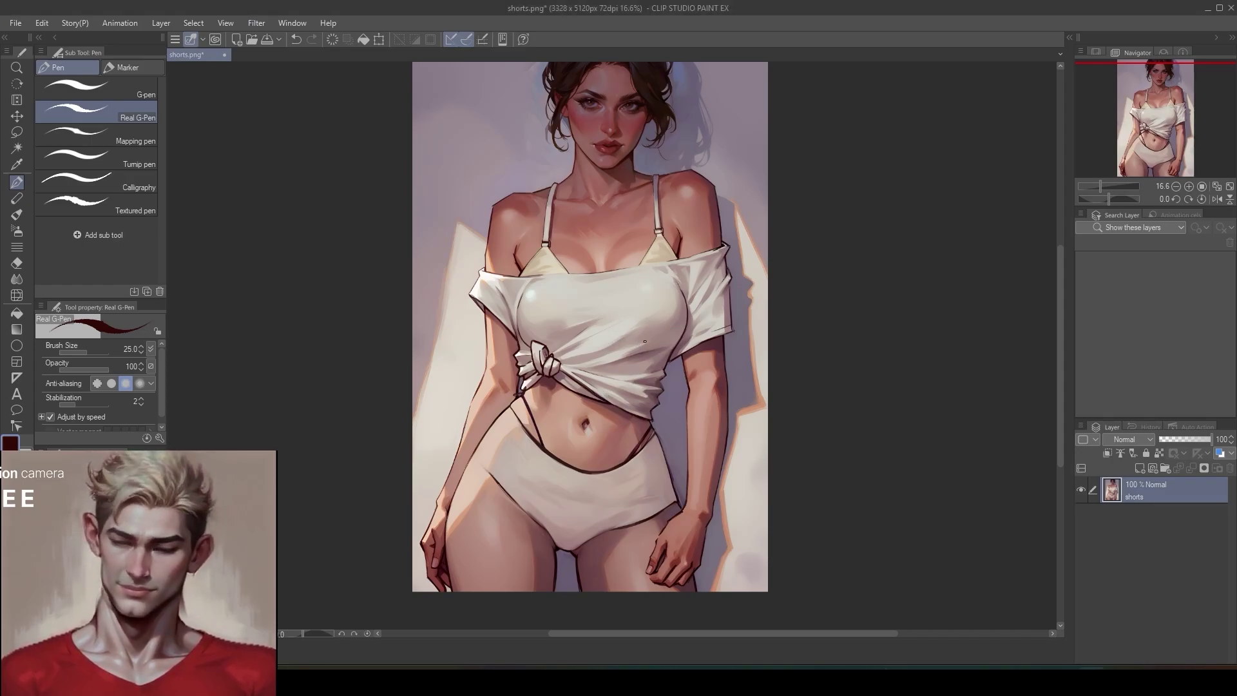
- Add a new layer above the painting and draw a dark pen line along the left part of the waistline
{"action": "scroll", "coordinate": [645, 341], "scroll_direction": "up", "scroll_amount": 4}
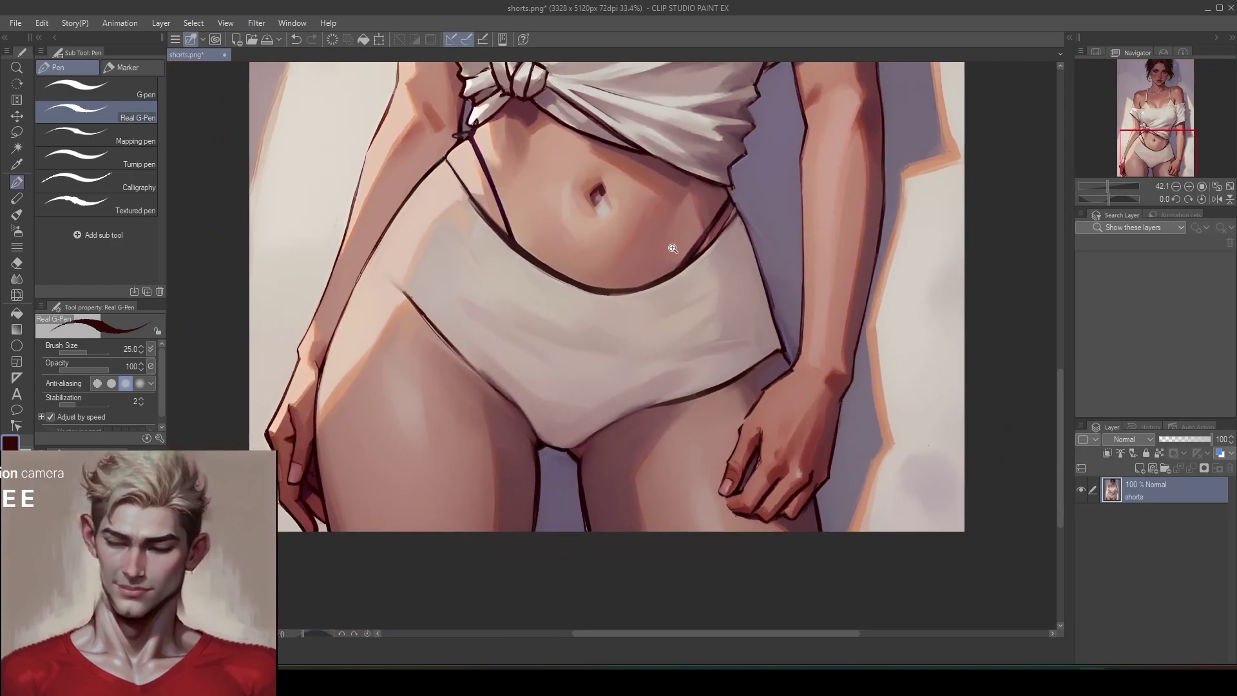
{"action": "left_click_drag", "start_coordinate": [738, 169], "coordinate": [717, 231]}
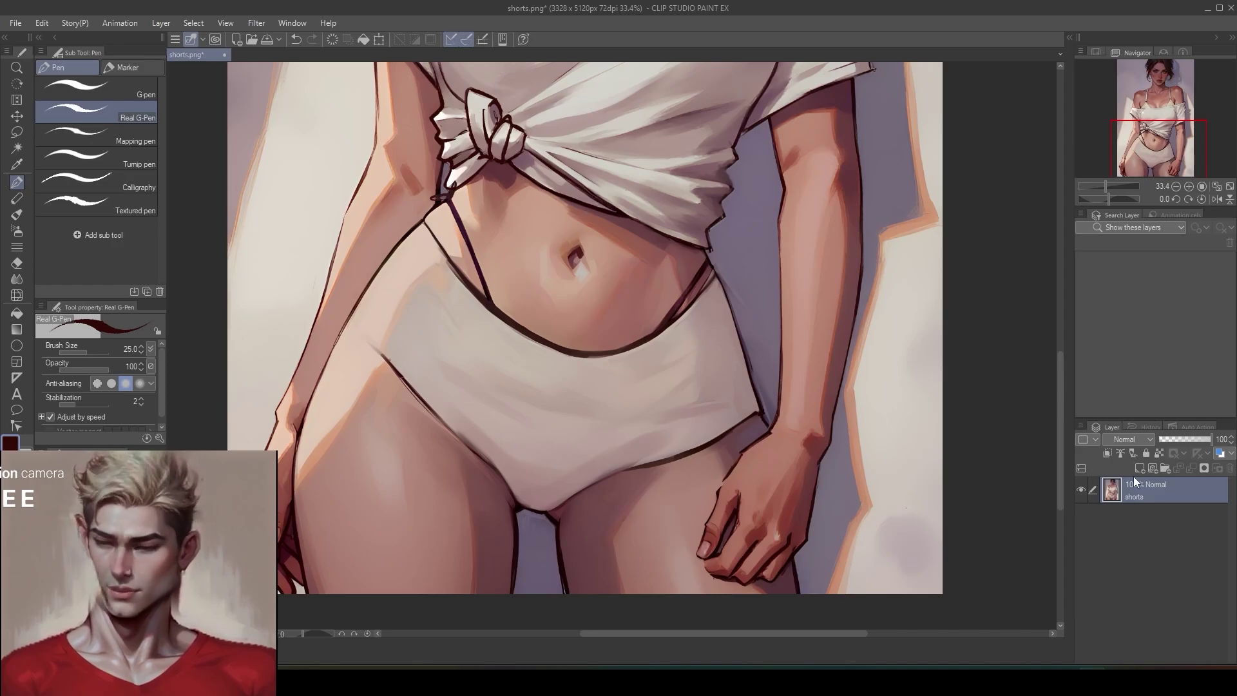
{"action": "left_click", "coordinate": [1139, 469]}
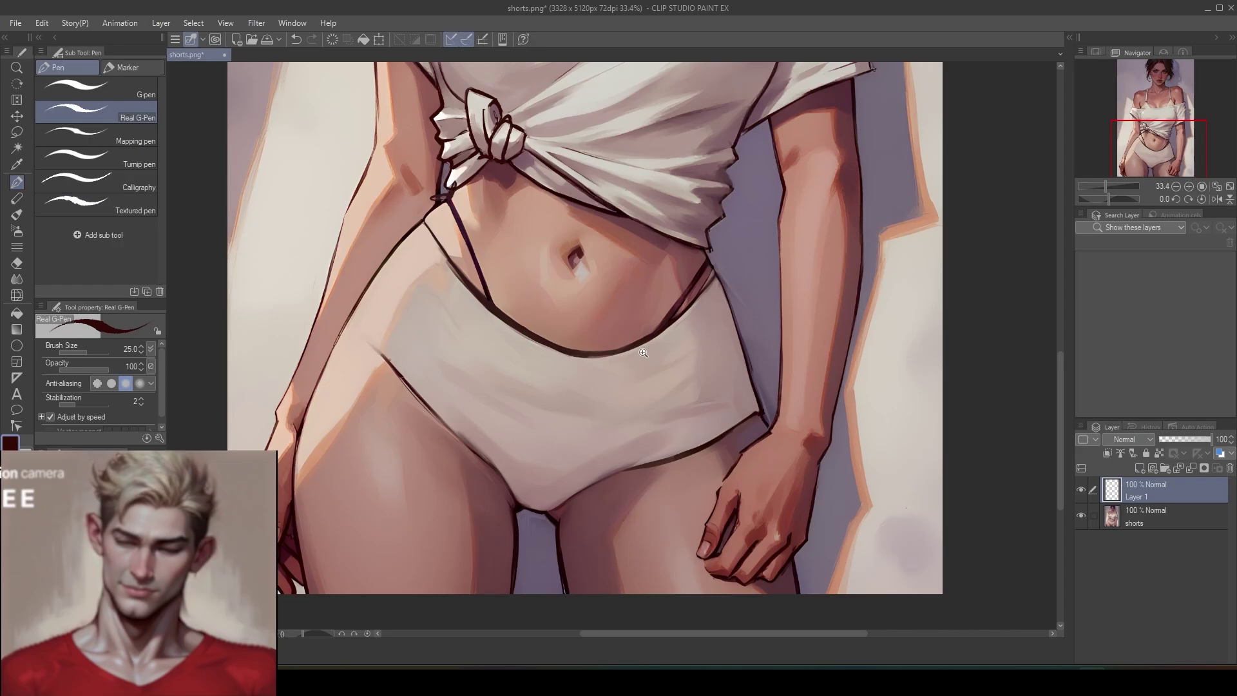
{"action": "scroll", "coordinate": [644, 354], "scroll_direction": "up", "scroll_amount": 2}
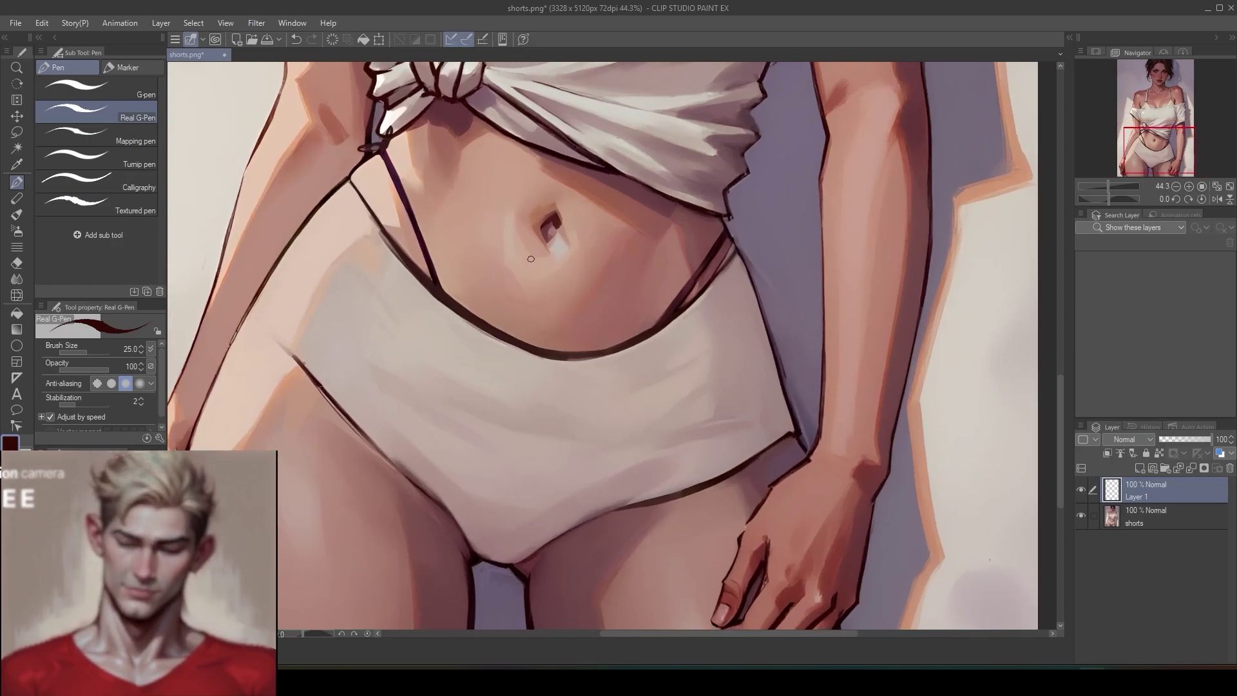
{"action": "left_click_drag", "start_coordinate": [358, 191], "coordinate": [399, 248]}
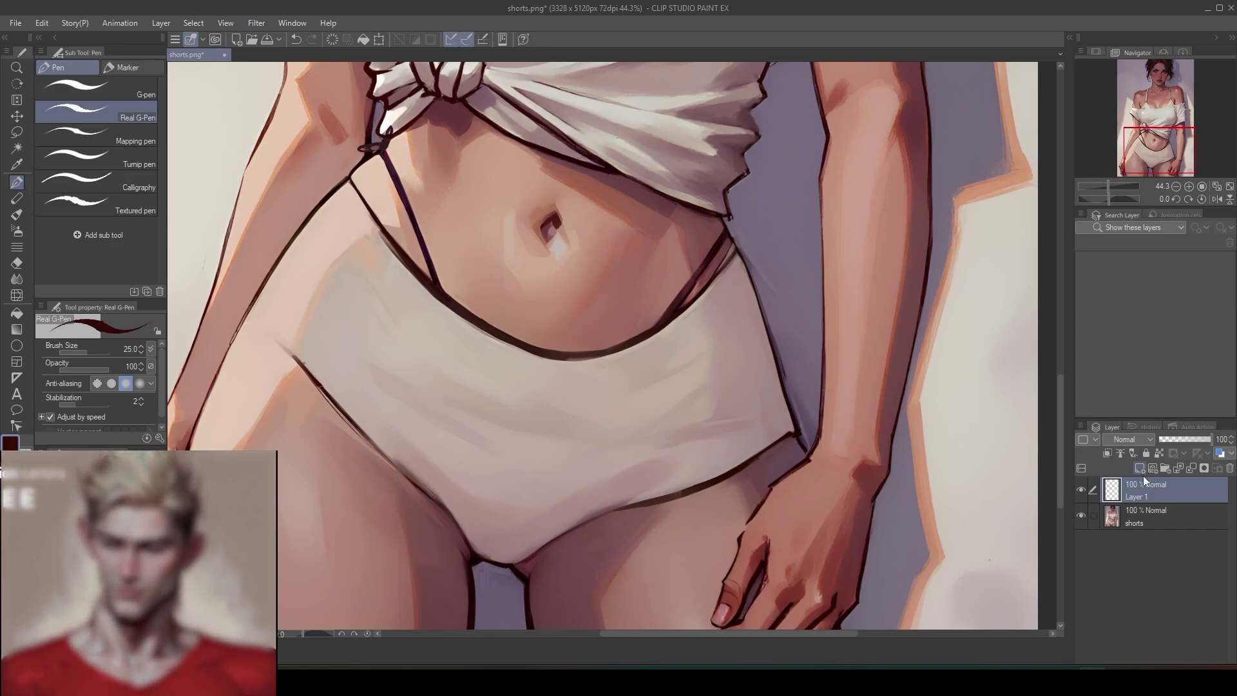
- Add another layer, place it beneath the shorts layer, and fill it with white
{"action": "left_click", "coordinate": [1138, 516]}
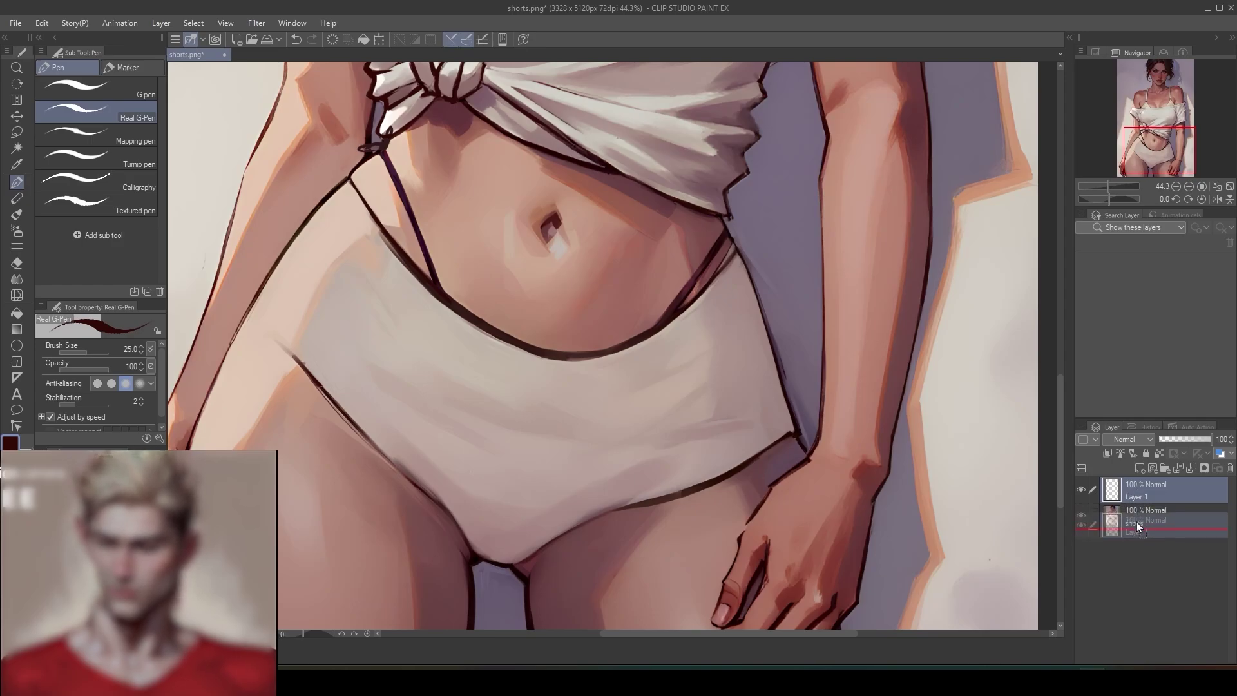
{"action": "left_click", "coordinate": [1136, 473]}
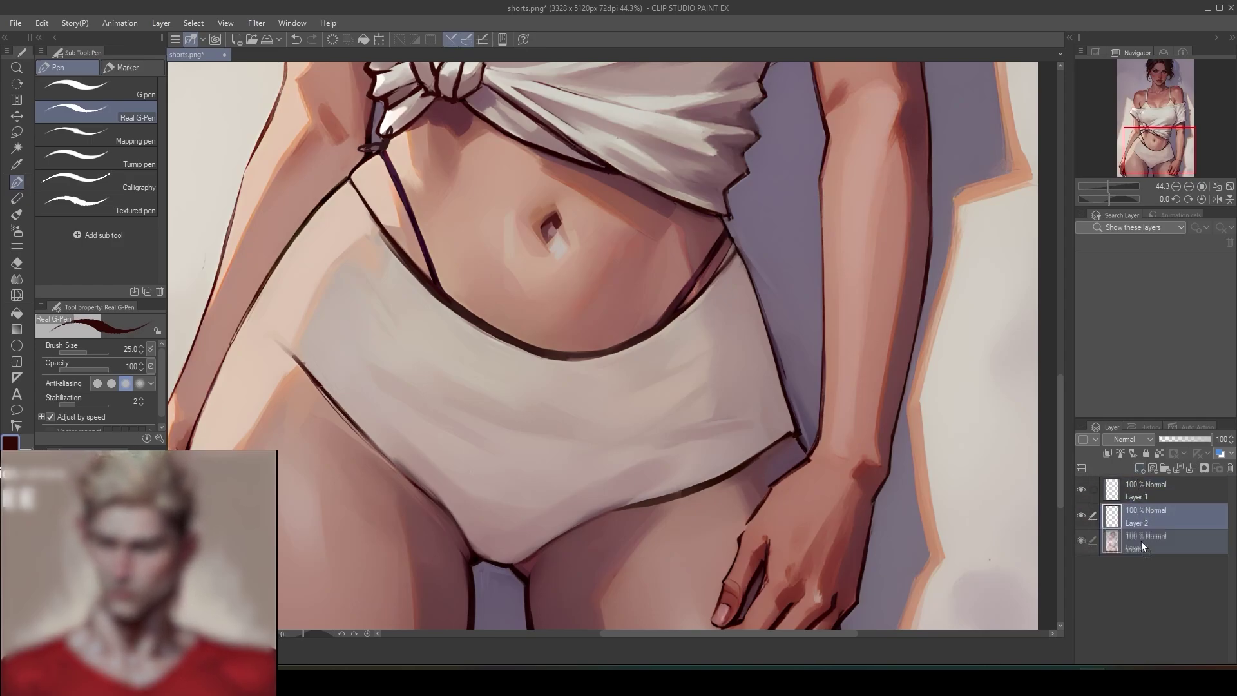
{"action": "left_click", "coordinate": [16, 313]}
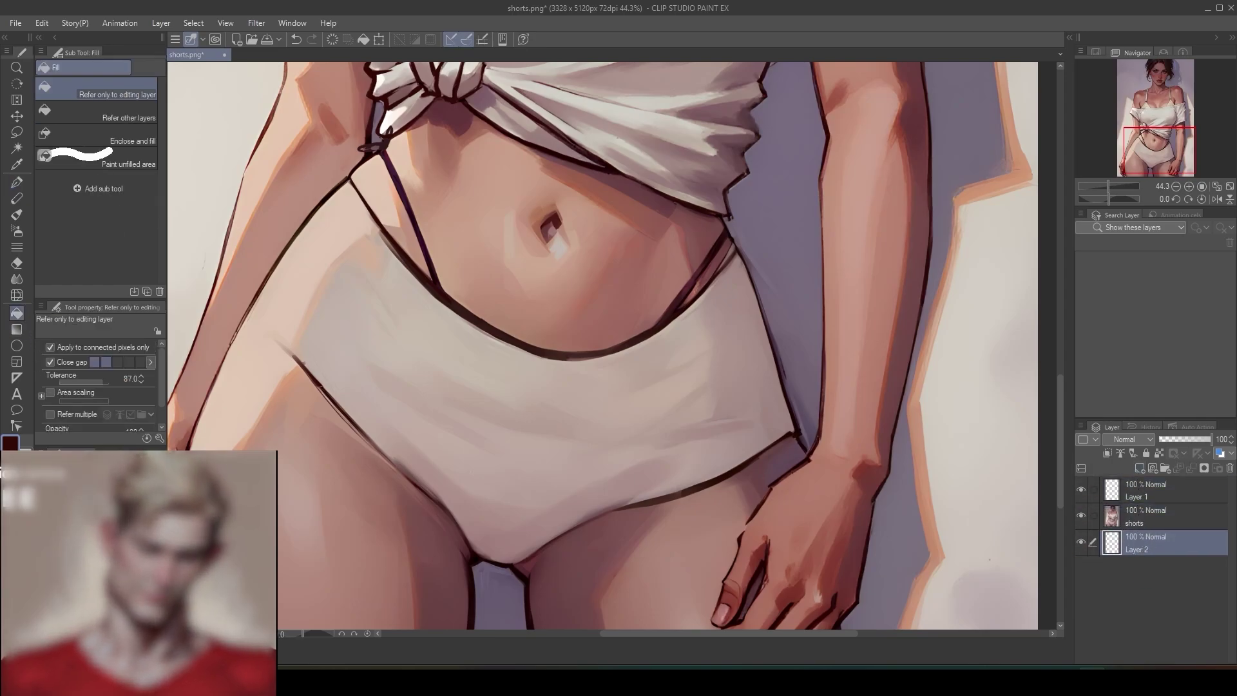
{"action": "key", "text": "x"}
{"action": "left_click", "coordinate": [523, 408]}
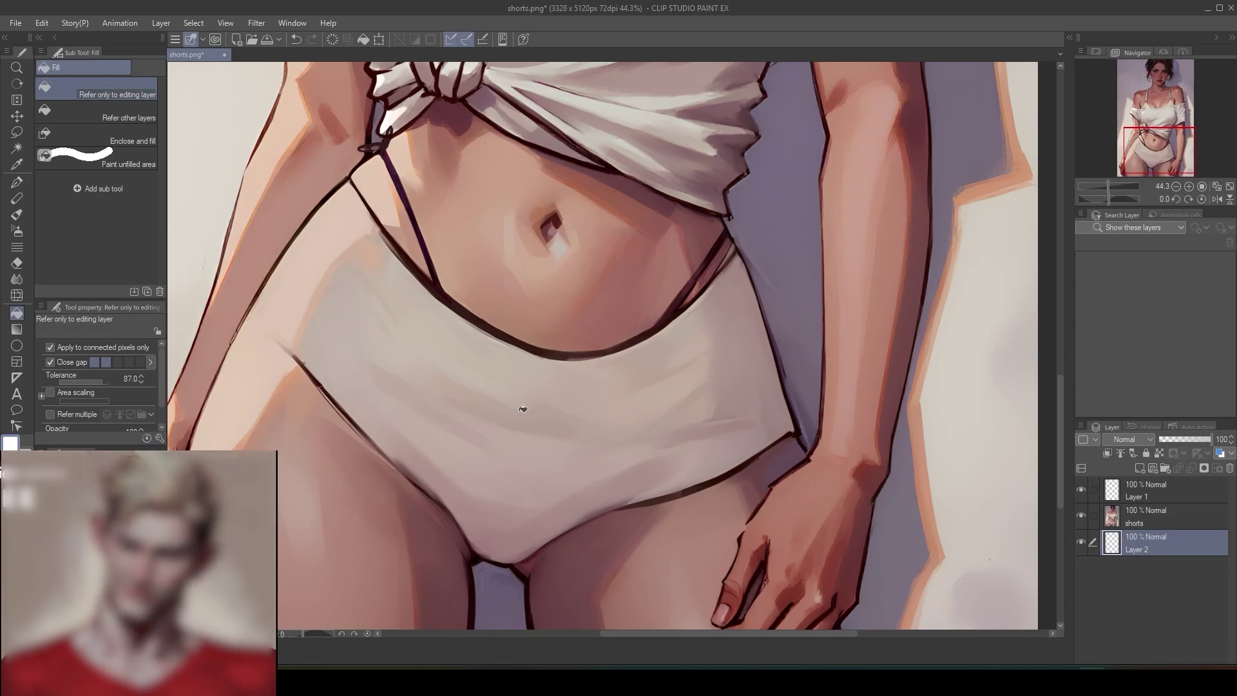
- Lower the shorts layer's opacity to 59% and make Layer 1 active for drawing
{"action": "left_click", "coordinate": [1147, 517]}
{"action": "left_click_drag", "start_coordinate": [1193, 439], "coordinate": [1176, 442]}
{"action": "left_click", "coordinate": [1140, 492]}
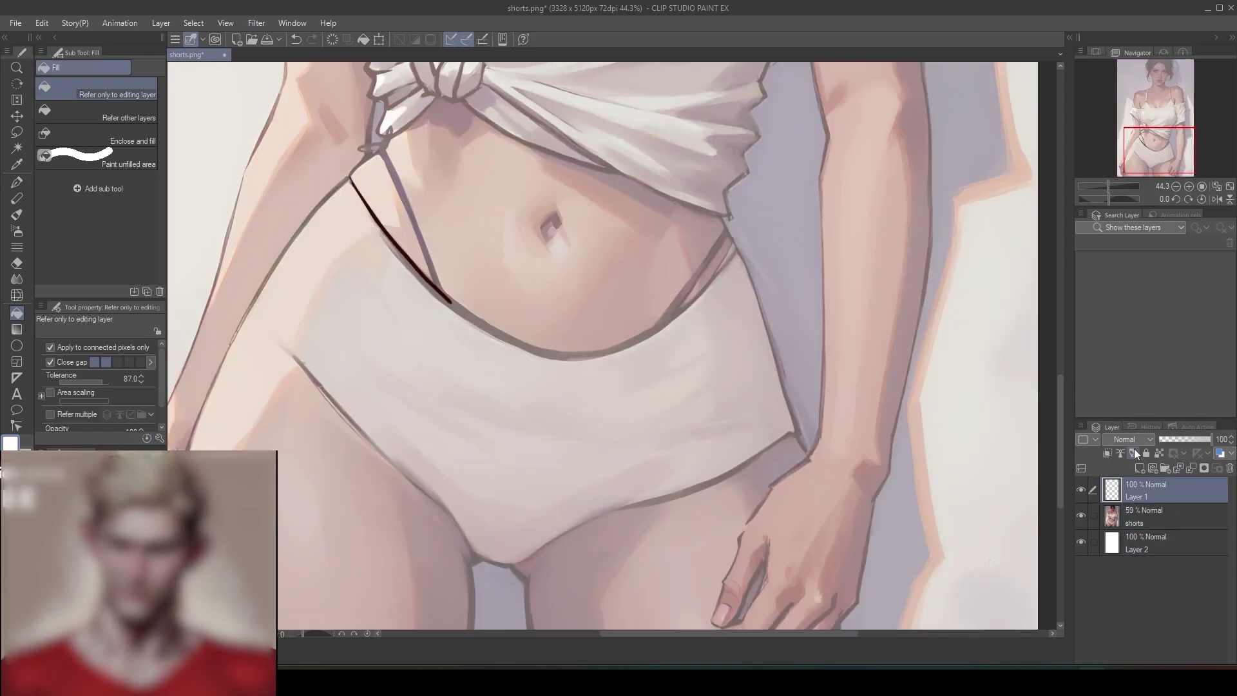
- Ink the waistline in black with the Real G-Pen, from the left hip across the belly to the right hip
{"action": "left_click", "coordinate": [16, 182]}
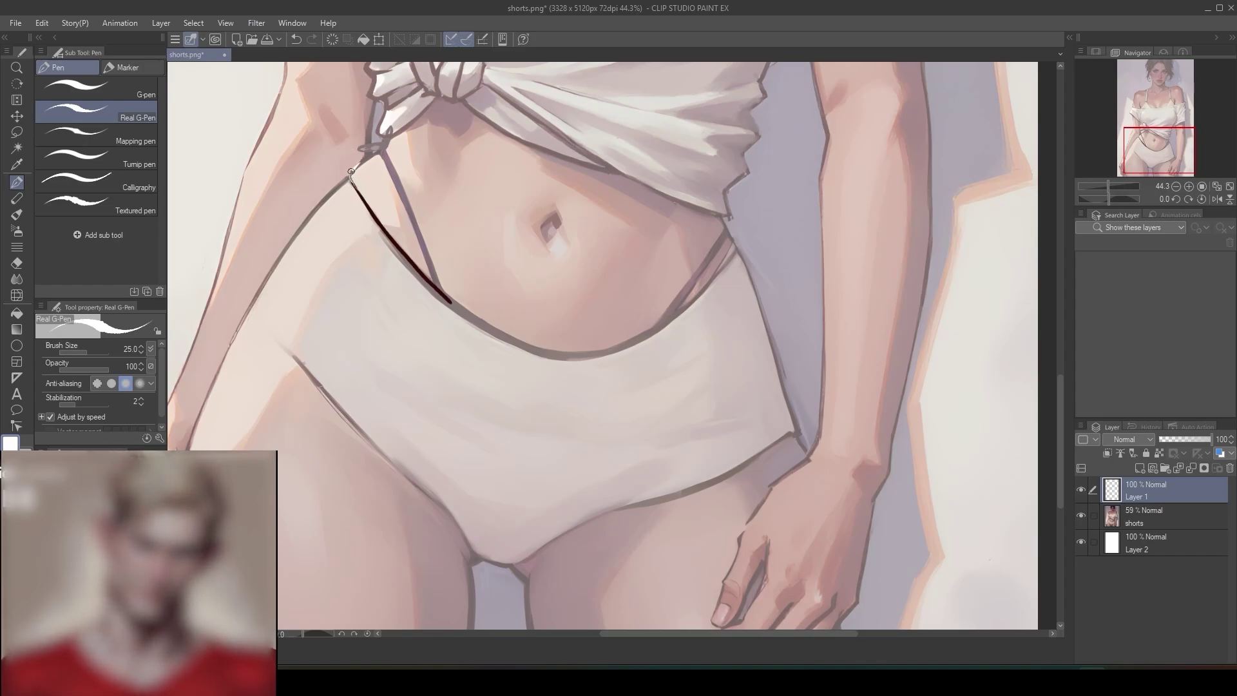
{"action": "key", "text": "x"}
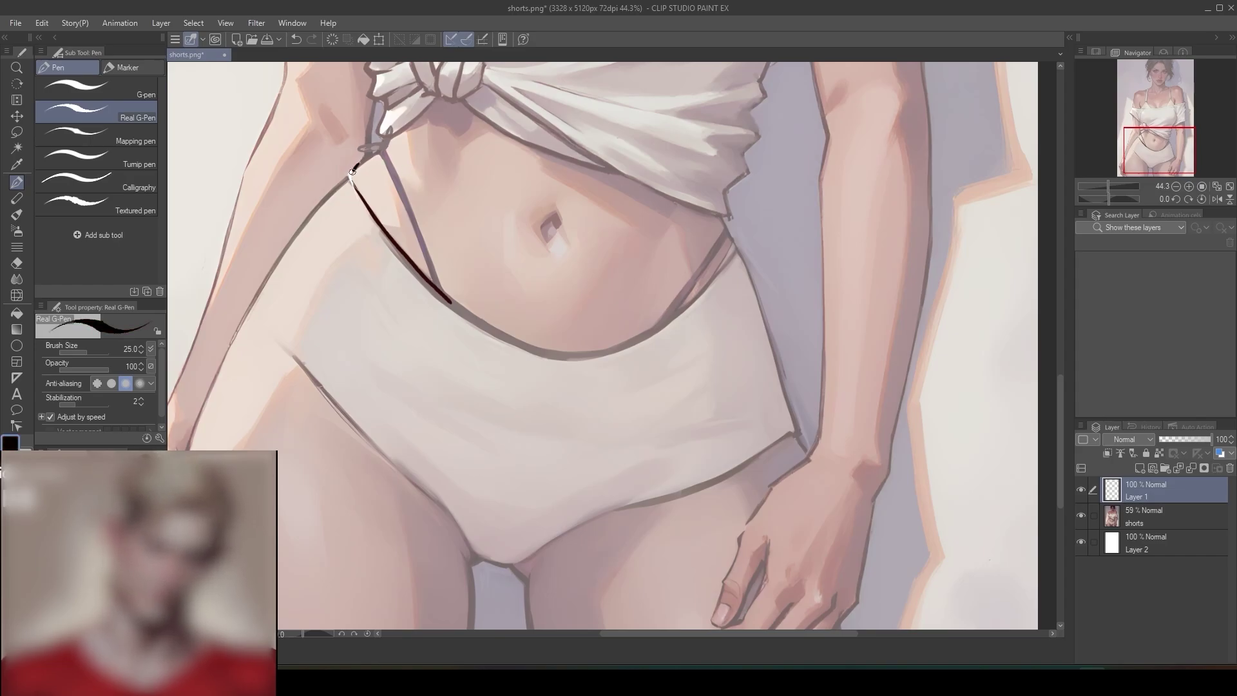
{"action": "left_click_drag", "start_coordinate": [353, 172], "coordinate": [354, 186]}
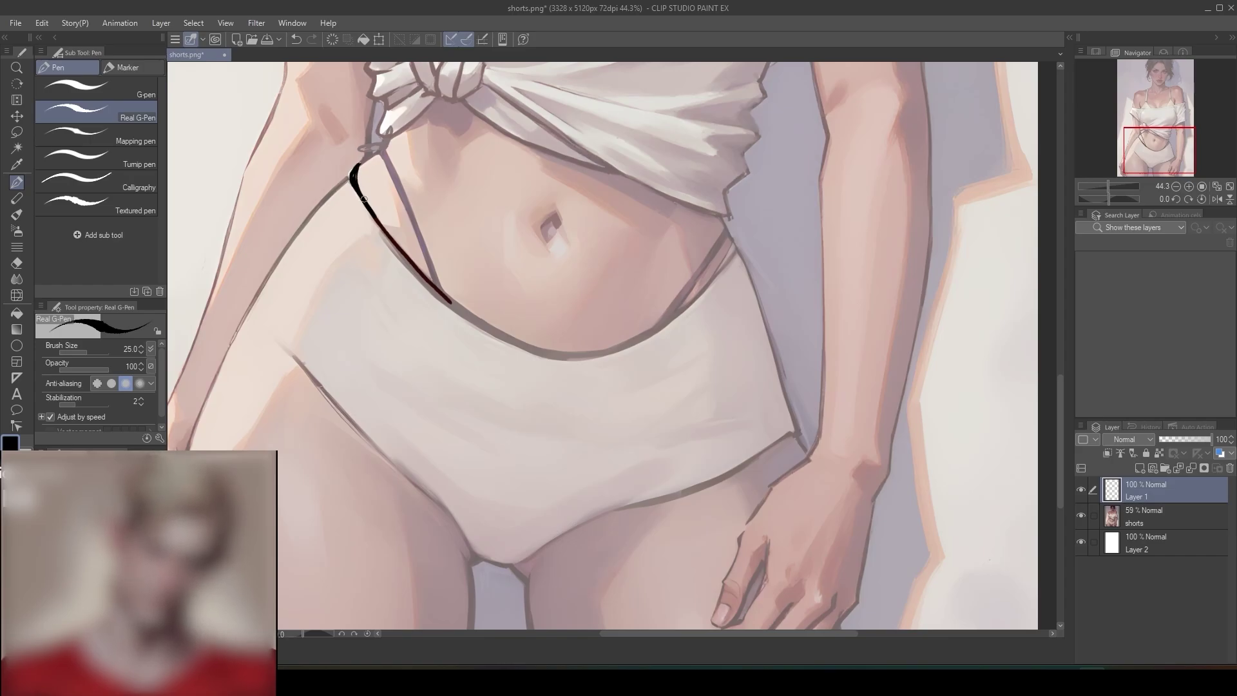
{"action": "left_click_drag", "start_coordinate": [364, 198], "coordinate": [452, 302]}
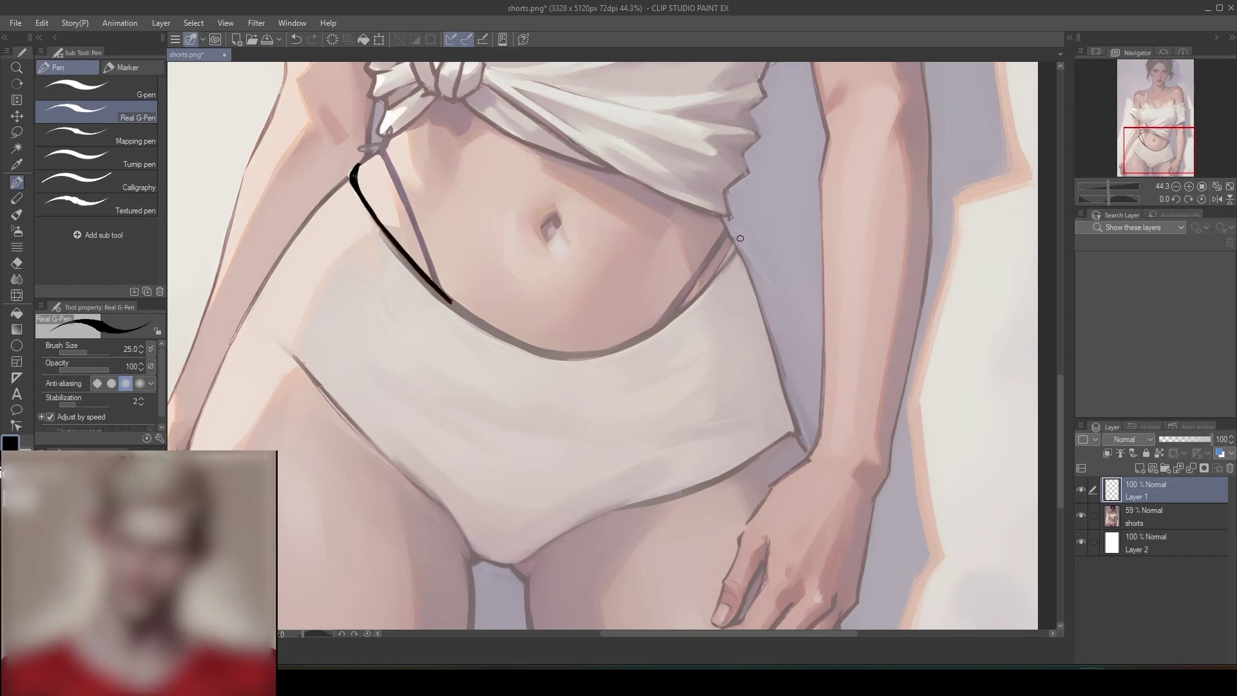
{"action": "mouse_move", "coordinate": [732, 231]}
{"action": "left_mouse_down"}
{"action": "mouse_move", "coordinate": [665, 323]}
{"action": "mouse_move", "coordinate": [590, 354]}
{"action": "mouse_move", "coordinate": [555, 357]}
{"action": "mouse_move", "coordinate": [450, 302]}
{"action": "left_mouse_up"}
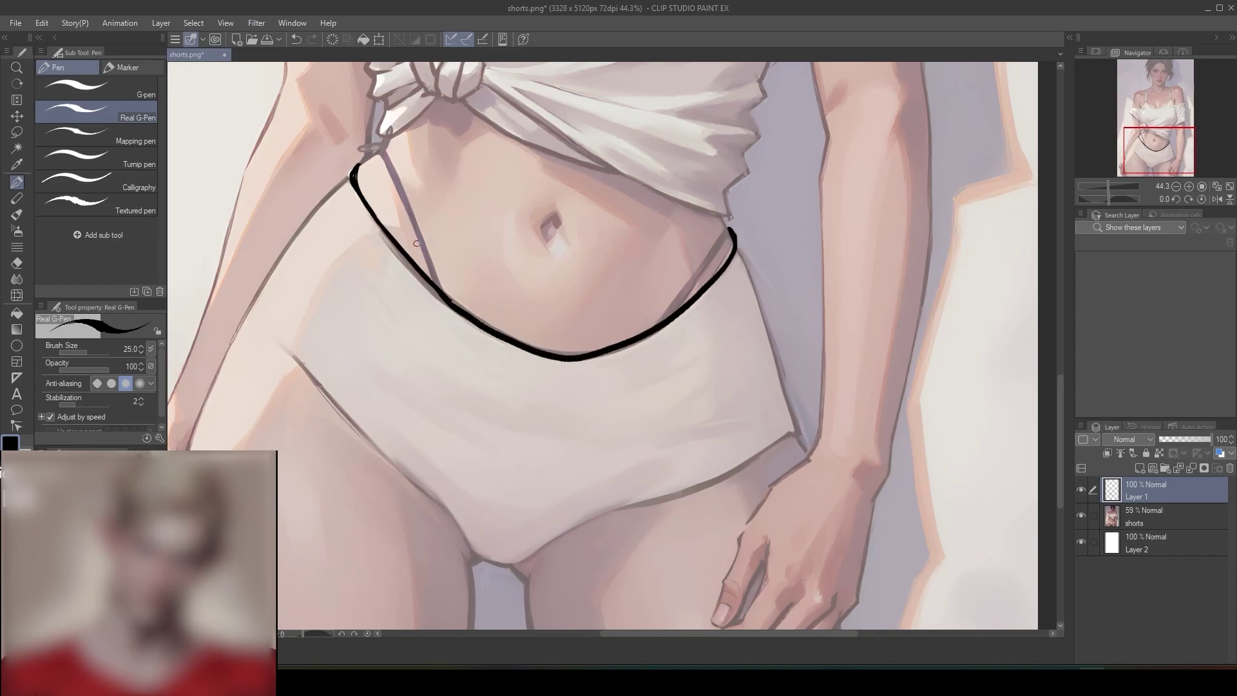
{"action": "key", "text": "ctrl+z"}
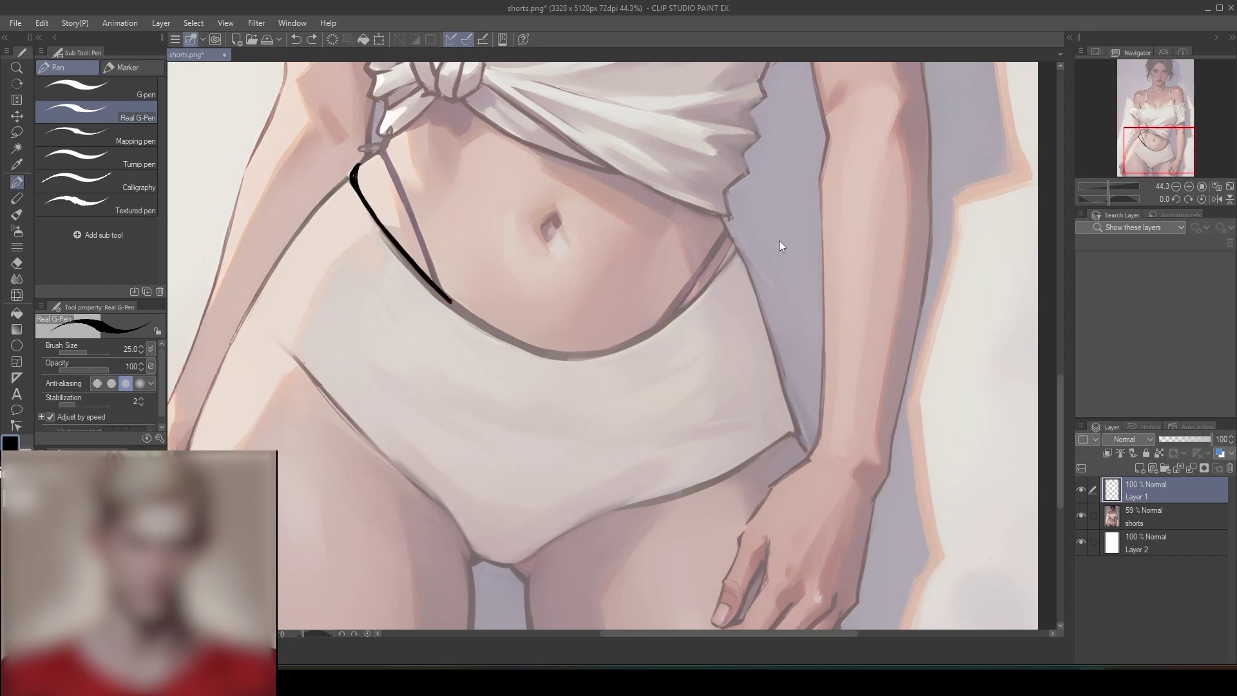
{"action": "mouse_move", "coordinate": [730, 230]}
{"action": "left_mouse_down"}
{"action": "mouse_move", "coordinate": [734, 259]}
{"action": "mouse_move", "coordinate": [716, 278]}
{"action": "mouse_move", "coordinate": [644, 333]}
{"action": "mouse_move", "coordinate": [577, 352]}
{"action": "mouse_move", "coordinate": [451, 301]}
{"action": "left_mouse_up"}
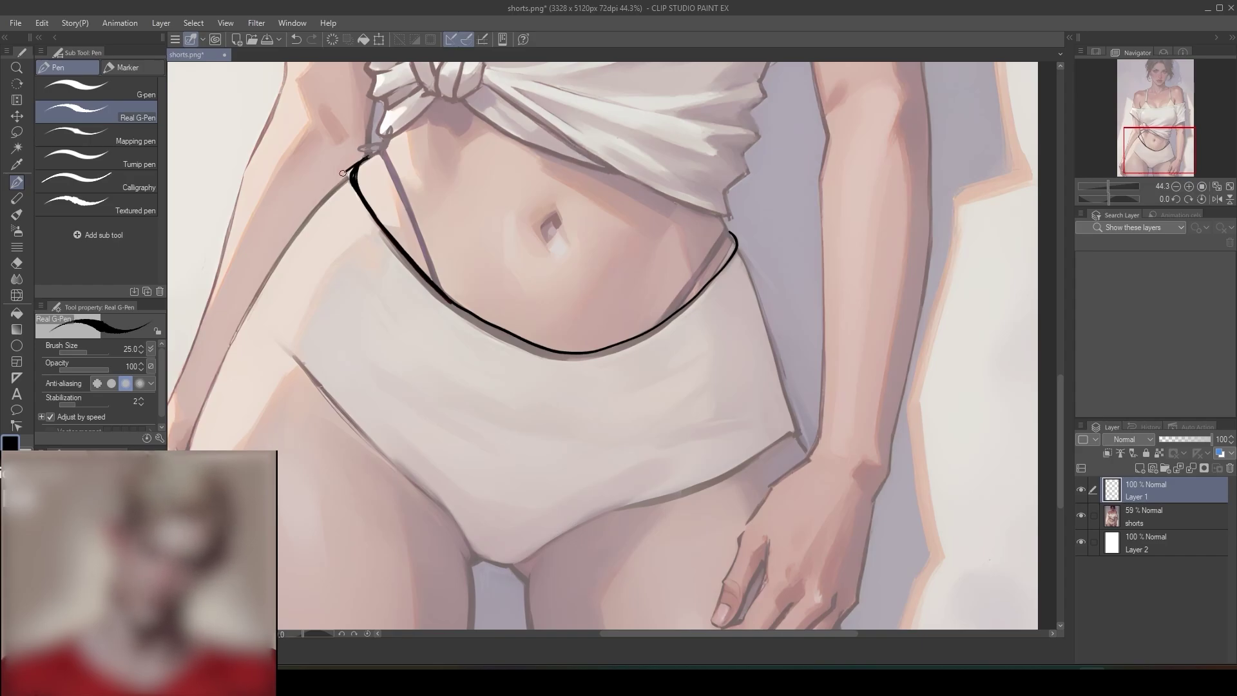
- Draw the waistband's side edges and a thin lower seam parallel to the waistline, and erase a small gap in the seam
{"action": "left_click_drag", "start_coordinate": [333, 181], "coordinate": [322, 198]}
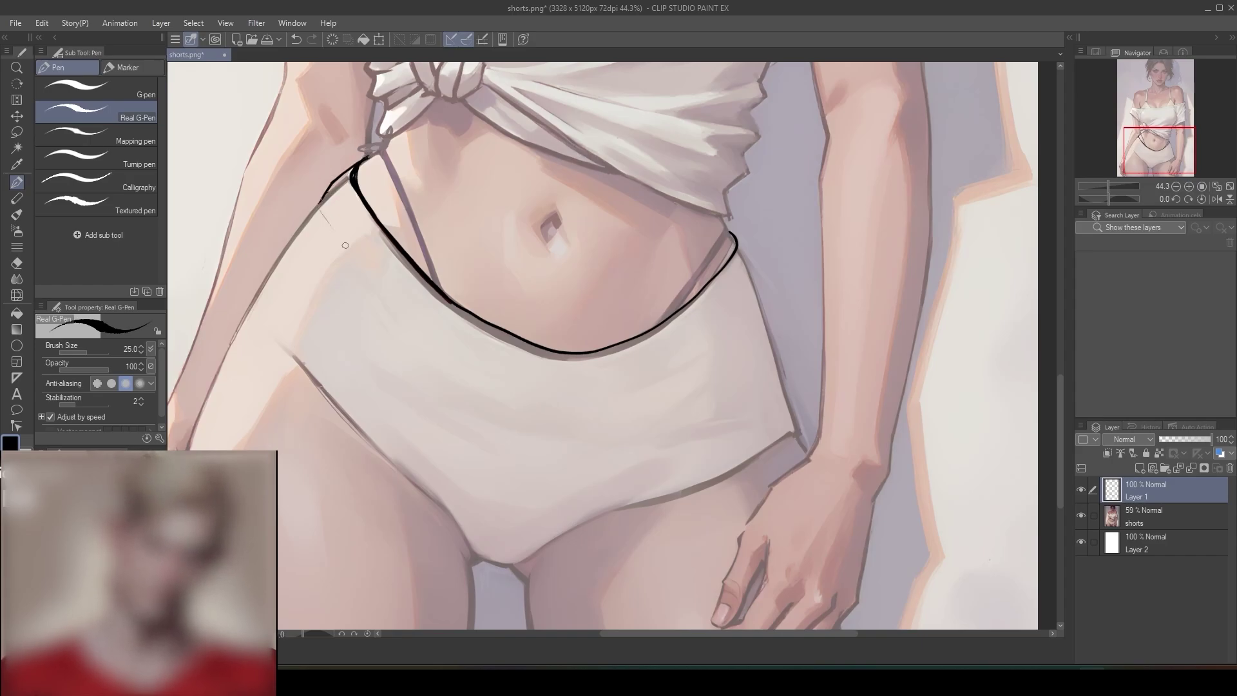
{"action": "mouse_move", "coordinate": [320, 205]}
{"action": "left_mouse_down"}
{"action": "mouse_move", "coordinate": [377, 284]}
{"action": "mouse_move", "coordinate": [472, 358]}
{"action": "left_mouse_up"}
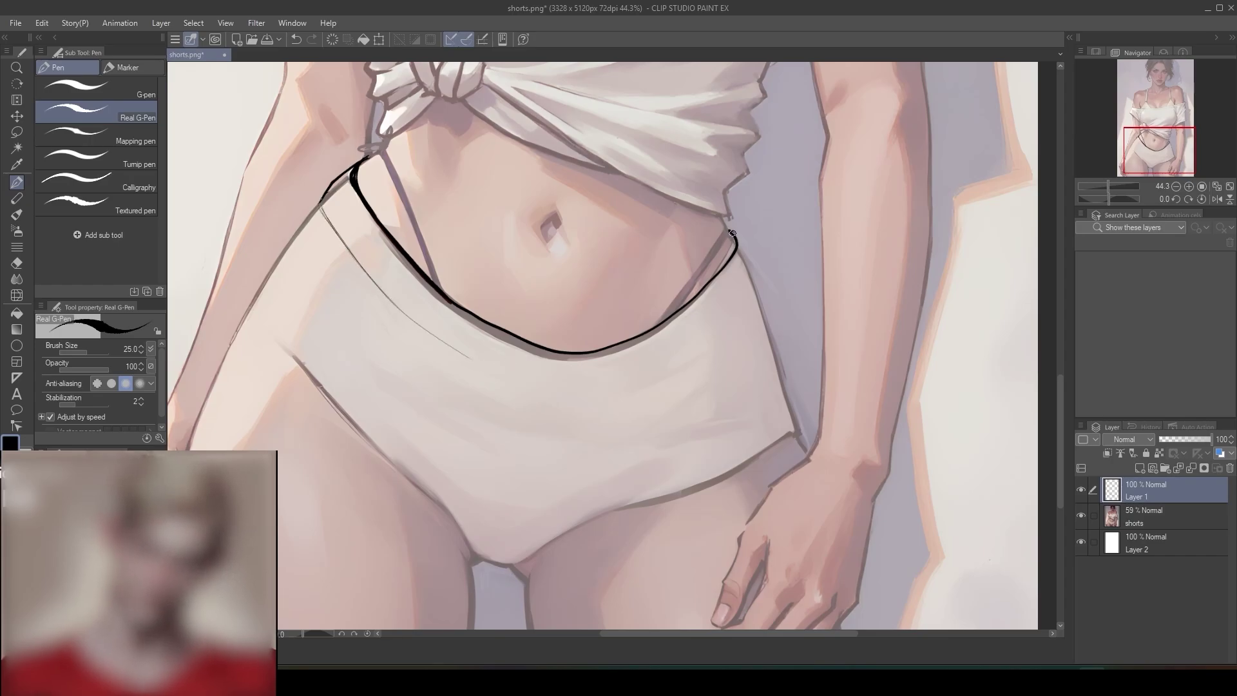
{"action": "mouse_move", "coordinate": [741, 245]}
{"action": "left_mouse_down"}
{"action": "mouse_move", "coordinate": [754, 292]}
{"action": "mouse_move", "coordinate": [689, 344]}
{"action": "left_mouse_up"}
{"action": "left_click_drag", "start_coordinate": [615, 375], "coordinate": [490, 378]}
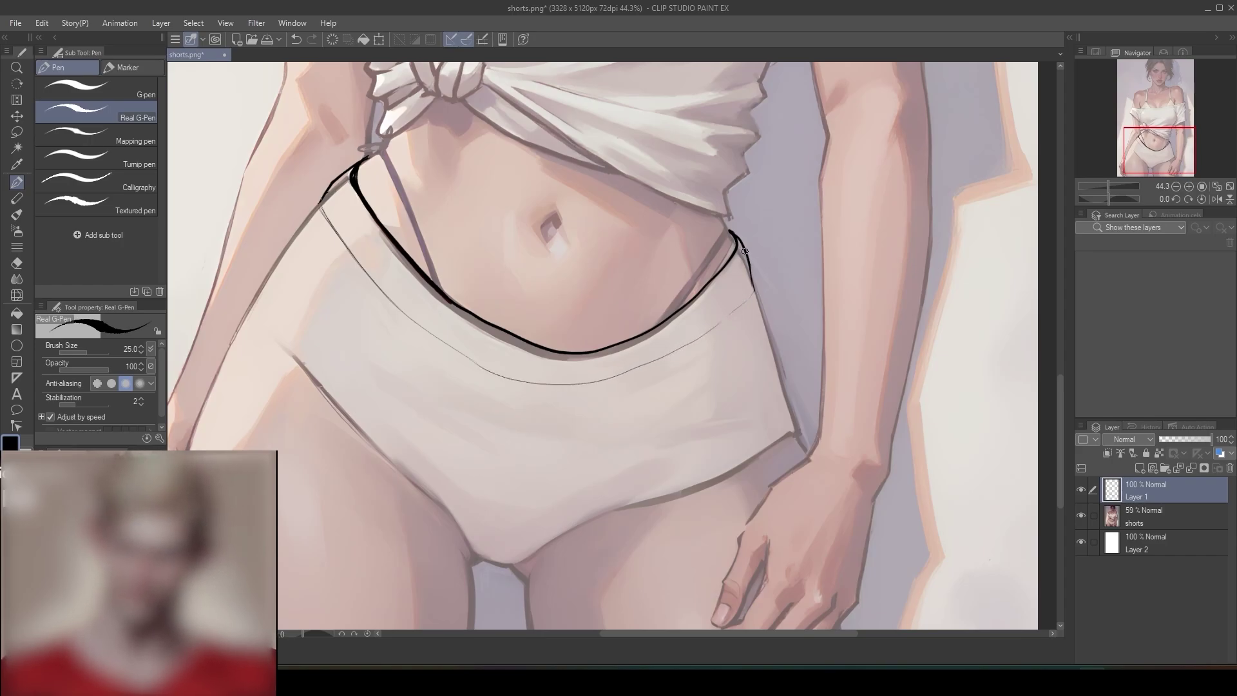
{"action": "left_click", "coordinate": [17, 263]}
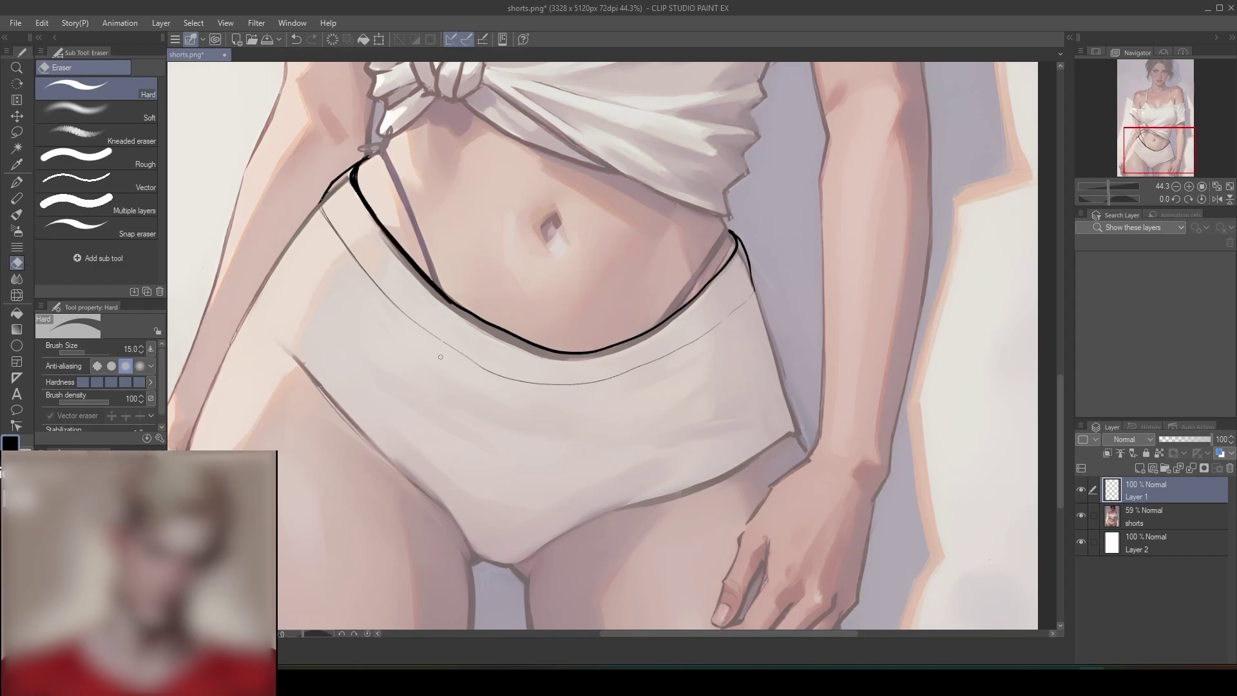
- Ink both outer hip edges of the shorts with the pen and add a thin broken seam inside the right edge
{"action": "left_click", "coordinate": [19, 184]}
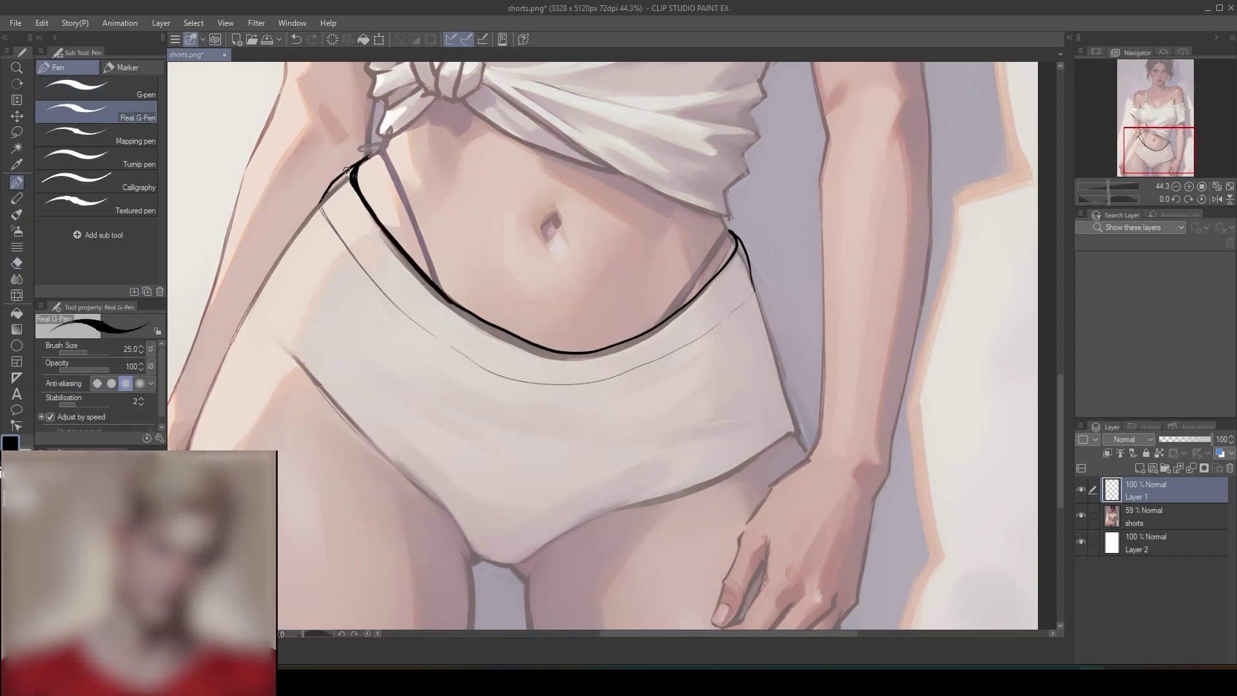
{"action": "left_click_drag", "start_coordinate": [338, 177], "coordinate": [252, 304]}
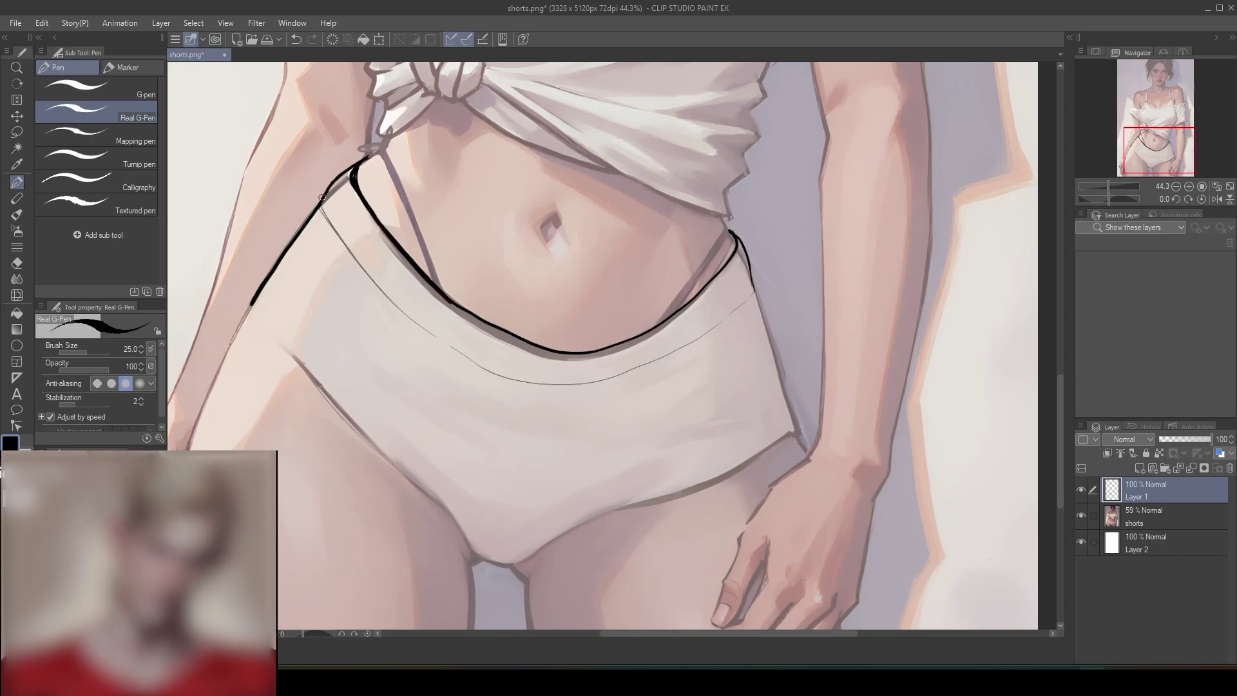
{"action": "left_click_drag", "start_coordinate": [309, 214], "coordinate": [234, 336]}
{"action": "left_click_drag", "start_coordinate": [730, 231], "coordinate": [802, 440]}
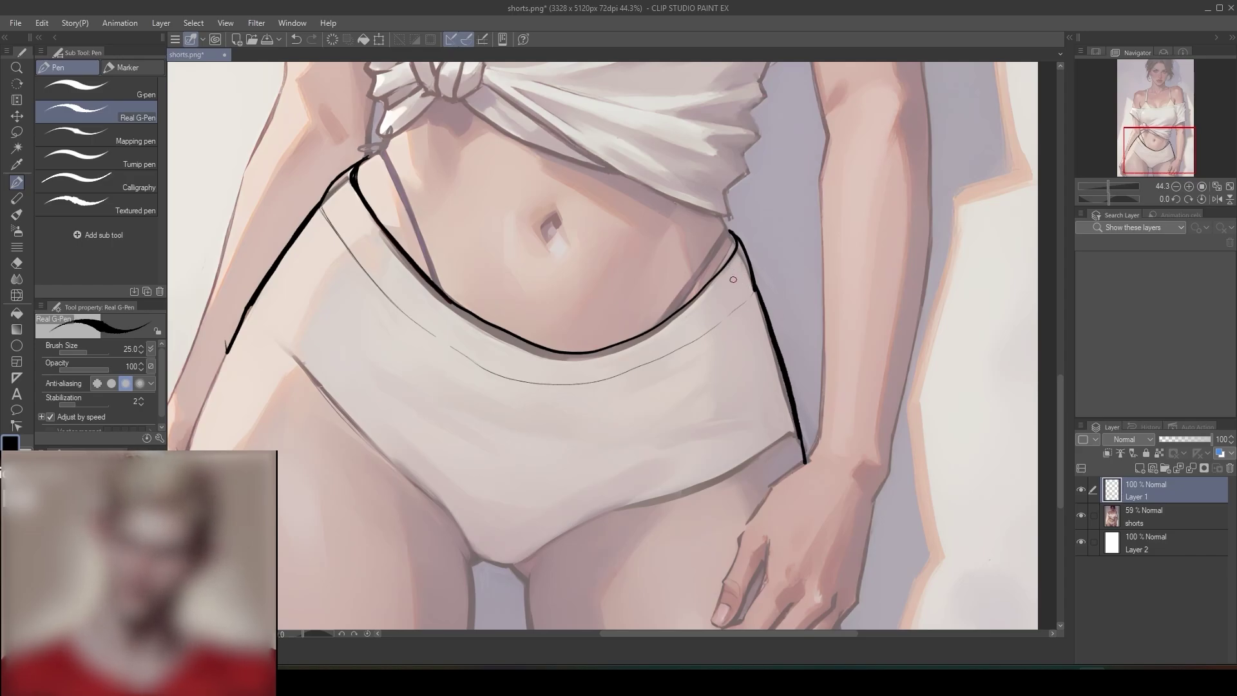
{"action": "left_click_drag", "start_coordinate": [727, 269], "coordinate": [767, 416]}
- Draw the crotch line with a short vertical centre seam, and outline the right leg's hem up to the hand and hip edge
{"action": "scroll", "coordinate": [751, 477], "scroll_direction": "down", "scroll_amount": 3}
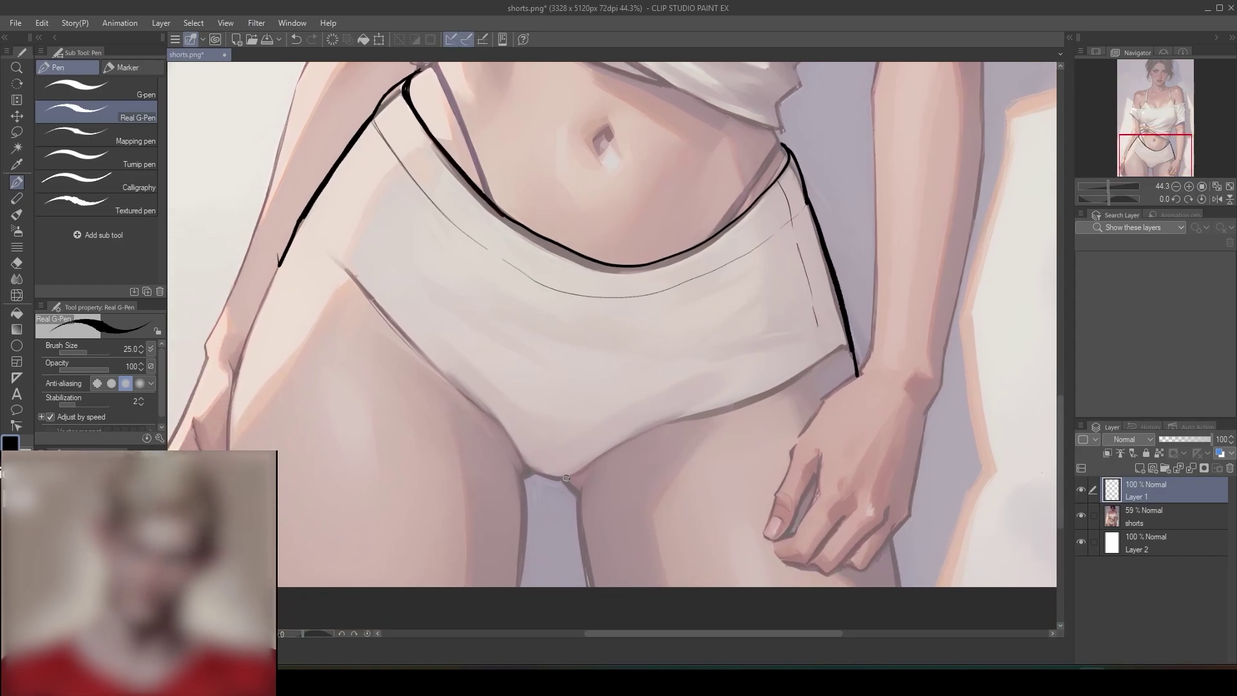
{"action": "left_click_drag", "start_coordinate": [567, 478], "coordinate": [527, 469]}
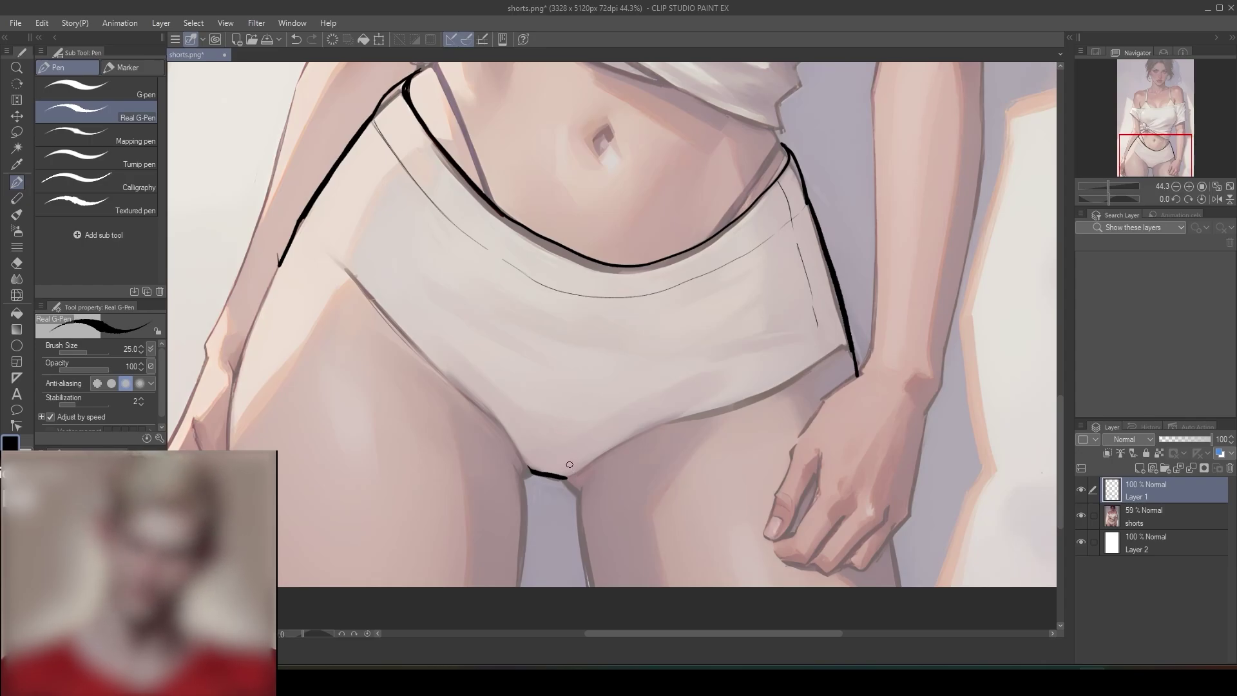
{"action": "left_click_drag", "start_coordinate": [539, 404], "coordinate": [539, 459]}
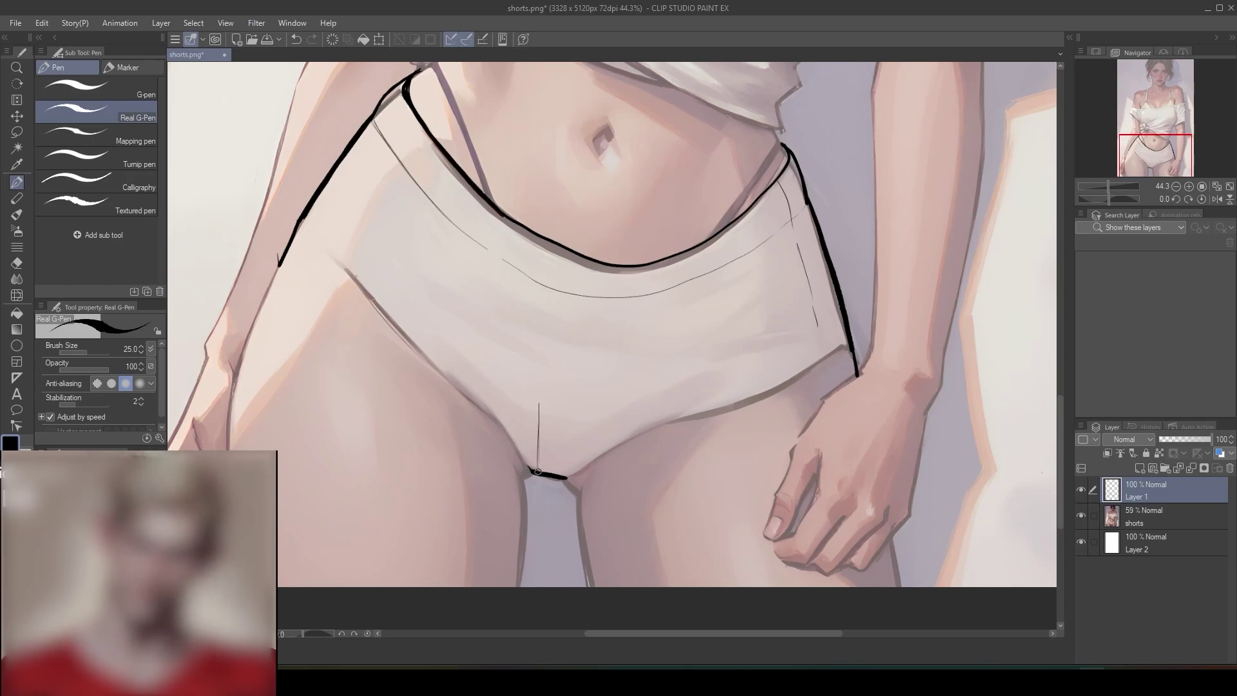
{"action": "mouse_move", "coordinate": [535, 472]}
{"action": "left_mouse_down"}
{"action": "mouse_move", "coordinate": [513, 476]}
{"action": "mouse_move", "coordinate": [512, 433]}
{"action": "left_mouse_up"}
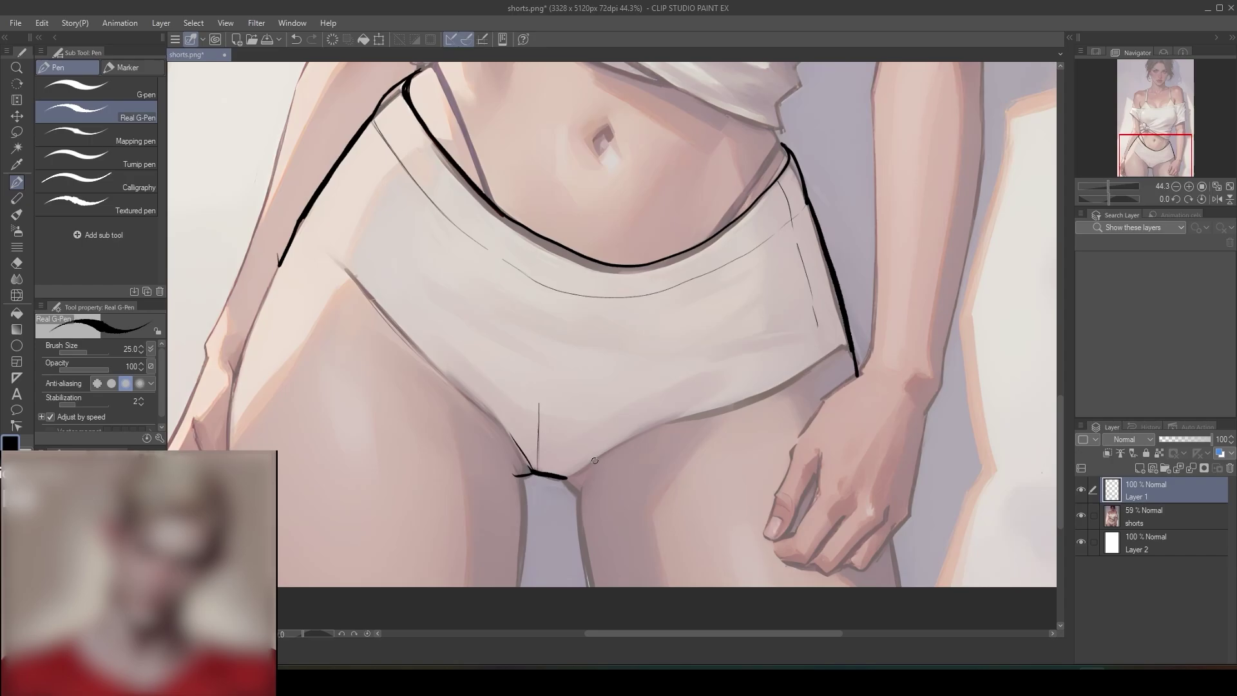
{"action": "mouse_move", "coordinate": [598, 459]}
{"action": "left_mouse_down"}
{"action": "mouse_move", "coordinate": [517, 480]}
{"action": "mouse_move", "coordinate": [585, 481]}
{"action": "mouse_move", "coordinate": [596, 433]}
{"action": "mouse_move", "coordinate": [801, 388]}
{"action": "mouse_move", "coordinate": [874, 293]}
{"action": "left_mouse_up"}
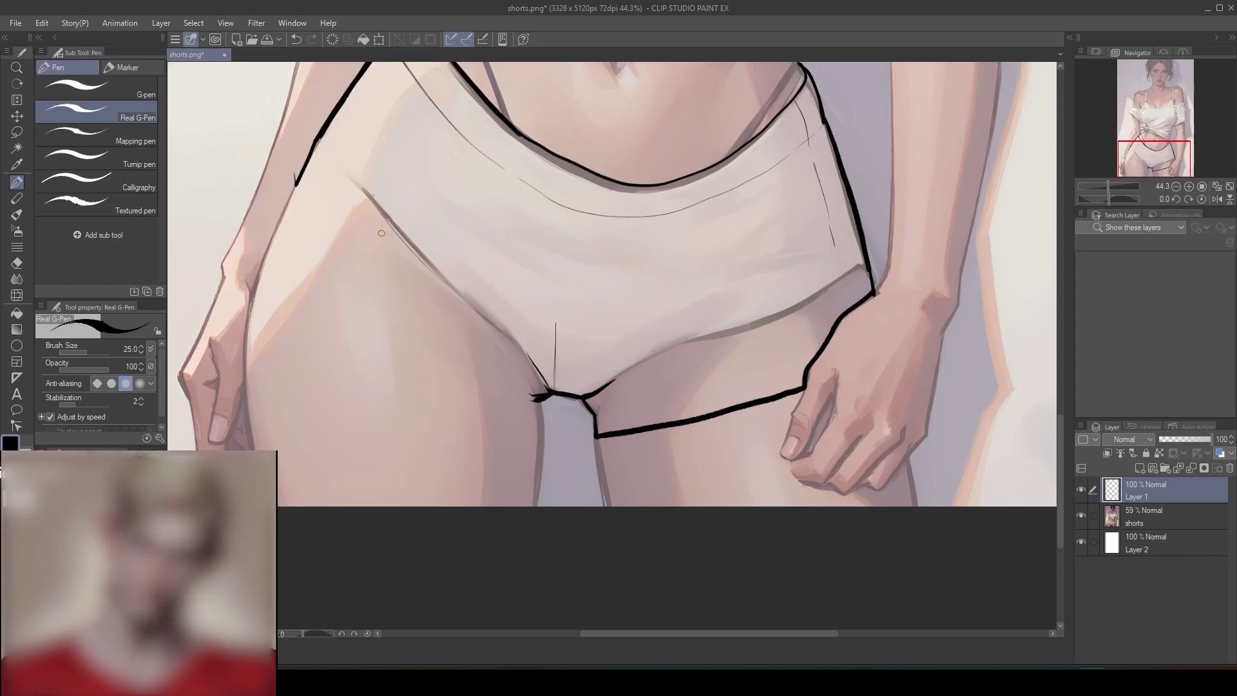
{"action": "mouse_move", "coordinate": [535, 398]}
{"action": "left_mouse_down"}
{"action": "mouse_move", "coordinate": [540, 428]}
{"action": "mouse_move", "coordinate": [286, 240]}
{"action": "mouse_move", "coordinate": [307, 155]}
{"action": "left_mouse_up"}
{"action": "key", "text": "ctrl+z"}
{"action": "key", "text": "ctrl+z"}
{"action": "key", "text": "ctrl+z"}
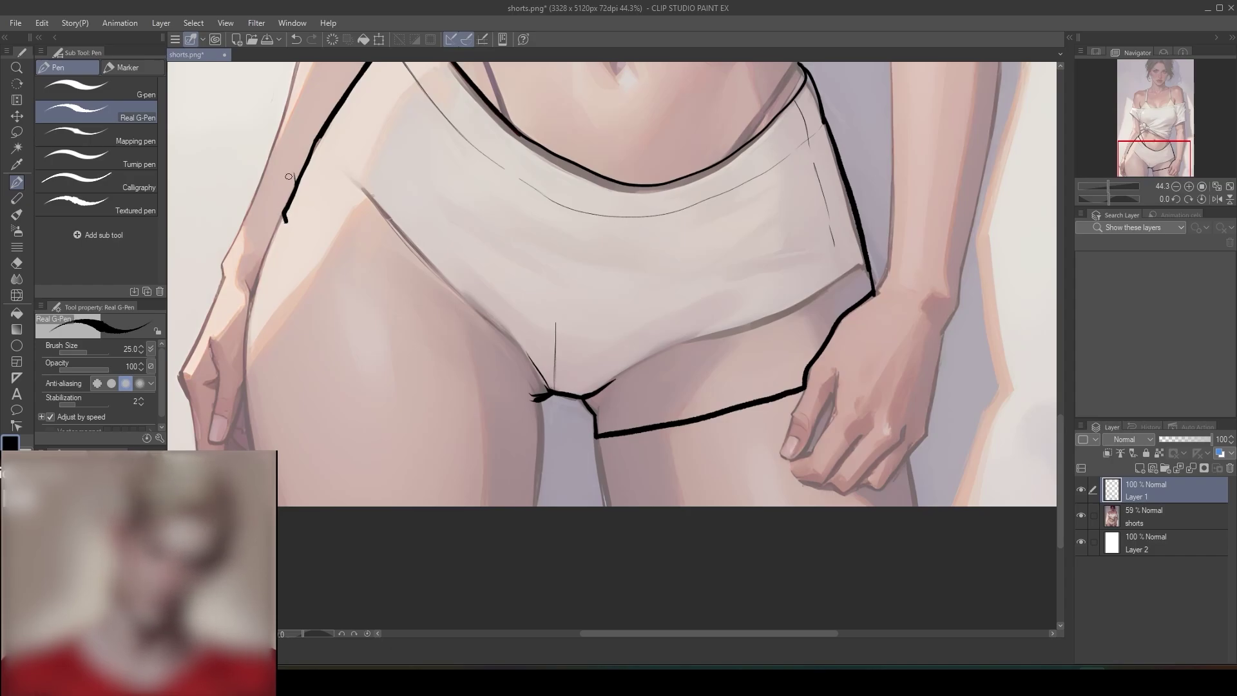
{"action": "scroll", "coordinate": [821, 306], "scroll_direction": "down", "scroll_amount": 5}
{"action": "scroll", "coordinate": [822, 306], "scroll_direction": "up", "scroll_amount": 2}
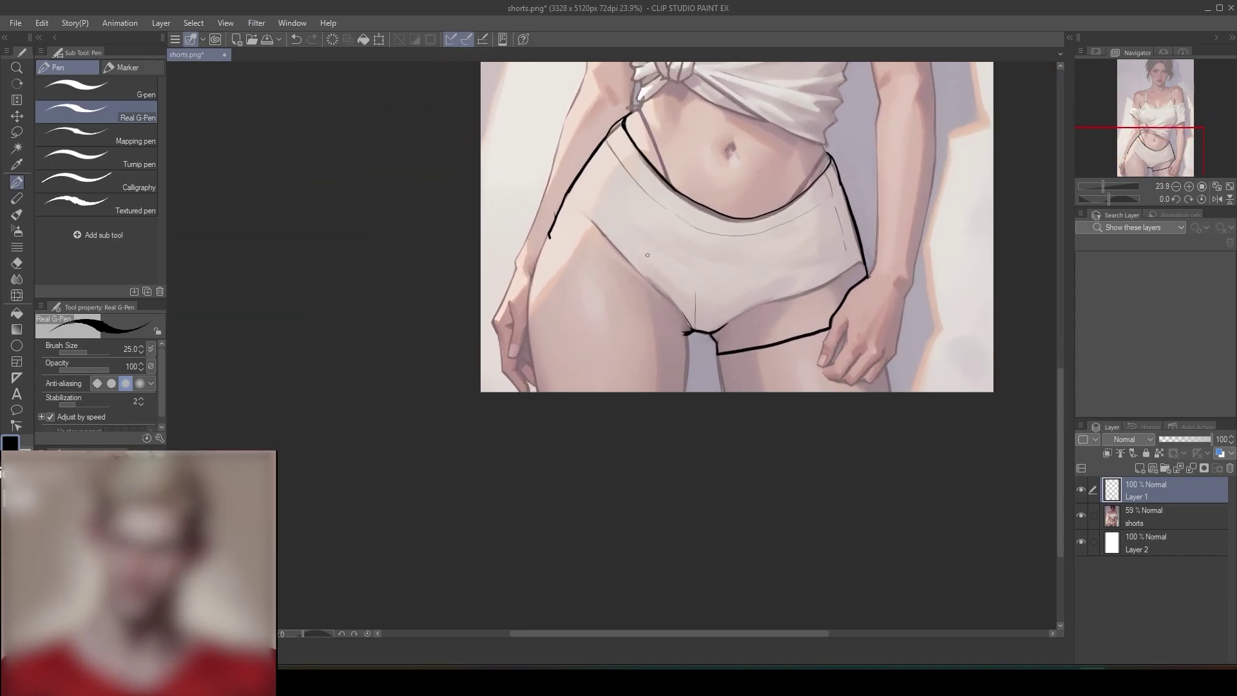
{"action": "key", "text": "ctrl+z"}
{"action": "scroll", "coordinate": [598, 165], "scroll_direction": "up", "scroll_amount": 4}
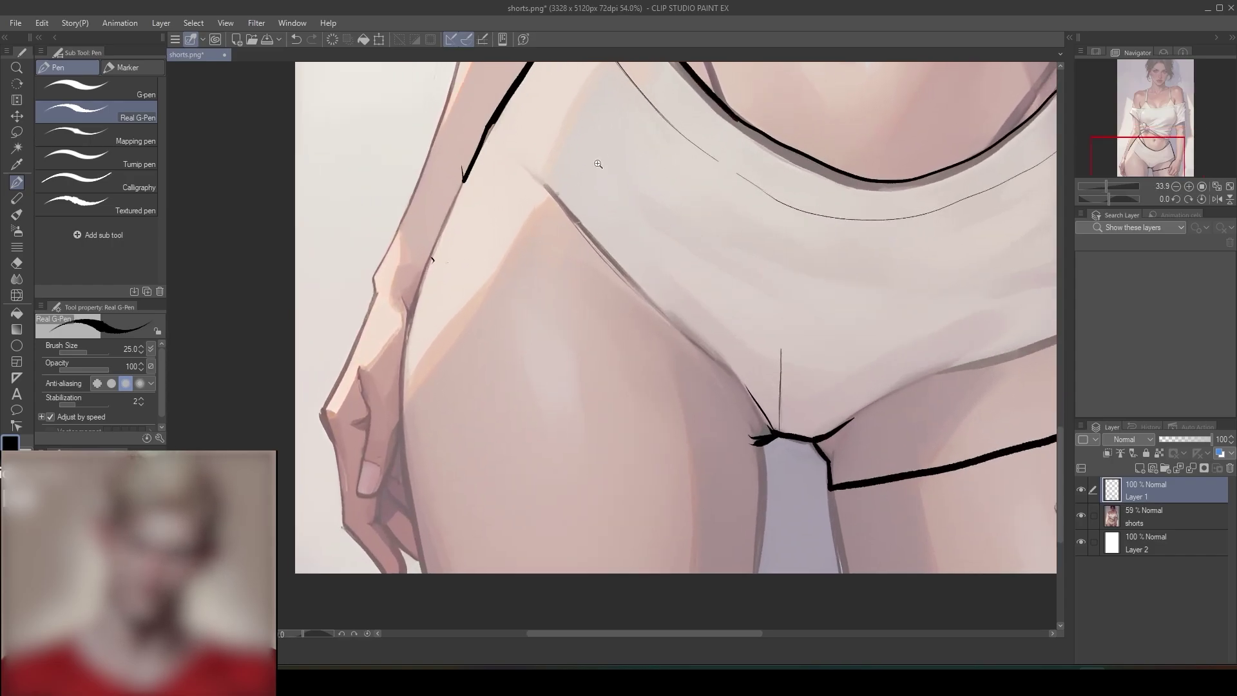
{"action": "left_click_drag", "start_coordinate": [433, 262], "coordinate": [427, 272]}
{"action": "left_click_drag", "start_coordinate": [474, 165], "coordinate": [431, 265]}
{"action": "key", "text": "ctrl+z"}
{"action": "key", "text": "ctrl+z"}
- Extend the left hip edge down the thigh, draw a short inseam below the crotch, and join them with a curved leg hem
{"action": "mouse_move", "coordinate": [472, 165]}
{"action": "left_mouse_down"}
{"action": "mouse_move", "coordinate": [425, 276]}
{"action": "mouse_move", "coordinate": [602, 383]}
{"action": "mouse_move", "coordinate": [760, 444]}
{"action": "left_mouse_up"}
{"action": "mouse_move", "coordinate": [864, 327]}
{"action": "left_mouse_down"}
{"action": "mouse_move", "coordinate": [834, 348]}
{"action": "mouse_move", "coordinate": [864, 327]}
{"action": "left_mouse_up"}
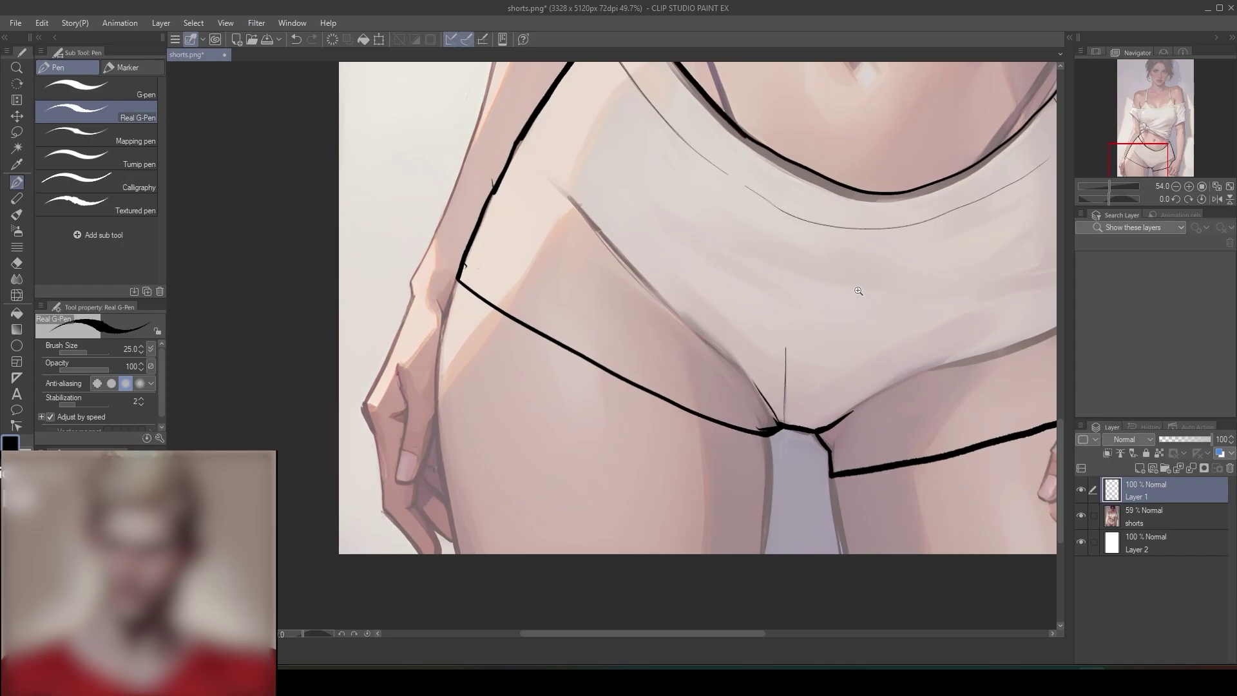
{"action": "left_click_drag", "start_coordinate": [764, 430], "coordinate": [769, 475]}
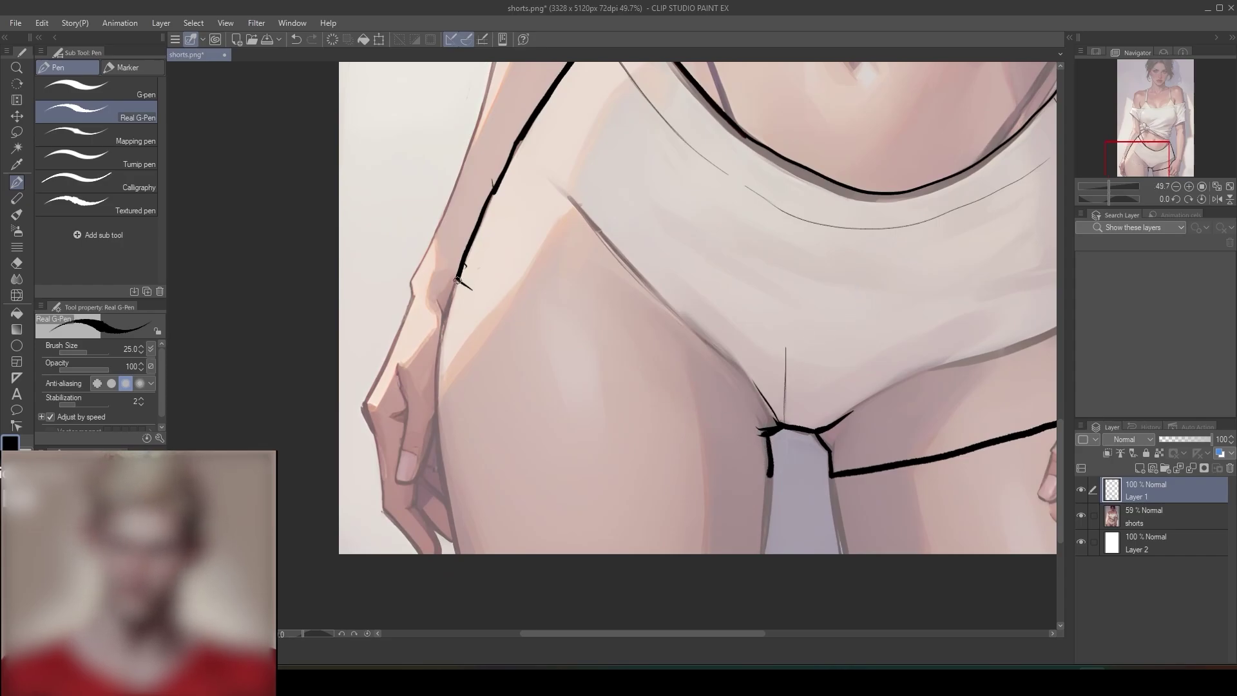
{"action": "mouse_move", "coordinate": [459, 279]}
{"action": "left_mouse_down"}
{"action": "mouse_move", "coordinate": [604, 402]}
{"action": "mouse_move", "coordinate": [771, 475]}
{"action": "left_mouse_up"}
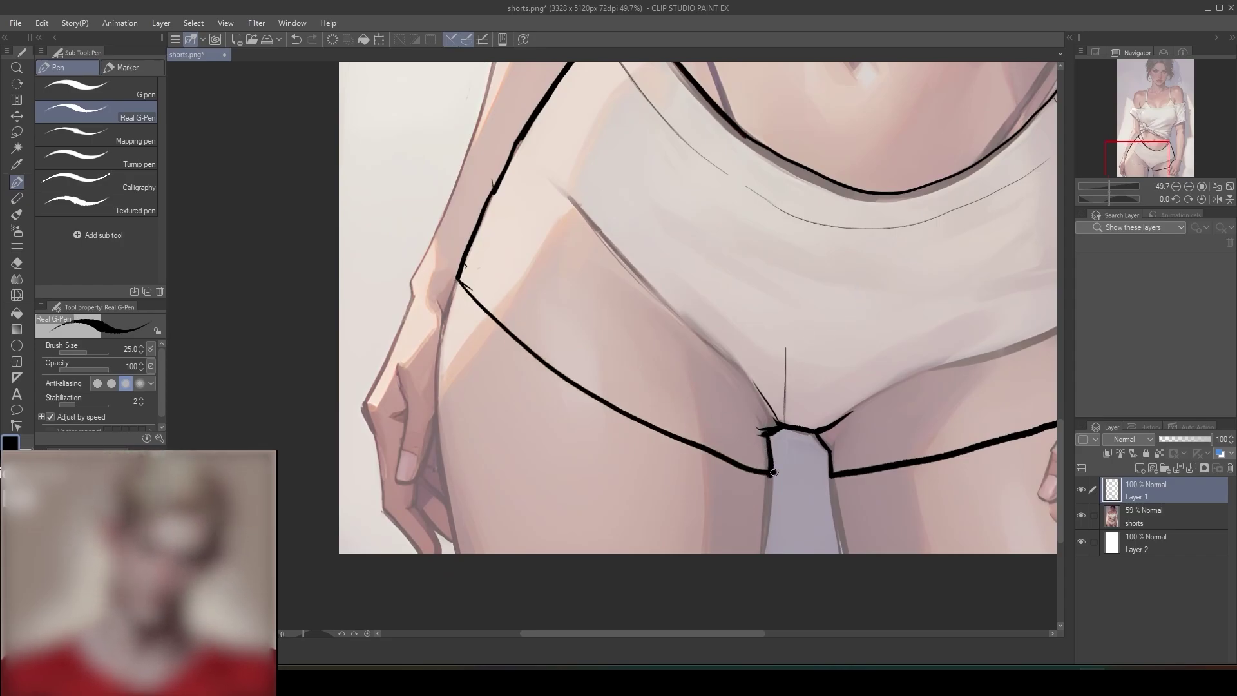
{"action": "key", "text": "e"}
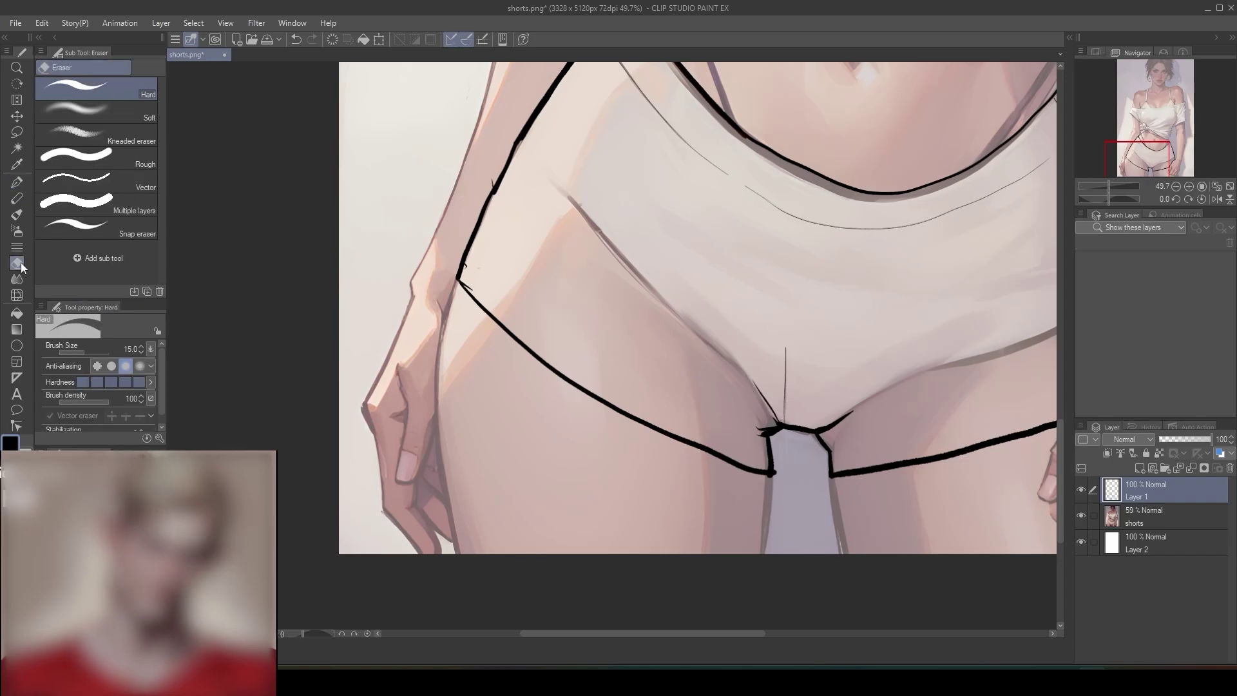
{"action": "scroll", "coordinate": [767, 481], "scroll_direction": "down", "scroll_amount": 4}
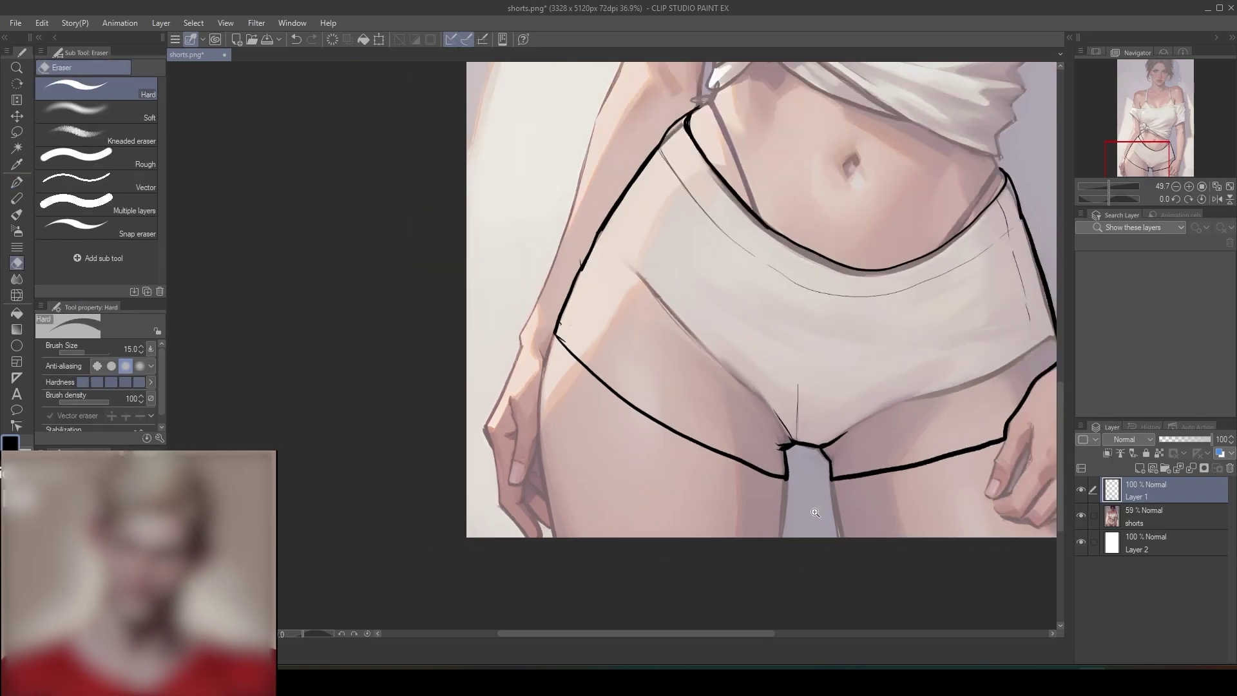
{"action": "left_click_drag", "start_coordinate": [883, 491], "coordinate": [816, 492]}
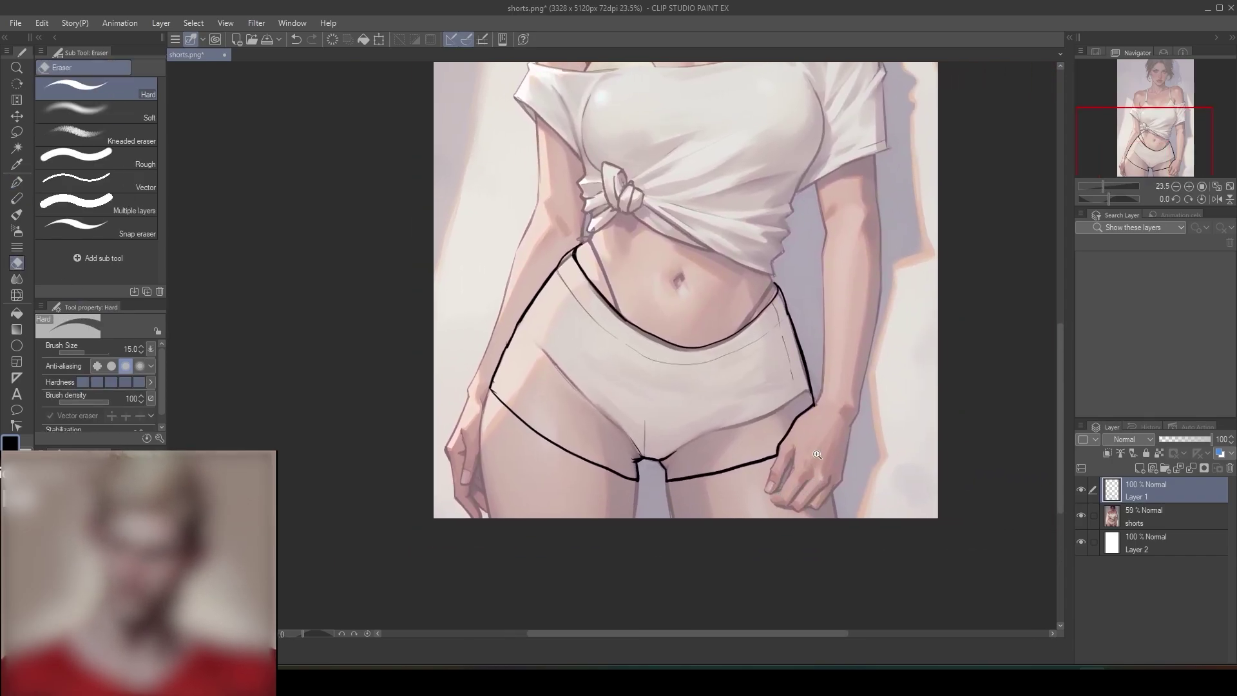
{"action": "scroll", "coordinate": [816, 491], "scroll_direction": "down", "scroll_amount": 2}
{"action": "scroll", "coordinate": [832, 410], "scroll_direction": "up", "scroll_amount": 4}
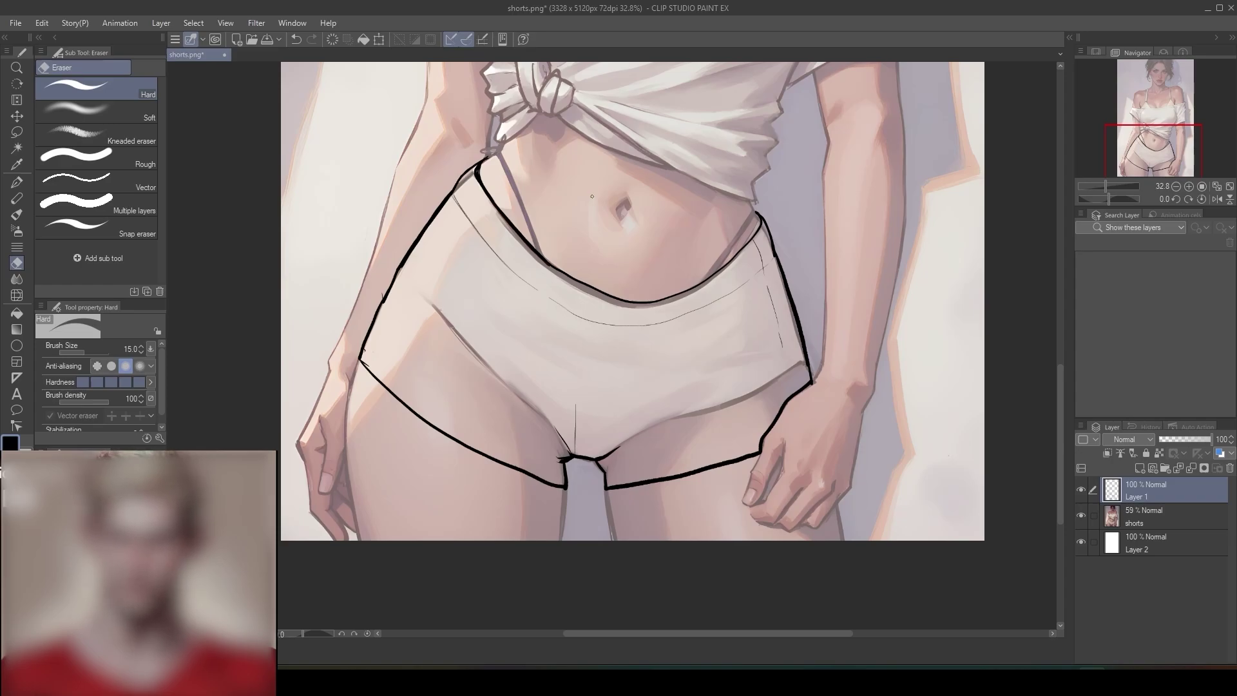
{"action": "scroll", "coordinate": [592, 196], "scroll_direction": "up", "scroll_amount": 1}
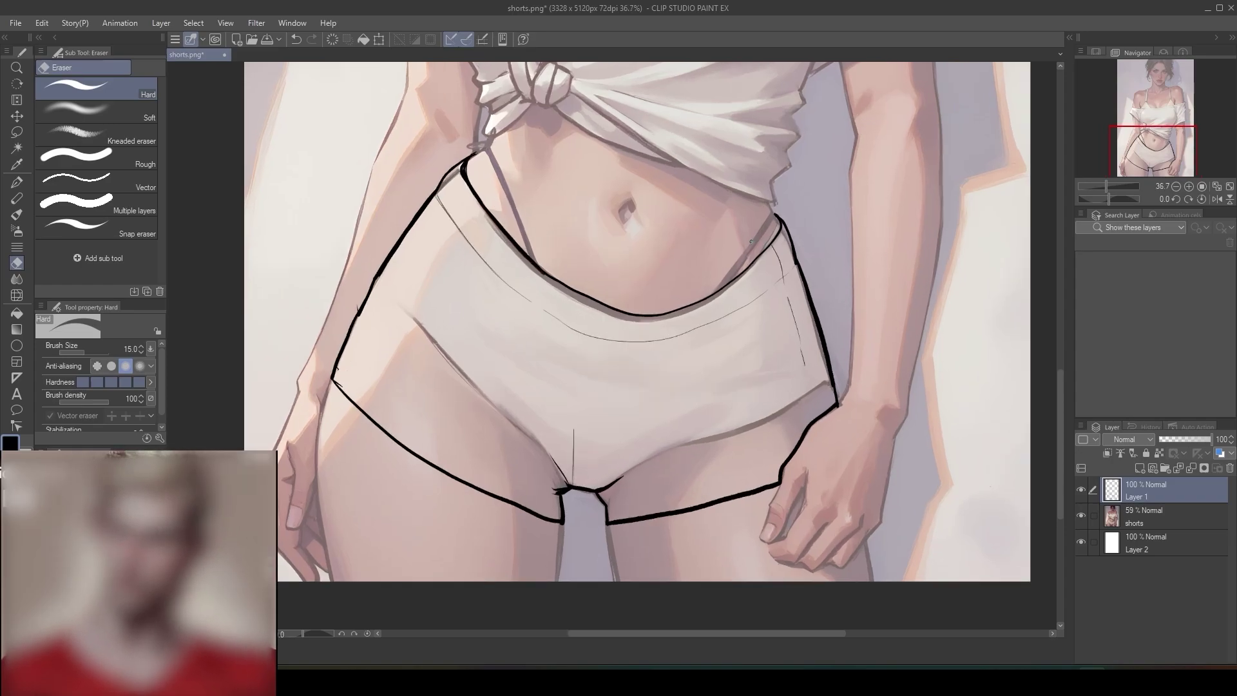
{"action": "scroll", "coordinate": [752, 242], "scroll_direction": "up", "scroll_amount": 1}
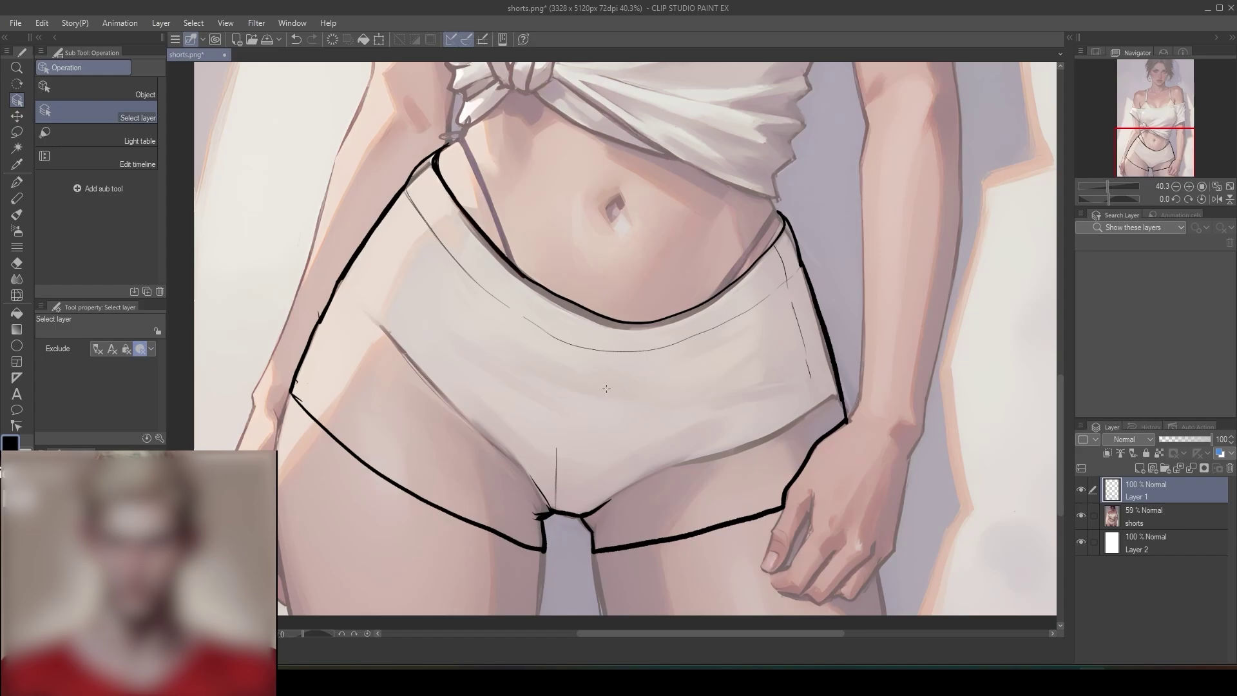
- Try to flood-fill the shorts area with blue on the painted figure's layer, and undo the fill
{"action": "left_click", "coordinate": [616, 342]}
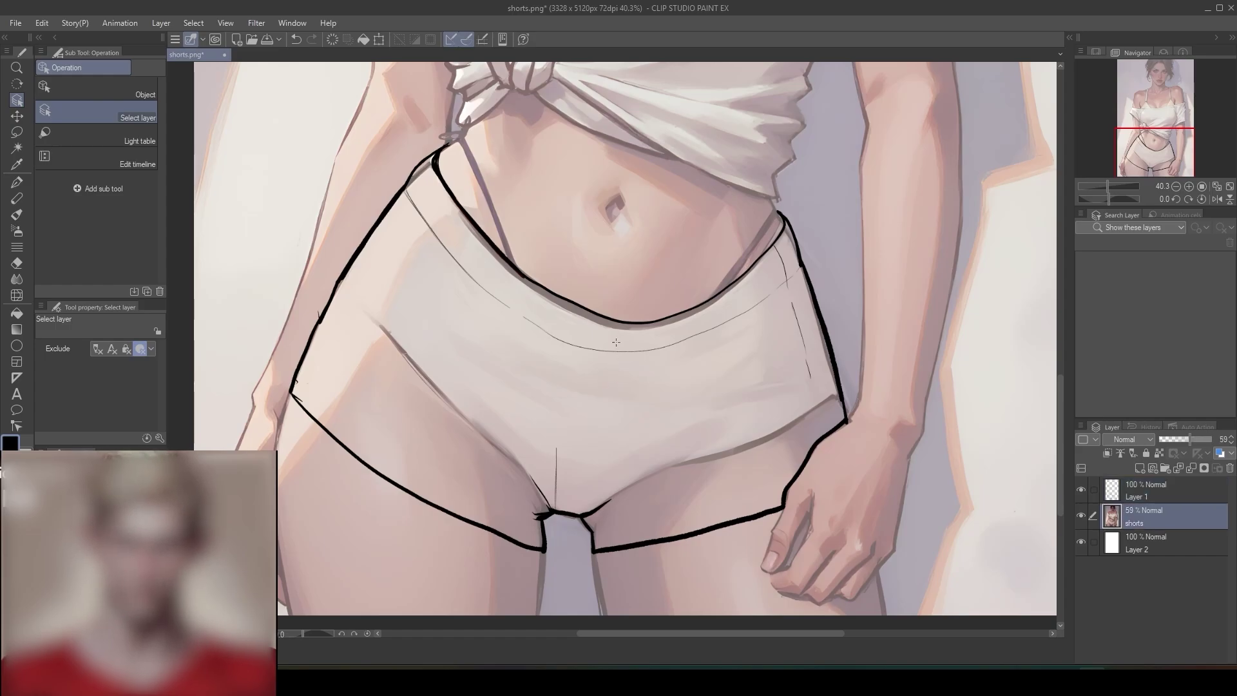
{"action": "left_click", "coordinate": [17, 182]}
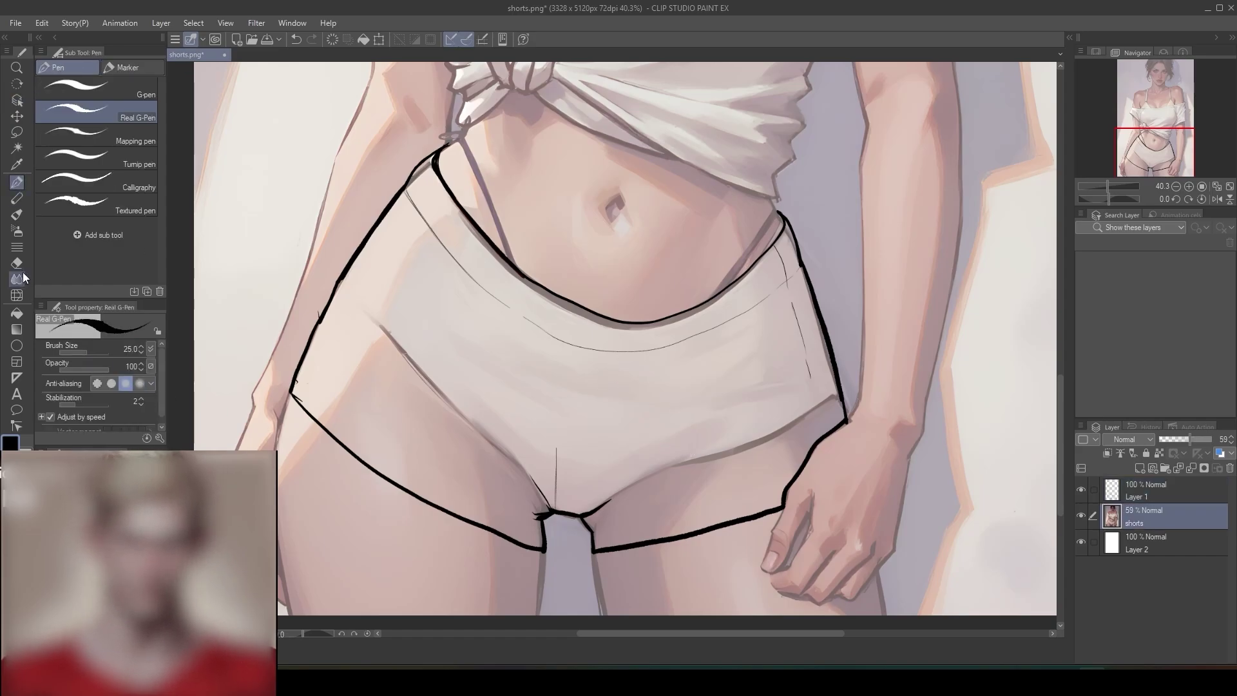
{"action": "left_click", "coordinate": [18, 314]}
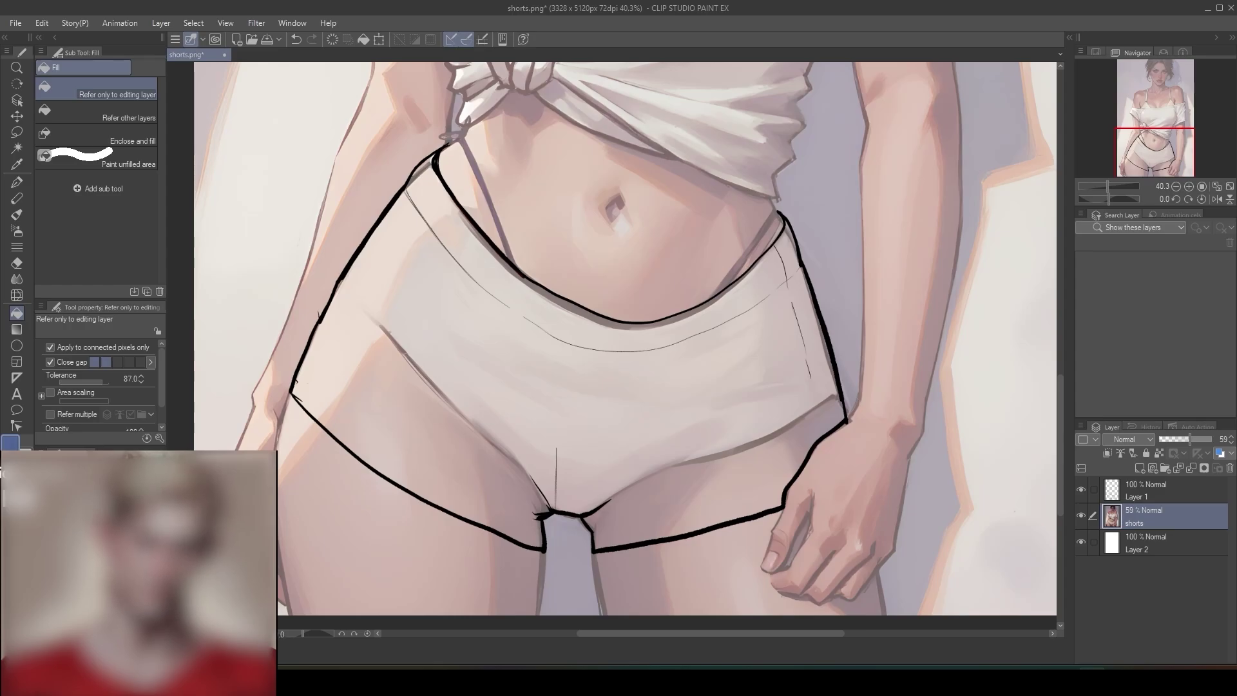
{"action": "left_click", "coordinate": [652, 457]}
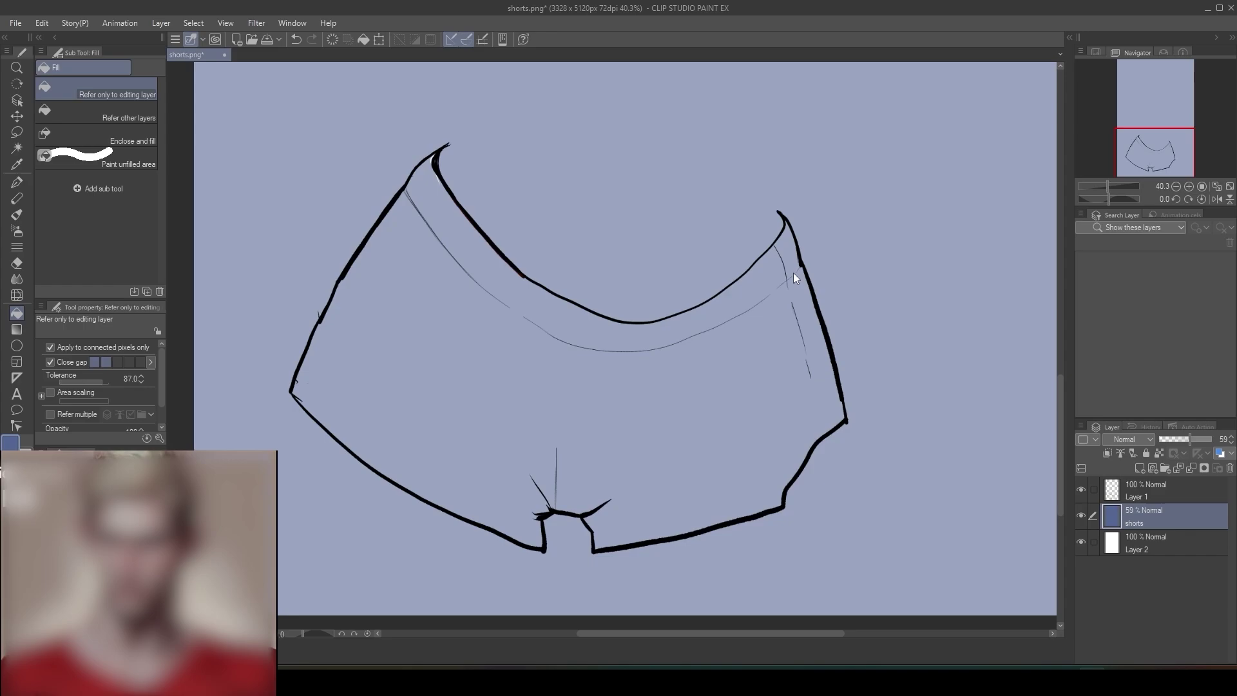
{"action": "key", "text": "ctrl+z"}
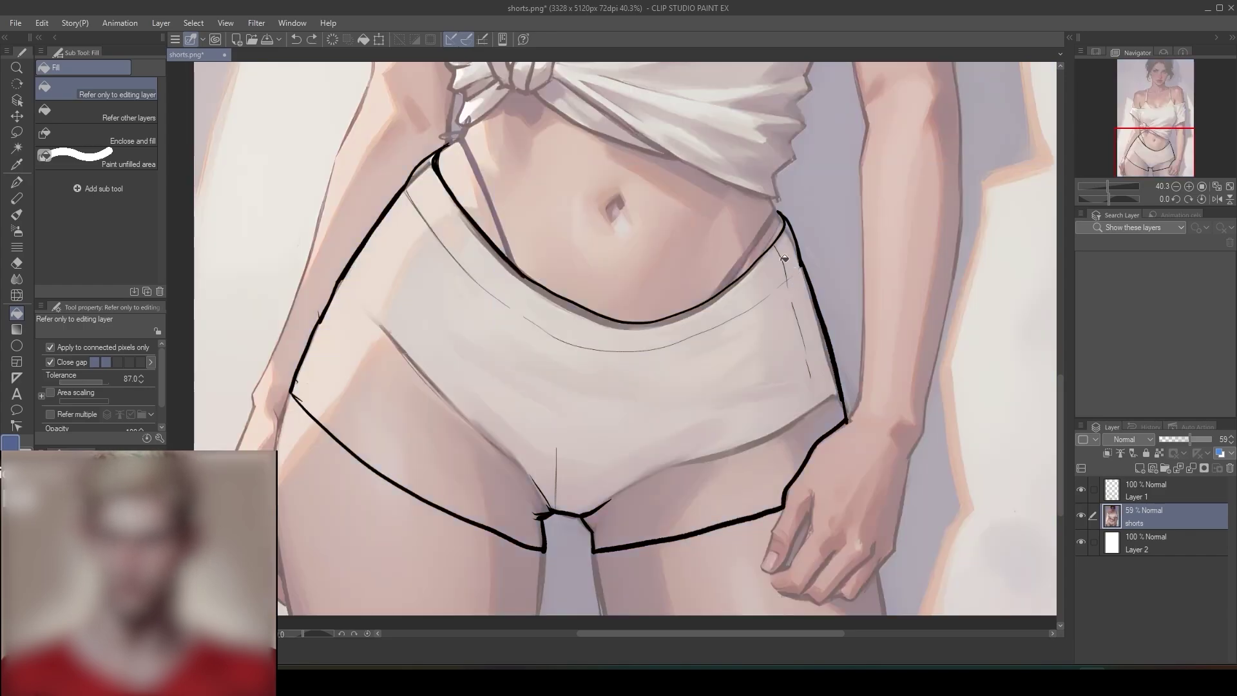
- Fill the shorts outline on Layer 1 with solid blue and lock the layer's transparent pixels
{"action": "left_click", "coordinate": [1082, 491]}
{"action": "left_click", "coordinate": [1082, 490]}
{"action": "left_click", "coordinate": [1122, 494]}
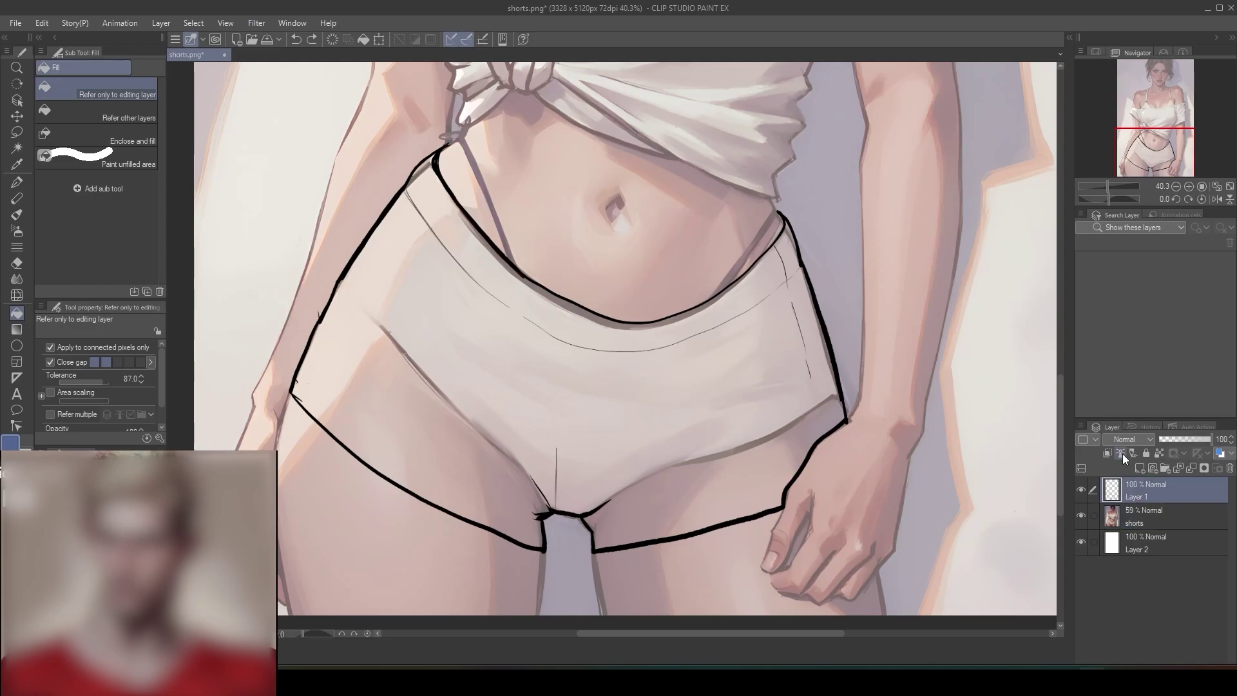
{"action": "left_click", "coordinate": [640, 382]}
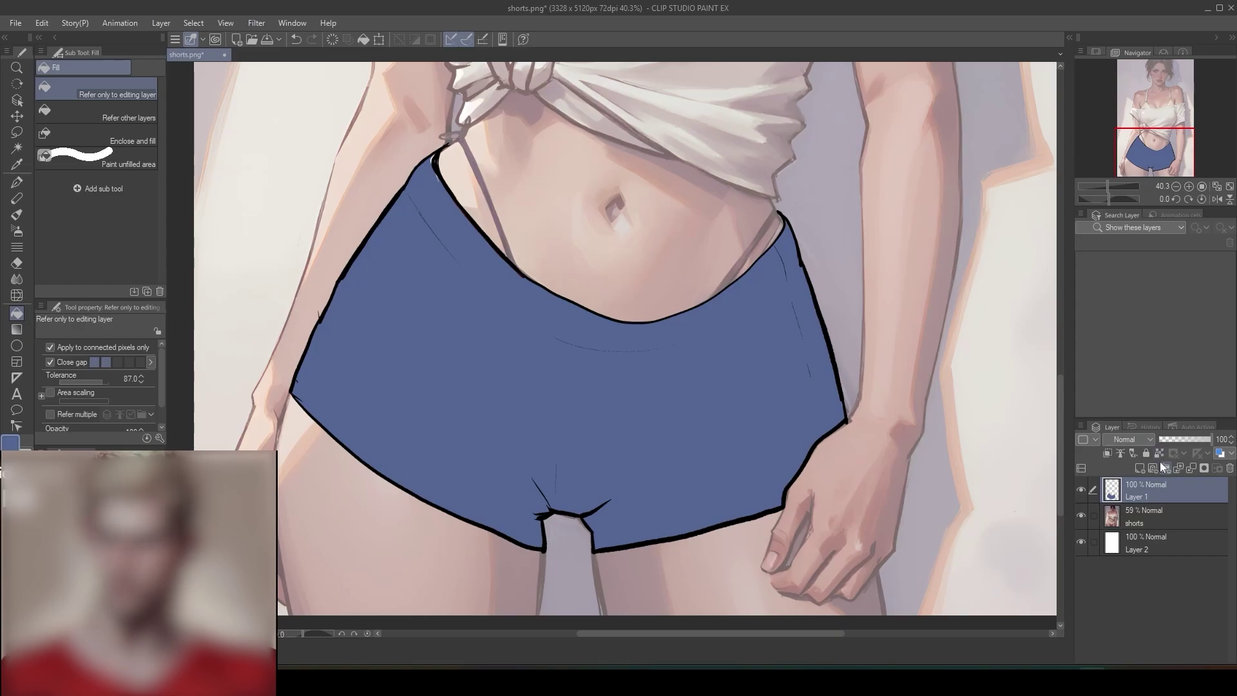
{"action": "left_click", "coordinate": [1159, 453]}
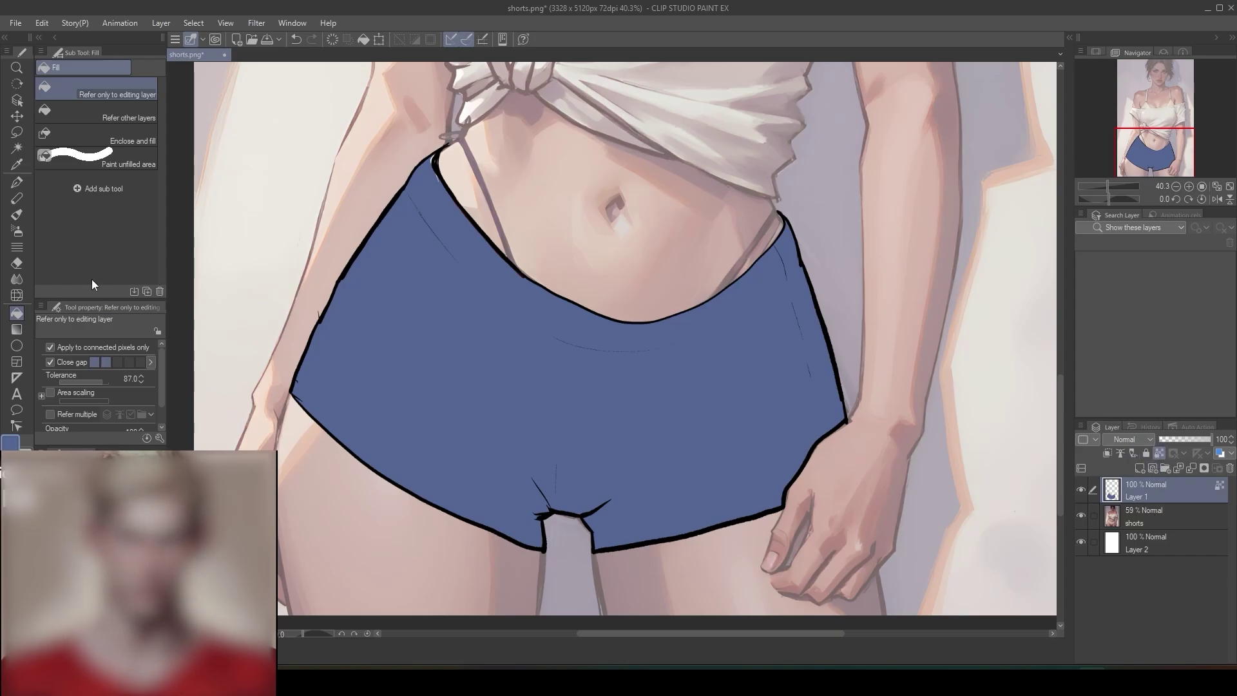
- Paint soft lighter patches below the waistline and on both legs of the shorts with the round flat brush at size 250
{"action": "left_click", "coordinate": [17, 215]}
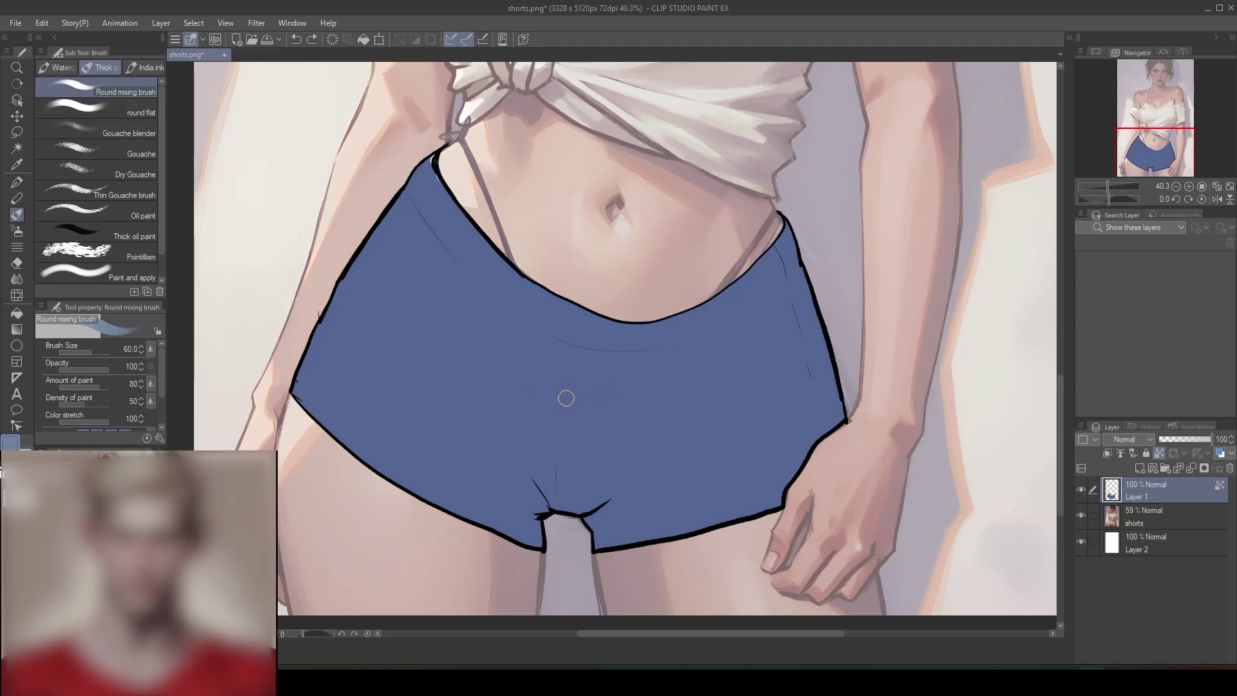
{"action": "key", "text": "period"}
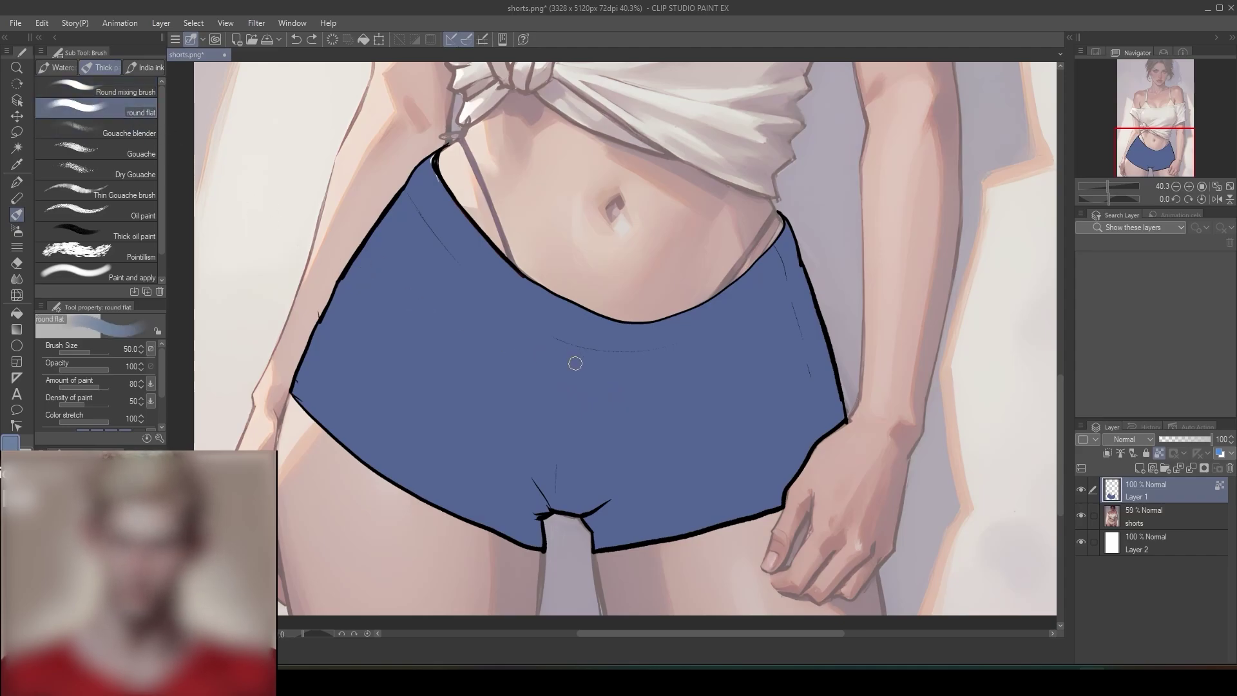
{"action": "key", "text": "bracketright"}
{"action": "key", "text": "bracketright"}
{"action": "key", "text": "bracketright"}
{"action": "key", "text": "bracketright"}
{"action": "key", "text": "bracketright"}
{"action": "key", "text": "bracketright"}
{"action": "key", "text": "bracketright"}
{"action": "key", "text": "bracketright"}
{"action": "key", "text": "bracketright"}
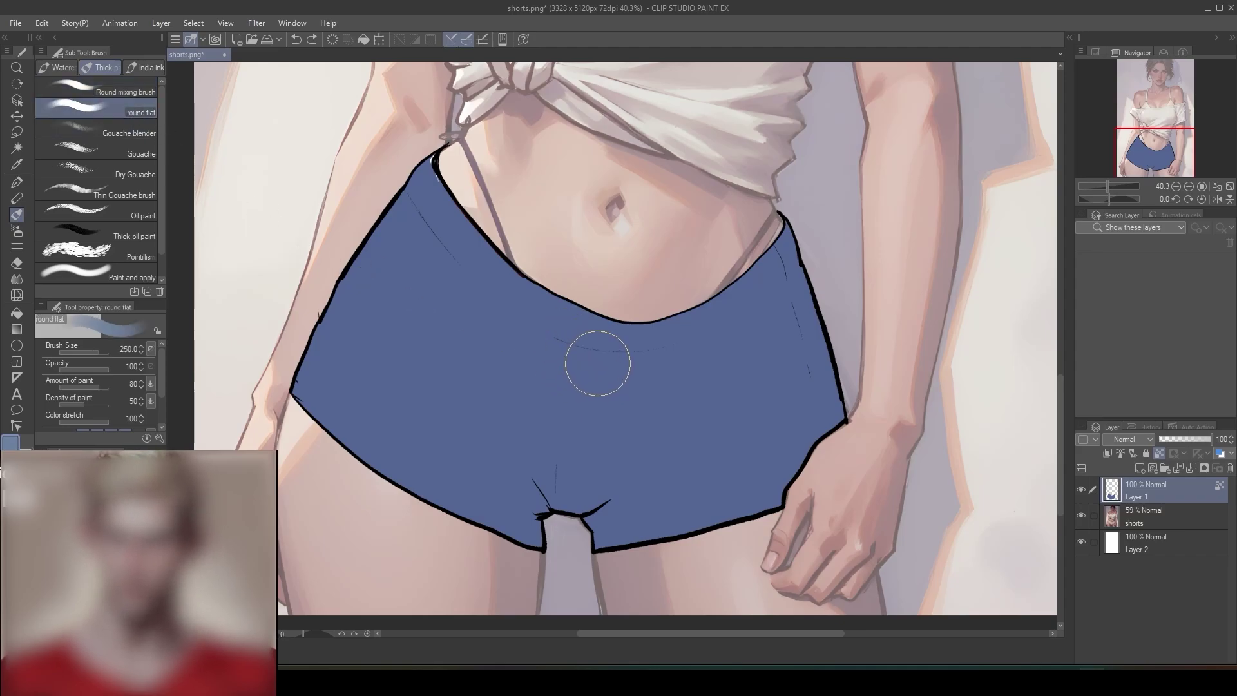
{"action": "mouse_move", "coordinate": [558, 312]}
{"action": "left_mouse_down"}
{"action": "mouse_move", "coordinate": [618, 356]}
{"action": "mouse_move", "coordinate": [533, 318]}
{"action": "mouse_move", "coordinate": [653, 346]}
{"action": "mouse_move", "coordinate": [751, 309]}
{"action": "mouse_move", "coordinate": [469, 286]}
{"action": "mouse_move", "coordinate": [517, 305]}
{"action": "mouse_move", "coordinate": [489, 288]}
{"action": "mouse_move", "coordinate": [517, 319]}
{"action": "mouse_move", "coordinate": [501, 316]}
{"action": "mouse_move", "coordinate": [521, 382]}
{"action": "mouse_move", "coordinate": [494, 382]}
{"action": "mouse_move", "coordinate": [492, 397]}
{"action": "mouse_move", "coordinate": [535, 380]}
{"action": "mouse_move", "coordinate": [519, 404]}
{"action": "mouse_move", "coordinate": [525, 430]}
{"action": "left_mouse_up"}
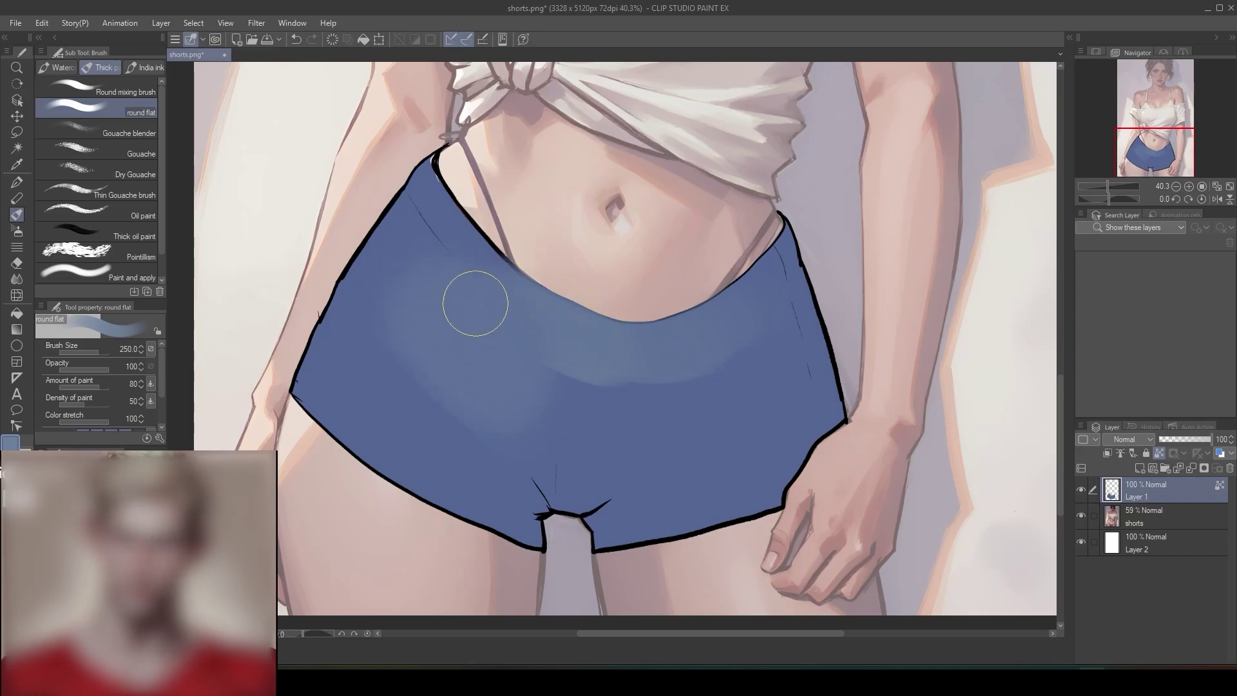
{"action": "mouse_move", "coordinate": [476, 303]}
{"action": "left_mouse_down"}
{"action": "mouse_move", "coordinate": [497, 366]}
{"action": "mouse_move", "coordinate": [411, 325]}
{"action": "mouse_move", "coordinate": [459, 394]}
{"action": "mouse_move", "coordinate": [381, 336]}
{"action": "left_mouse_up"}
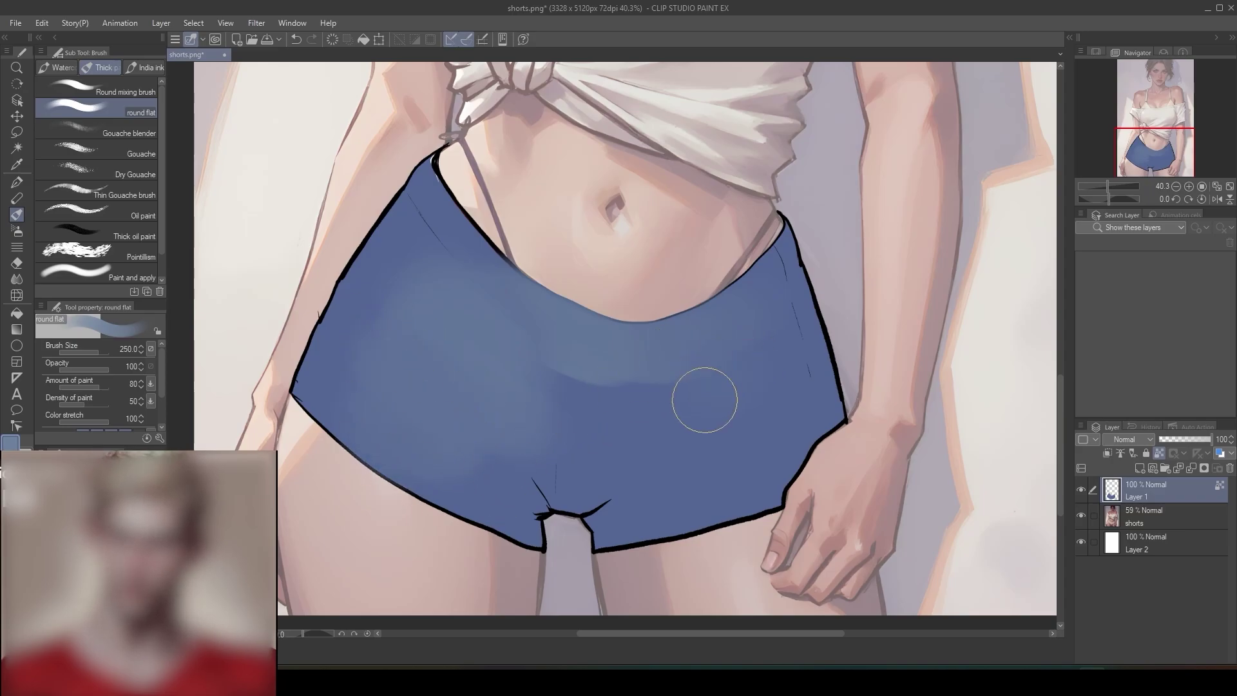
{"action": "mouse_move", "coordinate": [705, 400]}
{"action": "left_mouse_down"}
{"action": "mouse_move", "coordinate": [702, 448]}
{"action": "mouse_move", "coordinate": [674, 451]}
{"action": "mouse_move", "coordinate": [704, 416]}
{"action": "mouse_move", "coordinate": [746, 426]}
{"action": "mouse_move", "coordinate": [737, 464]}
{"action": "mouse_move", "coordinate": [759, 478]}
{"action": "left_mouse_up"}
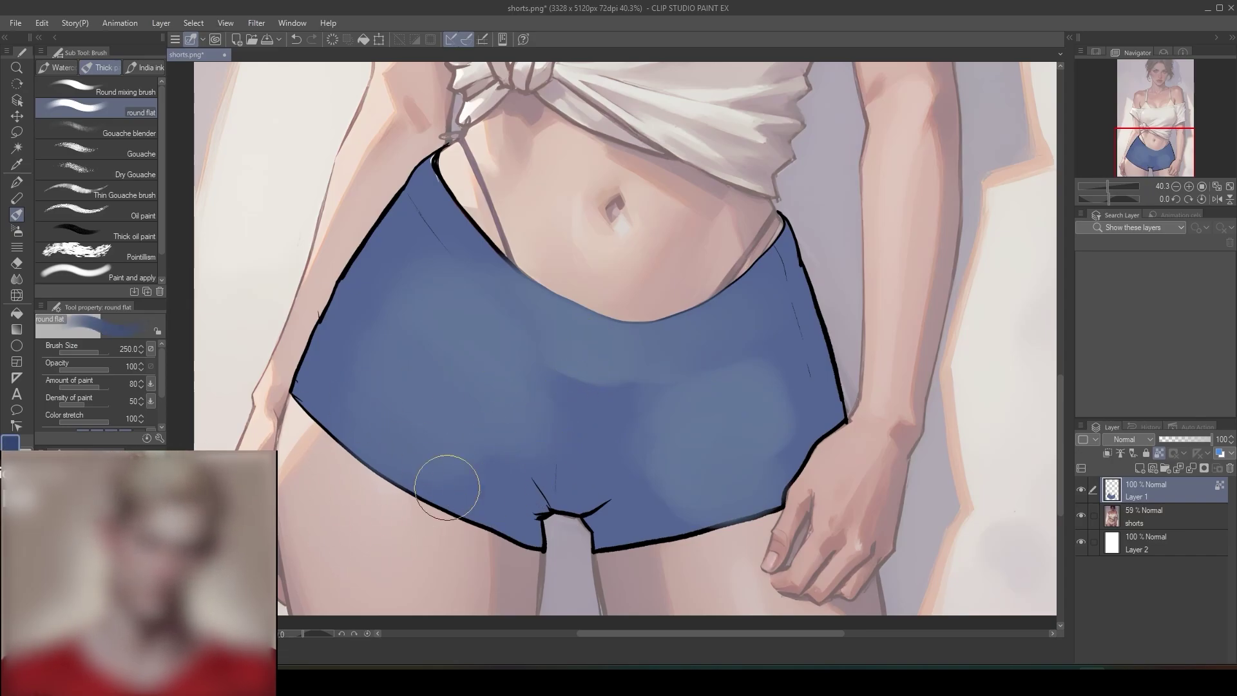
- Shade the crotch, leg hems, waist corners and right side of the shorts with darker blue
{"action": "mouse_move", "coordinate": [448, 487]}
{"action": "left_mouse_down"}
{"action": "mouse_move", "coordinate": [593, 505]}
{"action": "mouse_move", "coordinate": [554, 489]}
{"action": "mouse_move", "coordinate": [592, 499]}
{"action": "mouse_move", "coordinate": [559, 461]}
{"action": "mouse_move", "coordinate": [563, 354]}
{"action": "mouse_move", "coordinate": [544, 400]}
{"action": "mouse_move", "coordinate": [584, 491]}
{"action": "mouse_move", "coordinate": [550, 437]}
{"action": "mouse_move", "coordinate": [568, 603]}
{"action": "mouse_move", "coordinate": [562, 413]}
{"action": "mouse_move", "coordinate": [584, 495]}
{"action": "mouse_move", "coordinate": [580, 433]}
{"action": "left_mouse_up"}
{"action": "left_click", "coordinate": [578, 428]}
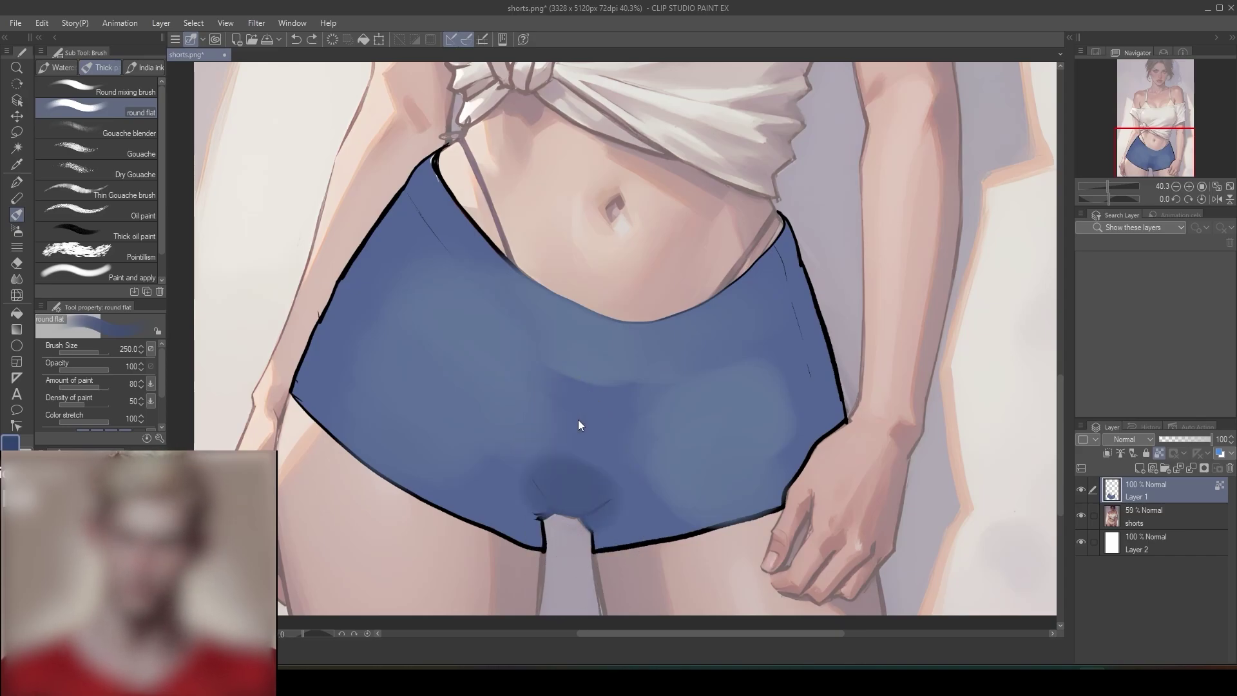
{"action": "key", "text": "ctrl+z"}
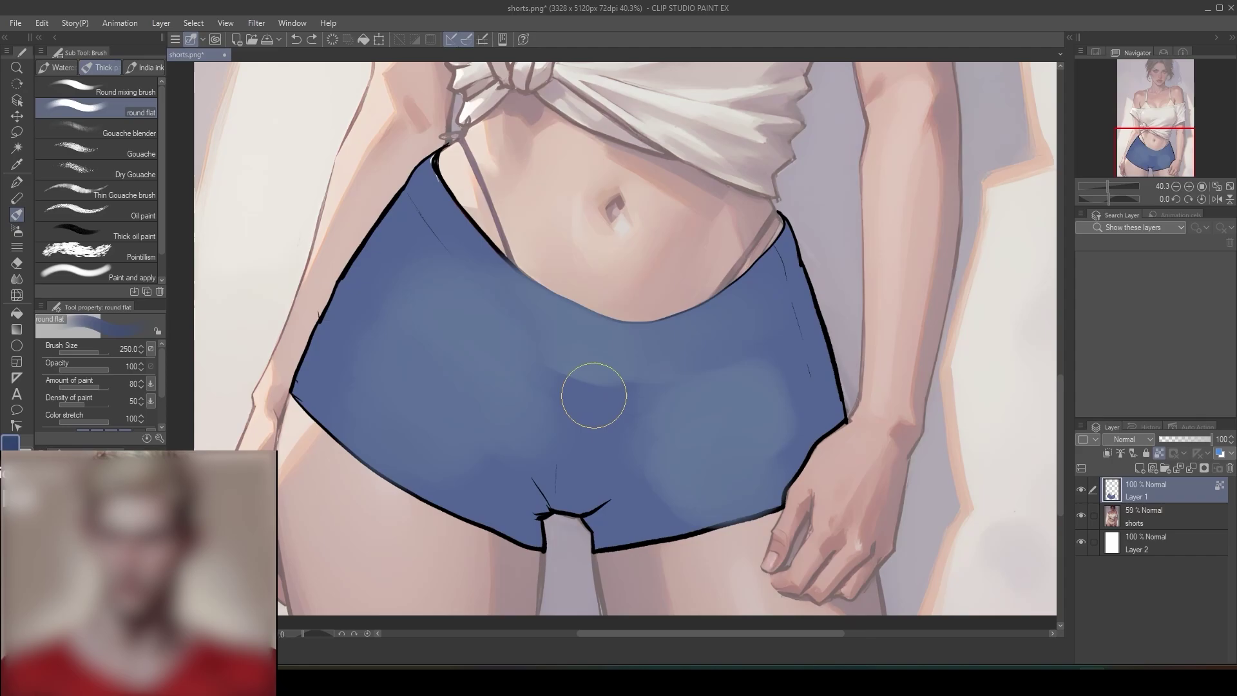
{"action": "mouse_move", "coordinate": [593, 395]}
{"action": "left_mouse_down"}
{"action": "mouse_move", "coordinate": [587, 492]}
{"action": "mouse_move", "coordinate": [565, 479]}
{"action": "mouse_move", "coordinate": [607, 526]}
{"action": "mouse_move", "coordinate": [560, 489]}
{"action": "mouse_move", "coordinate": [549, 497]}
{"action": "mouse_move", "coordinate": [566, 457]}
{"action": "mouse_move", "coordinate": [561, 469]}
{"action": "mouse_move", "coordinate": [497, 440]}
{"action": "mouse_move", "coordinate": [564, 483]}
{"action": "mouse_move", "coordinate": [606, 468]}
{"action": "mouse_move", "coordinate": [560, 447]}
{"action": "mouse_move", "coordinate": [592, 480]}
{"action": "left_mouse_up"}
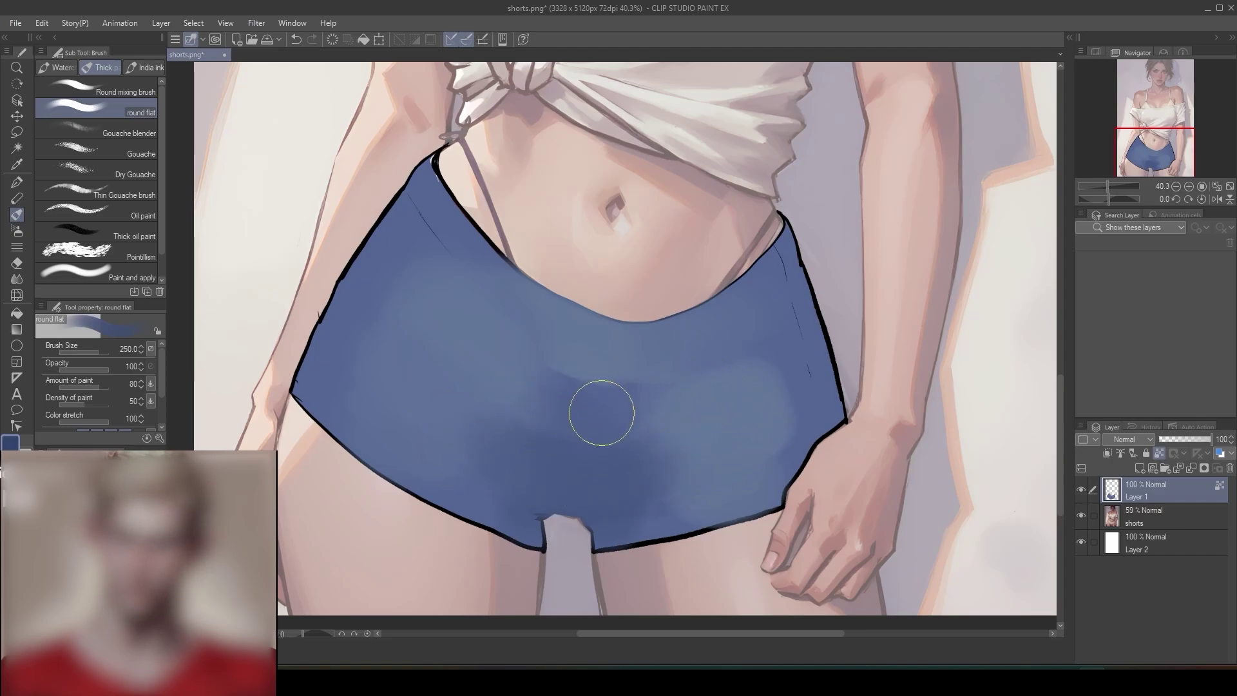
{"action": "mouse_move", "coordinate": [451, 222]}
{"action": "left_mouse_down"}
{"action": "mouse_move", "coordinate": [439, 200]}
{"action": "mouse_move", "coordinate": [466, 251]}
{"action": "mouse_move", "coordinate": [548, 300]}
{"action": "left_mouse_up"}
{"action": "mouse_move", "coordinate": [770, 277]}
{"action": "left_mouse_down"}
{"action": "mouse_move", "coordinate": [783, 252]}
{"action": "mouse_move", "coordinate": [771, 272]}
{"action": "mouse_move", "coordinate": [798, 286]}
{"action": "mouse_move", "coordinate": [834, 415]}
{"action": "mouse_move", "coordinate": [786, 454]}
{"action": "mouse_move", "coordinate": [812, 449]}
{"action": "mouse_move", "coordinate": [798, 502]}
{"action": "mouse_move", "coordinate": [599, 557]}
{"action": "mouse_move", "coordinate": [612, 552]}
{"action": "mouse_move", "coordinate": [599, 529]}
{"action": "mouse_move", "coordinate": [572, 519]}
{"action": "mouse_move", "coordinate": [617, 513]}
{"action": "mouse_move", "coordinate": [526, 529]}
{"action": "mouse_move", "coordinate": [545, 537]}
{"action": "mouse_move", "coordinate": [433, 491]}
{"action": "mouse_move", "coordinate": [516, 517]}
{"action": "mouse_move", "coordinate": [658, 521]}
{"action": "mouse_move", "coordinate": [606, 538]}
{"action": "mouse_move", "coordinate": [775, 501]}
{"action": "mouse_move", "coordinate": [556, 488]}
{"action": "left_mouse_up"}
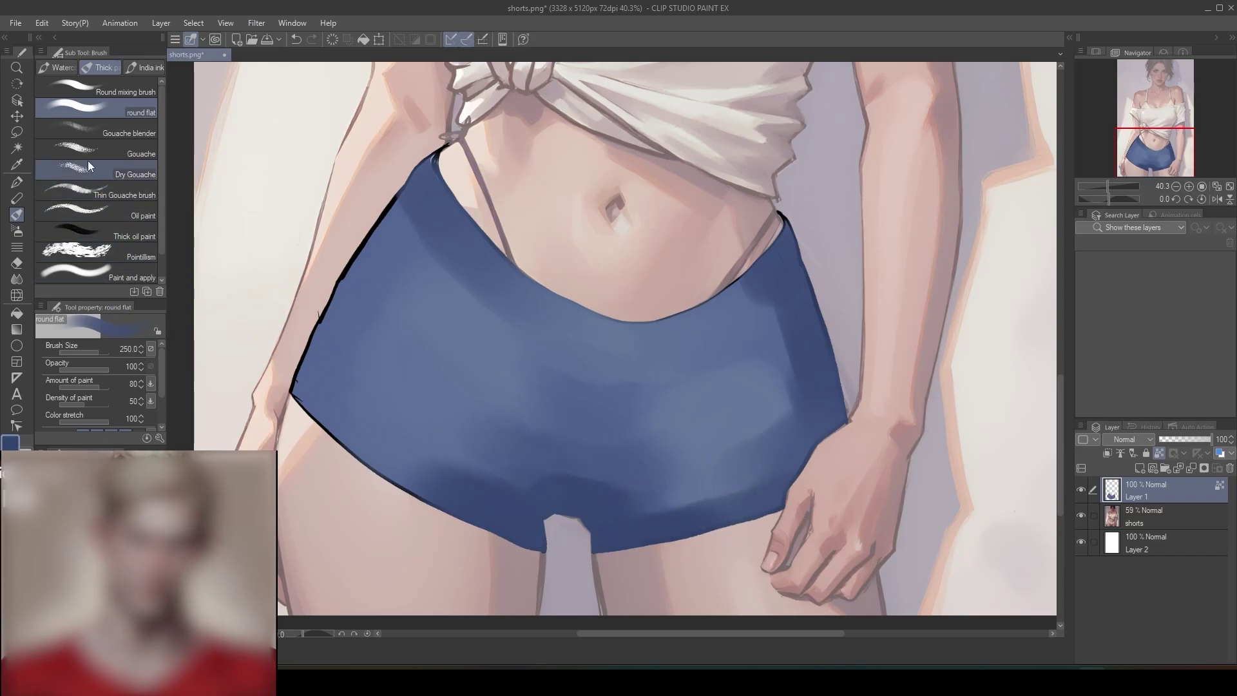
- Paint dark fold creases spreading from the crotch into both legs with the Round mixing brush at size 170
{"action": "left_click", "coordinate": [127, 91]}
{"action": "key", "text": "bracketright"}
{"action": "key", "text": "bracketright"}
{"action": "key", "text": "bracketright"}
{"action": "key", "text": "bracketright"}
{"action": "key", "text": "bracketright"}
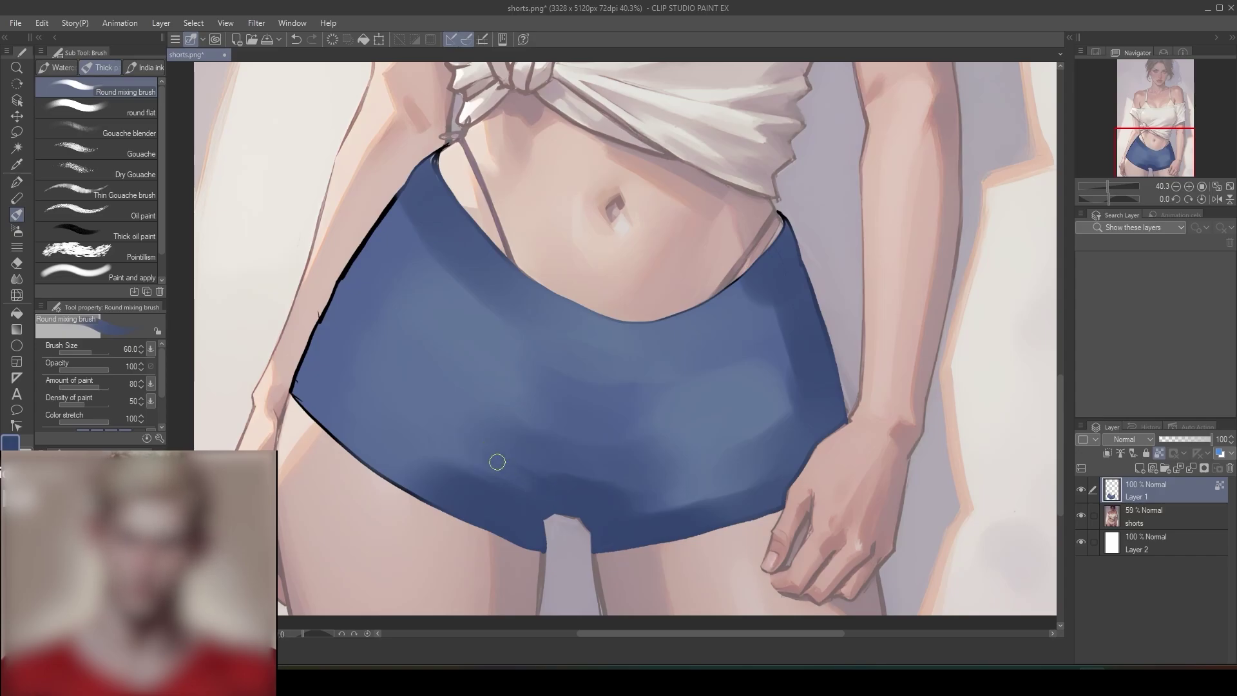
{"action": "key", "text": "bracketright"}
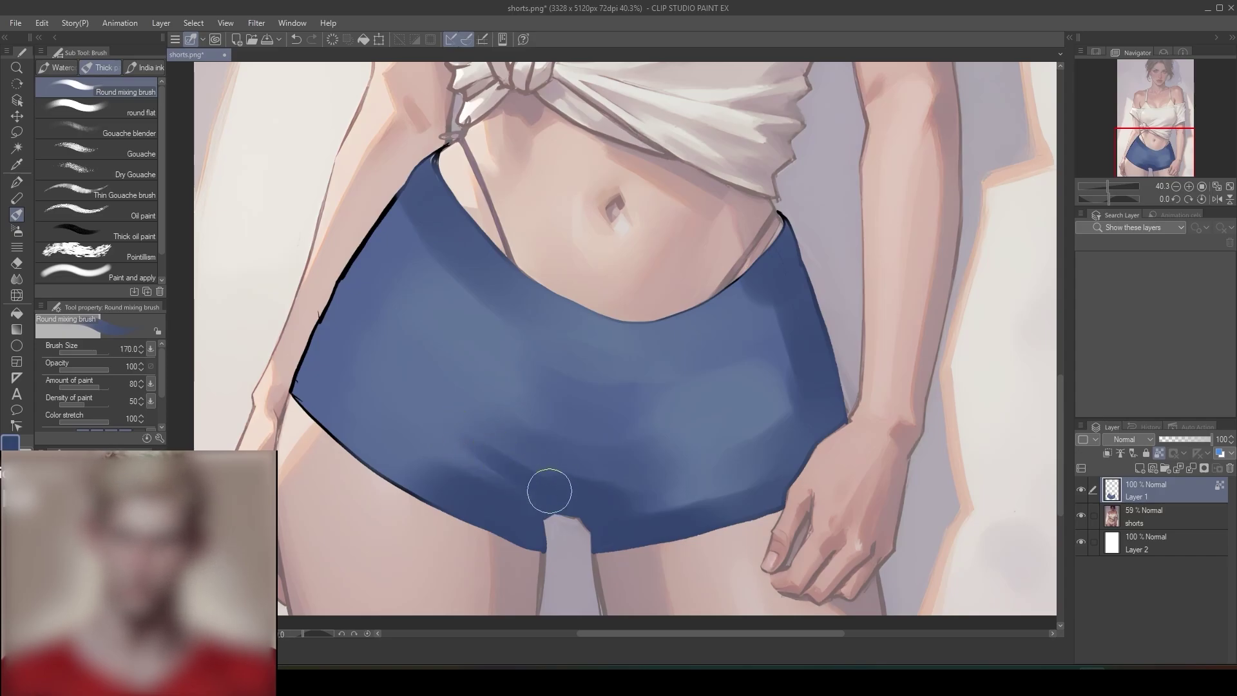
{"action": "left_click_drag", "start_coordinate": [511, 483], "coordinate": [704, 479]}
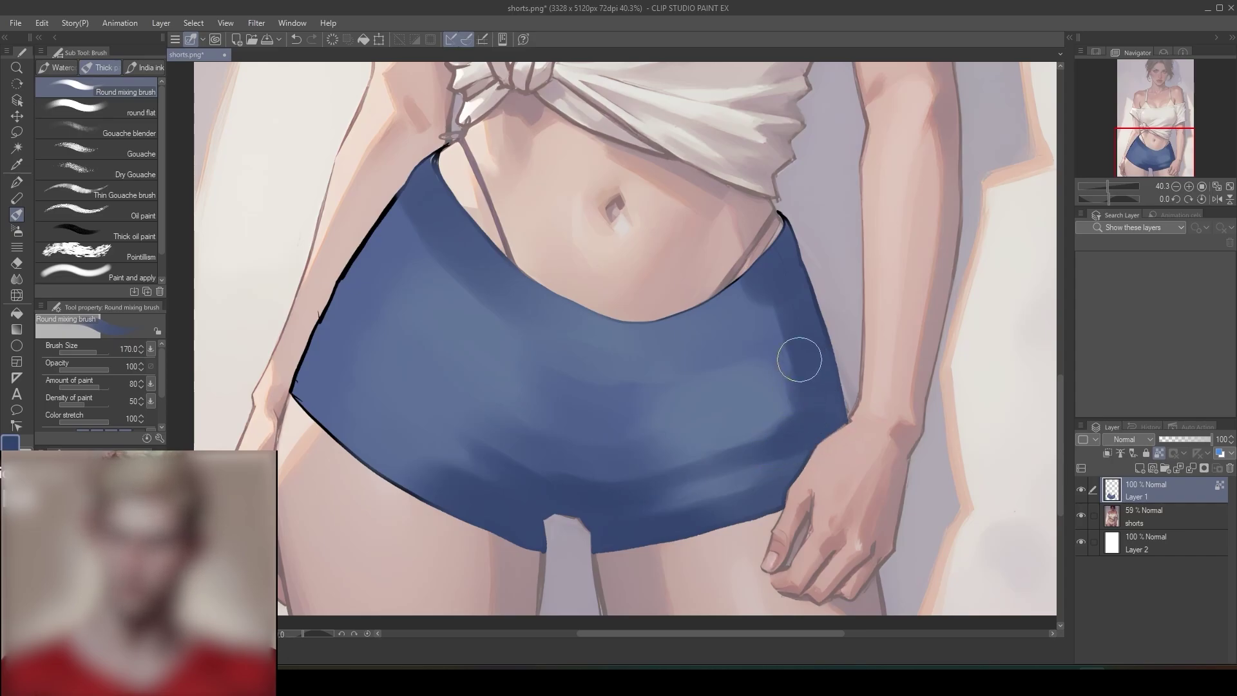
- Darken the right hip, add curved folds across the front, and shade the left side of the shorts
{"action": "mouse_move", "coordinate": [791, 335]}
{"action": "left_mouse_down"}
{"action": "mouse_move", "coordinate": [804, 369]}
{"action": "mouse_move", "coordinate": [767, 332]}
{"action": "mouse_move", "coordinate": [770, 306]}
{"action": "mouse_move", "coordinate": [783, 376]}
{"action": "left_mouse_up"}
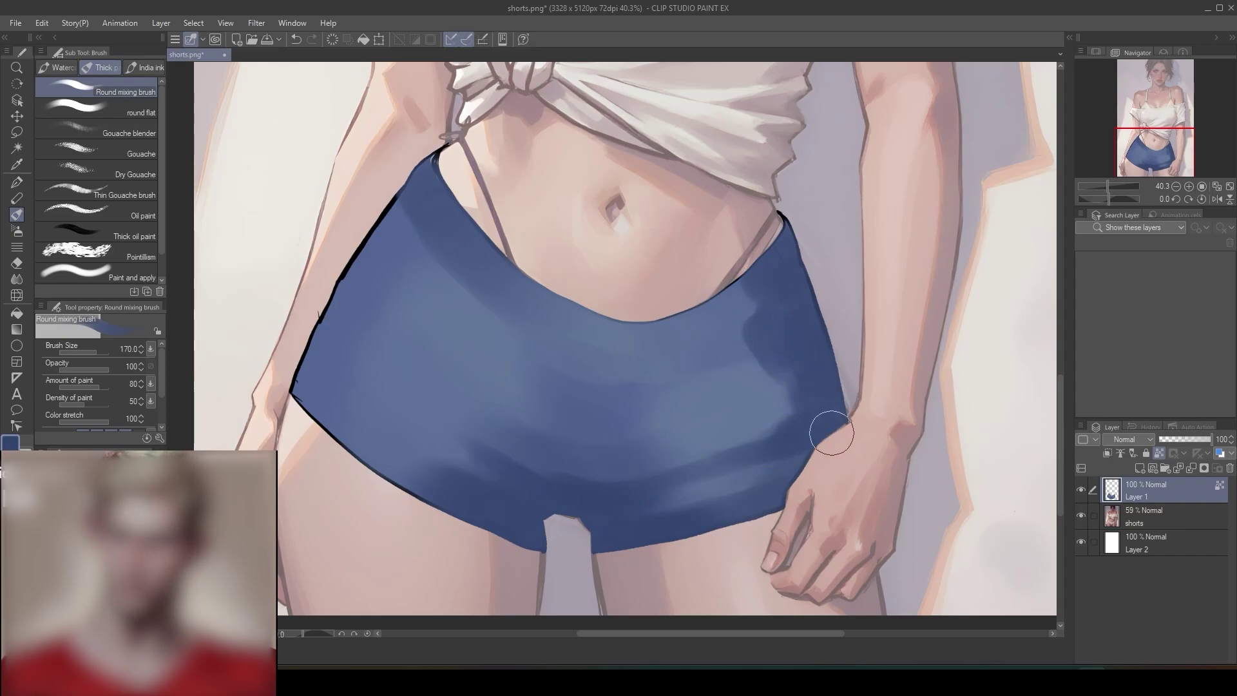
{"action": "mouse_move", "coordinate": [776, 281]}
{"action": "left_mouse_down"}
{"action": "mouse_move", "coordinate": [752, 282]}
{"action": "mouse_move", "coordinate": [742, 311]}
{"action": "left_mouse_up"}
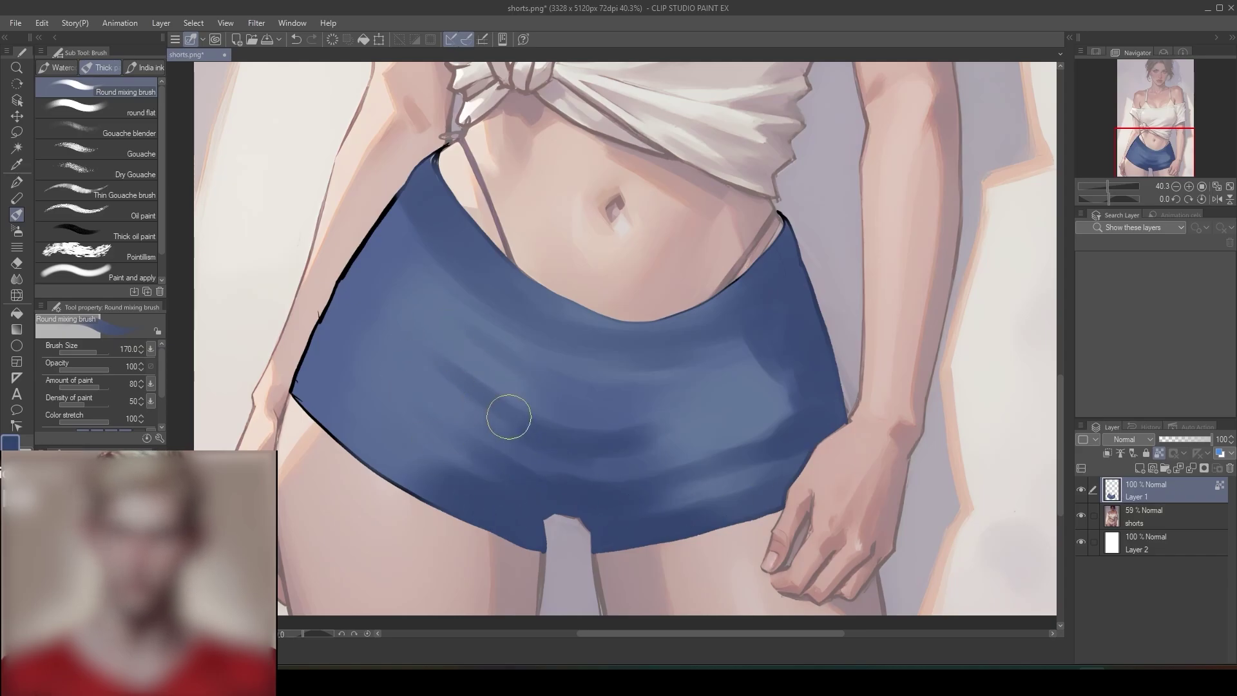
{"action": "mouse_move", "coordinate": [331, 404]}
{"action": "left_mouse_down"}
{"action": "mouse_move", "coordinate": [328, 373]}
{"action": "mouse_move", "coordinate": [343, 425]}
{"action": "mouse_move", "coordinate": [329, 423]}
{"action": "mouse_move", "coordinate": [325, 384]}
{"action": "mouse_move", "coordinate": [341, 356]}
{"action": "mouse_move", "coordinate": [340, 380]}
{"action": "mouse_move", "coordinate": [364, 393]}
{"action": "mouse_move", "coordinate": [362, 369]}
{"action": "mouse_move", "coordinate": [461, 234]}
{"action": "mouse_move", "coordinate": [429, 222]}
{"action": "mouse_move", "coordinate": [432, 269]}
{"action": "mouse_move", "coordinate": [398, 259]}
{"action": "mouse_move", "coordinate": [409, 295]}
{"action": "mouse_move", "coordinate": [377, 288]}
{"action": "mouse_move", "coordinate": [384, 332]}
{"action": "mouse_move", "coordinate": [365, 366]}
{"action": "mouse_move", "coordinate": [377, 306]}
{"action": "mouse_move", "coordinate": [398, 291]}
{"action": "mouse_move", "coordinate": [361, 316]}
{"action": "mouse_move", "coordinate": [349, 366]}
{"action": "mouse_move", "coordinate": [475, 230]}
{"action": "left_mouse_up"}
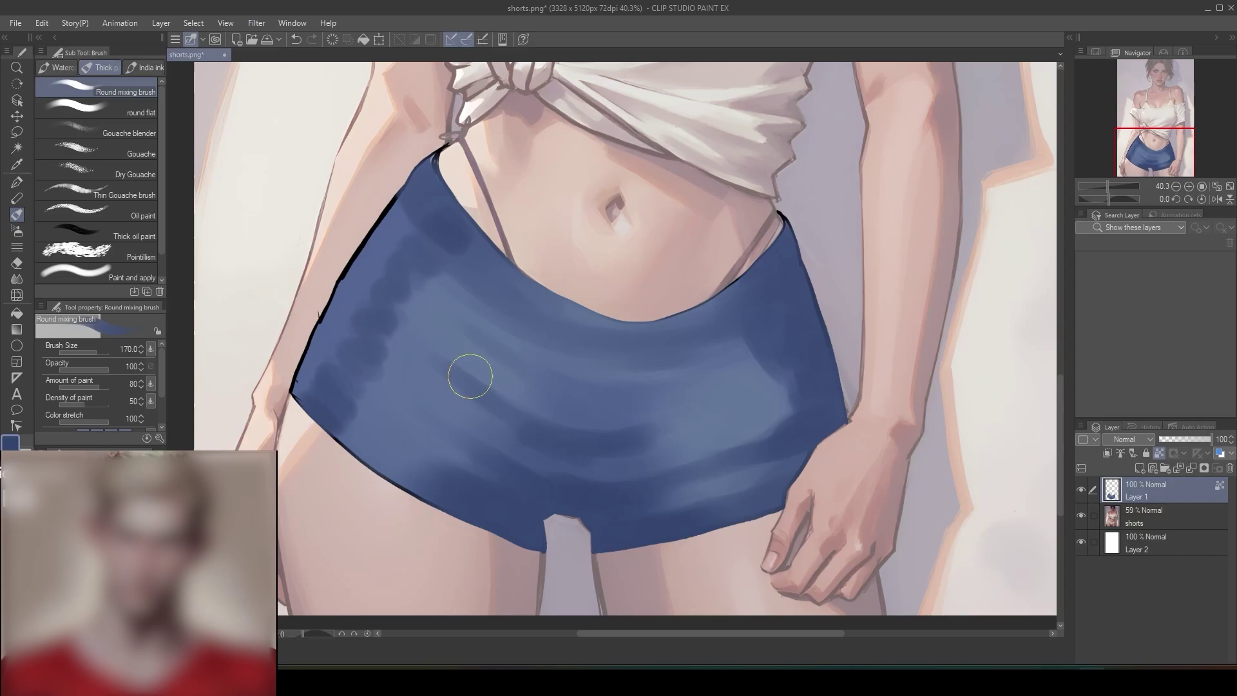
- Set the painted figure layer's opacity to 100% and make Layer 1 active again
{"action": "left_click", "coordinate": [1134, 516]}
{"action": "left_click_drag", "start_coordinate": [1190, 439], "coordinate": [1212, 439]}
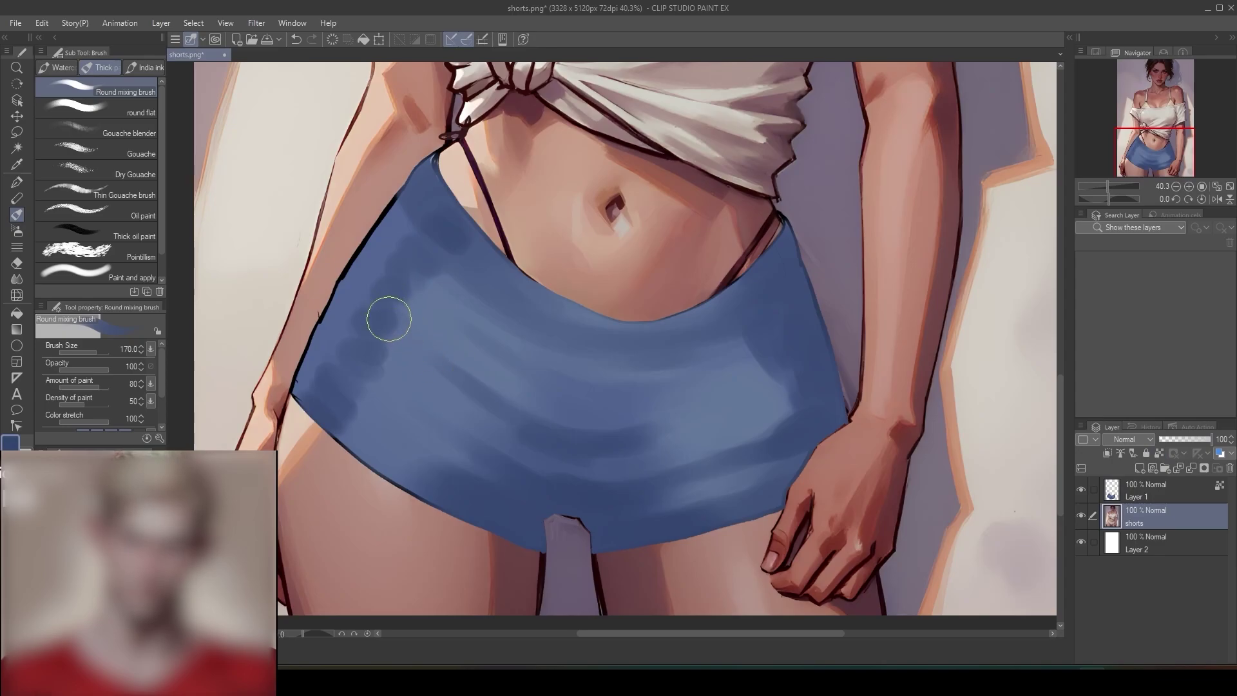
{"action": "left_click", "coordinate": [1144, 490]}
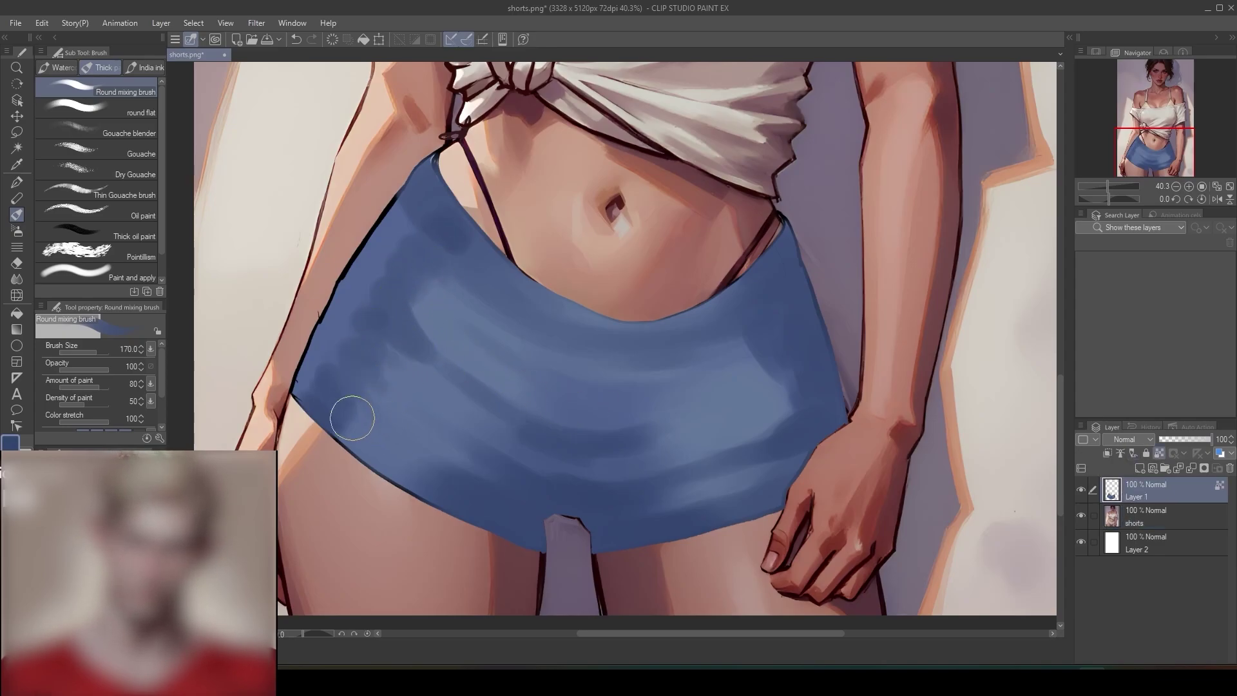
- Sample the blue at the left hip of the shorts as the brush colour
{"action": "left_click", "coordinate": [393, 241], "text": "alt"}
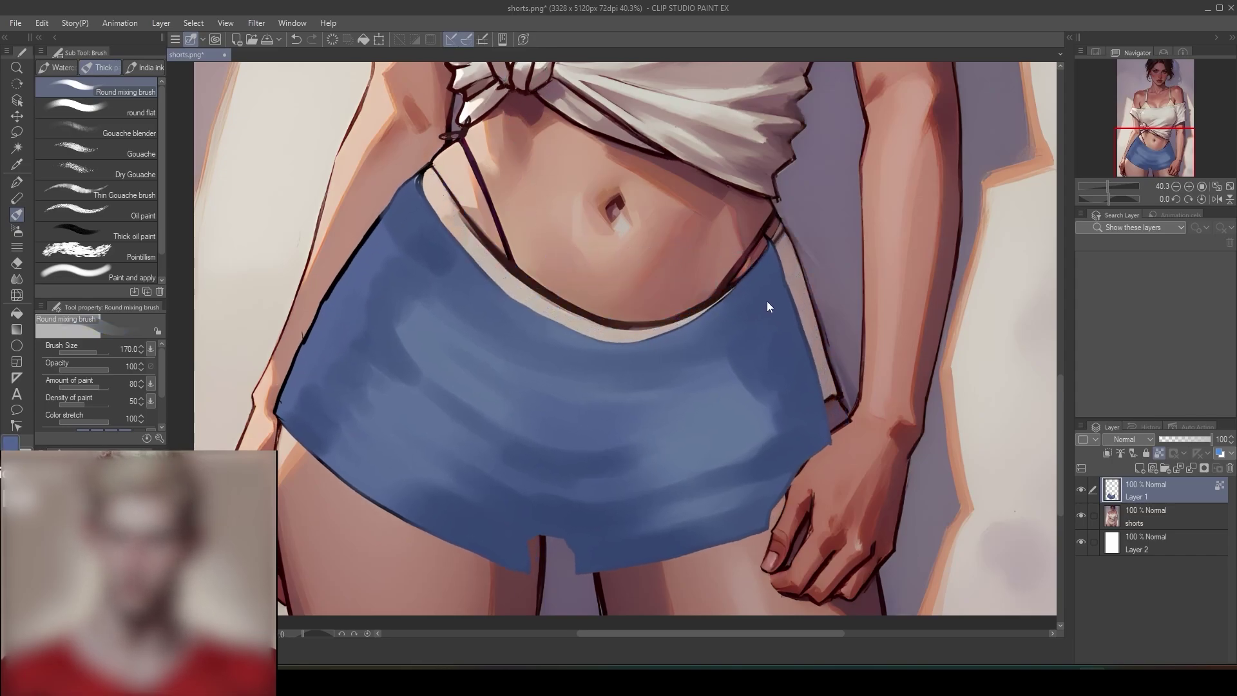
{"action": "scroll", "coordinate": [768, 301], "scroll_direction": "down", "scroll_amount": 4}
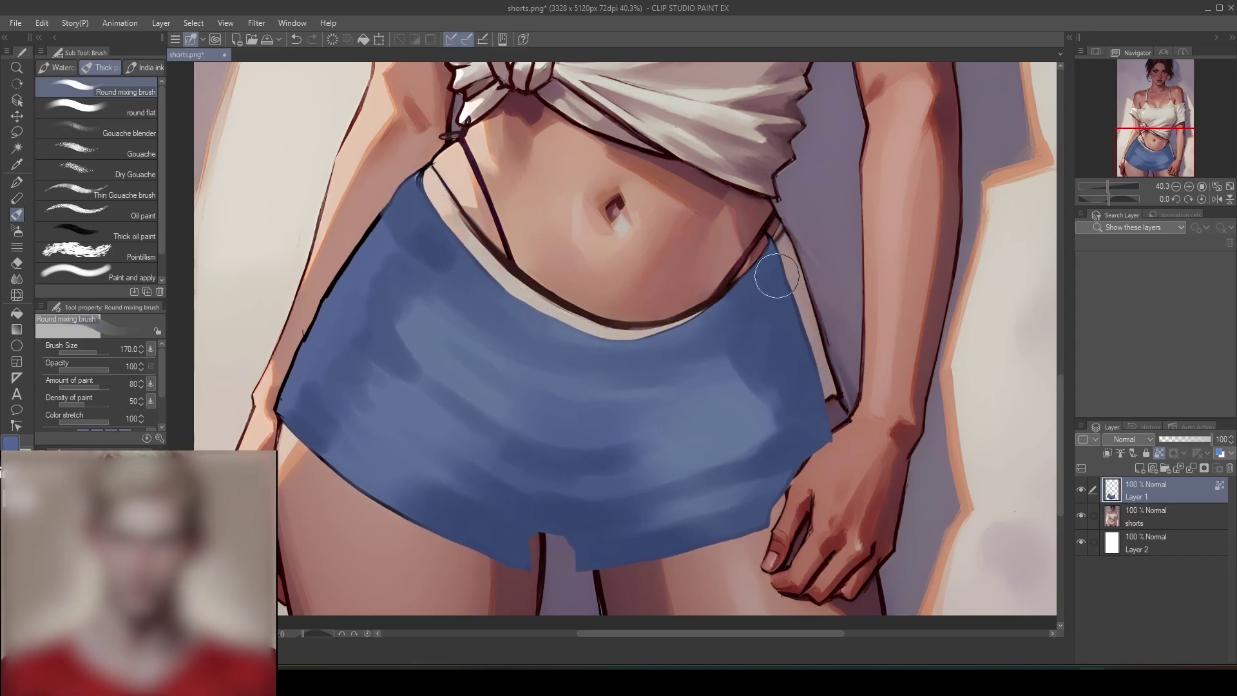
{"action": "scroll", "coordinate": [780, 300], "scroll_direction": "down", "scroll_amount": 3}
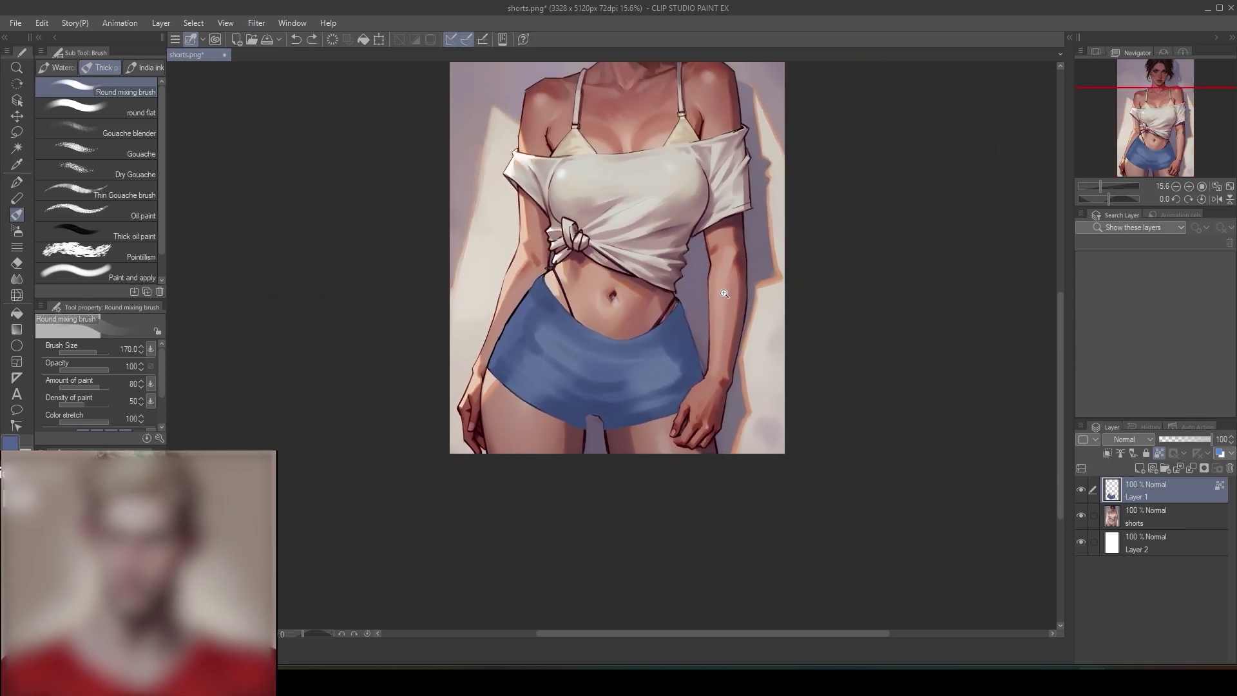
- Unlock Layer 1's transparent pixels, raise the waistband across the lower belly, and extend the hip toward the wrist with a sampled dark blue
{"action": "scroll", "coordinate": [725, 293], "scroll_direction": "up", "scroll_amount": 2}
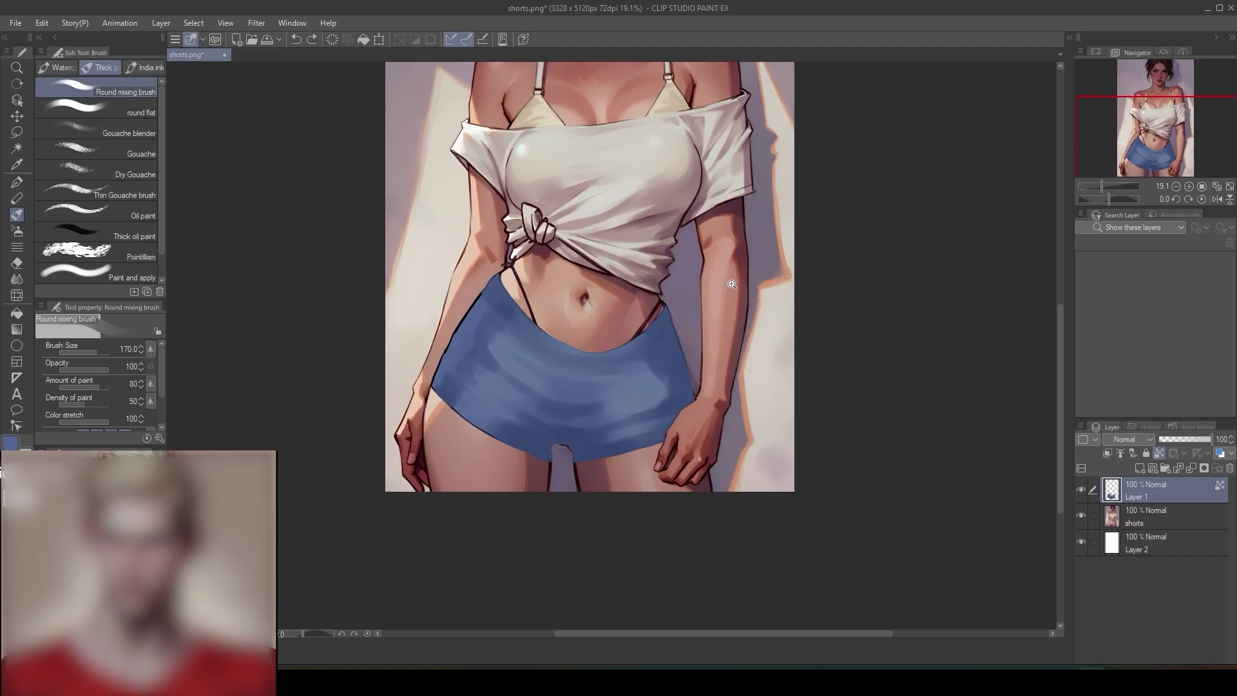
{"action": "scroll", "coordinate": [732, 284], "scroll_direction": "up", "scroll_amount": 1}
{"action": "scroll", "coordinate": [733, 283], "scroll_direction": "up", "scroll_amount": 4}
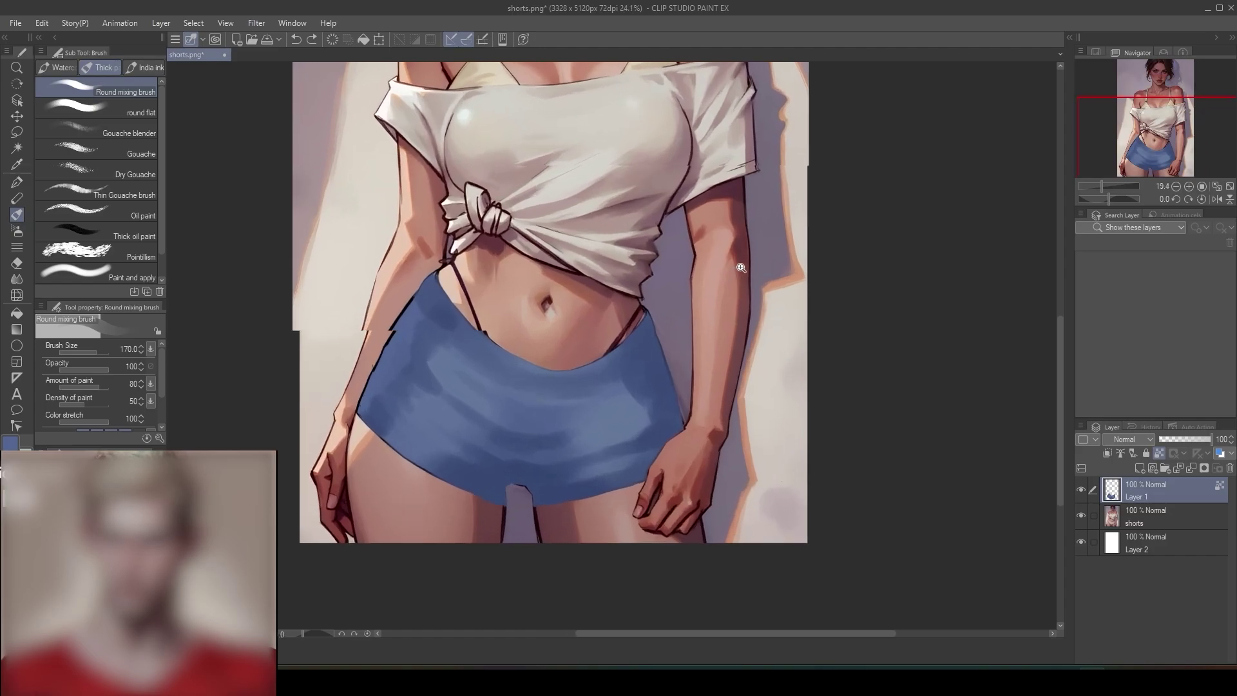
{"action": "scroll", "coordinate": [630, 337], "scroll_direction": "down", "scroll_amount": 1}
{"action": "scroll", "coordinate": [626, 348], "scroll_direction": "down", "scroll_amount": 1}
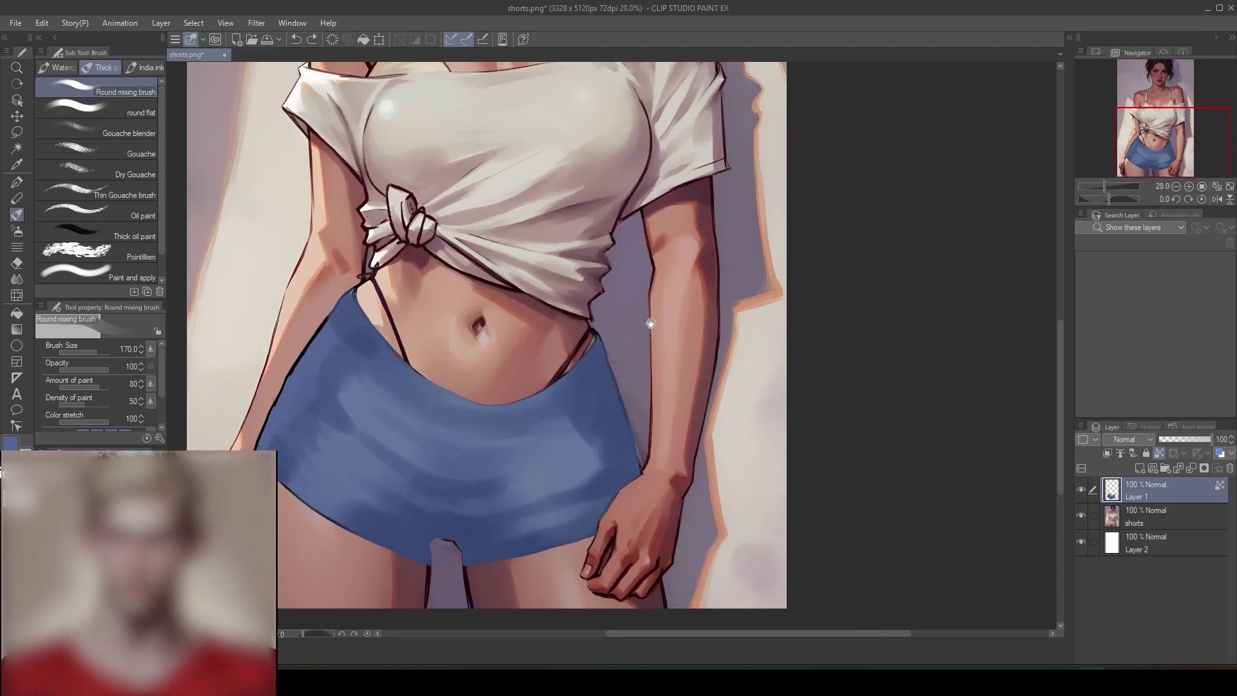
{"action": "left_click", "coordinate": [1162, 451]}
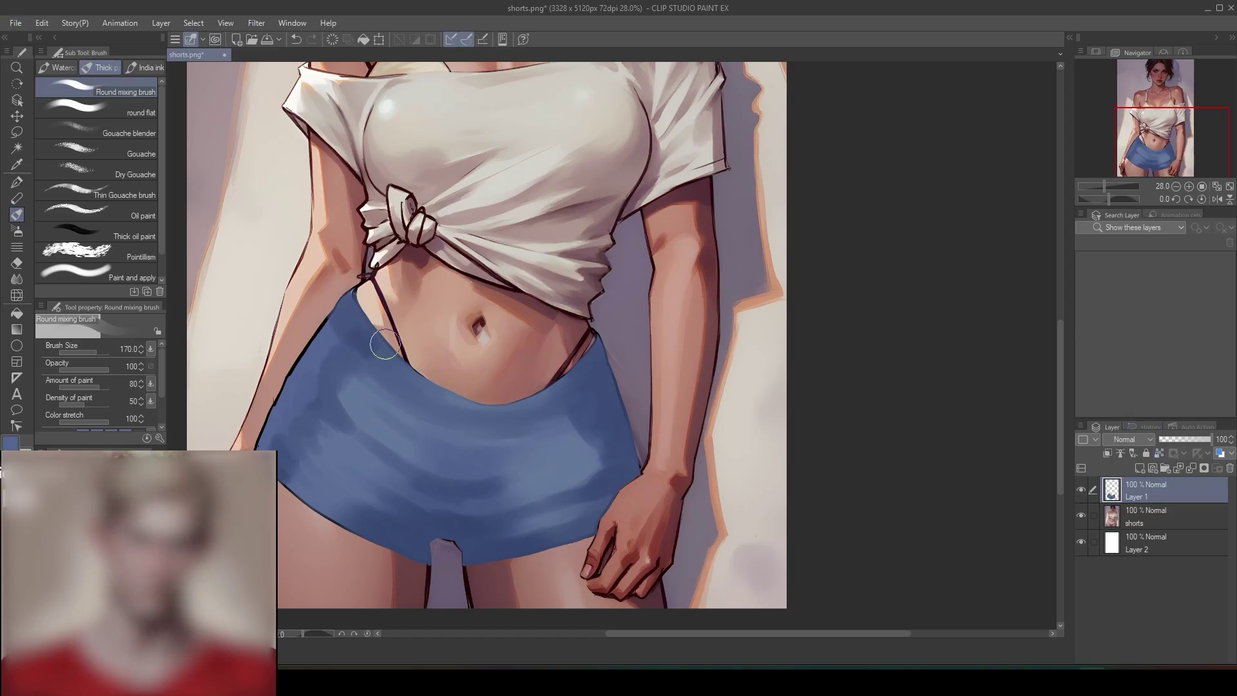
{"action": "mouse_move", "coordinate": [383, 348]}
{"action": "left_mouse_down"}
{"action": "mouse_move", "coordinate": [426, 383]}
{"action": "mouse_move", "coordinate": [368, 337]}
{"action": "mouse_move", "coordinate": [389, 337]}
{"action": "mouse_move", "coordinate": [399, 369]}
{"action": "mouse_move", "coordinate": [423, 382]}
{"action": "mouse_move", "coordinate": [381, 348]}
{"action": "mouse_move", "coordinate": [492, 397]}
{"action": "mouse_move", "coordinate": [419, 389]}
{"action": "mouse_move", "coordinate": [533, 388]}
{"action": "mouse_move", "coordinate": [601, 345]}
{"action": "mouse_move", "coordinate": [543, 377]}
{"action": "mouse_move", "coordinate": [461, 386]}
{"action": "mouse_move", "coordinate": [398, 362]}
{"action": "mouse_move", "coordinate": [351, 322]}
{"action": "mouse_move", "coordinate": [453, 380]}
{"action": "mouse_move", "coordinate": [527, 383]}
{"action": "mouse_move", "coordinate": [583, 367]}
{"action": "left_mouse_up"}
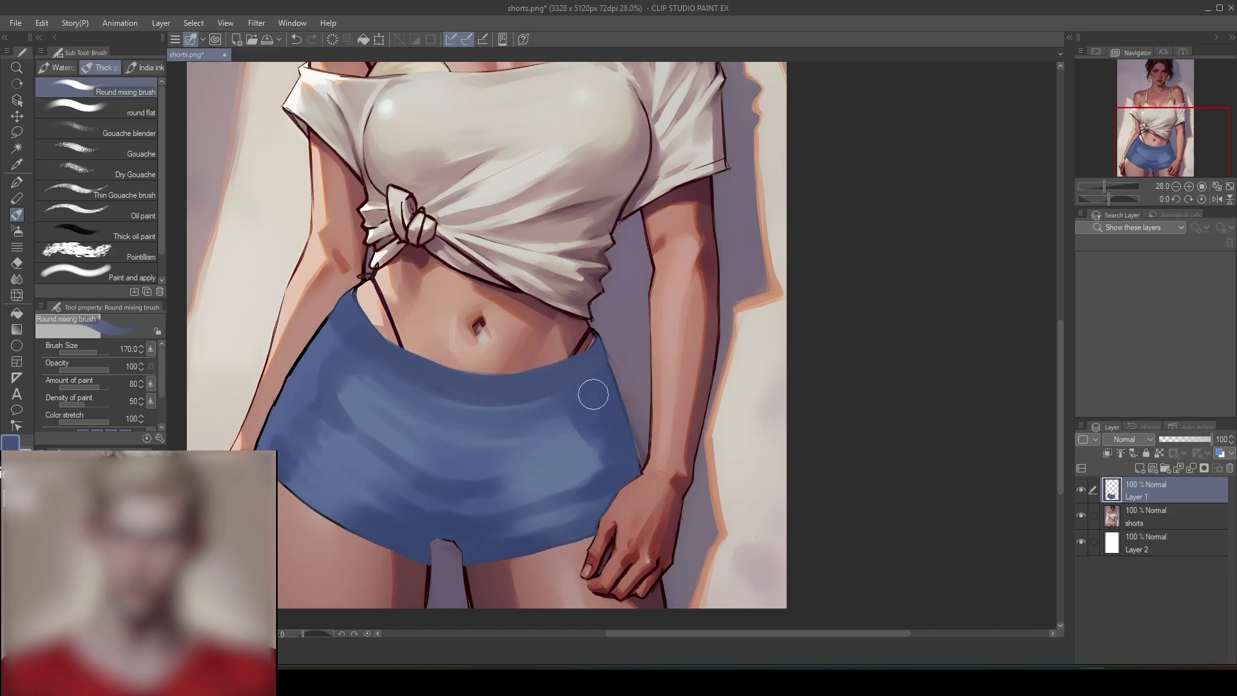
{"action": "left_click", "coordinate": [641, 462], "text": "alt"}
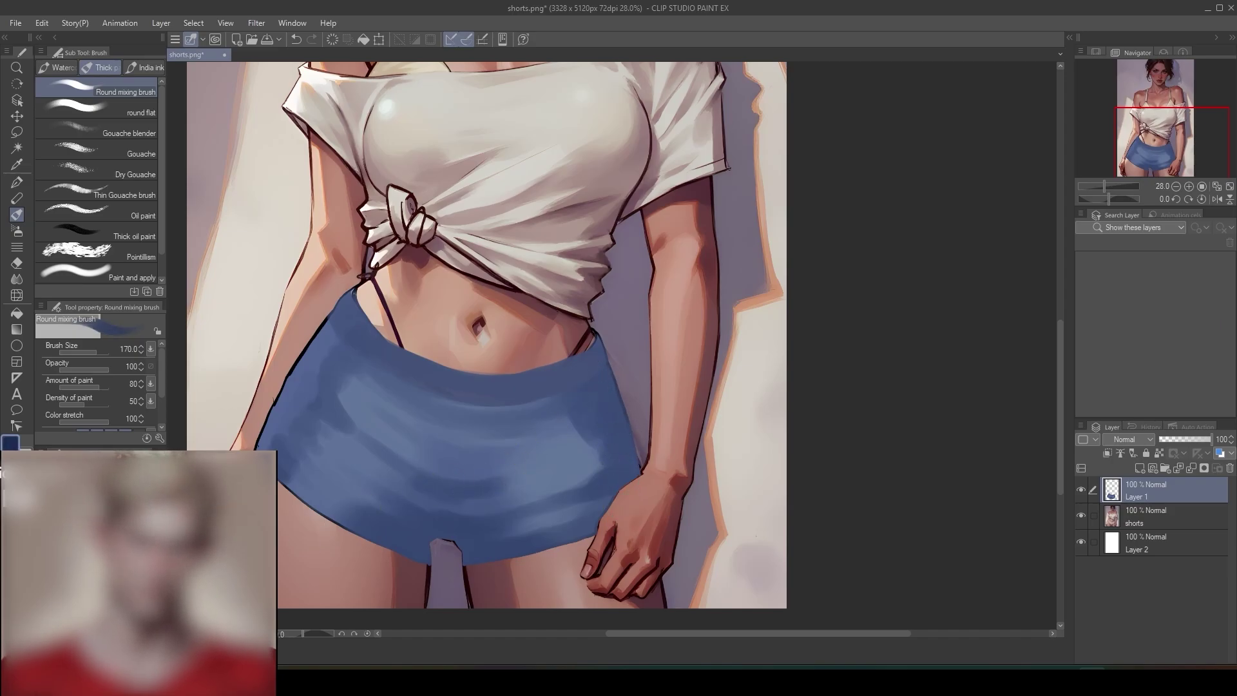
{"action": "mouse_move", "coordinate": [641, 462]}
{"action": "left_mouse_down"}
{"action": "mouse_move", "coordinate": [619, 474]}
{"action": "mouse_move", "coordinate": [631, 474]}
{"action": "mouse_move", "coordinate": [618, 436]}
{"action": "mouse_move", "coordinate": [627, 471]}
{"action": "mouse_move", "coordinate": [574, 499]}
{"action": "left_mouse_up"}
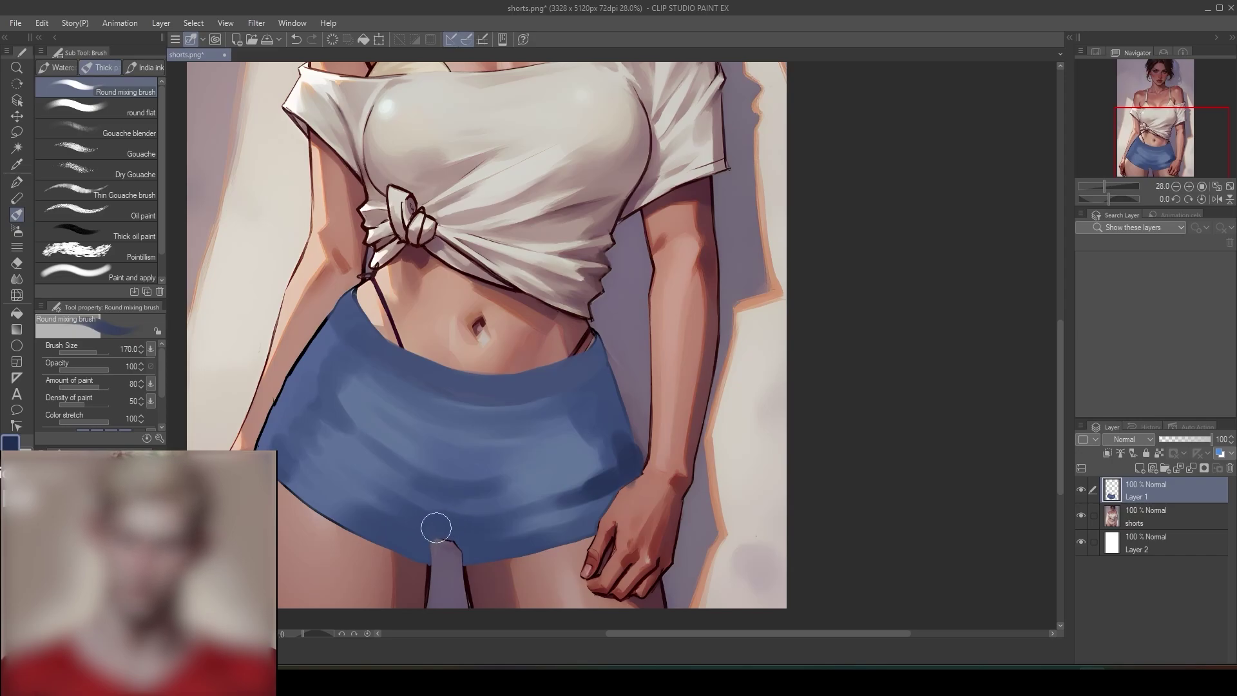
{"action": "mouse_move", "coordinate": [436, 527]}
{"action": "left_mouse_down"}
{"action": "mouse_move", "coordinate": [479, 531]}
{"action": "mouse_move", "coordinate": [418, 520]}
{"action": "mouse_move", "coordinate": [435, 543]}
{"action": "mouse_move", "coordinate": [463, 539]}
{"action": "mouse_move", "coordinate": [435, 552]}
{"action": "mouse_move", "coordinate": [465, 514]}
{"action": "left_mouse_up"}
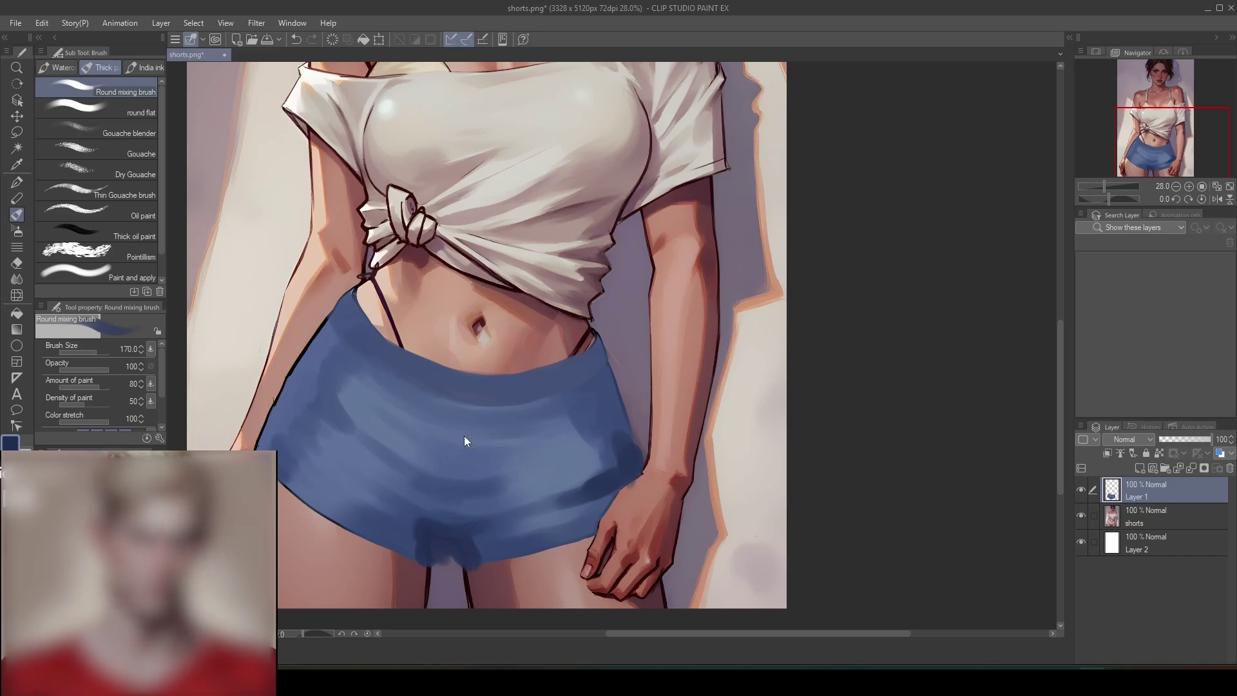
{"action": "key", "text": "ctrl+z"}
{"action": "key", "text": "ctrl+z"}
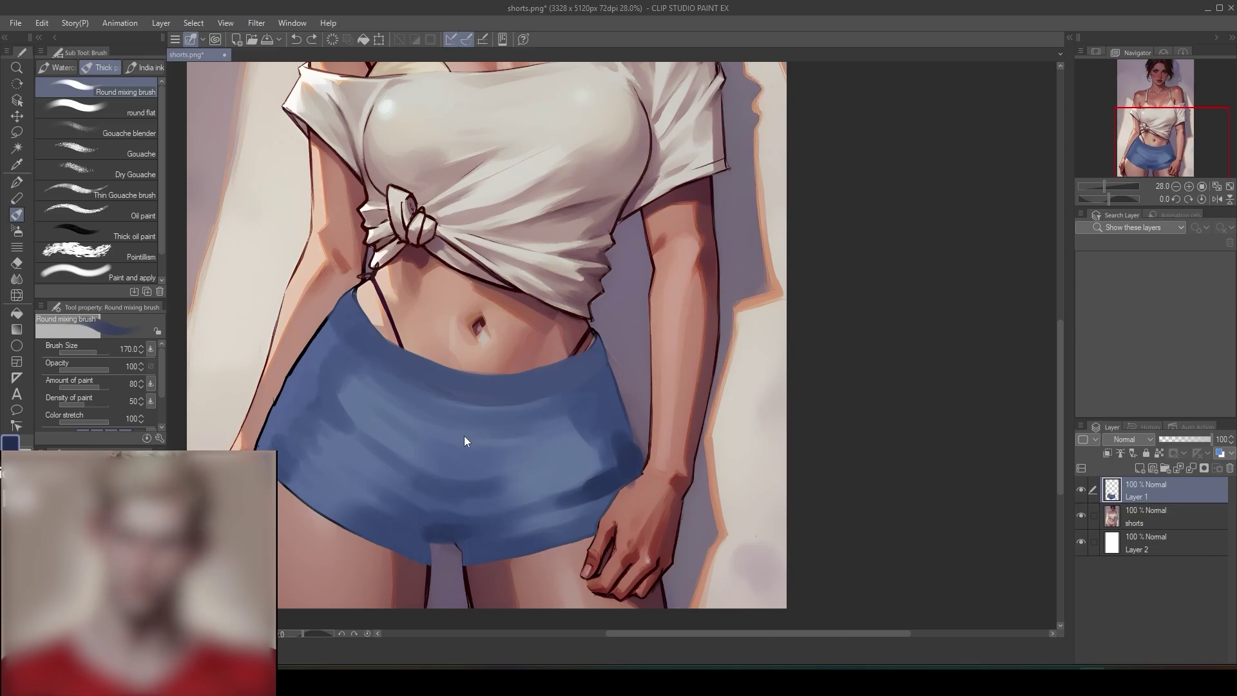
{"action": "key", "text": "ctrl+z"}
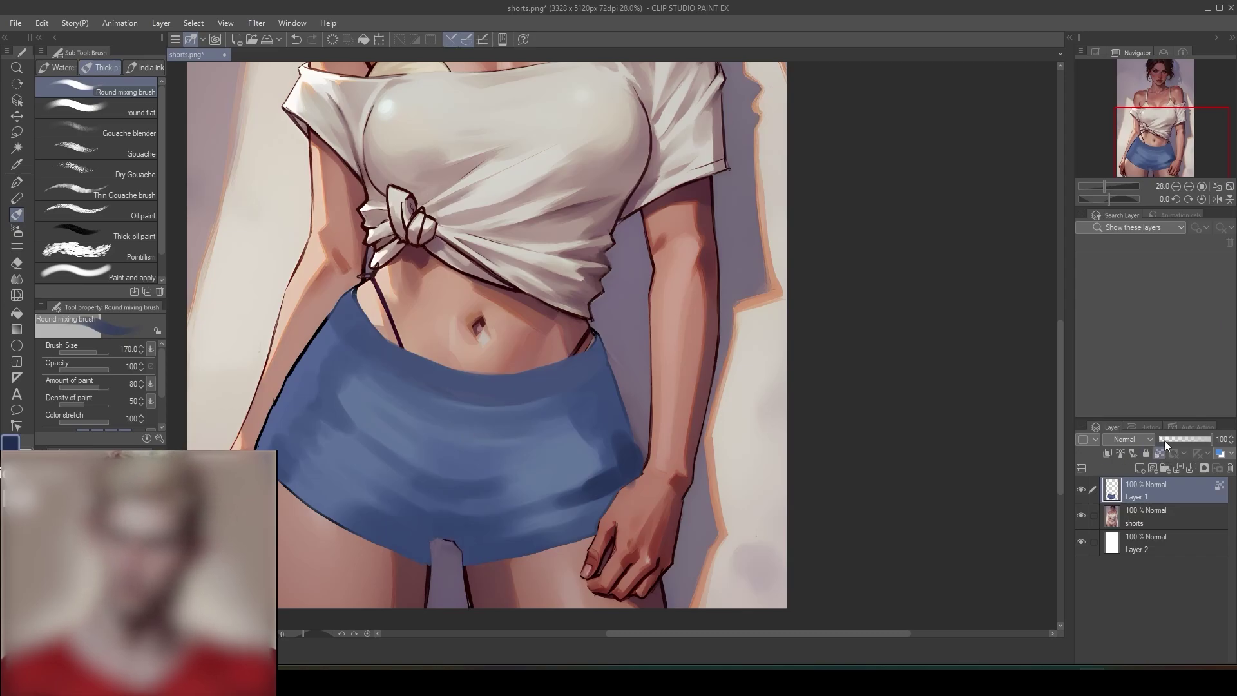
- With Layer 1's transparent pixels locked, darken the folds around the leg openings and block in dark curved pockets below the waistband
{"action": "mouse_move", "coordinate": [458, 535]}
{"action": "left_mouse_down"}
{"action": "mouse_move", "coordinate": [424, 536]}
{"action": "mouse_move", "coordinate": [432, 552]}
{"action": "mouse_move", "coordinate": [464, 528]}
{"action": "mouse_move", "coordinate": [466, 559]}
{"action": "mouse_move", "coordinate": [461, 549]}
{"action": "mouse_move", "coordinate": [492, 555]}
{"action": "mouse_move", "coordinate": [531, 536]}
{"action": "mouse_move", "coordinate": [505, 556]}
{"action": "mouse_move", "coordinate": [475, 554]}
{"action": "mouse_move", "coordinate": [537, 537]}
{"action": "left_mouse_up"}
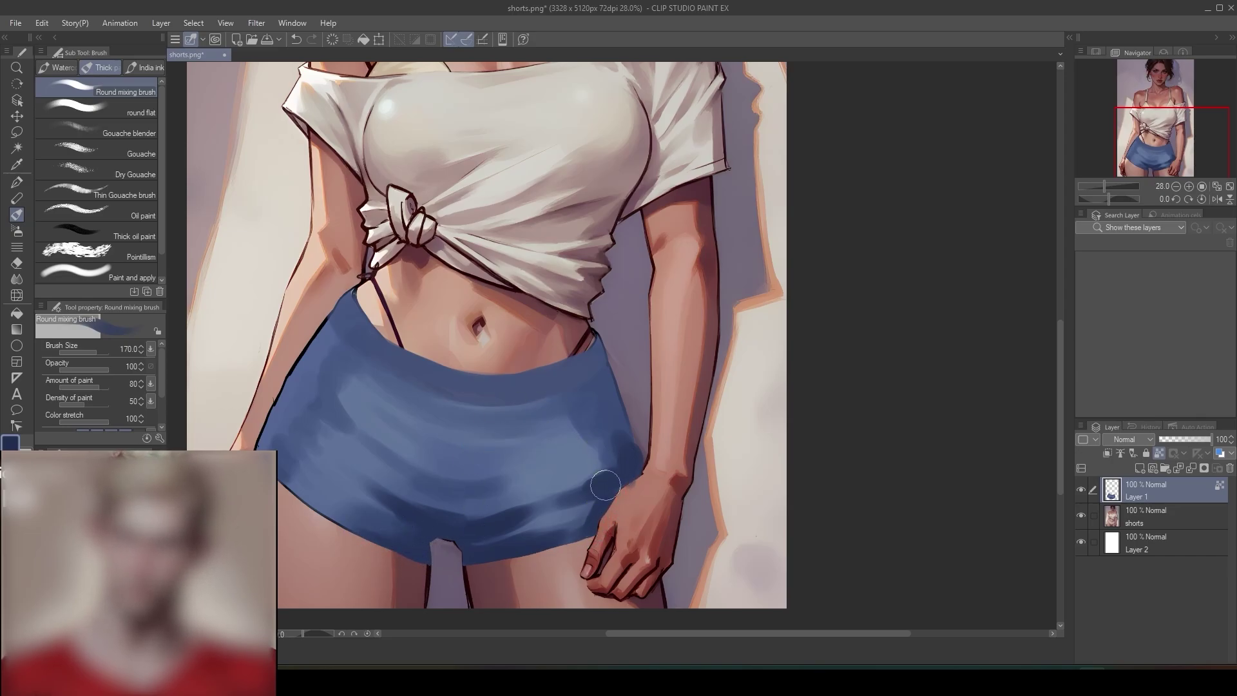
{"action": "mouse_move", "coordinate": [605, 485]}
{"action": "left_mouse_down"}
{"action": "mouse_move", "coordinate": [598, 345]}
{"action": "mouse_move", "coordinate": [631, 472]}
{"action": "mouse_move", "coordinate": [613, 423]}
{"action": "mouse_move", "coordinate": [626, 463]}
{"action": "mouse_move", "coordinate": [602, 434]}
{"action": "mouse_move", "coordinate": [594, 390]}
{"action": "mouse_move", "coordinate": [609, 360]}
{"action": "mouse_move", "coordinate": [592, 352]}
{"action": "mouse_move", "coordinate": [528, 395]}
{"action": "left_mouse_up"}
{"action": "mouse_move", "coordinate": [583, 366]}
{"action": "left_mouse_down"}
{"action": "mouse_move", "coordinate": [609, 403]}
{"action": "mouse_move", "coordinate": [585, 414]}
{"action": "mouse_move", "coordinate": [606, 406]}
{"action": "mouse_move", "coordinate": [612, 428]}
{"action": "mouse_move", "coordinate": [579, 394]}
{"action": "mouse_move", "coordinate": [600, 424]}
{"action": "mouse_move", "coordinate": [562, 436]}
{"action": "left_mouse_up"}
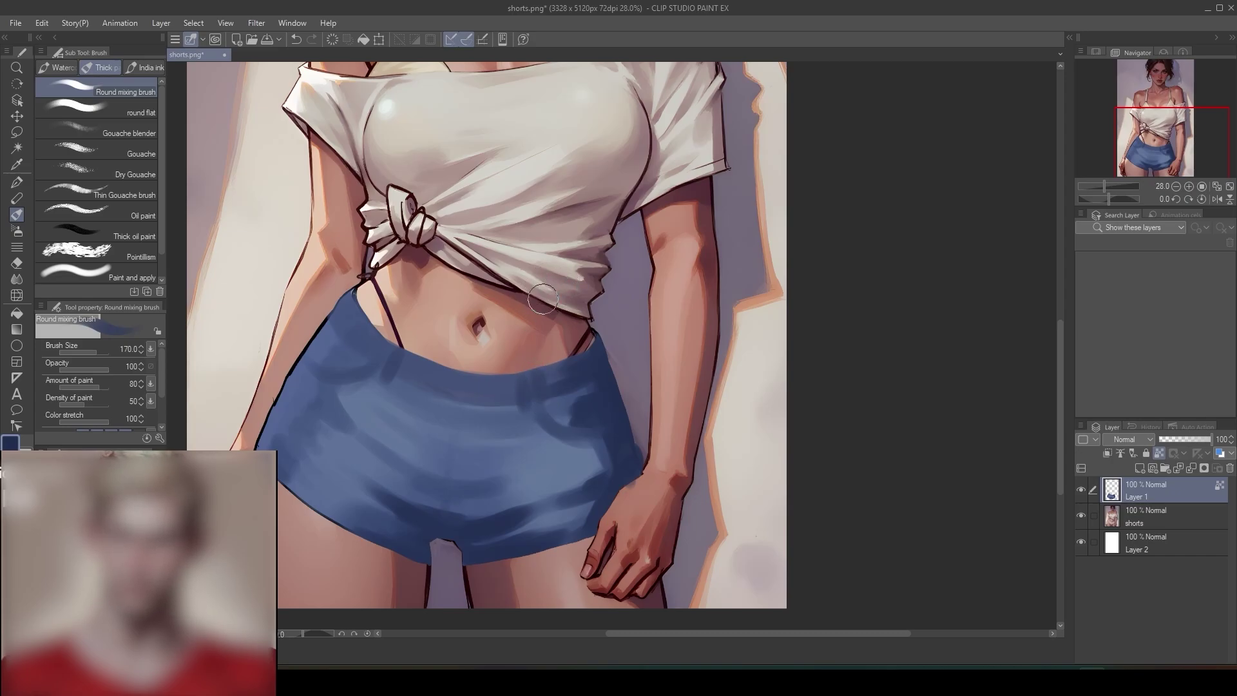
{"action": "key", "text": "ctrl+z"}
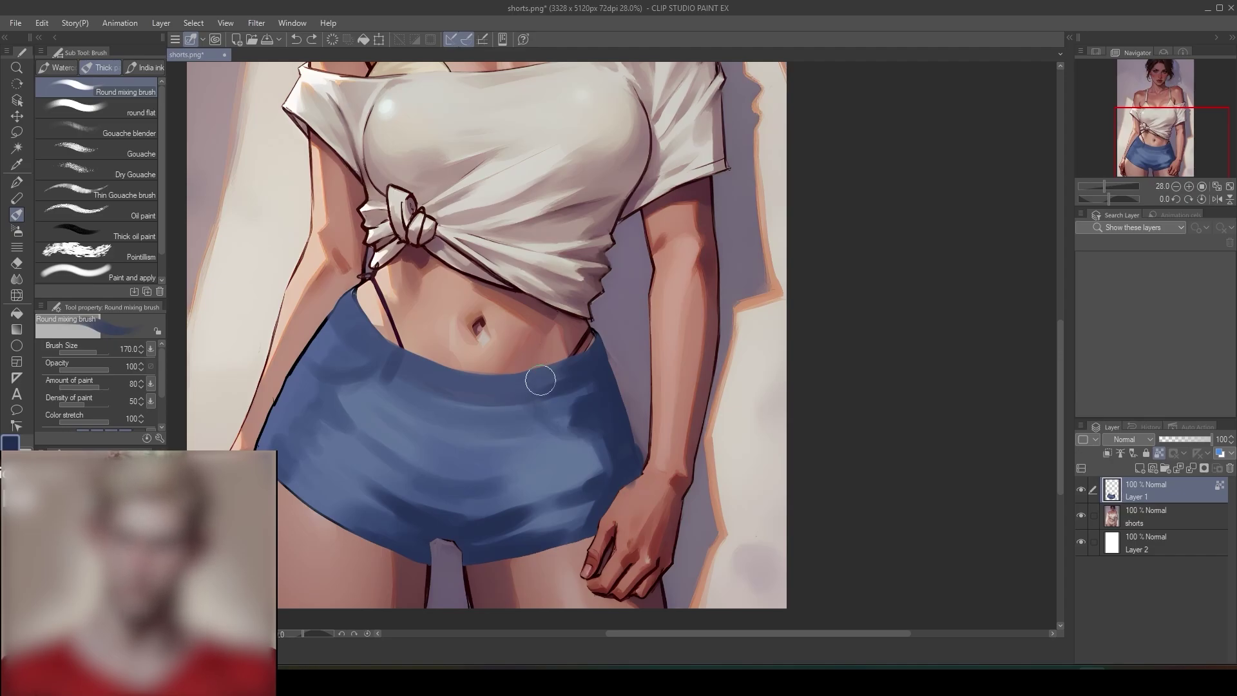
{"action": "left_click_drag", "start_coordinate": [540, 371], "coordinate": [571, 420]}
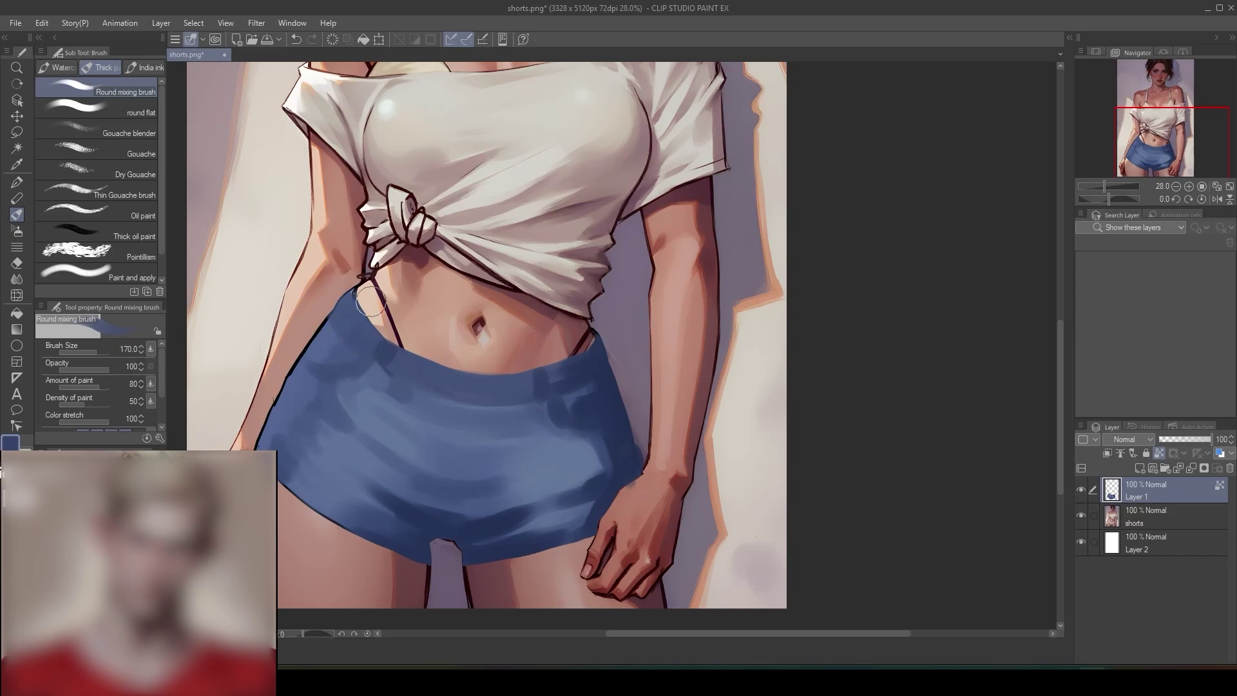
- Sample a medium blue from the shorts and refine the rounded pocket shape and the opposite hip
{"action": "left_click", "coordinate": [576, 399], "text": "alt"}
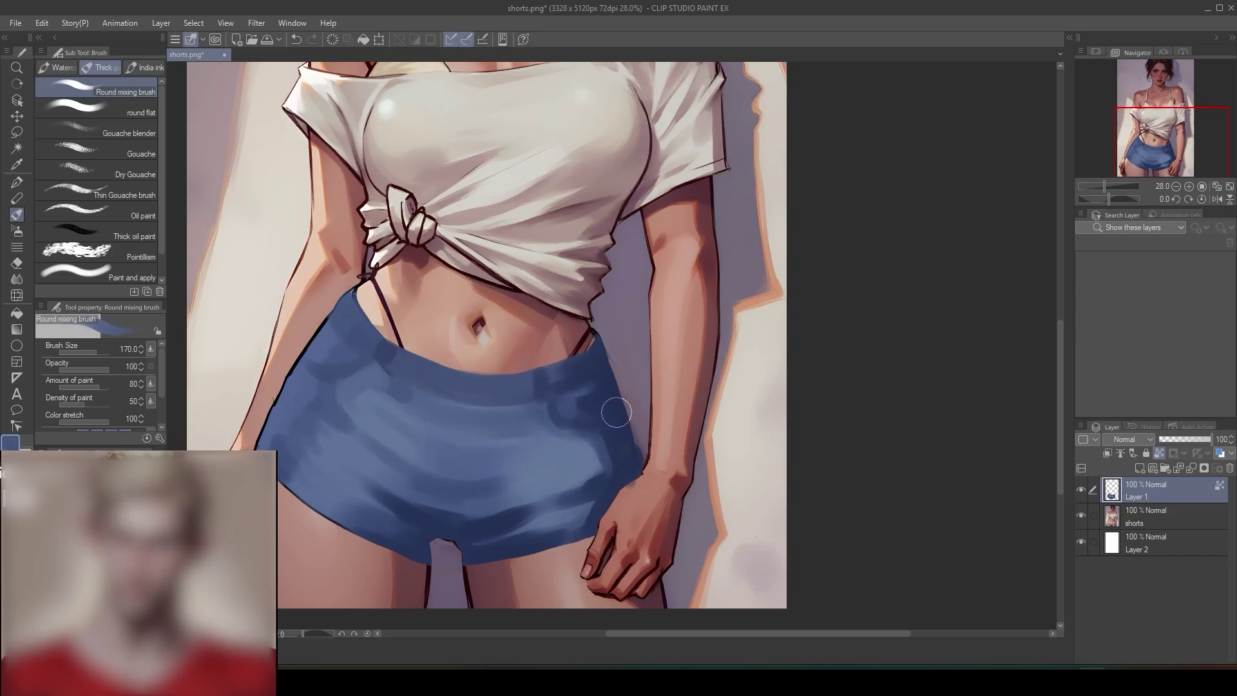
{"action": "mouse_move", "coordinate": [617, 413]}
{"action": "left_mouse_down"}
{"action": "mouse_move", "coordinate": [586, 410]}
{"action": "mouse_move", "coordinate": [608, 381]}
{"action": "mouse_move", "coordinate": [579, 405]}
{"action": "left_mouse_up"}
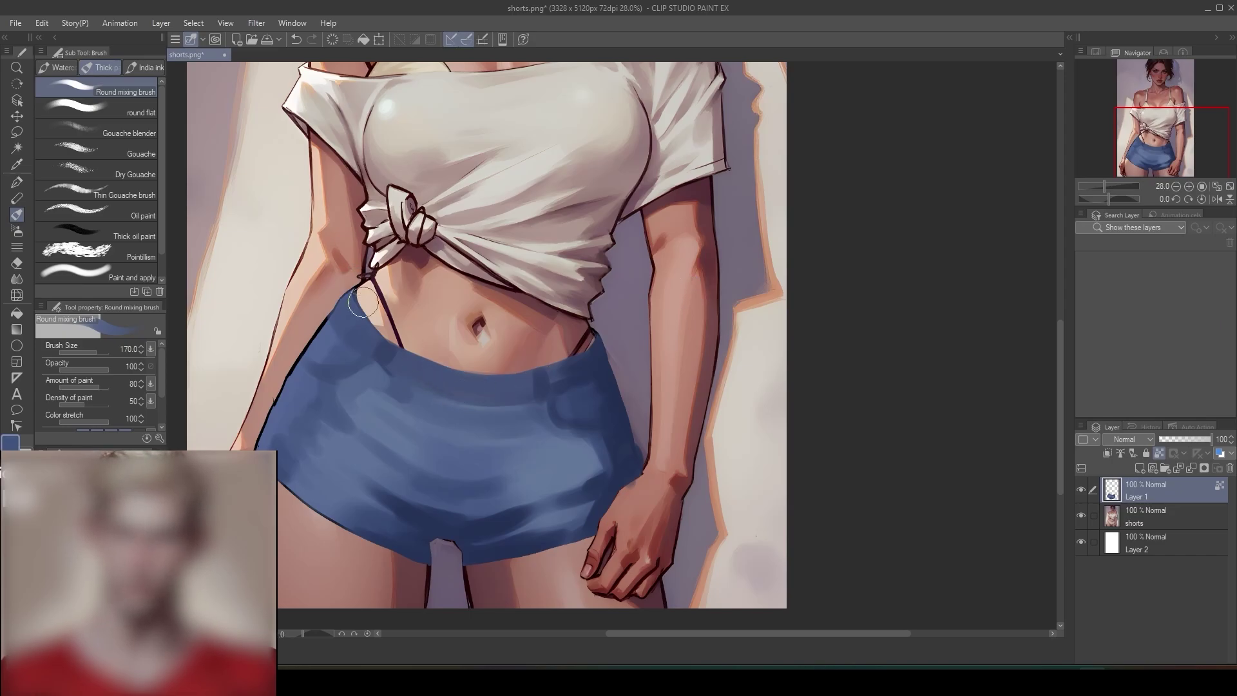
{"action": "left_click_drag", "start_coordinate": [328, 337], "coordinate": [297, 371]}
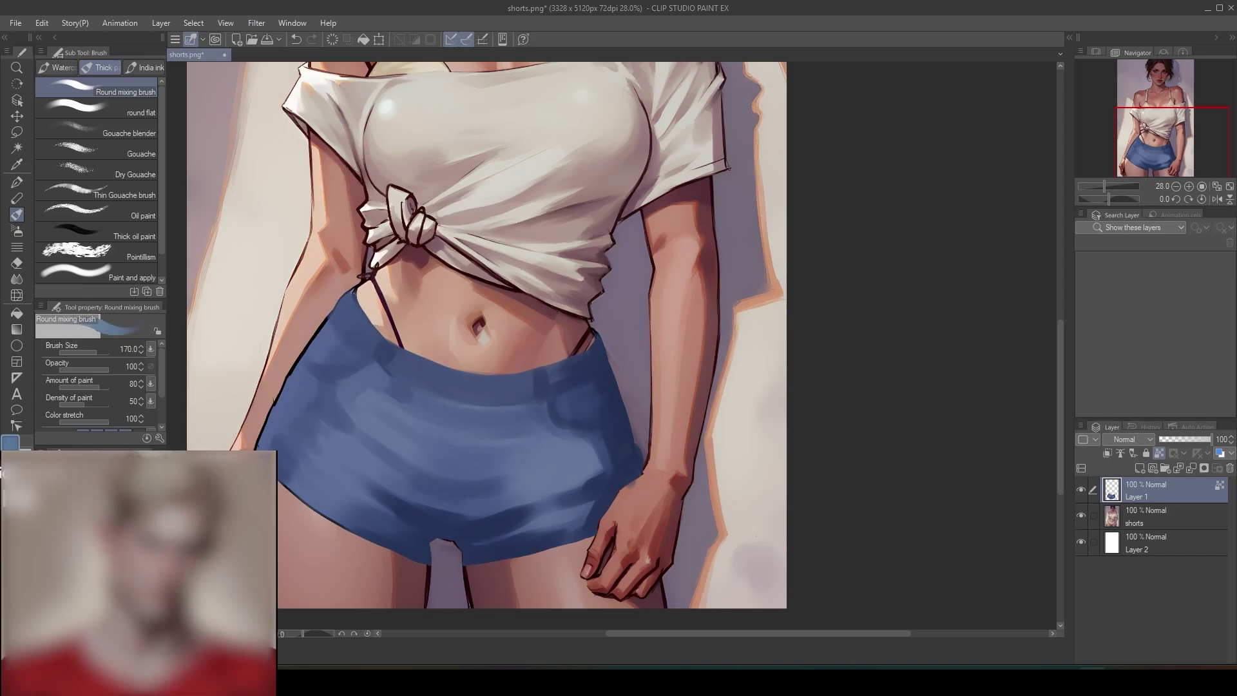
- Choose a pale cyan and highlight the whole upper edge of the waistband with the Real G-Pen at size 25
{"action": "key", "text": "x"}
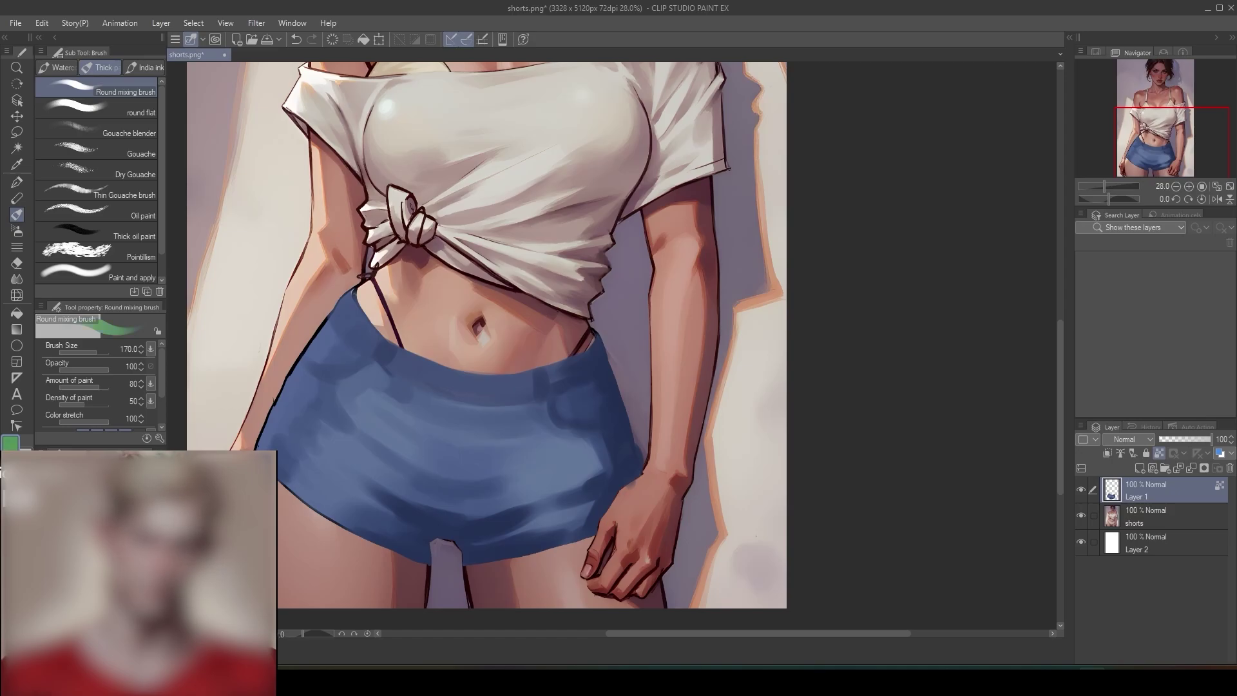
{"action": "key", "text": "x"}
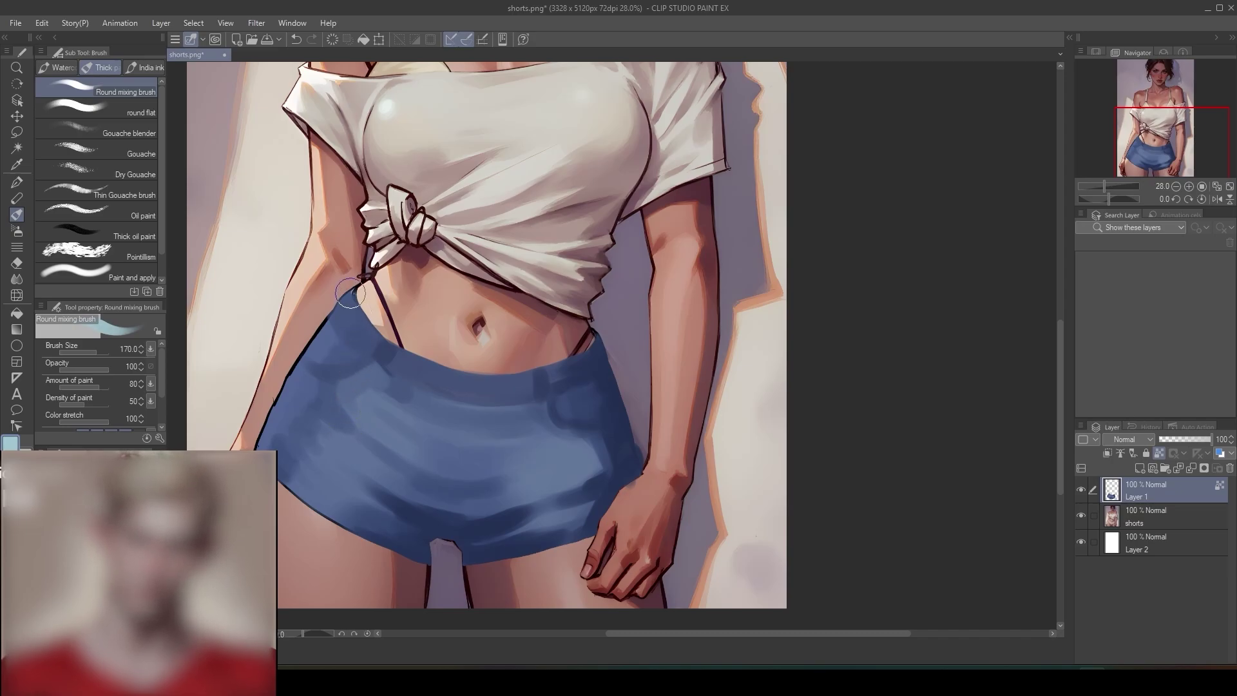
{"action": "key", "text": "p"}
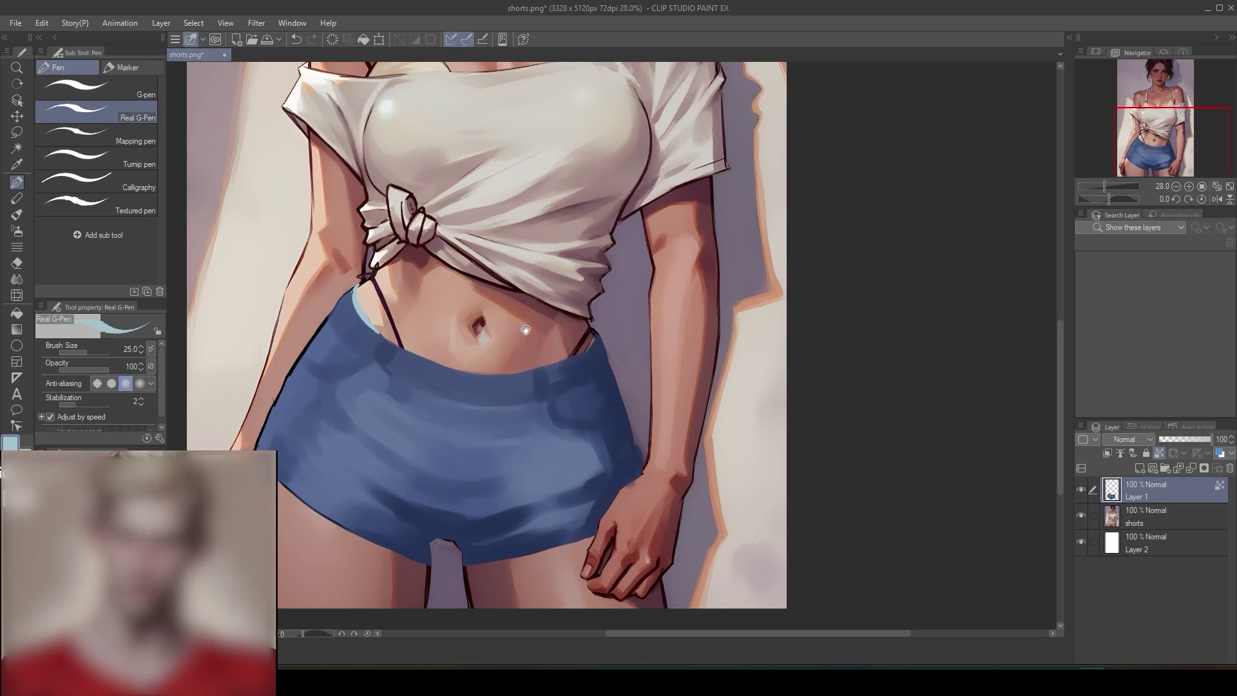
{"action": "scroll", "coordinate": [526, 330], "scroll_direction": "up", "scroll_amount": 4}
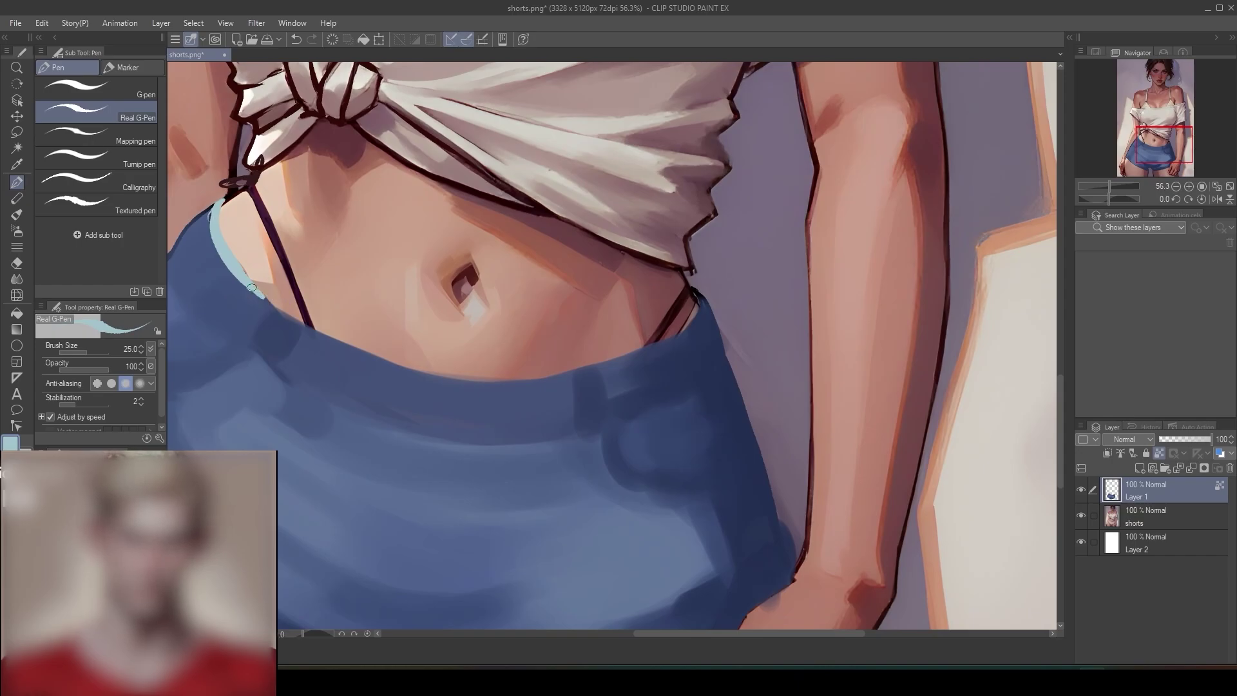
{"action": "mouse_move", "coordinate": [252, 287]}
{"action": "left_mouse_down"}
{"action": "mouse_move", "coordinate": [402, 367]}
{"action": "mouse_move", "coordinate": [480, 385]}
{"action": "mouse_move", "coordinate": [658, 348]}
{"action": "mouse_move", "coordinate": [695, 294]}
{"action": "mouse_move", "coordinate": [702, 309]}
{"action": "mouse_move", "coordinate": [677, 342]}
{"action": "left_mouse_up"}
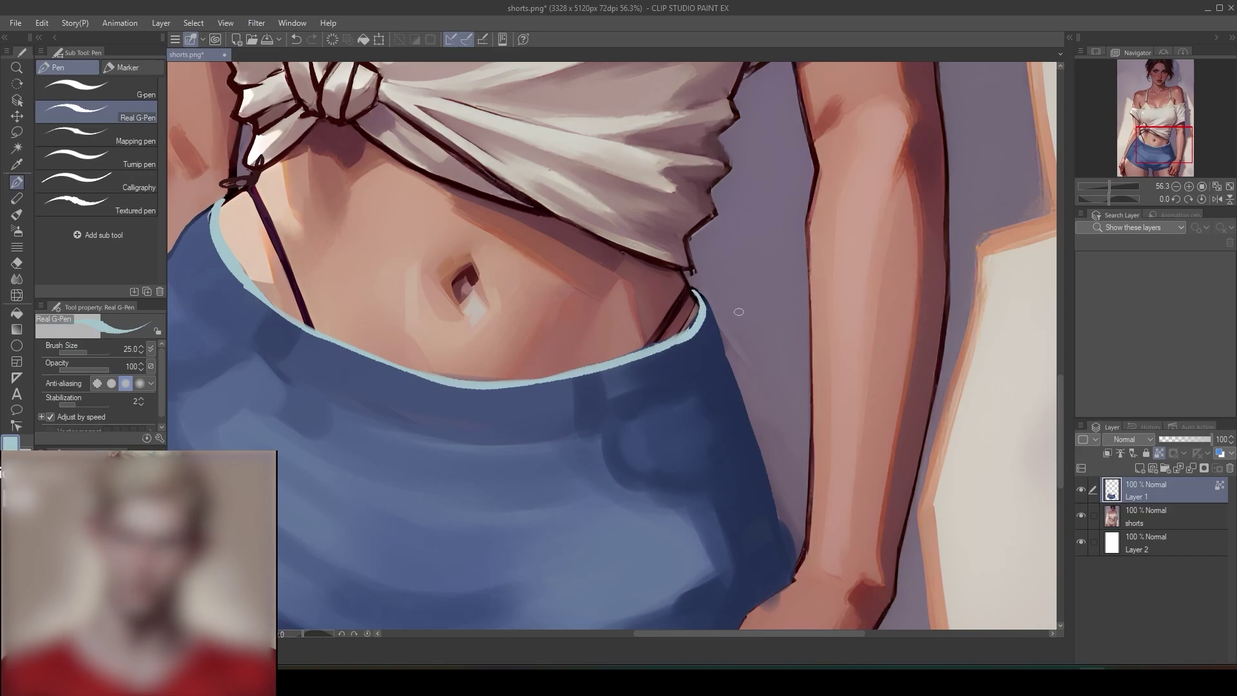
- Thin the pale waistband highlight by painting along its lower edge with blues sampled from the shorts
{"action": "left_click", "coordinate": [706, 320], "text": "alt"}
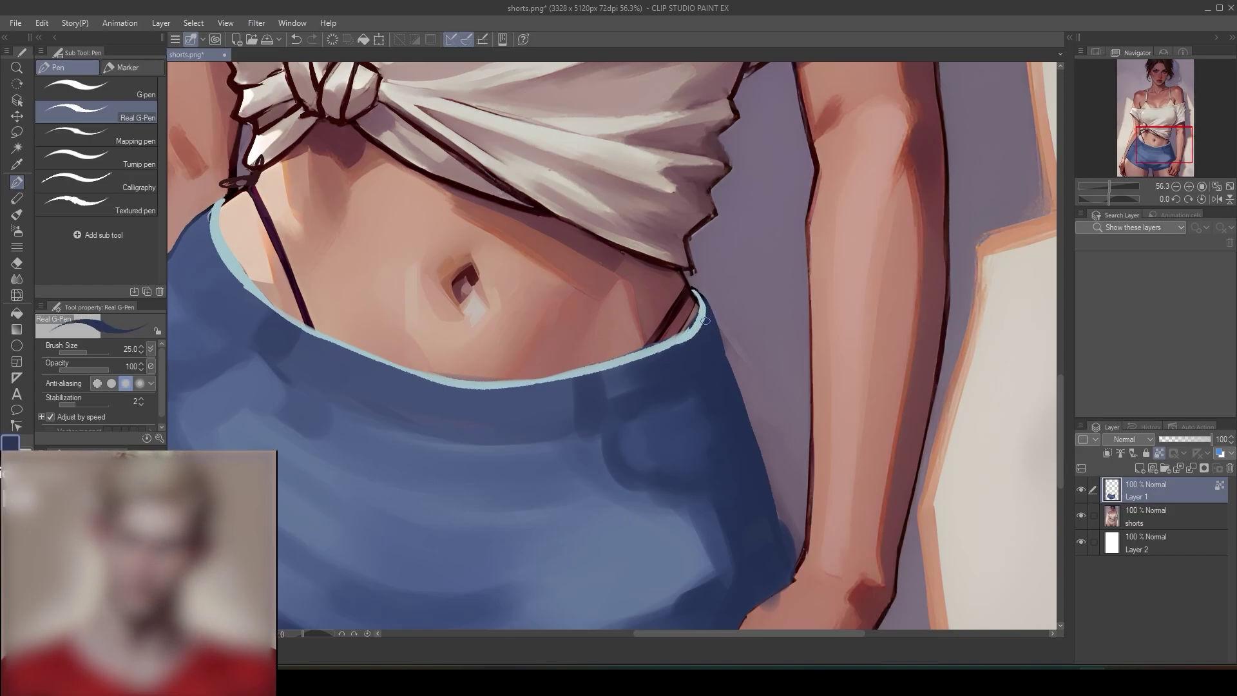
{"action": "mouse_move", "coordinate": [706, 320]}
{"action": "left_mouse_down"}
{"action": "mouse_move", "coordinate": [702, 308]}
{"action": "mouse_move", "coordinate": [695, 333]}
{"action": "left_mouse_up"}
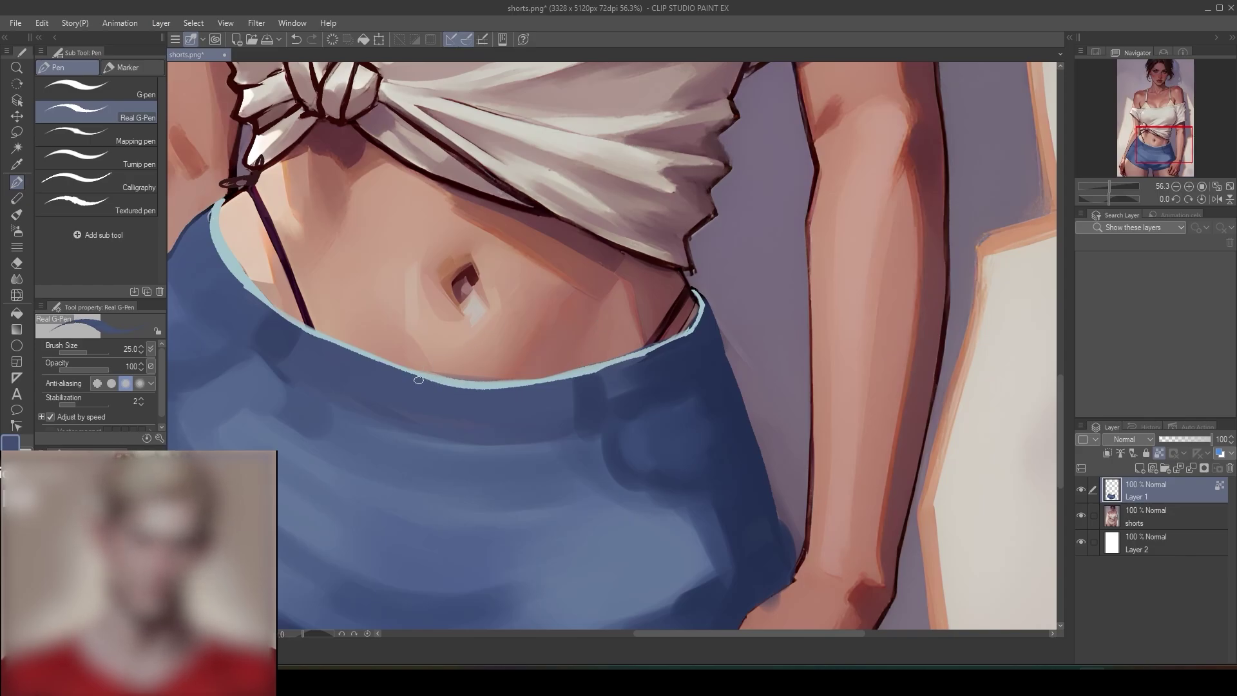
{"action": "mouse_move", "coordinate": [419, 380]}
{"action": "left_mouse_down"}
{"action": "mouse_move", "coordinate": [481, 393]}
{"action": "mouse_move", "coordinate": [408, 377]}
{"action": "mouse_move", "coordinate": [470, 389]}
{"action": "mouse_move", "coordinate": [410, 377]}
{"action": "left_mouse_up"}
{"action": "left_click_drag", "start_coordinate": [501, 392], "coordinate": [473, 390]}
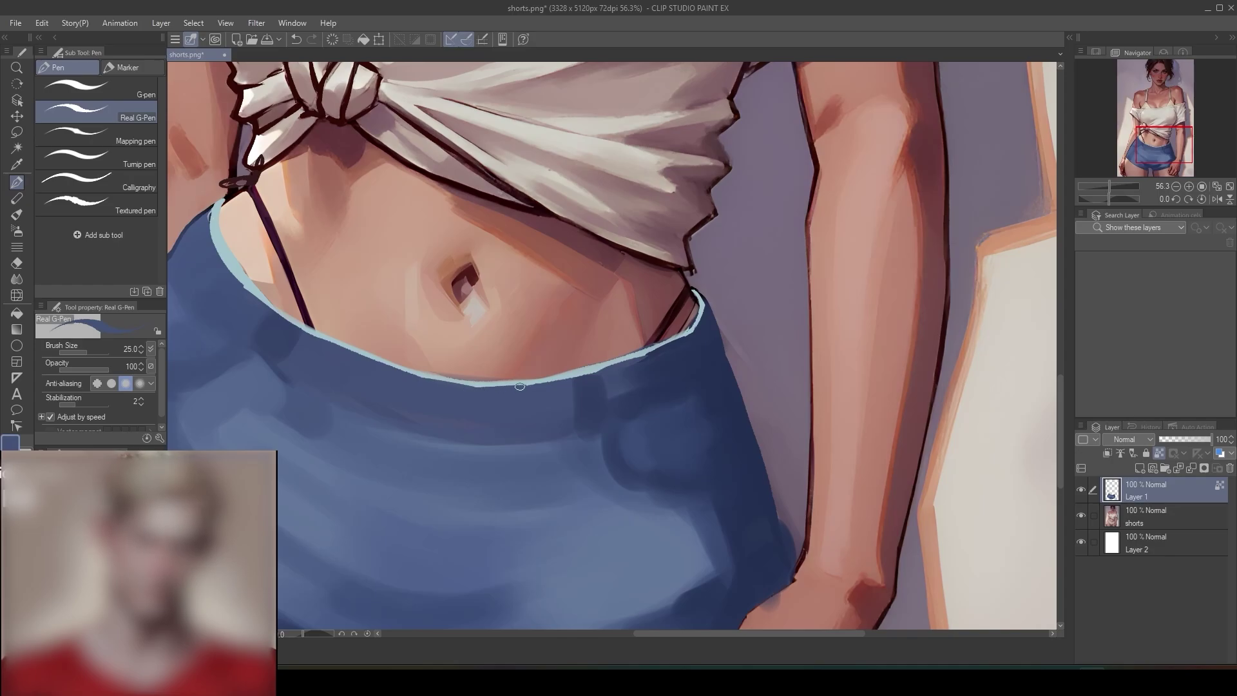
- Set the Soft airbrush's blending mode to Normal and softly darken the waistband and its highlight with dark blue at size 600
{"action": "left_click", "coordinate": [17, 231]}
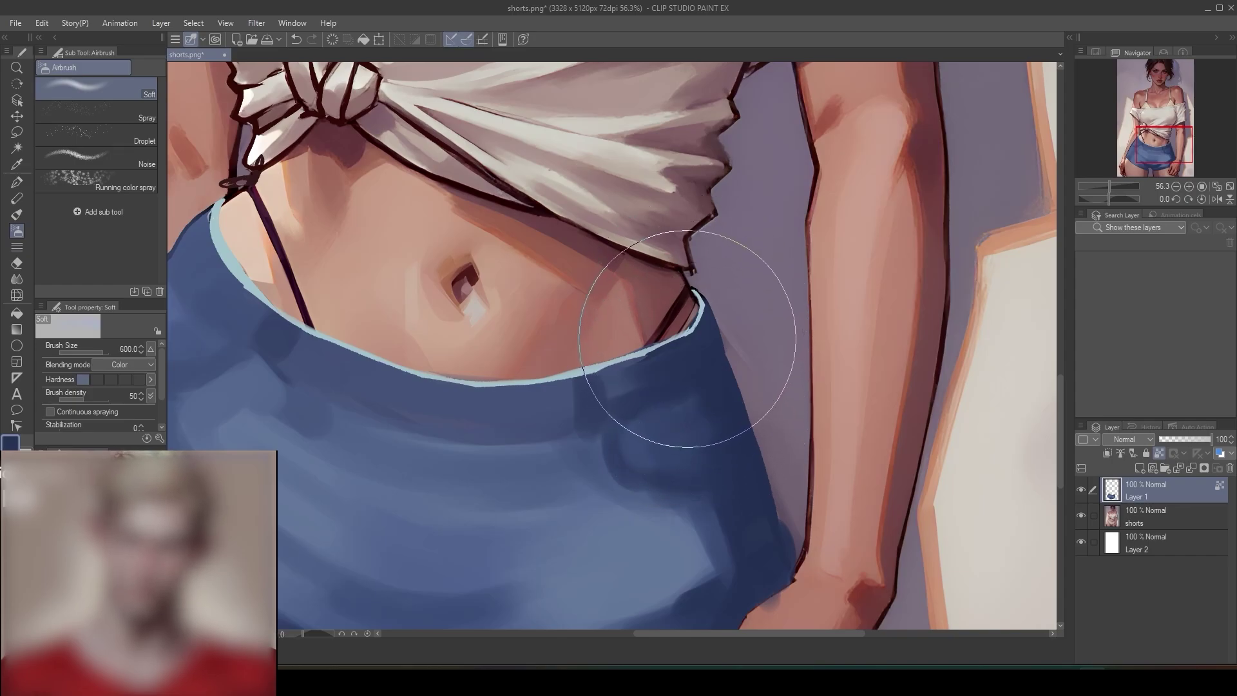
{"action": "left_click", "coordinate": [149, 363]}
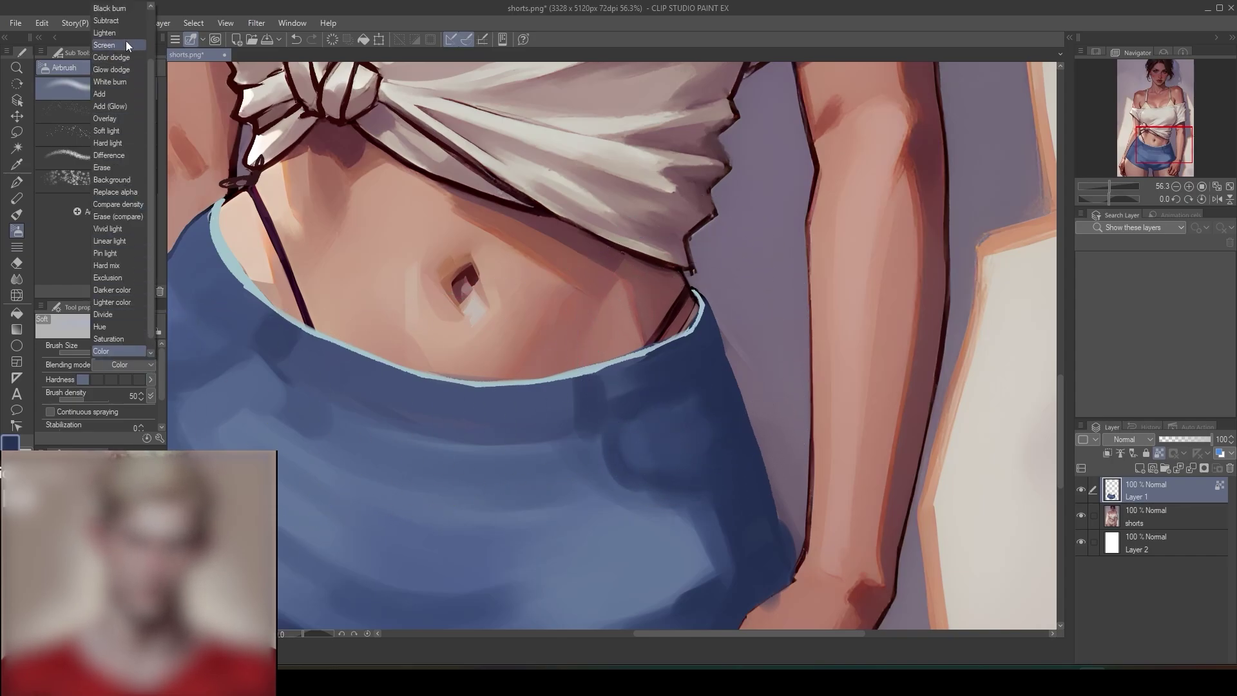
{"action": "scroll", "coordinate": [122, 39], "scroll_direction": "up", "scroll_amount": 3}
{"action": "left_click", "coordinate": [113, 9]}
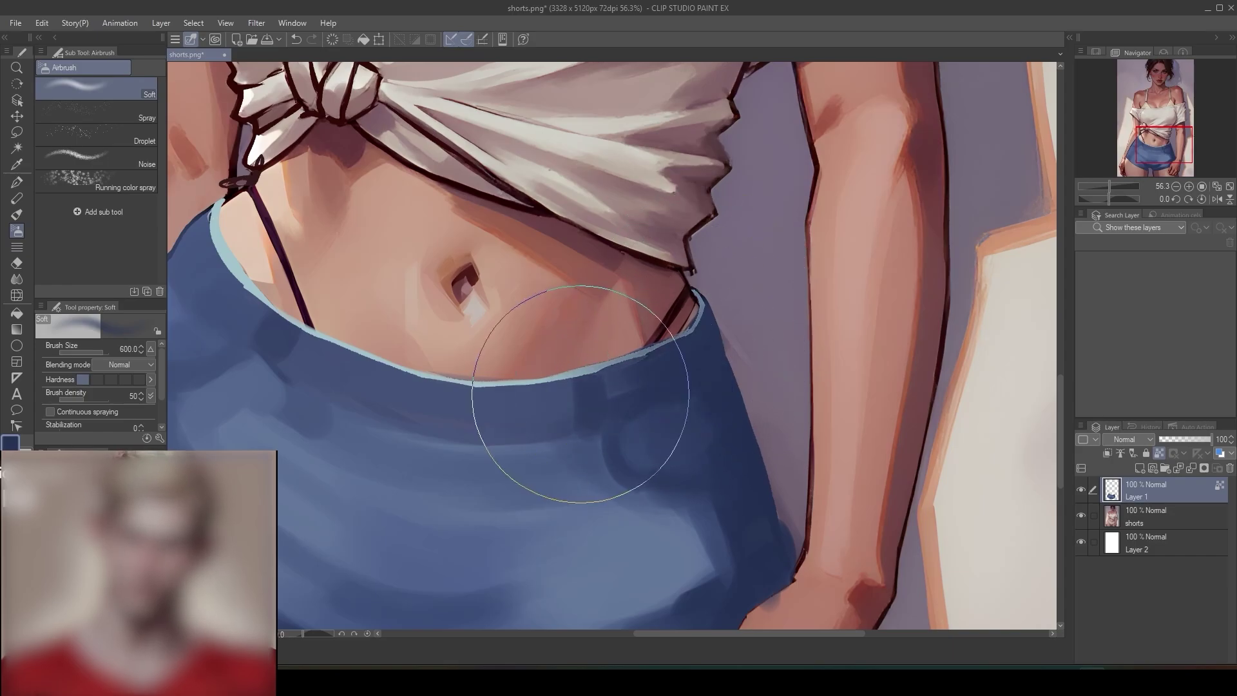
{"action": "mouse_move", "coordinate": [580, 394]}
{"action": "left_mouse_down"}
{"action": "mouse_move", "coordinate": [550, 405]}
{"action": "mouse_move", "coordinate": [733, 322]}
{"action": "mouse_move", "coordinate": [461, 424]}
{"action": "mouse_move", "coordinate": [609, 426]}
{"action": "left_mouse_up"}
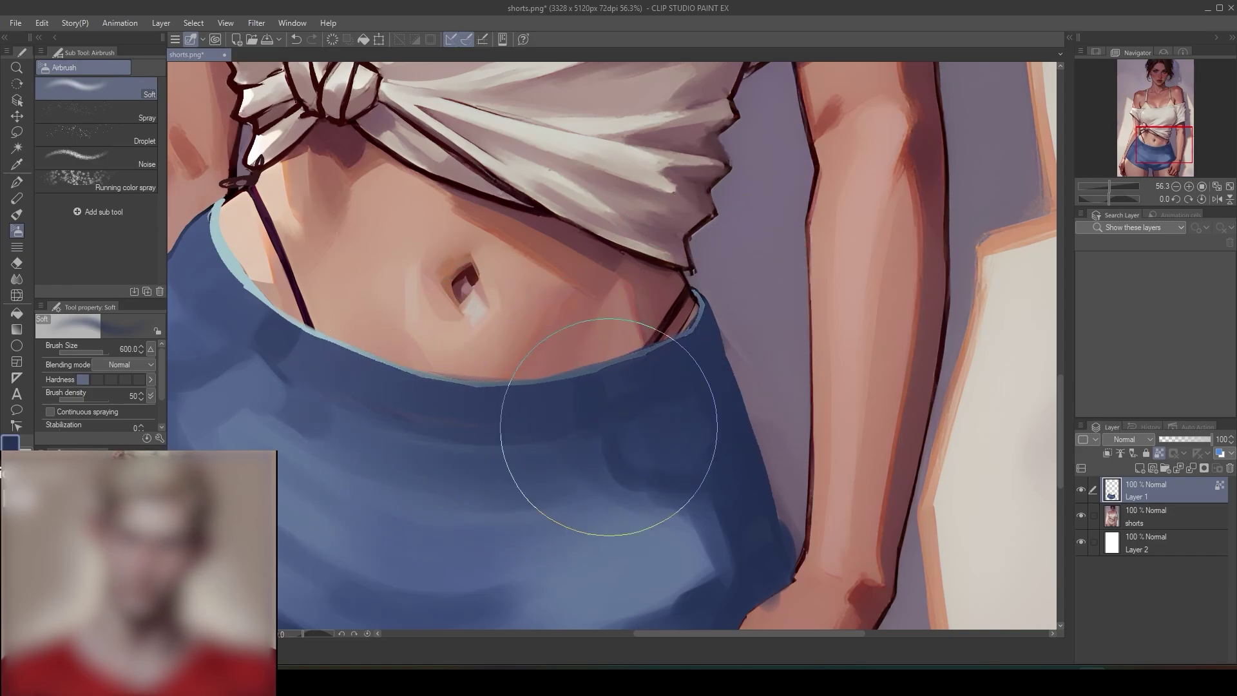
- Paint a solid light blue patch on the waistband at the hip below the shirt knot with the Real G-Pen
{"action": "key", "text": "ctrl+0"}
{"action": "scroll", "coordinate": [649, 394], "scroll_direction": "up", "scroll_amount": 4}
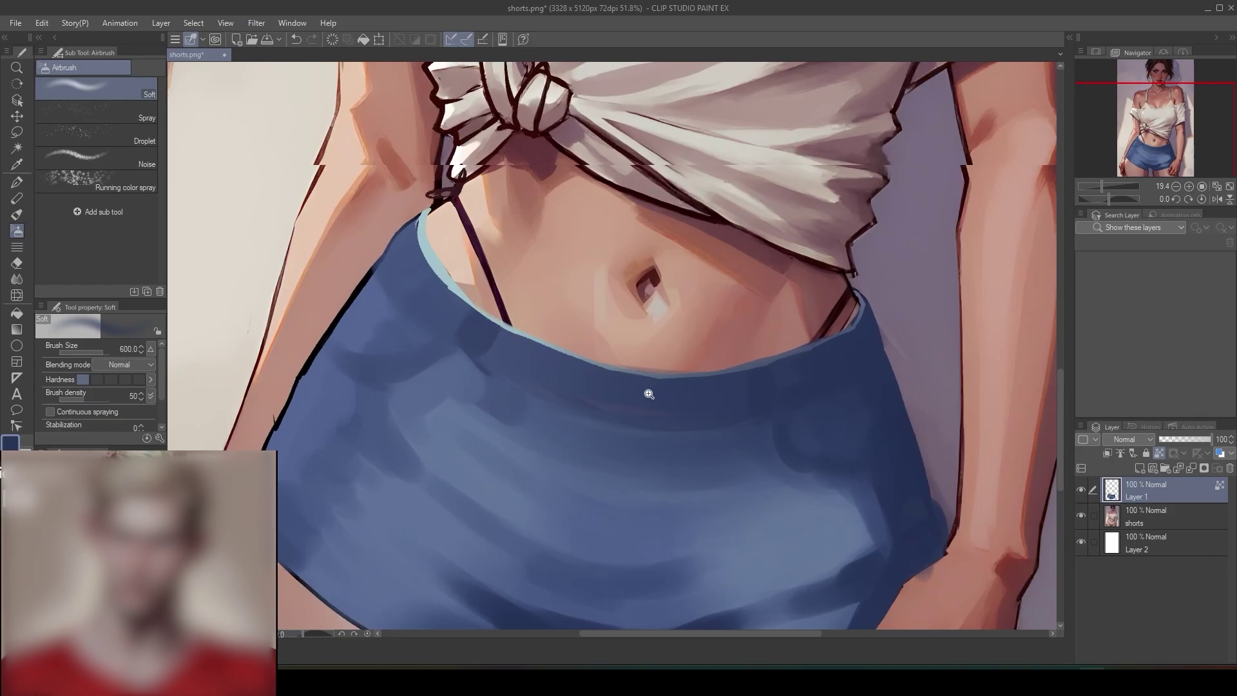
{"action": "left_click", "coordinate": [16, 183]}
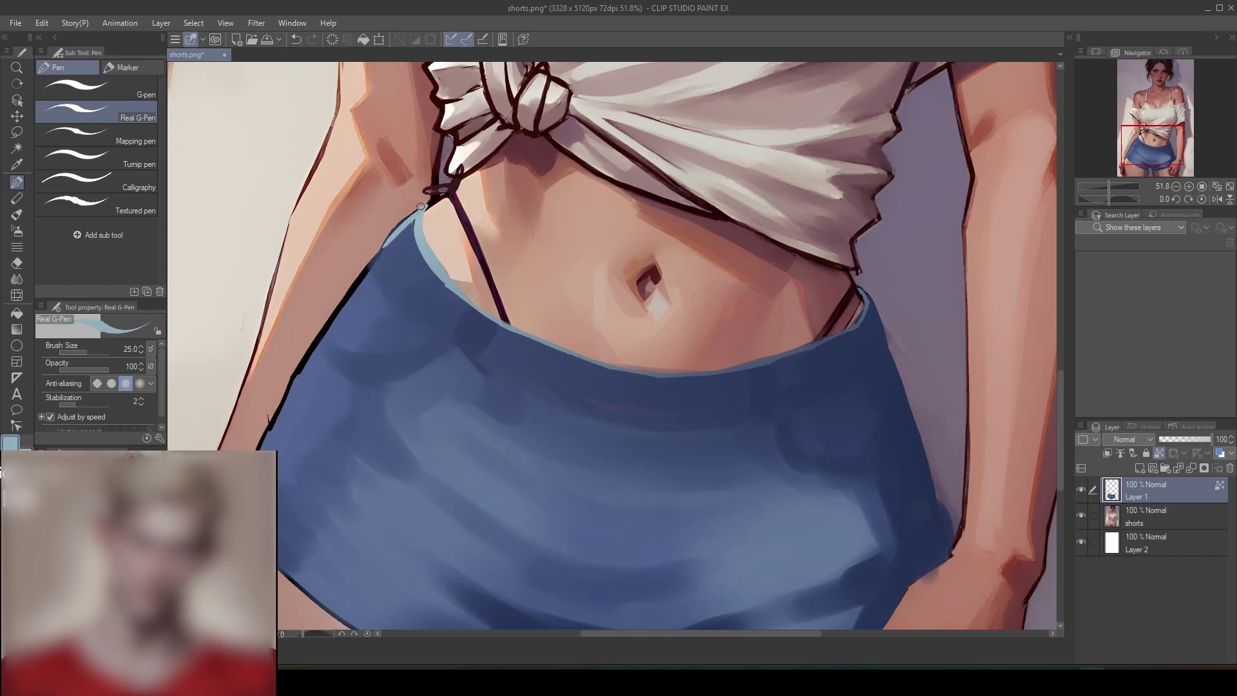
{"action": "left_click_drag", "start_coordinate": [380, 252], "coordinate": [410, 220]}
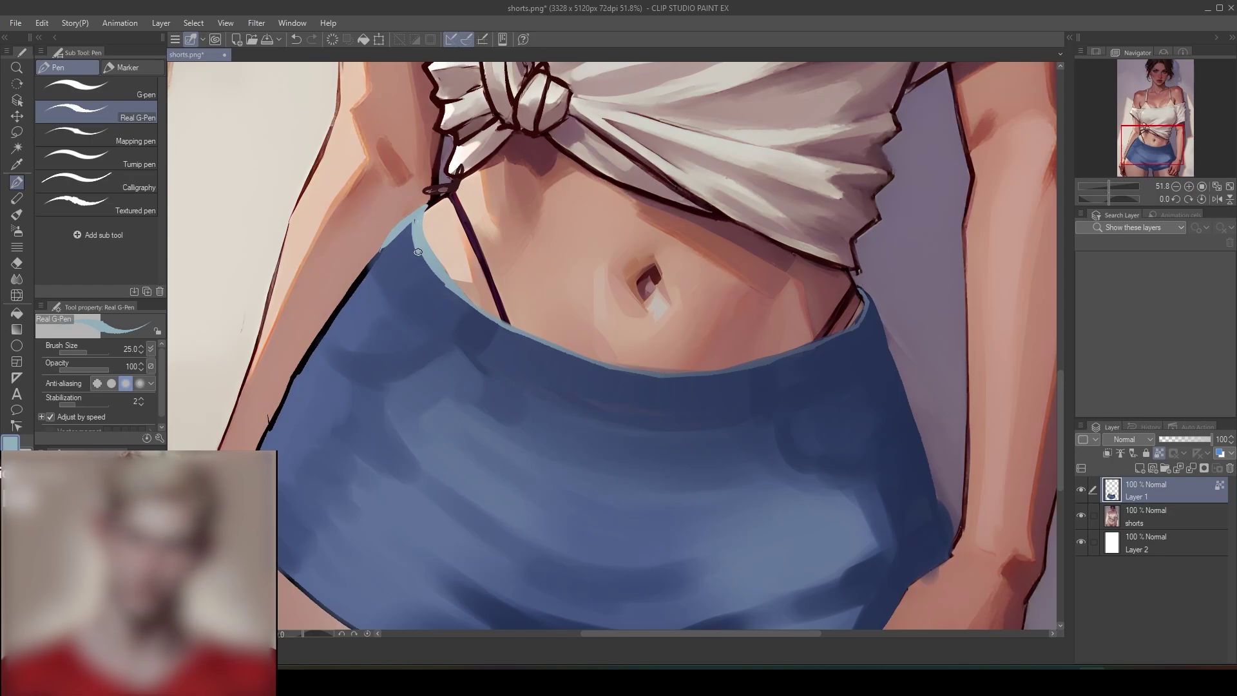
{"action": "mouse_move", "coordinate": [427, 277]}
{"action": "left_mouse_down"}
{"action": "mouse_move", "coordinate": [398, 301]}
{"action": "mouse_move", "coordinate": [377, 267]}
{"action": "mouse_move", "coordinate": [389, 264]}
{"action": "mouse_move", "coordinate": [395, 290]}
{"action": "mouse_move", "coordinate": [391, 275]}
{"action": "mouse_move", "coordinate": [419, 261]}
{"action": "mouse_move", "coordinate": [413, 232]}
{"action": "mouse_move", "coordinate": [407, 258]}
{"action": "mouse_move", "coordinate": [406, 237]}
{"action": "left_mouse_up"}
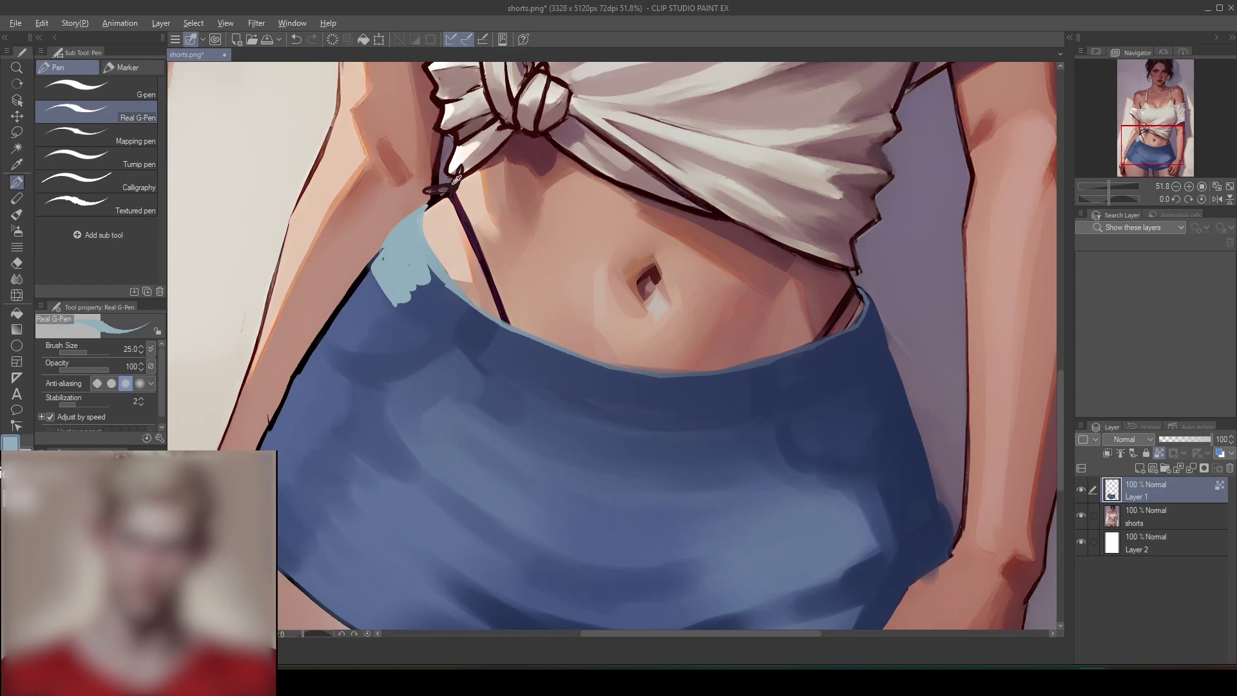
- Paint a thin dark maroon seam along the waistband's lower edge with the Round mixing brush at size 40, sampling the outline colour below the shirt knot
{"action": "left_click", "coordinate": [455, 179], "text": "alt"}
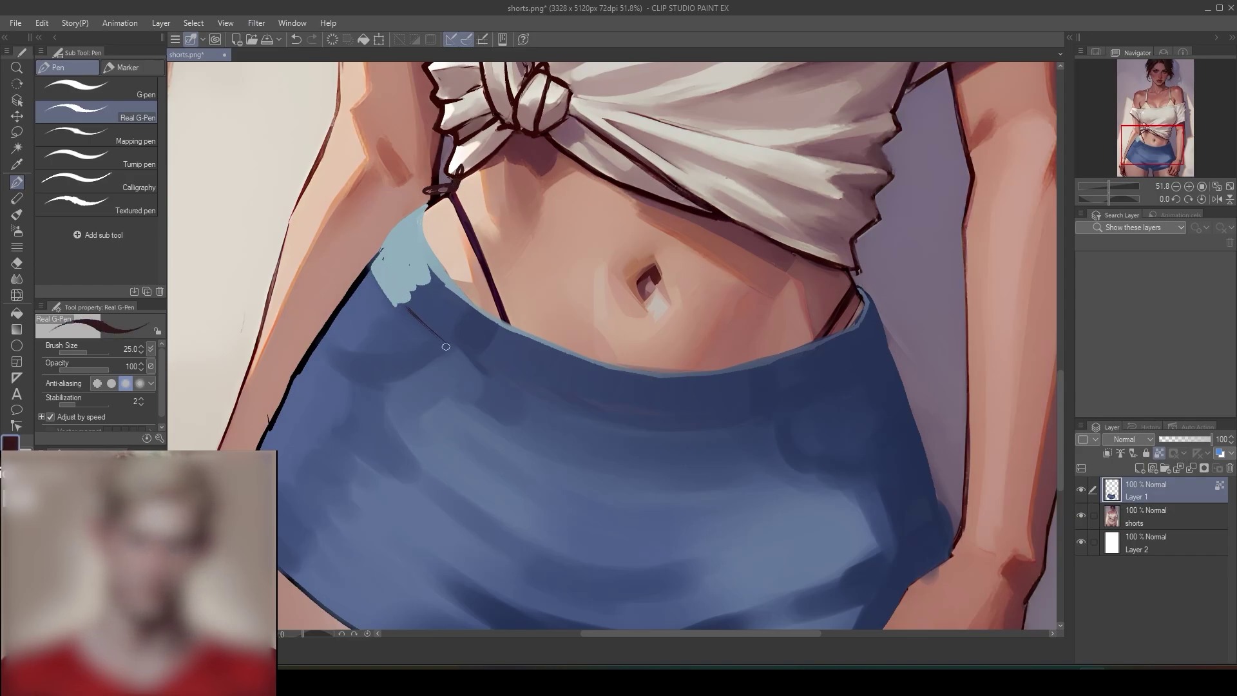
{"action": "key", "text": "b"}
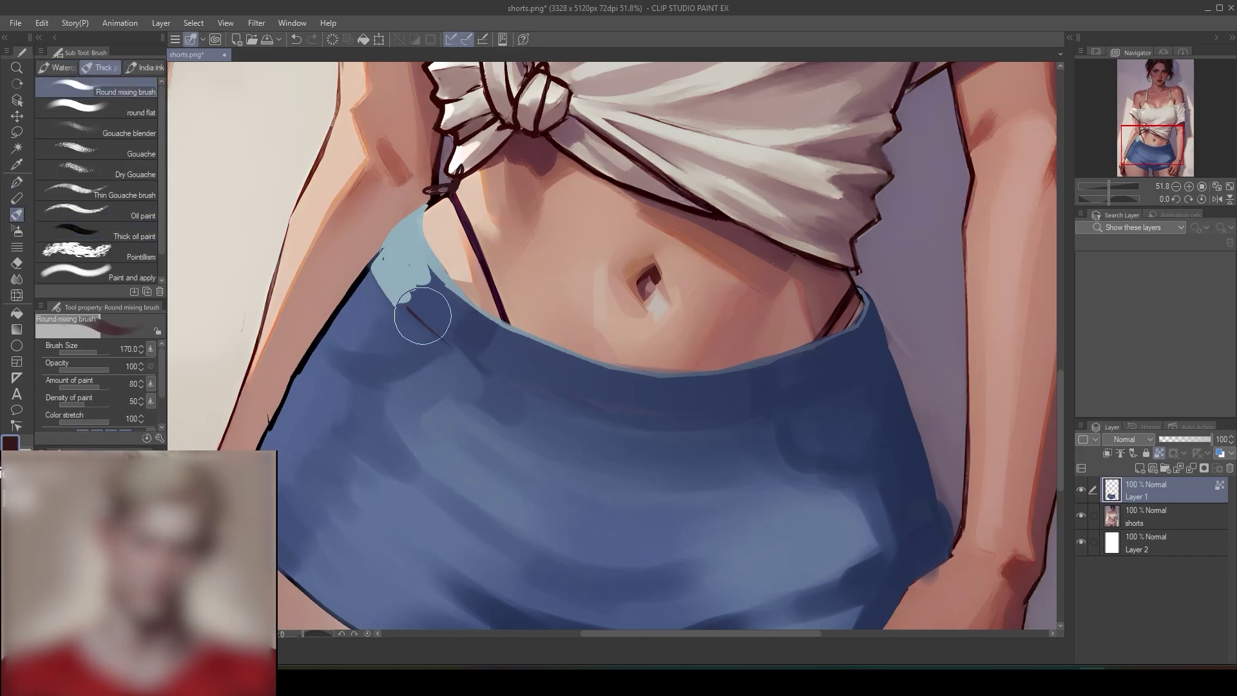
{"action": "key", "text": "bracketleft"}
{"action": "key", "text": "bracketleft"}
{"action": "key", "text": "bracketleft"}
{"action": "key", "text": "bracketleft"}
{"action": "key", "text": "bracketleft"}
{"action": "key", "text": "bracketleft"}
{"action": "key", "text": "bracketleft"}
{"action": "key", "text": "bracketleft"}
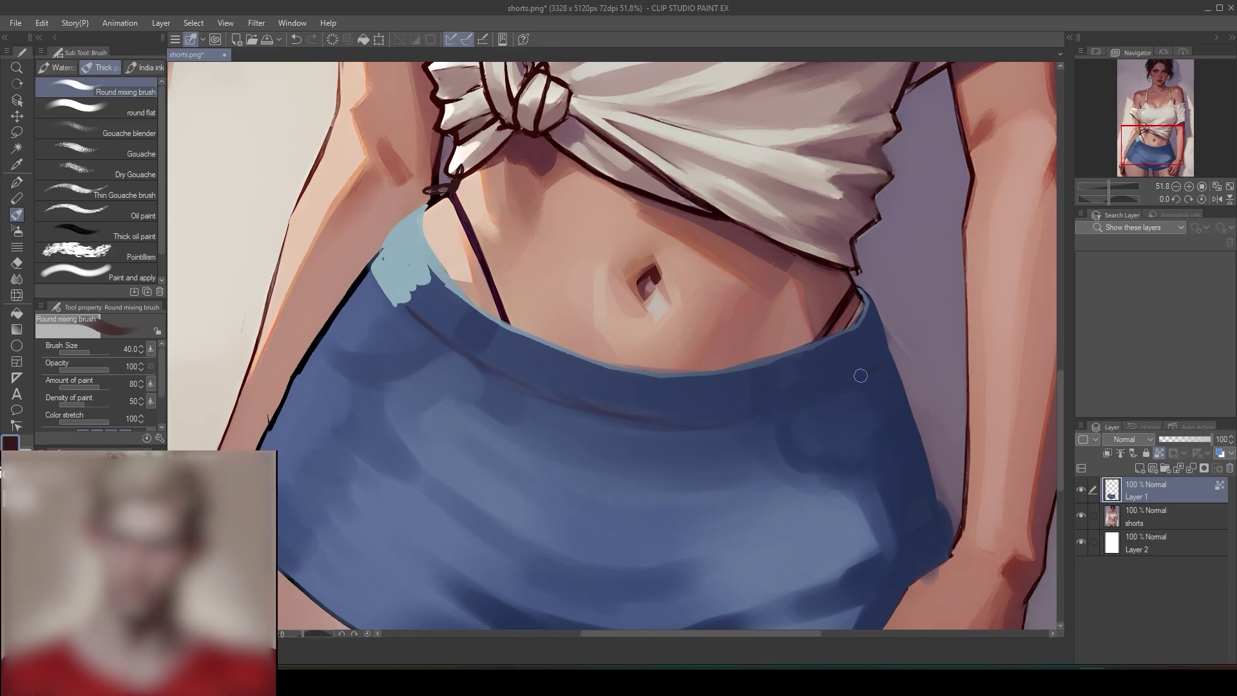
{"action": "left_click_drag", "start_coordinate": [797, 398], "coordinate": [712, 420]}
{"action": "mouse_move", "coordinate": [882, 377]}
{"action": "left_mouse_down"}
{"action": "mouse_move", "coordinate": [872, 369]}
{"action": "mouse_move", "coordinate": [674, 421]}
{"action": "mouse_move", "coordinate": [586, 412]}
{"action": "left_mouse_up"}
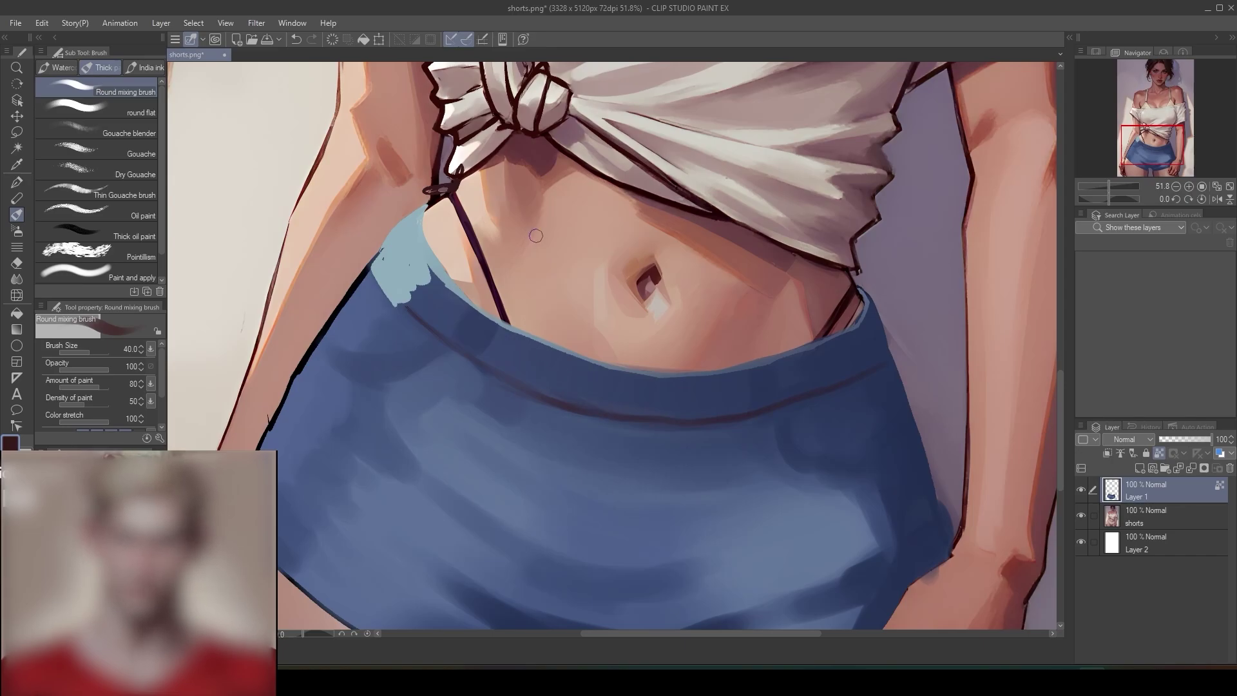
- Blend the light blue hip patch into the waistband with the Round mixing brush, using light and dark blues sampled from the shorts
{"action": "left_click", "coordinate": [408, 278], "text": "alt"}
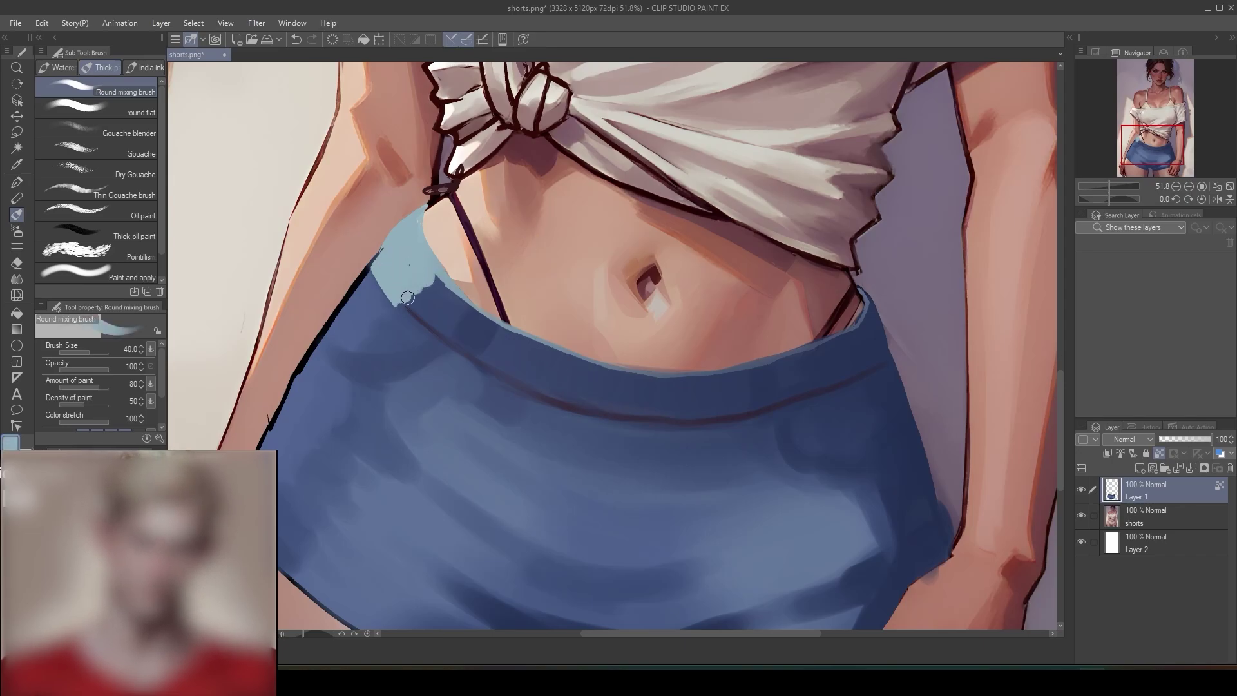
{"action": "left_click", "coordinate": [435, 293], "text": "alt"}
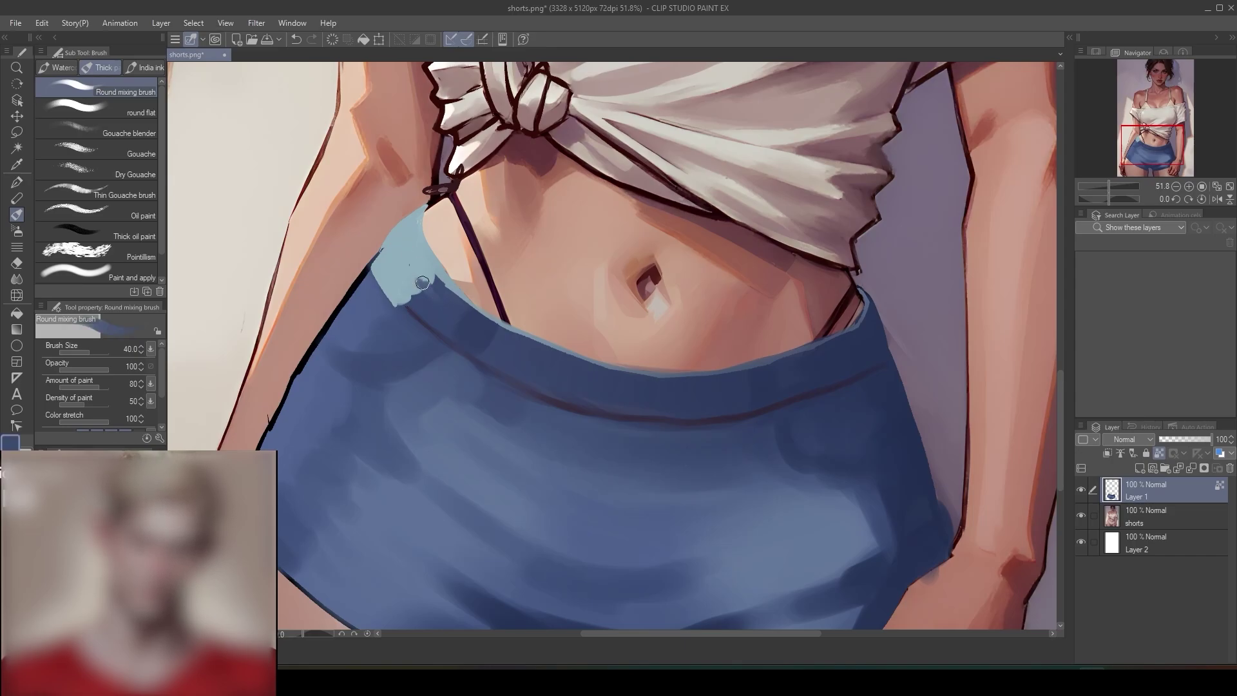
{"action": "mouse_move", "coordinate": [409, 299]}
{"action": "left_mouse_down"}
{"action": "mouse_move", "coordinate": [433, 320]}
{"action": "mouse_move", "coordinate": [431, 295]}
{"action": "mouse_move", "coordinate": [421, 301]}
{"action": "left_mouse_up"}
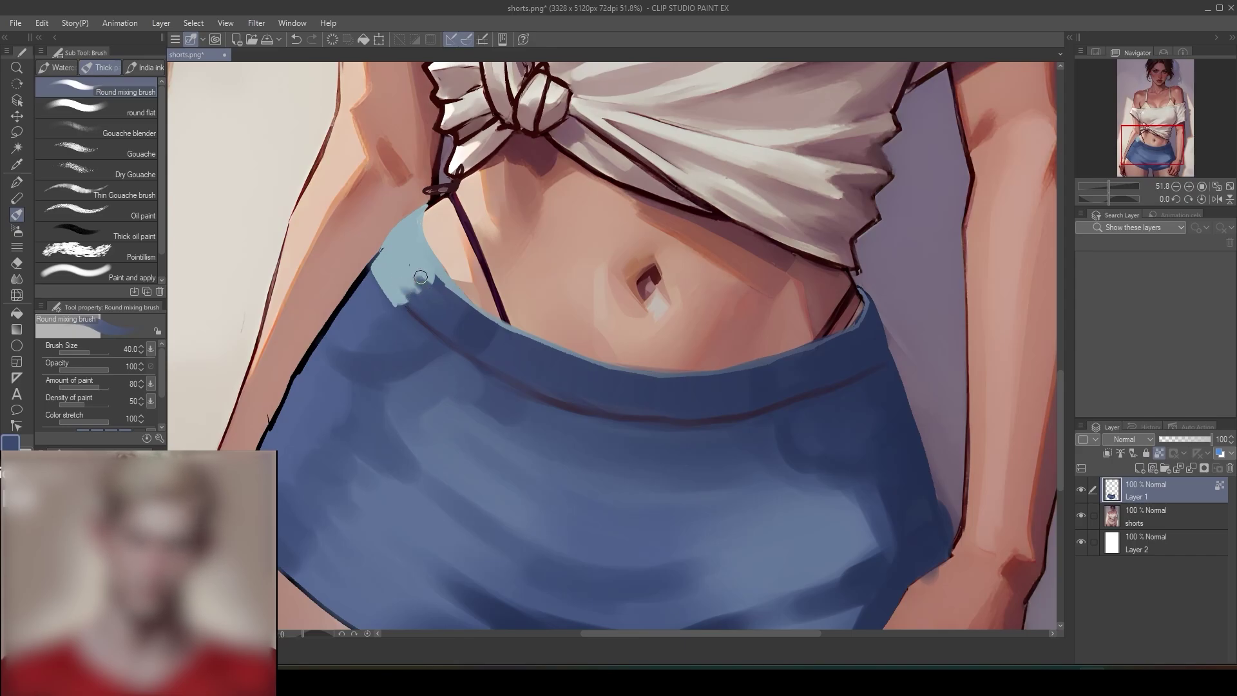
{"action": "left_click_drag", "start_coordinate": [438, 283], "coordinate": [417, 257]}
{"action": "left_click", "coordinate": [419, 256], "text": "alt"}
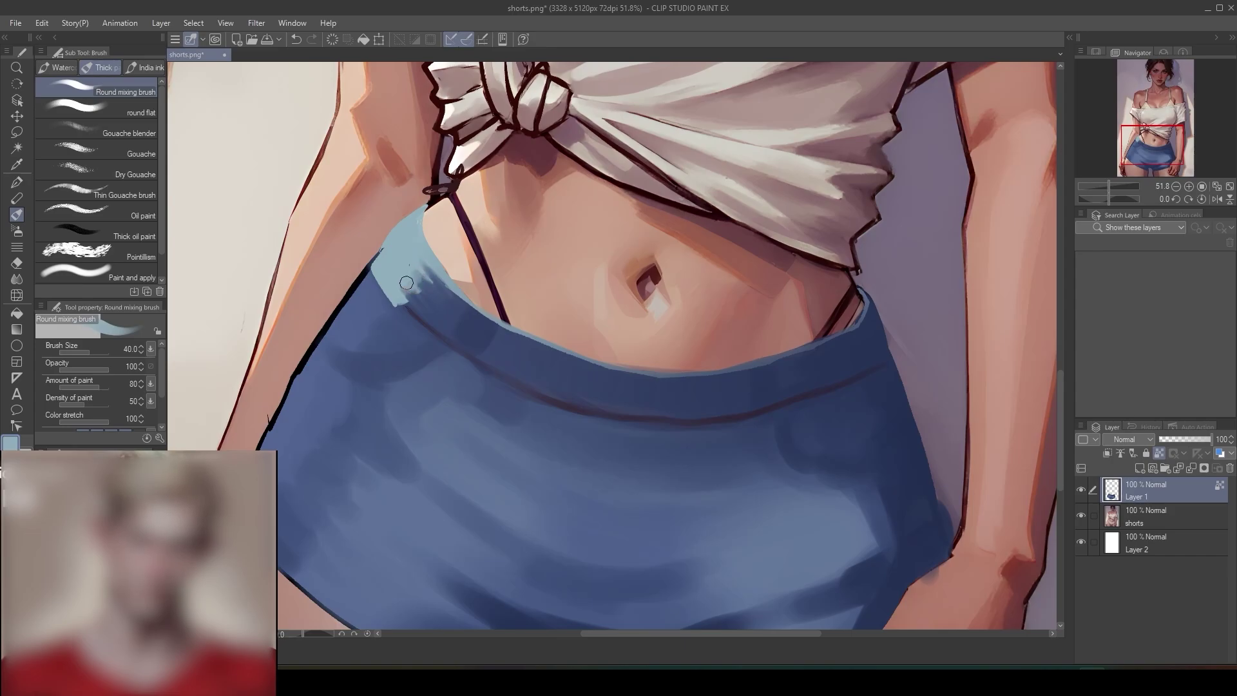
- Outline a jagged light blue highlight down the hip beside the forearm and fill it in with the Real G-Pen at size 60
{"action": "left_click", "coordinate": [17, 183]}
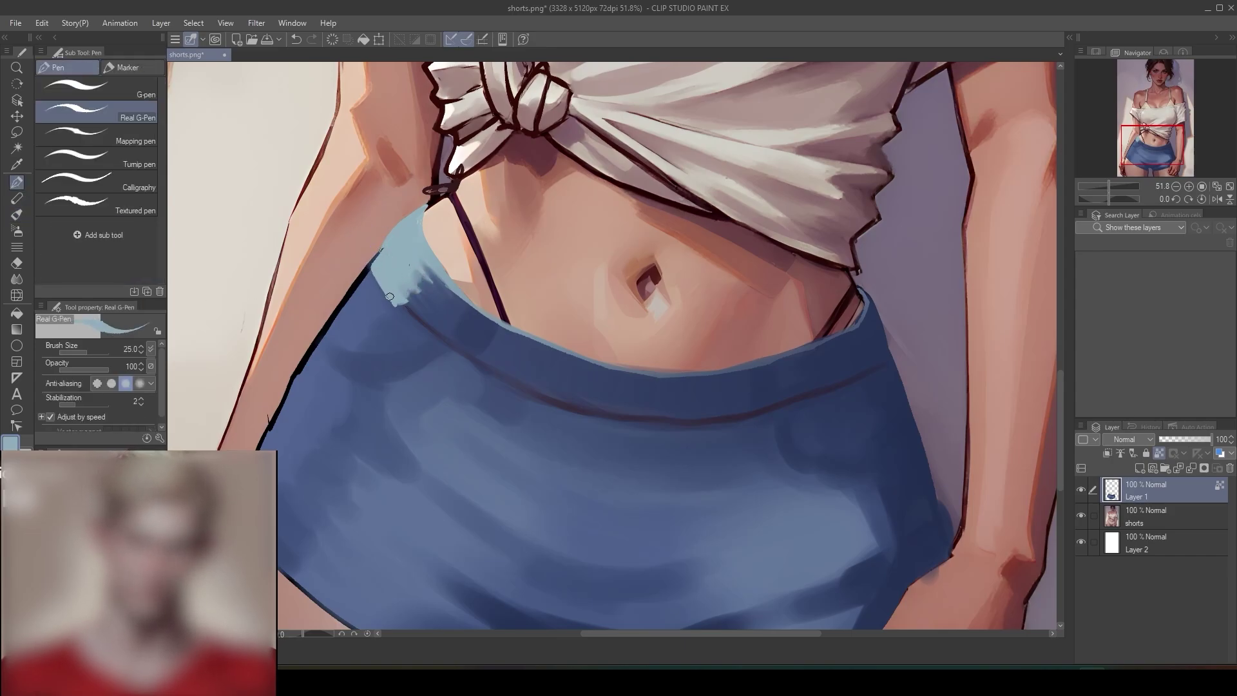
{"action": "mouse_move", "coordinate": [391, 297]}
{"action": "left_mouse_down"}
{"action": "mouse_move", "coordinate": [406, 347]}
{"action": "mouse_move", "coordinate": [363, 331]}
{"action": "left_mouse_up"}
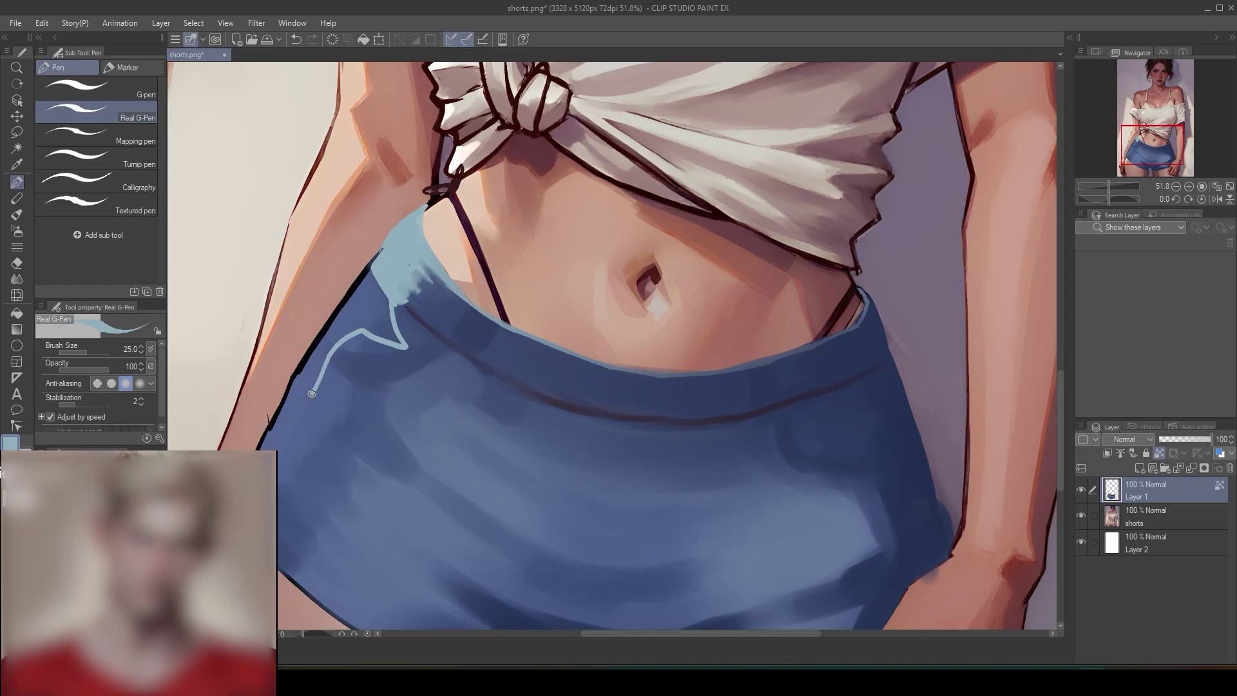
{"action": "mouse_move", "coordinate": [312, 393]}
{"action": "left_mouse_down"}
{"action": "mouse_move", "coordinate": [300, 420]}
{"action": "mouse_move", "coordinate": [287, 390]}
{"action": "mouse_move", "coordinate": [364, 279]}
{"action": "mouse_move", "coordinate": [387, 298]}
{"action": "mouse_move", "coordinate": [396, 338]}
{"action": "mouse_move", "coordinate": [358, 321]}
{"action": "mouse_move", "coordinate": [382, 330]}
{"action": "mouse_move", "coordinate": [356, 320]}
{"action": "mouse_move", "coordinate": [332, 332]}
{"action": "mouse_move", "coordinate": [366, 311]}
{"action": "mouse_move", "coordinate": [283, 418]}
{"action": "mouse_move", "coordinate": [297, 382]}
{"action": "mouse_move", "coordinate": [325, 352]}
{"action": "mouse_move", "coordinate": [268, 445]}
{"action": "mouse_move", "coordinate": [288, 426]}
{"action": "left_mouse_up"}
{"action": "key", "text": "bracketright"}
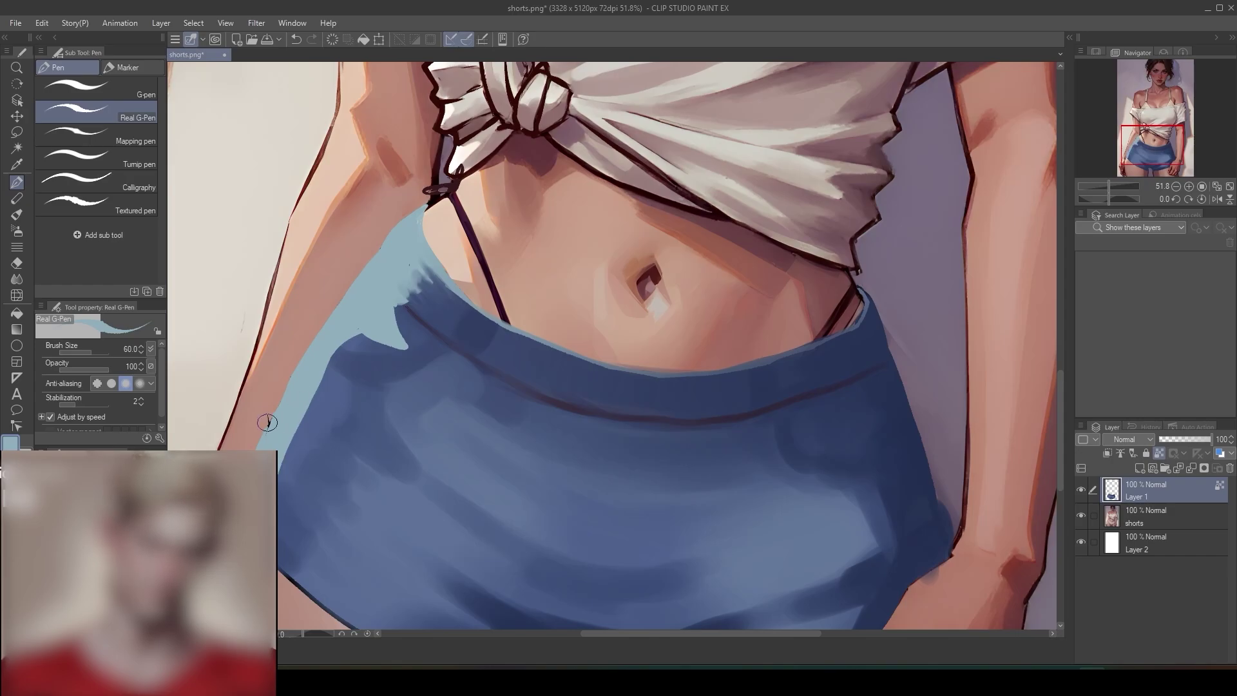
- Extend the light blue side highlight down to the shorts' hem and refine its inner edge with sampled light blue and the Real G-Pen
{"action": "left_click", "coordinate": [265, 422], "text": "alt"}
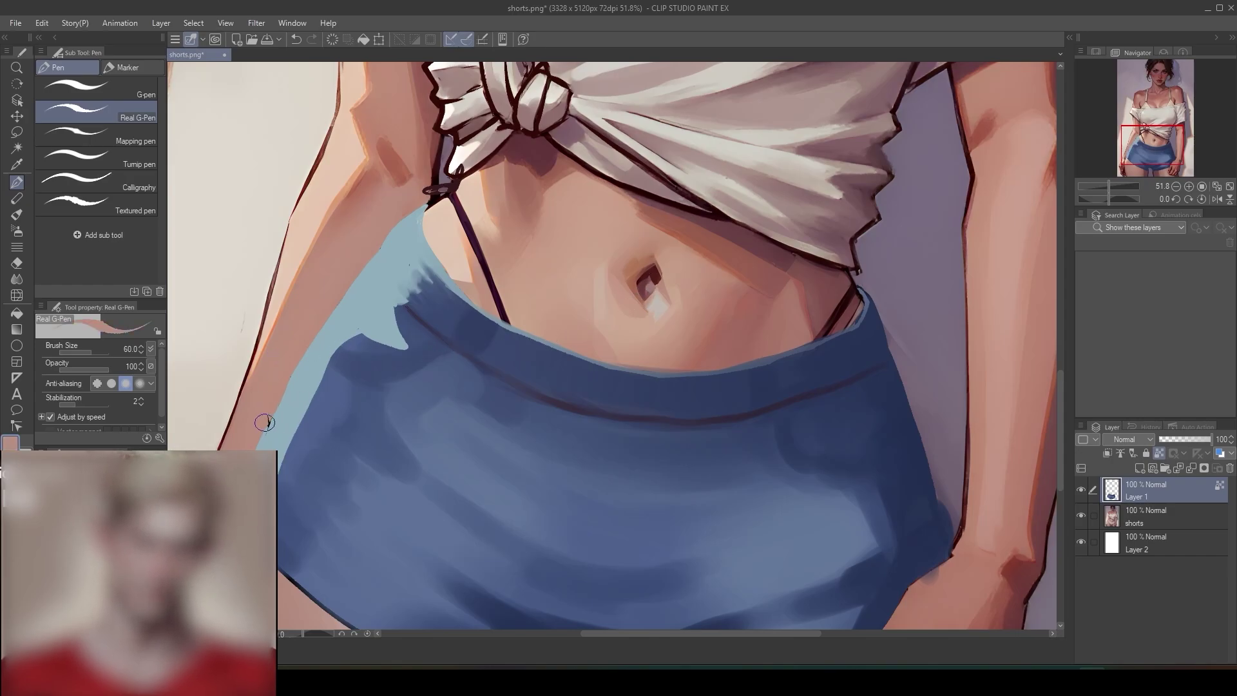
{"action": "scroll", "coordinate": [595, 437], "scroll_direction": "down", "scroll_amount": 5}
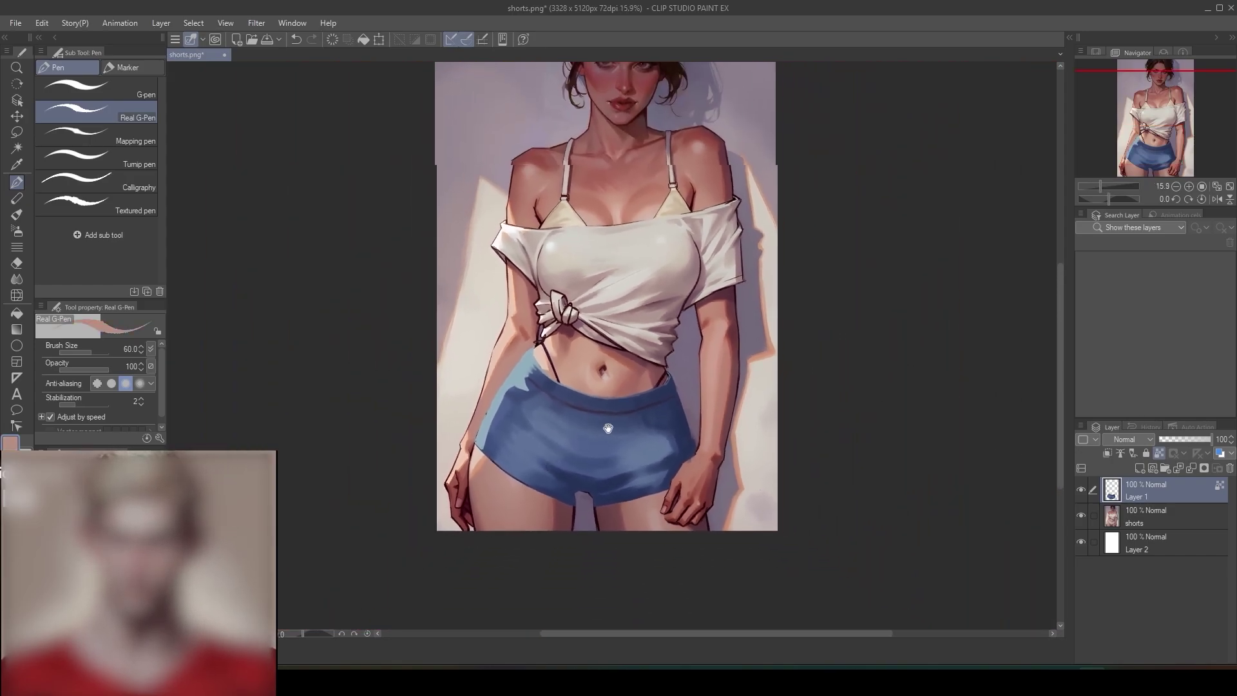
{"action": "left_click_drag", "start_coordinate": [608, 428], "coordinate": [580, 412]}
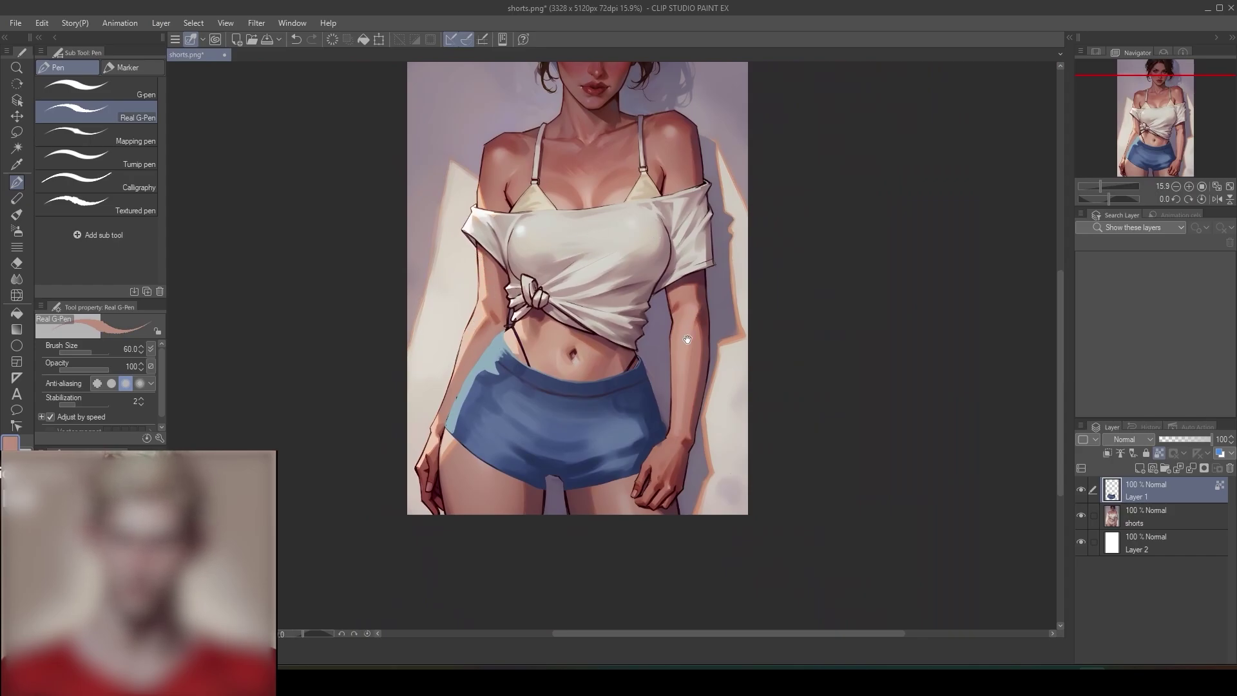
{"action": "scroll", "coordinate": [516, 418], "scroll_direction": "up", "scroll_amount": 4}
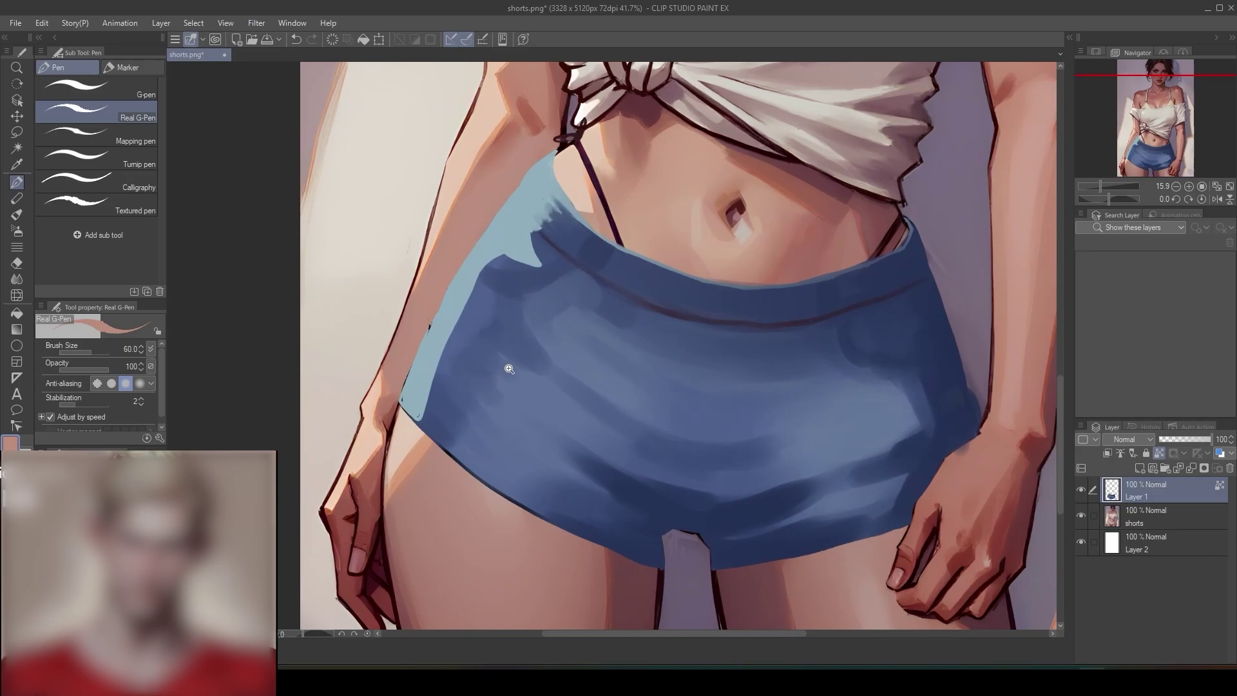
{"action": "left_click", "coordinate": [422, 406], "text": "alt"}
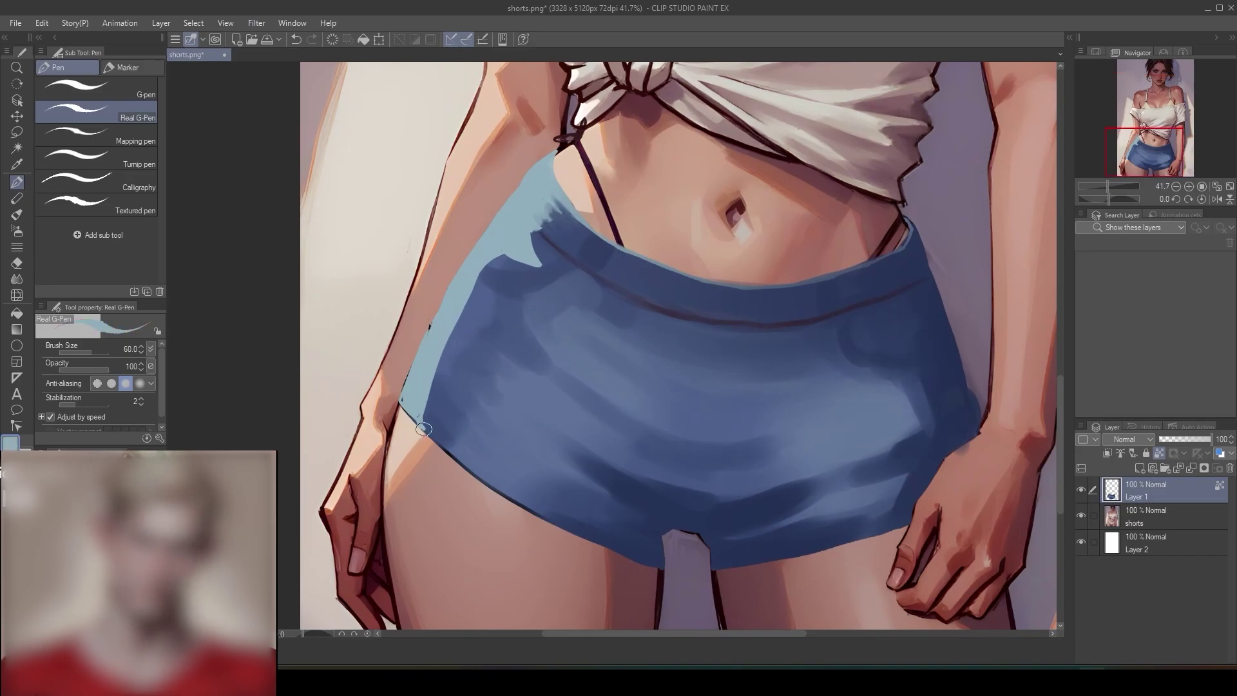
{"action": "left_click_drag", "start_coordinate": [425, 429], "coordinate": [424, 420]}
{"action": "left_click_drag", "start_coordinate": [438, 369], "coordinate": [486, 258]}
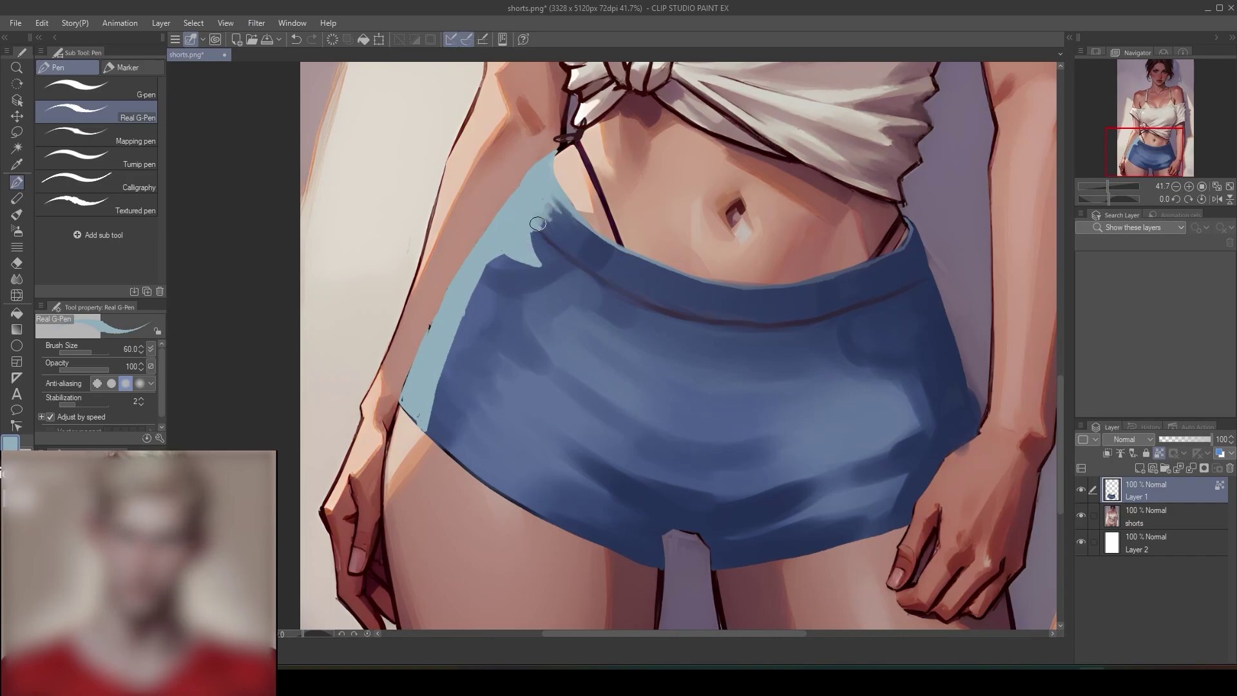
{"action": "mouse_move", "coordinate": [484, 272]}
{"action": "left_mouse_down"}
{"action": "mouse_move", "coordinate": [495, 299]}
{"action": "mouse_move", "coordinate": [454, 325]}
{"action": "left_mouse_up"}
- Set the Soft airbrush's blending mode to Add (Glow) and brighten the light blue hip highlight at size 600
{"action": "scroll", "coordinate": [732, 353], "scroll_direction": "down", "scroll_amount": 3}
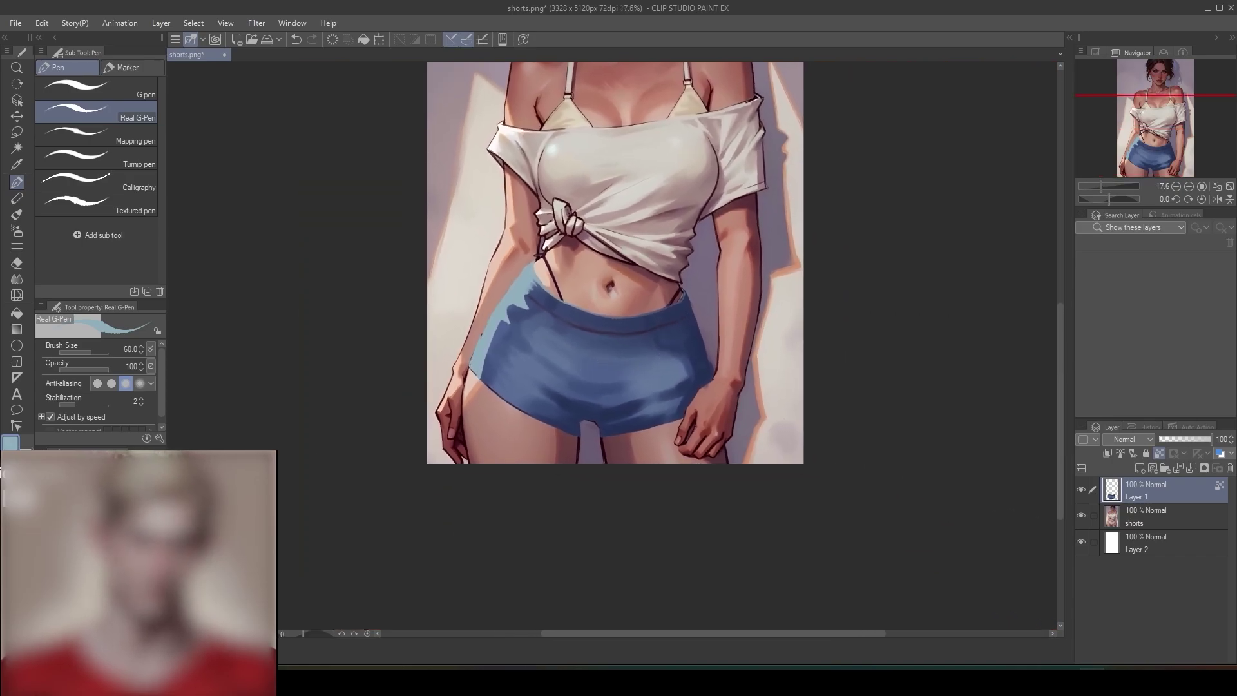
{"action": "left_click", "coordinate": [20, 232]}
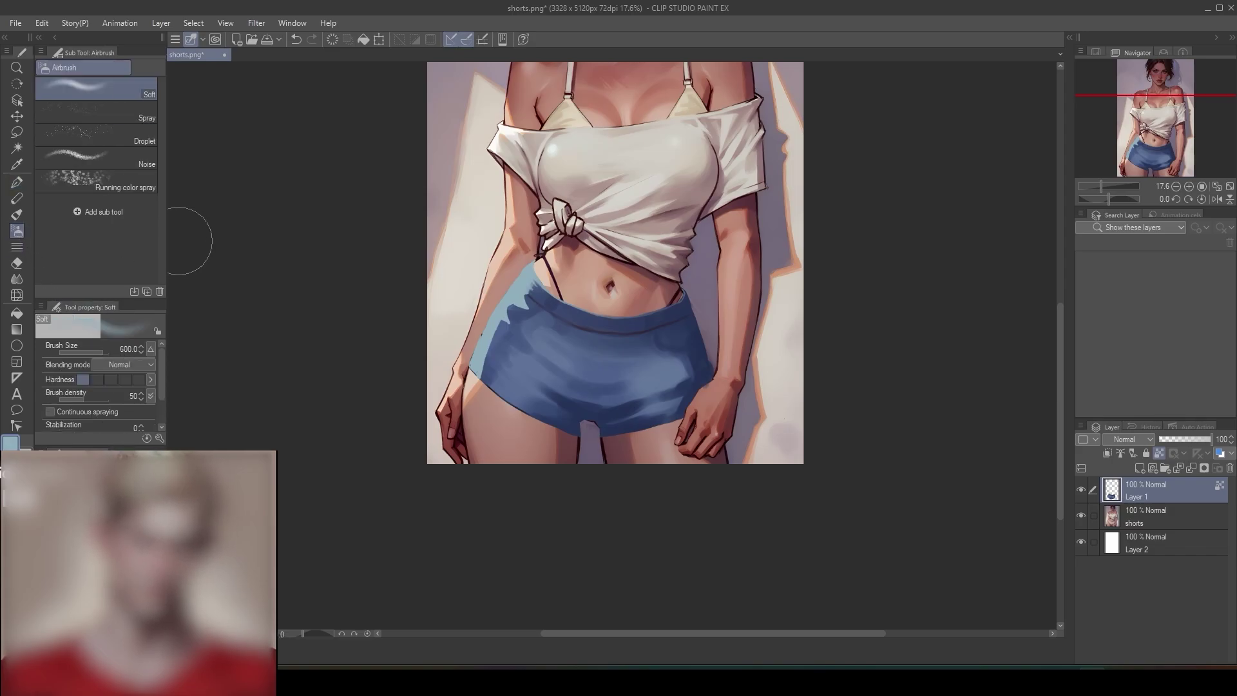
{"action": "left_click", "coordinate": [150, 367]}
{"action": "left_click", "coordinate": [130, 176]}
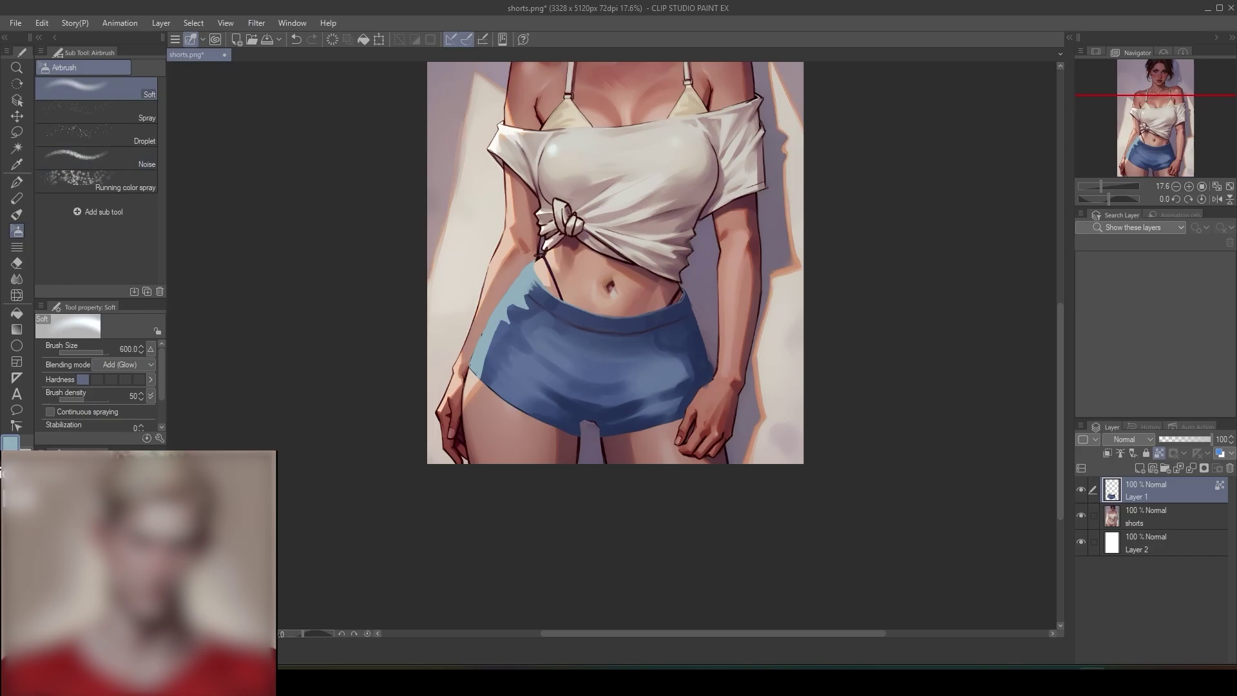
{"action": "mouse_move", "coordinate": [522, 271]}
{"action": "left_mouse_down"}
{"action": "mouse_move", "coordinate": [529, 288]}
{"action": "mouse_move", "coordinate": [497, 296]}
{"action": "mouse_move", "coordinate": [506, 290]}
{"action": "left_mouse_up"}
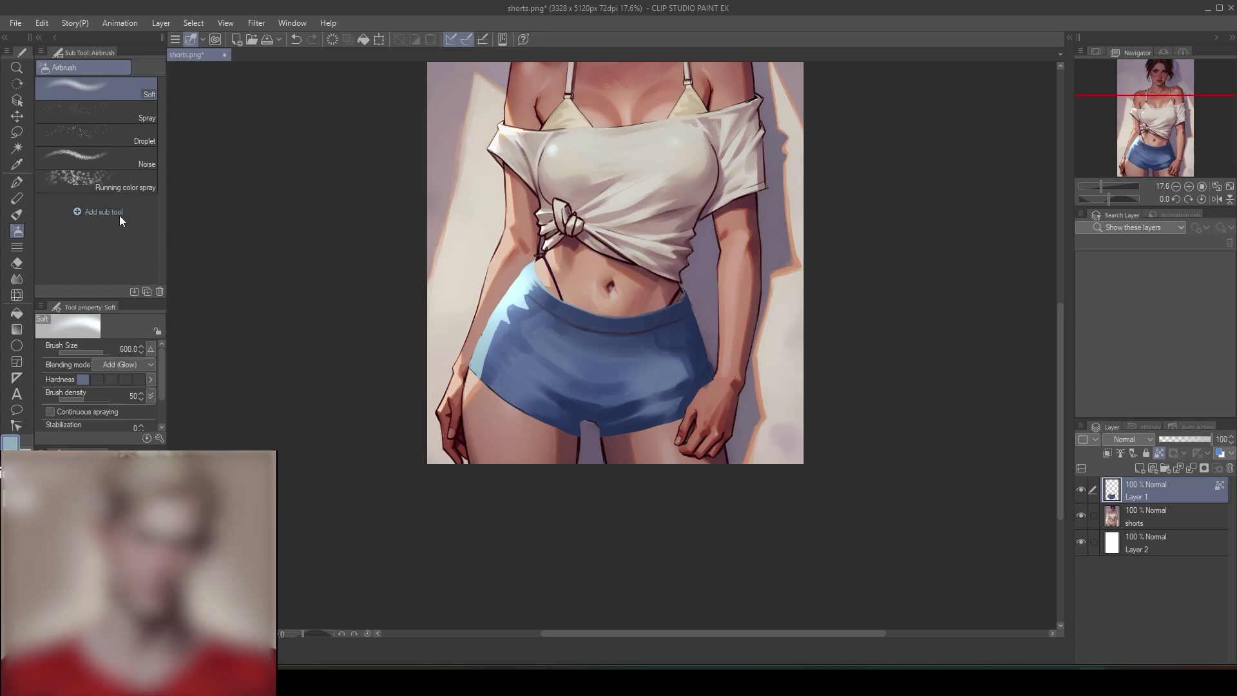
{"action": "left_click", "coordinate": [16, 183]}
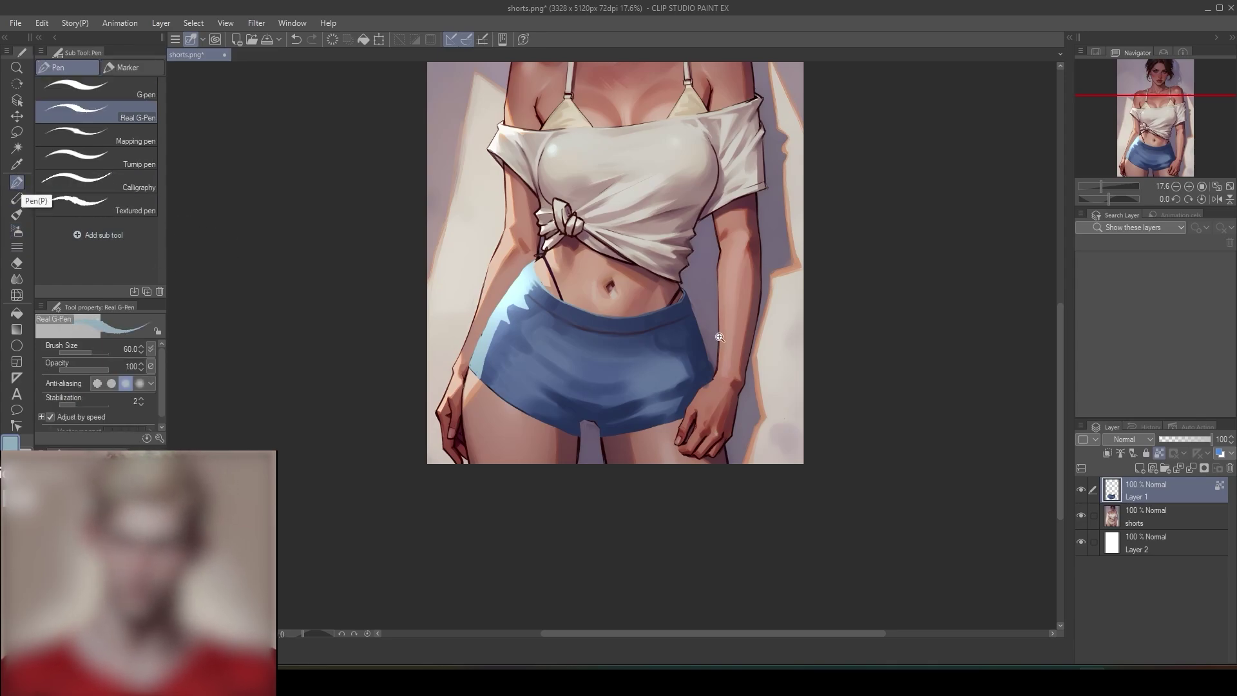
{"action": "scroll", "coordinate": [720, 337], "scroll_direction": "up", "scroll_amount": 3}
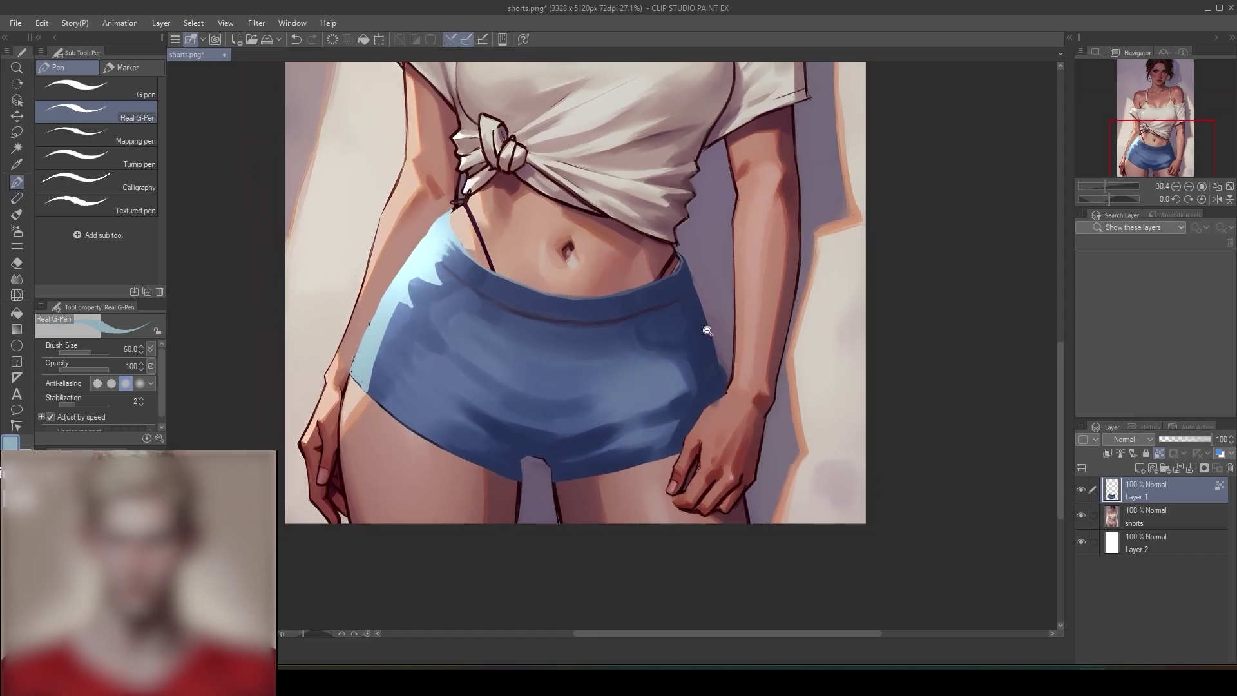
{"action": "scroll", "coordinate": [707, 331], "scroll_direction": "down", "scroll_amount": 1}
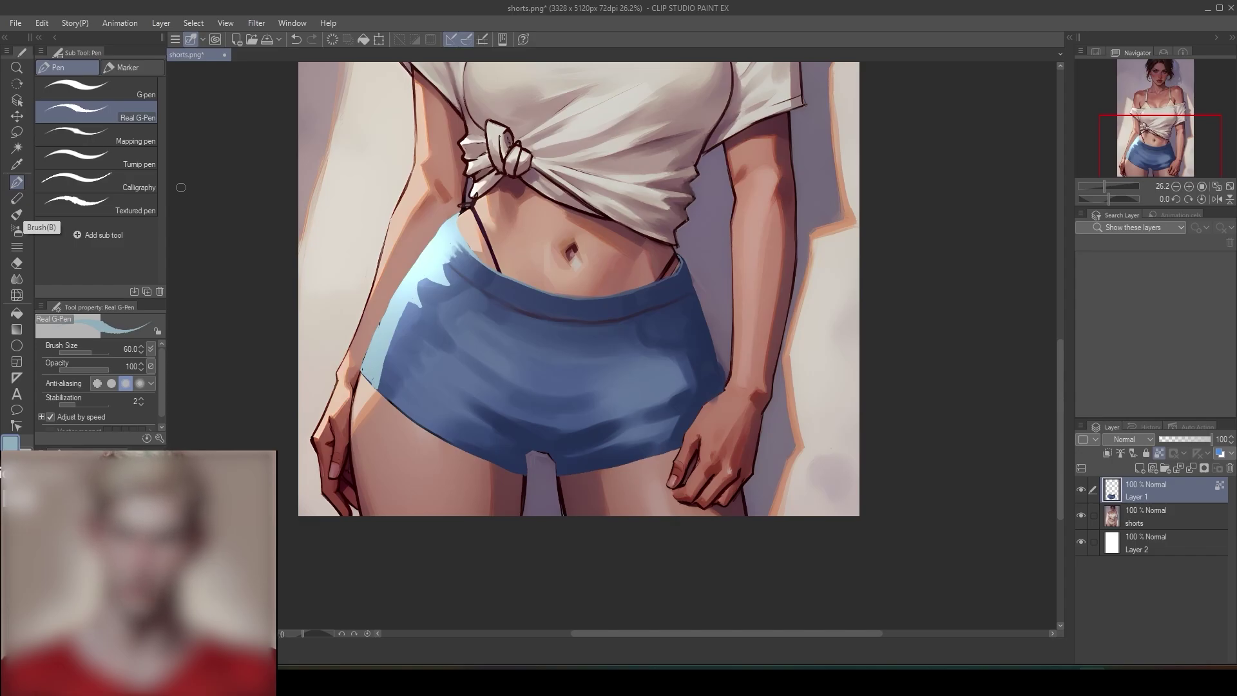
- Paint soft tonal variations into the waistband with the Round mixing brush at size 80, using blue sampled from the waistband
{"action": "left_click", "coordinate": [25, 213]}
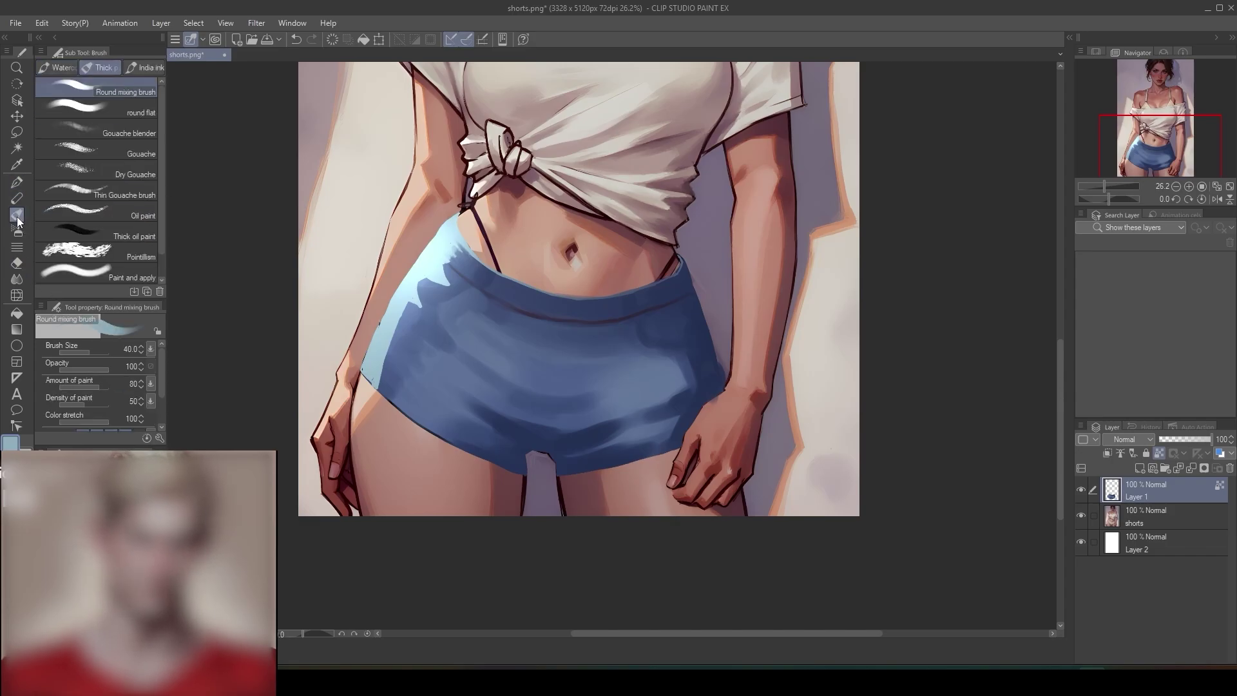
{"action": "scroll", "coordinate": [666, 320], "scroll_direction": "down", "scroll_amount": 2}
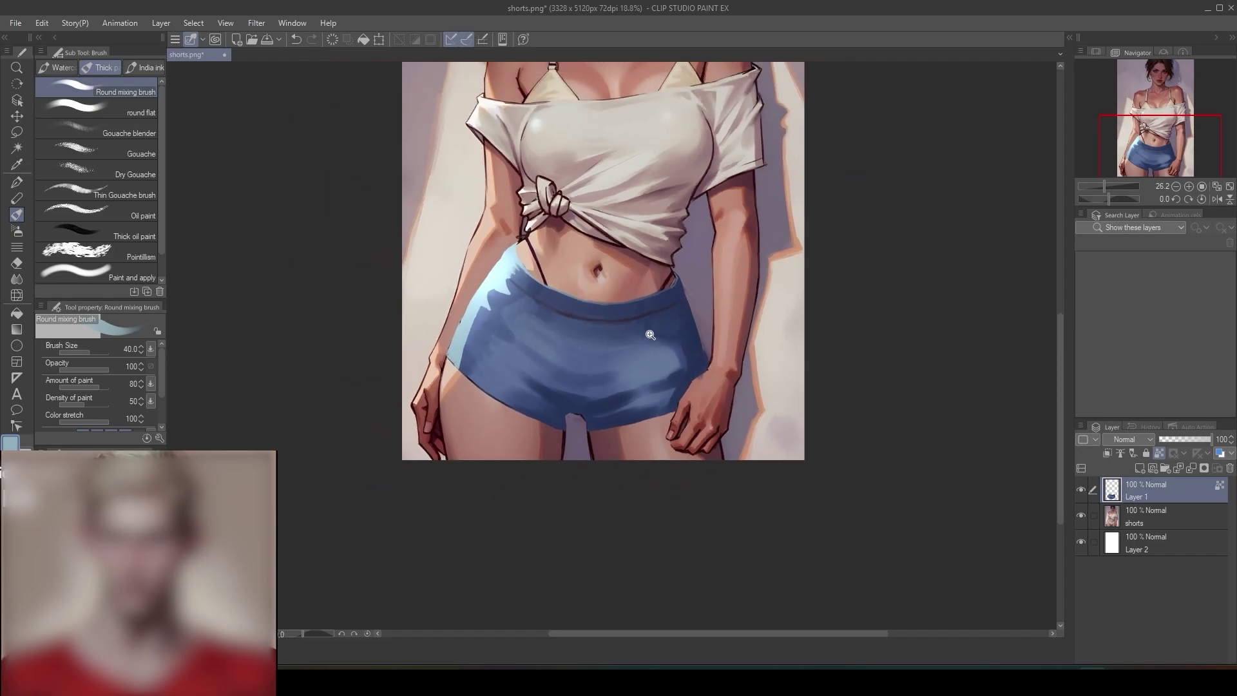
{"action": "scroll", "coordinate": [656, 362], "scroll_direction": "up", "scroll_amount": 3}
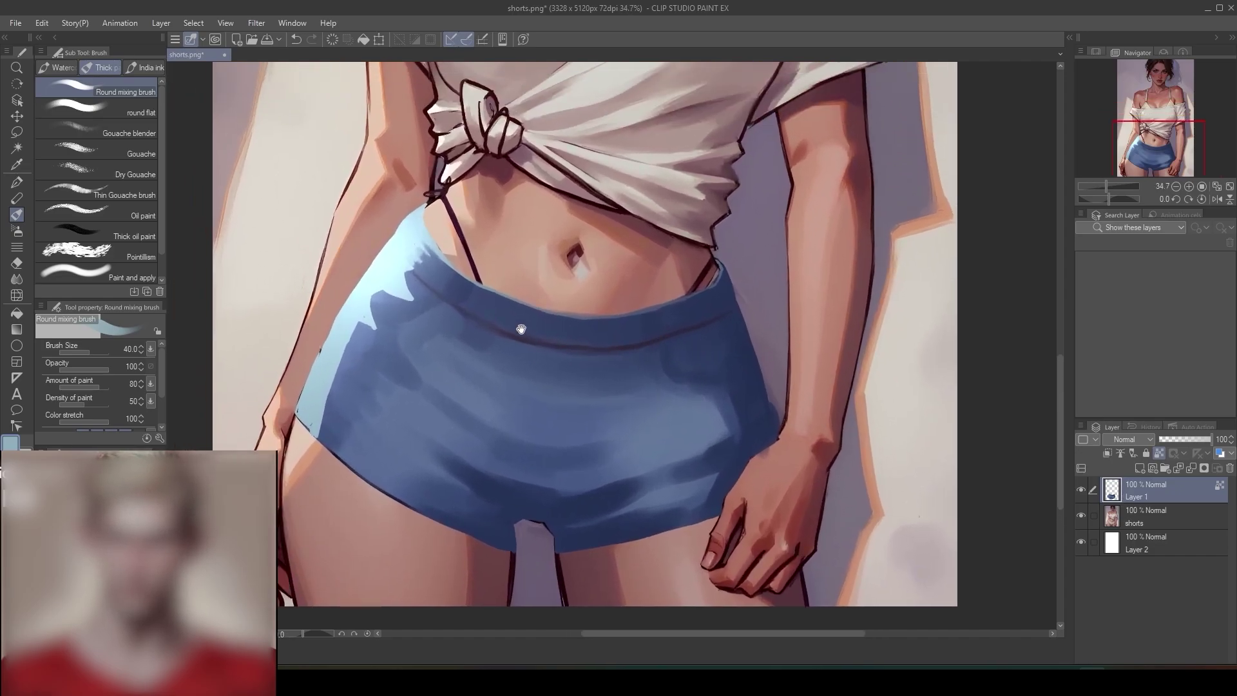
{"action": "key", "text": "bracketright"}
{"action": "key", "text": "bracketright"}
{"action": "key", "text": "bracketright"}
{"action": "key", "text": "bracketright"}
{"action": "key", "text": "bracketright"}
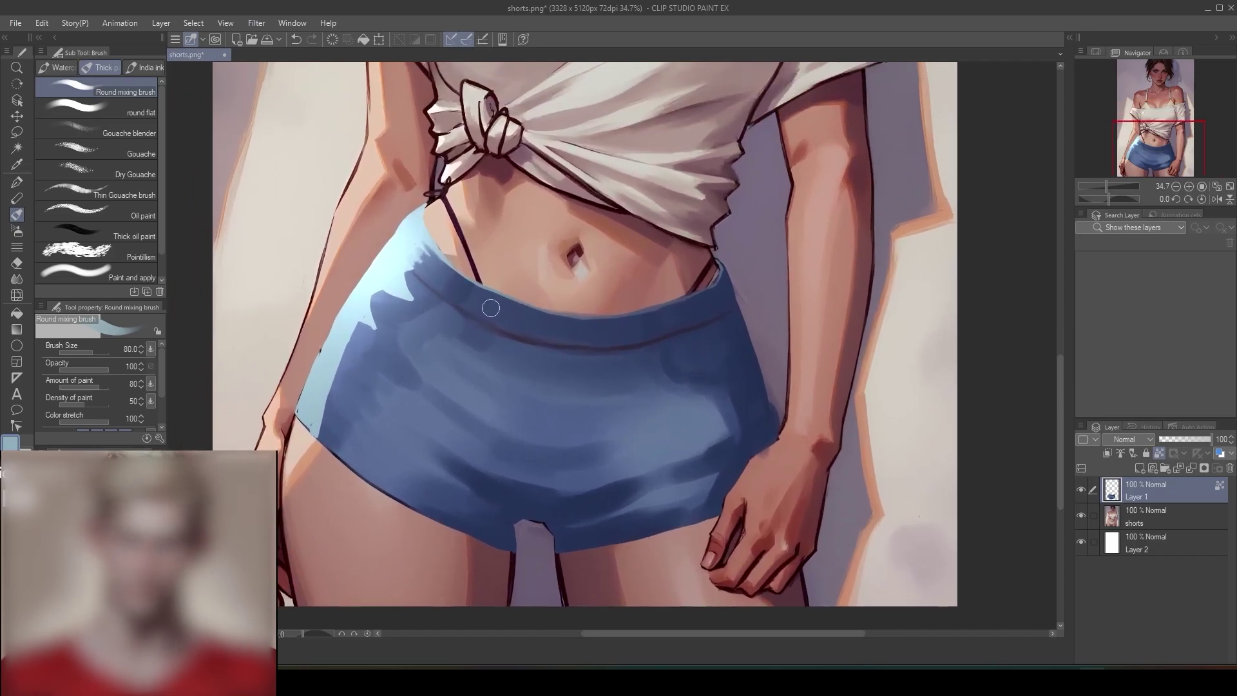
{"action": "left_click", "coordinate": [460, 280], "text": "alt"}
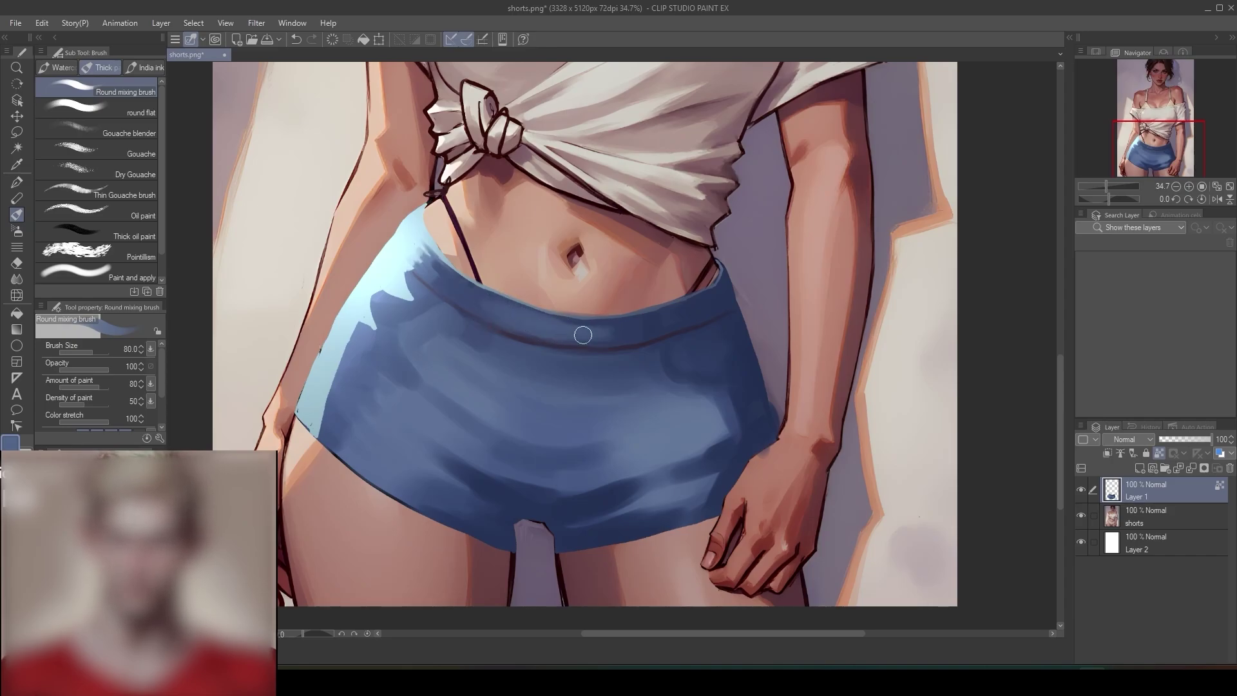
- Set the Soft airbrush's blending mode to Color and tint the middle and lower shorts with a muted greyish purple at size 600
{"action": "left_click", "coordinate": [23, 233]}
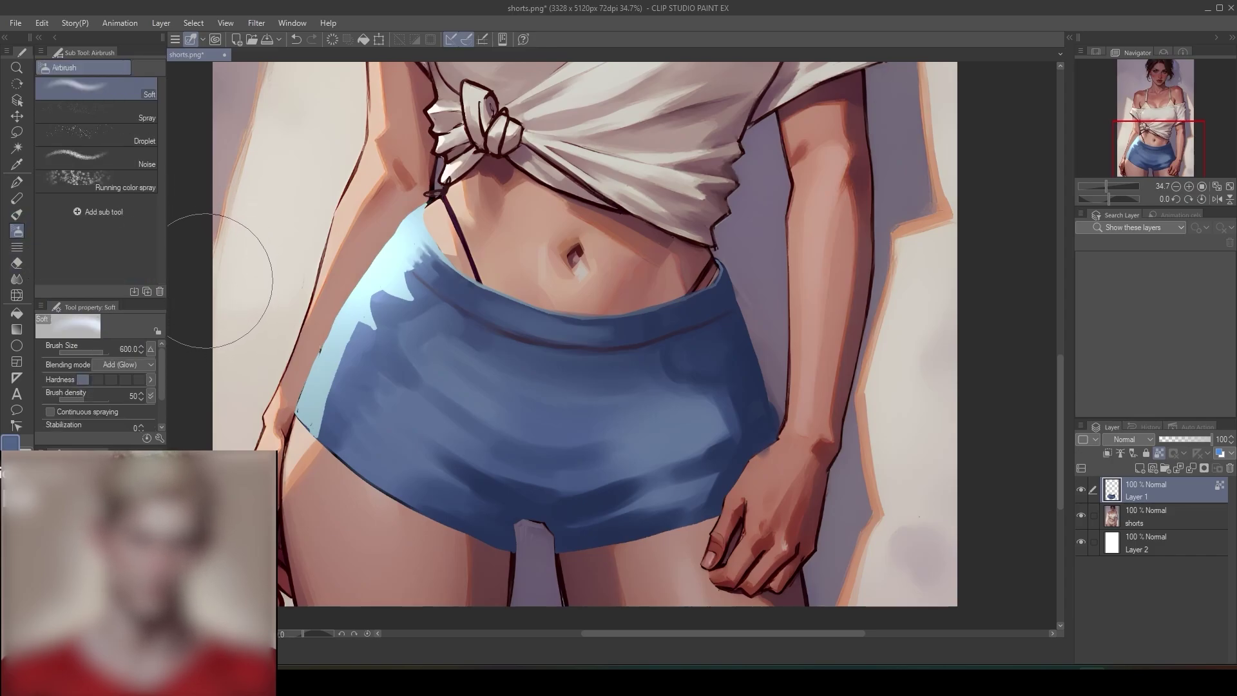
{"action": "left_click", "coordinate": [151, 367]}
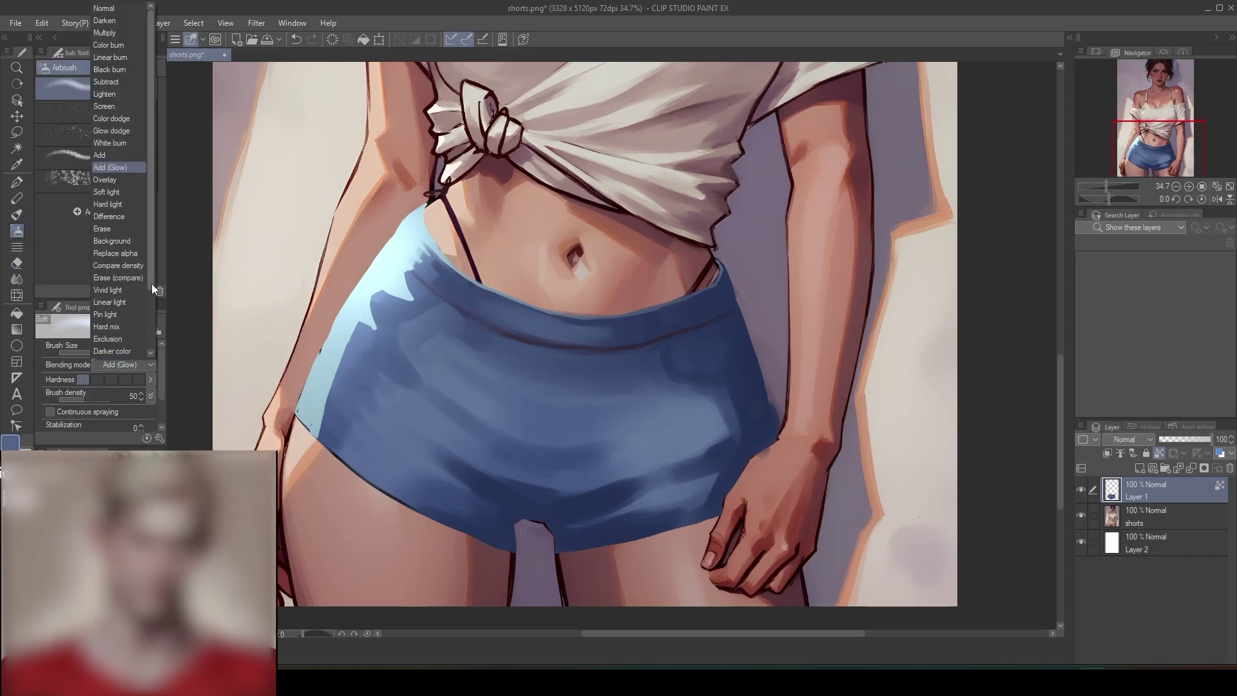
{"action": "left_click", "coordinate": [126, 349]}
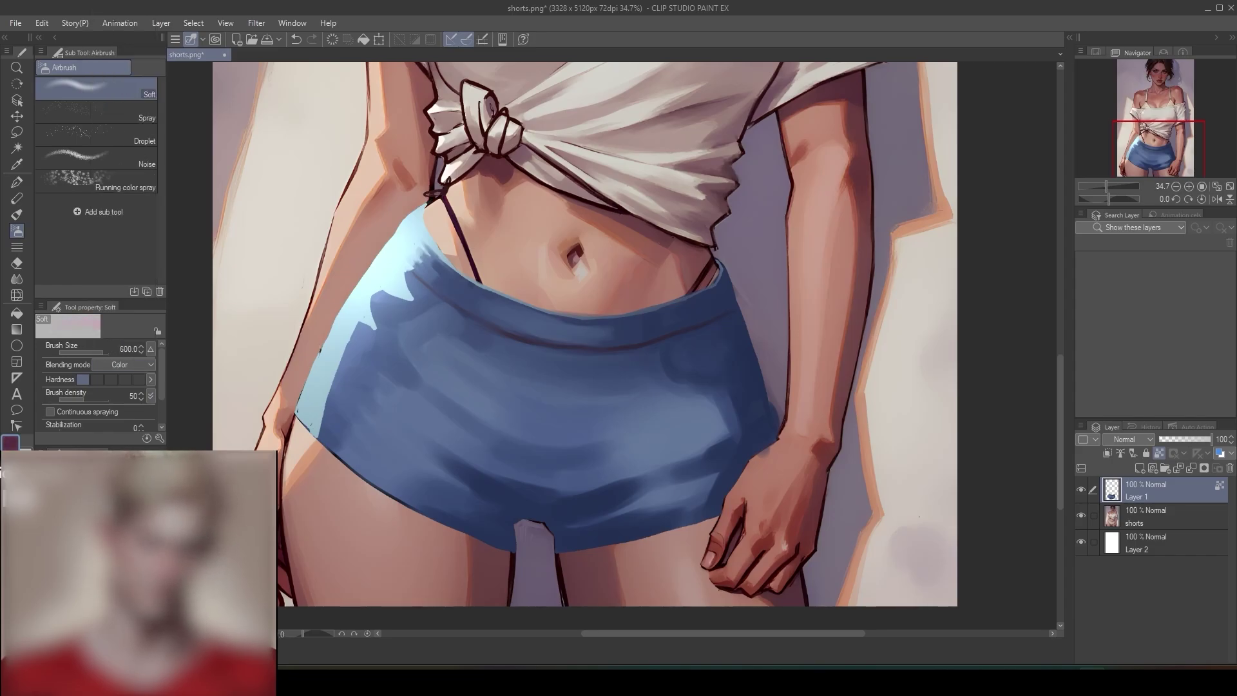
{"action": "mouse_move", "coordinate": [574, 506]}
{"action": "left_mouse_down"}
{"action": "mouse_move", "coordinate": [419, 475]}
{"action": "mouse_move", "coordinate": [373, 442]}
{"action": "mouse_move", "coordinate": [663, 470]}
{"action": "mouse_move", "coordinate": [355, 553]}
{"action": "left_mouse_up"}
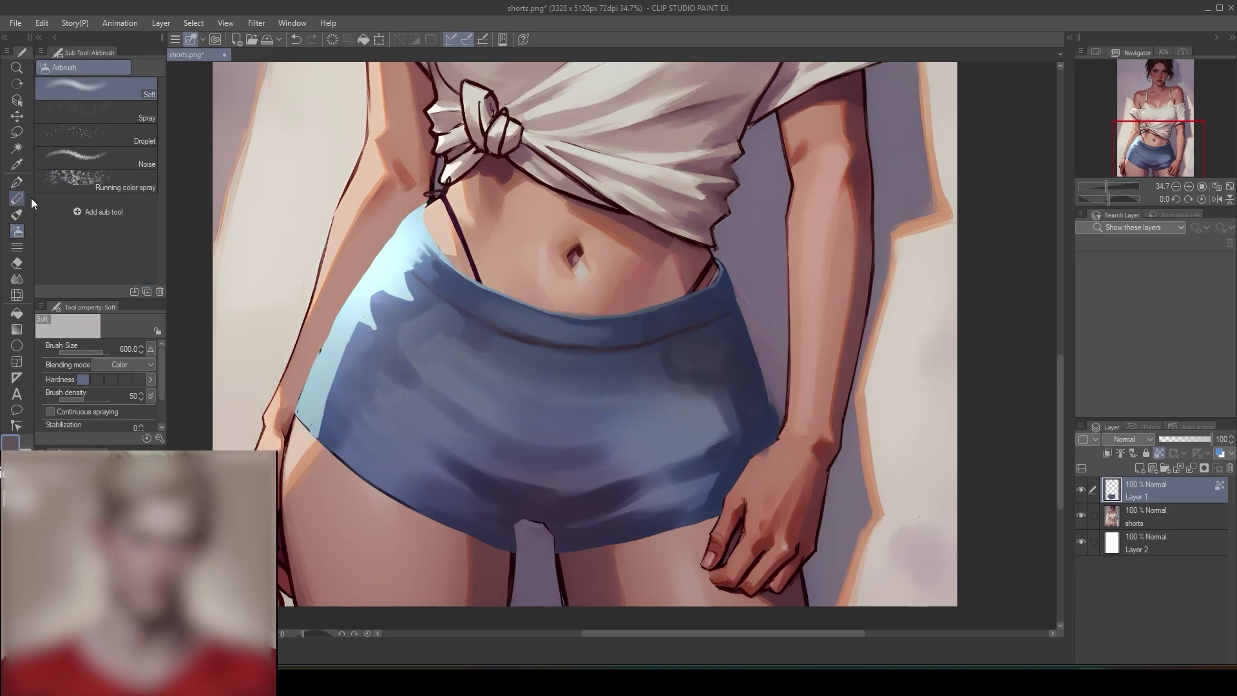
- Paint dark blue shadows into the waistband and the shaded hip with the Round mixing brush at size 80
{"action": "left_click", "coordinate": [22, 213]}
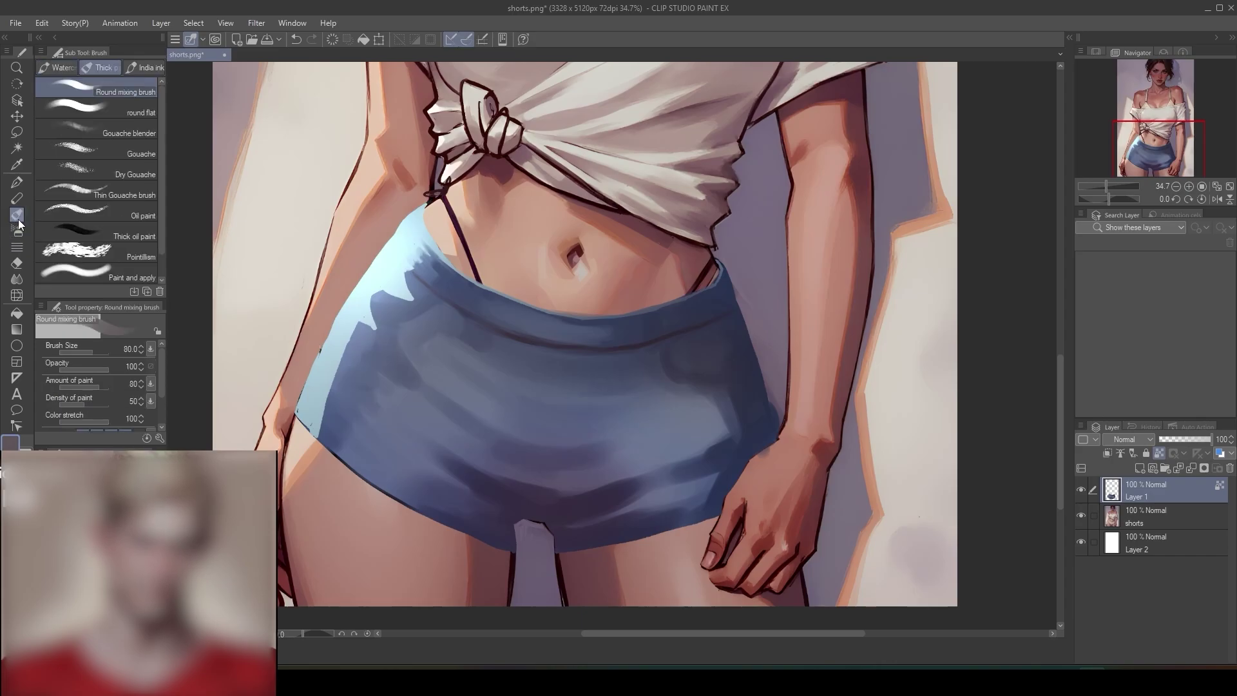
{"action": "left_click", "coordinate": [535, 502], "text": "alt"}
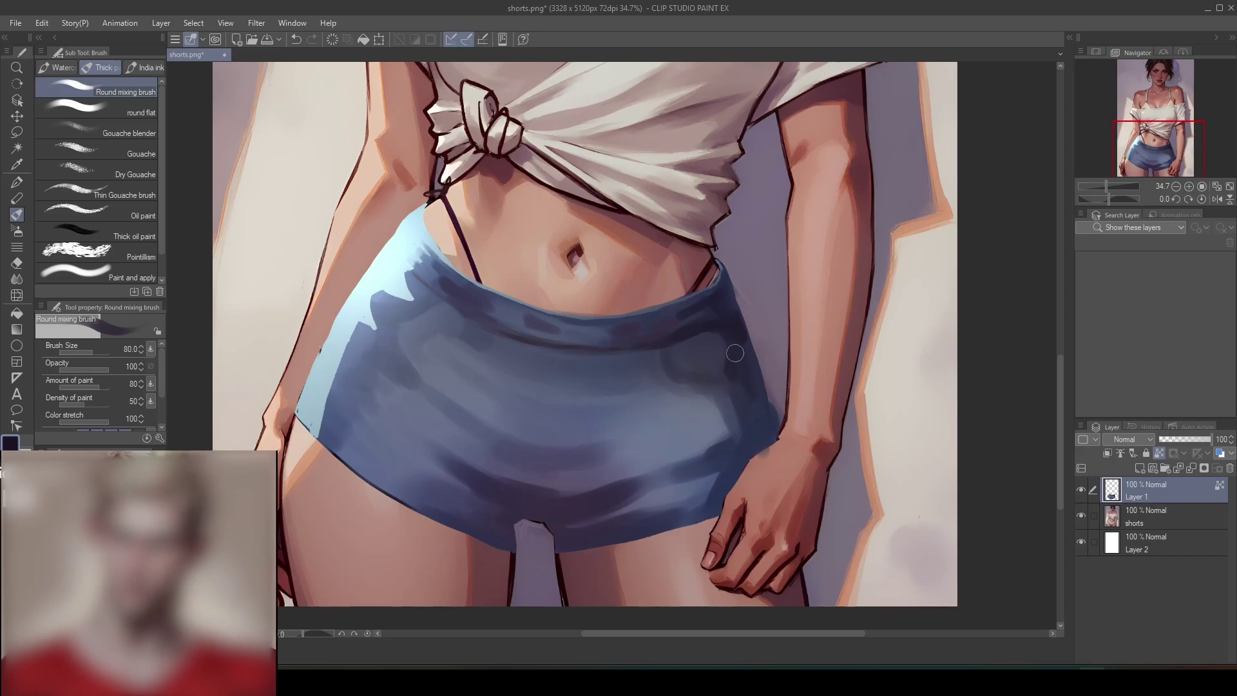
- Deepen the shading on the shaded hip just below the waistband with the Round mixing brush at size 80
{"action": "mouse_move", "coordinate": [724, 335]}
{"action": "left_mouse_down"}
{"action": "mouse_move", "coordinate": [714, 374]}
{"action": "mouse_move", "coordinate": [703, 368]}
{"action": "mouse_move", "coordinate": [723, 364]}
{"action": "mouse_move", "coordinate": [766, 439]}
{"action": "mouse_move", "coordinate": [735, 362]}
{"action": "mouse_move", "coordinate": [760, 446]}
{"action": "mouse_move", "coordinate": [752, 420]}
{"action": "mouse_move", "coordinate": [703, 463]}
{"action": "mouse_move", "coordinate": [731, 459]}
{"action": "mouse_move", "coordinate": [698, 469]}
{"action": "left_mouse_up"}
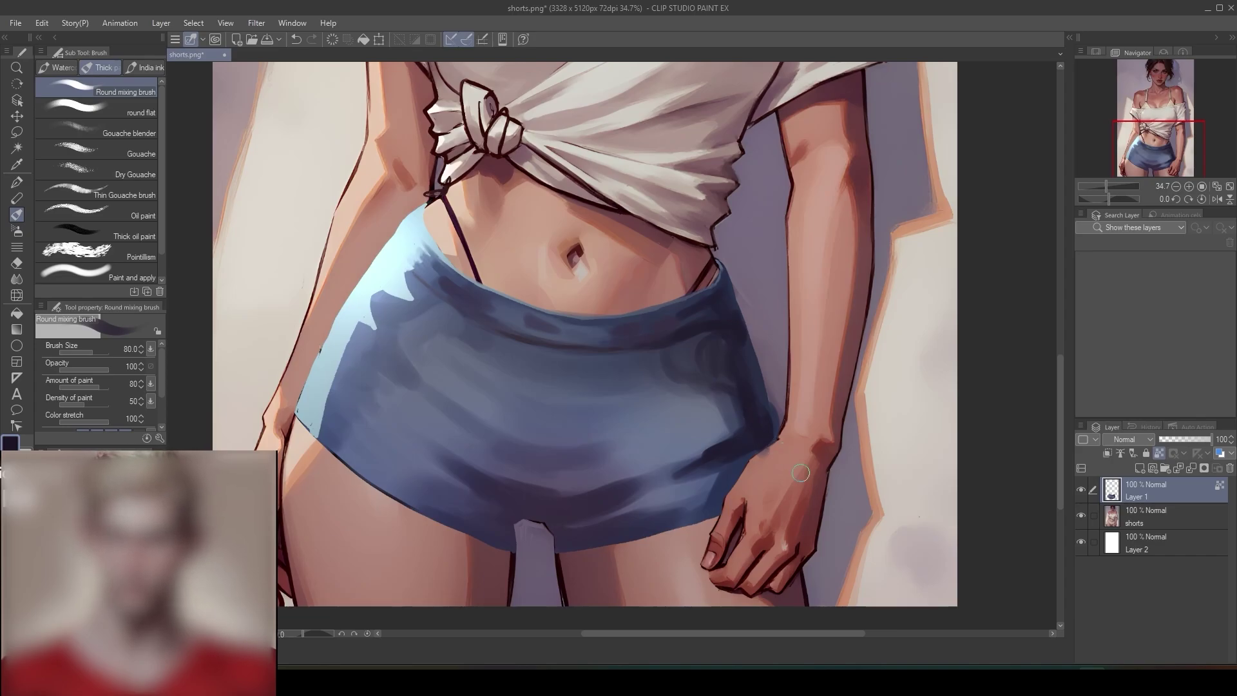
{"action": "key", "text": "j"}
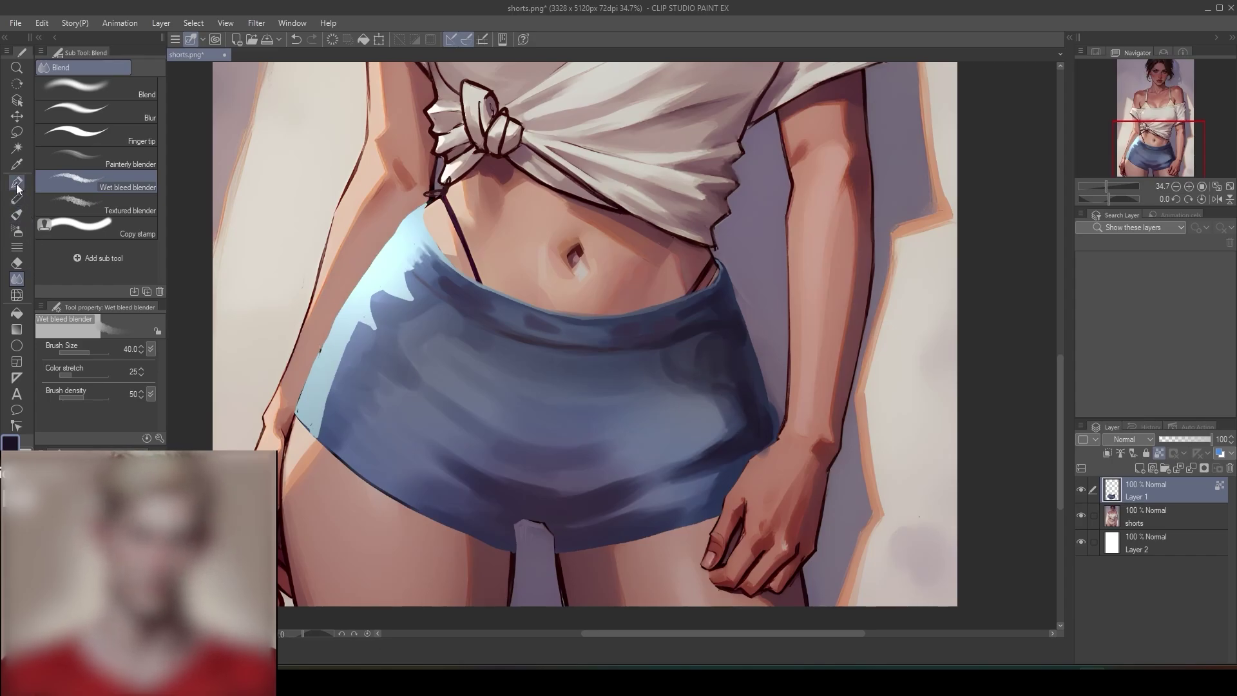
{"action": "left_click", "coordinate": [18, 214]}
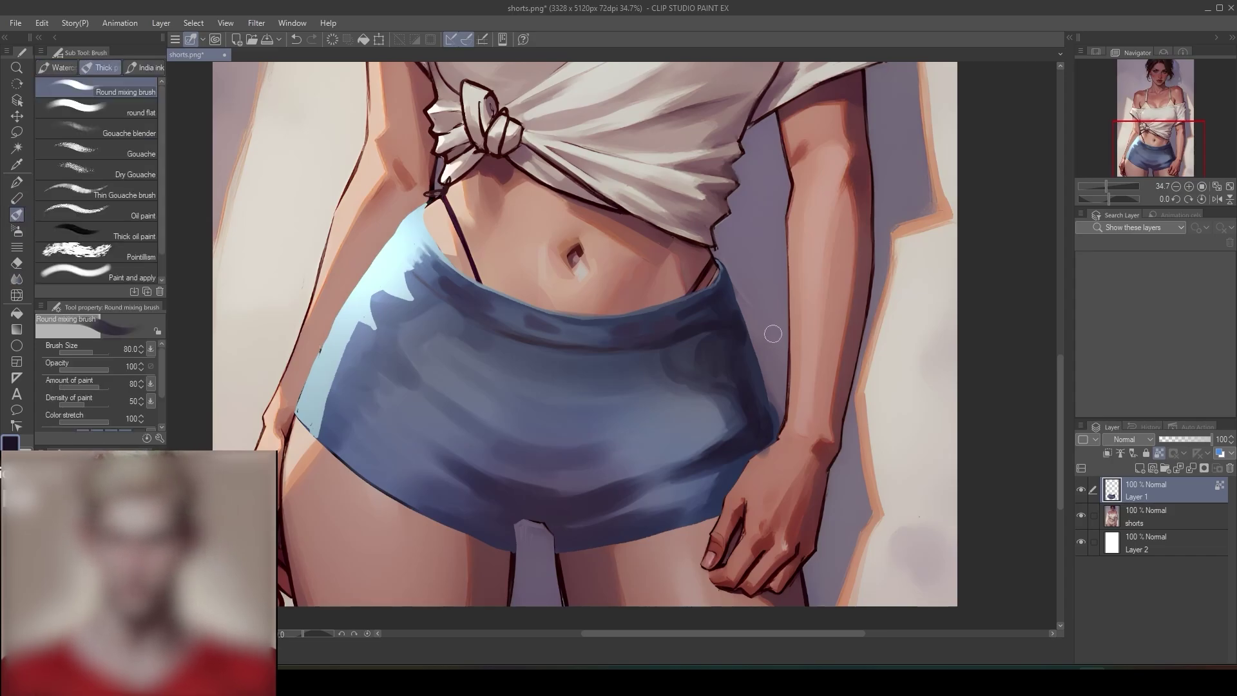
- Paint a dark round button in the middle of the waistband below the navel with the Round mixing brush at size 80
{"action": "scroll", "coordinate": [776, 345], "scroll_direction": "down", "scroll_amount": 5}
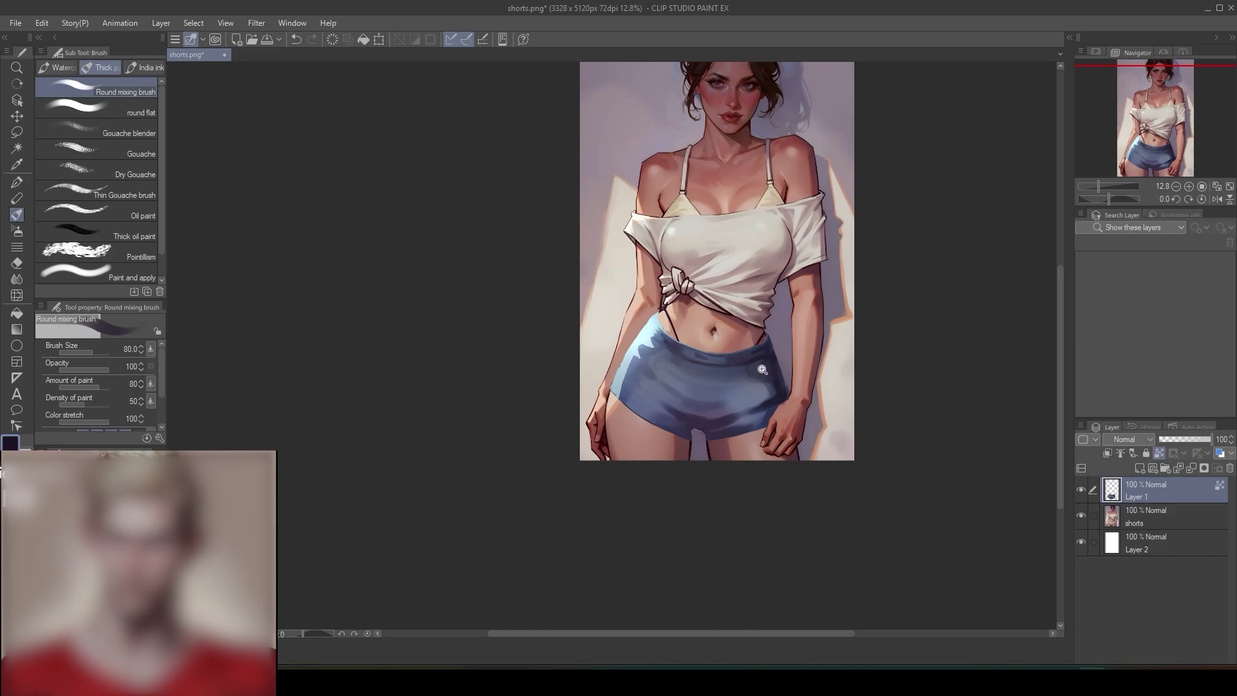
{"action": "scroll", "coordinate": [763, 369], "scroll_direction": "up", "scroll_amount": 5}
{"action": "left_click_drag", "start_coordinate": [782, 354], "coordinate": [751, 348]}
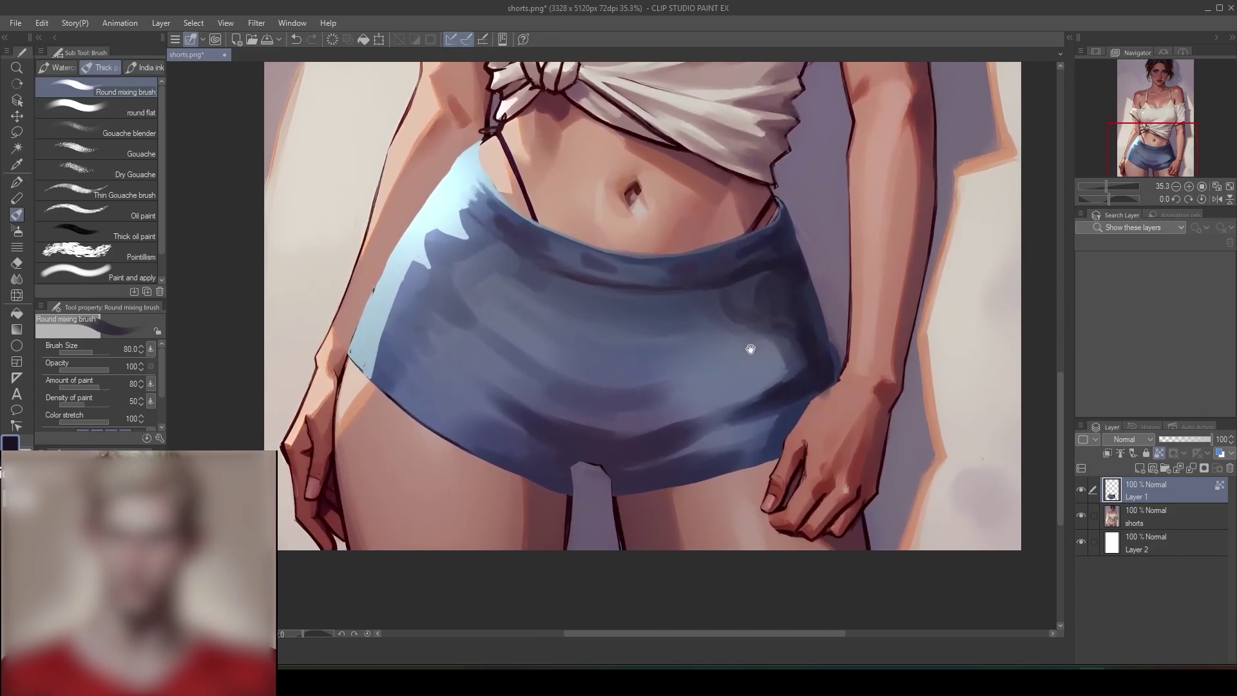
{"action": "scroll", "coordinate": [759, 351], "scroll_direction": "up", "scroll_amount": 1}
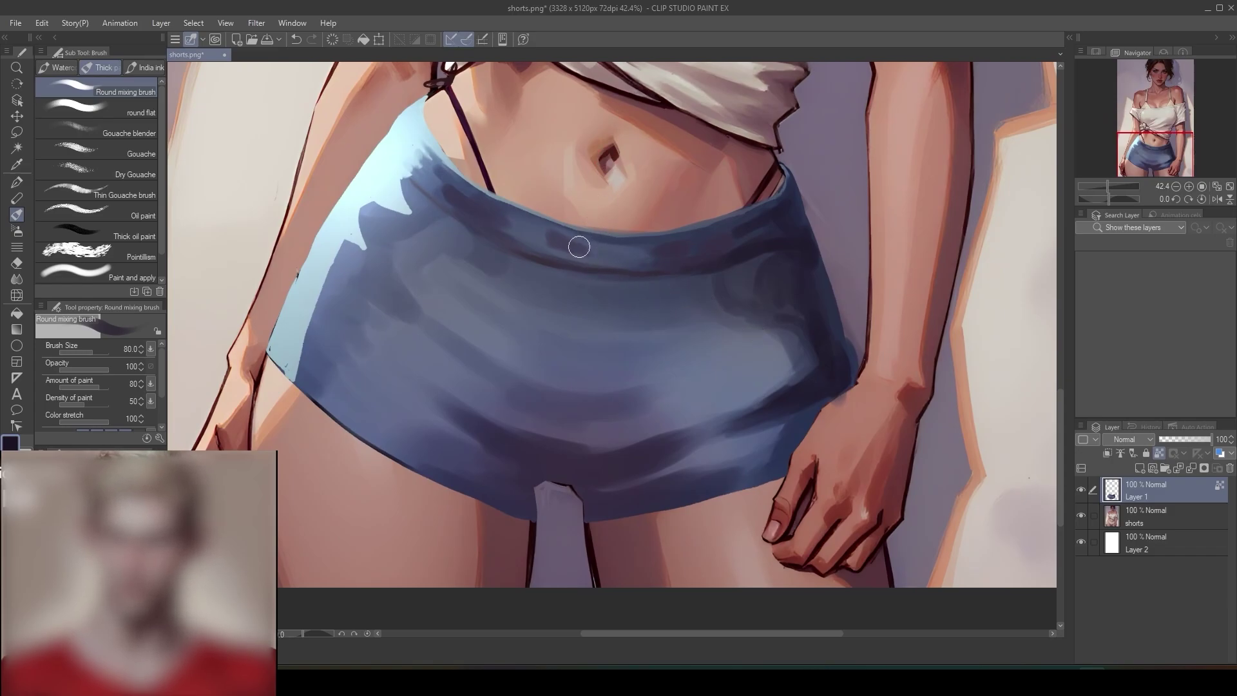
{"action": "left_click_drag", "start_coordinate": [579, 247], "coordinate": [581, 248]}
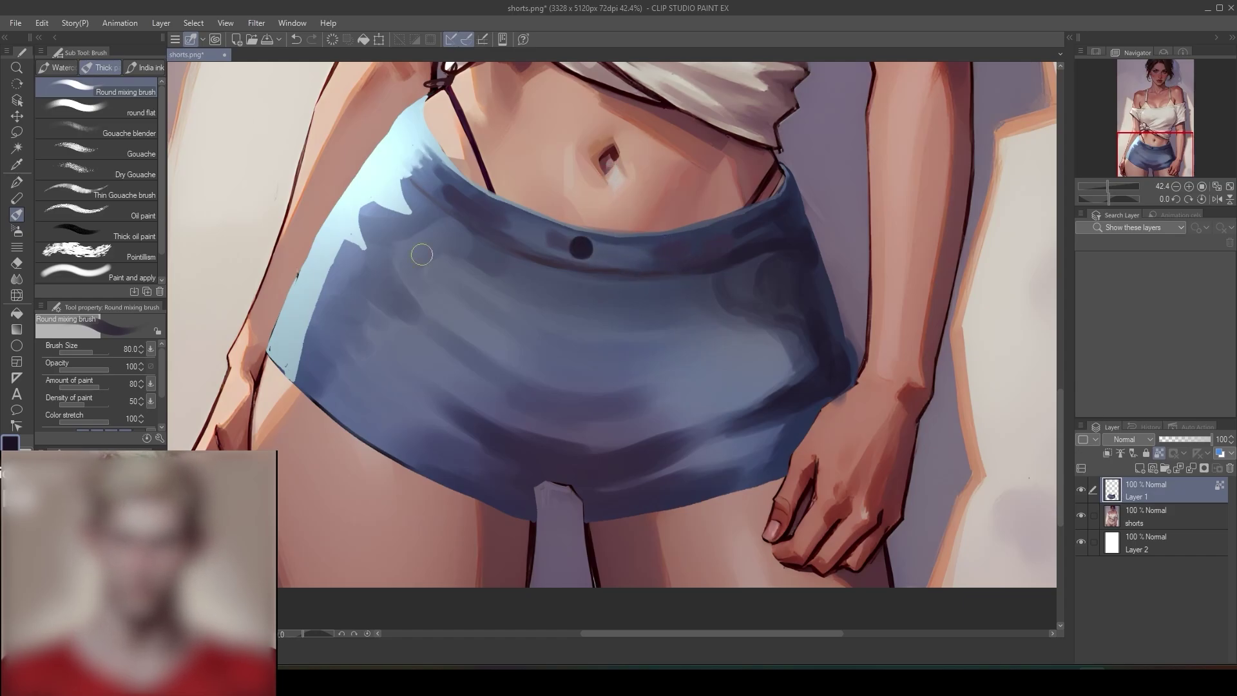
- Draw a light grey, slightly curved flap edge across the waistband beside the button with the Real G-Pen at size 60
{"action": "key", "text": "p"}
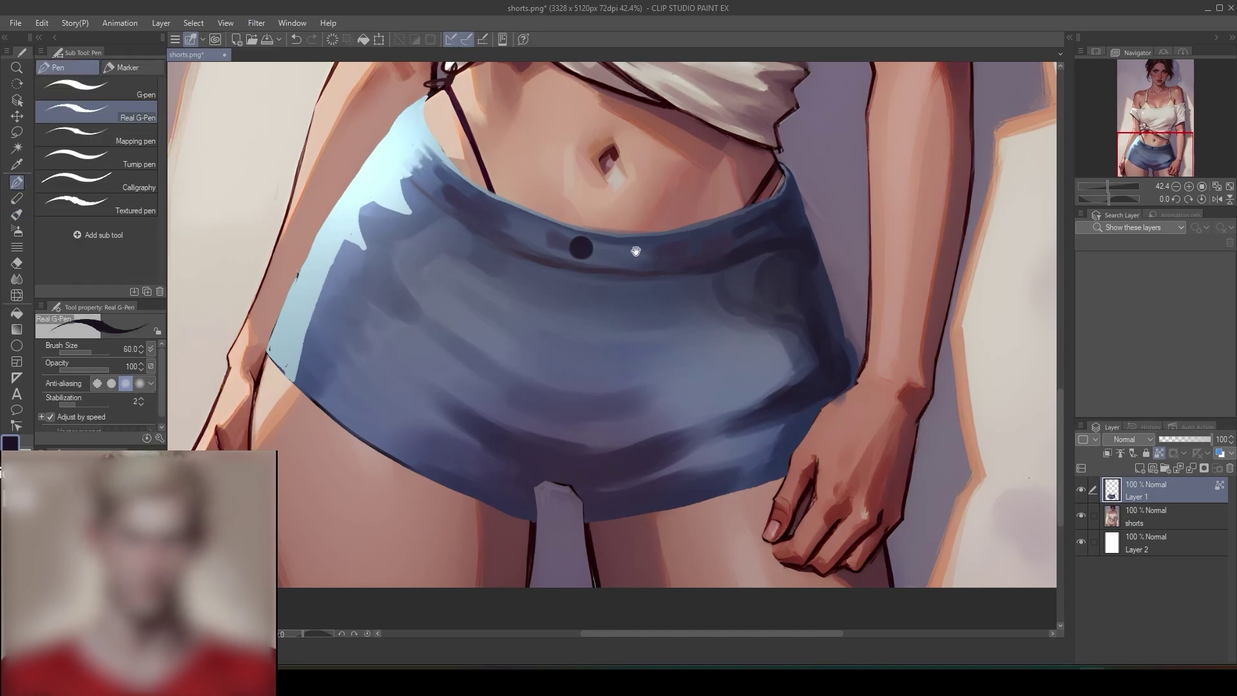
{"action": "scroll", "coordinate": [636, 252], "scroll_direction": "up", "scroll_amount": 4}
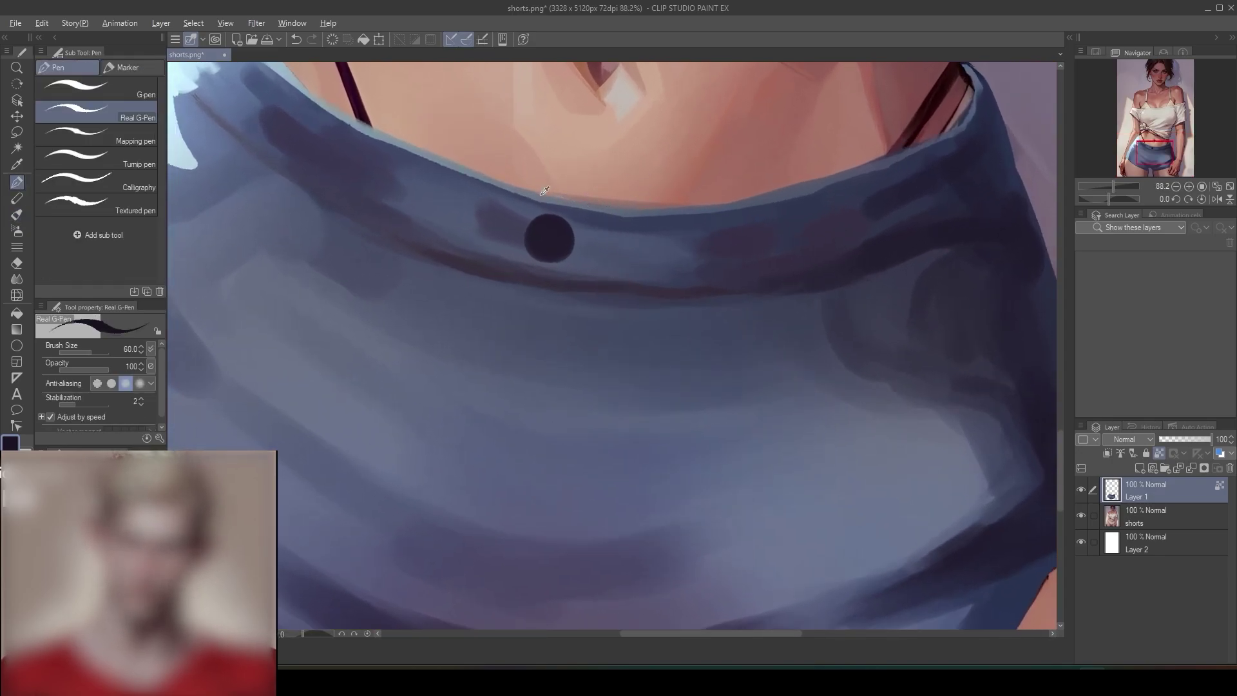
{"action": "key", "text": "c"}
{"action": "mouse_move", "coordinate": [566, 202]}
{"action": "left_mouse_down"}
{"action": "mouse_move", "coordinate": [501, 191]}
{"action": "mouse_move", "coordinate": [519, 189]}
{"action": "mouse_move", "coordinate": [498, 196]}
{"action": "mouse_move", "coordinate": [487, 232]}
{"action": "mouse_move", "coordinate": [493, 203]}
{"action": "mouse_move", "coordinate": [487, 245]}
{"action": "left_mouse_up"}
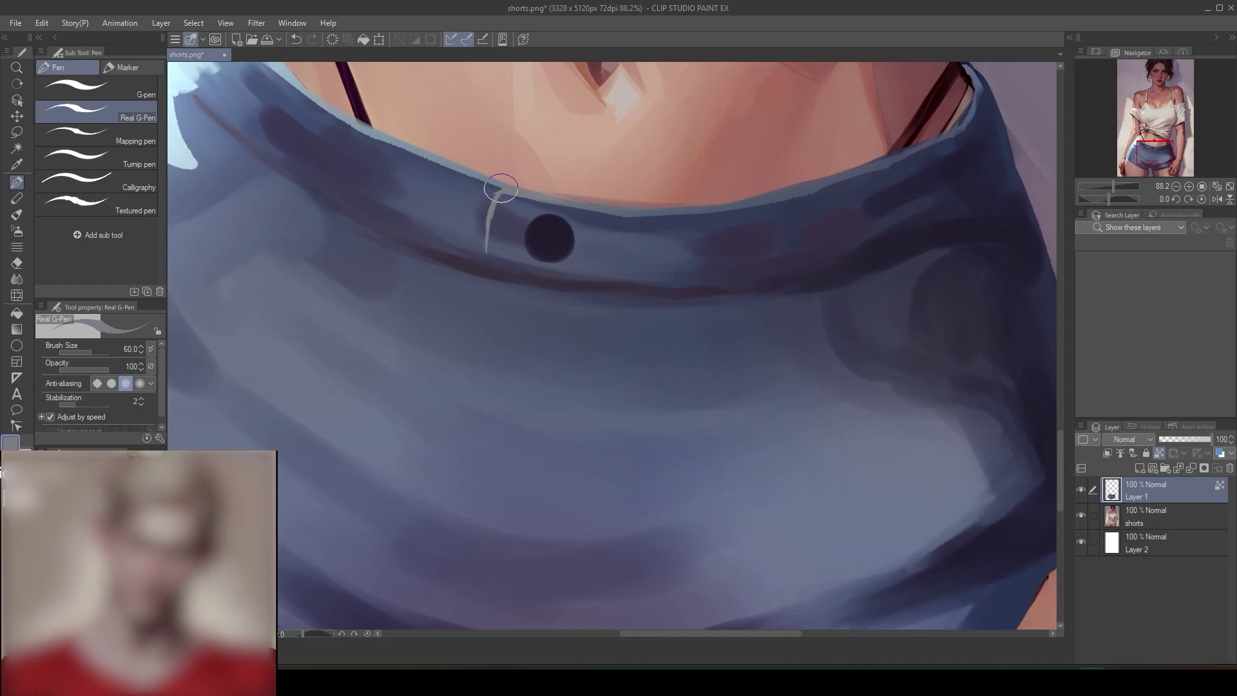
{"action": "left_click_drag", "start_coordinate": [492, 193], "coordinate": [484, 287]}
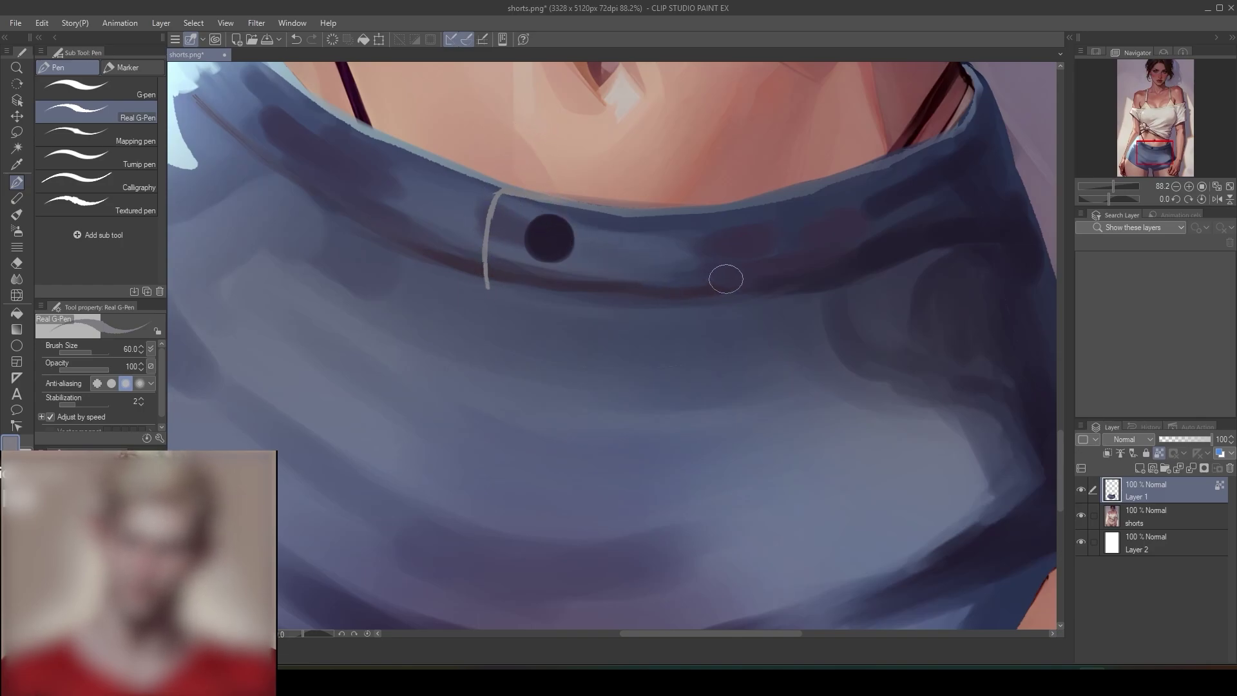
{"action": "left_click_drag", "start_coordinate": [728, 286], "coordinate": [504, 285]}
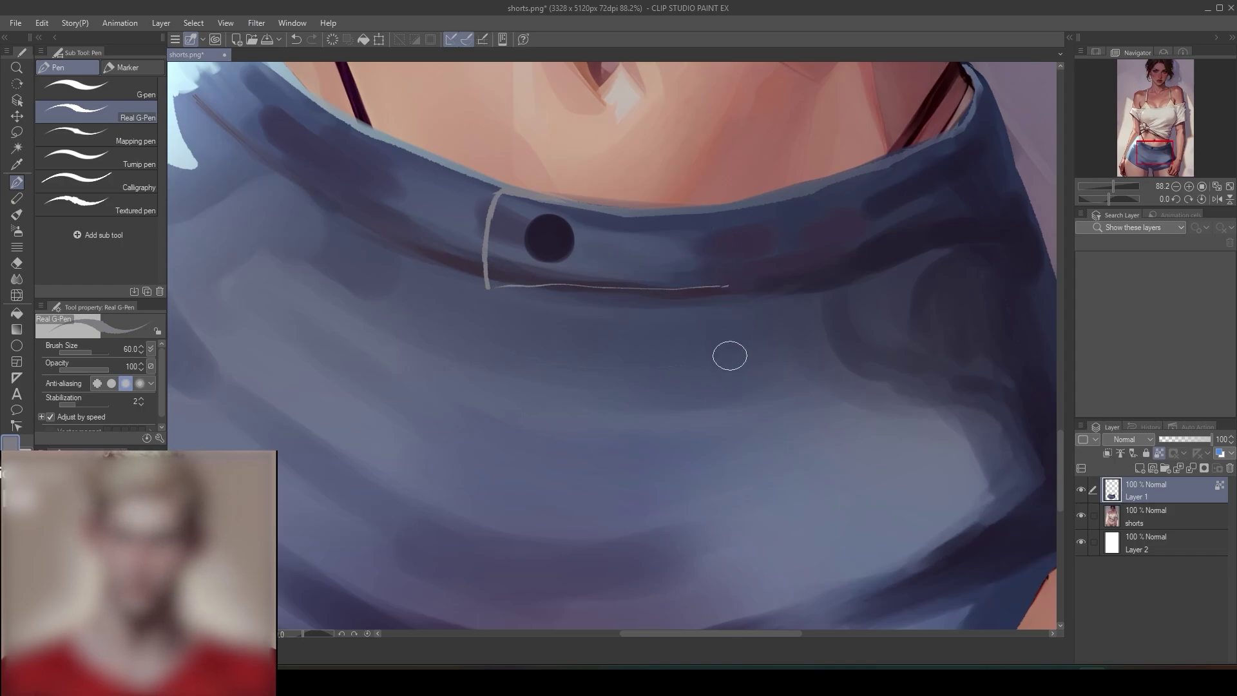
{"action": "key", "text": "ctrl+z"}
- Paint over the waistband seam under the button with the Round mixing brush at size 80, using blue sampled from the waistband
{"action": "scroll", "coordinate": [732, 338], "scroll_direction": "down", "scroll_amount": 5}
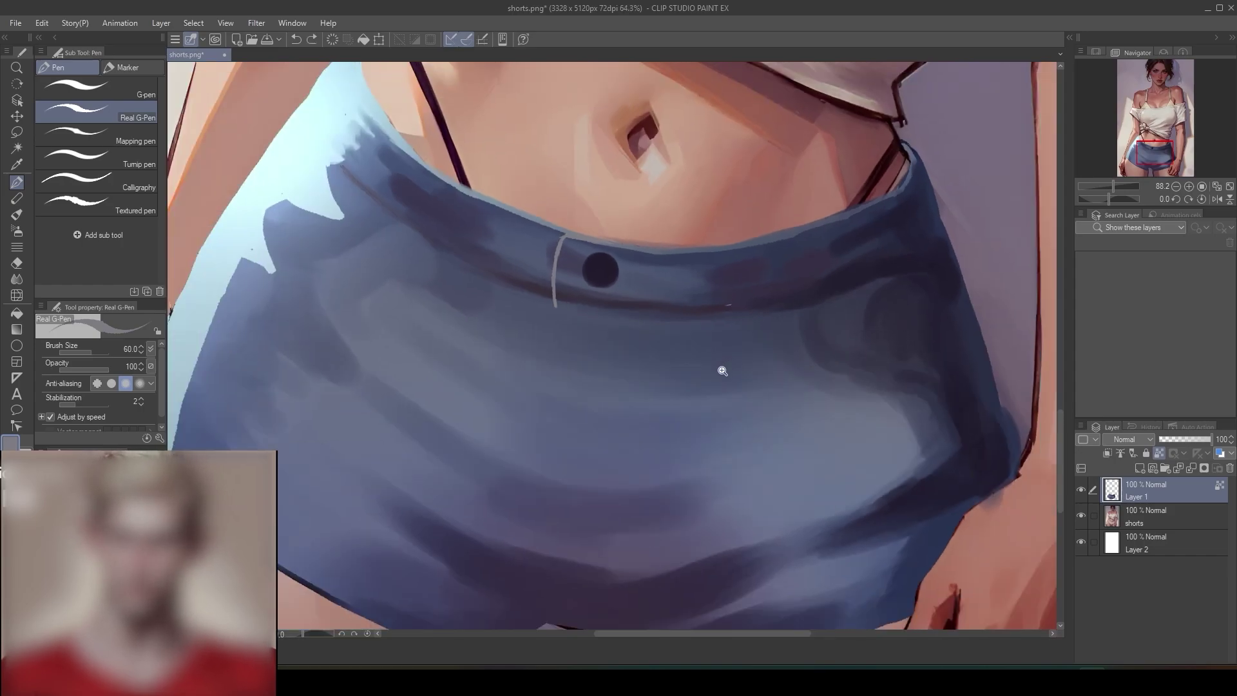
{"action": "scroll", "coordinate": [739, 350], "scroll_direction": "up", "scroll_amount": 5}
{"action": "scroll", "coordinate": [738, 350], "scroll_direction": "down", "scroll_amount": 1}
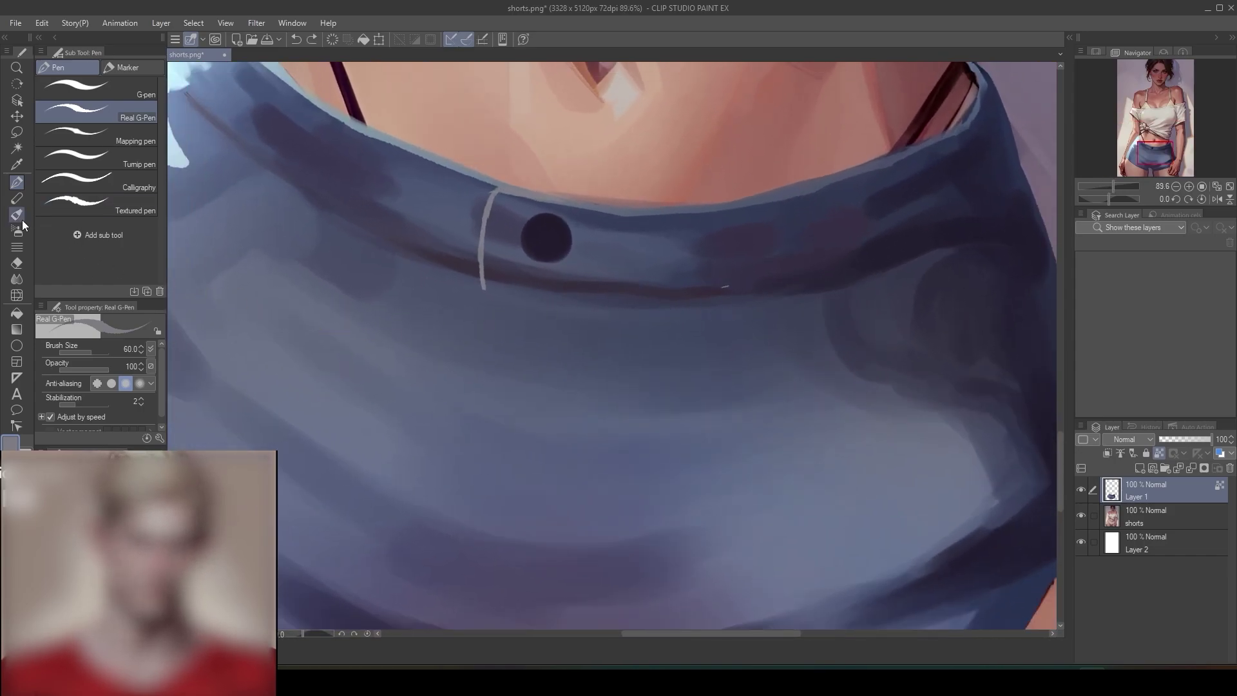
{"action": "key", "text": "b"}
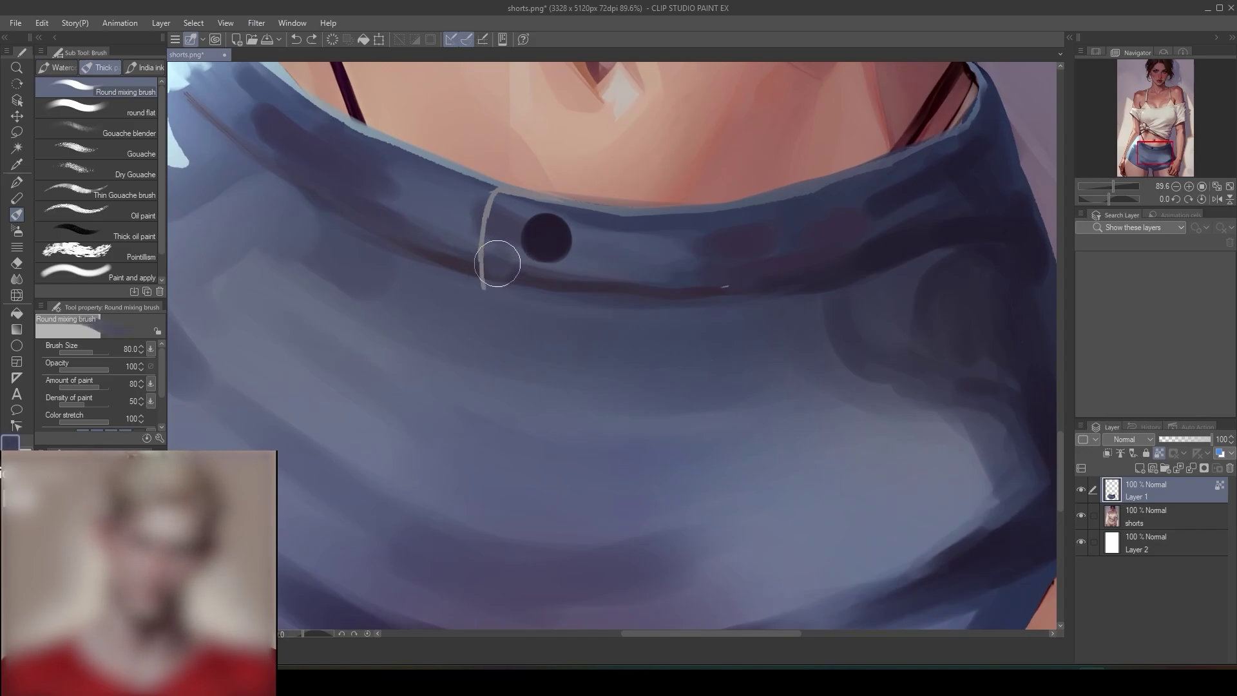
{"action": "left_click_drag", "start_coordinate": [497, 254], "coordinate": [520, 270]}
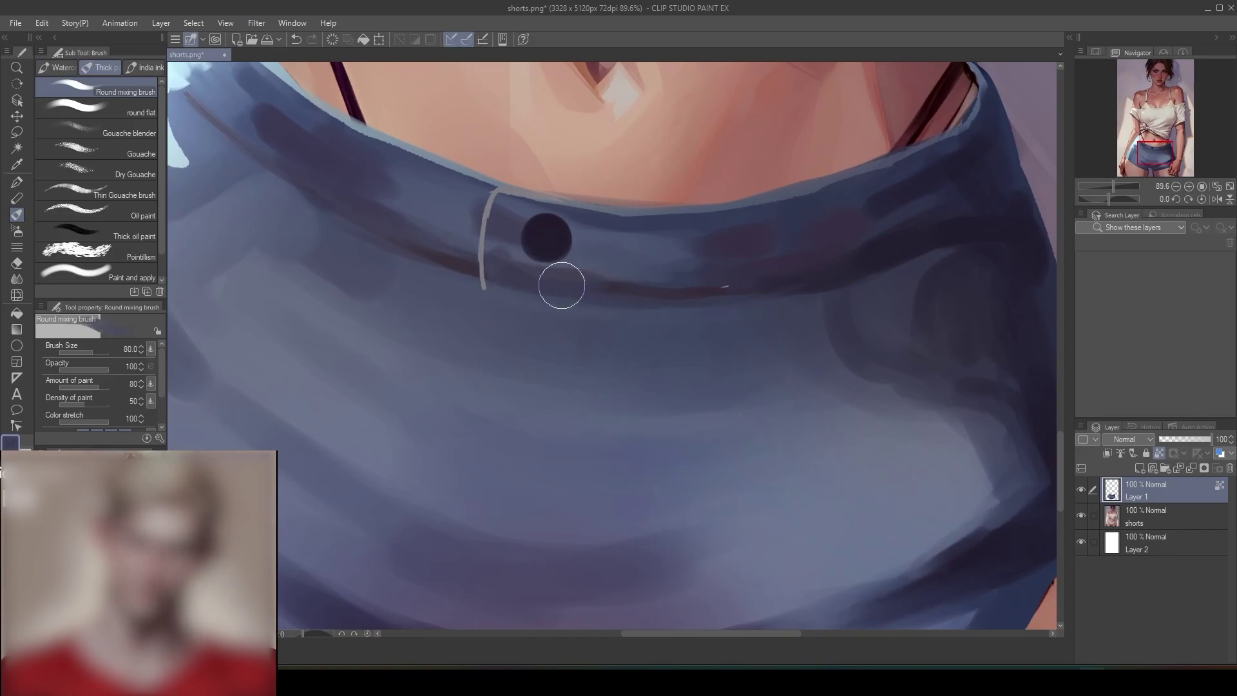
{"action": "left_click", "coordinate": [594, 265], "text": "alt"}
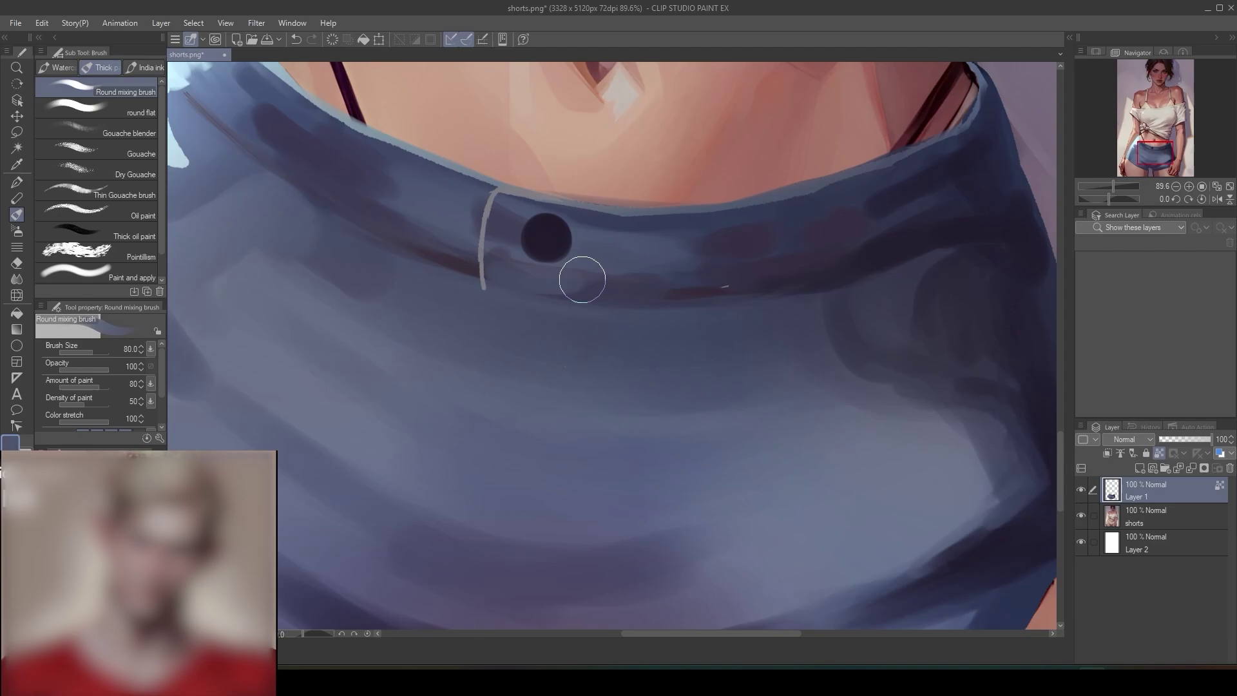
{"action": "left_click_drag", "start_coordinate": [580, 277], "coordinate": [638, 292]}
- Repaint the dark seam slightly lower from the flap edge towards the shaded hip at size 50, and thin its underside with blue
{"action": "left_click", "coordinate": [470, 259], "text": "alt"}
{"action": "key", "text": "bracketleft"}
{"action": "key", "text": "bracketleft"}
{"action": "key", "text": "bracketleft"}
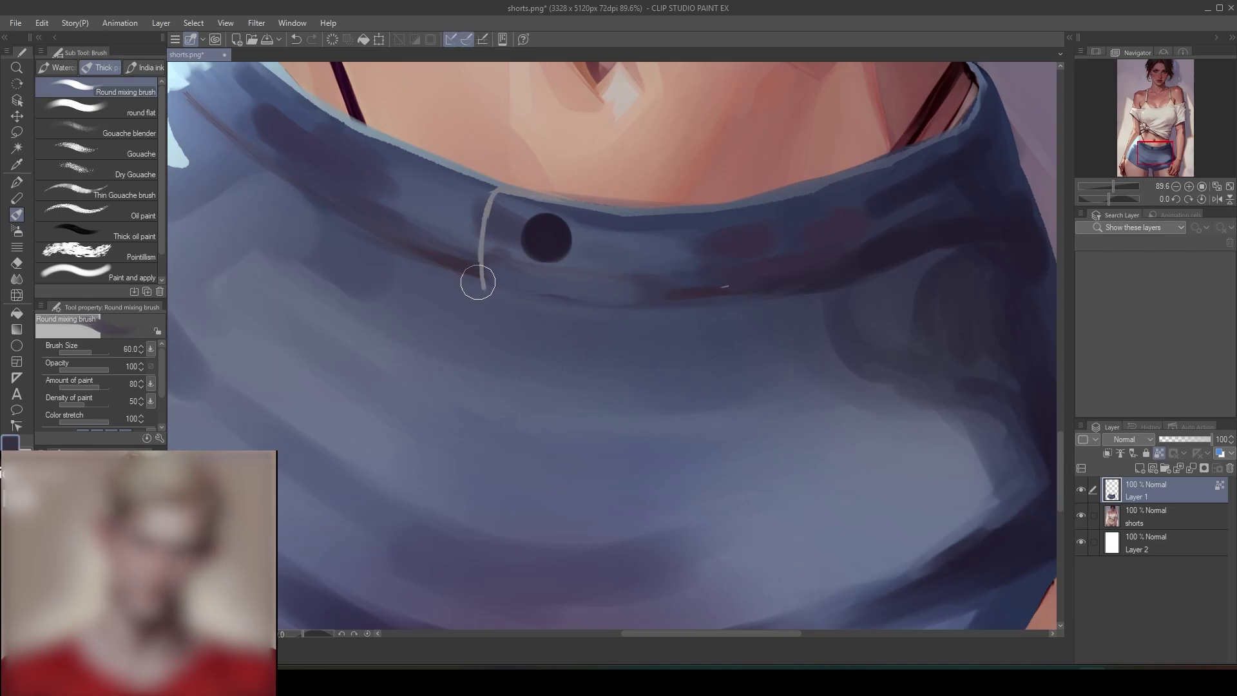
{"action": "left_click_drag", "start_coordinate": [502, 301], "coordinate": [712, 314]}
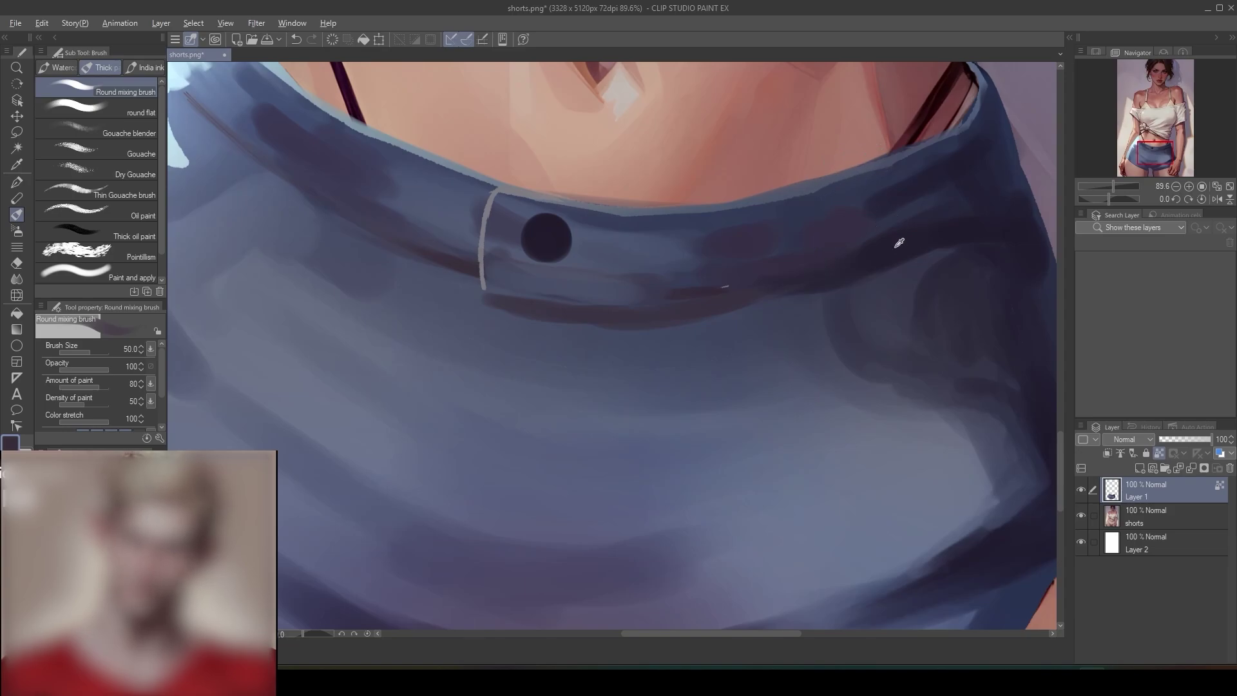
{"action": "mouse_move", "coordinate": [807, 267]}
{"action": "left_mouse_down"}
{"action": "mouse_move", "coordinate": [737, 293]}
{"action": "mouse_move", "coordinate": [613, 306]}
{"action": "mouse_move", "coordinate": [500, 295]}
{"action": "left_mouse_up"}
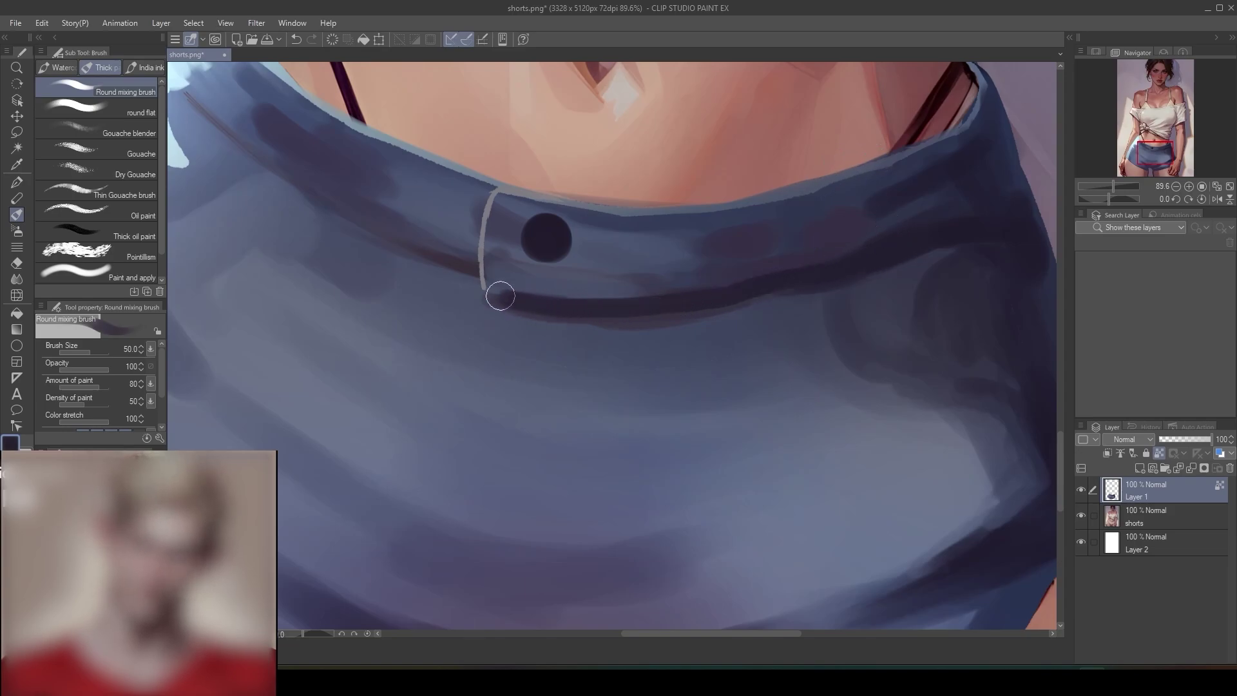
{"action": "mouse_move", "coordinate": [580, 319]}
{"action": "left_mouse_down"}
{"action": "mouse_move", "coordinate": [665, 328]}
{"action": "mouse_move", "coordinate": [541, 328]}
{"action": "mouse_move", "coordinate": [675, 323]}
{"action": "mouse_move", "coordinate": [656, 327]}
{"action": "mouse_move", "coordinate": [763, 298]}
{"action": "mouse_move", "coordinate": [836, 329]}
{"action": "left_mouse_up"}
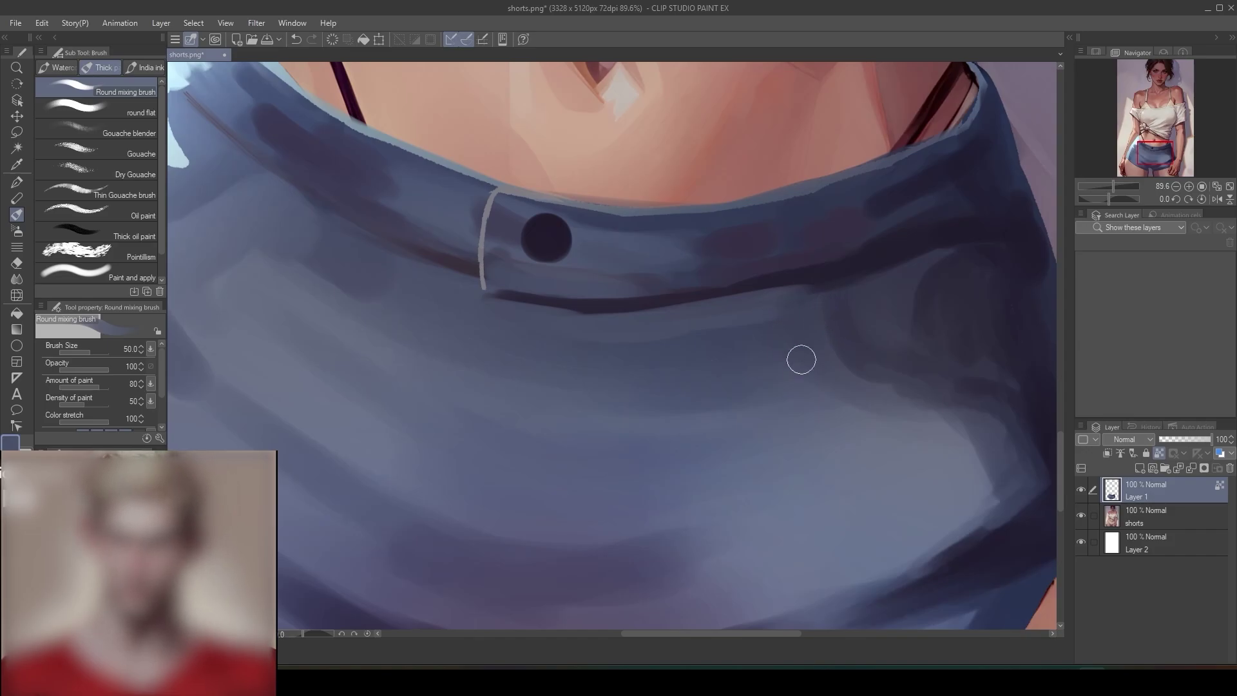
- Cover the button with waistband blue and paint dark shading beside the flap edge with the Round mixing brush at size 50
{"action": "scroll", "coordinate": [815, 374], "scroll_direction": "down", "scroll_amount": 1}
{"action": "scroll", "coordinate": [814, 374], "scroll_direction": "down", "scroll_amount": 5}
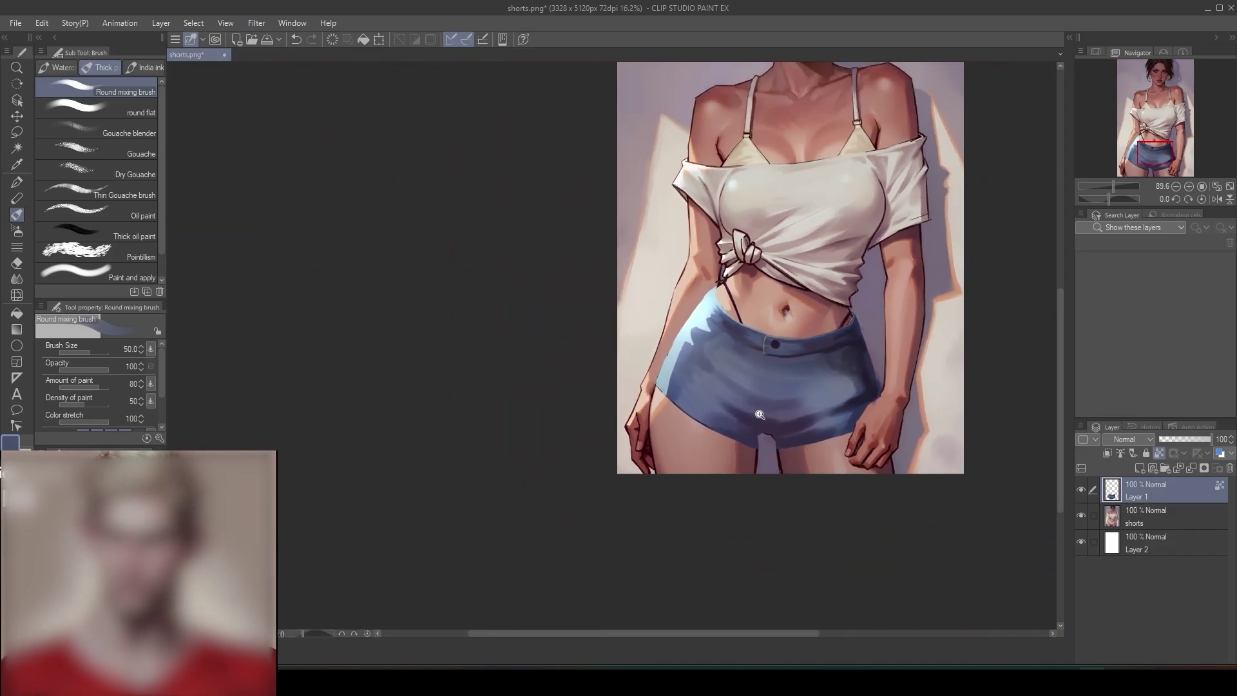
{"action": "scroll", "coordinate": [804, 354], "scroll_direction": "up", "scroll_amount": 3}
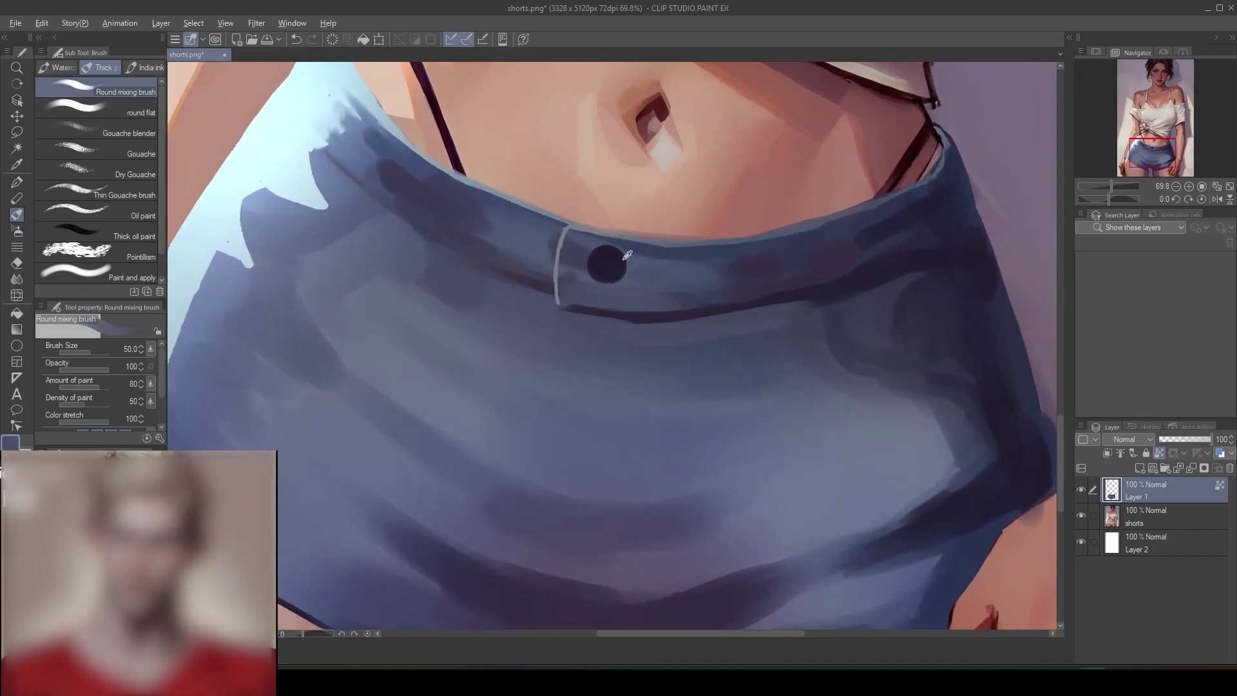
{"action": "mouse_move", "coordinate": [607, 264]}
{"action": "left_mouse_down"}
{"action": "mouse_move", "coordinate": [575, 270]}
{"action": "mouse_move", "coordinate": [583, 290]}
{"action": "mouse_move", "coordinate": [644, 268]}
{"action": "mouse_move", "coordinate": [567, 226]}
{"action": "left_mouse_up"}
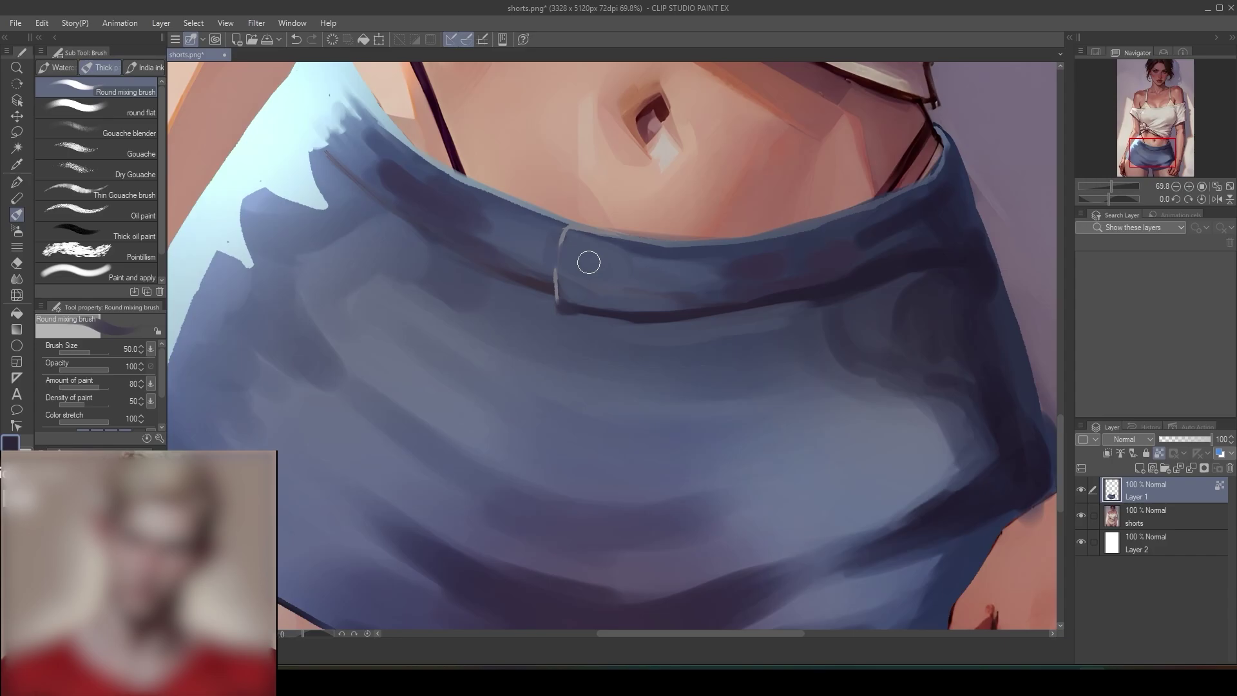
{"action": "mouse_move", "coordinate": [560, 260]}
{"action": "left_mouse_down"}
{"action": "mouse_move", "coordinate": [558, 236]}
{"action": "mouse_move", "coordinate": [544, 238]}
{"action": "mouse_move", "coordinate": [552, 267]}
{"action": "left_mouse_up"}
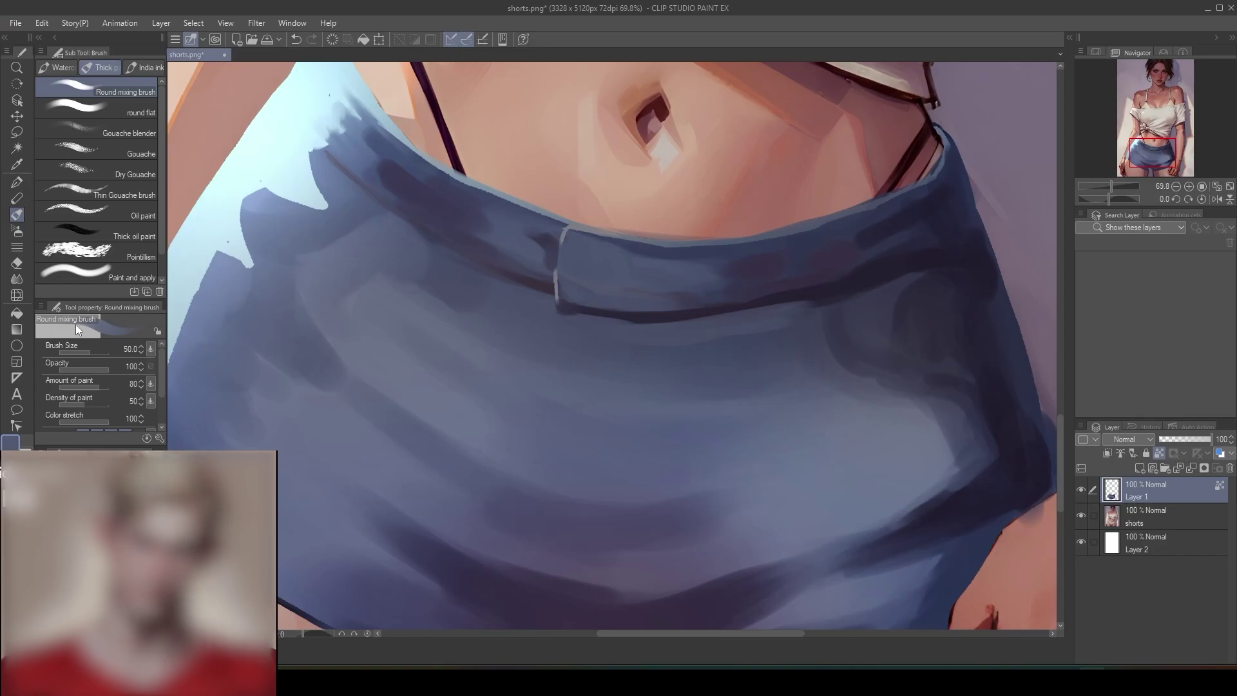
- Redraw the light grey flap edge down the full height of the waistband with the Real G-Pen at size 60
{"action": "left_click", "coordinate": [21, 279]}
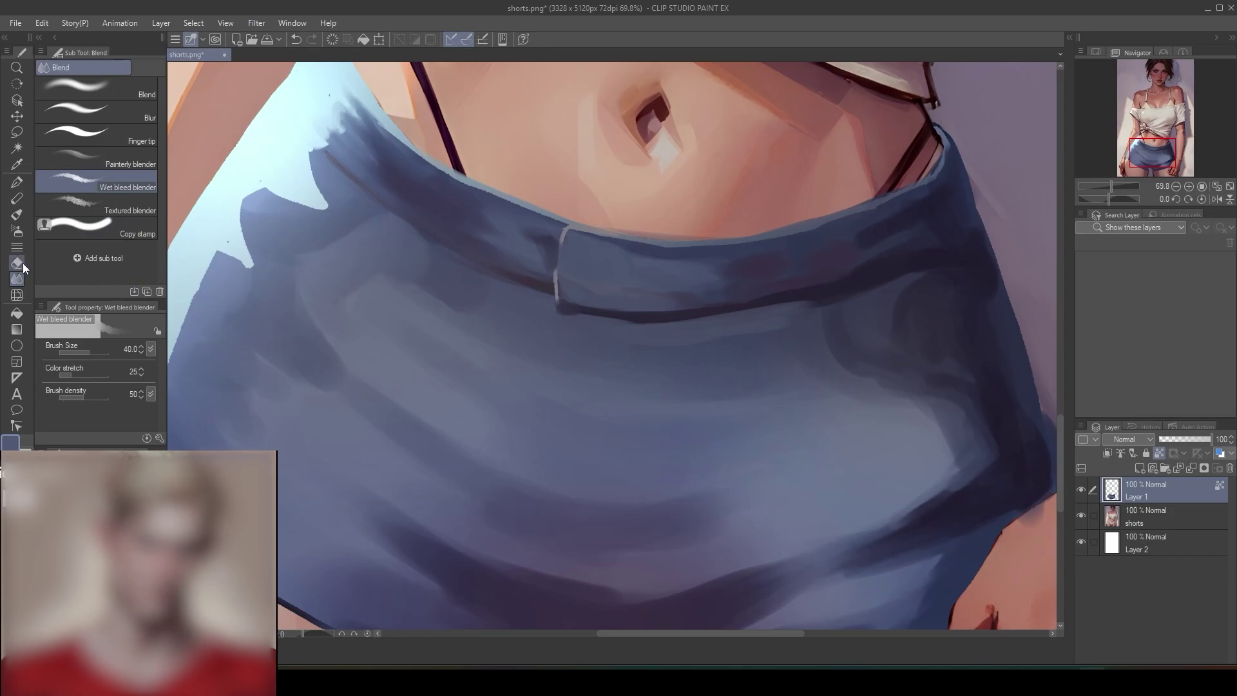
{"action": "left_click", "coordinate": [17, 216]}
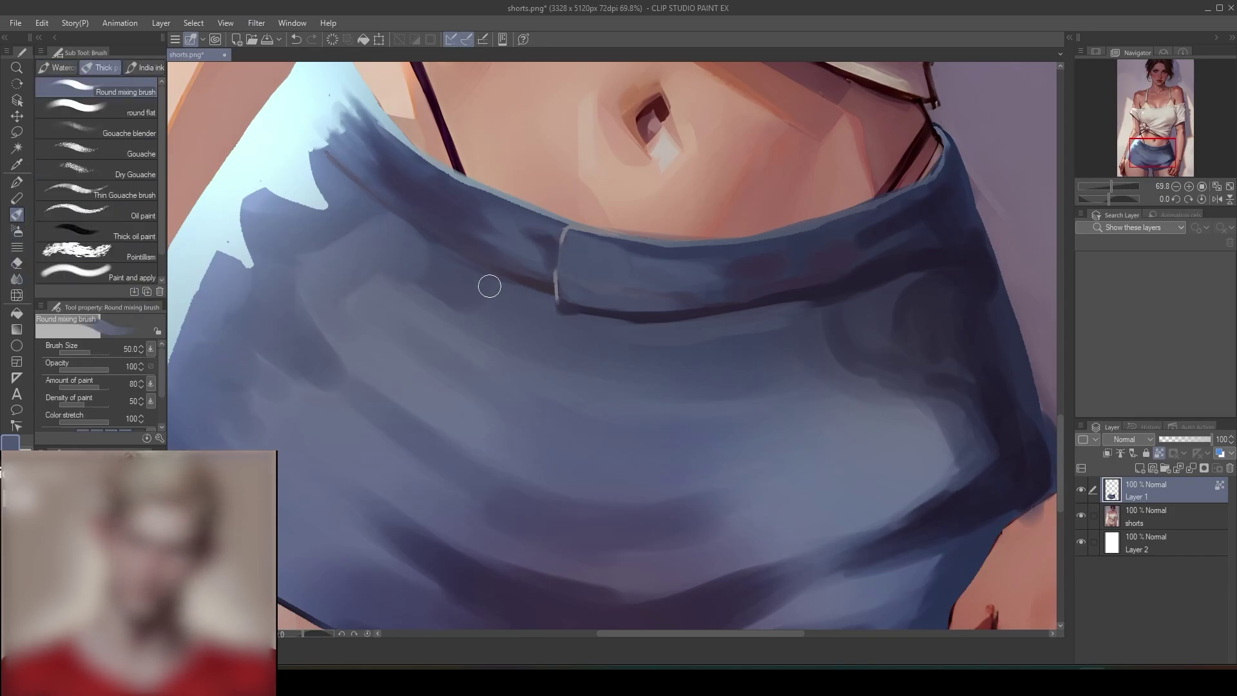
{"action": "left_click", "coordinate": [17, 183]}
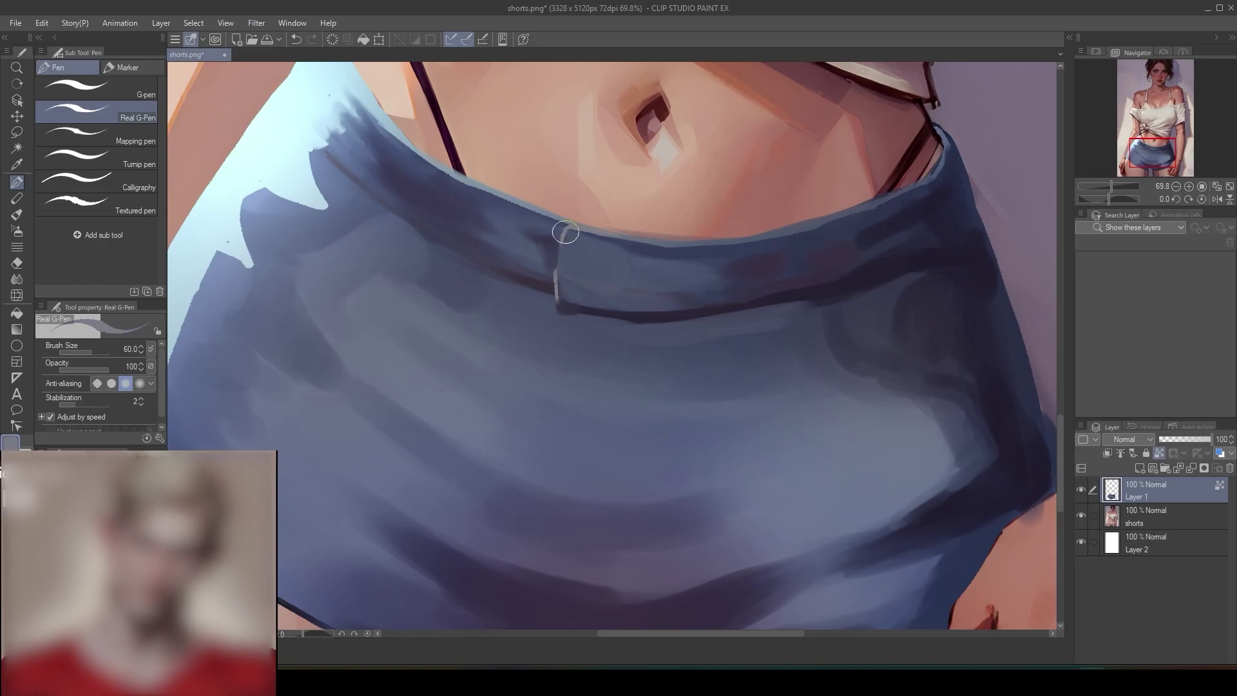
{"action": "left_click_drag", "start_coordinate": [558, 258], "coordinate": [560, 309]}
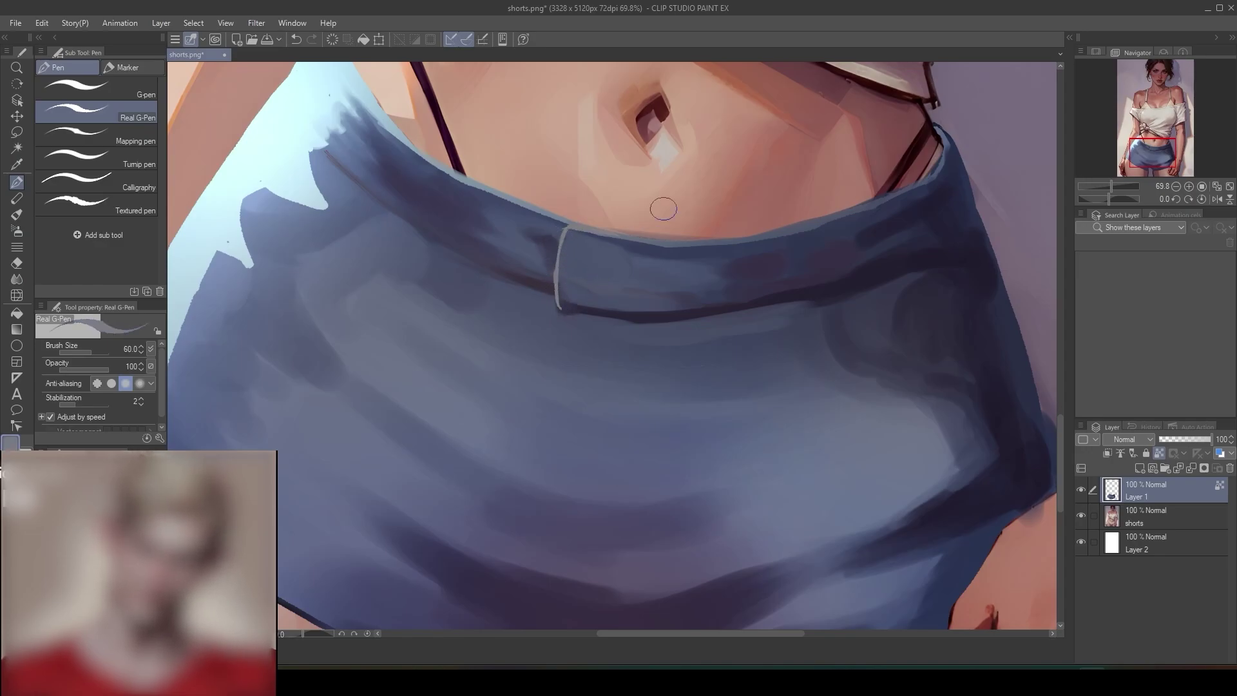
- Paint a dark button and buttonhole on the flap with the Round mixing brush at size 50, and narrow the hole with the Real G-Pen at 25
{"action": "left_click", "coordinate": [18, 215]}
{"action": "left_click", "coordinate": [850, 278], "text": "alt"}
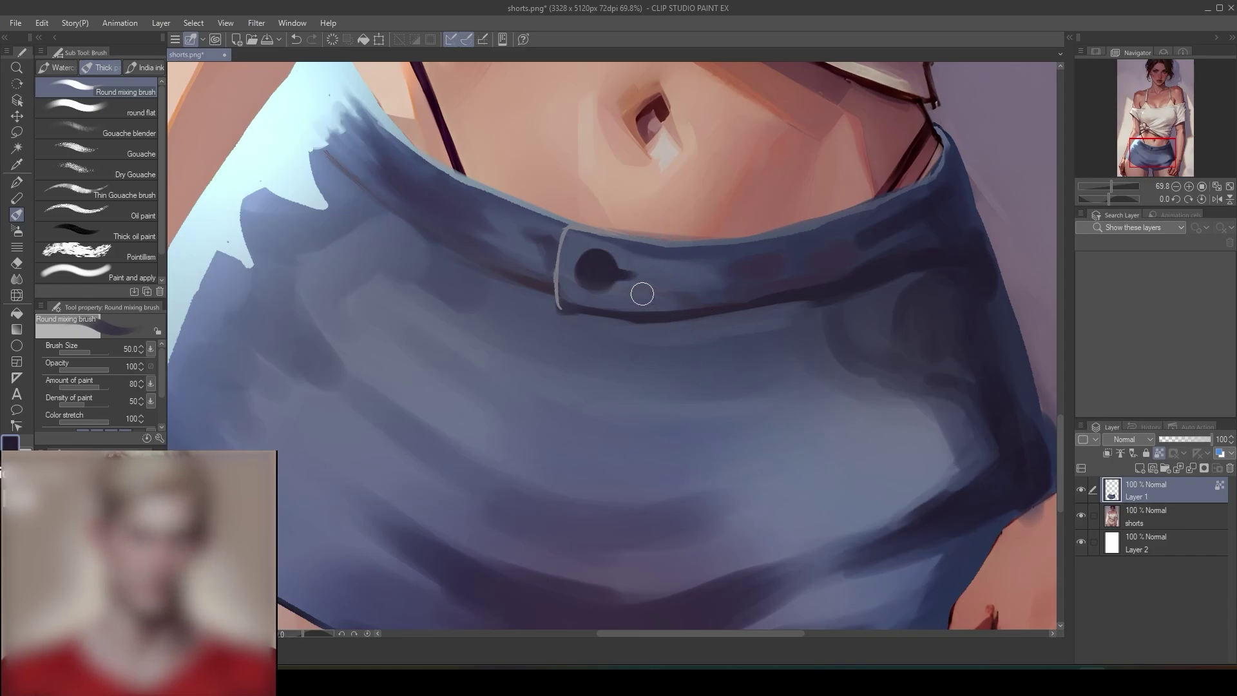
{"action": "scroll", "coordinate": [617, 268], "scroll_direction": "up", "scroll_amount": 4}
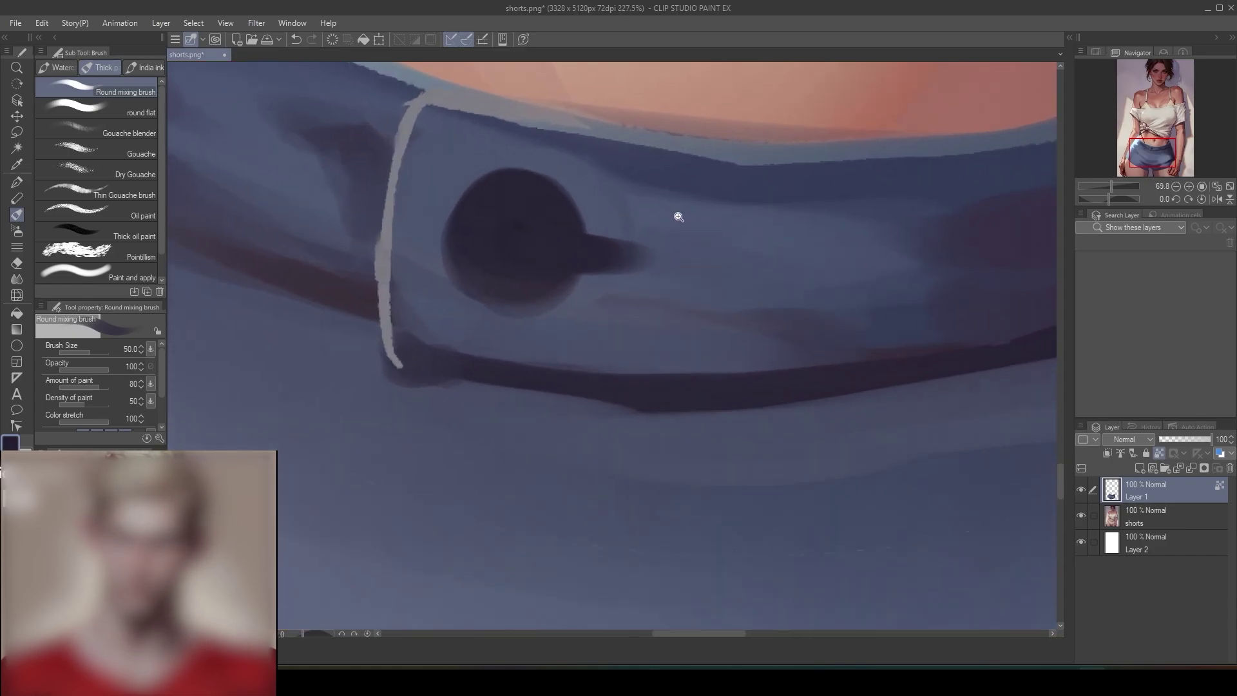
{"action": "left_click", "coordinate": [18, 183]}
{"action": "key", "text": "bracketleft"}
{"action": "key", "text": "bracketleft"}
{"action": "key", "text": "bracketleft"}
{"action": "key", "text": "bracketleft"}
{"action": "key", "text": "bracketleft"}
{"action": "key", "text": "bracketleft"}
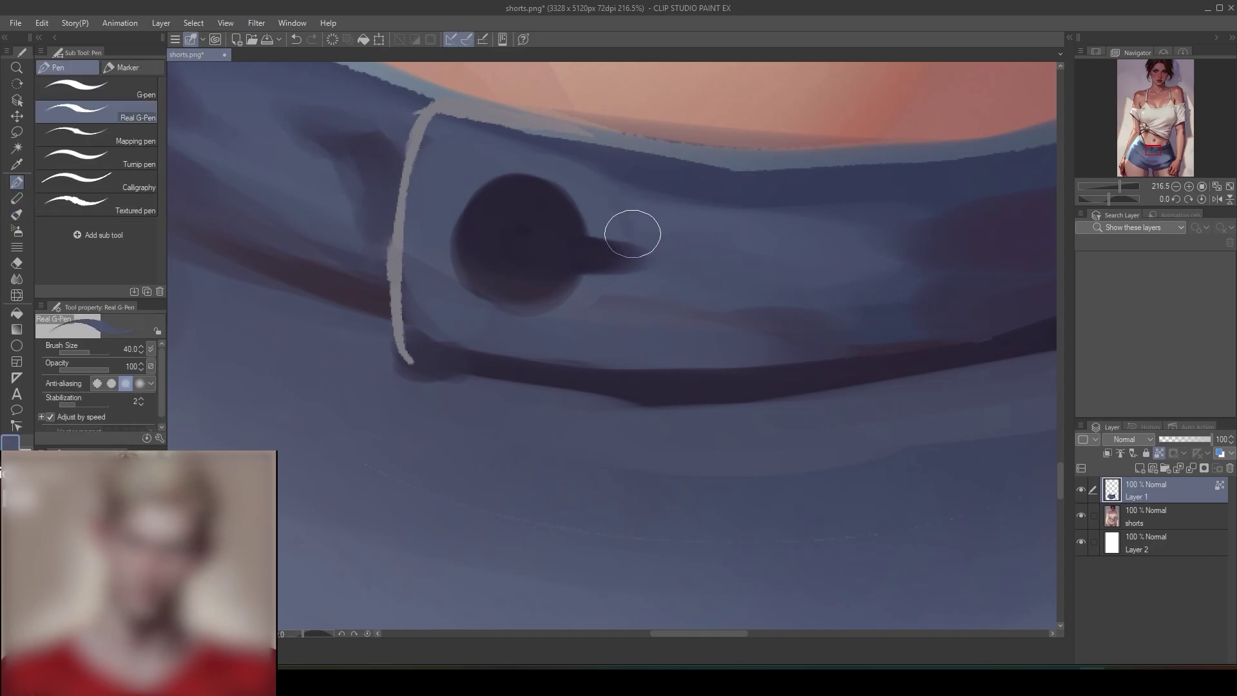
{"action": "mouse_move", "coordinate": [624, 242]}
{"action": "left_mouse_down"}
{"action": "mouse_move", "coordinate": [597, 237]}
{"action": "mouse_move", "coordinate": [648, 249]}
{"action": "mouse_move", "coordinate": [624, 273]}
{"action": "mouse_move", "coordinate": [593, 272]}
{"action": "left_mouse_up"}
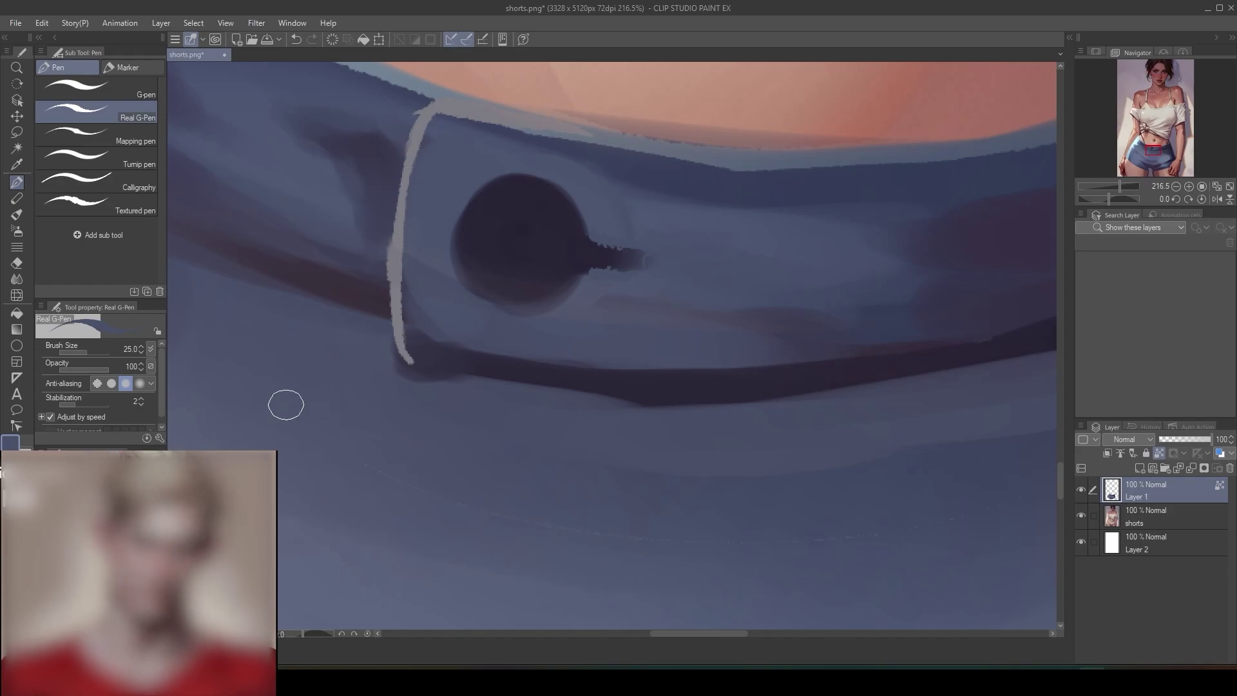
- Stitch the upper and lower edges of the buttonhole in orange with the Dashed line decoration brush at size 2.5
{"action": "left_click", "coordinate": [18, 248]}
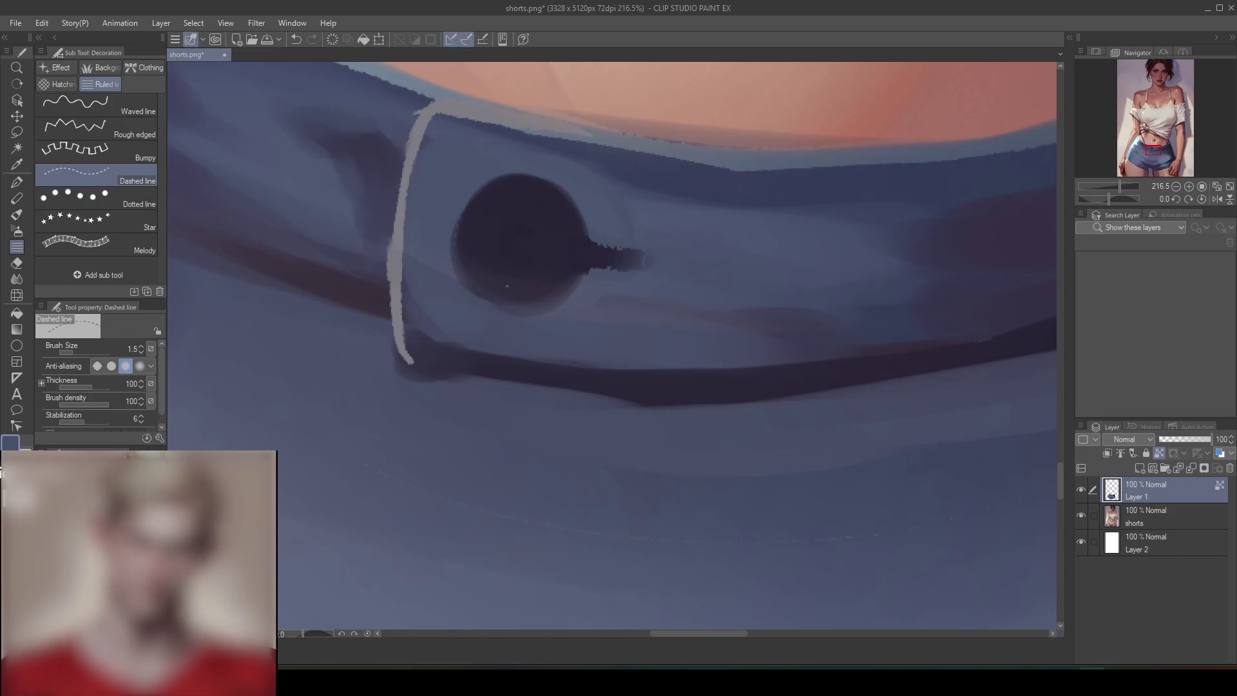
{"action": "key", "text": "bracketright"}
{"action": "key", "text": "ctrl+z"}
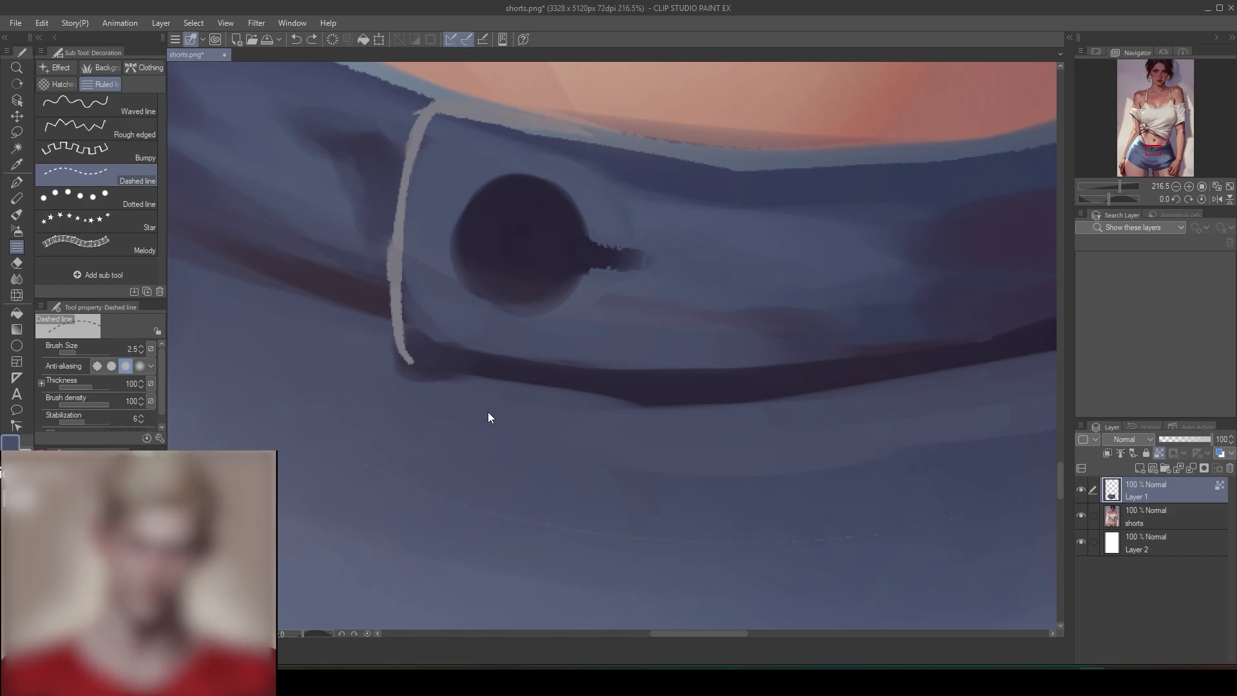
{"action": "left_click", "coordinate": [139, 486]}
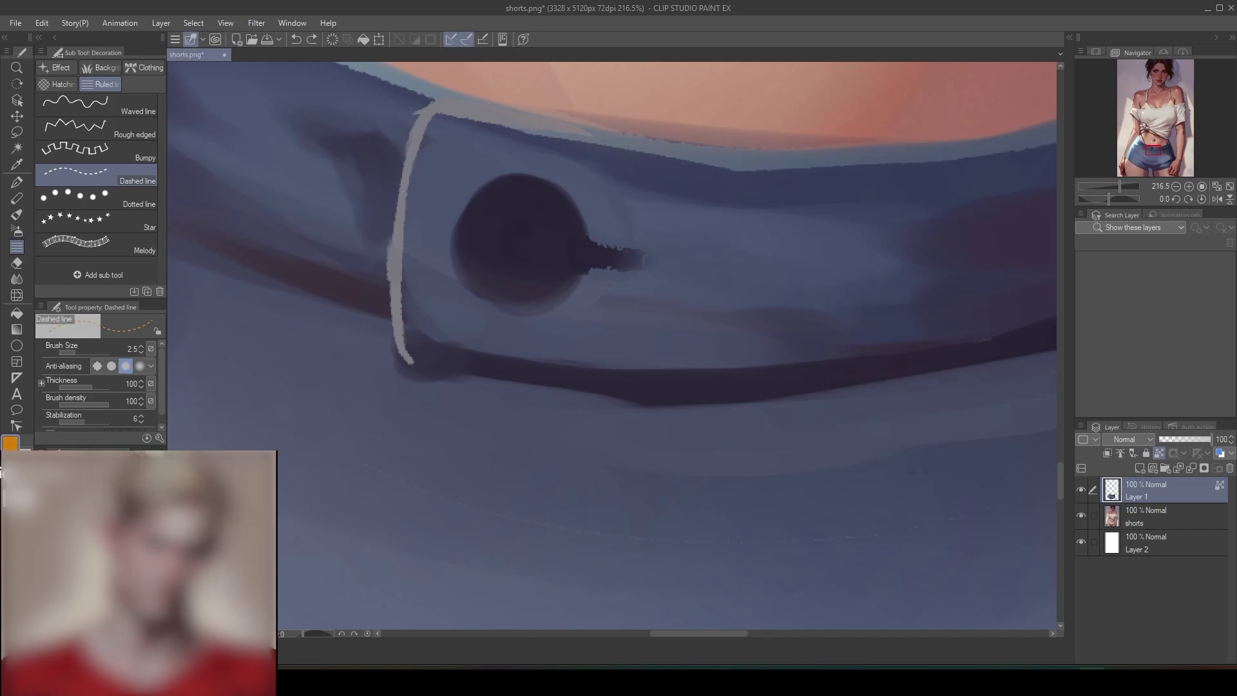
{"action": "left_click_drag", "start_coordinate": [519, 319], "coordinate": [529, 422]}
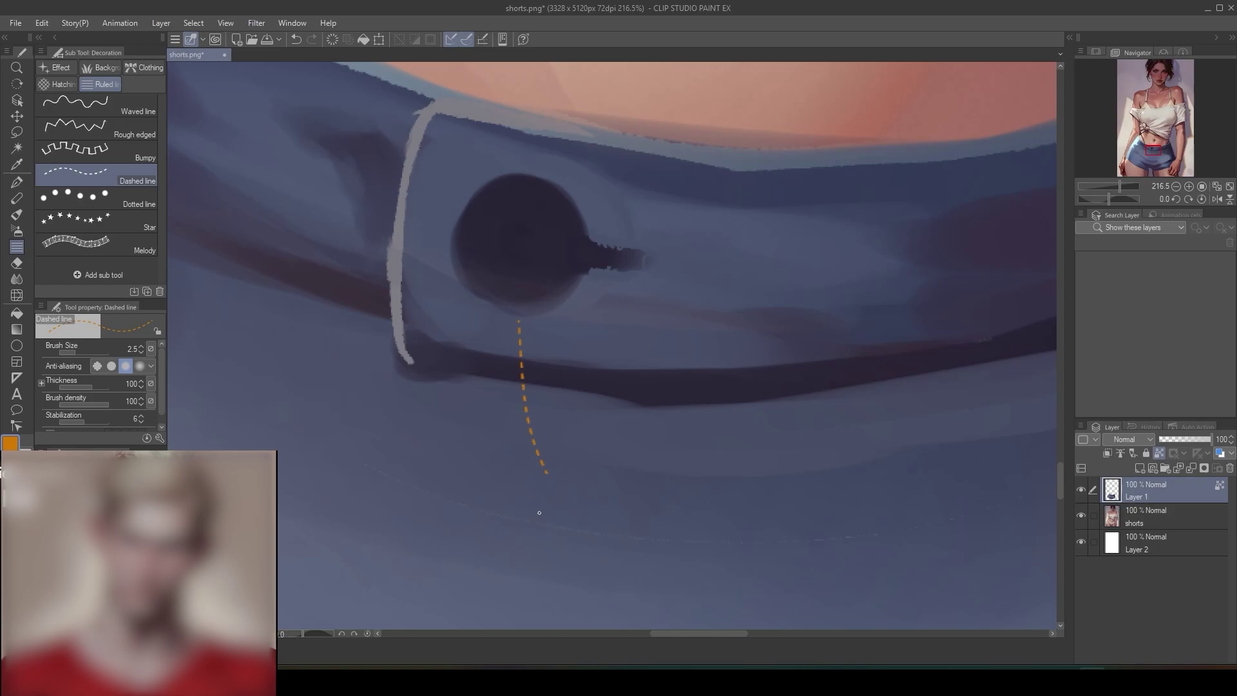
{"action": "key", "text": "ctrl+z"}
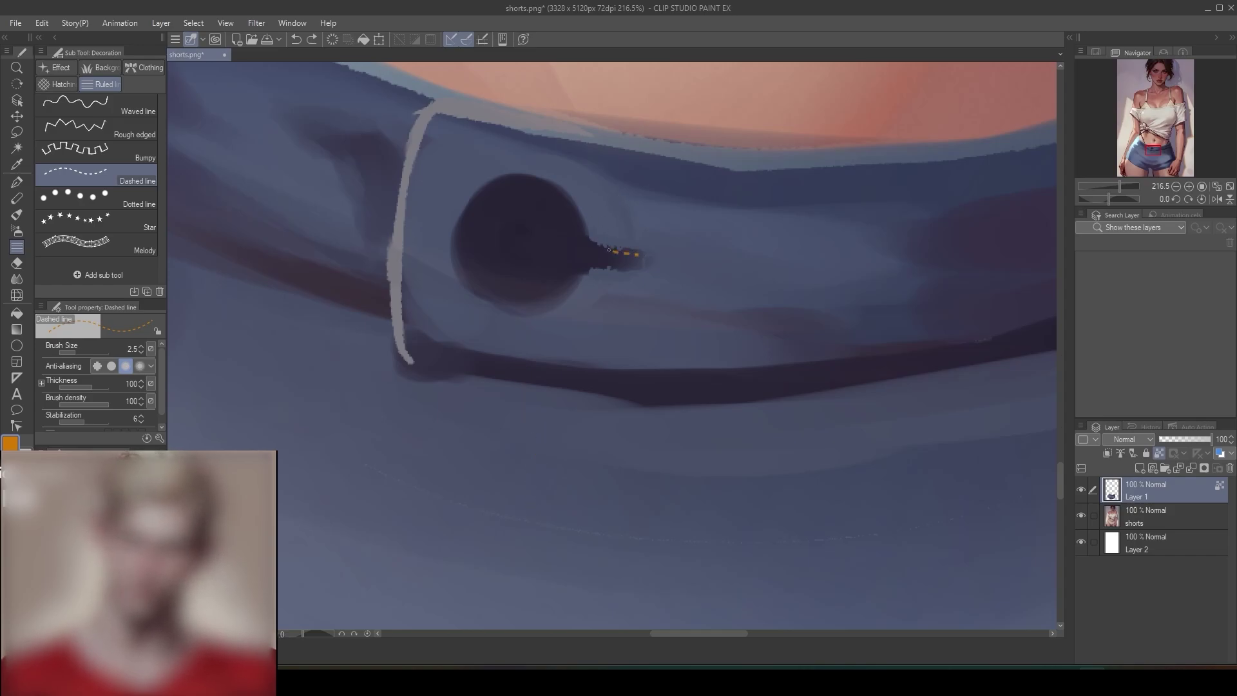
{"action": "mouse_move", "coordinate": [608, 250]}
{"action": "left_mouse_down"}
{"action": "mouse_move", "coordinate": [642, 268]}
{"action": "mouse_move", "coordinate": [589, 268]}
{"action": "left_mouse_up"}
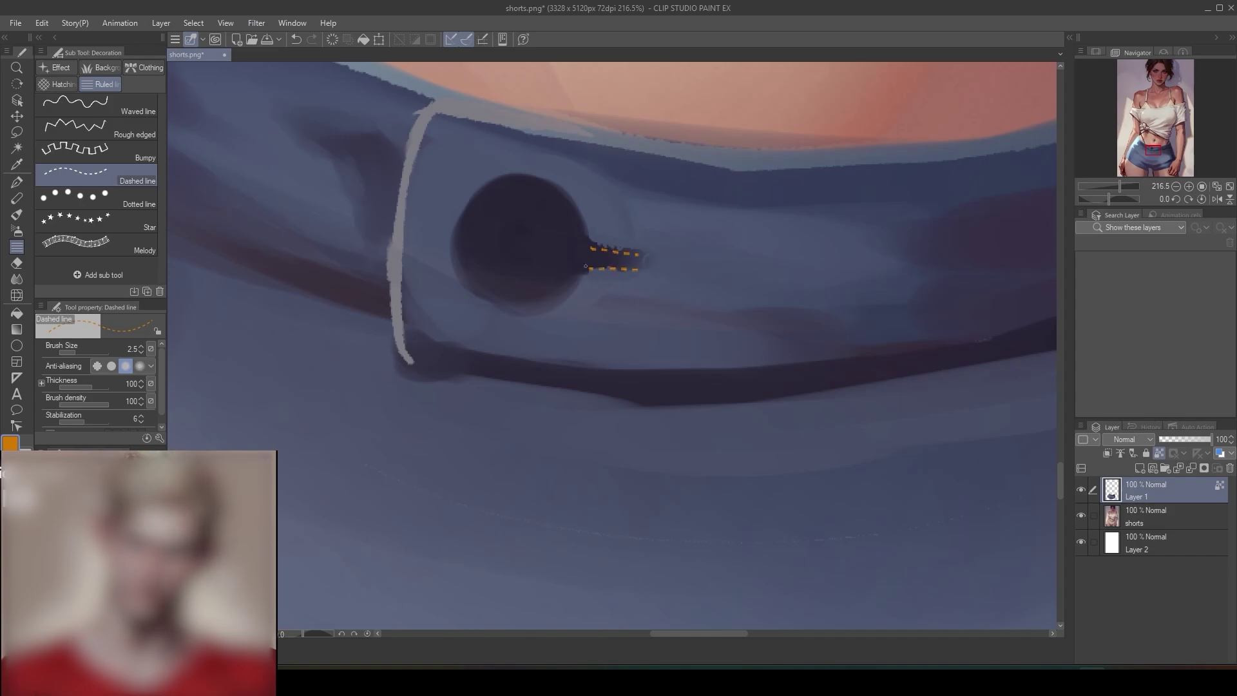
{"action": "mouse_move", "coordinate": [700, 308]}
{"action": "left_mouse_down"}
{"action": "mouse_move", "coordinate": [627, 434]}
{"action": "mouse_move", "coordinate": [705, 304]}
{"action": "left_mouse_up"}
{"action": "scroll", "coordinate": [650, 393], "scroll_direction": "down", "scroll_amount": 4}
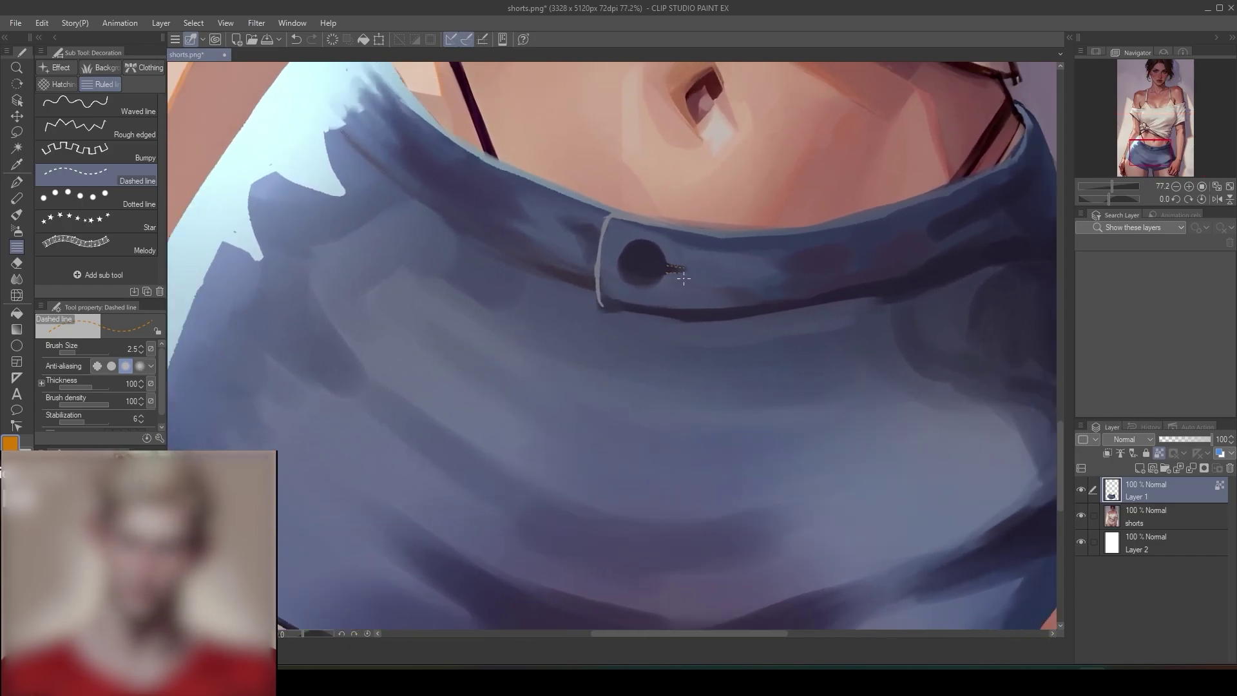
- Try orange dashed stitch lines on the front of the shorts below the waistband at sizes 6 and 10
{"action": "key", "text": "bracketright"}
{"action": "key", "text": "bracketright"}
{"action": "scroll", "coordinate": [686, 275], "scroll_direction": "down", "scroll_amount": 1}
{"action": "mouse_move", "coordinate": [699, 287]}
{"action": "left_mouse_down"}
{"action": "mouse_move", "coordinate": [683, 412]}
{"action": "mouse_move", "coordinate": [713, 409]}
{"action": "mouse_move", "coordinate": [696, 369]}
{"action": "left_mouse_up"}
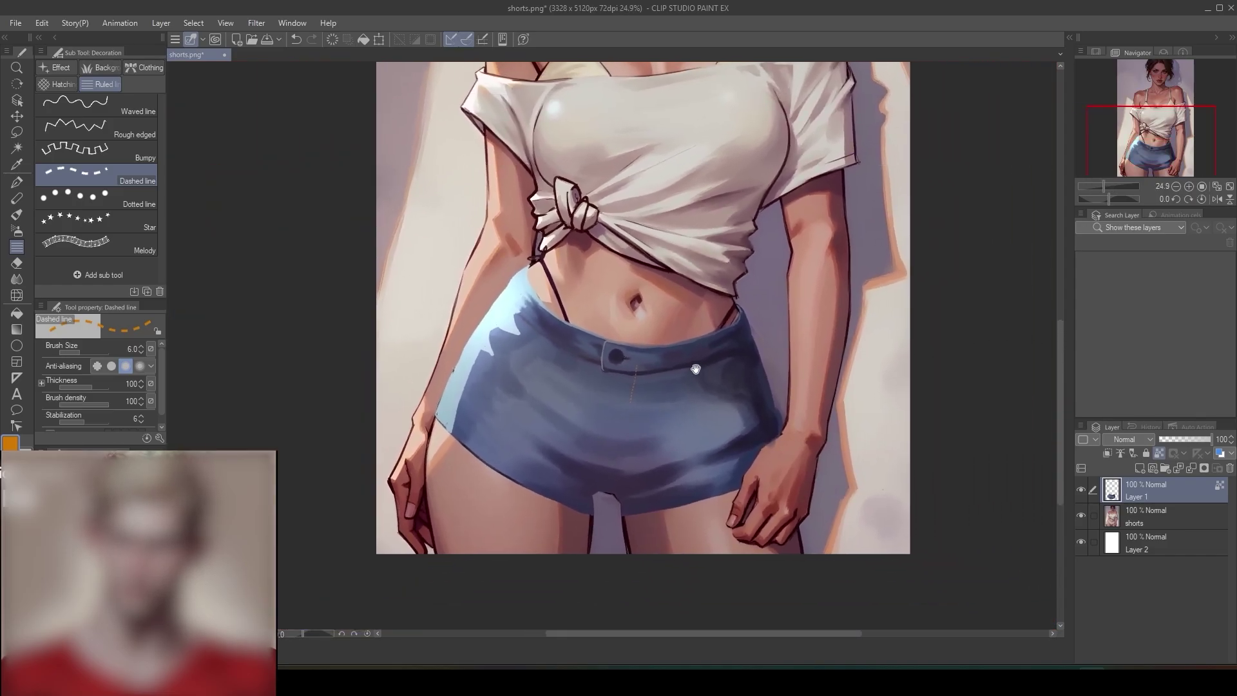
{"action": "key", "text": "bracketright"}
{"action": "key", "text": "bracketright"}
{"action": "key", "text": "bracketright"}
{"action": "key", "text": "ctrl+z"}
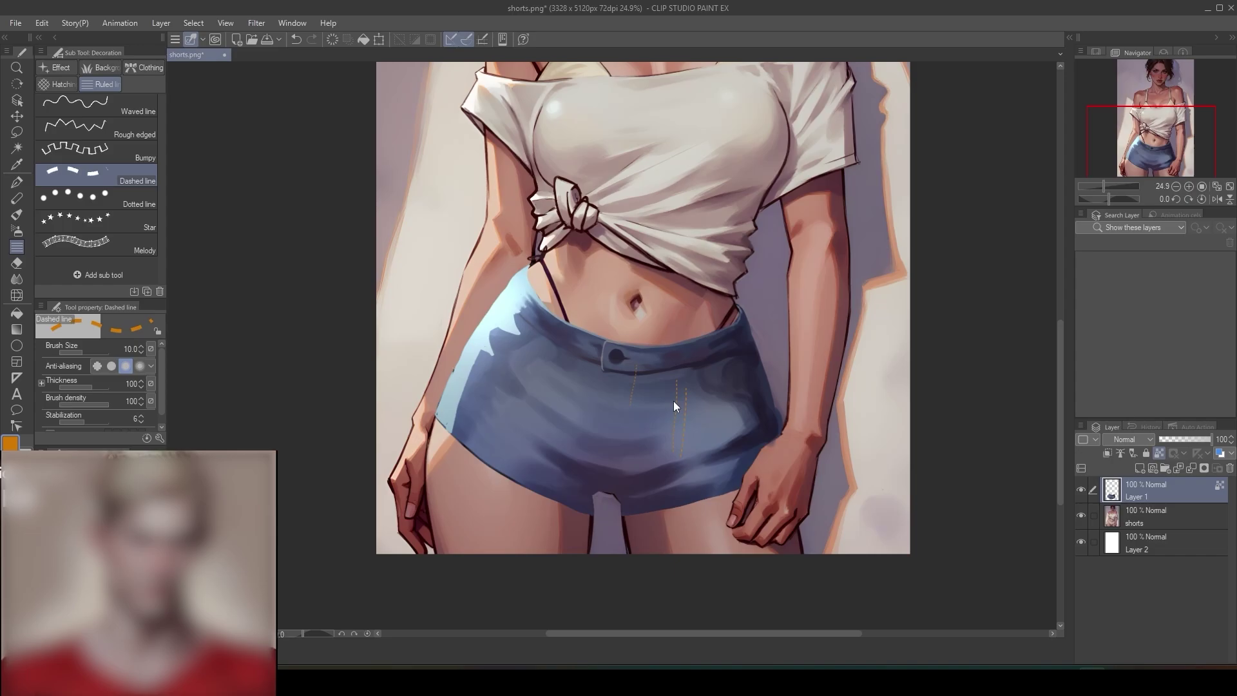
- Restitch both edges of the buttonhole with thicker orange dashes, using the Dashed line brush at size 7
{"action": "left_click_drag", "start_coordinate": [642, 373], "coordinate": [709, 246]}
{"action": "mouse_move", "coordinate": [568, 287]}
{"action": "left_mouse_down"}
{"action": "mouse_move", "coordinate": [596, 290]}
{"action": "mouse_move", "coordinate": [619, 334]}
{"action": "mouse_move", "coordinate": [593, 413]}
{"action": "mouse_move", "coordinate": [619, 288]}
{"action": "left_mouse_up"}
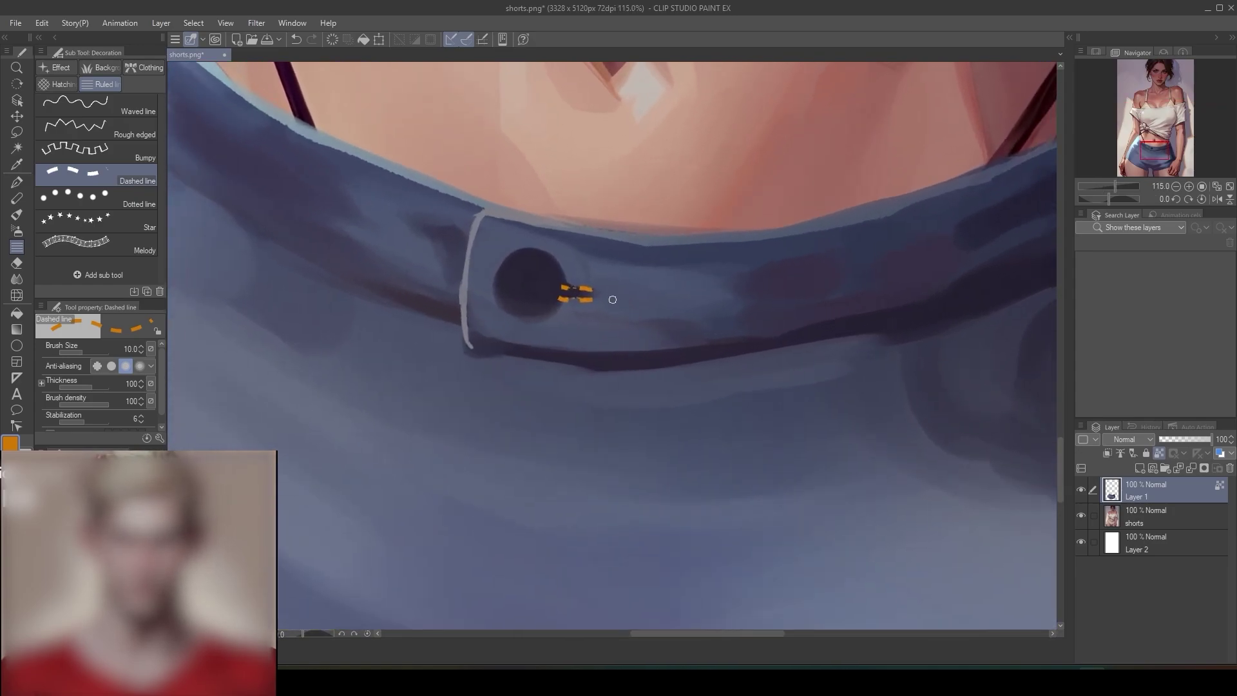
{"action": "key", "text": "bracketleft"}
{"action": "key", "text": "bracketleft"}
{"action": "key", "text": "ctrl+z"}
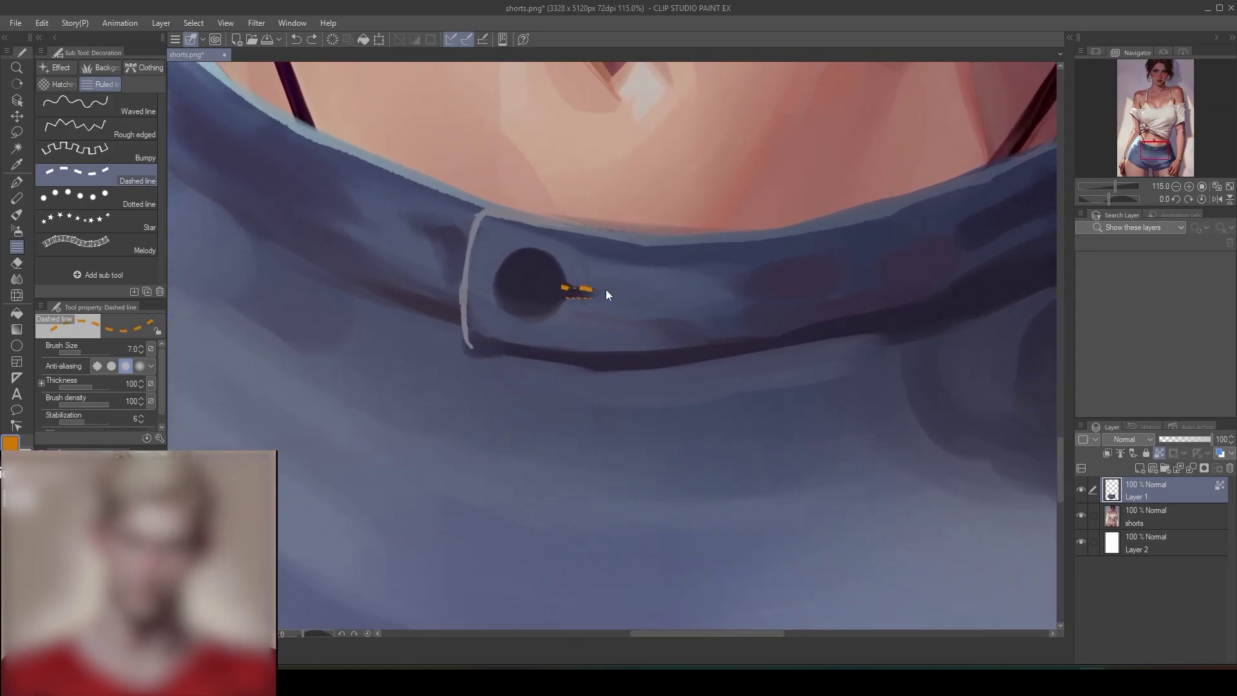
{"action": "left_click_drag", "start_coordinate": [568, 294], "coordinate": [592, 293]}
- Try a line of orange dashed stitching along the lower seam of the waistband at size 7
{"action": "left_click_drag", "start_coordinate": [696, 344], "coordinate": [732, 339]}
{"action": "mouse_move", "coordinate": [850, 362]}
{"action": "left_mouse_down"}
{"action": "mouse_move", "coordinate": [793, 421]}
{"action": "mouse_move", "coordinate": [702, 416]}
{"action": "mouse_move", "coordinate": [686, 395]}
{"action": "left_mouse_up"}
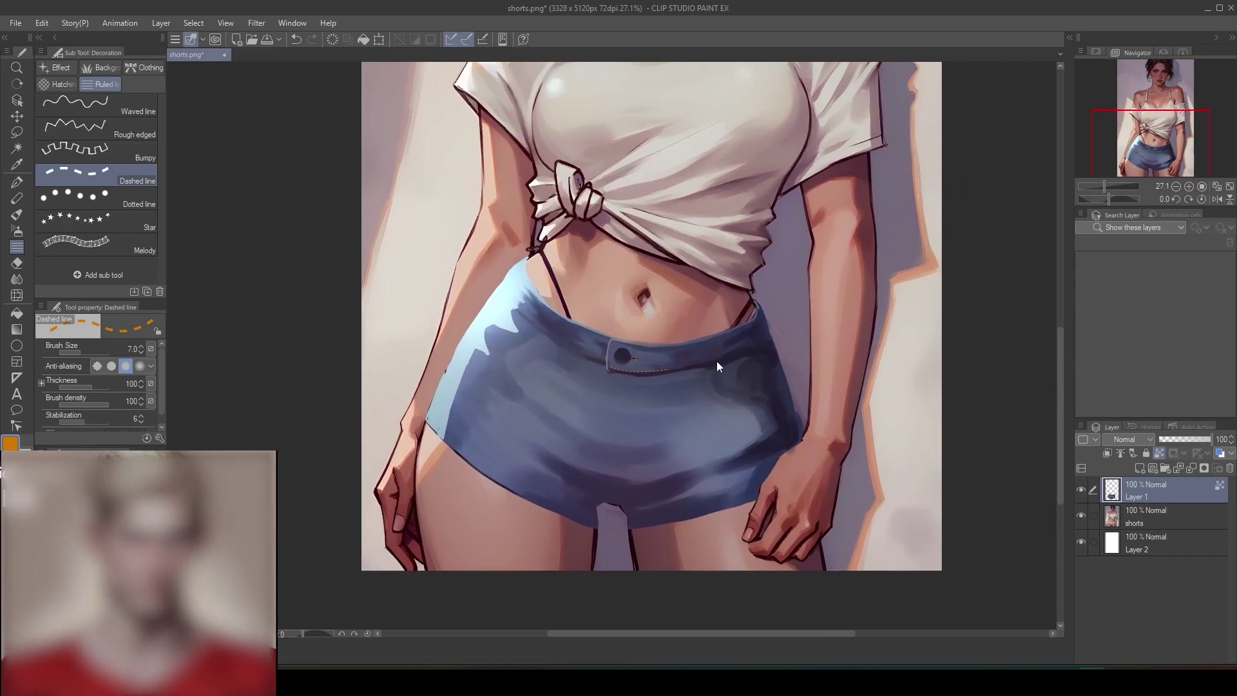
{"action": "left_click_drag", "start_coordinate": [721, 351], "coordinate": [575, 342]}
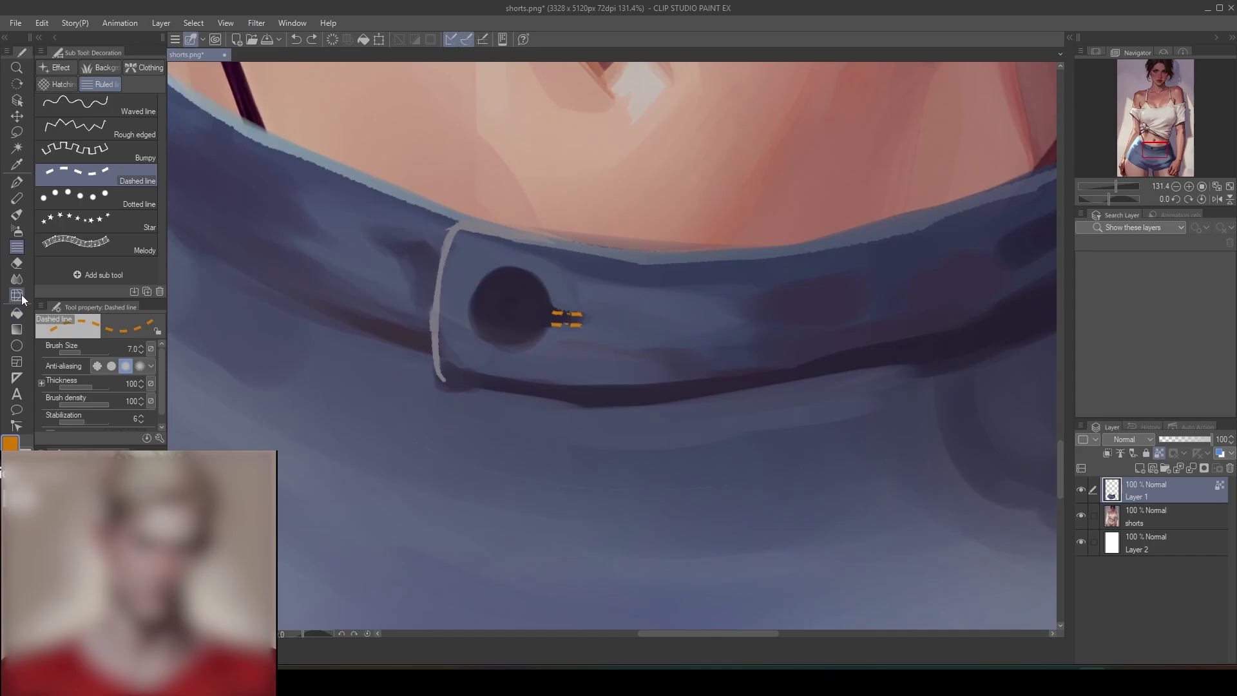
- Paint the dark button ochre with the Round mixing brush at size 50, then add a lighter gold over its face
{"action": "left_click", "coordinate": [18, 215]}
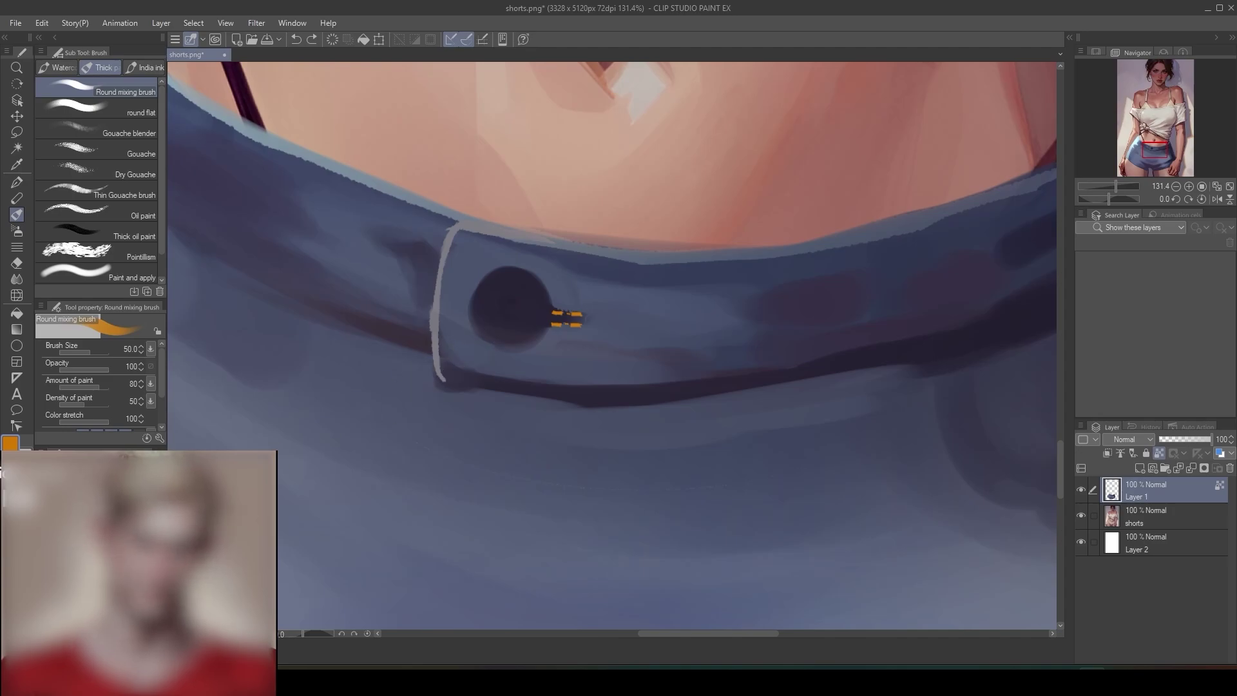
{"action": "left_click", "coordinate": [121, 509]}
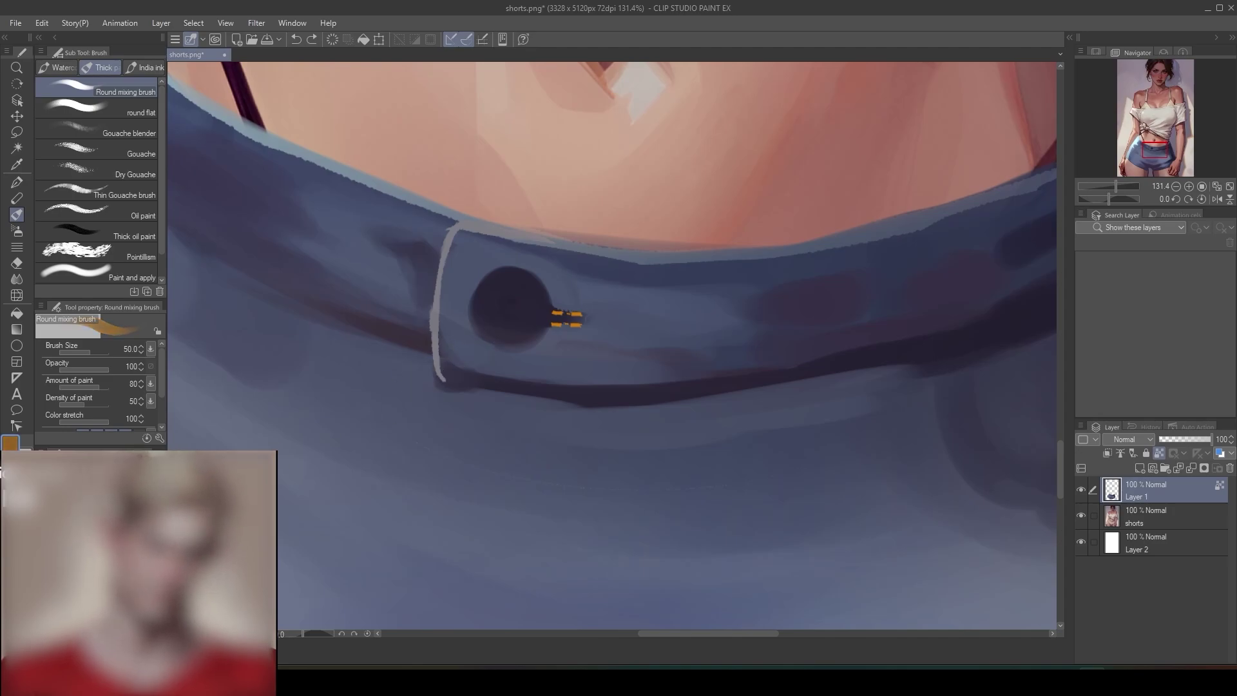
{"action": "mouse_move", "coordinate": [511, 295]}
{"action": "left_mouse_down"}
{"action": "mouse_move", "coordinate": [506, 309]}
{"action": "mouse_move", "coordinate": [509, 287]}
{"action": "mouse_move", "coordinate": [526, 310]}
{"action": "mouse_move", "coordinate": [500, 306]}
{"action": "mouse_move", "coordinate": [509, 303]}
{"action": "left_mouse_up"}
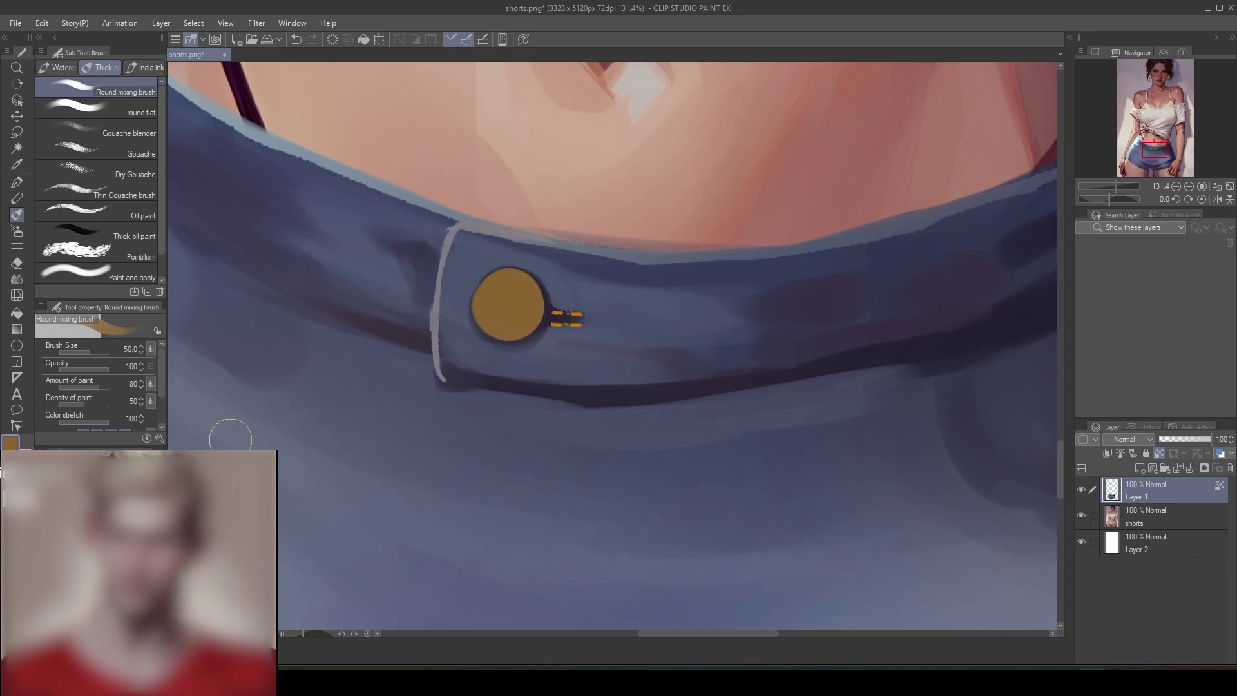
{"action": "left_click", "coordinate": [105, 509]}
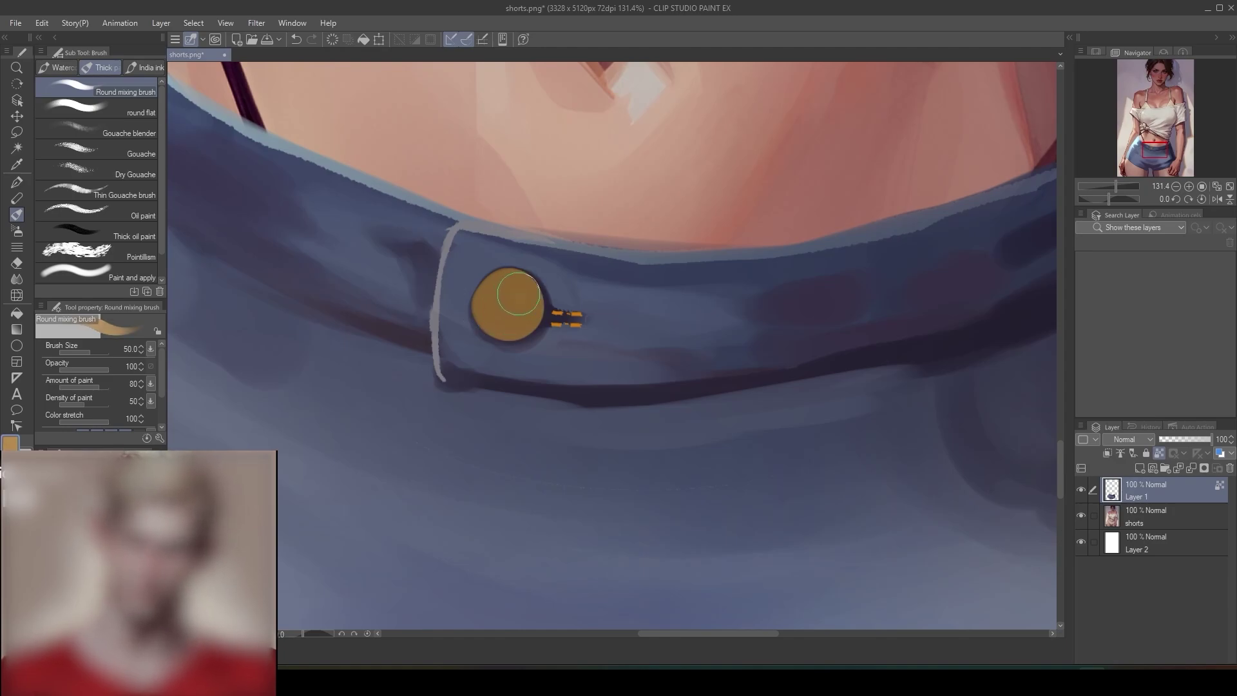
{"action": "mouse_move", "coordinate": [500, 289]}
{"action": "left_mouse_down"}
{"action": "mouse_move", "coordinate": [487, 303]}
{"action": "mouse_move", "coordinate": [489, 284]}
{"action": "mouse_move", "coordinate": [516, 293]}
{"action": "mouse_move", "coordinate": [516, 314]}
{"action": "left_mouse_up"}
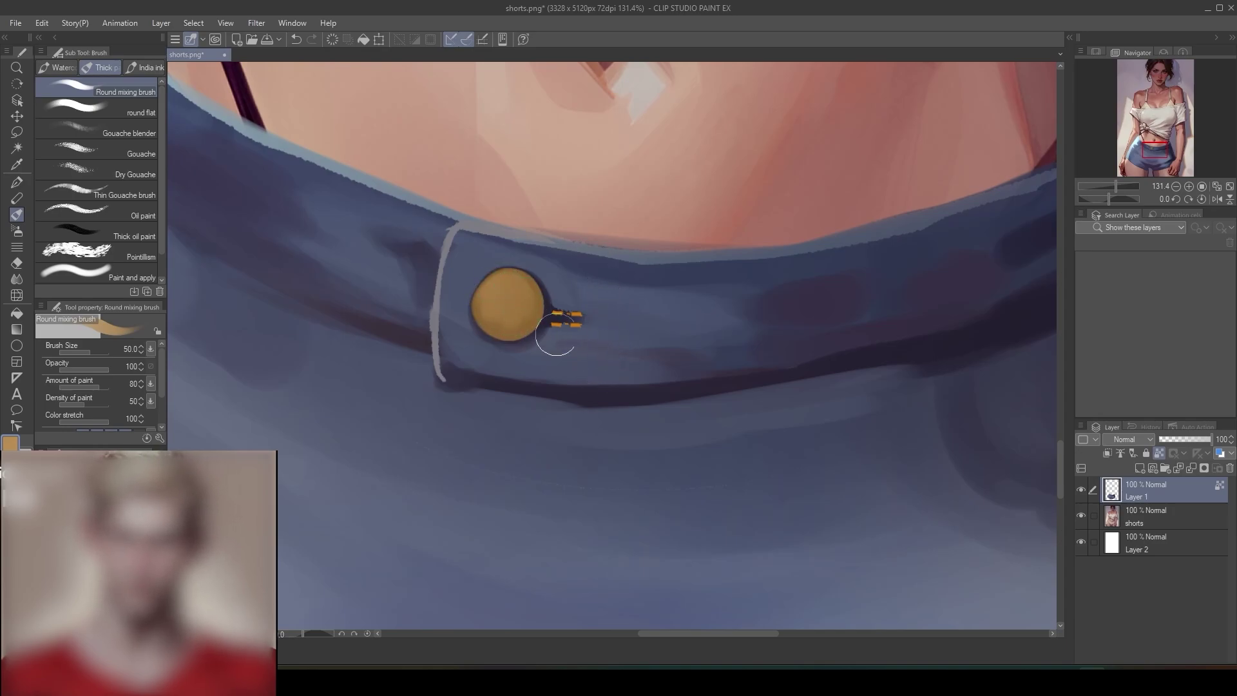
{"action": "scroll", "coordinate": [602, 403], "scroll_direction": "down", "scroll_amount": 6}
{"action": "scroll", "coordinate": [602, 385], "scroll_direction": "up", "scroll_amount": 7}
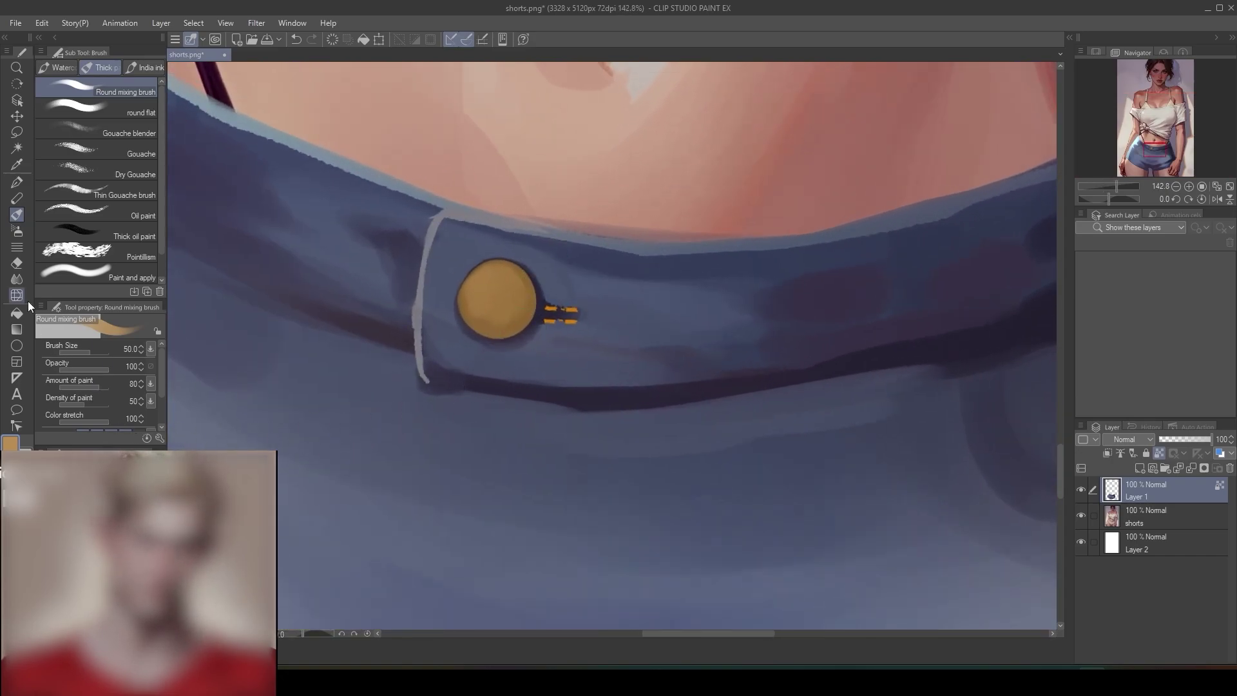
- Pick a pale peach-gold colour and try a rim highlight on the button with the Real G-Pen at size 25
{"action": "left_click", "coordinate": [17, 182]}
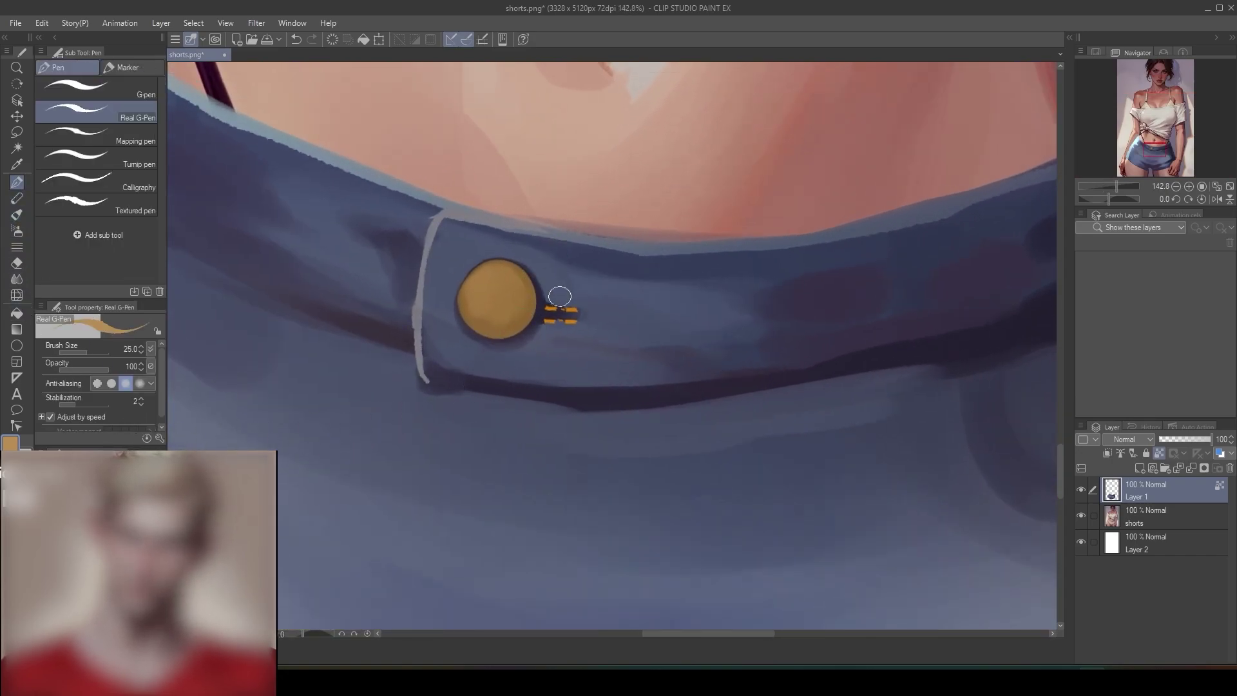
{"action": "left_click", "coordinate": [511, 285], "text": "alt"}
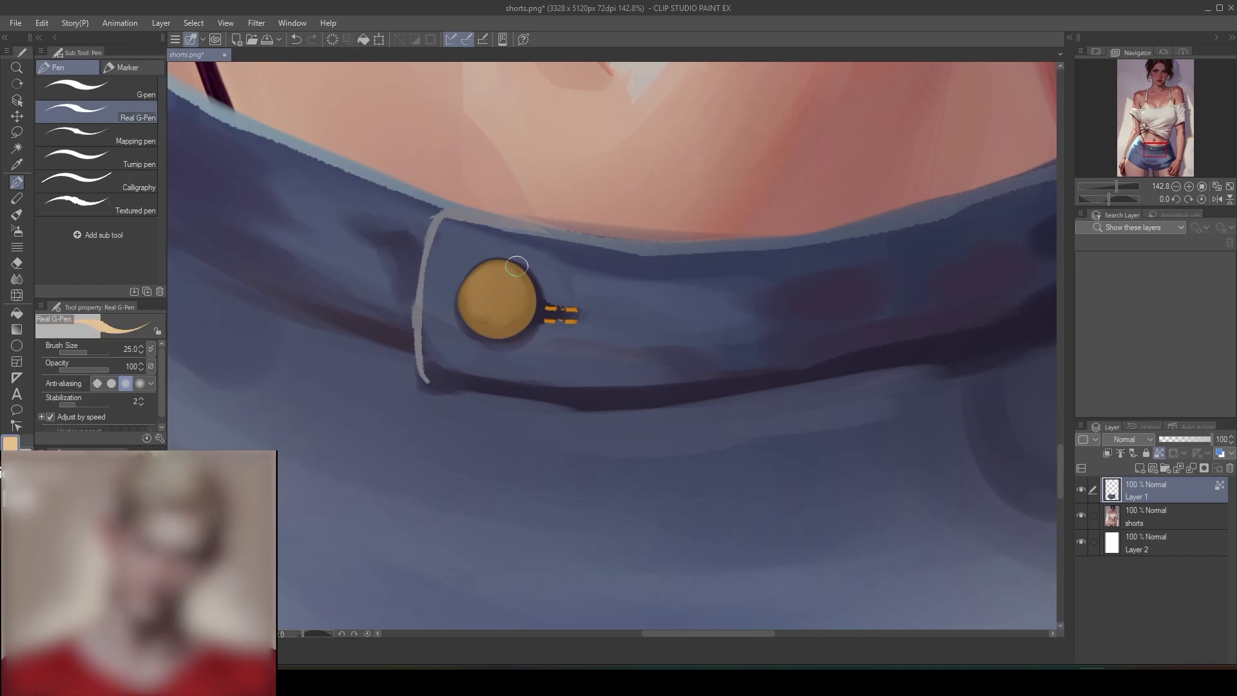
{"action": "left_click_drag", "start_coordinate": [516, 263], "coordinate": [498, 261]}
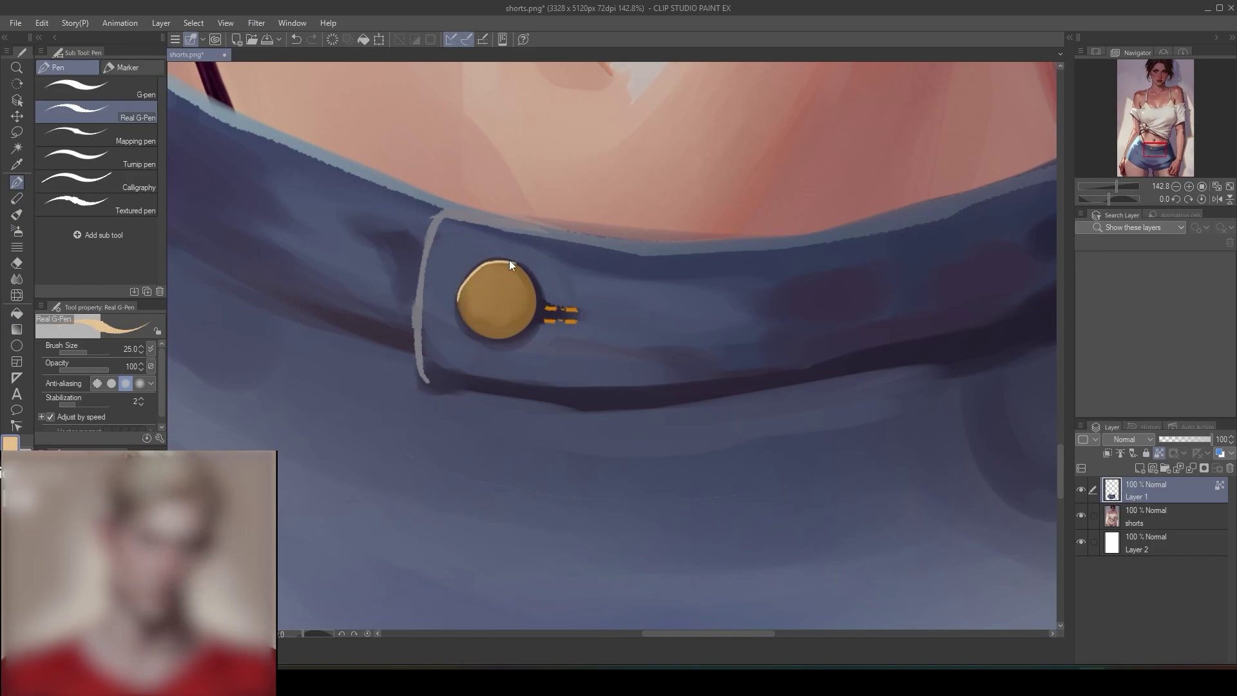
{"action": "key", "text": "ctrl+z"}
- Draw a thin pale highlight along the button's upper-left rim with the G-pen at size 15, undoing the uneven attempts
{"action": "left_click", "coordinate": [128, 95]}
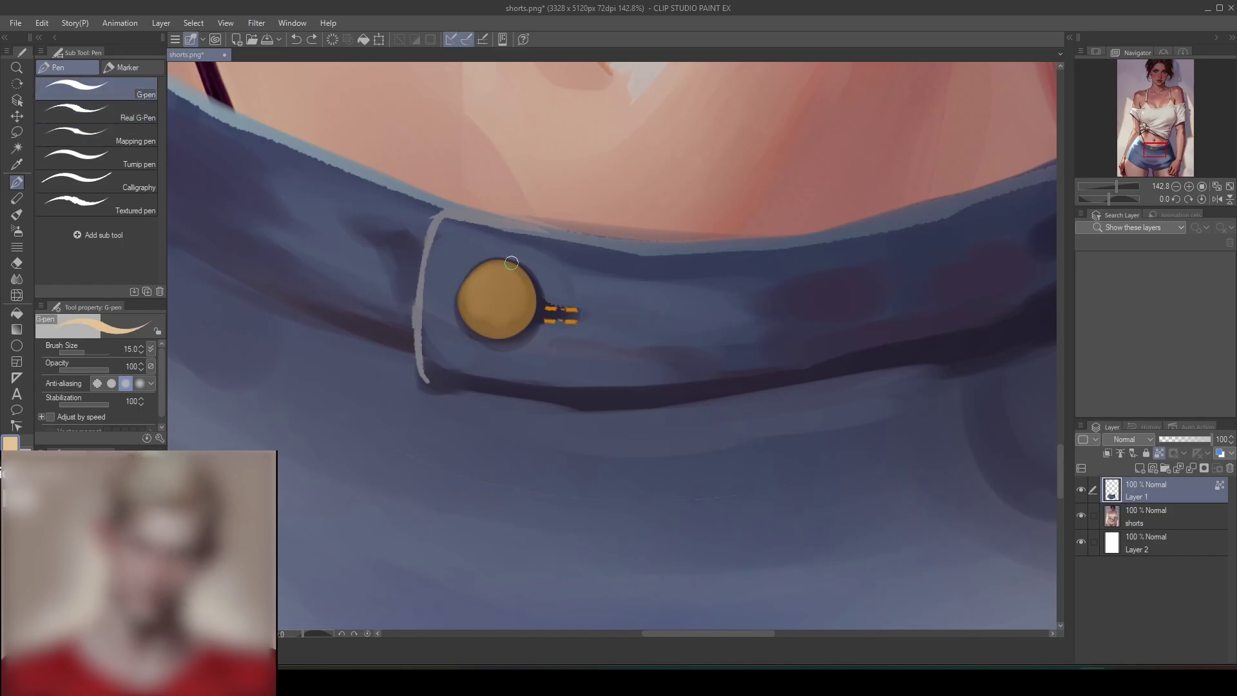
{"action": "mouse_move", "coordinate": [512, 261]}
{"action": "left_mouse_down"}
{"action": "mouse_move", "coordinate": [477, 267]}
{"action": "mouse_move", "coordinate": [460, 322]}
{"action": "left_mouse_up"}
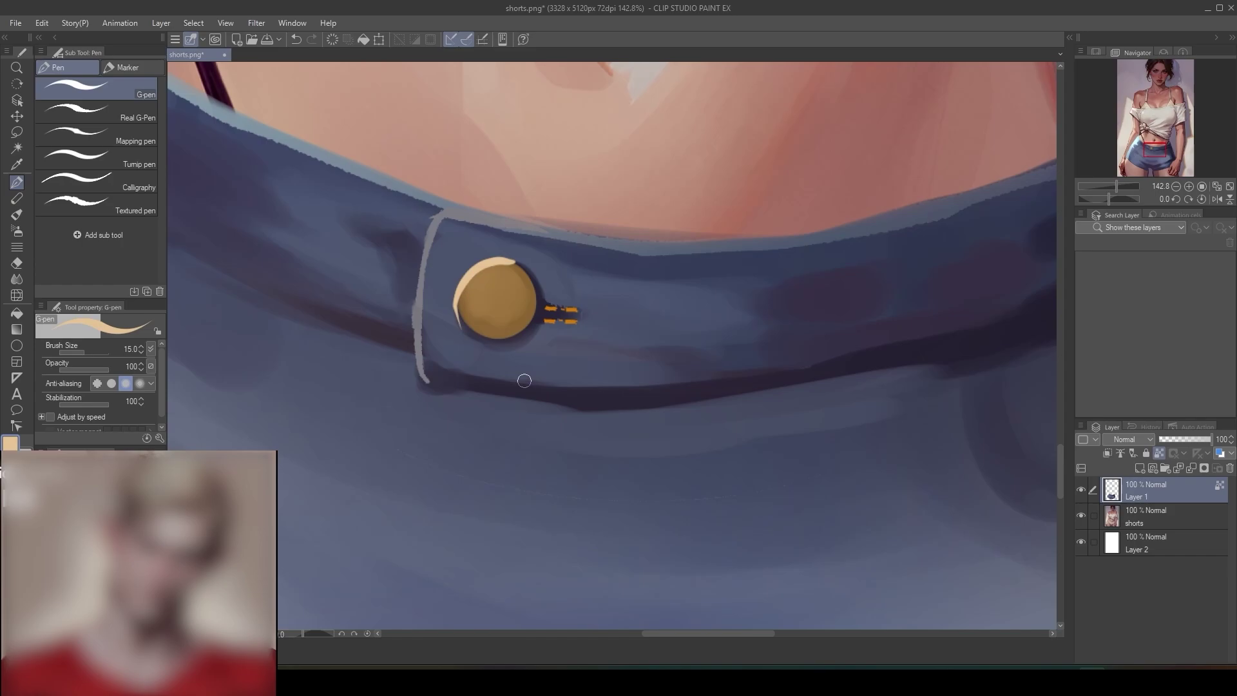
{"action": "key", "text": "ctrl+z"}
{"action": "key", "text": "ctrl+z"}
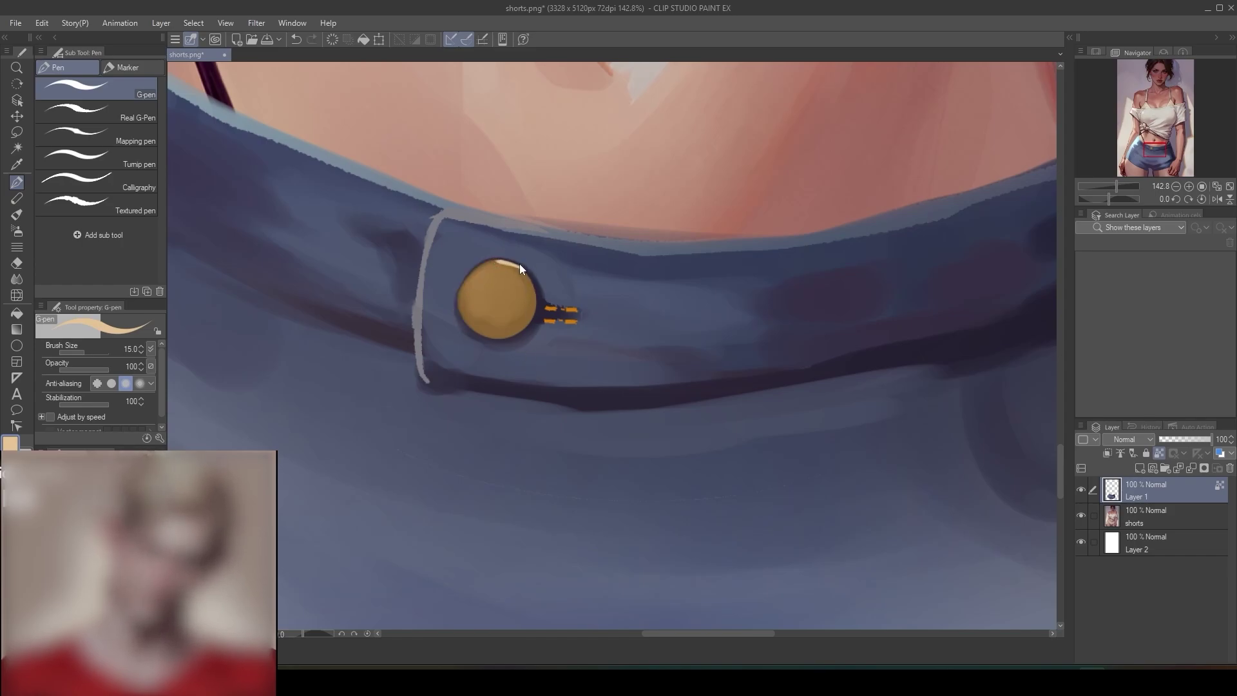
{"action": "key", "text": "ctrl+z"}
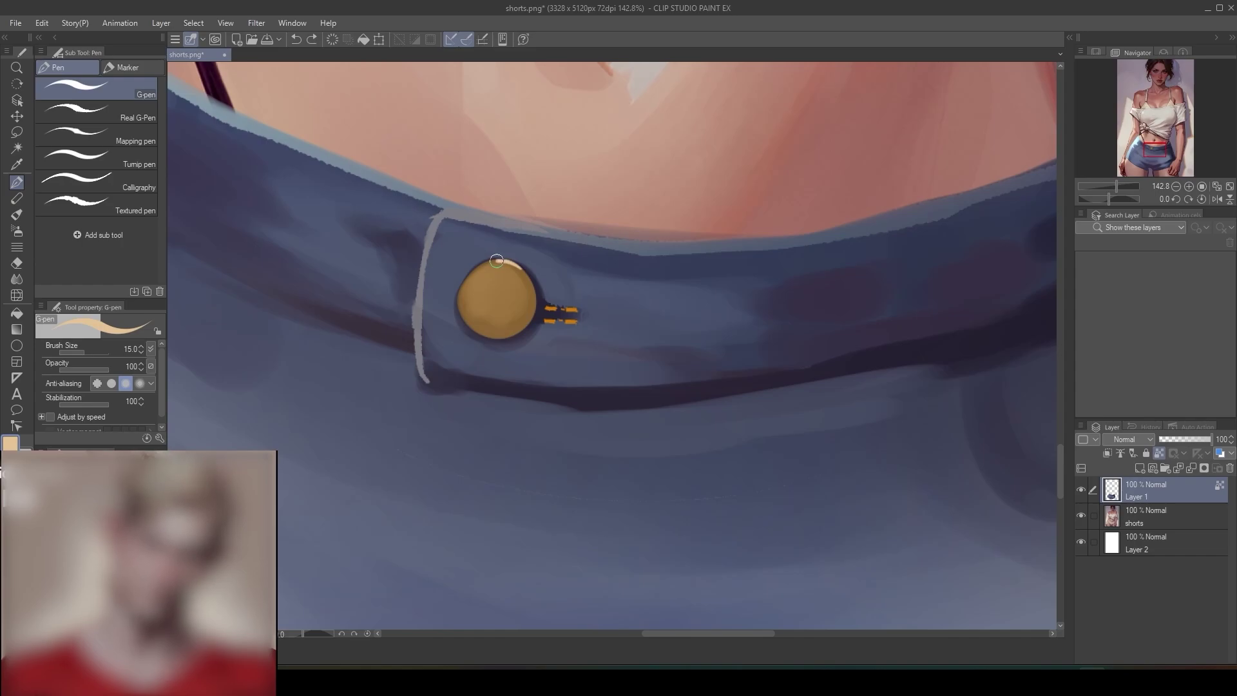
{"action": "left_click_drag", "start_coordinate": [496, 260], "coordinate": [483, 267]}
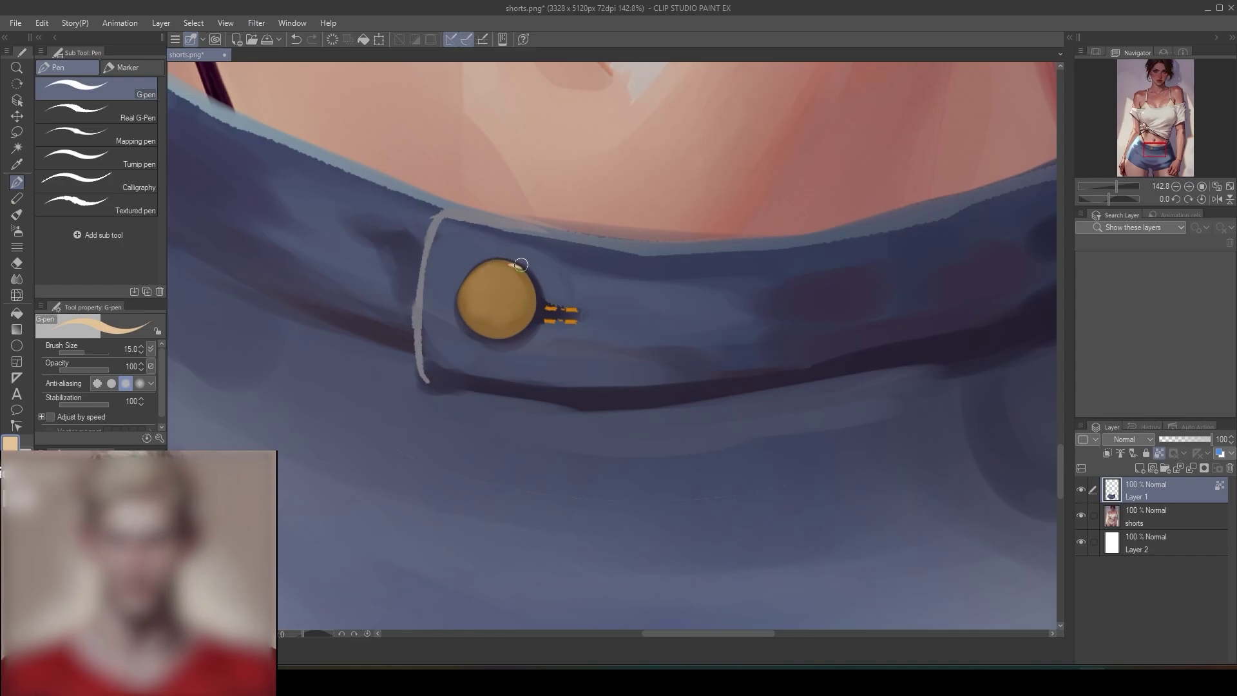
{"action": "left_click_drag", "start_coordinate": [490, 260], "coordinate": [470, 274]}
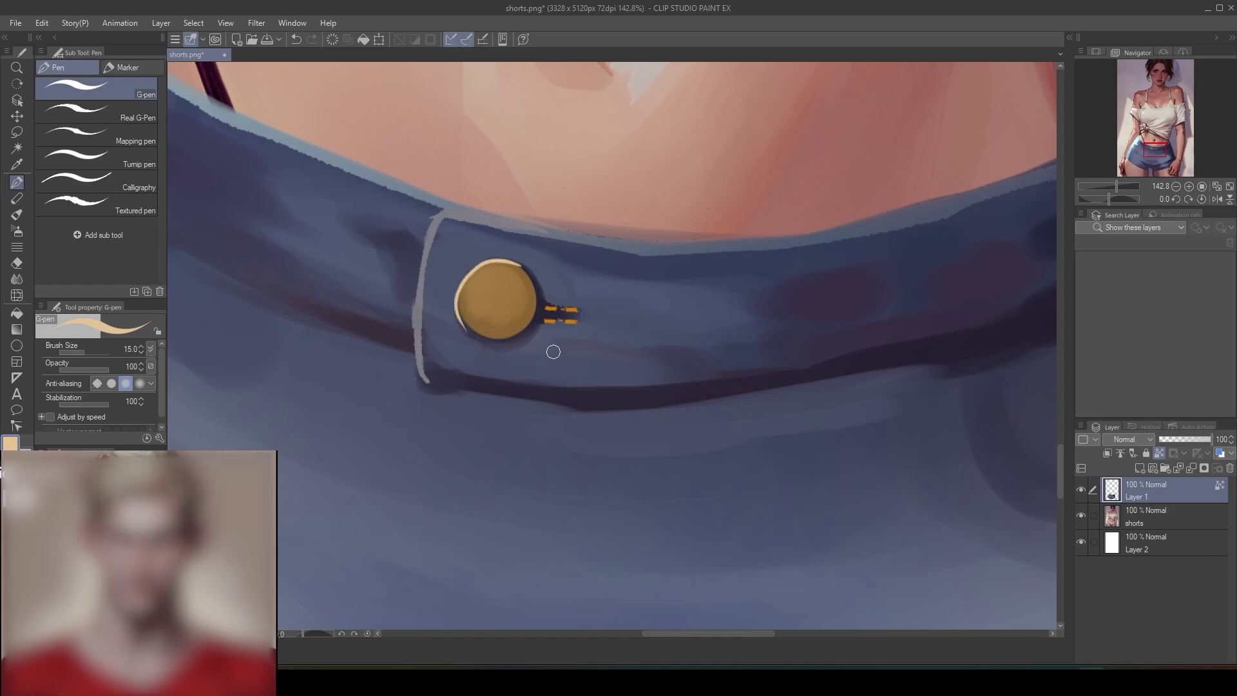
{"action": "scroll", "coordinate": [554, 411], "scroll_direction": "down", "scroll_amount": 5}
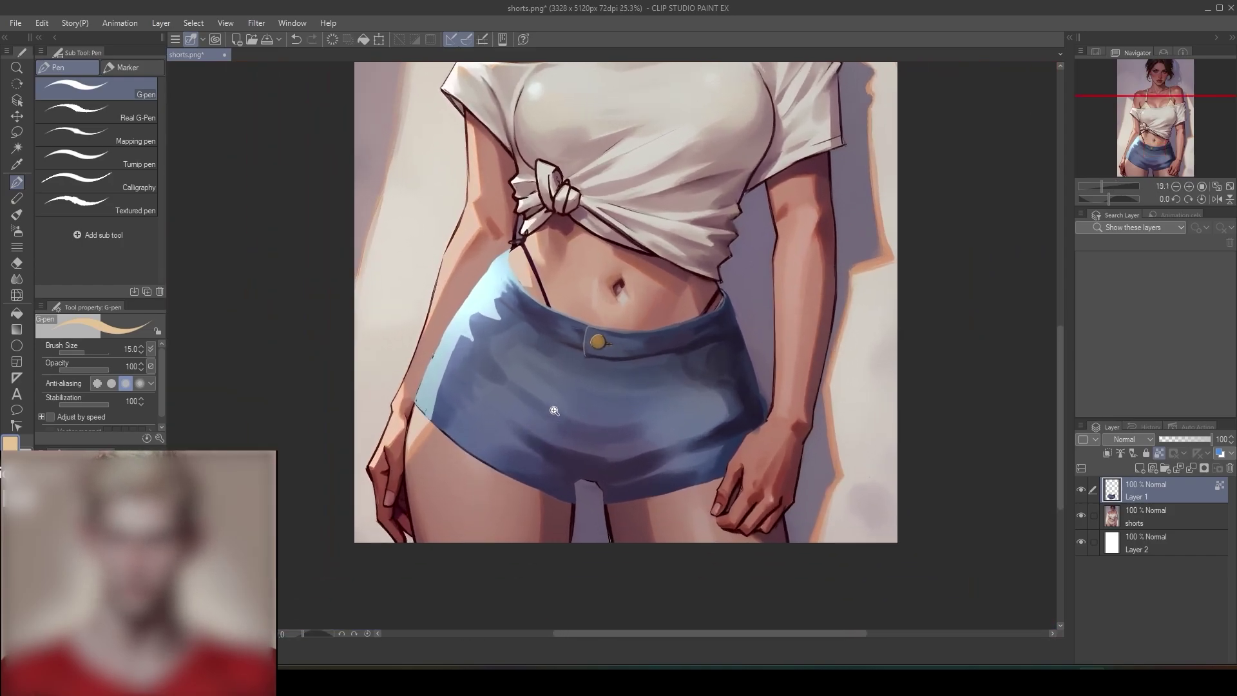
- Soften the button's rim highlight into the gold face with the Wet bleed blender at size 17
{"action": "scroll", "coordinate": [601, 342], "scroll_direction": "up", "scroll_amount": 5}
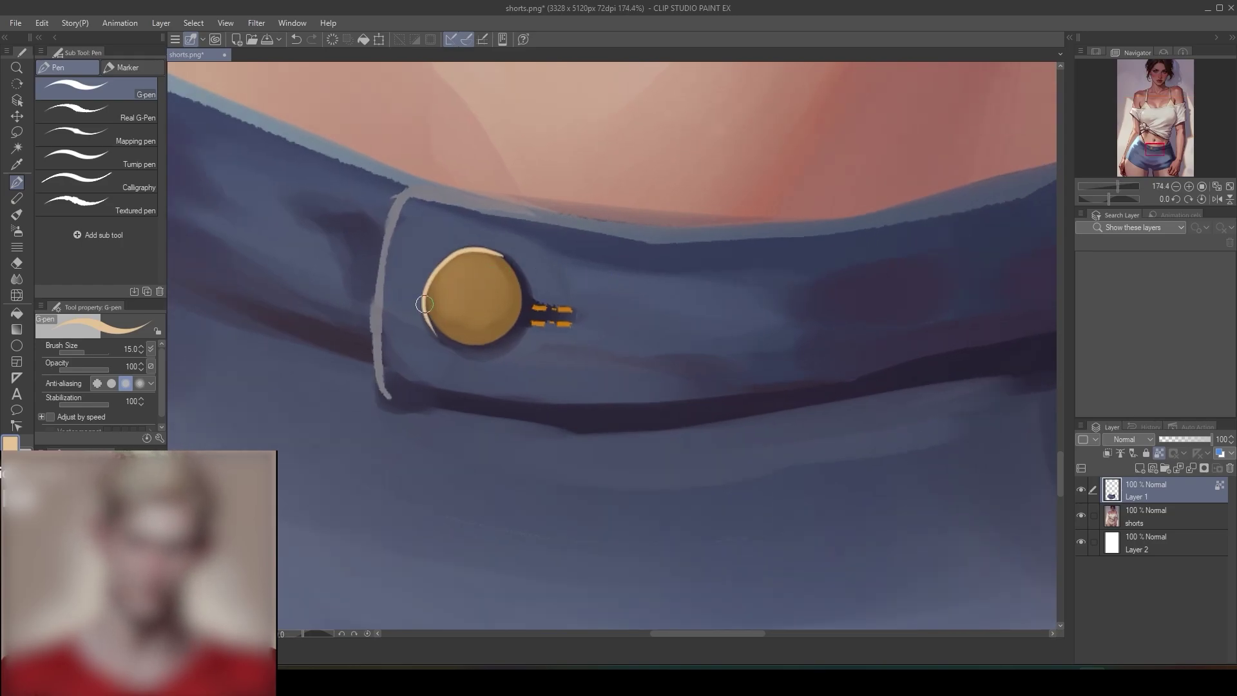
{"action": "key", "text": "j"}
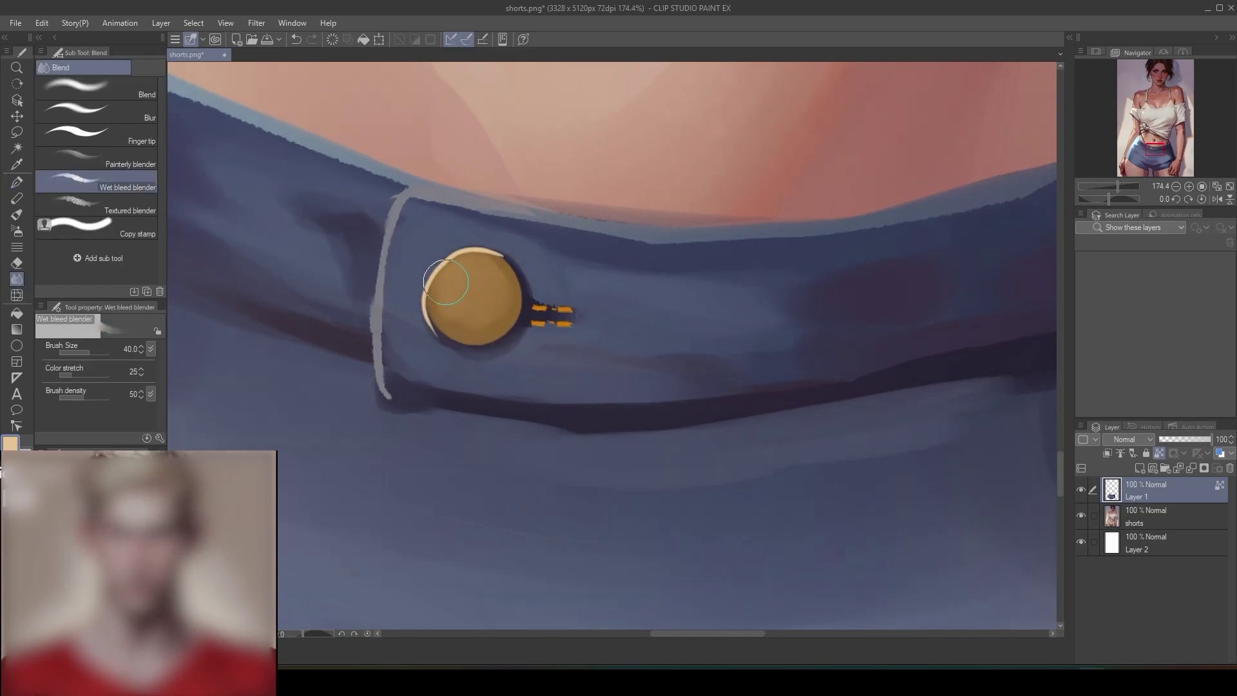
{"action": "key", "text": "bracketleft"}
{"action": "key", "text": "bracketleft"}
{"action": "key", "text": "bracketleft"}
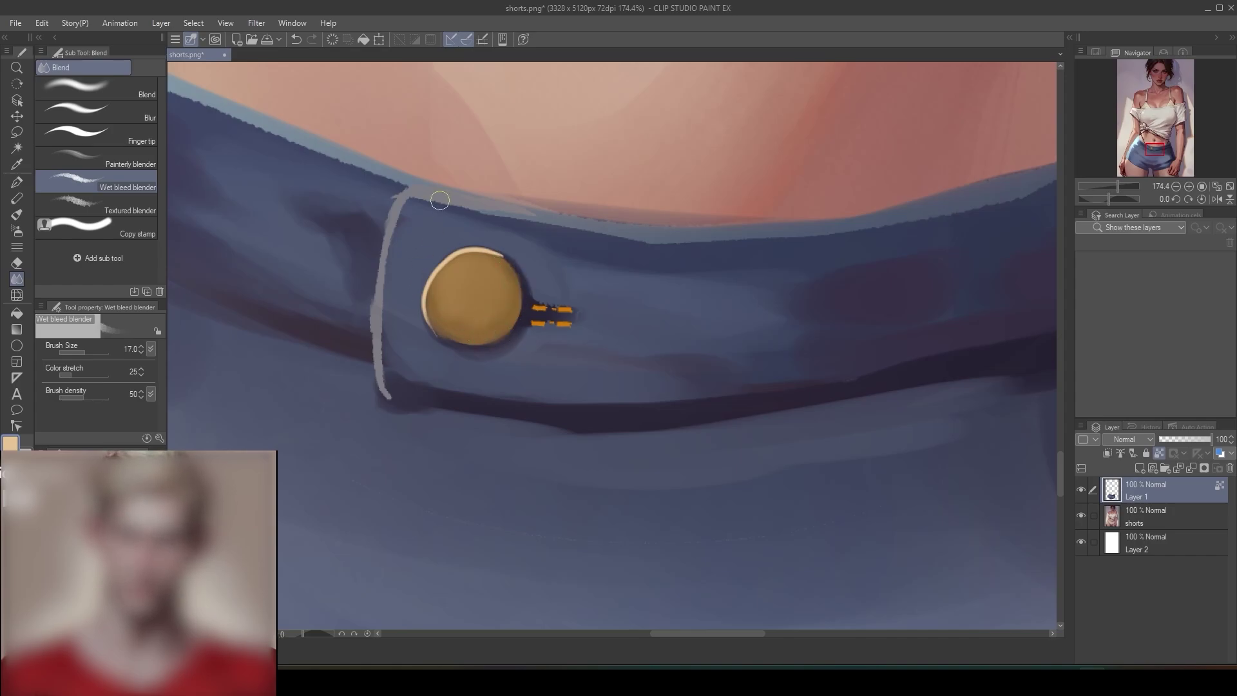
{"action": "key", "text": "space"}
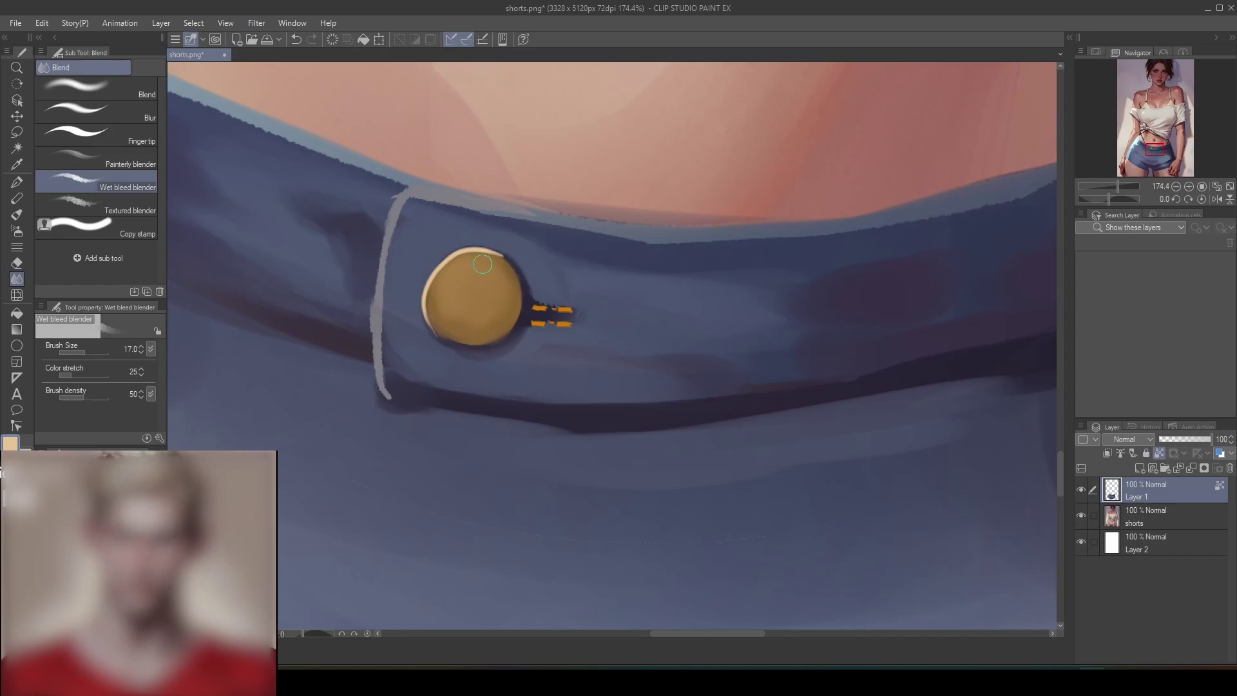
{"action": "left_click_drag", "start_coordinate": [494, 260], "coordinate": [466, 271]}
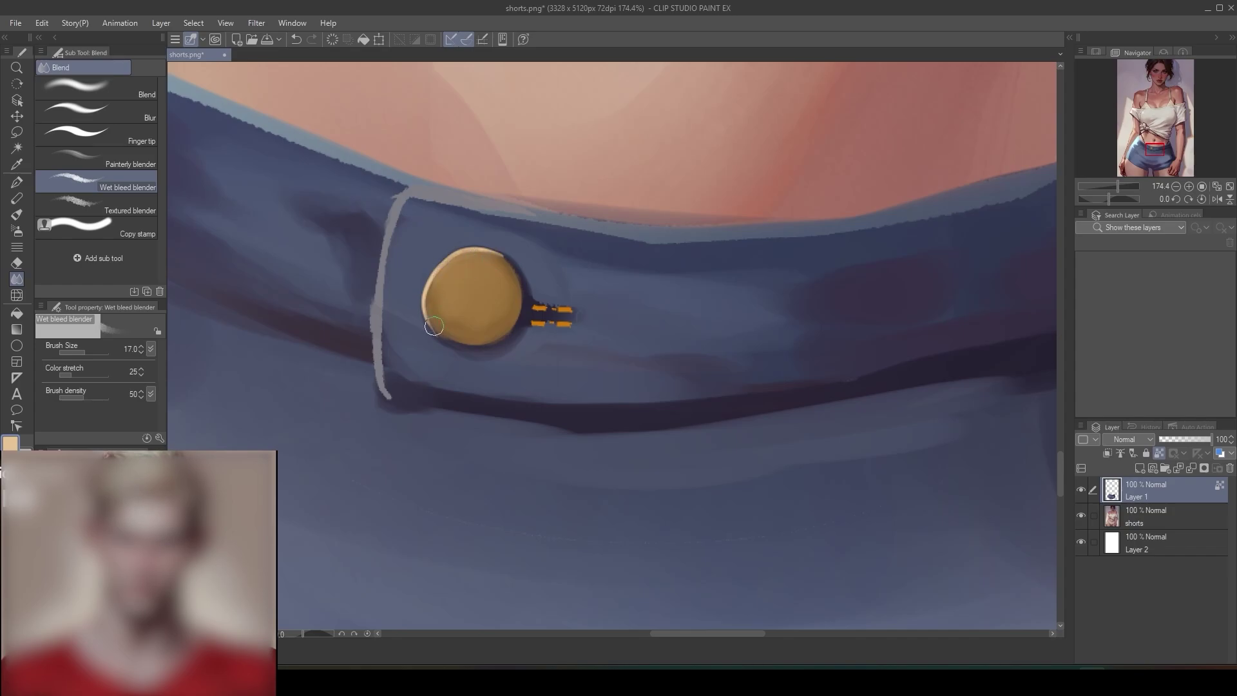
{"action": "left_click_drag", "start_coordinate": [586, 334], "coordinate": [591, 302]}
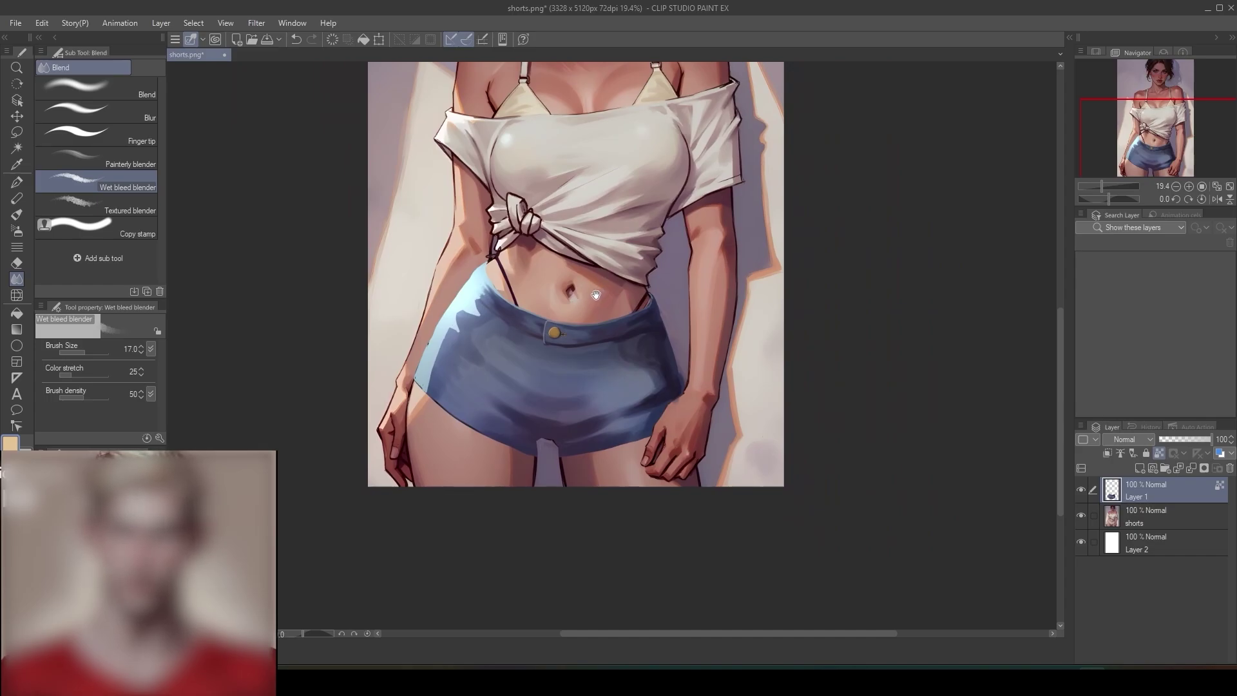
- Pick the dark navy below the button flap and deepen the shadow under its corner with the Round mixing brush at size 50
{"action": "scroll", "coordinate": [596, 295], "scroll_direction": "up", "scroll_amount": 3}
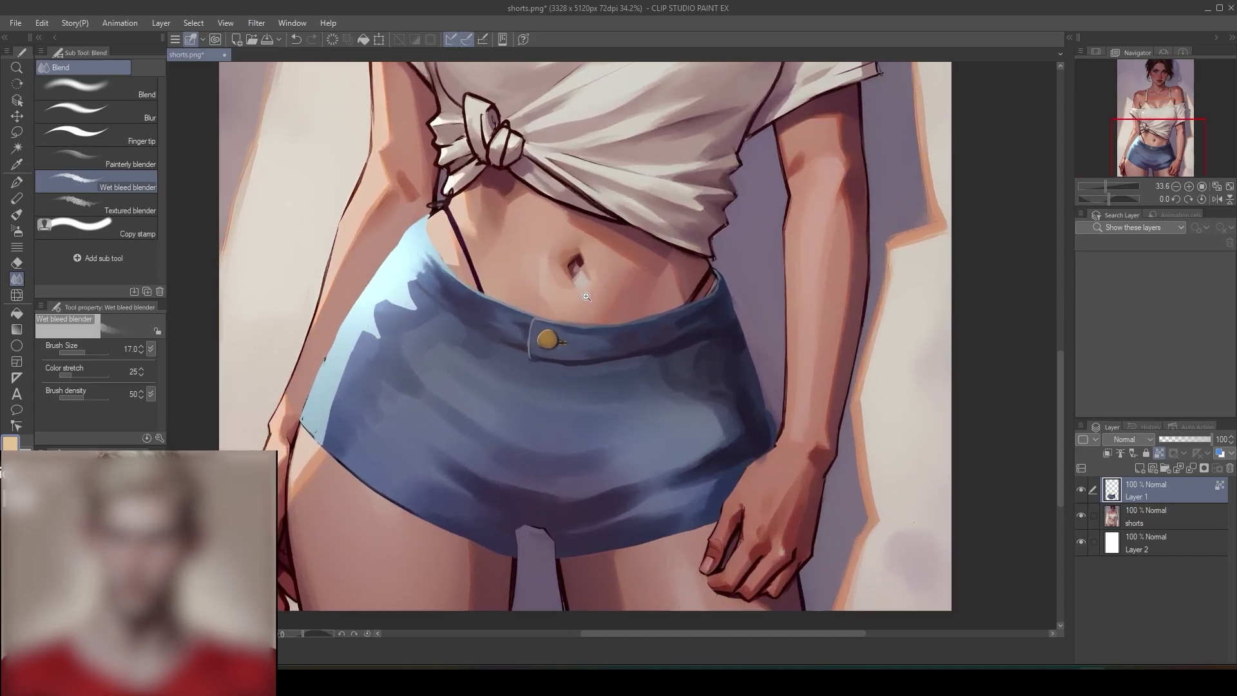
{"action": "left_click_drag", "start_coordinate": [587, 297], "coordinate": [602, 284]}
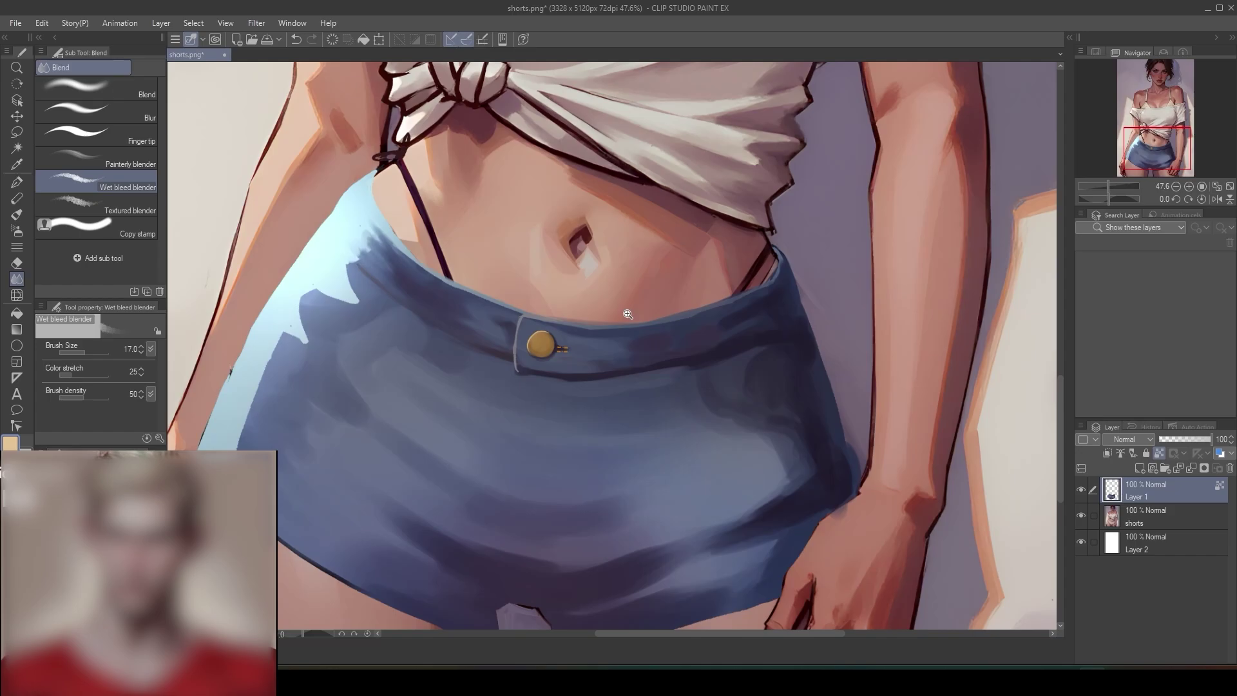
{"action": "scroll", "coordinate": [629, 314], "scroll_direction": "down", "scroll_amount": 4}
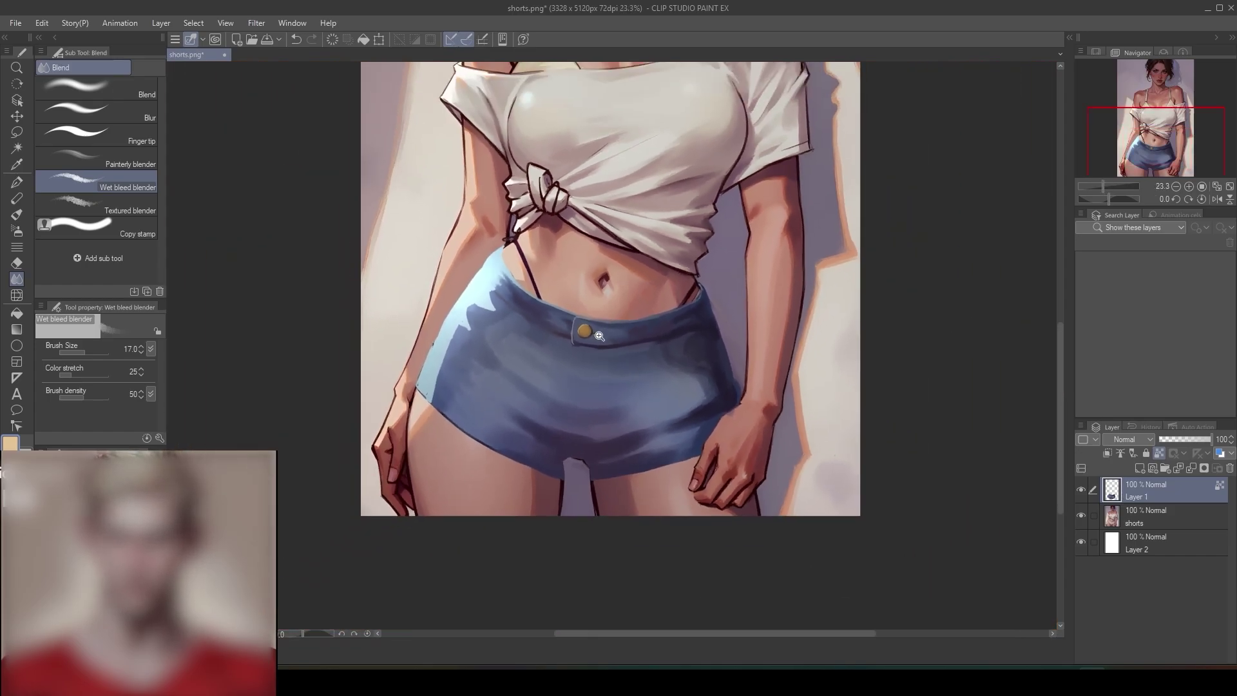
{"action": "scroll", "coordinate": [599, 336], "scroll_direction": "down", "scroll_amount": 1}
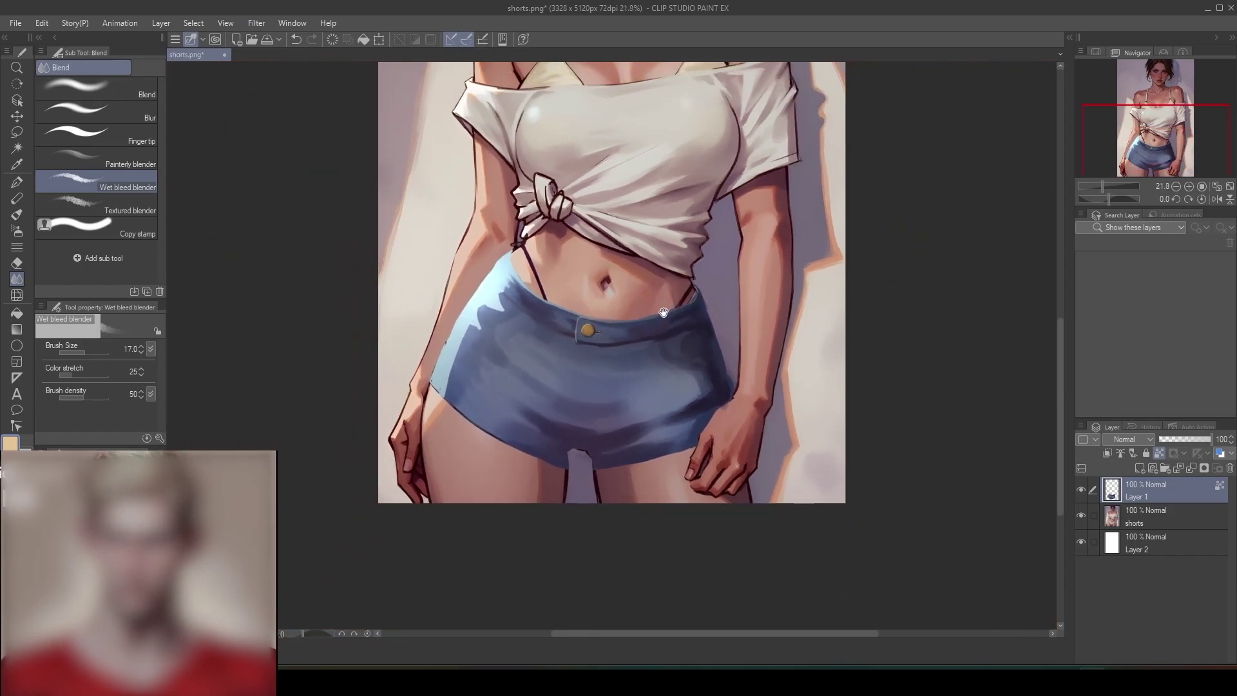
{"action": "scroll", "coordinate": [611, 325], "scroll_direction": "up", "scroll_amount": 5}
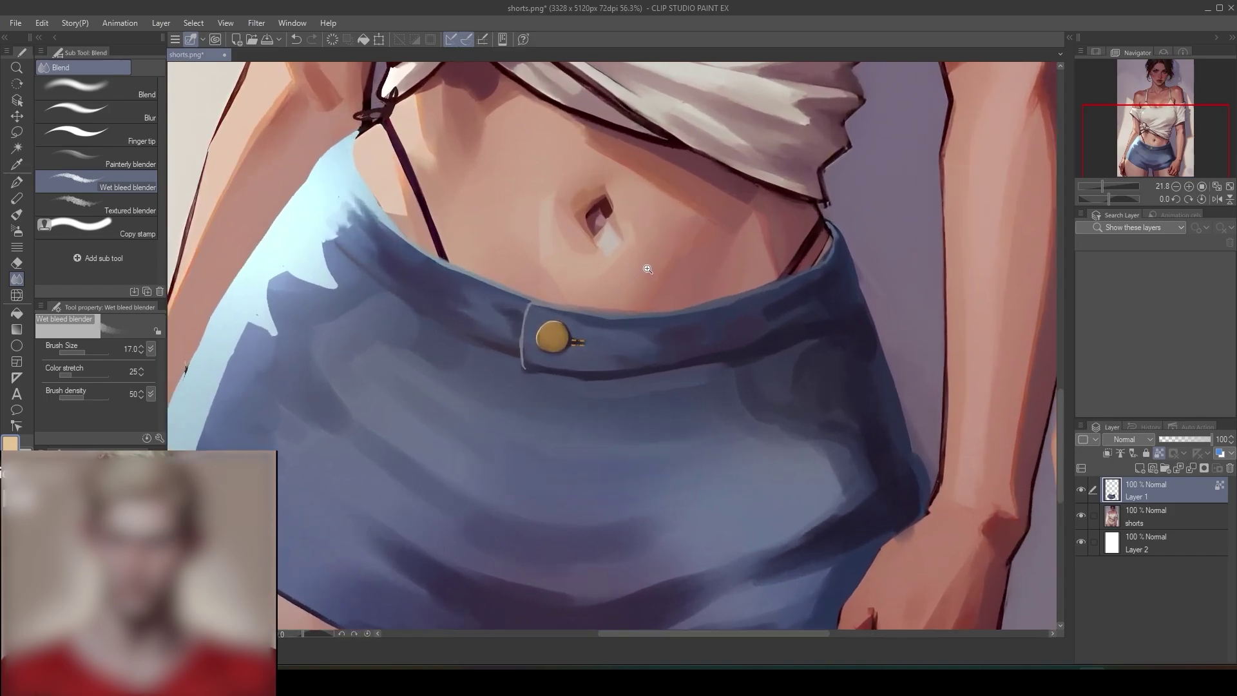
{"action": "left_click", "coordinate": [17, 214]}
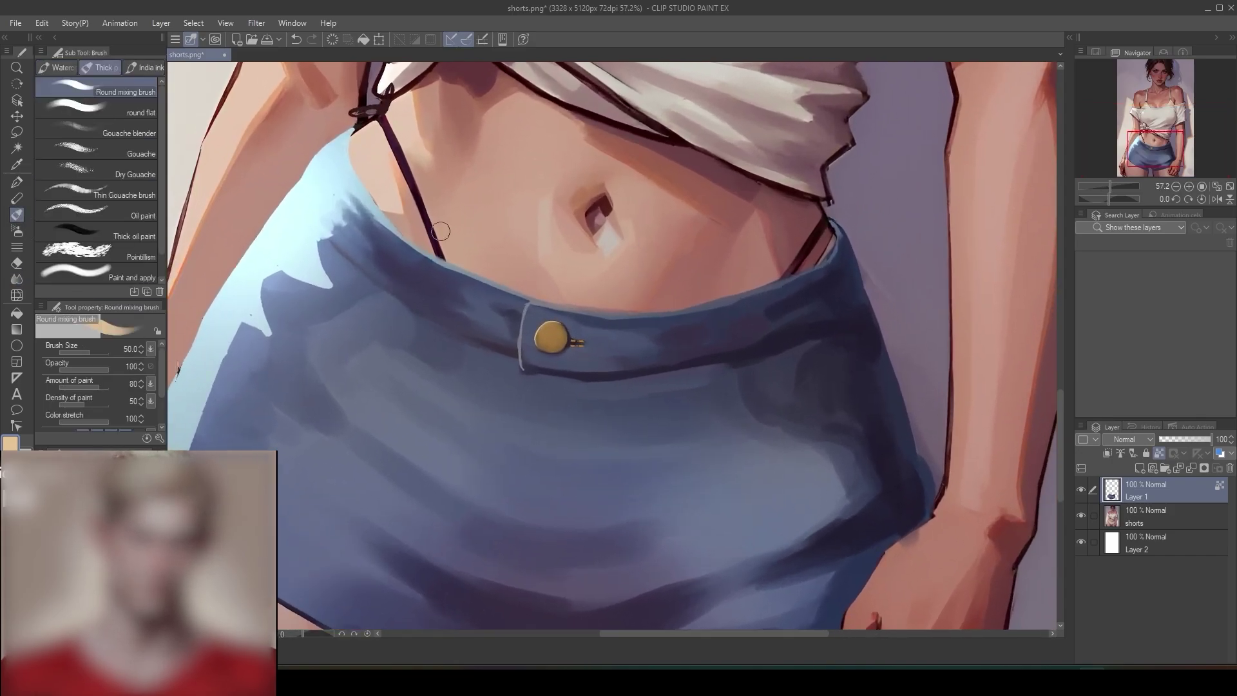
{"action": "left_click", "coordinate": [540, 367], "text": "alt"}
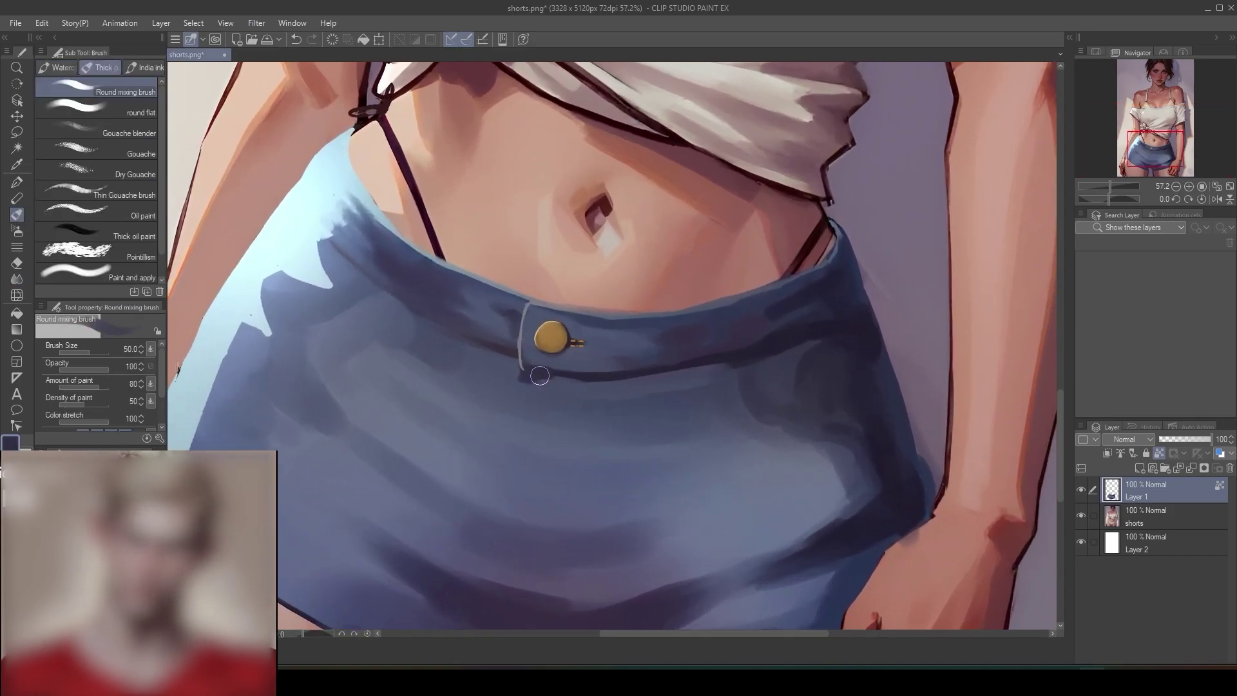
{"action": "left_click_drag", "start_coordinate": [514, 368], "coordinate": [517, 386]}
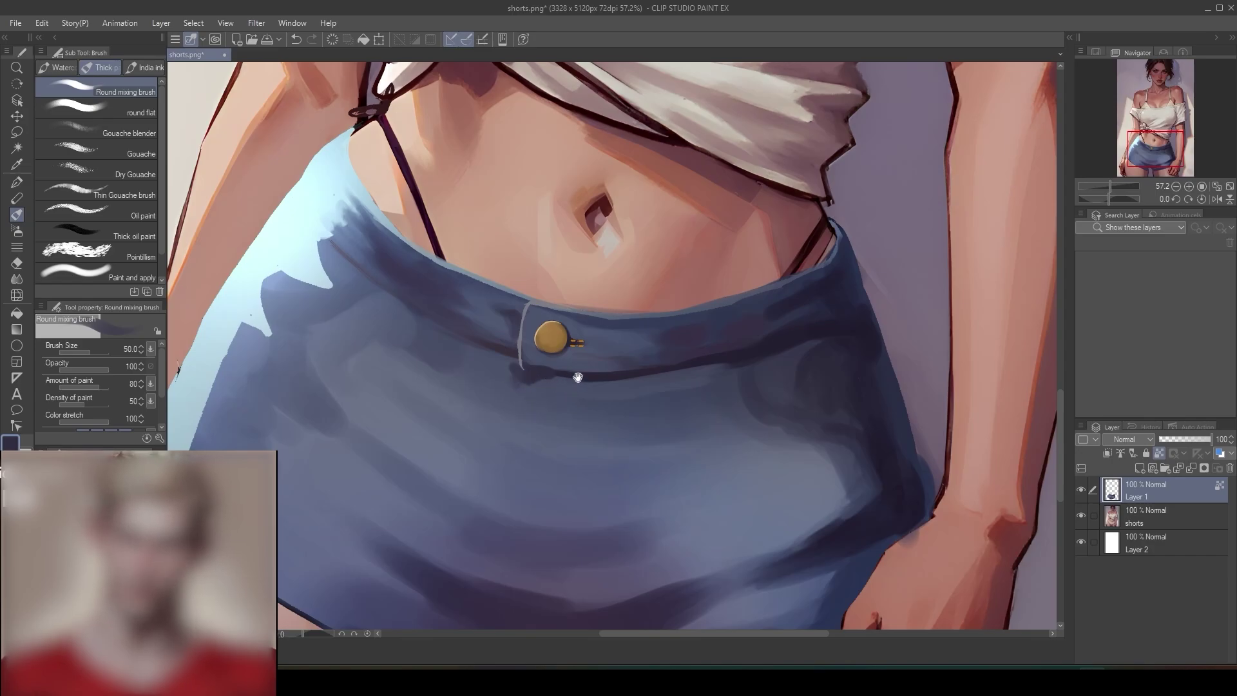
- Outline a narrow rounded fly below the button flap in dark navy and shade small creases inside it
{"action": "scroll", "coordinate": [568, 374], "scroll_direction": "down", "scroll_amount": 3}
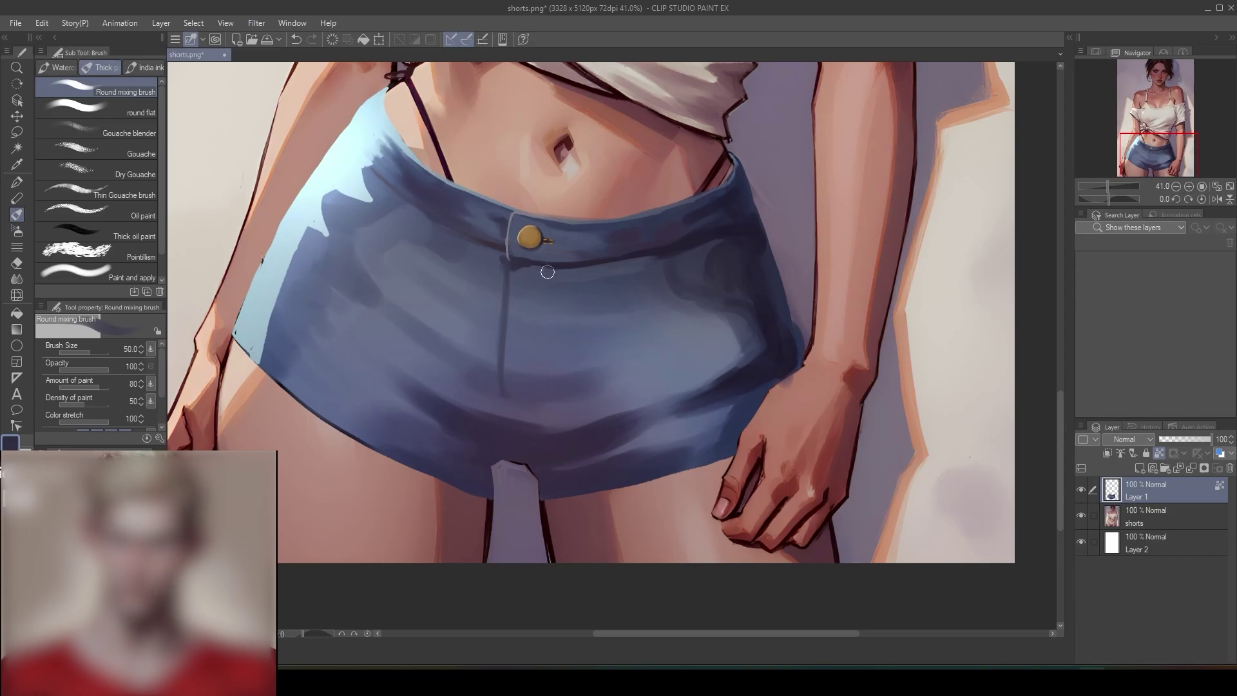
{"action": "left_click_drag", "start_coordinate": [544, 297], "coordinate": [540, 360]}
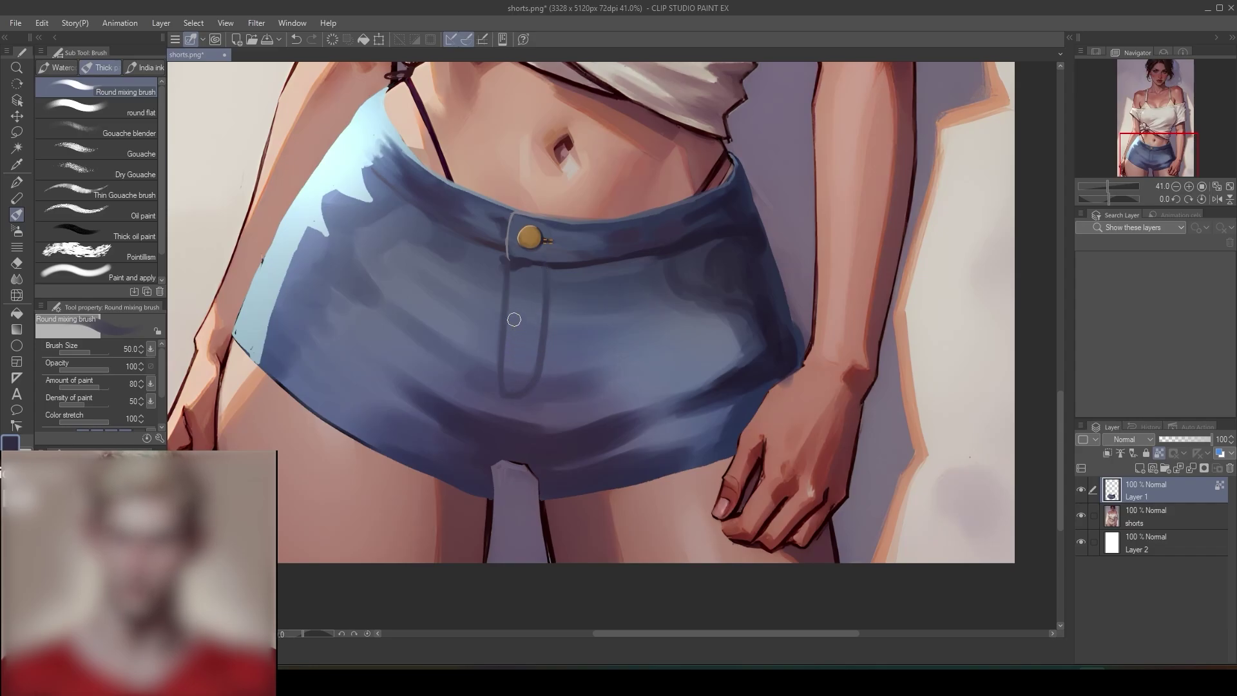
{"action": "left_click_drag", "start_coordinate": [539, 275], "coordinate": [539, 304]}
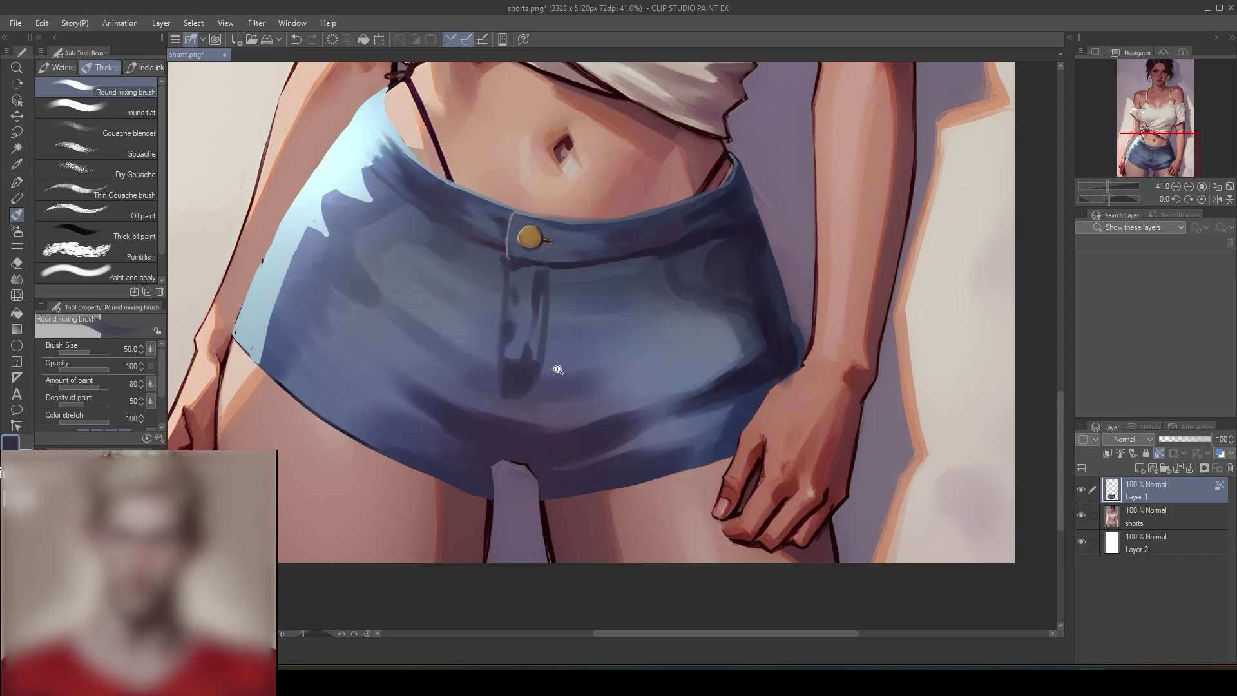
- Paint a dark curved fold from the base of the fly up toward the hip on the left of the figure
{"action": "scroll", "coordinate": [518, 315], "scroll_direction": "down", "scroll_amount": 5}
{"action": "scroll", "coordinate": [489, 247], "scroll_direction": "up", "scroll_amount": 7}
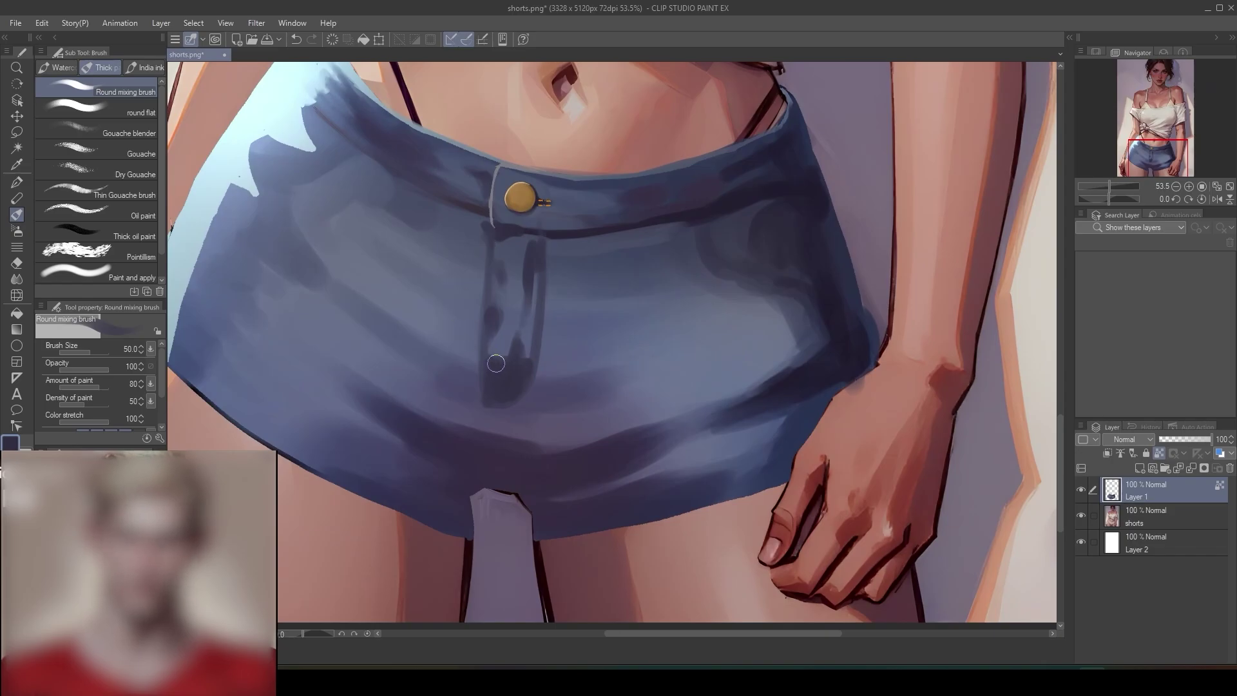
{"action": "mouse_move", "coordinate": [469, 359]}
{"action": "left_mouse_down"}
{"action": "mouse_move", "coordinate": [409, 335]}
{"action": "mouse_move", "coordinate": [486, 373]}
{"action": "mouse_move", "coordinate": [385, 324]}
{"action": "left_mouse_up"}
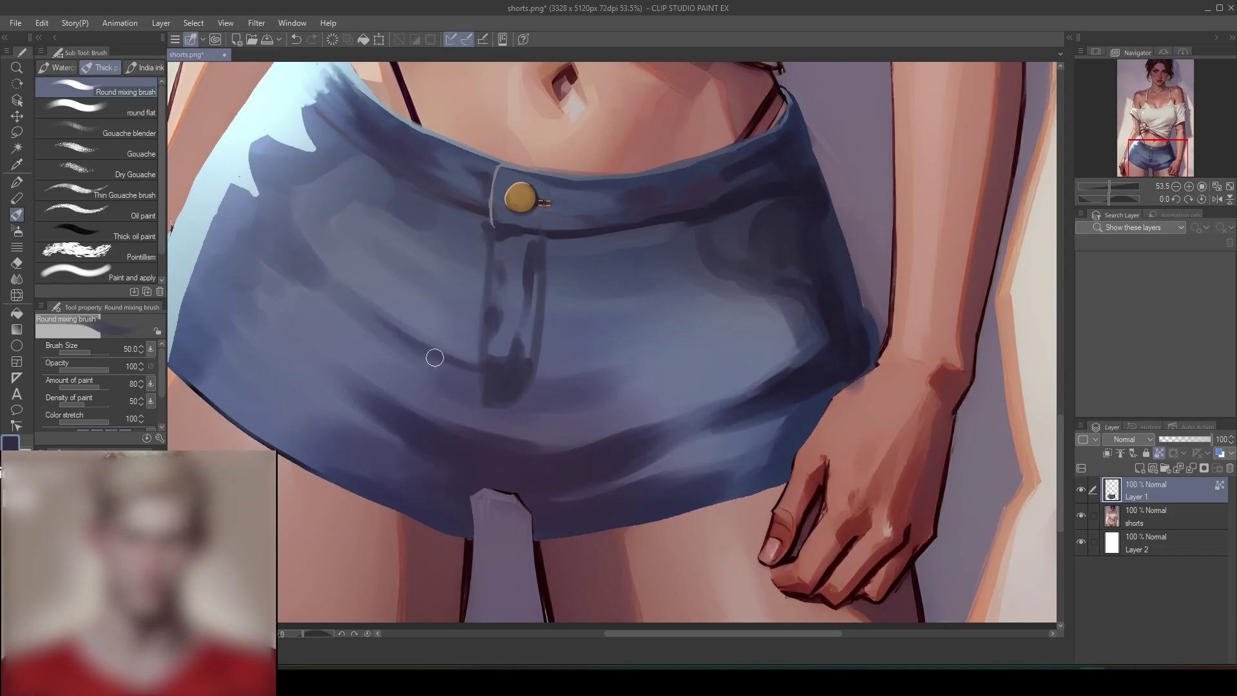
{"action": "left_click_drag", "start_coordinate": [493, 381], "coordinate": [381, 326]}
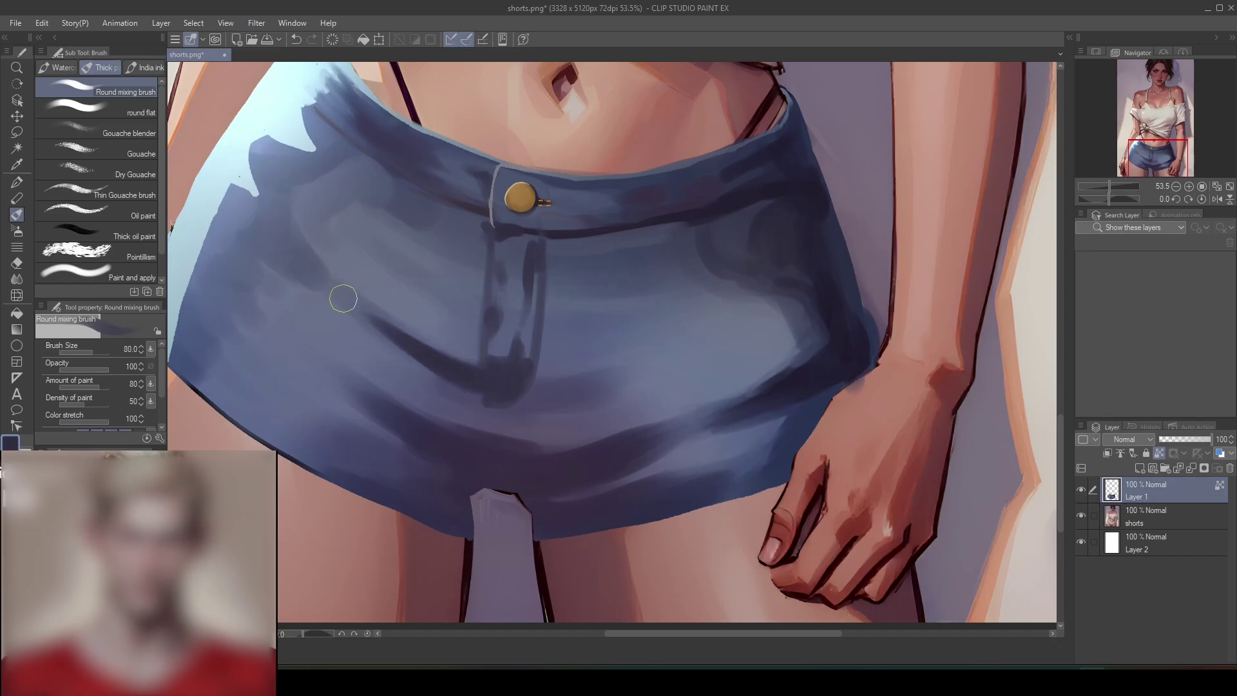
- Carry the dark fold across the fly's base with the brush at size 80 and darken the area above the crotch
{"action": "key", "text": "bracketright"}
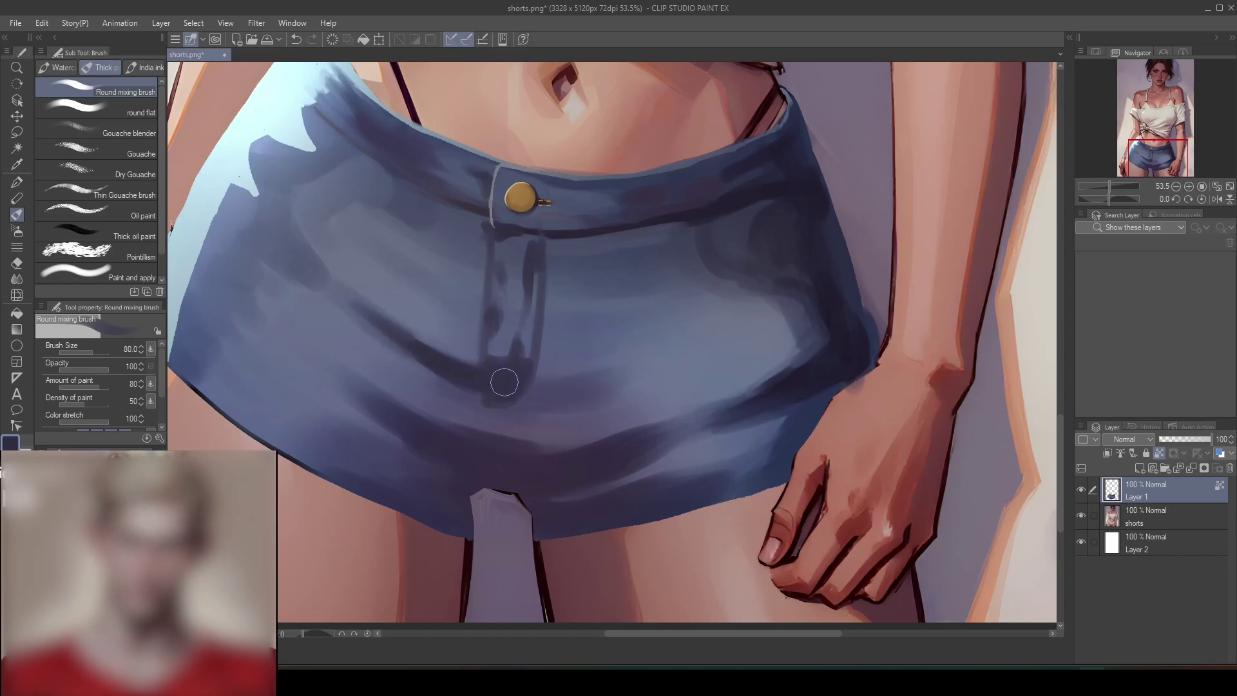
{"action": "left_click_drag", "start_coordinate": [573, 385], "coordinate": [488, 385]}
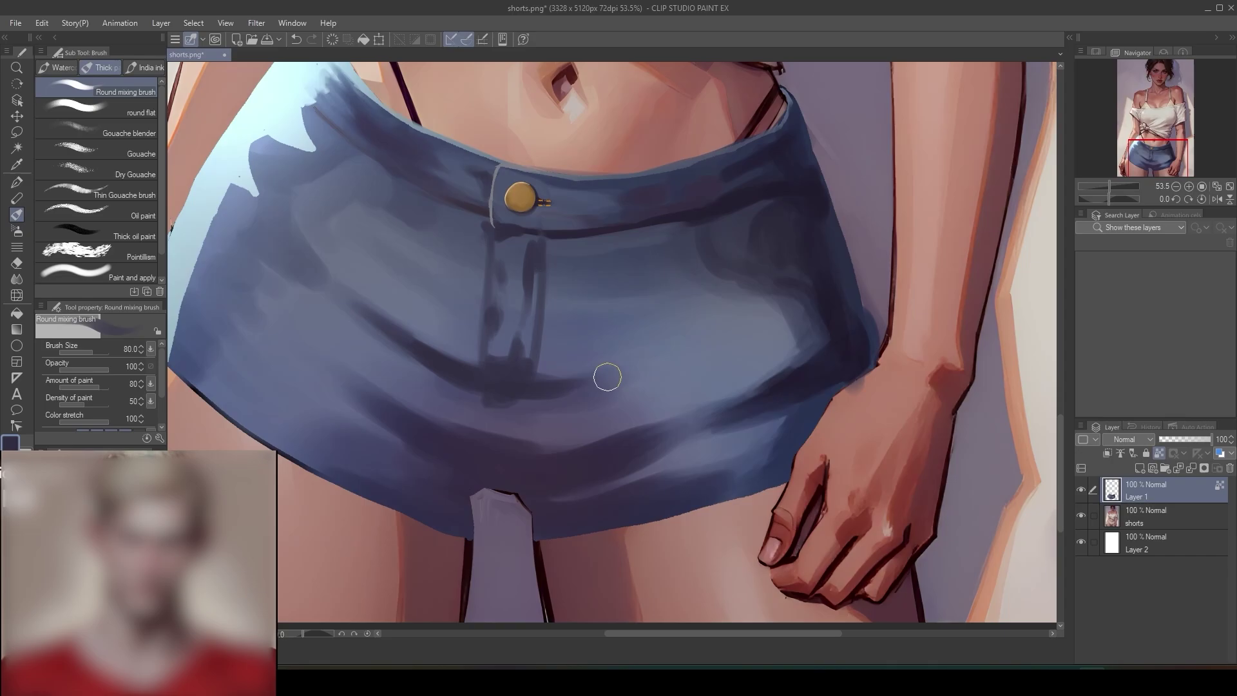
{"action": "left_click_drag", "start_coordinate": [608, 376], "coordinate": [514, 391]}
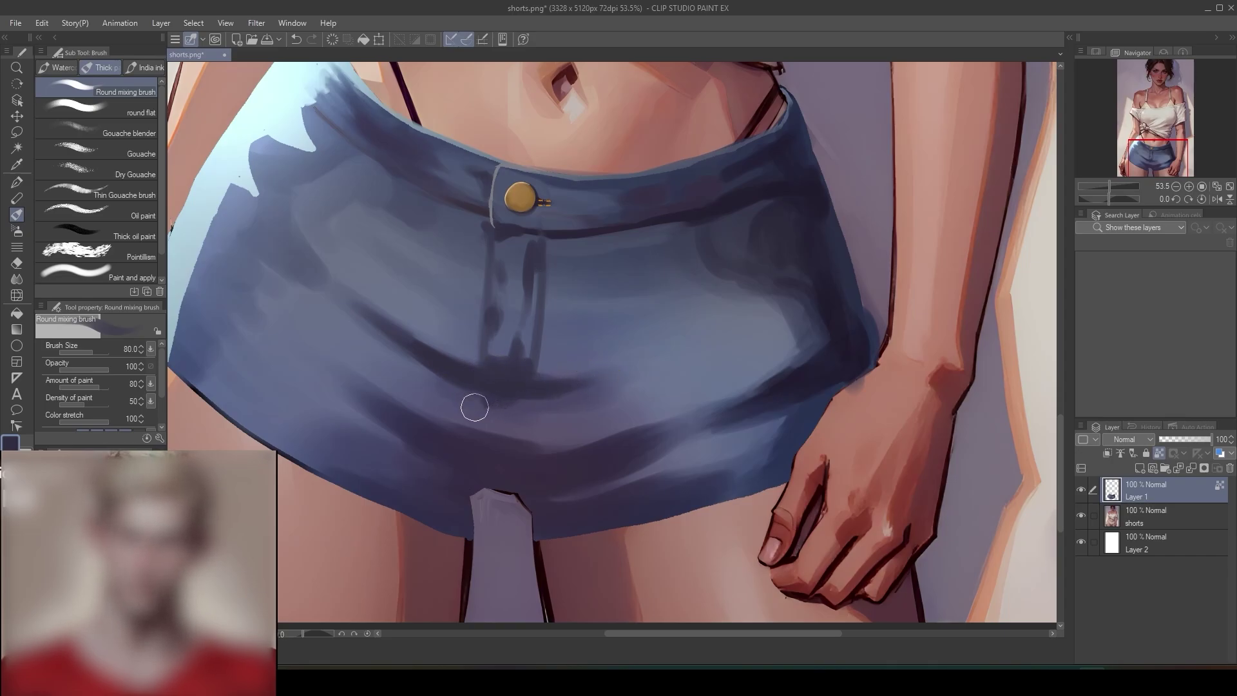
{"action": "left_click_drag", "start_coordinate": [589, 451], "coordinate": [473, 448]}
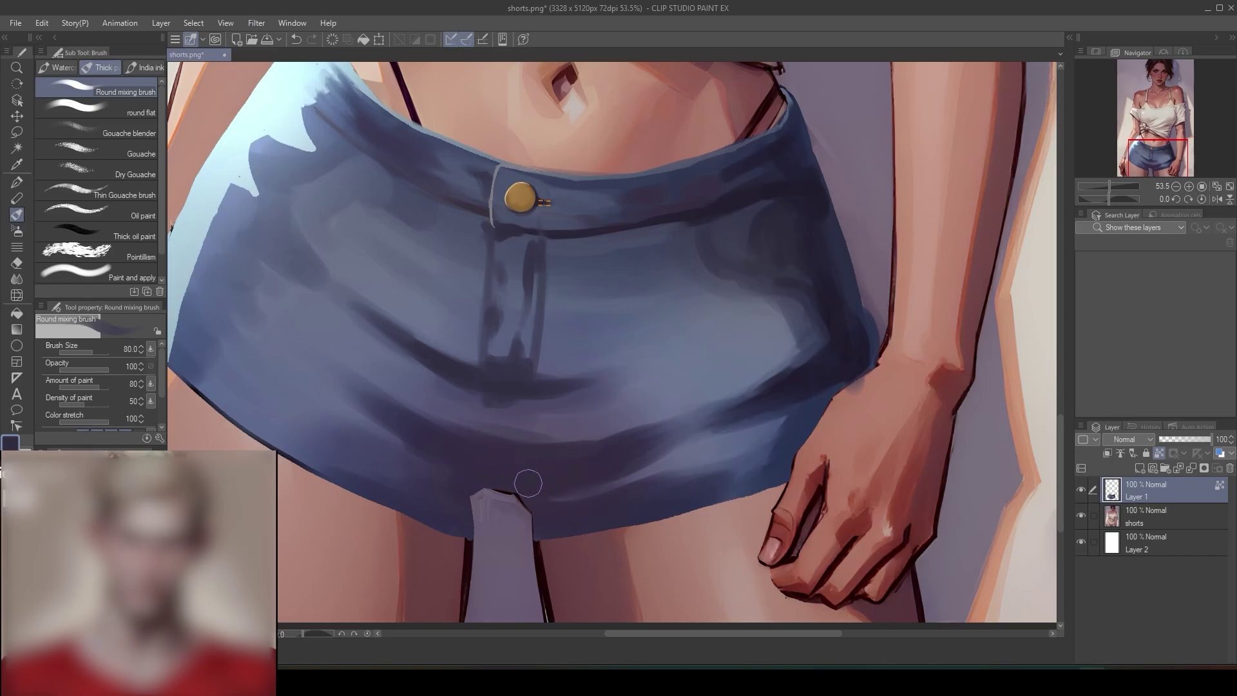
- Sample the dark leg outline and deepen the crotch shadow and the long lower fold running toward the hand
{"action": "left_click", "coordinate": [538, 545], "text": "alt"}
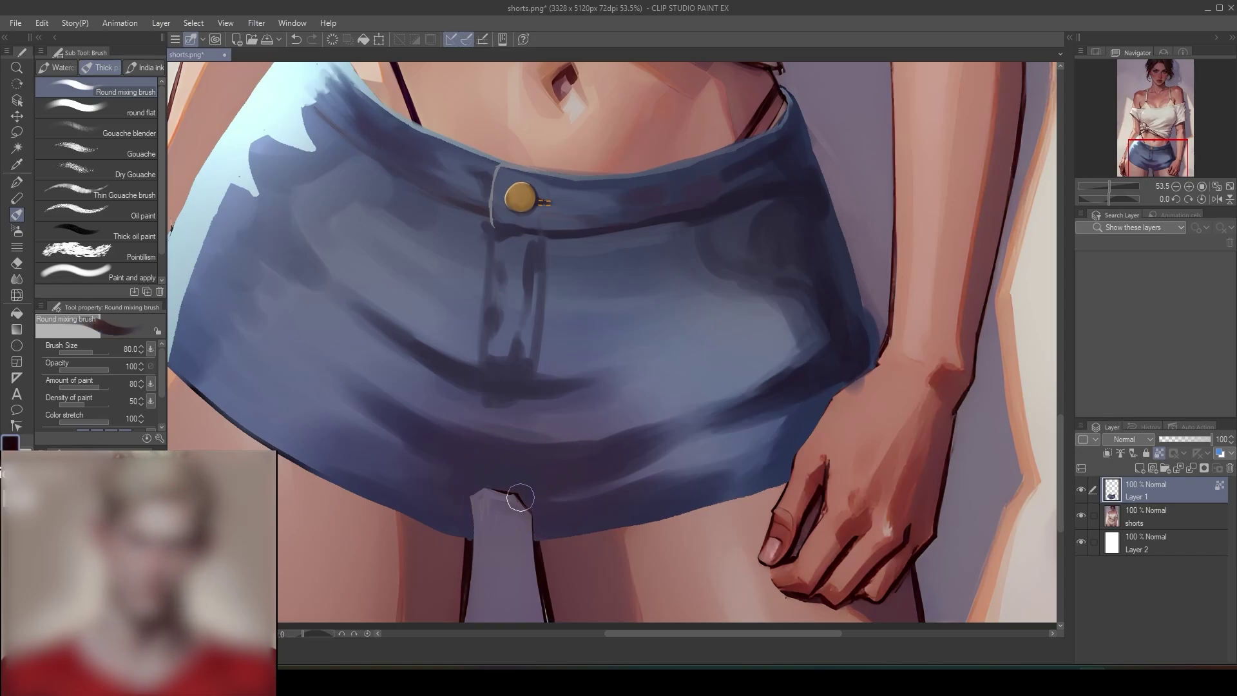
{"action": "mouse_move", "coordinate": [521, 485]}
{"action": "left_mouse_down"}
{"action": "mouse_move", "coordinate": [468, 468]}
{"action": "mouse_move", "coordinate": [527, 483]}
{"action": "mouse_move", "coordinate": [466, 471]}
{"action": "mouse_move", "coordinate": [537, 474]}
{"action": "mouse_move", "coordinate": [494, 477]}
{"action": "left_mouse_up"}
{"action": "left_click", "coordinate": [478, 466], "text": "alt"}
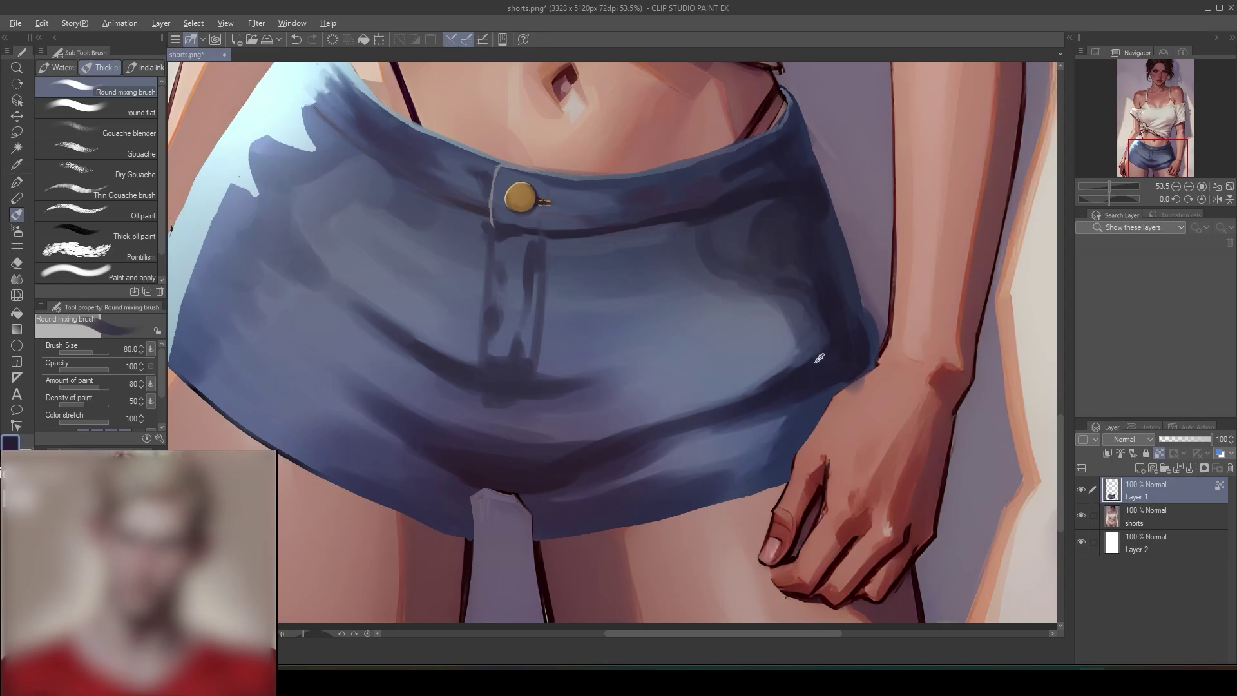
- Sample lighter blues from the shorts and brighten the fabric below and above the long fold near the hand
{"action": "left_click", "coordinate": [713, 438], "text": "alt"}
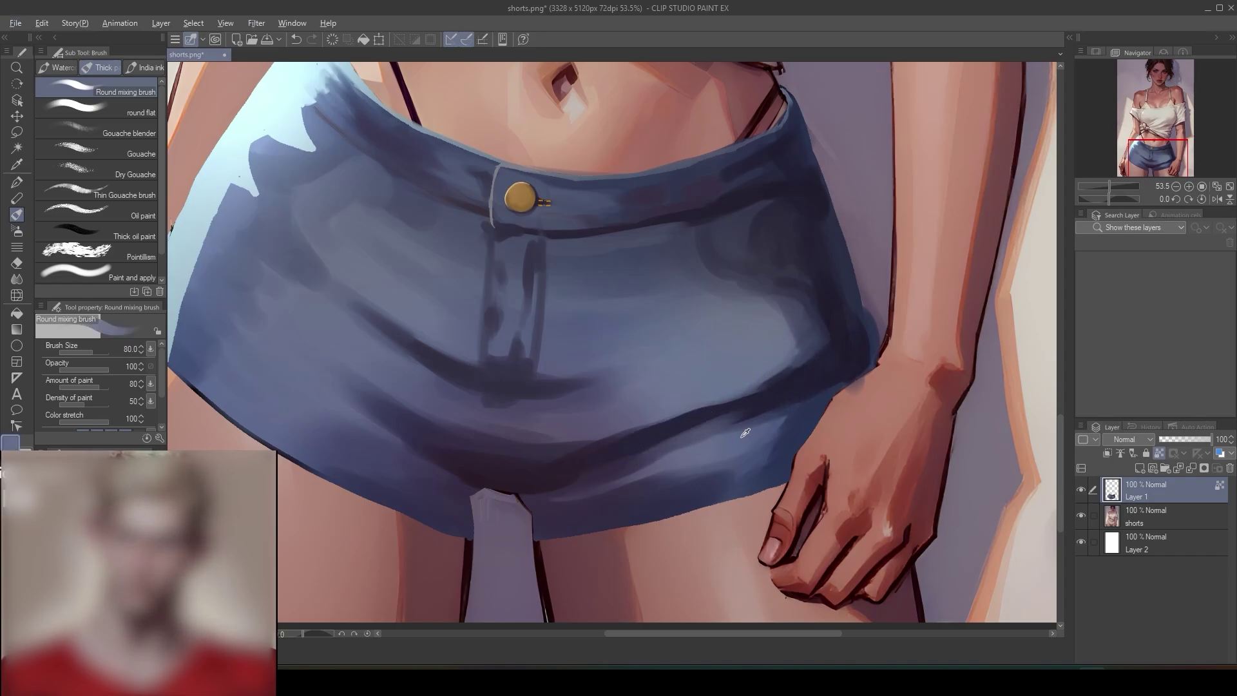
{"action": "mouse_move", "coordinate": [746, 434]}
{"action": "left_mouse_down"}
{"action": "mouse_move", "coordinate": [663, 447]}
{"action": "mouse_move", "coordinate": [754, 419]}
{"action": "mouse_move", "coordinate": [655, 442]}
{"action": "mouse_move", "coordinate": [770, 413]}
{"action": "left_mouse_up"}
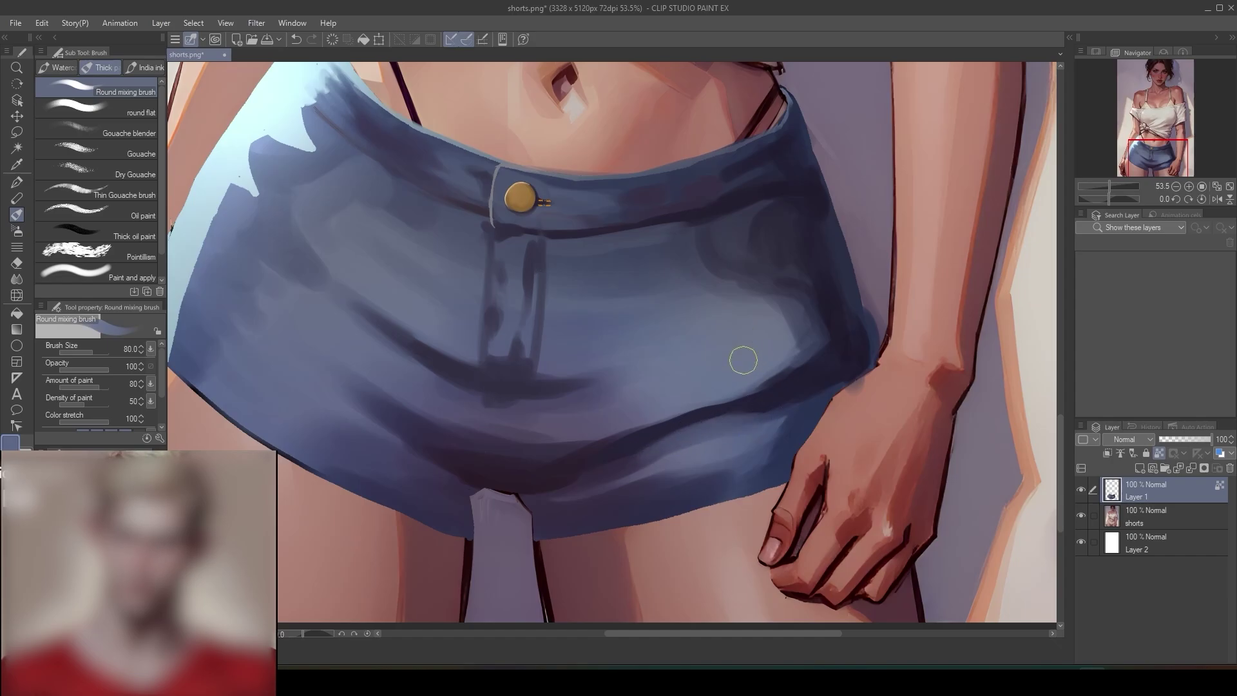
{"action": "left_click", "coordinate": [749, 375], "text": "alt"}
{"action": "mouse_move", "coordinate": [753, 368]}
{"action": "left_mouse_down"}
{"action": "mouse_move", "coordinate": [792, 366]}
{"action": "mouse_move", "coordinate": [802, 337]}
{"action": "mouse_move", "coordinate": [752, 386]}
{"action": "left_mouse_up"}
{"action": "left_click", "coordinate": [801, 343], "text": "alt"}
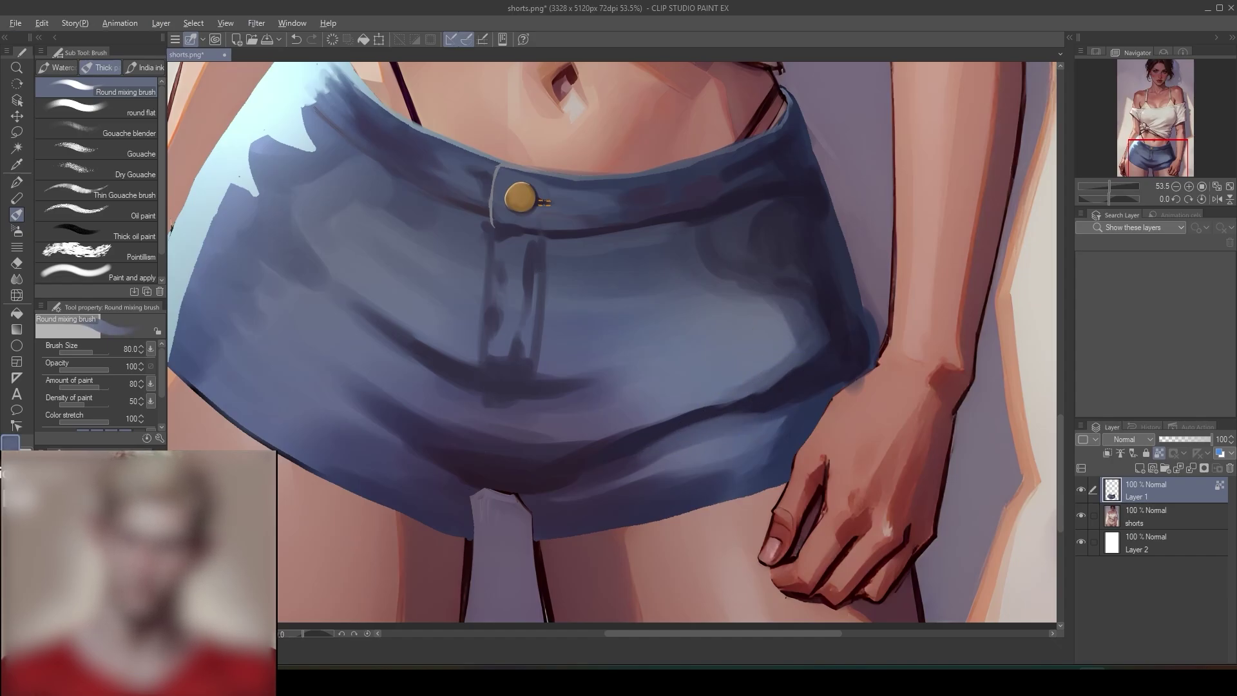
- Clean up the upper edge of the long fold near the hand with sampled mid and dark blues
{"action": "left_click", "coordinate": [805, 315], "text": "alt"}
{"action": "mouse_move", "coordinate": [812, 346]}
{"action": "left_mouse_down"}
{"action": "mouse_move", "coordinate": [772, 376]}
{"action": "mouse_move", "coordinate": [624, 428]}
{"action": "left_mouse_up"}
{"action": "left_click", "coordinate": [791, 354], "text": "alt"}
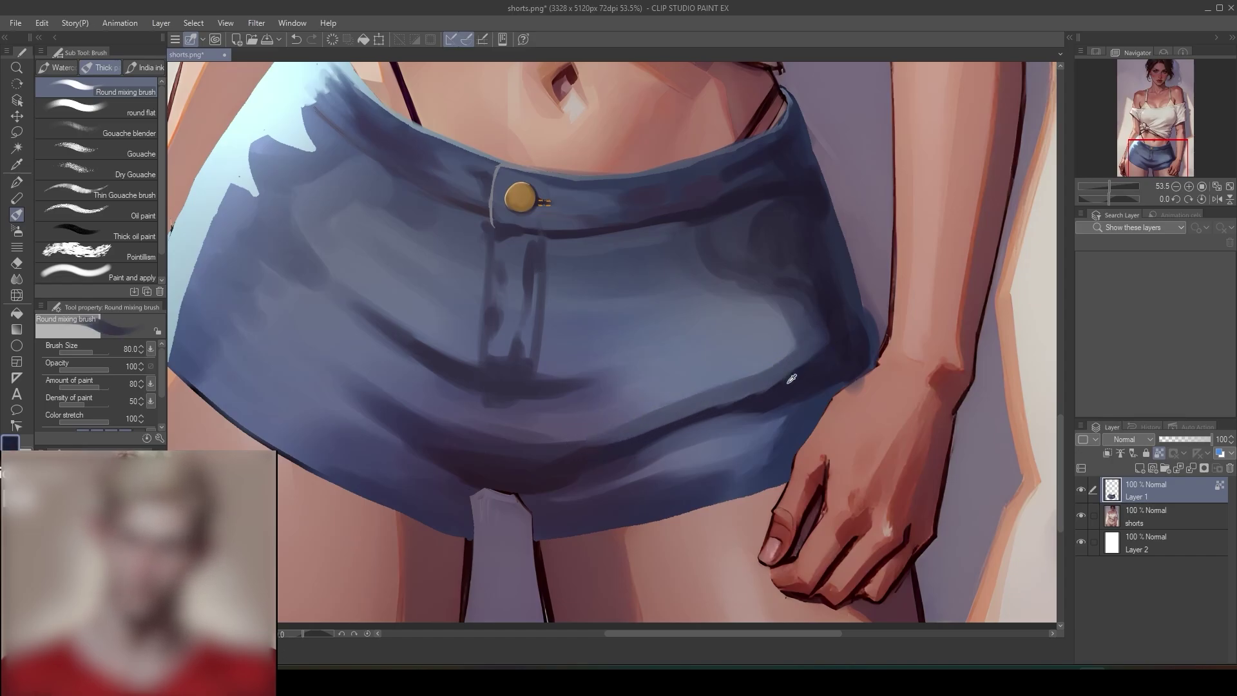
{"action": "left_click_drag", "start_coordinate": [801, 368], "coordinate": [682, 419]}
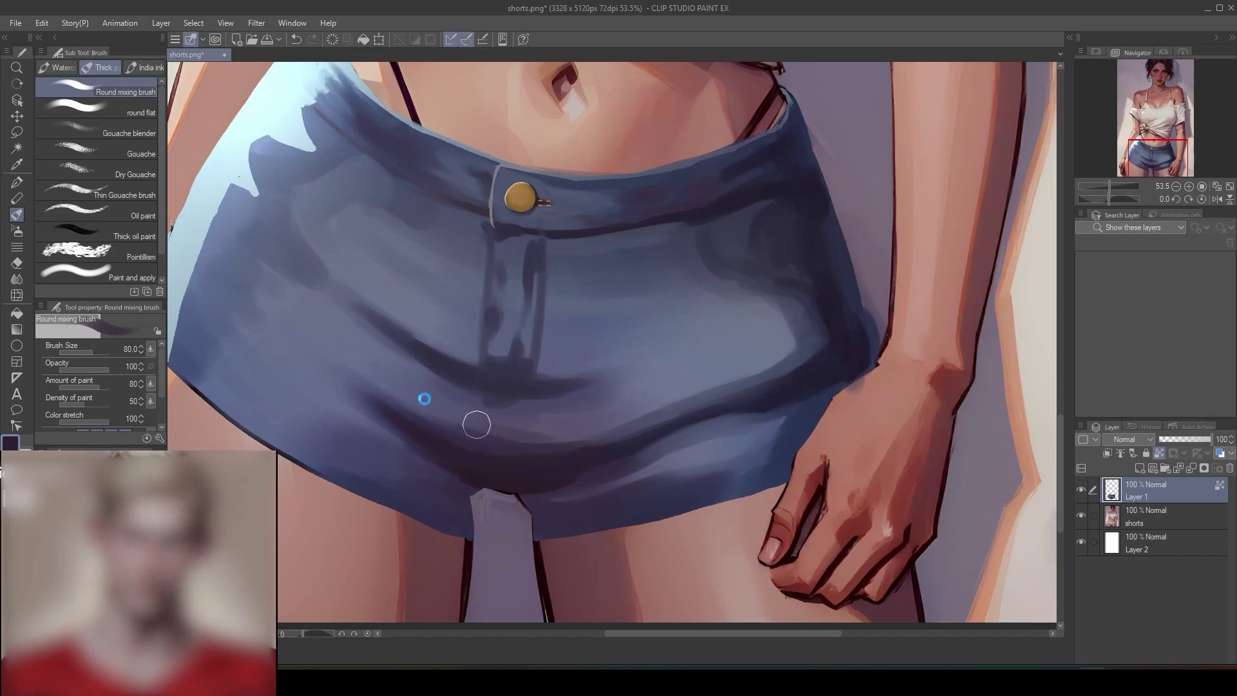
- Sample the dark fold colour, shade the hem corners beside the crotch, and add diagonal folds across the leg on the left of the figure
{"action": "key", "text": "alt"}
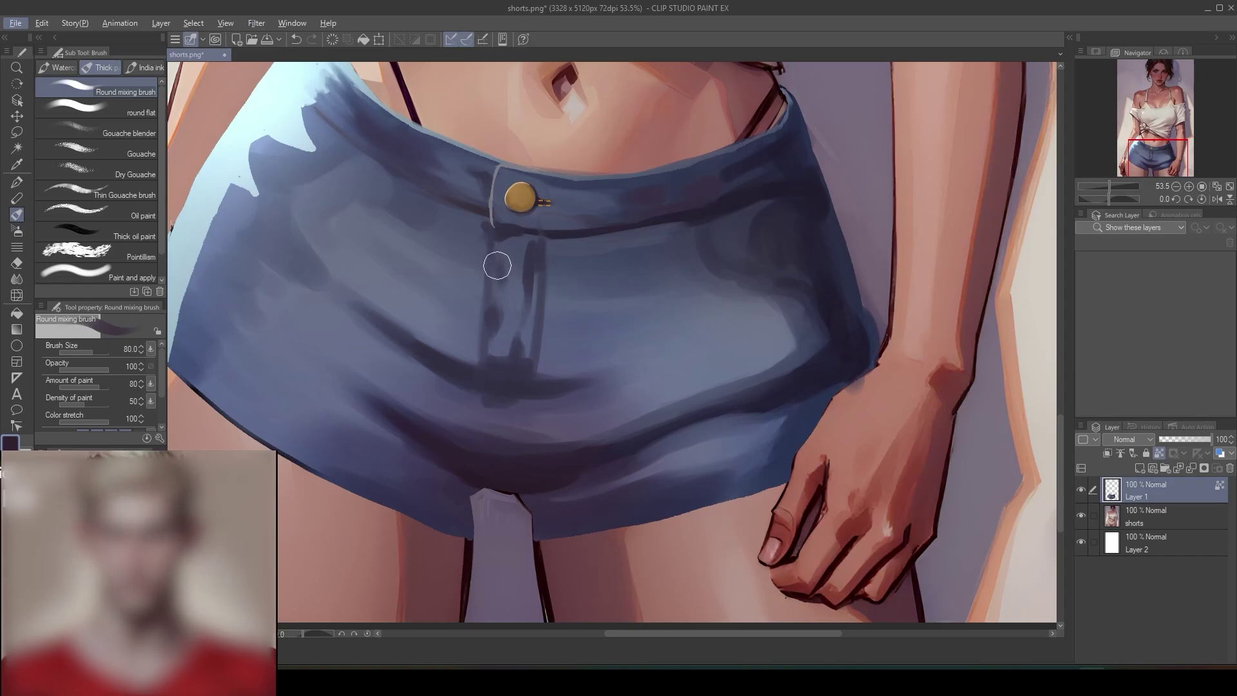
{"action": "left_click", "coordinate": [455, 473], "text": "alt"}
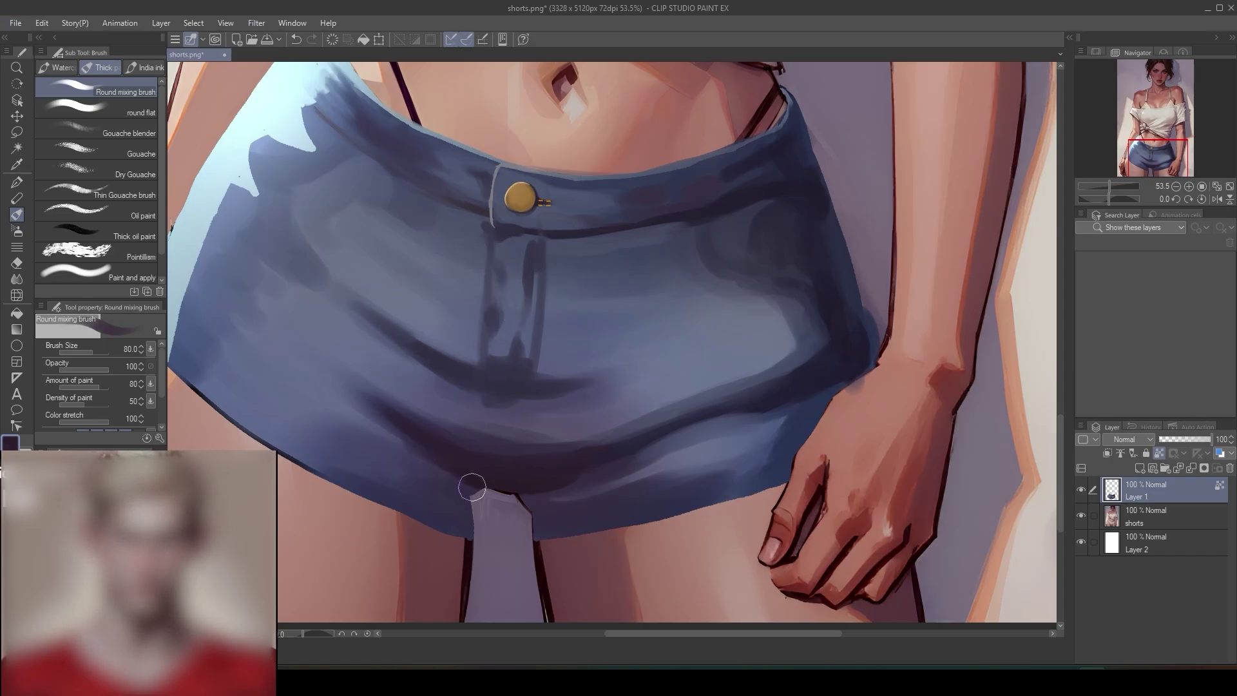
{"action": "mouse_move", "coordinate": [472, 484]}
{"action": "left_mouse_down"}
{"action": "mouse_move", "coordinate": [455, 499]}
{"action": "mouse_move", "coordinate": [464, 493]}
{"action": "mouse_move", "coordinate": [422, 478]}
{"action": "mouse_move", "coordinate": [471, 500]}
{"action": "mouse_move", "coordinate": [459, 523]}
{"action": "left_mouse_up"}
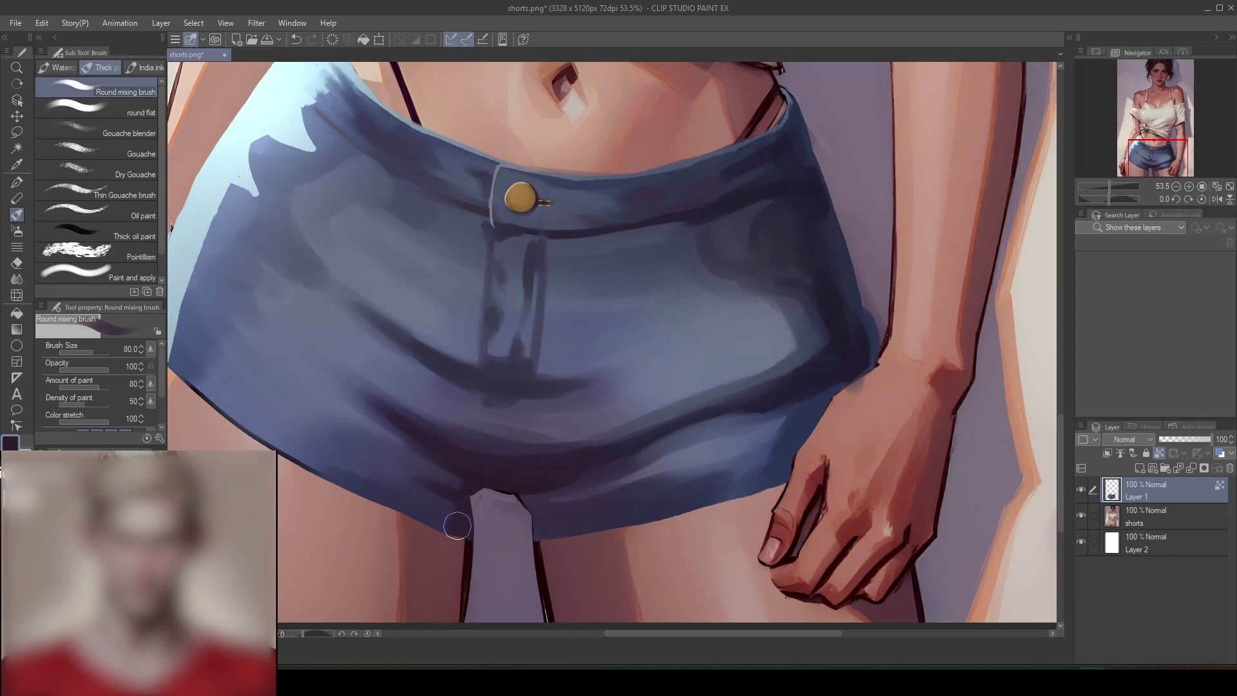
{"action": "left_click_drag", "start_coordinate": [584, 505], "coordinate": [536, 525]}
{"action": "left_click_drag", "start_coordinate": [429, 487], "coordinate": [470, 488]}
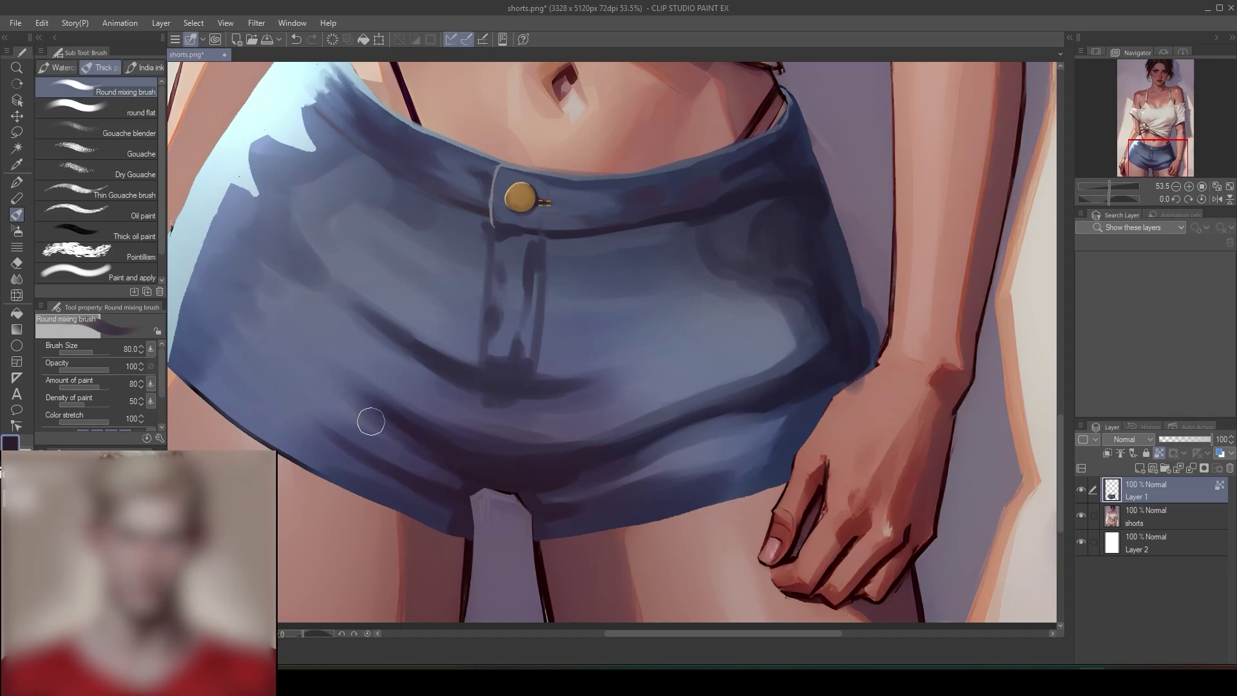
{"action": "left_click", "coordinate": [334, 399], "text": "alt"}
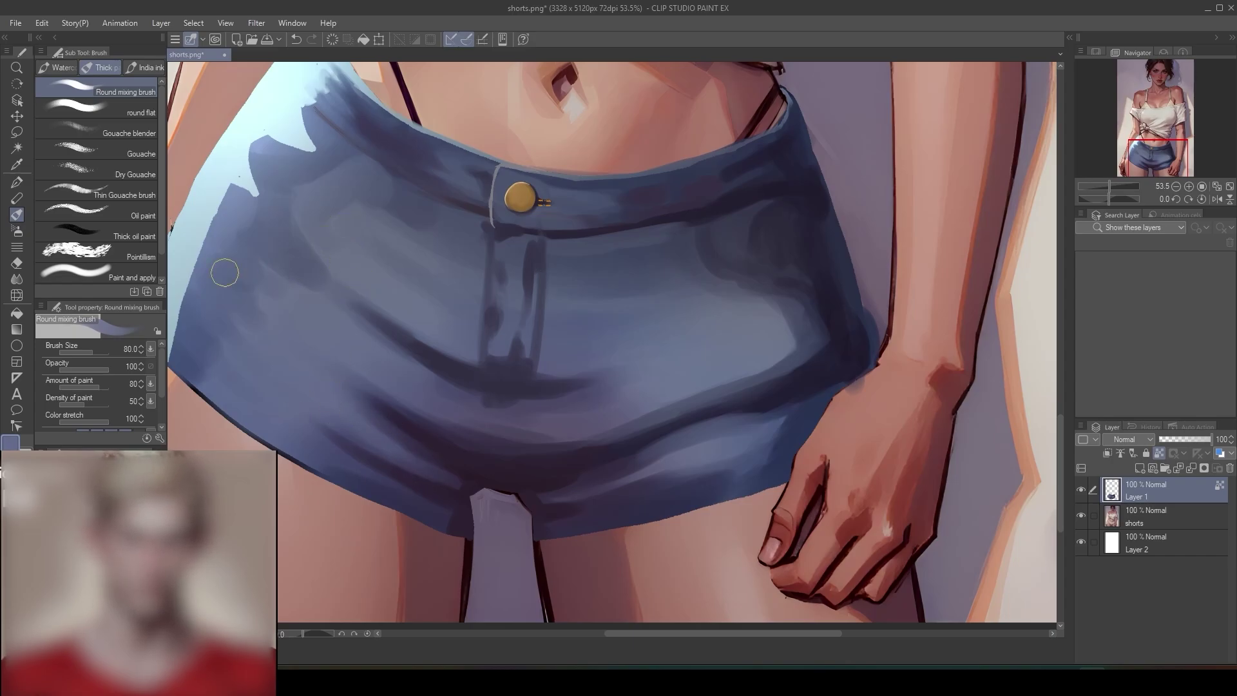
- Sketch a series of curved lime-green contour lines across the left leg's folds with the G-pen at size 15
{"action": "left_click", "coordinate": [17, 182]}
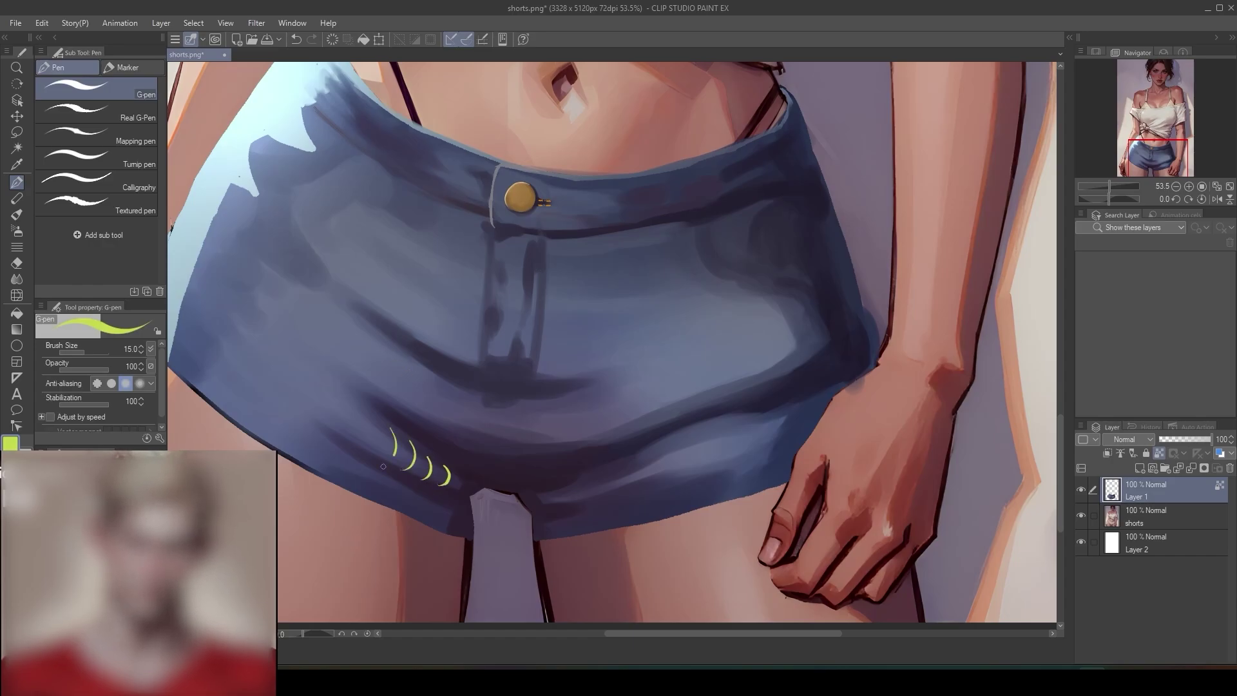
{"action": "left_click_drag", "start_coordinate": [340, 433], "coordinate": [363, 405]}
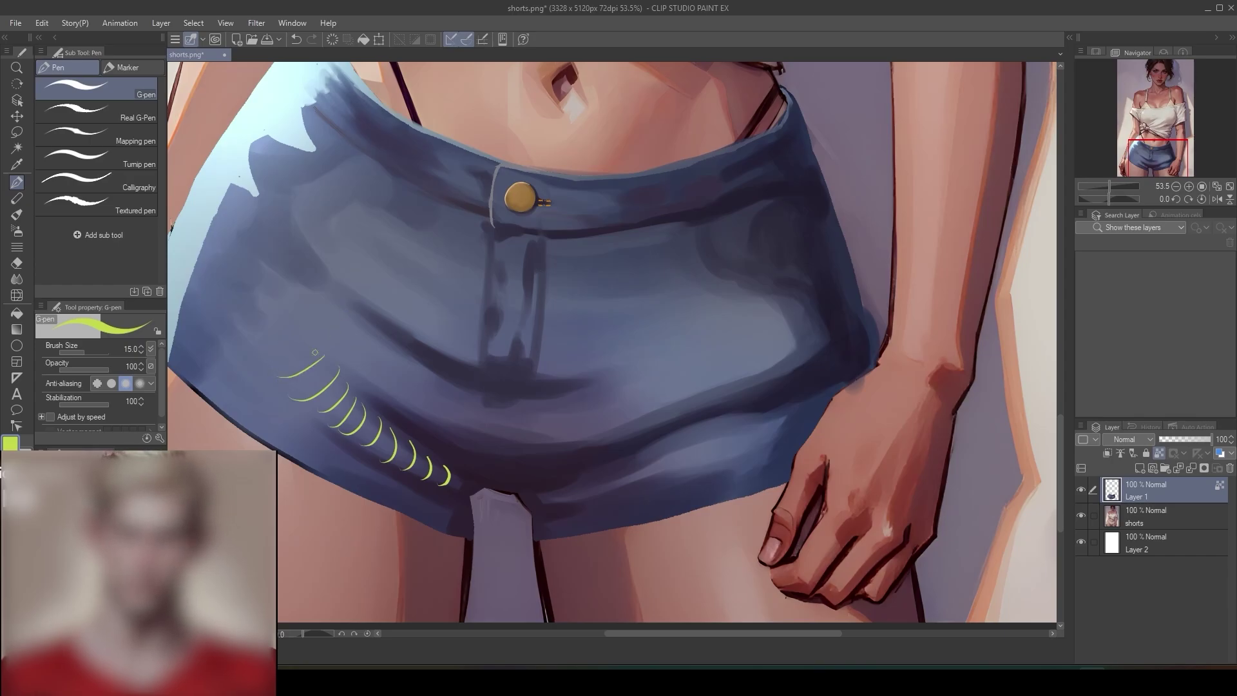
{"action": "left_click_drag", "start_coordinate": [268, 362], "coordinate": [313, 344]}
- Undo all the lime-green contour lines and switch back to the Round mixing brush
{"action": "key", "text": "ctrl+z"}
{"action": "key", "text": "ctrl+z"}
{"action": "key", "text": "ctrl+z"}
{"action": "key", "text": "ctrl+z"}
{"action": "key", "text": "ctrl+z"}
{"action": "key", "text": "ctrl+z"}
{"action": "key", "text": "ctrl+z"}
{"action": "key", "text": "ctrl+z"}
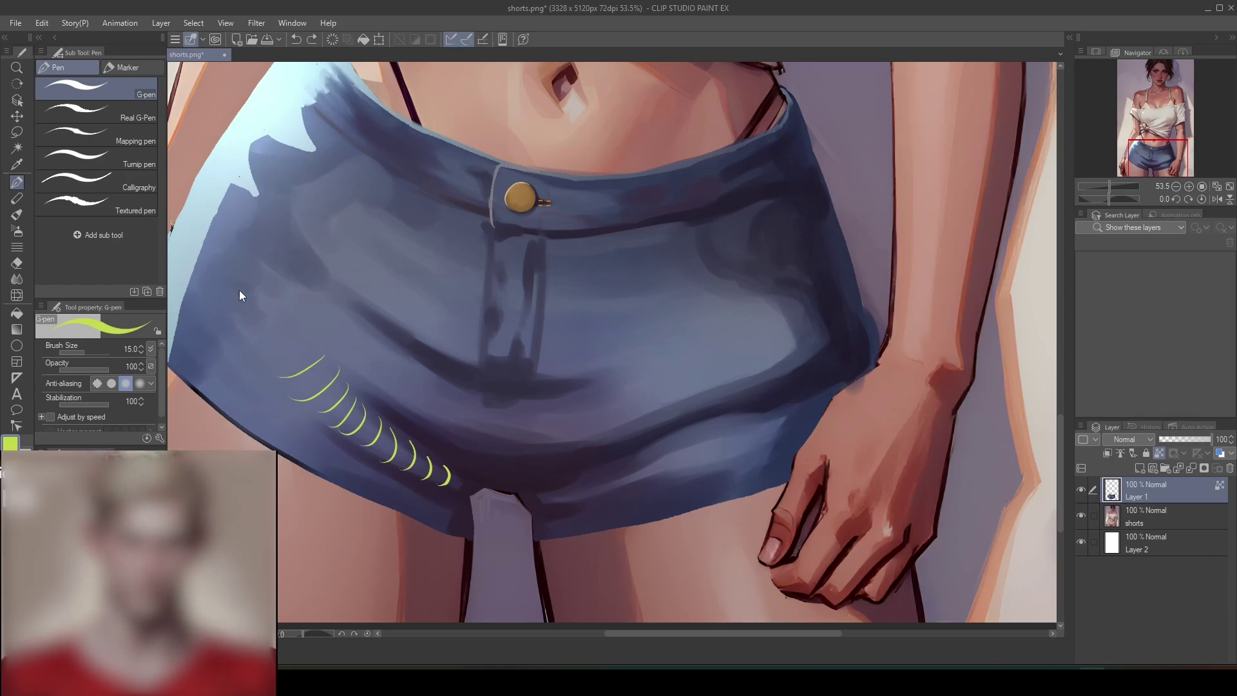
{"action": "key", "text": "ctrl+z"}
{"action": "key", "text": "ctrl+z"}
{"action": "key", "text": "ctrl+z"}
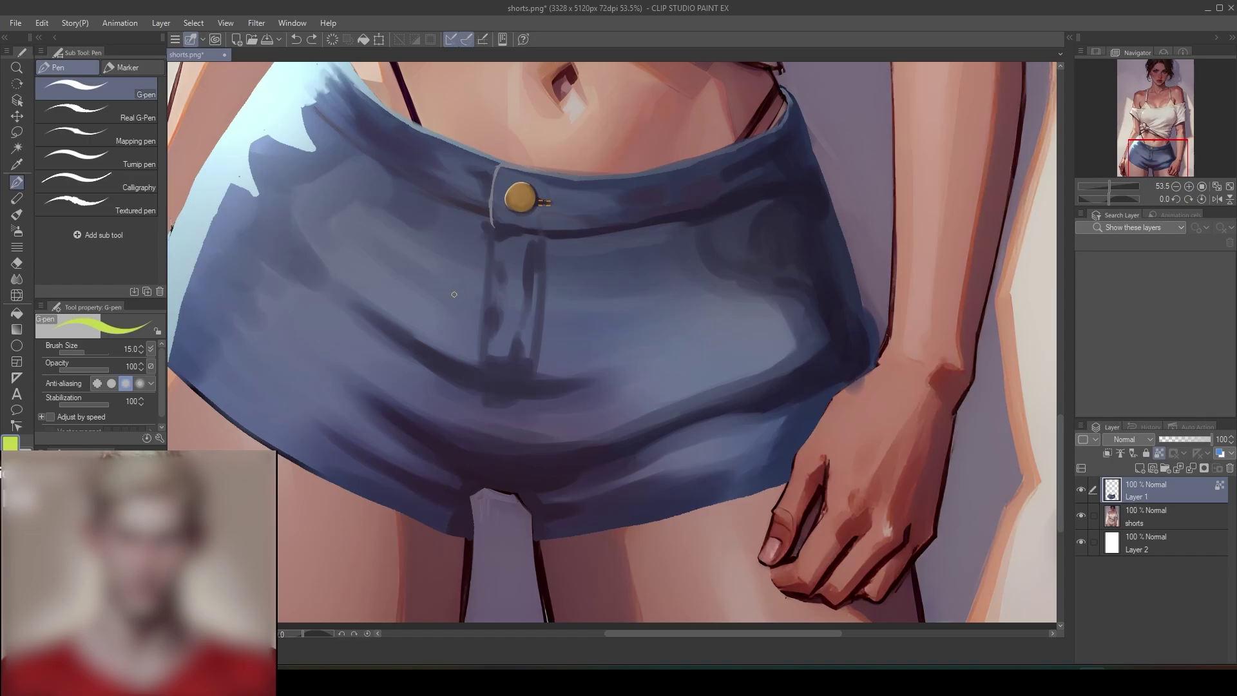
{"action": "left_click", "coordinate": [17, 215]}
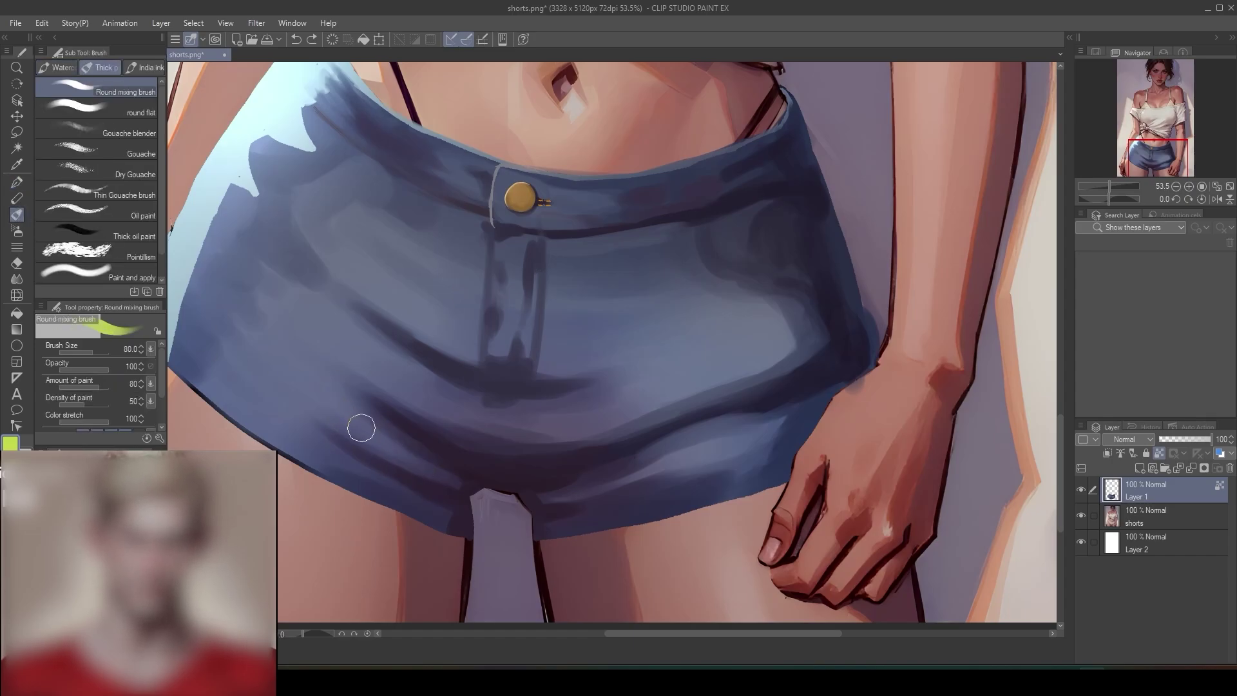
- Sample the denim blue and the dark crotch shadow, and deepen the diagonal fold on the leg left of the crotch
{"action": "left_click", "coordinate": [365, 342], "text": "alt"}
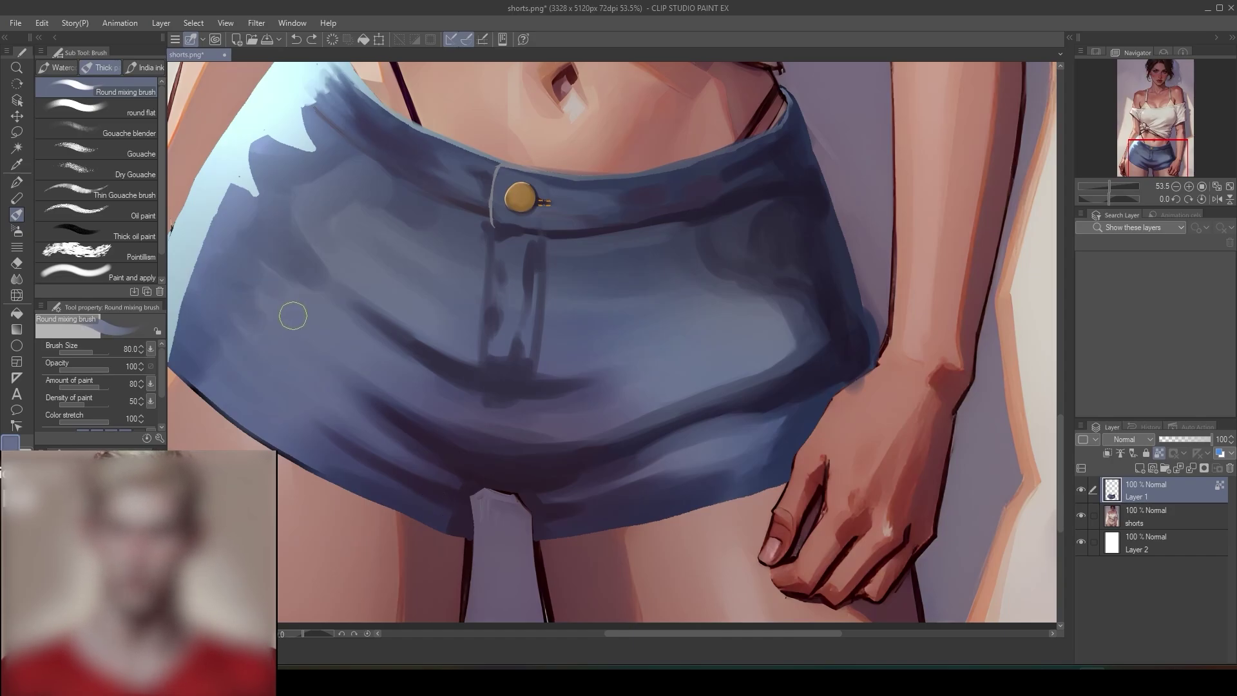
{"action": "left_click", "coordinate": [457, 497], "text": "alt"}
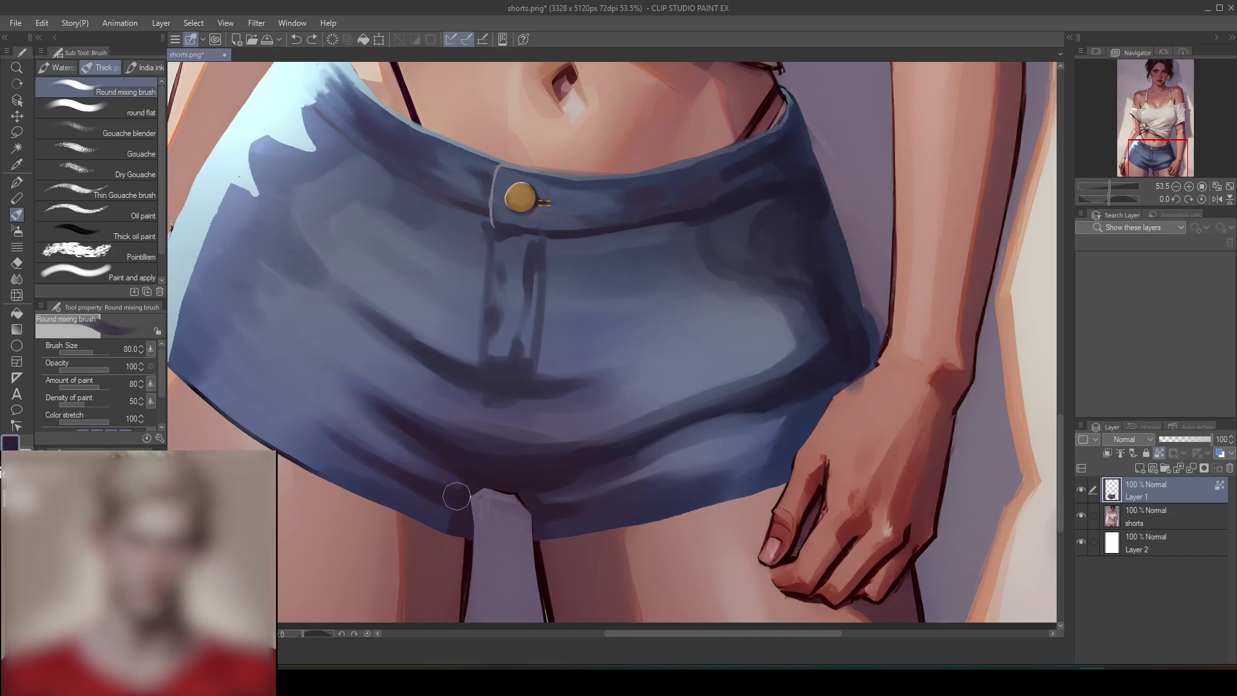
{"action": "mouse_move", "coordinate": [457, 497]}
{"action": "left_mouse_down"}
{"action": "mouse_move", "coordinate": [434, 447]}
{"action": "mouse_move", "coordinate": [464, 483]}
{"action": "mouse_move", "coordinate": [389, 423]}
{"action": "left_mouse_up"}
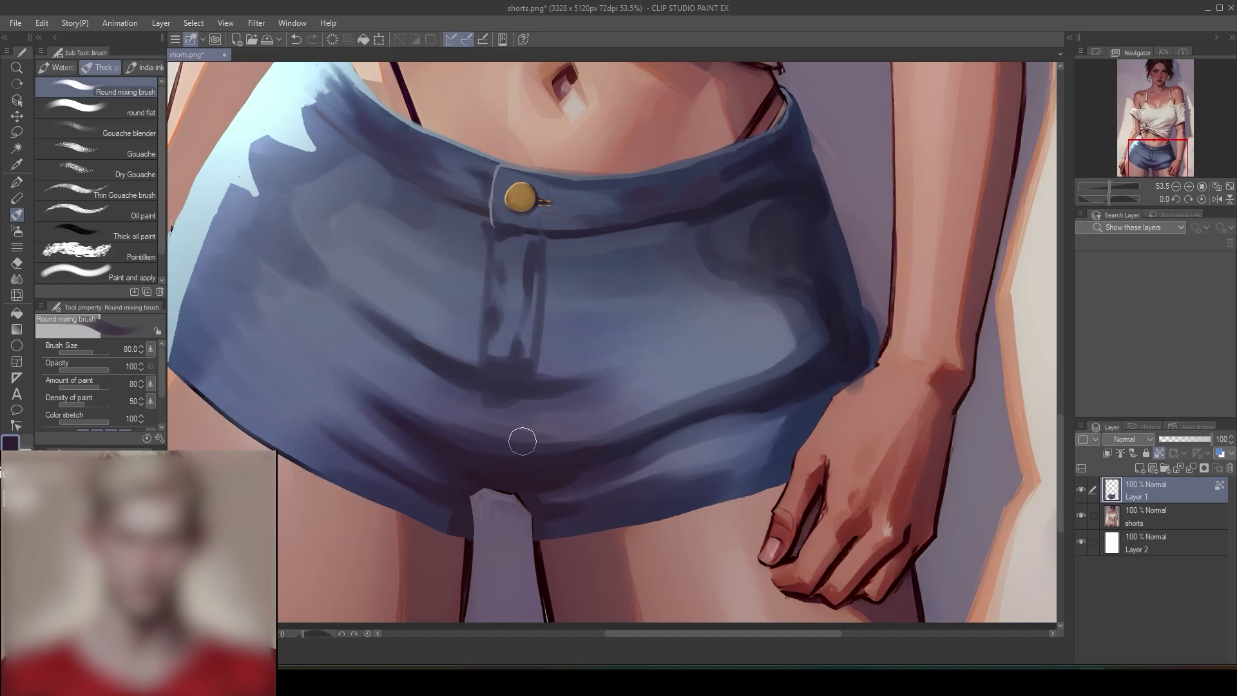
- Soften the lower folds on the left leg using the Wet bleed blender at size 70
{"action": "key", "text": "j"}
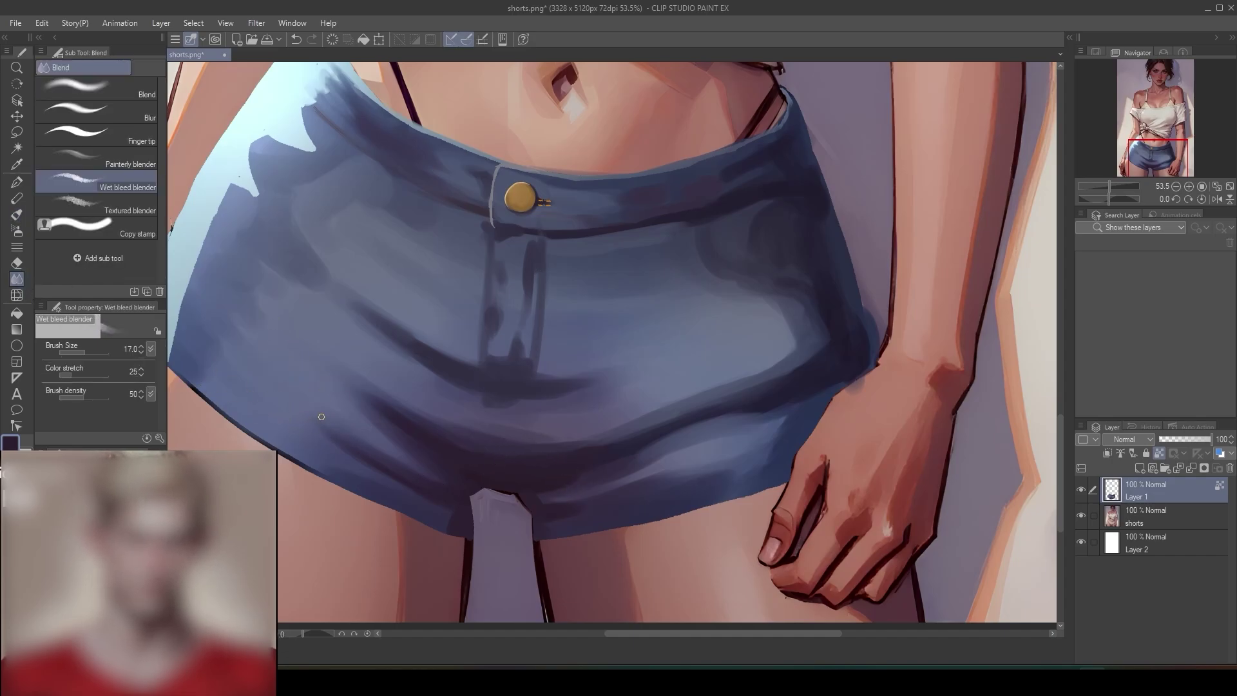
{"action": "key", "text": "bracketright"}
{"action": "key", "text": "bracketright"}
{"action": "key", "text": "bracketright"}
{"action": "key", "text": "bracketright"}
{"action": "key", "text": "bracketright"}
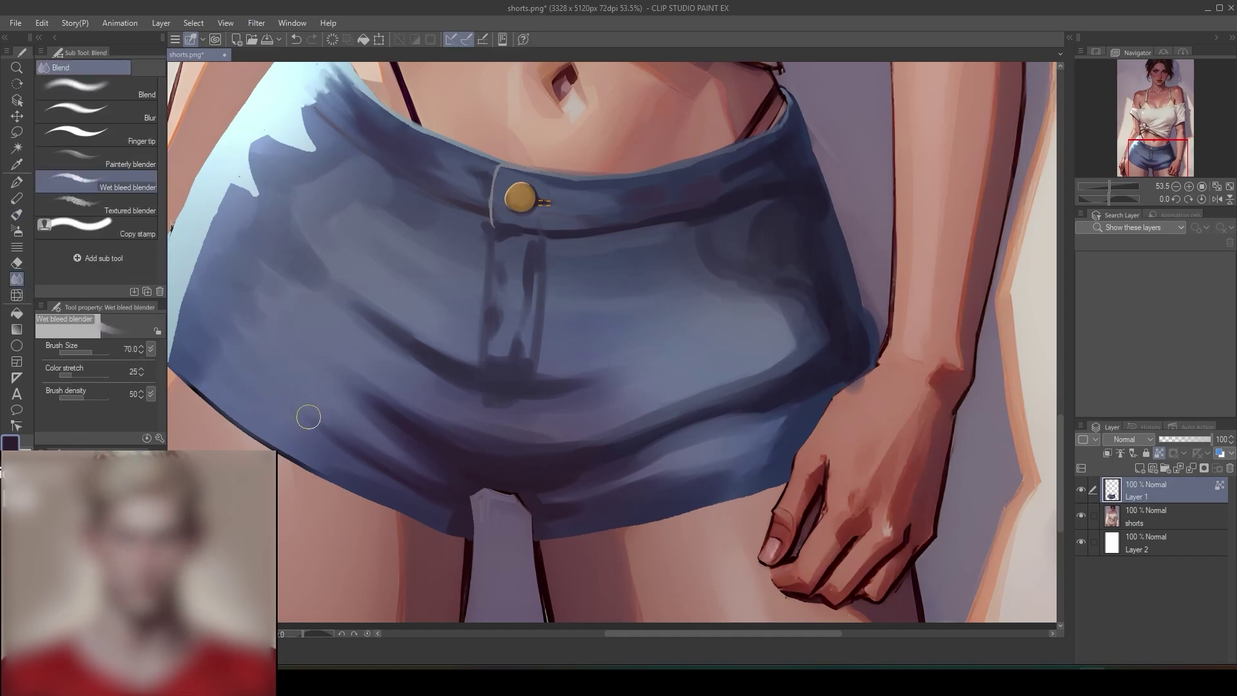
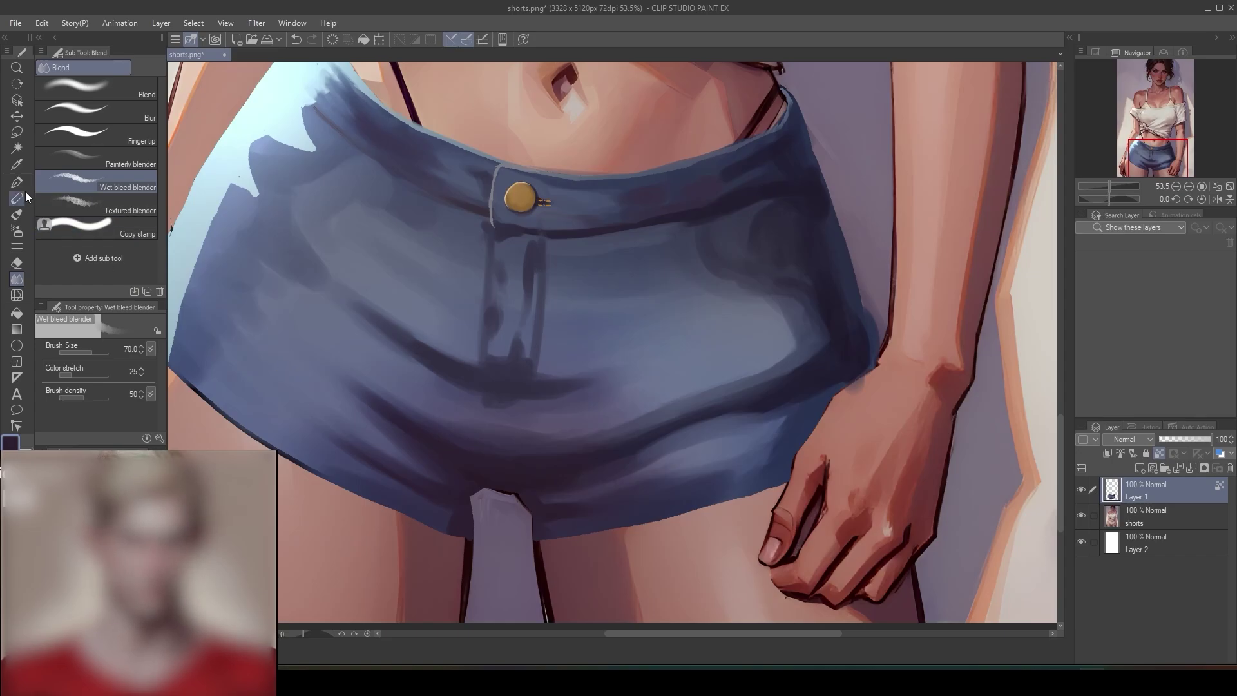
- Cover the dark lower end of the fly with a sampled mid blue using the Round mixing brush
{"action": "left_click", "coordinate": [17, 214]}
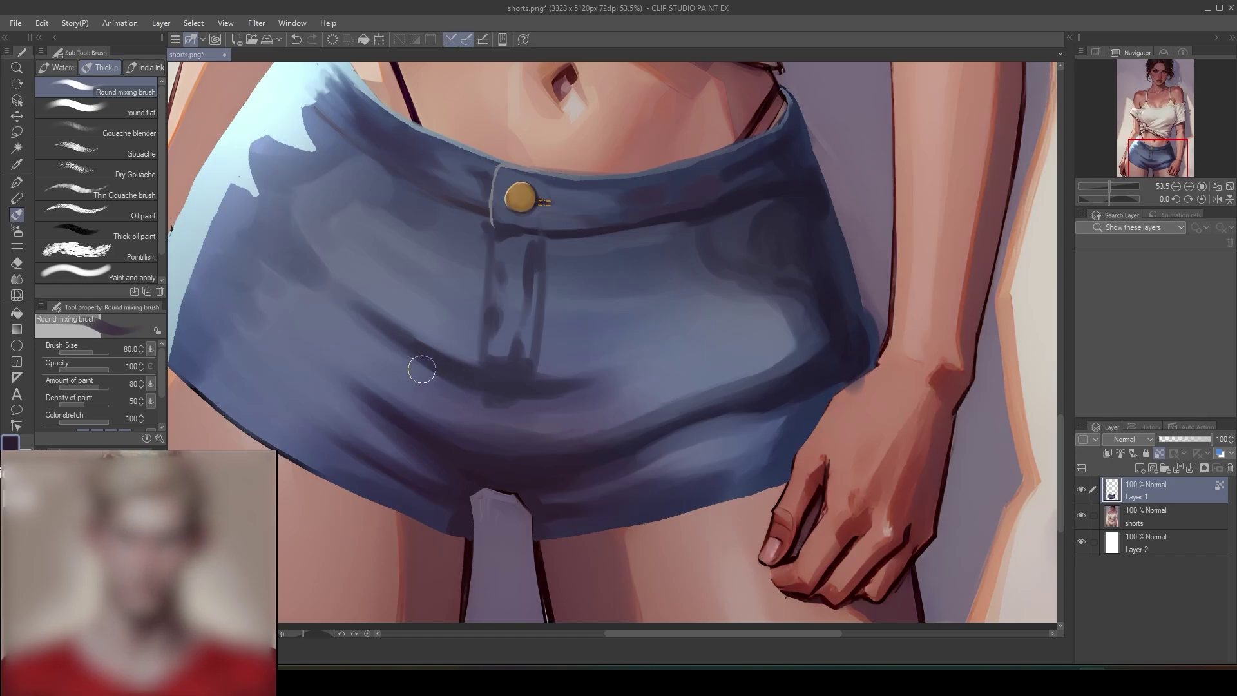
{"action": "left_click", "coordinate": [465, 415], "text": "alt"}
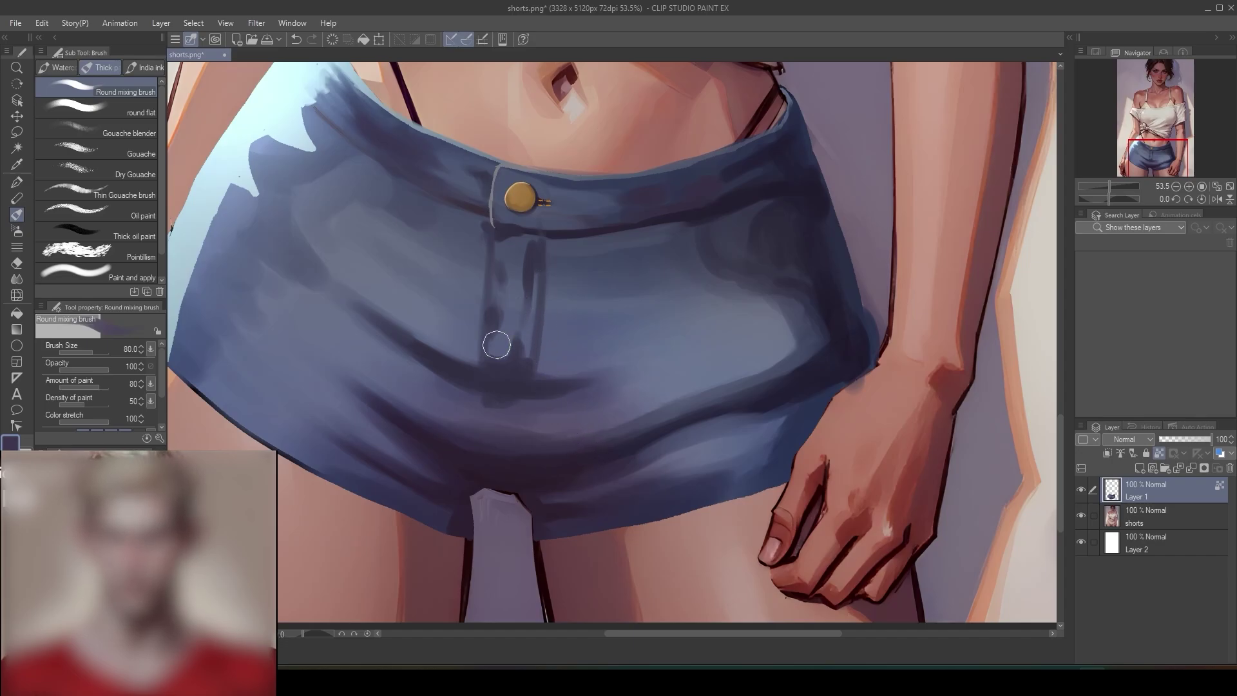
{"action": "left_click", "coordinate": [510, 322], "text": "alt"}
{"action": "left_click_drag", "start_coordinate": [502, 356], "coordinate": [494, 413]}
{"action": "left_click_drag", "start_coordinate": [515, 337], "coordinate": [506, 413]}
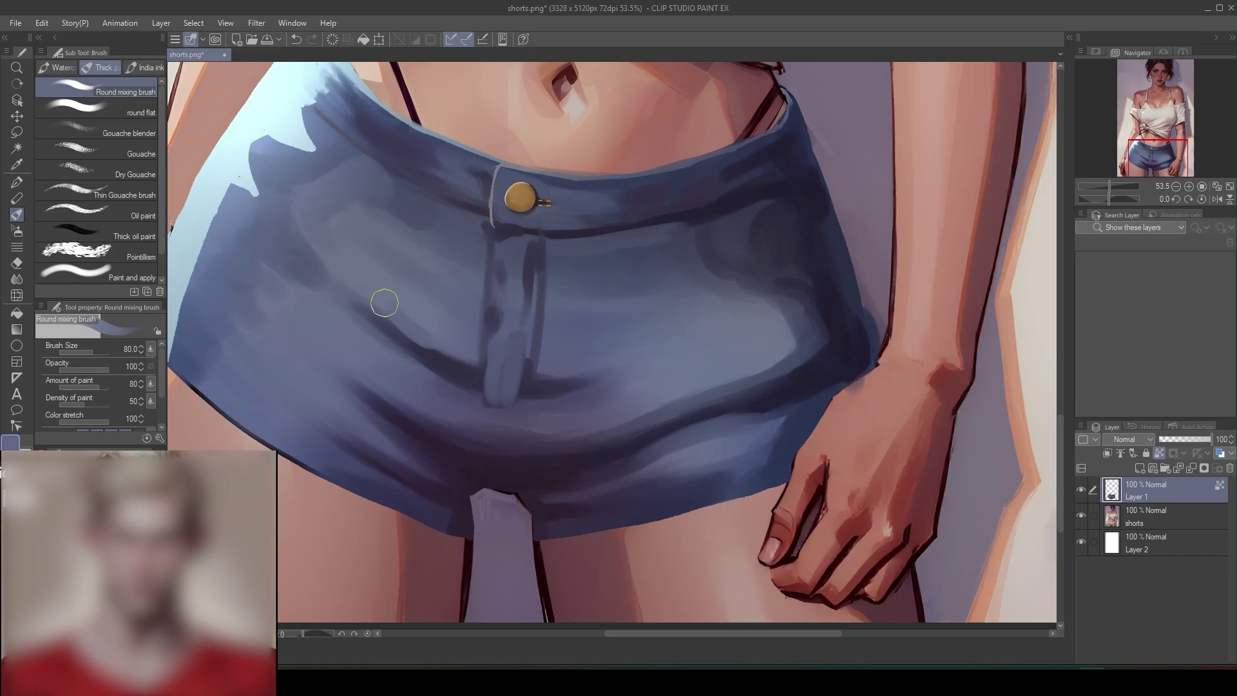
- Paint over the dark fold left of the fly with sampled mid blues and smooth the area around the fly's base with the Wet bleed blender
{"action": "mouse_move", "coordinate": [381, 299]}
{"action": "left_mouse_down"}
{"action": "mouse_move", "coordinate": [401, 354]}
{"action": "mouse_move", "coordinate": [451, 380]}
{"action": "mouse_move", "coordinate": [374, 328]}
{"action": "mouse_move", "coordinate": [481, 383]}
{"action": "left_mouse_up"}
{"action": "left_click", "coordinate": [424, 309], "text": "alt"}
{"action": "left_click_drag", "start_coordinate": [406, 348], "coordinate": [451, 387]}
{"action": "left_click_drag", "start_coordinate": [354, 308], "coordinate": [489, 386]}
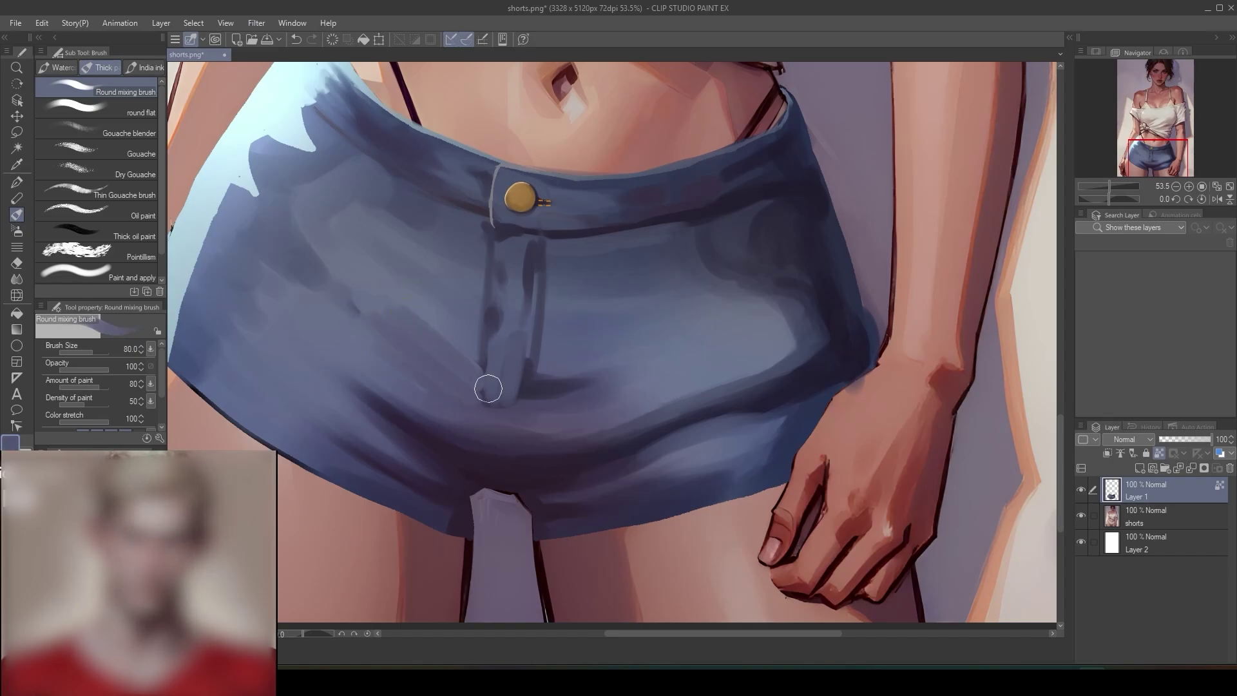
{"action": "left_click", "coordinate": [17, 278]}
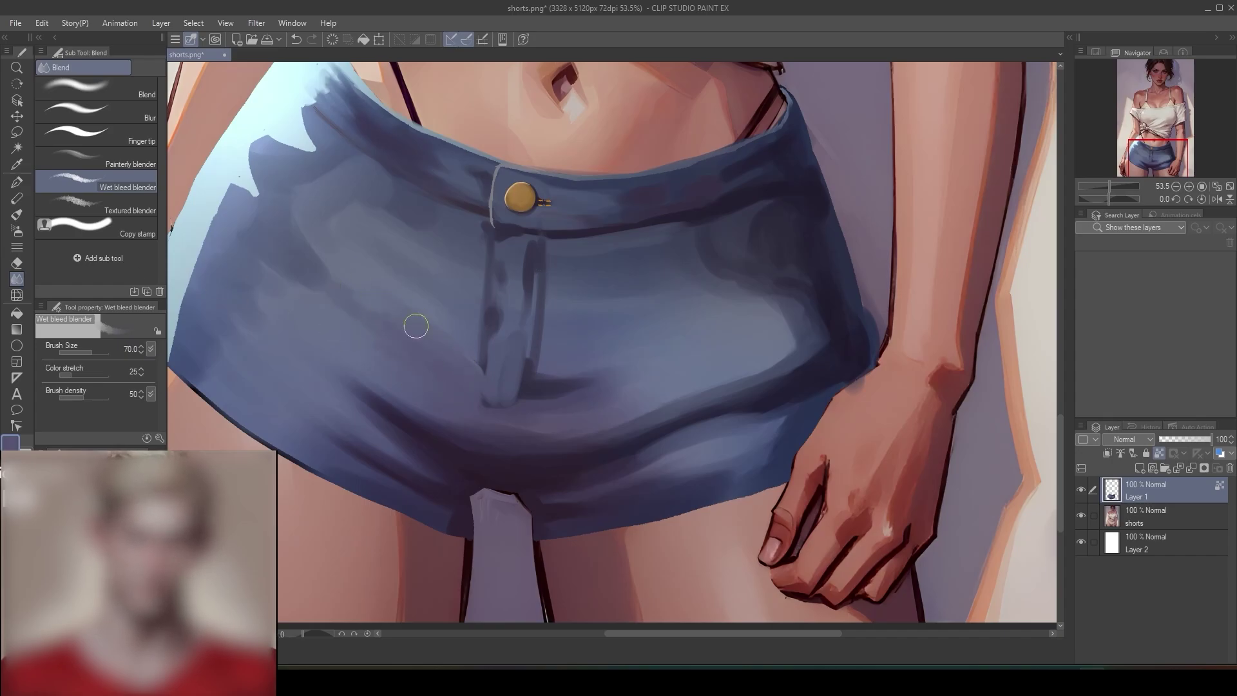
{"action": "mouse_move", "coordinate": [522, 411]}
{"action": "left_mouse_down"}
{"action": "mouse_move", "coordinate": [554, 398]}
{"action": "mouse_move", "coordinate": [501, 382]}
{"action": "mouse_move", "coordinate": [552, 378]}
{"action": "left_mouse_up"}
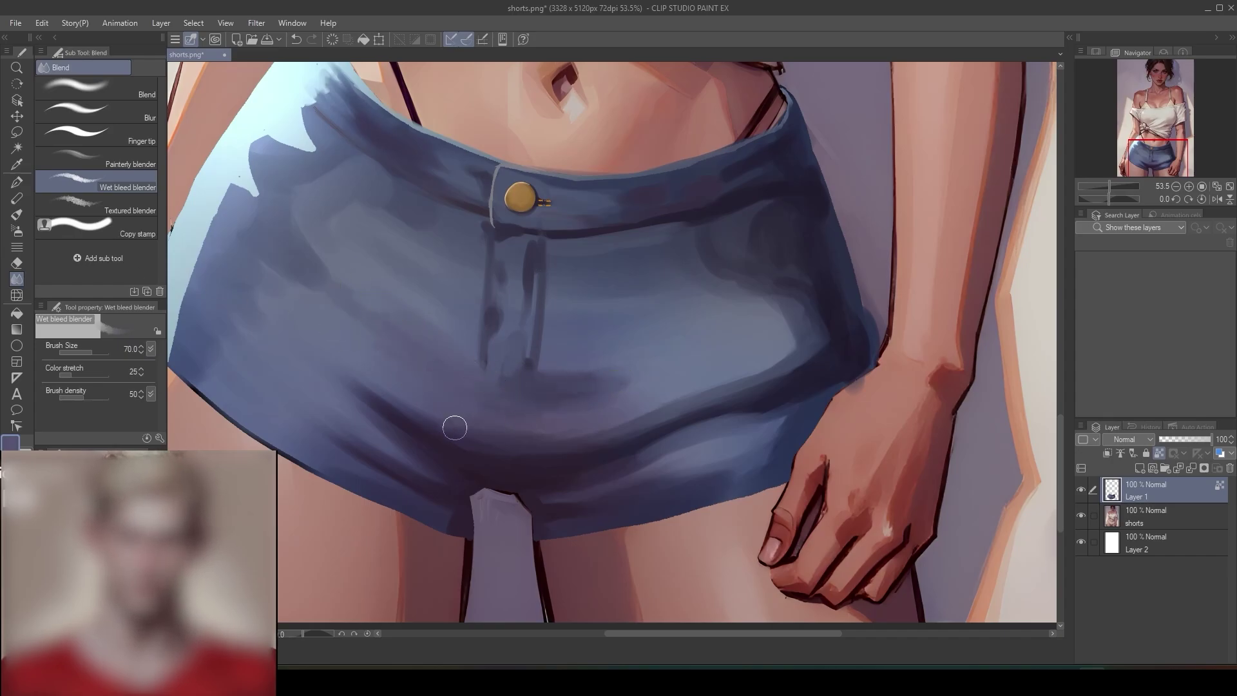
- Repaint the curved fold beneath the fly in sampled darker blues with the Round mixing brush, darkening its right end
{"action": "left_click", "coordinate": [20, 217]}
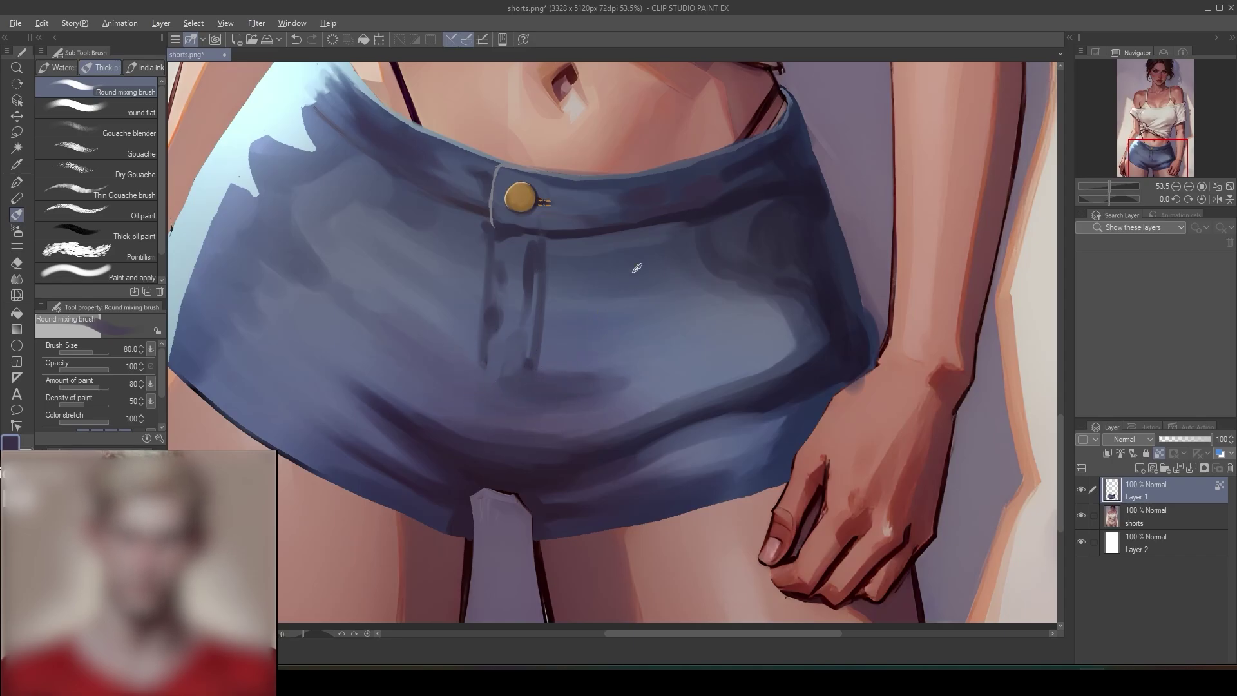
{"action": "left_click", "coordinate": [461, 217], "text": "alt"}
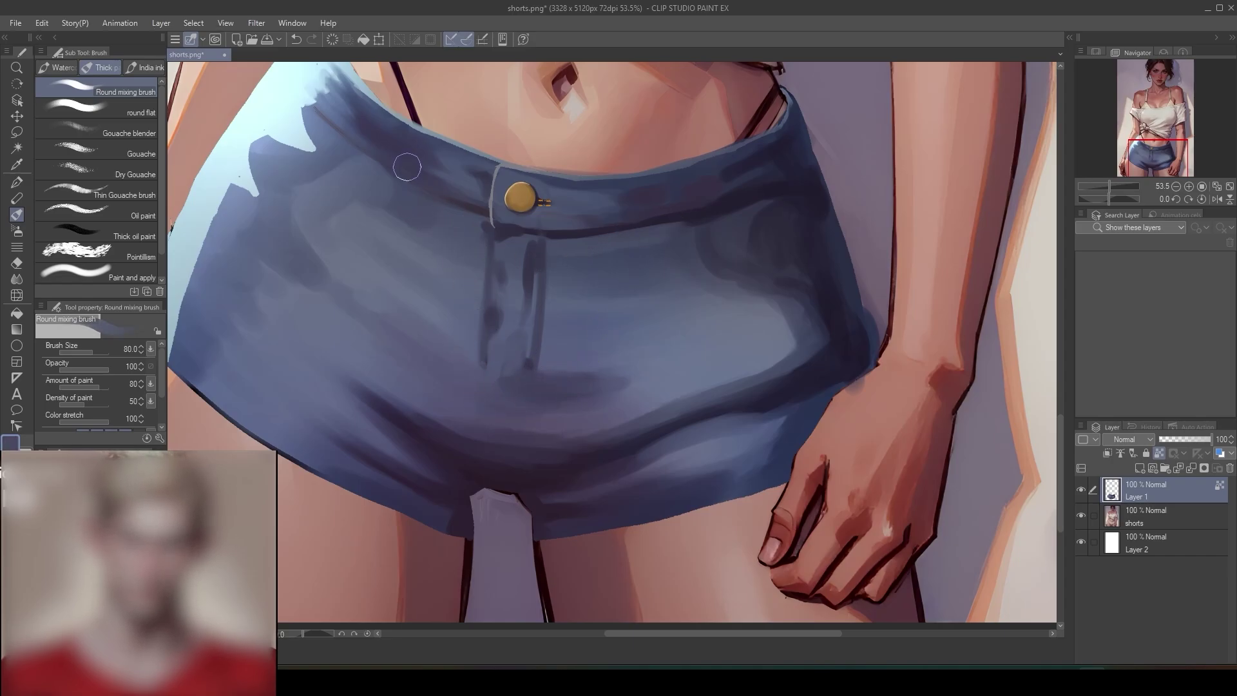
{"action": "mouse_move", "coordinate": [488, 399]}
{"action": "left_mouse_down"}
{"action": "mouse_move", "coordinate": [541, 406]}
{"action": "mouse_move", "coordinate": [513, 411]}
{"action": "left_mouse_up"}
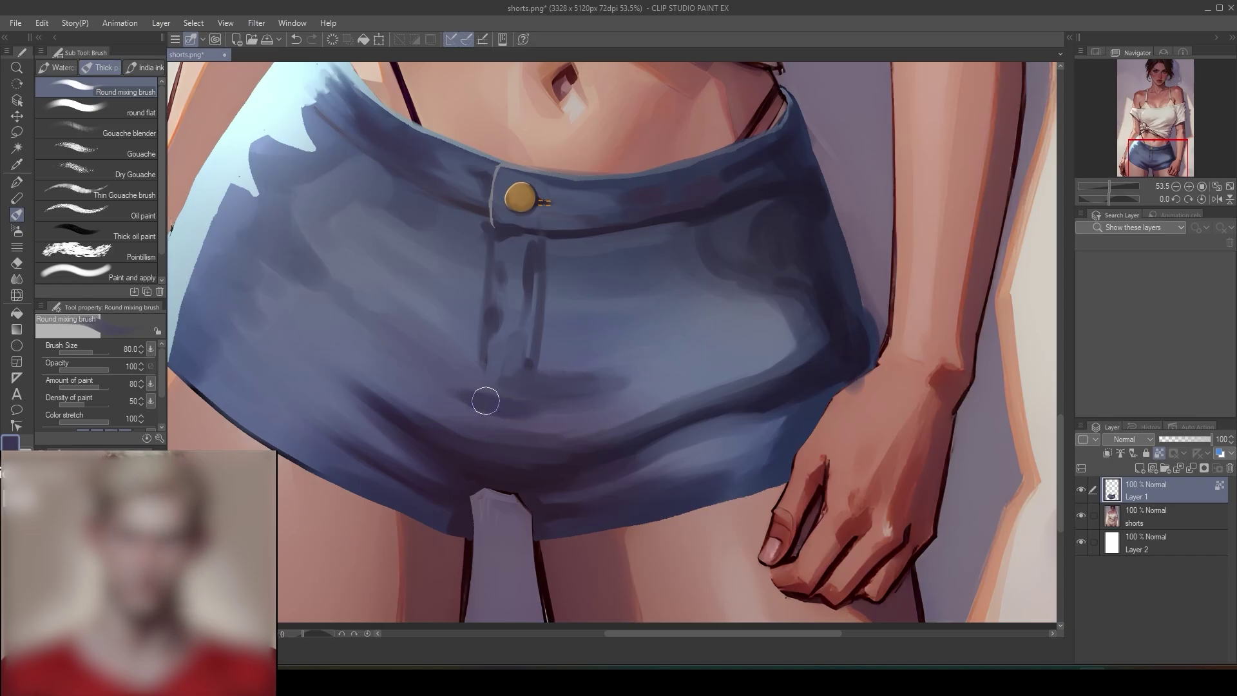
{"action": "mouse_move", "coordinate": [386, 348]}
{"action": "left_mouse_down"}
{"action": "mouse_move", "coordinate": [455, 388]}
{"action": "mouse_move", "coordinate": [530, 400]}
{"action": "left_mouse_up"}
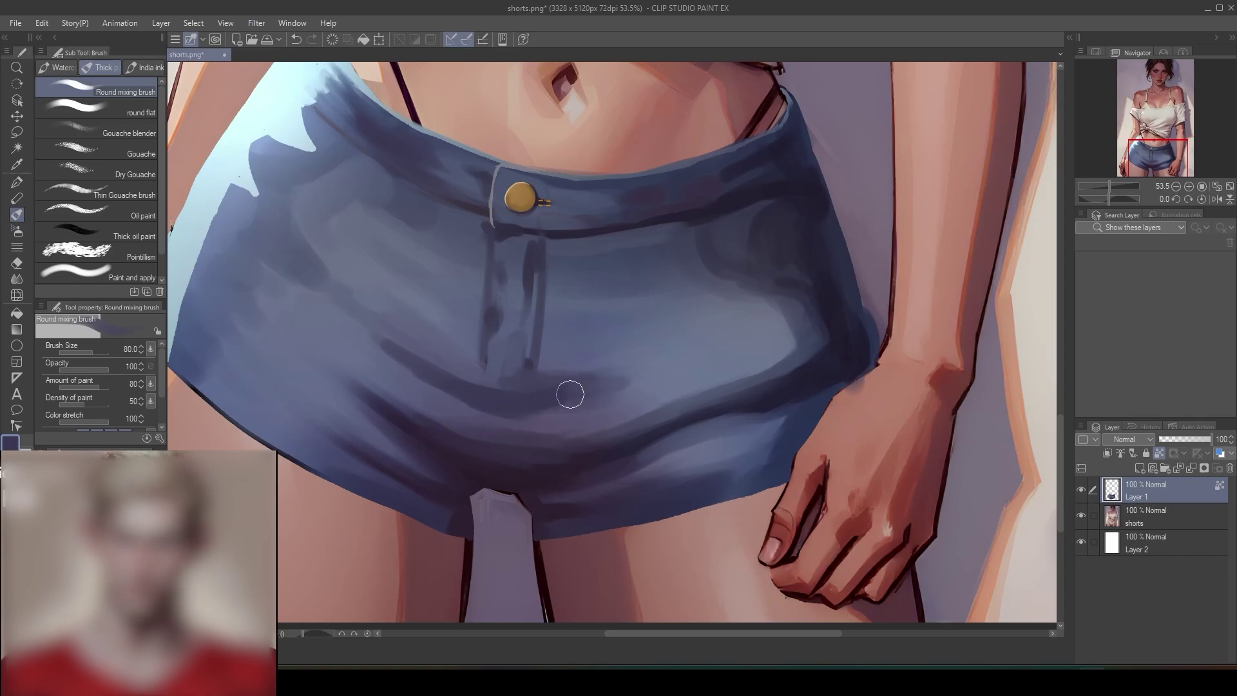
{"action": "left_click", "coordinate": [491, 469], "text": "alt"}
{"action": "mouse_move", "coordinate": [566, 390]}
{"action": "left_mouse_down"}
{"action": "mouse_move", "coordinate": [522, 400]}
{"action": "mouse_move", "coordinate": [580, 389]}
{"action": "left_mouse_up"}
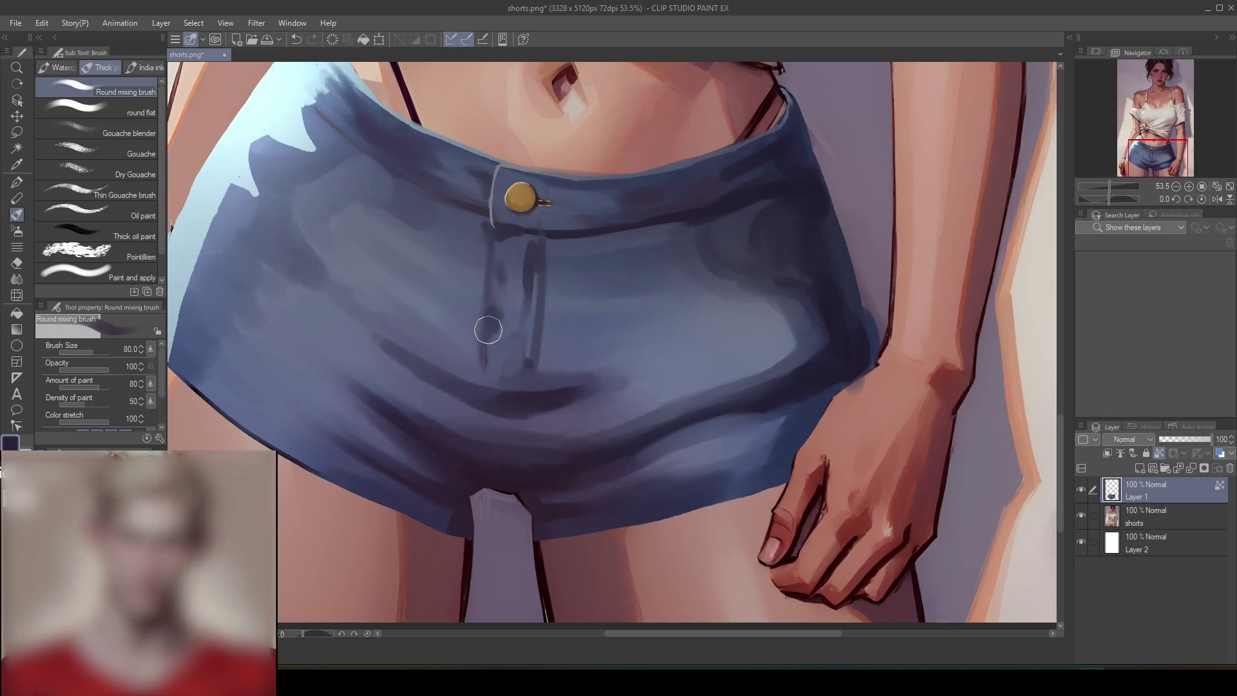
- Paint the dark centre seam from the fly down to the crotch and the curved stitching line closing the fly's lower end
{"action": "mouse_move", "coordinate": [488, 322]}
{"action": "left_mouse_down"}
{"action": "mouse_move", "coordinate": [487, 388]}
{"action": "mouse_move", "coordinate": [490, 244]}
{"action": "mouse_move", "coordinate": [480, 437]}
{"action": "left_mouse_up"}
{"action": "left_click_drag", "start_coordinate": [482, 388], "coordinate": [490, 434]}
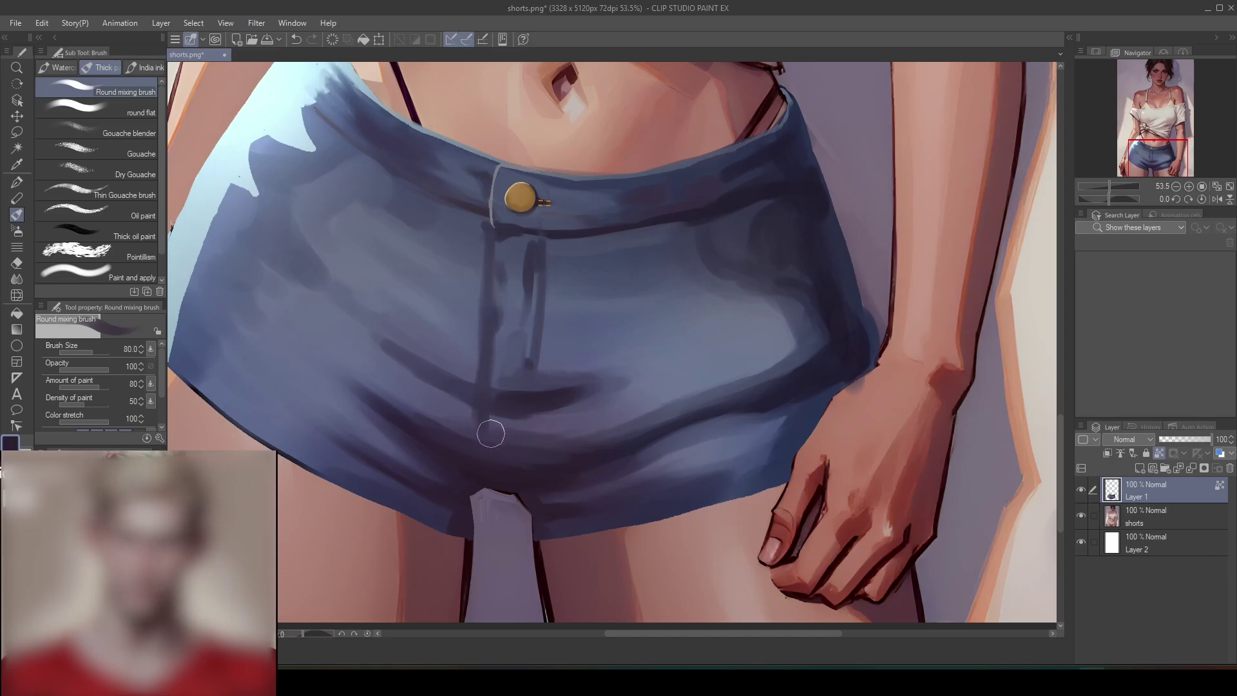
{"action": "left_click_drag", "start_coordinate": [534, 341], "coordinate": [527, 399]}
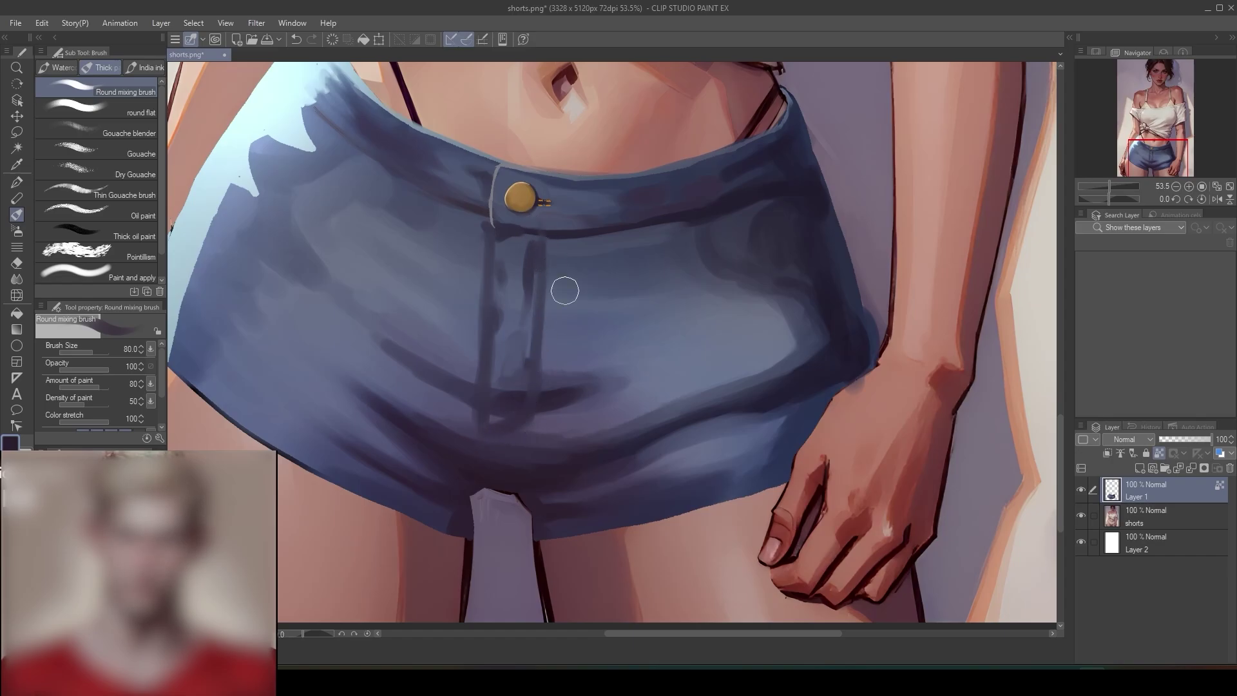
{"action": "mouse_move", "coordinate": [679, 412]}
{"action": "left_mouse_down"}
{"action": "mouse_move", "coordinate": [635, 461]}
{"action": "mouse_move", "coordinate": [677, 359]}
{"action": "mouse_move", "coordinate": [498, 448]}
{"action": "mouse_move", "coordinate": [500, 434]}
{"action": "mouse_move", "coordinate": [493, 454]}
{"action": "left_mouse_up"}
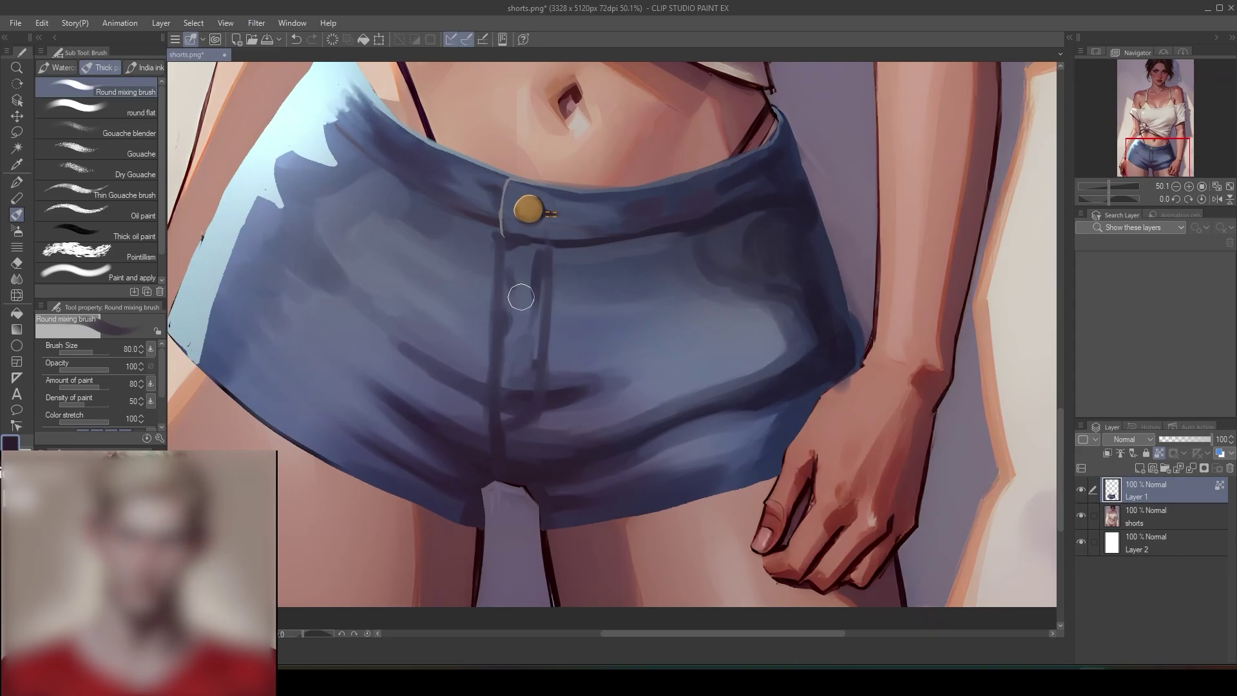
- Reduce the brush size to 50, sample the lighter denim blue, and add light edges along the centre seam and the fly's stitching line
{"action": "mouse_move", "coordinate": [615, 400]}
{"action": "left_mouse_down"}
{"action": "mouse_move", "coordinate": [567, 450]}
{"action": "mouse_move", "coordinate": [594, 396]}
{"action": "left_mouse_up"}
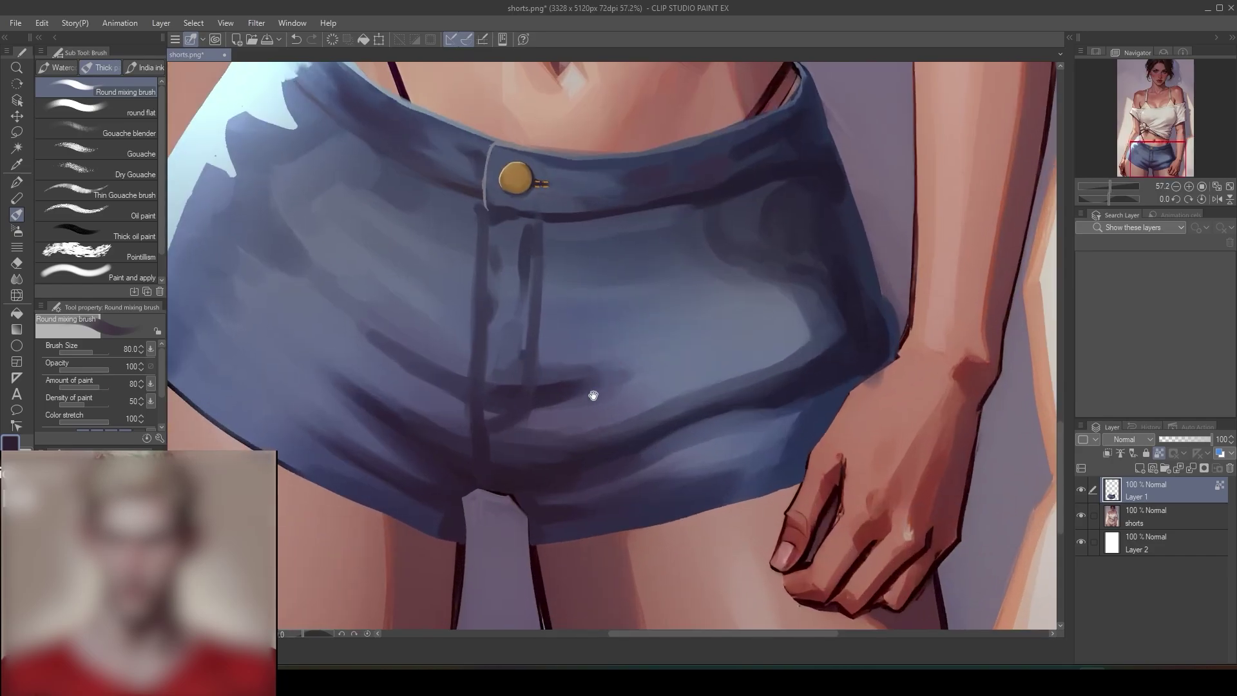
{"action": "key", "text": "bracketleft"}
{"action": "key", "text": "bracketleft"}
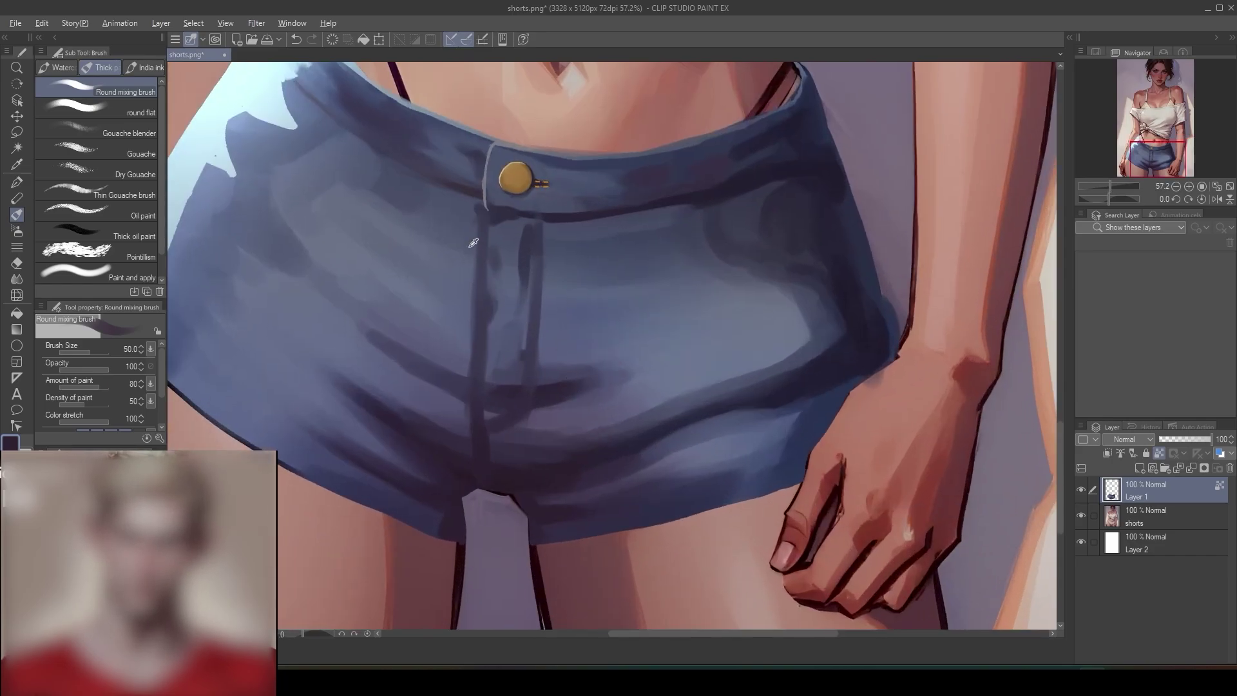
{"action": "left_click", "coordinate": [474, 243], "text": "alt"}
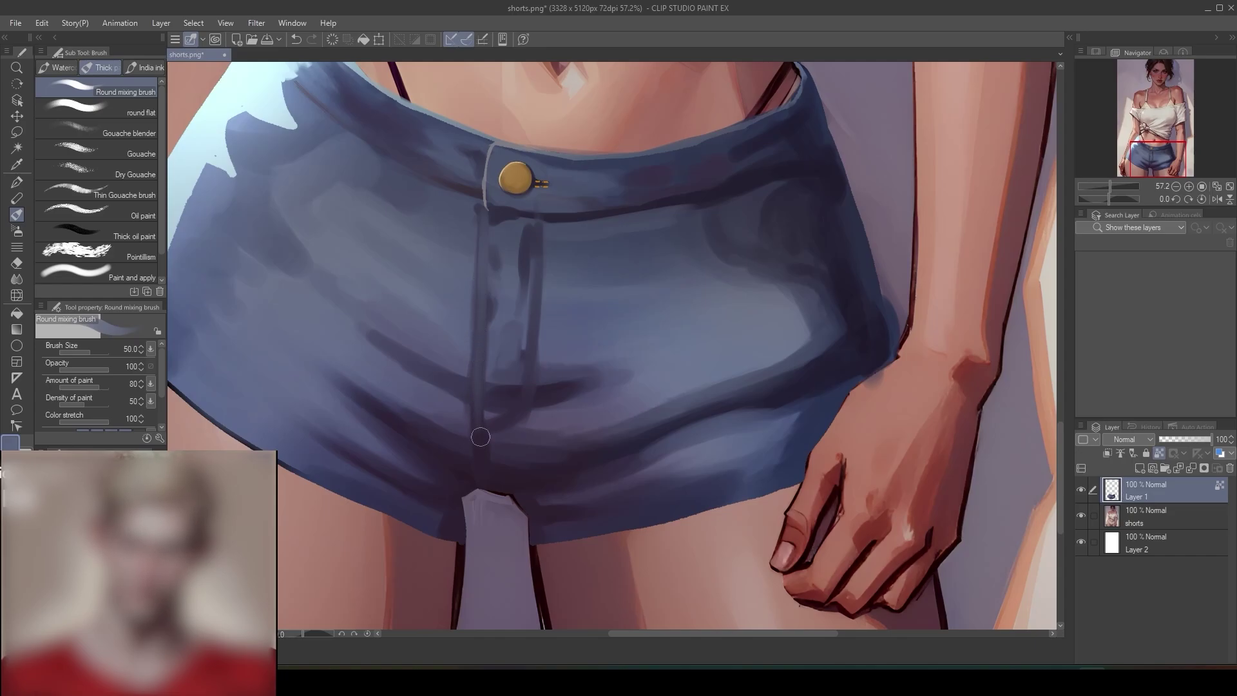
{"action": "left_click_drag", "start_coordinate": [535, 278], "coordinate": [530, 385]}
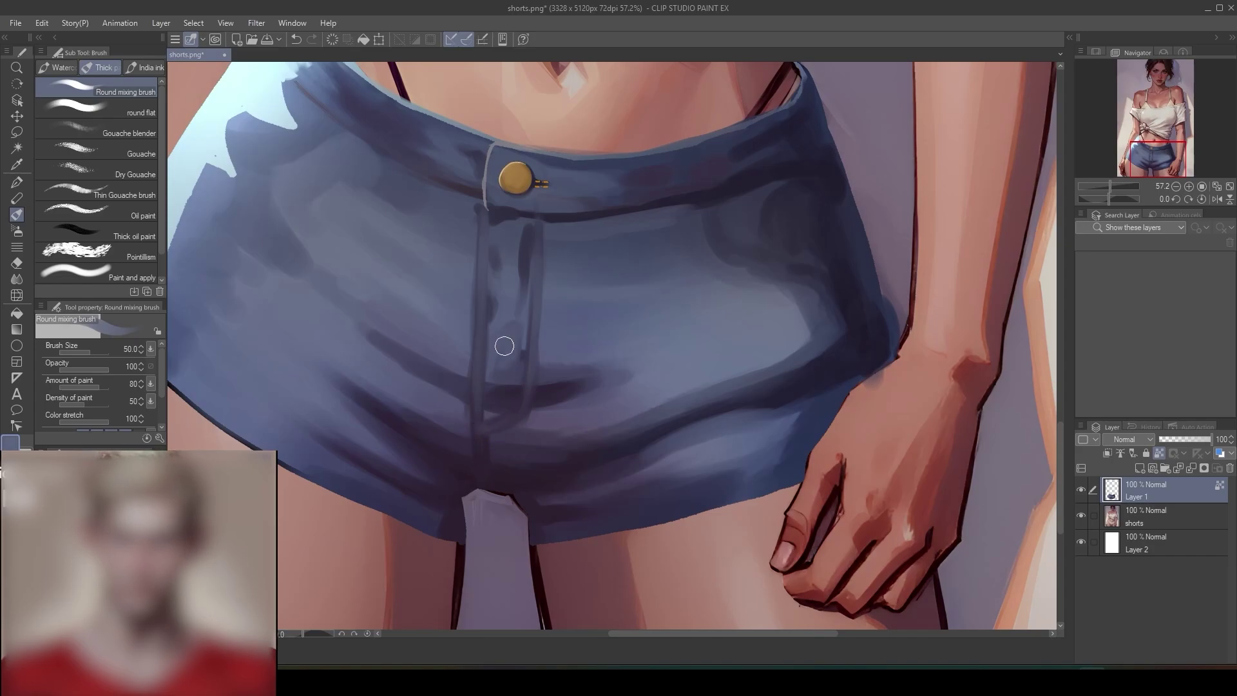
- Sample dark and mid blues around the upper fly and shade the inside of the placket down to its lower part
{"action": "left_click_drag", "start_coordinate": [600, 467], "coordinate": [602, 406]}
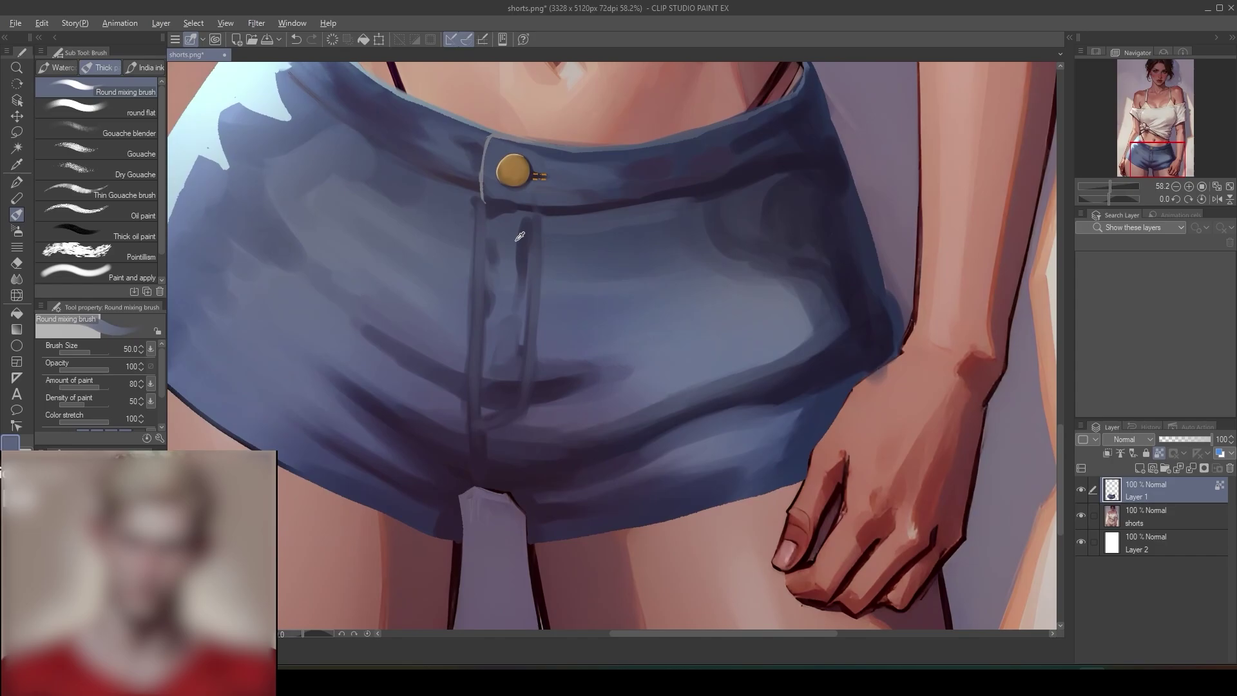
{"action": "left_click", "coordinate": [499, 204], "text": "alt"}
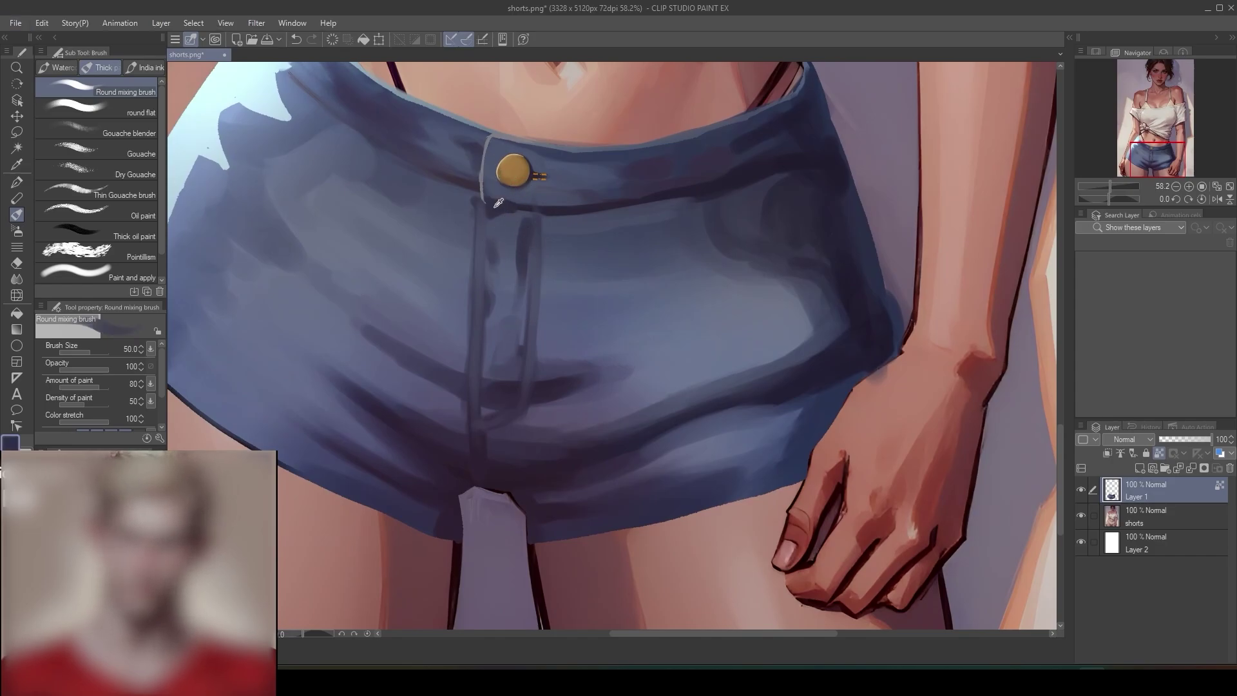
{"action": "left_click", "coordinate": [504, 246], "text": "alt"}
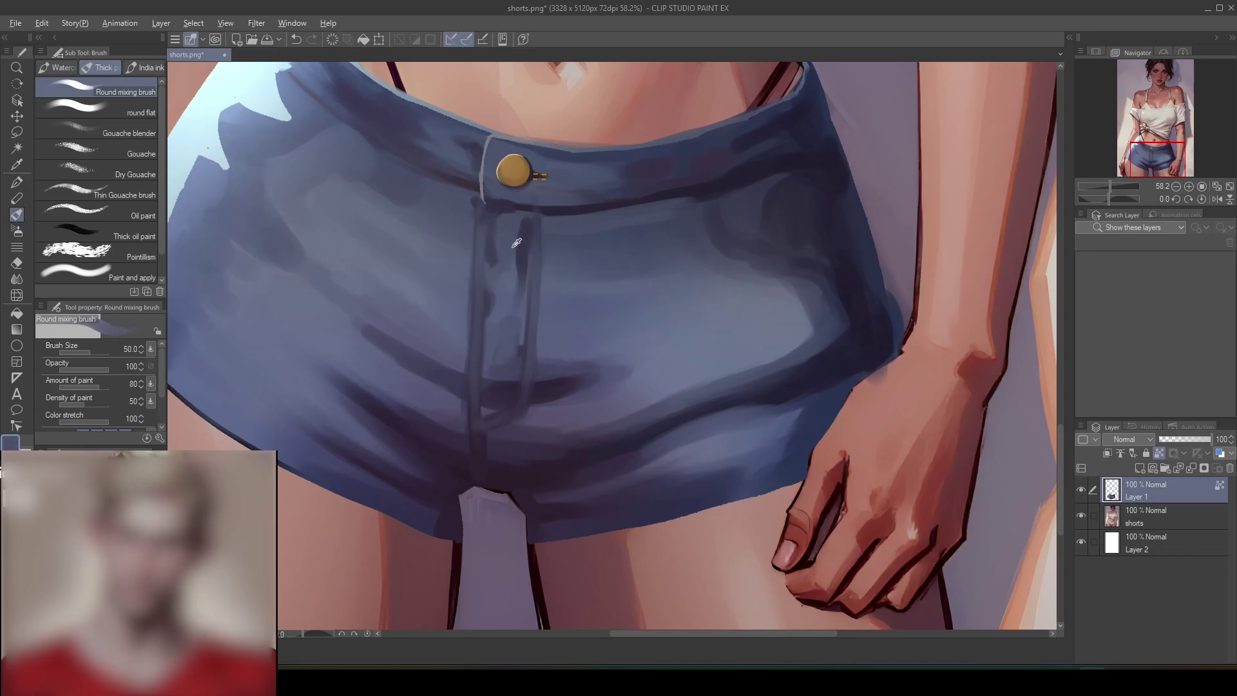
{"action": "left_click", "coordinate": [516, 243], "text": "alt"}
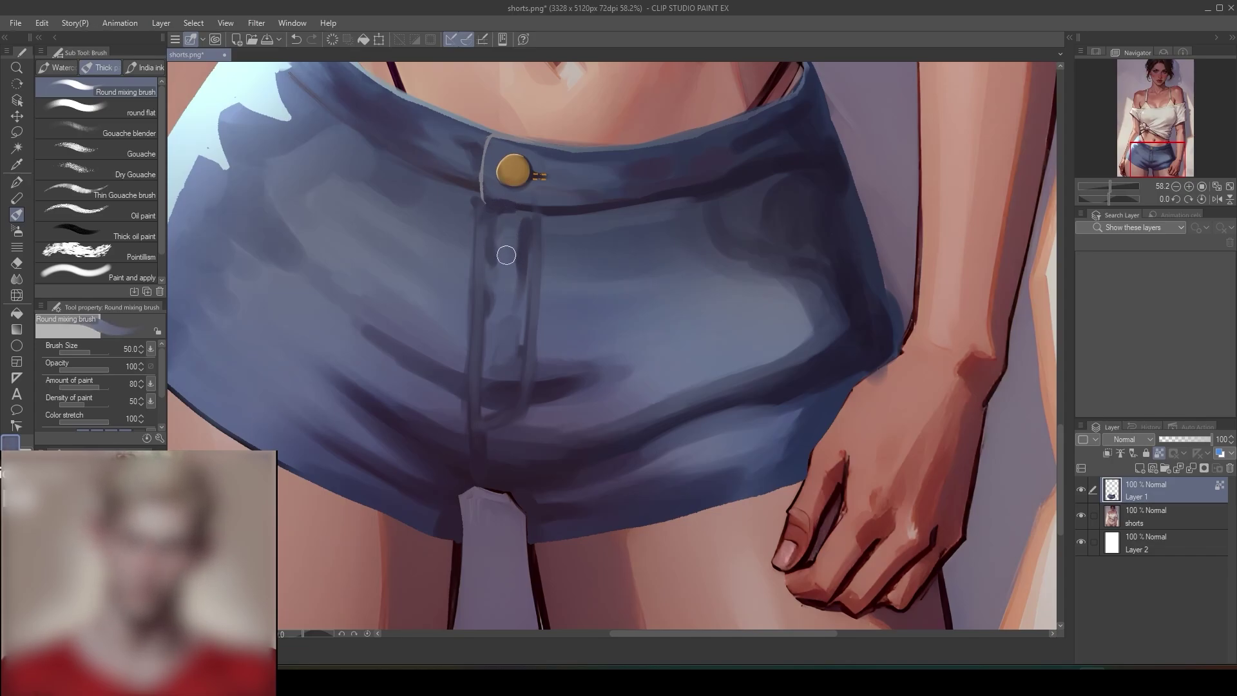
{"action": "mouse_move", "coordinate": [509, 304]}
{"action": "left_mouse_down"}
{"action": "mouse_move", "coordinate": [508, 288]}
{"action": "mouse_move", "coordinate": [490, 370]}
{"action": "left_mouse_up"}
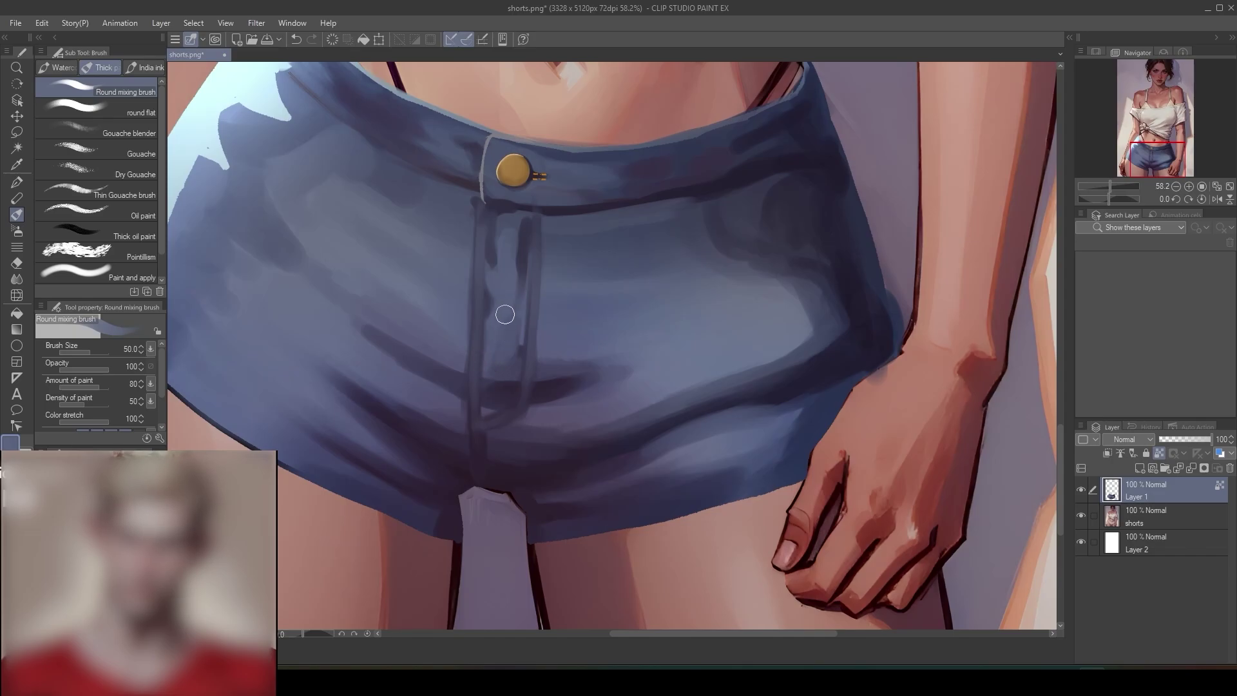
{"action": "mouse_move", "coordinate": [527, 281]}
{"action": "left_mouse_down"}
{"action": "mouse_move", "coordinate": [504, 335]}
{"action": "mouse_move", "coordinate": [515, 370]}
{"action": "mouse_move", "coordinate": [535, 257]}
{"action": "mouse_move", "coordinate": [528, 316]}
{"action": "left_mouse_up"}
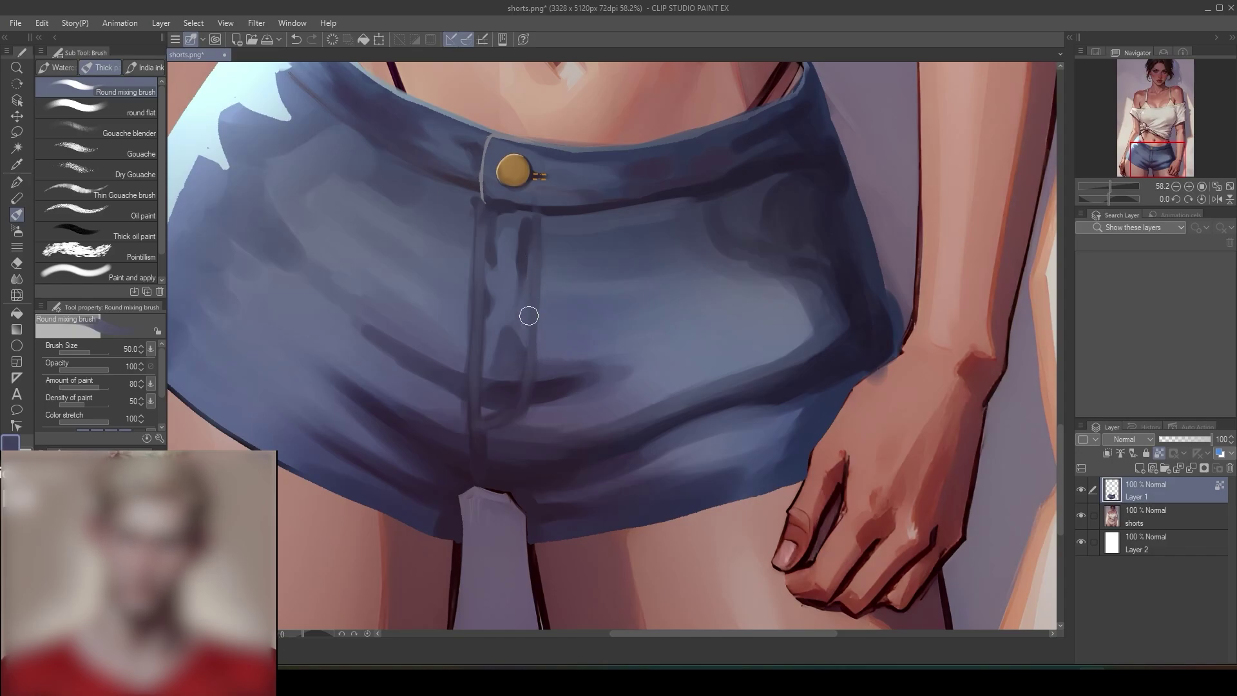
- Refine the dark inner line near the top of the fly with sampled blues, and pick up the dark fold colour
{"action": "left_click", "coordinate": [525, 227], "text": "alt"}
{"action": "mouse_move", "coordinate": [521, 239]}
{"action": "left_mouse_down"}
{"action": "mouse_move", "coordinate": [518, 268]}
{"action": "mouse_move", "coordinate": [527, 221]}
{"action": "left_mouse_up"}
{"action": "left_click", "coordinate": [508, 290], "text": "alt"}
{"action": "left_click", "coordinate": [530, 237], "text": "alt"}
{"action": "left_click", "coordinate": [639, 432], "text": "alt"}
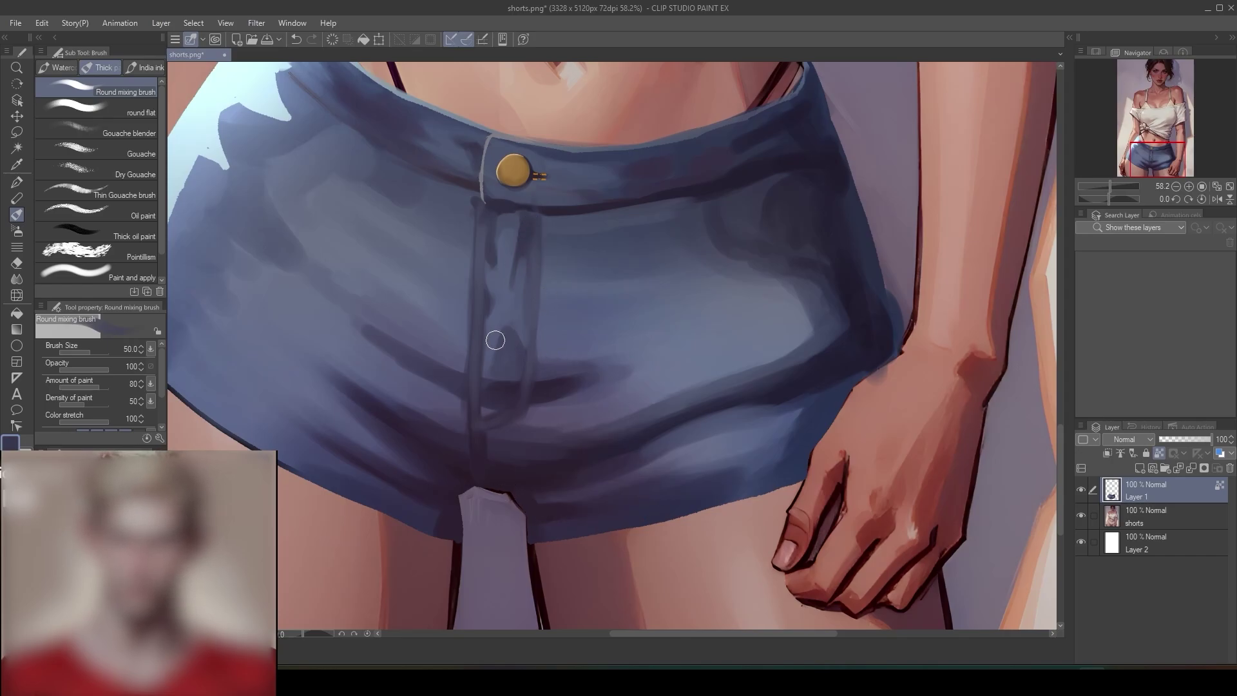
- Darken the shadow on the fly with the Round mixing brush and reshape the dark fold just to its right using sampled shades
{"action": "left_click_drag", "start_coordinate": [497, 339], "coordinate": [505, 388]}
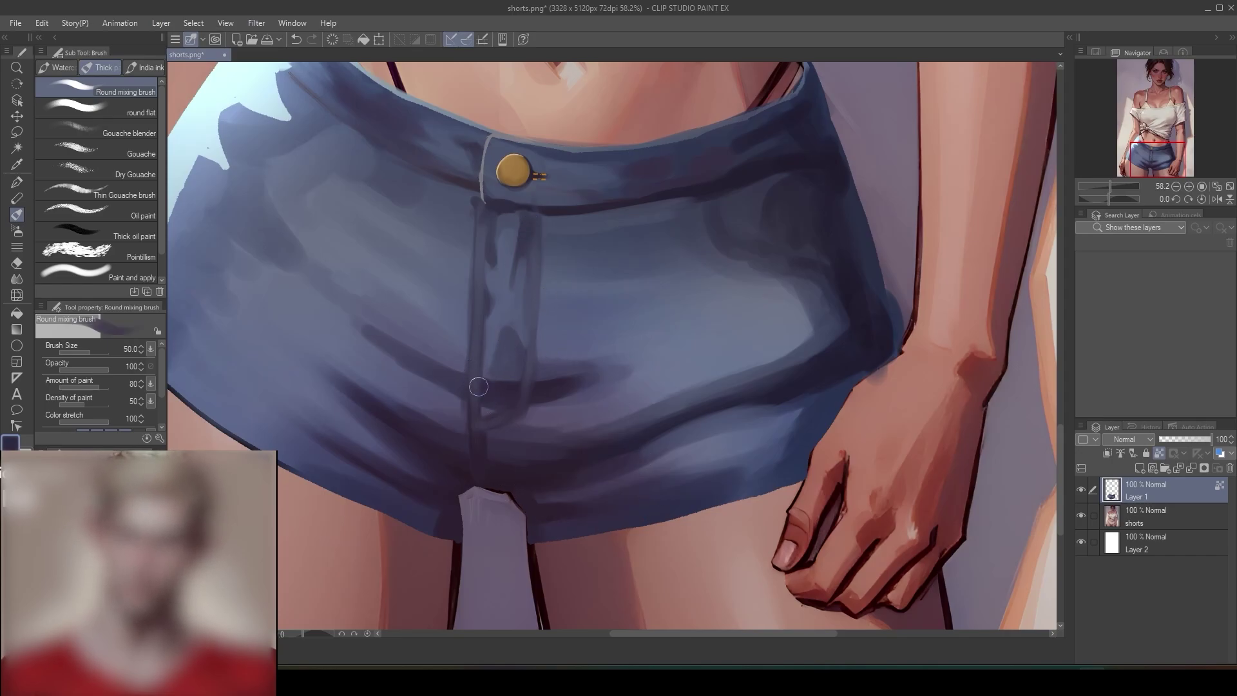
{"action": "left_click", "coordinate": [562, 360], "text": "alt"}
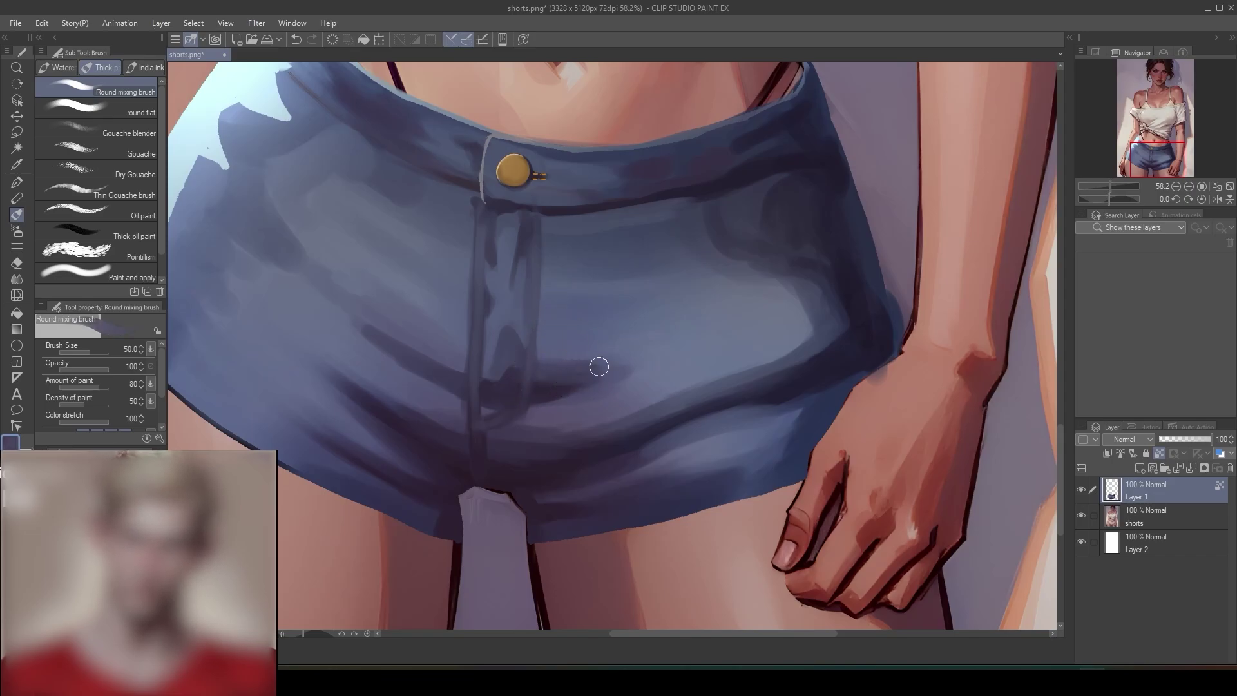
{"action": "left_click", "coordinate": [567, 381], "text": "alt"}
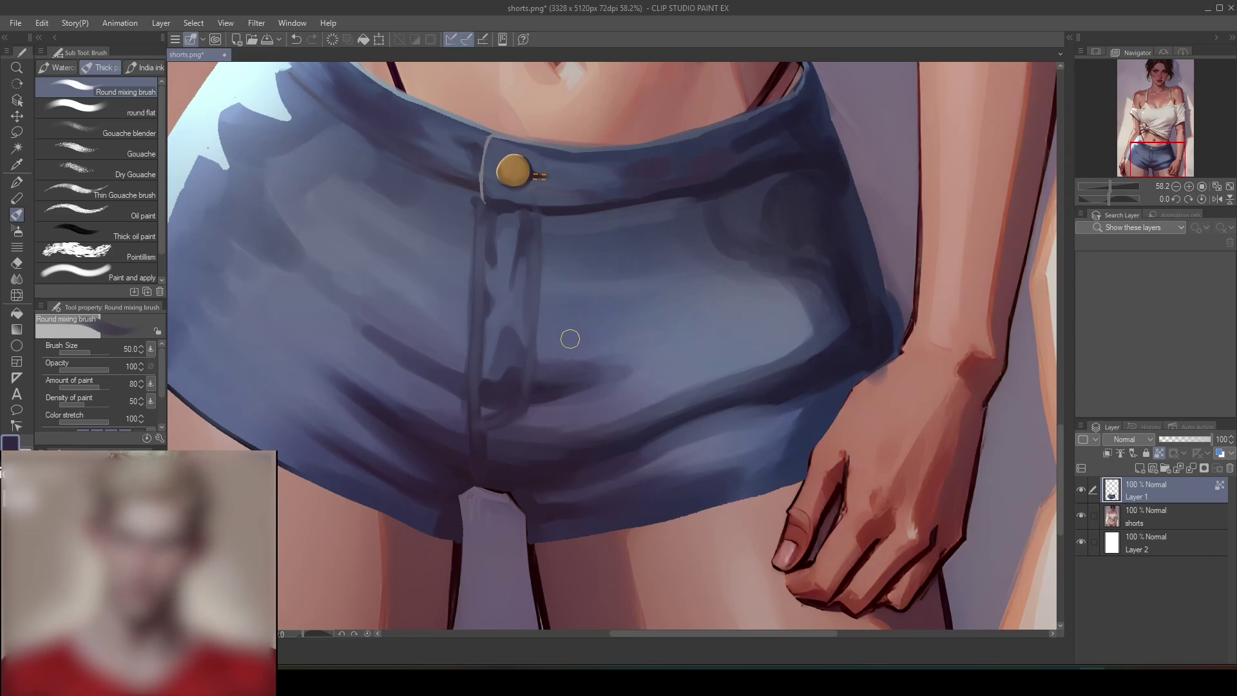
- Paint a thin dark fold right of the fly above the existing one, and soften it with sampled mid and light blues
{"action": "left_click_drag", "start_coordinate": [559, 334], "coordinate": [540, 331]}
{"action": "left_click", "coordinate": [609, 368], "text": "alt"}
{"action": "mouse_move", "coordinate": [574, 342]}
{"action": "left_mouse_down"}
{"action": "mouse_move", "coordinate": [553, 346]}
{"action": "mouse_move", "coordinate": [590, 348]}
{"action": "left_mouse_up"}
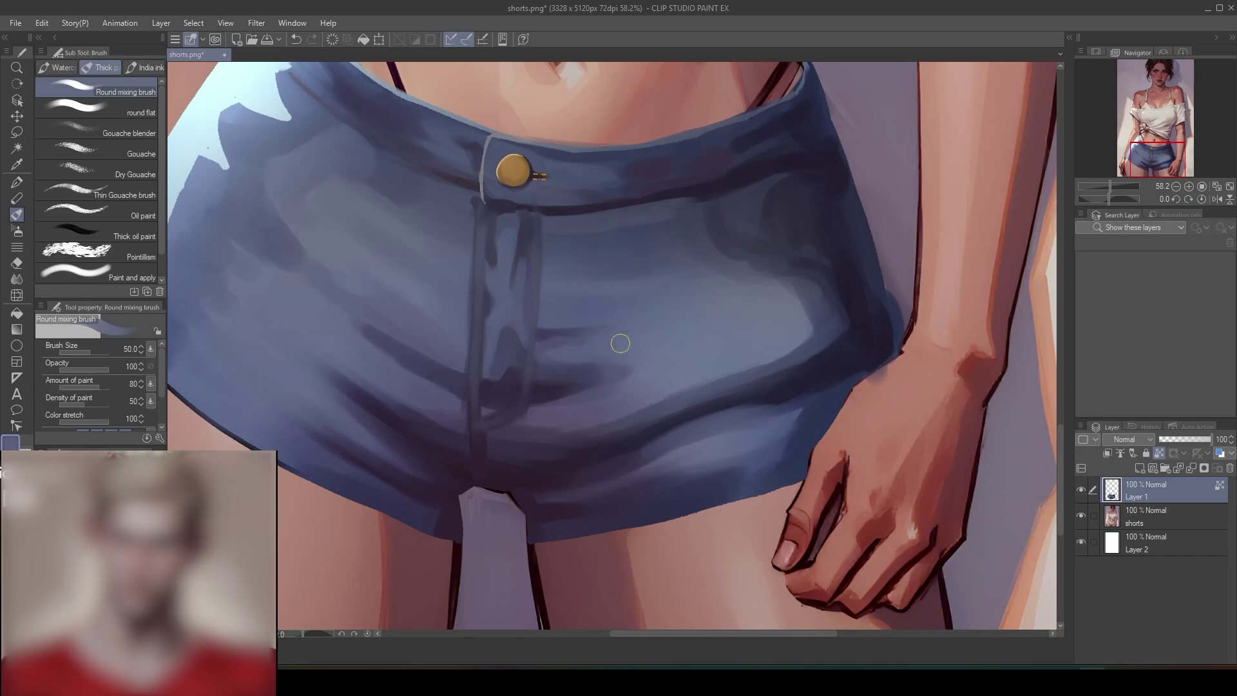
{"action": "left_click", "coordinate": [677, 316], "text": "alt"}
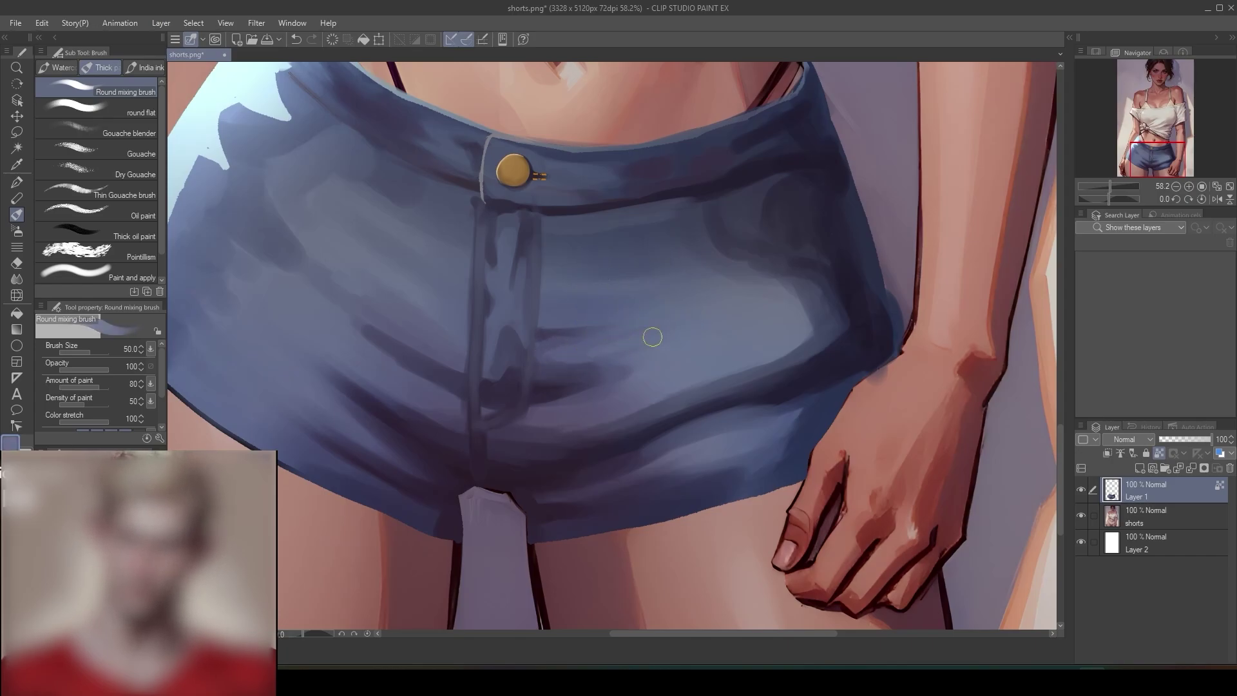
{"action": "mouse_move", "coordinate": [655, 331]}
{"action": "left_mouse_down"}
{"action": "mouse_move", "coordinate": [638, 348]}
{"action": "mouse_move", "coordinate": [598, 347]}
{"action": "left_mouse_up"}
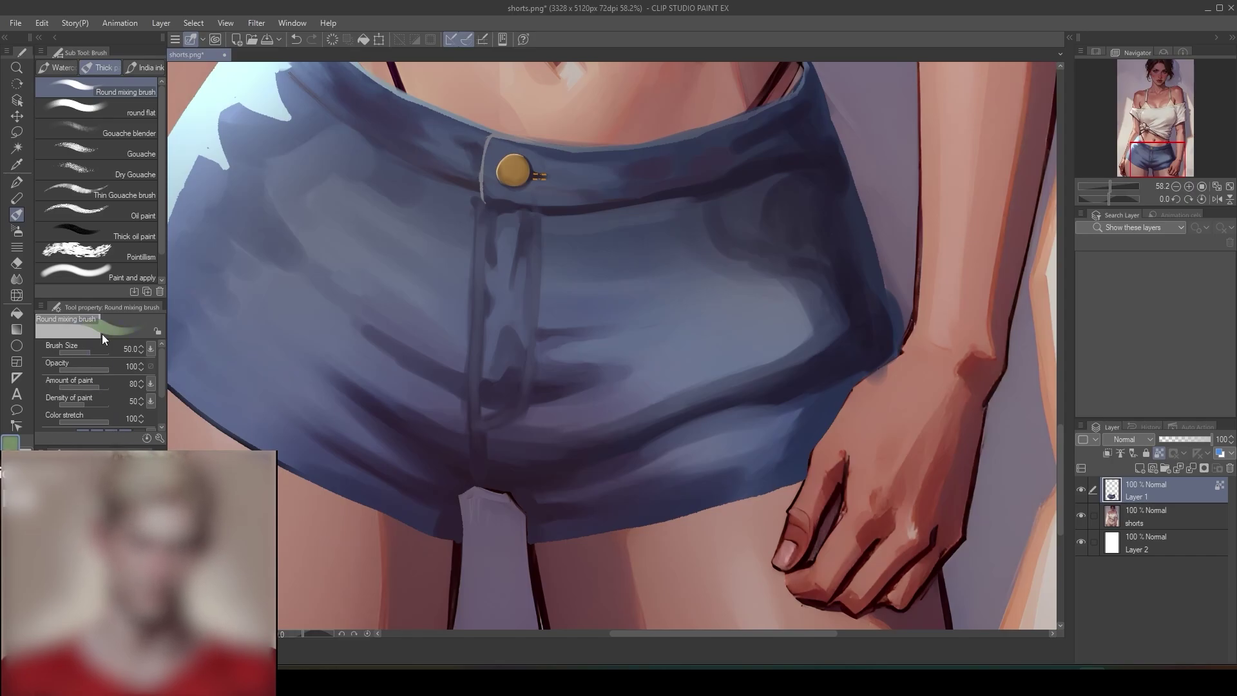
- Sketch a row of short green G-pen curves across the folds right of the fly to show their form, and undo them
{"action": "left_click", "coordinate": [17, 185]}
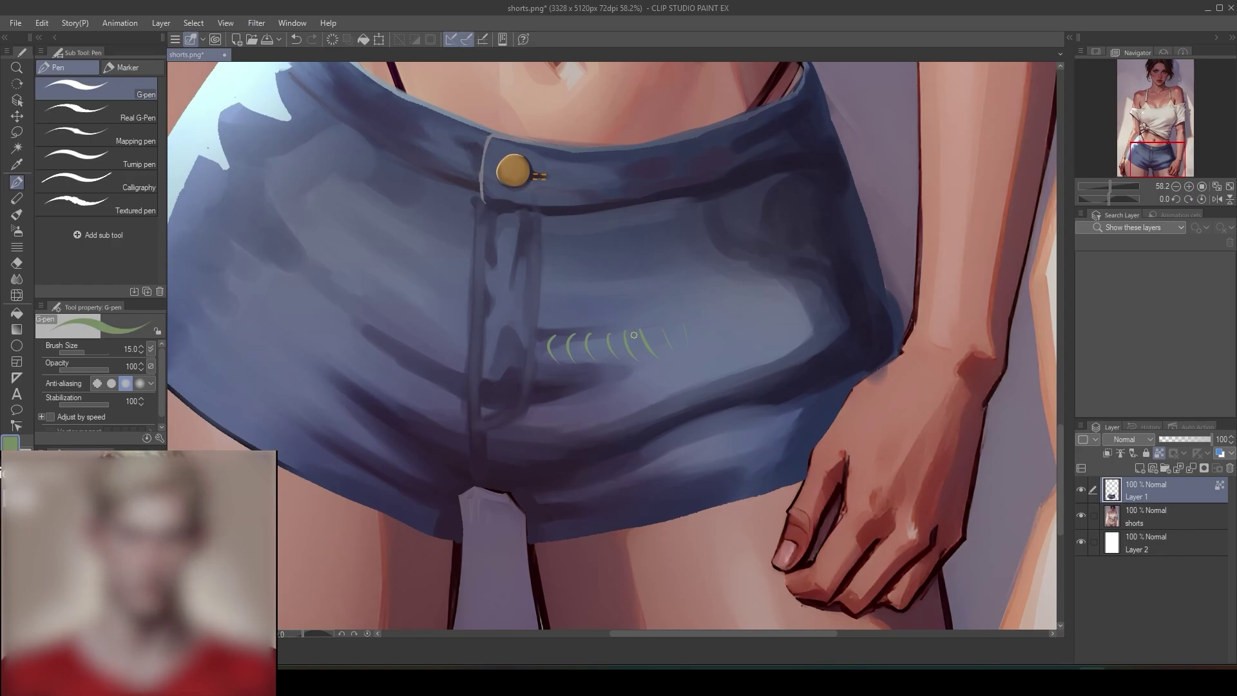
{"action": "key", "text": "ctrl+z"}
{"action": "key", "text": "ctrl+z"}
{"action": "key", "text": "ctrl+z"}
{"action": "key", "text": "ctrl+z"}
{"action": "key", "text": "ctrl+z"}
{"action": "key", "text": "ctrl+z"}
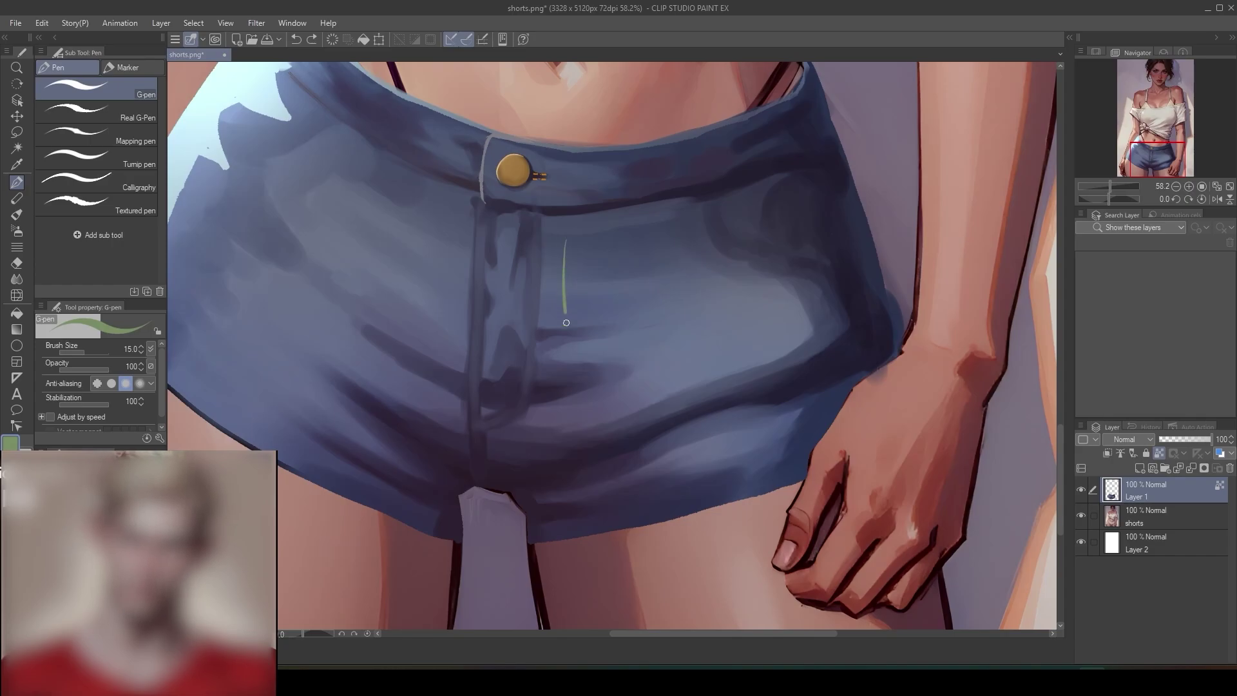
- Sketch wavy vertical green contour lines over the folds right of the fly to show how the surface bends, and undo them
{"action": "left_click_drag", "start_coordinate": [560, 331], "coordinate": [551, 347]}
{"action": "left_click_drag", "start_coordinate": [569, 394], "coordinate": [573, 449]}
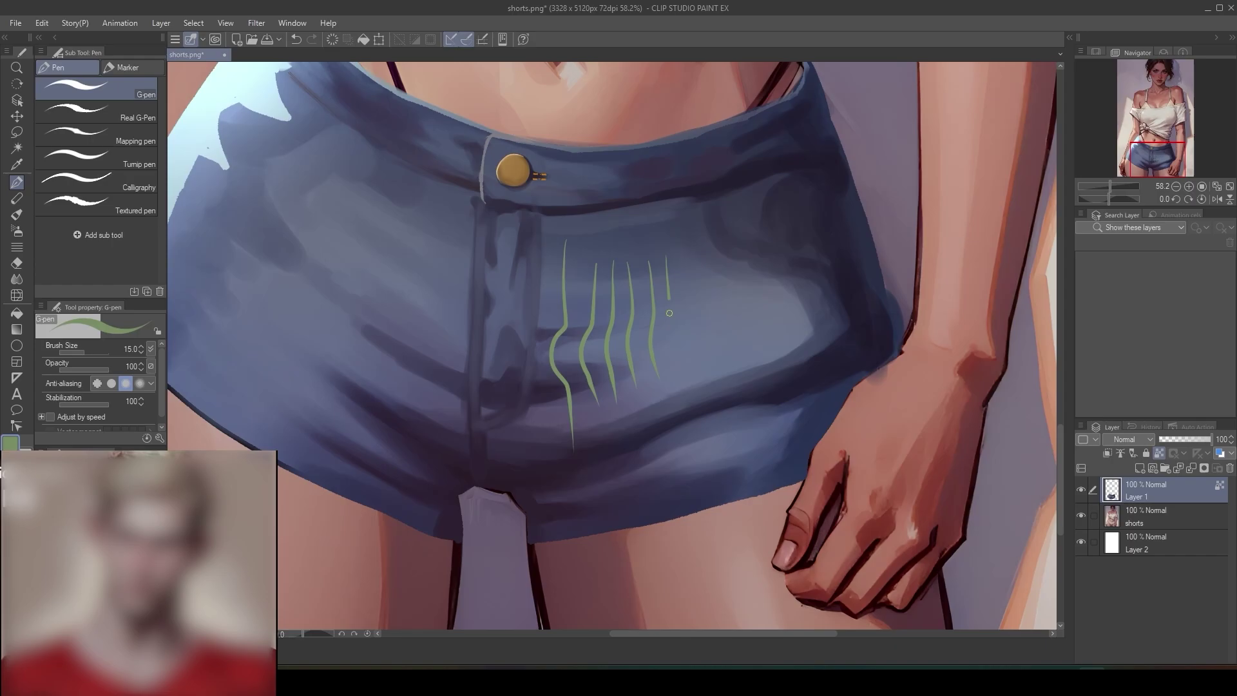
{"action": "key", "text": "ctrl+z"}
{"action": "key", "text": "ctrl+z"}
{"action": "key", "text": "ctrl+z"}
{"action": "key", "text": "ctrl+z"}
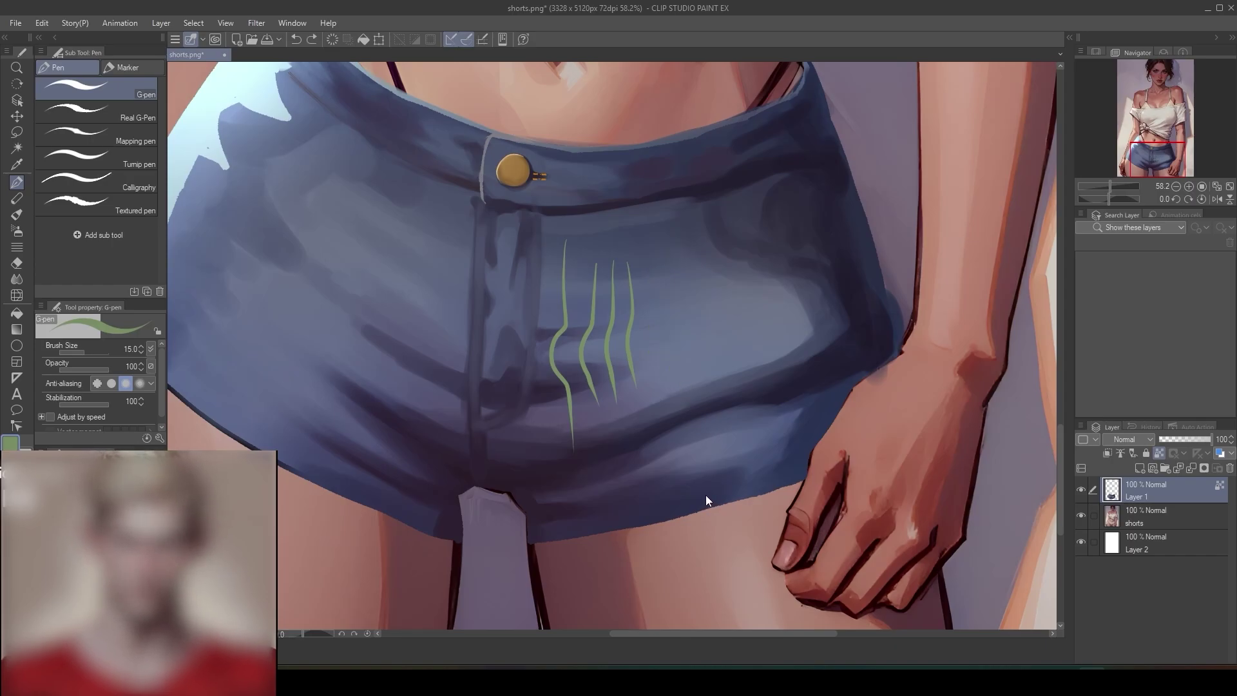
{"action": "key", "text": "ctrl+z"}
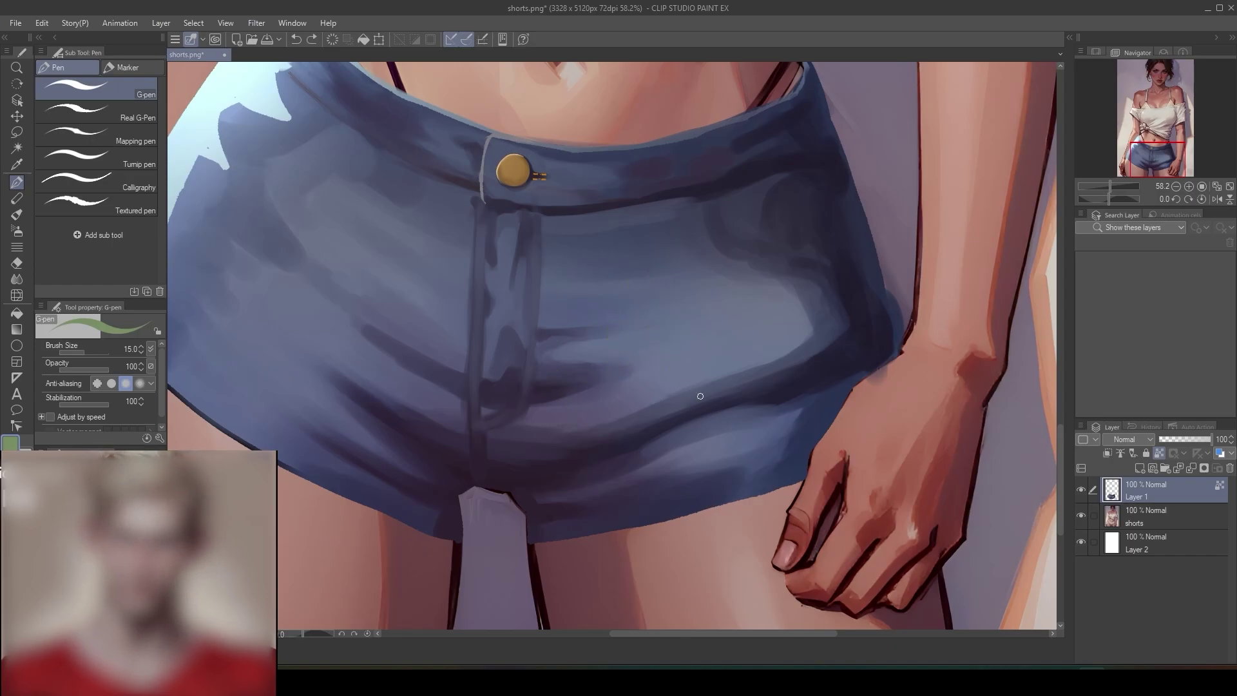
- Refine the diagonal fold left of the fly with the Round mixing brush, using dark and mid blues sampled around it
{"action": "key", "text": "b"}
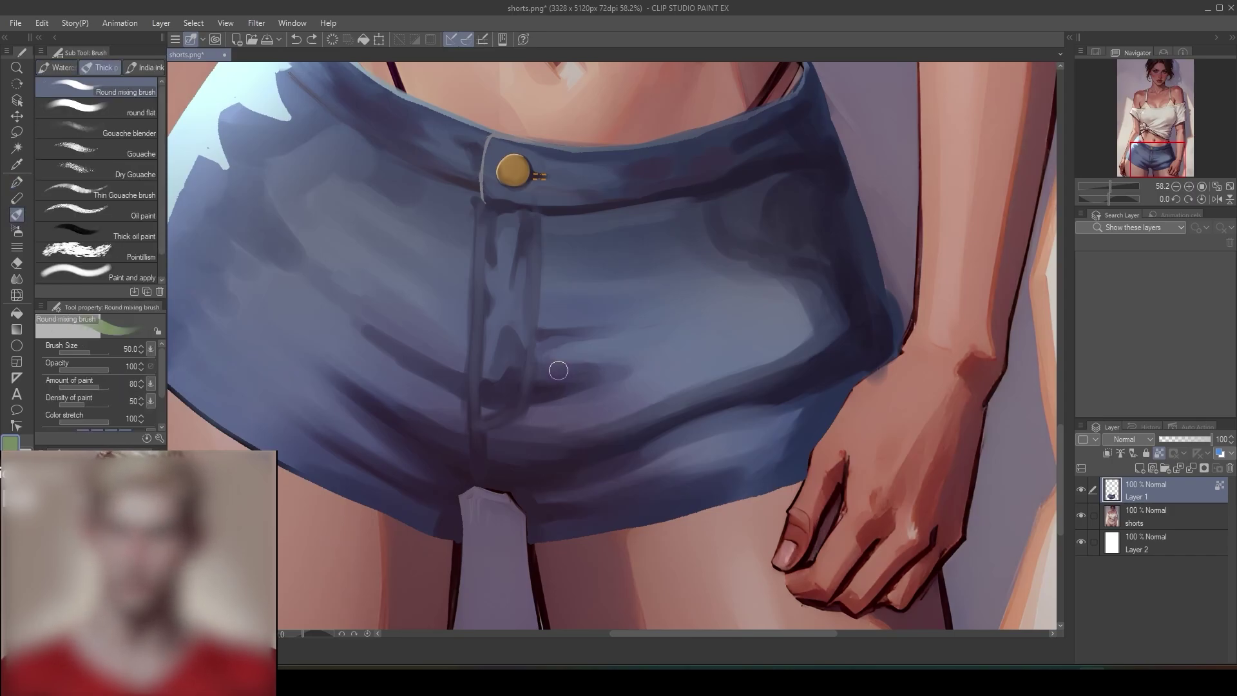
{"action": "left_click", "coordinate": [391, 345], "text": "alt"}
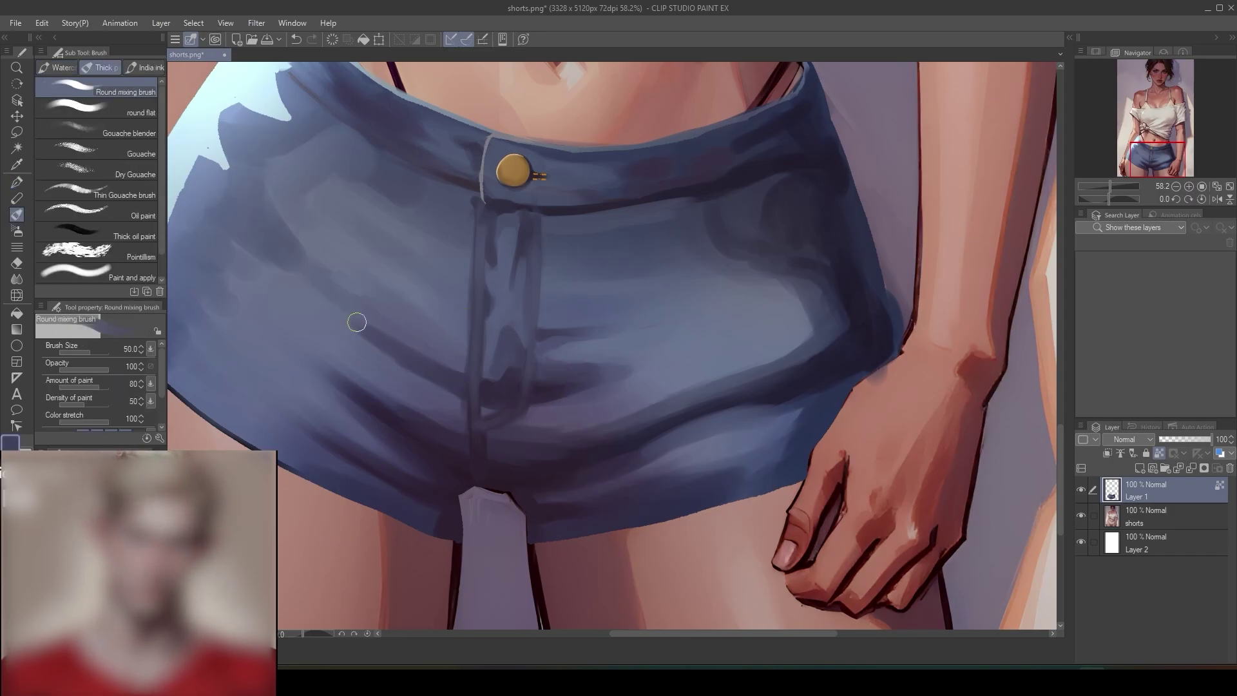
{"action": "left_click", "coordinate": [385, 361], "text": "alt"}
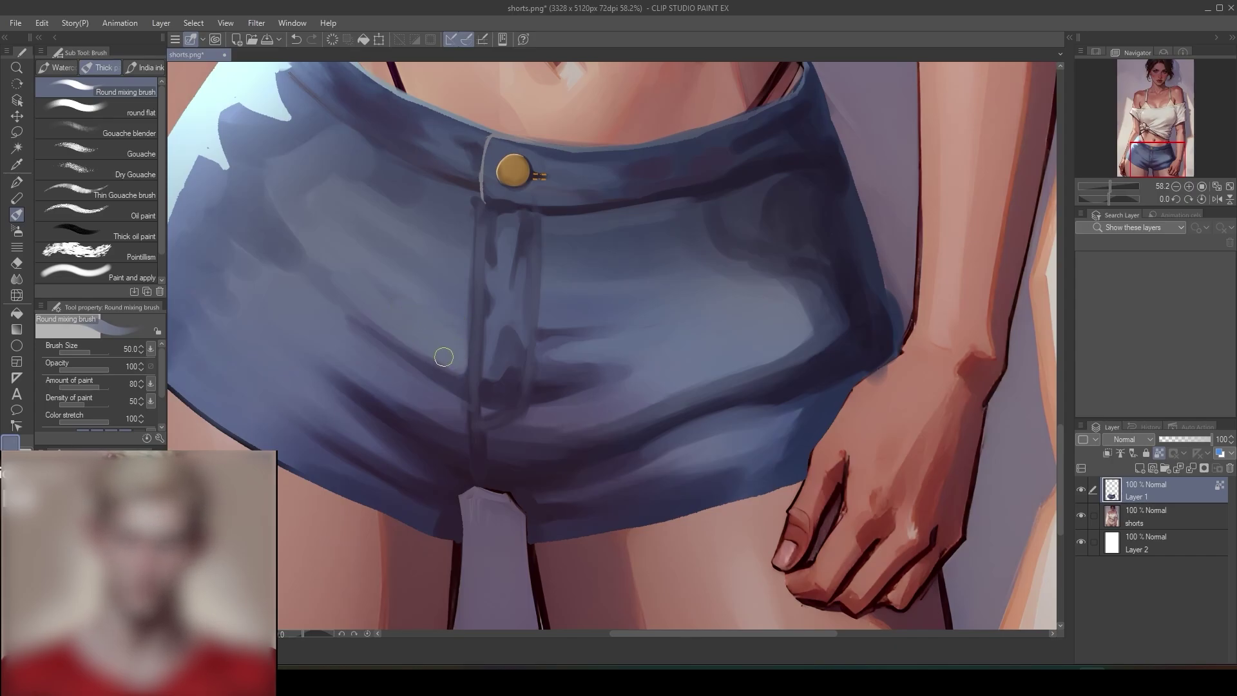
- Sketch bright green G-pen contour lines over the fold left of the fly to show its bulge, and undo them
{"action": "left_click", "coordinate": [22, 178]}
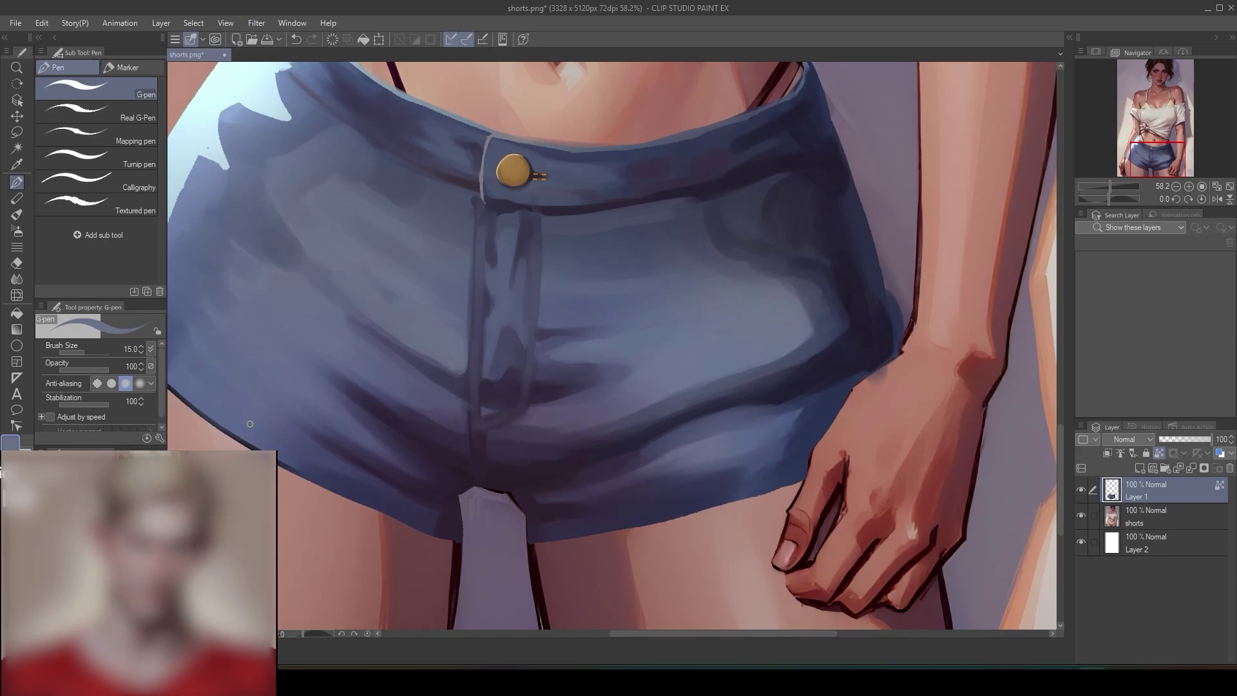
{"action": "key", "text": "x"}
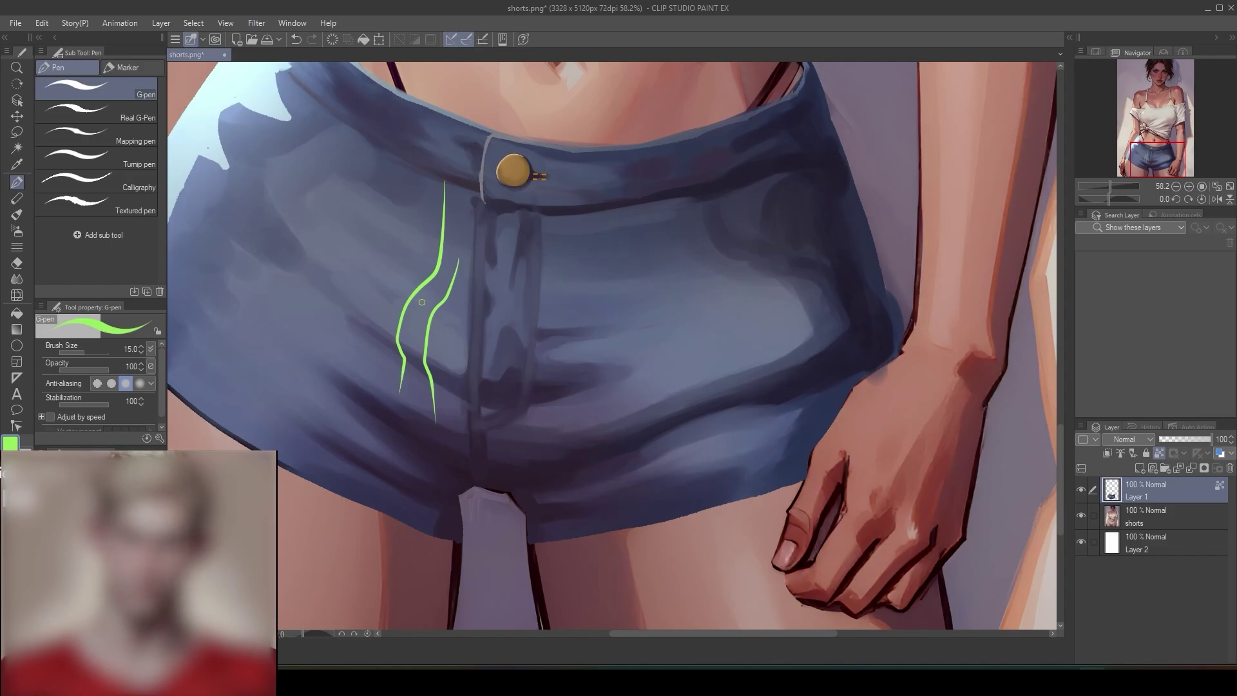
{"action": "left_click_drag", "start_coordinate": [438, 366], "coordinate": [445, 379]}
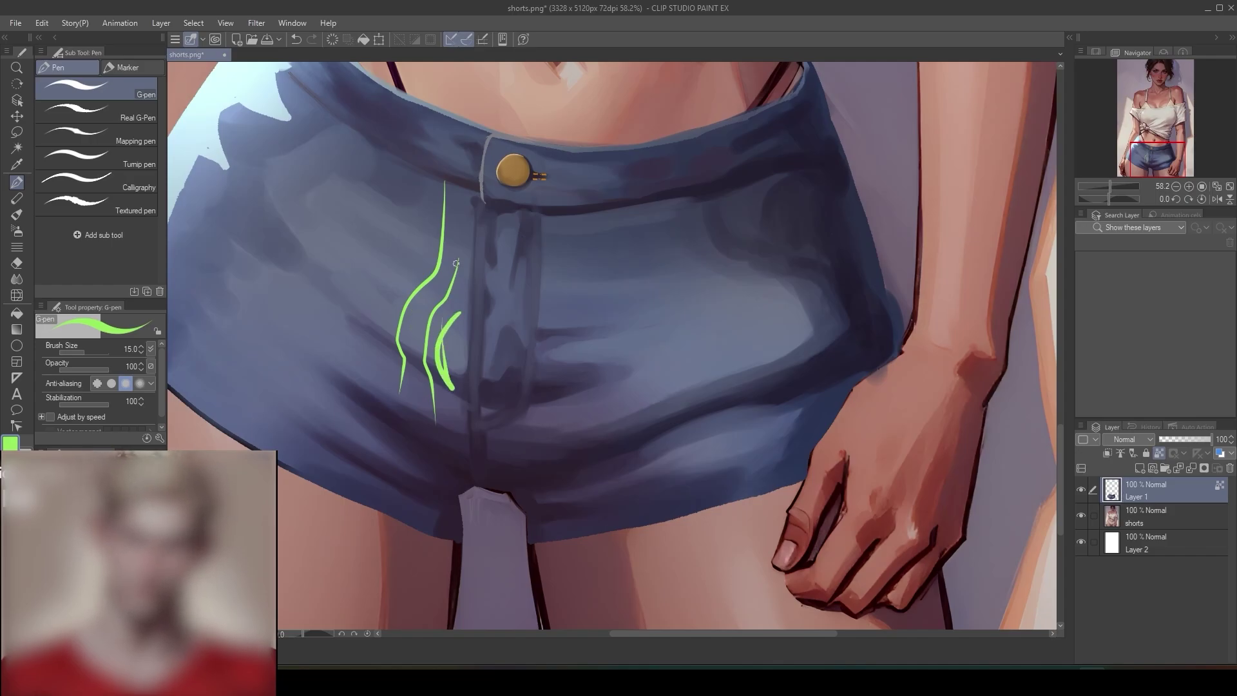
{"action": "left_click_drag", "start_coordinate": [443, 298], "coordinate": [438, 385]}
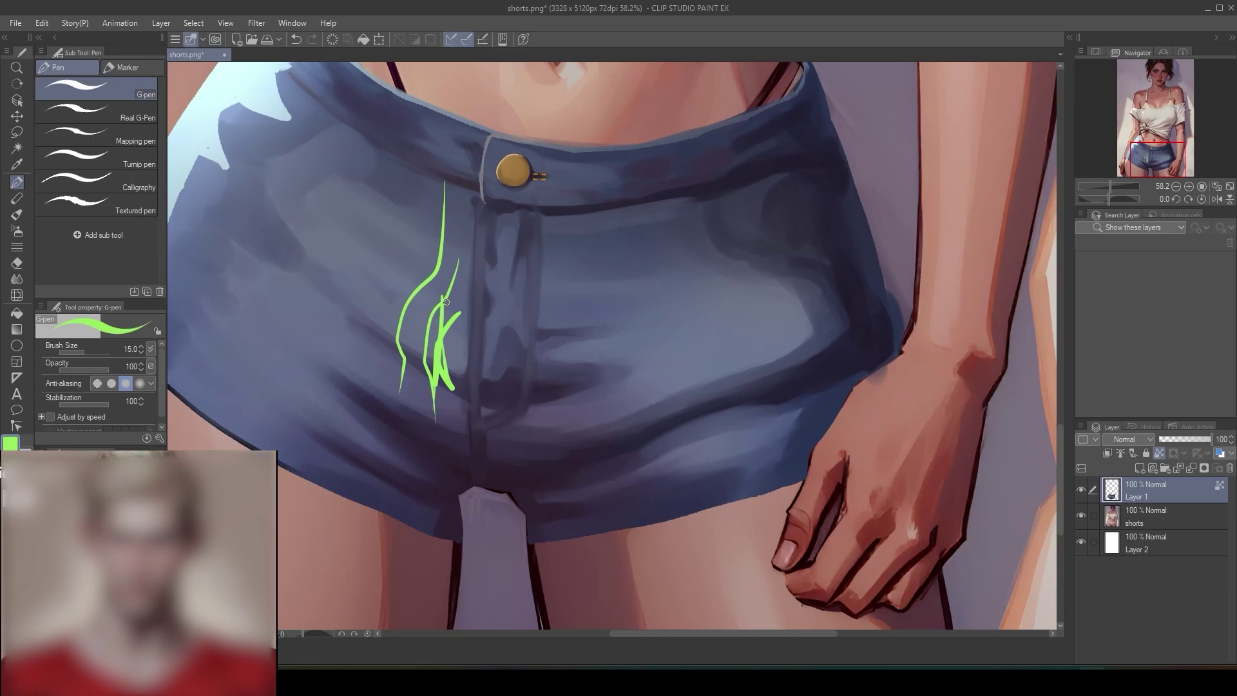
{"action": "key", "text": "ctrl+z"}
{"action": "key", "text": "ctrl+z"}
{"action": "key", "text": "ctrl+z"}
{"action": "key", "text": "ctrl+z"}
{"action": "key", "text": "ctrl+z"}
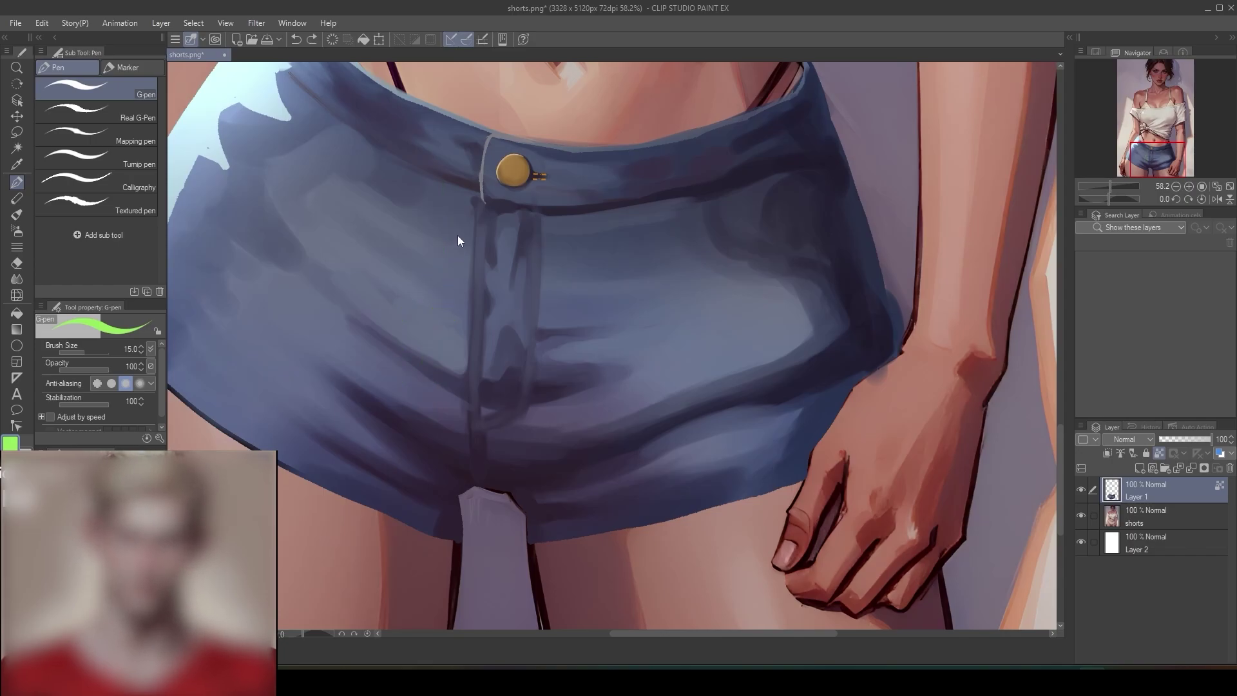
- Try a rounded bright green arc over the fabric left of the fly with the G-pen, and undo it
{"action": "mouse_move", "coordinate": [402, 240]}
{"action": "left_mouse_down"}
{"action": "mouse_move", "coordinate": [363, 280]}
{"action": "mouse_move", "coordinate": [363, 312]}
{"action": "left_mouse_up"}
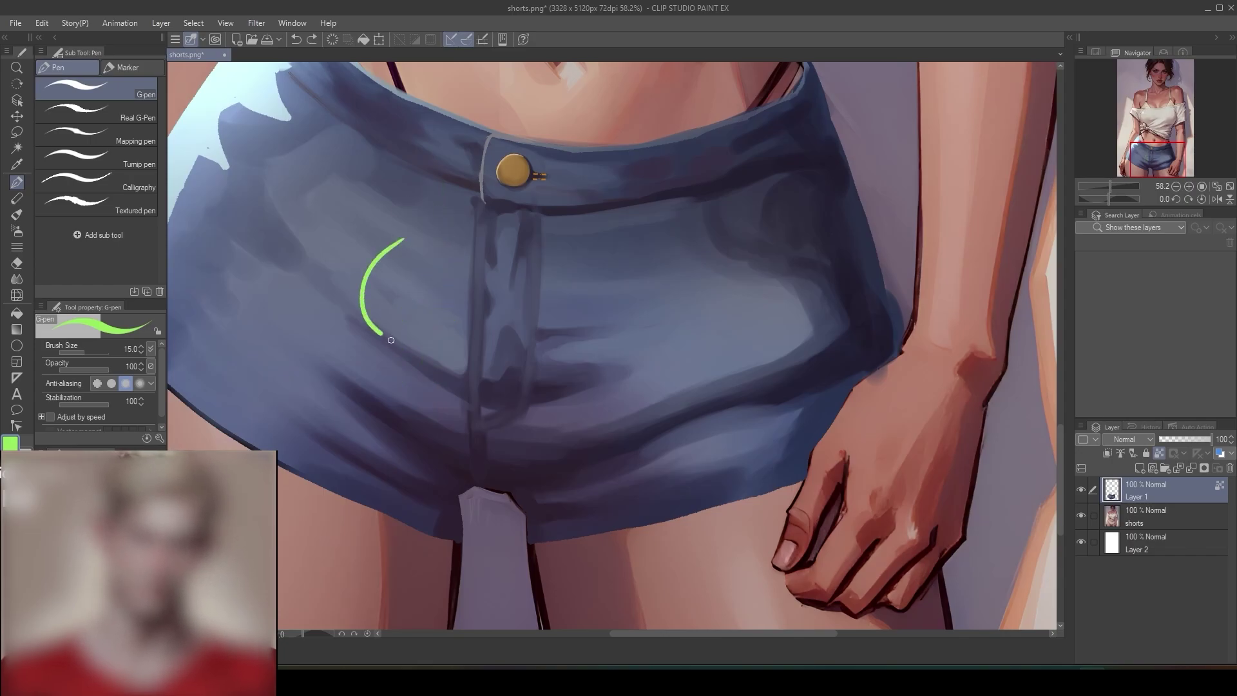
{"action": "left_click_drag", "start_coordinate": [416, 276], "coordinate": [406, 233]}
{"action": "key", "text": "ctrl+z"}
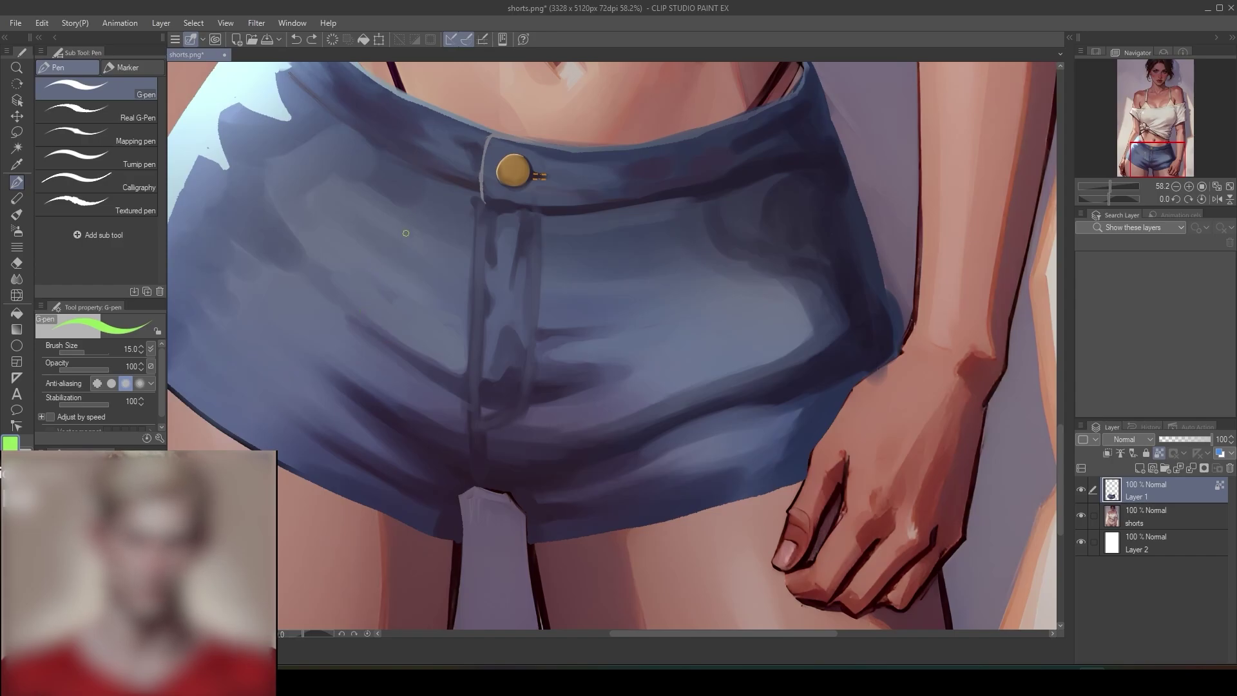
- Sketch a rounded fold profile with straight ends left of the fly in bright green with the Real G-Pen
{"action": "key", "text": "period"}
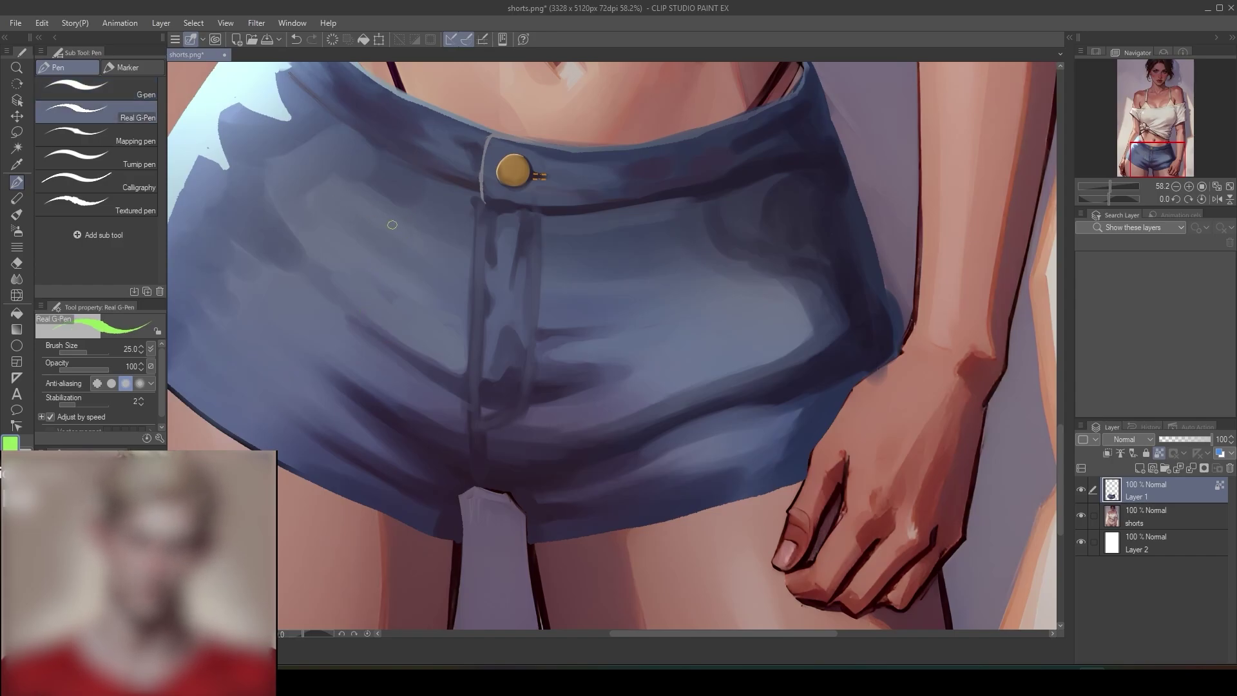
{"action": "left_click_drag", "start_coordinate": [344, 300], "coordinate": [385, 341]}
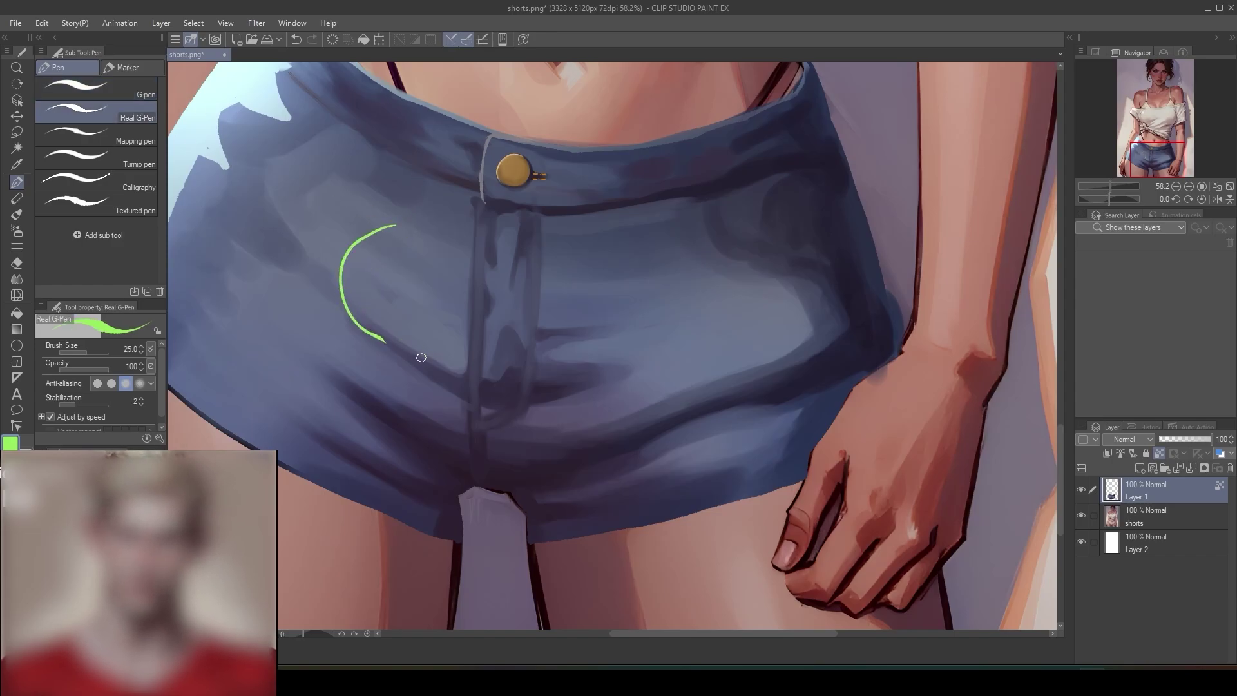
{"action": "left_click_drag", "start_coordinate": [397, 176], "coordinate": [395, 225]}
{"action": "left_click_drag", "start_coordinate": [383, 349], "coordinate": [384, 402]}
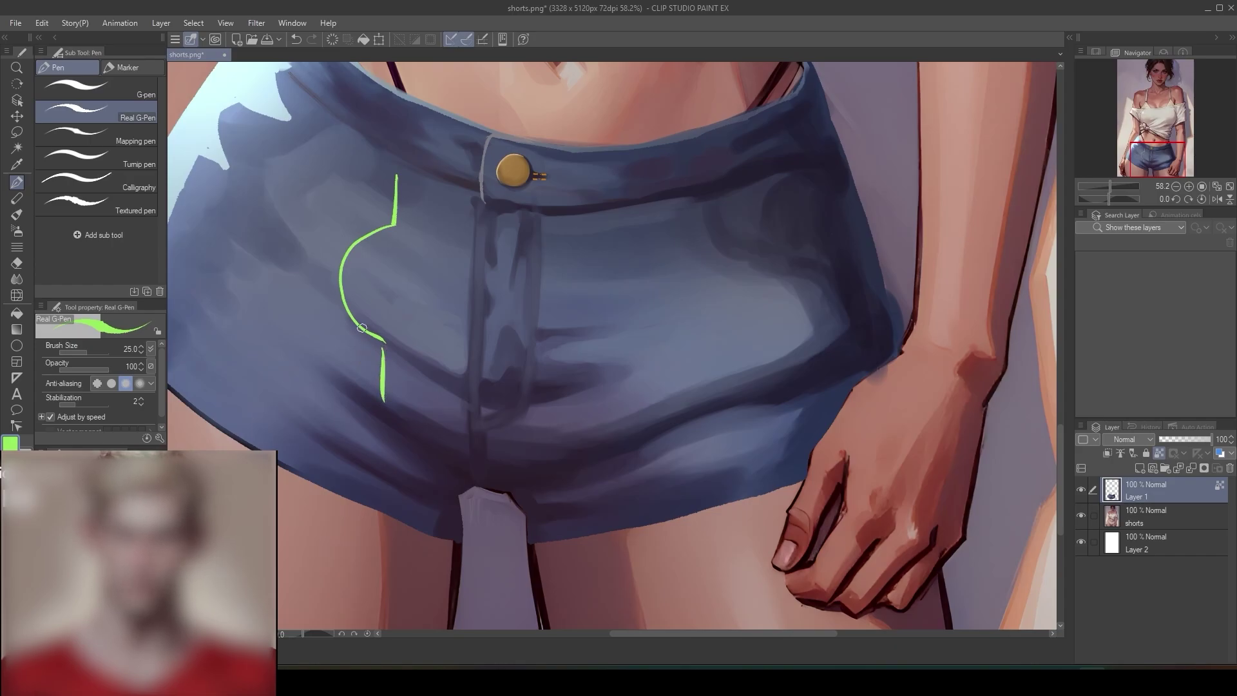
{"action": "left_click_drag", "start_coordinate": [357, 230], "coordinate": [352, 382]}
{"action": "key", "text": "ctrl+z"}
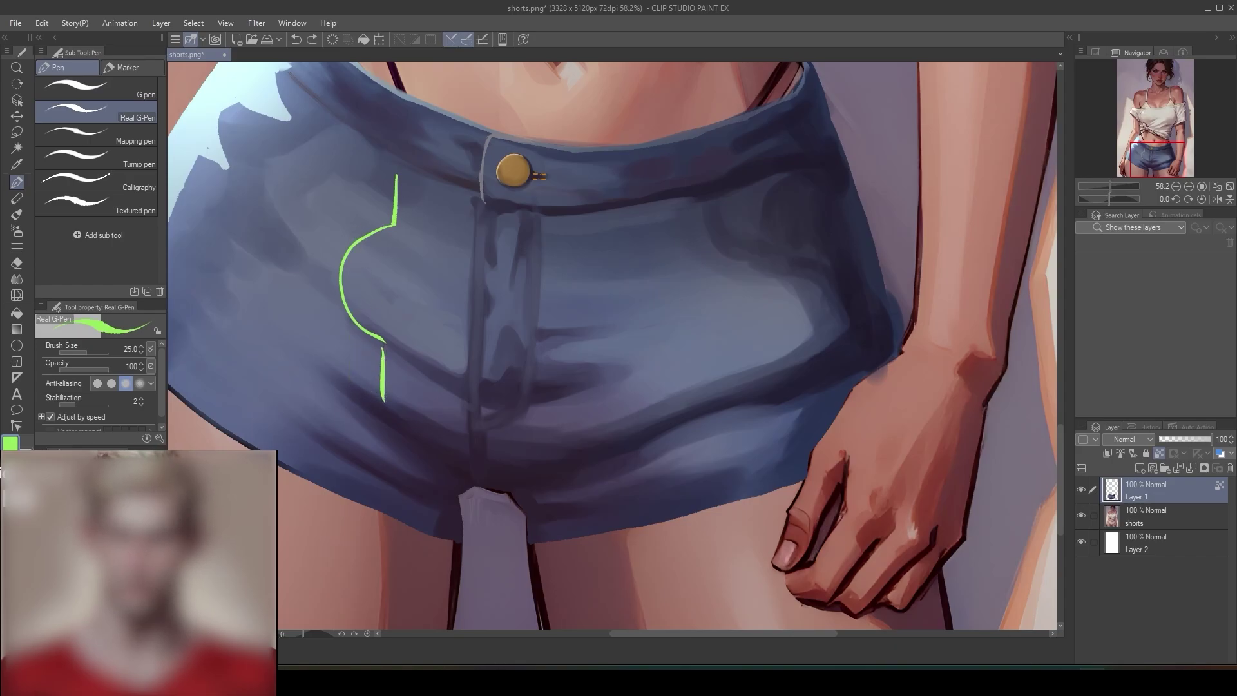
- Sketch a flatter, angular fold profile over the rounded one and another beside the fly, and undo all the green guide lines
{"action": "left_click_drag", "start_coordinate": [383, 226], "coordinate": [357, 337]}
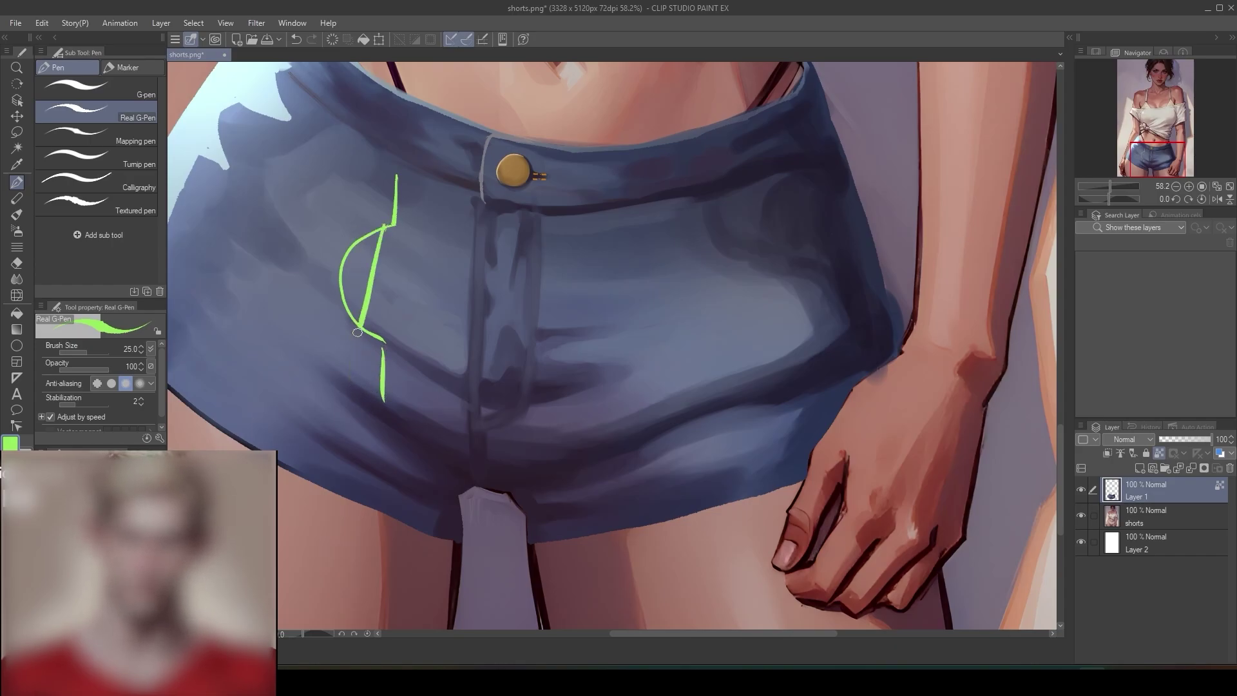
{"action": "left_click_drag", "start_coordinate": [394, 226], "coordinate": [383, 231]}
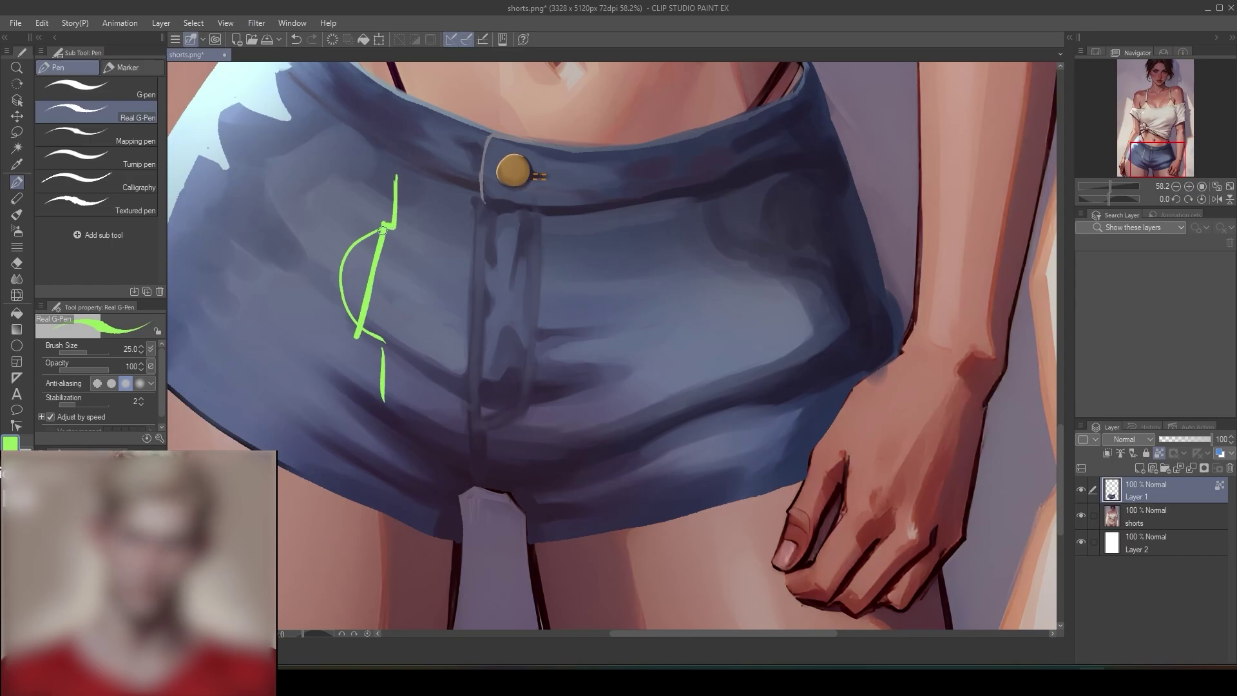
{"action": "left_click_drag", "start_coordinate": [376, 340], "coordinate": [385, 380]}
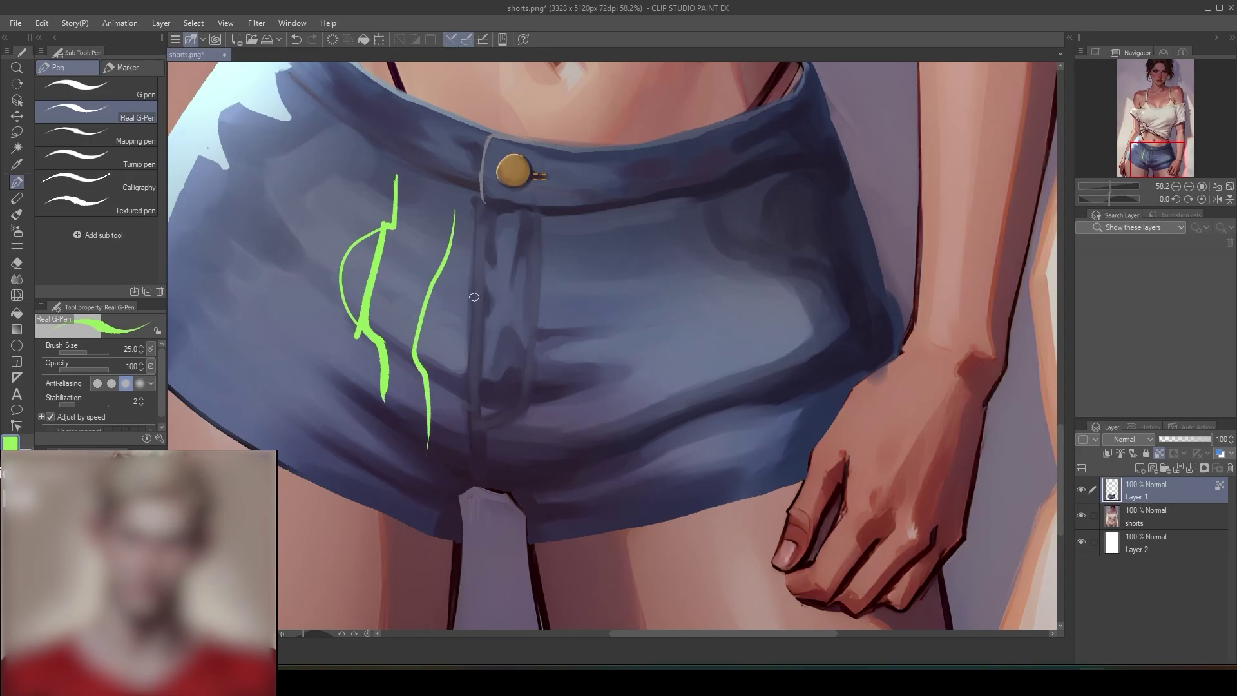
{"action": "key", "text": "ctrl+z"}
{"action": "key", "text": "ctrl+z"}
{"action": "key", "text": "ctrl+z"}
{"action": "key", "text": "ctrl+z"}
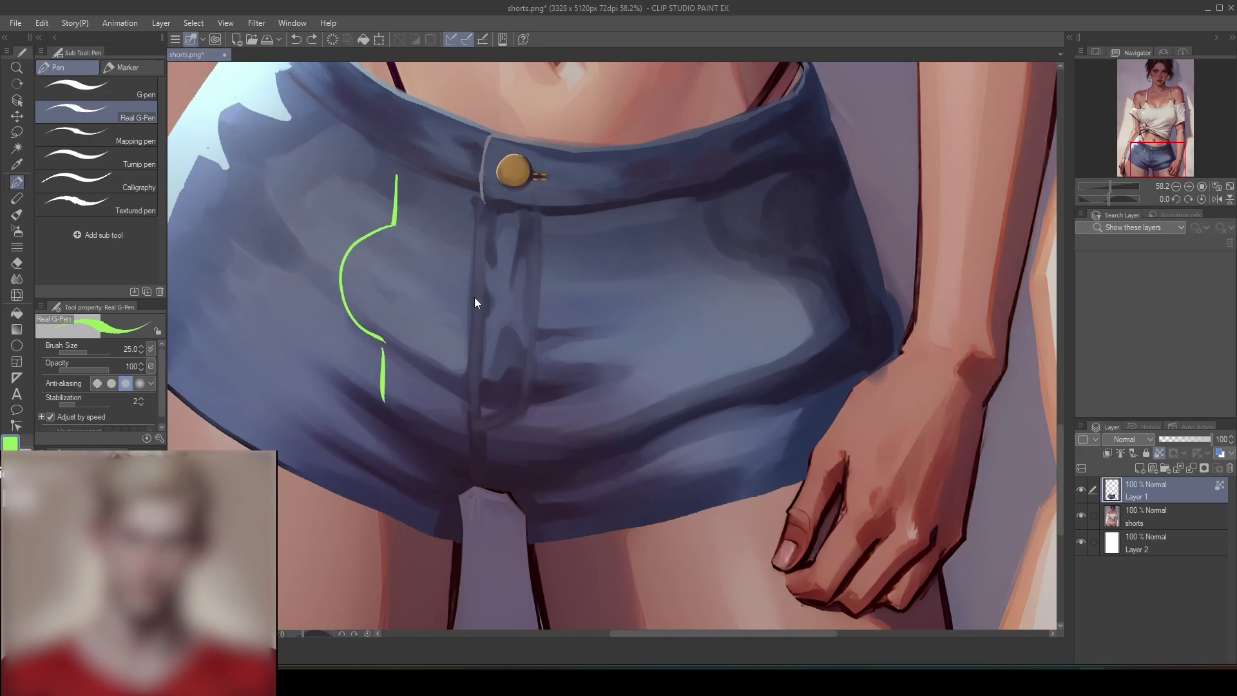
{"action": "key", "text": "ctrl+z"}
{"action": "key", "text": "ctrl+z"}
{"action": "key", "text": "ctrl+z"}
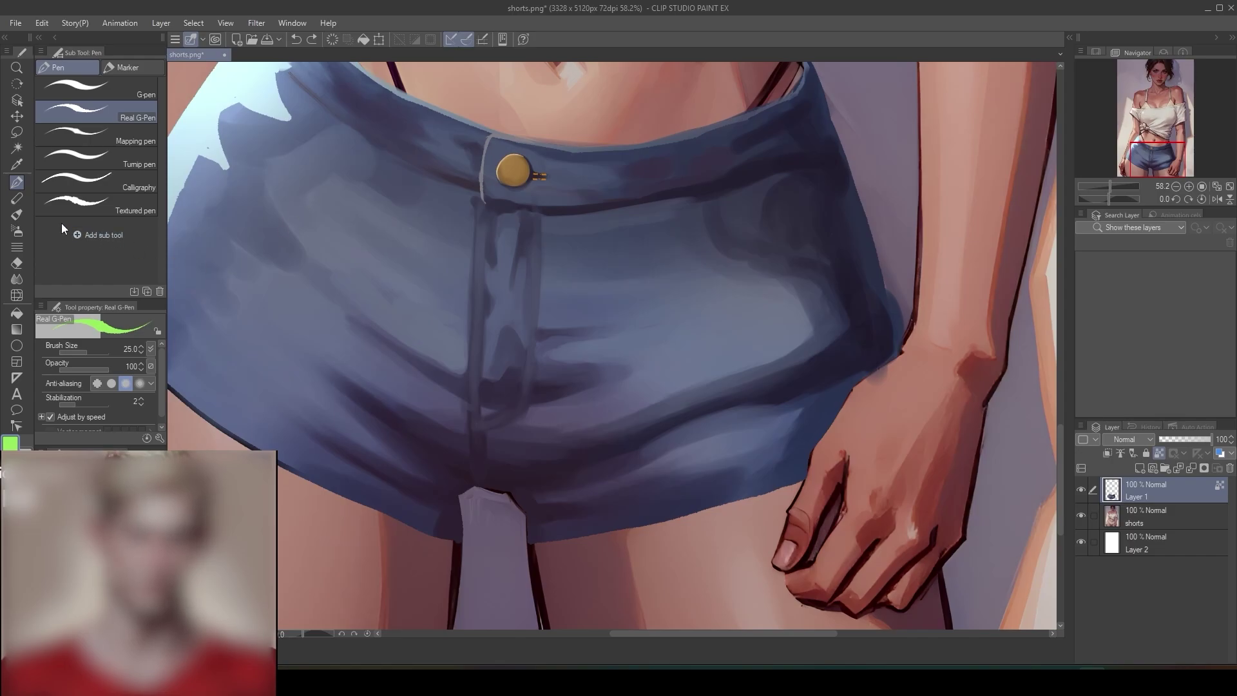
- Paint diagonal light and dark folds below the waistband left of the fly with the Round mixing brush, and switch to the Wet bleed blender
{"action": "left_click", "coordinate": [17, 214]}
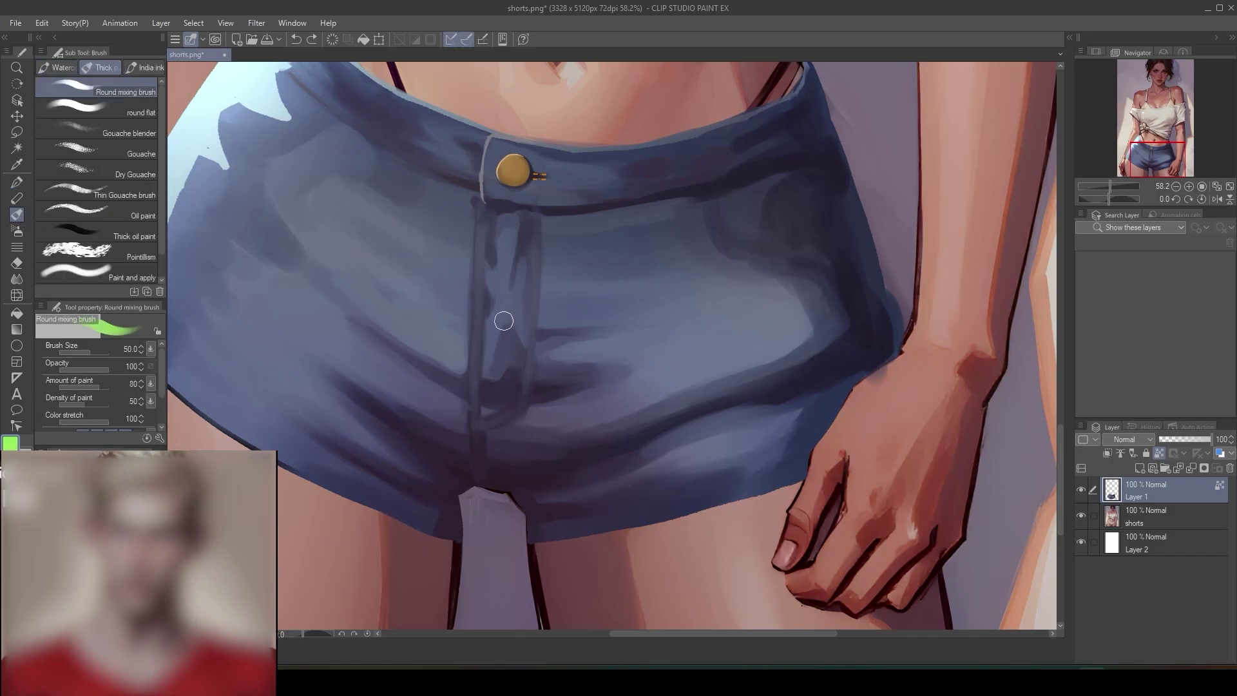
{"action": "left_click", "coordinate": [435, 264], "text": "alt"}
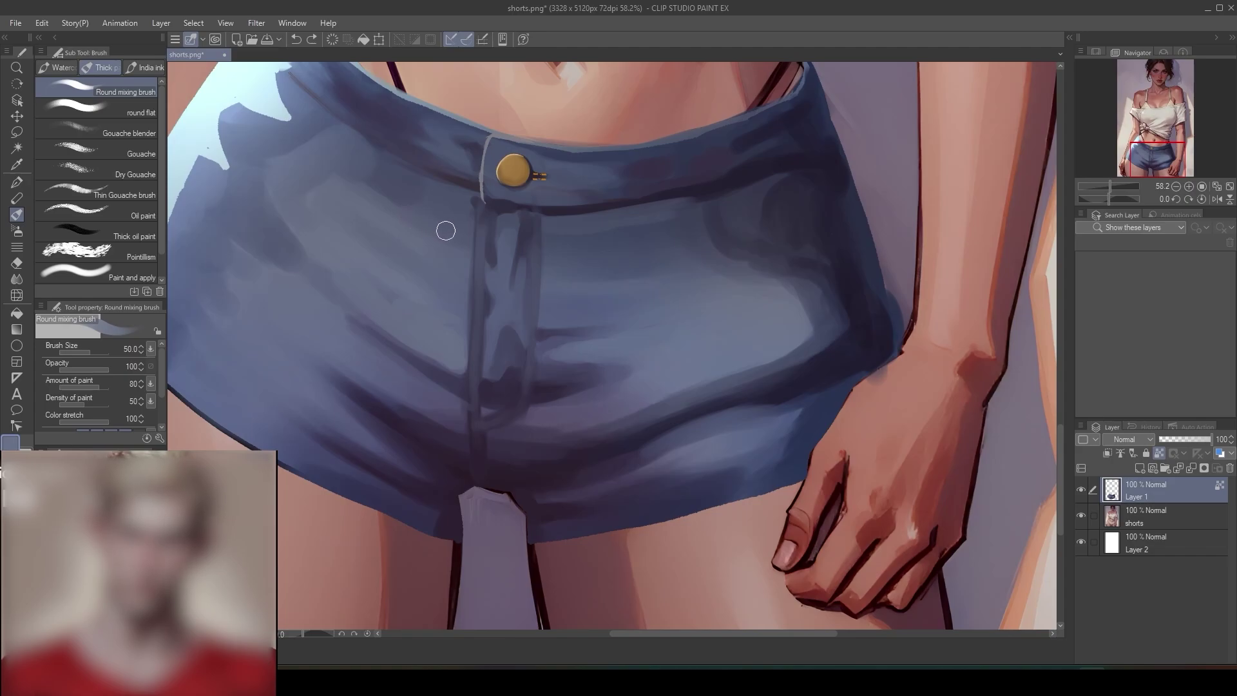
{"action": "mouse_move", "coordinate": [448, 233]}
{"action": "left_mouse_down"}
{"action": "mouse_move", "coordinate": [425, 216]}
{"action": "mouse_move", "coordinate": [464, 239]}
{"action": "mouse_move", "coordinate": [376, 180]}
{"action": "left_mouse_up"}
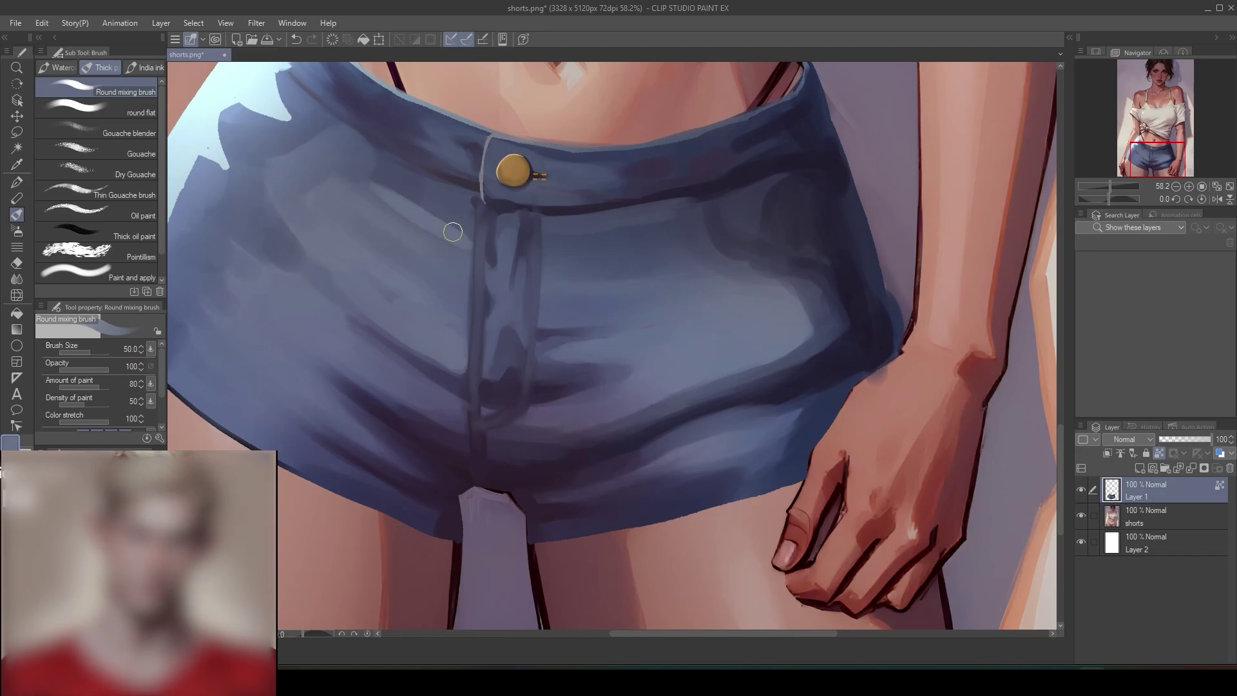
{"action": "left_click", "coordinate": [445, 176], "text": "alt"}
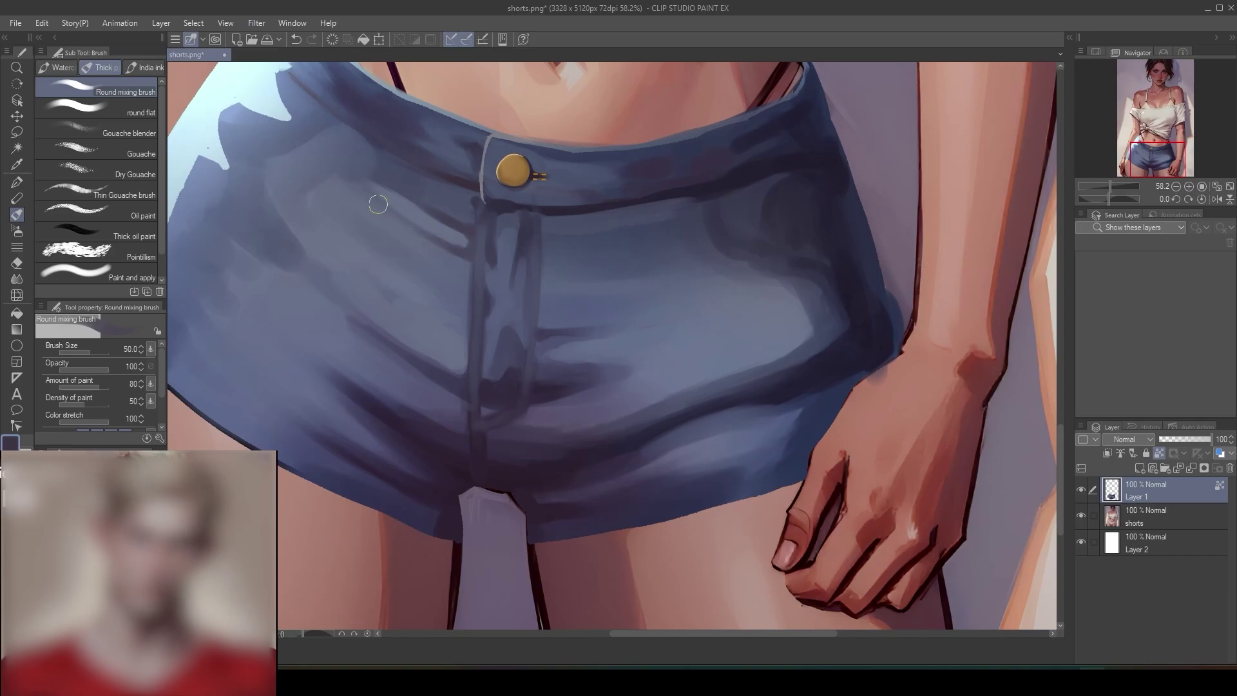
{"action": "key", "text": "j"}
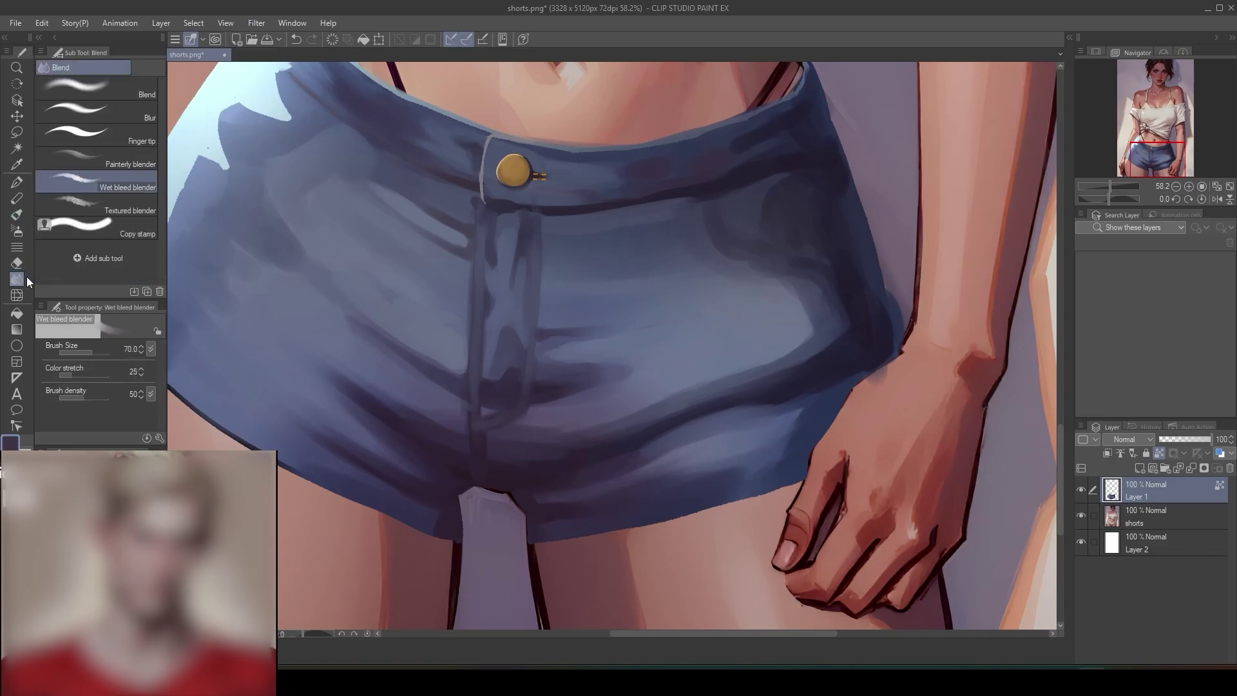
- Set the Wet bleed blender size to 50 and soften the diagonal folds below the waistband left of the fly
{"action": "key", "text": "bracketleft"}
{"action": "key", "text": "bracketleft"}
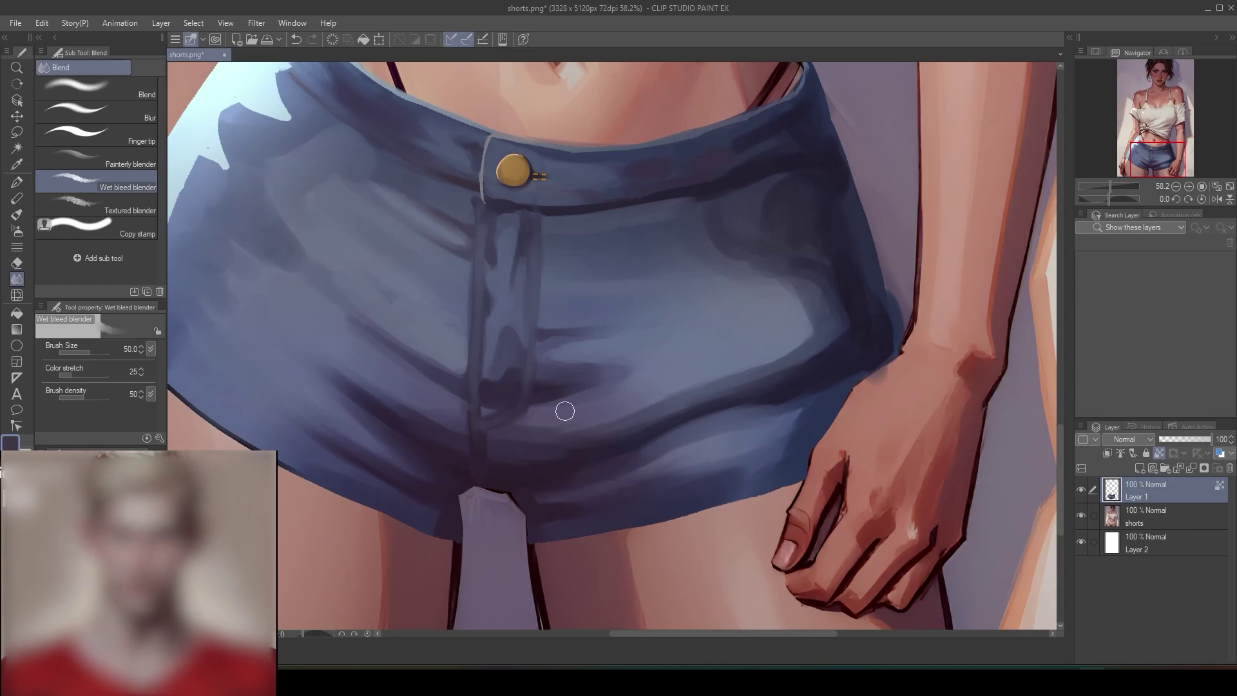
{"action": "scroll", "coordinate": [577, 426], "scroll_direction": "down", "scroll_amount": 4}
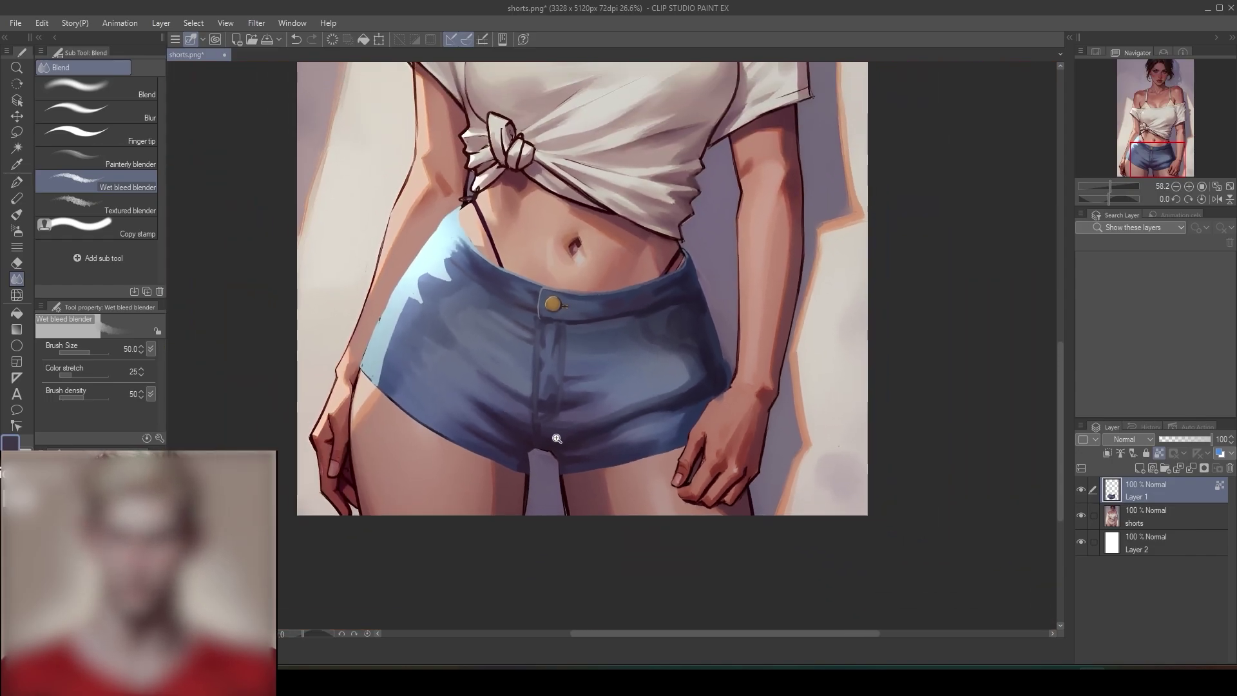
{"action": "scroll", "coordinate": [557, 438], "scroll_direction": "up", "scroll_amount": 6}
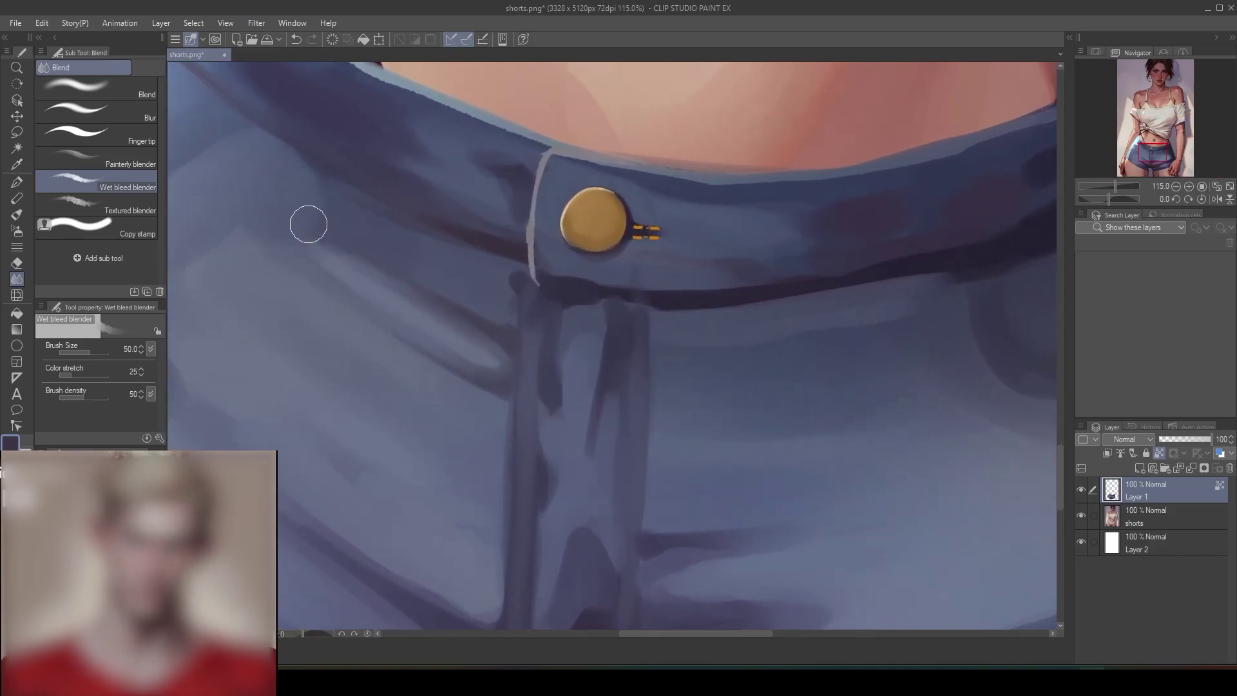
- Repaint the fold area just below the waistband left of the fly with sampled denim blues, using the Round mixing brush
{"action": "left_click", "coordinate": [17, 214]}
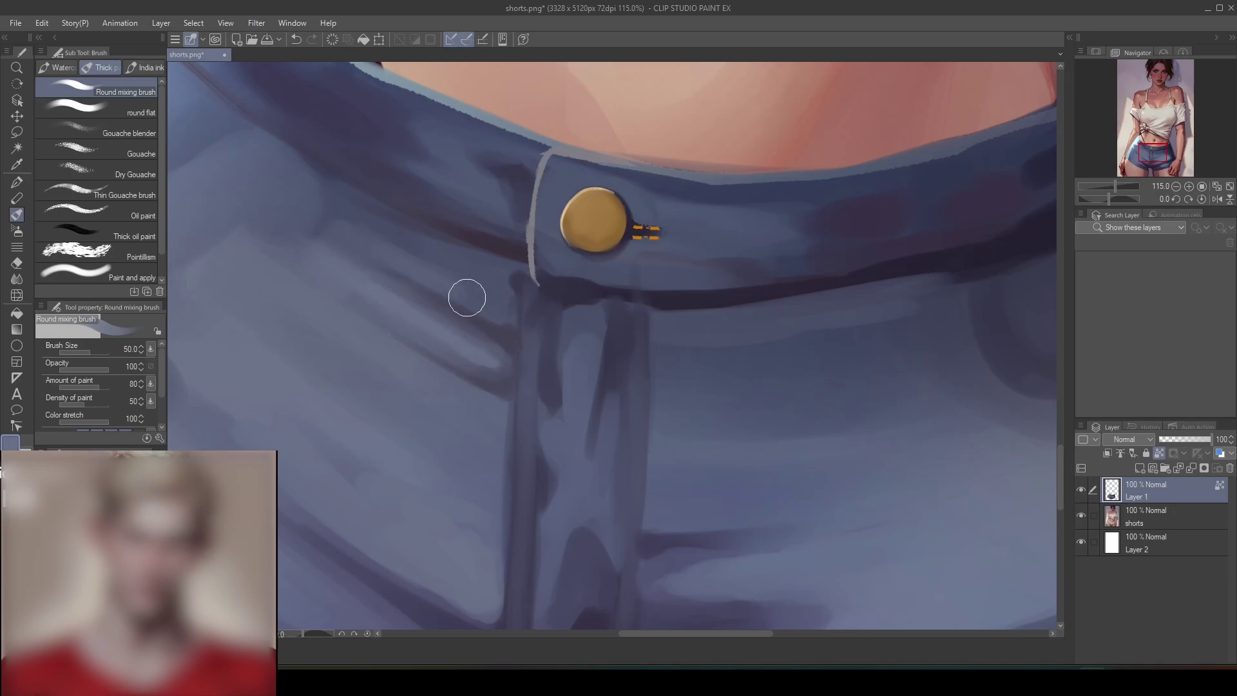
{"action": "left_click", "coordinate": [458, 262], "text": "alt"}
{"action": "left_click_drag", "start_coordinate": [477, 284], "coordinate": [491, 300]}
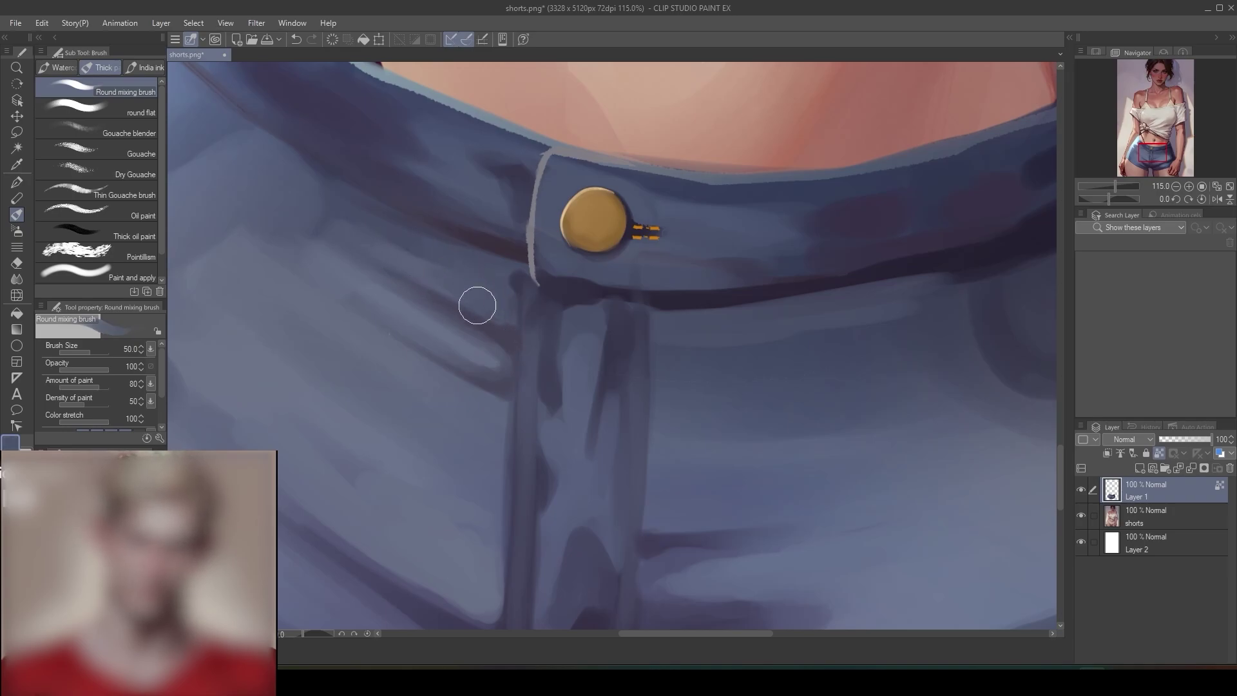
{"action": "mouse_move", "coordinate": [445, 253]}
{"action": "left_mouse_down"}
{"action": "mouse_move", "coordinate": [440, 281]}
{"action": "mouse_move", "coordinate": [334, 242]}
{"action": "mouse_move", "coordinate": [351, 303]}
{"action": "left_mouse_up"}
{"action": "left_click", "coordinate": [383, 289], "text": "alt"}
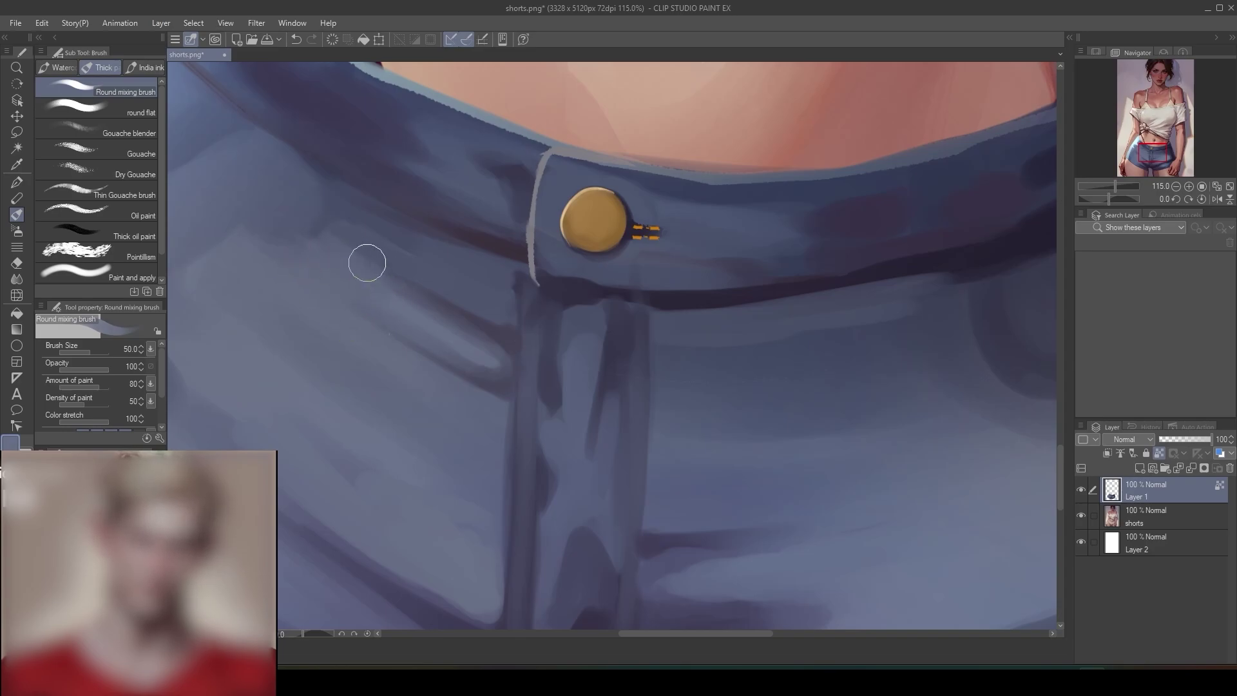
- Blend the repainted fold edges left of the fly into the surrounding denim with the Wet bleed blender
{"action": "left_click", "coordinate": [17, 278]}
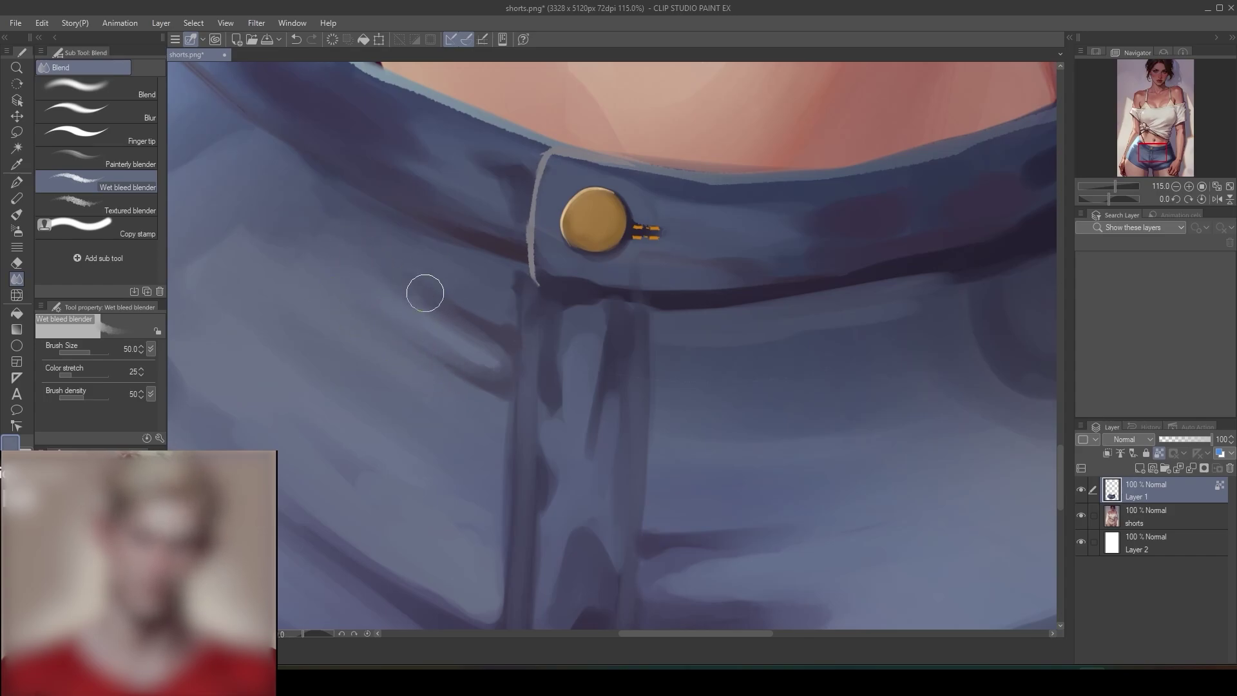
{"action": "scroll", "coordinate": [629, 286], "scroll_direction": "down", "scroll_amount": 6}
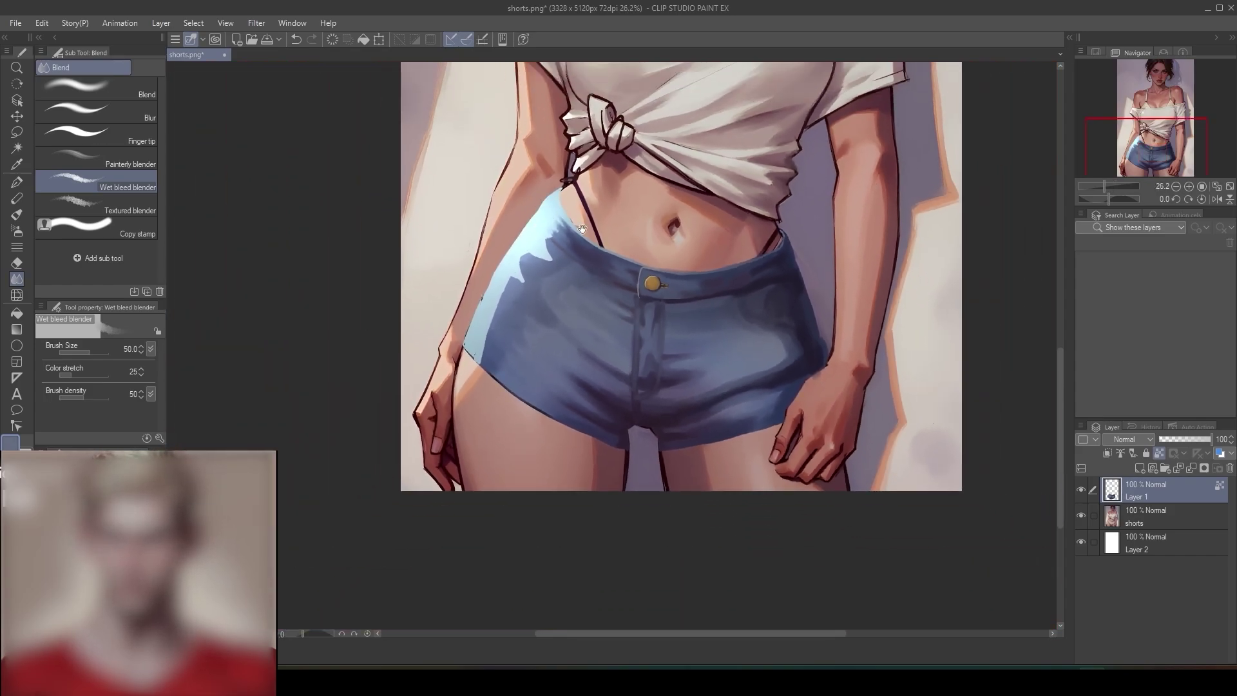
{"action": "scroll", "coordinate": [663, 326], "scroll_direction": "up", "scroll_amount": 5}
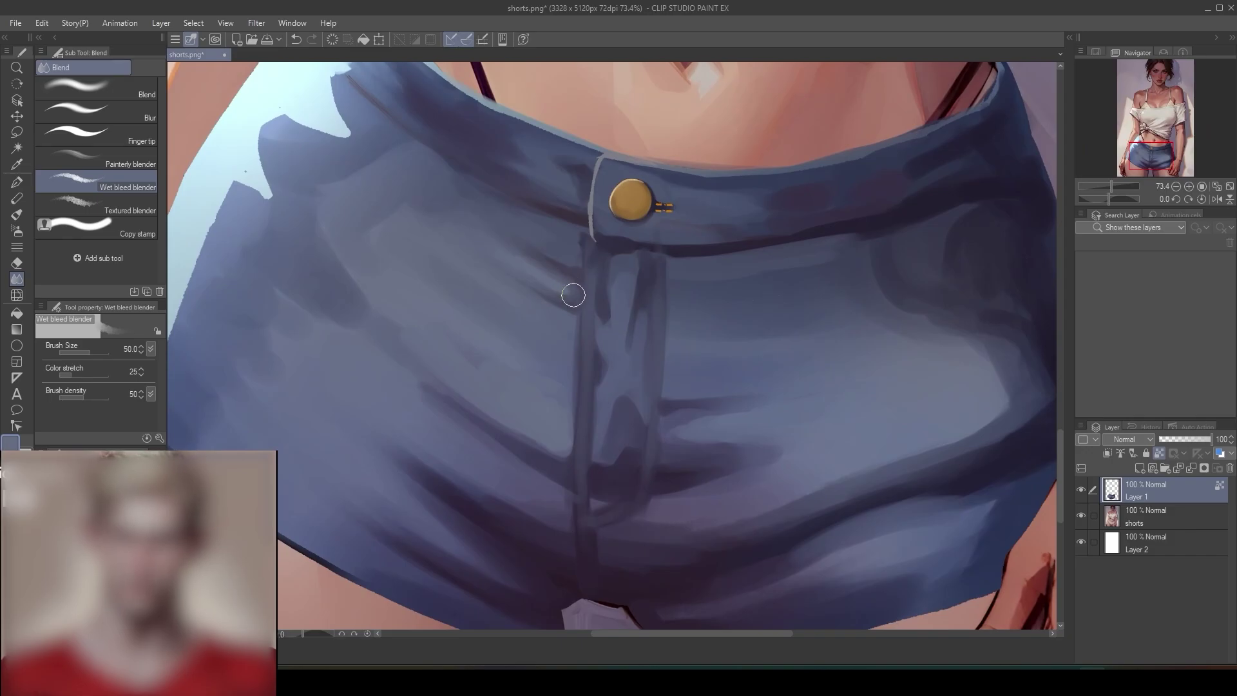
{"action": "scroll", "coordinate": [580, 306], "scroll_direction": "down", "scroll_amount": 5}
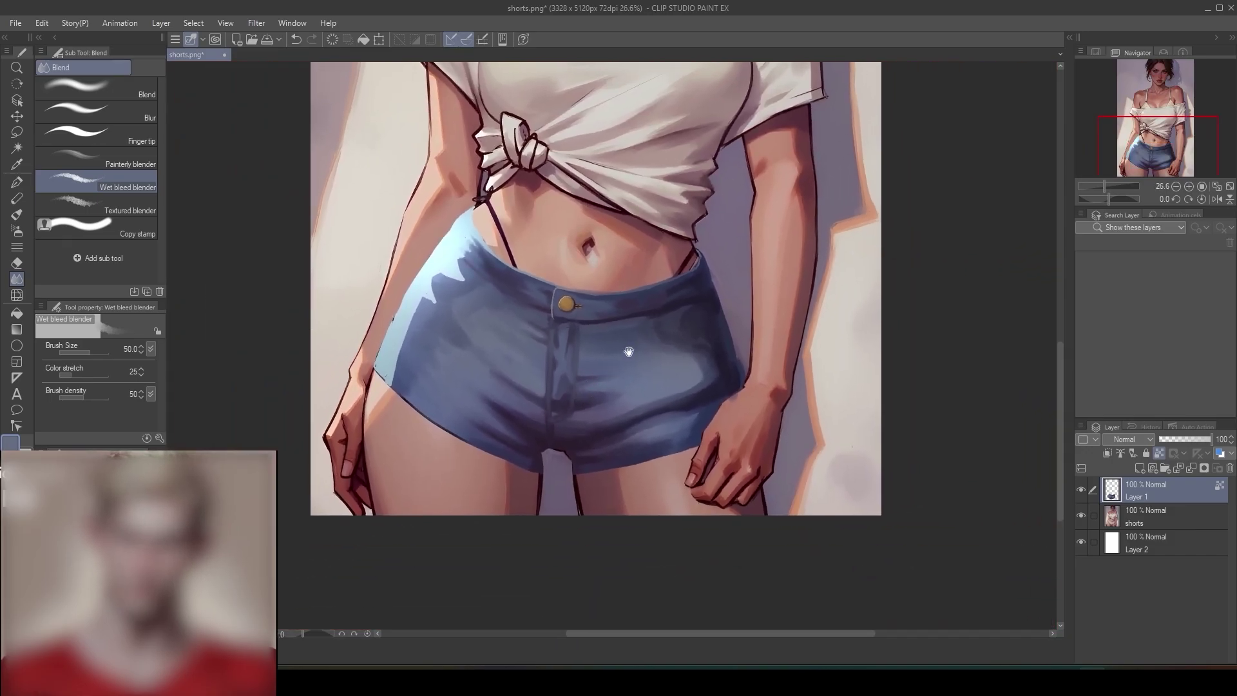
{"action": "scroll", "coordinate": [613, 354], "scroll_direction": "up", "scroll_amount": 3}
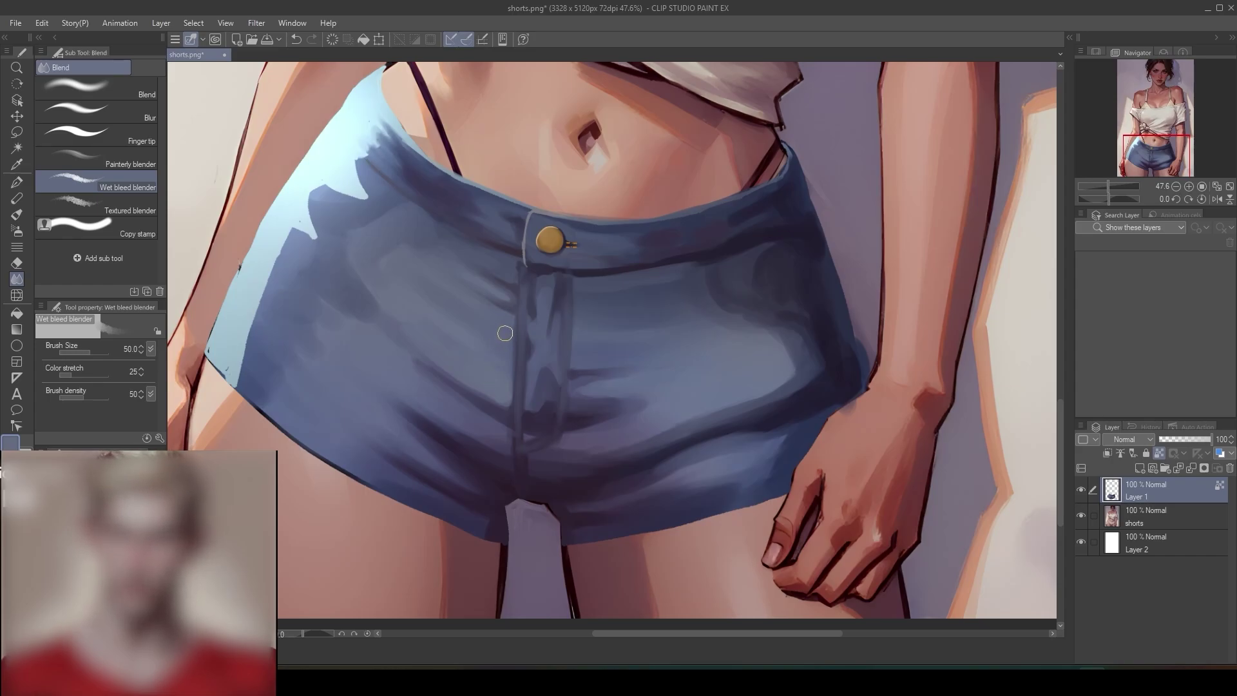
- Tone down the highlight right of the fly with a sampled blue, using the Round mixing brush and the round flat brush at size 250
{"action": "key", "text": "b"}
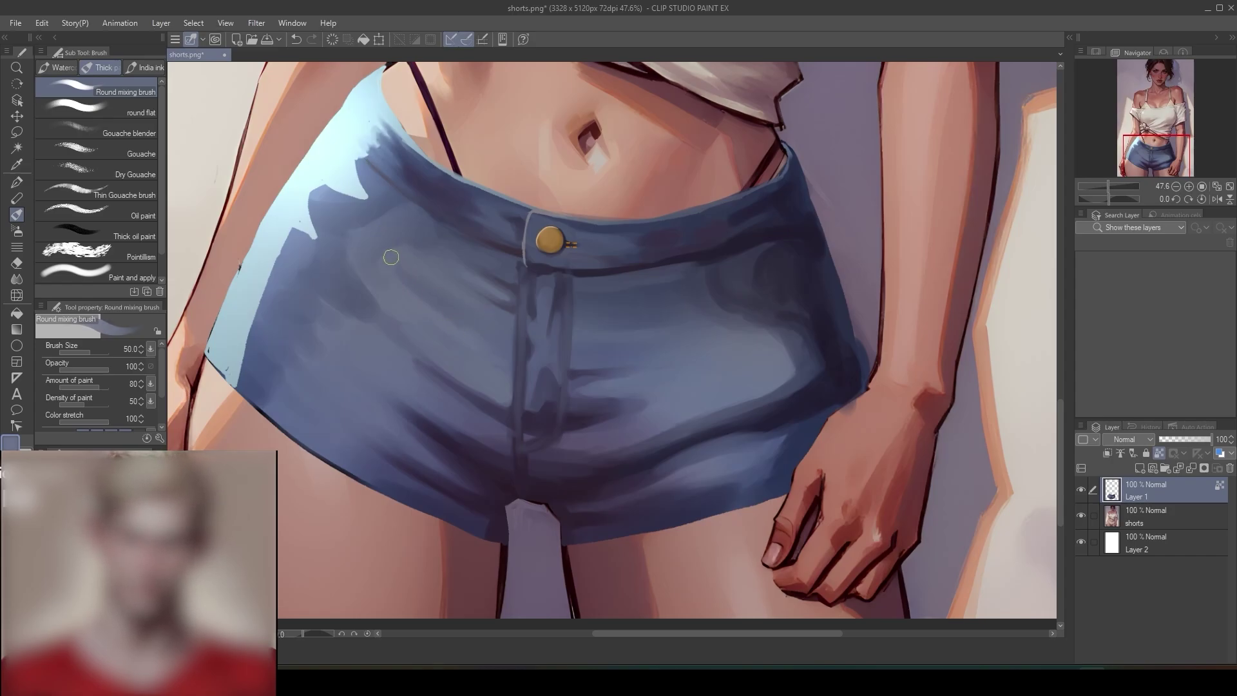
{"action": "scroll", "coordinate": [622, 307], "scroll_direction": "down", "scroll_amount": 4}
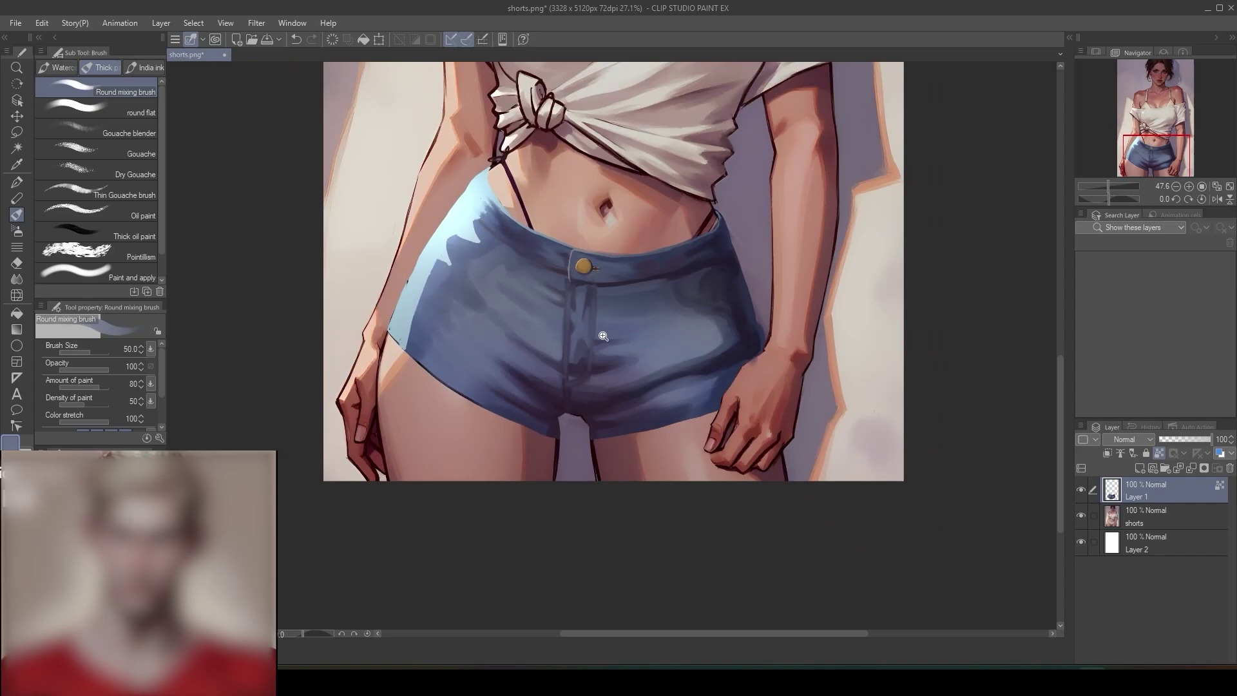
{"action": "left_click_drag", "start_coordinate": [661, 311], "coordinate": [602, 330]}
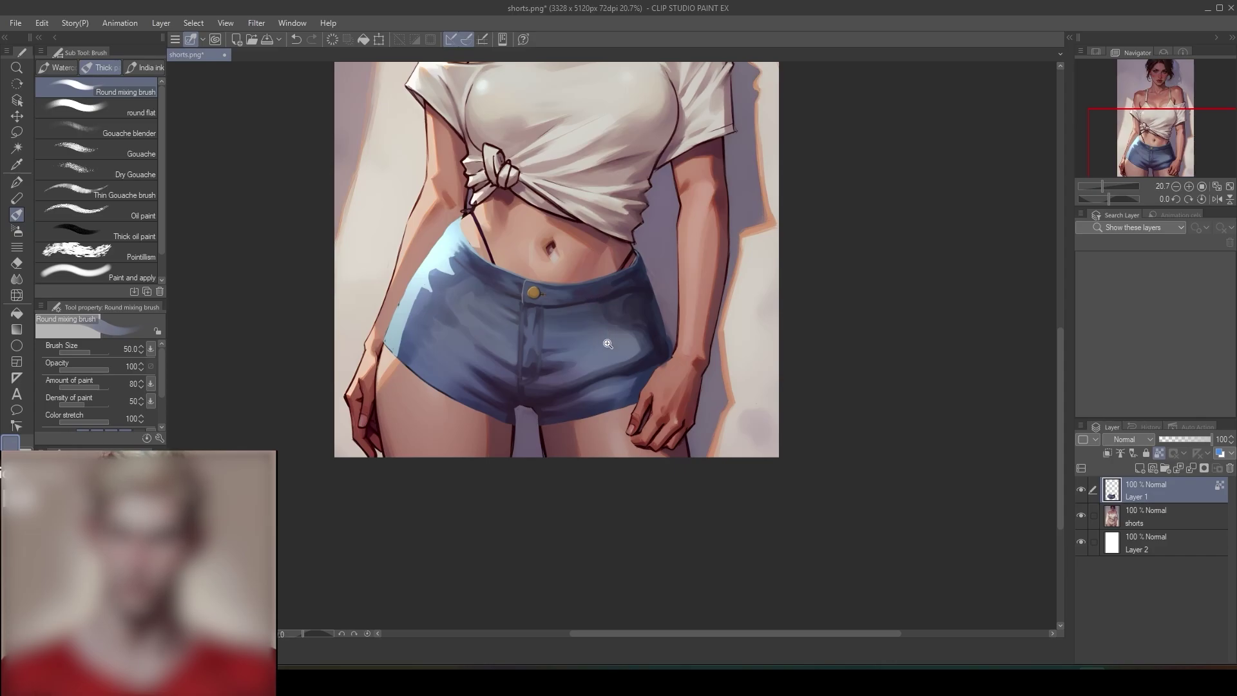
{"action": "left_click_drag", "start_coordinate": [608, 344], "coordinate": [670, 332]}
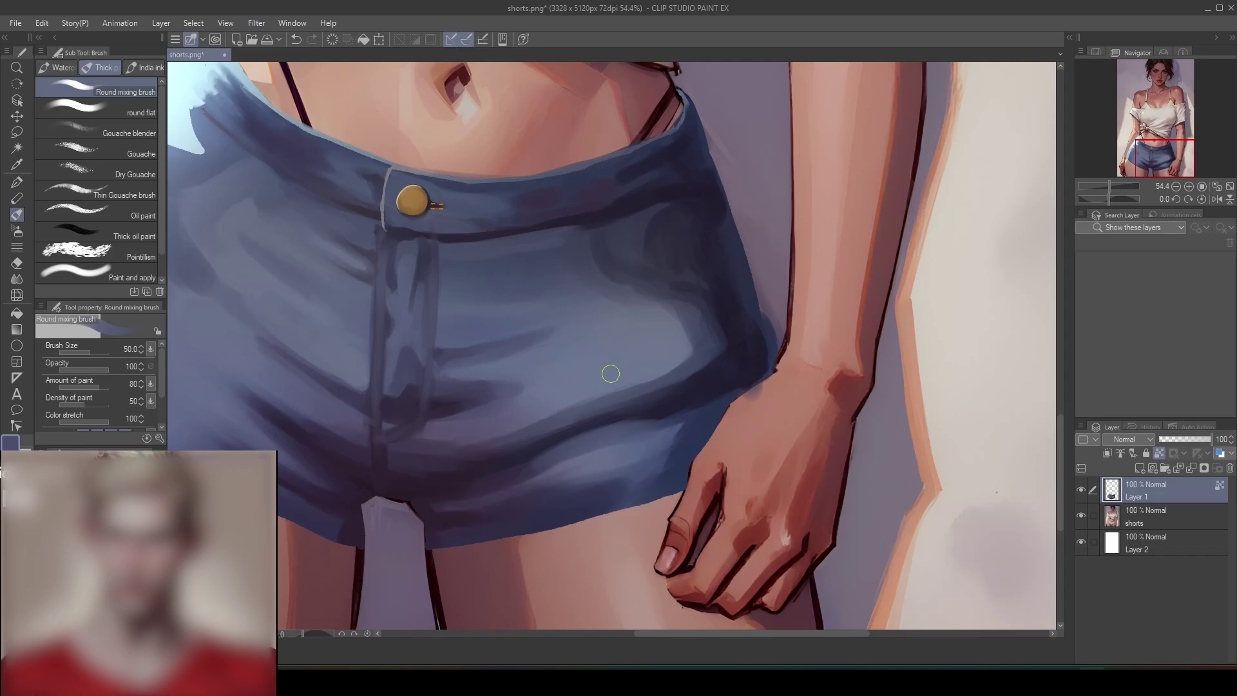
{"action": "left_click", "coordinate": [565, 326], "text": "alt"}
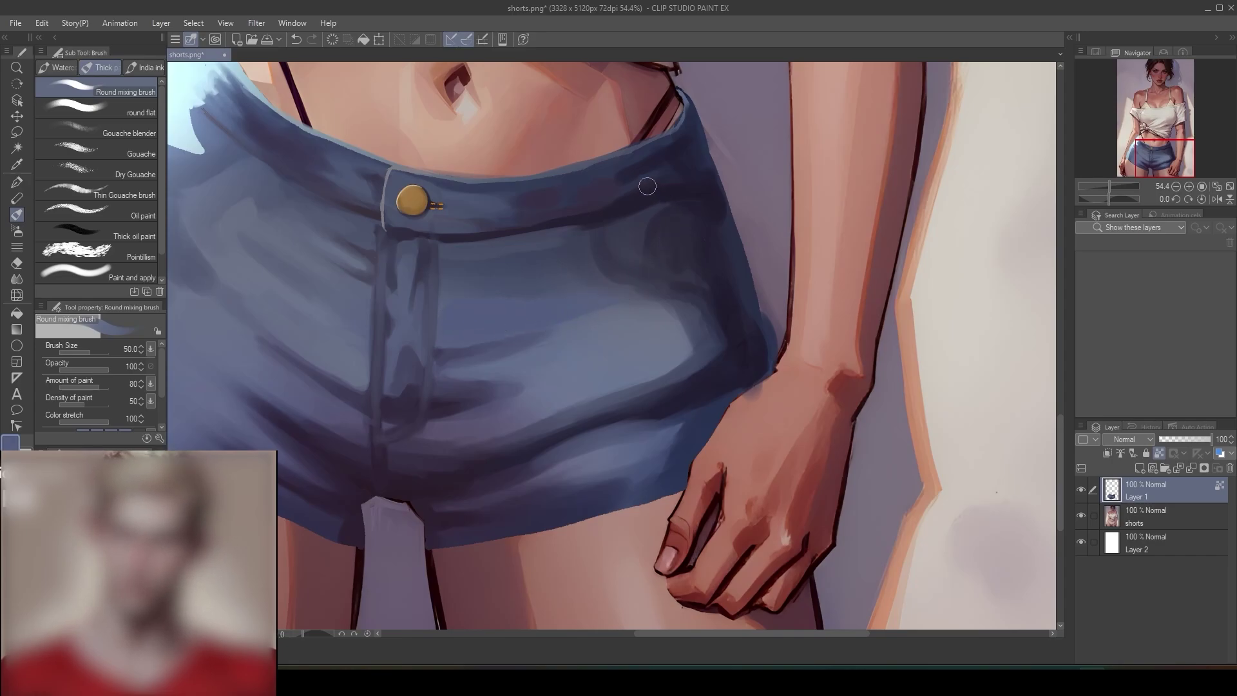
{"action": "mouse_move", "coordinate": [692, 300]}
{"action": "left_mouse_down"}
{"action": "mouse_move", "coordinate": [682, 359]}
{"action": "mouse_move", "coordinate": [662, 276]}
{"action": "left_mouse_up"}
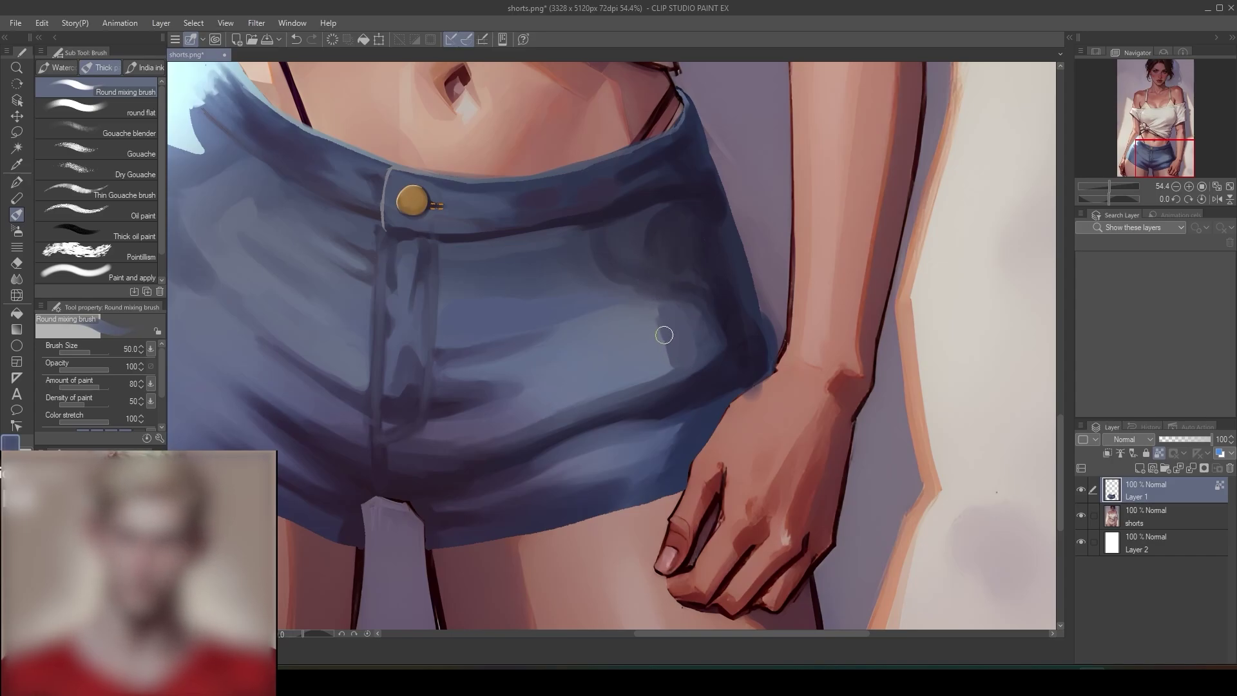
{"action": "left_click", "coordinate": [122, 111]}
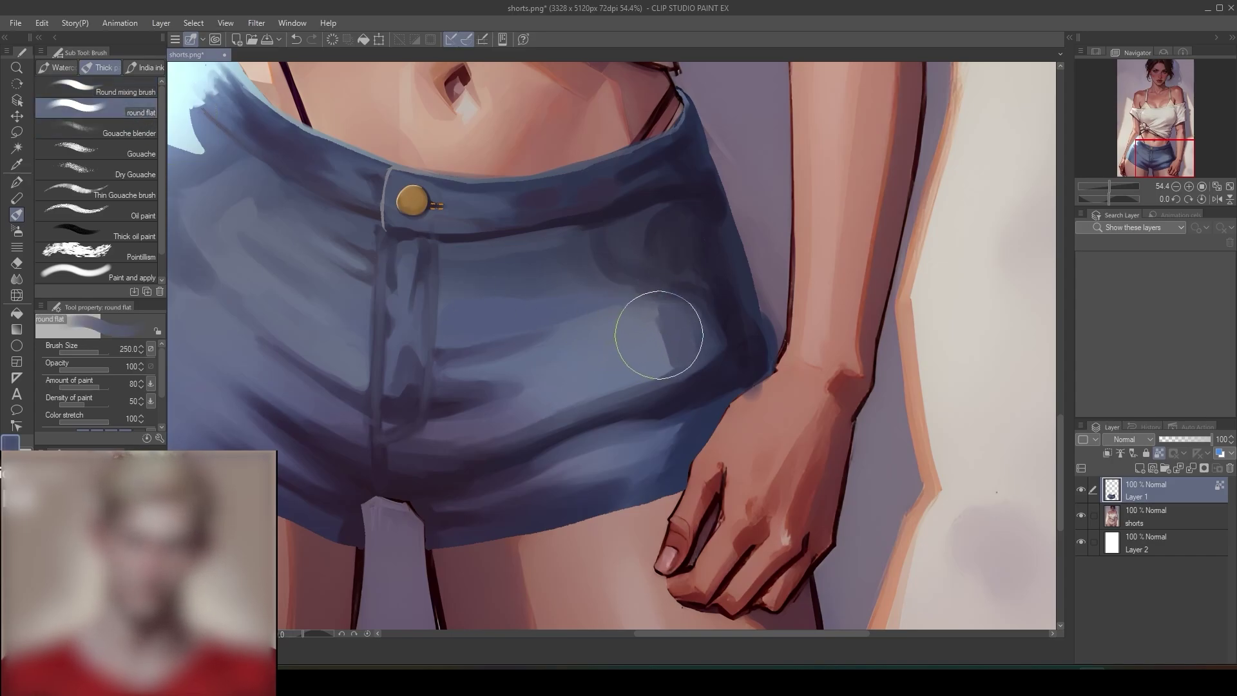
{"action": "mouse_move", "coordinate": [669, 325]}
{"action": "left_mouse_down"}
{"action": "mouse_move", "coordinate": [644, 358]}
{"action": "mouse_move", "coordinate": [608, 342]}
{"action": "mouse_move", "coordinate": [613, 370]}
{"action": "mouse_move", "coordinate": [677, 342]}
{"action": "left_mouse_up"}
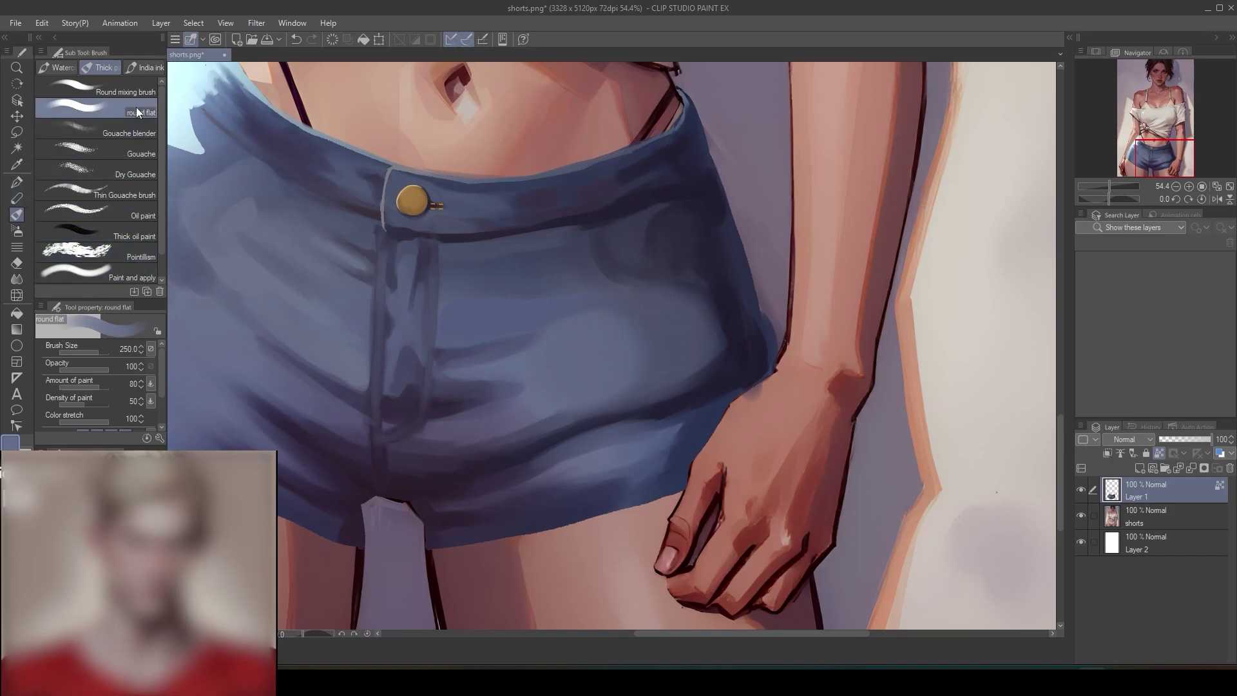
- Deepen the lower fold's shadow beside the hand with a sampled dark blue and rework its upper edge, using the Round mixing brush
{"action": "left_click", "coordinate": [96, 89]}
{"action": "left_click", "coordinate": [700, 261], "text": "alt"}
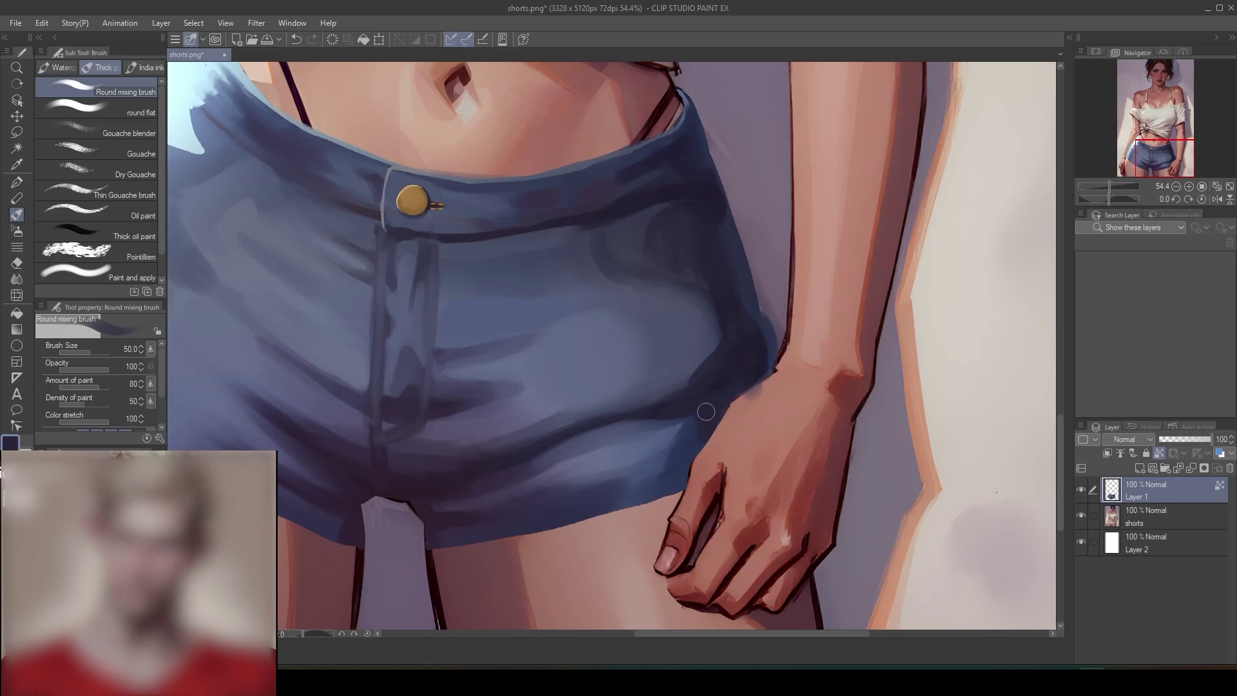
{"action": "left_click_drag", "start_coordinate": [706, 411], "coordinate": [608, 418]}
{"action": "left_click", "coordinate": [687, 351], "text": "alt"}
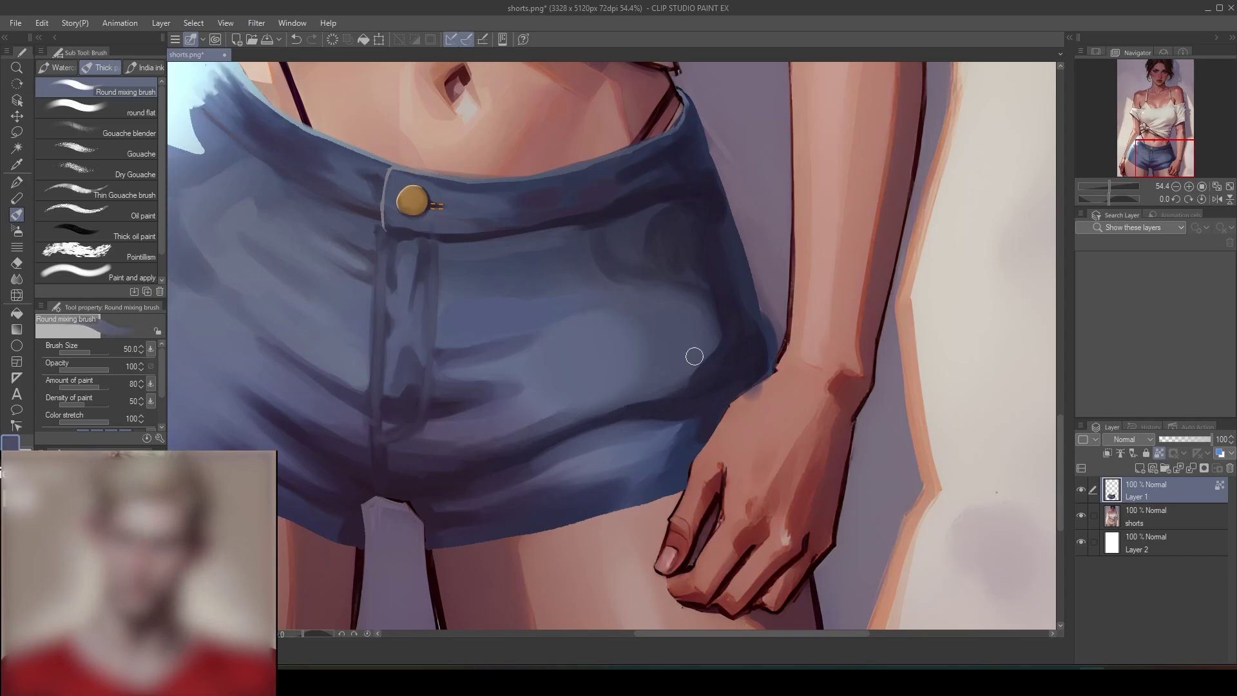
{"action": "left_click_drag", "start_coordinate": [670, 389], "coordinate": [678, 387]}
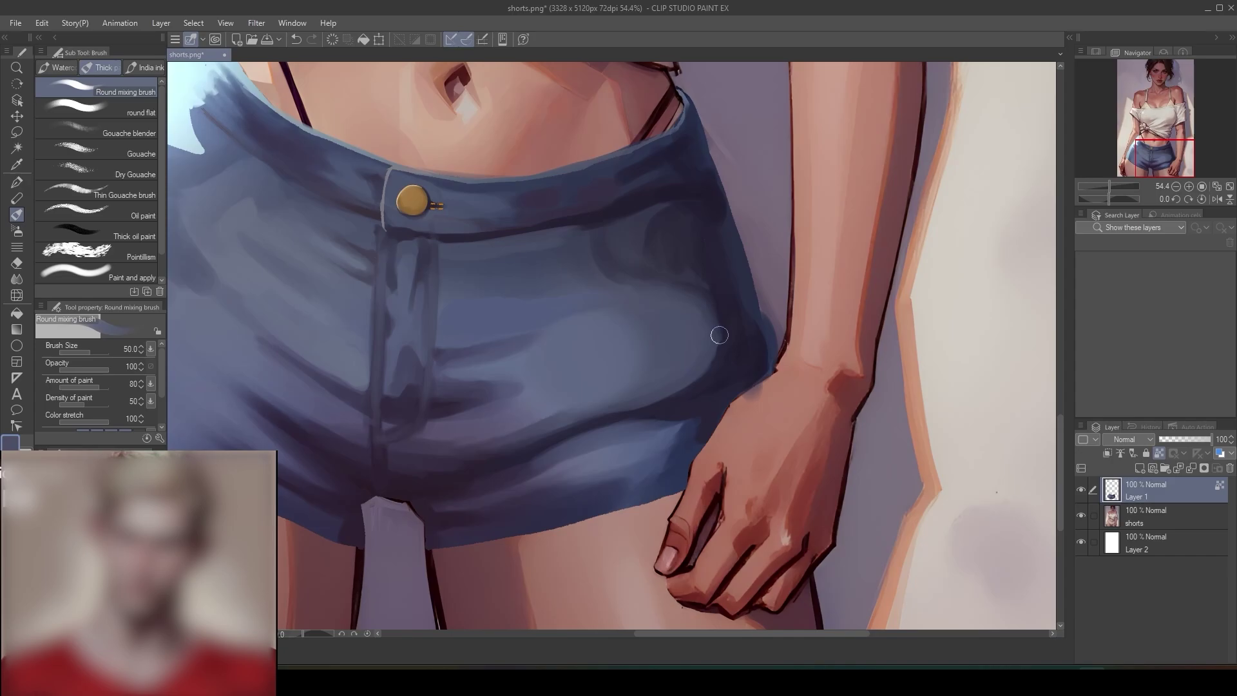
- Paint small lighter strokes into the highlight right of the fly and rework its edges with blues sampled from nearby denim
{"action": "left_click", "coordinate": [552, 411], "text": "alt"}
{"action": "left_click_drag", "start_coordinate": [643, 320], "coordinate": [661, 325]}
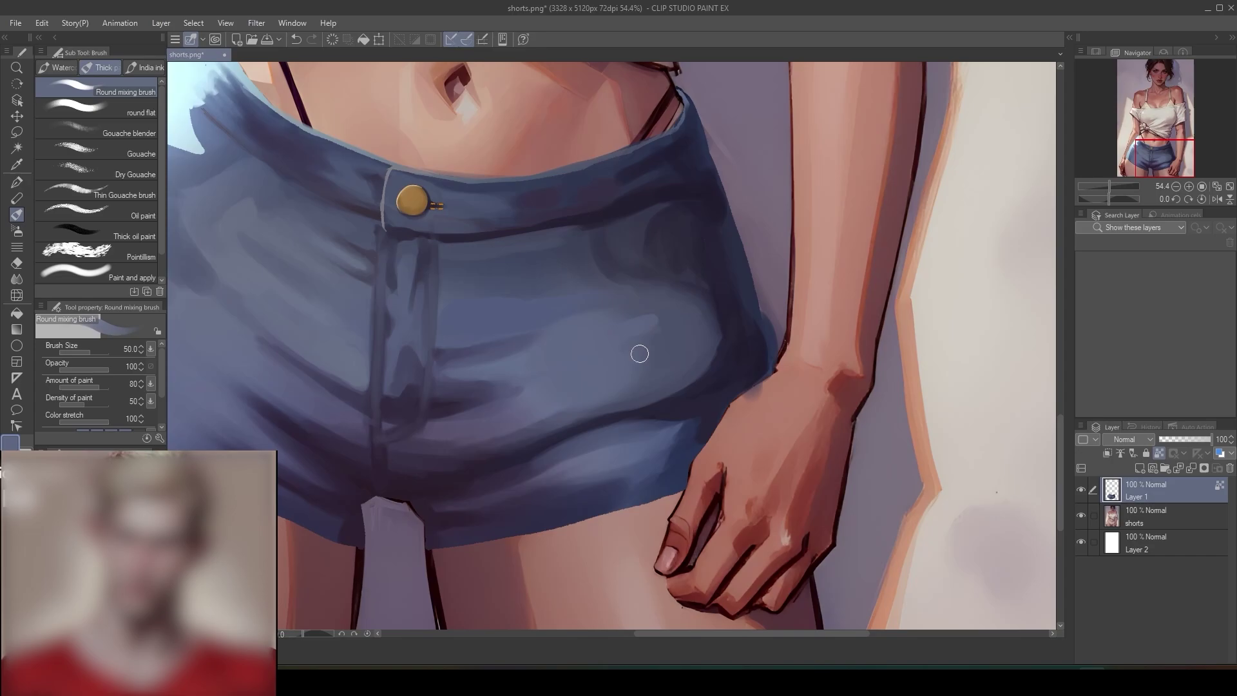
{"action": "left_click", "coordinate": [662, 278], "text": "alt"}
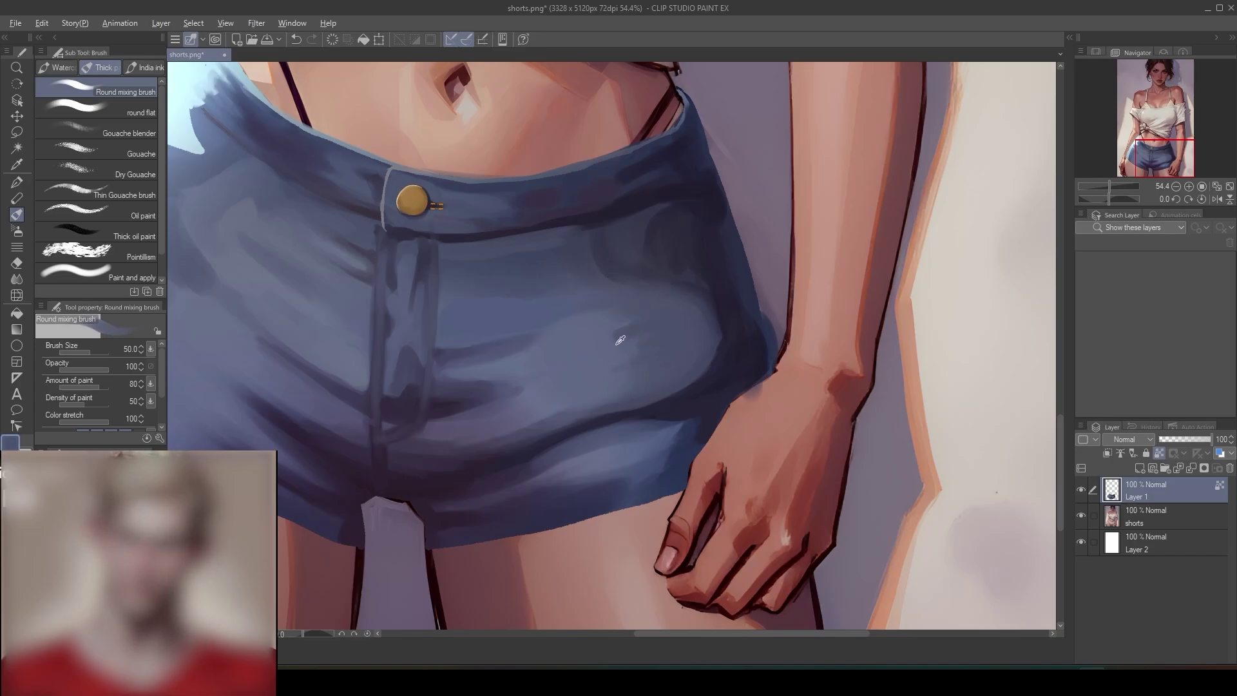
{"action": "left_click", "coordinate": [621, 407], "text": "alt"}
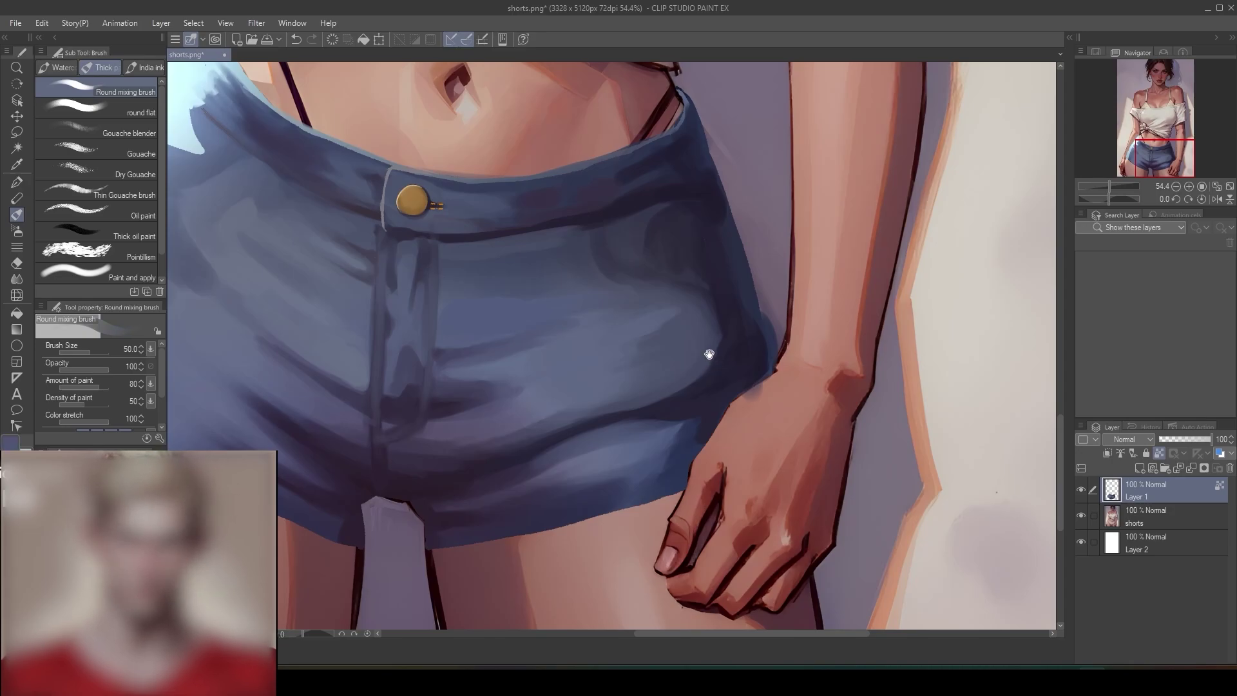
{"action": "scroll", "coordinate": [713, 404], "scroll_direction": "down", "scroll_amount": 5}
{"action": "scroll", "coordinate": [659, 417], "scroll_direction": "up", "scroll_amount": 5}
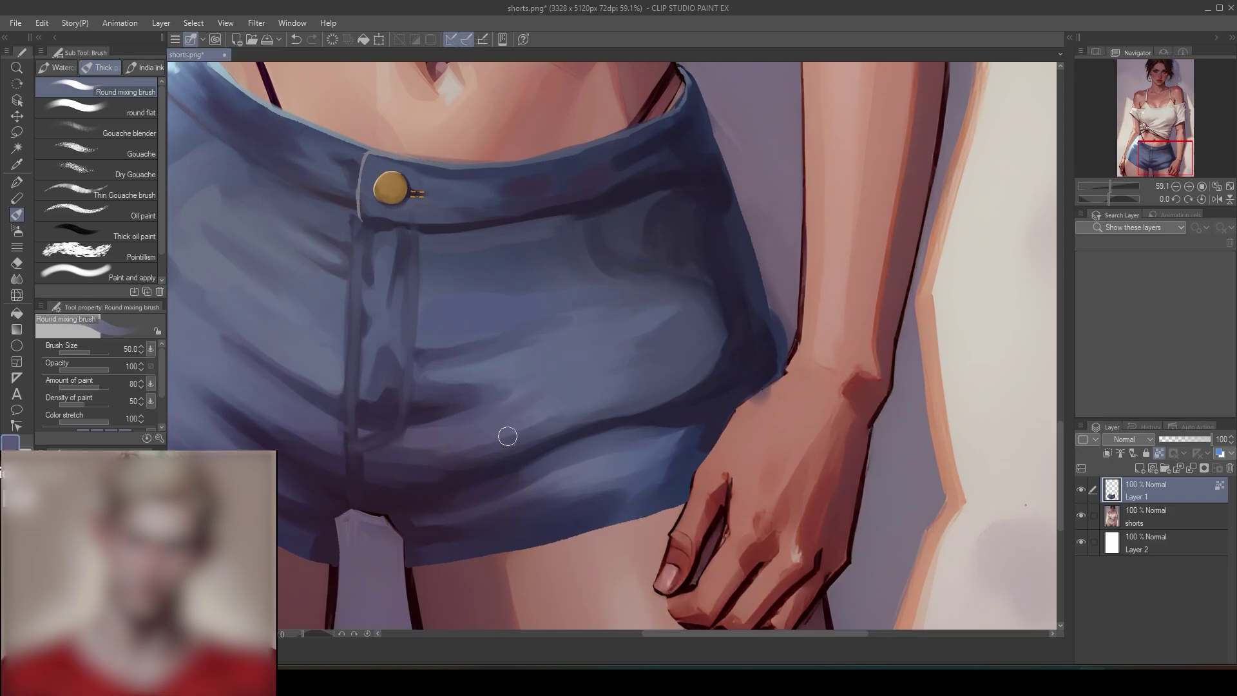
{"action": "left_click_drag", "start_coordinate": [408, 372], "coordinate": [609, 402]}
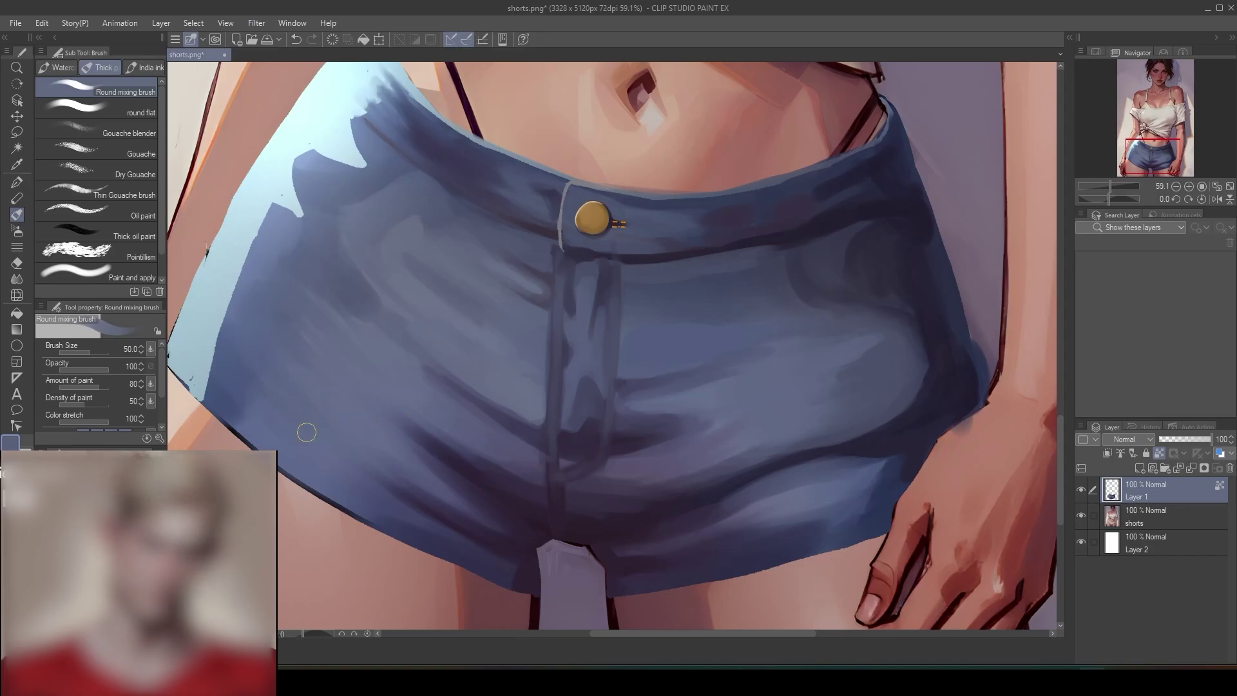
{"action": "scroll", "coordinate": [503, 351], "scroll_direction": "down", "scroll_amount": 3}
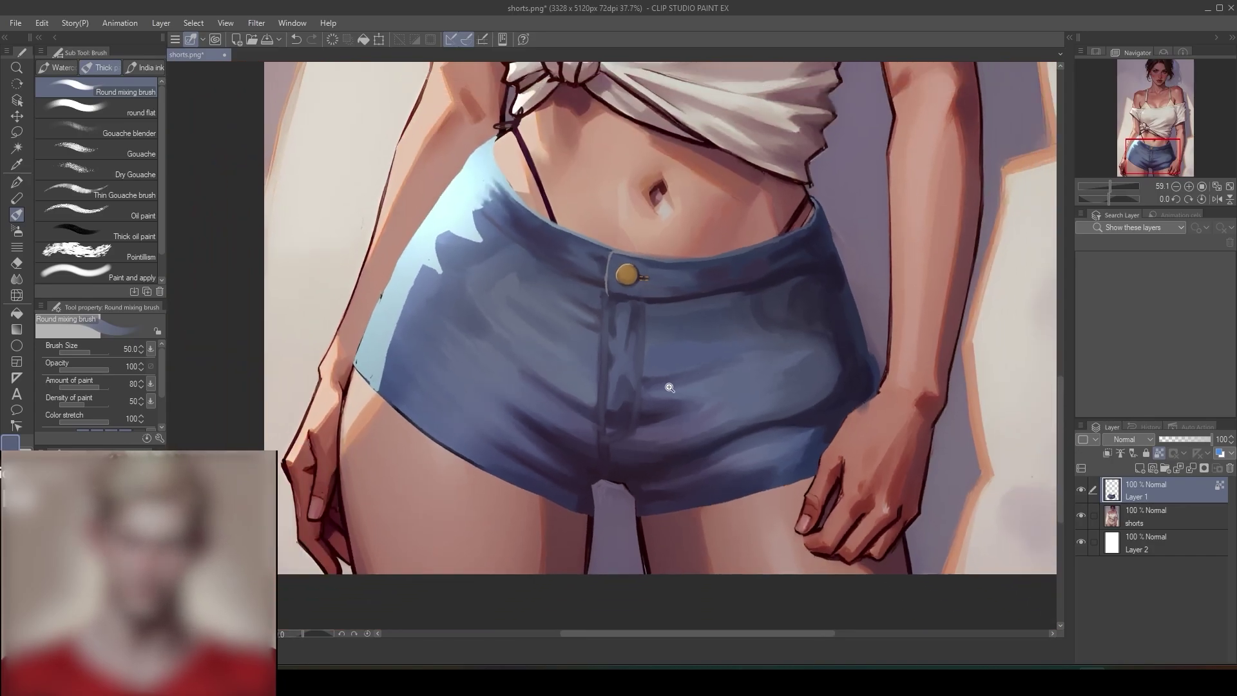
{"action": "mouse_move", "coordinate": [724, 361]}
{"action": "left_mouse_down"}
{"action": "mouse_move", "coordinate": [692, 380]}
{"action": "mouse_move", "coordinate": [700, 359]}
{"action": "left_mouse_up"}
{"action": "scroll", "coordinate": [699, 359], "scroll_direction": "up", "scroll_amount": 4}
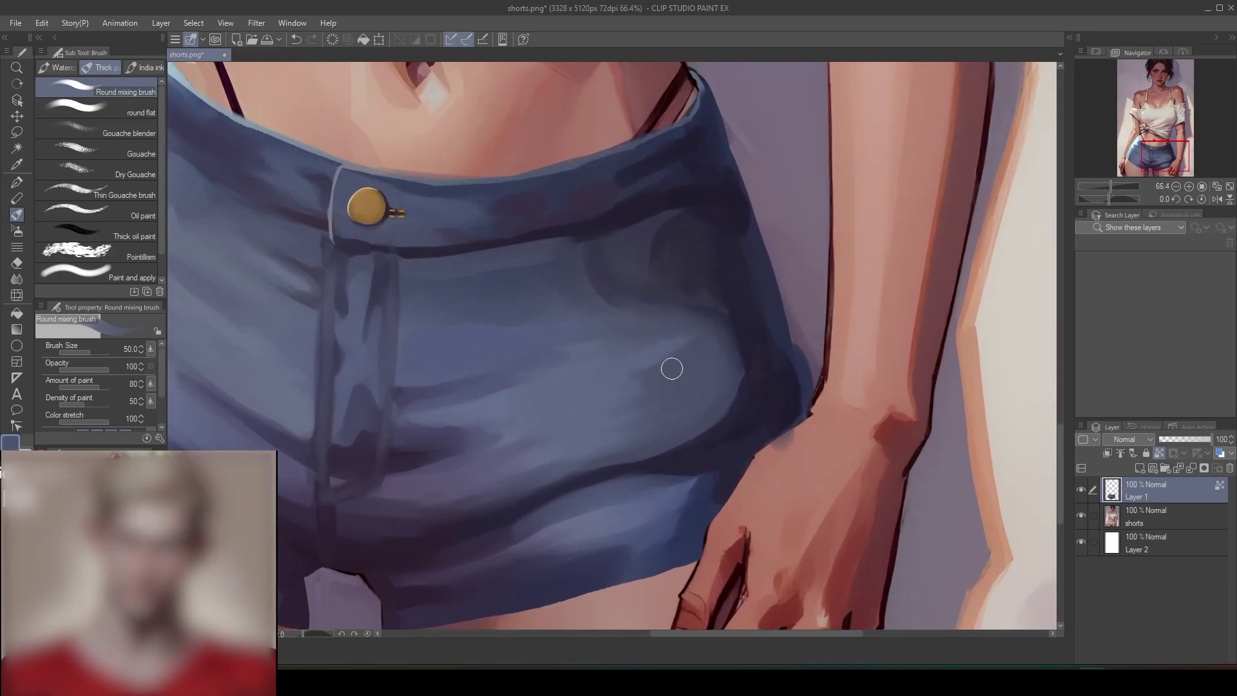
{"action": "left_click_drag", "start_coordinate": [708, 469], "coordinate": [724, 354]}
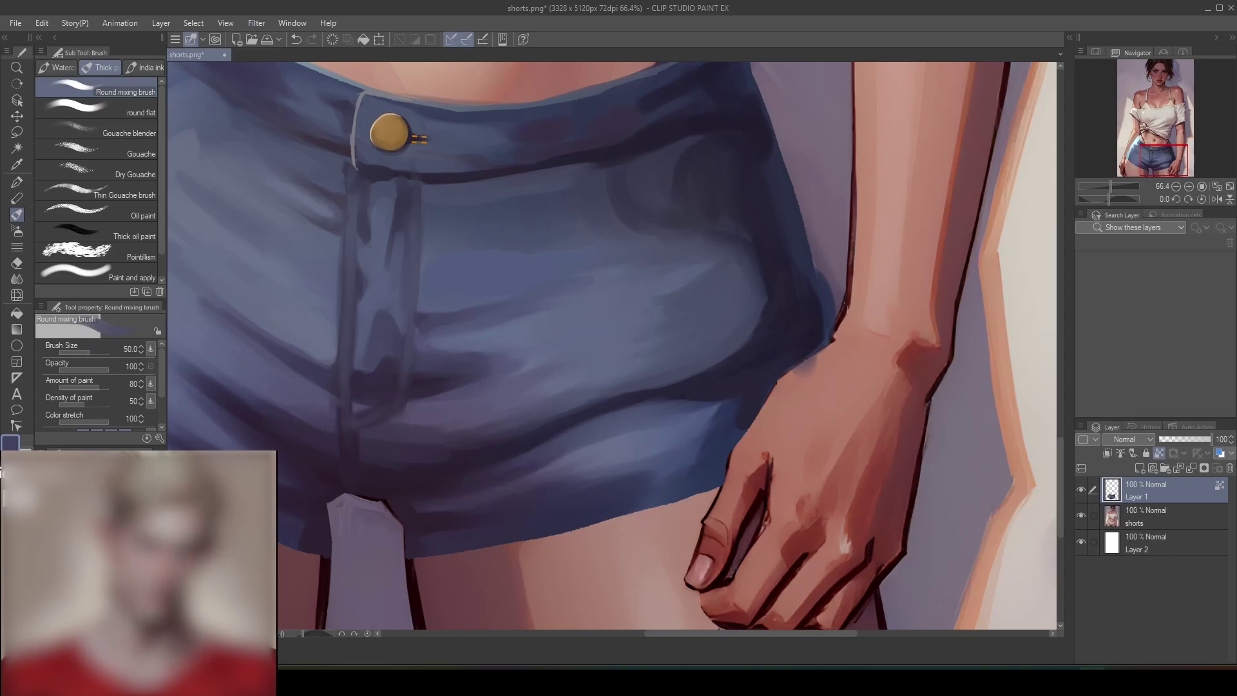
- Sketch a tapering bright green outline with curved cross-contours along the lower fold beside the hand with the Real G-Pen, and undo all of it
{"action": "key", "text": "x"}
{"action": "left_click", "coordinate": [17, 183]}
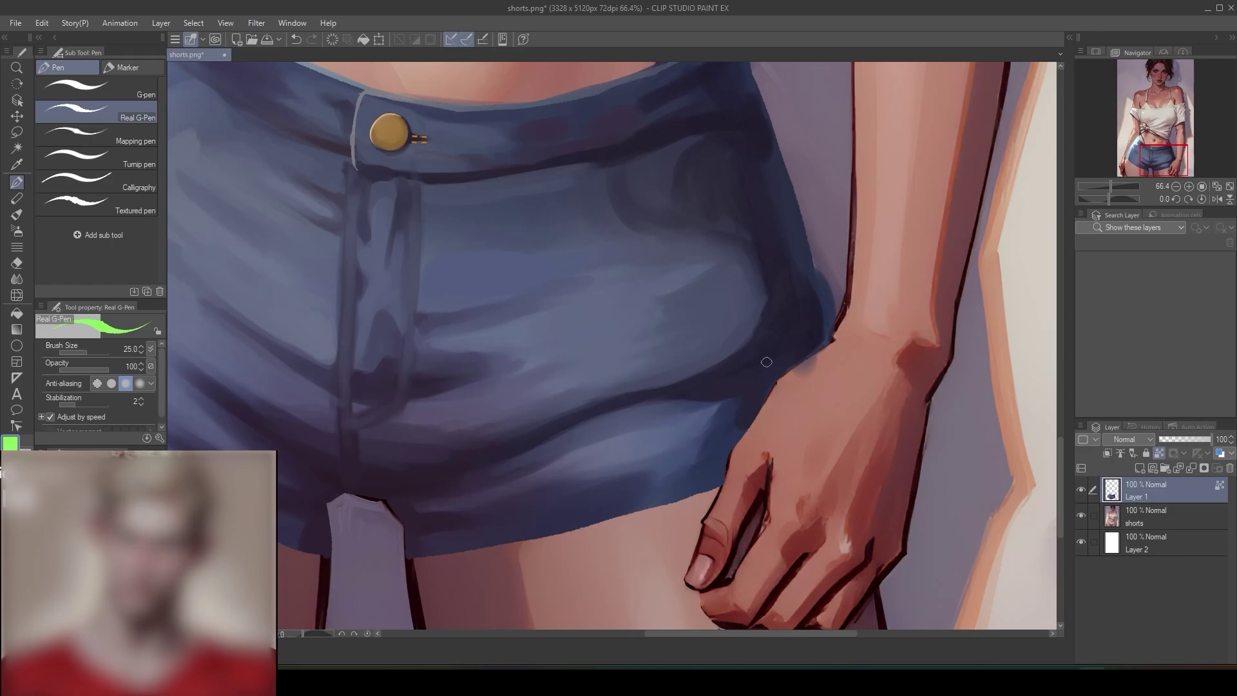
{"action": "mouse_move", "coordinate": [775, 364]}
{"action": "left_mouse_down"}
{"action": "mouse_move", "coordinate": [467, 483]}
{"action": "mouse_move", "coordinate": [690, 416]}
{"action": "mouse_move", "coordinate": [771, 368]}
{"action": "mouse_move", "coordinate": [712, 416]}
{"action": "left_mouse_up"}
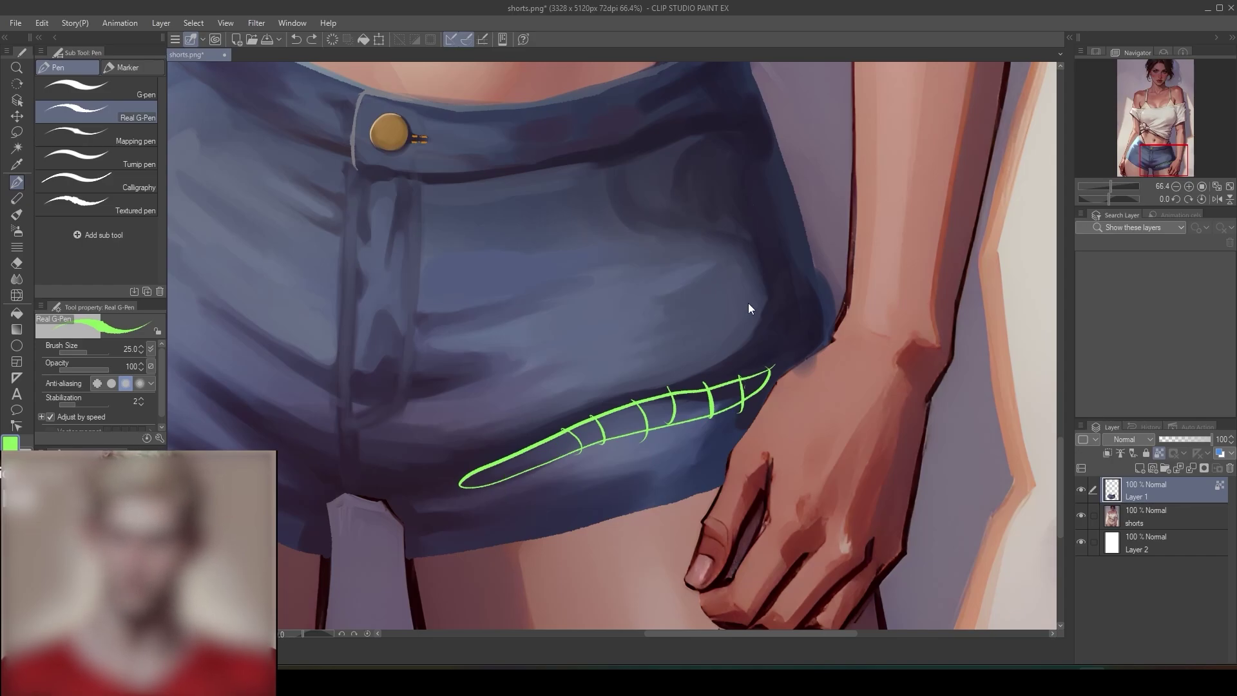
{"action": "key", "text": "ctrl+z"}
{"action": "key", "text": "ctrl+z"}
{"action": "key", "text": "ctrl+z"}
{"action": "key", "text": "ctrl+z"}
{"action": "key", "text": "ctrl+z"}
{"action": "key", "text": "ctrl+z"}
{"action": "key", "text": "ctrl+z"}
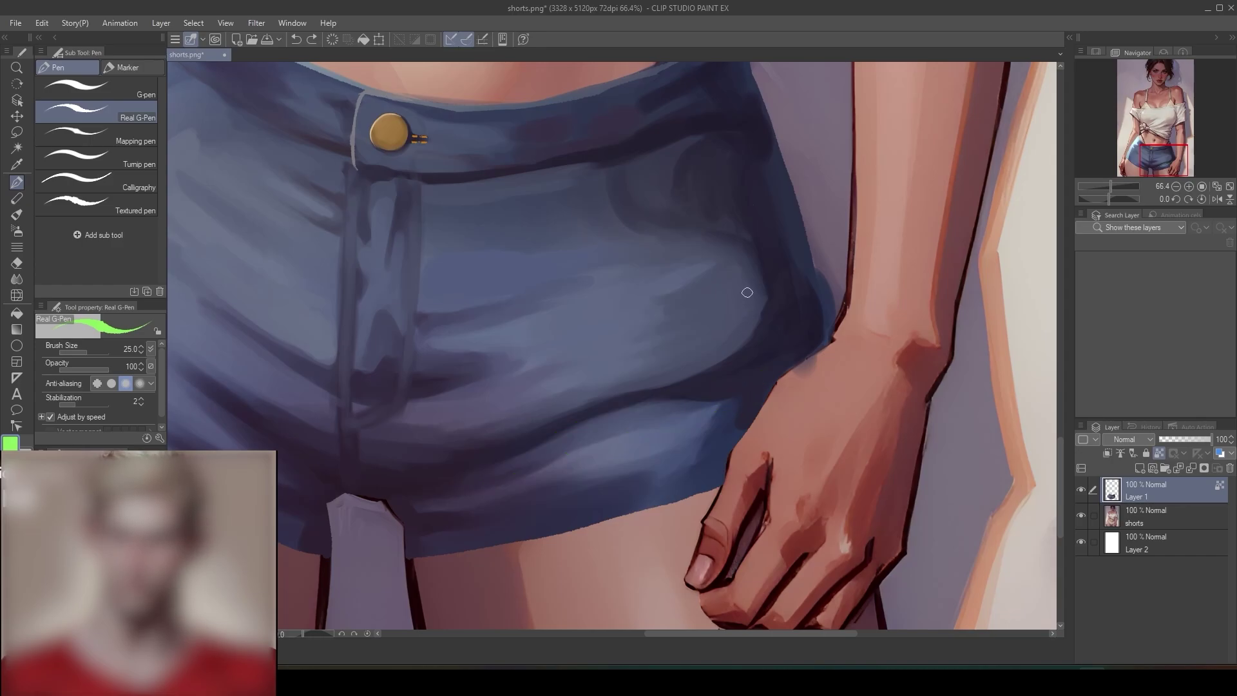
- Reshape the lower fold's light tip and shadow edge beside the hand with light and dark blues sampled from nearby denim, using the Round mixing brush
{"action": "key", "text": "g"}
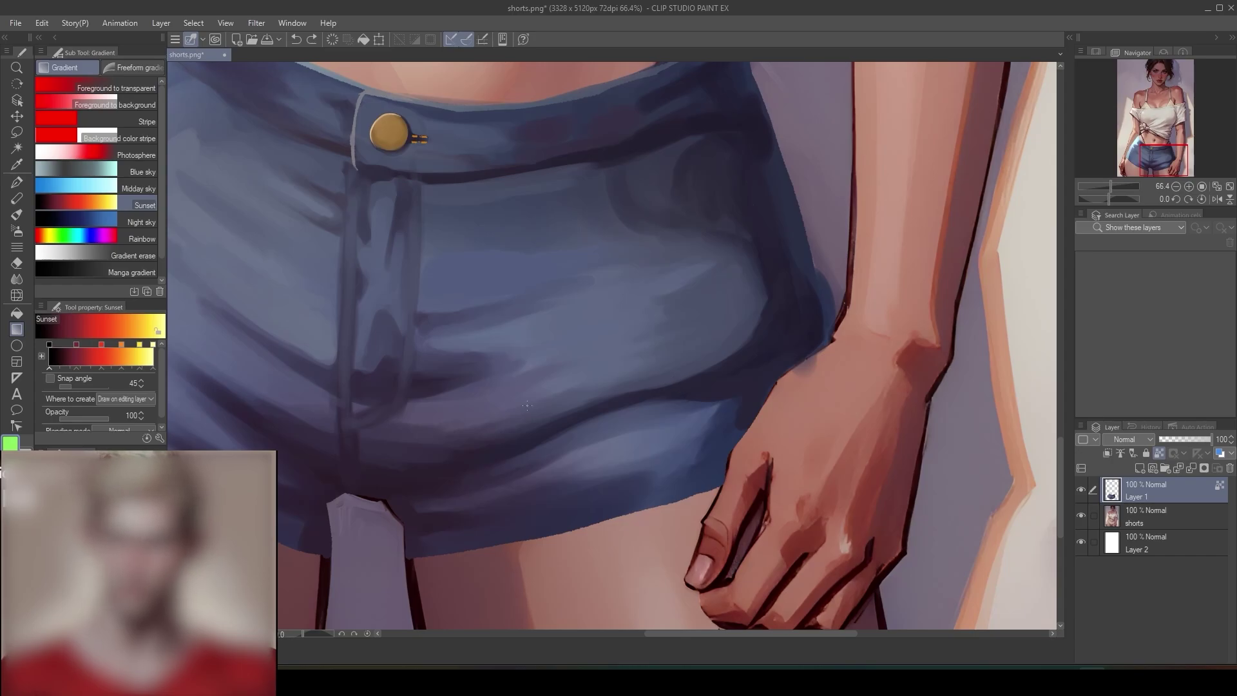
{"action": "left_click", "coordinate": [14, 217]}
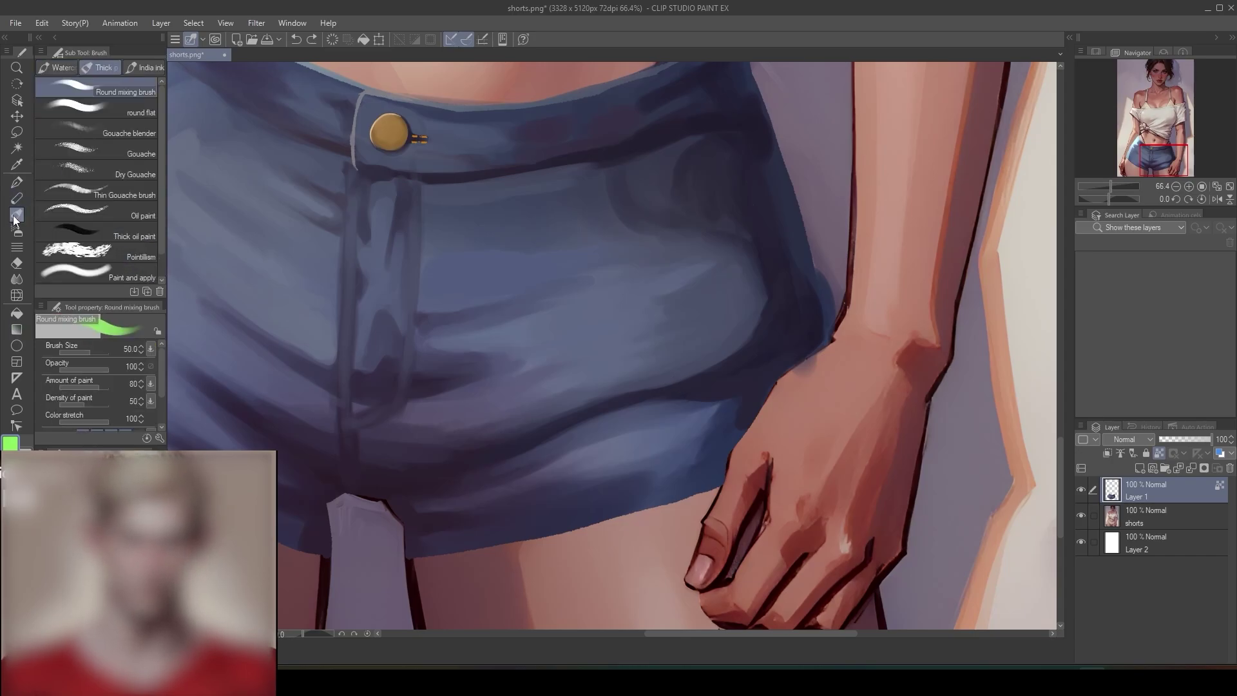
{"action": "left_click", "coordinate": [634, 420], "text": "alt"}
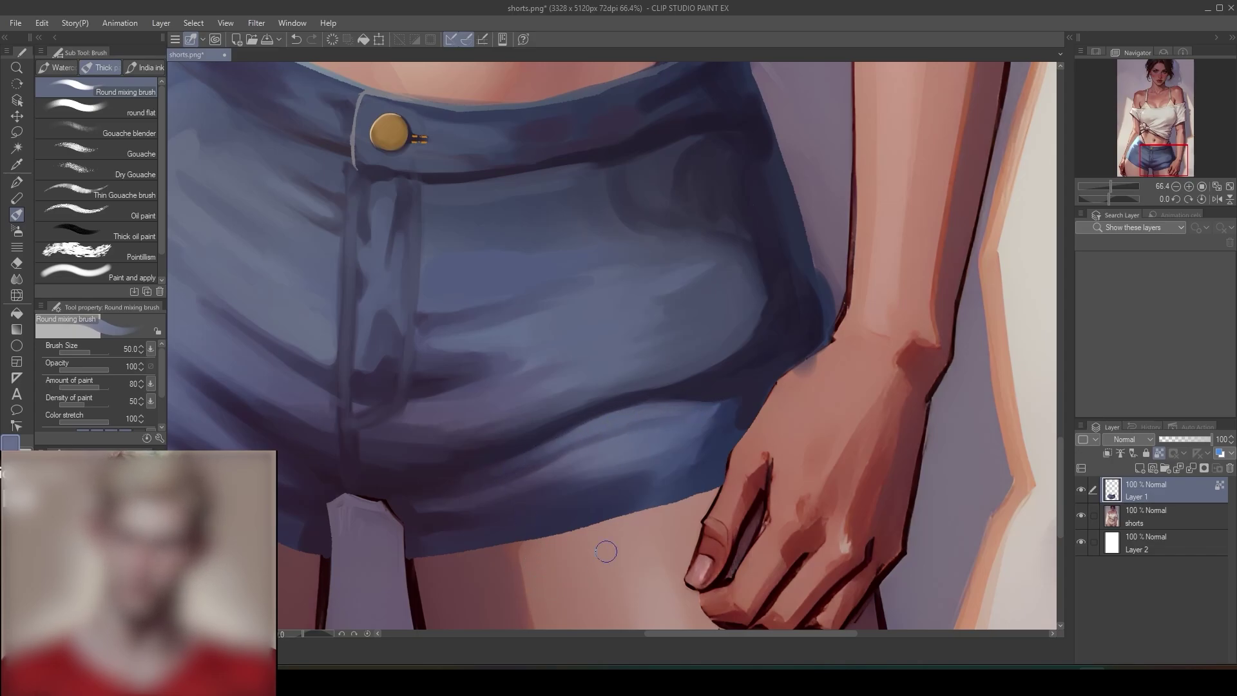
{"action": "left_click", "coordinate": [670, 401], "text": "alt"}
{"action": "left_click", "coordinate": [671, 403], "text": "alt"}
{"action": "left_click", "coordinate": [674, 410], "text": "alt"}
{"action": "mouse_move", "coordinate": [703, 406]}
{"action": "left_mouse_down"}
{"action": "mouse_move", "coordinate": [663, 406]}
{"action": "mouse_move", "coordinate": [741, 394]}
{"action": "left_mouse_up"}
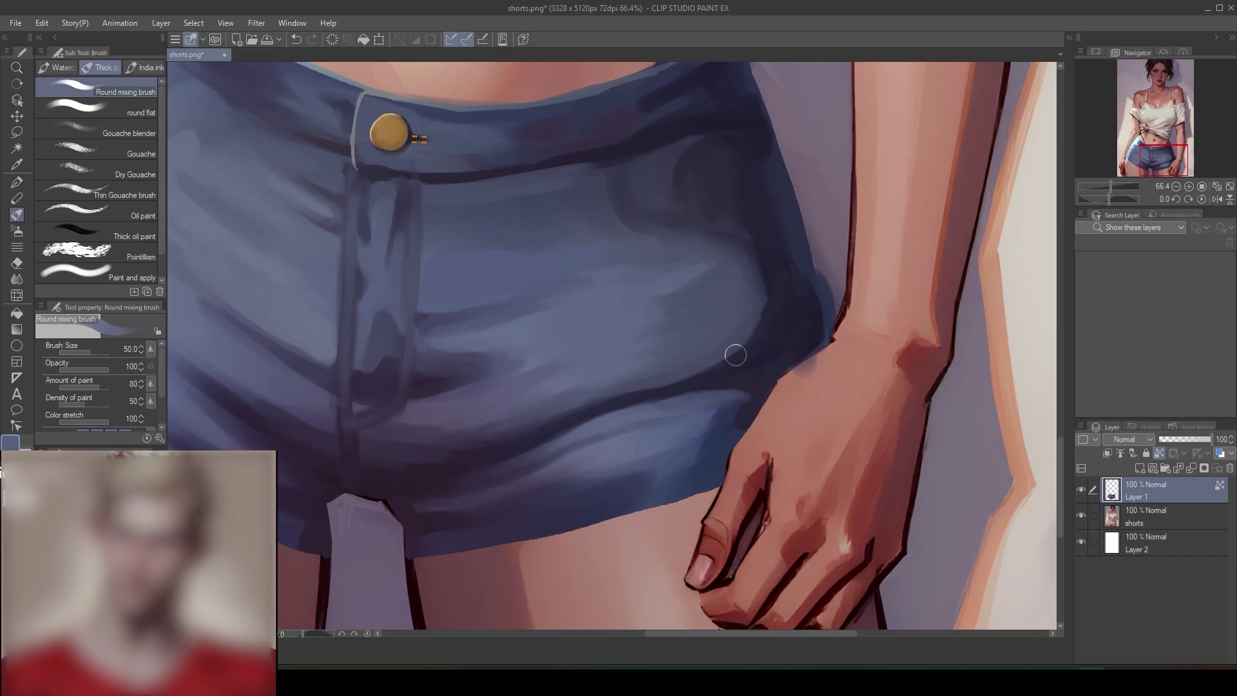
{"action": "left_click", "coordinate": [755, 404], "text": "alt"}
{"action": "mouse_move", "coordinate": [747, 413]}
{"action": "left_mouse_down"}
{"action": "mouse_move", "coordinate": [751, 396]}
{"action": "mouse_move", "coordinate": [730, 385]}
{"action": "mouse_move", "coordinate": [745, 412]}
{"action": "left_mouse_up"}
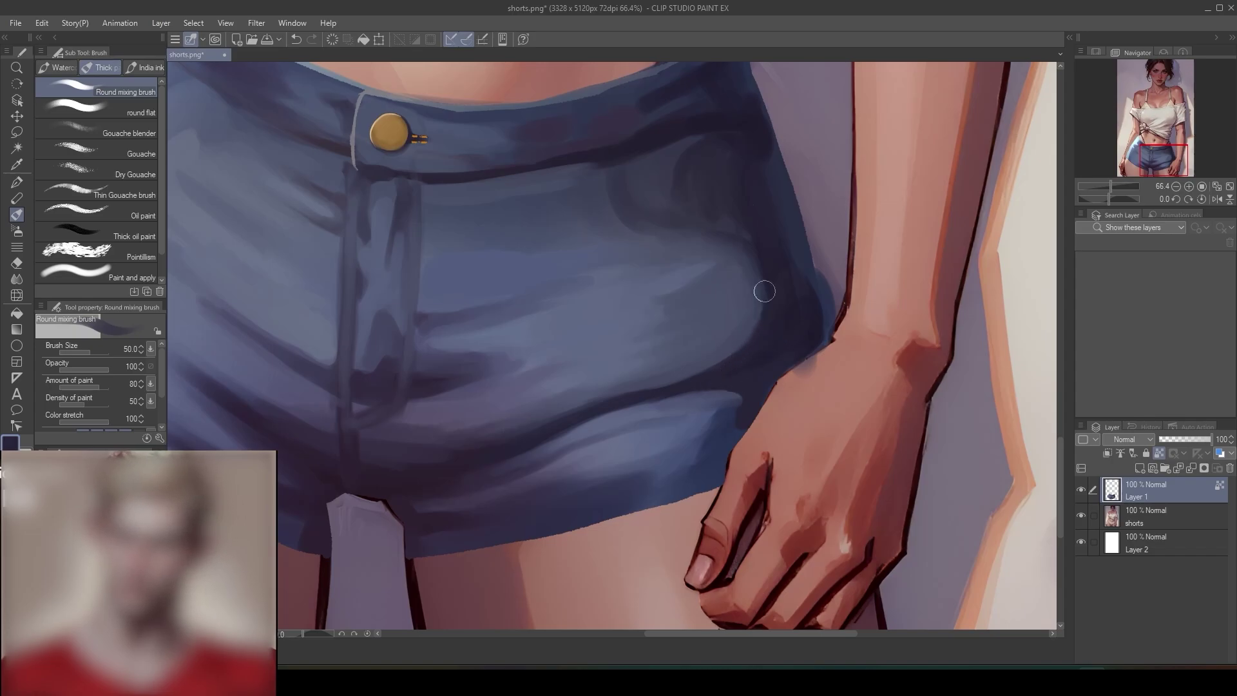
{"action": "left_click", "coordinate": [721, 412], "text": "alt"}
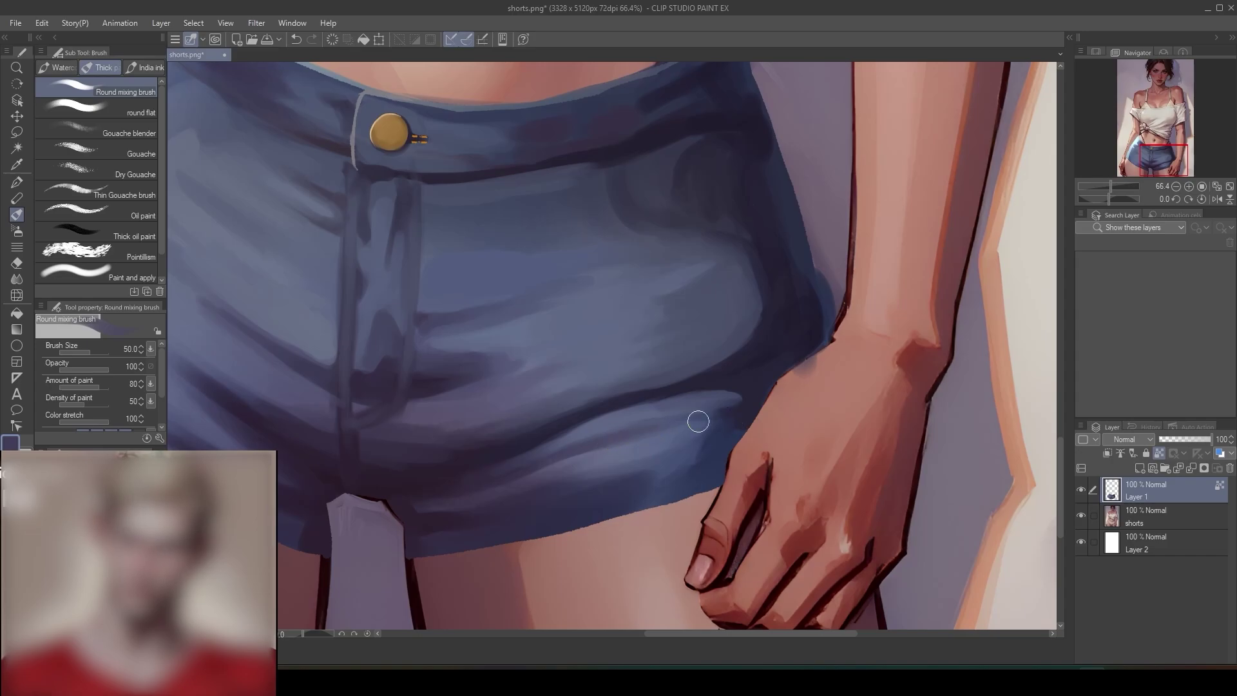
- Darken the underside of the lower fold toward the crotch with a dark blue sampled from its shadow
{"action": "left_click", "coordinate": [492, 468], "text": "alt"}
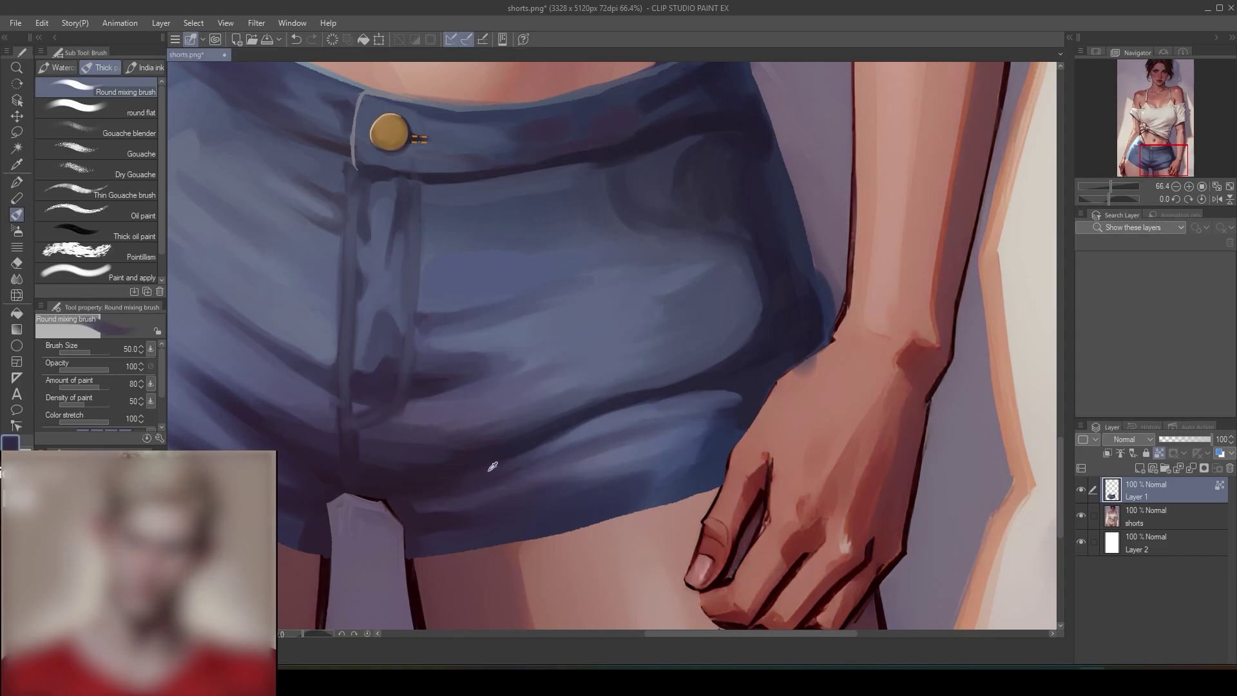
{"action": "left_click_drag", "start_coordinate": [495, 479], "coordinate": [586, 448]}
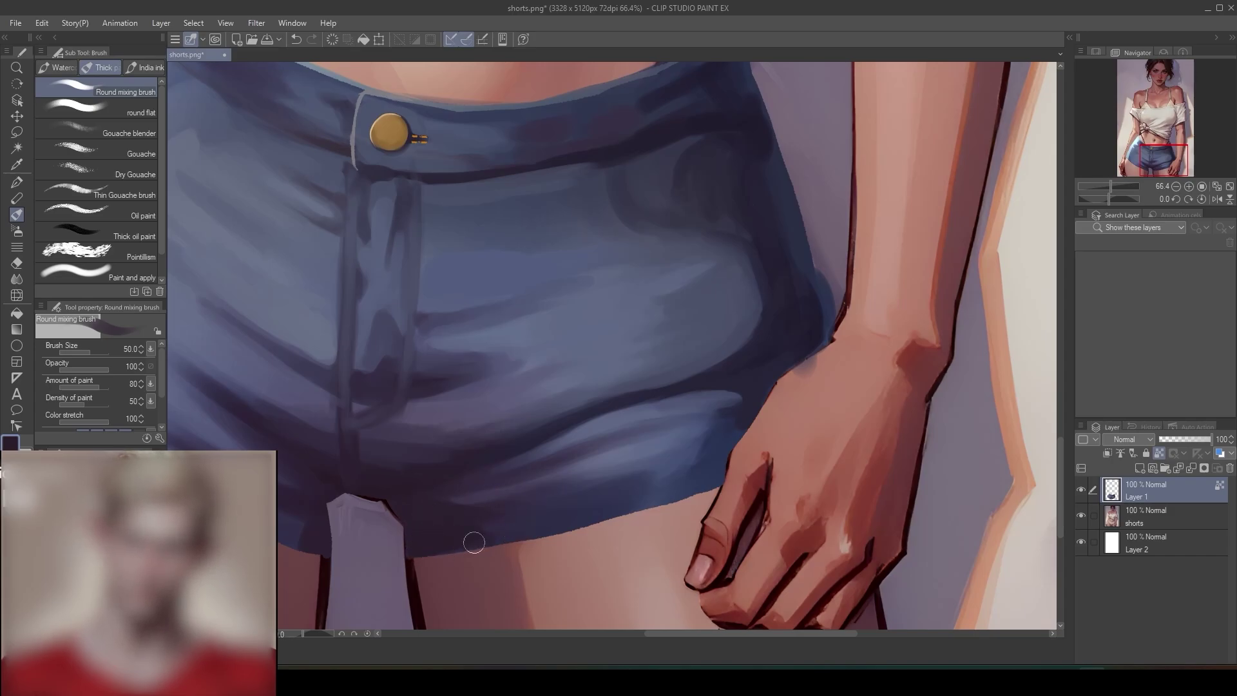
{"action": "scroll", "coordinate": [650, 552], "scroll_direction": "down", "scroll_amount": 8}
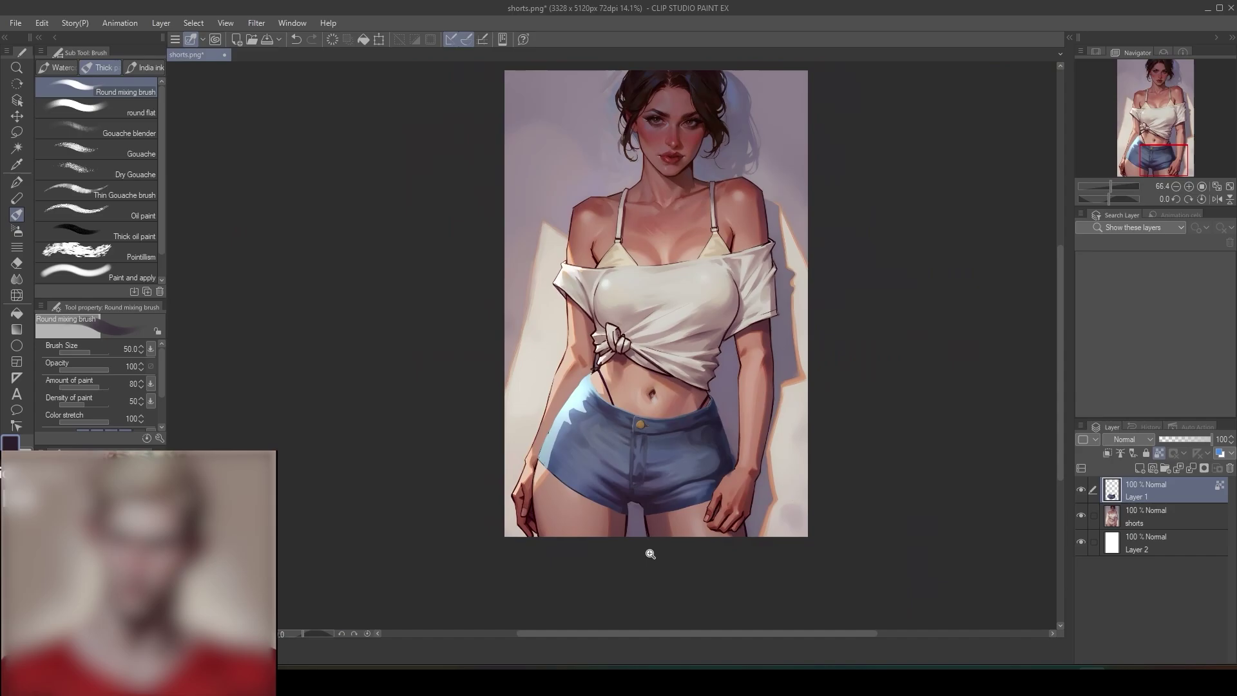
{"action": "scroll", "coordinate": [664, 516], "scroll_direction": "up", "scroll_amount": 8}
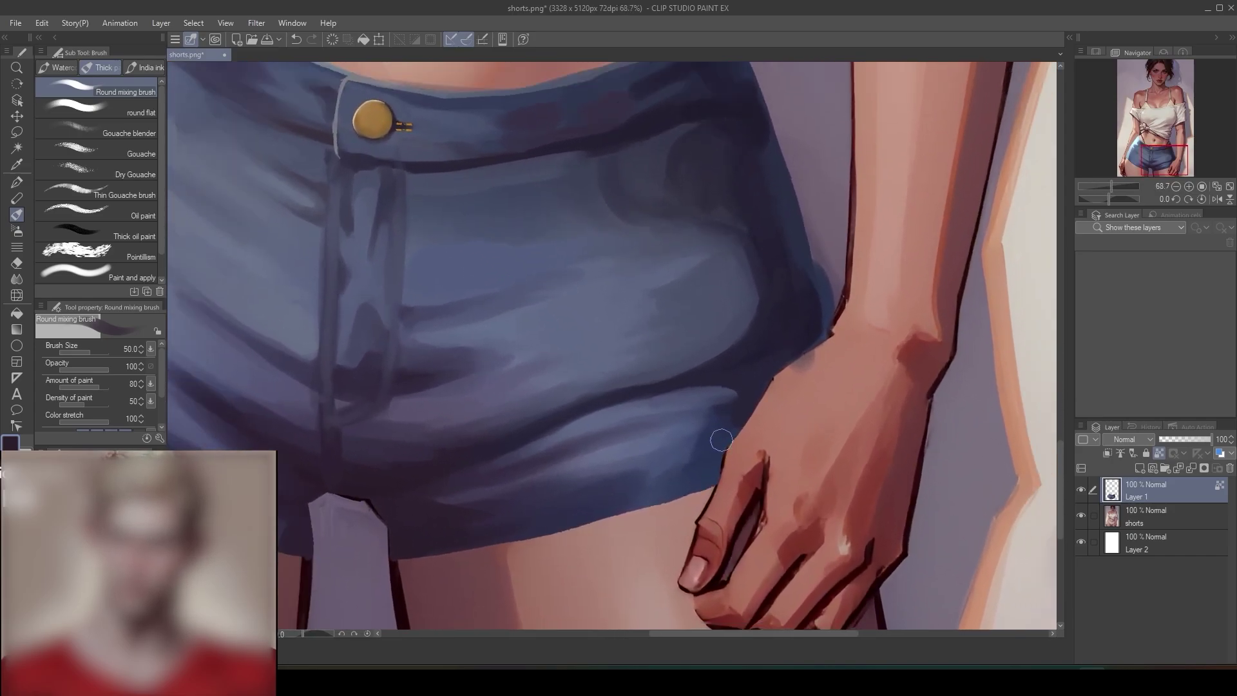
- Paint very dark maroon accents, sampled from the thigh outline, along the crotch creases and into the fold at the fly's base
{"action": "left_click", "coordinate": [678, 450], "text": "alt"}
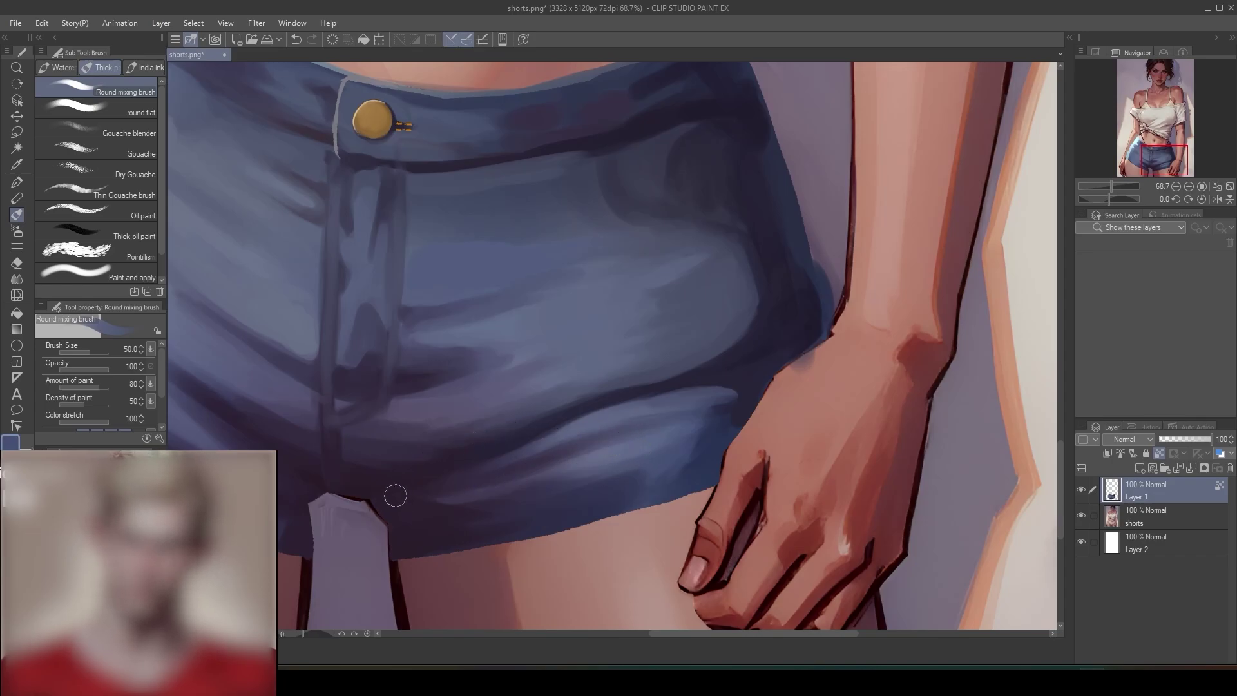
{"action": "left_click", "coordinate": [393, 576], "text": "alt"}
{"action": "mouse_move", "coordinate": [562, 450]}
{"action": "left_mouse_down"}
{"action": "mouse_move", "coordinate": [418, 494]}
{"action": "mouse_move", "coordinate": [438, 494]}
{"action": "mouse_move", "coordinate": [359, 487]}
{"action": "mouse_move", "coordinate": [369, 495]}
{"action": "mouse_move", "coordinate": [378, 488]}
{"action": "mouse_move", "coordinate": [321, 472]}
{"action": "left_mouse_up"}
{"action": "left_click_drag", "start_coordinate": [395, 503], "coordinate": [247, 430]}
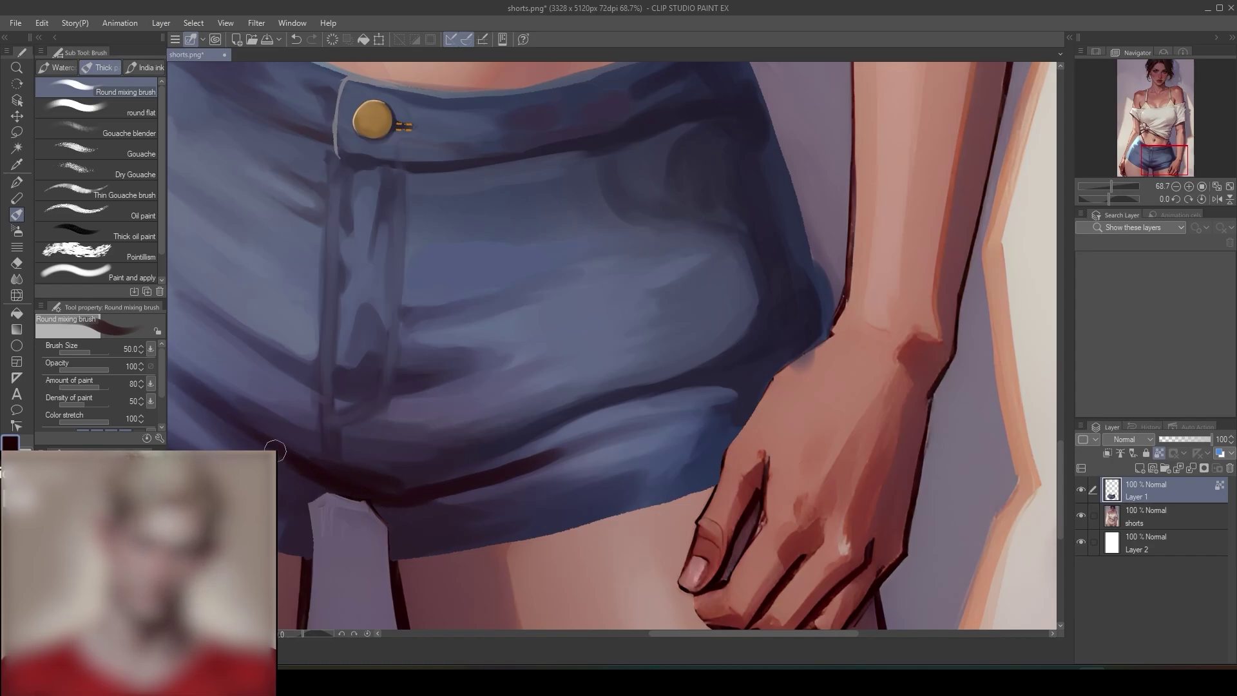
{"action": "mouse_move", "coordinate": [389, 382]}
{"action": "left_mouse_down"}
{"action": "mouse_move", "coordinate": [355, 382]}
{"action": "mouse_move", "coordinate": [395, 383]}
{"action": "mouse_move", "coordinate": [387, 391]}
{"action": "mouse_move", "coordinate": [451, 368]}
{"action": "left_mouse_up"}
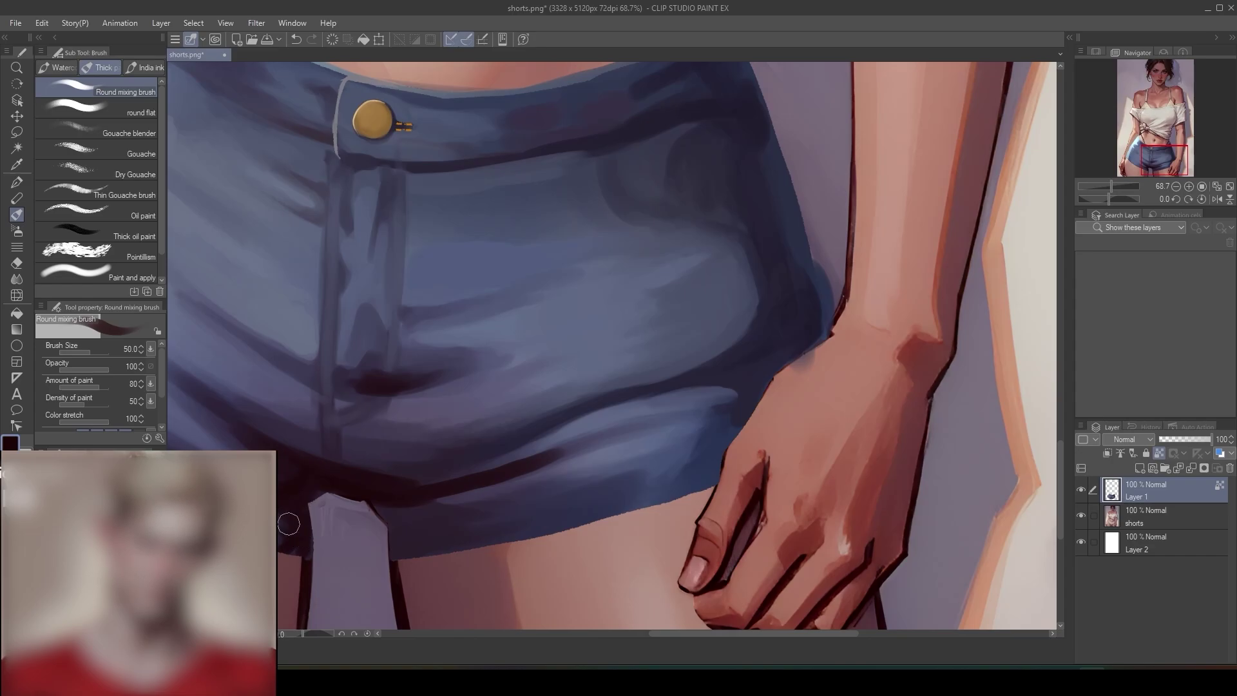
- Blend the dark accents into the folds on the far side of the crotch with the Wet bleed blender at size 50
{"action": "left_click", "coordinate": [17, 279]}
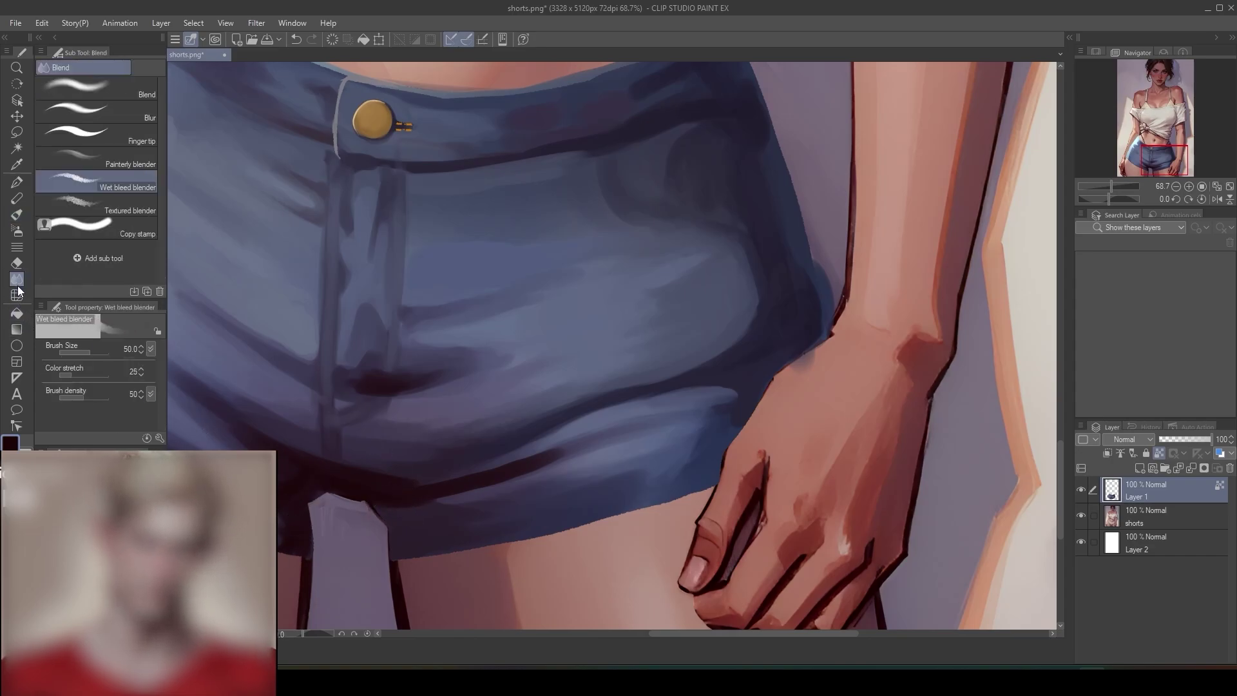
{"action": "scroll", "coordinate": [428, 367], "scroll_direction": "down", "scroll_amount": 3}
{"action": "scroll", "coordinate": [428, 367], "scroll_direction": "left", "scroll_amount": 4}
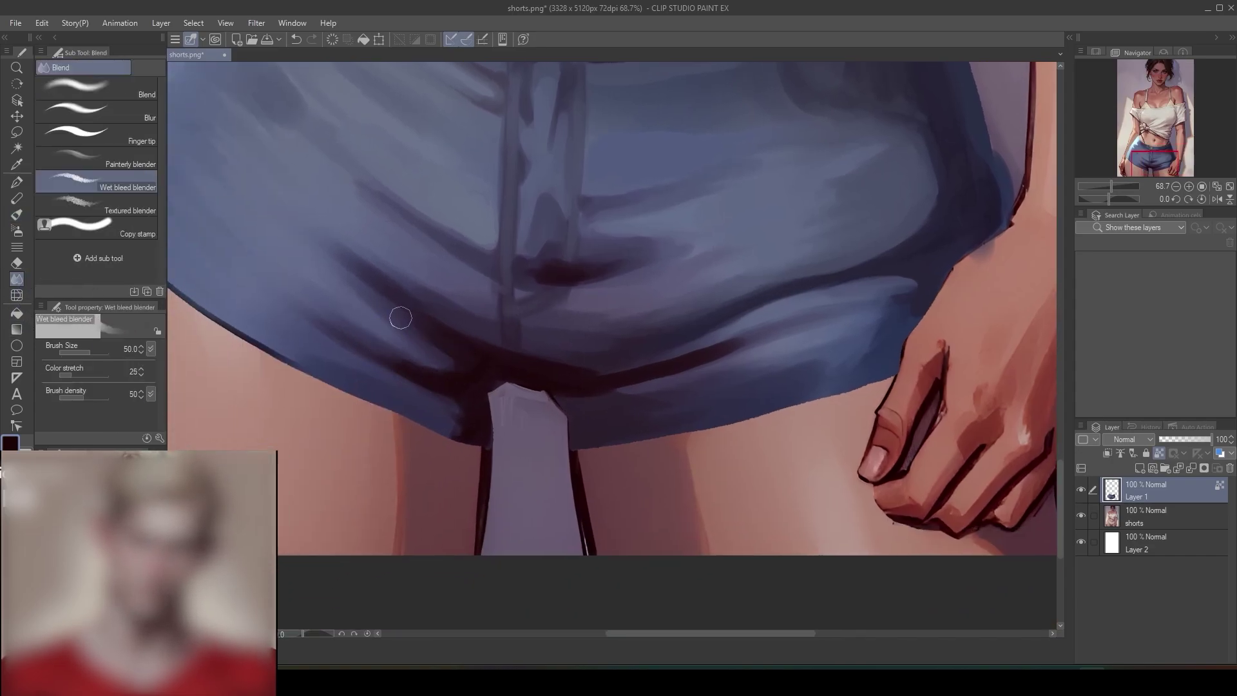
{"action": "mouse_move", "coordinate": [400, 318]}
{"action": "left_mouse_down"}
{"action": "mouse_move", "coordinate": [482, 365]}
{"action": "mouse_move", "coordinate": [448, 435]}
{"action": "mouse_move", "coordinate": [436, 405]}
{"action": "mouse_move", "coordinate": [464, 422]}
{"action": "mouse_move", "coordinate": [432, 421]}
{"action": "mouse_move", "coordinate": [463, 403]}
{"action": "mouse_move", "coordinate": [325, 326]}
{"action": "mouse_move", "coordinate": [462, 379]}
{"action": "left_mouse_up"}
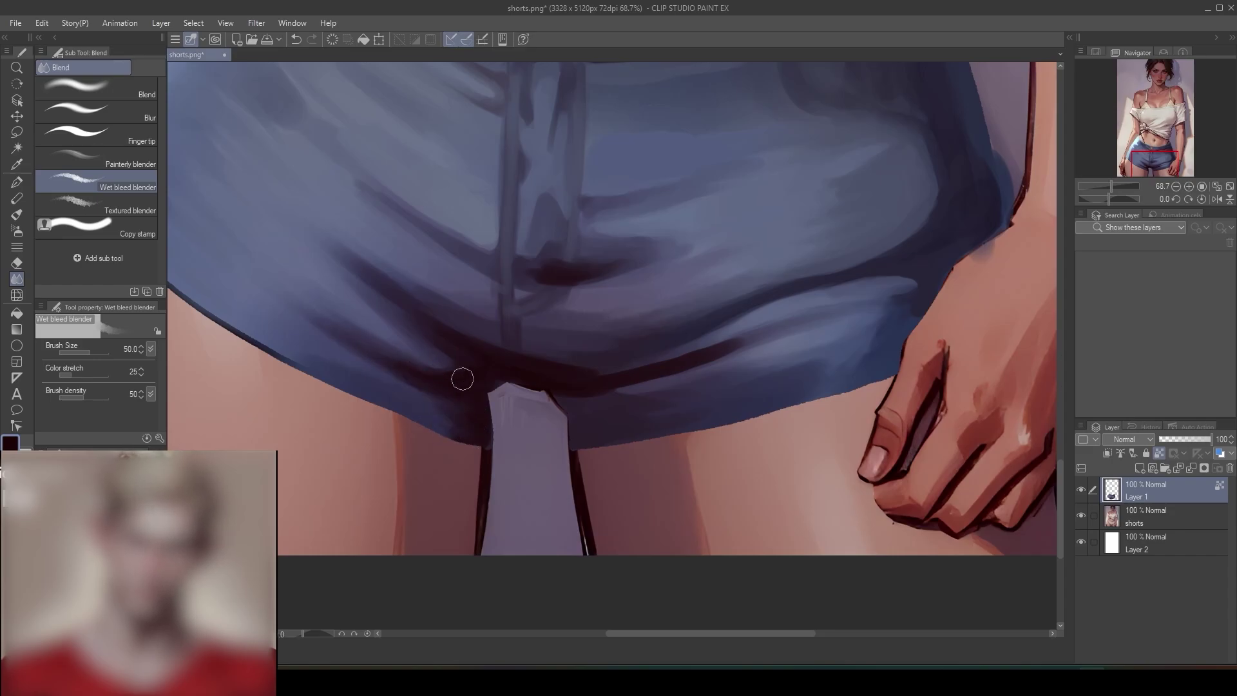
{"action": "scroll", "coordinate": [567, 273], "scroll_direction": "down", "scroll_amount": 4}
{"action": "left_click_drag", "start_coordinate": [643, 197], "coordinate": [572, 297]}
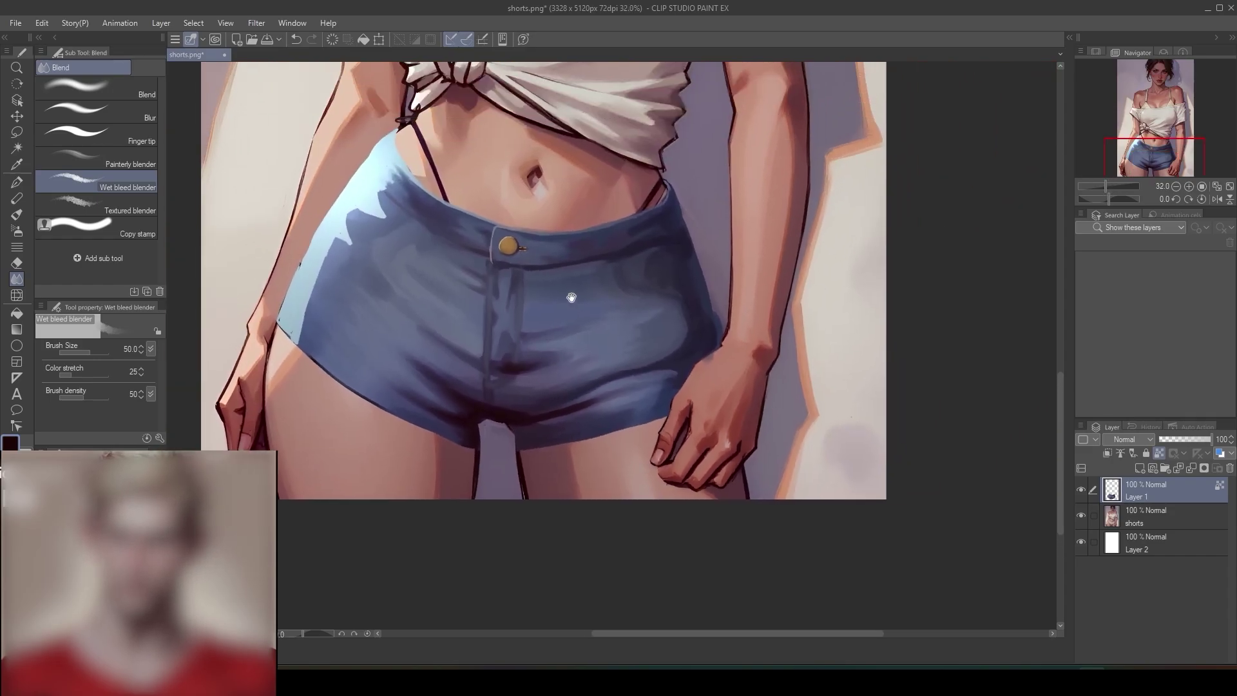
- Add dark maroon accents between the crotch and the hand, above the hem and along the lower fold's creases, with the Round mixing brush
{"action": "key", "text": "b"}
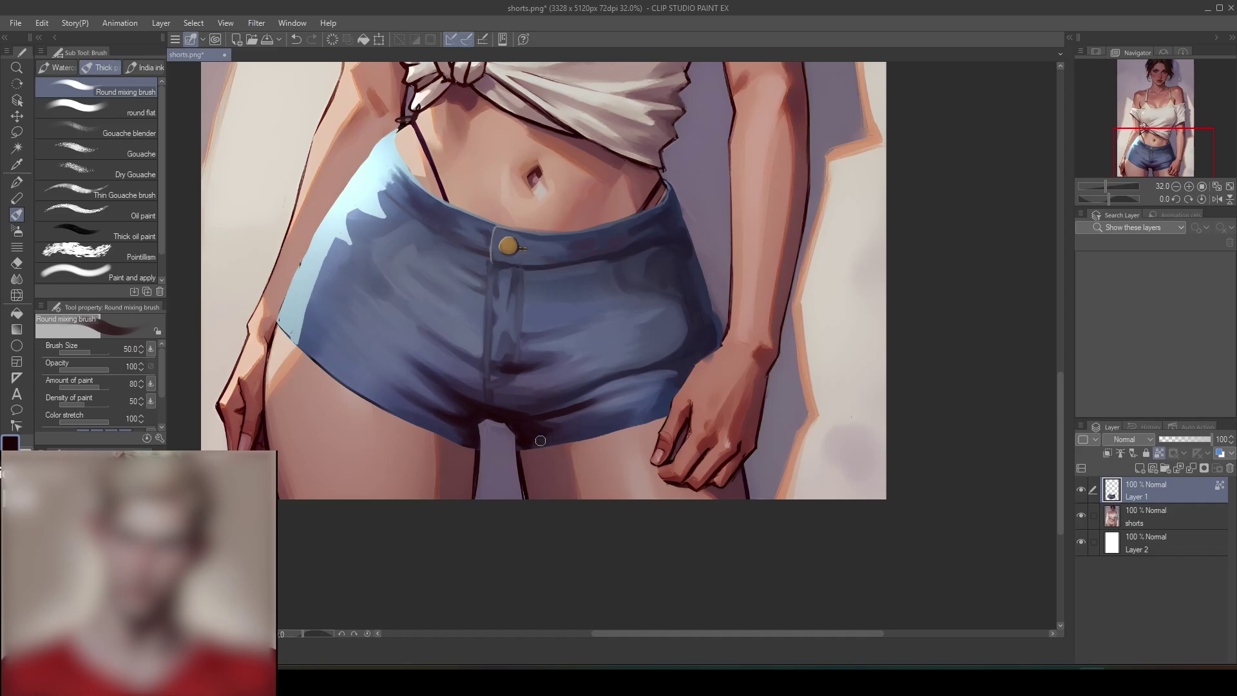
{"action": "scroll", "coordinate": [569, 384], "scroll_direction": "up", "scroll_amount": 6}
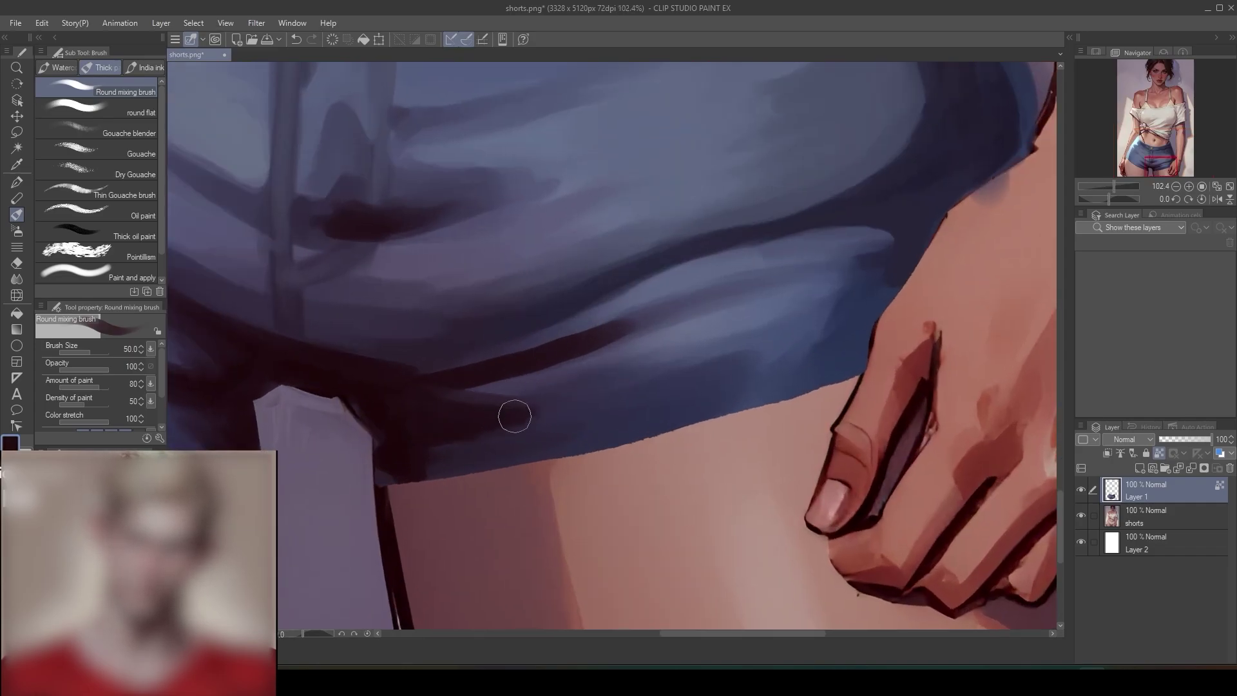
{"action": "mouse_move", "coordinate": [513, 415]}
{"action": "left_mouse_down"}
{"action": "mouse_move", "coordinate": [423, 441]}
{"action": "mouse_move", "coordinate": [389, 479]}
{"action": "mouse_move", "coordinate": [378, 420]}
{"action": "left_mouse_up"}
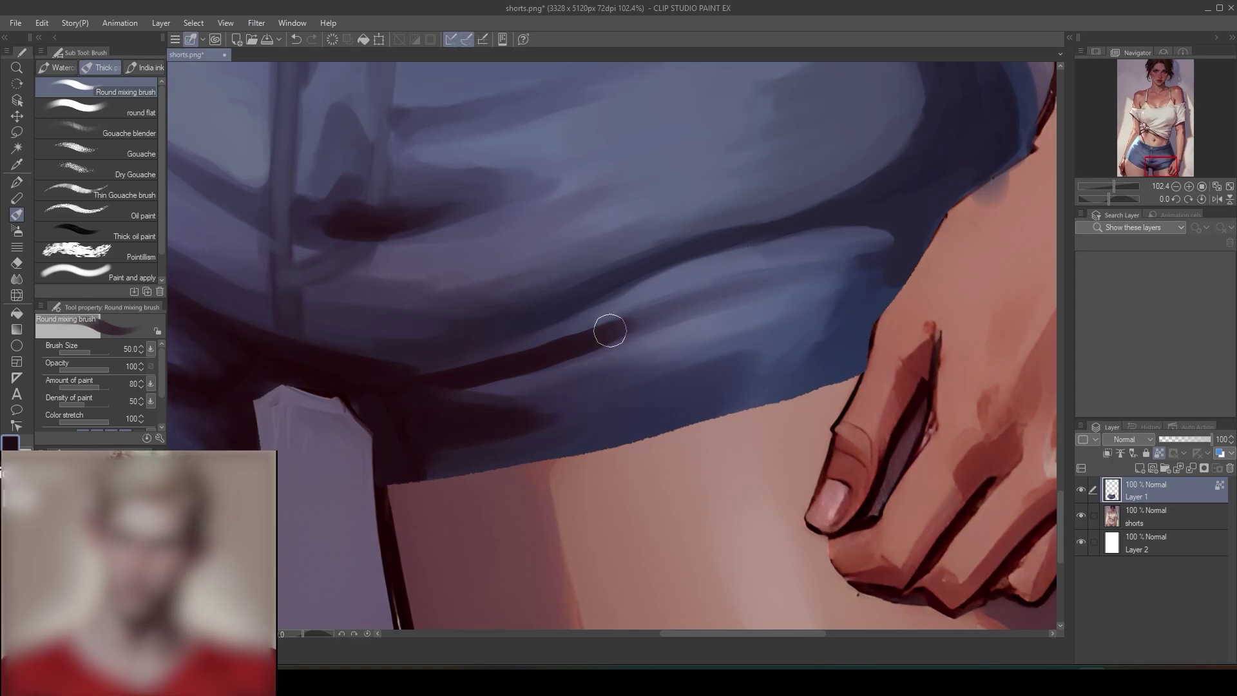
{"action": "left_click_drag", "start_coordinate": [588, 287], "coordinate": [631, 274]}
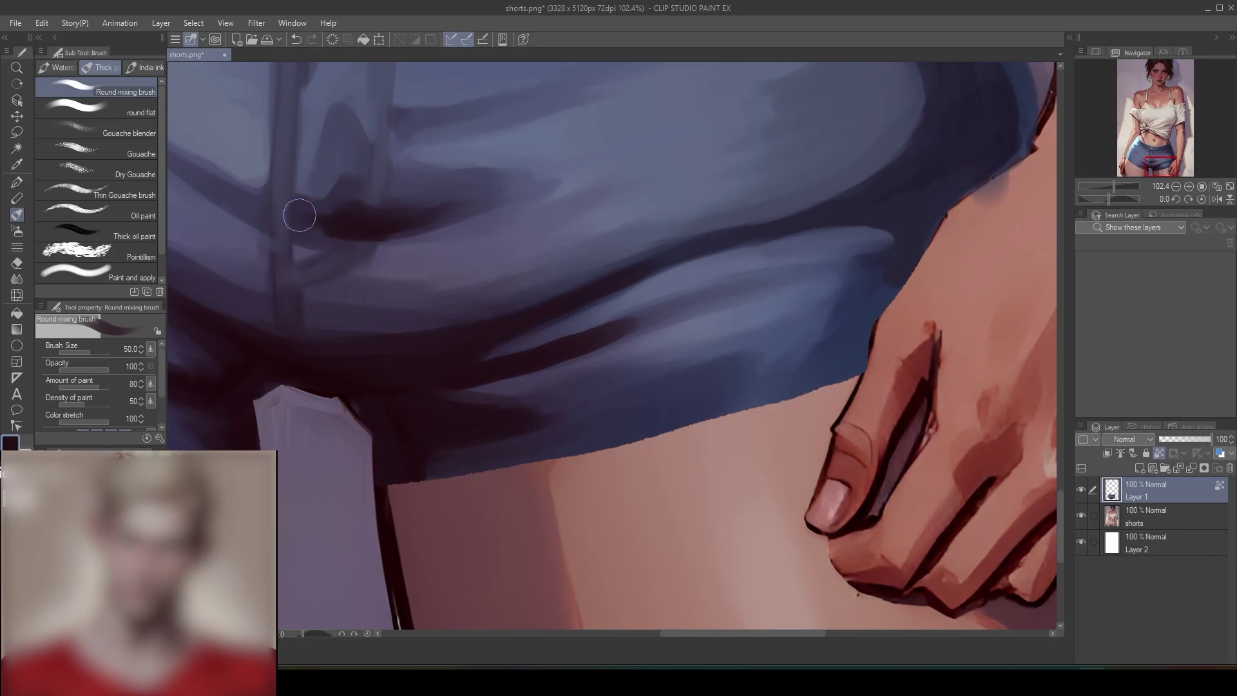
{"action": "scroll", "coordinate": [809, 251], "scroll_direction": "down", "scroll_amount": 5}
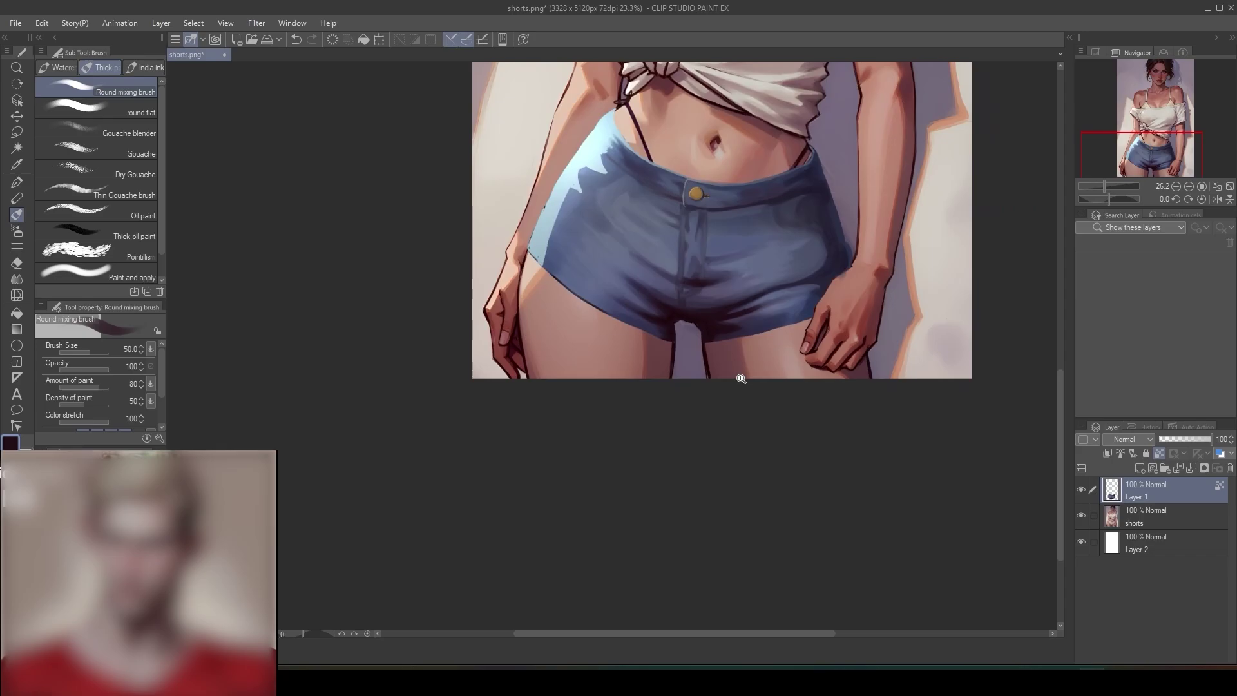
{"action": "scroll", "coordinate": [742, 367], "scroll_direction": "up", "scroll_amount": 1}
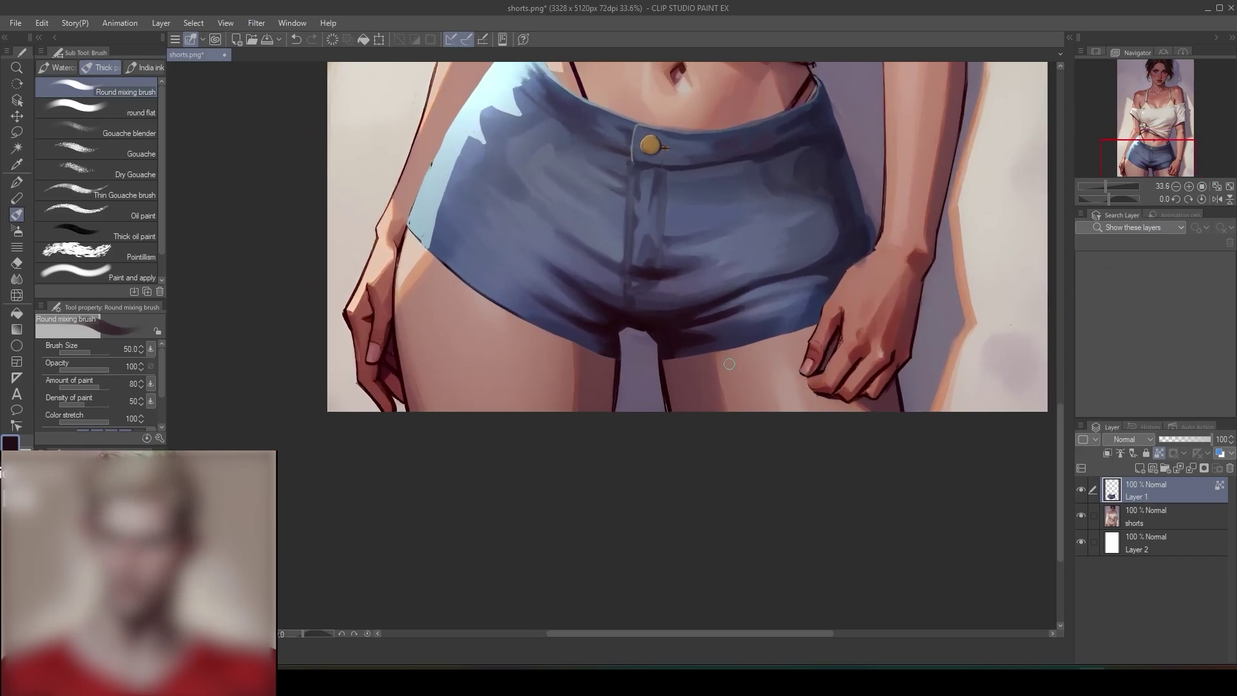
{"action": "scroll", "coordinate": [712, 299], "scroll_direction": "up", "scroll_amount": 3}
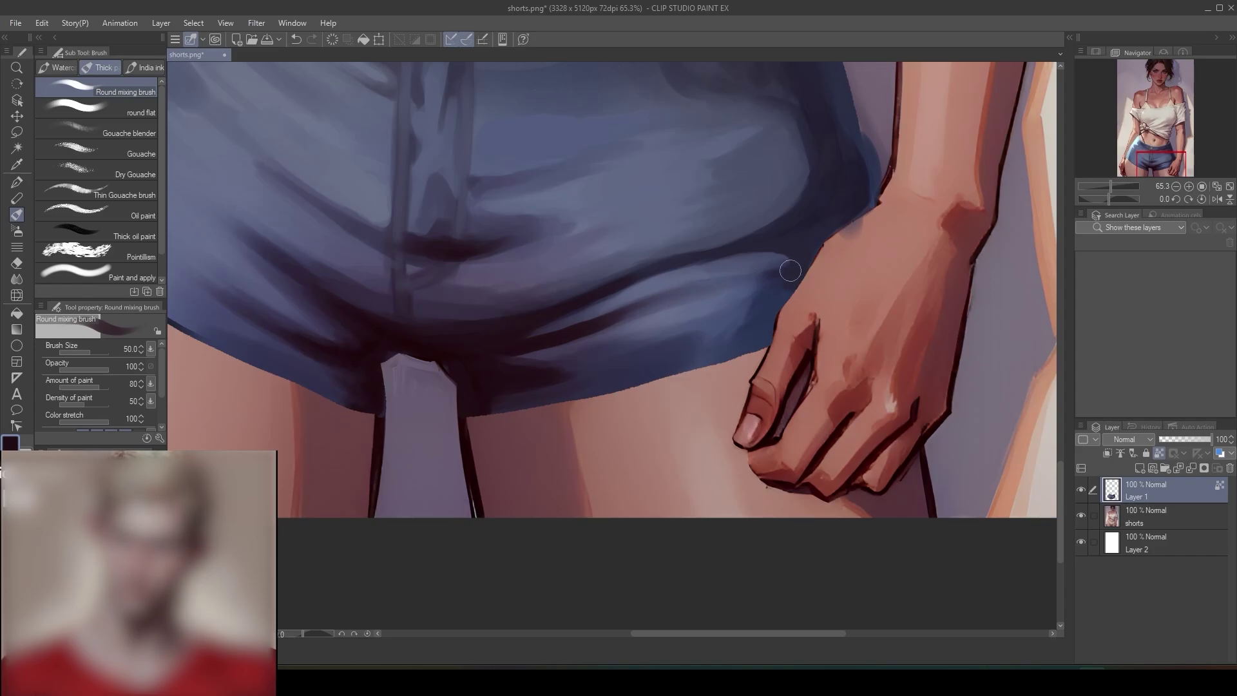
- Paint dark maroon accents into the end of the lower fold where it meets the hand
{"action": "mouse_move", "coordinate": [791, 271]}
{"action": "left_mouse_down"}
{"action": "mouse_move", "coordinate": [799, 261]}
{"action": "mouse_move", "coordinate": [705, 279]}
{"action": "left_mouse_up"}
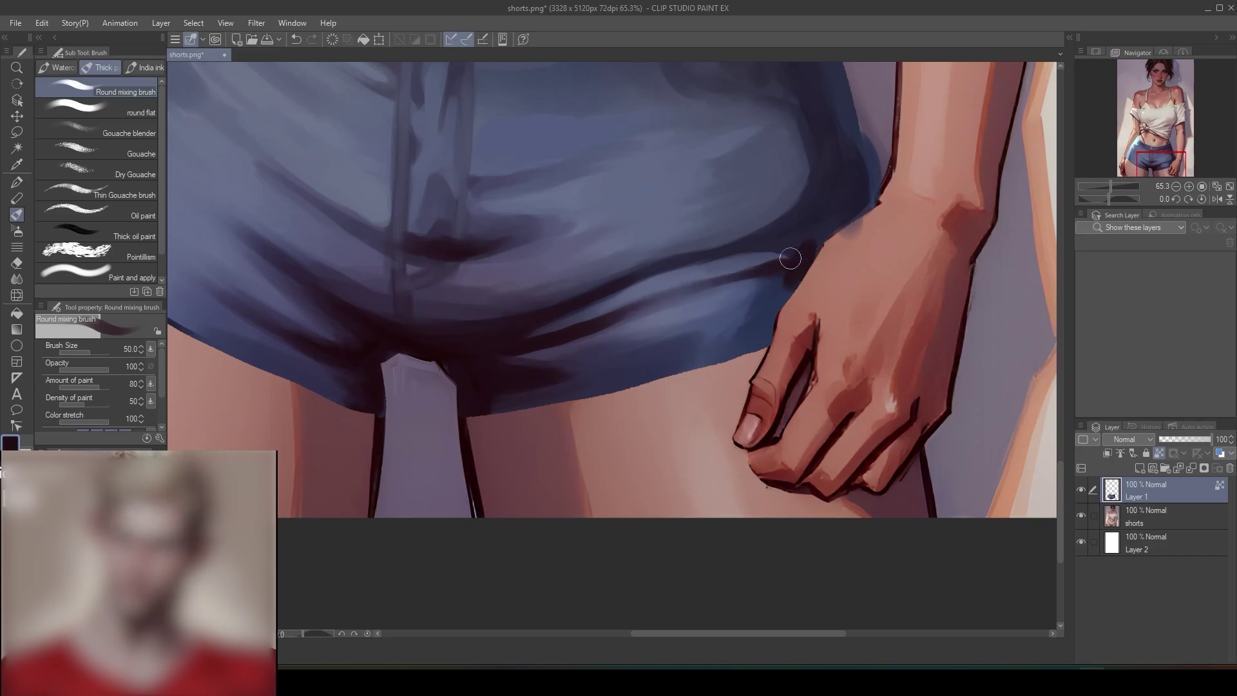
{"action": "mouse_move", "coordinate": [791, 258]}
{"action": "left_mouse_down"}
{"action": "mouse_move", "coordinate": [785, 198]}
{"action": "mouse_move", "coordinate": [798, 252]}
{"action": "mouse_move", "coordinate": [760, 236]}
{"action": "mouse_move", "coordinate": [721, 246]}
{"action": "mouse_move", "coordinate": [805, 209]}
{"action": "mouse_move", "coordinate": [798, 248]}
{"action": "left_mouse_up"}
{"action": "left_click_drag", "start_coordinate": [831, 199], "coordinate": [743, 275]}
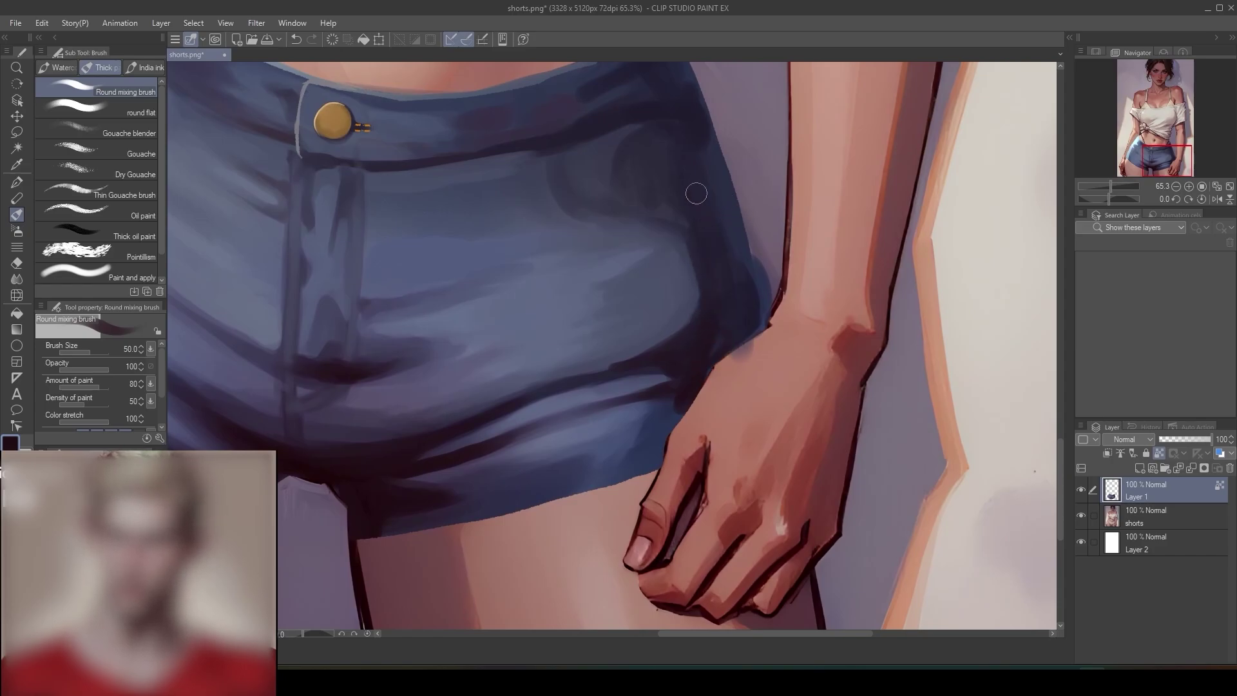
- Define the hip pocket by painting dark strokes along the waistband's lower seam and around the curved pocket opening
{"action": "left_click_drag", "start_coordinate": [688, 122], "coordinate": [632, 207]}
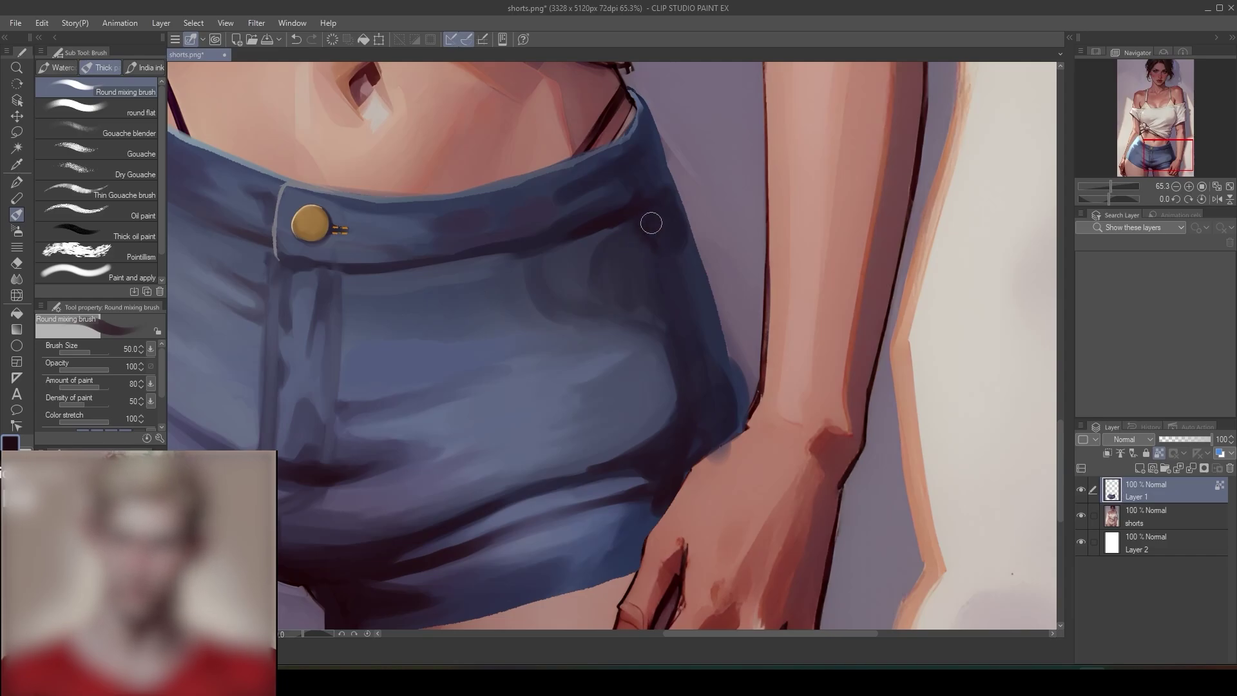
{"action": "mouse_move", "coordinate": [647, 229]}
{"action": "left_mouse_down"}
{"action": "mouse_move", "coordinate": [622, 252]}
{"action": "mouse_move", "coordinate": [643, 247]}
{"action": "left_mouse_up"}
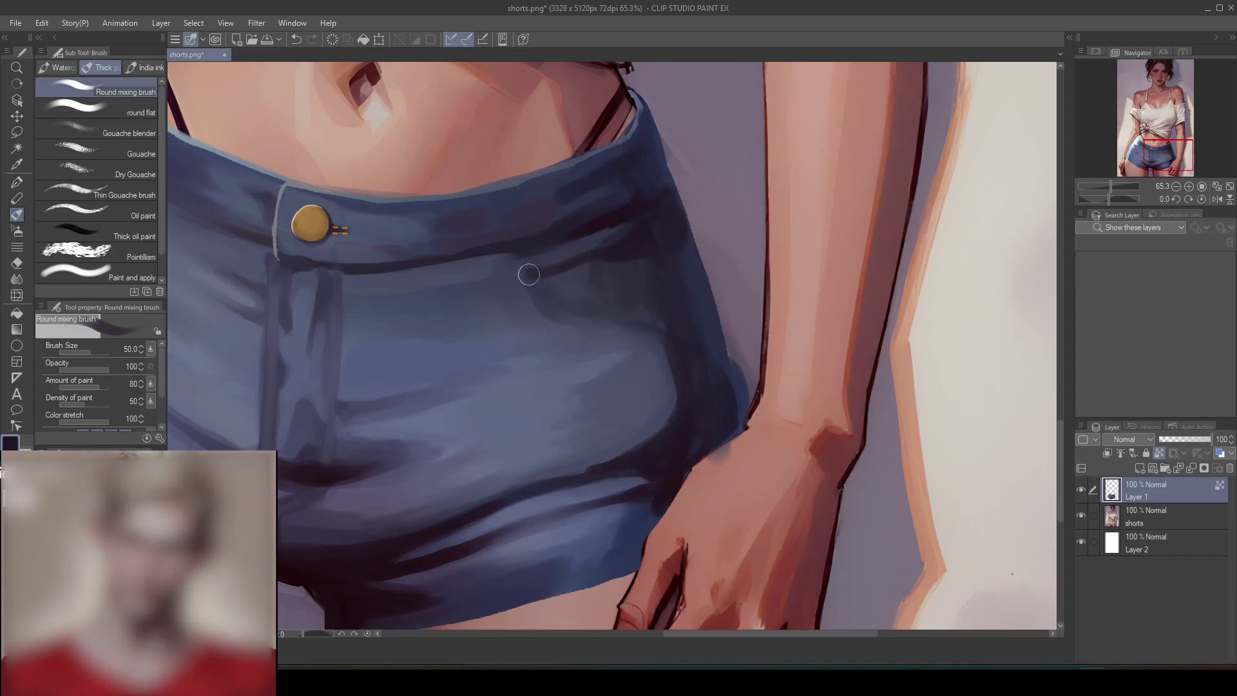
{"action": "left_click_drag", "start_coordinate": [577, 260], "coordinate": [533, 288]}
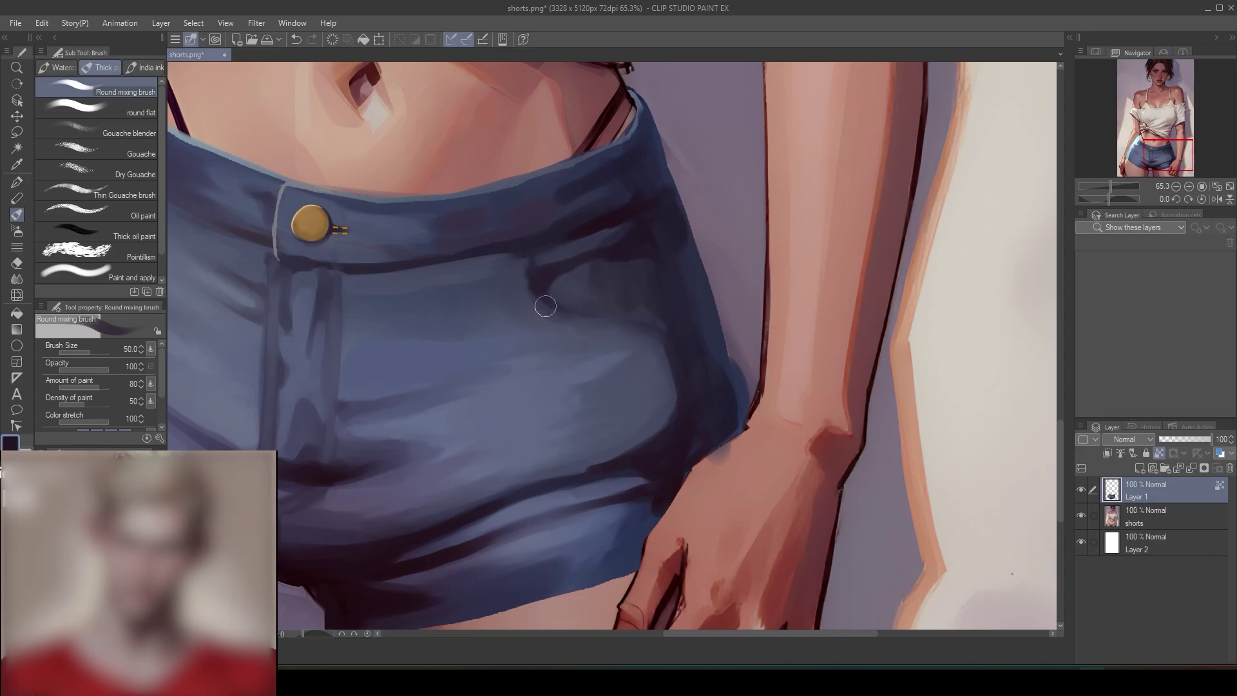
{"action": "left_click_drag", "start_coordinate": [541, 301], "coordinate": [534, 290]}
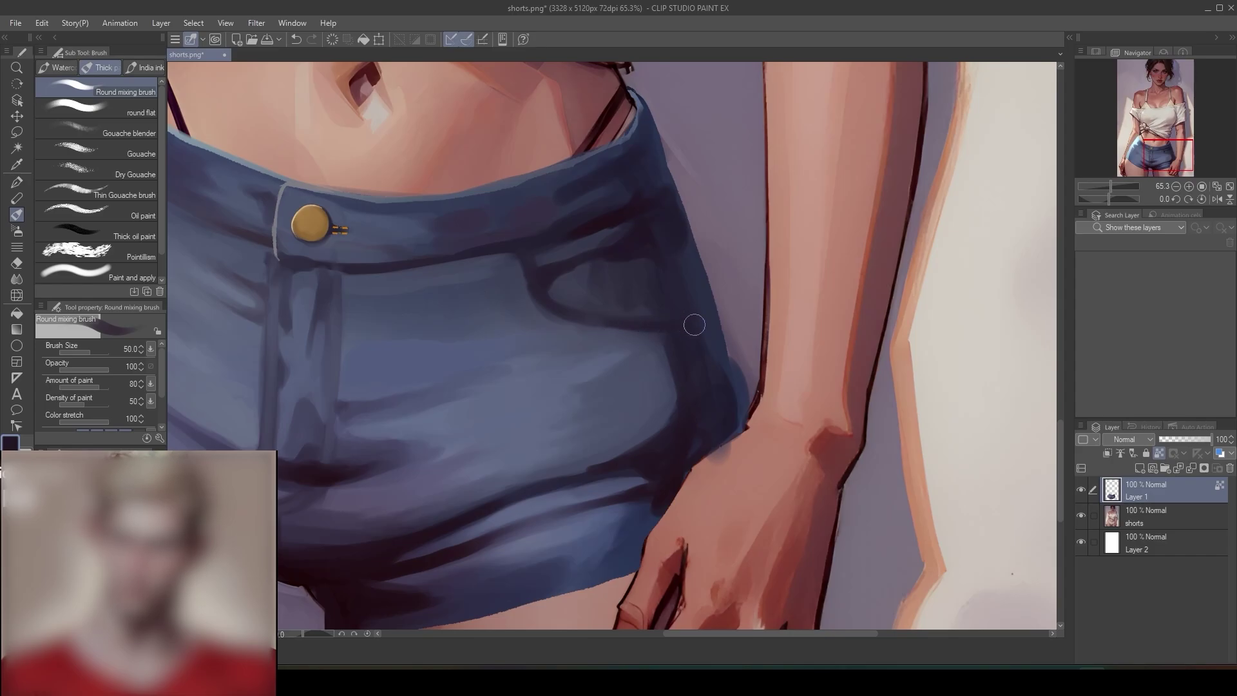
- Refine the shading of the hip pocket opening with a dark blue sampled beside its upper edge
{"action": "scroll", "coordinate": [645, 322], "scroll_direction": "down", "scroll_amount": 4}
{"action": "scroll", "coordinate": [648, 254], "scroll_direction": "up", "scroll_amount": 3}
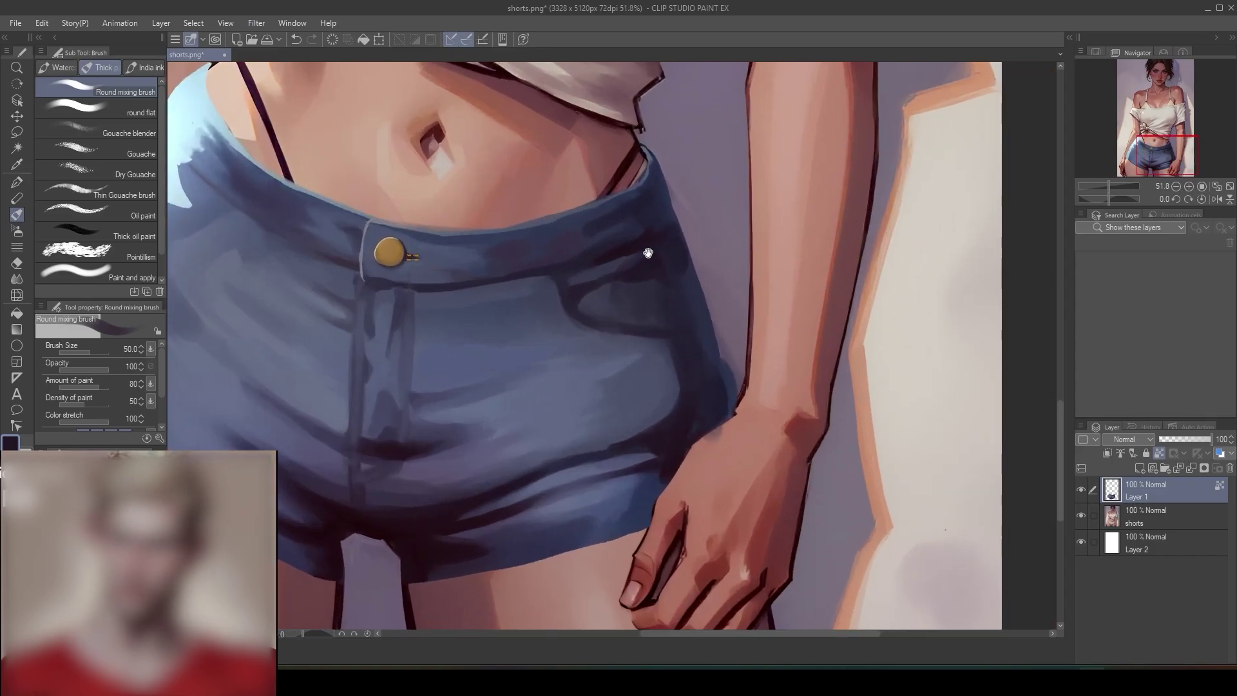
{"action": "left_click", "coordinate": [608, 277], "text": "alt"}
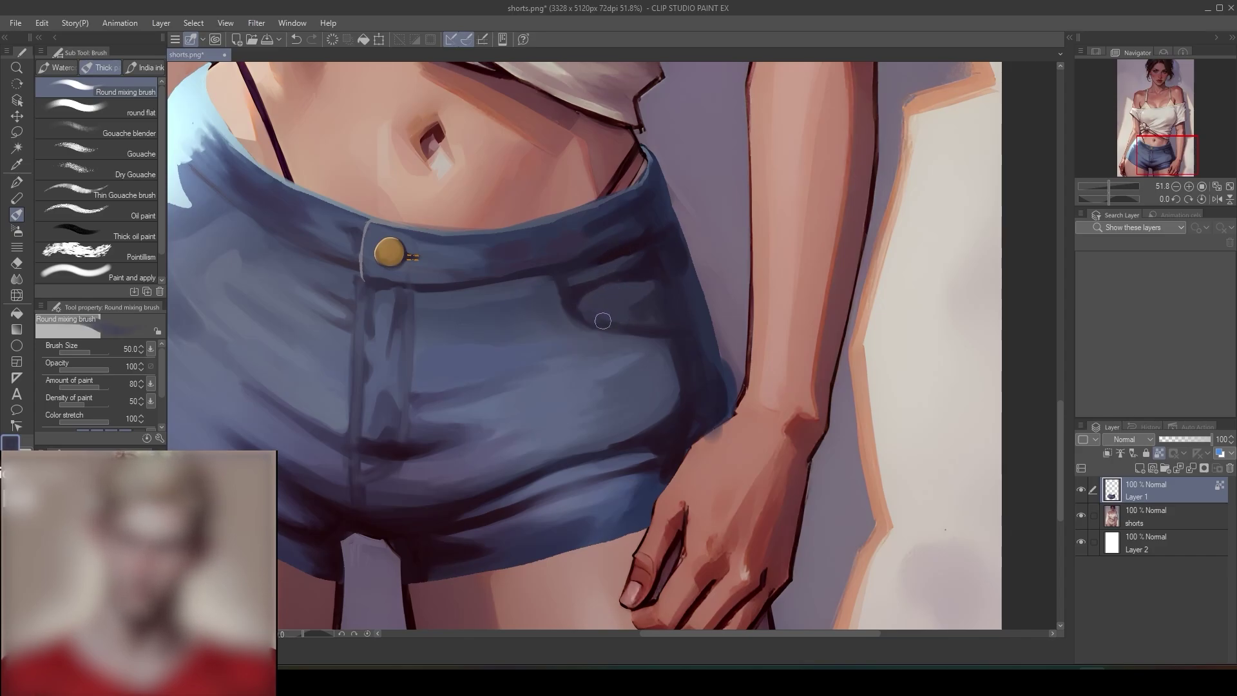
{"action": "scroll", "coordinate": [677, 272], "scroll_direction": "down", "scroll_amount": 5}
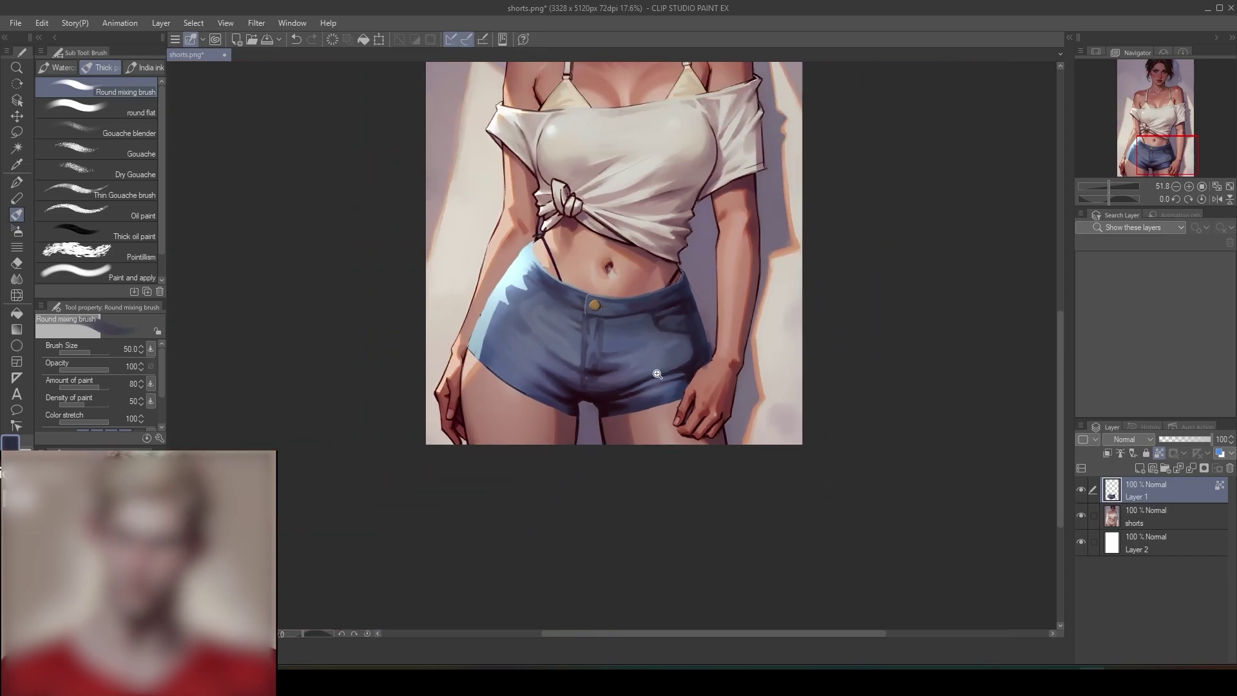
{"action": "scroll", "coordinate": [706, 240], "scroll_direction": "up", "scroll_amount": 5}
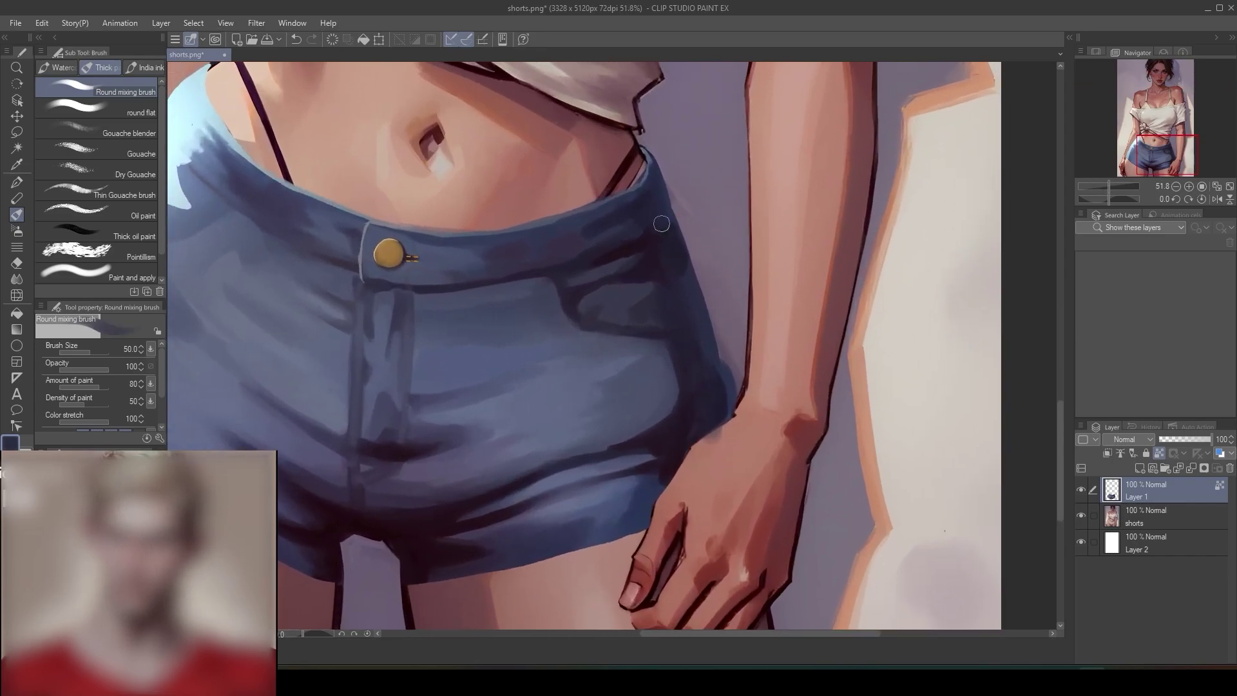
{"action": "scroll", "coordinate": [670, 326], "scroll_direction": "down", "scroll_amount": 1}
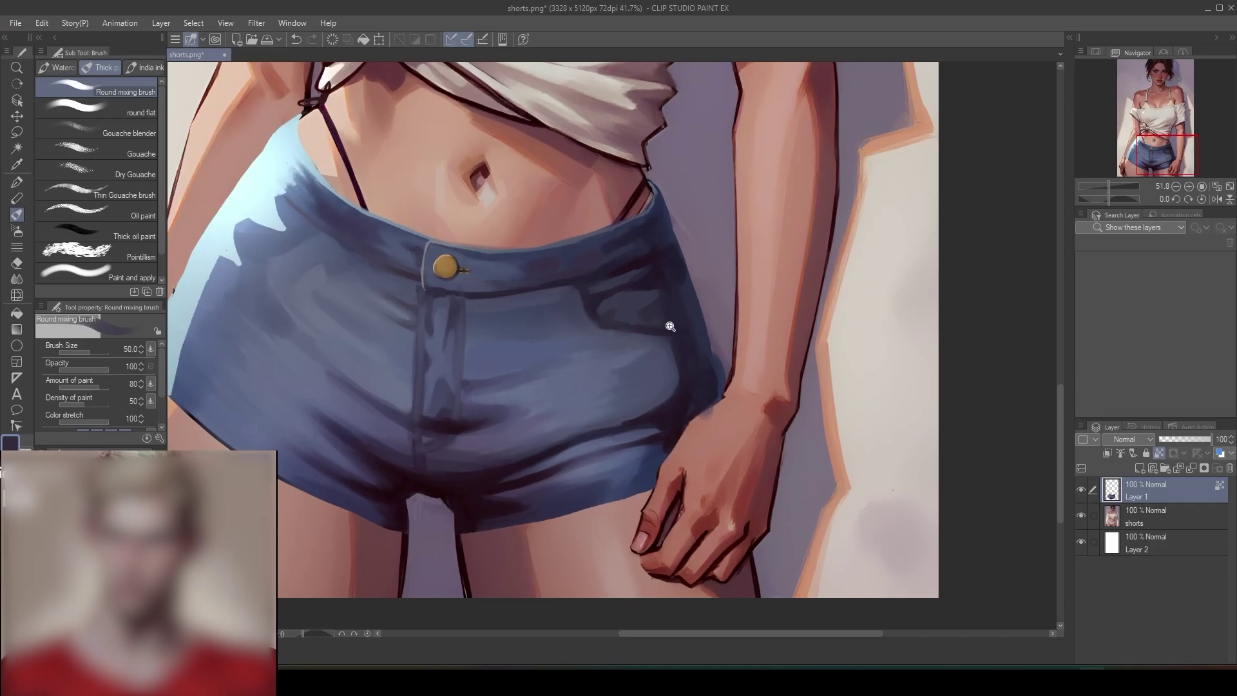
- Darken the narrow inner end of the light strip between the two lower-fold creases with dark maroon, using the Round mixing brush
{"action": "scroll", "coordinate": [670, 327], "scroll_direction": "down", "scroll_amount": 1}
{"action": "left_click_drag", "start_coordinate": [683, 313], "coordinate": [647, 316]}
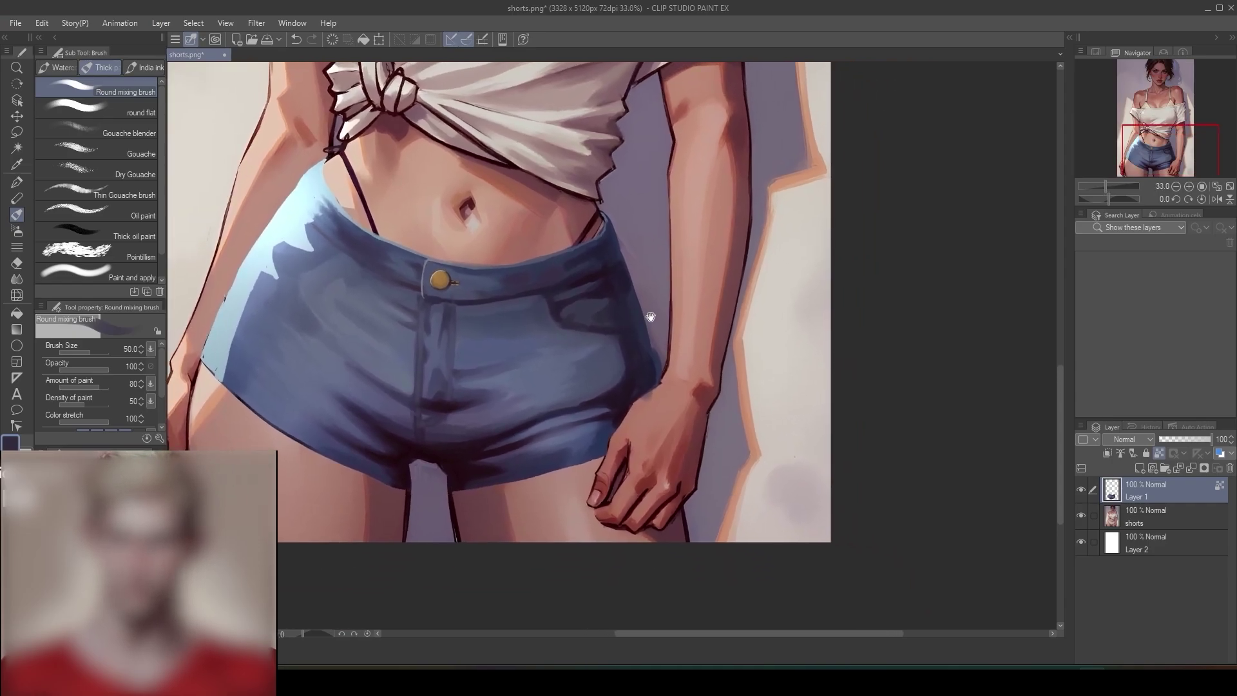
{"action": "scroll", "coordinate": [648, 319], "scroll_direction": "down", "scroll_amount": 2}
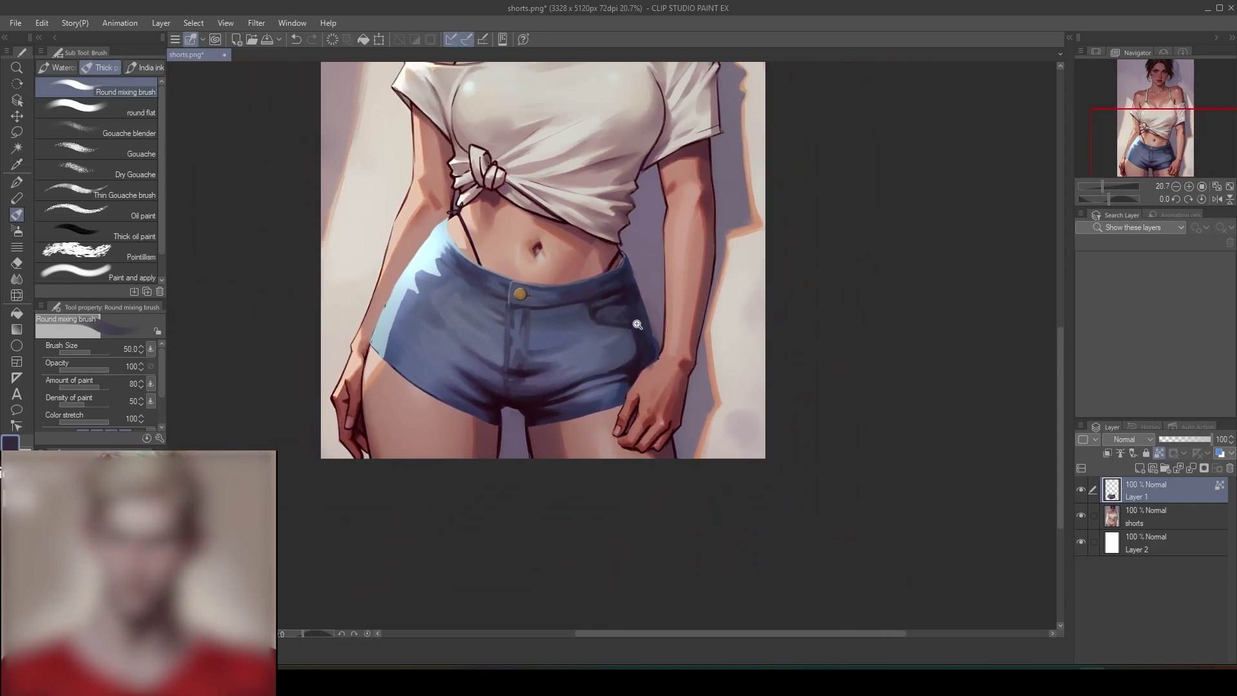
{"action": "scroll", "coordinate": [637, 324], "scroll_direction": "up", "scroll_amount": 3}
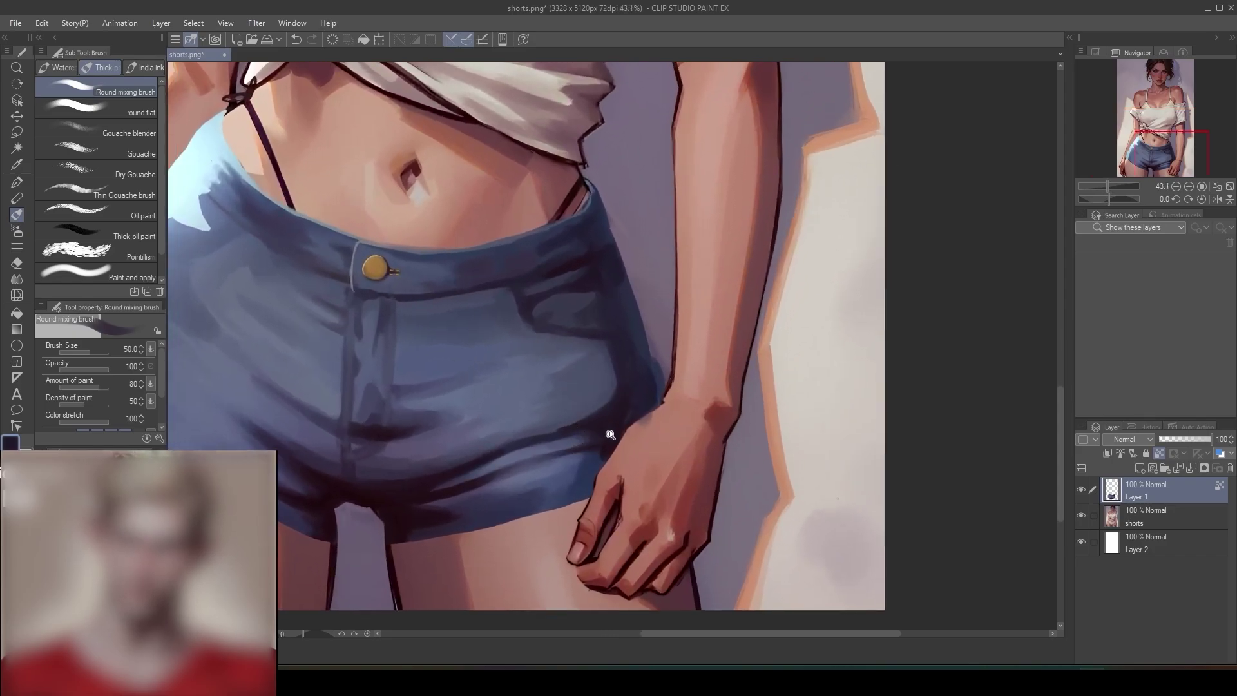
{"action": "scroll", "coordinate": [611, 435], "scroll_direction": "up", "scroll_amount": 3}
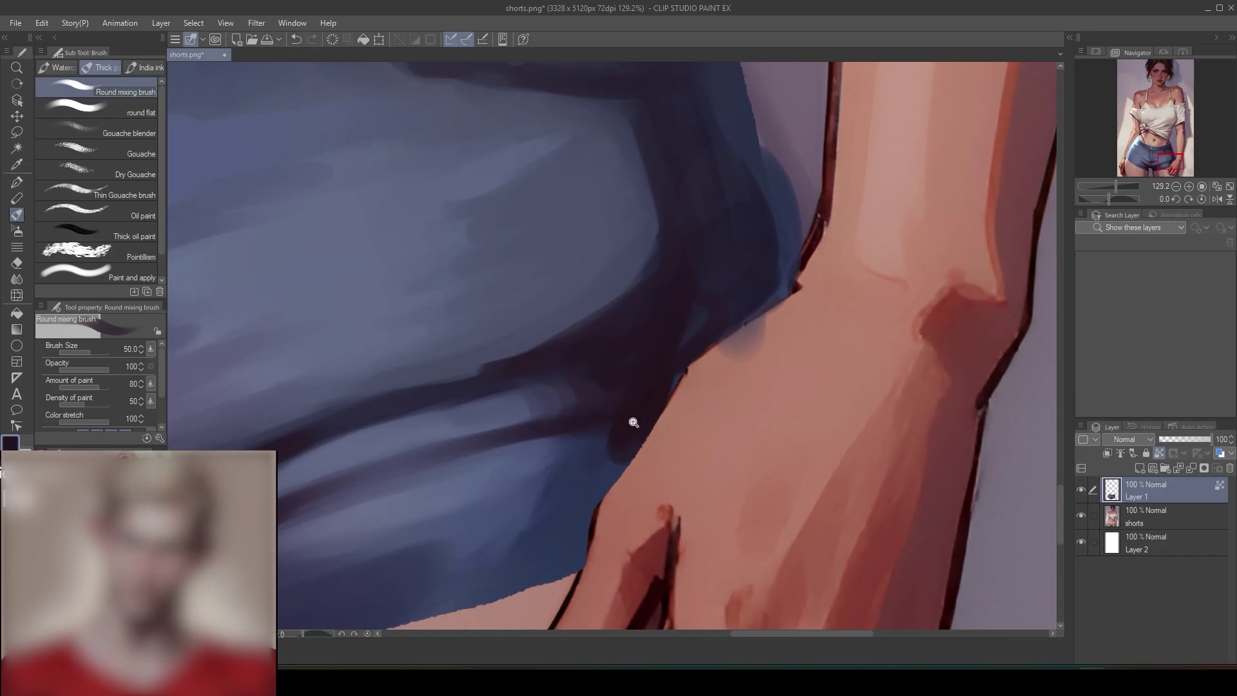
{"action": "scroll", "coordinate": [634, 422], "scroll_direction": "down", "scroll_amount": 5}
{"action": "scroll", "coordinate": [662, 420], "scroll_direction": "up", "scroll_amount": 6}
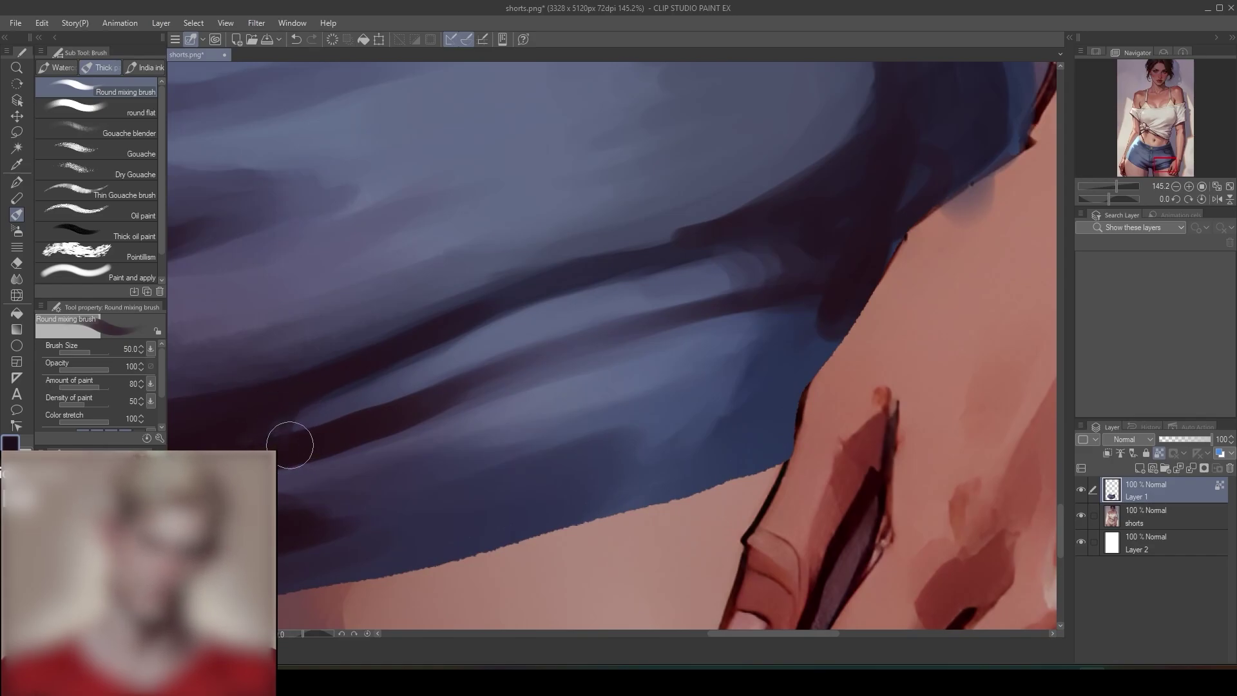
{"action": "mouse_move", "coordinate": [301, 402]}
{"action": "left_mouse_down"}
{"action": "mouse_move", "coordinate": [340, 391]}
{"action": "mouse_move", "coordinate": [335, 431]}
{"action": "mouse_move", "coordinate": [321, 403]}
{"action": "mouse_move", "coordinate": [345, 378]}
{"action": "mouse_move", "coordinate": [383, 396]}
{"action": "left_mouse_up"}
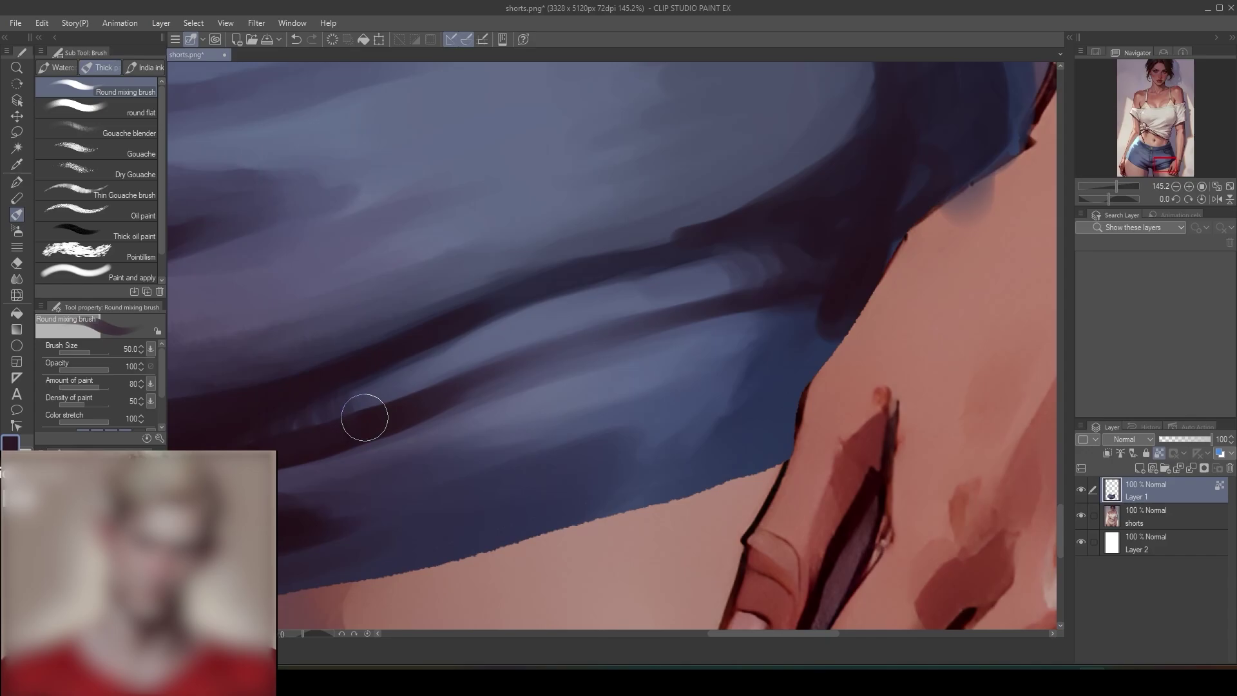
{"action": "scroll", "coordinate": [458, 490], "scroll_direction": "down", "scroll_amount": 5}
{"action": "scroll", "coordinate": [458, 490], "scroll_direction": "down", "scroll_amount": 3}
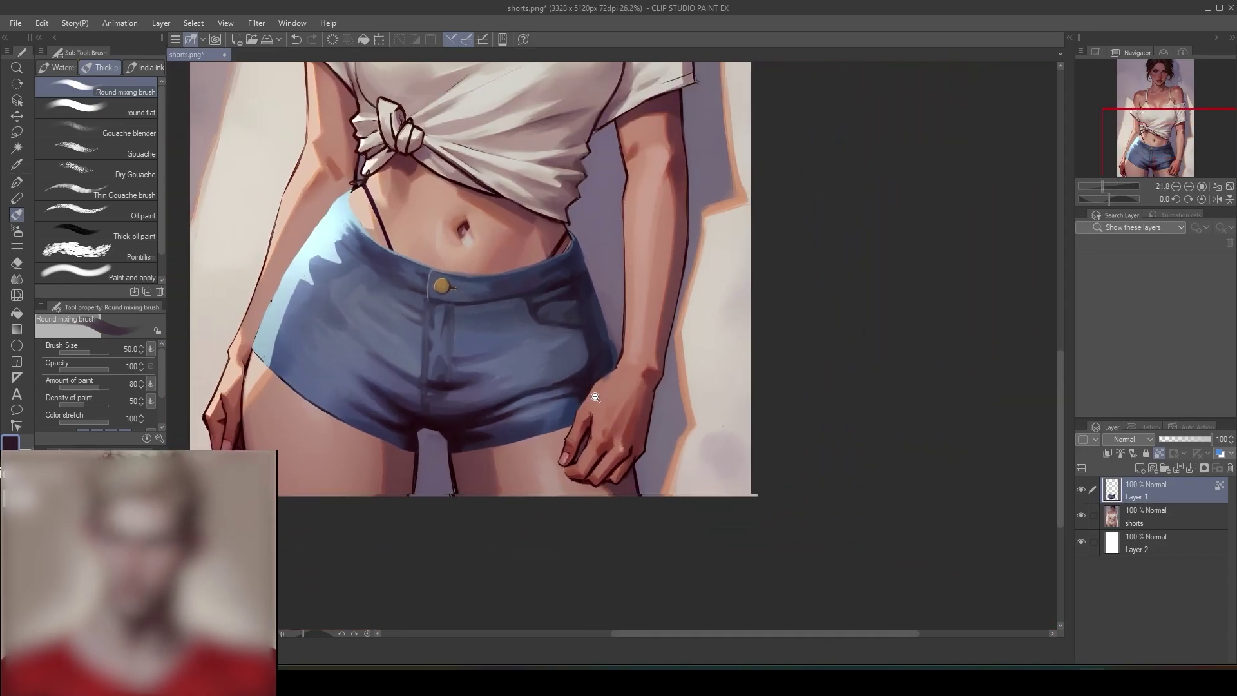
- Sample a dark tone beside the hand and paint shadow accents along the hem and the shorts' edge next to the hand
{"action": "scroll", "coordinate": [584, 410], "scroll_direction": "up", "scroll_amount": 4}
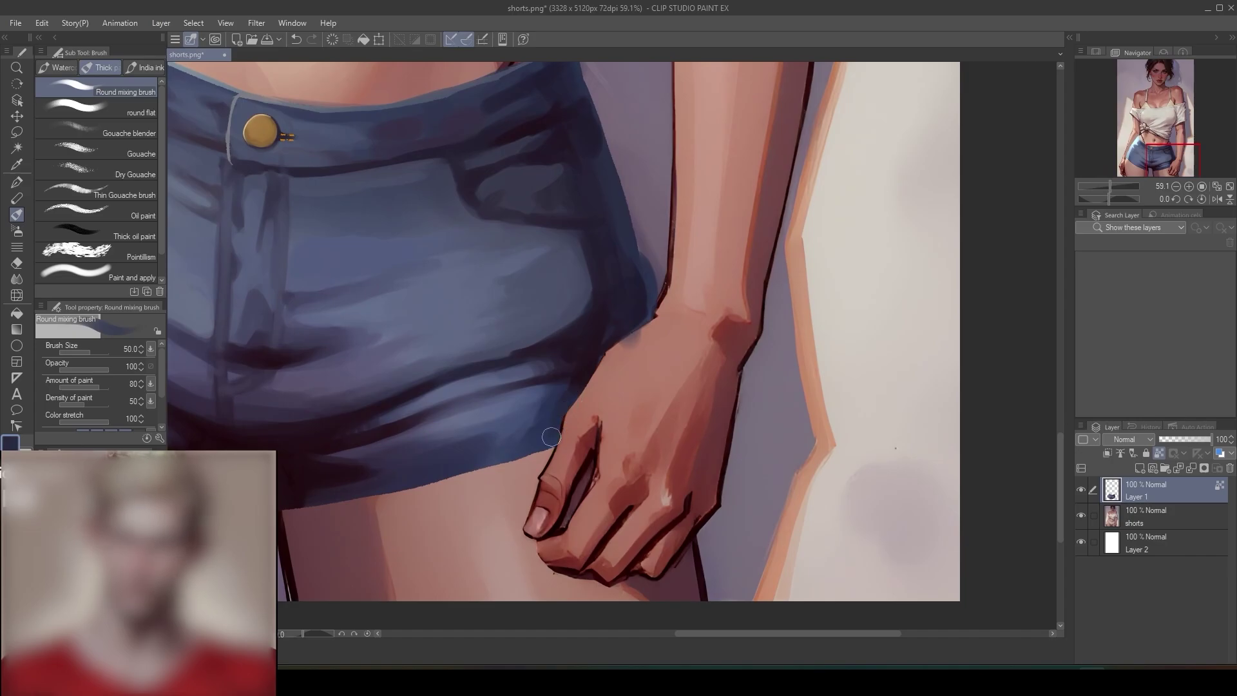
{"action": "left_click", "coordinate": [580, 387], "text": "alt"}
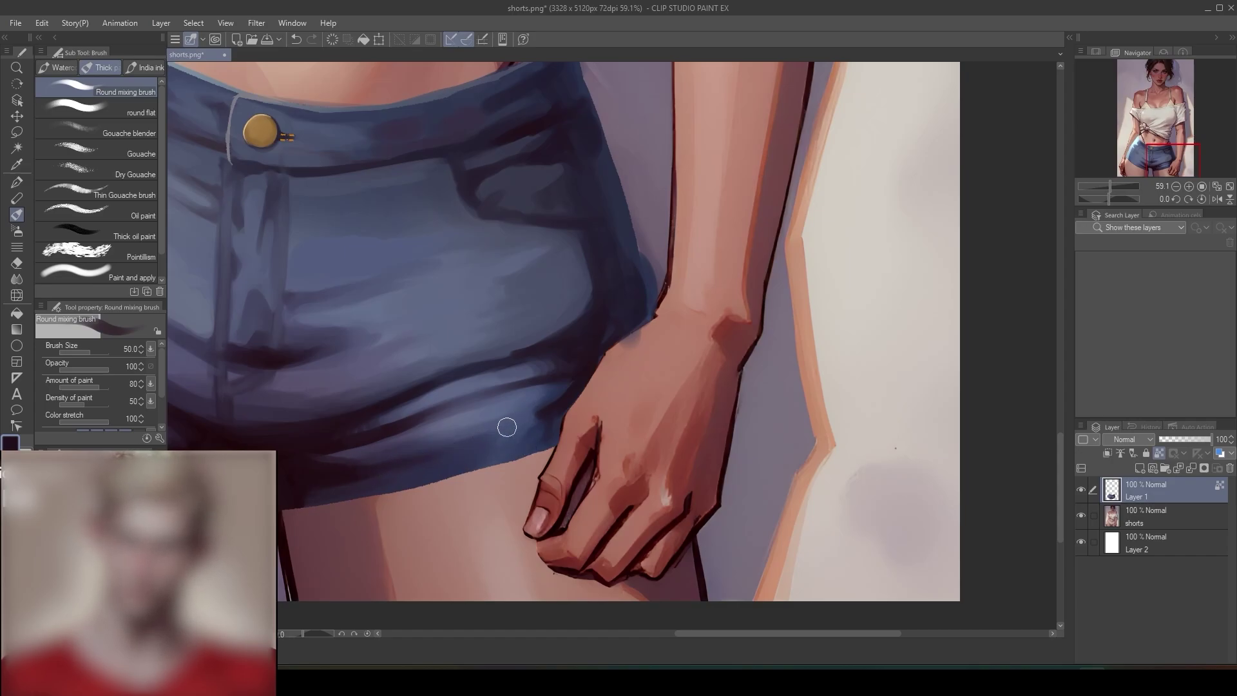
{"action": "mouse_move", "coordinate": [556, 412]}
{"action": "left_mouse_down"}
{"action": "mouse_move", "coordinate": [516, 427]}
{"action": "mouse_move", "coordinate": [566, 414]}
{"action": "mouse_move", "coordinate": [522, 450]}
{"action": "left_mouse_up"}
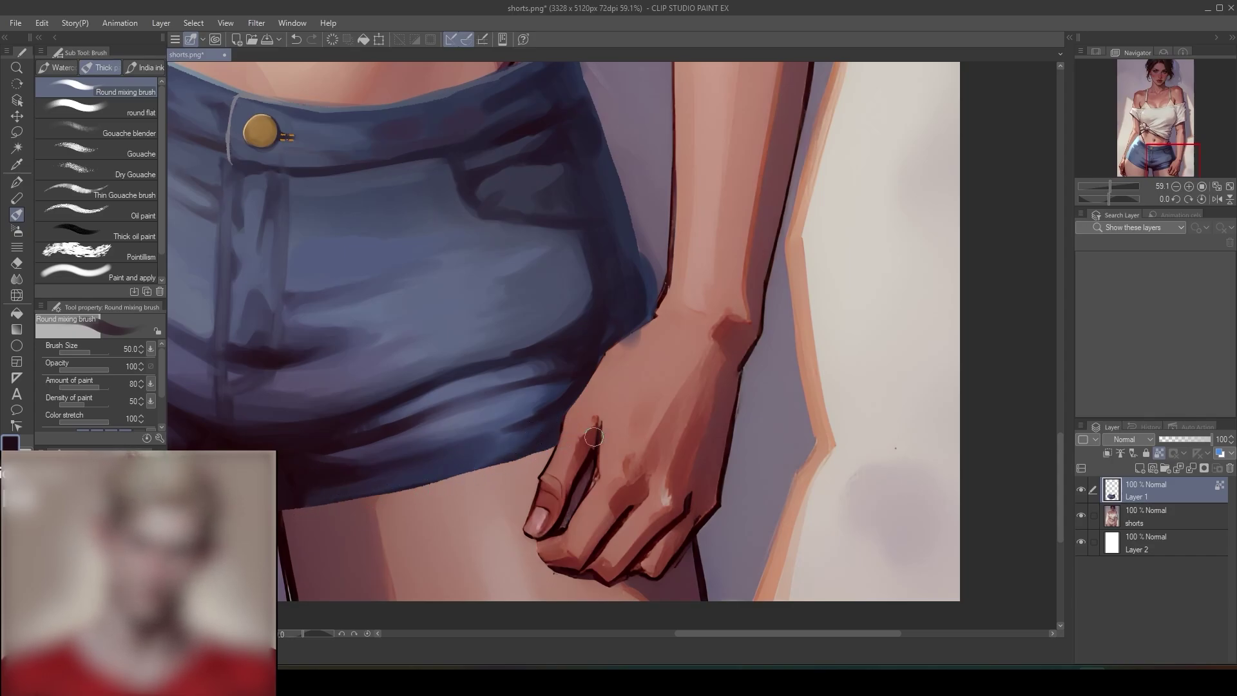
{"action": "left_click_drag", "start_coordinate": [456, 453], "coordinate": [742, 401]}
{"action": "mouse_move", "coordinate": [413, 422]}
{"action": "left_mouse_down"}
{"action": "mouse_move", "coordinate": [322, 392]}
{"action": "mouse_move", "coordinate": [440, 441]}
{"action": "left_mouse_up"}
{"action": "left_click_drag", "start_coordinate": [638, 307], "coordinate": [611, 312]}
{"action": "left_click_drag", "start_coordinate": [738, 267], "coordinate": [661, 316]}
{"action": "left_click_drag", "start_coordinate": [623, 320], "coordinate": [646, 319]}
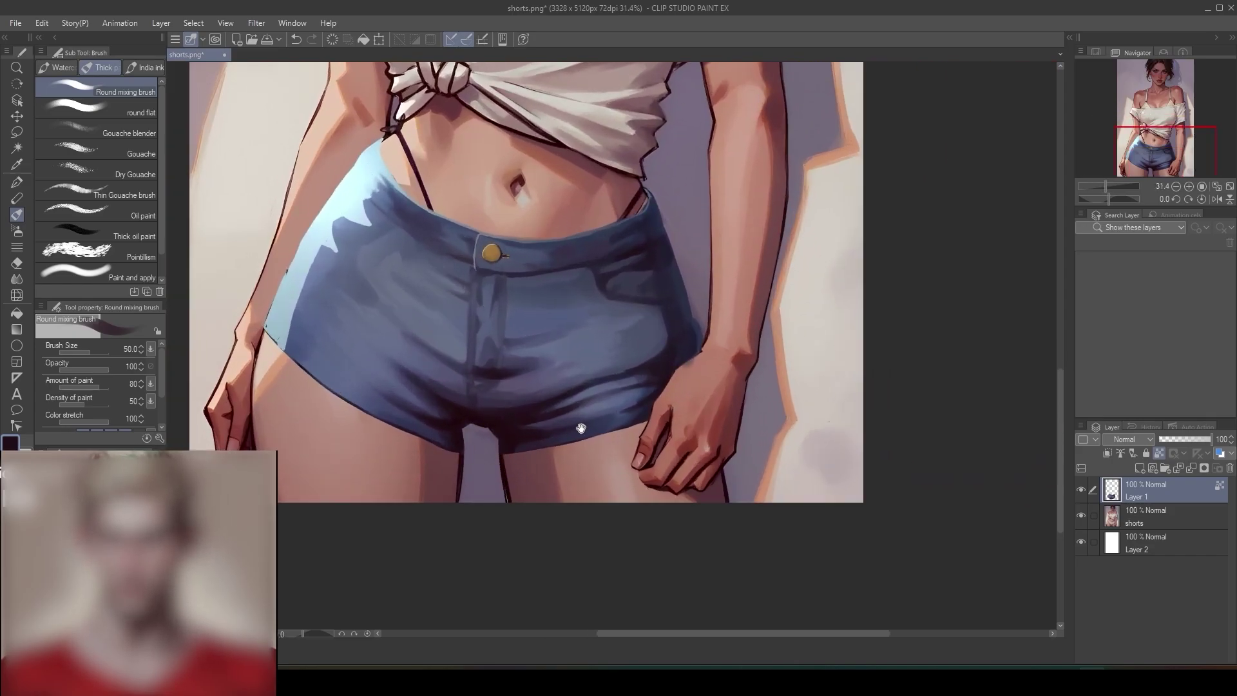
- Draw the side seam as two dark maroon lines from the waistband down to the hand with the Real G-Pen
{"action": "scroll", "coordinate": [691, 361], "scroll_direction": "down", "scroll_amount": 2}
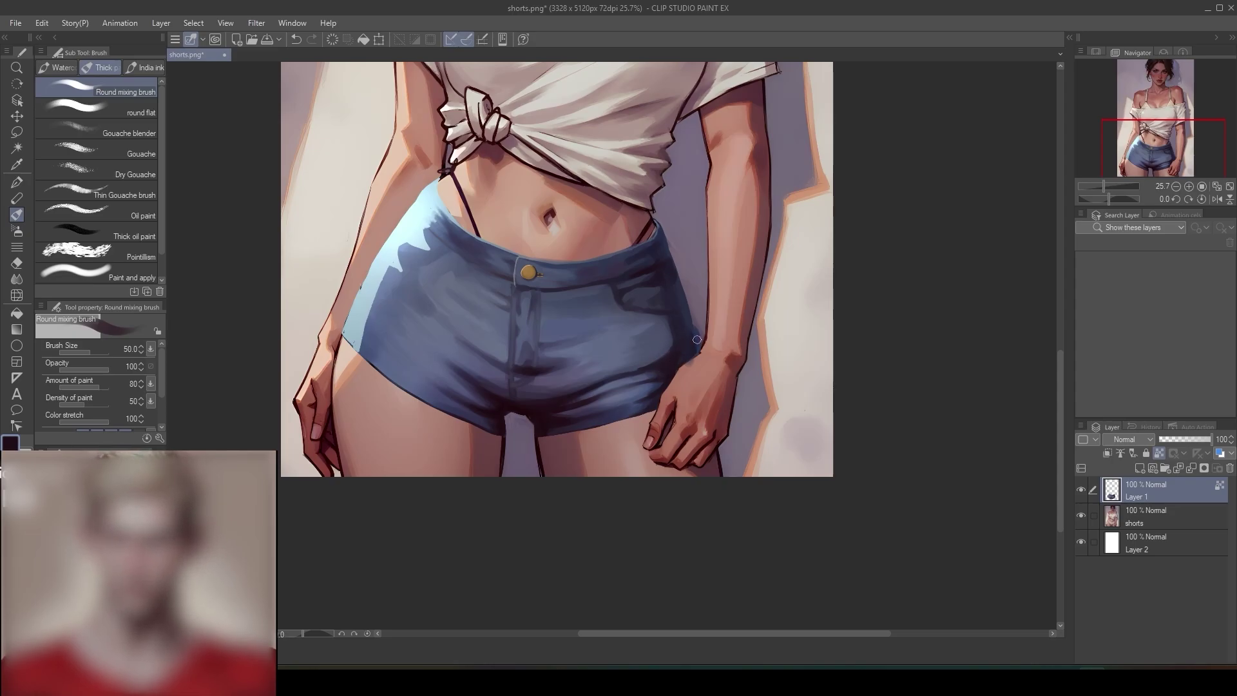
{"action": "scroll", "coordinate": [533, 251], "scroll_direction": "up", "scroll_amount": 4}
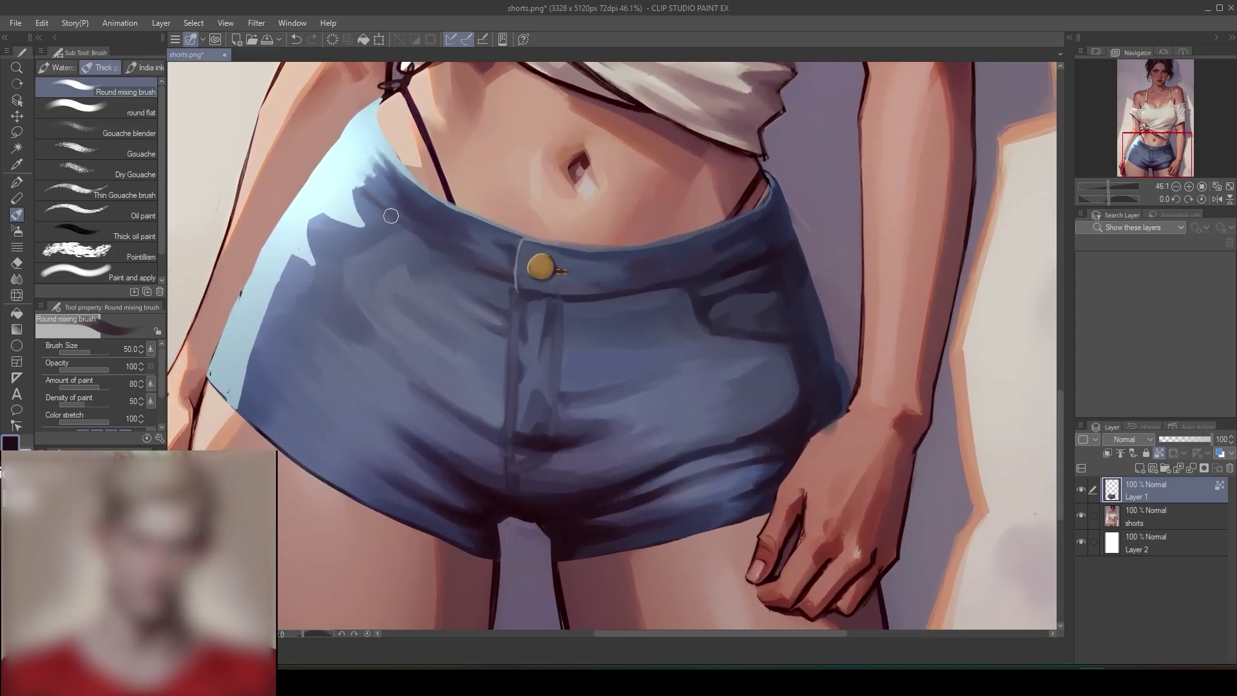
{"action": "scroll", "coordinate": [448, 209], "scroll_direction": "down", "scroll_amount": 4}
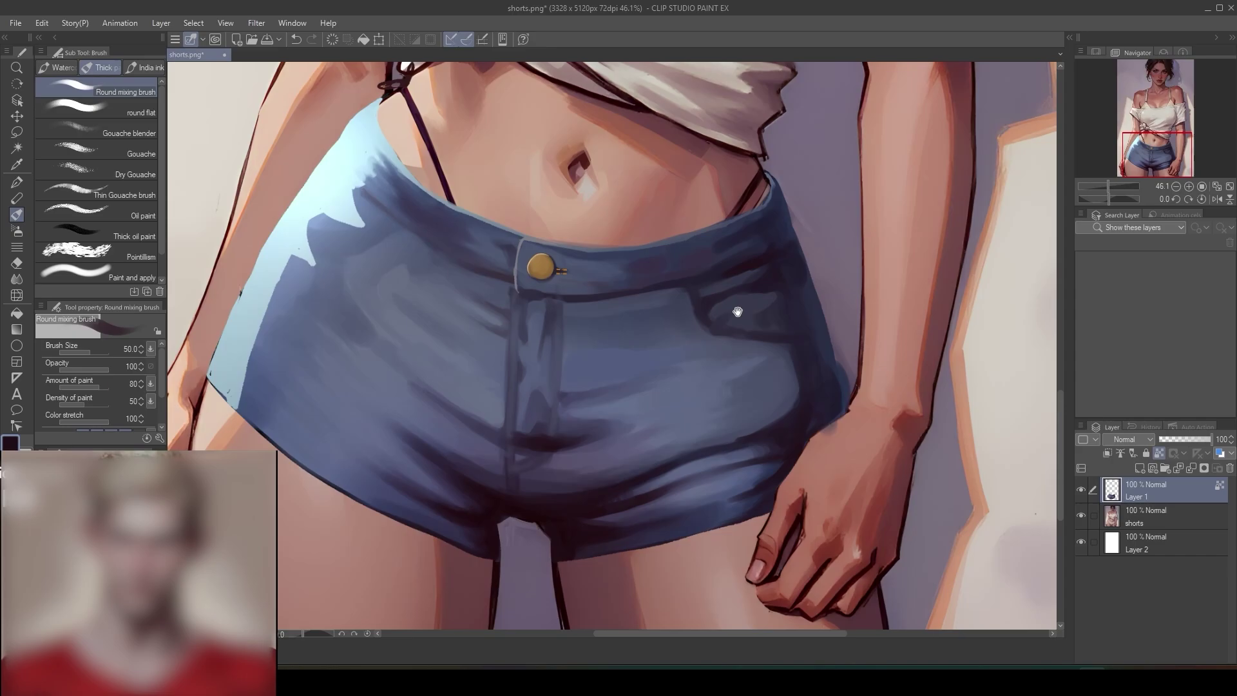
{"action": "left_click_drag", "start_coordinate": [765, 337], "coordinate": [717, 315]}
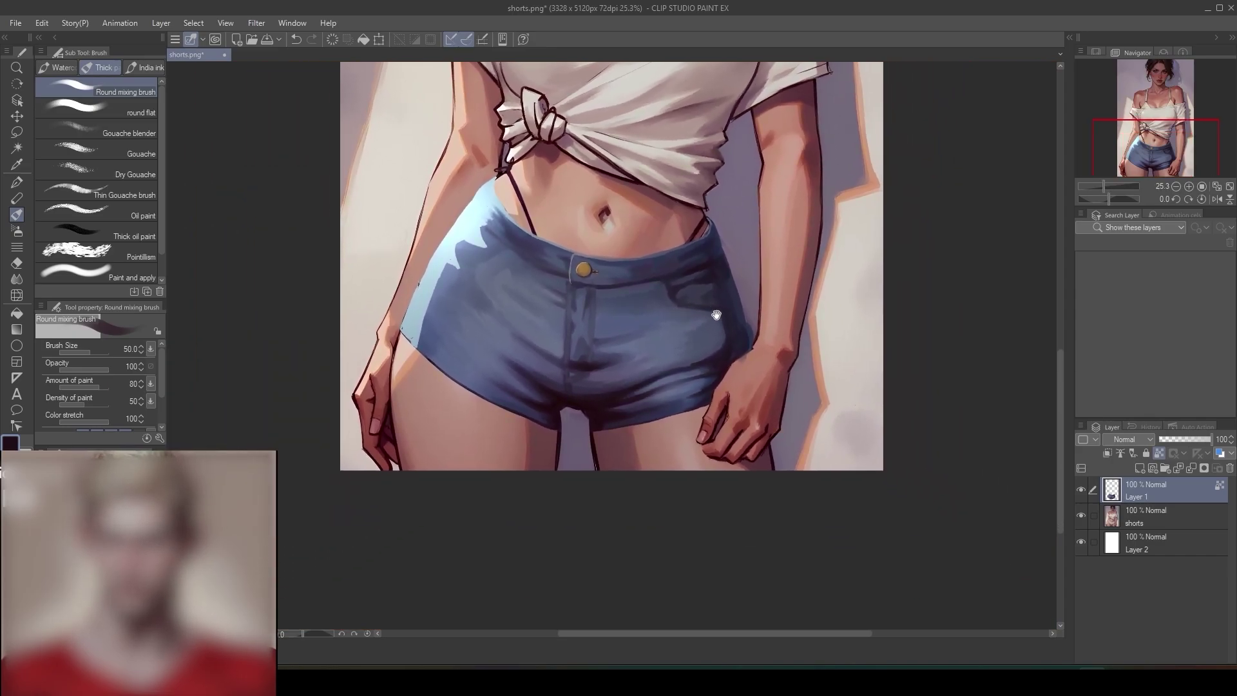
{"action": "scroll", "coordinate": [748, 300], "scroll_direction": "up", "scroll_amount": 4}
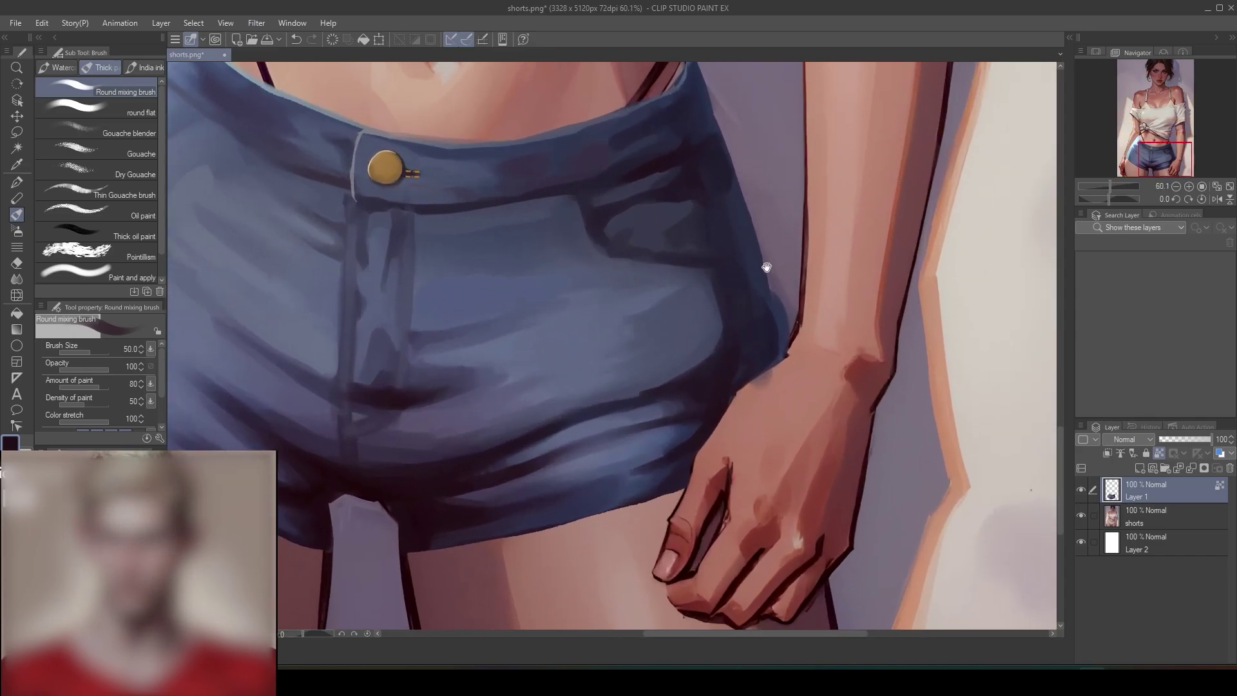
{"action": "key", "text": "p"}
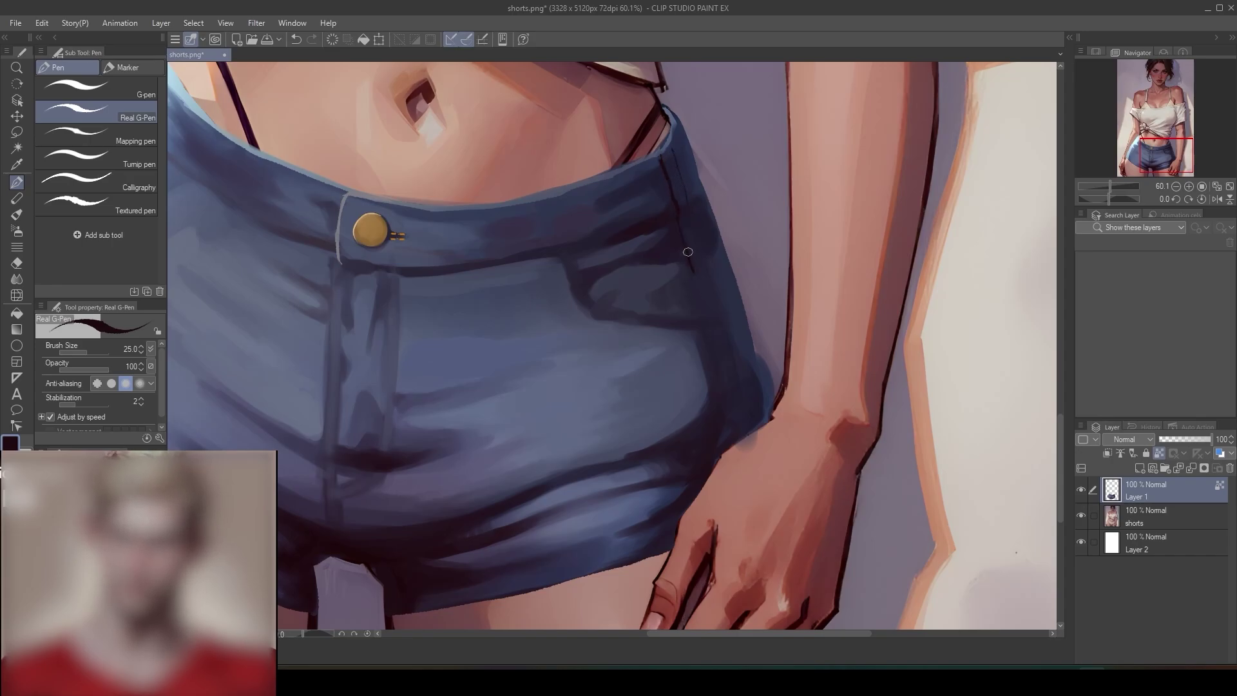
{"action": "left_click_drag", "start_coordinate": [687, 252], "coordinate": [714, 335]}
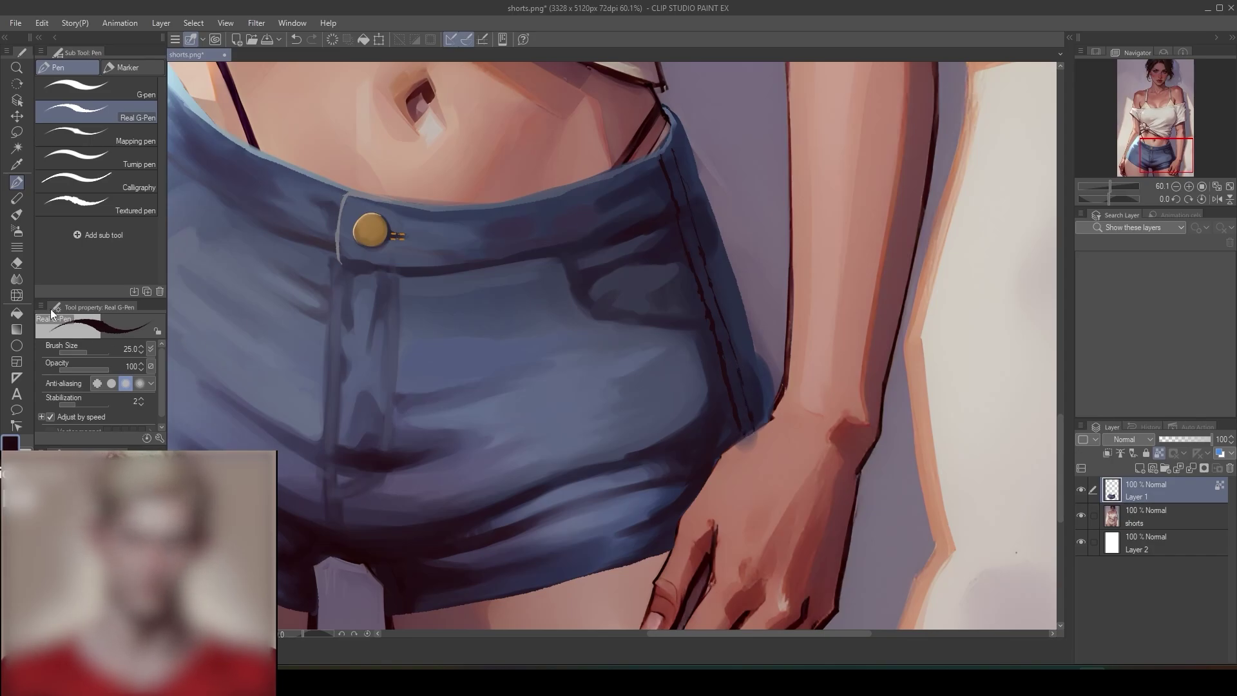
{"action": "key", "text": "b"}
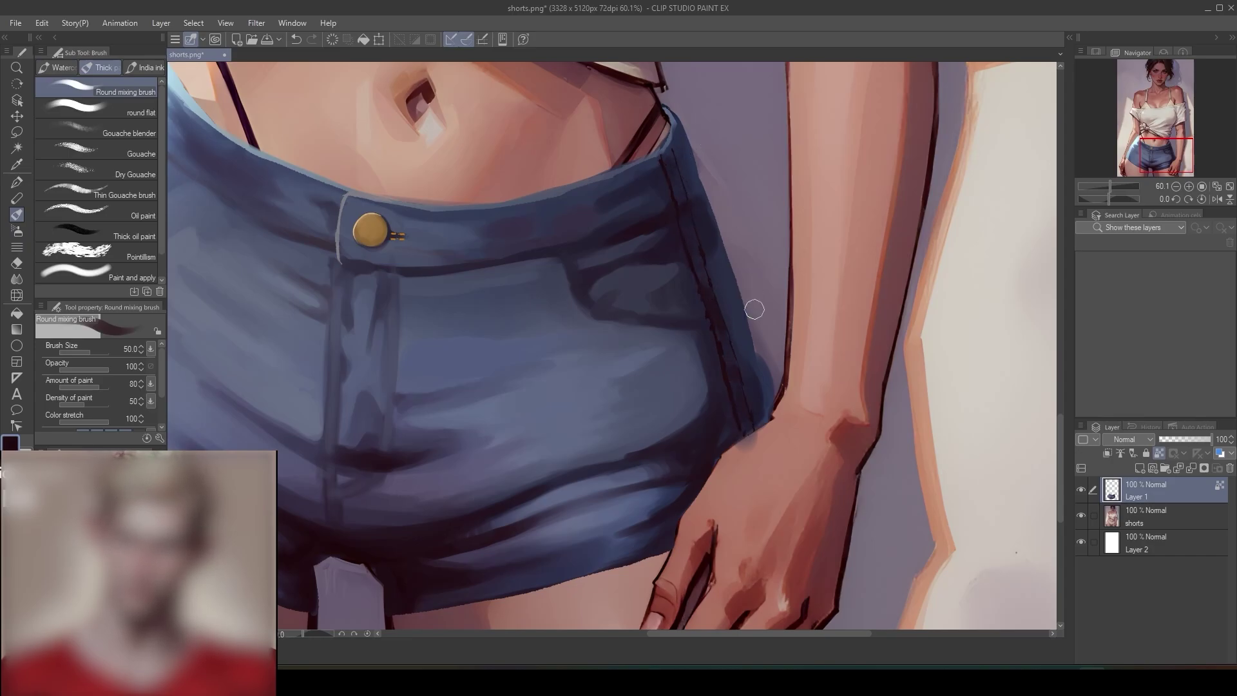
- Add gold stitching along both side-seam lines on a new layer, using the Dashed line tool and a colour sampled from the button
{"action": "scroll", "coordinate": [755, 309], "scroll_direction": "down", "scroll_amount": 4}
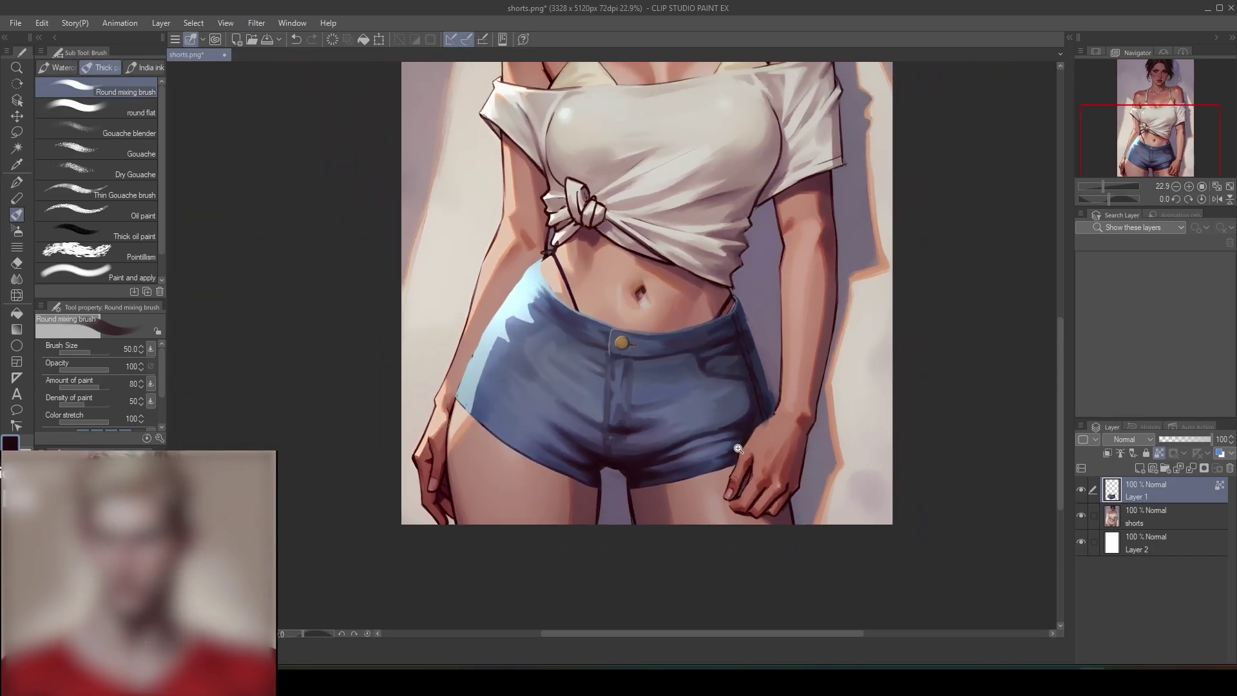
{"action": "scroll", "coordinate": [739, 449], "scroll_direction": "up", "scroll_amount": 4}
{"action": "left_click_drag", "start_coordinate": [782, 353], "coordinate": [755, 365]}
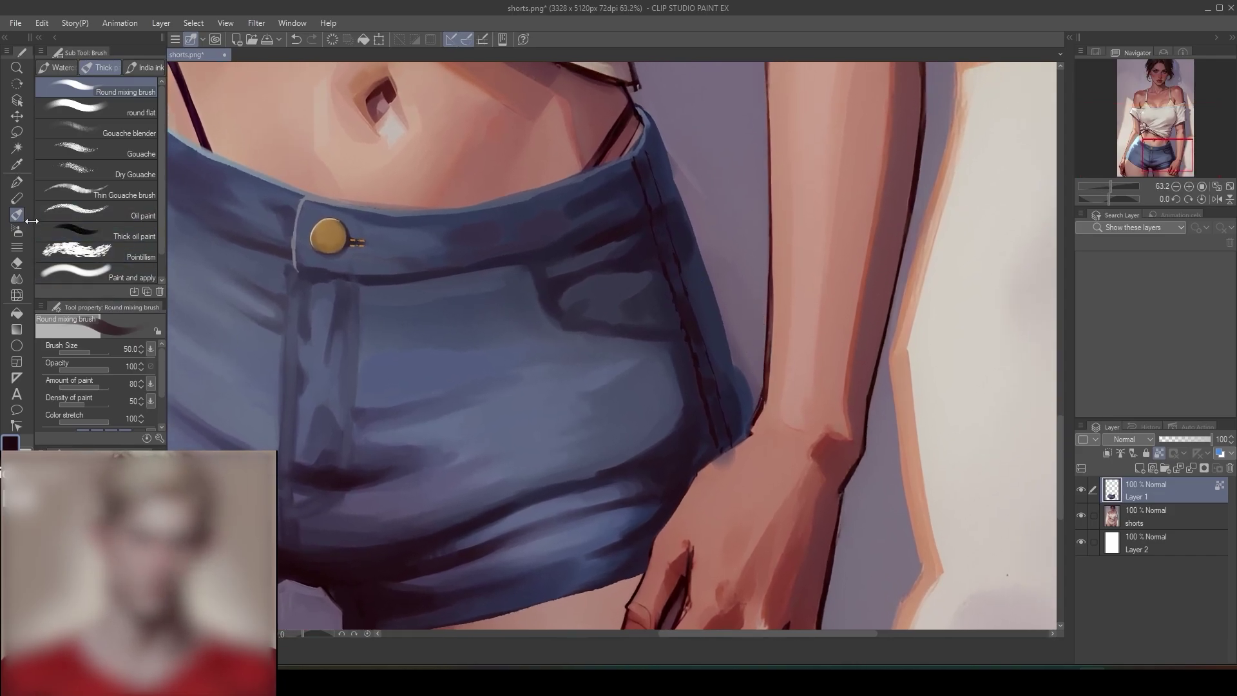
{"action": "left_click", "coordinate": [17, 247]}
{"action": "left_click", "coordinate": [158, 185]}
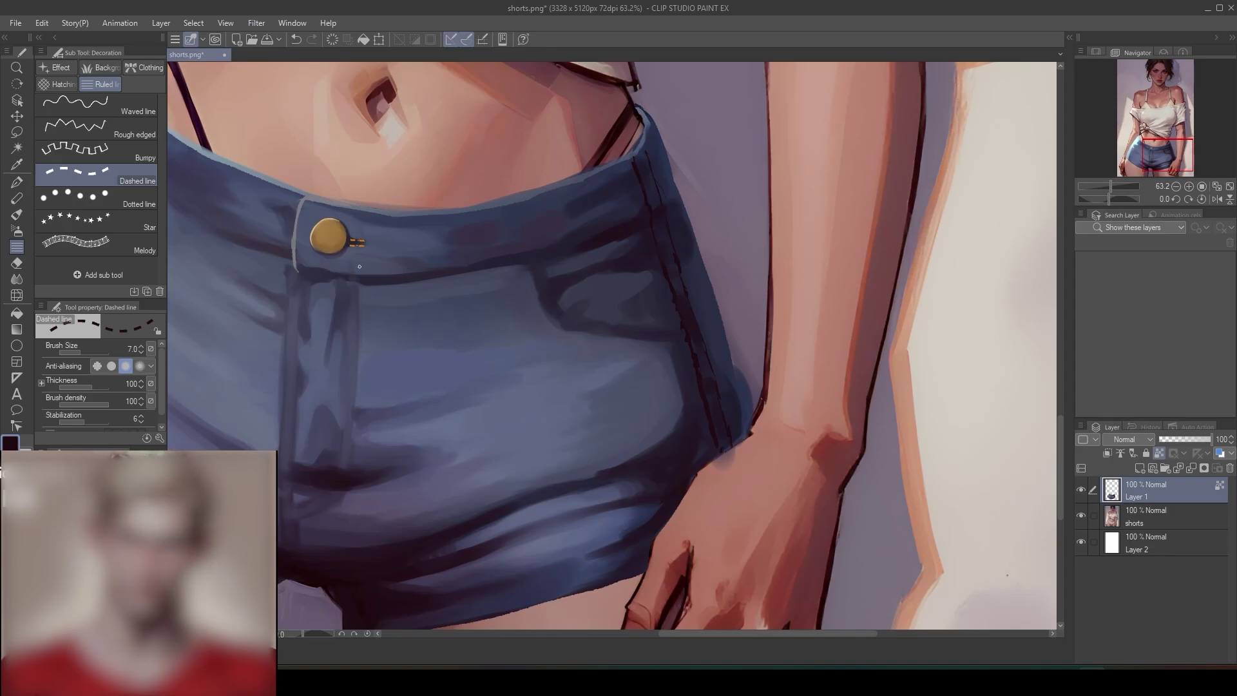
{"action": "left_click", "coordinate": [336, 233], "text": "alt"}
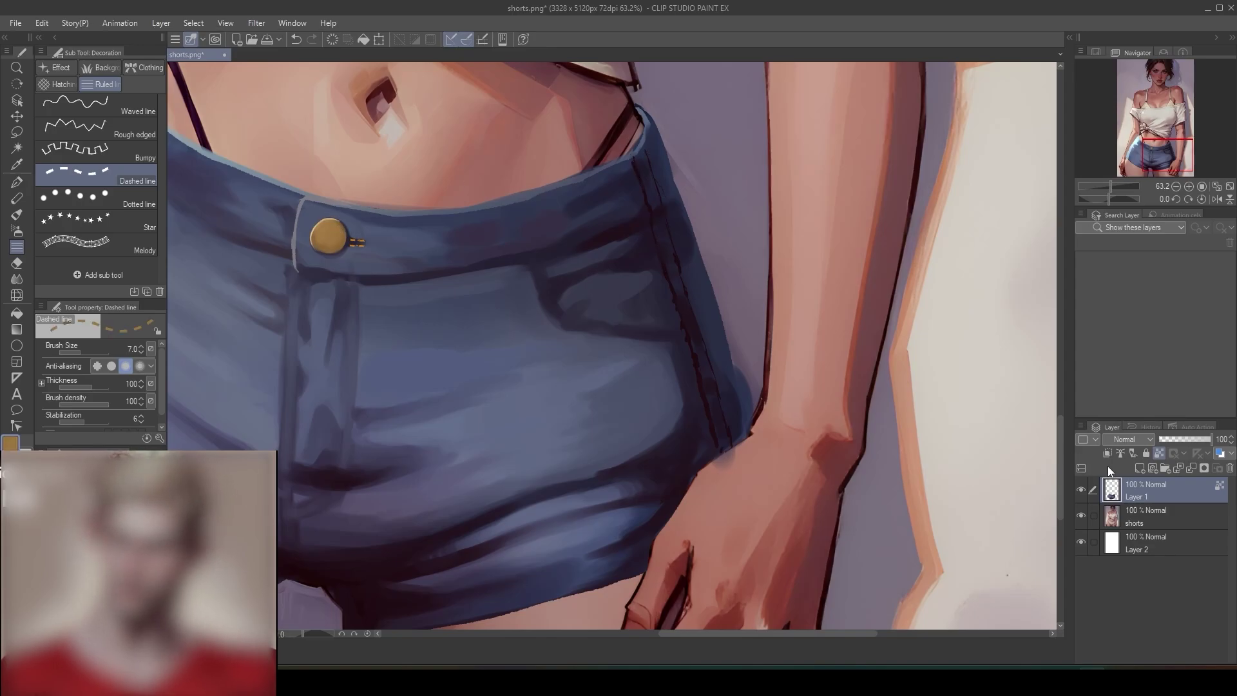
{"action": "key", "text": "ctrl+shift+n"}
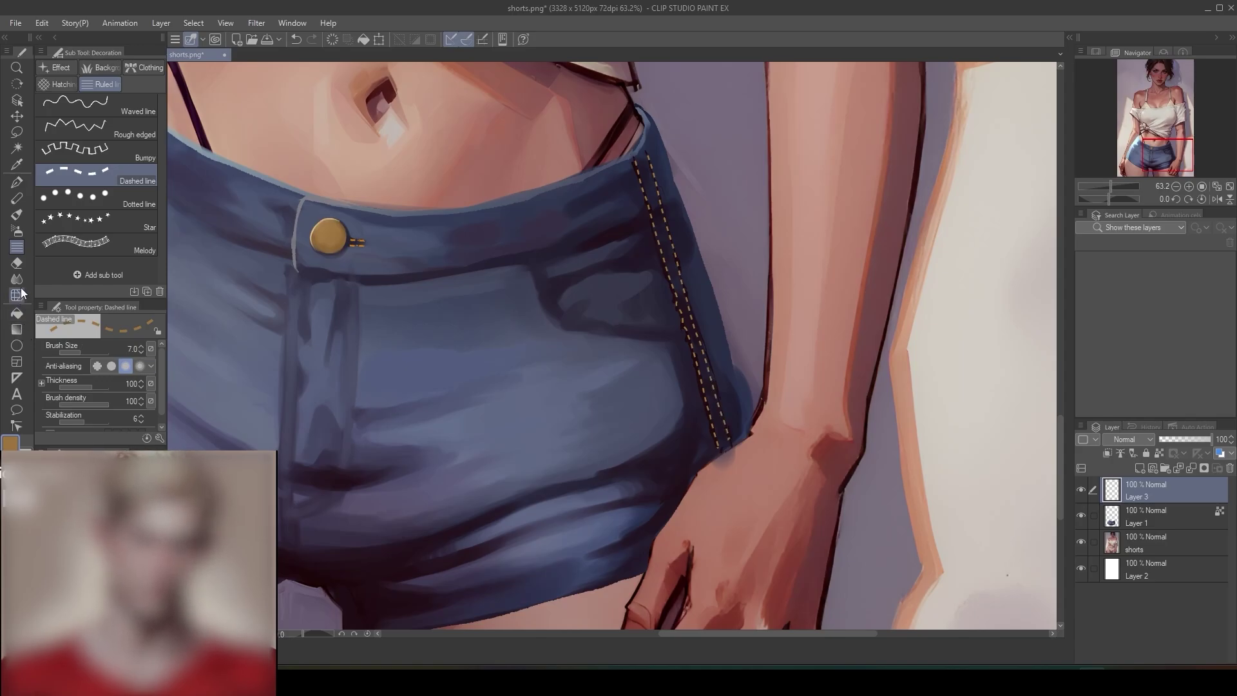
- Tone down the gold side-seam stitching along its length with the Kneaded eraser
{"action": "left_click", "coordinate": [17, 263]}
{"action": "left_click", "coordinate": [135, 146]}
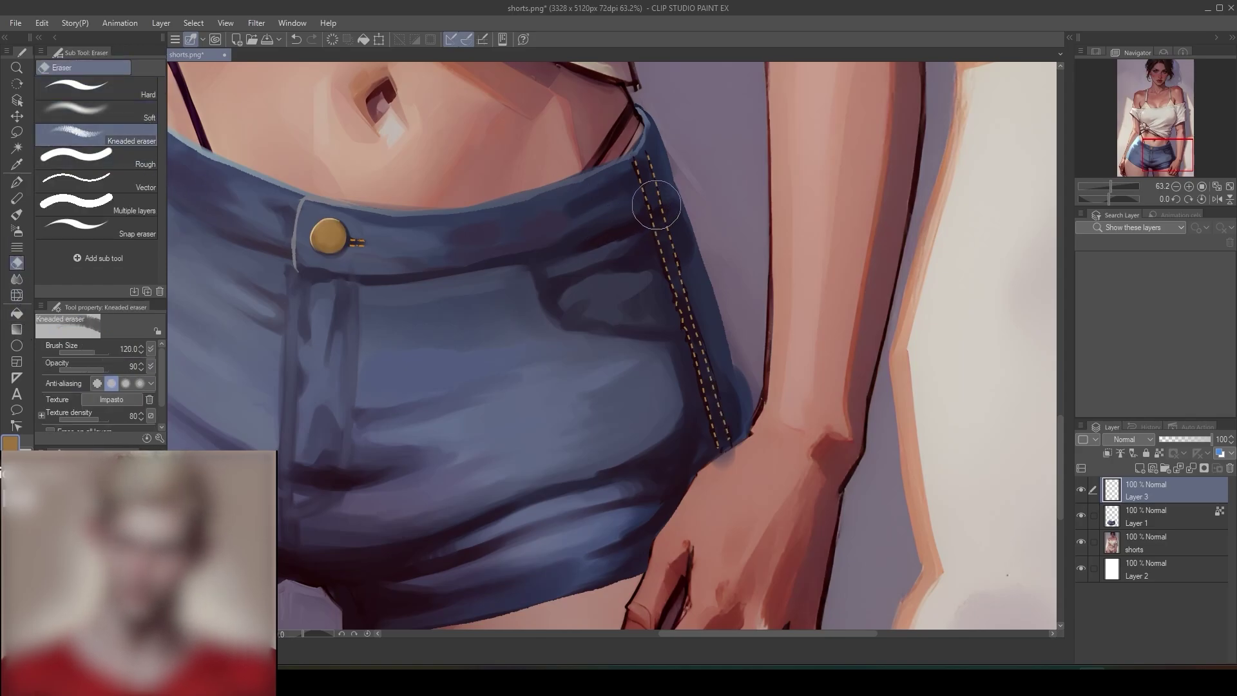
{"action": "mouse_move", "coordinate": [667, 277]}
{"action": "left_mouse_down"}
{"action": "mouse_move", "coordinate": [676, 304]}
{"action": "mouse_move", "coordinate": [713, 375]}
{"action": "mouse_move", "coordinate": [726, 441]}
{"action": "left_mouse_up"}
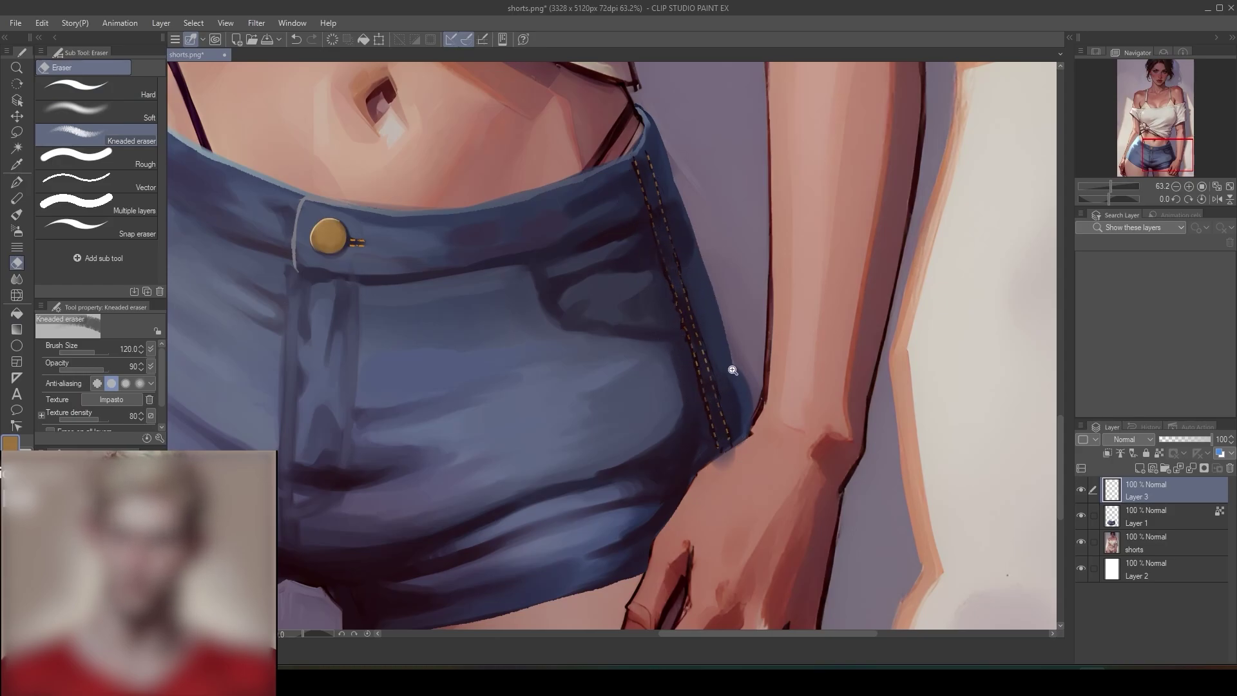
{"action": "scroll", "coordinate": [727, 359], "scroll_direction": "down", "scroll_amount": 4}
{"action": "scroll", "coordinate": [715, 415], "scroll_direction": "up", "scroll_amount": 2}
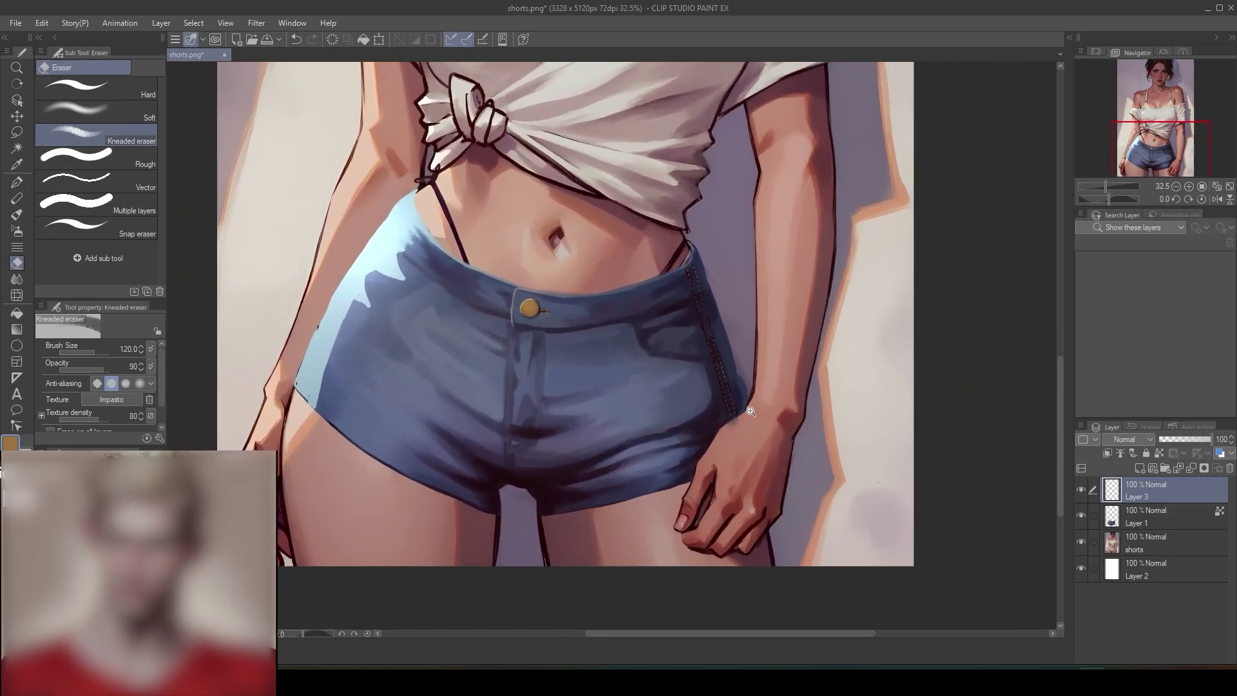
{"action": "scroll", "coordinate": [748, 439], "scroll_direction": "up", "scroll_amount": 1}
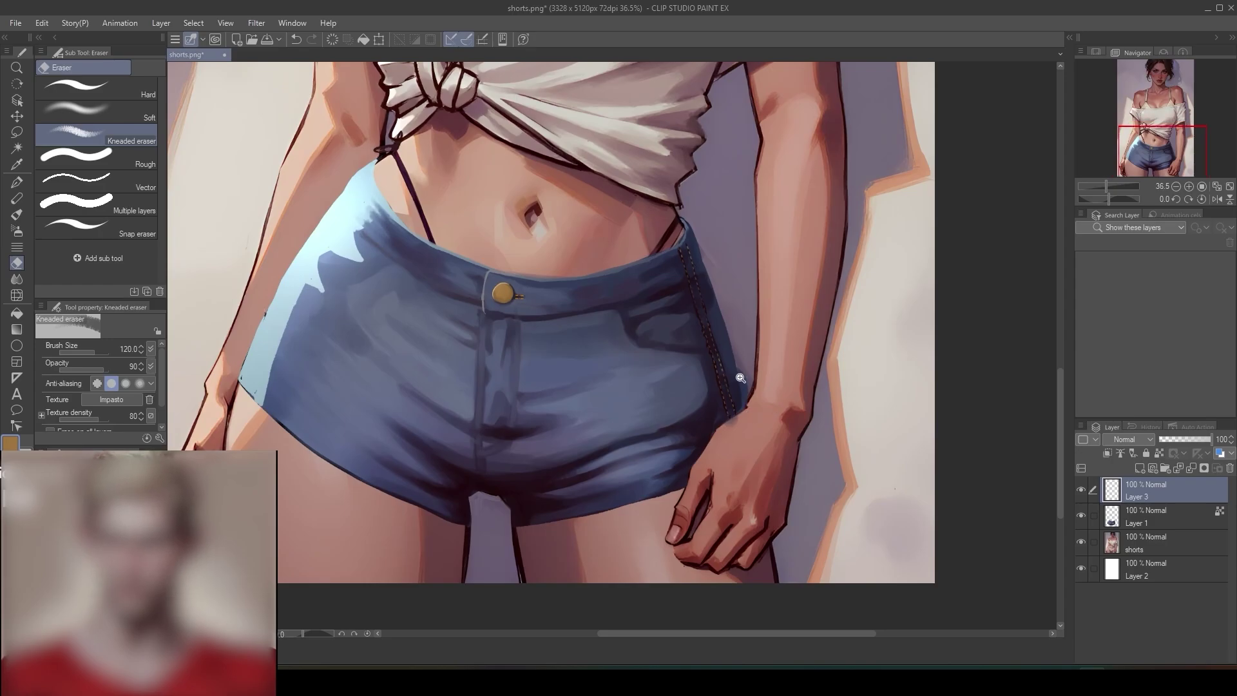
{"action": "scroll", "coordinate": [741, 379], "scroll_direction": "up", "scroll_amount": 1}
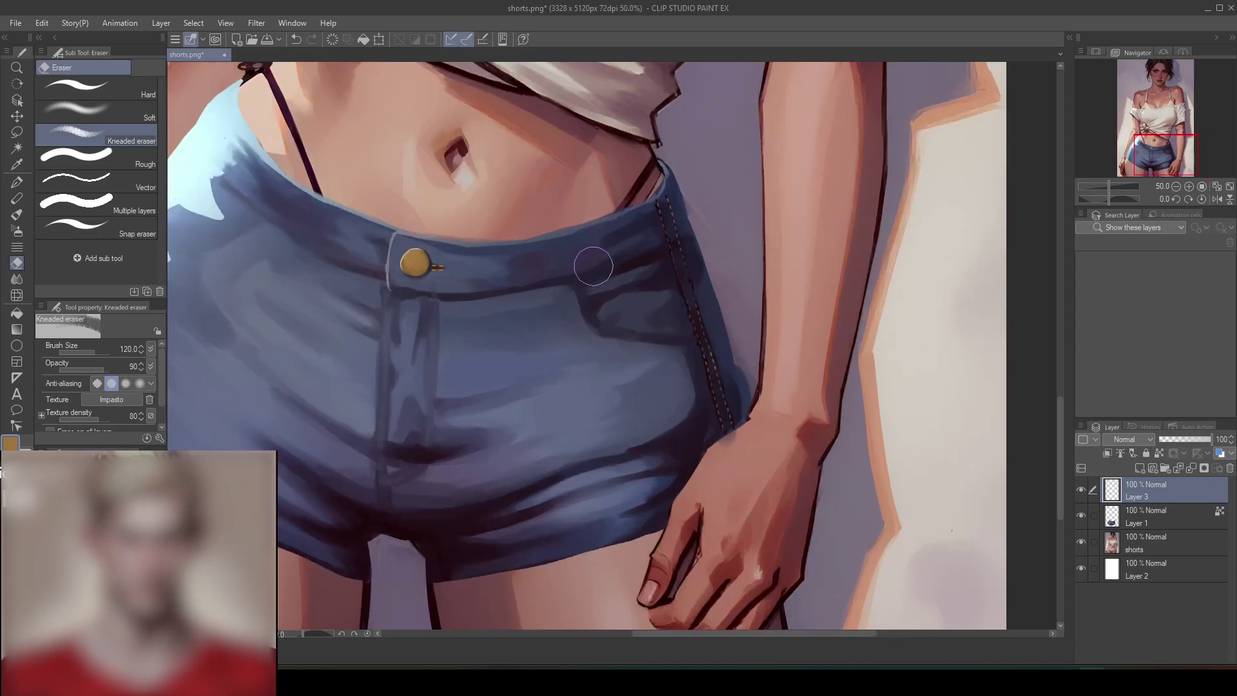
- Paint a blue edge along the curved pocket opening with the Round mixing brush, using a colour sampled from the pocket's inner corner
{"action": "left_click", "coordinate": [17, 214]}
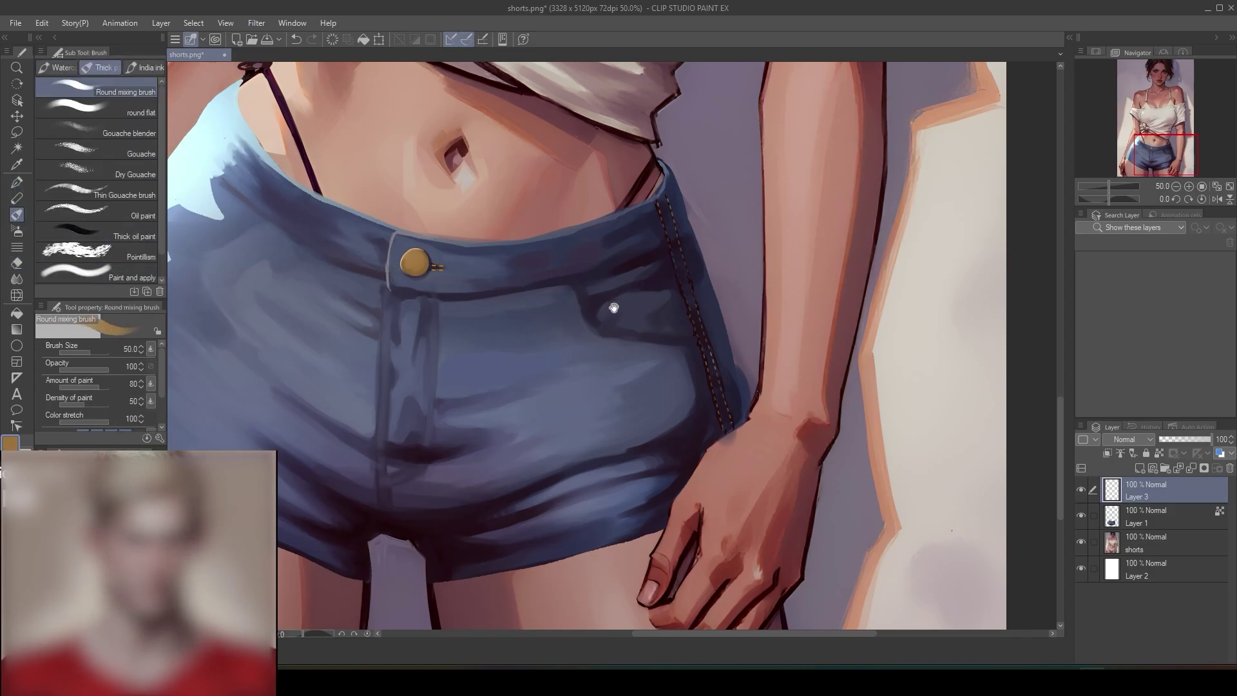
{"action": "scroll", "coordinate": [613, 303], "scroll_direction": "up", "scroll_amount": 2}
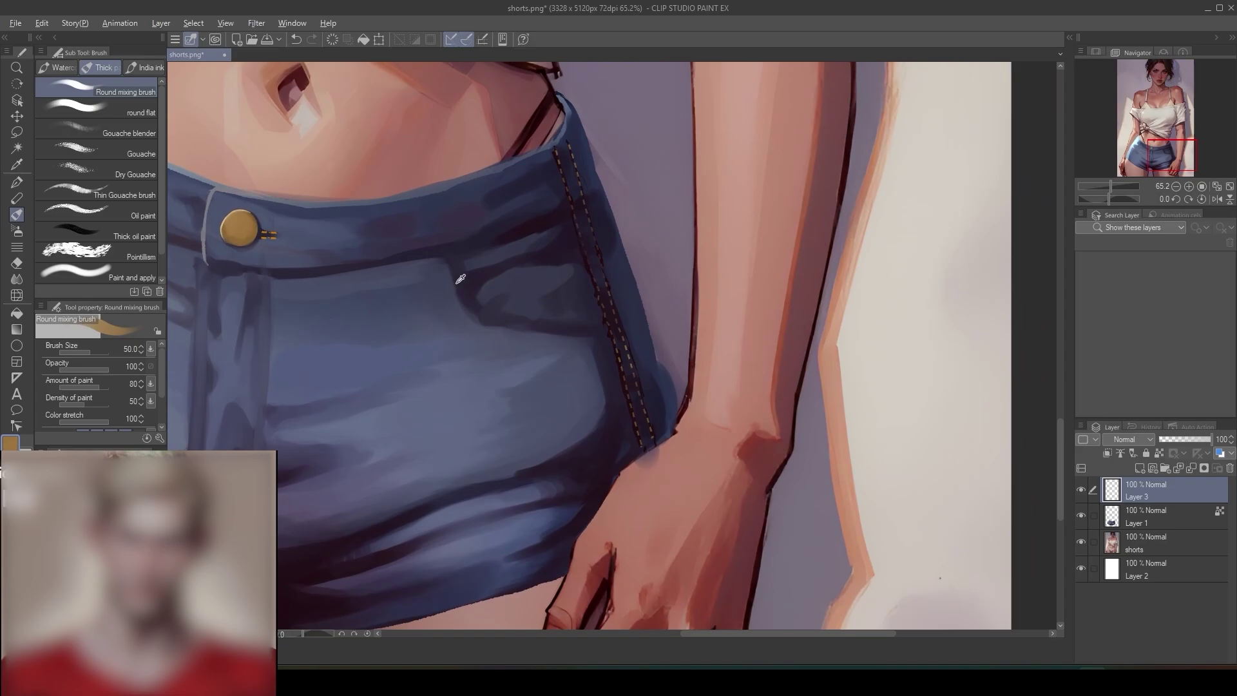
{"action": "left_click", "coordinate": [459, 281], "text": "alt"}
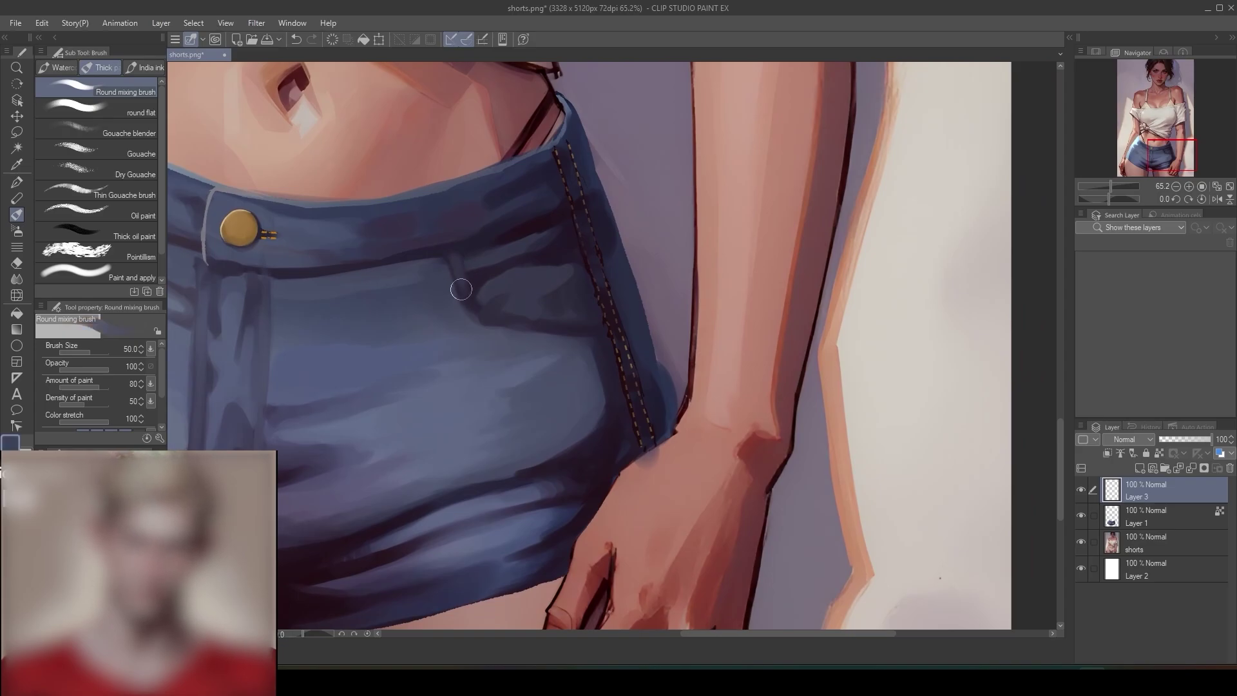
{"action": "mouse_move", "coordinate": [455, 258]}
{"action": "left_mouse_down"}
{"action": "mouse_move", "coordinate": [472, 297]}
{"action": "mouse_move", "coordinate": [542, 326]}
{"action": "mouse_move", "coordinate": [599, 329]}
{"action": "left_mouse_up"}
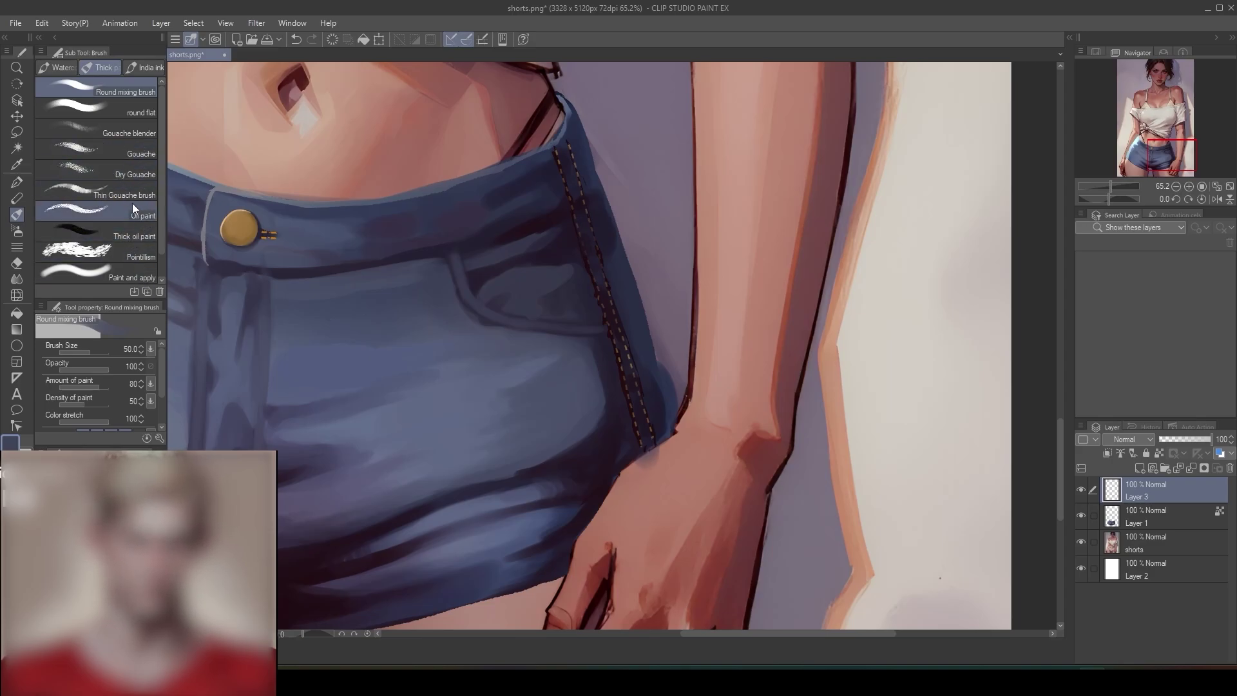
{"action": "left_click", "coordinate": [16, 247]}
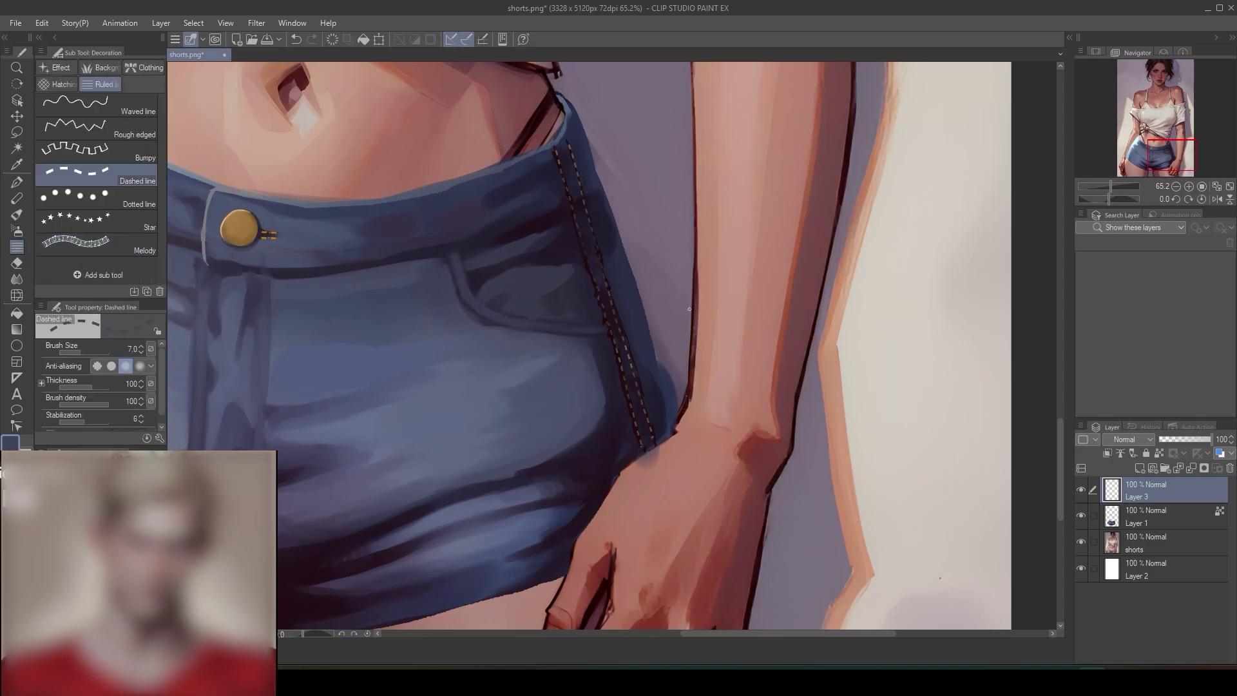
{"action": "left_click", "coordinate": [243, 240], "text": "alt"}
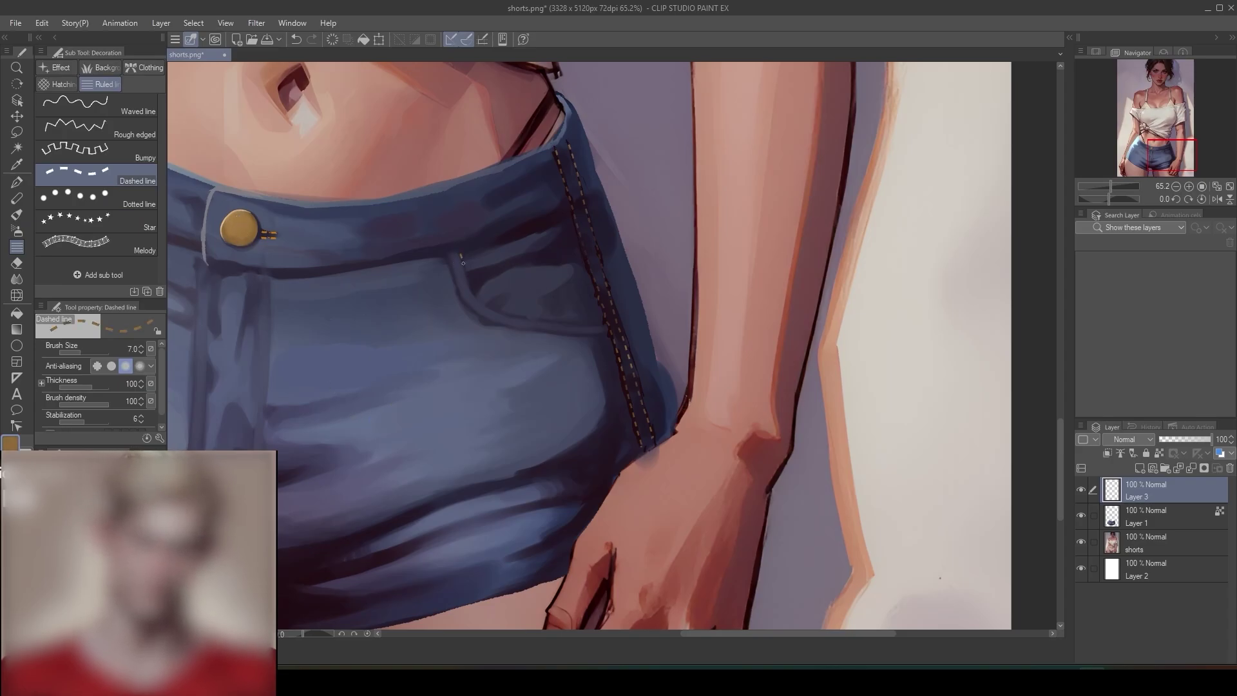
{"action": "mouse_move", "coordinate": [463, 263]}
{"action": "left_mouse_down"}
{"action": "mouse_move", "coordinate": [503, 315]}
{"action": "mouse_move", "coordinate": [604, 326]}
{"action": "left_mouse_up"}
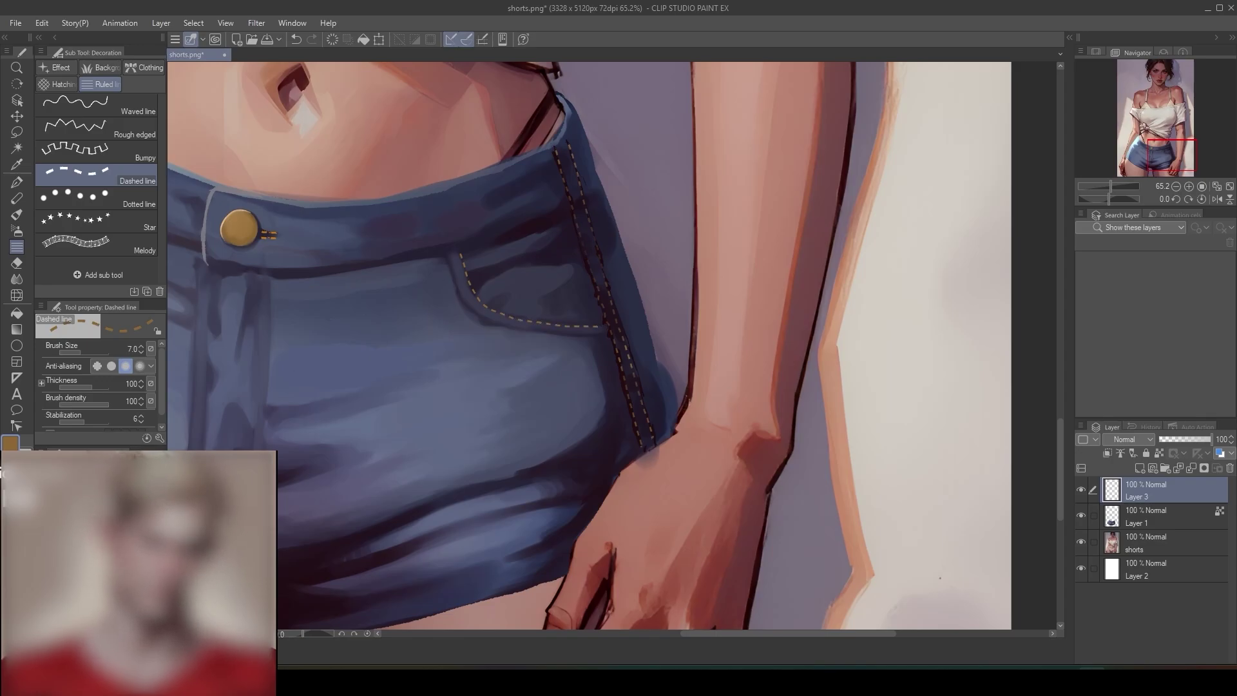
{"action": "left_click", "coordinate": [126, 546]}
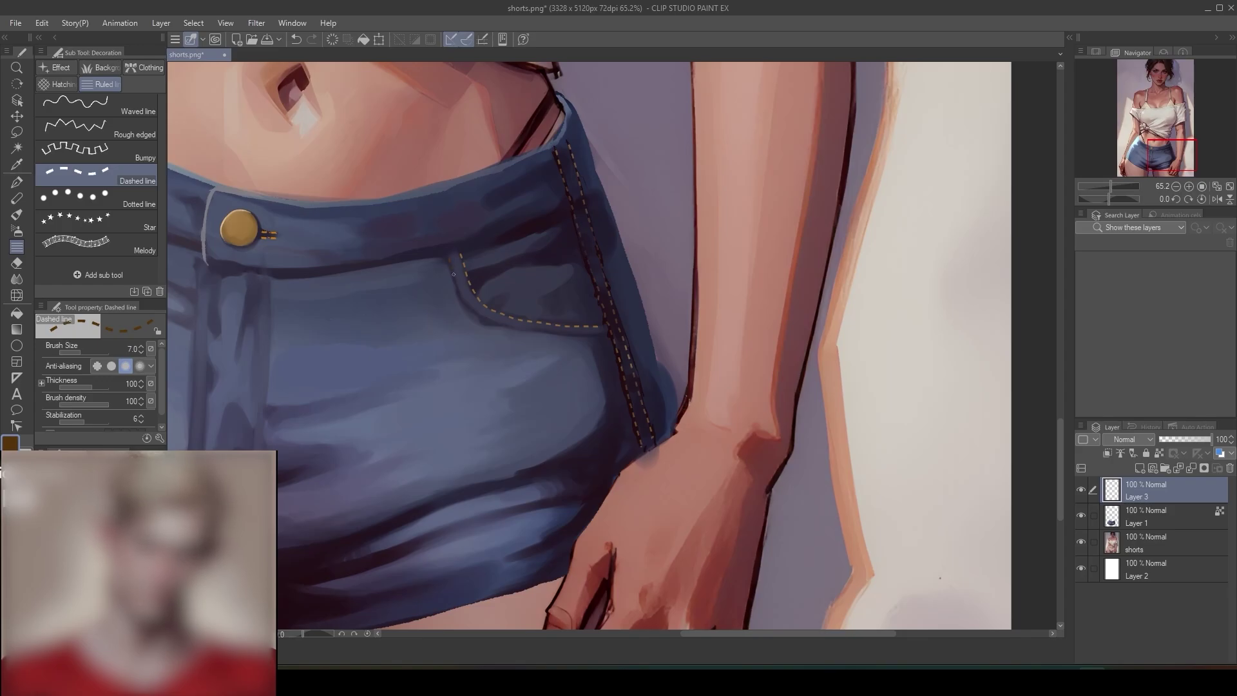
{"action": "key", "text": "ctrl+z"}
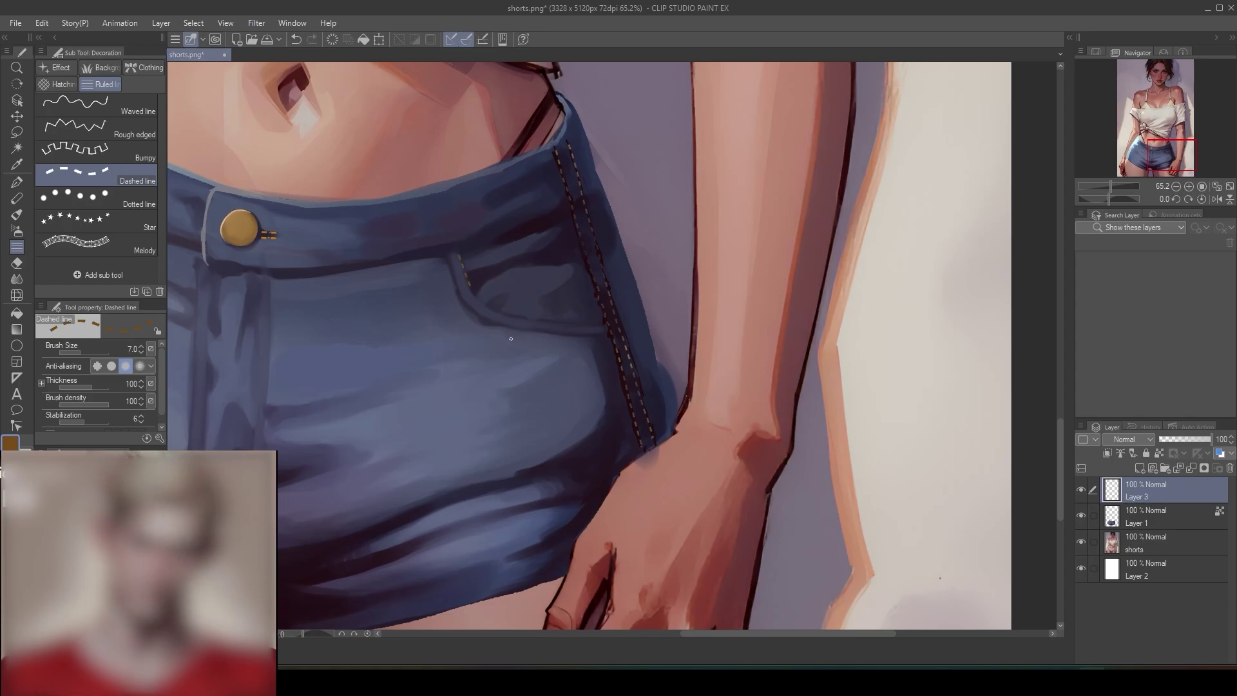
- Place a brown reference dot on the pale background with the Real G-Pen, and stitch two Dashed line rows along the curved pocket opening
{"action": "left_click", "coordinate": [22, 185]}
{"action": "left_click", "coordinate": [899, 343]}
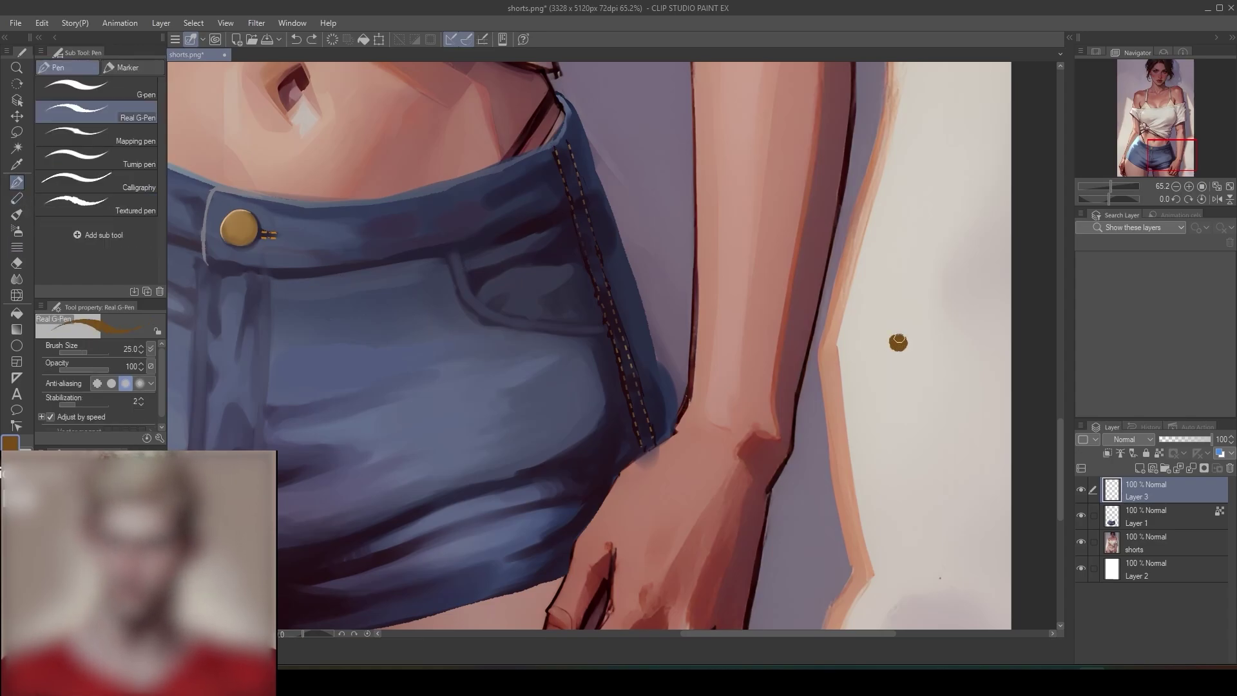
{"action": "left_click", "coordinate": [17, 247]}
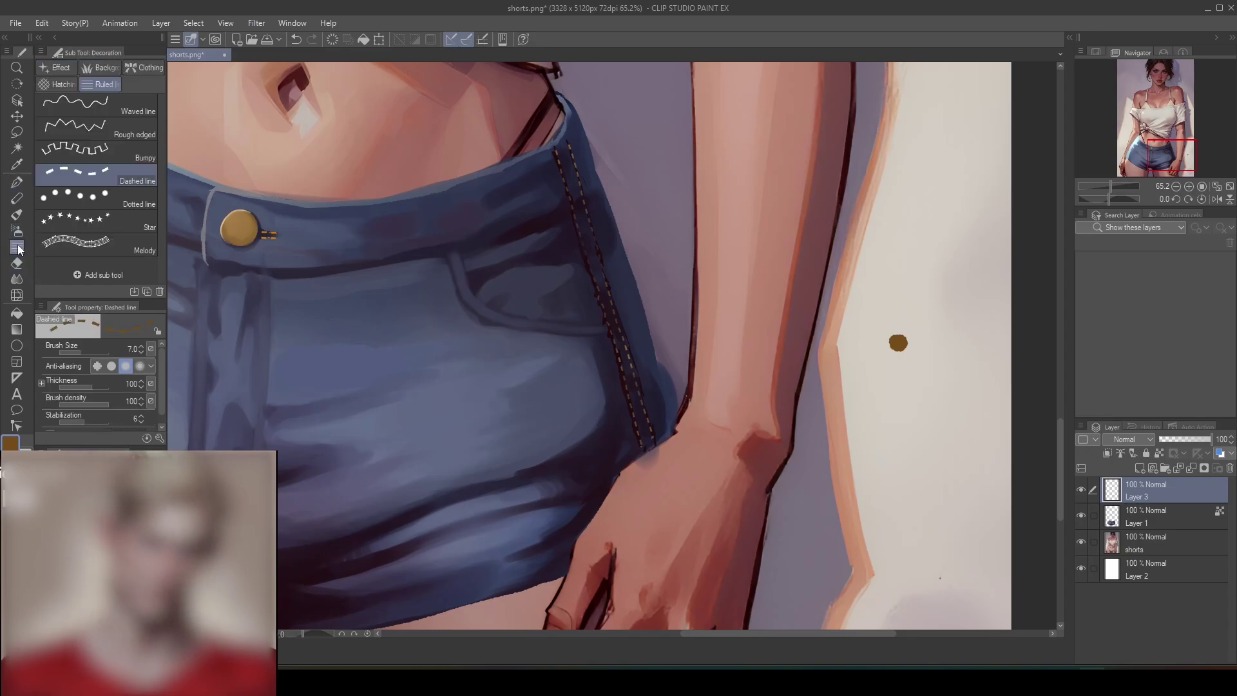
{"action": "key", "text": "alt"}
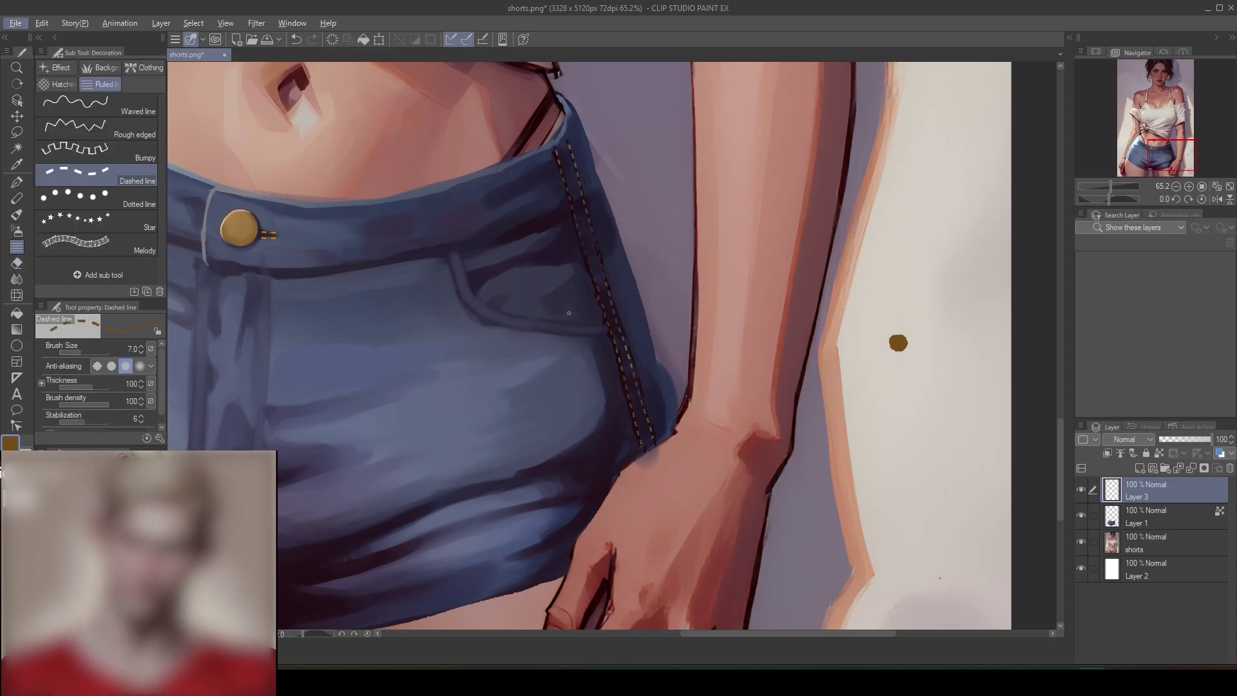
{"action": "key", "text": "alt"}
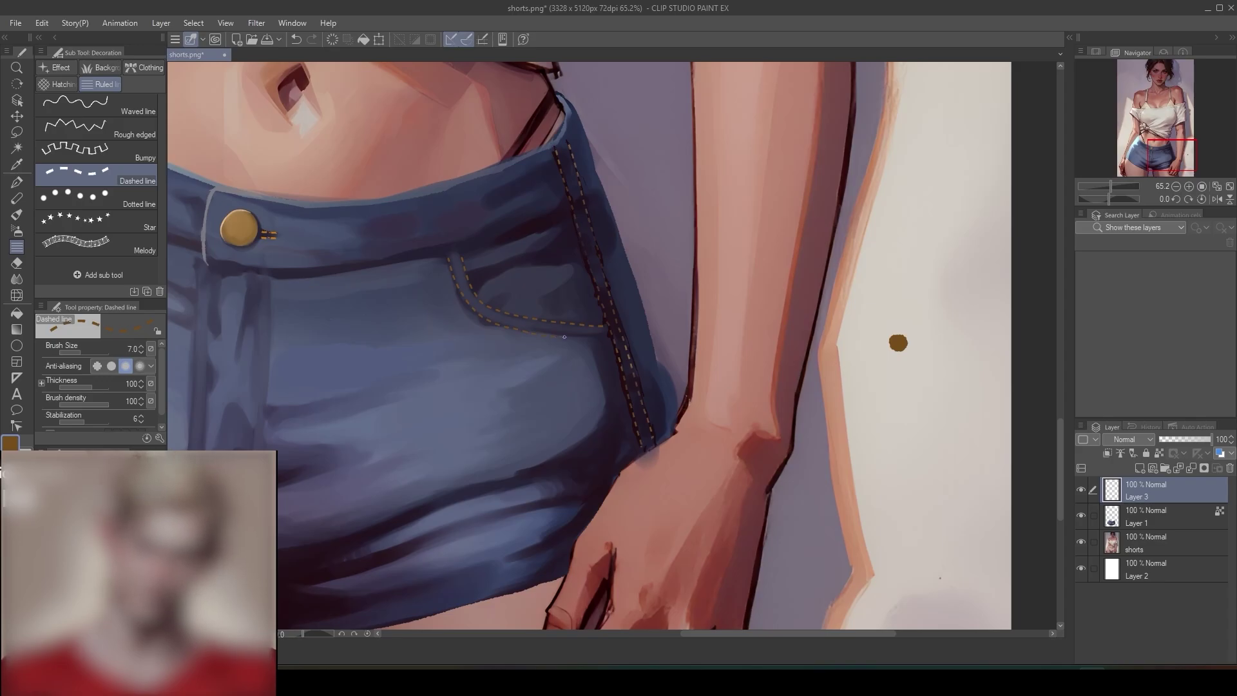
- Stitch a brown dashed line along the waistband's lower edge from the side seam to the button
{"action": "scroll", "coordinate": [654, 401], "scroll_direction": "down", "scroll_amount": 5}
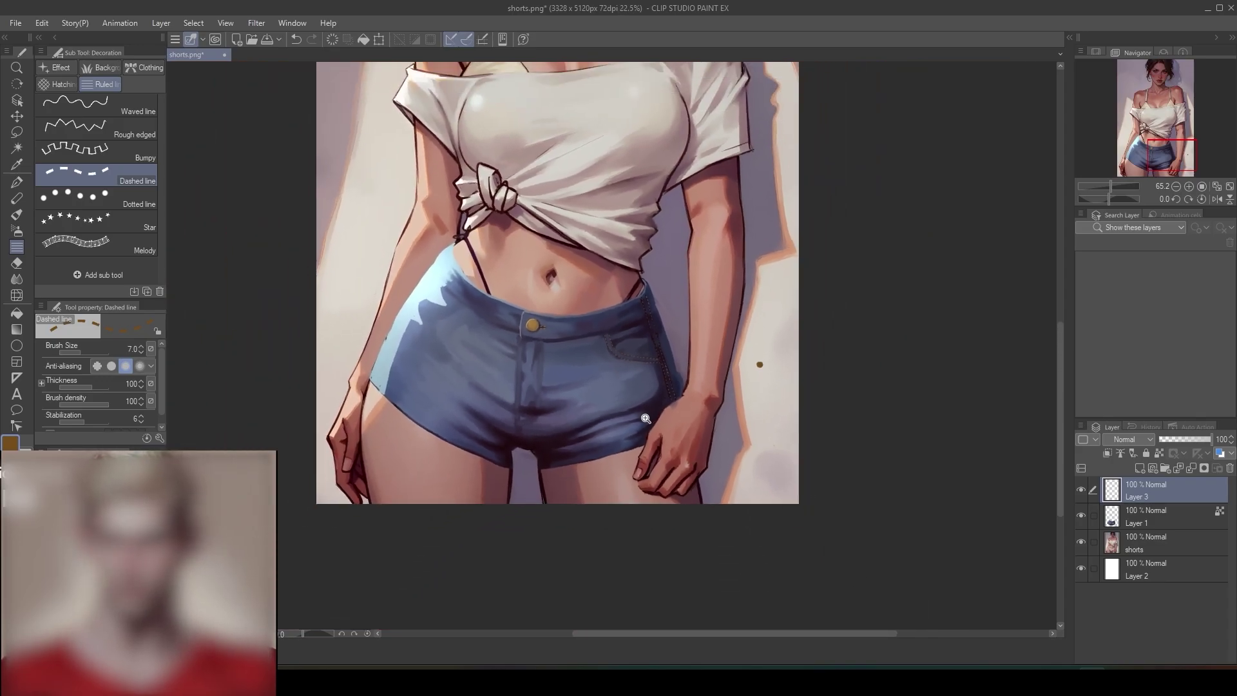
{"action": "scroll", "coordinate": [653, 402], "scroll_direction": "up", "scroll_amount": 2}
{"action": "scroll", "coordinate": [667, 372], "scroll_direction": "up", "scroll_amount": 3}
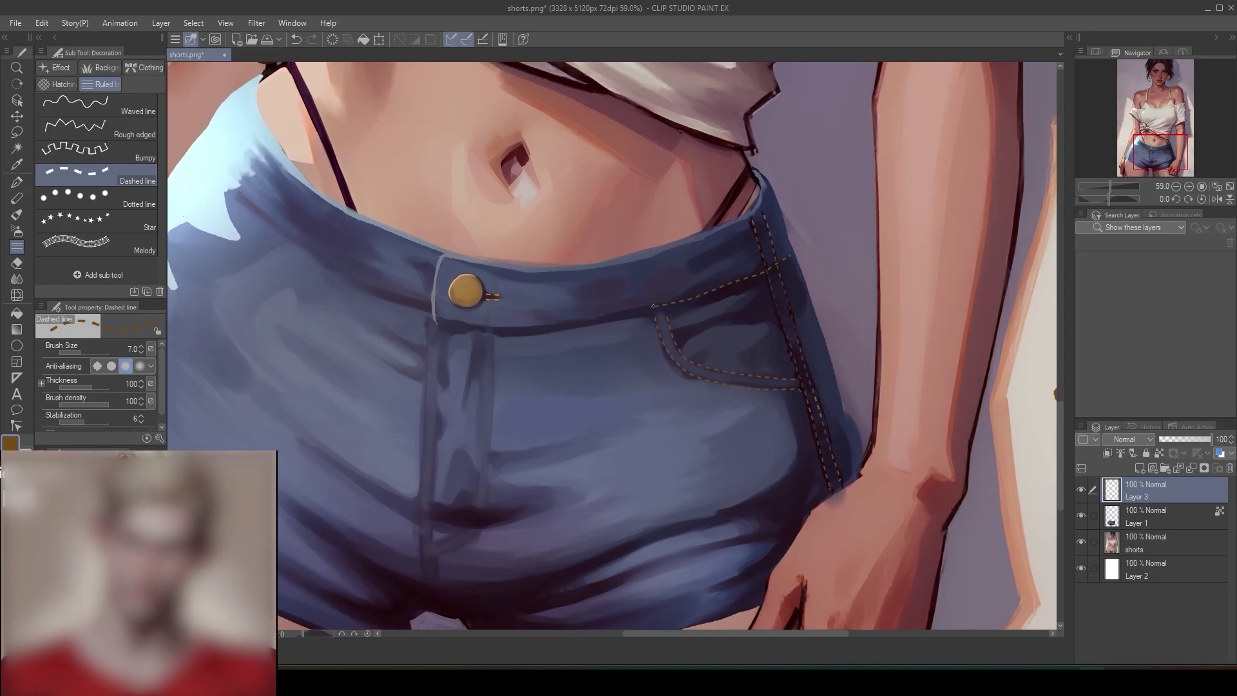
{"action": "left_click_drag", "start_coordinate": [624, 311], "coordinate": [458, 321]}
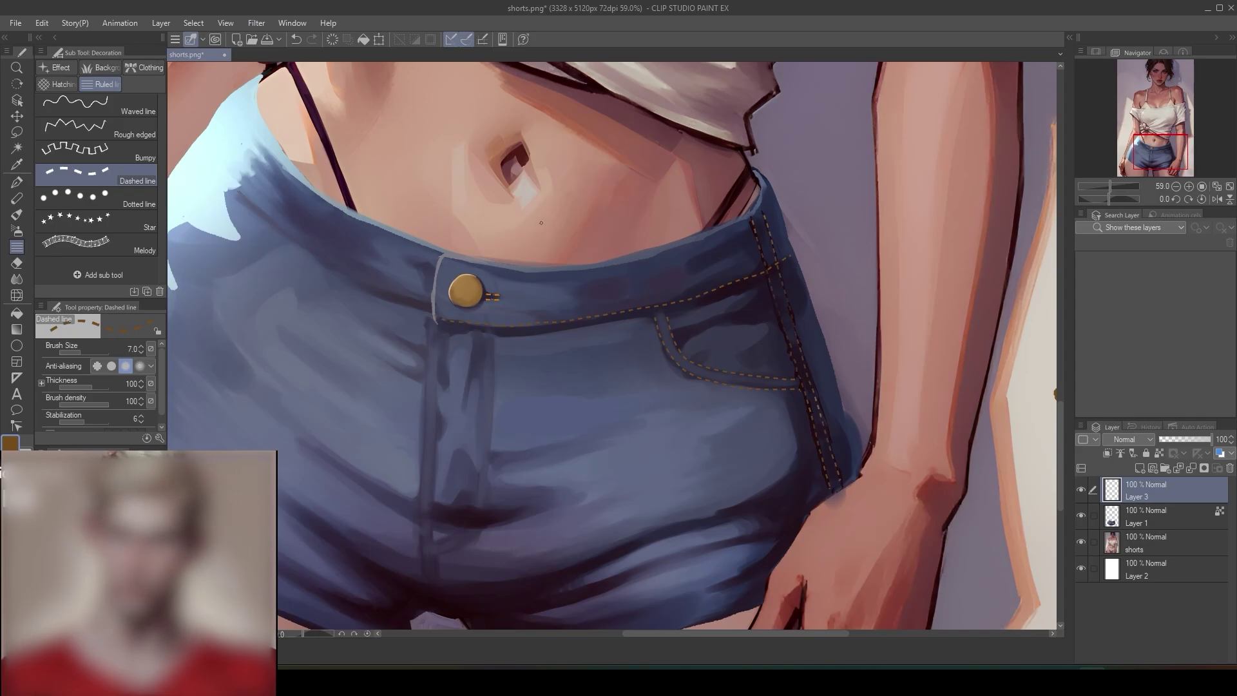
- Add double rows of brown dashed stitching around the fly outline and continue them down the centre seam
{"action": "scroll", "coordinate": [567, 246], "scroll_direction": "down", "scroll_amount": 3}
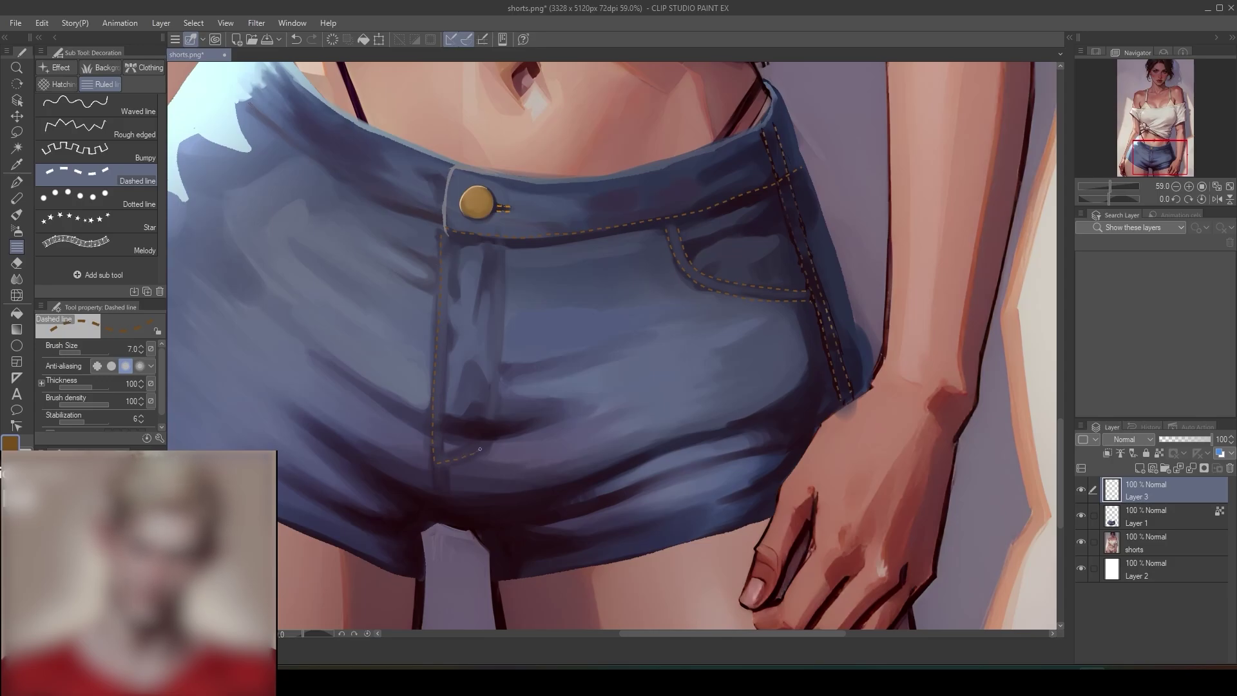
{"action": "left_click_drag", "start_coordinate": [479, 449], "coordinate": [499, 366]}
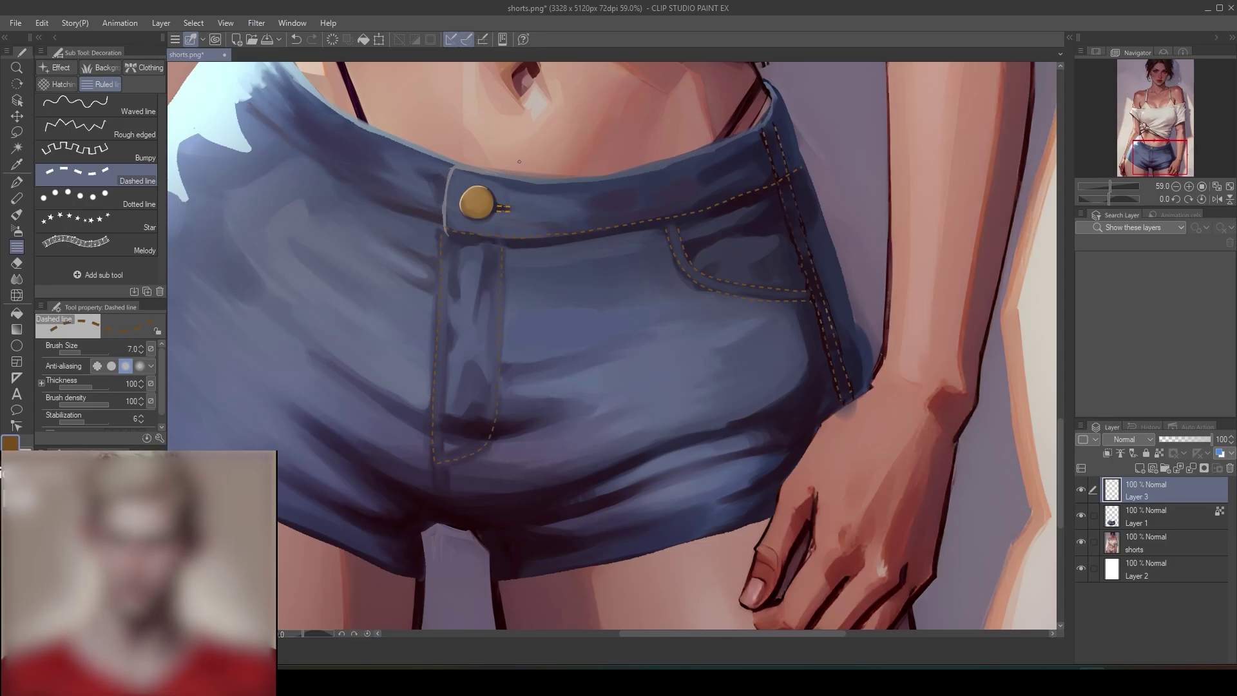
{"action": "left_click", "coordinate": [493, 341]}
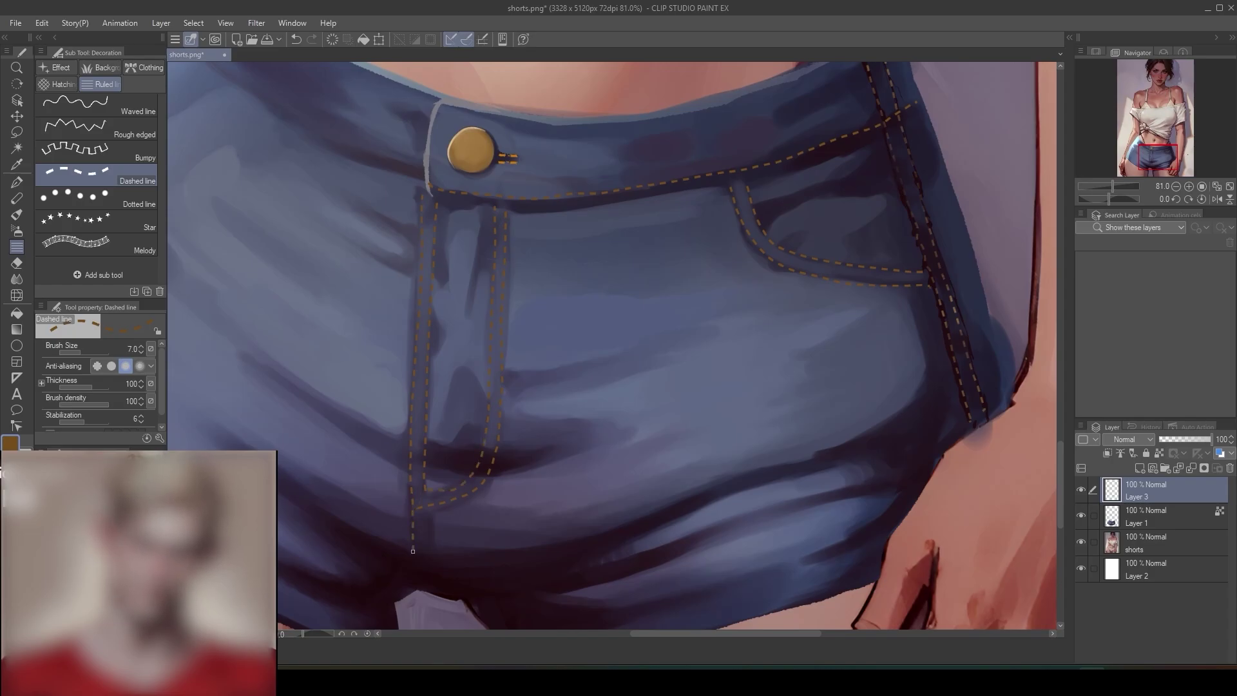
{"action": "left_click_drag", "start_coordinate": [413, 551], "coordinate": [418, 588]}
- Lock the stitching layer's transparent pixels and brighten the fly stitching with lighter gold using the Round mixing brush
{"action": "scroll", "coordinate": [514, 487], "scroll_direction": "down", "scroll_amount": 4}
{"action": "key", "text": "e"}
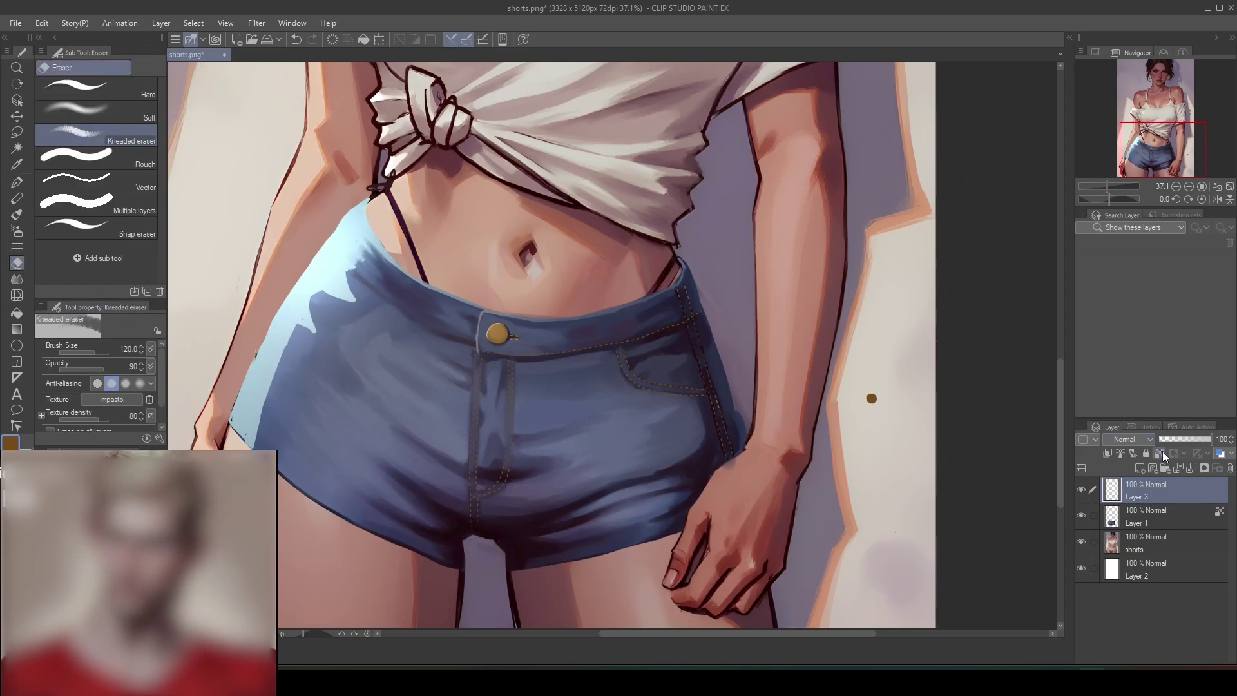
{"action": "left_click", "coordinate": [1161, 455]}
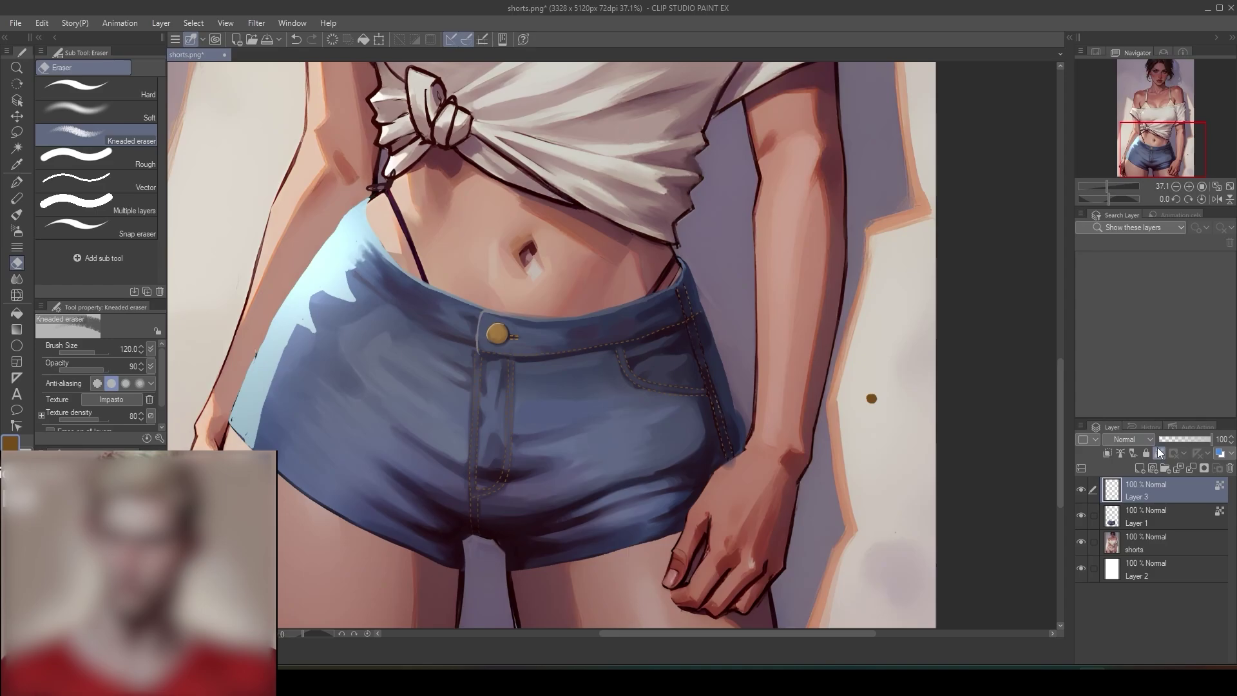
{"action": "left_click", "coordinate": [17, 216]}
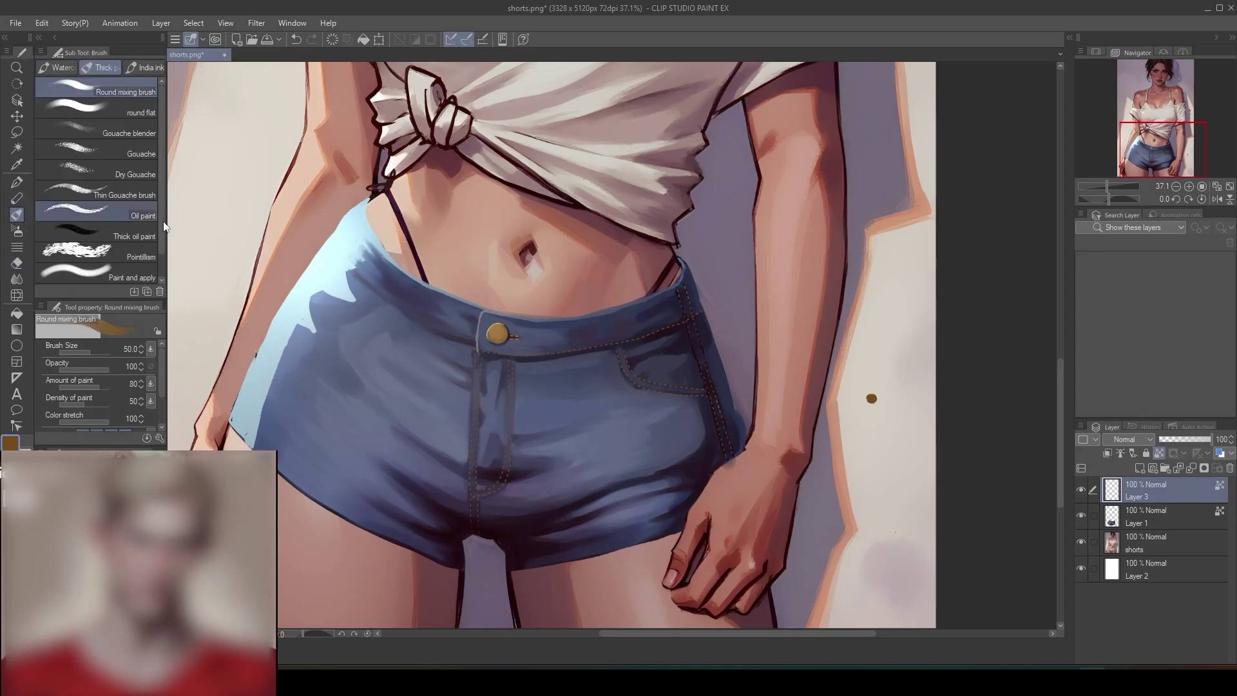
{"action": "left_click", "coordinate": [507, 391]}
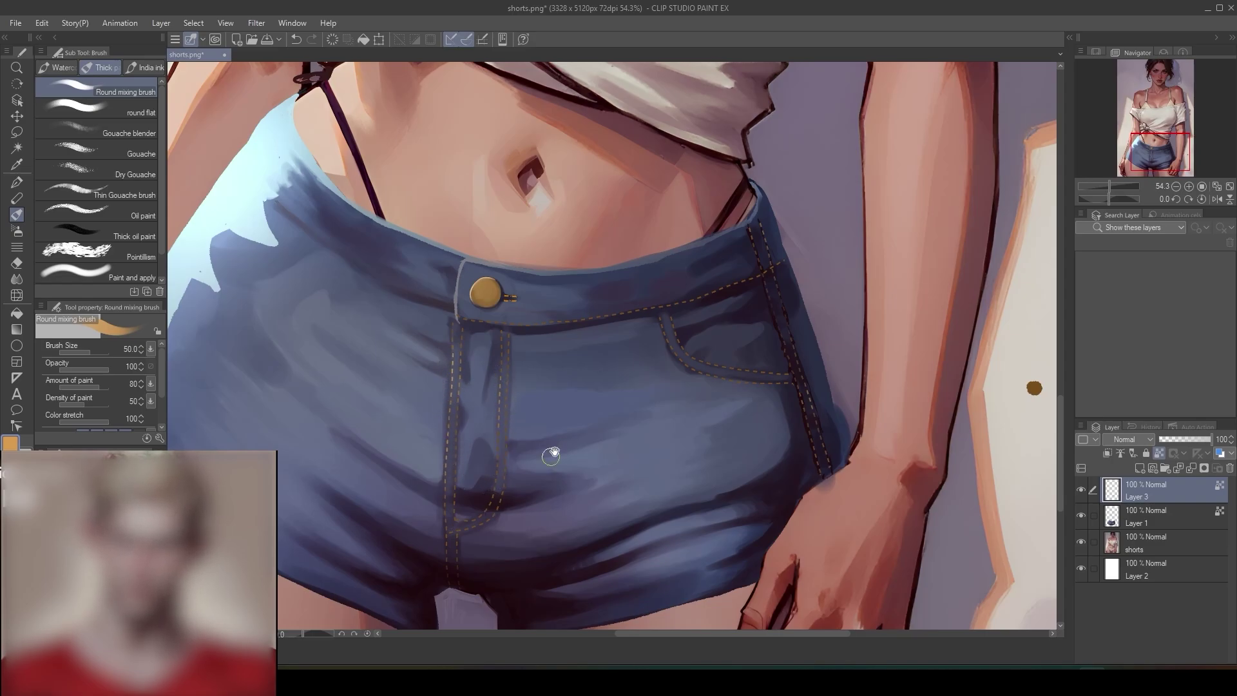
{"action": "scroll", "coordinate": [545, 480], "scroll_direction": "down", "scroll_amount": 4}
{"action": "scroll", "coordinate": [546, 387], "scroll_direction": "up", "scroll_amount": 4}
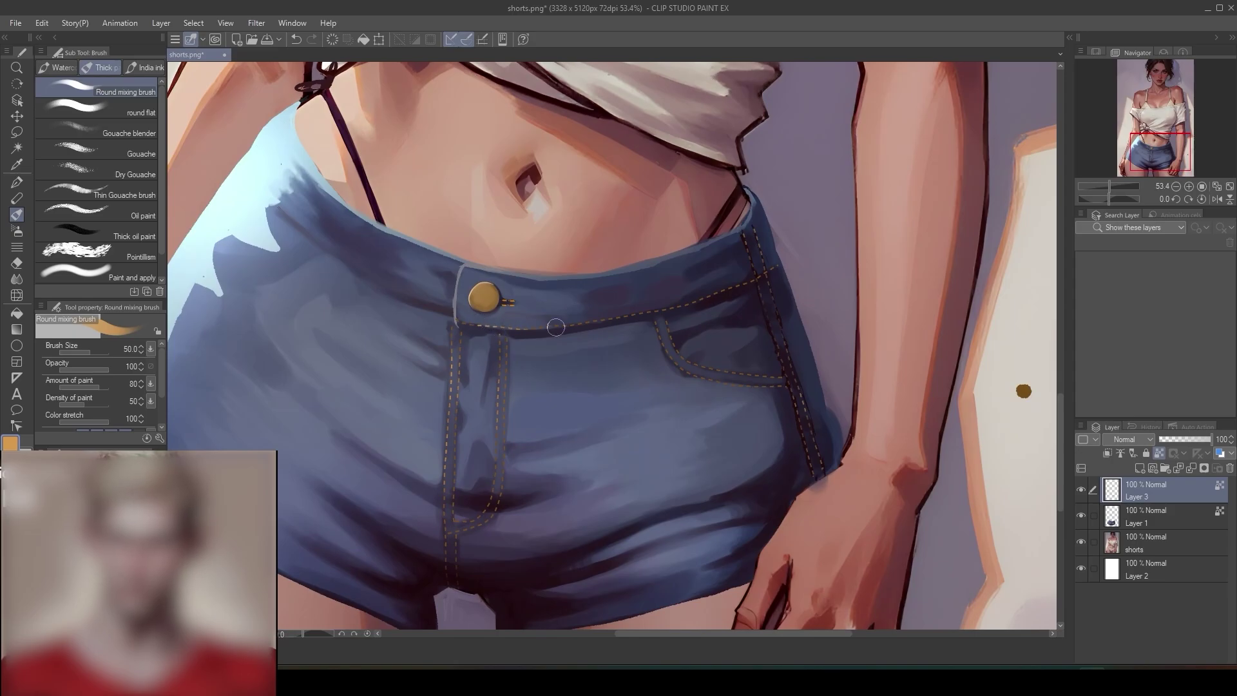
- Brush a gold highlight over the stitching along the curved pocket opening
{"action": "scroll", "coordinate": [630, 360], "scroll_direction": "down", "scroll_amount": 4}
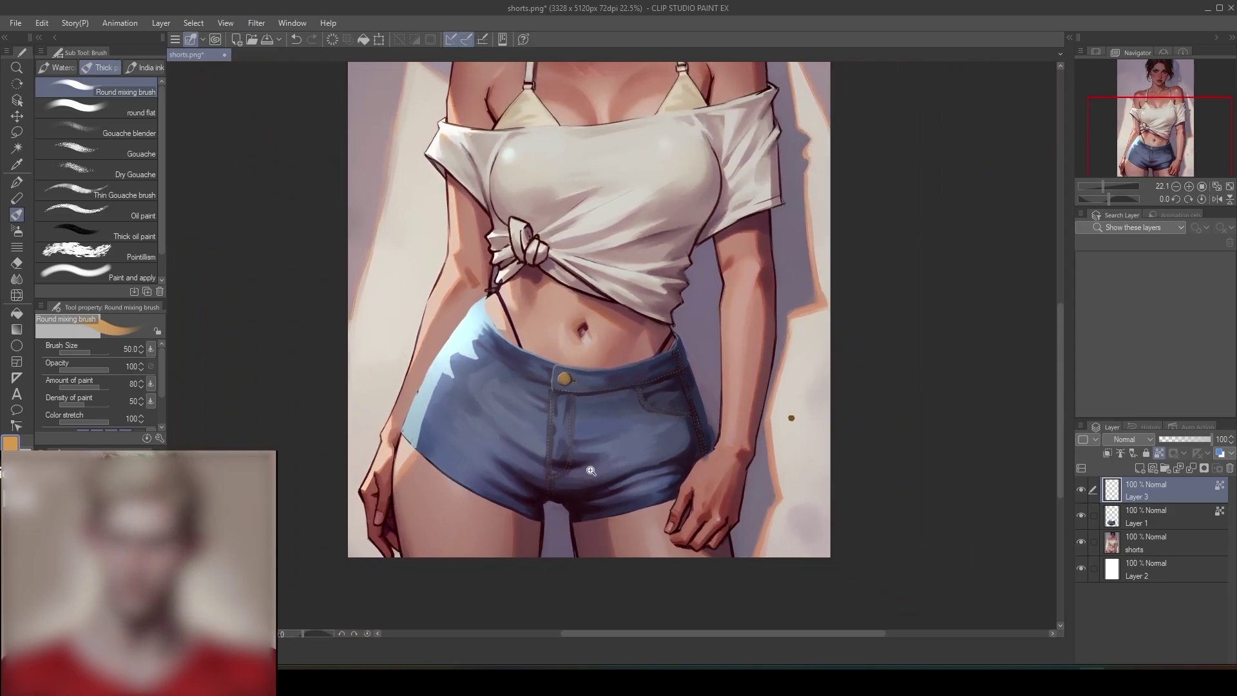
{"action": "scroll", "coordinate": [691, 358], "scroll_direction": "up", "scroll_amount": 3}
{"action": "mouse_move", "coordinate": [661, 374]}
{"action": "left_mouse_down"}
{"action": "mouse_move", "coordinate": [678, 392]}
{"action": "mouse_move", "coordinate": [705, 389]}
{"action": "left_mouse_up"}
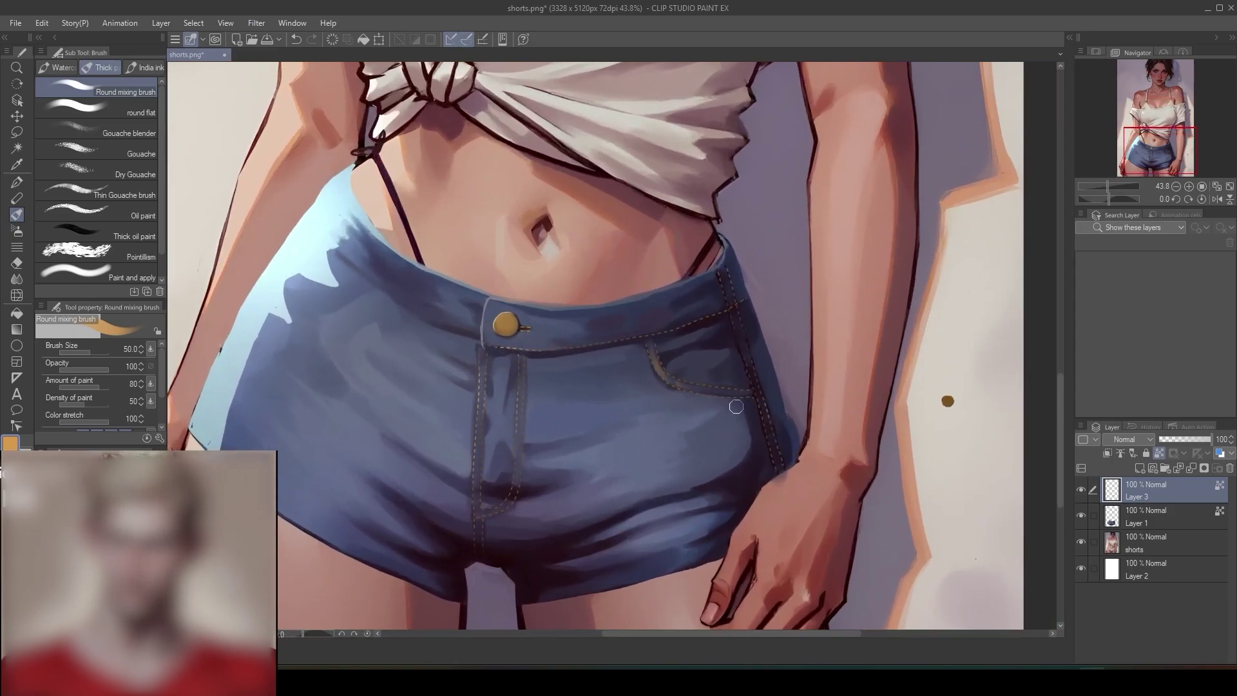
{"action": "scroll", "coordinate": [715, 470], "scroll_direction": "down", "scroll_amount": 4}
{"action": "scroll", "coordinate": [706, 440], "scroll_direction": "up", "scroll_amount": 3}
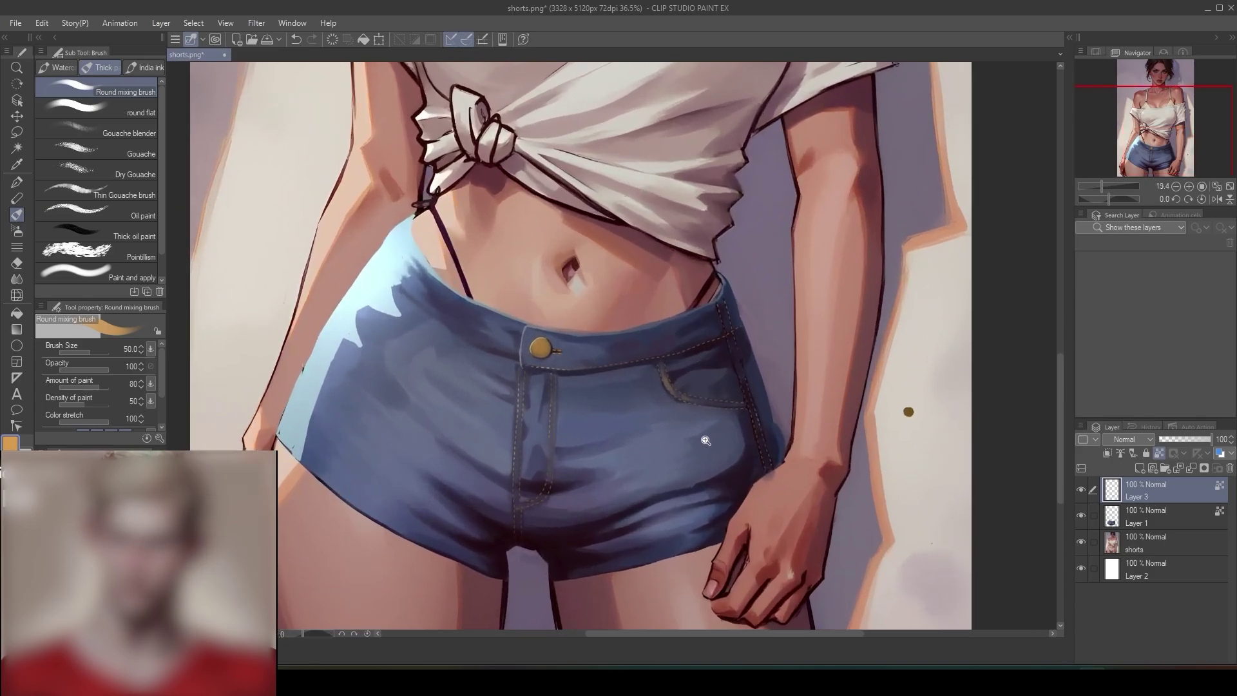
{"action": "scroll", "coordinate": [707, 441], "scroll_direction": "up", "scroll_amount": 2}
{"action": "scroll", "coordinate": [705, 431], "scroll_direction": "down", "scroll_amount": 1}
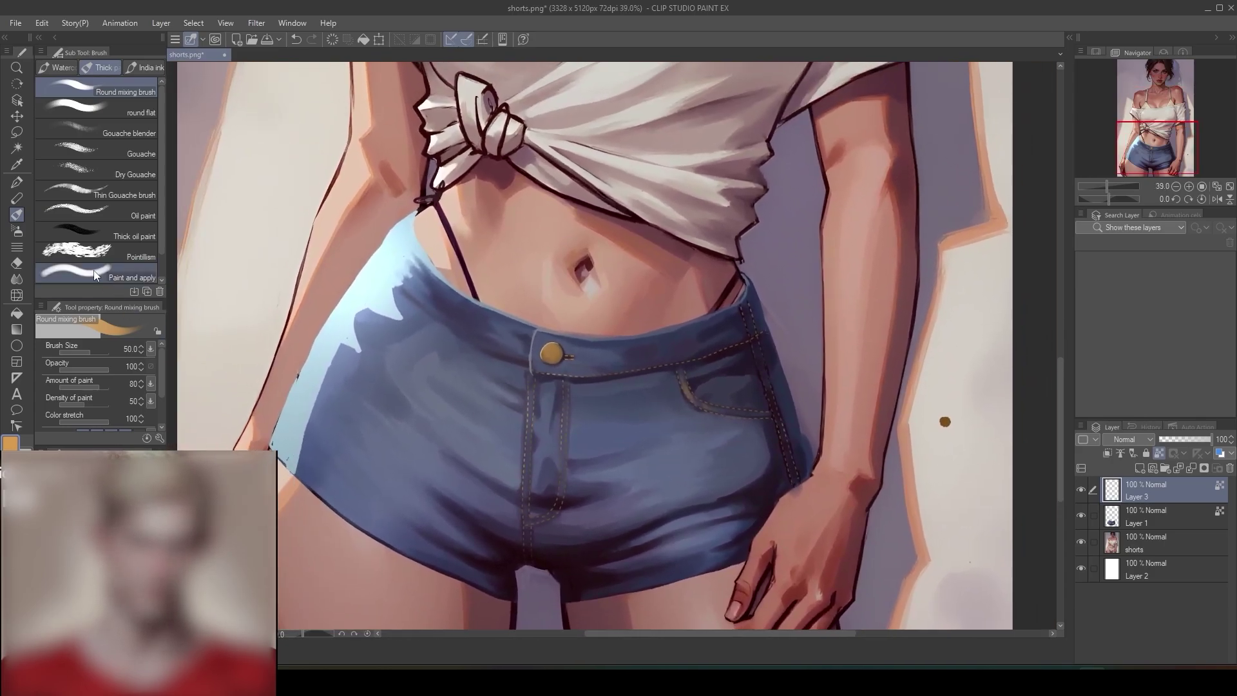
- Unlock the layer's transparent pixels and stitch a dashed line from the sunlit hip to the button, using brown sampled from the reference dot
{"action": "left_click", "coordinate": [18, 248]}
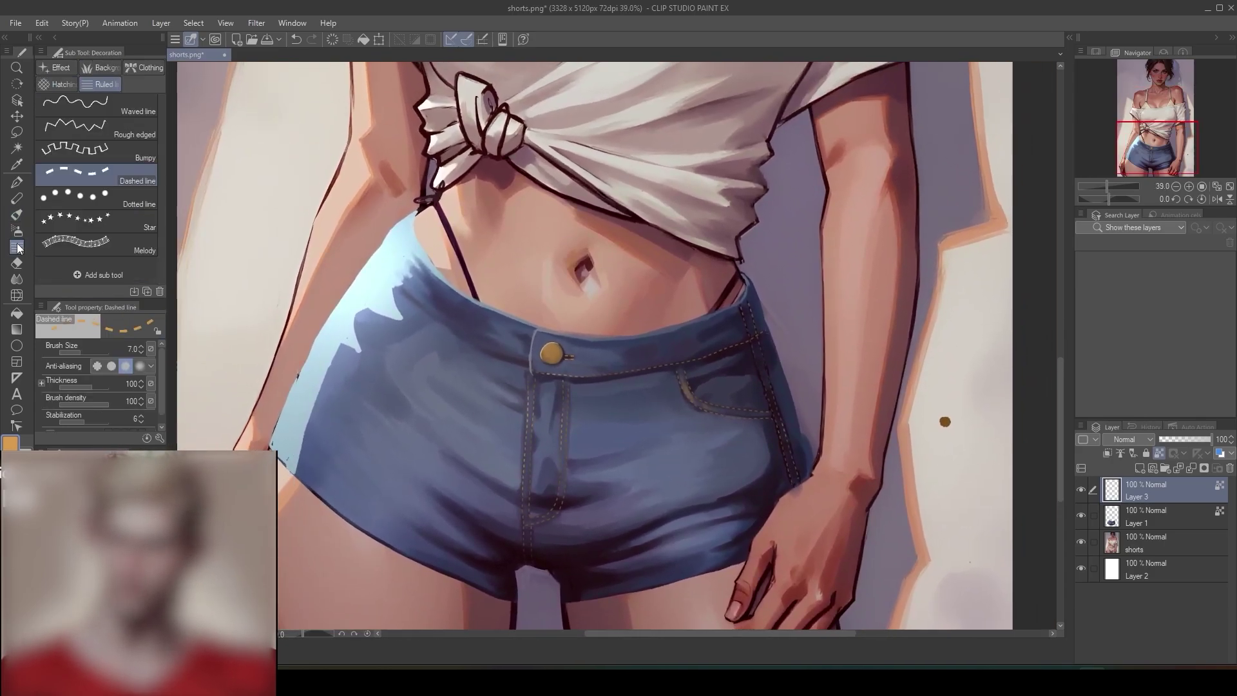
{"action": "left_click", "coordinate": [948, 414], "text": "alt"}
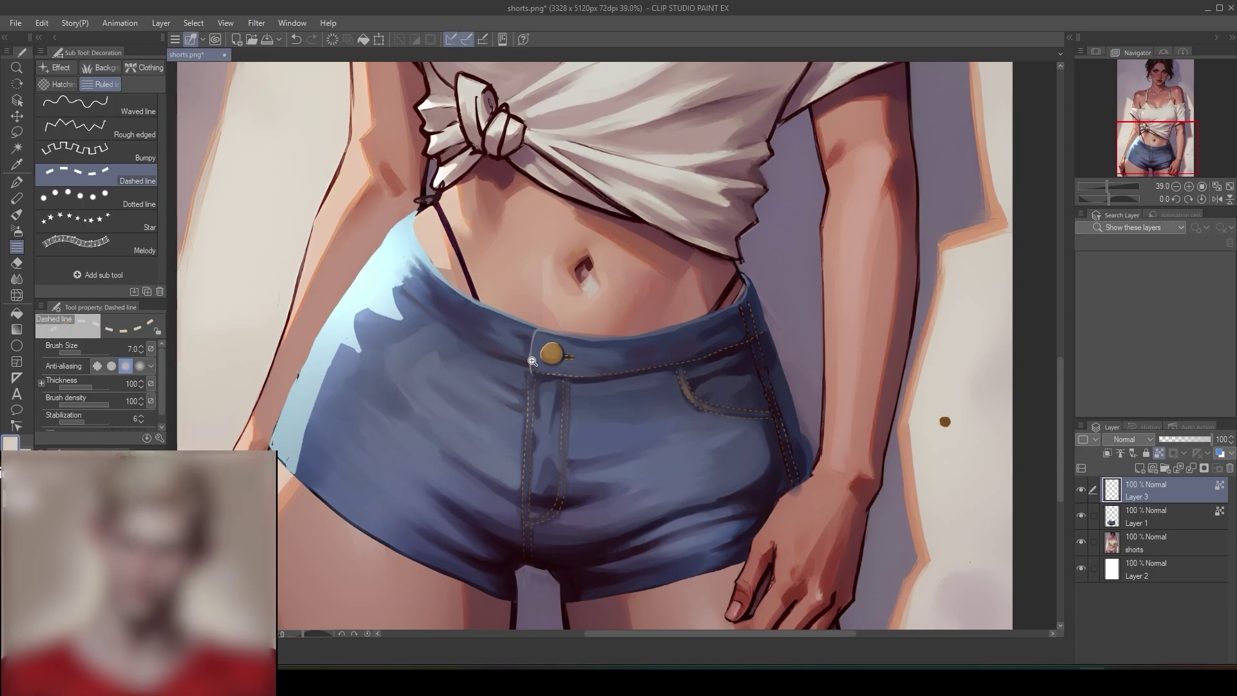
{"action": "scroll", "coordinate": [533, 361], "scroll_direction": "up", "scroll_amount": 3}
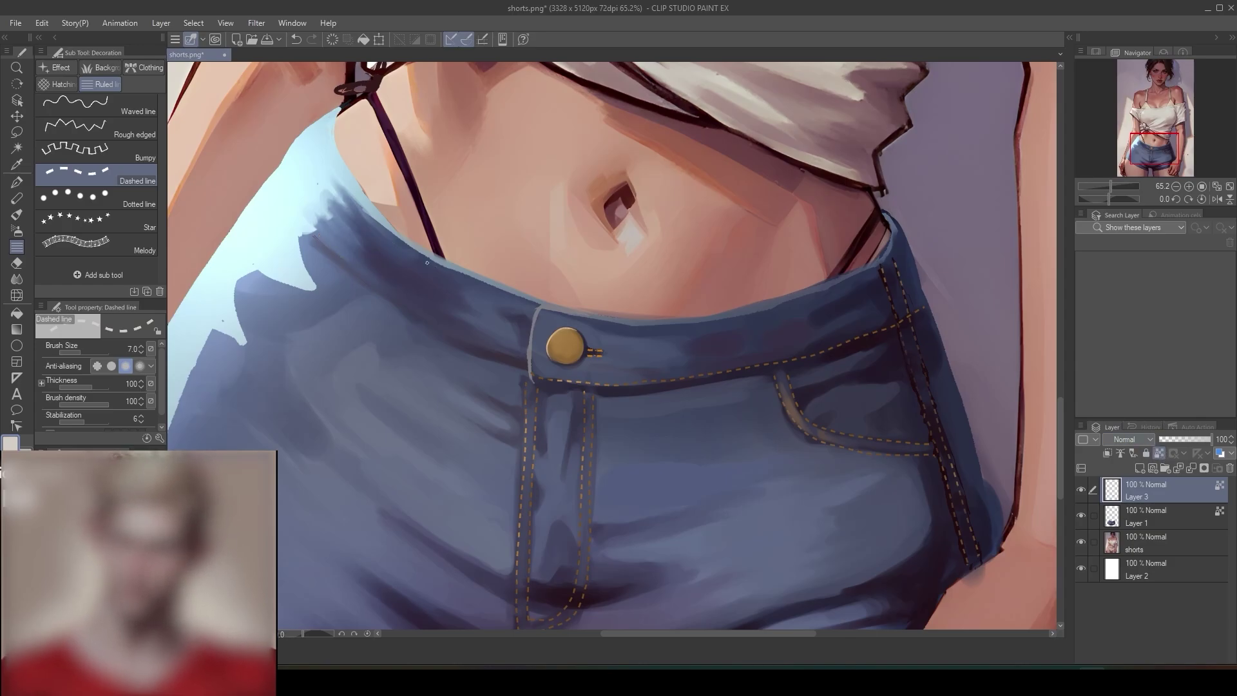
{"action": "left_click", "coordinate": [1160, 451]}
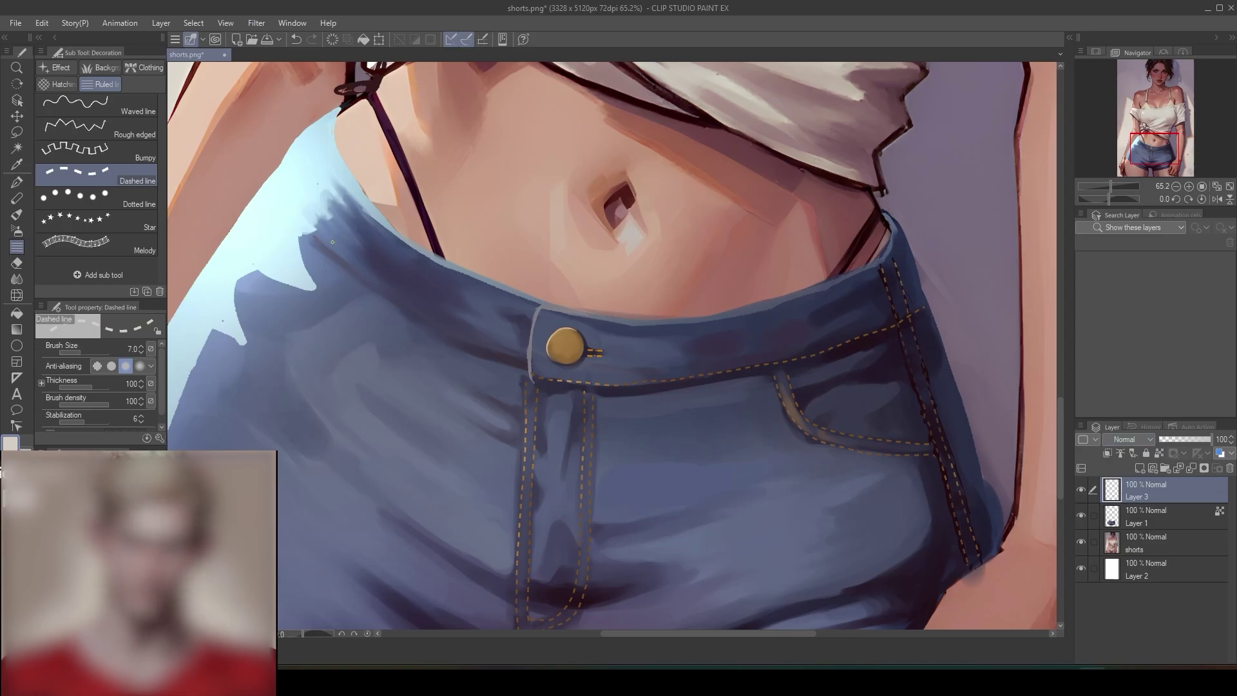
{"action": "left_click_drag", "start_coordinate": [319, 237], "coordinate": [335, 251]}
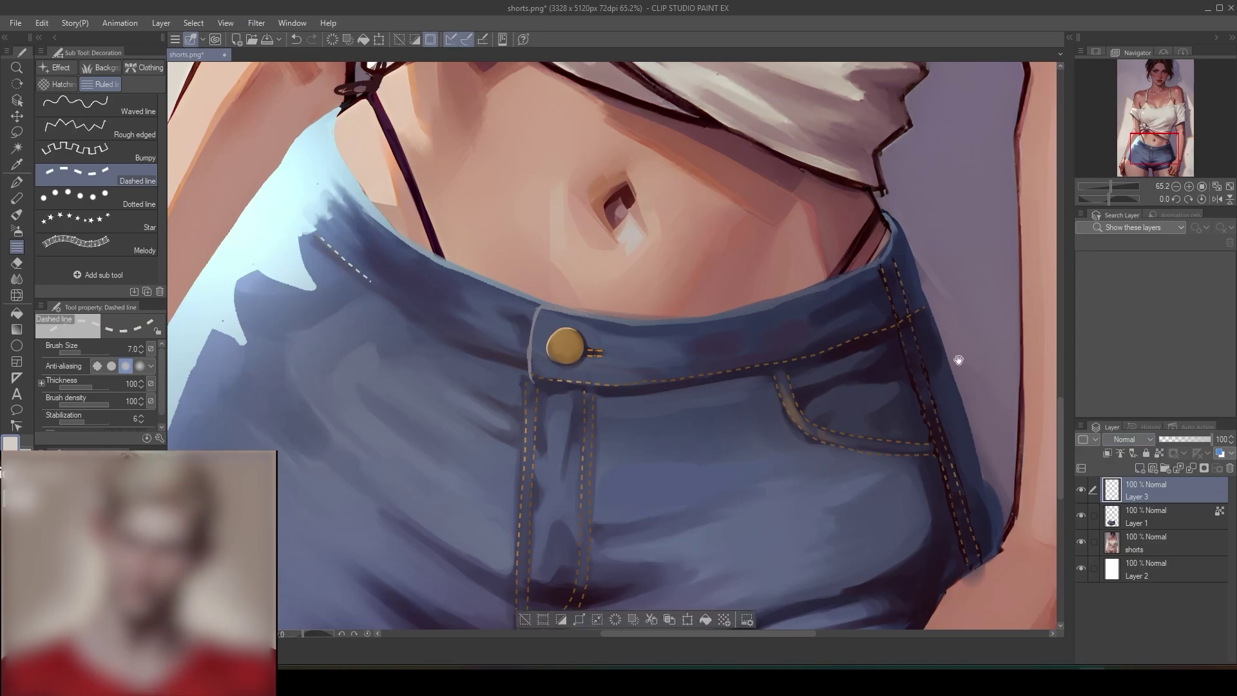
{"action": "left_click_drag", "start_coordinate": [956, 354], "coordinate": [664, 306]}
{"action": "key", "text": "ctrl+a"}
{"action": "left_click", "coordinate": [933, 414], "text": "alt"}
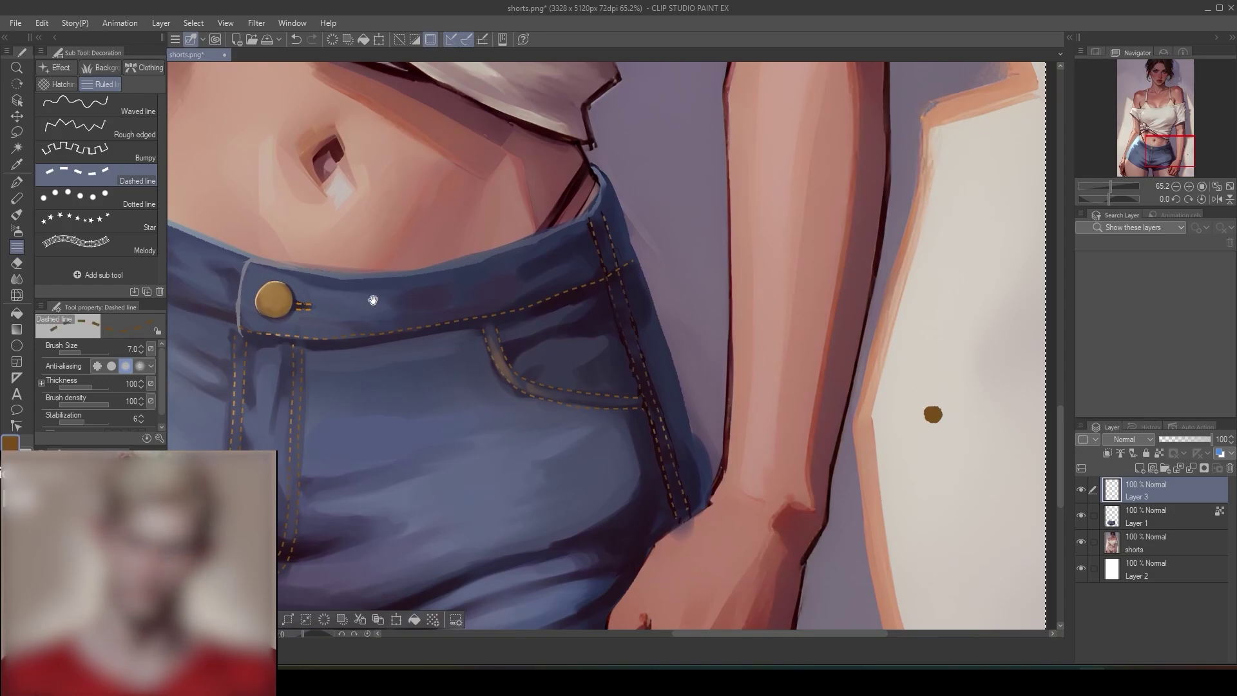
{"action": "left_click_drag", "start_coordinate": [367, 287], "coordinate": [673, 385]}
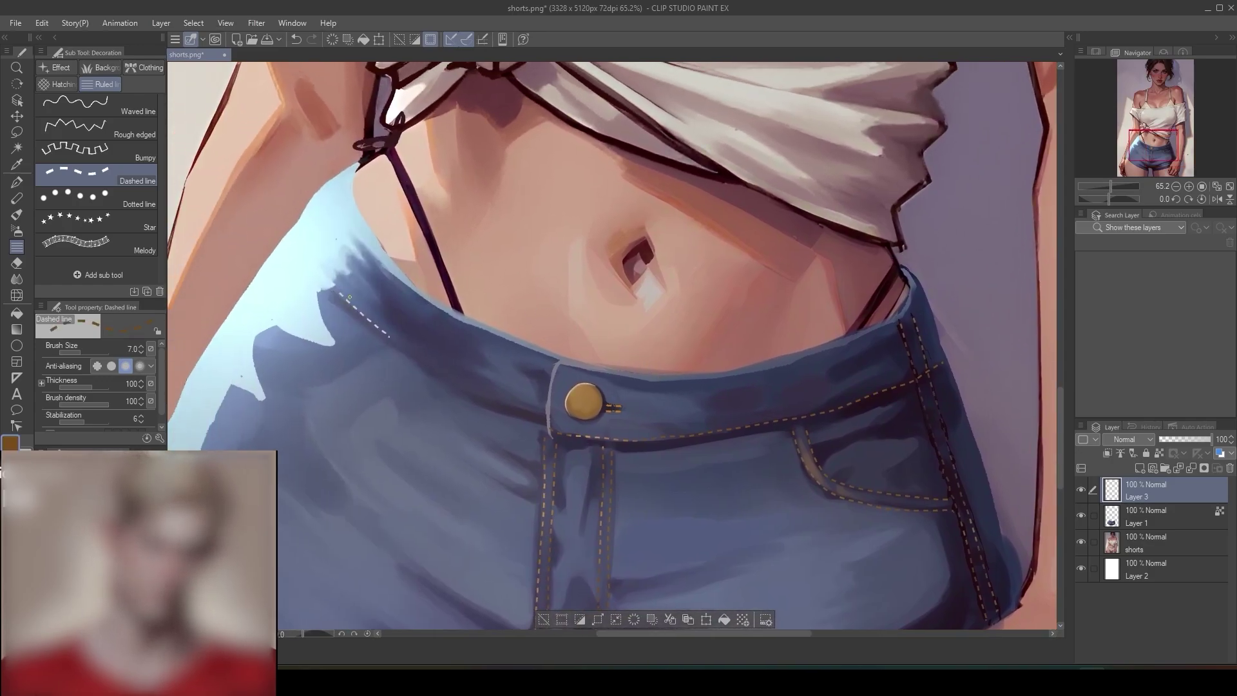
{"action": "key", "text": "ctrl+d"}
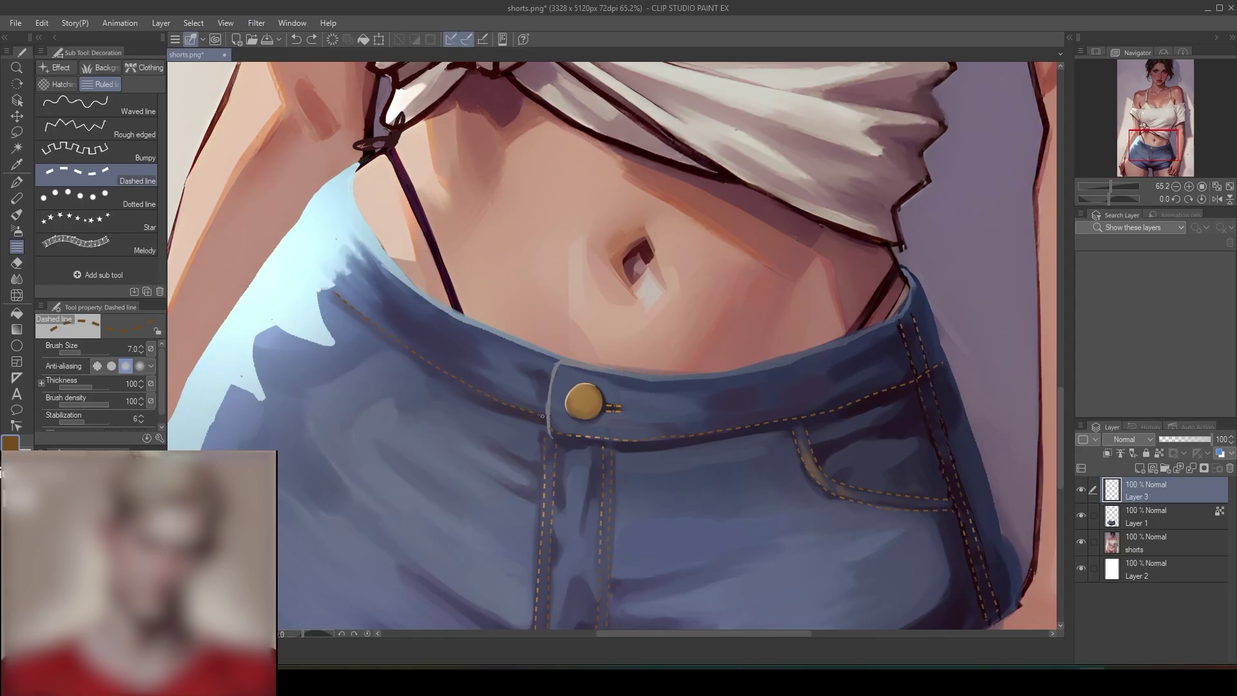
- Lock the layer's transparent pixels again and lighten the new waistband stitching with gold using the Round mixing brush
{"action": "left_click", "coordinate": [22, 215]}
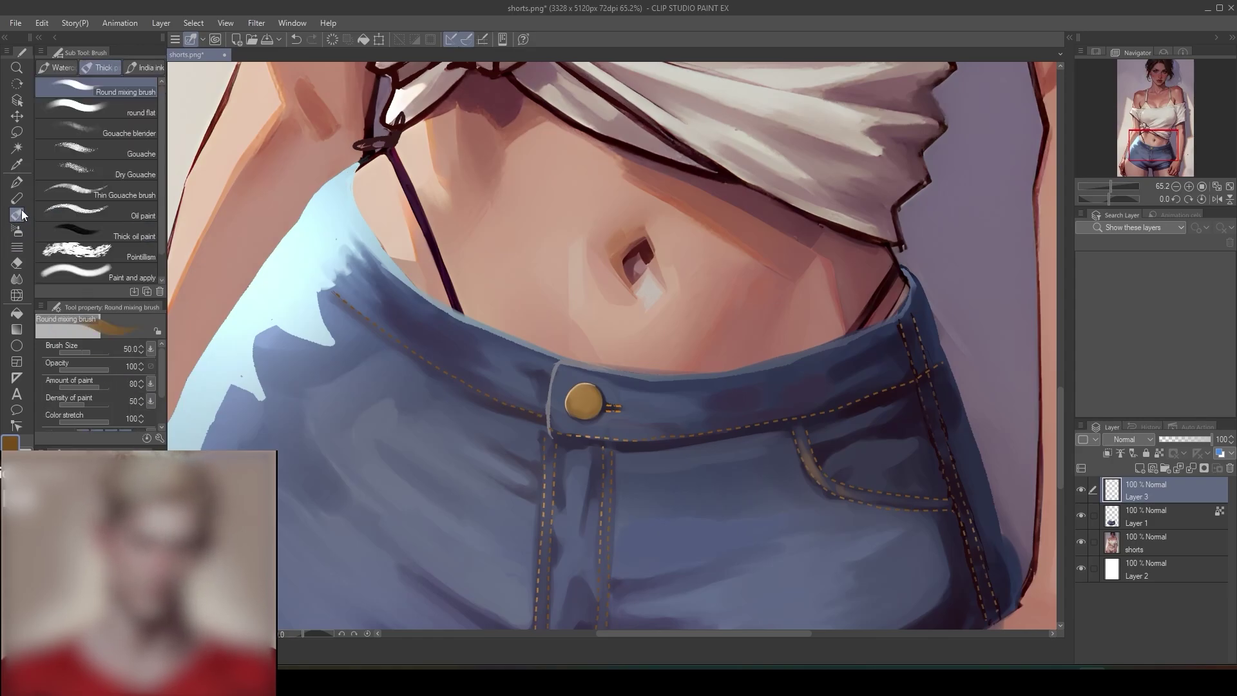
{"action": "left_click", "coordinate": [1159, 453]}
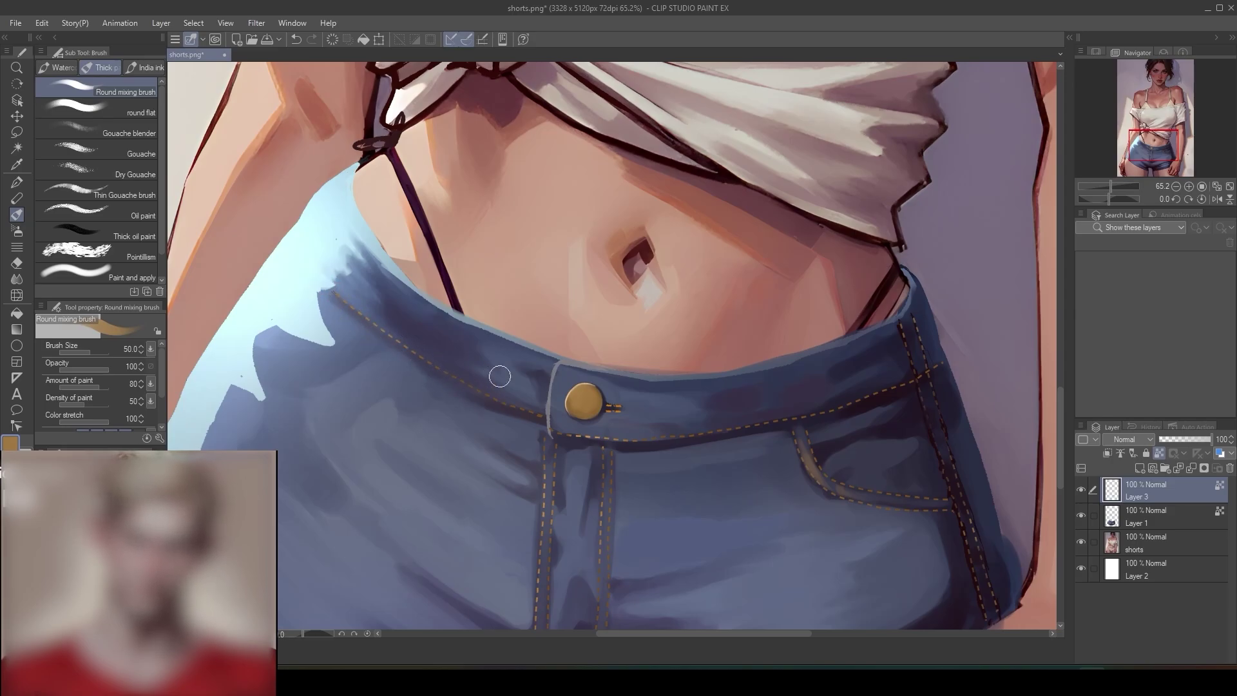
{"action": "scroll", "coordinate": [670, 387], "scroll_direction": "down", "scroll_amount": 5}
{"action": "scroll", "coordinate": [909, 432], "scroll_direction": "up", "scroll_amount": 4}
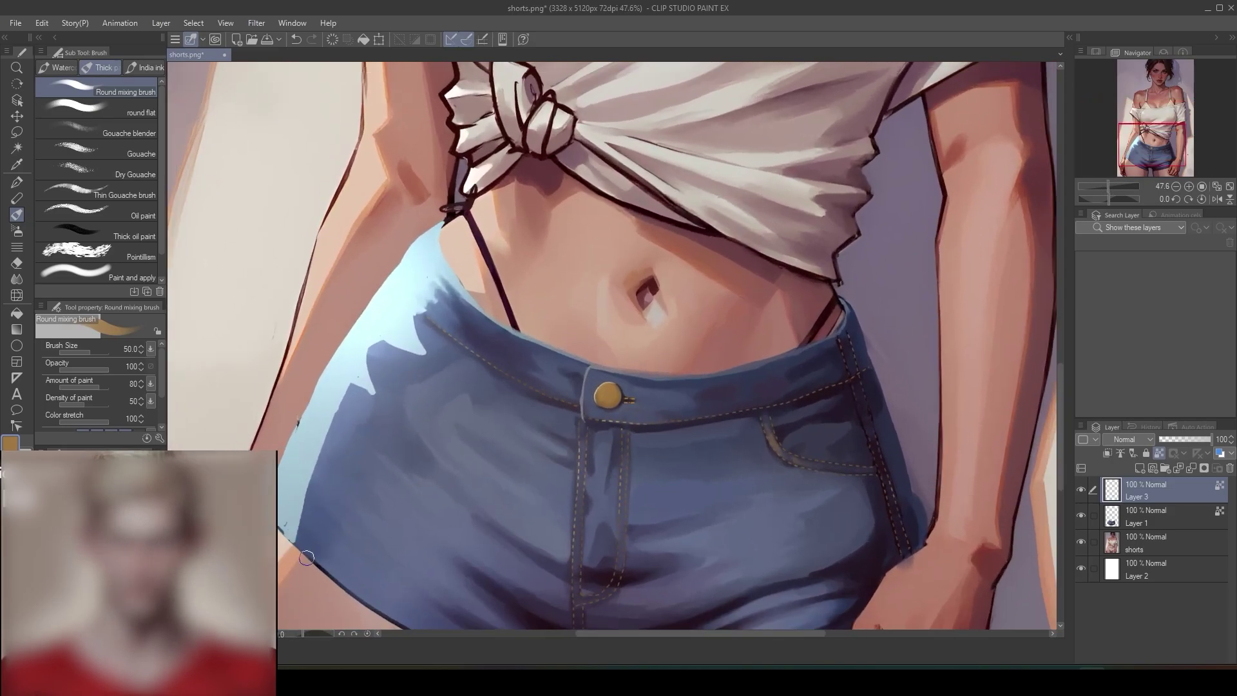
- On Layer 1, paint a blue belt loop across the waistband just beside the curved pocket using the Round mixing brush
{"action": "left_click", "coordinate": [307, 557], "text": "alt"}
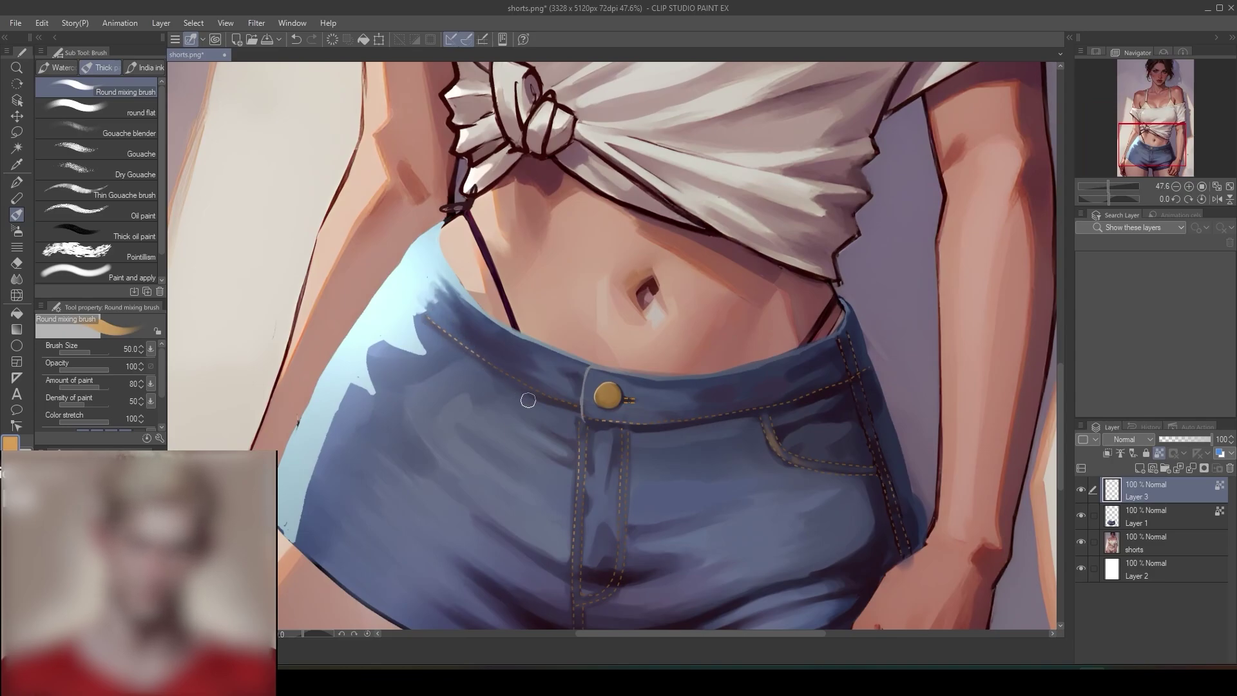
{"action": "scroll", "coordinate": [707, 420], "scroll_direction": "down", "scroll_amount": 4}
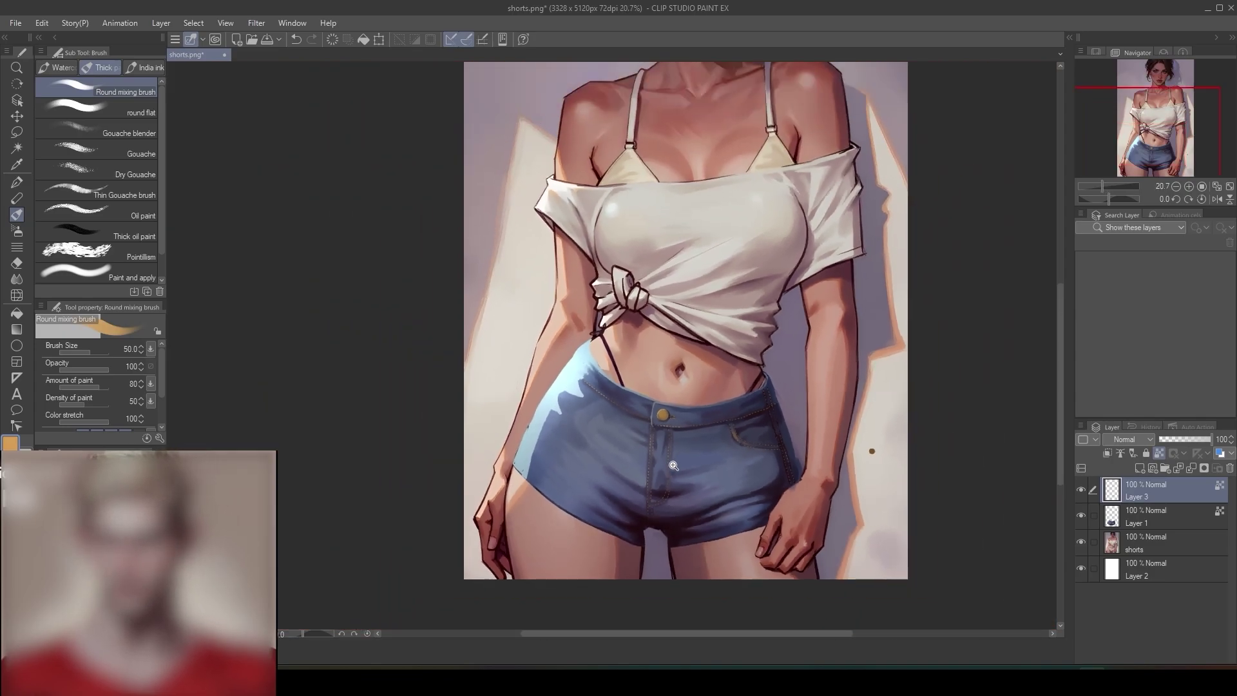
{"action": "scroll", "coordinate": [674, 465], "scroll_direction": "up", "scroll_amount": 4}
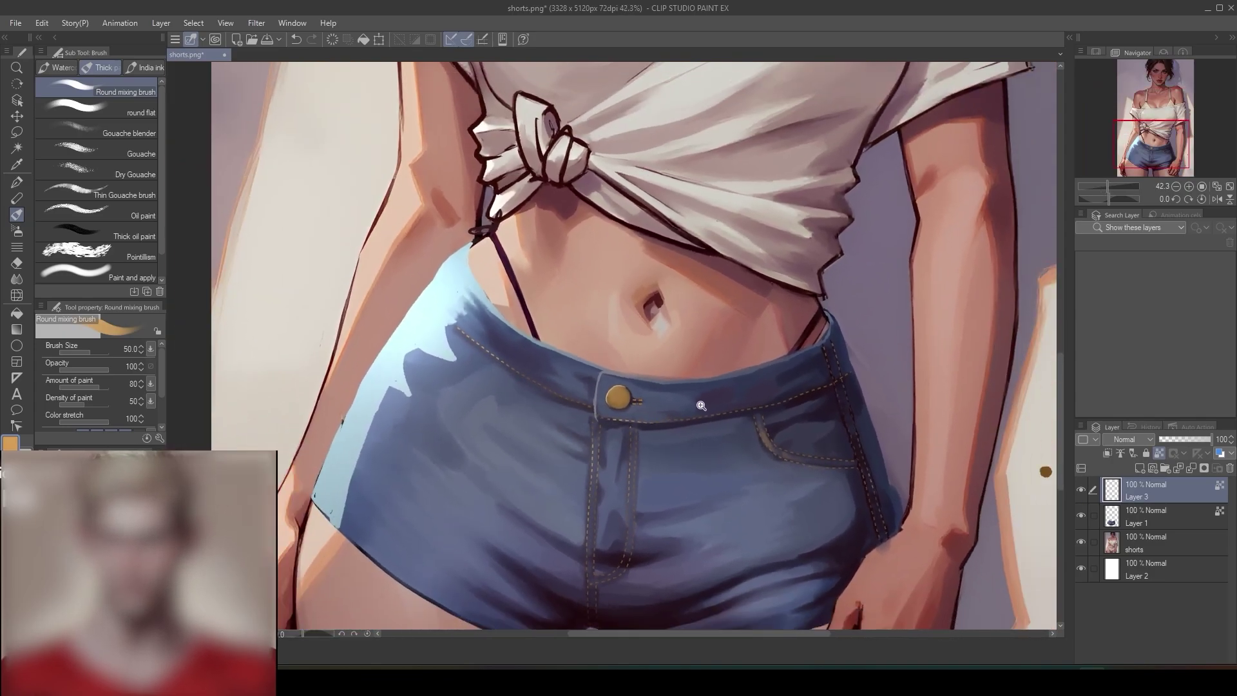
{"action": "left_click_drag", "start_coordinate": [704, 409], "coordinate": [696, 378]}
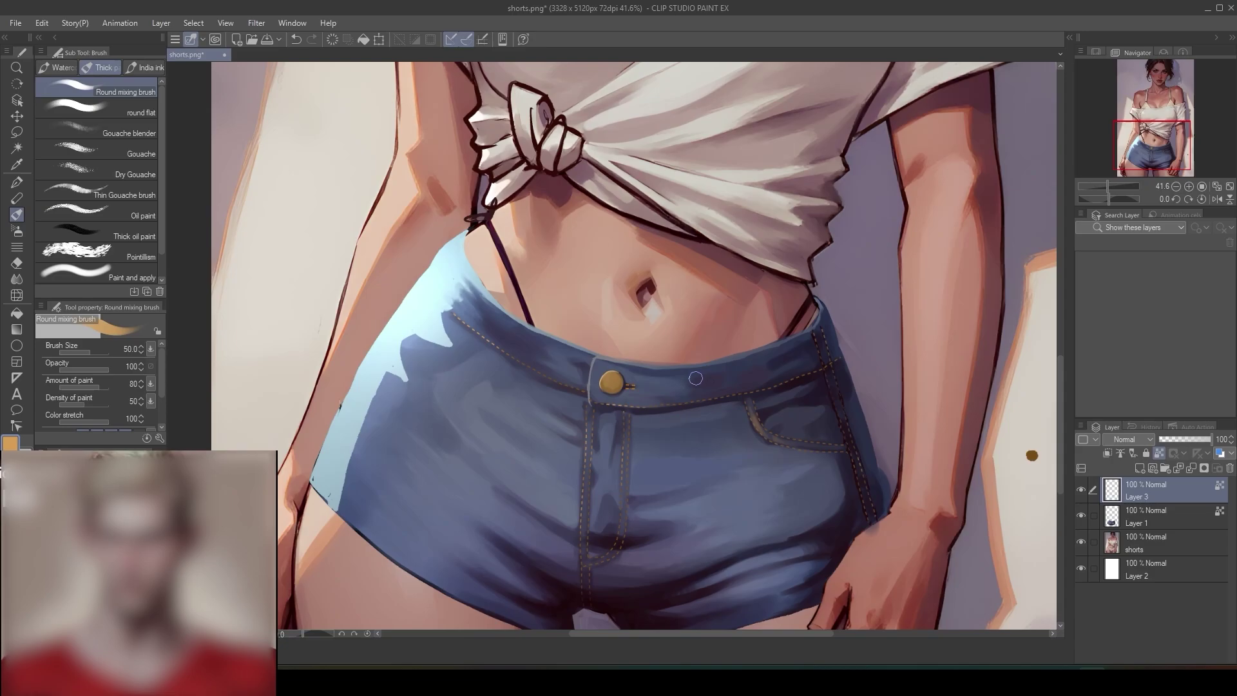
{"action": "left_click", "coordinate": [1134, 512]}
{"action": "scroll", "coordinate": [797, 348], "scroll_direction": "up", "scroll_amount": 3}
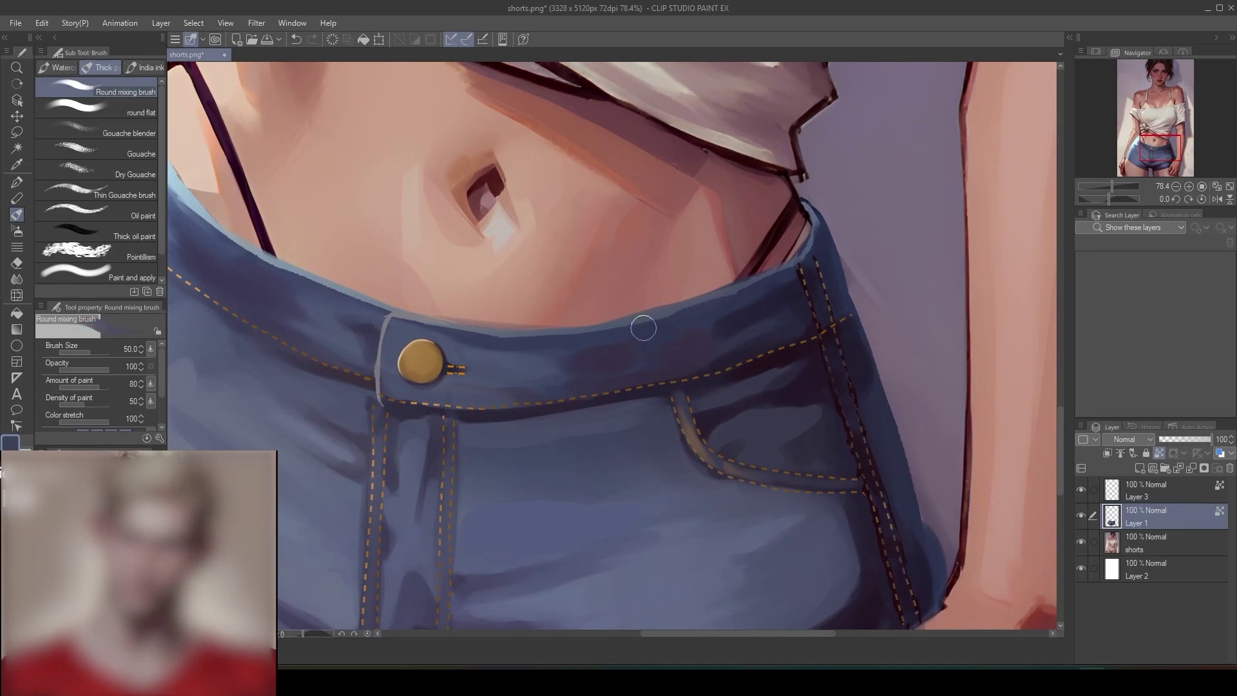
{"action": "left_click_drag", "start_coordinate": [641, 319], "coordinate": [658, 400]}
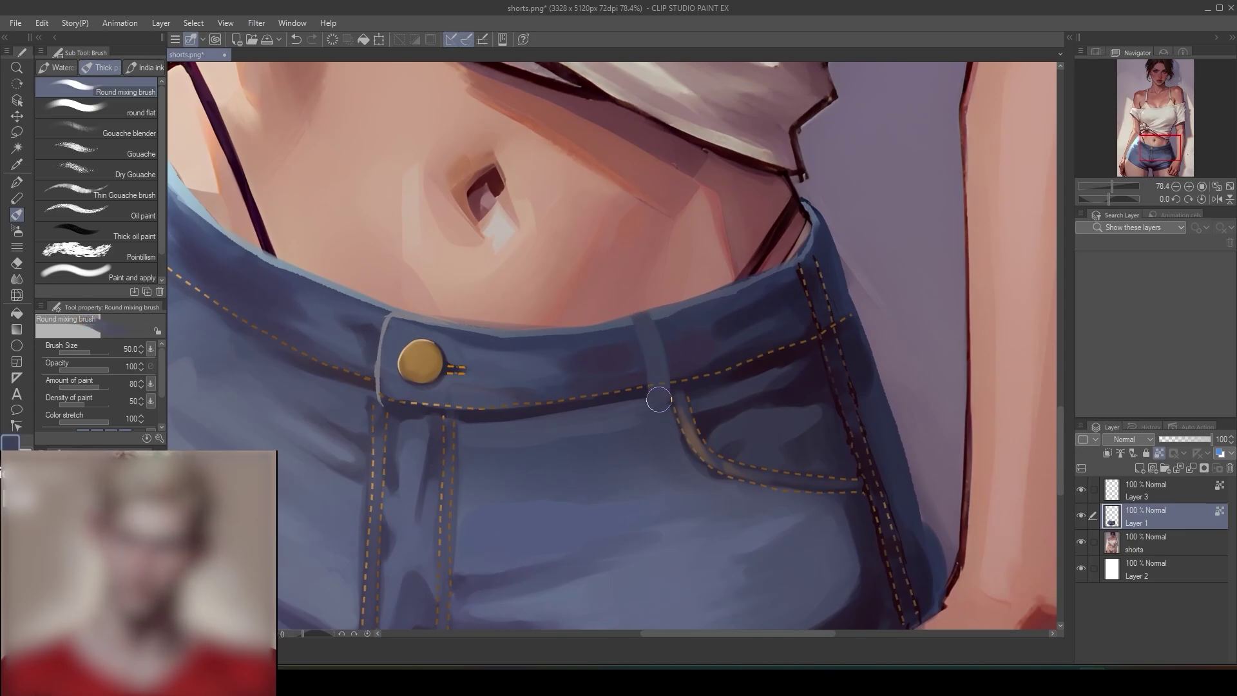
{"action": "left_click_drag", "start_coordinate": [645, 321], "coordinate": [659, 408]}
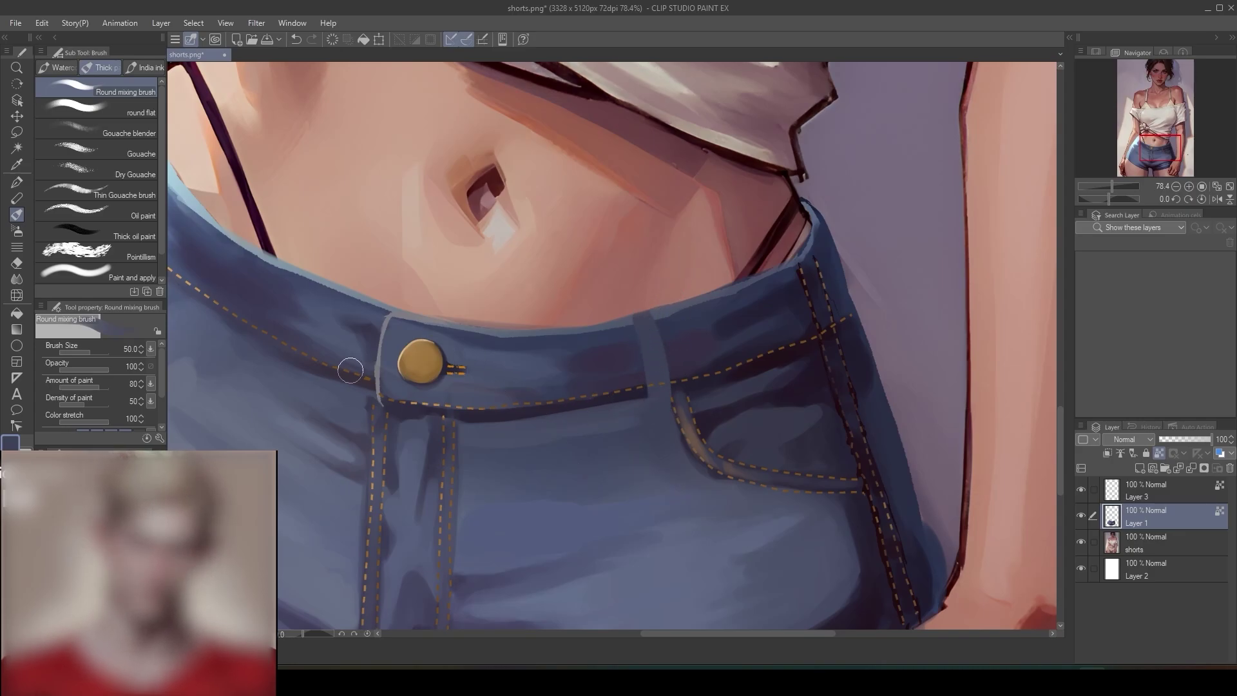
- Unlock Layer 3's transparent pixels and erase the stitching crossing the belt loop beside the pocket, using the Kneaded eraser
{"action": "key", "text": "e"}
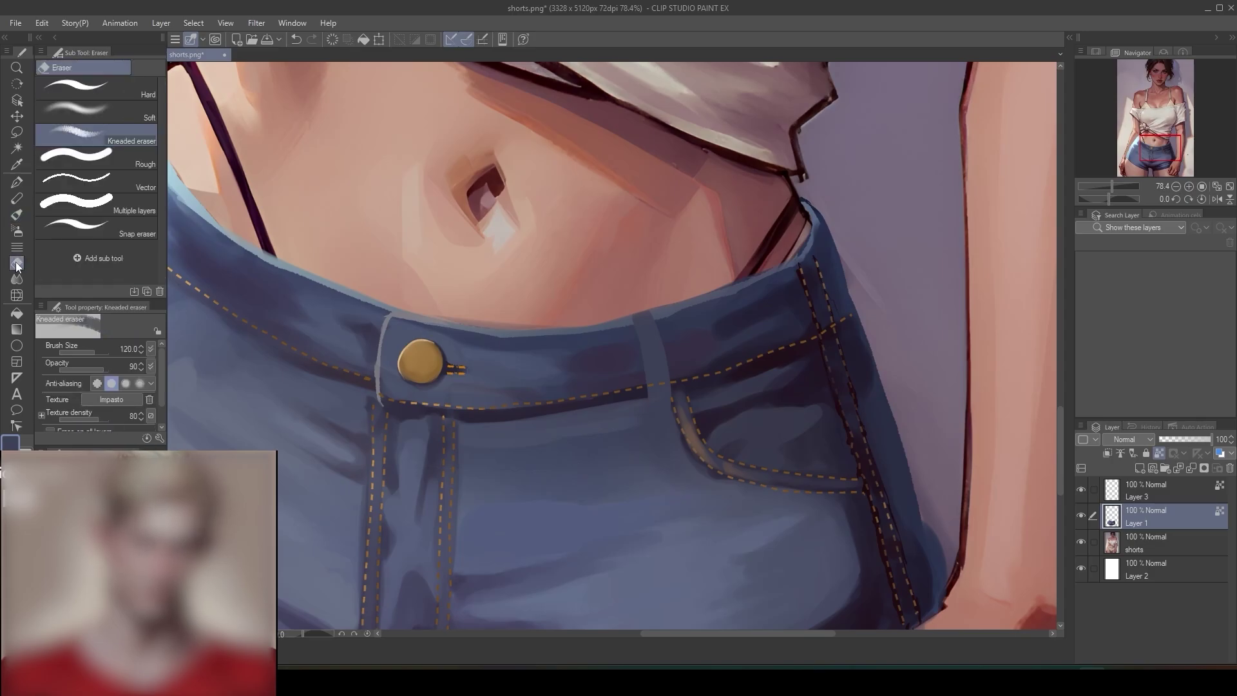
{"action": "left_click", "coordinate": [1123, 489]}
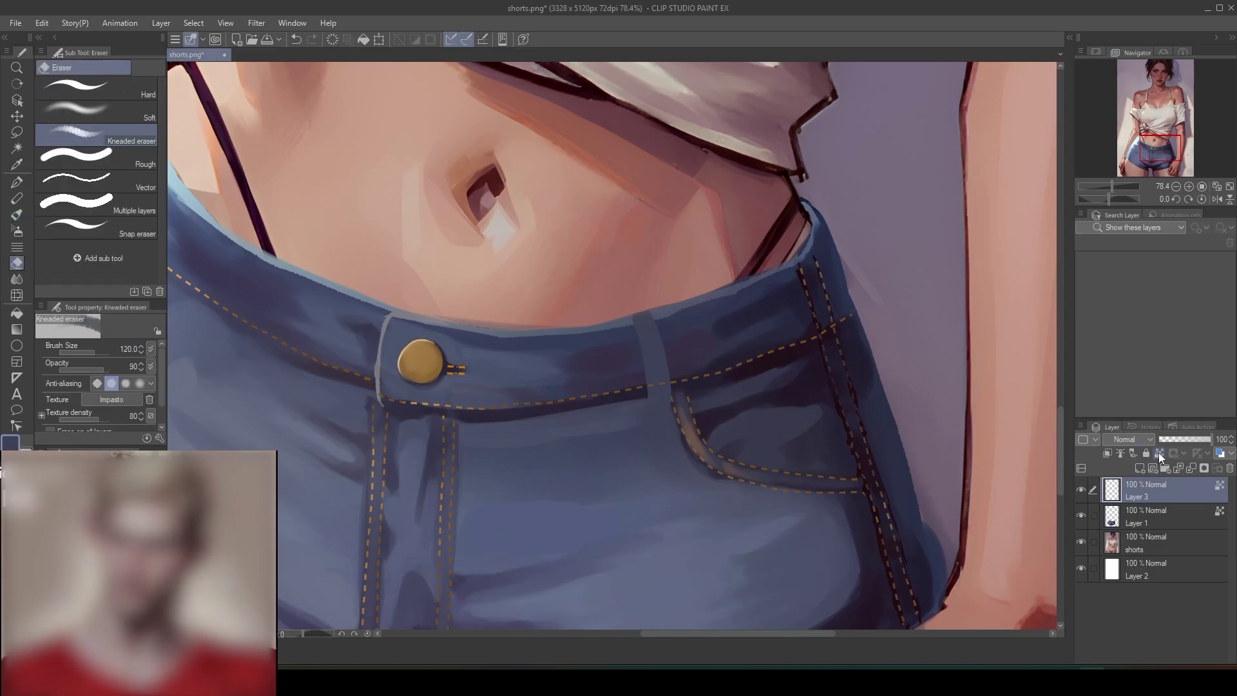
{"action": "key", "text": "bracketleft"}
{"action": "key", "text": "bracketleft"}
{"action": "key", "text": "bracketleft"}
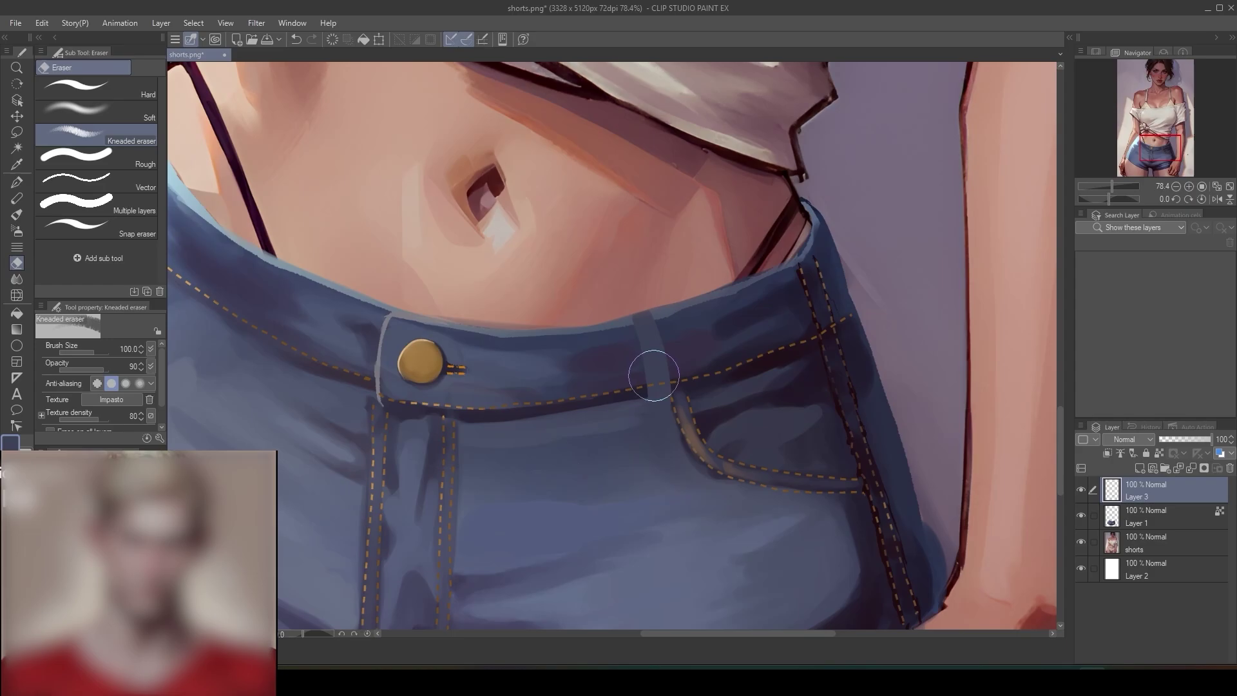
{"action": "left_click_drag", "start_coordinate": [660, 379], "coordinate": [659, 381]}
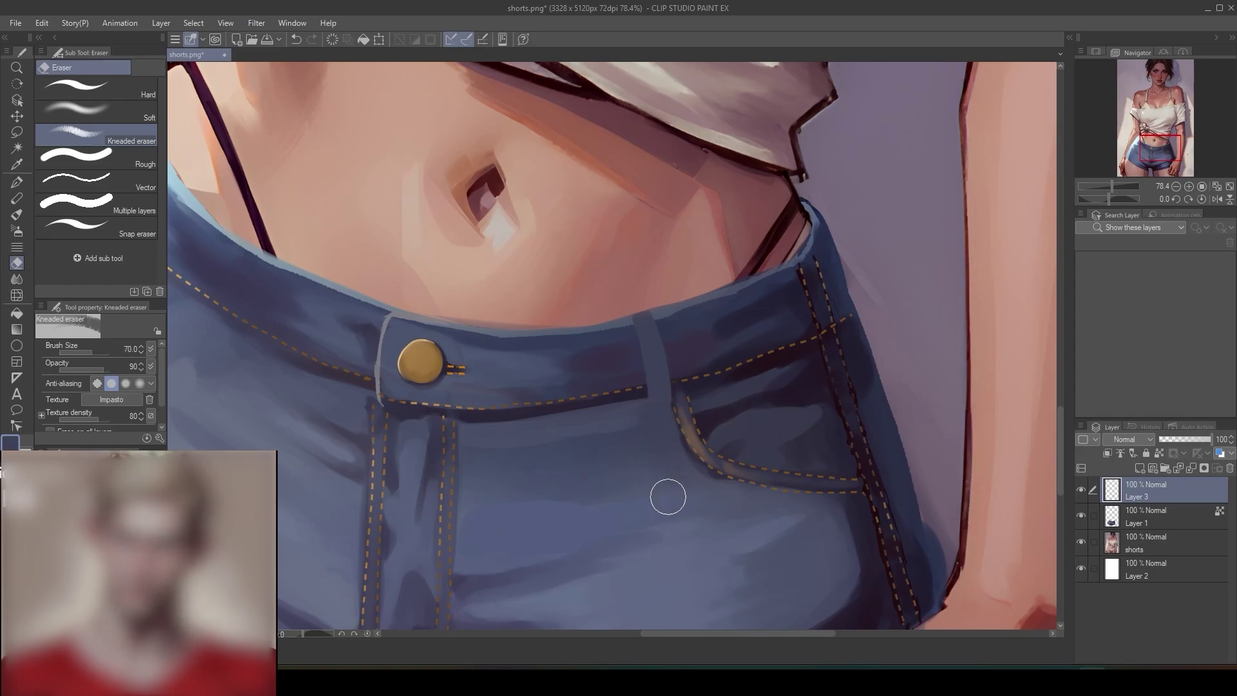
- Return to Layer 1 and refine the shading of the belt loop beside the pocket with the Round mixing brush
{"action": "left_click", "coordinate": [1137, 519]}
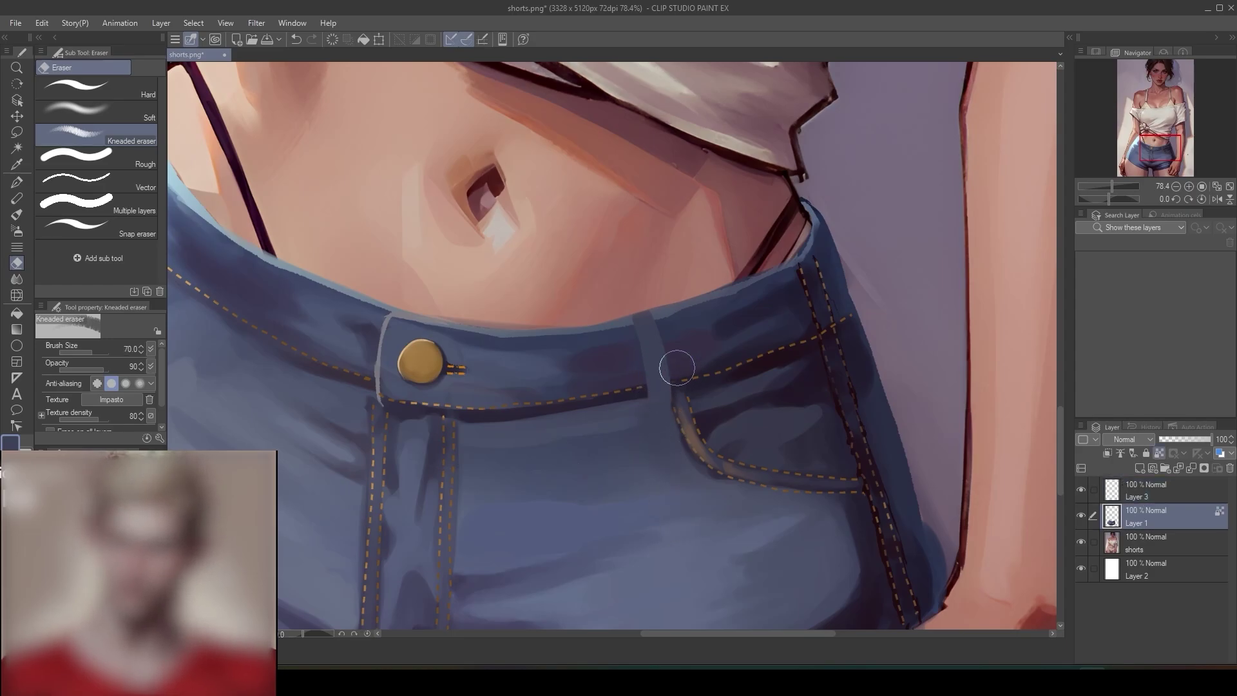
{"action": "key", "text": "b"}
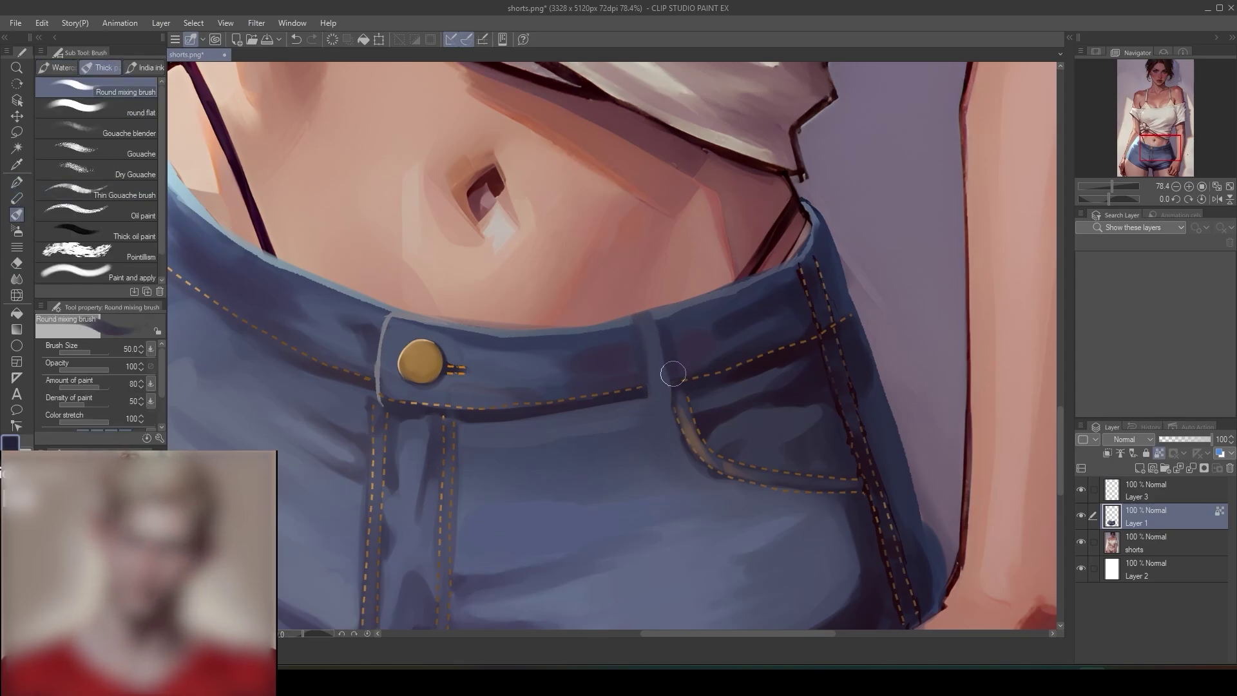
{"action": "left_click", "coordinate": [656, 336], "text": "alt"}
{"action": "scroll", "coordinate": [658, 334], "scroll_direction": "down", "scroll_amount": 6}
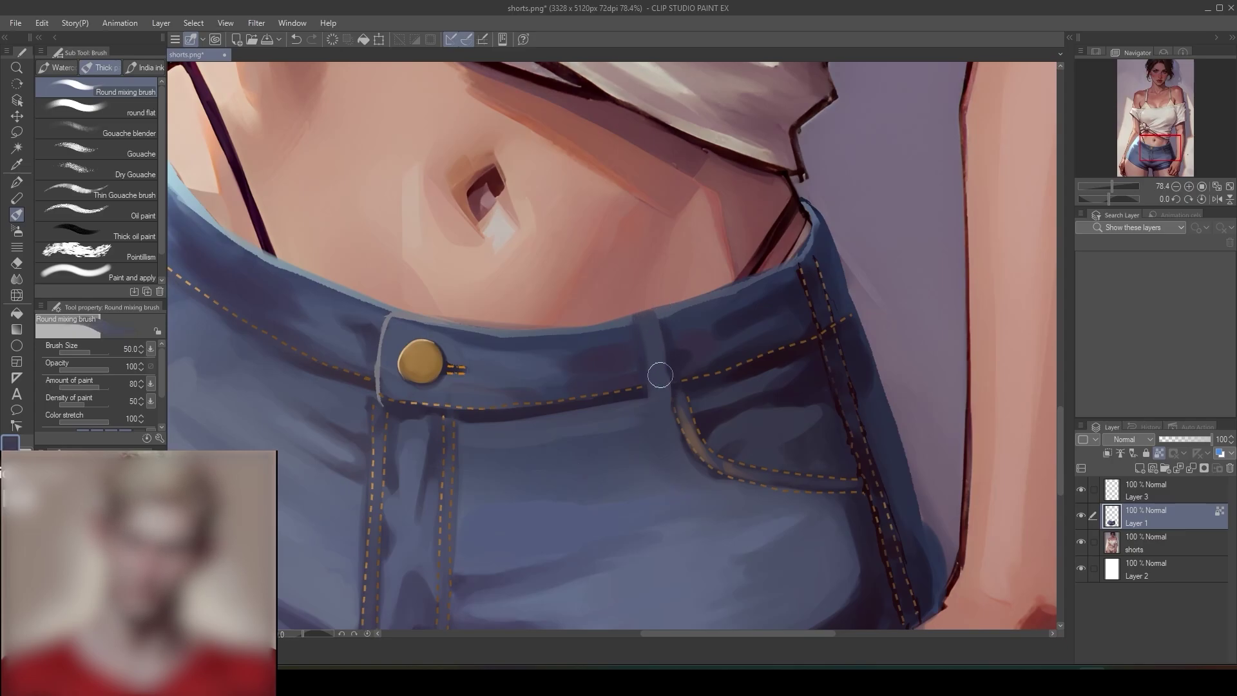
{"action": "scroll", "coordinate": [662, 474], "scroll_direction": "up", "scroll_amount": 5}
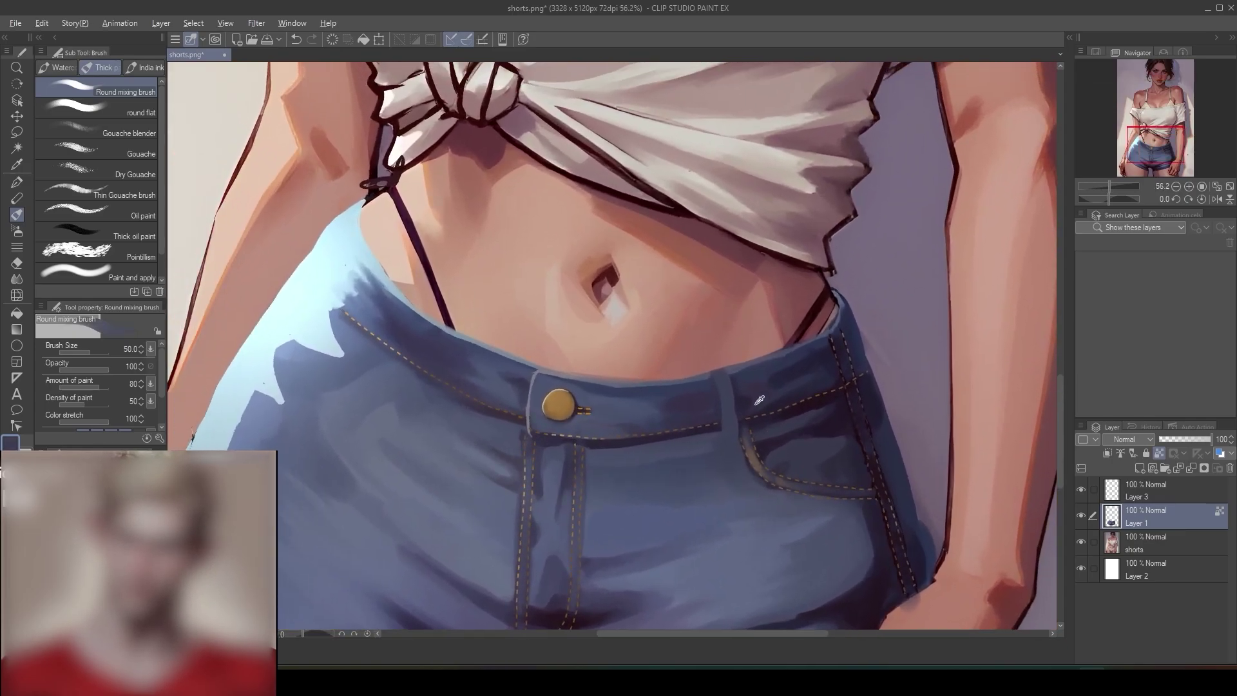
- Paint a dark blue base for a second belt loop across the waistband near the sunlit hip
{"action": "left_click", "coordinate": [759, 400], "text": "alt"}
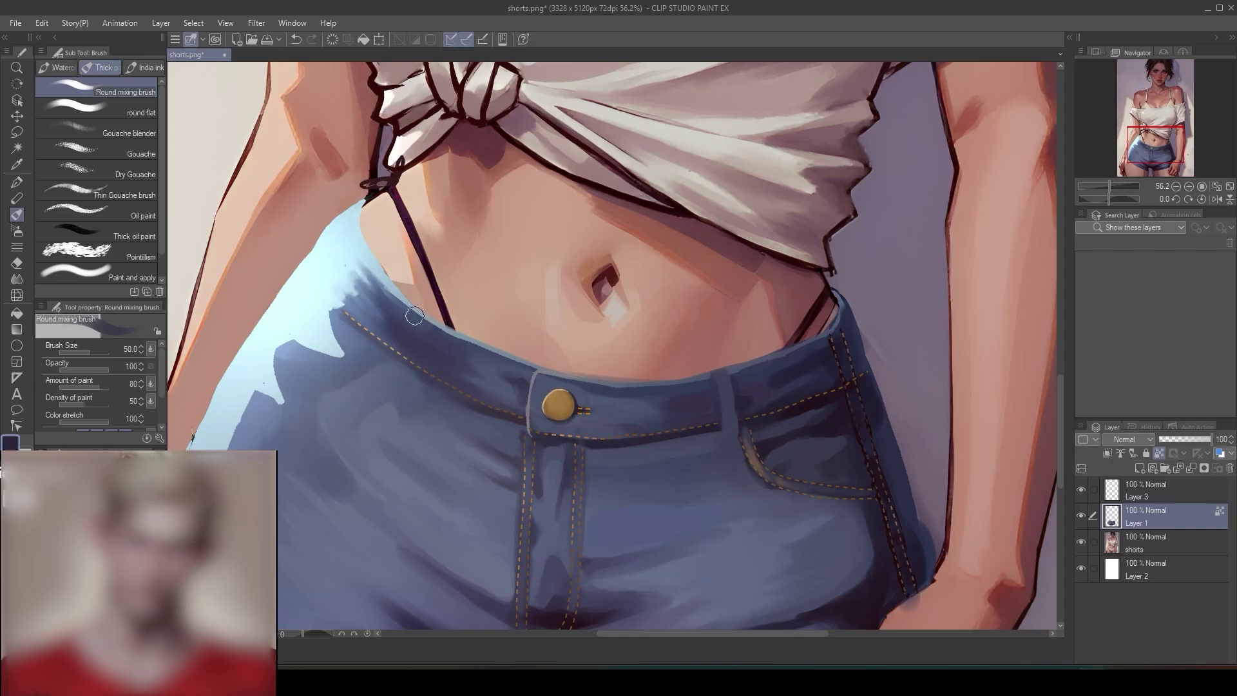
{"action": "mouse_move", "coordinate": [418, 315]}
{"action": "left_mouse_down"}
{"action": "mouse_move", "coordinate": [388, 363]}
{"action": "mouse_move", "coordinate": [398, 349]}
{"action": "left_mouse_up"}
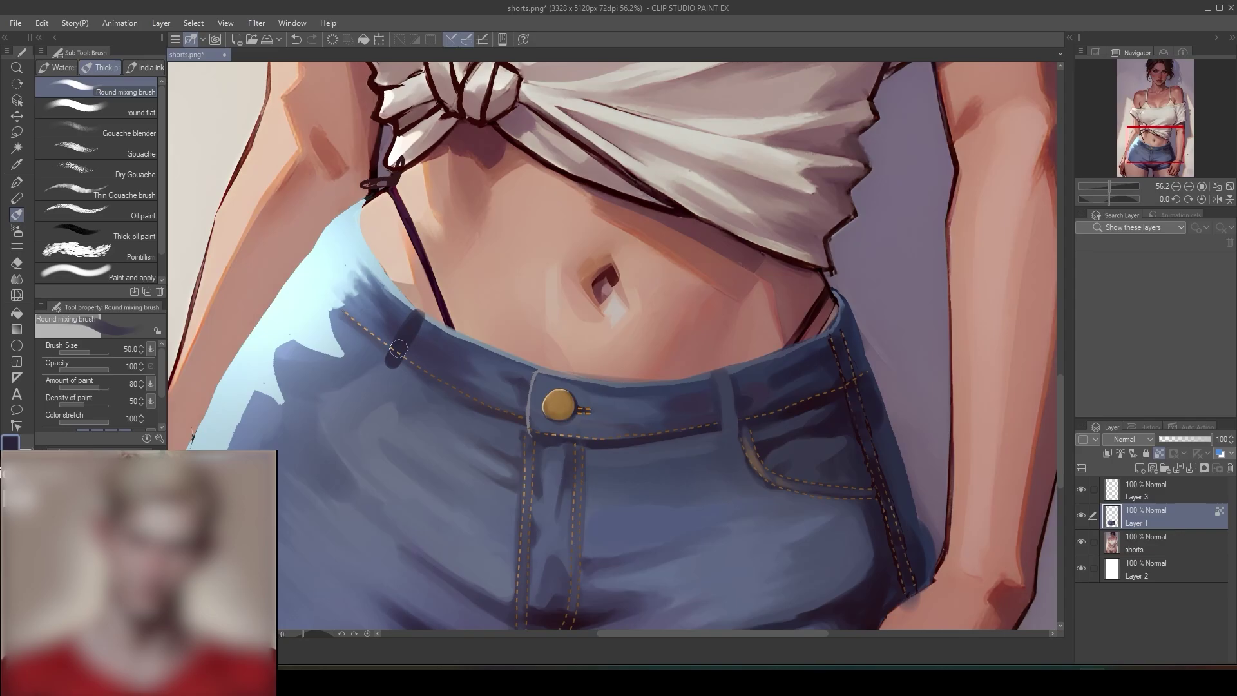
{"action": "scroll", "coordinate": [416, 396], "scroll_direction": "up", "scroll_amount": 3}
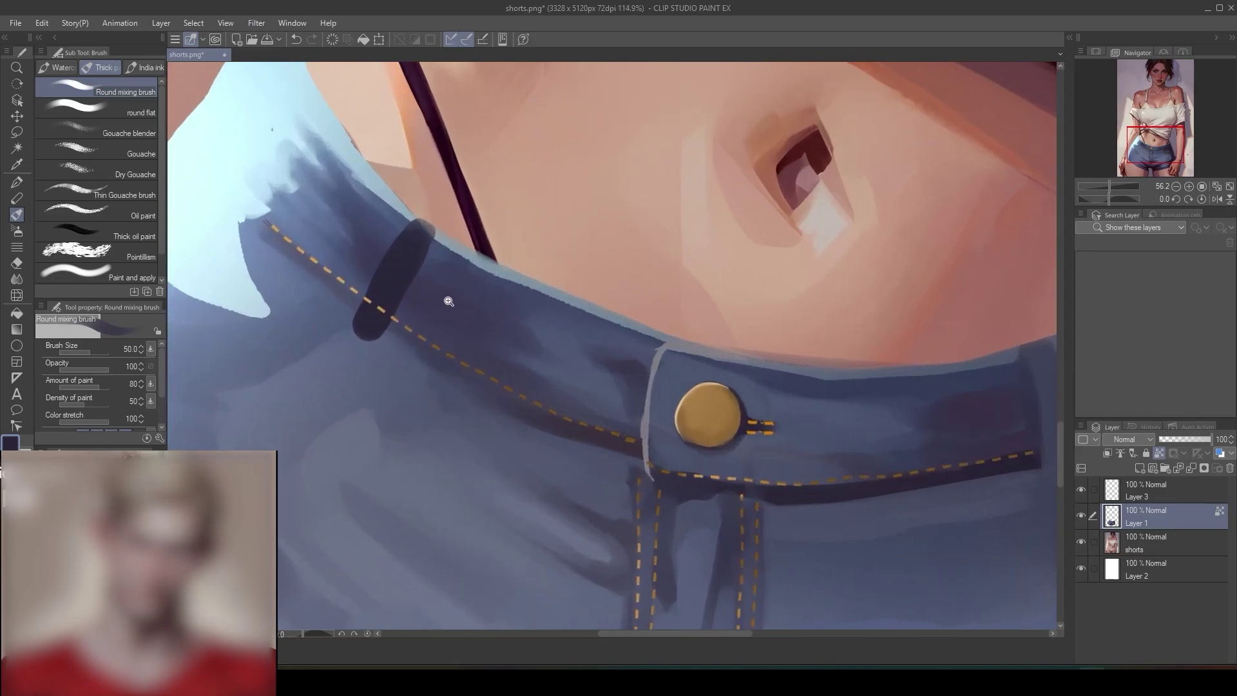
{"action": "mouse_move", "coordinate": [416, 244]}
{"action": "left_mouse_down"}
{"action": "mouse_move", "coordinate": [366, 327]}
{"action": "mouse_move", "coordinate": [416, 235]}
{"action": "left_mouse_up"}
{"action": "scroll", "coordinate": [447, 406], "scroll_direction": "down", "scroll_amount": 5}
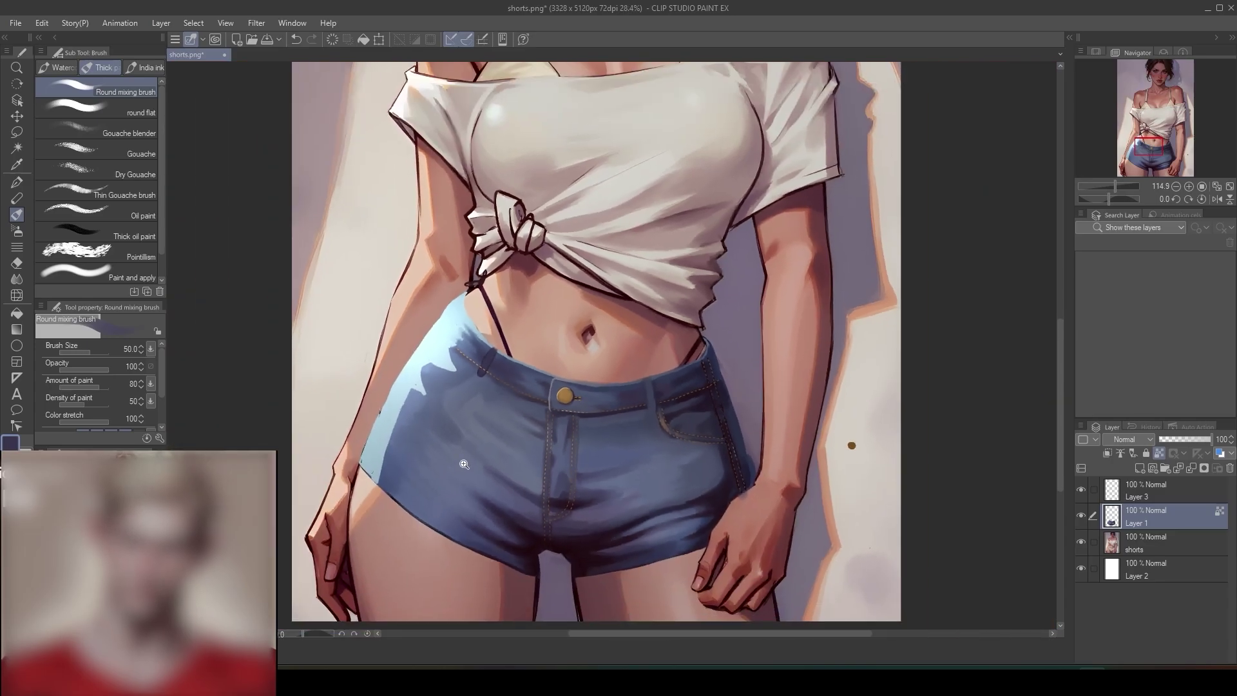
- Fill the hip belt loop with lighter sampled denim blue, leaving a dark rim, and soften it with the Wet bleed blender
{"action": "scroll", "coordinate": [514, 367], "scroll_direction": "up", "scroll_amount": 4}
{"action": "left_click", "coordinate": [385, 348], "text": "alt"}
{"action": "mouse_move", "coordinate": [387, 332]}
{"action": "left_mouse_down"}
{"action": "mouse_move", "coordinate": [427, 259]}
{"action": "mouse_move", "coordinate": [386, 326]}
{"action": "mouse_move", "coordinate": [416, 287]}
{"action": "mouse_move", "coordinate": [396, 322]}
{"action": "left_mouse_up"}
{"action": "left_click", "coordinate": [17, 279]}
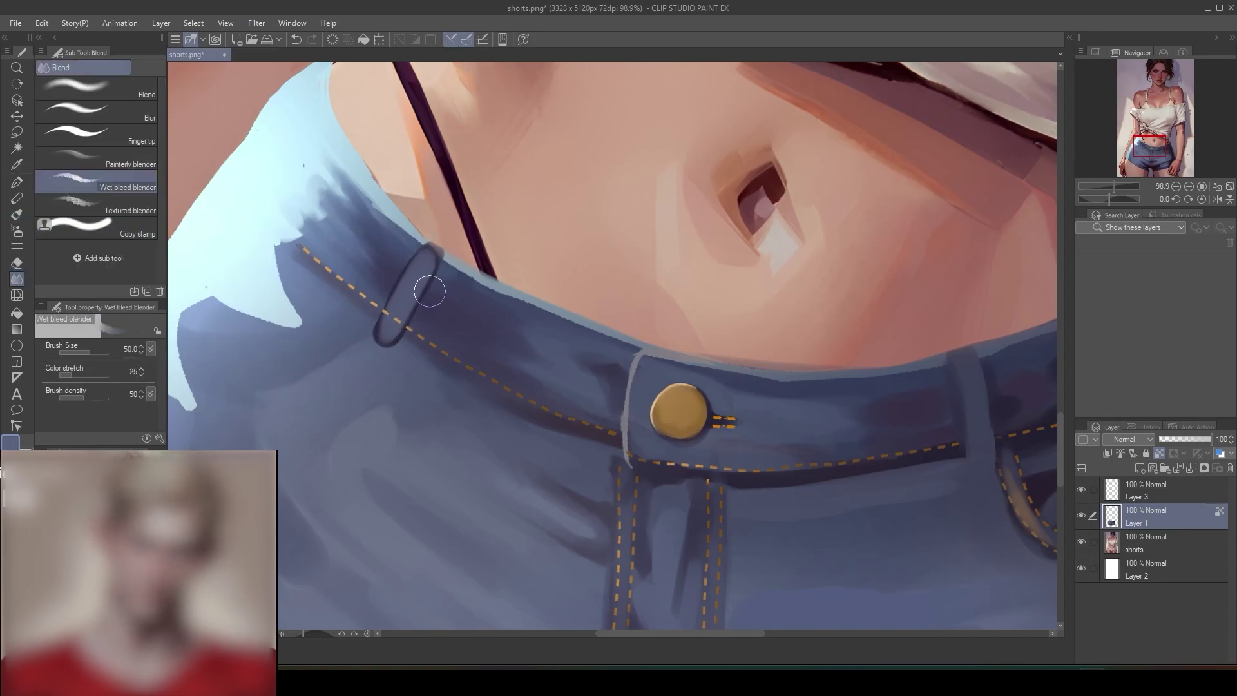
{"action": "mouse_move", "coordinate": [411, 315]}
{"action": "left_mouse_down"}
{"action": "mouse_move", "coordinate": [392, 345]}
{"action": "mouse_move", "coordinate": [379, 314]}
{"action": "left_mouse_up"}
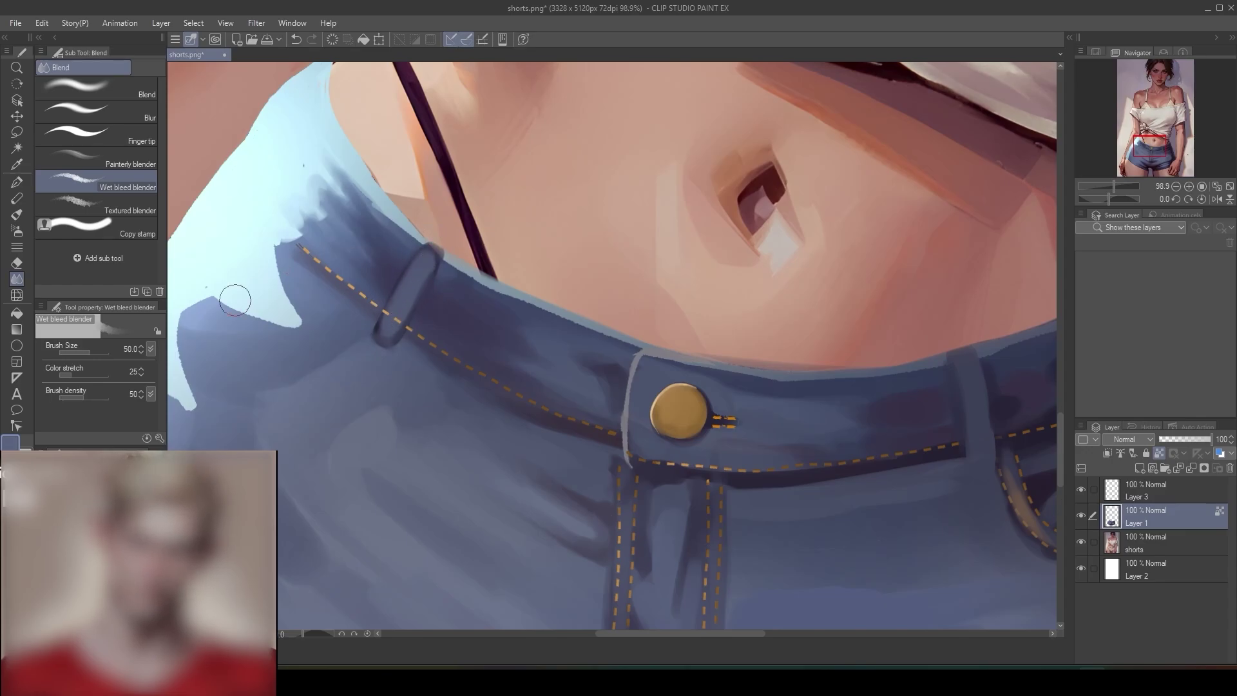
- Touch up the waistband's upper edge around the hip belt loop in light blue with the Real G-Pen
{"action": "left_click", "coordinate": [16, 183]}
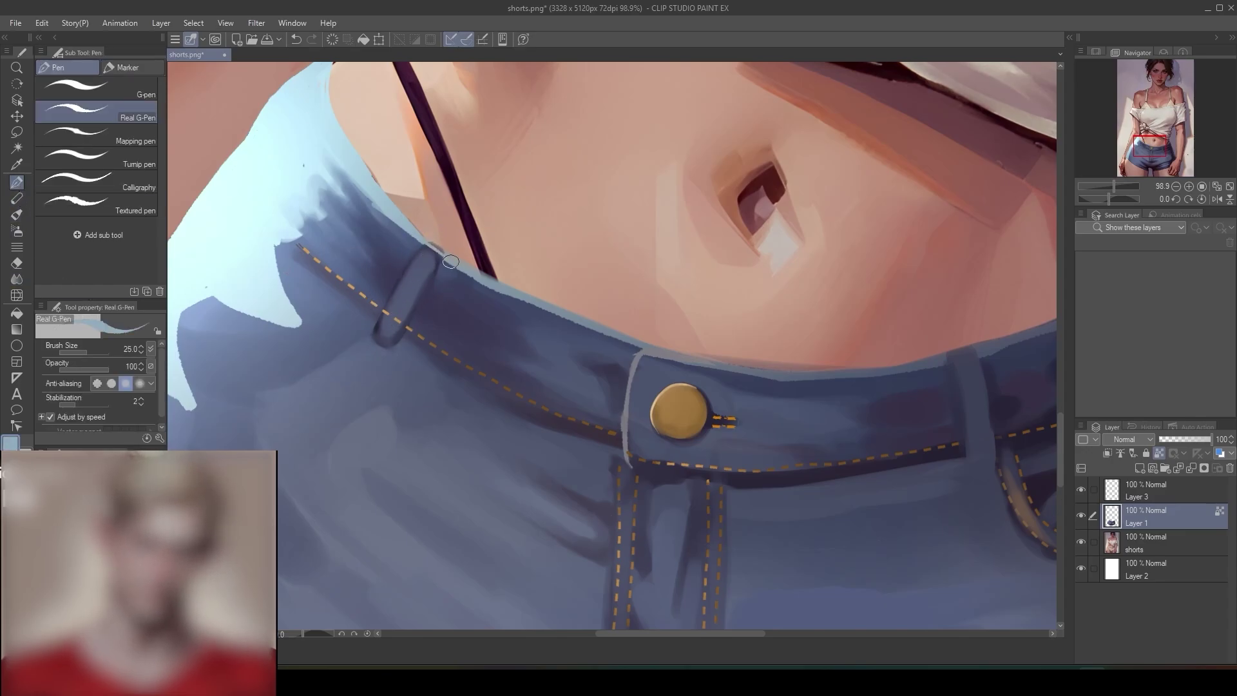
{"action": "left_click_drag", "start_coordinate": [410, 227], "coordinate": [390, 237]}
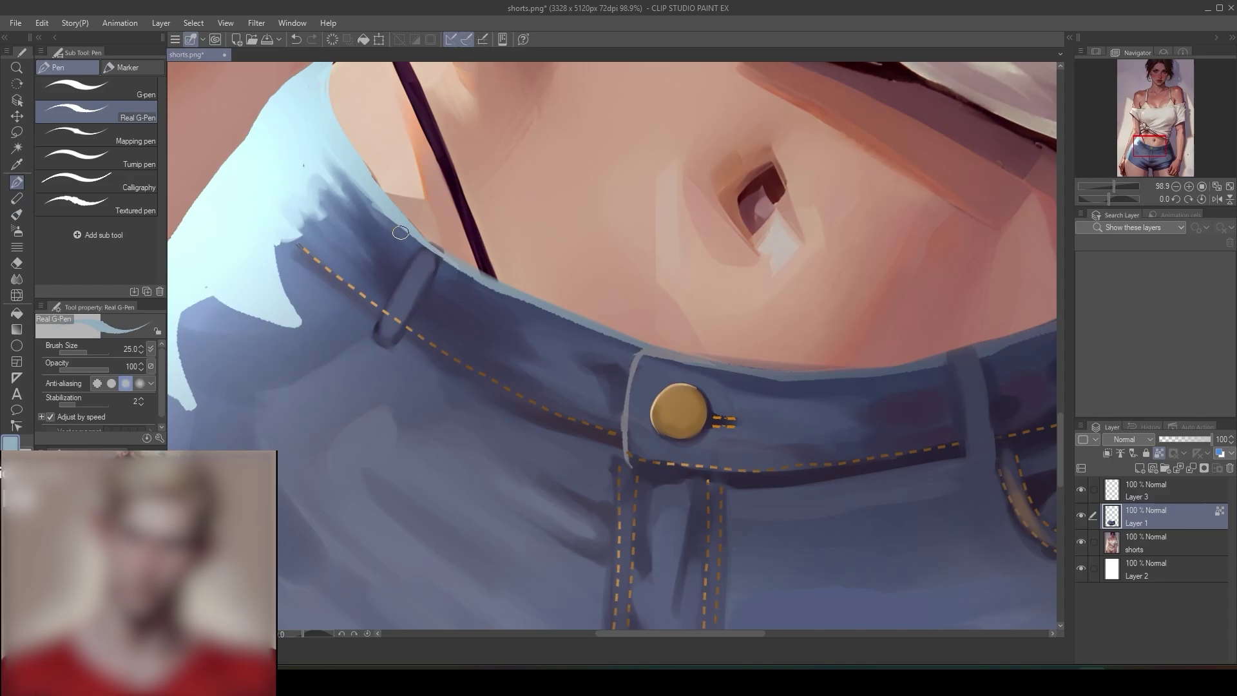
{"action": "scroll", "coordinate": [437, 390], "scroll_direction": "down", "scroll_amount": 5}
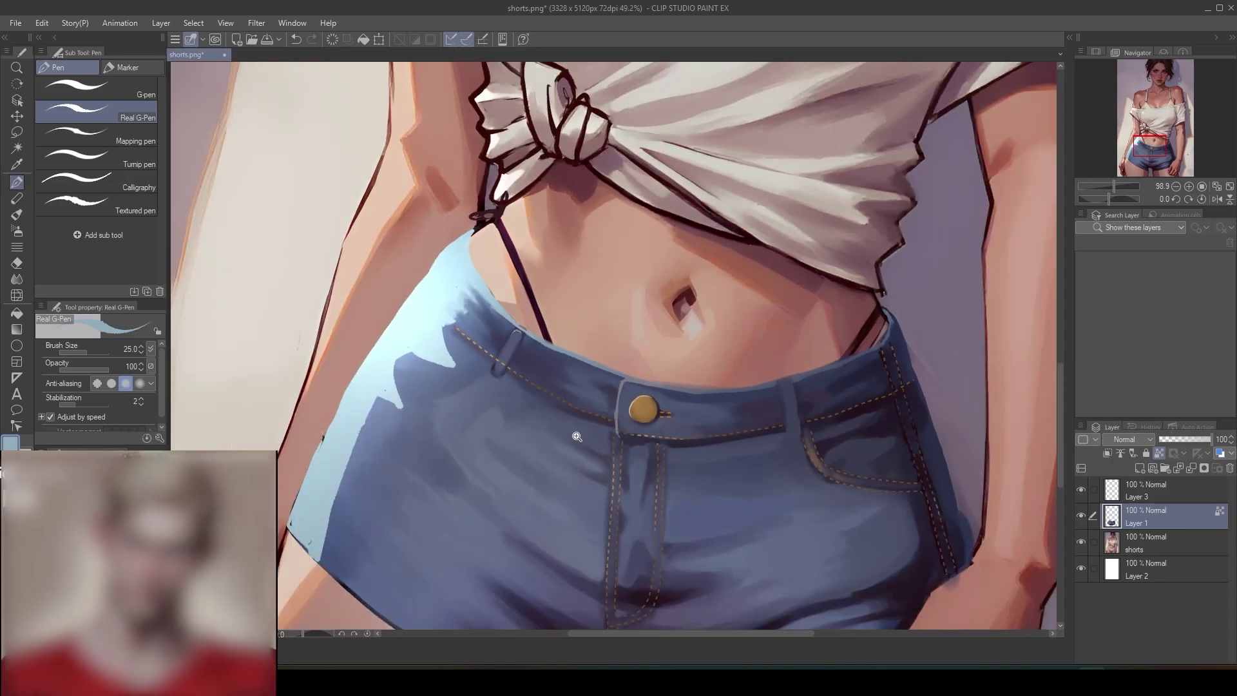
{"action": "scroll", "coordinate": [644, 290], "scroll_direction": "up", "scroll_amount": 3}
- Erase the stitching crossing the hip belt loop on Layer 3 with the Kneaded eraser
{"action": "left_click", "coordinate": [15, 264]}
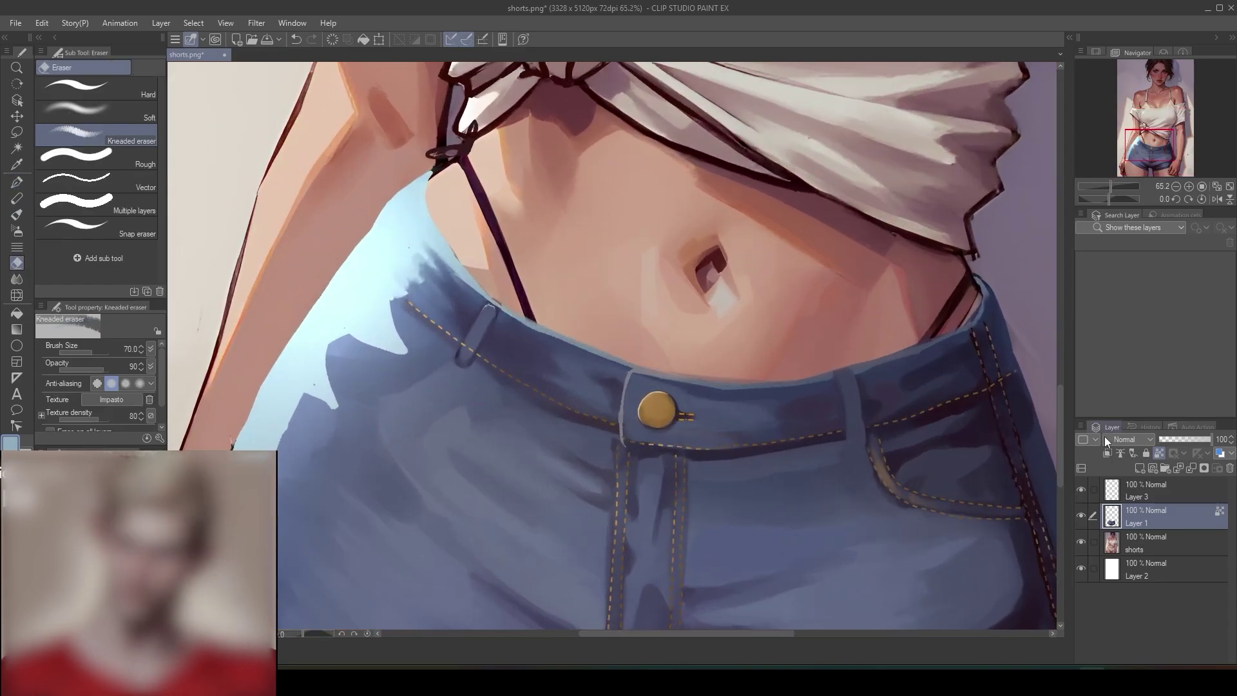
{"action": "left_click", "coordinate": [1151, 490]}
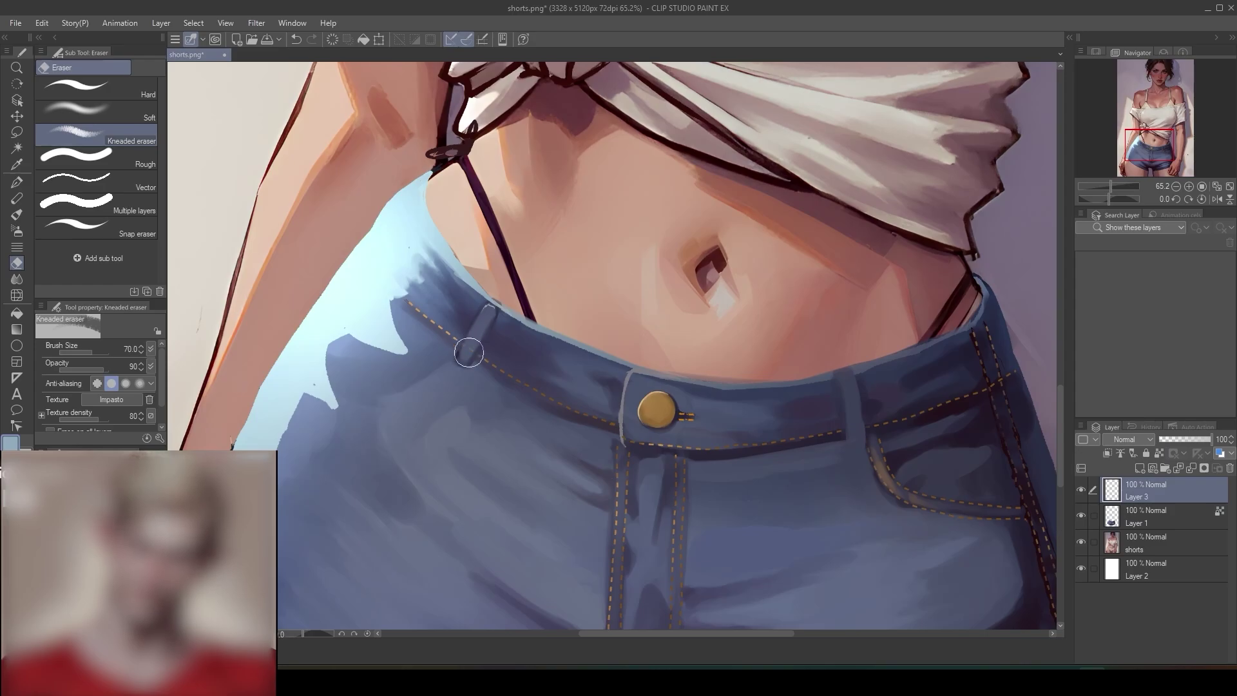
{"action": "scroll", "coordinate": [537, 406], "scroll_direction": "down", "scroll_amount": 4}
{"action": "scroll", "coordinate": [587, 466], "scroll_direction": "up", "scroll_amount": 2}
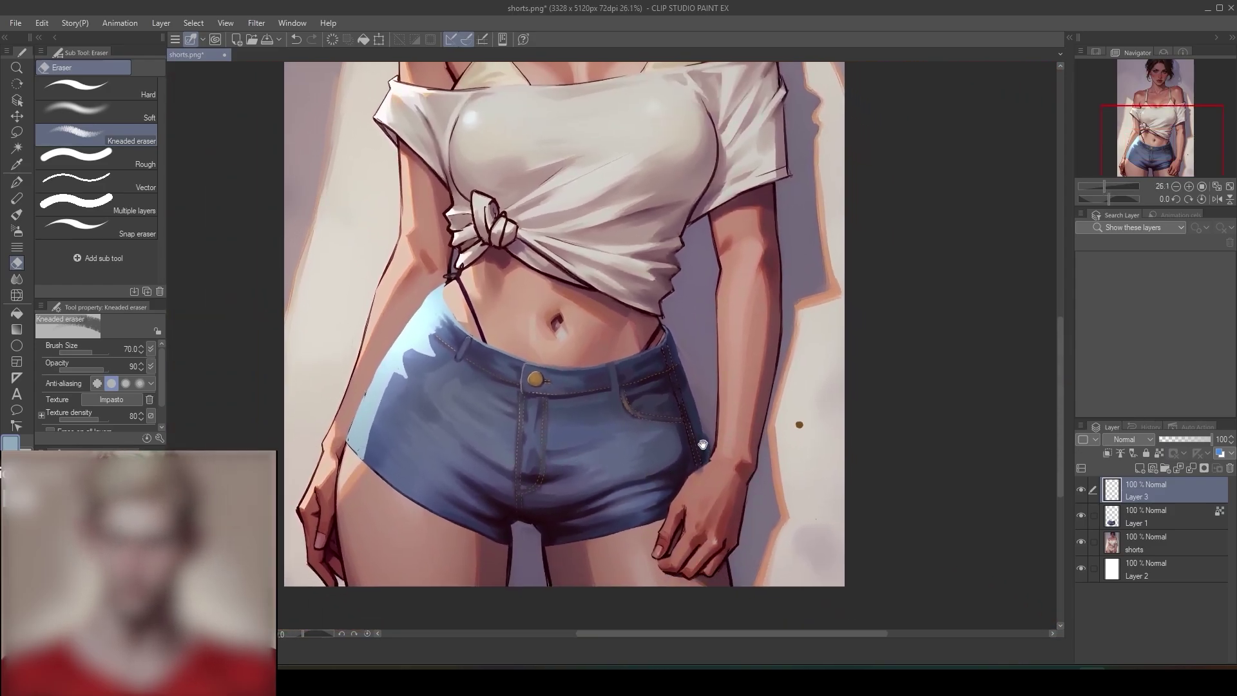
- With the Real G-Pen, outline the belt loop beside the pocket in dark blue and add gold stitches to both belt loops' ends
{"action": "scroll", "coordinate": [685, 434], "scroll_direction": "up", "scroll_amount": 4}
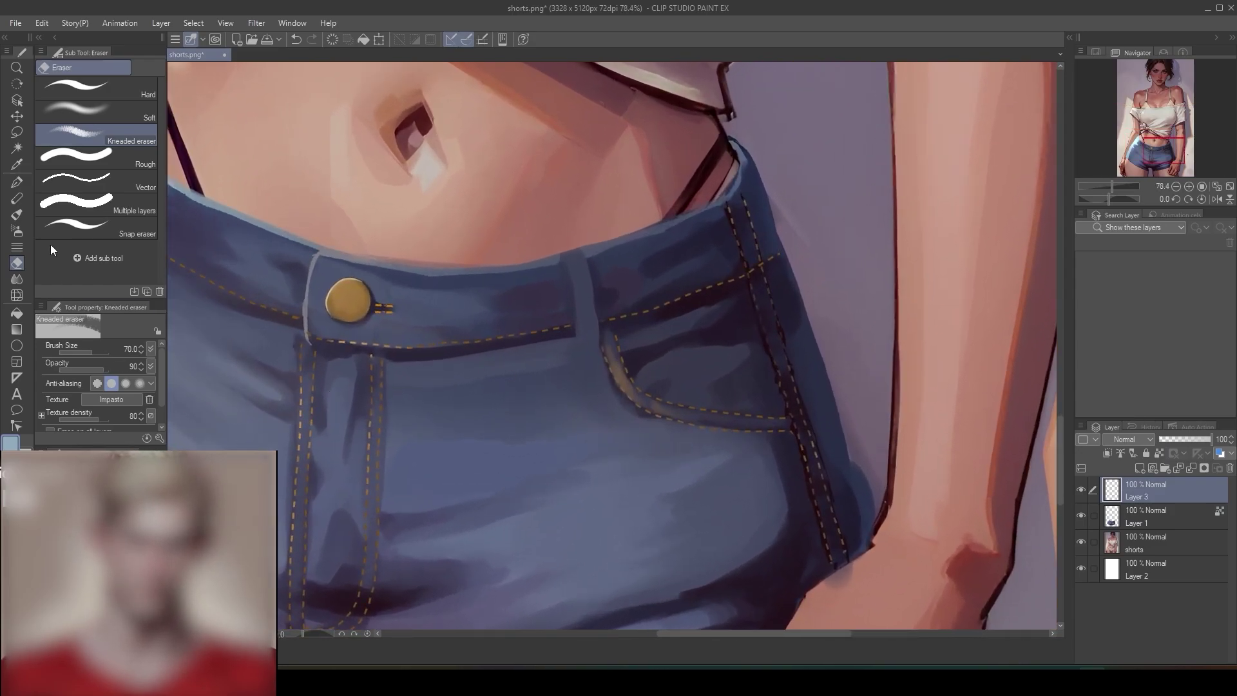
{"action": "key", "text": "p"}
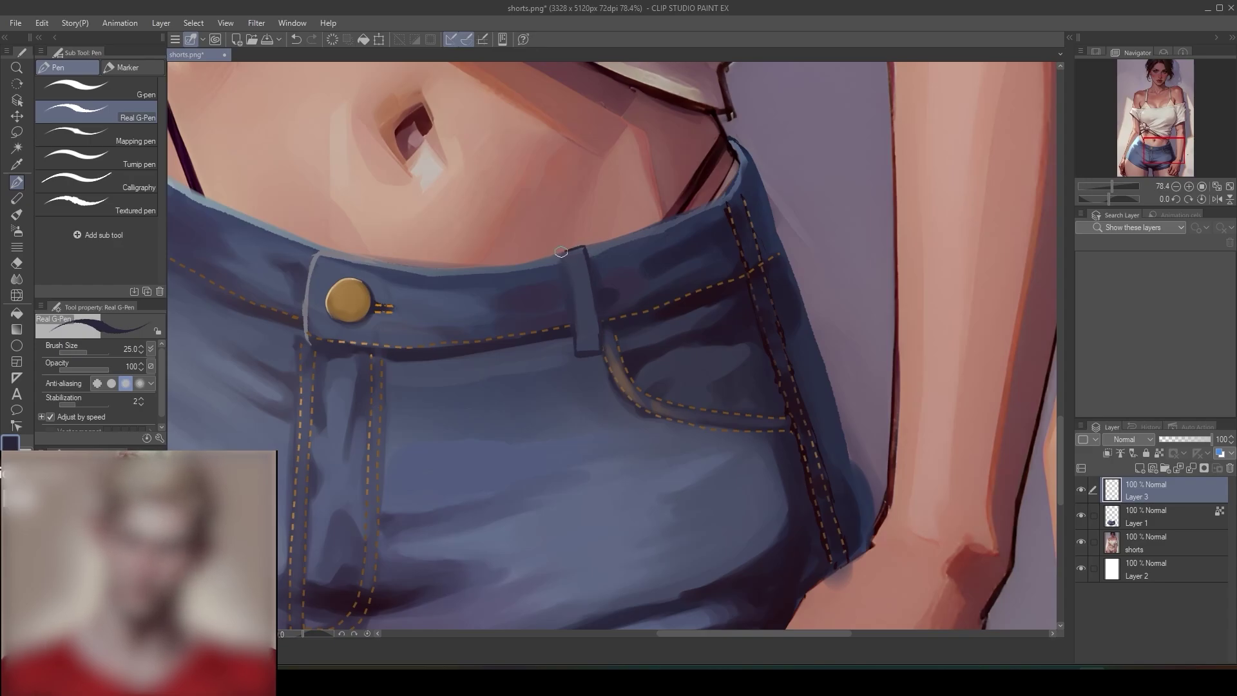
{"action": "left_click", "coordinate": [360, 300], "text": "alt"}
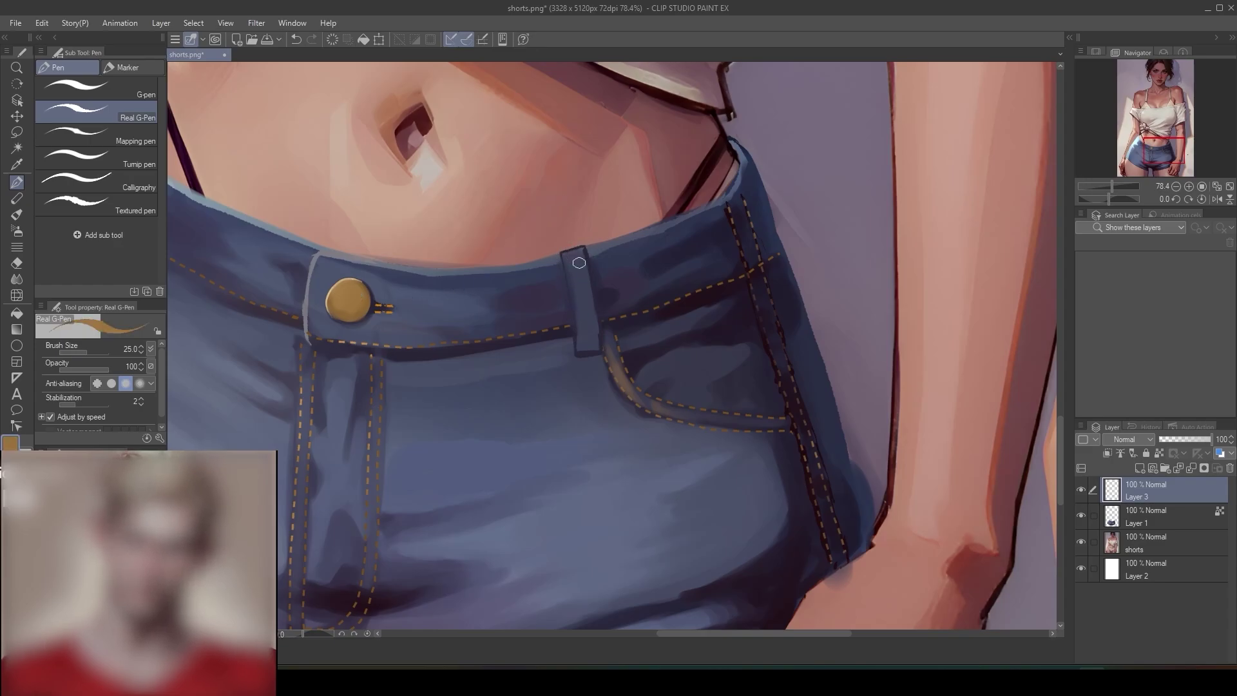
{"action": "left_click_drag", "start_coordinate": [567, 261], "coordinate": [579, 258]}
{"action": "scroll", "coordinate": [601, 368], "scroll_direction": "down", "scroll_amount": 3}
{"action": "scroll", "coordinate": [358, 251], "scroll_direction": "up", "scroll_amount": 3}
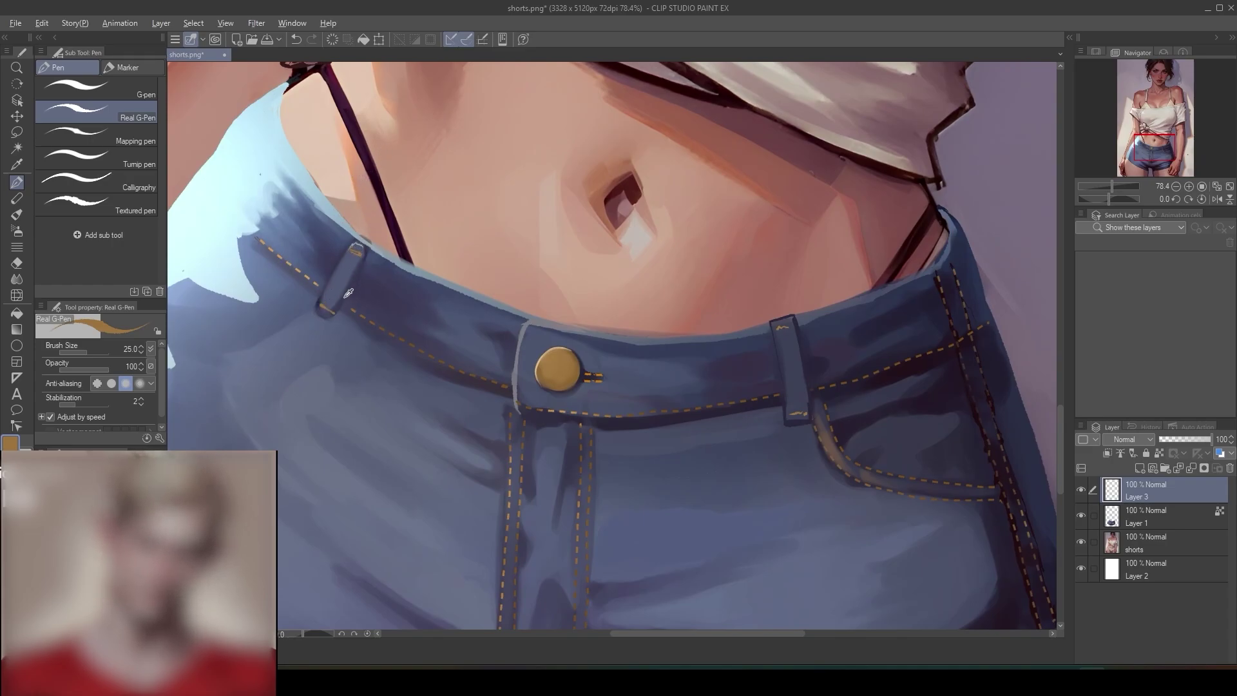
- With the Real G-Pen and a sampled dark purple, line the hip belt loop's side and the waistband's lower seam on both sides of it
{"action": "left_click", "coordinate": [390, 208], "text": "alt"}
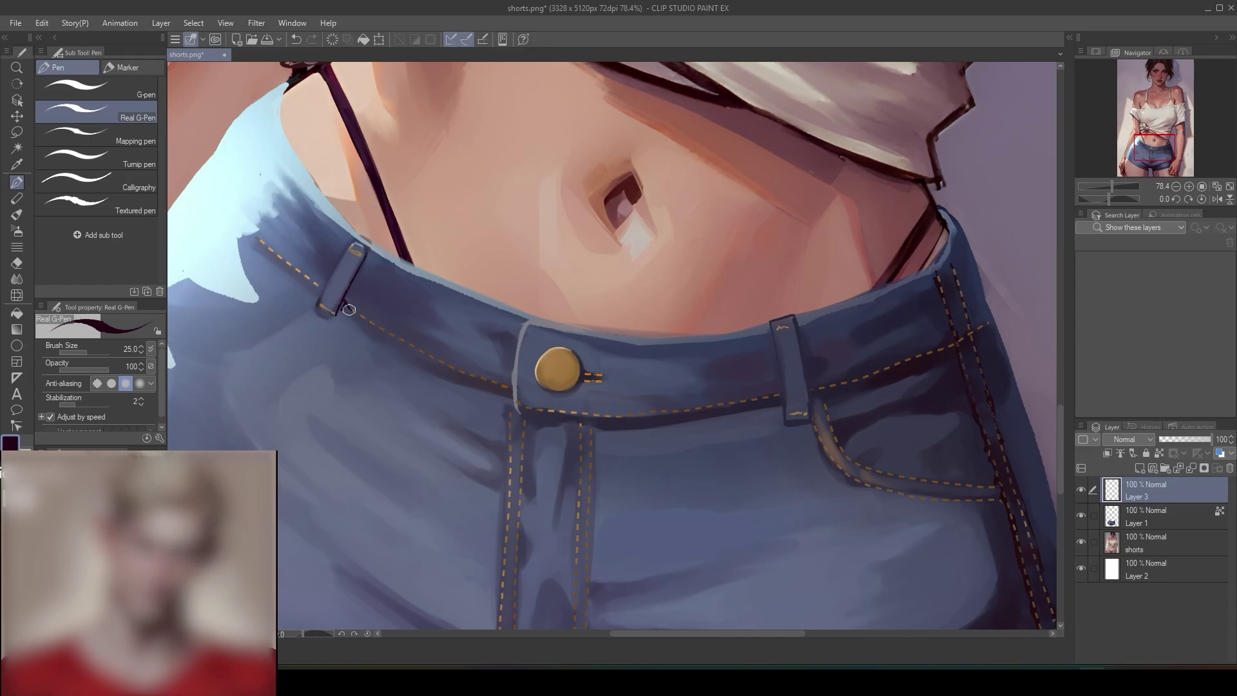
{"action": "left_click_drag", "start_coordinate": [344, 306], "coordinate": [351, 311]}
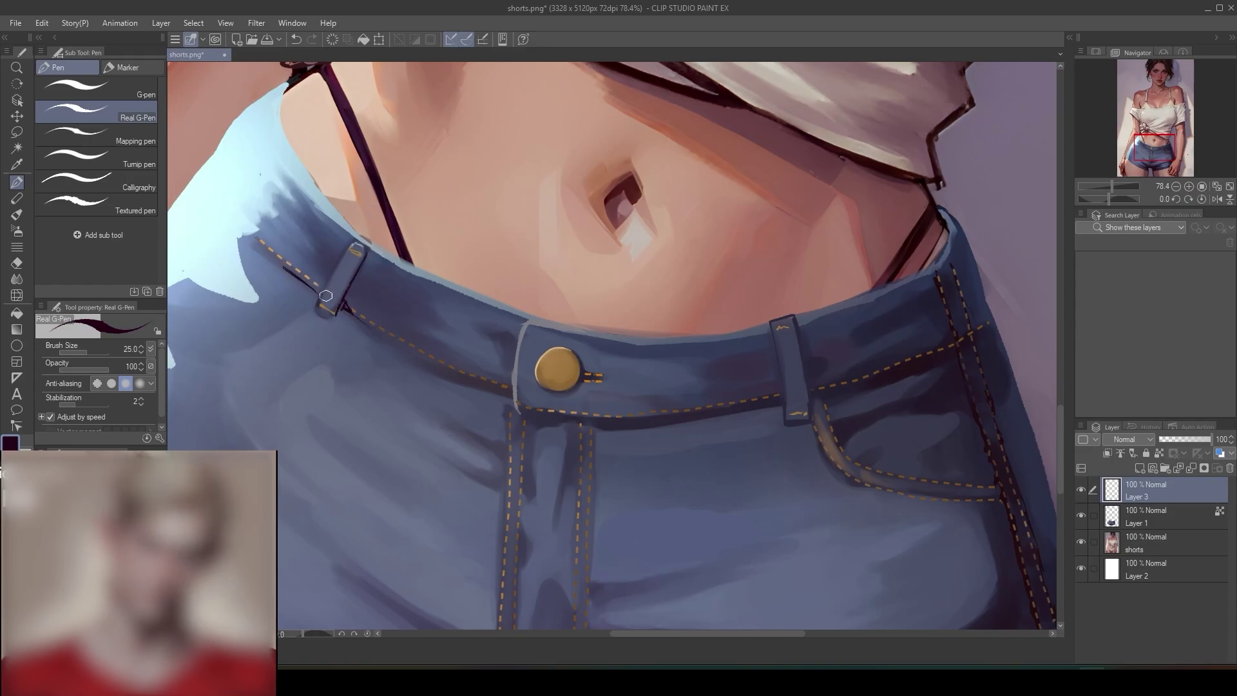
{"action": "left_click_drag", "start_coordinate": [287, 268], "coordinate": [250, 237]}
{"action": "left_click_drag", "start_coordinate": [344, 308], "coordinate": [456, 373]}
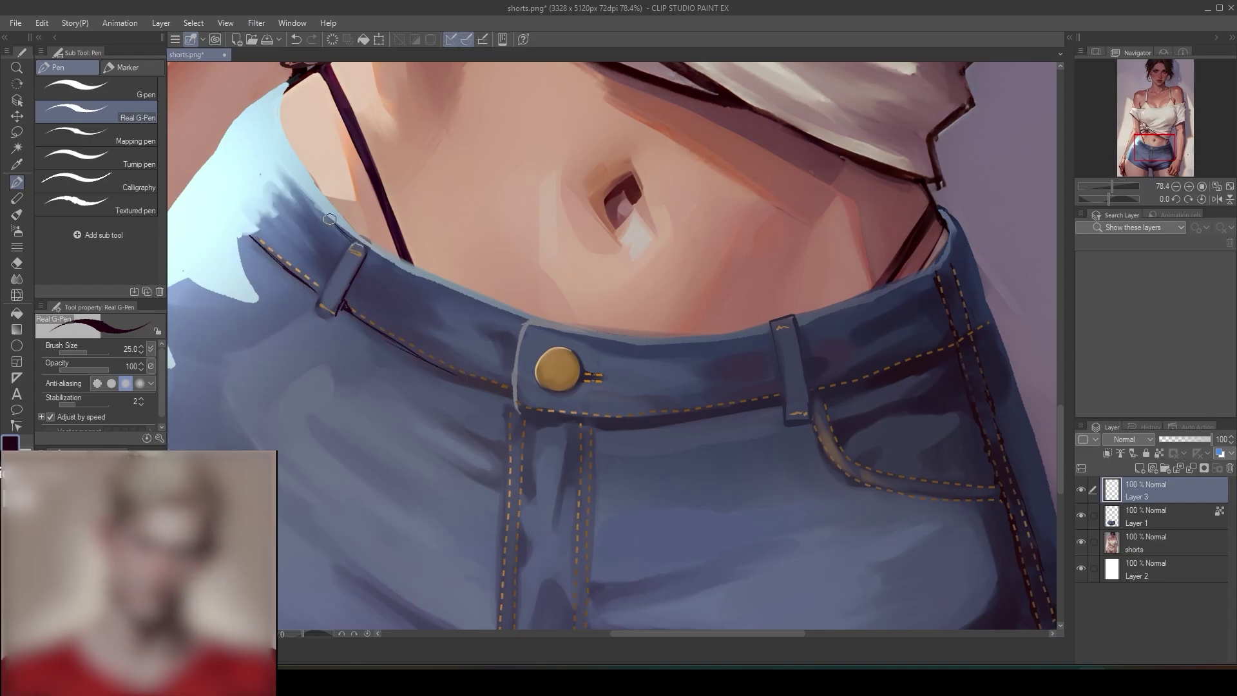
- Outline the waistband's upper edge in dark purple from the shirt knot past the hip belt loop toward the button
{"action": "mouse_move", "coordinate": [292, 81]}
{"action": "left_mouse_down"}
{"action": "mouse_move", "coordinate": [290, 138]}
{"action": "mouse_move", "coordinate": [335, 206]}
{"action": "left_mouse_up"}
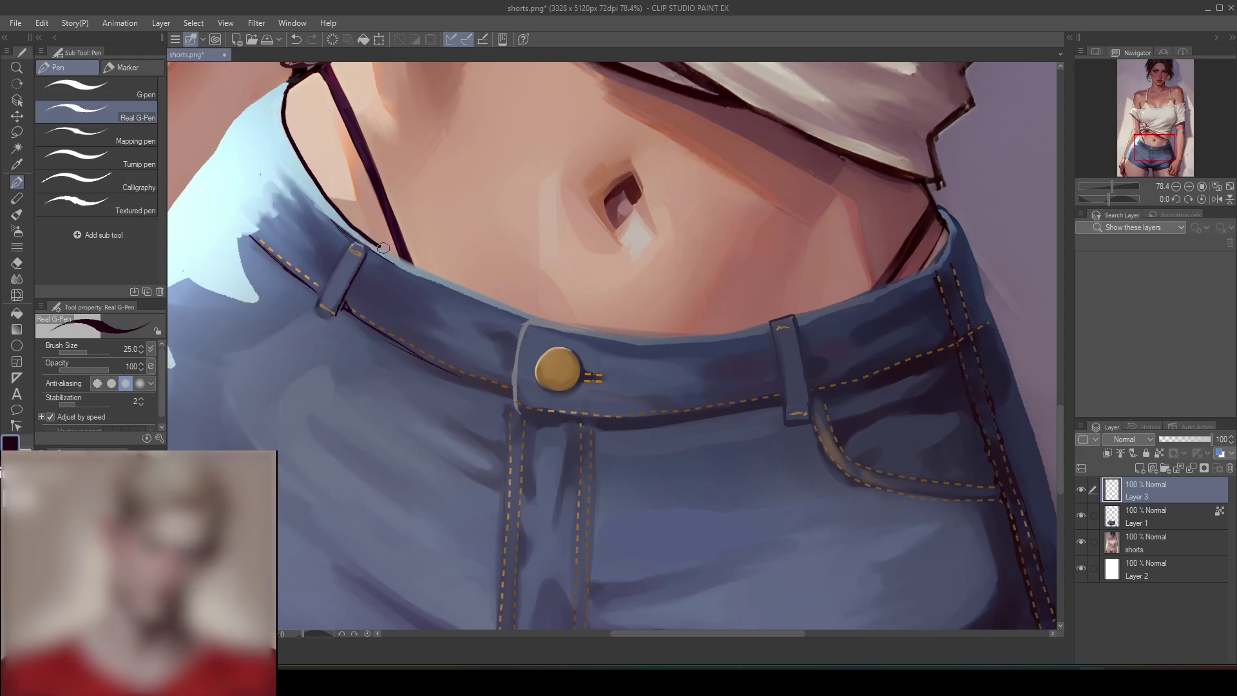
{"action": "mouse_move", "coordinate": [401, 231]}
{"action": "left_mouse_down"}
{"action": "mouse_move", "coordinate": [392, 256]}
{"action": "mouse_move", "coordinate": [405, 264]}
{"action": "left_mouse_up"}
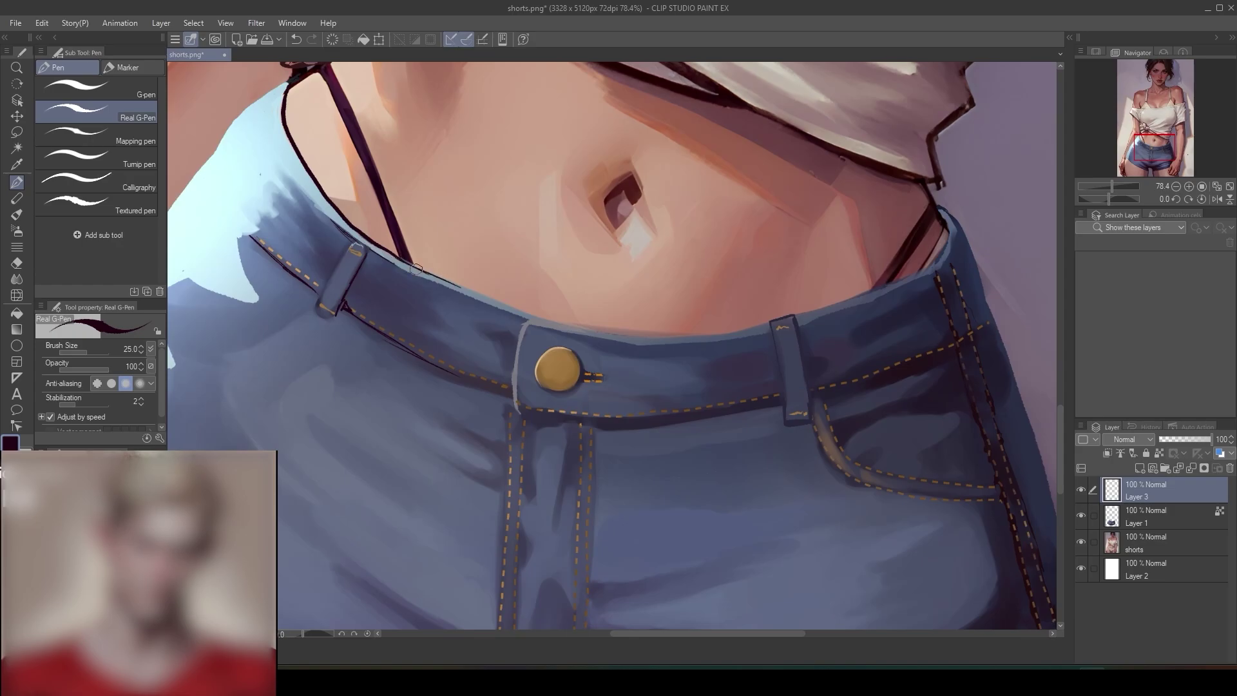
{"action": "scroll", "coordinate": [568, 279], "scroll_direction": "down", "scroll_amount": 5}
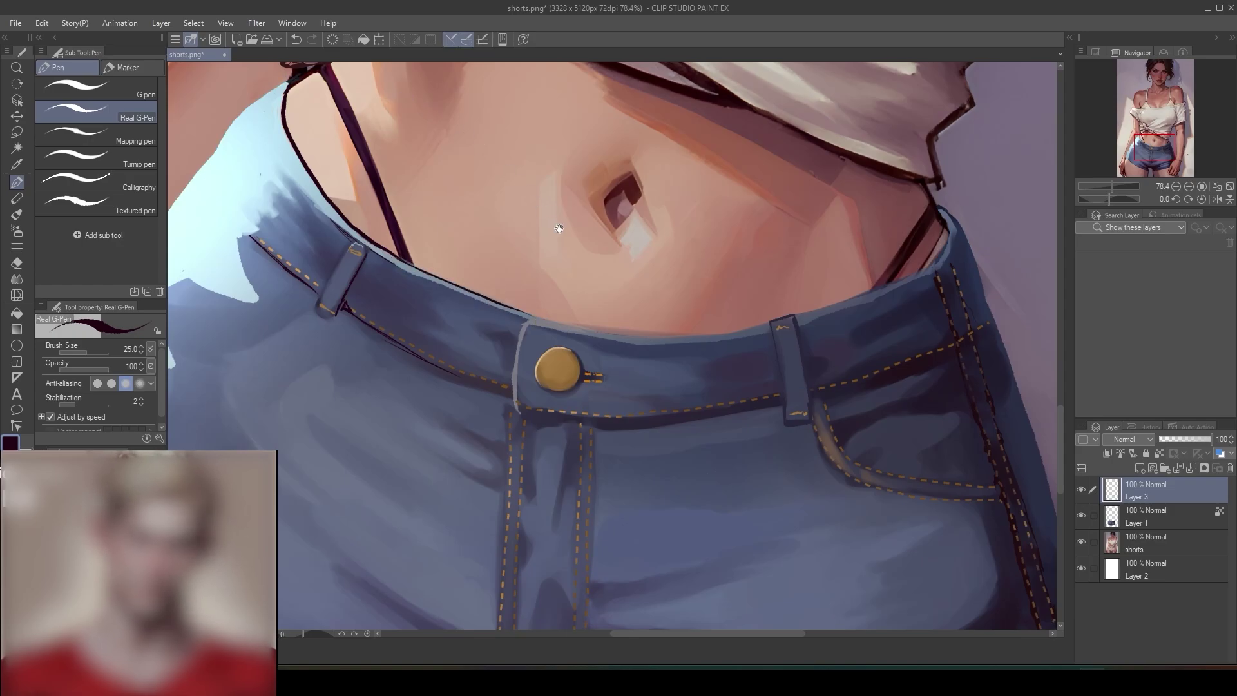
{"action": "scroll", "coordinate": [568, 279], "scroll_direction": "up", "scroll_amount": 4}
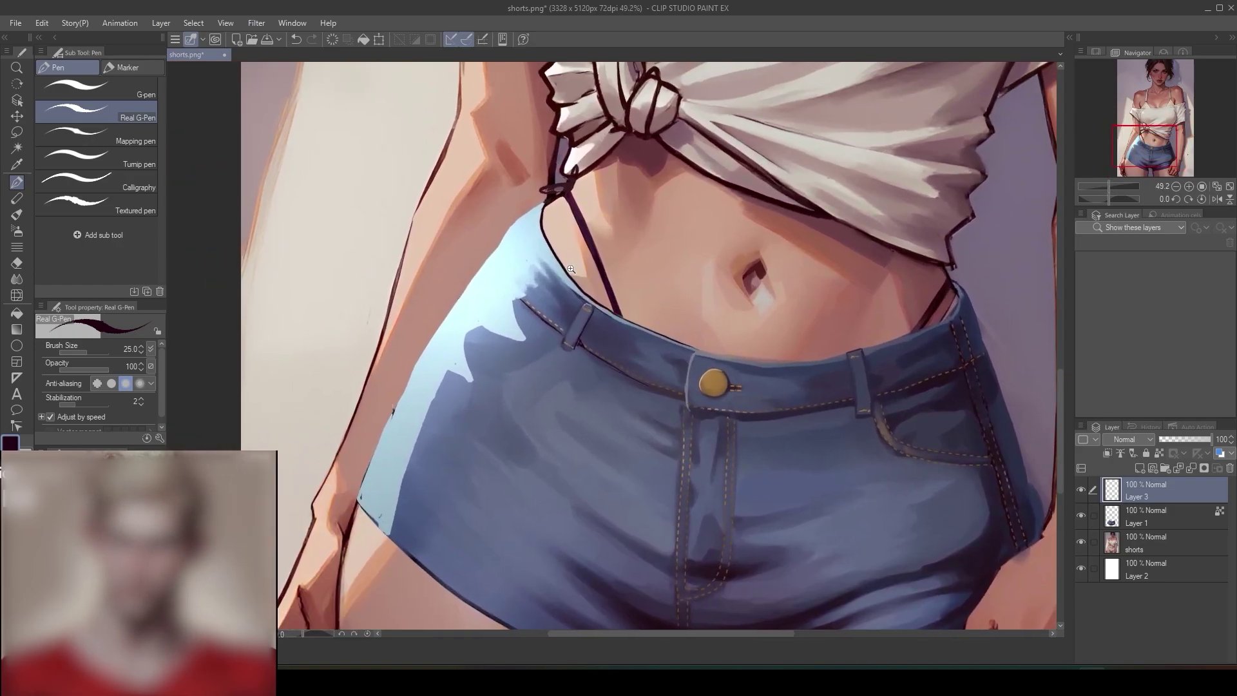
- Outline the brightly lit outer hip edge of the shorts in dark purple, from the shirt knot down along the arm
{"action": "scroll", "coordinate": [588, 247], "scroll_direction": "down", "scroll_amount": 1}
{"action": "scroll", "coordinate": [568, 206], "scroll_direction": "down", "scroll_amount": 1}
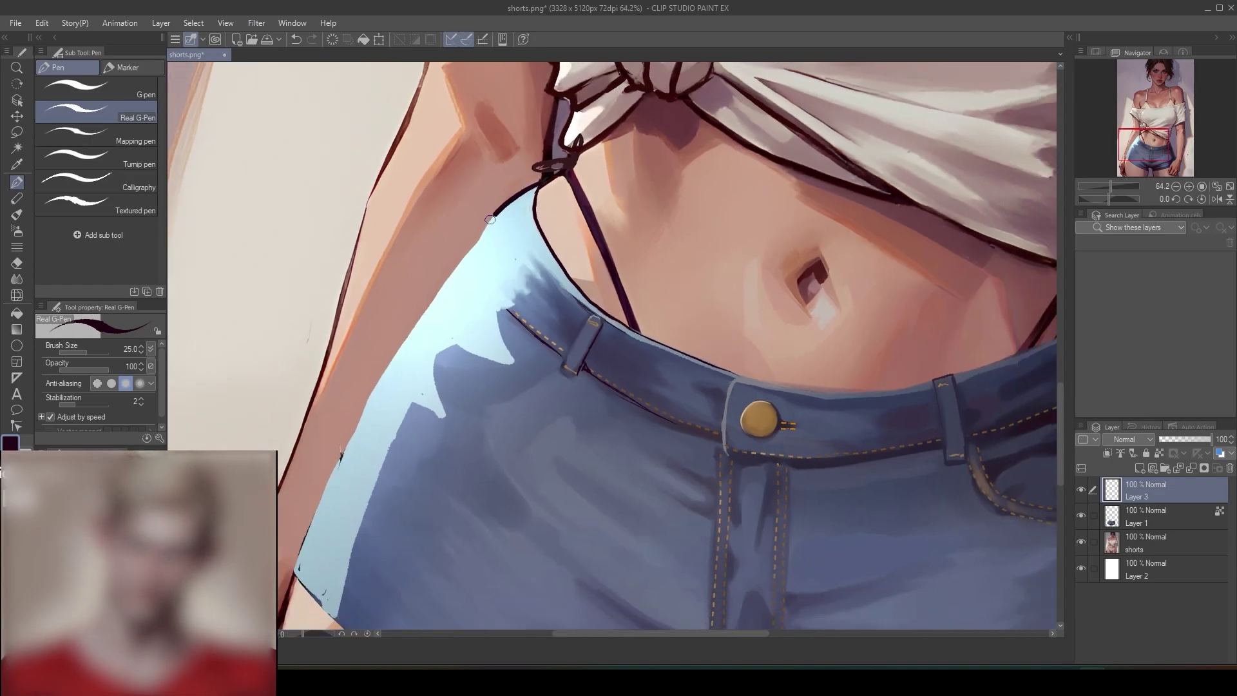
{"action": "mouse_move", "coordinate": [471, 250]}
{"action": "left_mouse_down"}
{"action": "mouse_move", "coordinate": [479, 266]}
{"action": "mouse_move", "coordinate": [374, 390]}
{"action": "left_mouse_up"}
{"action": "left_click_drag", "start_coordinate": [338, 455], "coordinate": [293, 570]}
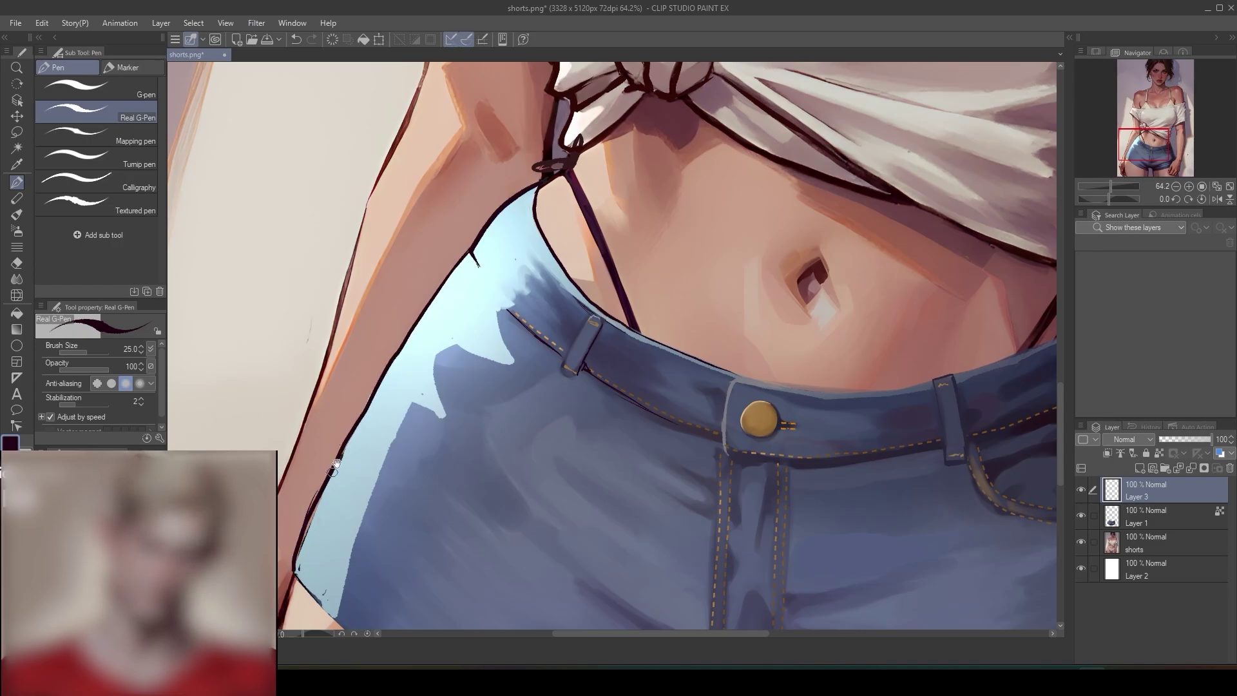
- Outline the opposite, shaded hip edge of the shorts in dark purple, from the waistband down to the hand
{"action": "left_click_drag", "start_coordinate": [445, 413], "coordinate": [322, 412]}
{"action": "left_click_drag", "start_coordinate": [564, 392], "coordinate": [501, 295]}
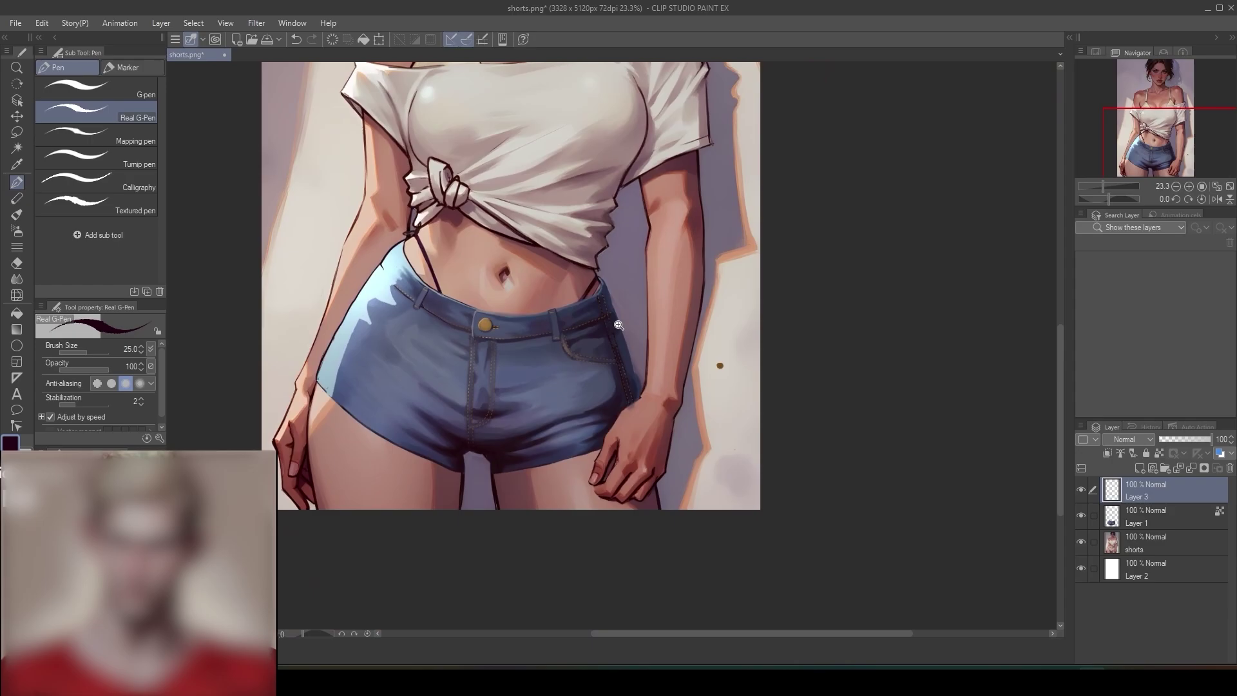
{"action": "left_click_drag", "start_coordinate": [615, 321], "coordinate": [634, 232]}
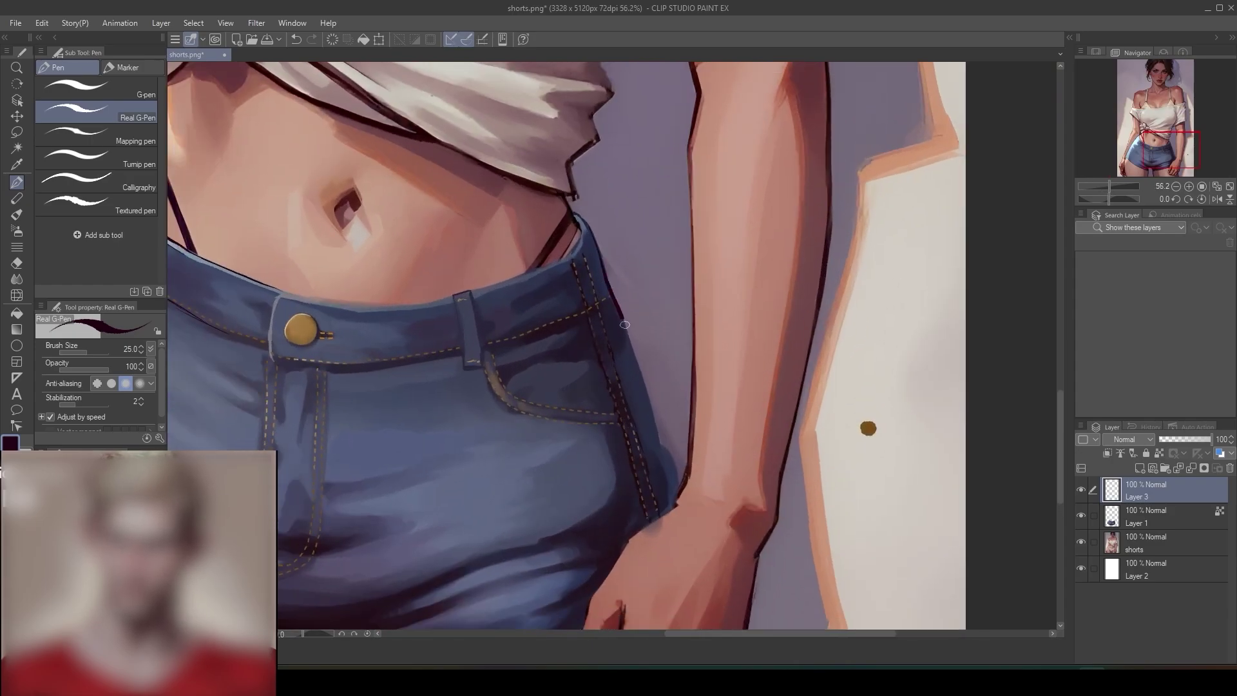
{"action": "left_click_drag", "start_coordinate": [624, 325], "coordinate": [647, 389]}
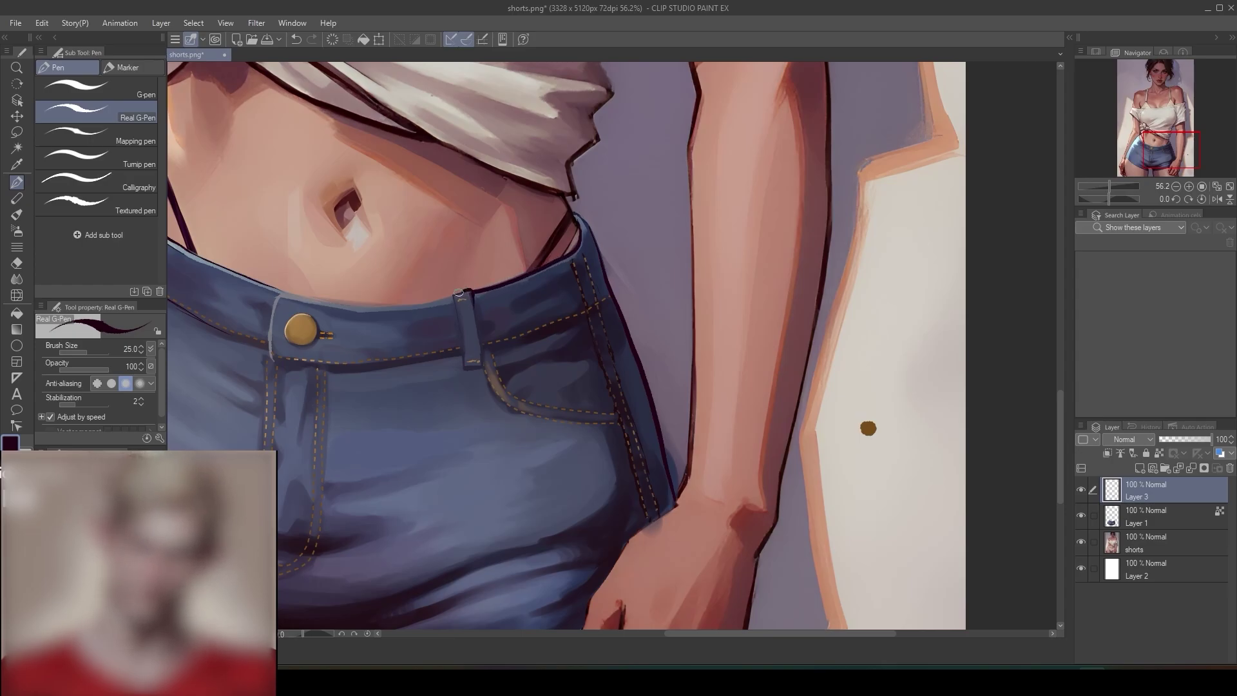
- Extend the dark outline along the waistband's upper edge between the button and the pocket-side belt loop, and around the loop's upper end
{"action": "left_click_drag", "start_coordinate": [476, 309], "coordinate": [494, 406]}
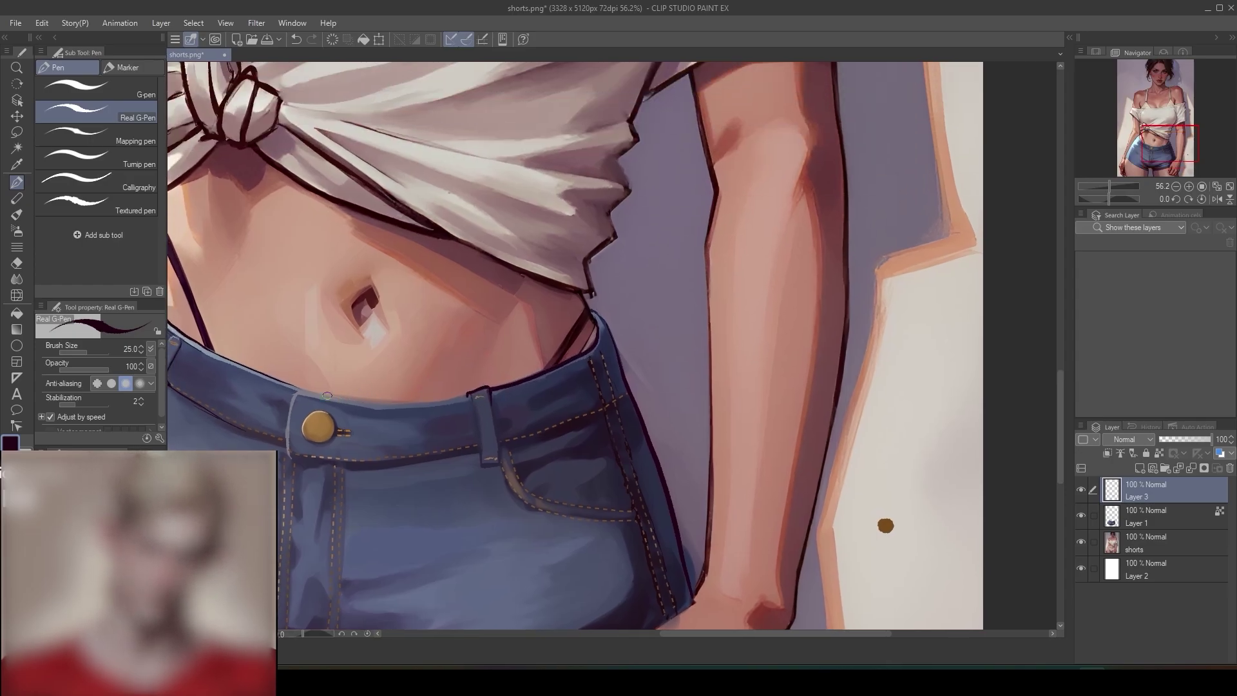
{"action": "left_click_drag", "start_coordinate": [292, 389], "coordinate": [331, 398]}
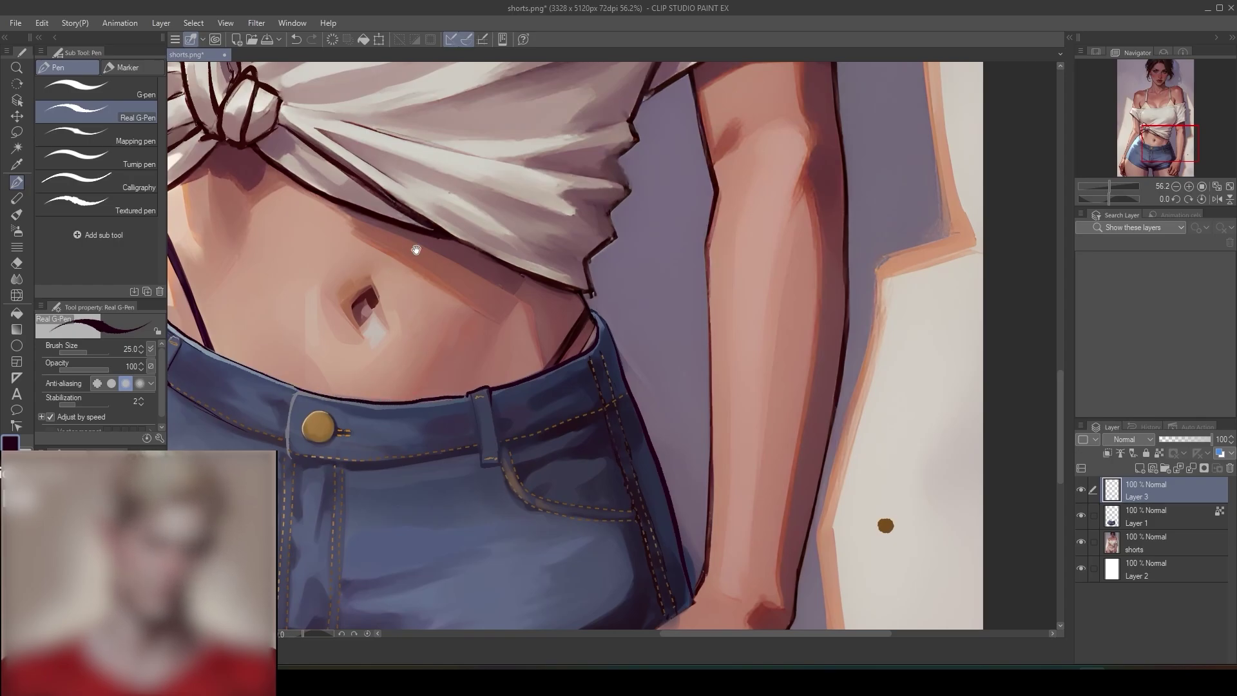
{"action": "scroll", "coordinate": [416, 250], "scroll_direction": "down", "scroll_amount": 5}
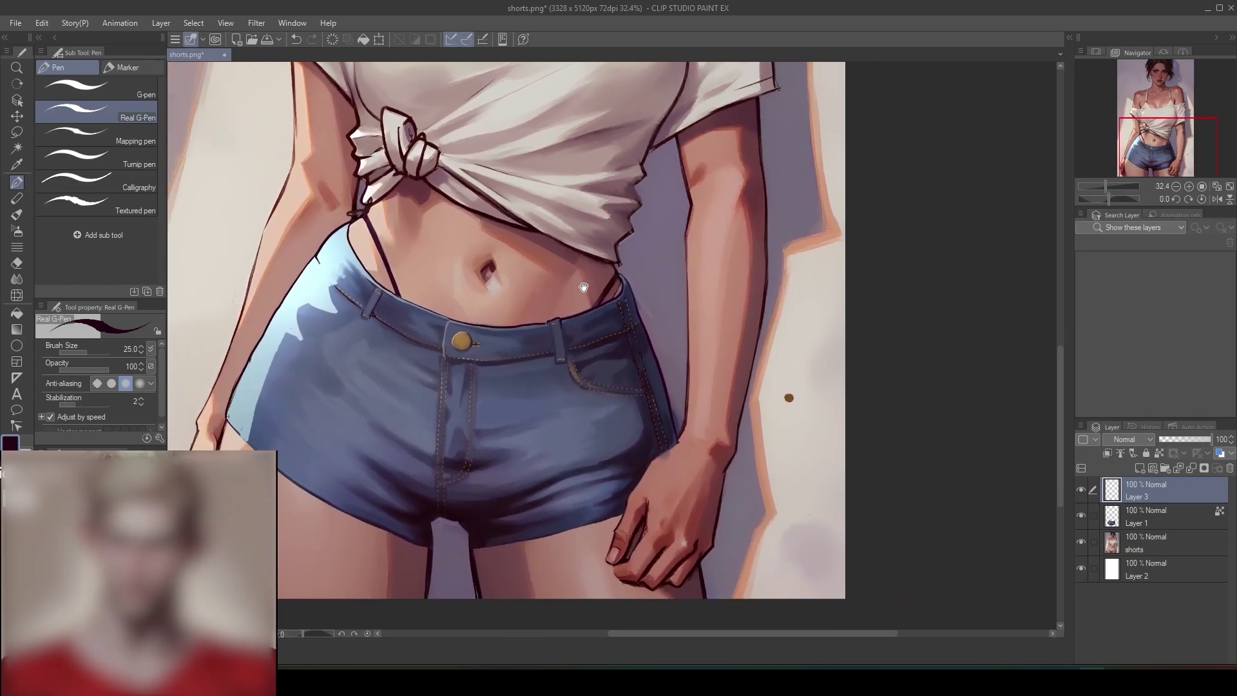
{"action": "scroll", "coordinate": [588, 319], "scroll_direction": "up", "scroll_amount": 4}
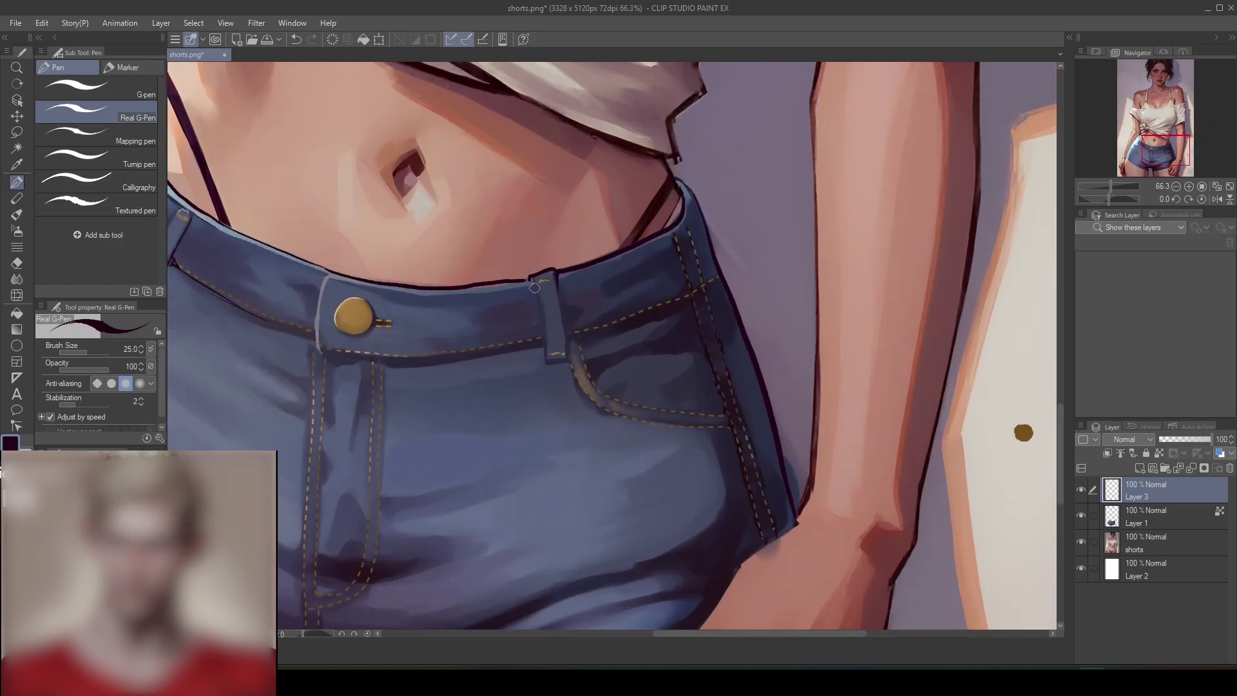
{"action": "scroll", "coordinate": [547, 325], "scroll_direction": "down", "scroll_amount": 3}
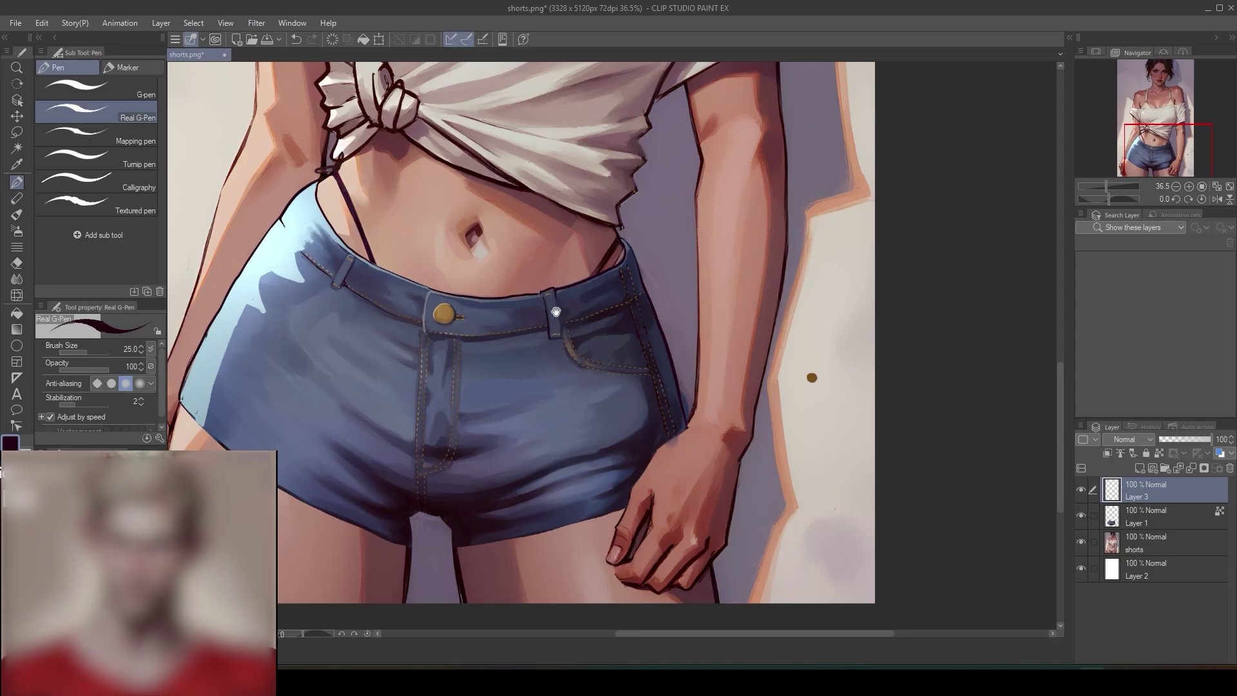
- Paint a dark purple shadow under the waistband flap below the button, at the top of the fly
{"action": "scroll", "coordinate": [556, 312], "scroll_direction": "up", "scroll_amount": 3}
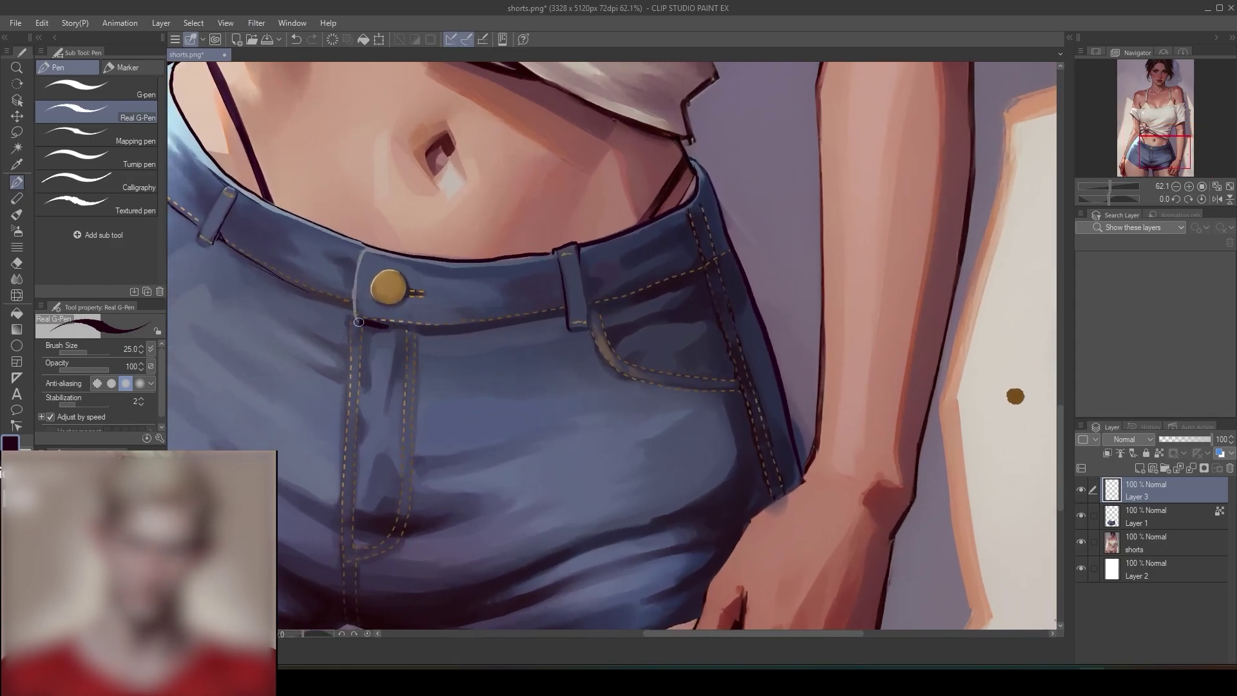
{"action": "left_click_drag", "start_coordinate": [359, 322], "coordinate": [382, 327]}
{"action": "scroll", "coordinate": [425, 348], "scroll_direction": "down", "scroll_amount": 5}
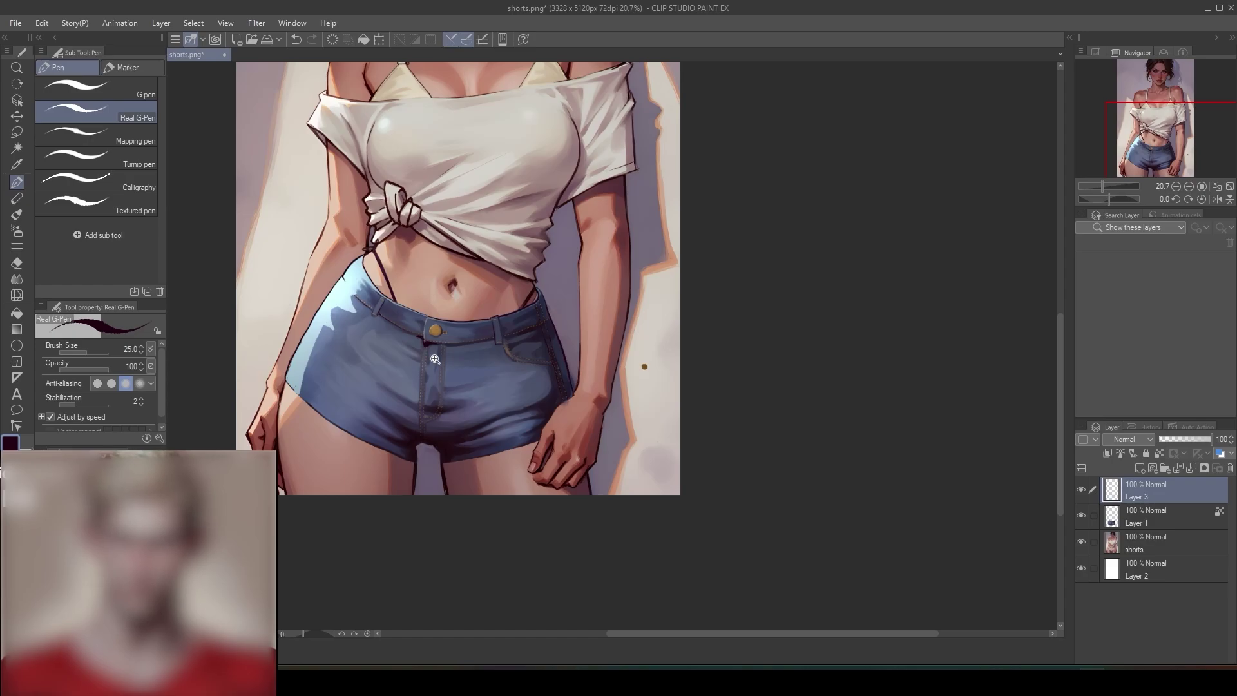
{"action": "scroll", "coordinate": [461, 355], "scroll_direction": "up", "scroll_amount": 5}
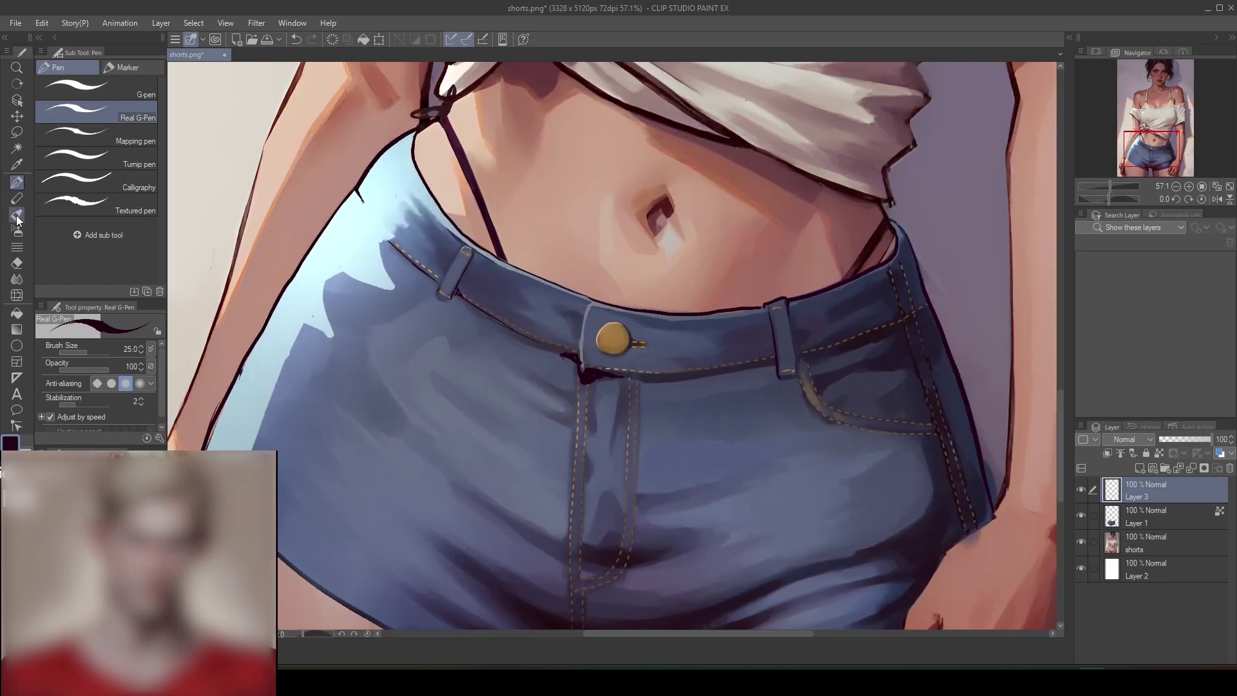
- With the Round mixing brush at size 50, paint a curved pocket edge in sampled denim blues from the hip belt loop toward the outer hip
{"action": "key", "text": "b"}
{"action": "left_click", "coordinate": [451, 247], "text": "alt"}
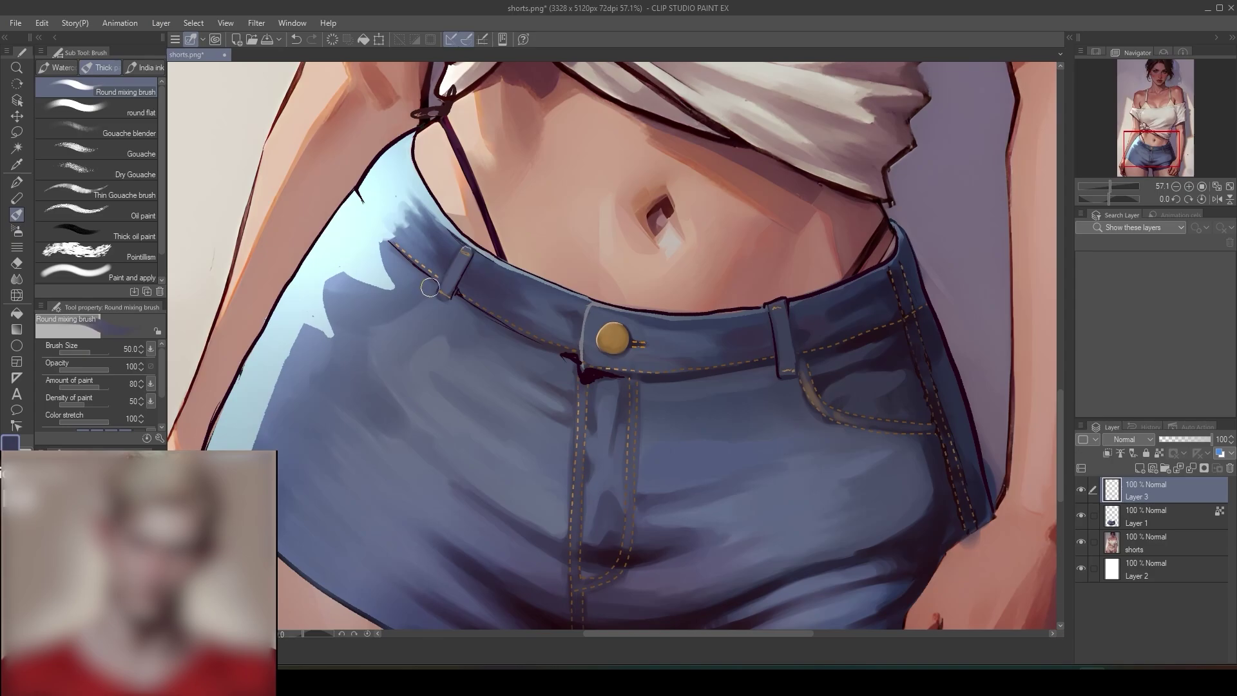
{"action": "left_click_drag", "start_coordinate": [419, 298], "coordinate": [326, 318]}
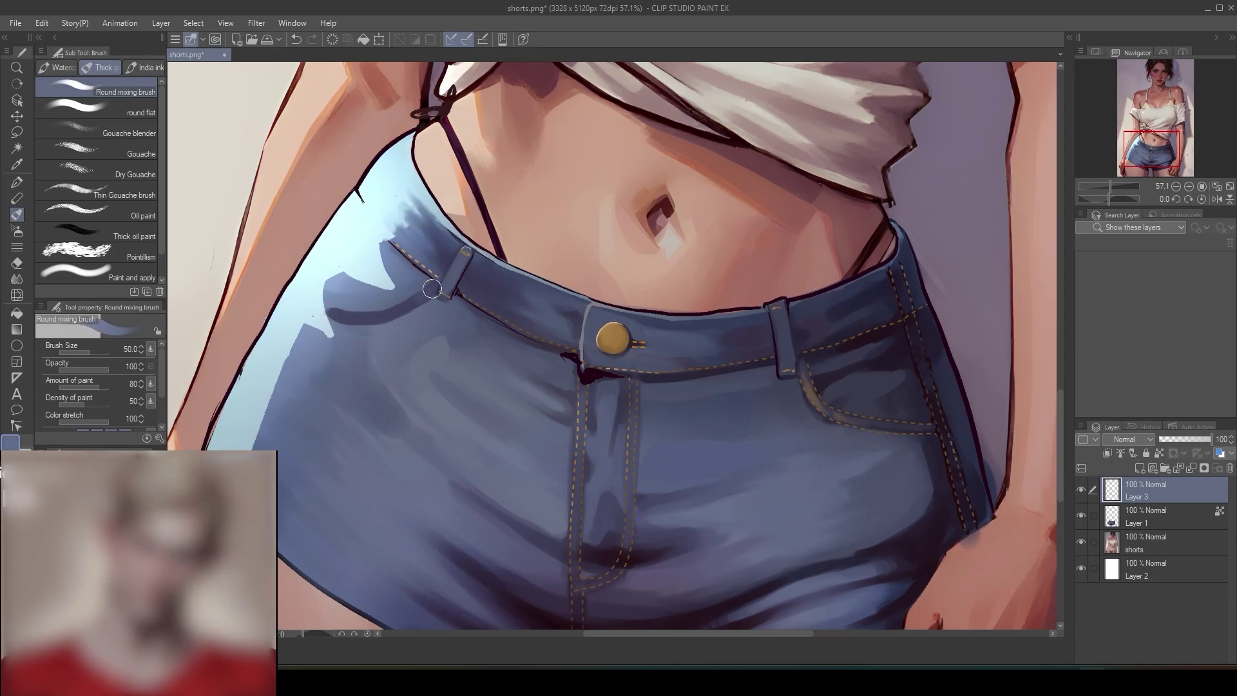
{"action": "mouse_move", "coordinate": [432, 289]}
{"action": "left_mouse_down"}
{"action": "mouse_move", "coordinate": [368, 316]}
{"action": "mouse_move", "coordinate": [396, 310]}
{"action": "left_mouse_up"}
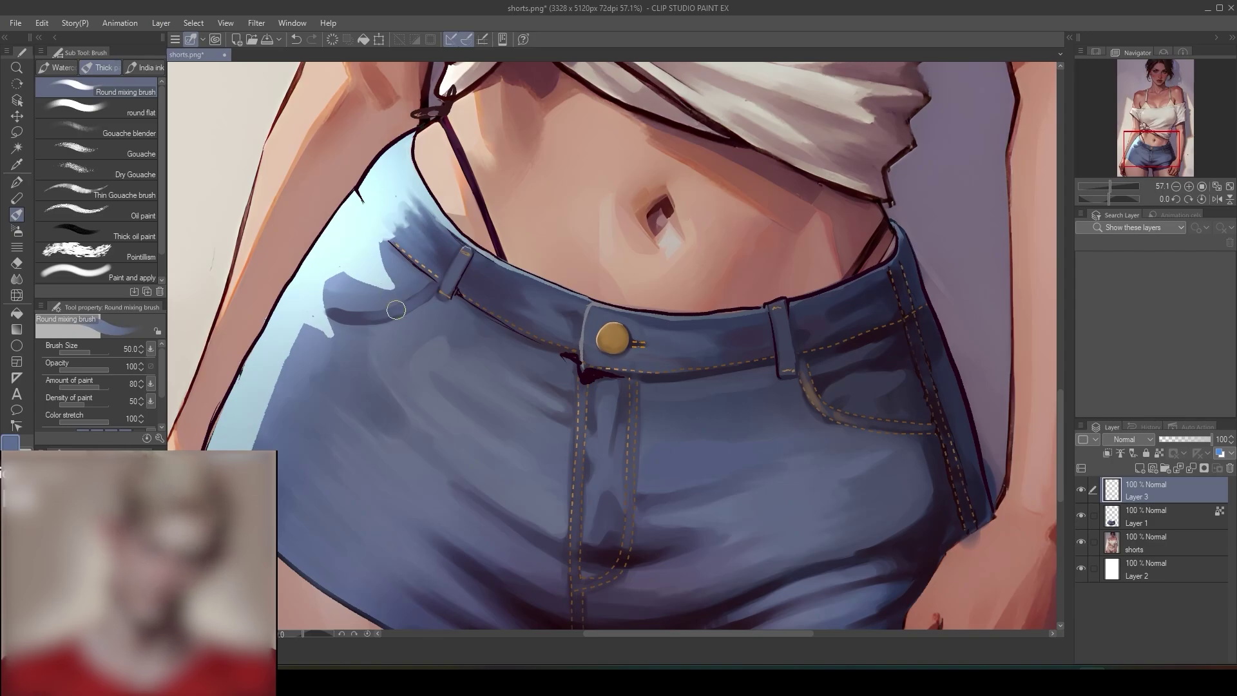
{"action": "left_click_drag", "start_coordinate": [471, 342], "coordinate": [512, 281]}
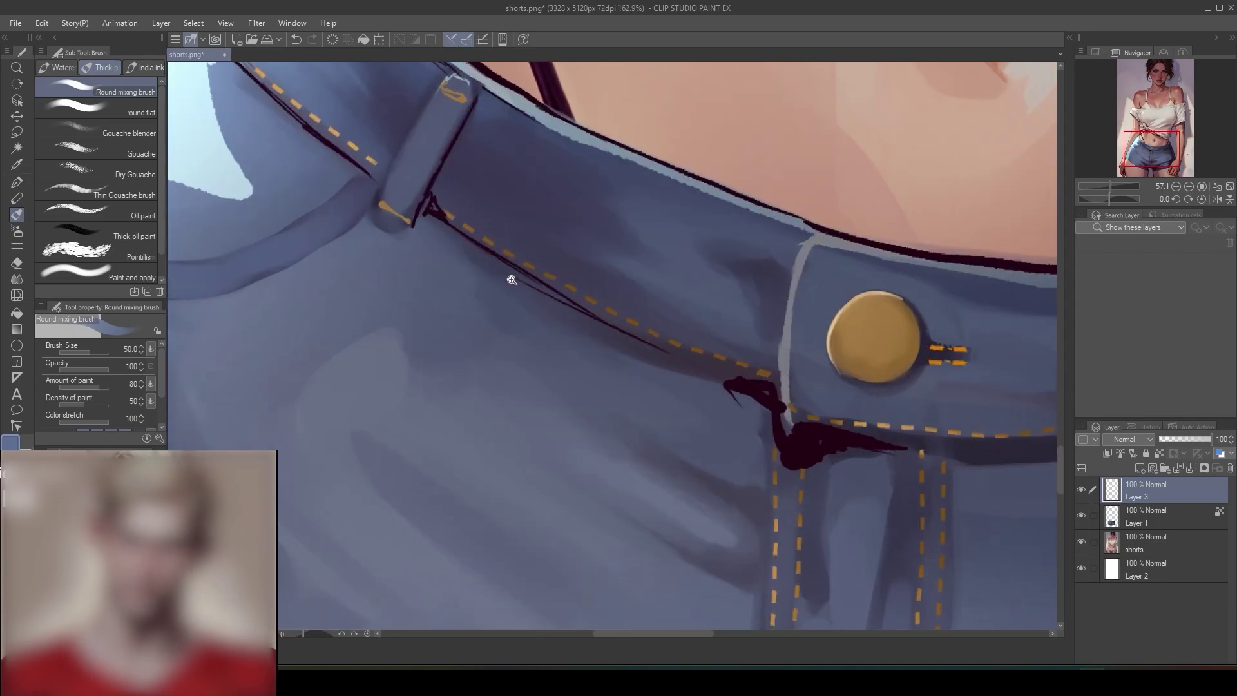
{"action": "left_click_drag", "start_coordinate": [428, 263], "coordinate": [415, 305]}
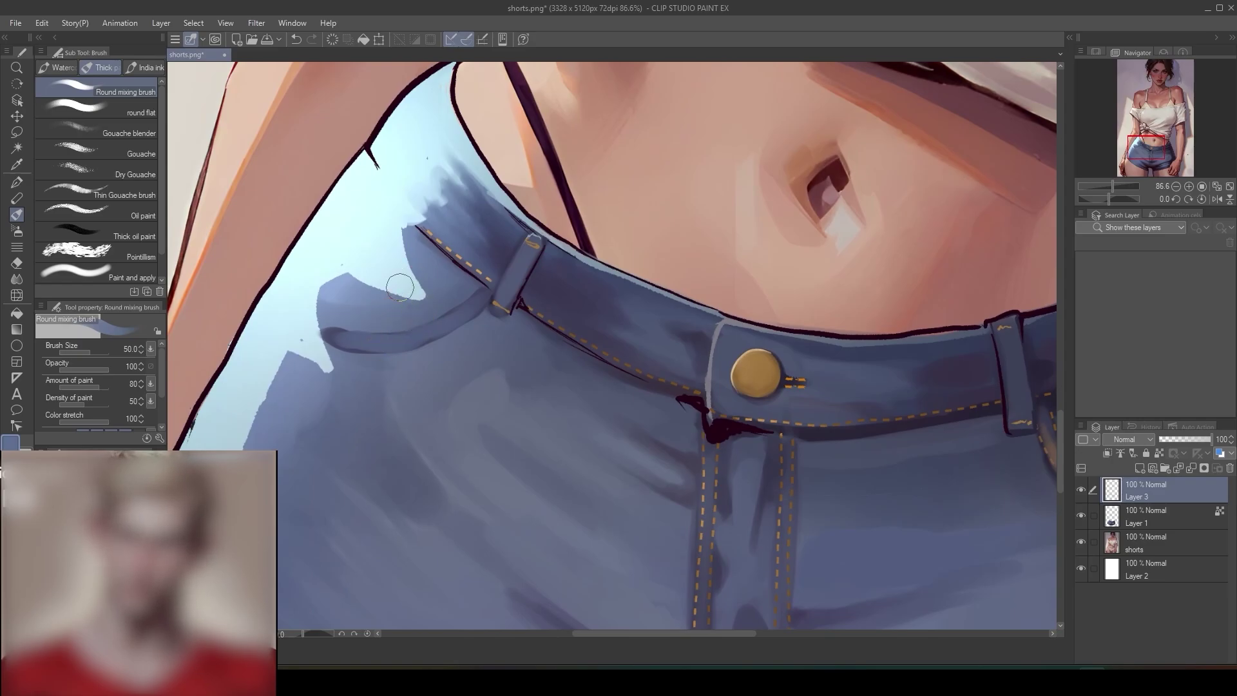
- Reduce the Round mixing brush to size 25 and paint a darker, wavy shadow along the hip pocket's lower border
{"action": "key", "text": "bracketleft"}
{"action": "key", "text": "bracketleft"}
{"action": "key", "text": "bracketleft"}
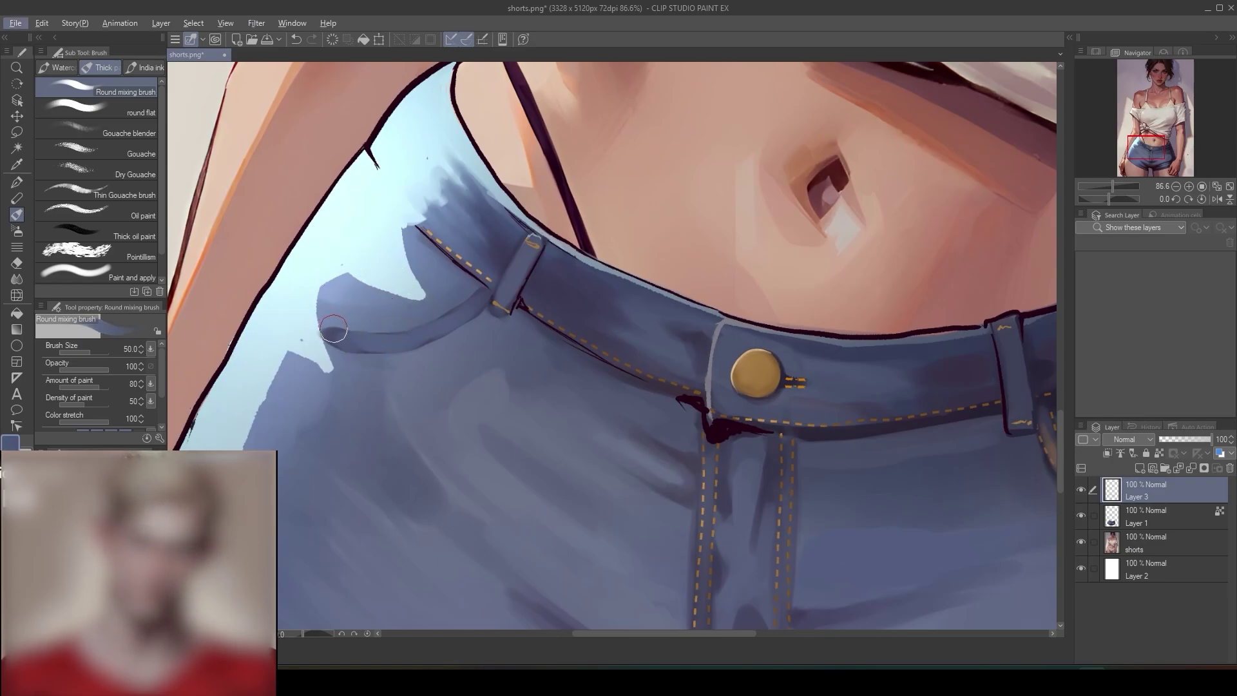
{"action": "left_click_drag", "start_coordinate": [366, 350], "coordinate": [433, 339]}
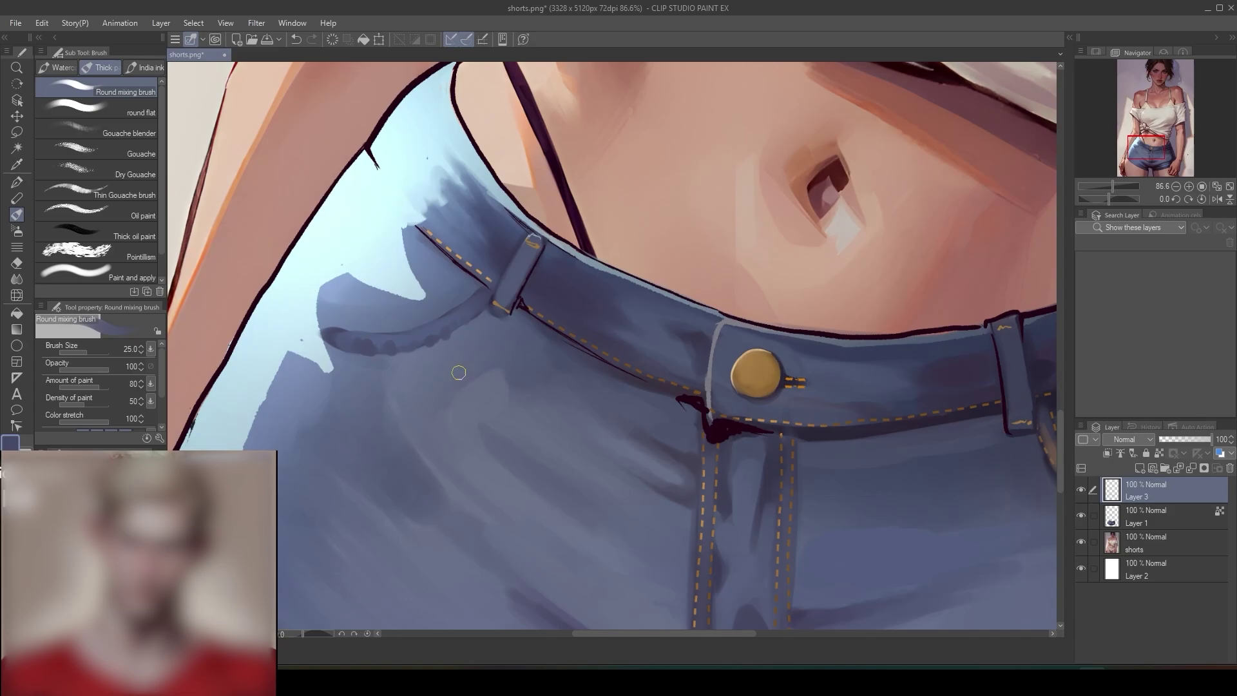
- Draw a thin light-blue highlight along the hip pocket's upper edge with the Real G-Pen
{"action": "left_click", "coordinate": [17, 184]}
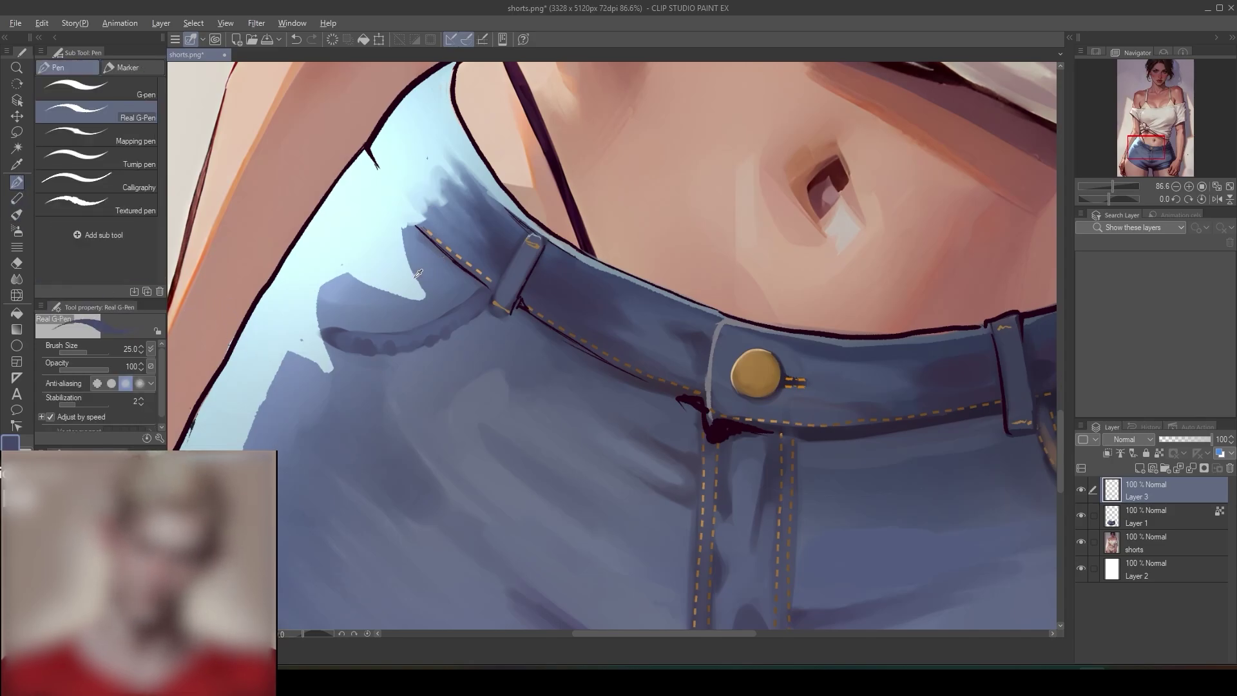
{"action": "left_click_drag", "start_coordinate": [484, 291], "coordinate": [461, 304]}
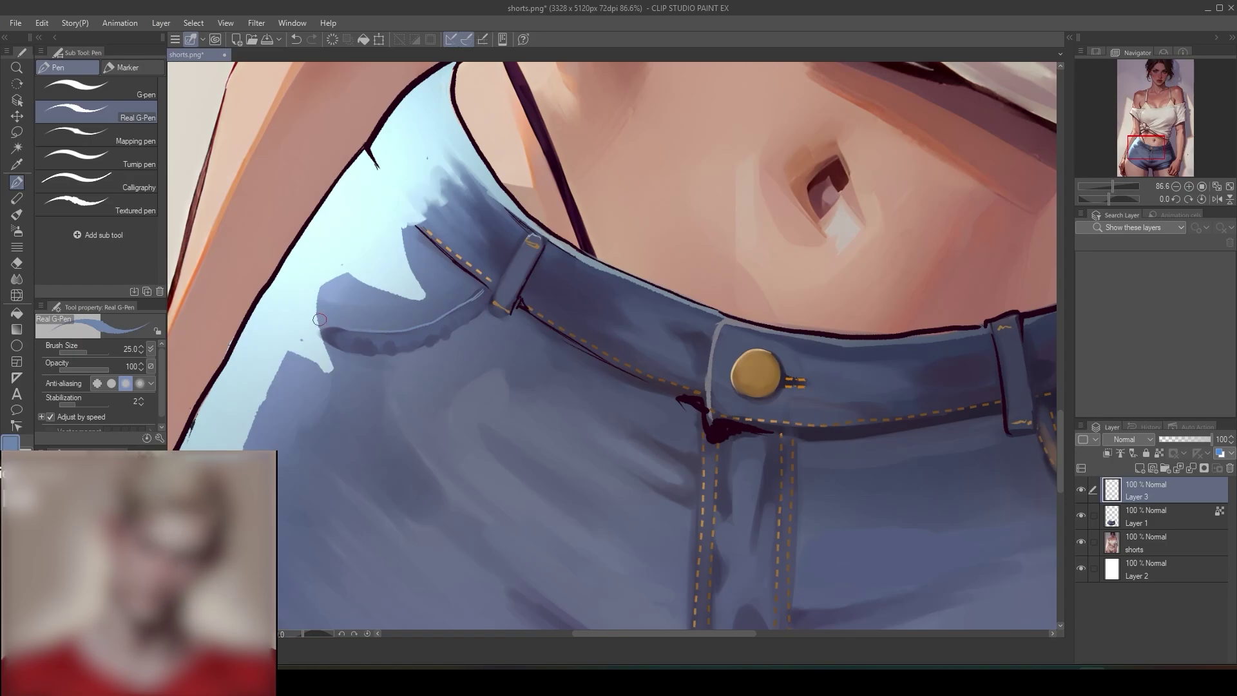
{"action": "scroll", "coordinate": [510, 424], "scroll_direction": "down", "scroll_amount": 5}
{"action": "scroll", "coordinate": [510, 424], "scroll_direction": "up", "scroll_amount": 6}
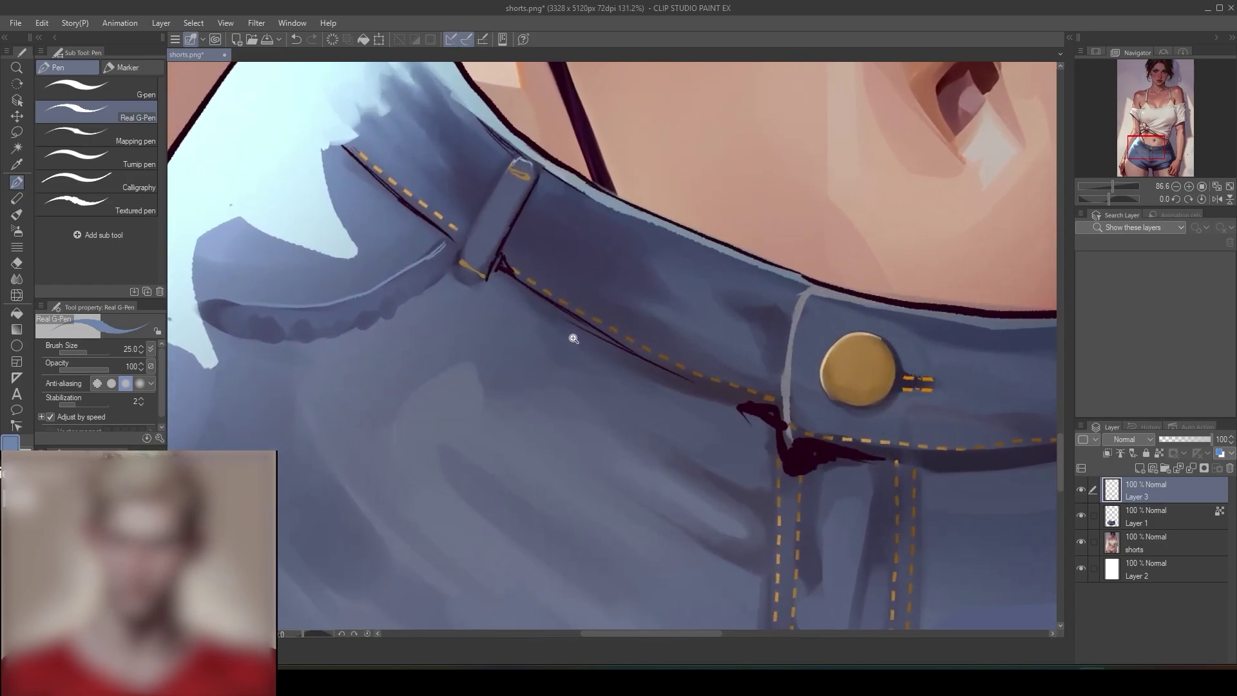
- With the Dashed line brush at size 7 and gold sampled from the button, add two rows of stitching along the hip pocket edge
{"action": "left_click", "coordinate": [23, 249]}
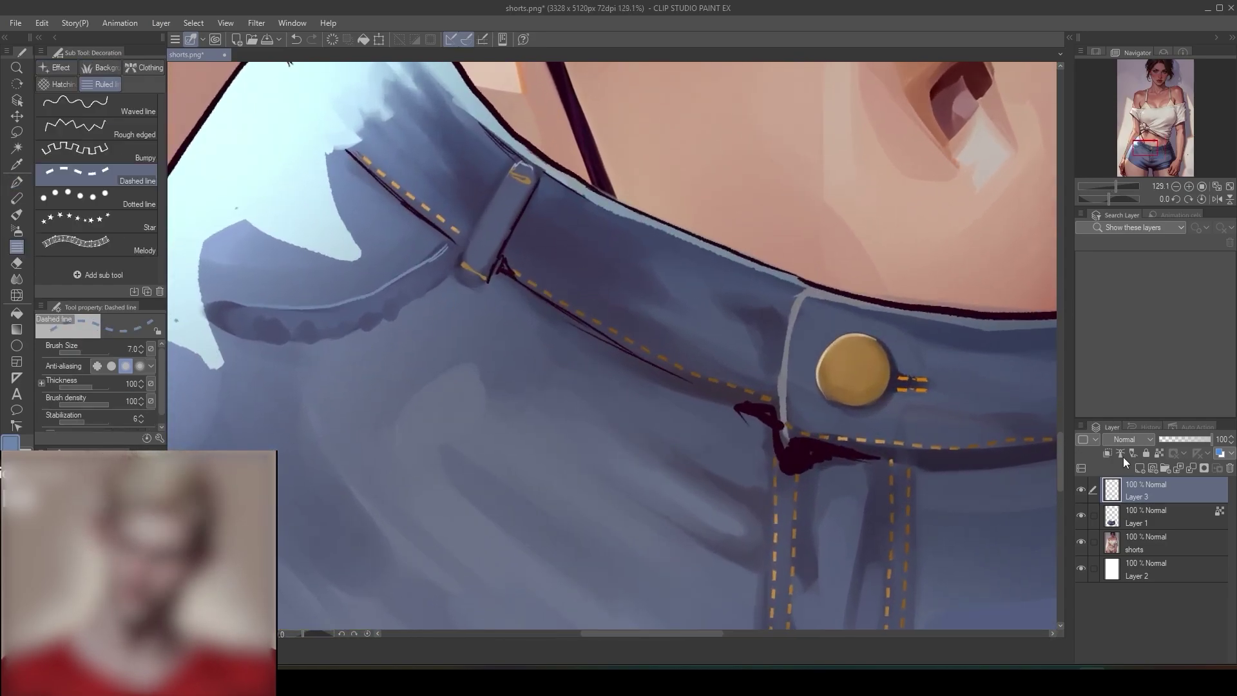
{"action": "left_click", "coordinate": [841, 379], "text": "alt"}
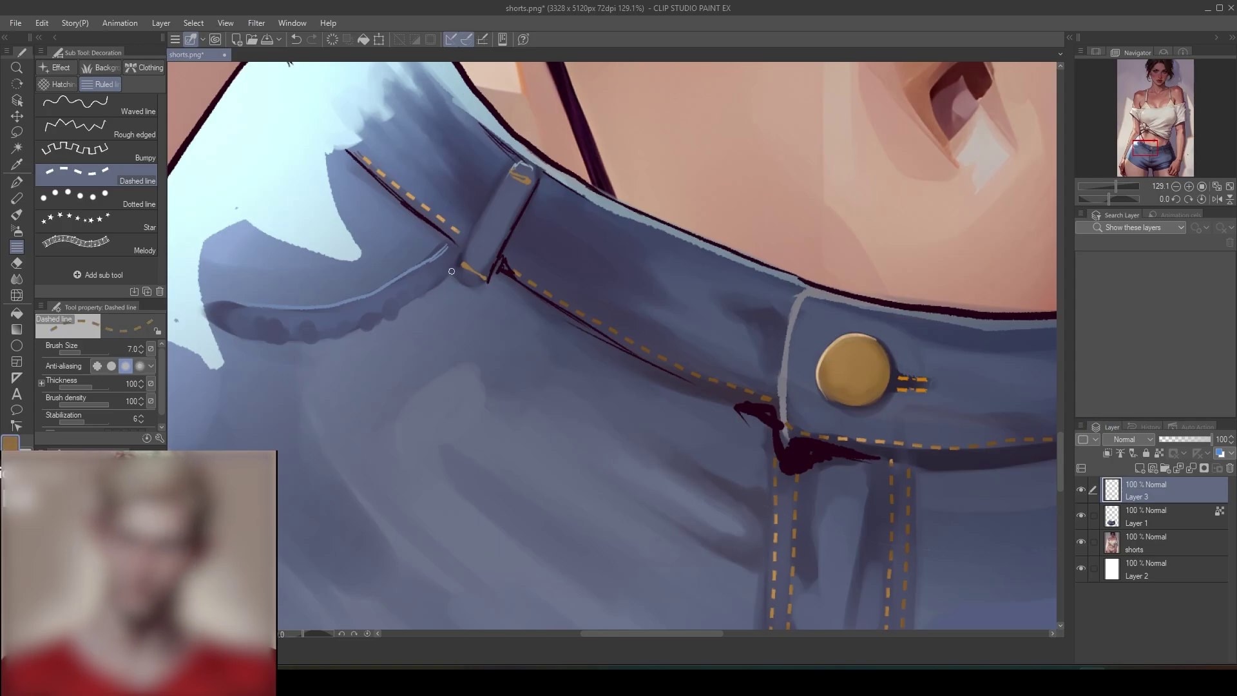
{"action": "mouse_move", "coordinate": [420, 271]}
{"action": "left_mouse_down"}
{"action": "mouse_move", "coordinate": [324, 310]}
{"action": "mouse_move", "coordinate": [250, 310]}
{"action": "left_mouse_up"}
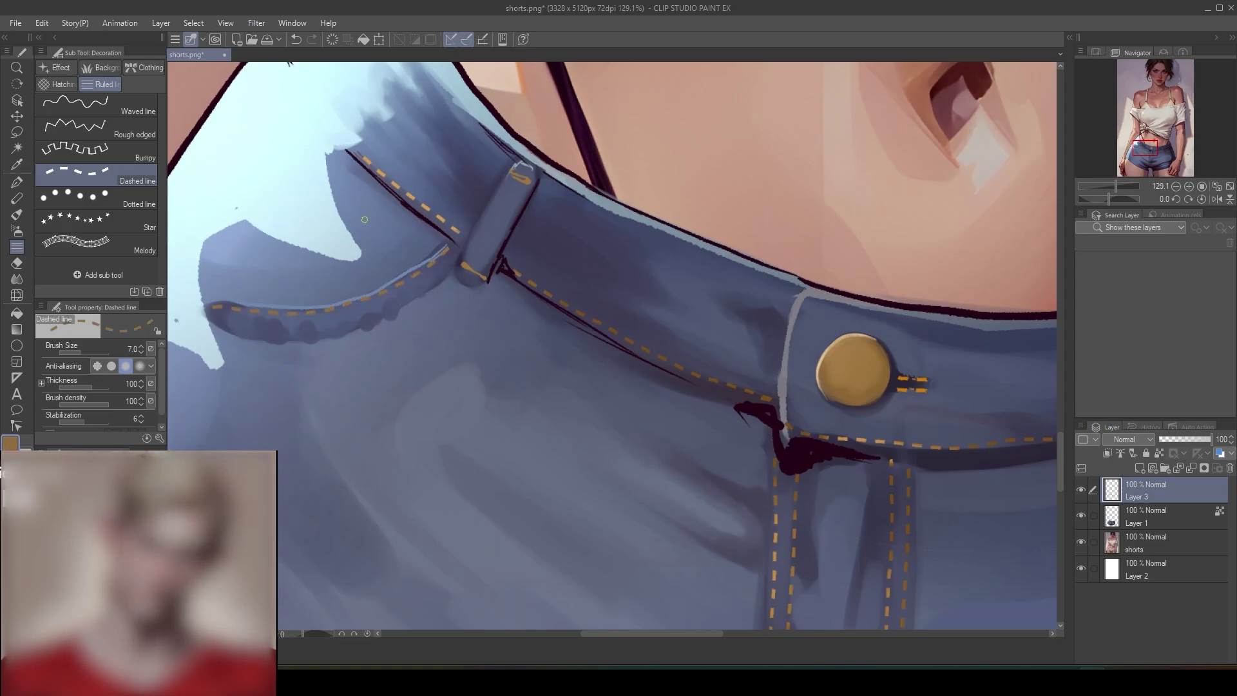
{"action": "left_click_drag", "start_coordinate": [448, 270], "coordinate": [350, 326]}
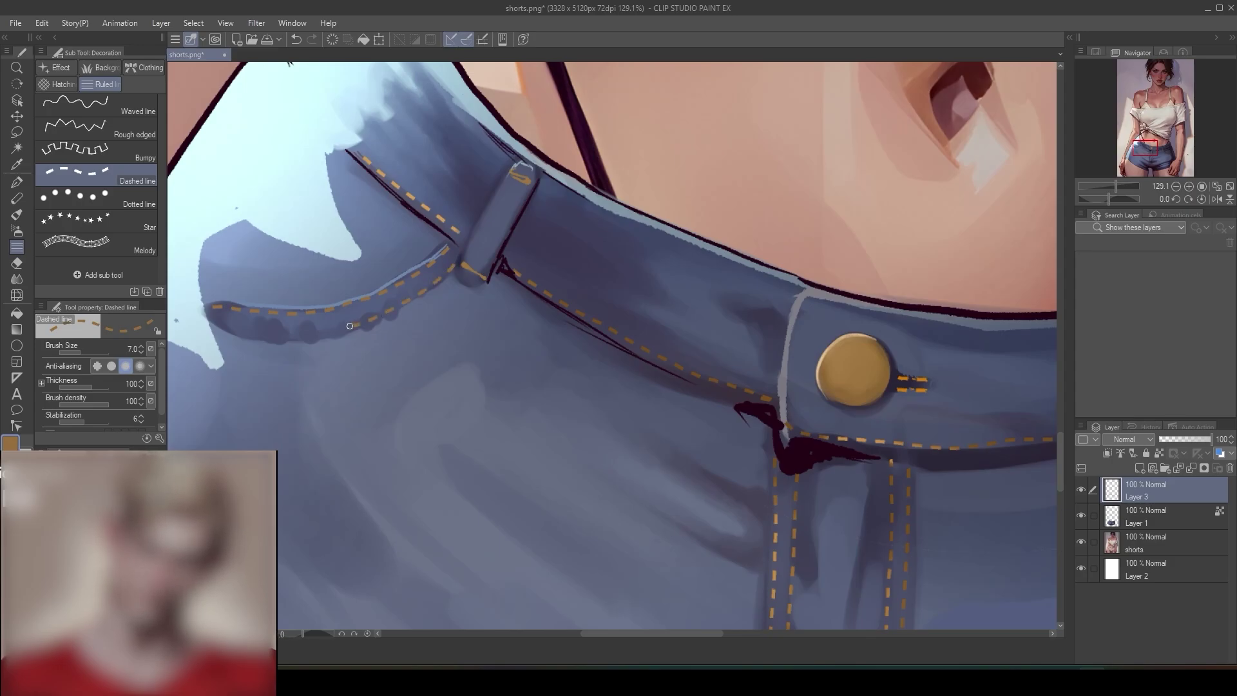
{"action": "scroll", "coordinate": [605, 353], "scroll_direction": "down", "scroll_amount": 5}
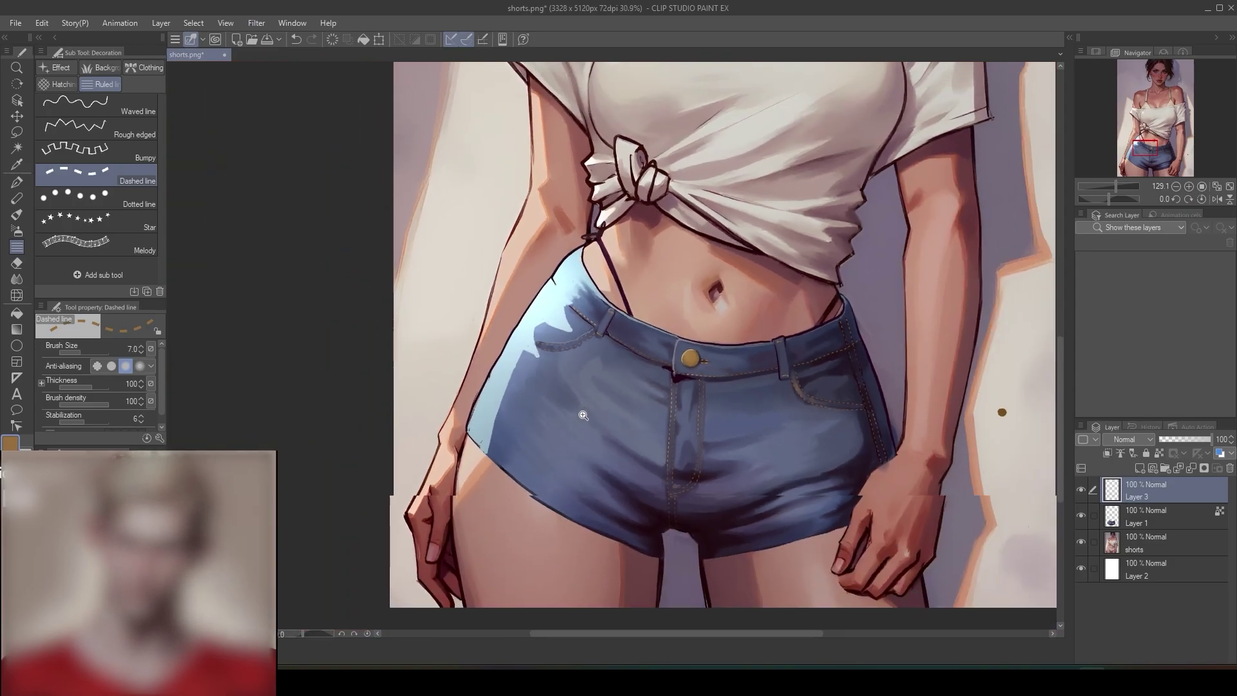
- Redraw the shorts' image-left hip outline and the start of its hem with the Real G-Pen at size 25 in sampled dark outline colour
{"action": "mouse_move", "coordinate": [631, 419]}
{"action": "left_mouse_down"}
{"action": "mouse_move", "coordinate": [554, 383]}
{"action": "mouse_move", "coordinate": [573, 376]}
{"action": "left_mouse_up"}
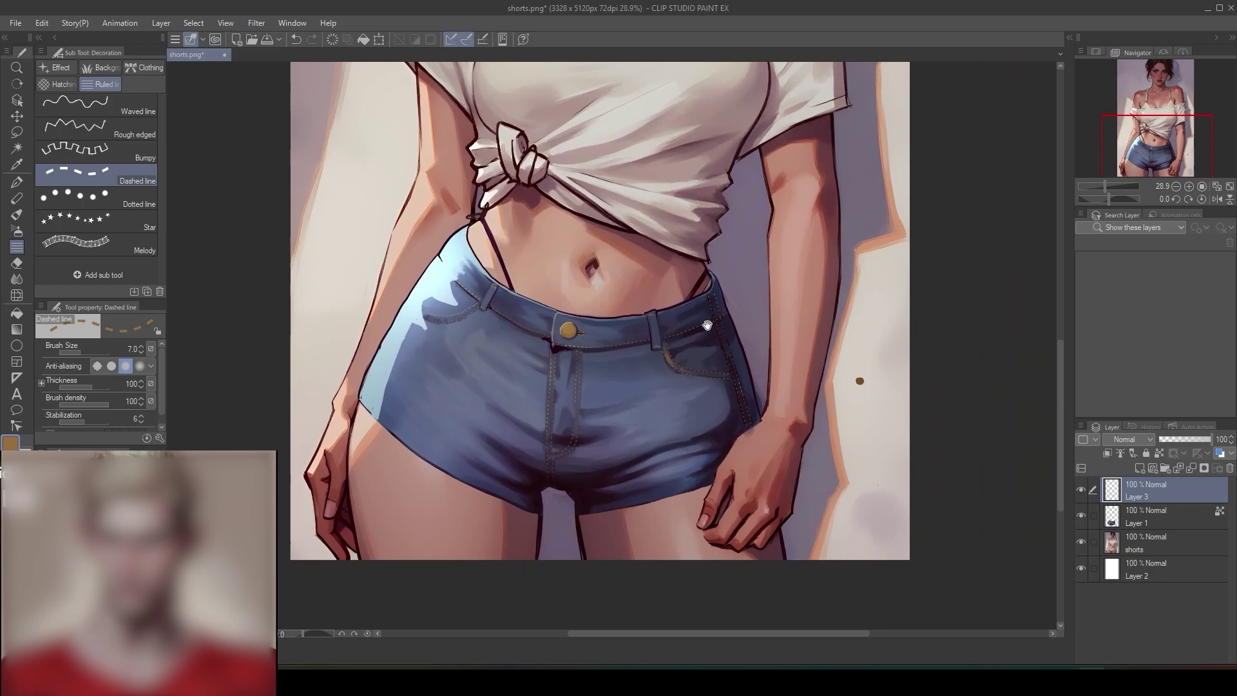
{"action": "left_click_drag", "start_coordinate": [711, 300], "coordinate": [684, 285]}
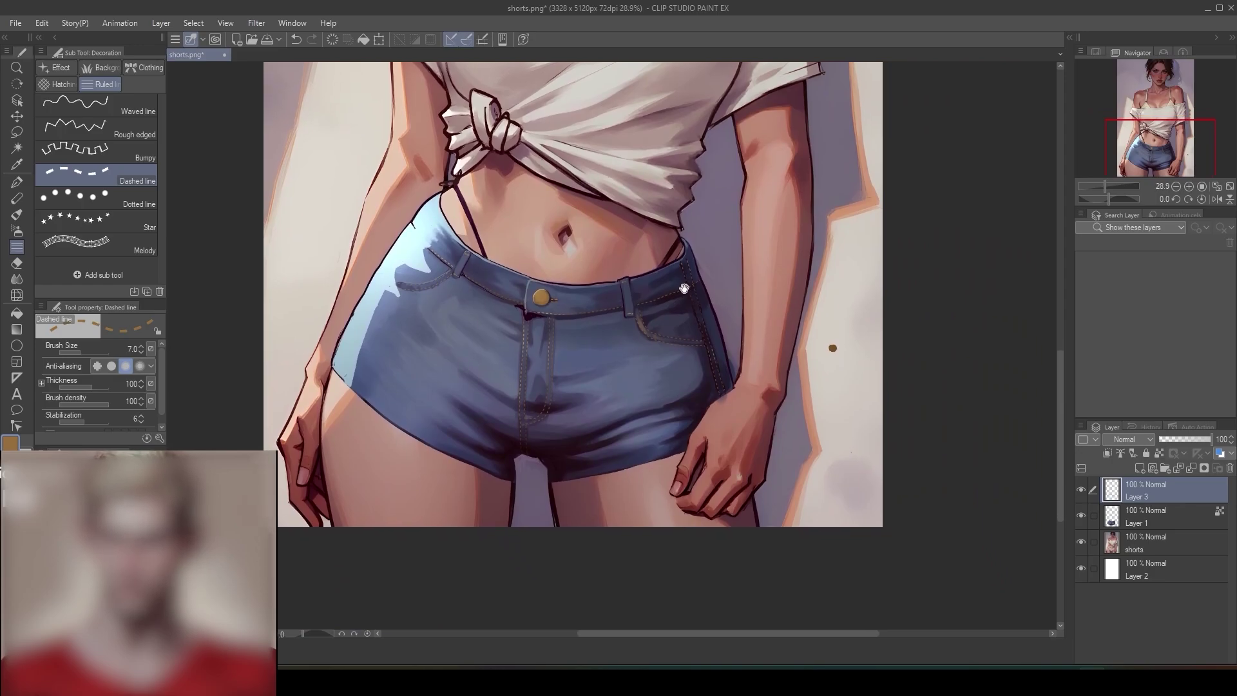
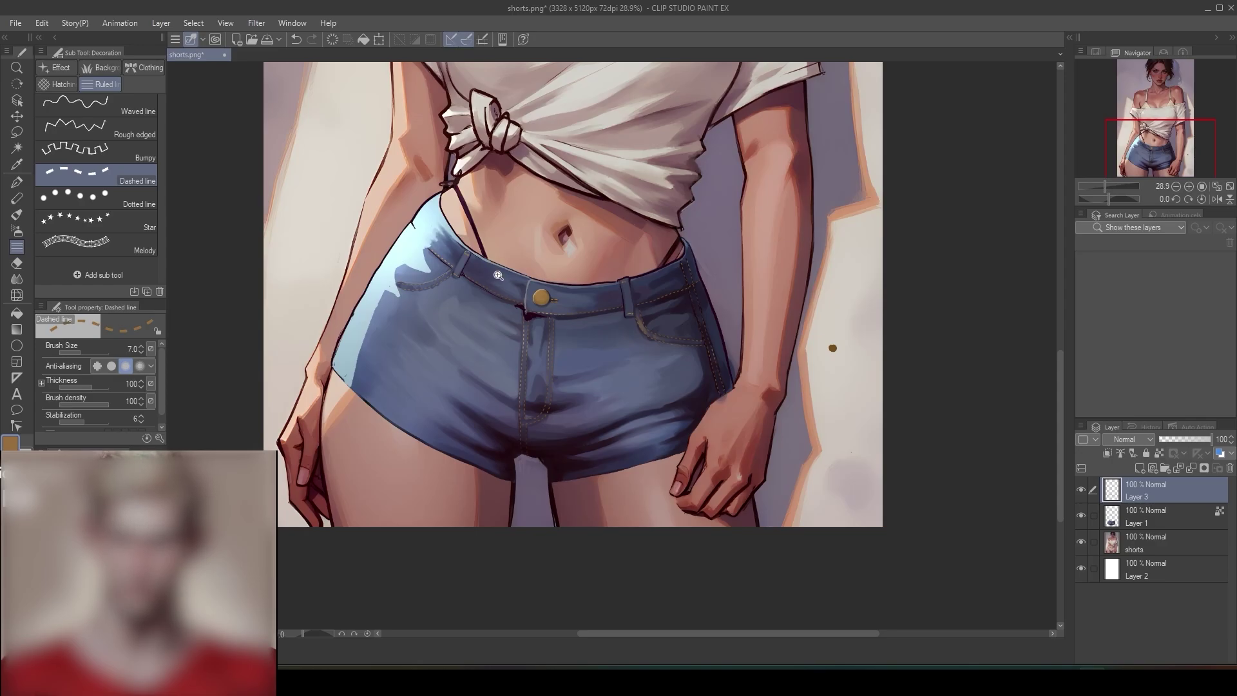
{"action": "scroll", "coordinate": [498, 276], "scroll_direction": "up", "scroll_amount": 4}
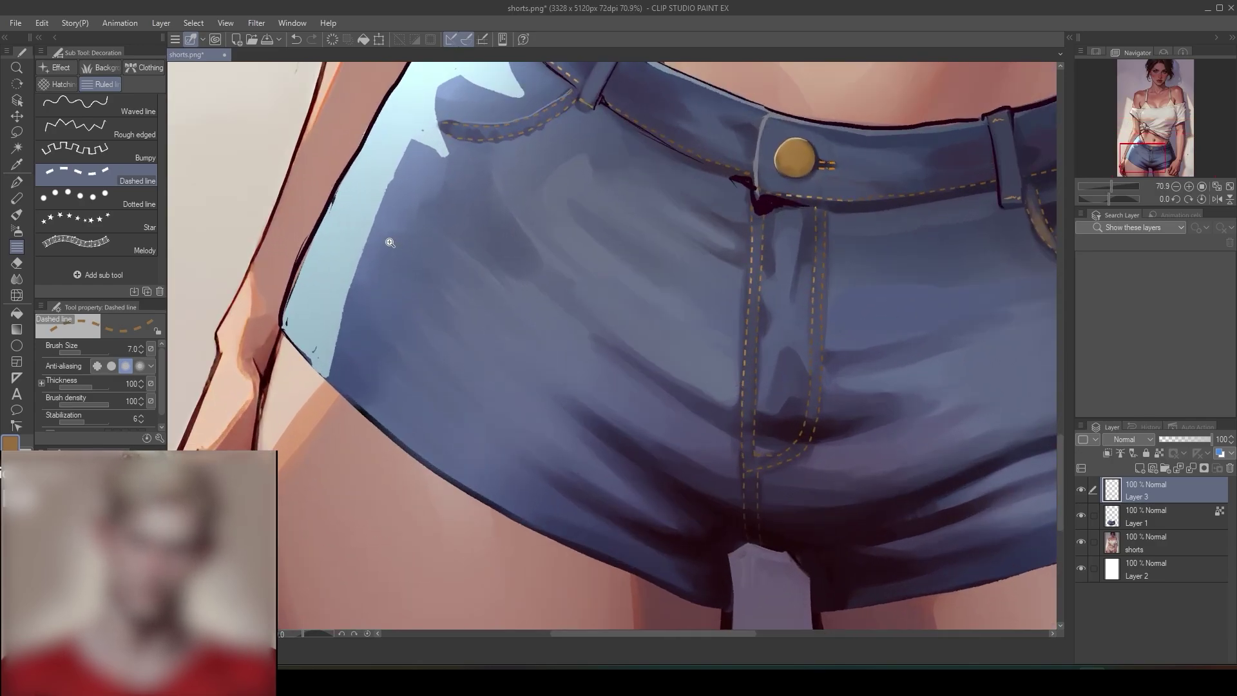
{"action": "left_click", "coordinate": [339, 198], "text": "alt"}
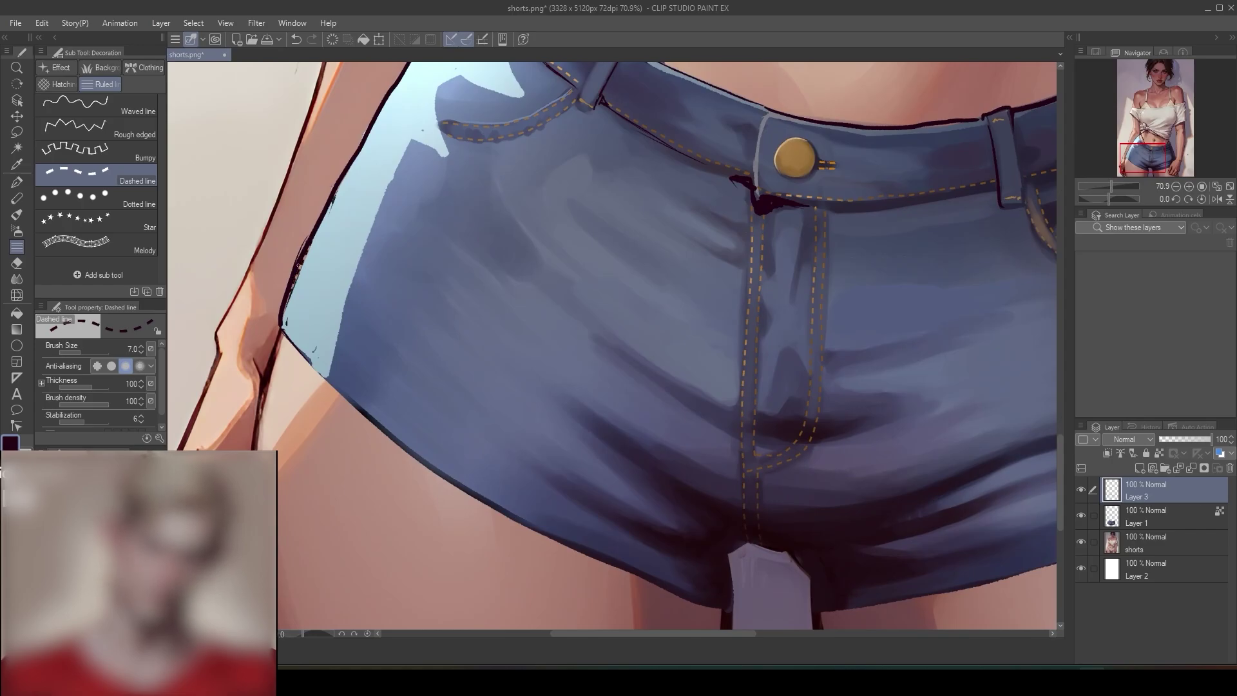
{"action": "left_click", "coordinate": [17, 183]}
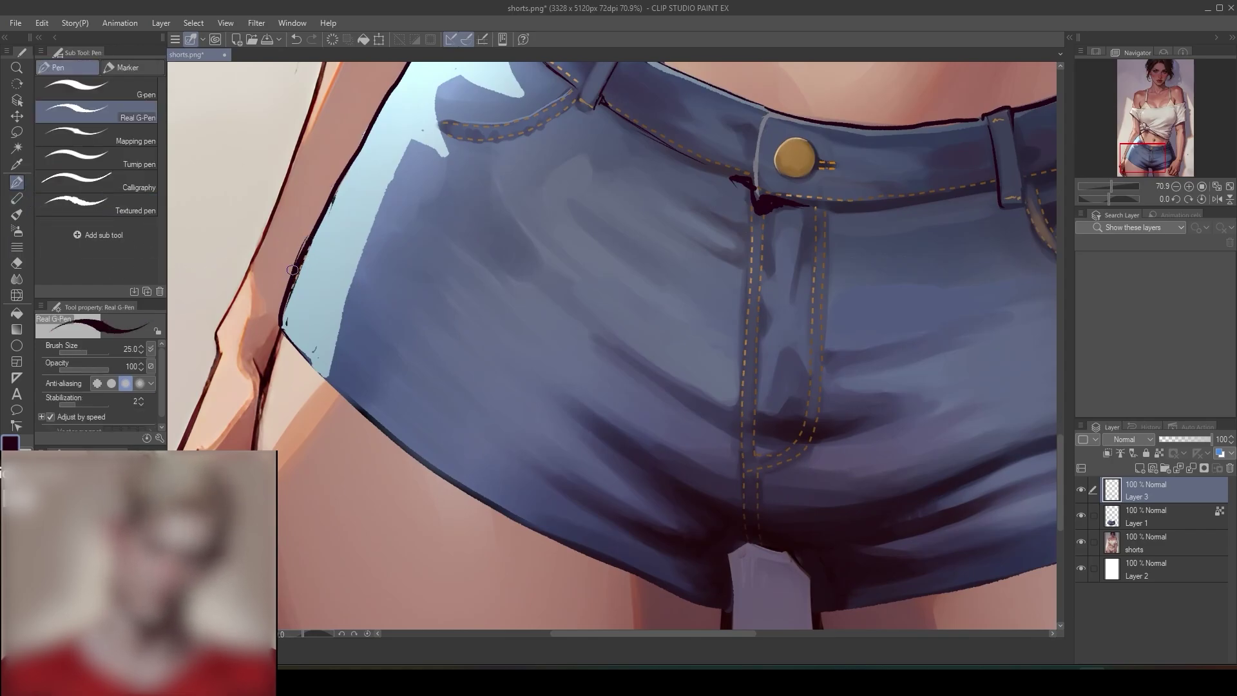
{"action": "left_click_drag", "start_coordinate": [287, 285], "coordinate": [314, 237]}
{"action": "left_click_drag", "start_coordinate": [340, 186], "coordinate": [306, 248]}
{"action": "left_click_drag", "start_coordinate": [280, 322], "coordinate": [361, 412]}
{"action": "scroll", "coordinate": [442, 353], "scroll_direction": "down", "scroll_amount": 5}
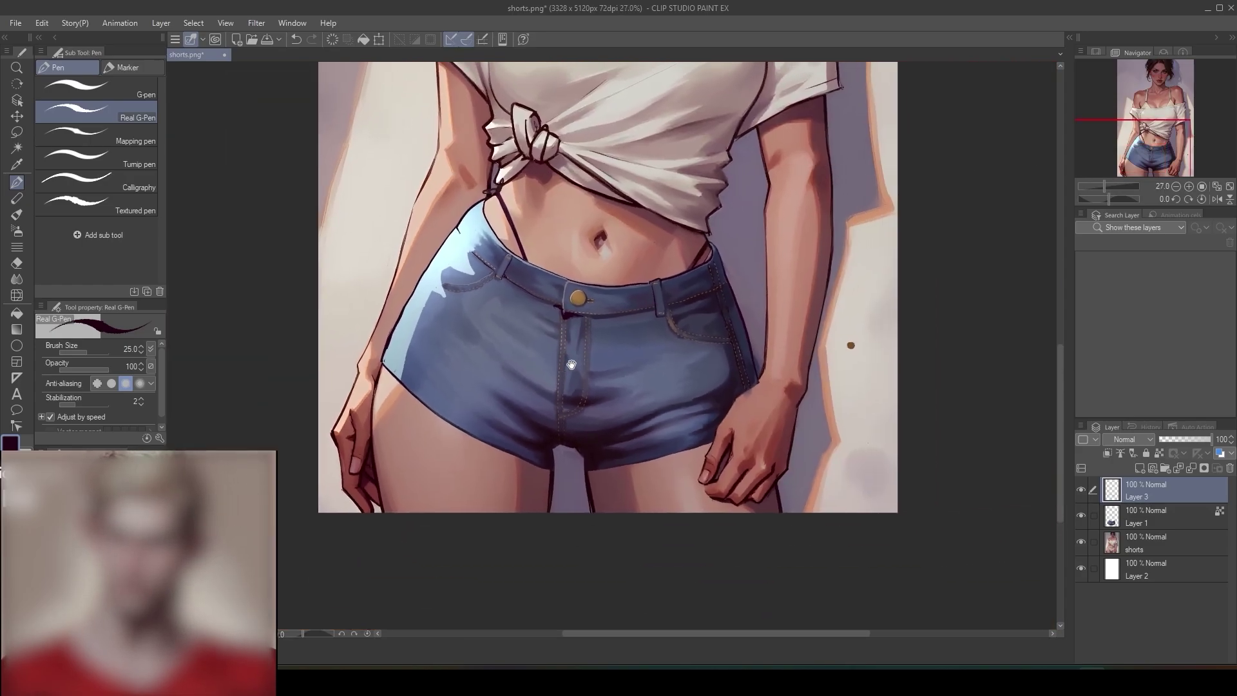
- On a new layer, draw a rough light-blue fringe along the image-left leg hem with the Real G-Pen, adding loose threads at the inner thigh
{"action": "left_click_drag", "start_coordinate": [767, 324], "coordinate": [748, 322]}
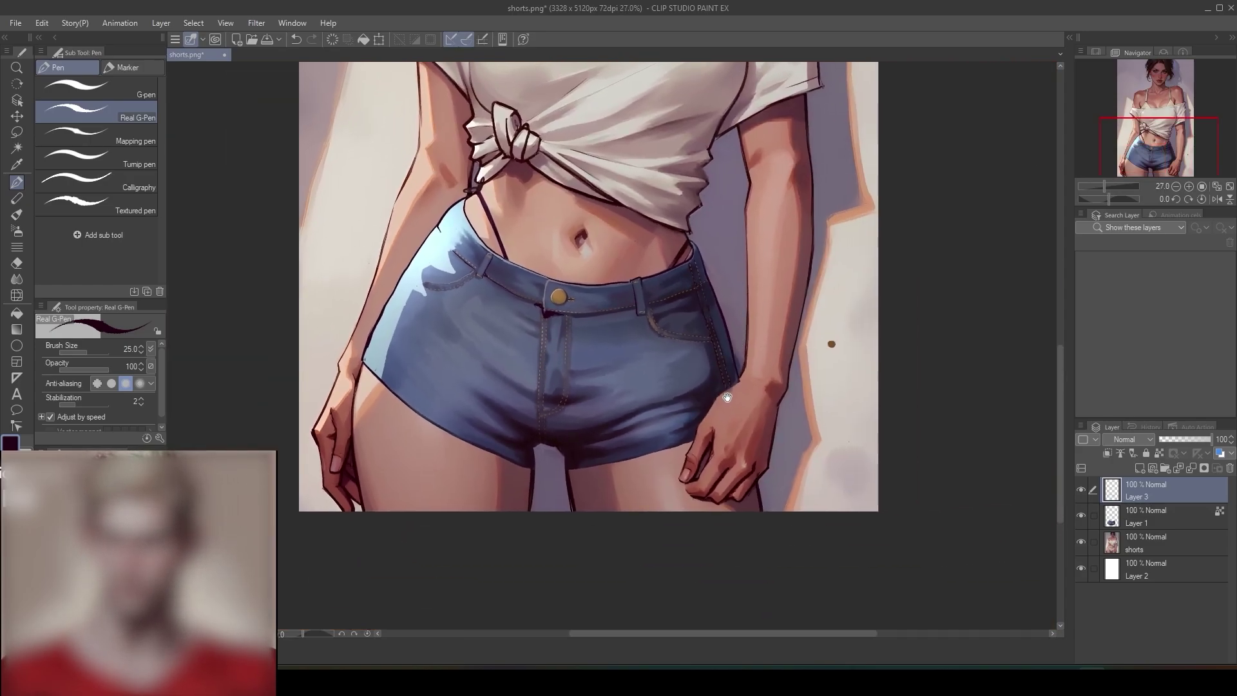
{"action": "scroll", "coordinate": [661, 407], "scroll_direction": "up", "scroll_amount": 2}
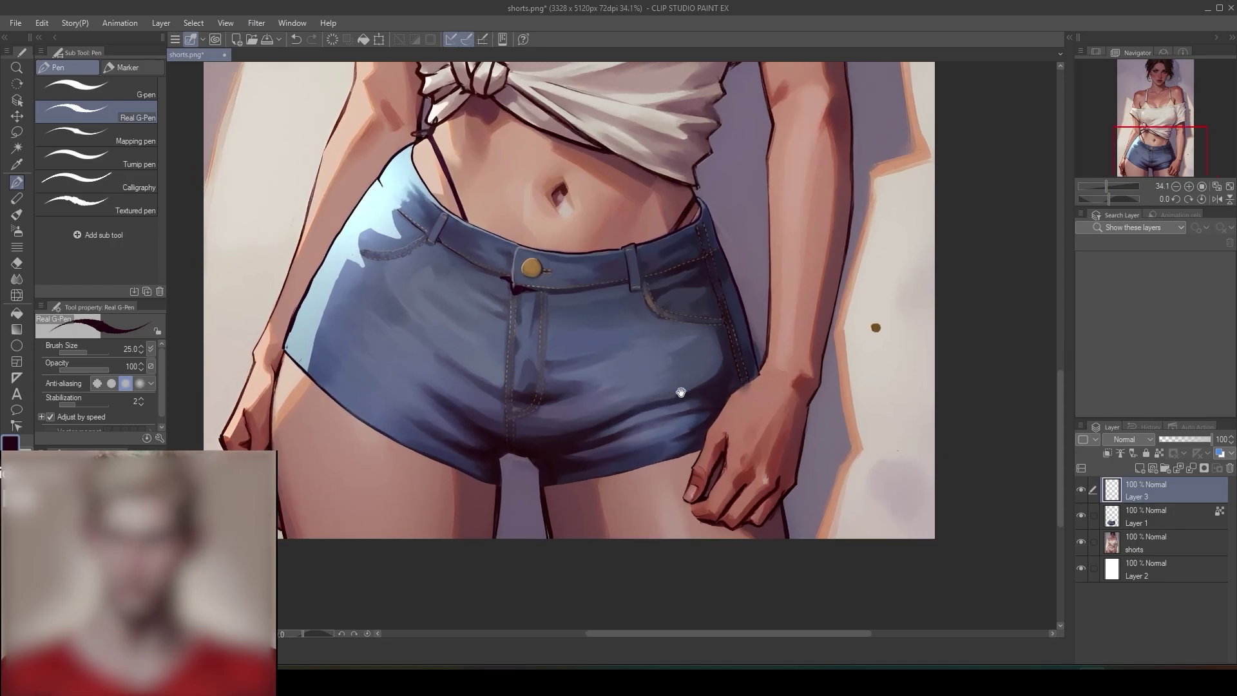
{"action": "left_click_drag", "start_coordinate": [677, 395], "coordinate": [714, 367]}
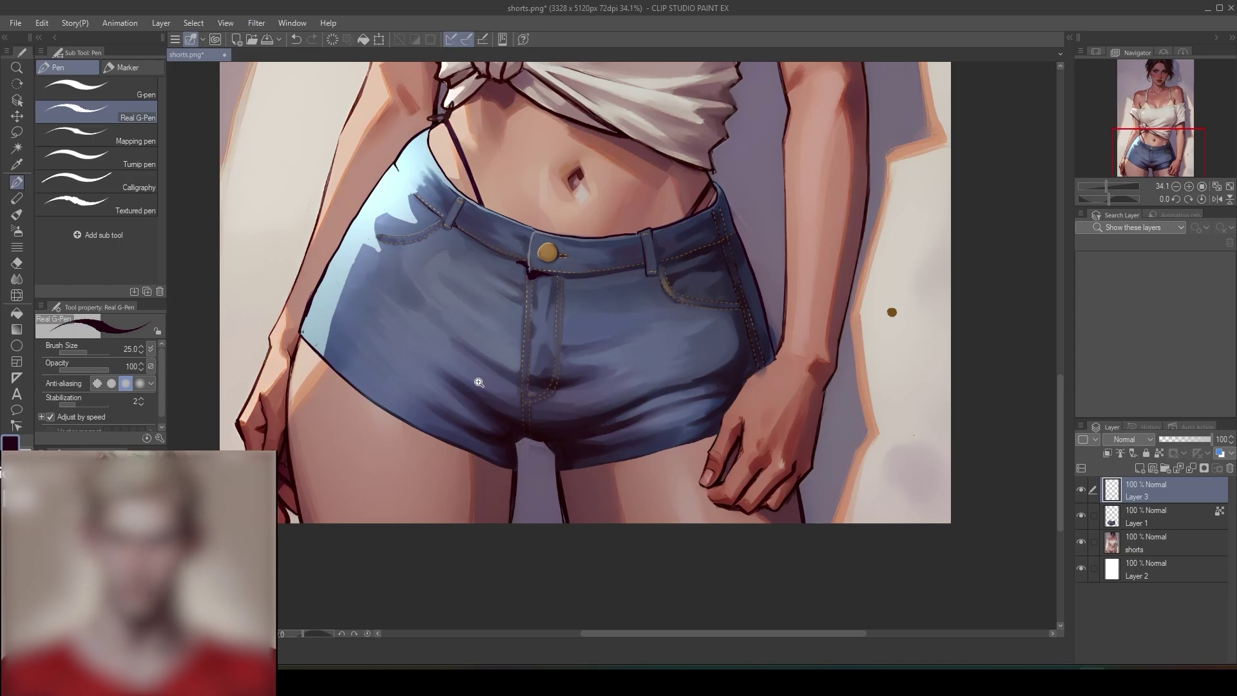
{"action": "scroll", "coordinate": [474, 360], "scroll_direction": "up", "scroll_amount": 3}
{"action": "scroll", "coordinate": [500, 335], "scroll_direction": "up", "scroll_amount": 1}
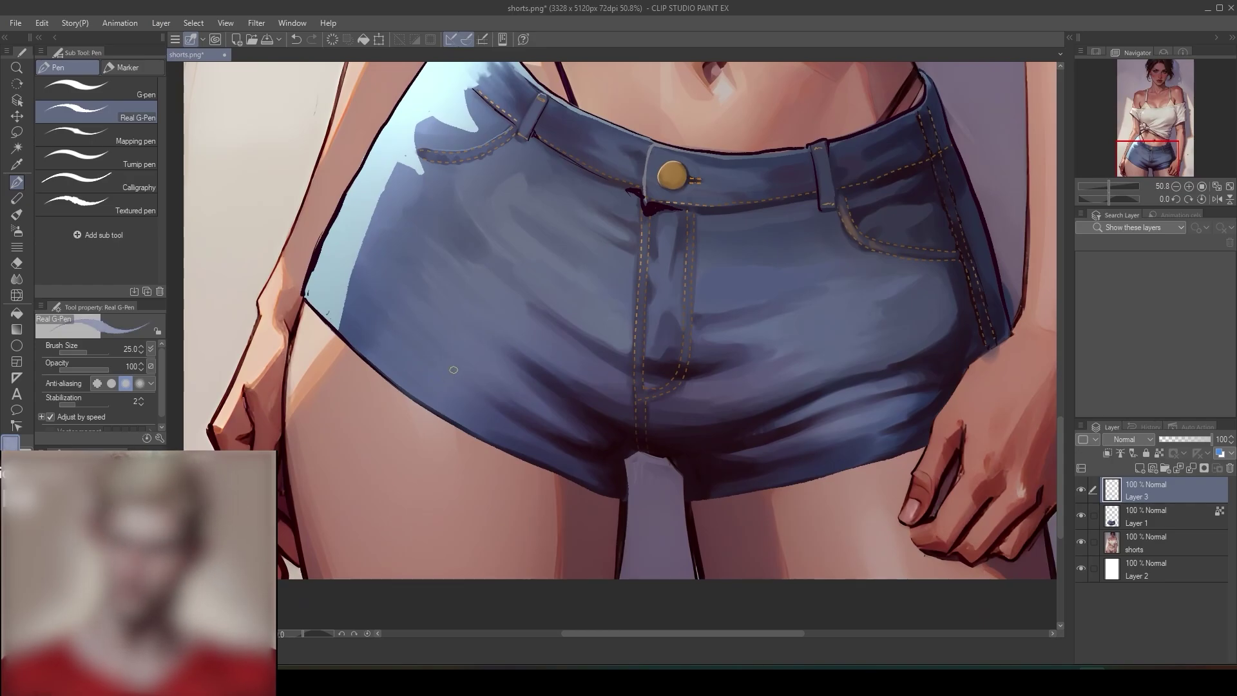
{"action": "left_click", "coordinate": [1141, 467]}
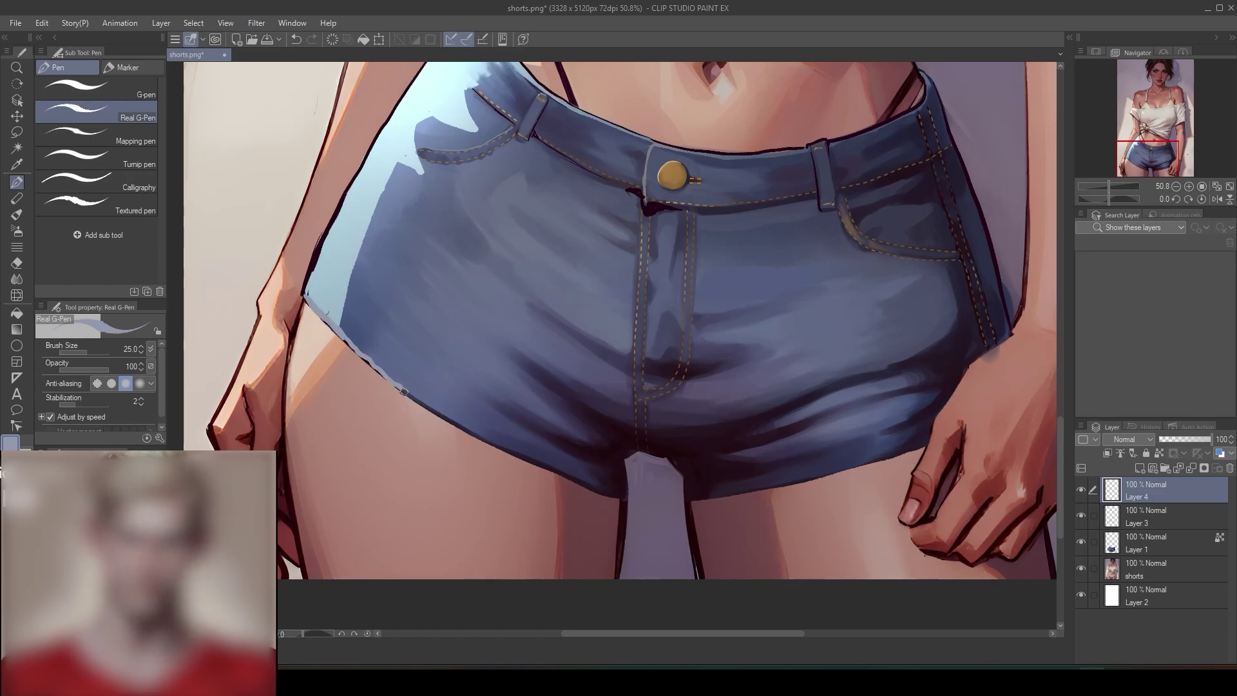
{"action": "left_click_drag", "start_coordinate": [403, 391], "coordinate": [456, 424]}
{"action": "left_click_drag", "start_coordinate": [469, 436], "coordinate": [613, 496]}
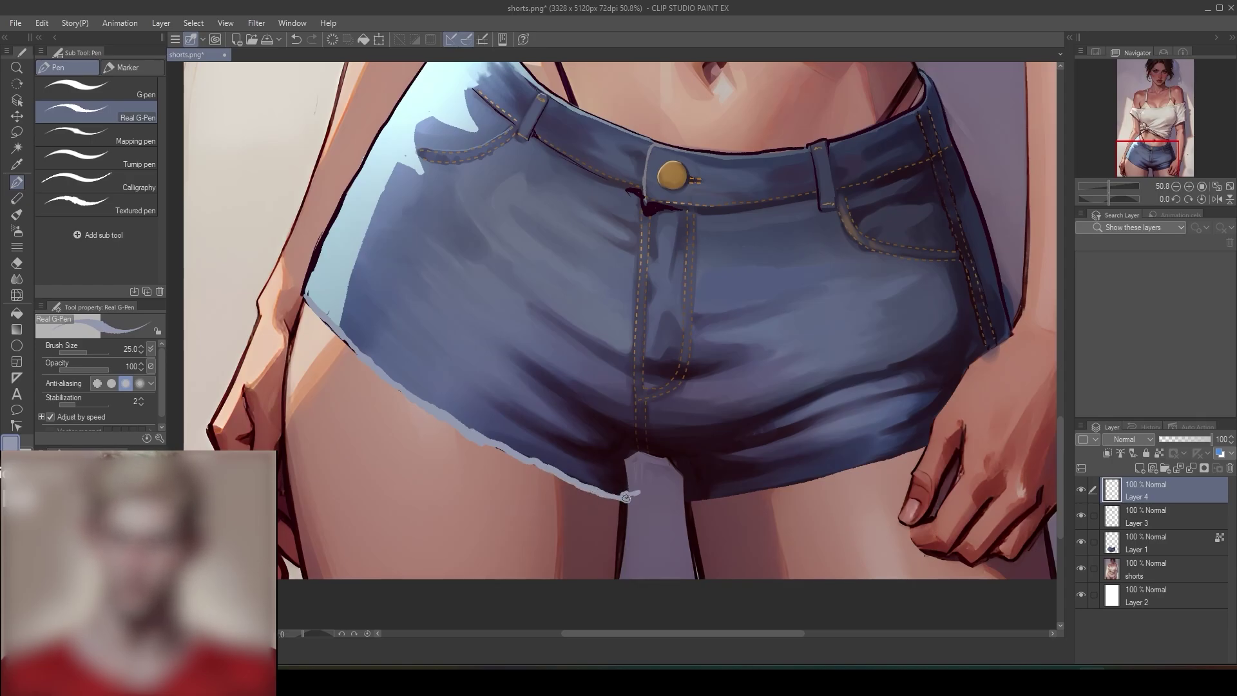
{"action": "left_click_drag", "start_coordinate": [638, 494], "coordinate": [631, 509]}
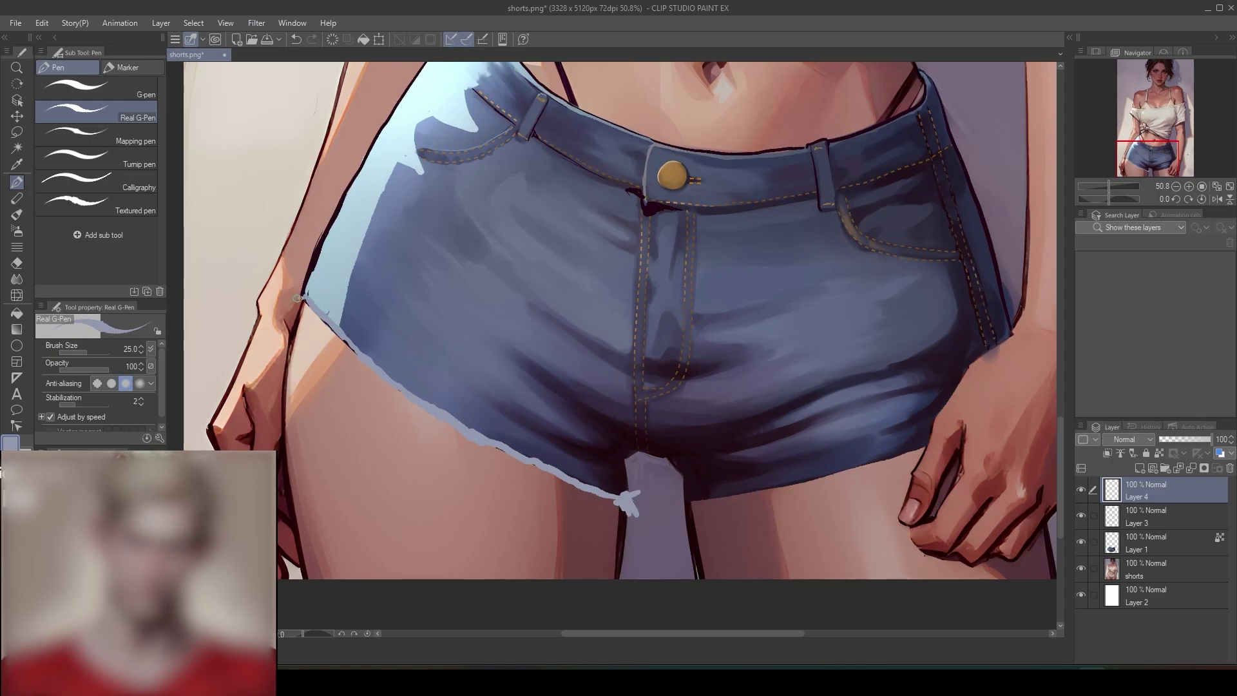
{"action": "left_click_drag", "start_coordinate": [319, 320], "coordinate": [474, 437]}
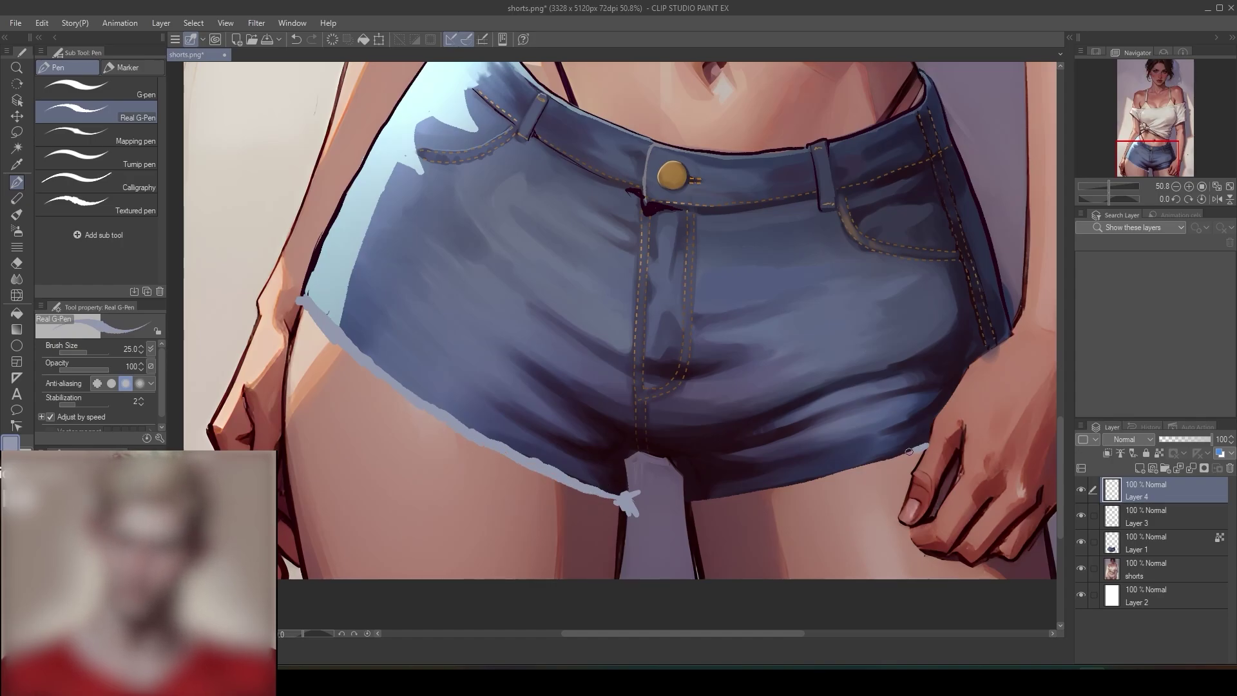
- Draw the same rough light-blue edge along the image-right leg hem, with frayed threads at its inner-thigh end
{"action": "left_click_drag", "start_coordinate": [908, 451], "coordinate": [862, 468]}
{"action": "left_click_drag", "start_coordinate": [783, 482], "coordinate": [690, 501]}
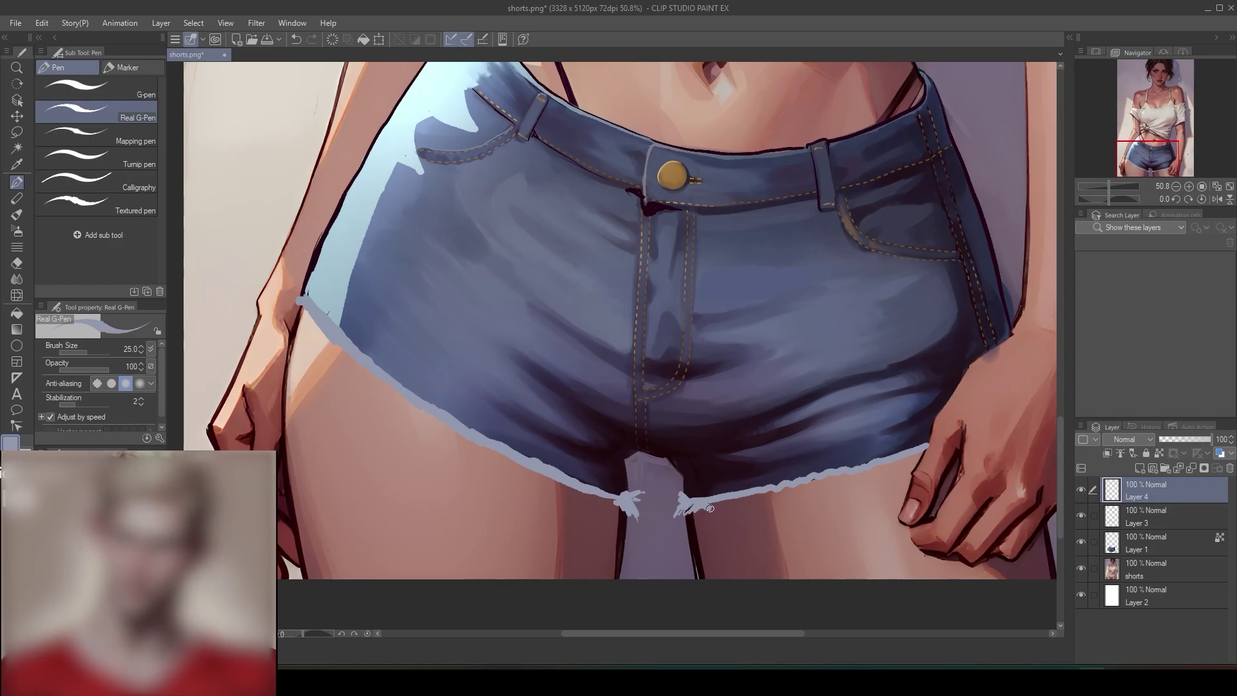
{"action": "left_click_drag", "start_coordinate": [712, 509], "coordinate": [726, 500]}
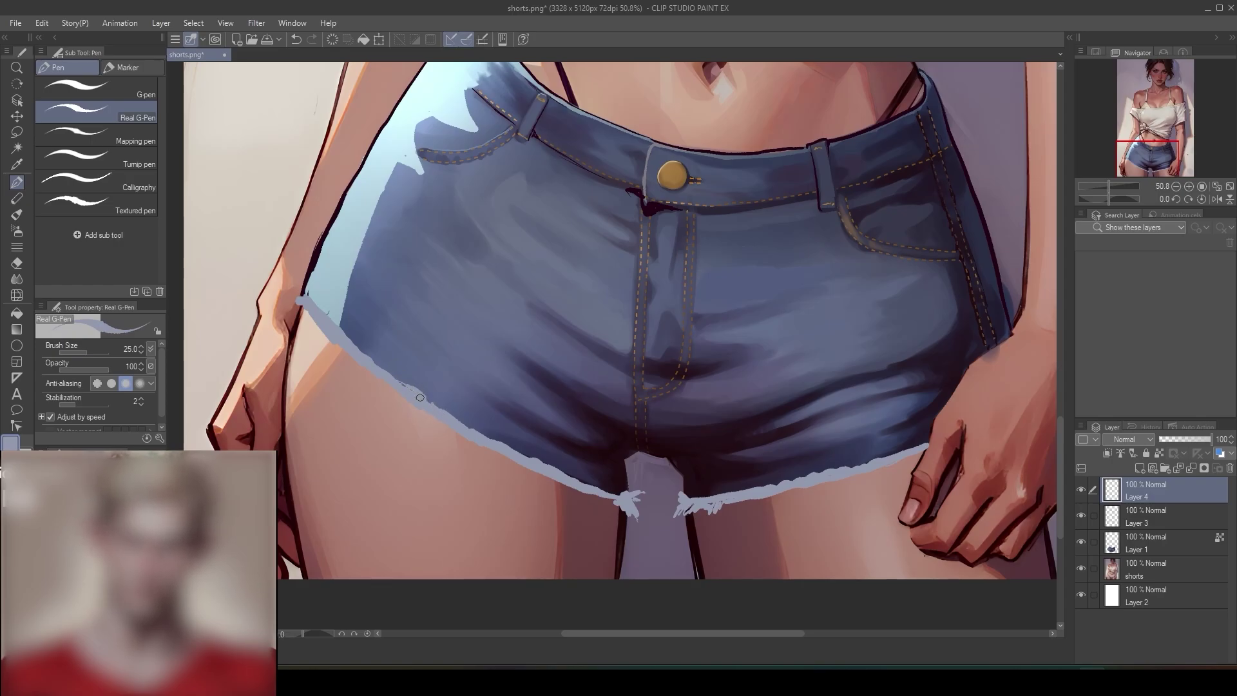
- Paint a reddish-brown shadow on the thigh below the image-left hem with the Round mixing brush, then soften it with the Wet bleed blender
{"action": "scroll", "coordinate": [843, 359], "scroll_direction": "down", "scroll_amount": 4}
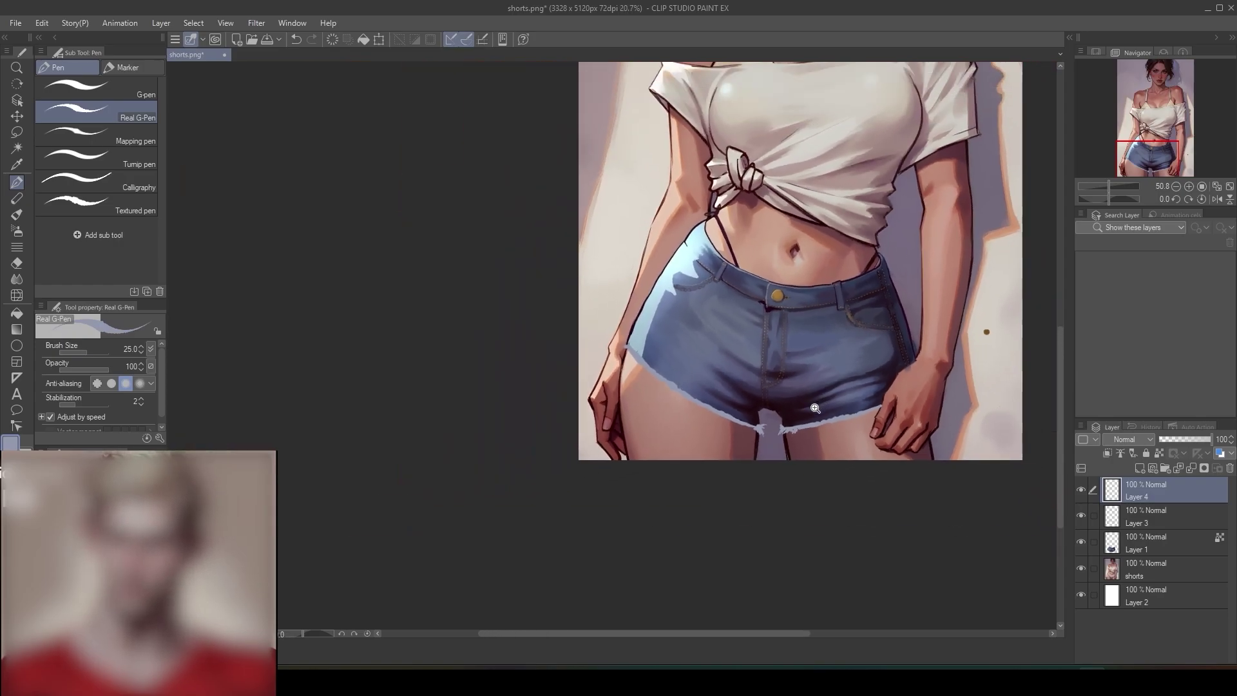
{"action": "scroll", "coordinate": [823, 398], "scroll_direction": "up", "scroll_amount": 2}
{"action": "scroll", "coordinate": [823, 398], "scroll_direction": "up", "scroll_amount": 4}
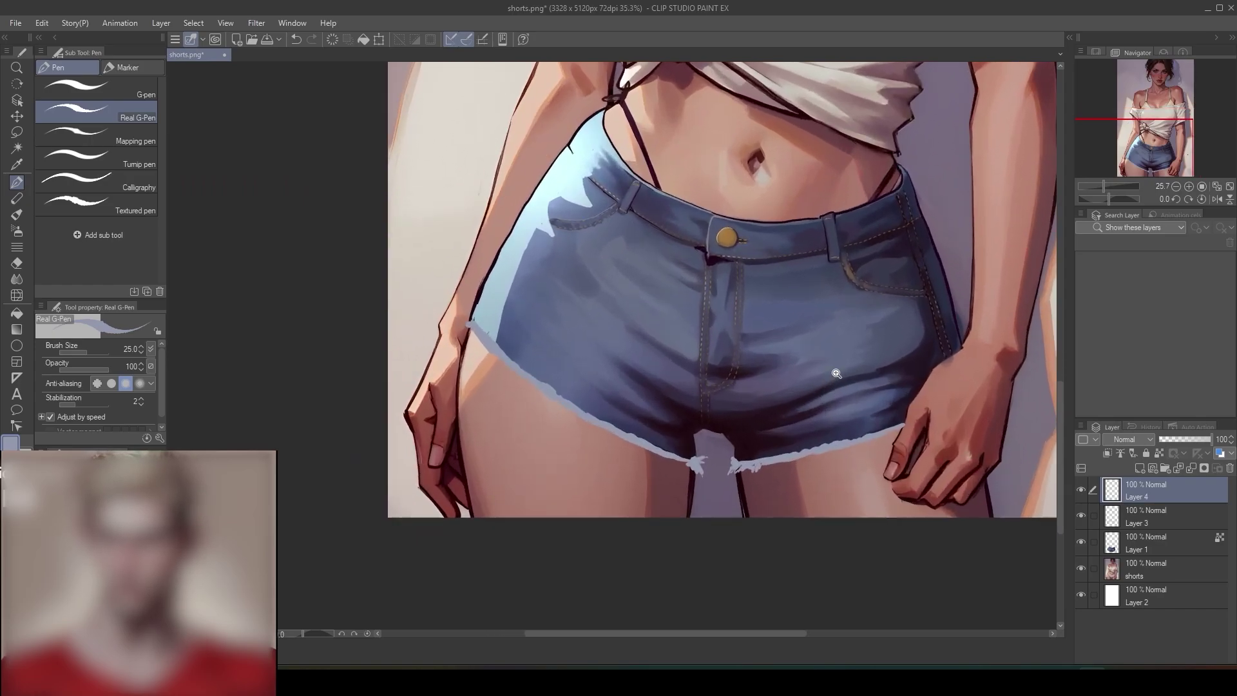
{"action": "key", "text": "b"}
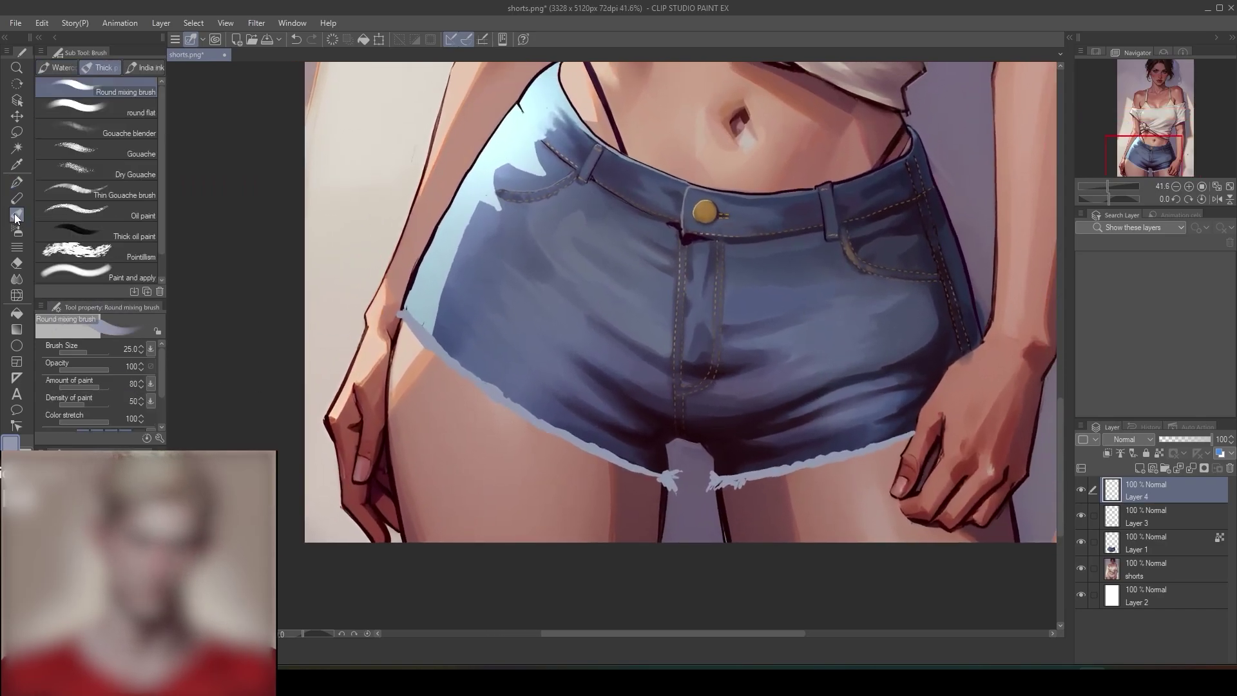
{"action": "scroll", "coordinate": [634, 383], "scroll_direction": "up", "scroll_amount": 3}
{"action": "scroll", "coordinate": [635, 383], "scroll_direction": "down", "scroll_amount": 2}
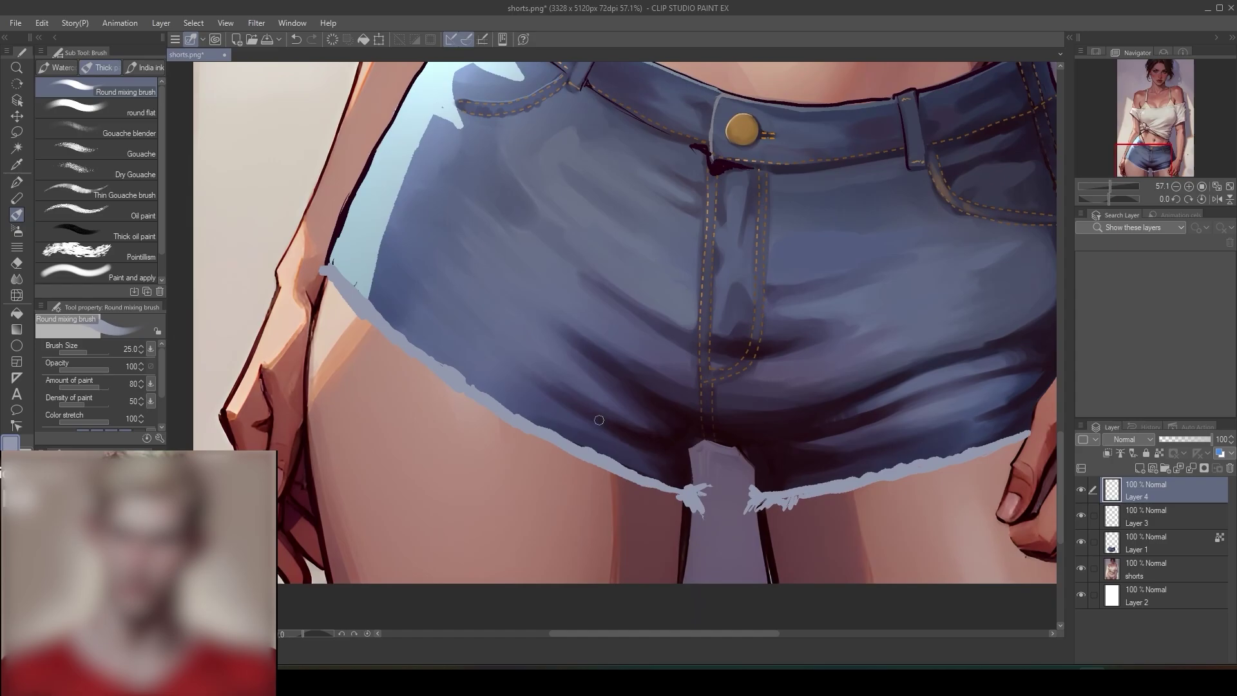
{"action": "left_click", "coordinate": [651, 503], "text": "alt"}
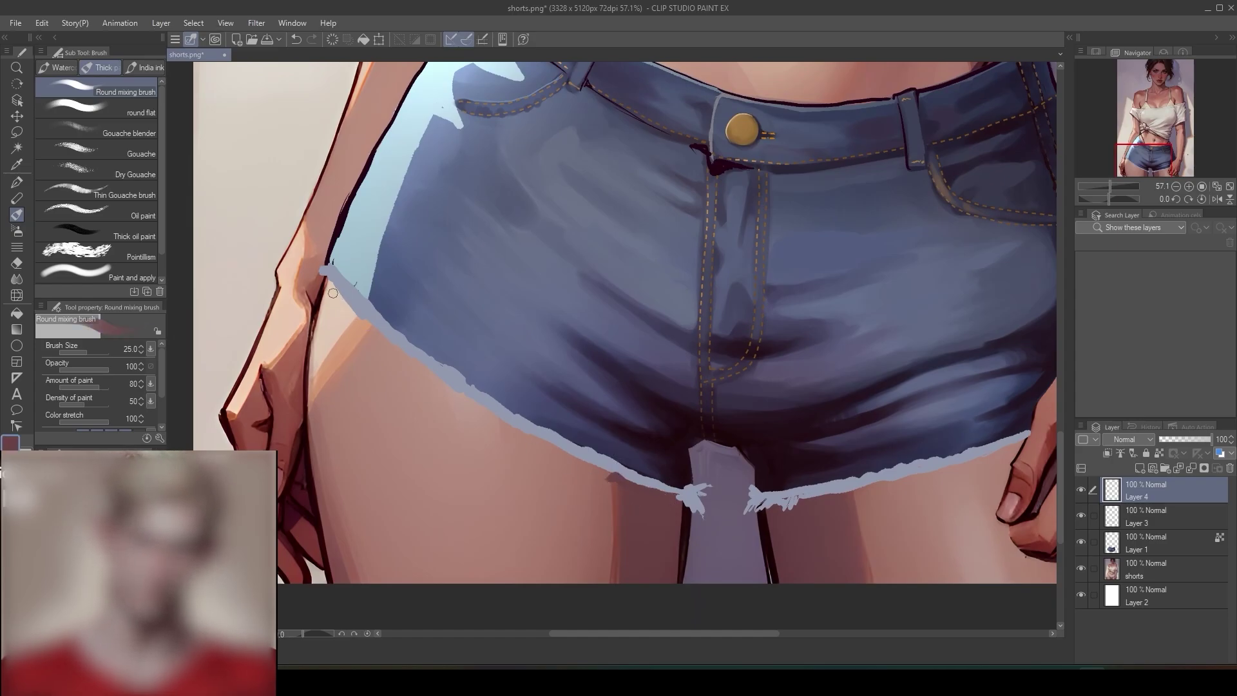
{"action": "mouse_move", "coordinate": [348, 314]}
{"action": "left_mouse_down"}
{"action": "mouse_move", "coordinate": [333, 293]}
{"action": "mouse_move", "coordinate": [455, 397]}
{"action": "mouse_move", "coordinate": [619, 482]}
{"action": "left_mouse_up"}
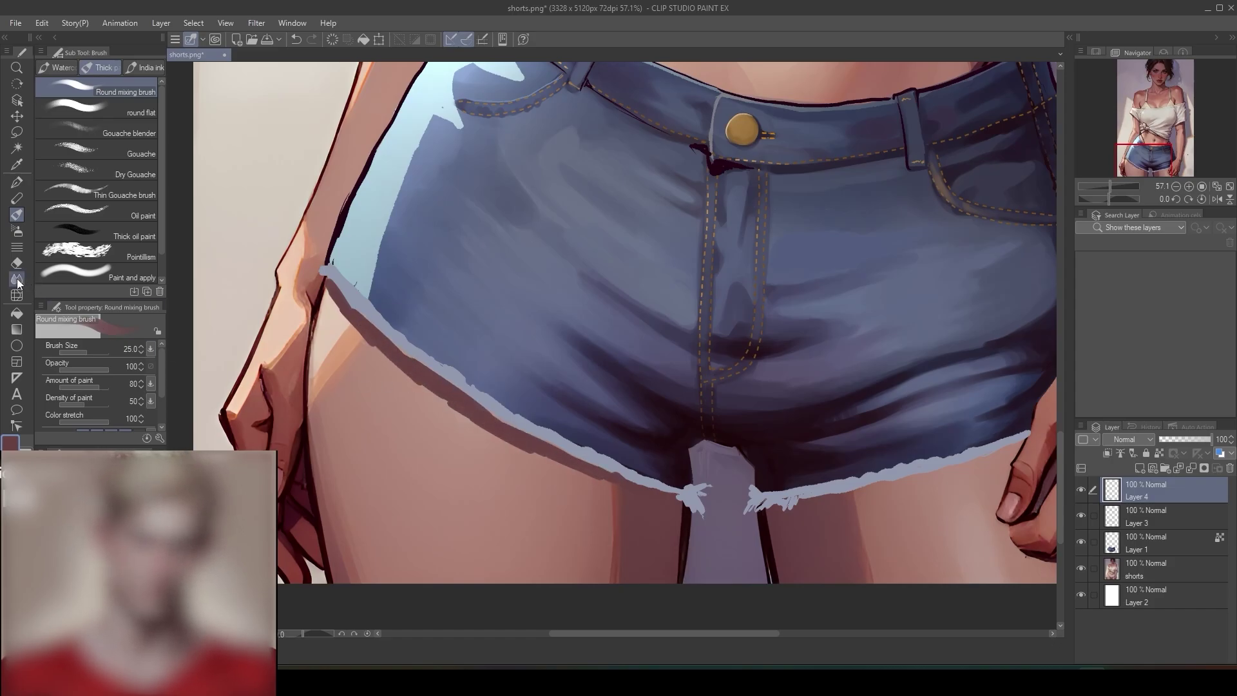
{"action": "key", "text": "j"}
{"action": "mouse_move", "coordinate": [335, 310]}
{"action": "left_mouse_down"}
{"action": "mouse_move", "coordinate": [411, 375]}
{"action": "mouse_move", "coordinate": [397, 375]}
{"action": "mouse_move", "coordinate": [434, 381]}
{"action": "mouse_move", "coordinate": [436, 399]}
{"action": "mouse_move", "coordinate": [448, 387]}
{"action": "mouse_move", "coordinate": [439, 404]}
{"action": "mouse_move", "coordinate": [471, 407]}
{"action": "mouse_move", "coordinate": [466, 425]}
{"action": "mouse_move", "coordinate": [482, 421]}
{"action": "mouse_move", "coordinate": [495, 443]}
{"action": "mouse_move", "coordinate": [512, 433]}
{"action": "mouse_move", "coordinate": [526, 451]}
{"action": "mouse_move", "coordinate": [499, 433]}
{"action": "mouse_move", "coordinate": [528, 440]}
{"action": "mouse_move", "coordinate": [474, 426]}
{"action": "mouse_move", "coordinate": [446, 393]}
{"action": "mouse_move", "coordinate": [534, 432]}
{"action": "mouse_move", "coordinate": [546, 465]}
{"action": "mouse_move", "coordinate": [553, 454]}
{"action": "mouse_move", "coordinate": [539, 462]}
{"action": "mouse_move", "coordinate": [556, 453]}
{"action": "mouse_move", "coordinate": [559, 466]}
{"action": "mouse_move", "coordinate": [610, 478]}
{"action": "left_mouse_up"}
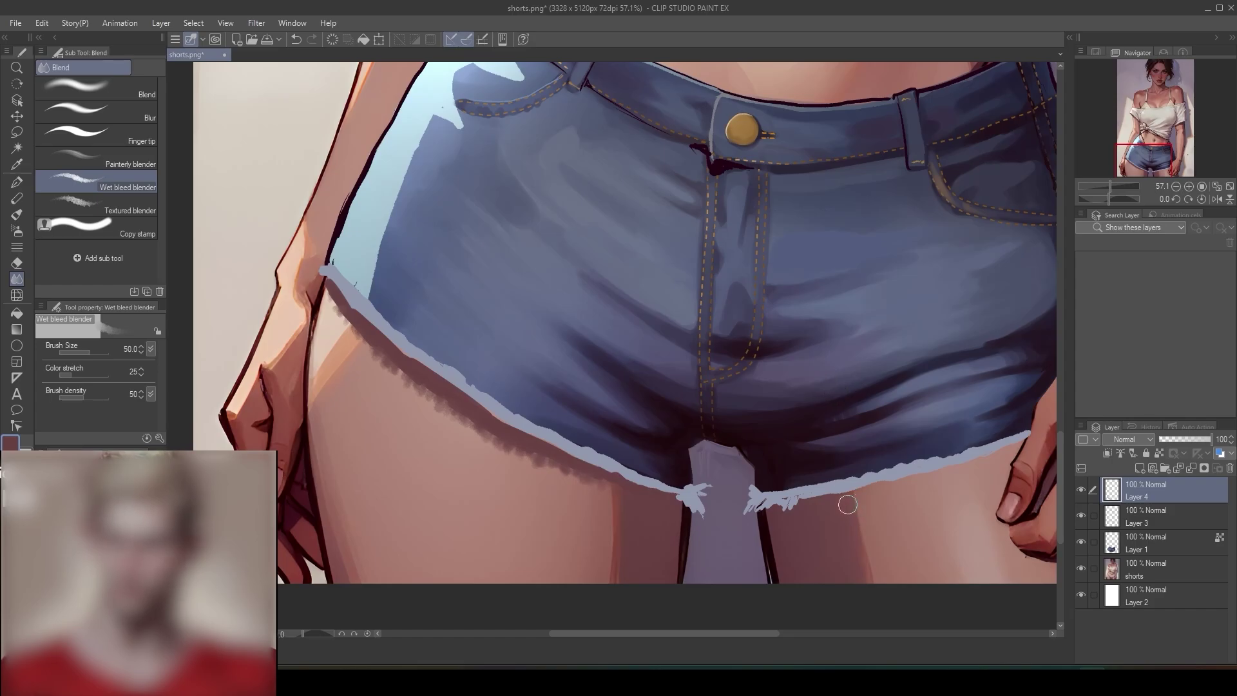
- Add the same reddish-brown cast shadow below the image-right hem and soften its edge with the Wet bleed blender at size 50
{"action": "left_click", "coordinate": [16, 216]}
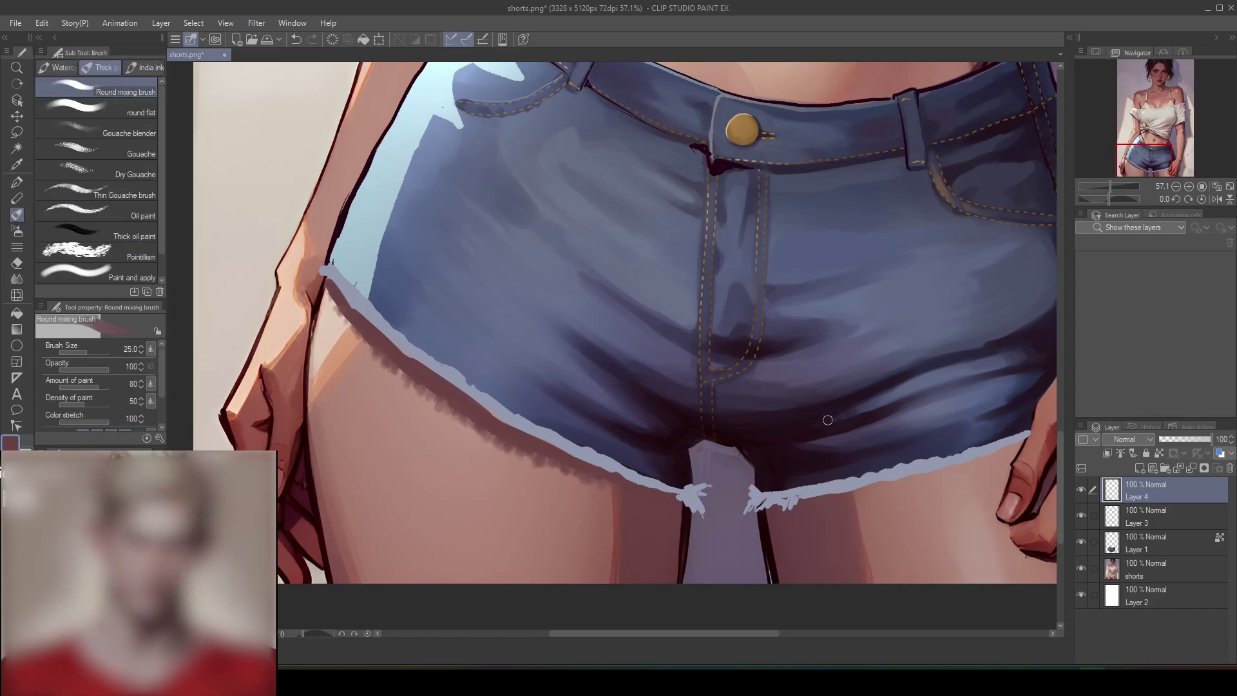
{"action": "mouse_move", "coordinate": [880, 495]}
{"action": "left_mouse_down"}
{"action": "mouse_move", "coordinate": [856, 492]}
{"action": "mouse_move", "coordinate": [1021, 443]}
{"action": "left_mouse_up"}
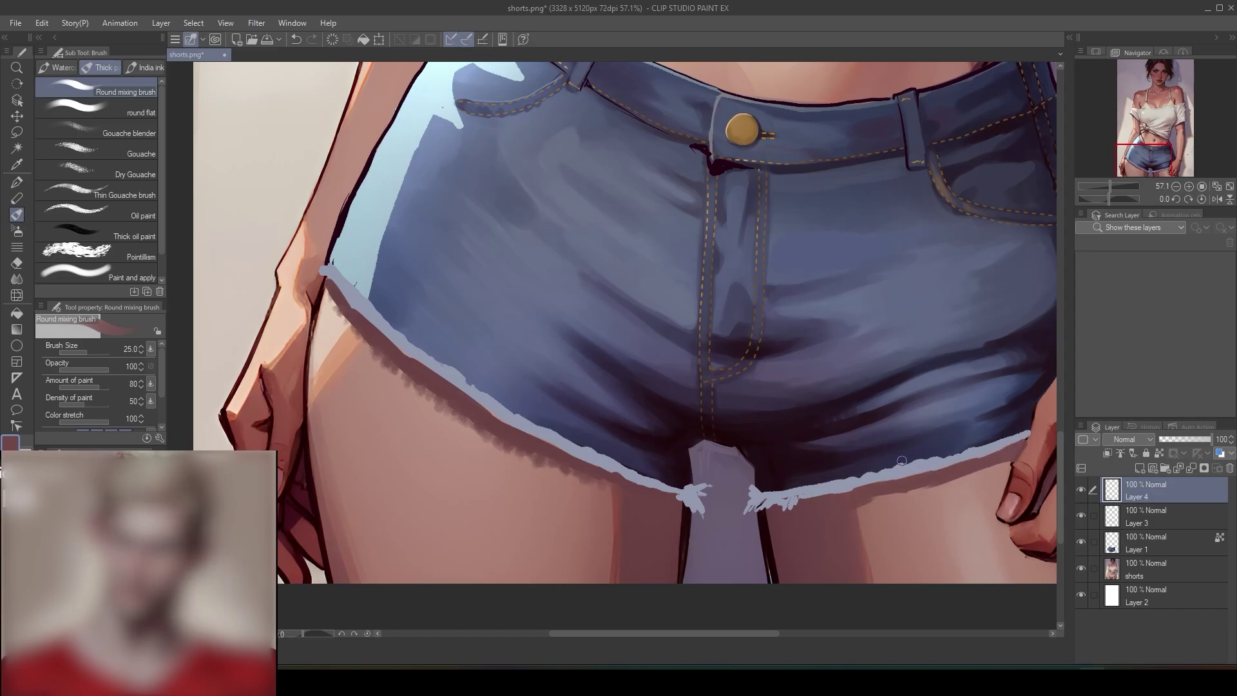
{"action": "key", "text": "j"}
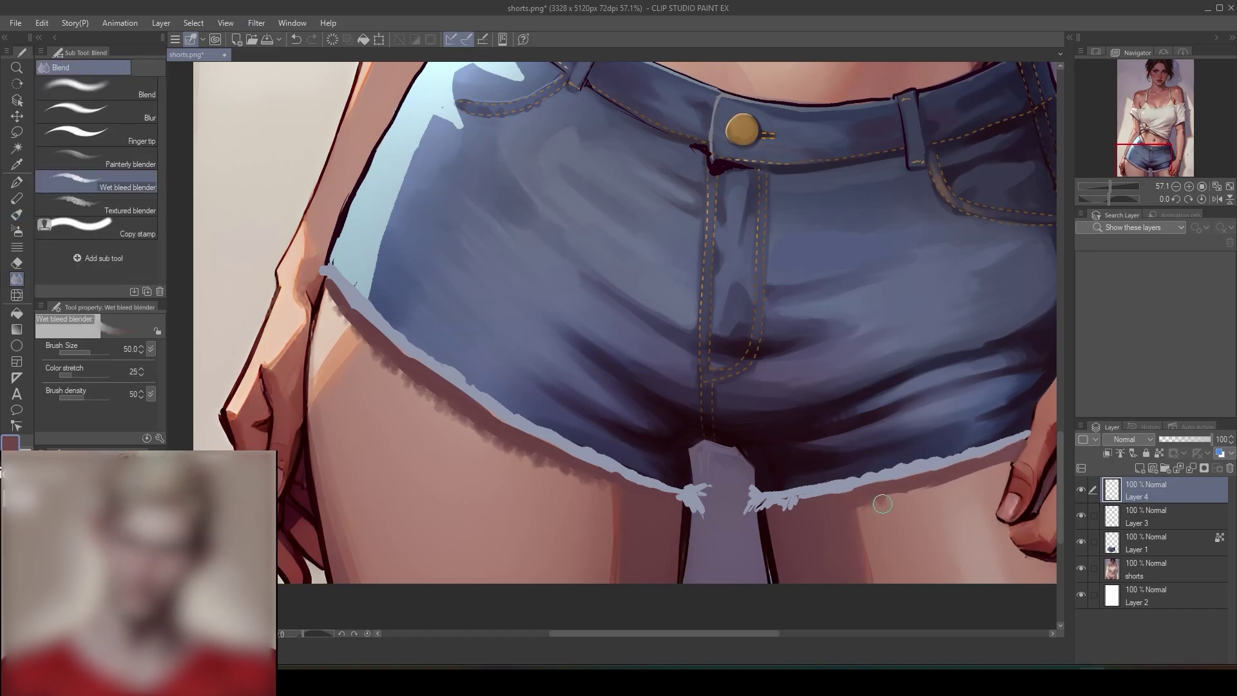
{"action": "mouse_move", "coordinate": [866, 493]}
{"action": "left_mouse_down"}
{"action": "mouse_move", "coordinate": [930, 492]}
{"action": "mouse_move", "coordinate": [940, 477]}
{"action": "mouse_move", "coordinate": [955, 487]}
{"action": "mouse_move", "coordinate": [956, 470]}
{"action": "mouse_move", "coordinate": [964, 480]}
{"action": "mouse_move", "coordinate": [1015, 462]}
{"action": "left_mouse_up"}
- Paint short light-blue frayed threads along both leg hems with the Round mixing brush at size 25
{"action": "left_click", "coordinate": [17, 215]}
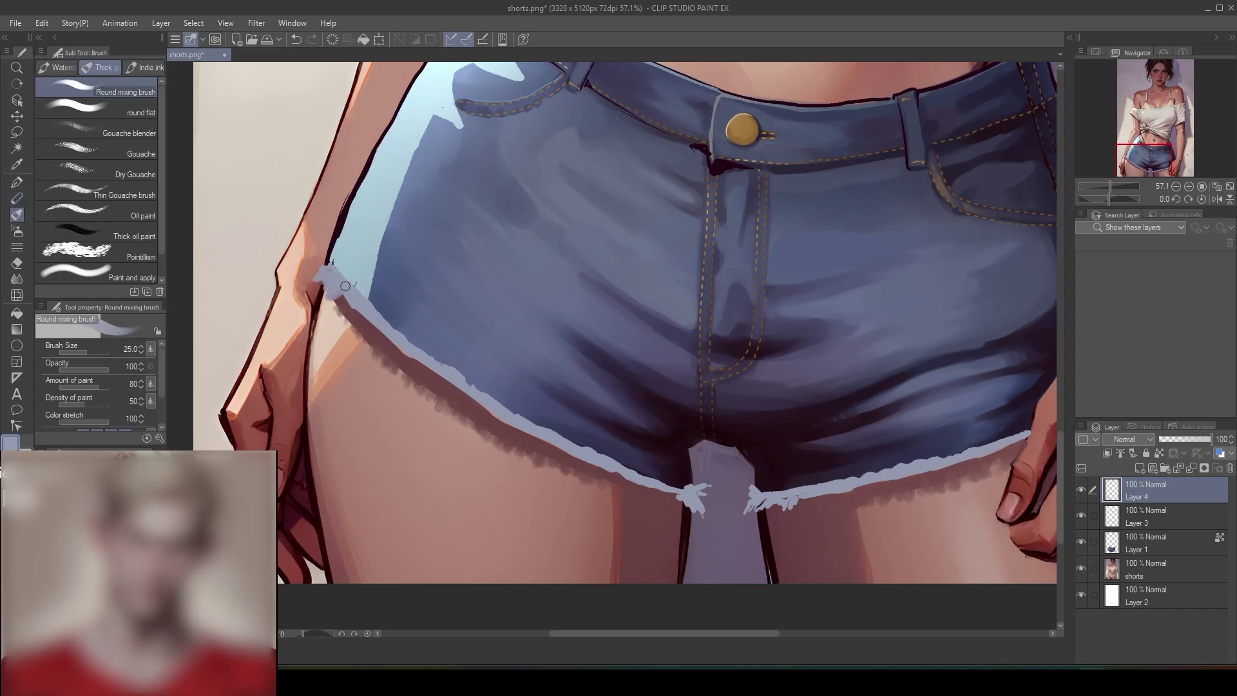
{"action": "mouse_move", "coordinate": [339, 301]}
{"action": "left_mouse_down"}
{"action": "mouse_move", "coordinate": [356, 307]}
{"action": "mouse_move", "coordinate": [352, 327]}
{"action": "left_mouse_up"}
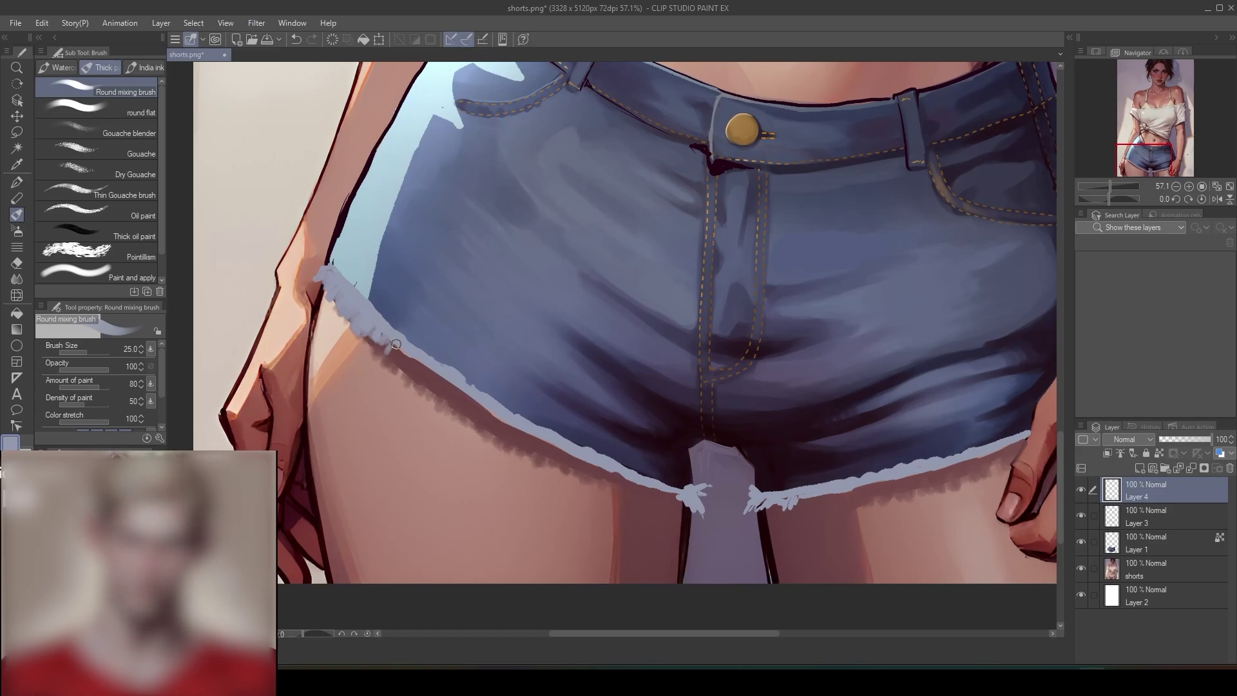
{"action": "left_click_drag", "start_coordinate": [386, 335], "coordinate": [389, 357]}
{"action": "mouse_move", "coordinate": [404, 353]}
{"action": "left_mouse_down"}
{"action": "mouse_move", "coordinate": [387, 329]}
{"action": "mouse_move", "coordinate": [422, 358]}
{"action": "mouse_move", "coordinate": [401, 373]}
{"action": "mouse_move", "coordinate": [390, 337]}
{"action": "mouse_move", "coordinate": [423, 358]}
{"action": "mouse_move", "coordinate": [408, 367]}
{"action": "mouse_move", "coordinate": [426, 378]}
{"action": "mouse_move", "coordinate": [425, 333]}
{"action": "mouse_move", "coordinate": [431, 366]}
{"action": "mouse_move", "coordinate": [441, 378]}
{"action": "mouse_move", "coordinate": [448, 368]}
{"action": "mouse_move", "coordinate": [448, 399]}
{"action": "mouse_move", "coordinate": [453, 387]}
{"action": "mouse_move", "coordinate": [436, 373]}
{"action": "mouse_move", "coordinate": [444, 399]}
{"action": "mouse_move", "coordinate": [442, 371]}
{"action": "mouse_move", "coordinate": [469, 407]}
{"action": "left_mouse_up"}
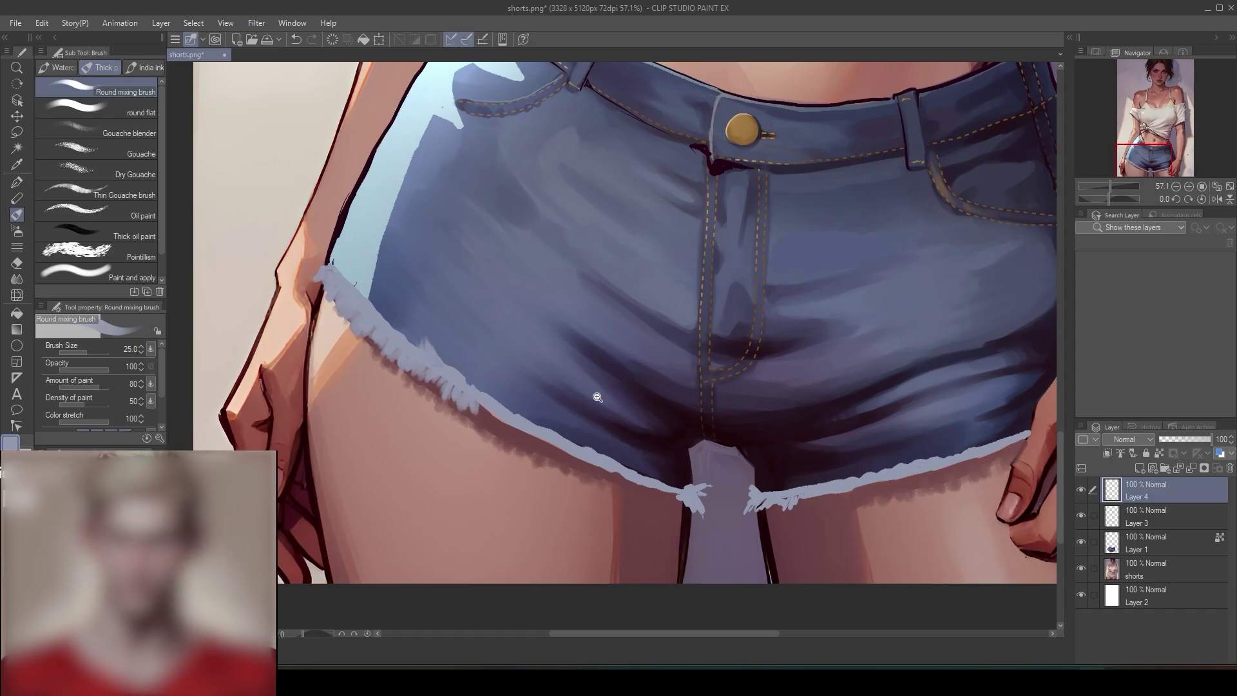
{"action": "scroll", "coordinate": [469, 407], "scroll_direction": "down", "scroll_amount": 3}
{"action": "scroll", "coordinate": [593, 359], "scroll_direction": "up", "scroll_amount": 3}
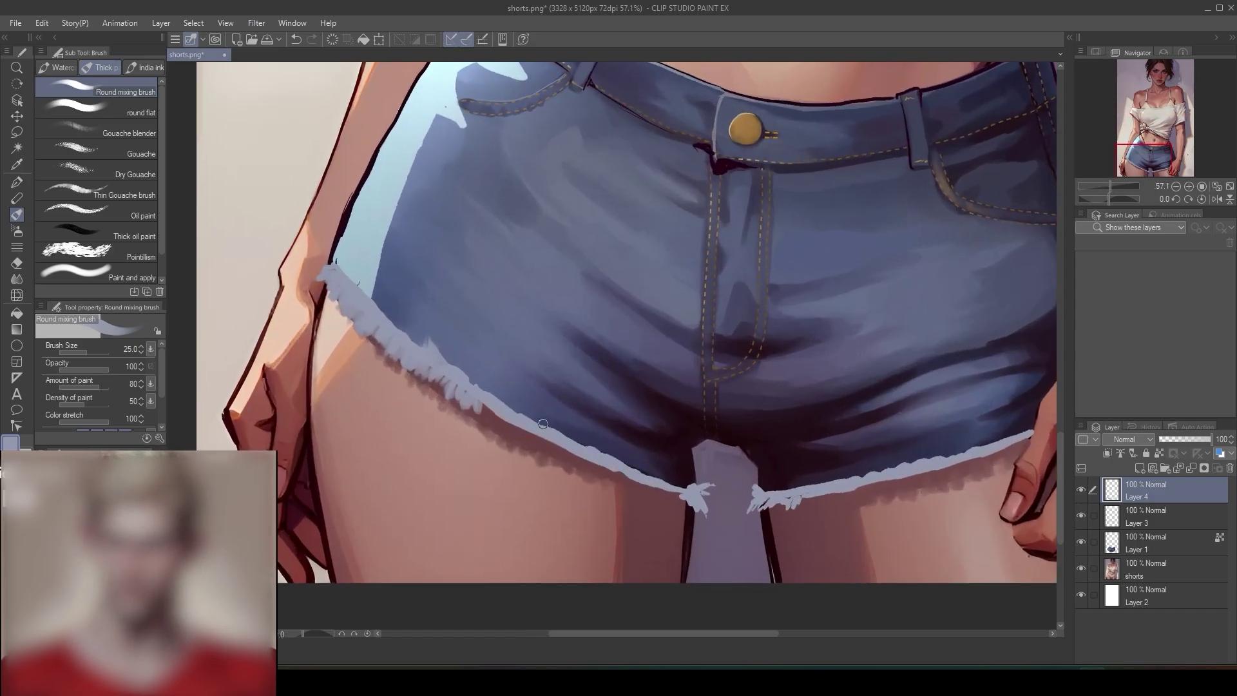
{"action": "mouse_move", "coordinate": [496, 405]}
{"action": "left_mouse_down"}
{"action": "mouse_move", "coordinate": [460, 380]}
{"action": "mouse_move", "coordinate": [496, 407]}
{"action": "mouse_move", "coordinate": [501, 430]}
{"action": "mouse_move", "coordinate": [514, 418]}
{"action": "mouse_move", "coordinate": [522, 443]}
{"action": "mouse_move", "coordinate": [517, 426]}
{"action": "mouse_move", "coordinate": [534, 440]}
{"action": "mouse_move", "coordinate": [536, 426]}
{"action": "mouse_move", "coordinate": [544, 449]}
{"action": "mouse_move", "coordinate": [540, 433]}
{"action": "mouse_move", "coordinate": [527, 435]}
{"action": "mouse_move", "coordinate": [559, 440]}
{"action": "mouse_move", "coordinate": [577, 464]}
{"action": "mouse_move", "coordinate": [595, 449]}
{"action": "mouse_move", "coordinate": [574, 462]}
{"action": "mouse_move", "coordinate": [588, 455]}
{"action": "mouse_move", "coordinate": [600, 474]}
{"action": "mouse_move", "coordinate": [642, 469]}
{"action": "mouse_move", "coordinate": [623, 469]}
{"action": "mouse_move", "coordinate": [628, 482]}
{"action": "mouse_move", "coordinate": [710, 507]}
{"action": "left_mouse_up"}
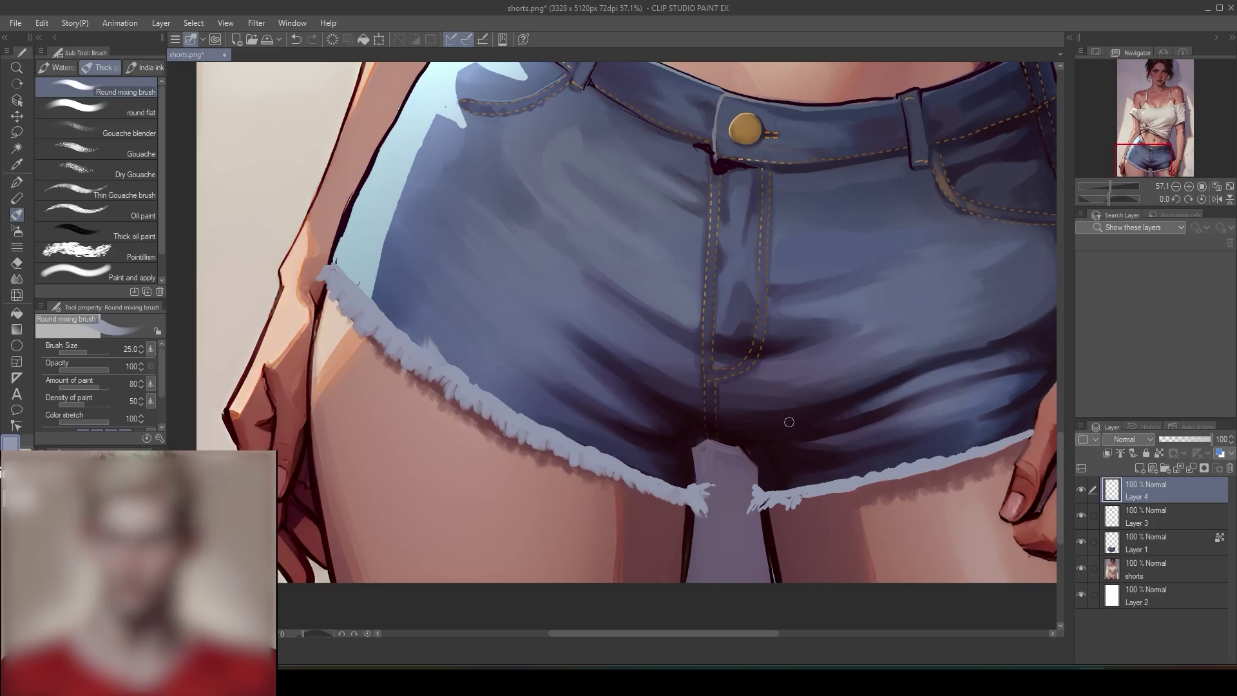
{"action": "mouse_move", "coordinate": [802, 491]}
{"action": "left_mouse_down"}
{"action": "mouse_move", "coordinate": [753, 506]}
{"action": "mouse_move", "coordinate": [804, 492]}
{"action": "mouse_move", "coordinate": [811, 510]}
{"action": "mouse_move", "coordinate": [818, 488]}
{"action": "mouse_move", "coordinate": [805, 497]}
{"action": "mouse_move", "coordinate": [831, 503]}
{"action": "mouse_move", "coordinate": [888, 468]}
{"action": "mouse_move", "coordinate": [857, 487]}
{"action": "mouse_move", "coordinate": [864, 498]}
{"action": "mouse_move", "coordinate": [868, 483]}
{"action": "mouse_move", "coordinate": [855, 487]}
{"action": "mouse_move", "coordinate": [879, 490]}
{"action": "mouse_move", "coordinate": [886, 473]}
{"action": "mouse_move", "coordinate": [889, 489]}
{"action": "mouse_move", "coordinate": [900, 470]}
{"action": "mouse_move", "coordinate": [912, 483]}
{"action": "mouse_move", "coordinate": [943, 461]}
{"action": "mouse_move", "coordinate": [907, 483]}
{"action": "mouse_move", "coordinate": [916, 465]}
{"action": "mouse_move", "coordinate": [928, 479]}
{"action": "mouse_move", "coordinate": [926, 468]}
{"action": "mouse_move", "coordinate": [945, 470]}
{"action": "mouse_move", "coordinate": [908, 472]}
{"action": "mouse_move", "coordinate": [1018, 450]}
{"action": "left_mouse_up"}
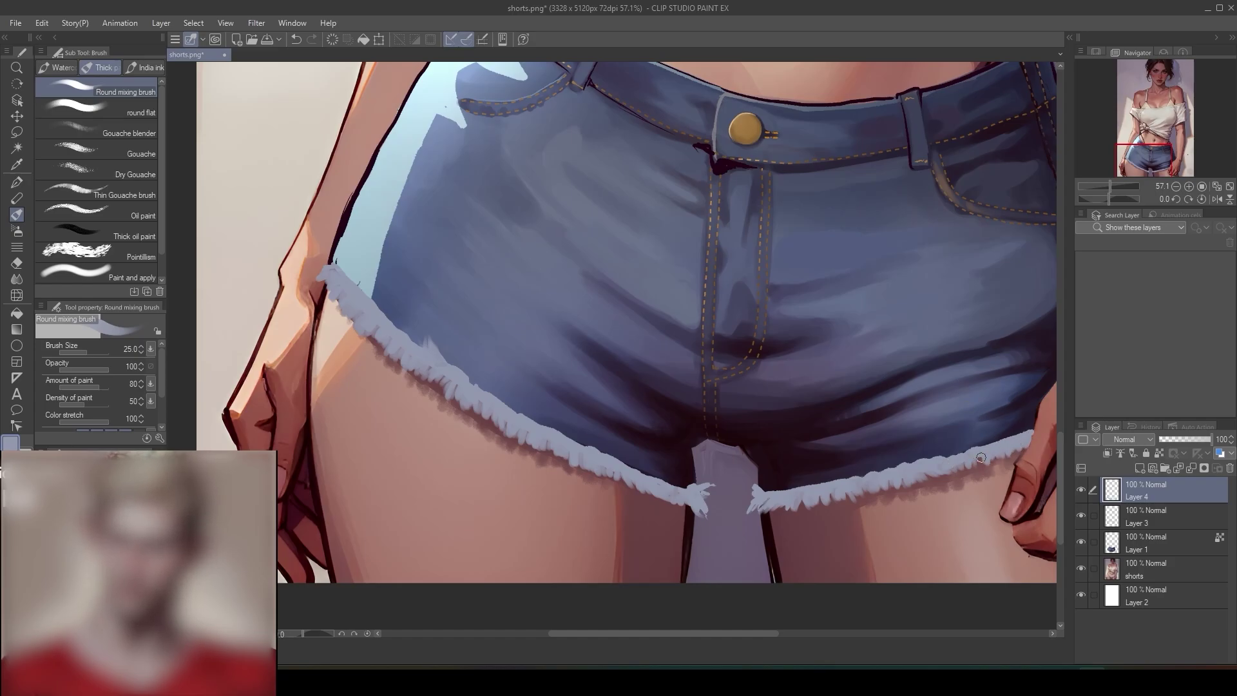
{"action": "scroll", "coordinate": [1020, 398], "scroll_direction": "down", "scroll_amount": 5}
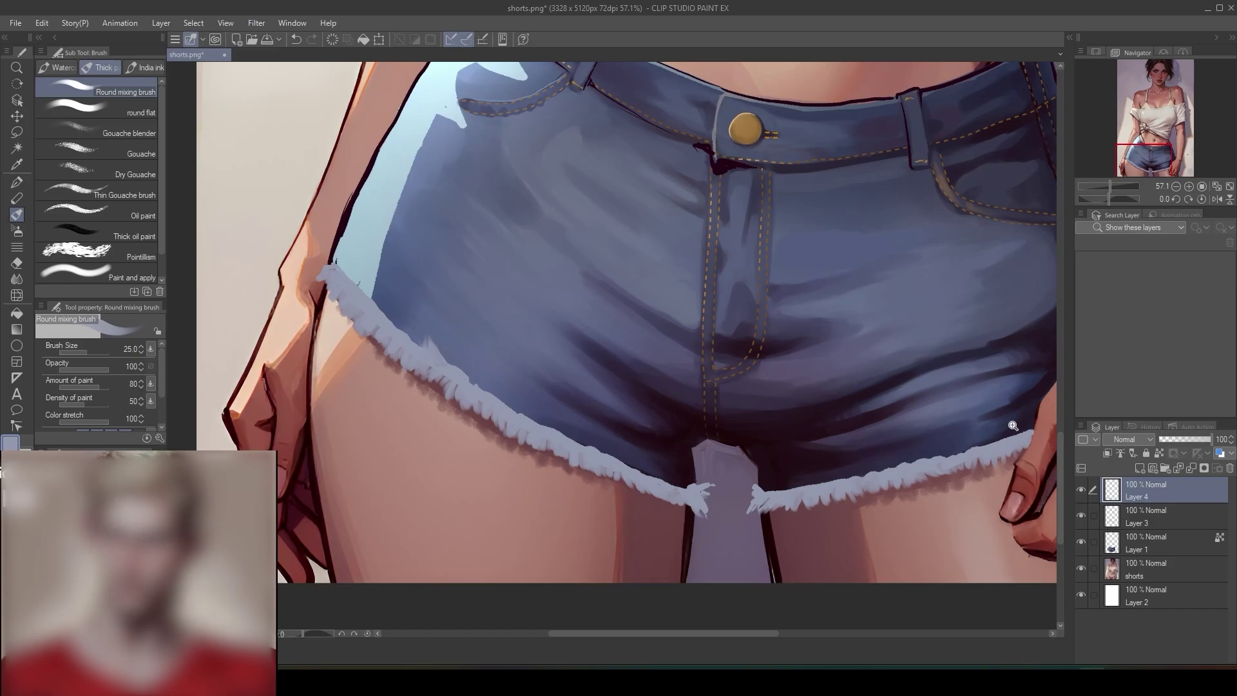
- Paint the sampled purple background colour over the blue spill between the shorts' outer hip edge and the forearm
{"action": "left_click_drag", "start_coordinate": [1042, 438], "coordinate": [946, 416]}
{"action": "scroll", "coordinate": [928, 412], "scroll_direction": "up", "scroll_amount": 3}
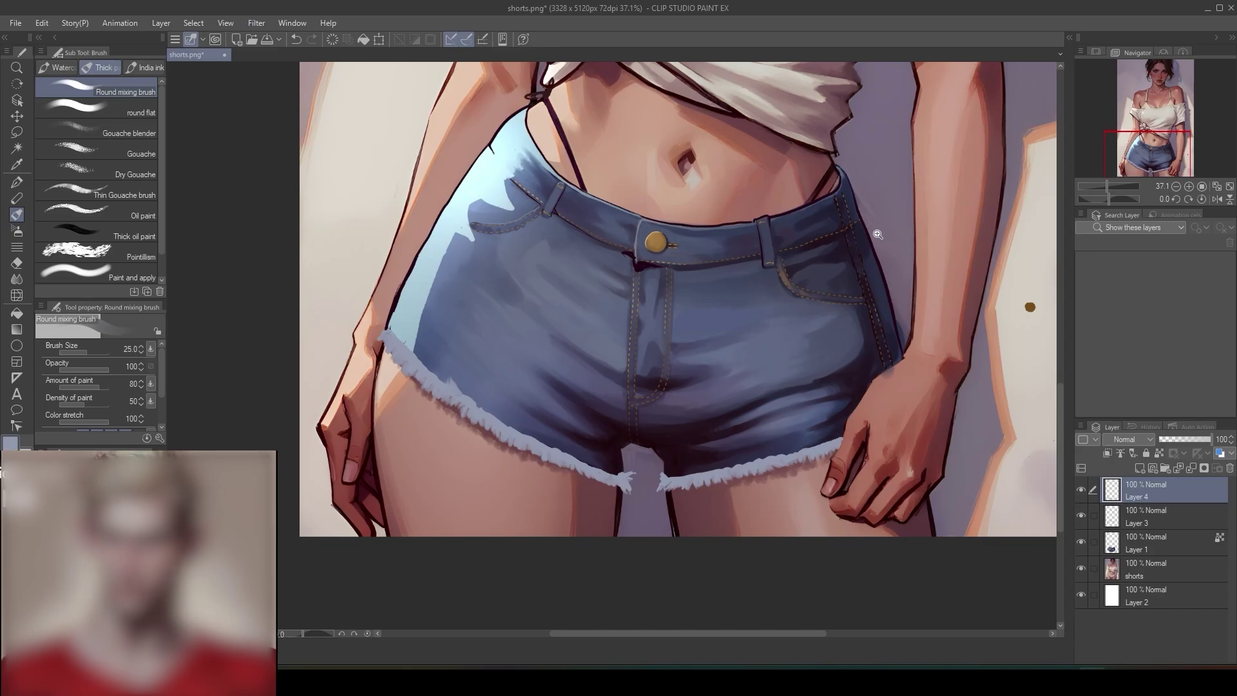
{"action": "left_click_drag", "start_coordinate": [864, 245], "coordinate": [792, 202]}
{"action": "left_click", "coordinate": [794, 315]}
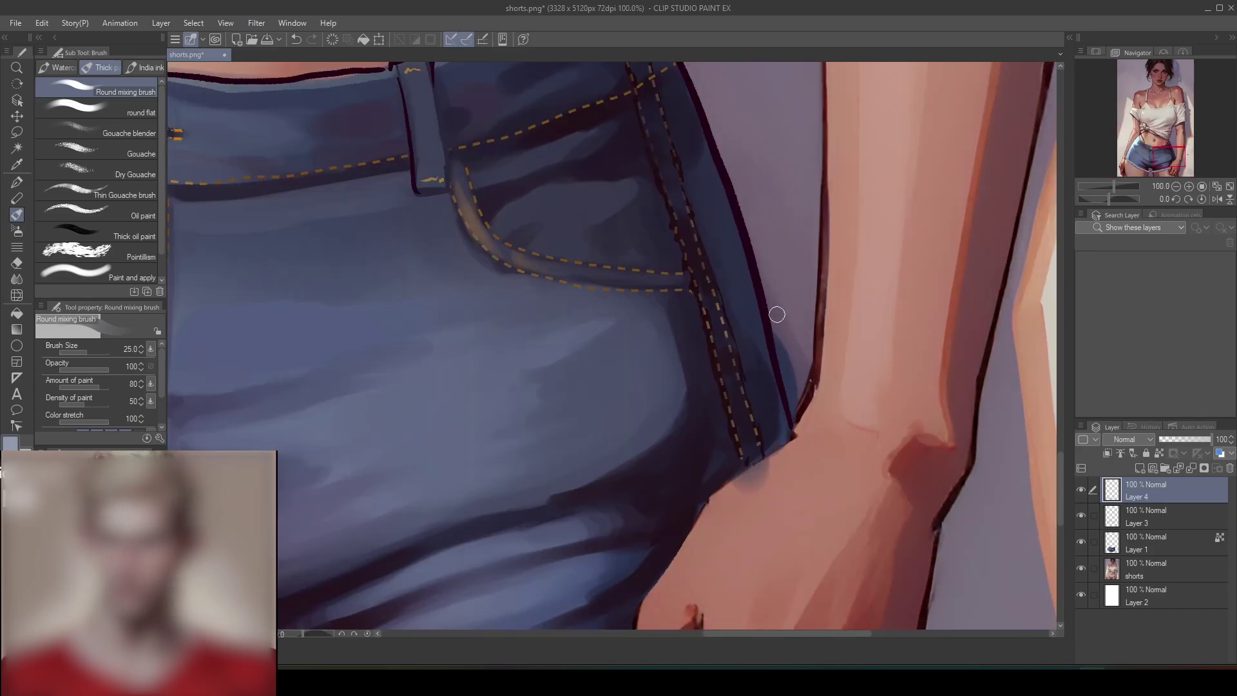
{"action": "mouse_move", "coordinate": [782, 317]}
{"action": "left_mouse_down"}
{"action": "mouse_move", "coordinate": [791, 383]}
{"action": "mouse_move", "coordinate": [784, 354]}
{"action": "mouse_move", "coordinate": [814, 310]}
{"action": "mouse_move", "coordinate": [795, 385]}
{"action": "left_mouse_up"}
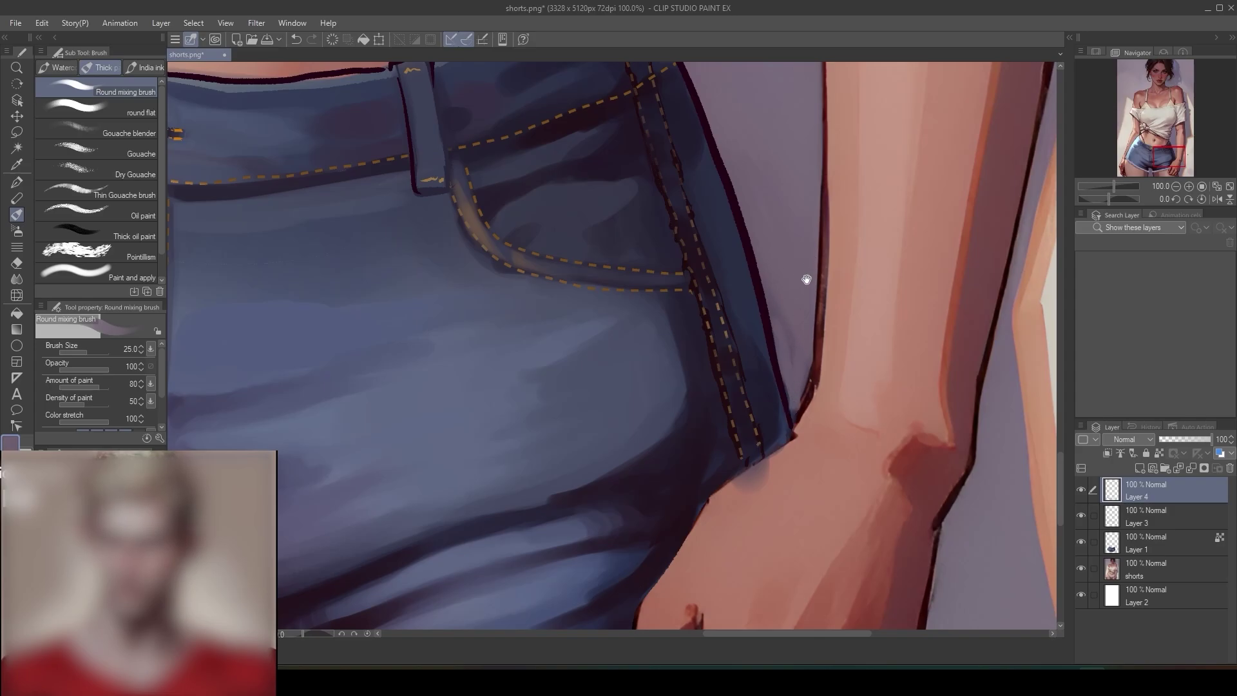
- Clean up the wrist edge where it overlaps the shorts, using sampled outline and skin colours
{"action": "left_click", "coordinate": [813, 377], "text": "alt"}
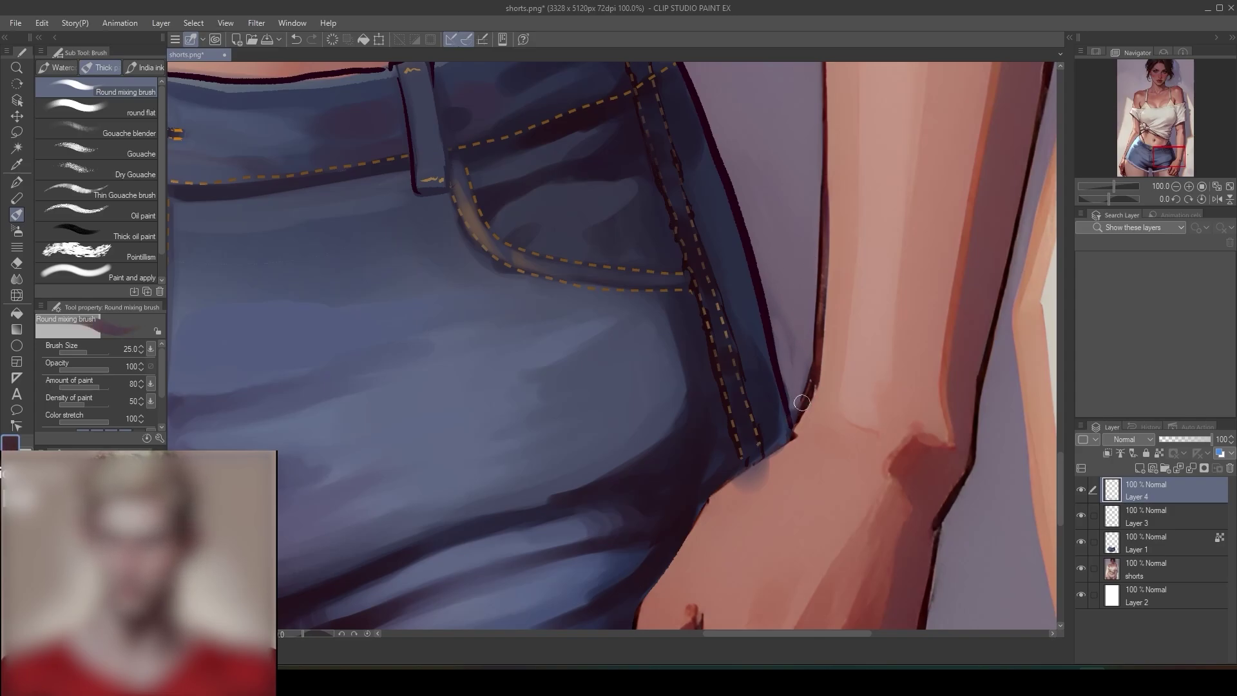
{"action": "left_click", "coordinate": [786, 441], "text": "alt"}
{"action": "mouse_move", "coordinate": [786, 441]}
{"action": "left_mouse_down"}
{"action": "mouse_move", "coordinate": [728, 495]}
{"action": "mouse_move", "coordinate": [739, 501]}
{"action": "left_mouse_up"}
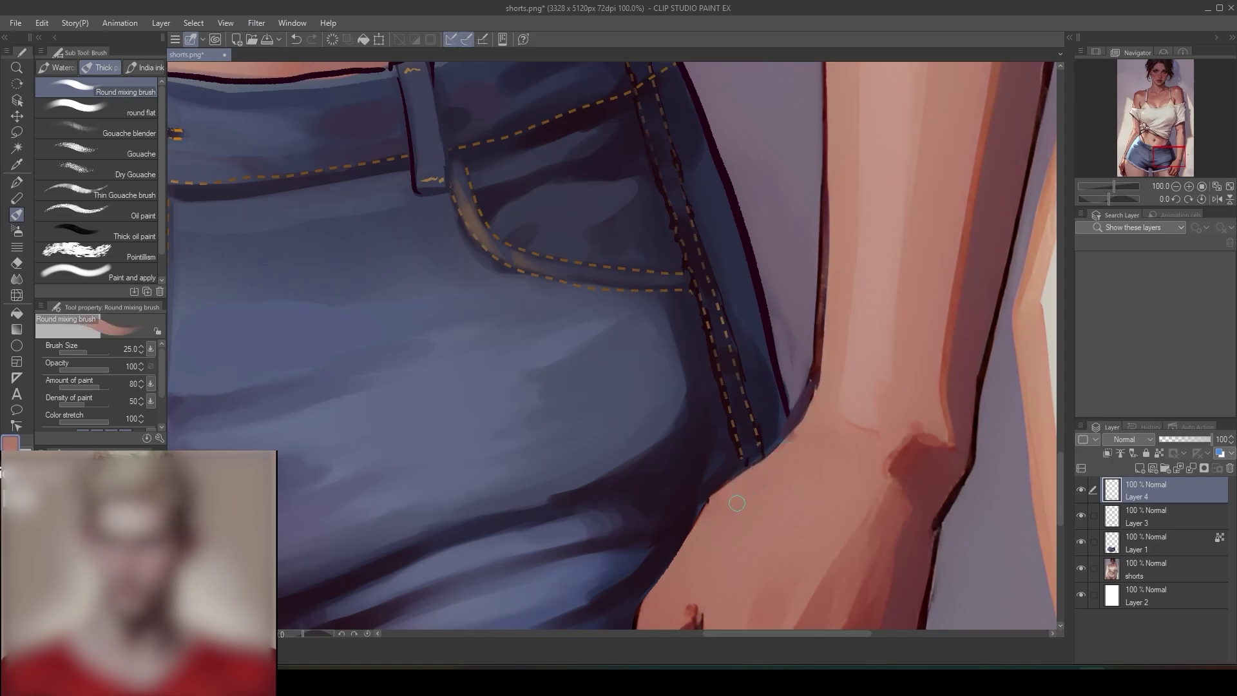
{"action": "scroll", "coordinate": [840, 402], "scroll_direction": "down", "scroll_amount": 3}
{"action": "left_click_drag", "start_coordinate": [827, 408], "coordinate": [778, 323]}
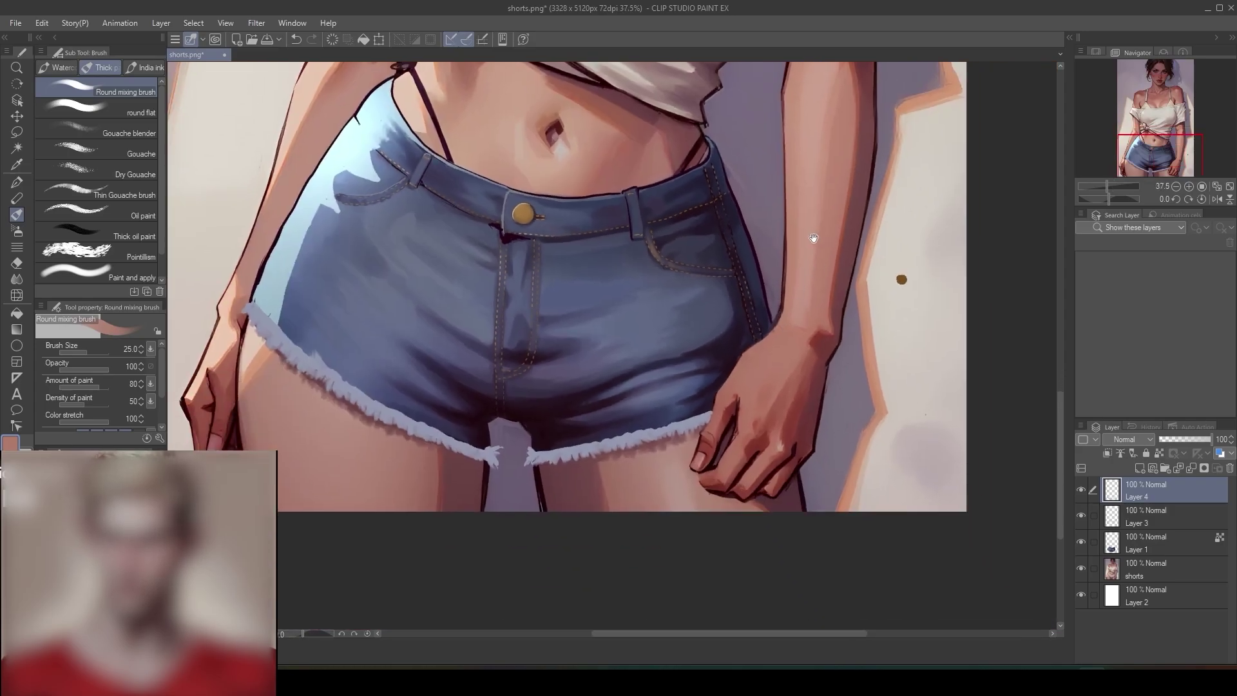
{"action": "scroll", "coordinate": [815, 325], "scroll_direction": "up", "scroll_amount": 2}
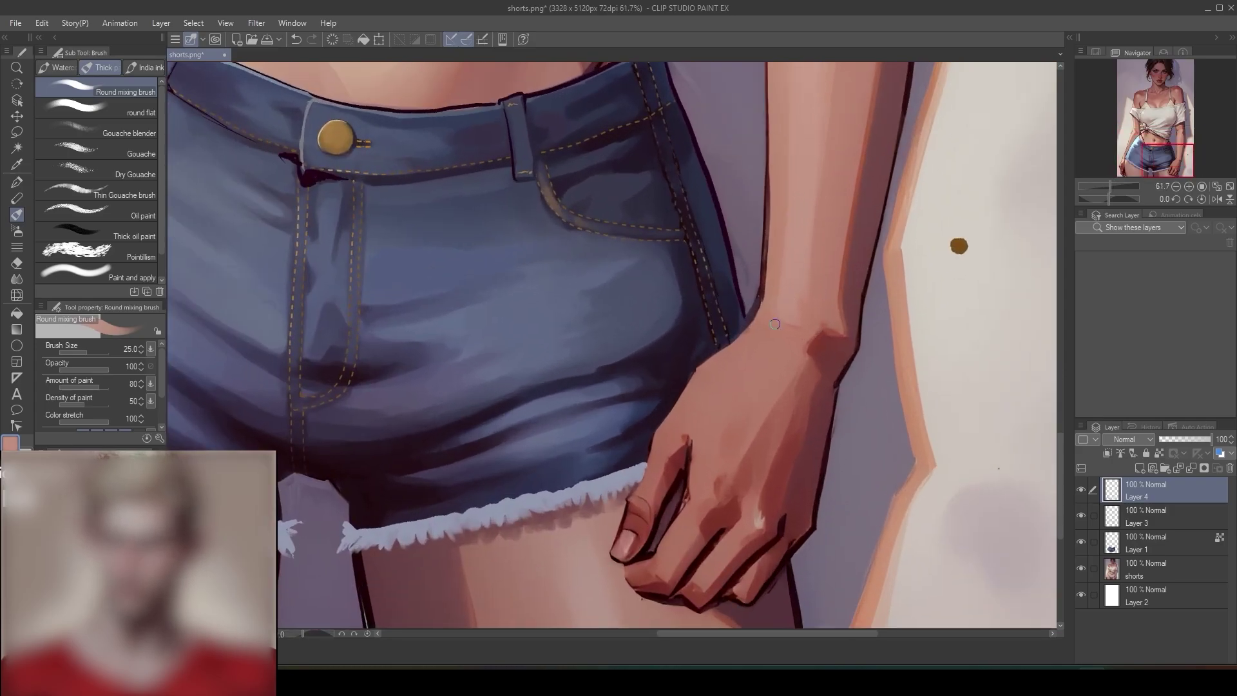
{"action": "mouse_move", "coordinate": [755, 338]}
{"action": "left_mouse_down"}
{"action": "mouse_move", "coordinate": [717, 369]}
{"action": "mouse_move", "coordinate": [761, 334]}
{"action": "mouse_move", "coordinate": [756, 370]}
{"action": "mouse_move", "coordinate": [707, 376]}
{"action": "mouse_move", "coordinate": [688, 401]}
{"action": "mouse_move", "coordinate": [712, 374]}
{"action": "left_mouse_up"}
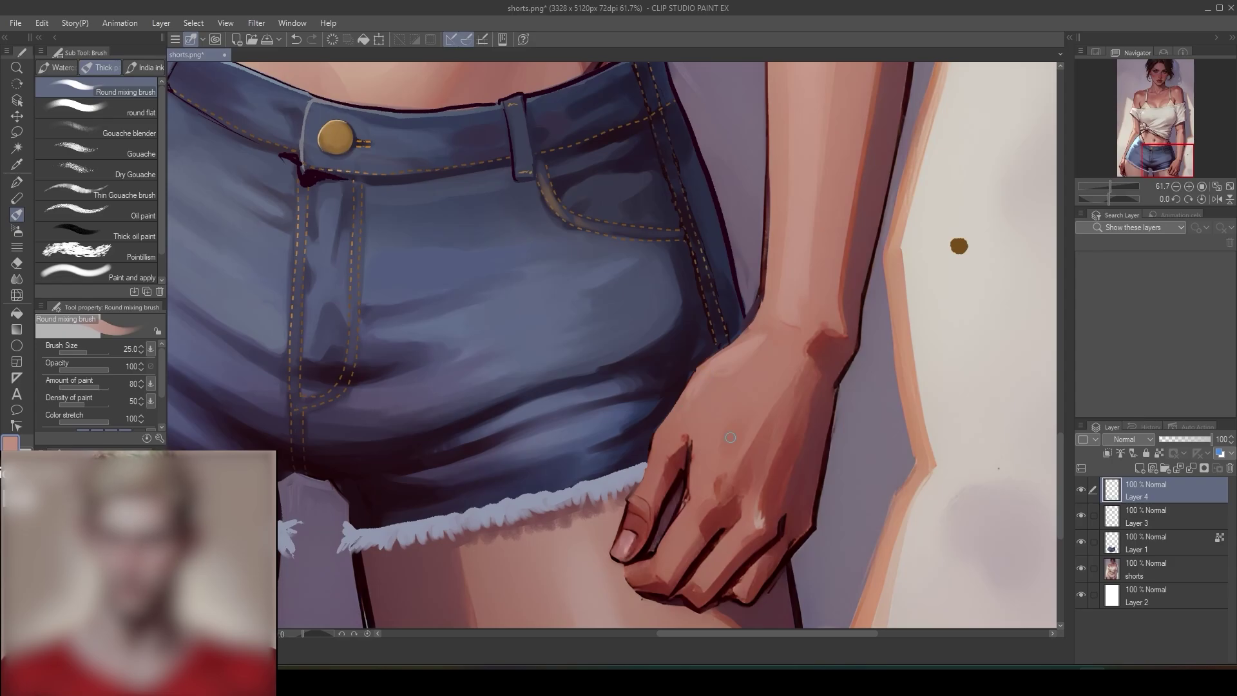
- Examine the painted shorts and adjoining hand up close and within the whole figure
{"action": "scroll", "coordinate": [722, 438], "scroll_direction": "down", "scroll_amount": 3}
{"action": "scroll", "coordinate": [720, 451], "scroll_direction": "up", "scroll_amount": 3}
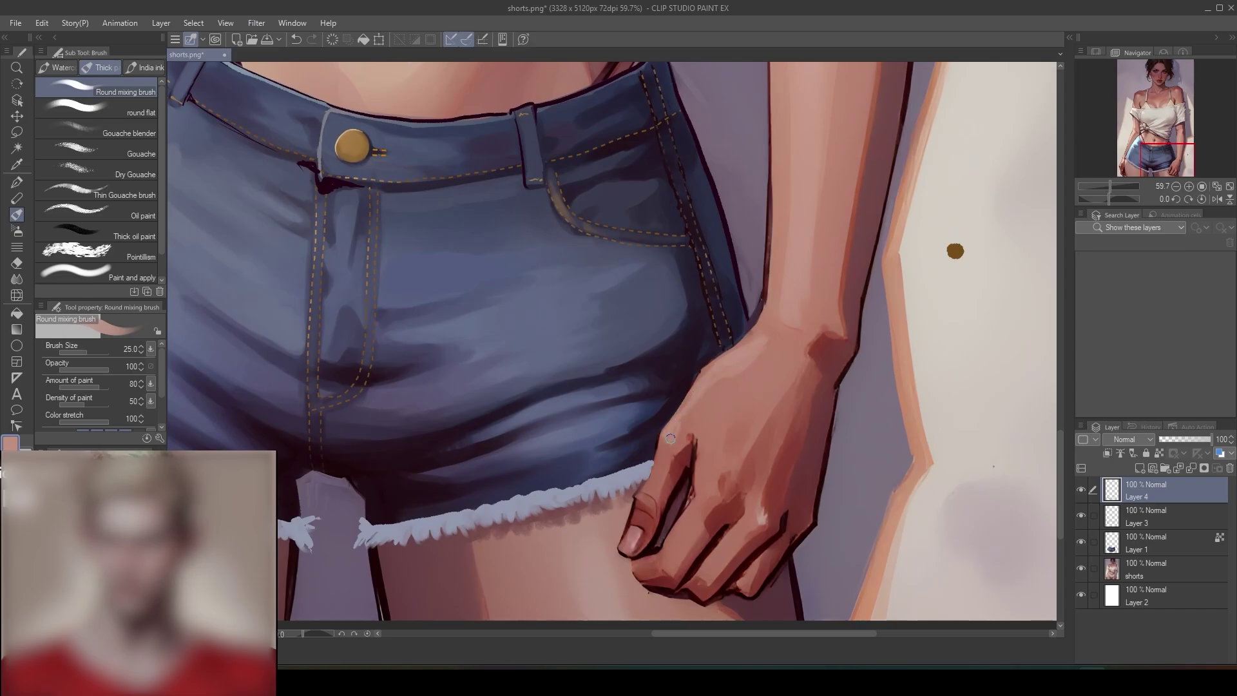
{"action": "scroll", "coordinate": [706, 475], "scroll_direction": "down", "scroll_amount": 3}
{"action": "scroll", "coordinate": [706, 475], "scroll_direction": "down", "scroll_amount": 1}
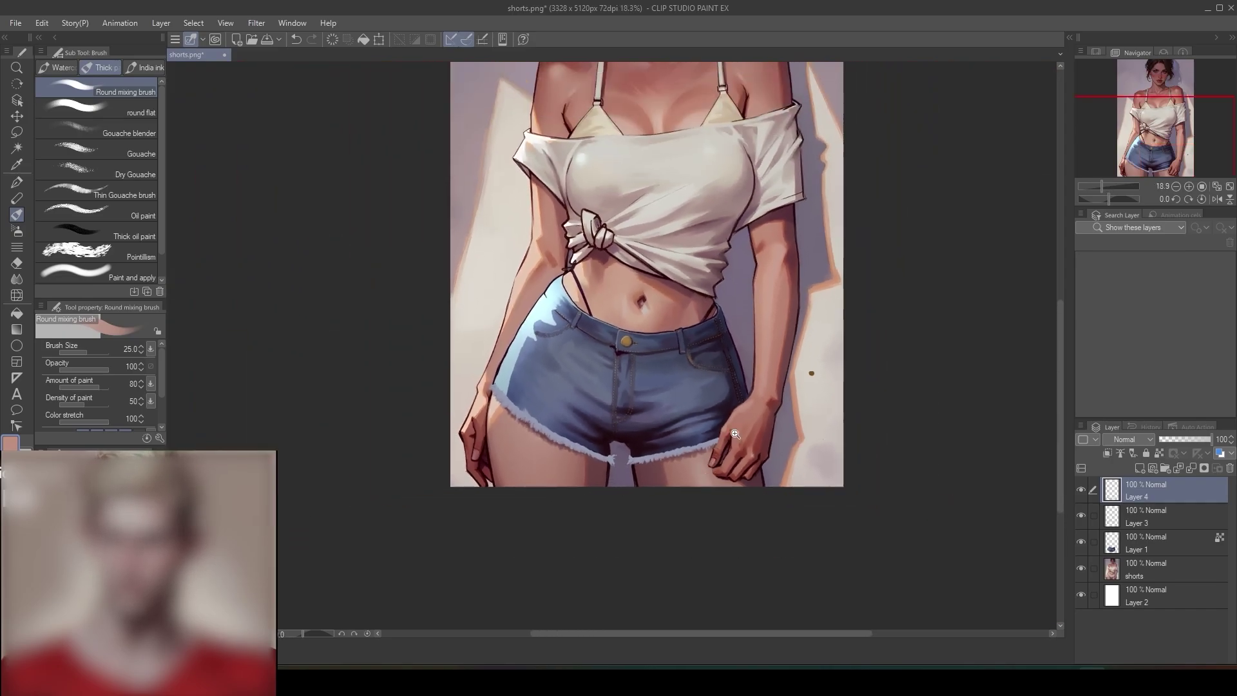
{"action": "scroll", "coordinate": [764, 408], "scroll_direction": "up", "scroll_amount": 3}
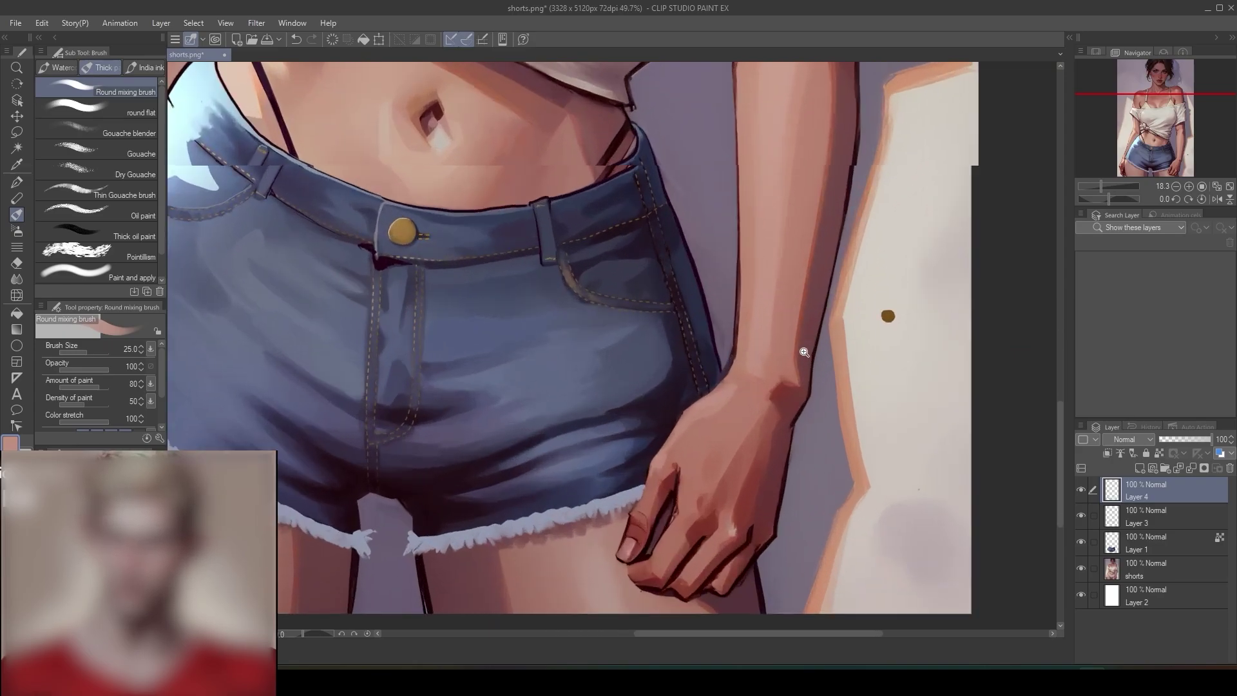
{"action": "left_click", "coordinate": [11, 282]}
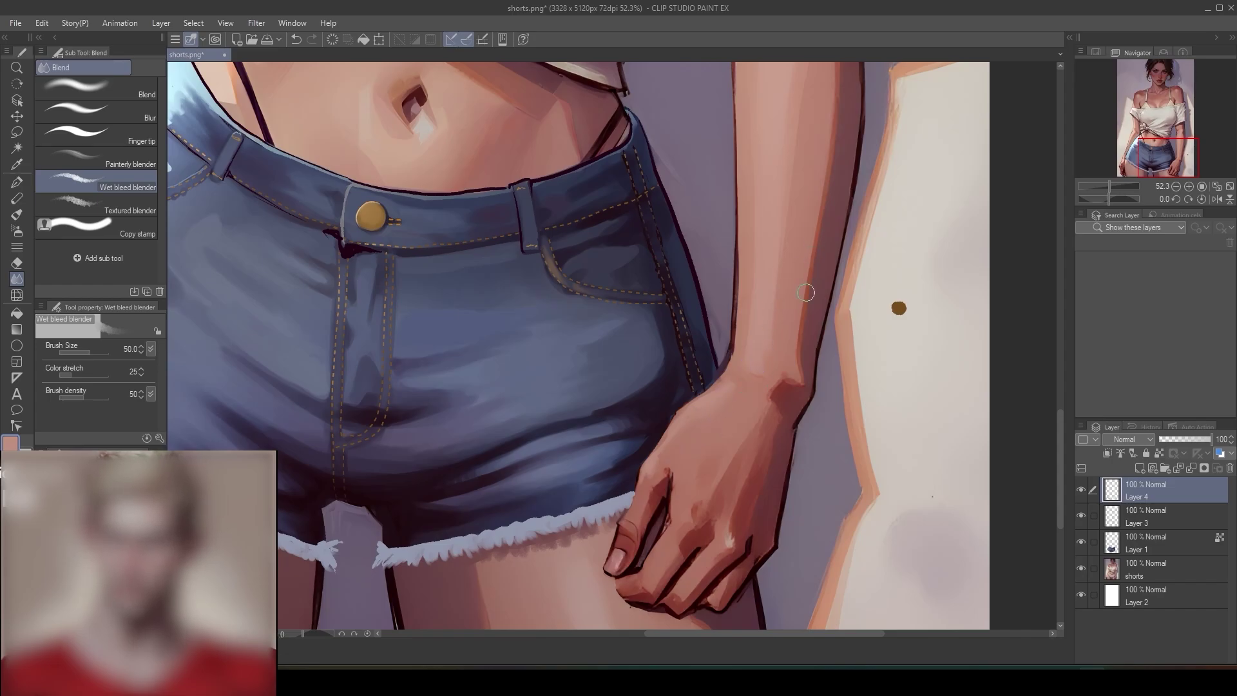
{"action": "scroll", "coordinate": [812, 287], "scroll_direction": "down", "scroll_amount": 4}
{"action": "left_click_drag", "start_coordinate": [817, 285], "coordinate": [767, 322]}
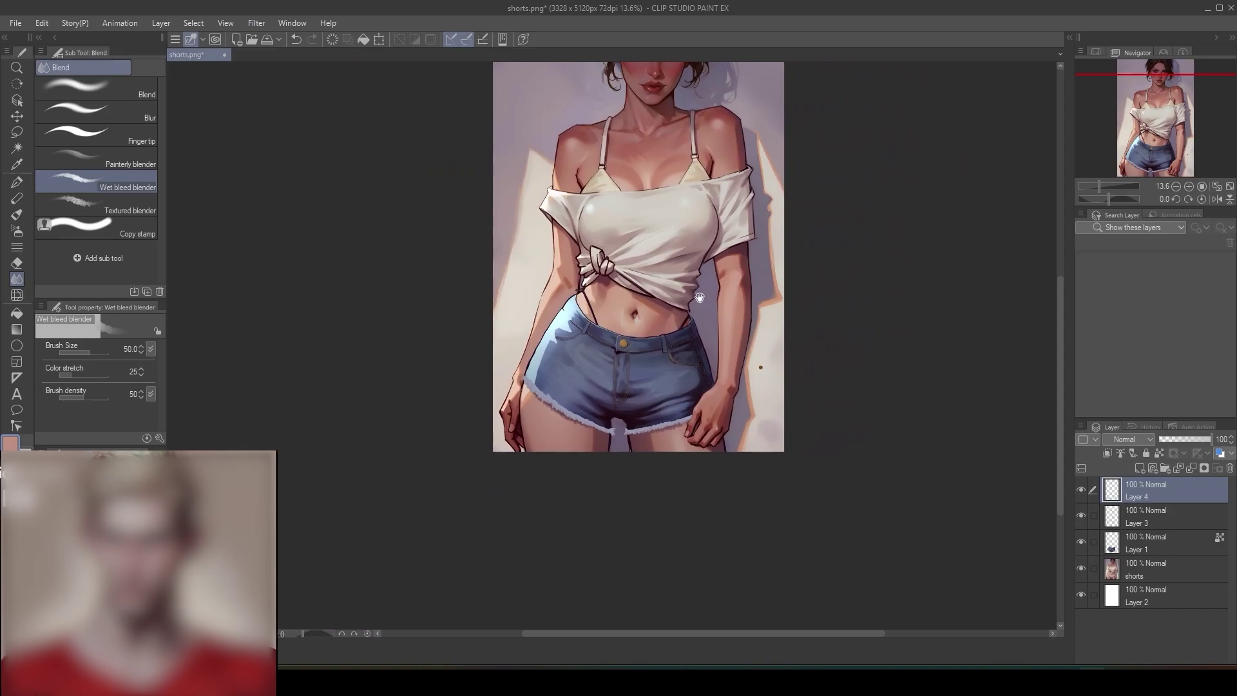
{"action": "scroll", "coordinate": [719, 301], "scroll_direction": "up", "scroll_amount": 3}
{"action": "scroll", "coordinate": [719, 301], "scroll_direction": "down", "scroll_amount": 1}
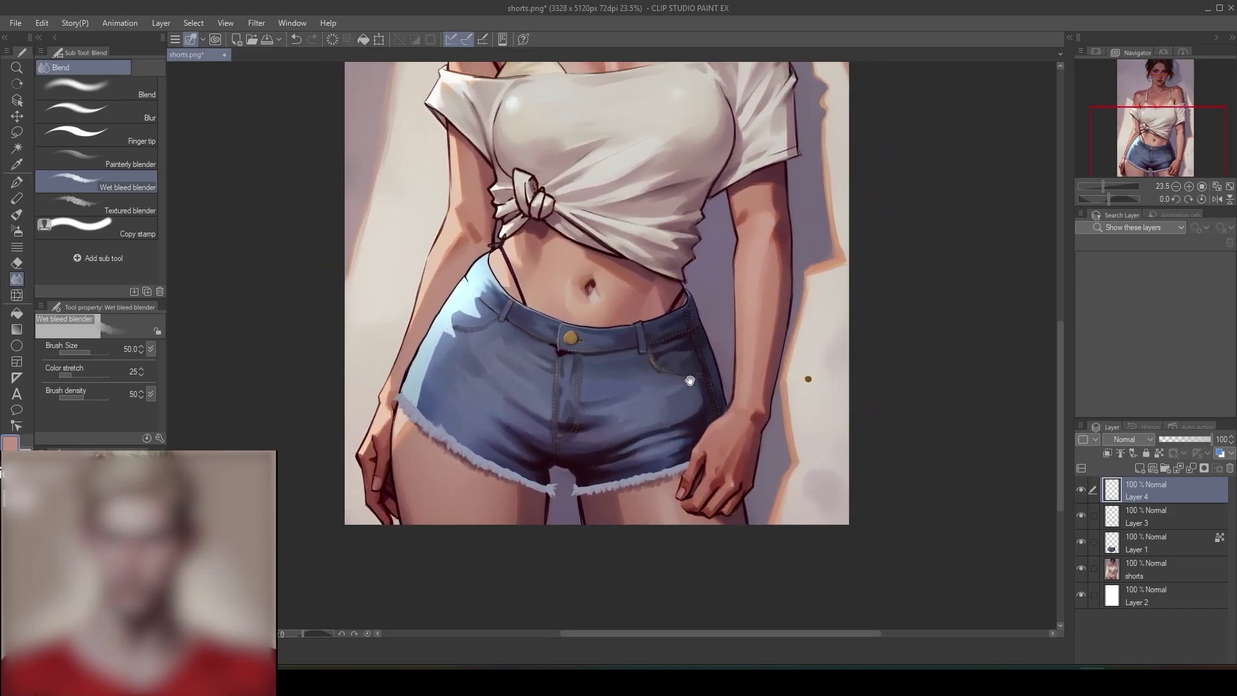
{"action": "left_click_drag", "start_coordinate": [690, 381], "coordinate": [706, 329]}
{"action": "scroll", "coordinate": [680, 365], "scroll_direction": "up", "scroll_amount": 2}
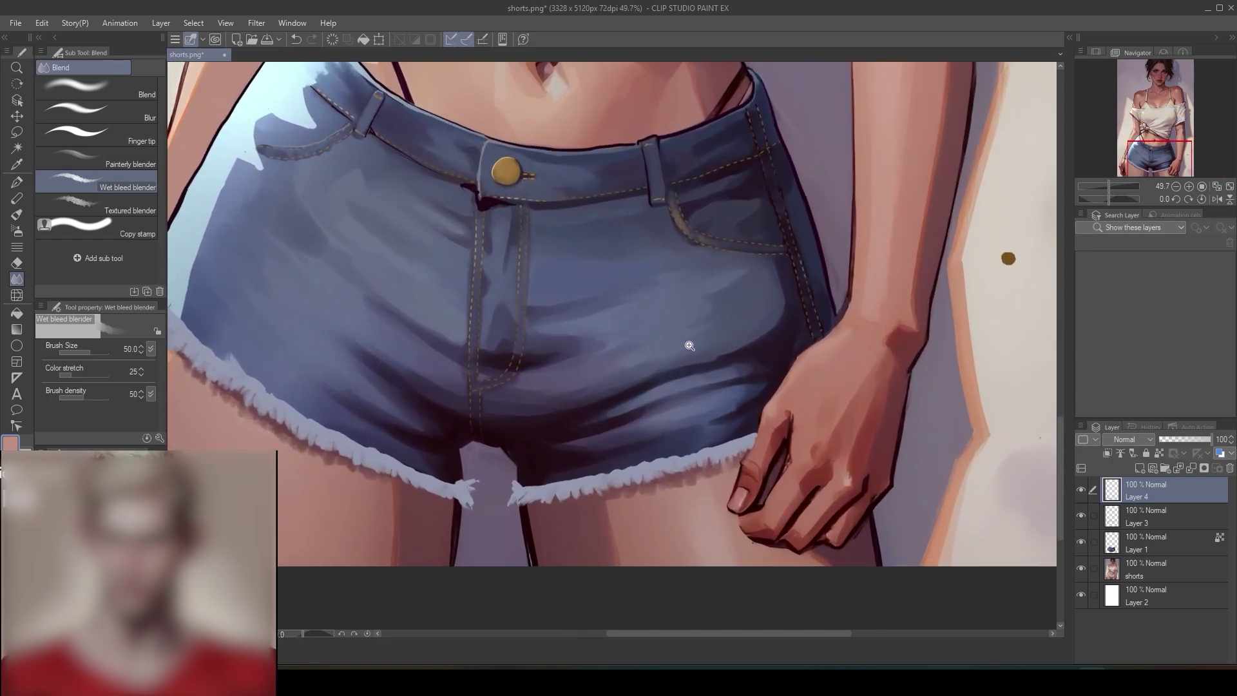
{"action": "scroll", "coordinate": [666, 375], "scroll_direction": "down", "scroll_amount": 2}
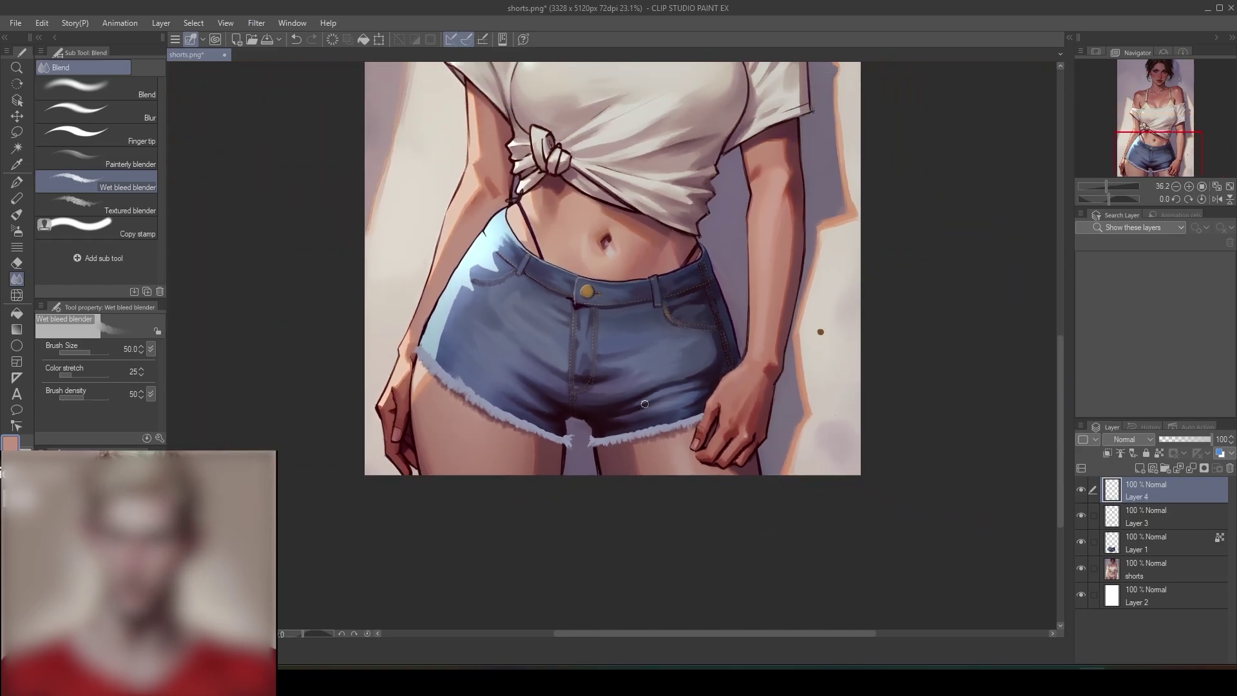
{"action": "scroll", "coordinate": [680, 375], "scroll_direction": "up", "scroll_amount": 4}
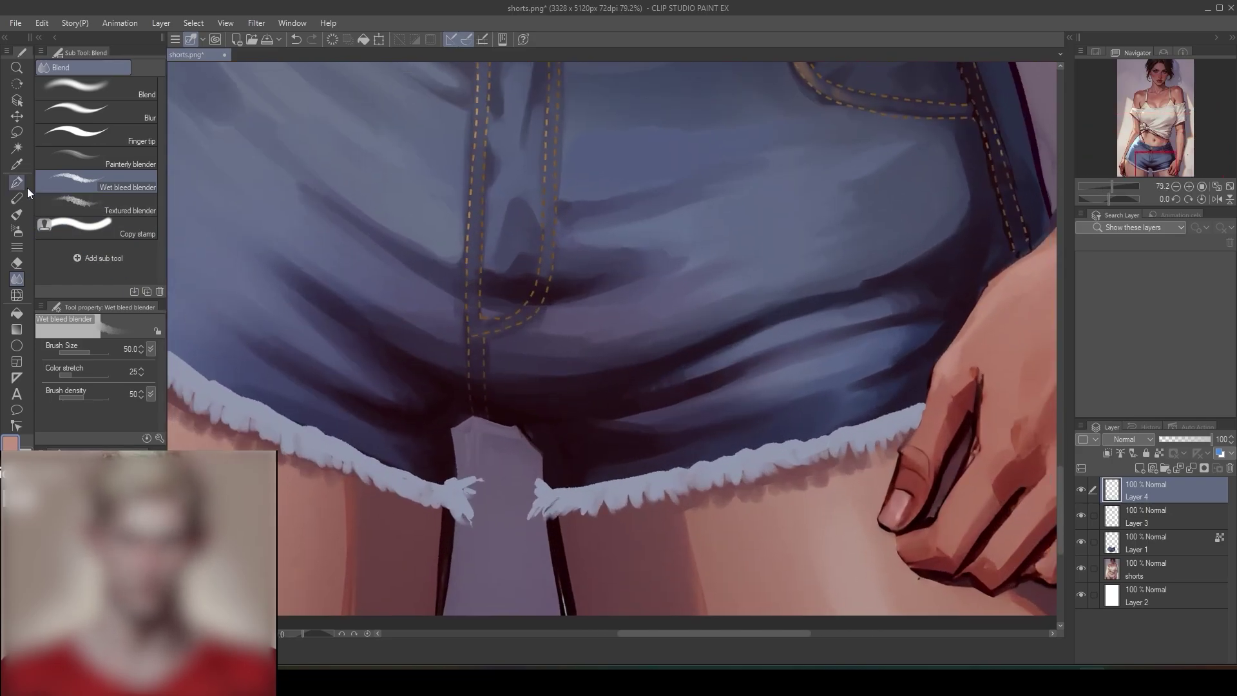
- Repaint the long dark fold below the fly using the Round mixing brush at size 60 with sampled denim tones
{"action": "left_click", "coordinate": [17, 216]}
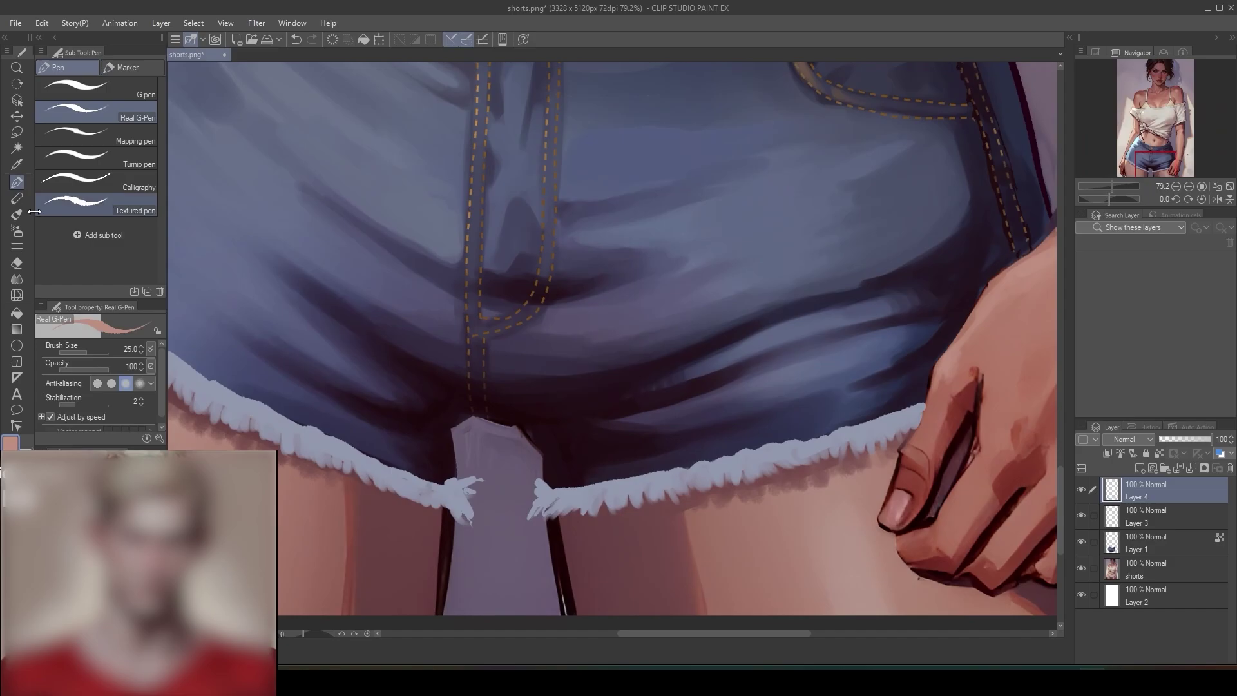
{"action": "left_click", "coordinate": [729, 328], "text": "alt"}
{"action": "key", "text": "bracketright"}
{"action": "key", "text": "bracketright"}
{"action": "key", "text": "bracketright"}
{"action": "key", "text": "bracketright"}
{"action": "mouse_move", "coordinate": [749, 323]}
{"action": "left_mouse_down"}
{"action": "mouse_move", "coordinate": [681, 339]}
{"action": "mouse_move", "coordinate": [658, 365]}
{"action": "left_mouse_up"}
{"action": "left_click", "coordinate": [541, 338], "text": "alt"}
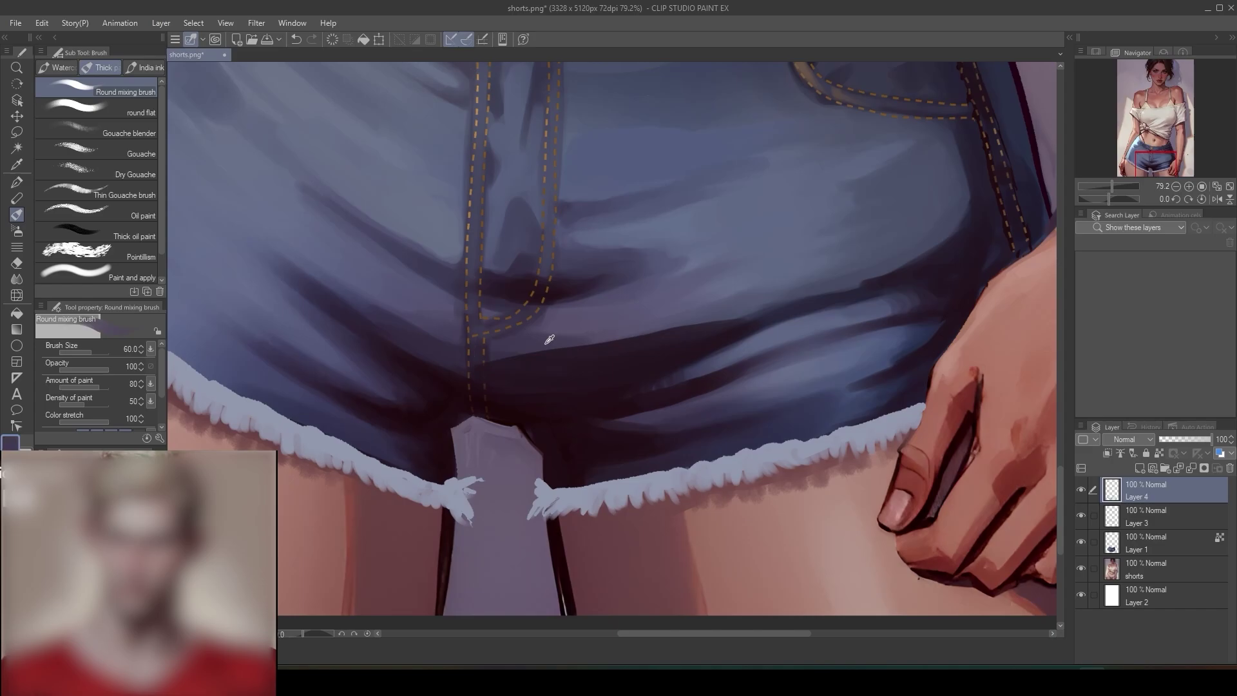
{"action": "left_click_drag", "start_coordinate": [494, 353], "coordinate": [644, 340]}
{"action": "mouse_move", "coordinate": [723, 321]}
{"action": "left_mouse_down"}
{"action": "mouse_move", "coordinate": [539, 342]}
{"action": "mouse_move", "coordinate": [755, 303]}
{"action": "left_mouse_up"}
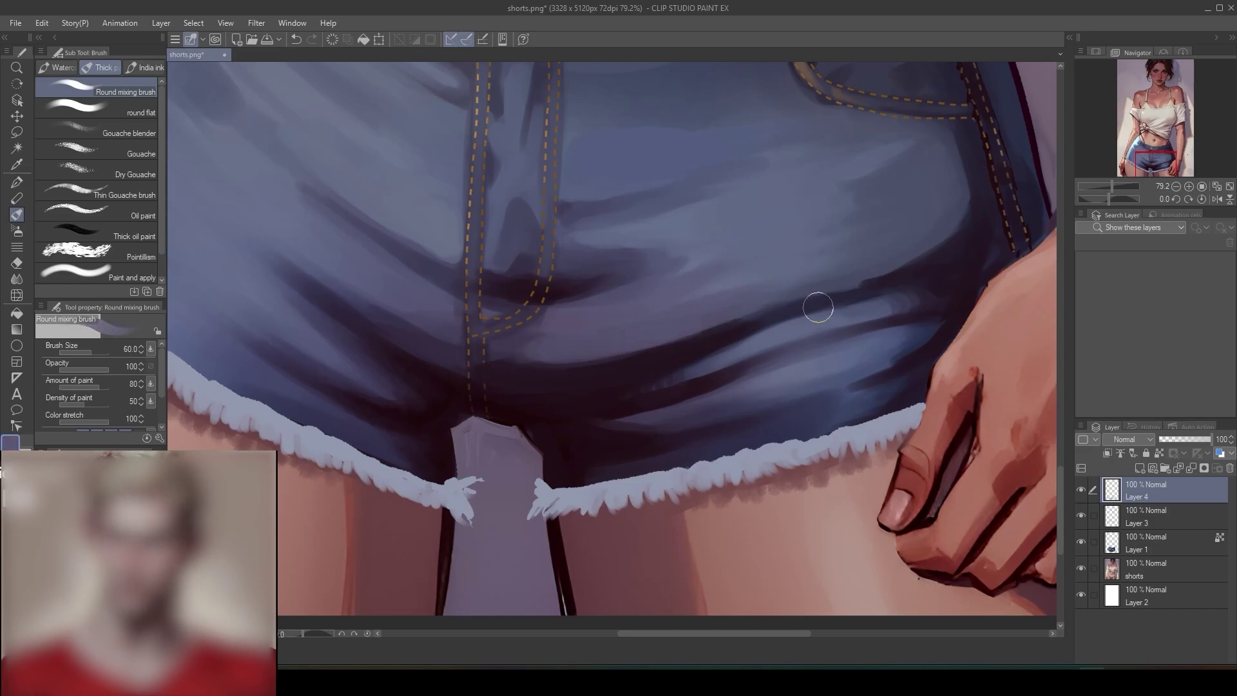
- Check the repainted folds and the frayed hem against the whole figure
{"action": "scroll", "coordinate": [818, 301], "scroll_direction": "down", "scroll_amount": 6}
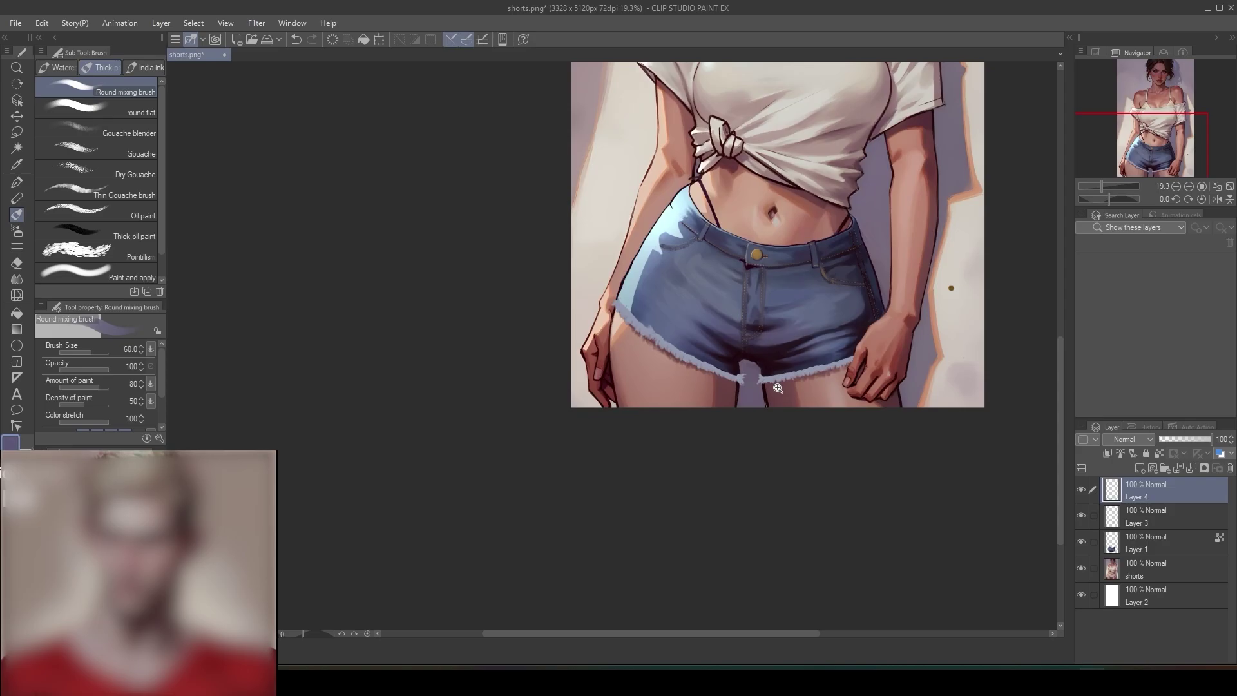
{"action": "scroll", "coordinate": [778, 388], "scroll_direction": "up", "scroll_amount": 4}
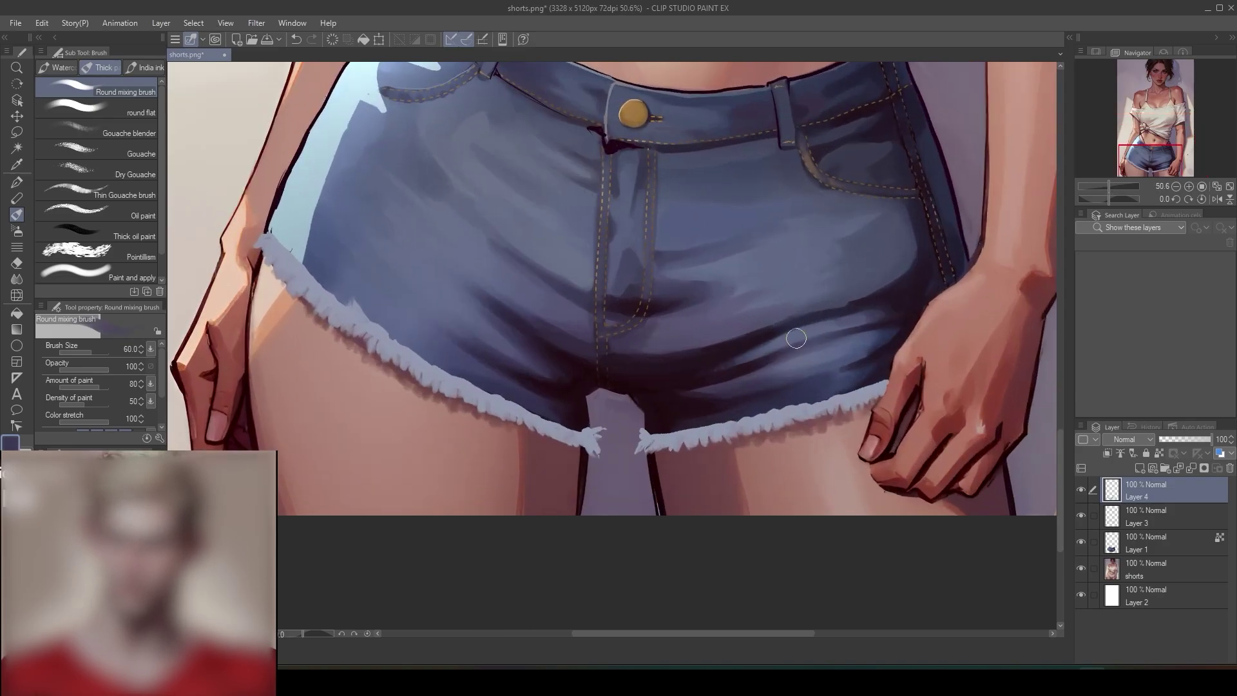
{"action": "scroll", "coordinate": [797, 338], "scroll_direction": "down", "scroll_amount": 6}
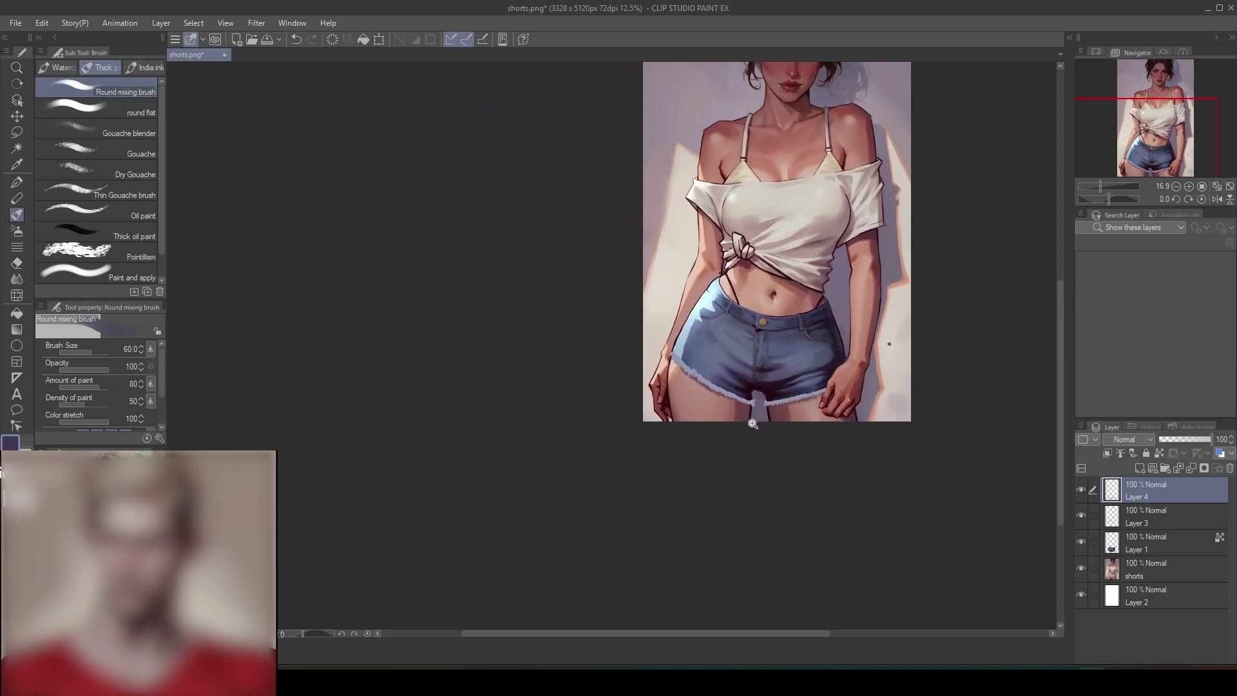
{"action": "scroll", "coordinate": [752, 423], "scroll_direction": "up", "scroll_amount": 1}
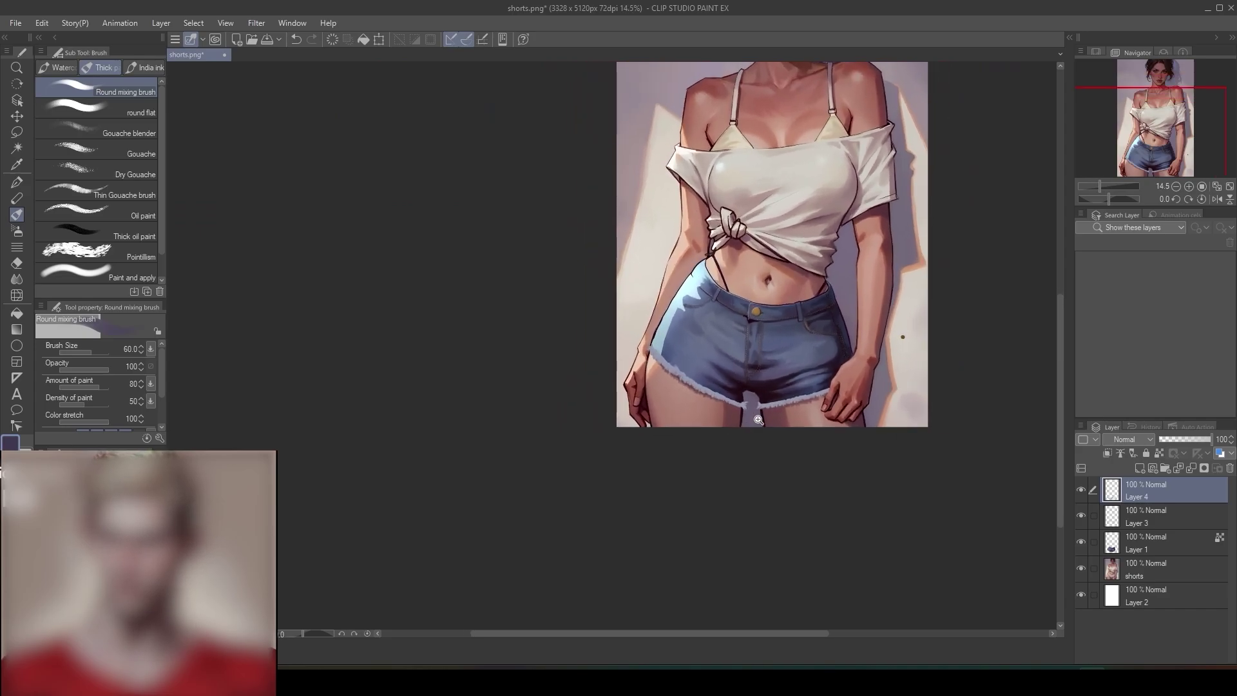
{"action": "scroll", "coordinate": [808, 385], "scroll_direction": "up", "scroll_amount": 5}
{"action": "left_click_drag", "start_coordinate": [819, 376], "coordinate": [815, 373]}
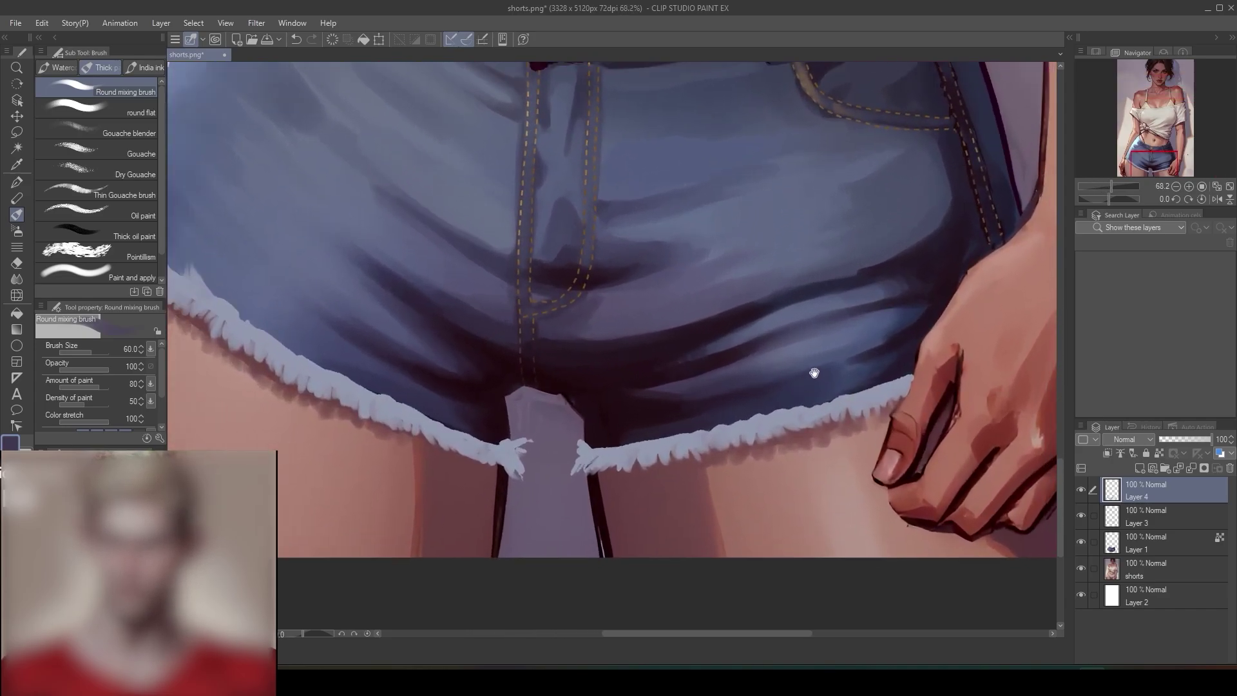
{"action": "scroll", "coordinate": [815, 372], "scroll_direction": "down", "scroll_amount": 5}
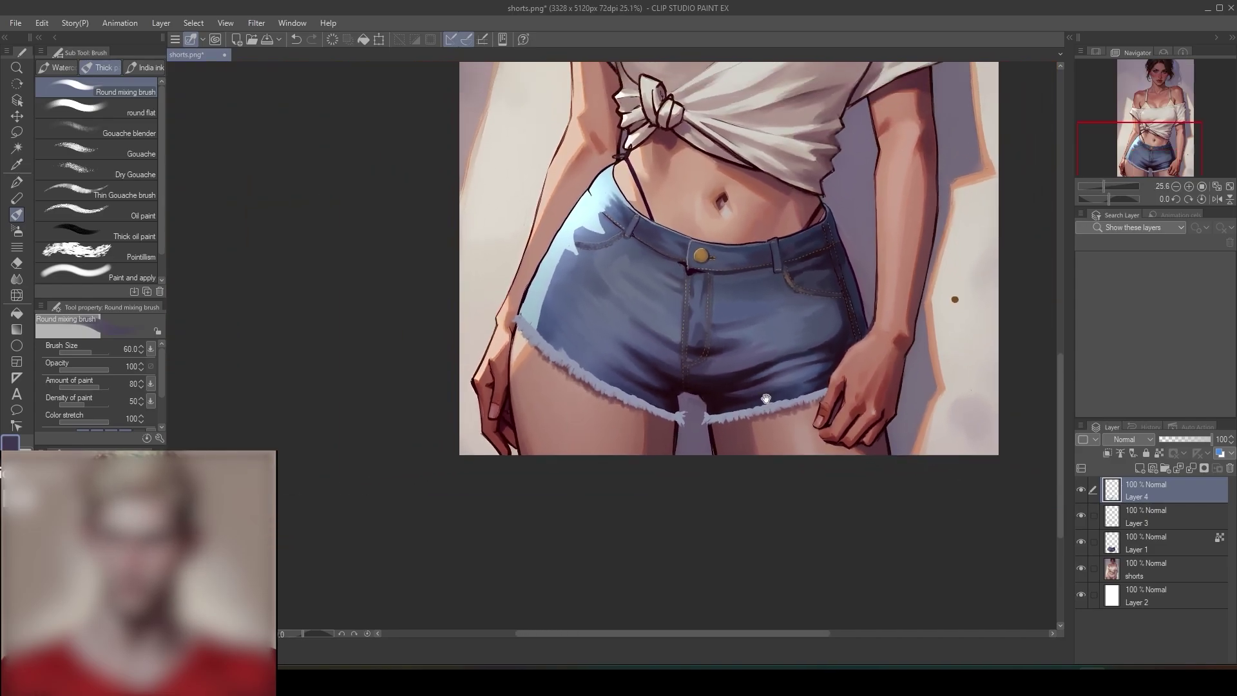
{"action": "mouse_move", "coordinate": [765, 398]}
{"action": "left_mouse_down"}
{"action": "mouse_move", "coordinate": [740, 407]}
{"action": "mouse_move", "coordinate": [713, 389]}
{"action": "left_mouse_up"}
{"action": "scroll", "coordinate": [767, 396], "scroll_direction": "up", "scroll_amount": 5}
{"action": "scroll", "coordinate": [714, 388], "scroll_direction": "up", "scroll_amount": 2}
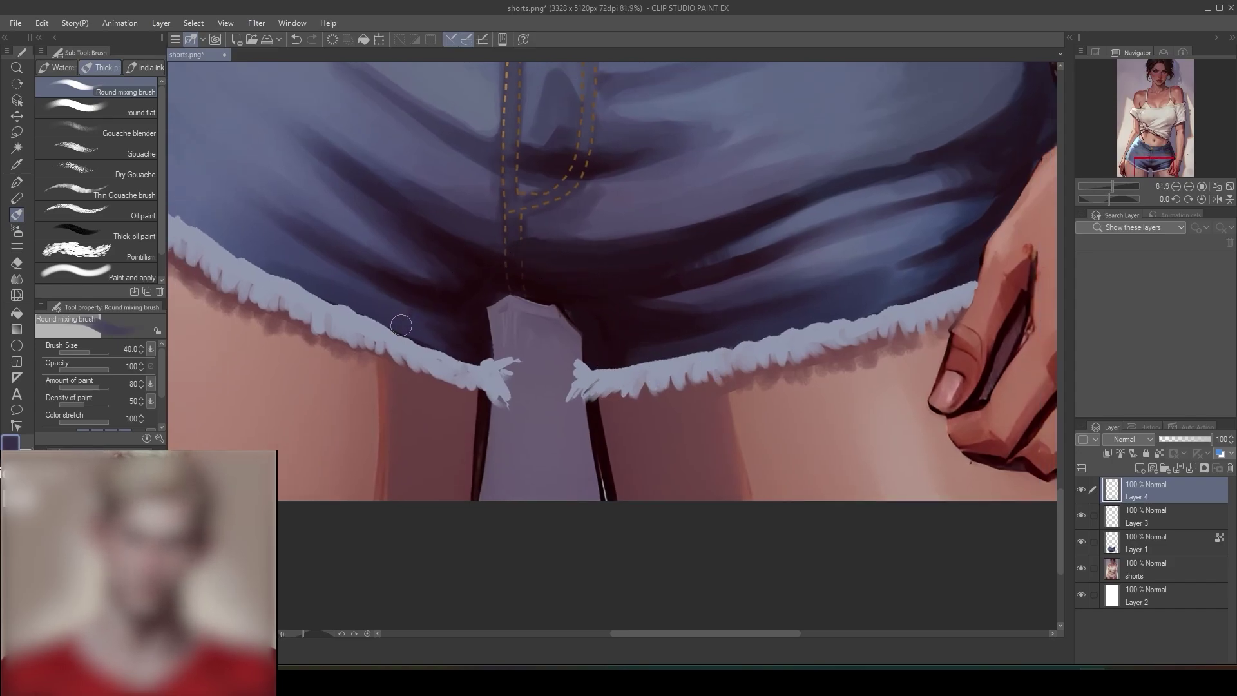
- Touch up the dark denim along the frayed hem near the crotch with the Round mixing brush at size 25
{"action": "key", "text": "bracketleft"}
{"action": "key", "text": "bracketleft"}
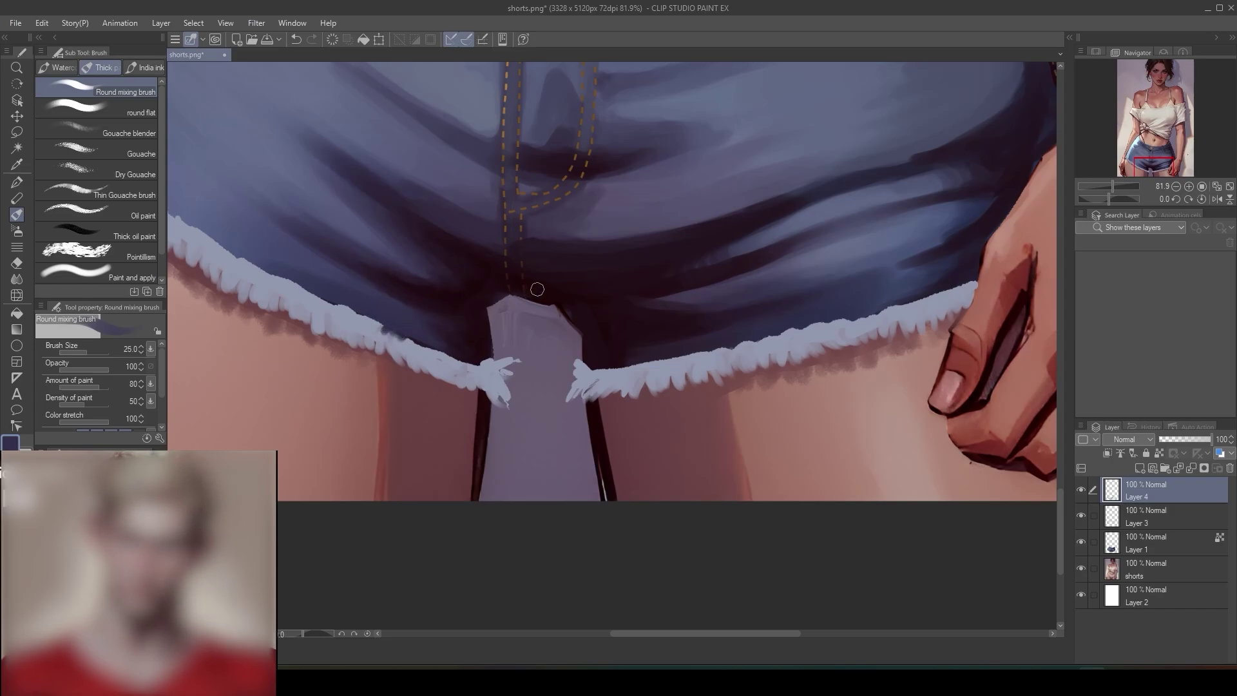
{"action": "scroll", "coordinate": [652, 318], "scroll_direction": "down", "scroll_amount": 3}
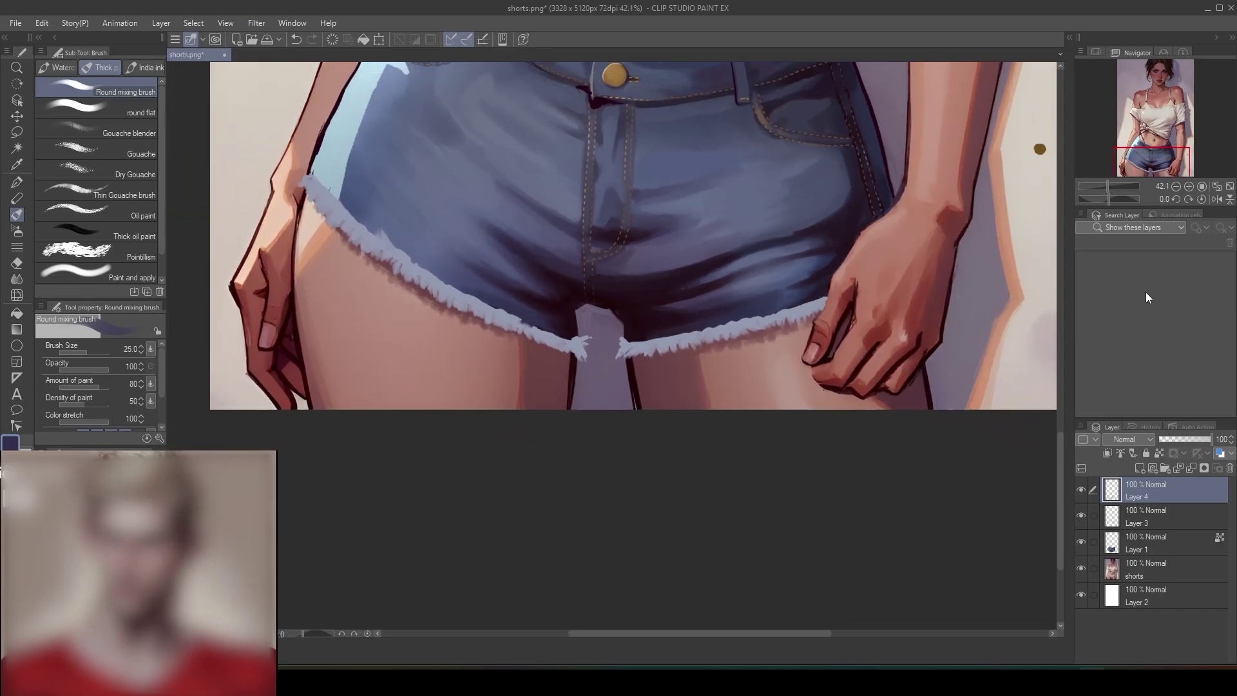
- Lock the transparent pixels of Layer 4 and set the Soft airbrush to Normal blending mode
{"action": "left_click", "coordinate": [1160, 454]}
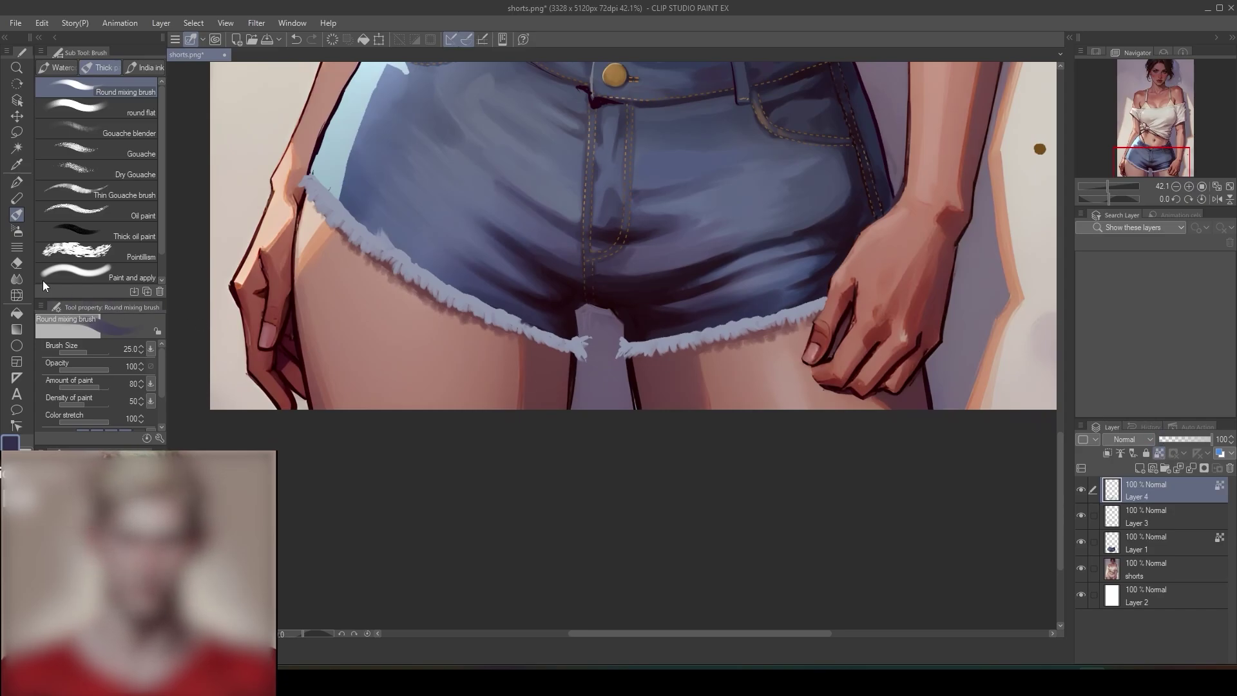
{"action": "left_click", "coordinate": [17, 231]}
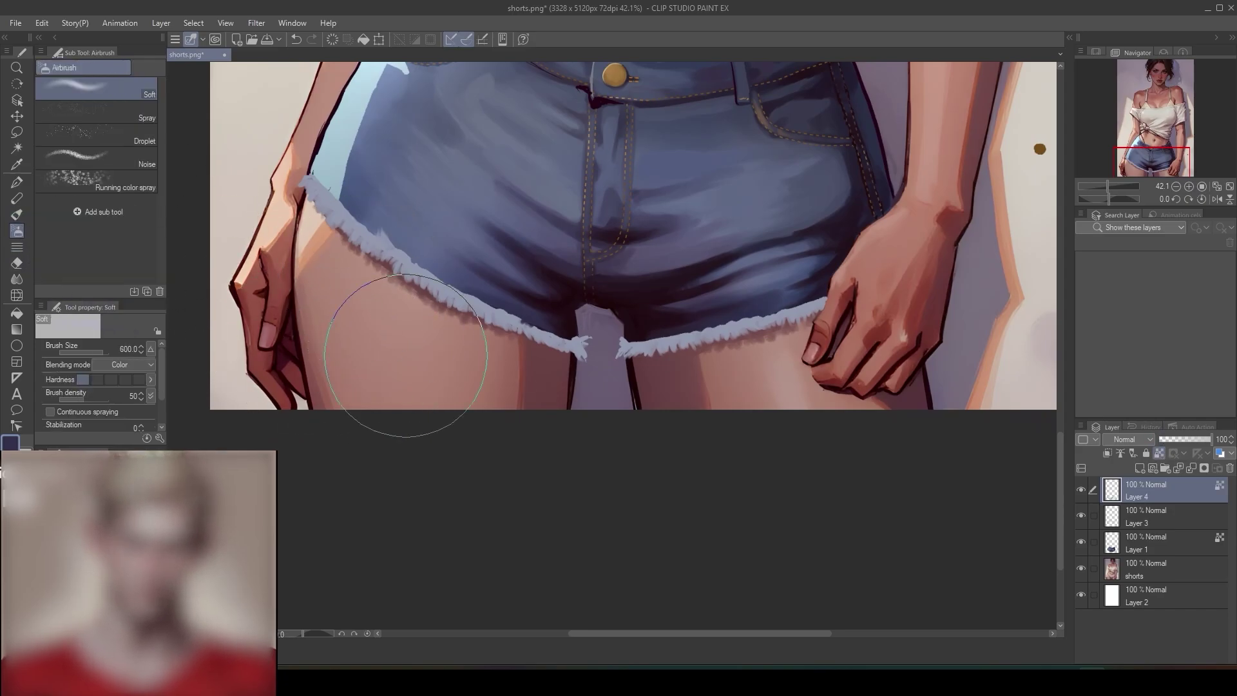
{"action": "left_click", "coordinate": [147, 365]}
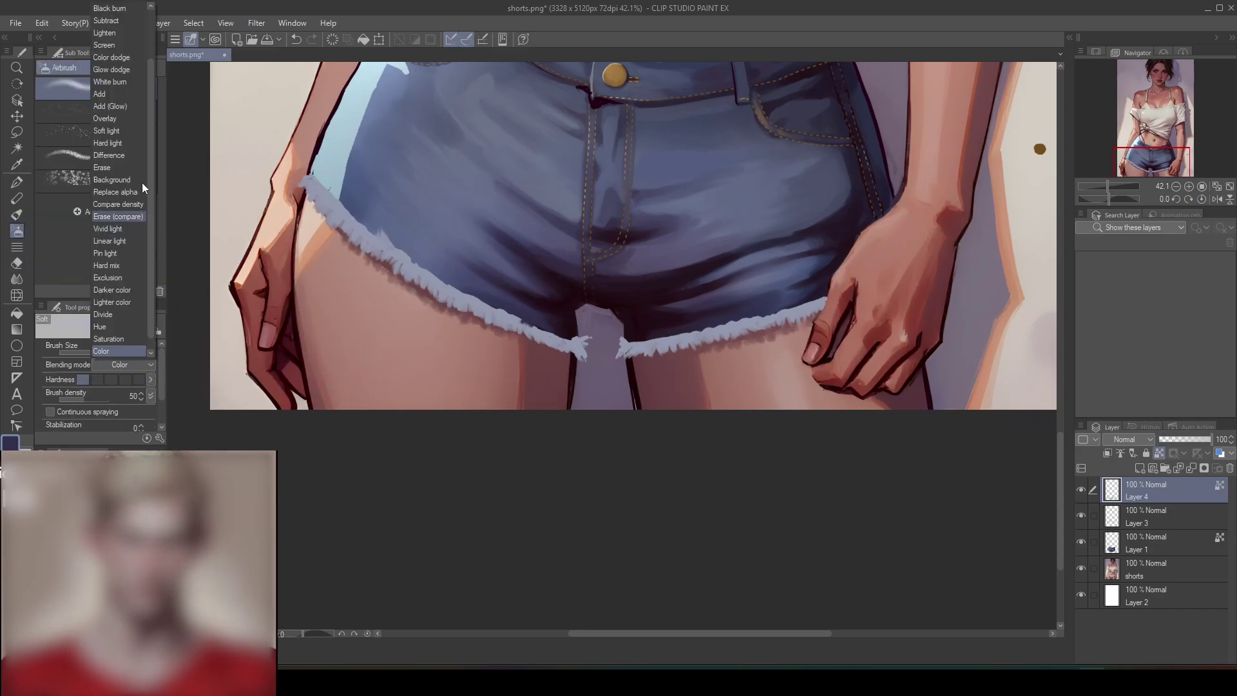
{"action": "scroll", "coordinate": [149, 72], "scroll_direction": "up", "scroll_amount": 3}
{"action": "left_click", "coordinate": [132, 13]}
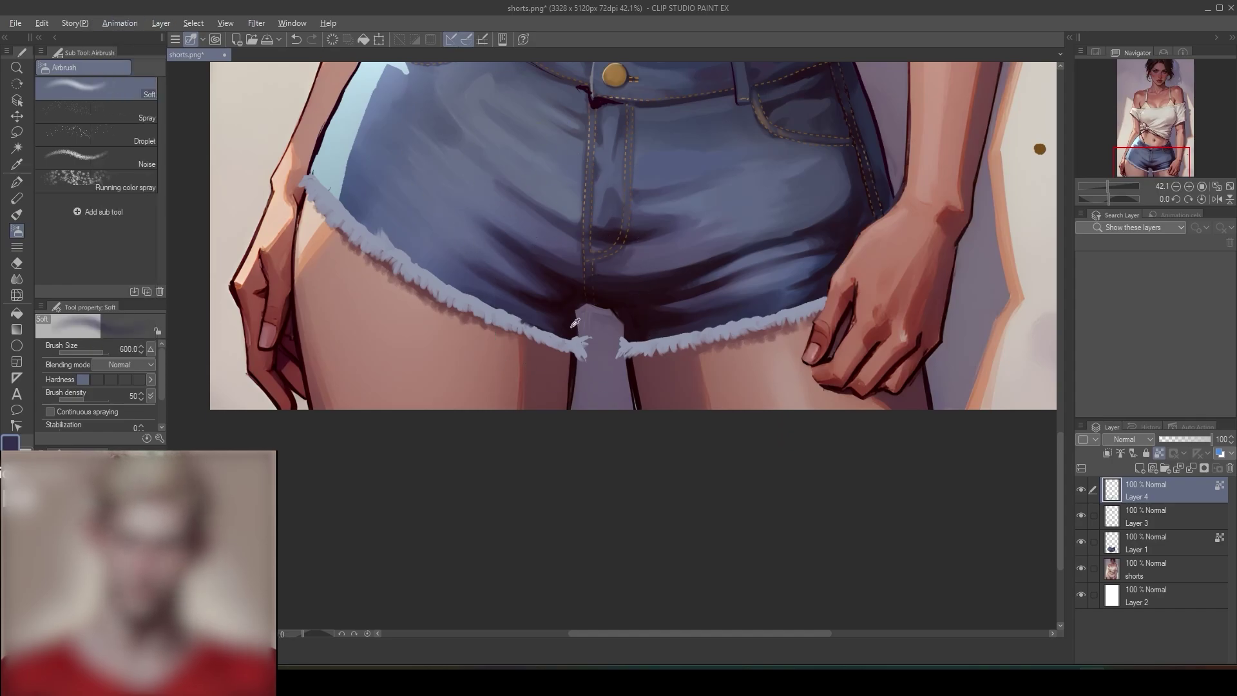
- Shade the frayed hem on both sides of the crotch with a darker denim blue using the Soft airbrush at size 600
{"action": "left_click", "coordinate": [463, 284], "text": "alt"}
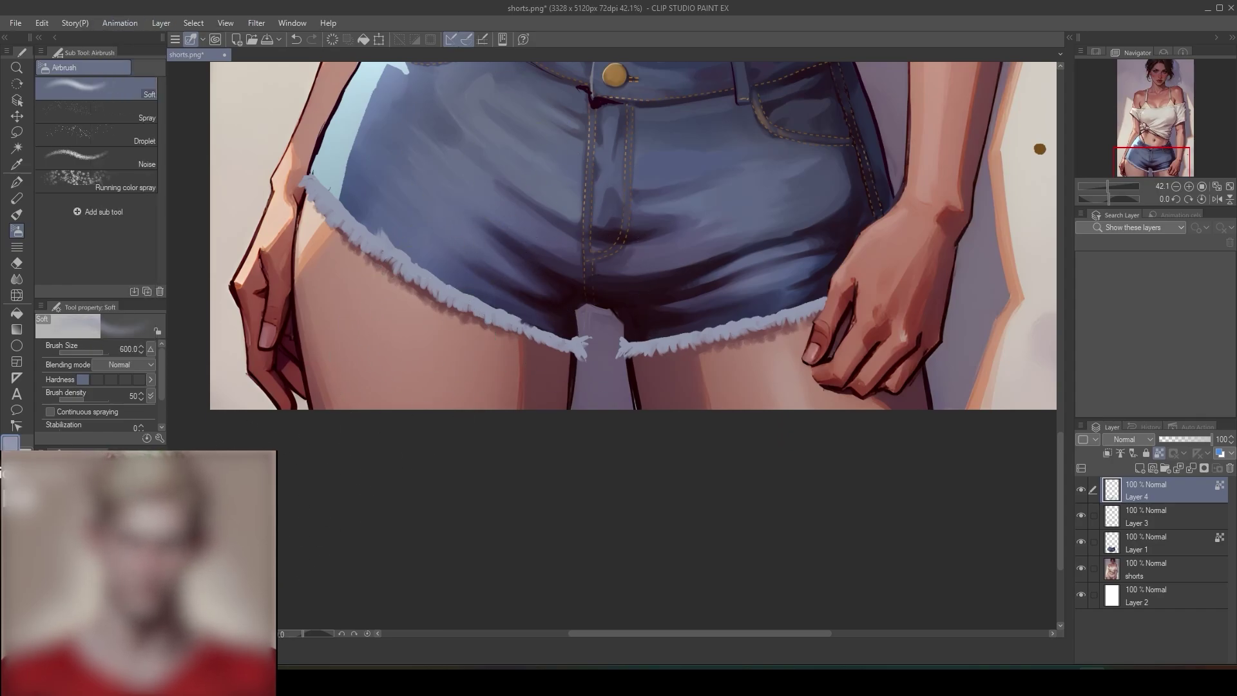
{"action": "left_click", "coordinate": [489, 361], "text": "alt"}
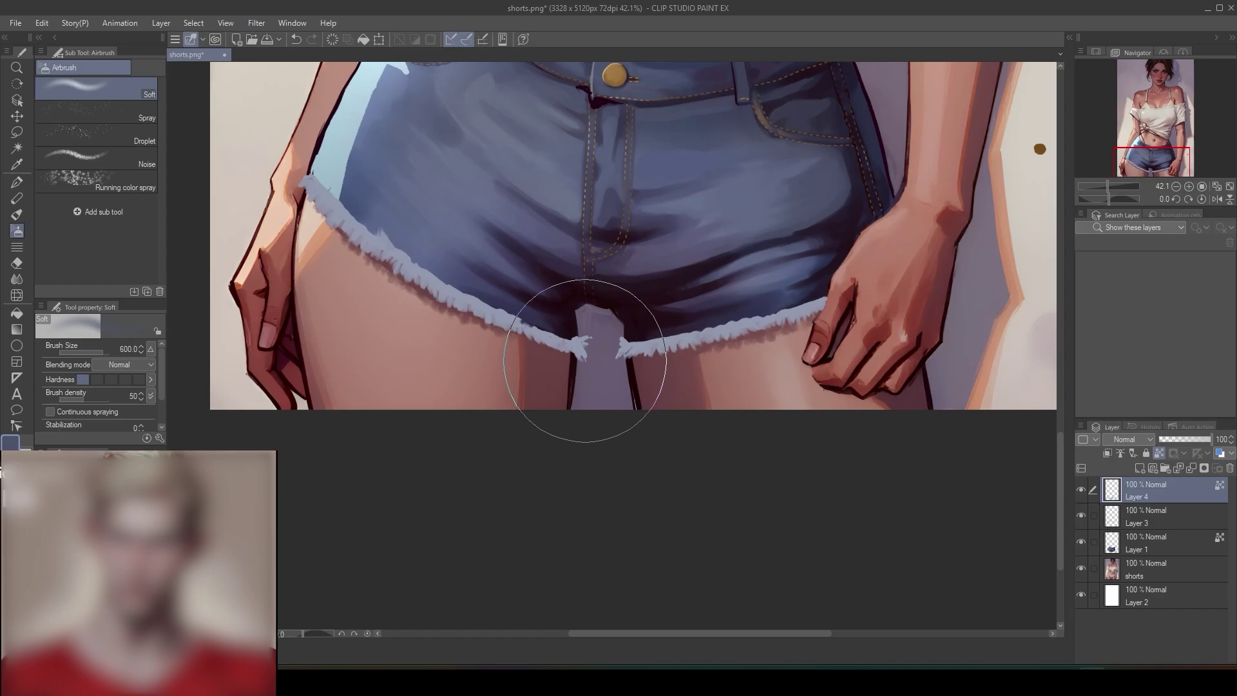
{"action": "mouse_move", "coordinate": [612, 343]}
{"action": "left_mouse_down"}
{"action": "mouse_move", "coordinate": [597, 331]}
{"action": "mouse_move", "coordinate": [558, 348]}
{"action": "mouse_move", "coordinate": [524, 337]}
{"action": "mouse_move", "coordinate": [759, 317]}
{"action": "mouse_move", "coordinate": [539, 326]}
{"action": "mouse_move", "coordinate": [400, 248]}
{"action": "mouse_move", "coordinate": [742, 305]}
{"action": "left_mouse_up"}
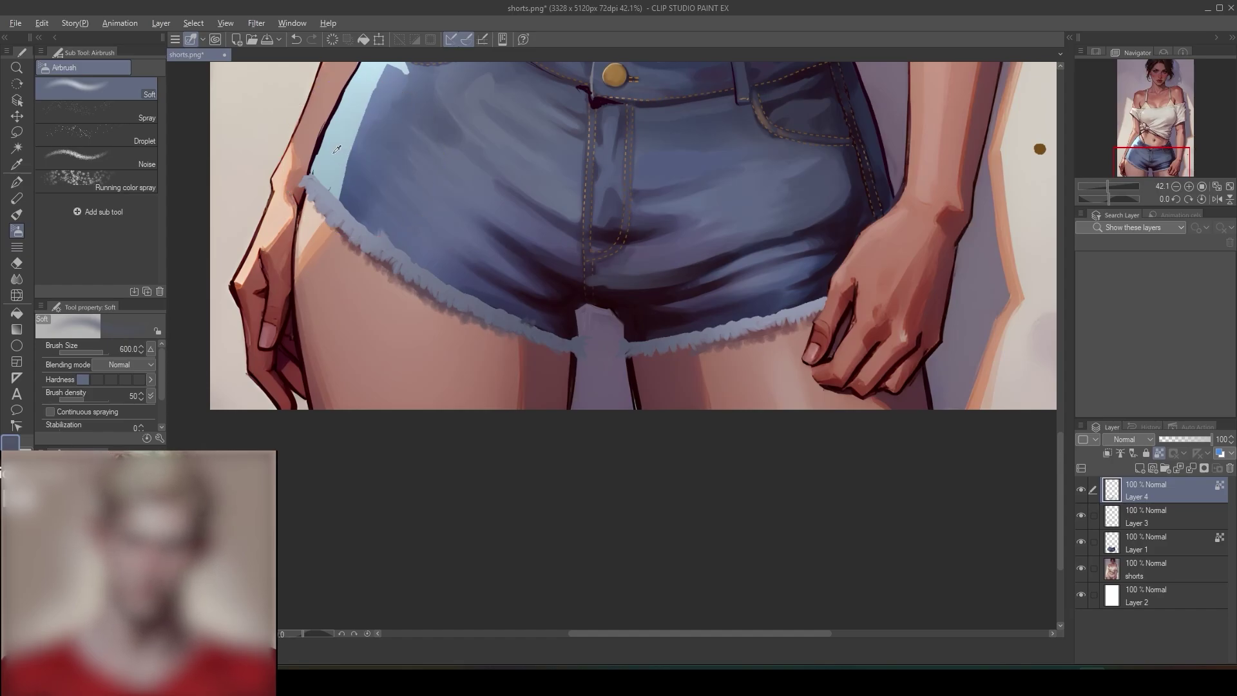
- Brighten the hem's outer ends at the hip and beside the resting hand with near-white, reducing the Soft airbrush to size 400
{"action": "left_click", "coordinate": [324, 189], "text": "alt"}
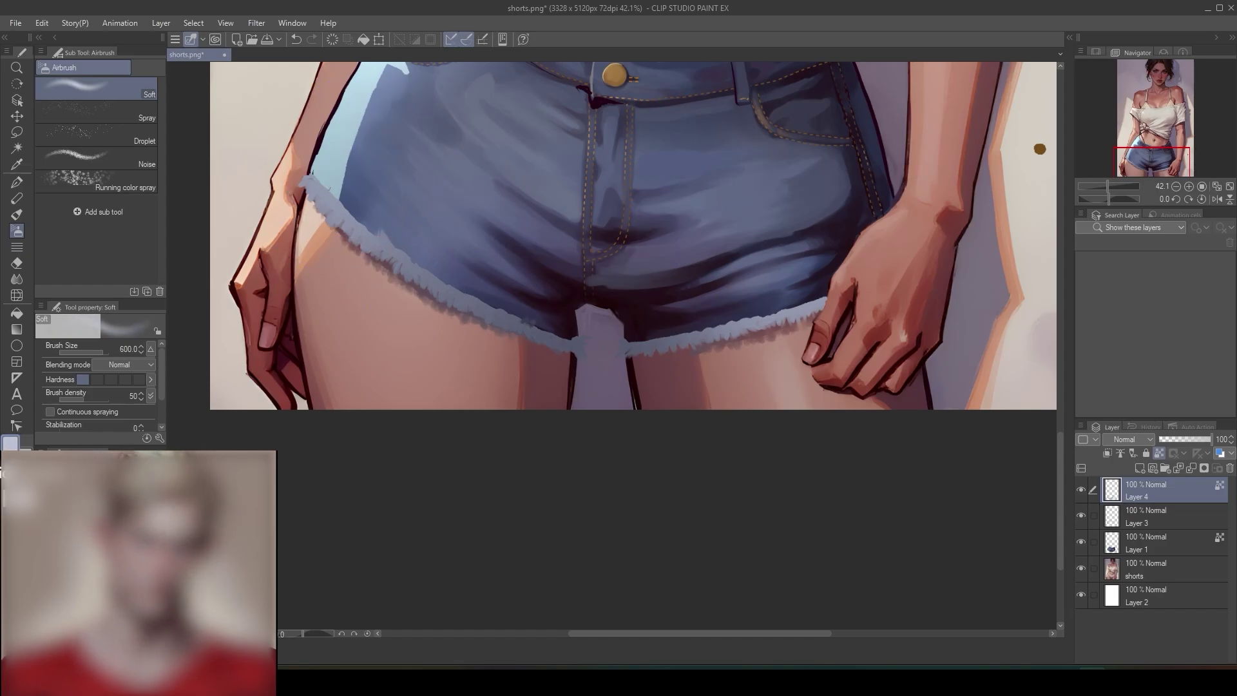
{"action": "mouse_move", "coordinate": [315, 181]}
{"action": "left_mouse_down"}
{"action": "mouse_move", "coordinate": [330, 232]}
{"action": "mouse_move", "coordinate": [317, 194]}
{"action": "mouse_move", "coordinate": [342, 203]}
{"action": "mouse_move", "coordinate": [322, 187]}
{"action": "mouse_move", "coordinate": [316, 206]}
{"action": "mouse_move", "coordinate": [353, 219]}
{"action": "left_mouse_up"}
{"action": "key", "text": "bracketleft"}
{"action": "key", "text": "bracketleft"}
{"action": "key", "text": "x"}
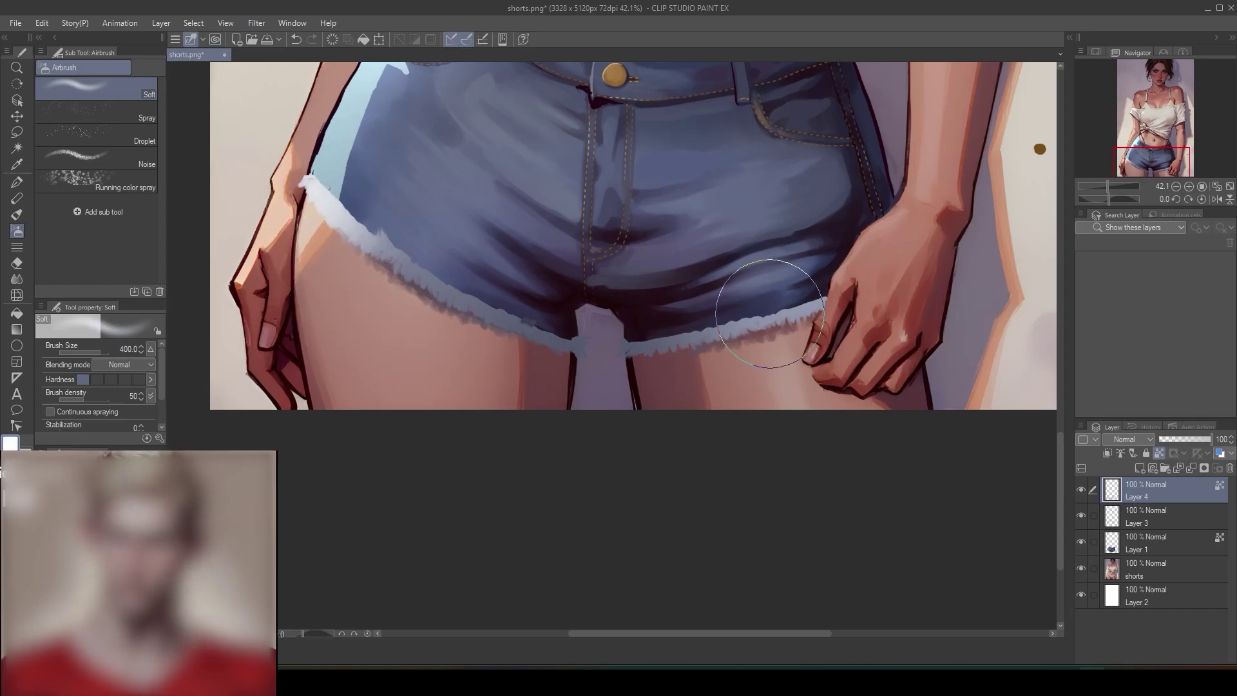
{"action": "left_click_drag", "start_coordinate": [792, 316], "coordinate": [821, 308]}
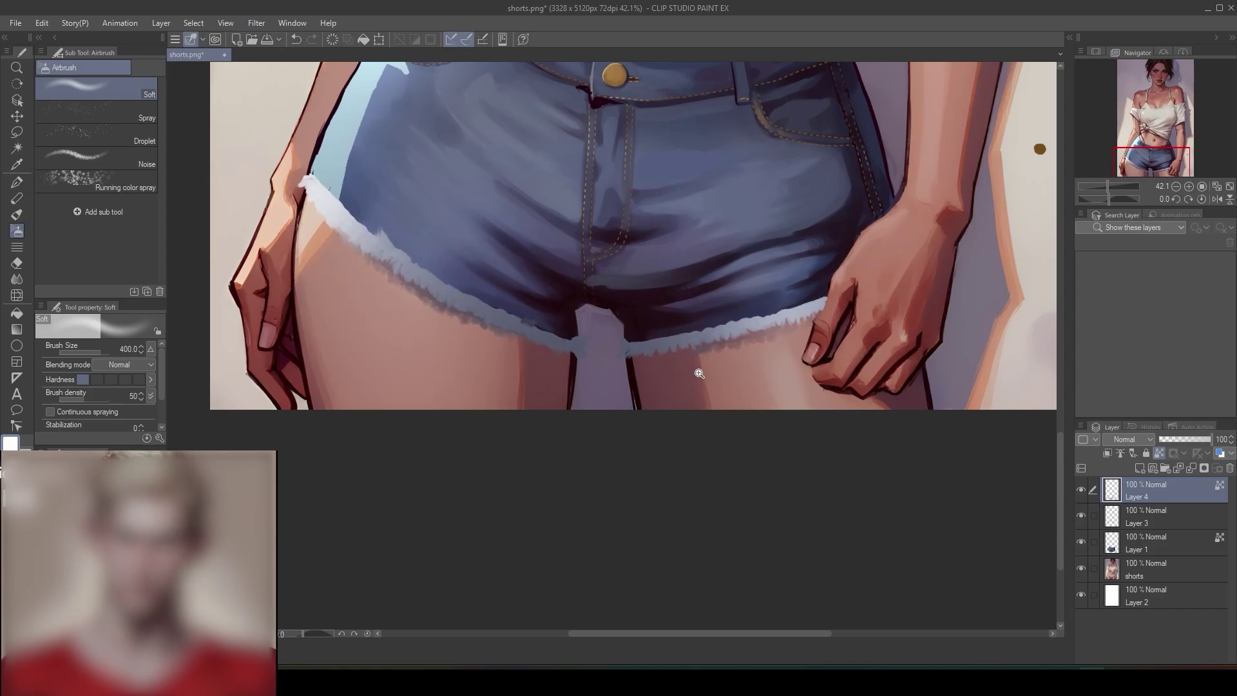
- Touch up the bright outer end of the hem near the hip with sampled light tones using the Round mixing brush at size 25
{"action": "mouse_move", "coordinate": [699, 359]}
{"action": "left_mouse_down"}
{"action": "mouse_move", "coordinate": [700, 433]}
{"action": "mouse_move", "coordinate": [746, 367]}
{"action": "left_mouse_up"}
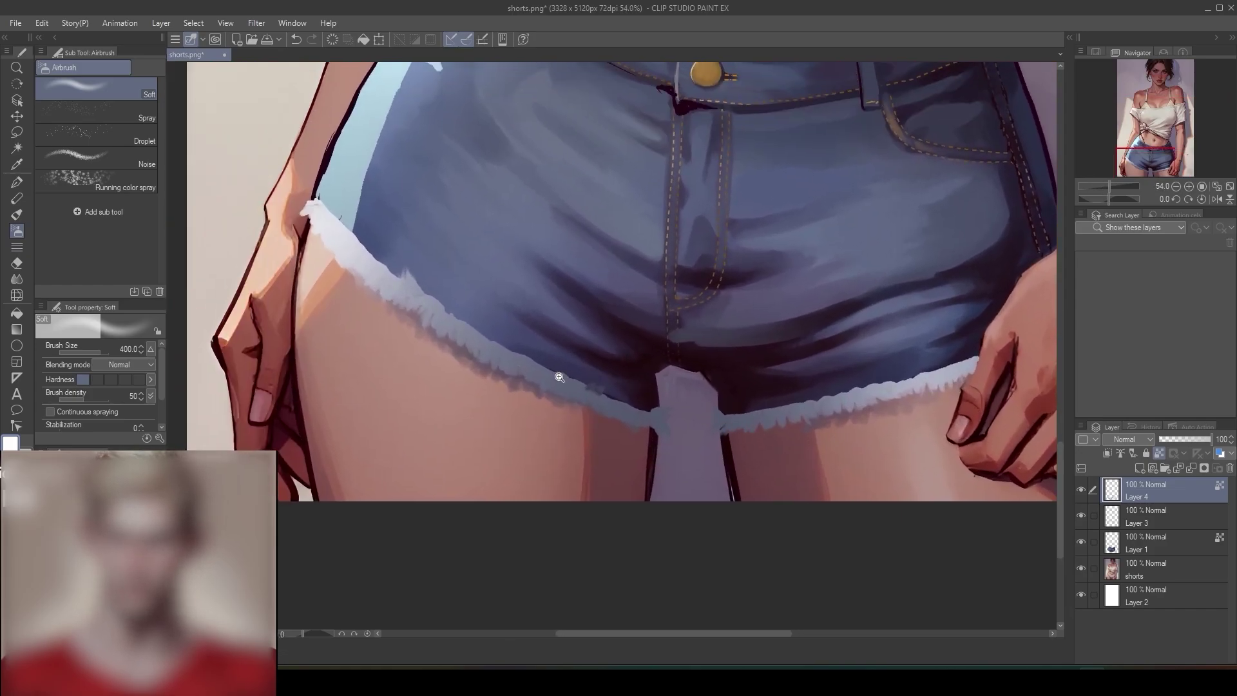
{"action": "mouse_move", "coordinate": [560, 377]}
{"action": "left_mouse_down"}
{"action": "mouse_move", "coordinate": [552, 359]}
{"action": "mouse_move", "coordinate": [613, 395]}
{"action": "left_mouse_up"}
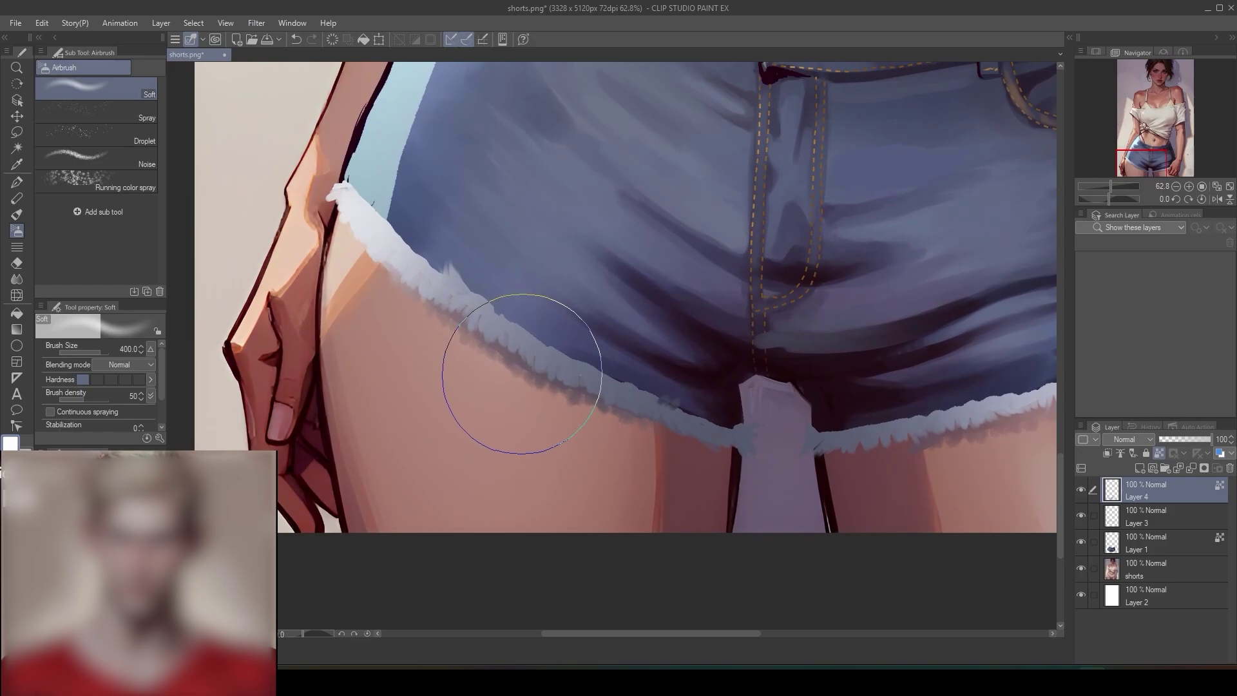
{"action": "left_click", "coordinate": [22, 214]}
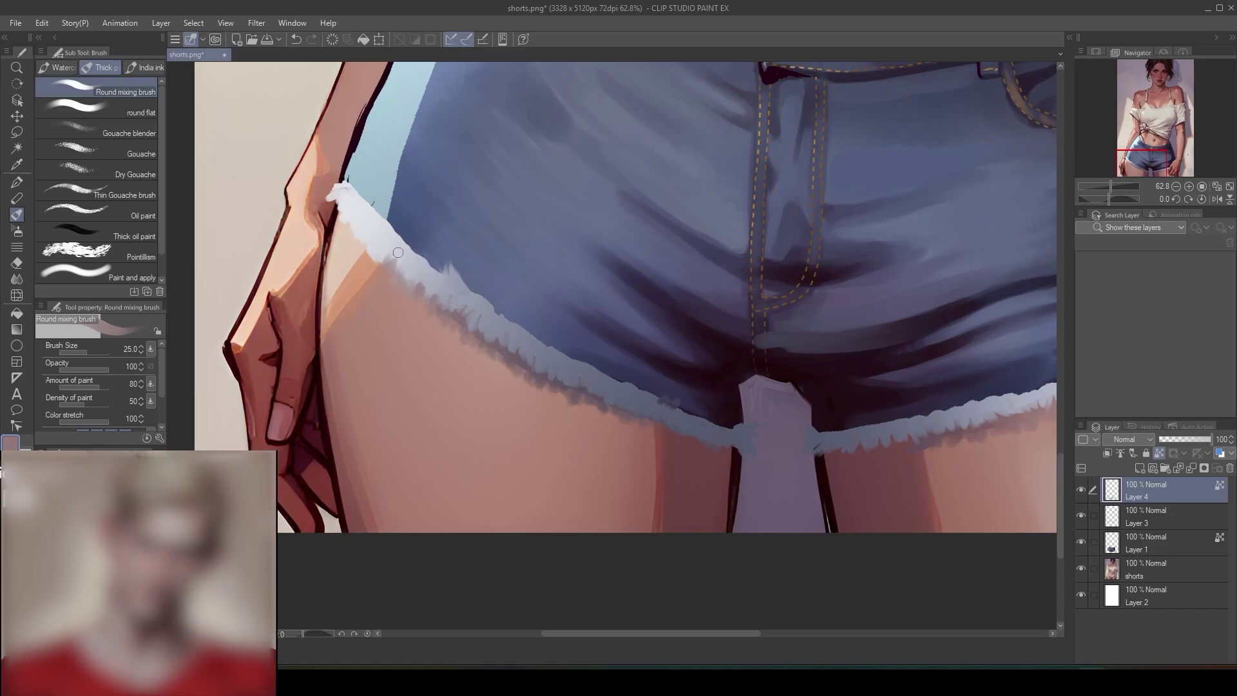
{"action": "left_click", "coordinate": [372, 262], "text": "alt"}
{"action": "left_click_drag", "start_coordinate": [370, 249], "coordinate": [375, 259]}
{"action": "left_click", "coordinate": [348, 240], "text": "alt"}
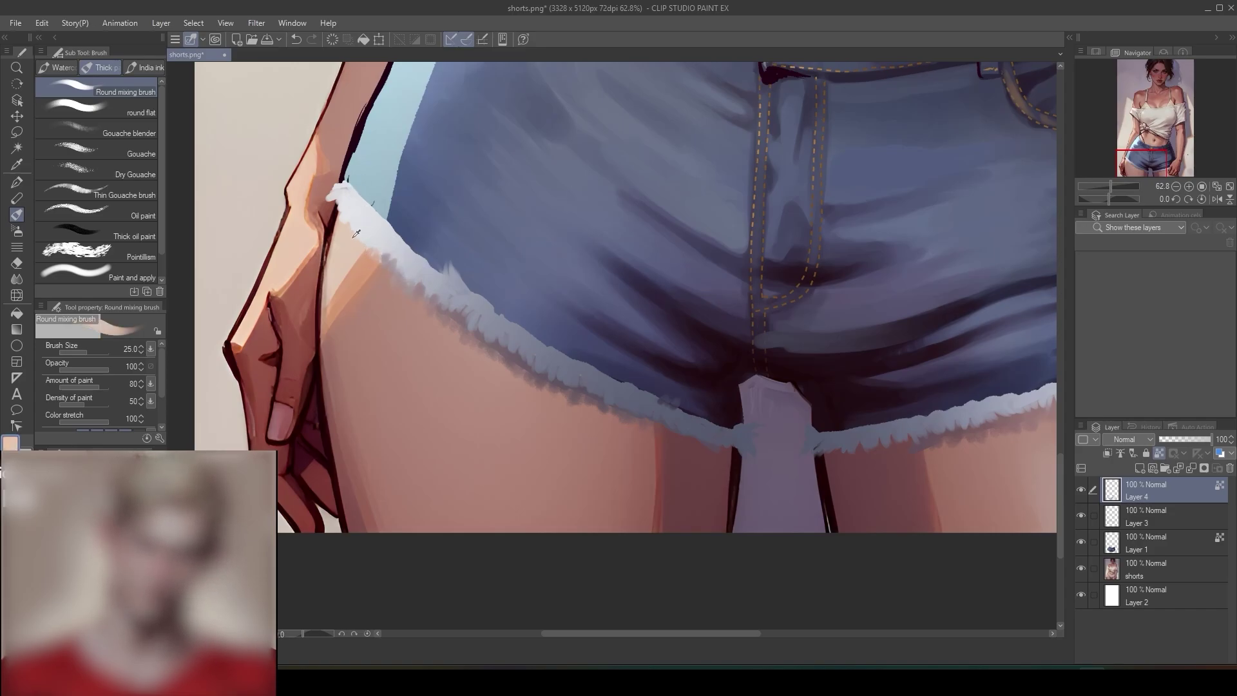
{"action": "left_click_drag", "start_coordinate": [350, 215], "coordinate": [346, 223]}
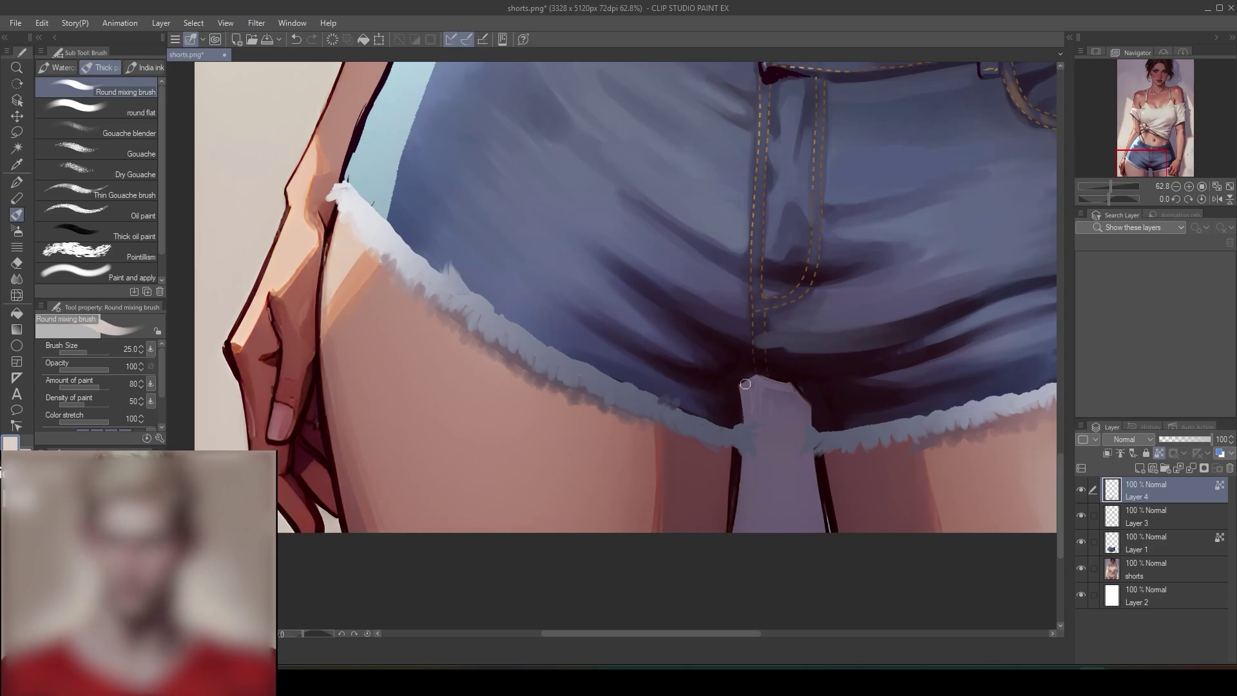
- Unlock the transparent pixels of Layer 4 and dab dark red shadows beneath the fray on both sides of the crotch
{"action": "left_click", "coordinate": [692, 440], "text": "alt"}
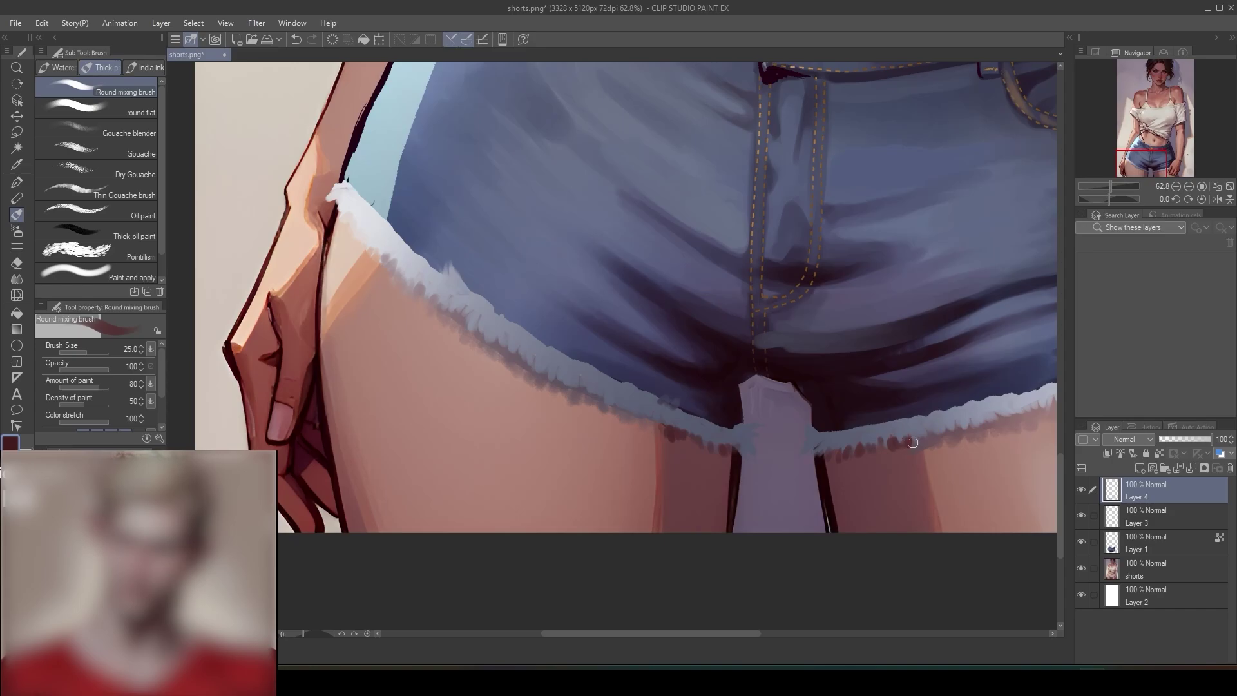
{"action": "left_click", "coordinate": [894, 342], "text": "alt"}
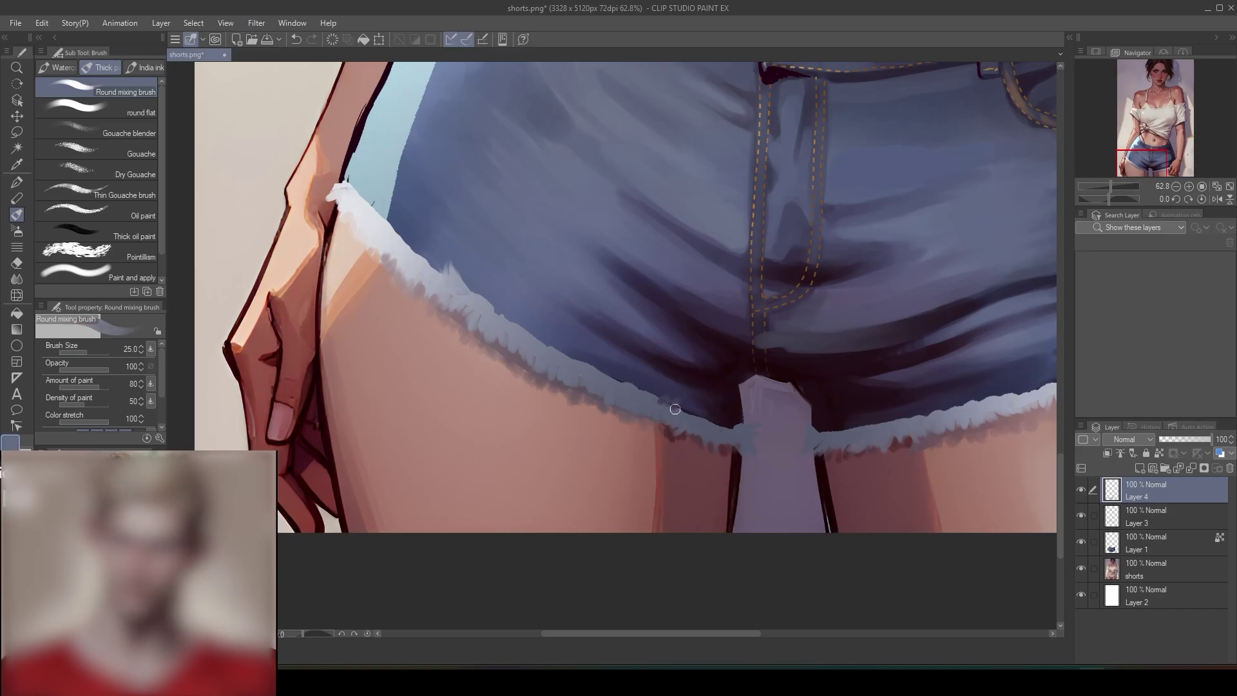
{"action": "scroll", "coordinate": [675, 410], "scroll_direction": "down", "scroll_amount": 4}
{"action": "left_click_drag", "start_coordinate": [961, 561], "coordinate": [845, 492]}
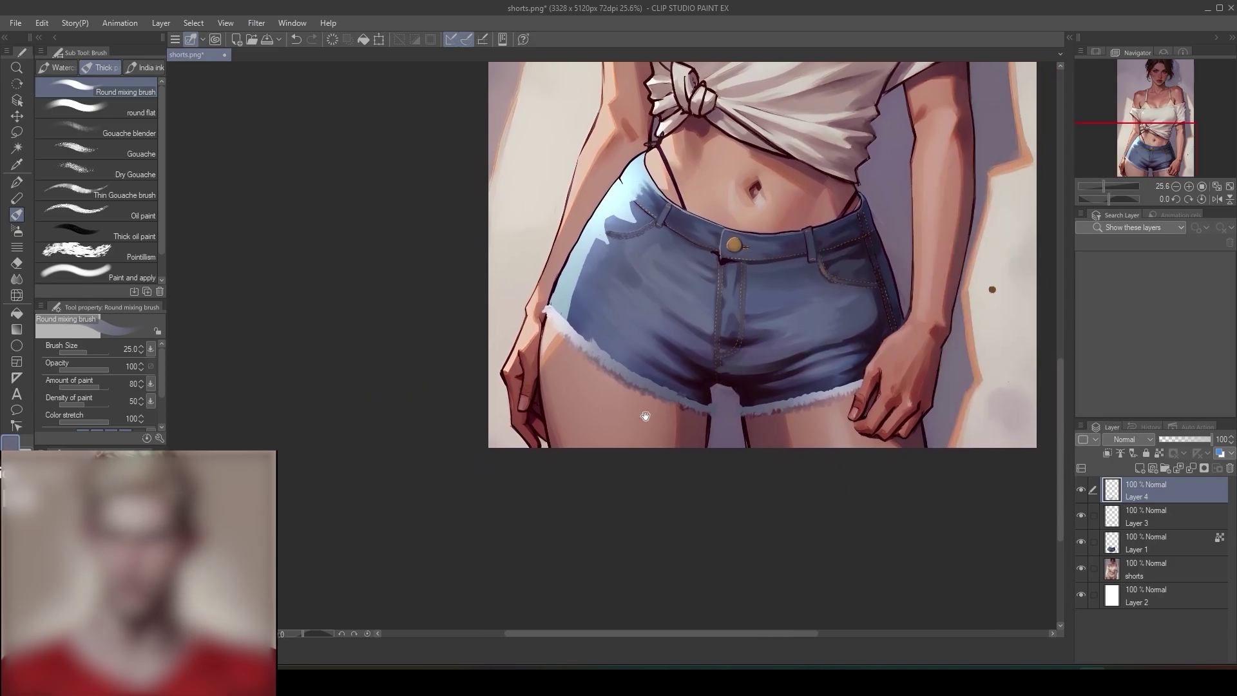
{"action": "scroll", "coordinate": [738, 419], "scroll_direction": "up", "scroll_amount": 5}
{"action": "left_click_drag", "start_coordinate": [757, 337], "coordinate": [754, 369]}
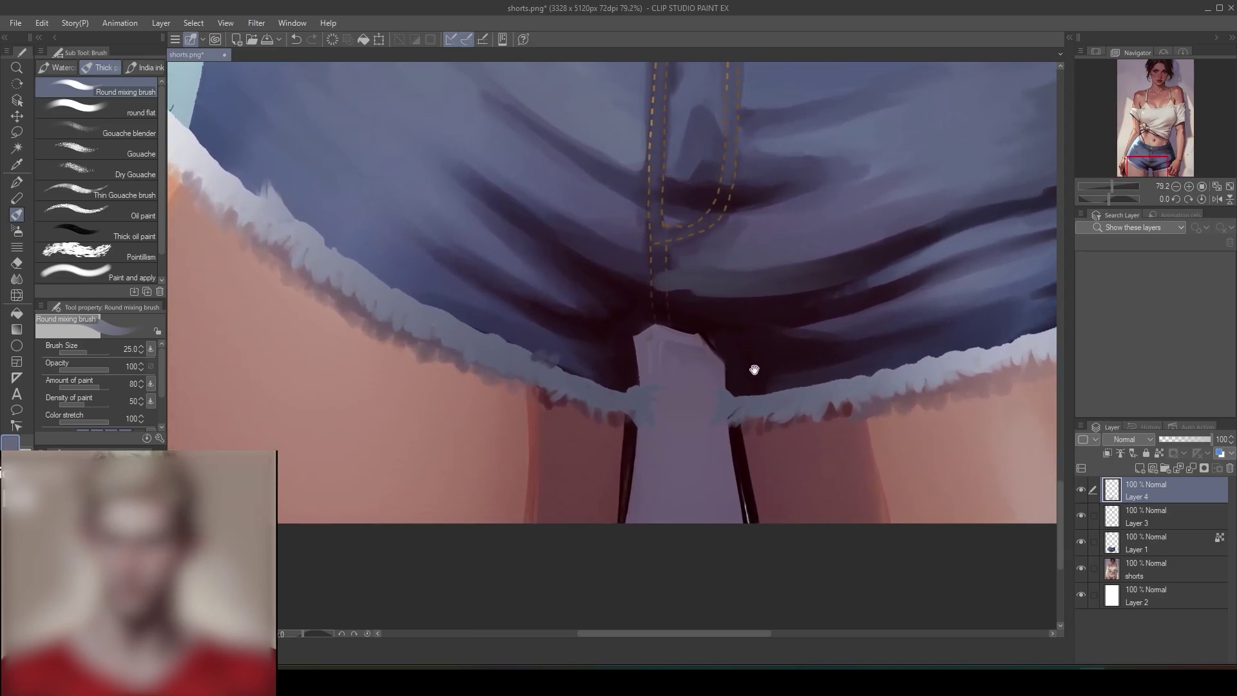
- Paint darker denim-blue strands into the frayed hem on both sides of the crotch with the Round mixing brush
{"action": "scroll", "coordinate": [721, 396], "scroll_direction": "down", "scroll_amount": 3}
{"action": "scroll", "coordinate": [738, 374], "scroll_direction": "up", "scroll_amount": 3}
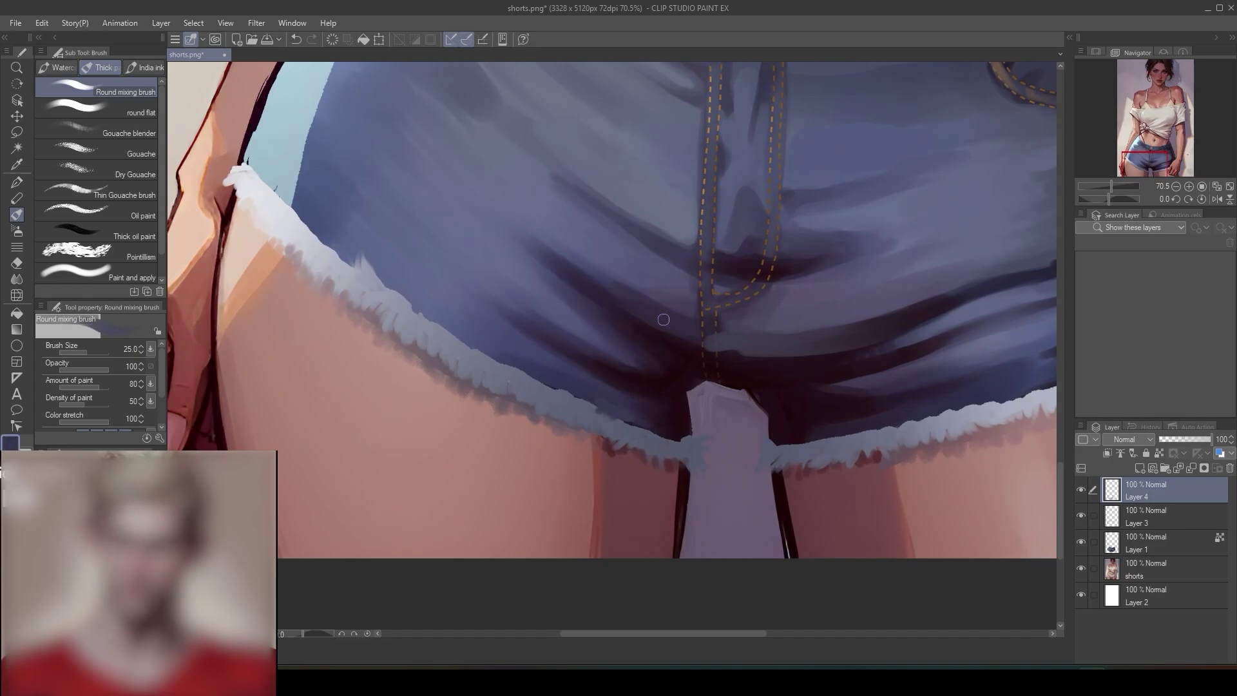
{"action": "left_click", "coordinate": [596, 399], "text": "alt"}
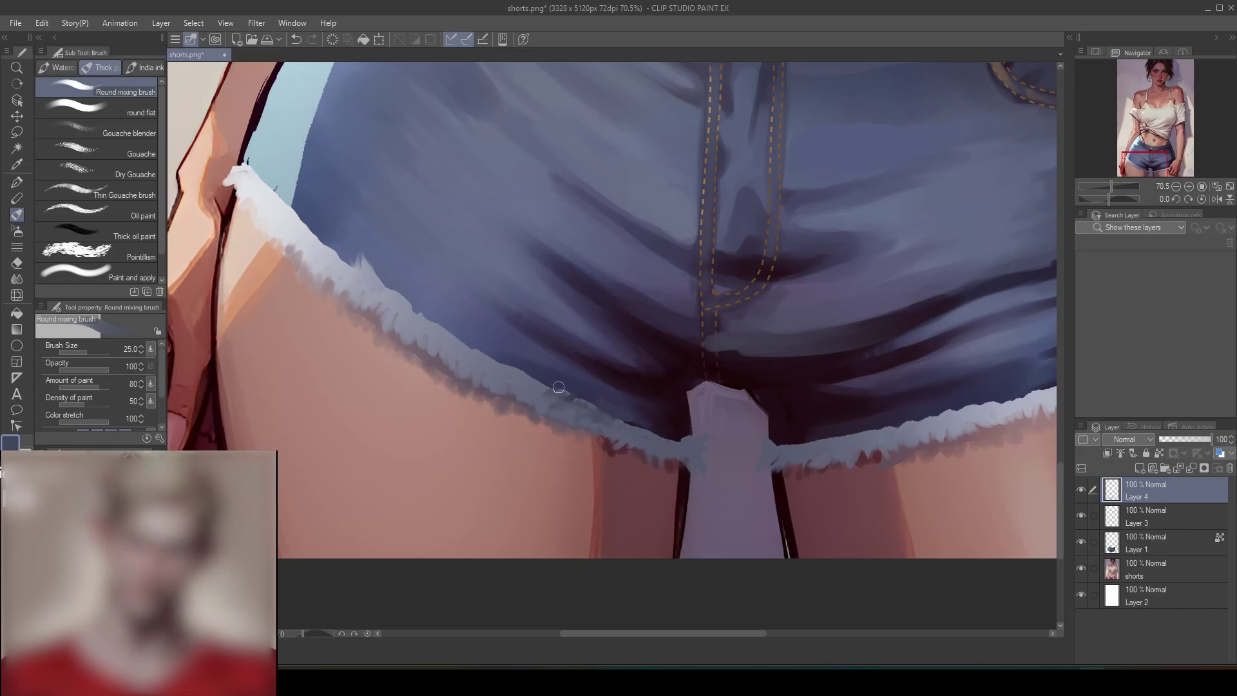
{"action": "left_click_drag", "start_coordinate": [572, 407], "coordinate": [548, 419]}
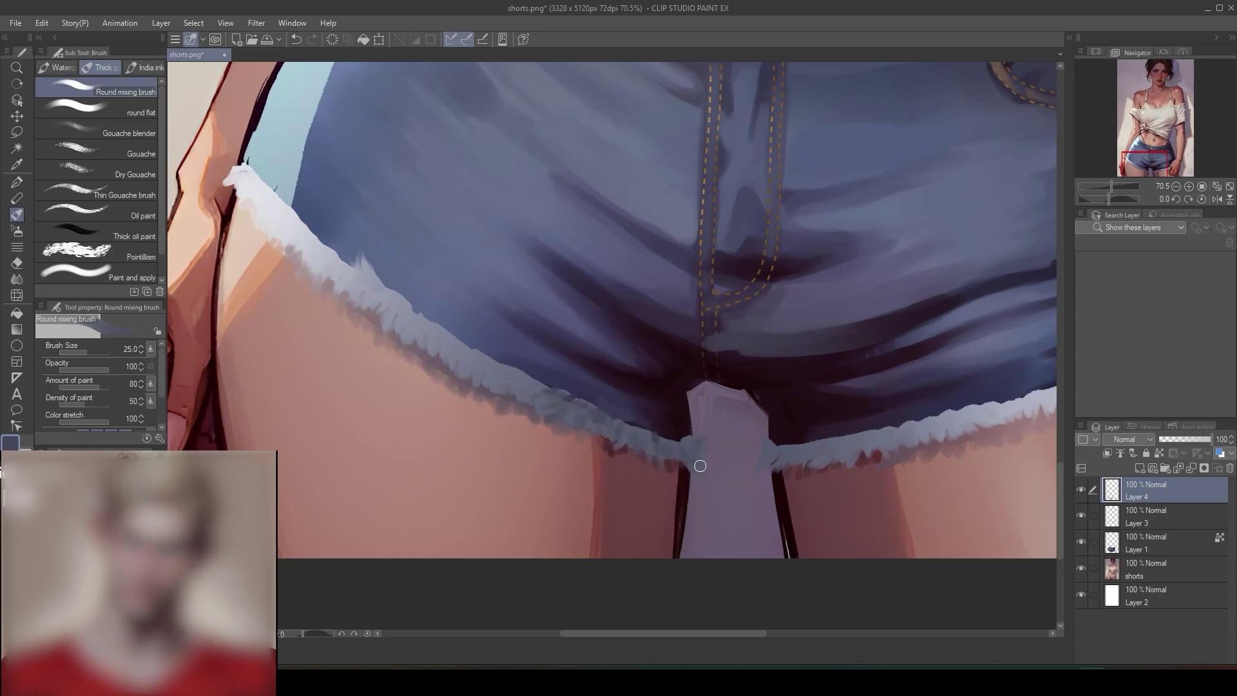
{"action": "left_click_drag", "start_coordinate": [793, 448], "coordinate": [806, 448]}
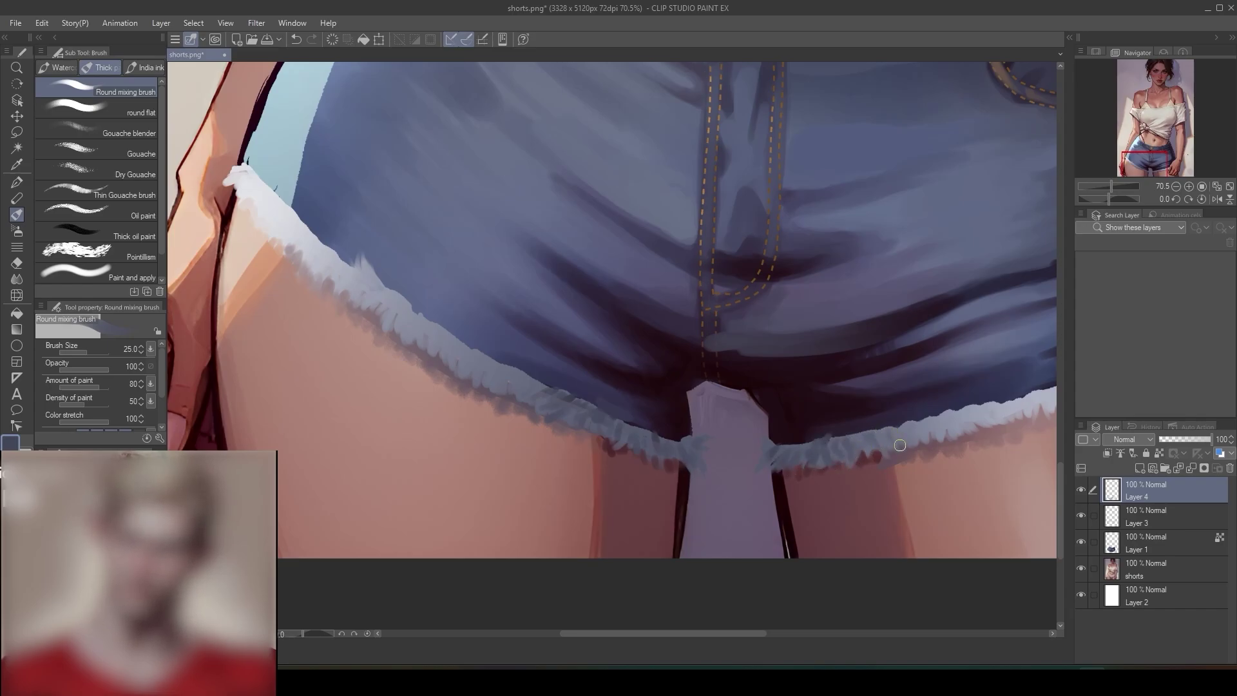
- Refine the short fray strands just beside the crotch gap on the hand-side thigh with blue-grey strokes
{"action": "scroll", "coordinate": [883, 499], "scroll_direction": "down", "scroll_amount": 5}
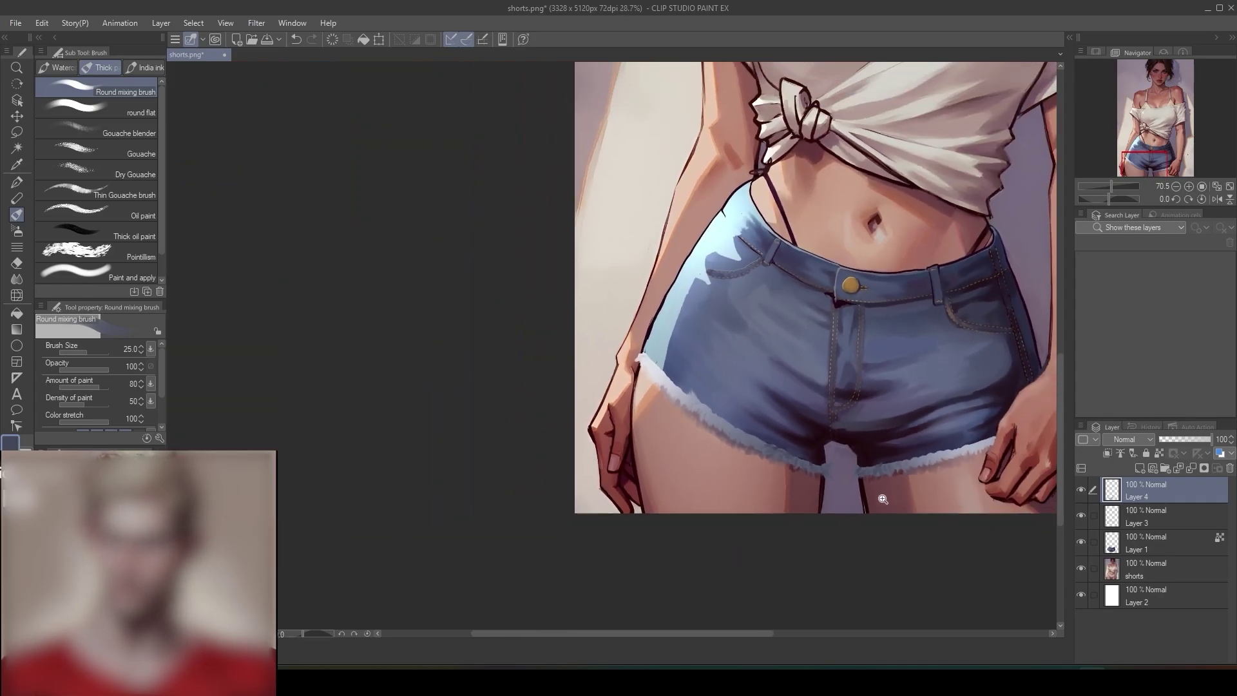
{"action": "left_click_drag", "start_coordinate": [883, 499], "coordinate": [882, 501]}
{"action": "scroll", "coordinate": [892, 483], "scroll_direction": "up", "scroll_amount": 4}
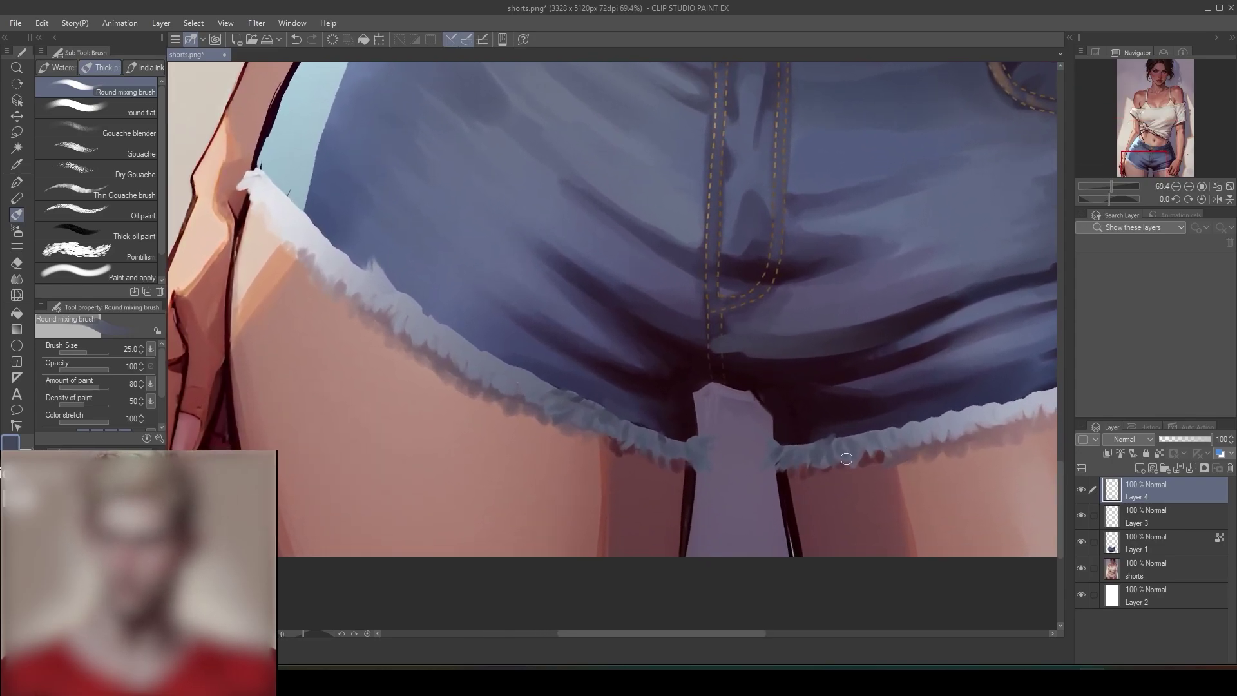
{"action": "scroll", "coordinate": [873, 454], "scroll_direction": "up", "scroll_amount": 1}
{"action": "scroll", "coordinate": [871, 450], "scroll_direction": "up", "scroll_amount": 3}
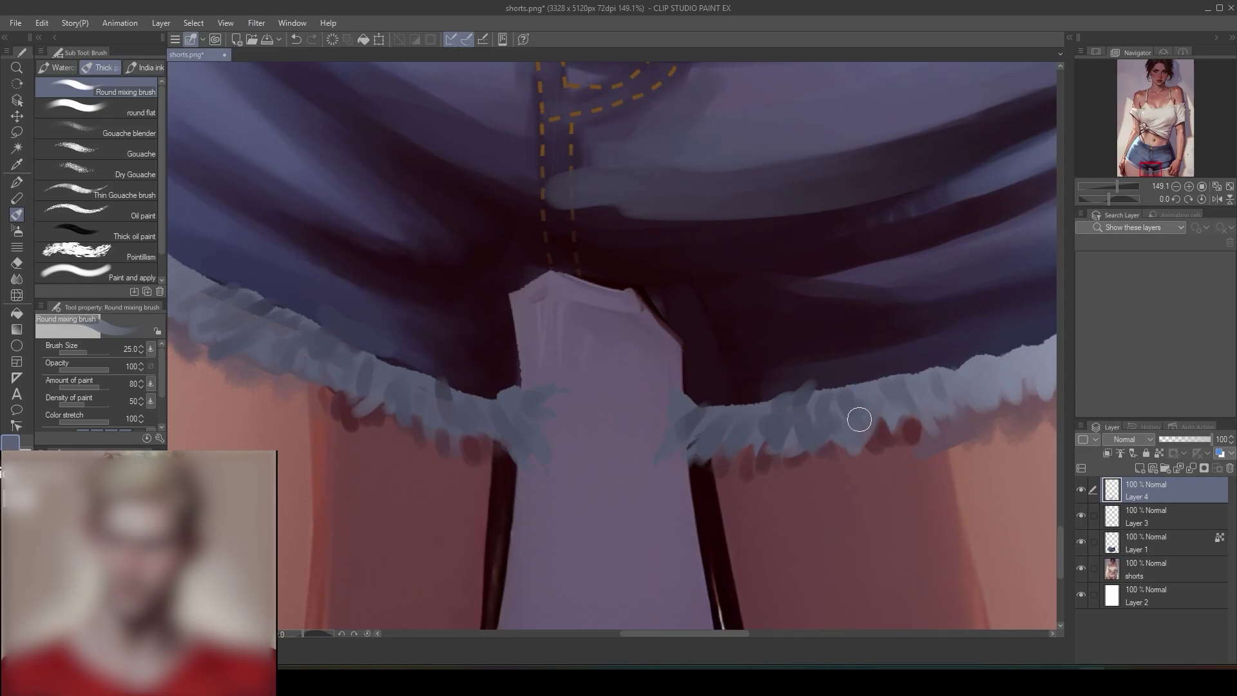
{"action": "mouse_move", "coordinate": [808, 452]}
{"action": "left_mouse_down"}
{"action": "mouse_move", "coordinate": [772, 432]}
{"action": "mouse_move", "coordinate": [767, 452]}
{"action": "mouse_move", "coordinate": [749, 450]}
{"action": "mouse_move", "coordinate": [758, 429]}
{"action": "mouse_move", "coordinate": [741, 436]}
{"action": "mouse_move", "coordinate": [814, 473]}
{"action": "mouse_move", "coordinate": [779, 435]}
{"action": "left_mouse_up"}
- Paint individual fray strands along the opposite thigh's hem up to the hip, sampling muted blue-grey and pale lavender tones
{"action": "scroll", "coordinate": [767, 465], "scroll_direction": "down", "scroll_amount": 7}
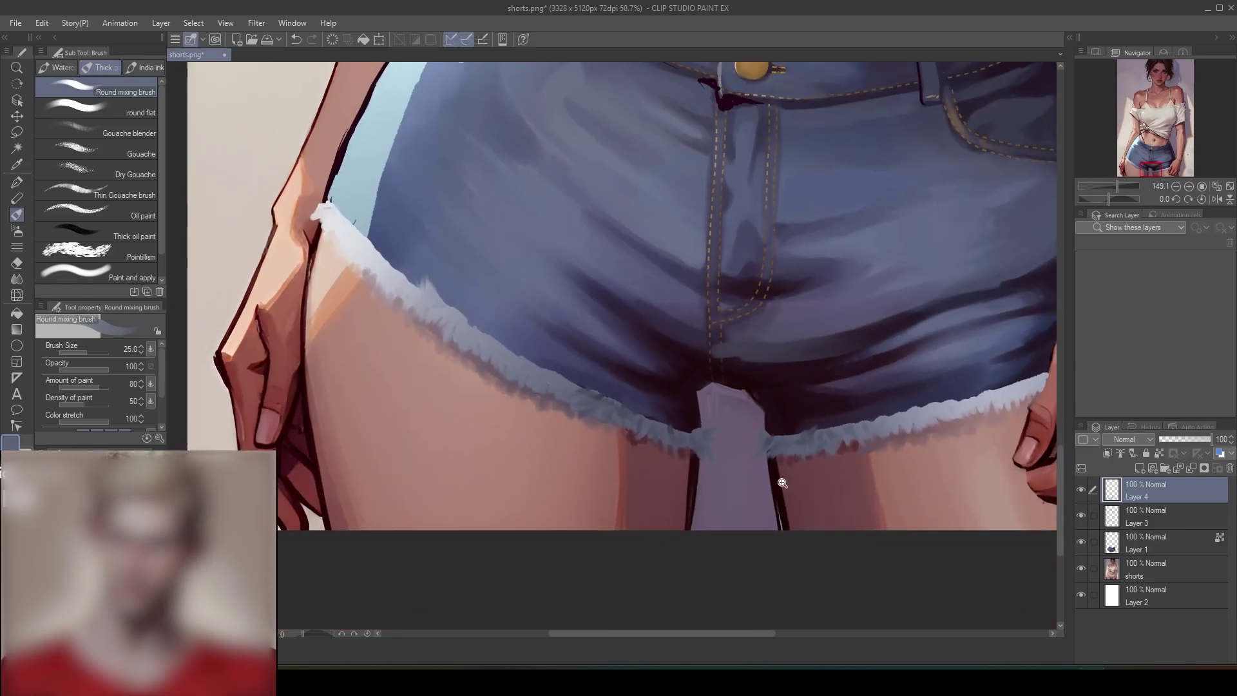
{"action": "scroll", "coordinate": [669, 441], "scroll_direction": "up", "scroll_amount": 5}
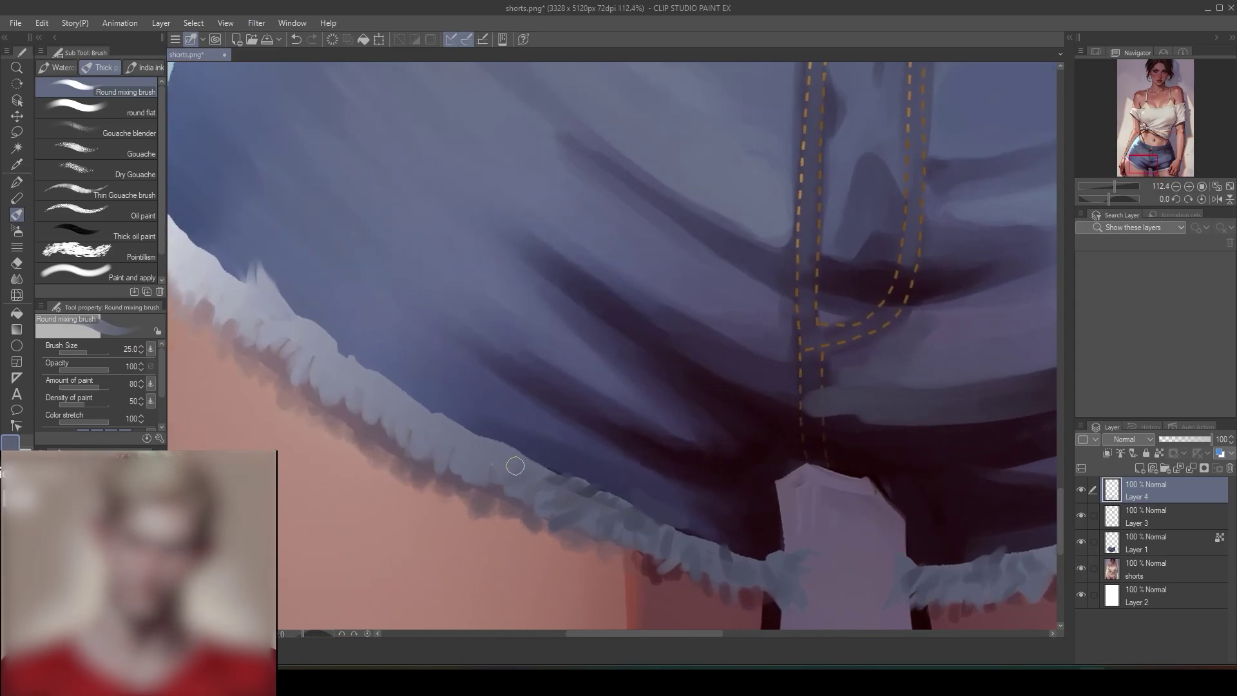
{"action": "left_click", "coordinate": [497, 491], "text": "alt"}
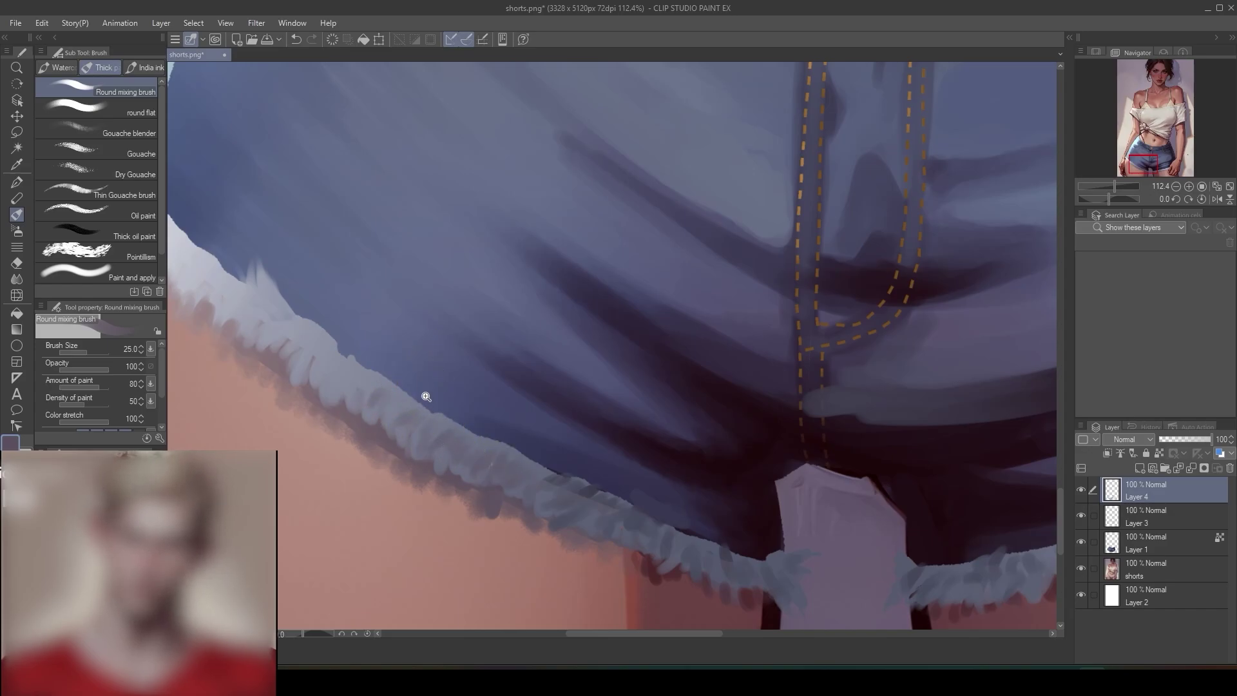
{"action": "scroll", "coordinate": [428, 395], "scroll_direction": "down", "scroll_amount": 3}
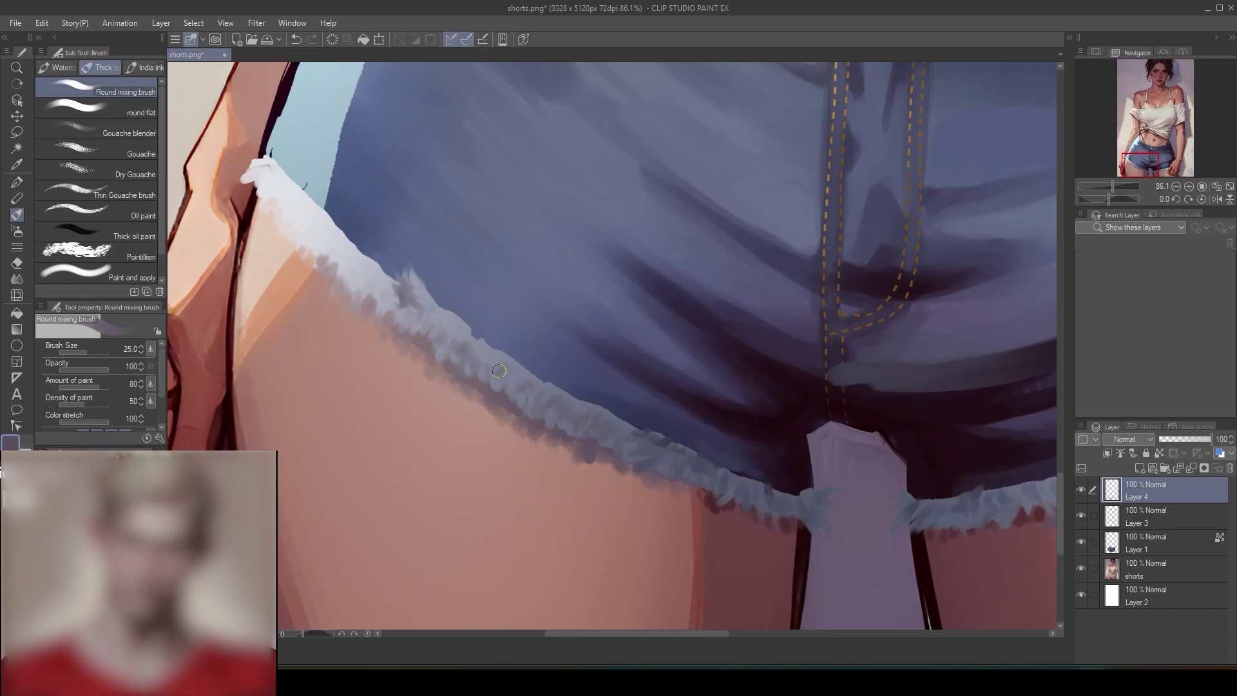
{"action": "left_click", "coordinate": [337, 264], "text": "alt"}
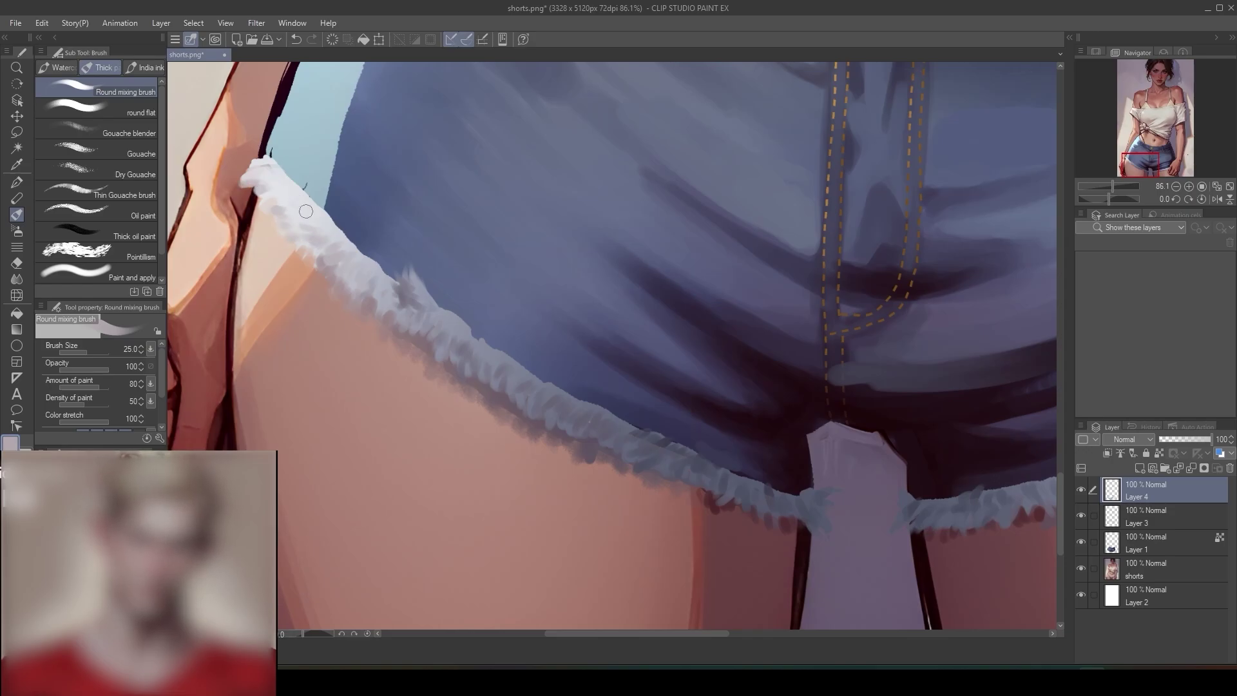
- Paint blue-grey fray strands along the hand-side hem from the crotch toward the middle of the thigh
{"action": "scroll", "coordinate": [279, 191], "scroll_direction": "down", "scroll_amount": 2}
{"action": "scroll", "coordinate": [565, 276], "scroll_direction": "down", "scroll_amount": 2}
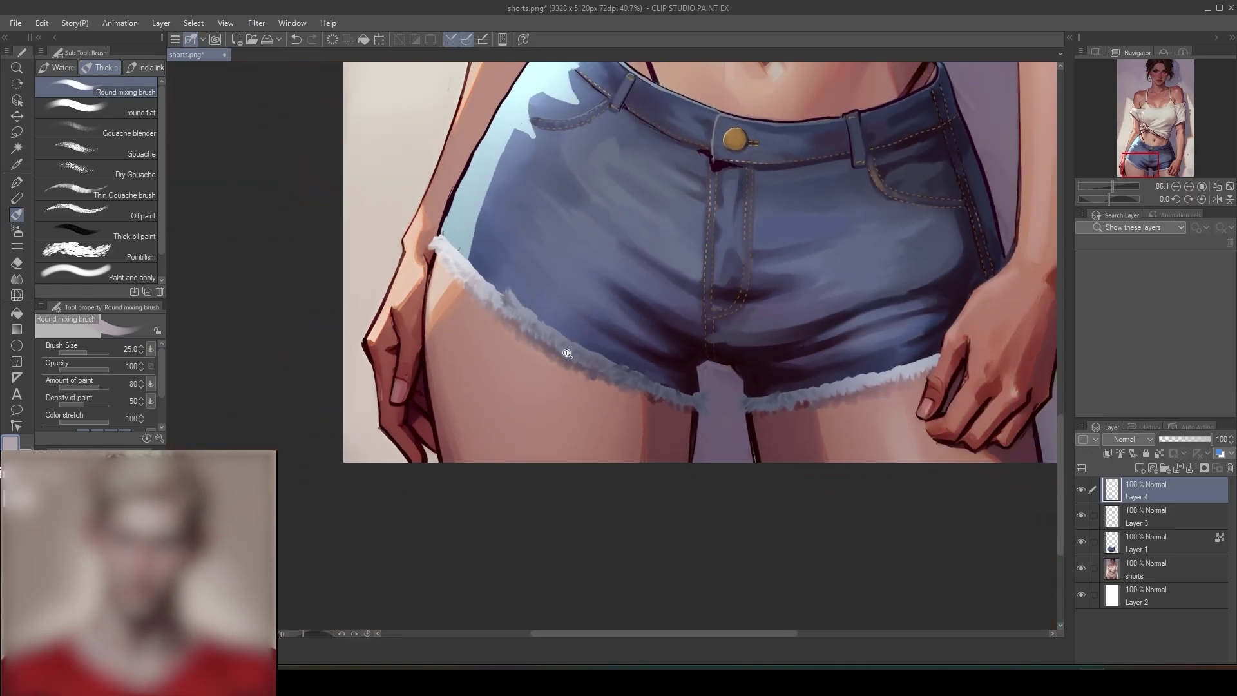
{"action": "scroll", "coordinate": [650, 284], "scroll_direction": "down", "scroll_amount": 1}
{"action": "left_click_drag", "start_coordinate": [843, 120], "coordinate": [778, 228]}
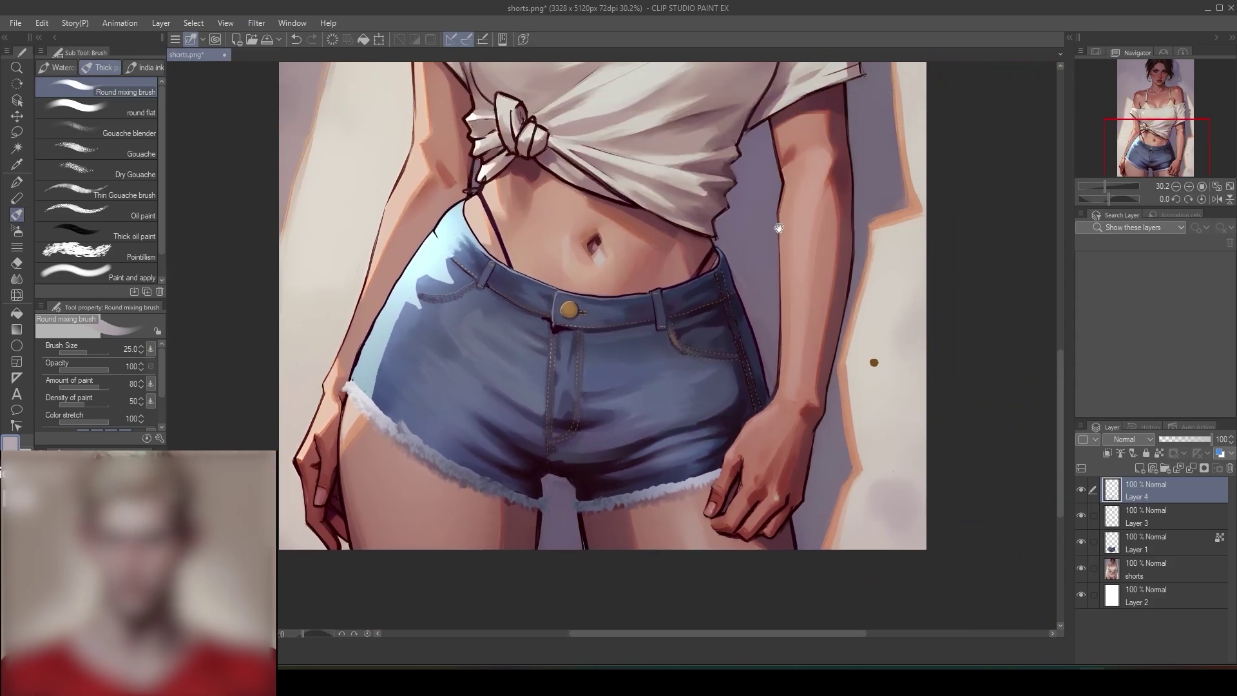
{"action": "scroll", "coordinate": [713, 436], "scroll_direction": "up", "scroll_amount": 1}
{"action": "scroll", "coordinate": [741, 404], "scroll_direction": "up", "scroll_amount": 1}
{"action": "scroll", "coordinate": [608, 337], "scroll_direction": "up", "scroll_amount": 1}
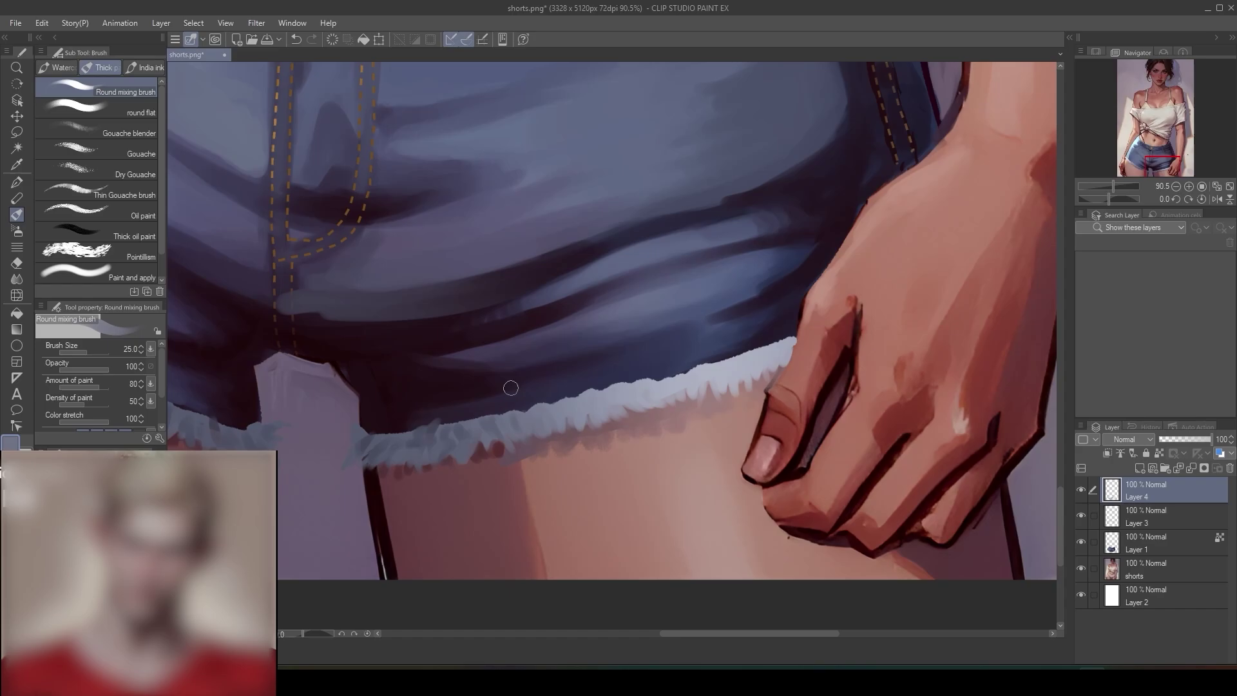
{"action": "left_click", "coordinate": [488, 426], "text": "alt"}
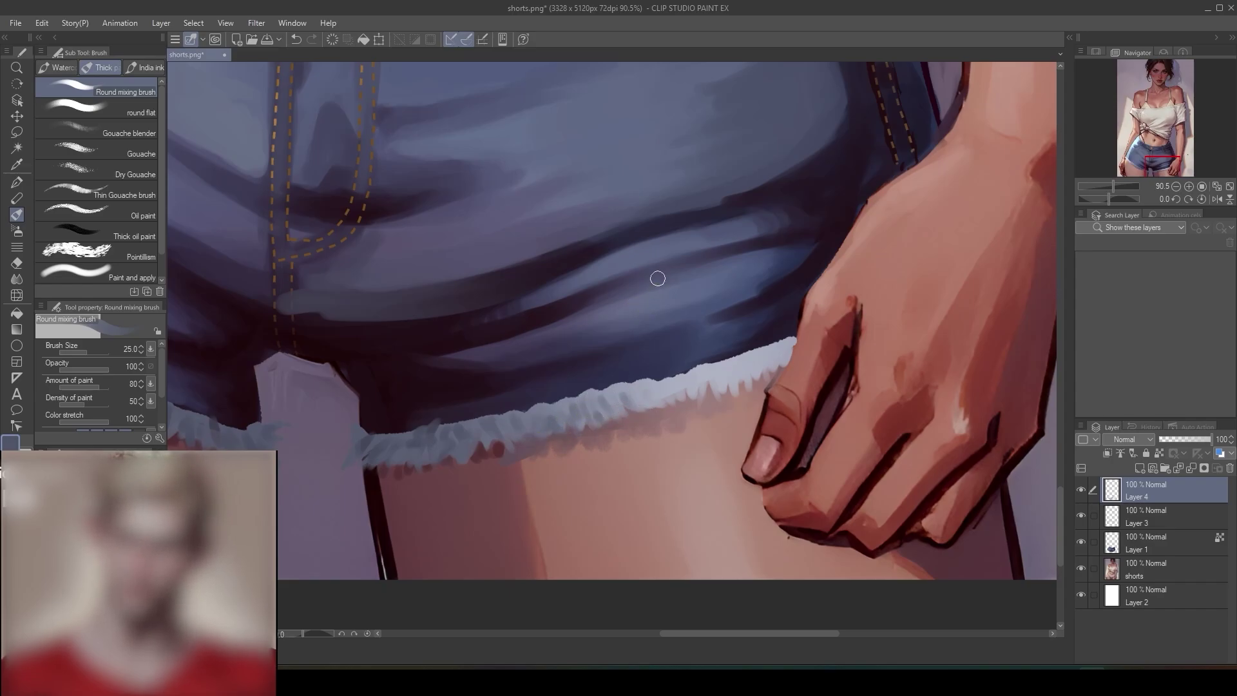
- Add pale fray tufts to the upper edge of the hem beside the resting hand using colors sampled from the fringe
{"action": "left_click", "coordinate": [644, 414], "text": "alt"}
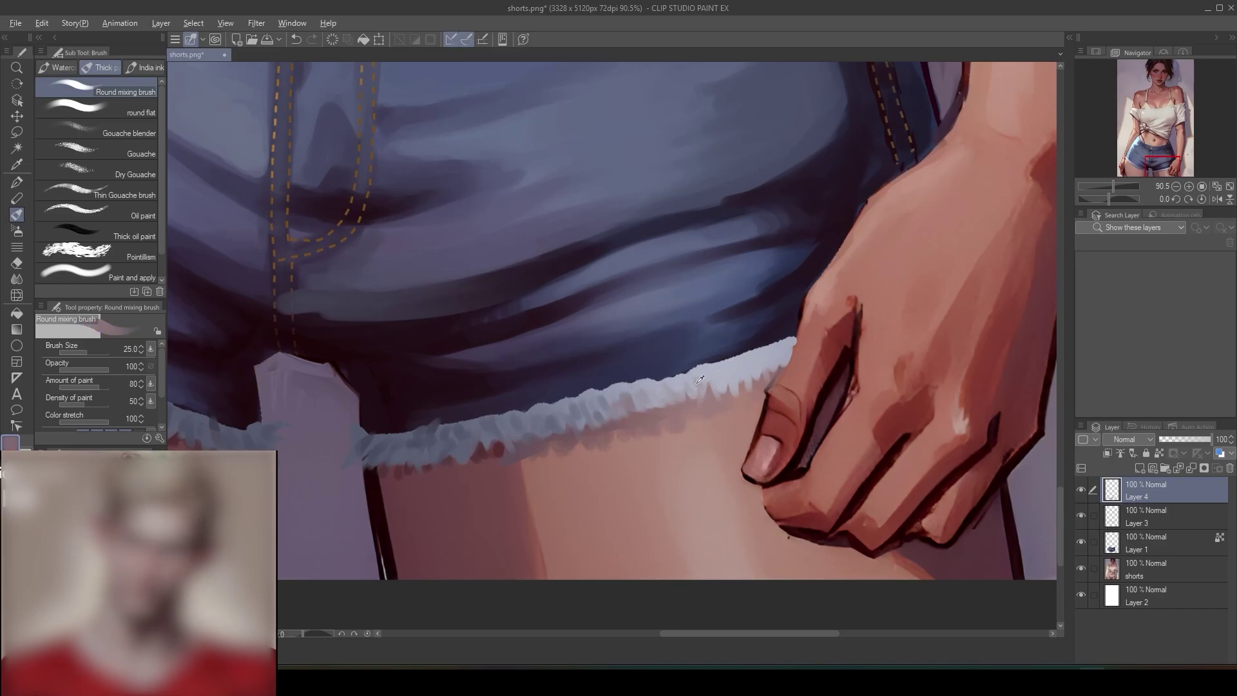
{"action": "left_click", "coordinate": [630, 389], "text": "alt"}
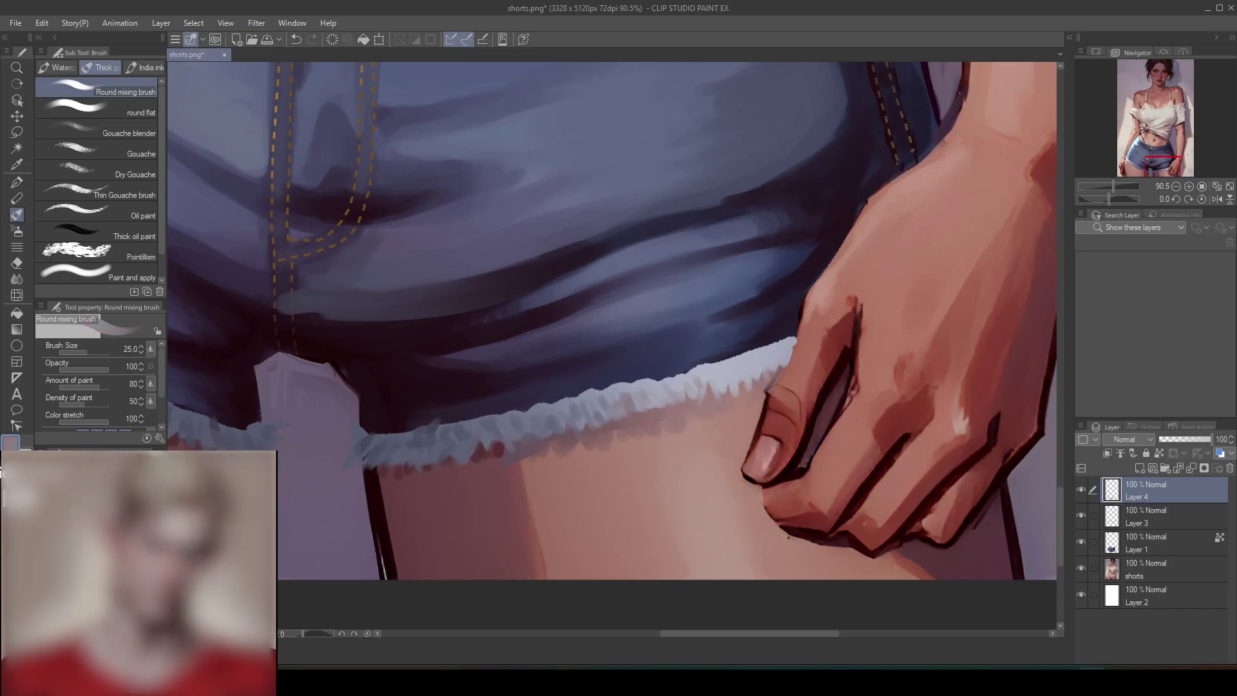
{"action": "mouse_move", "coordinate": [702, 379]}
{"action": "left_mouse_down"}
{"action": "mouse_move", "coordinate": [734, 388]}
{"action": "mouse_move", "coordinate": [743, 376]}
{"action": "mouse_move", "coordinate": [691, 379]}
{"action": "left_mouse_up"}
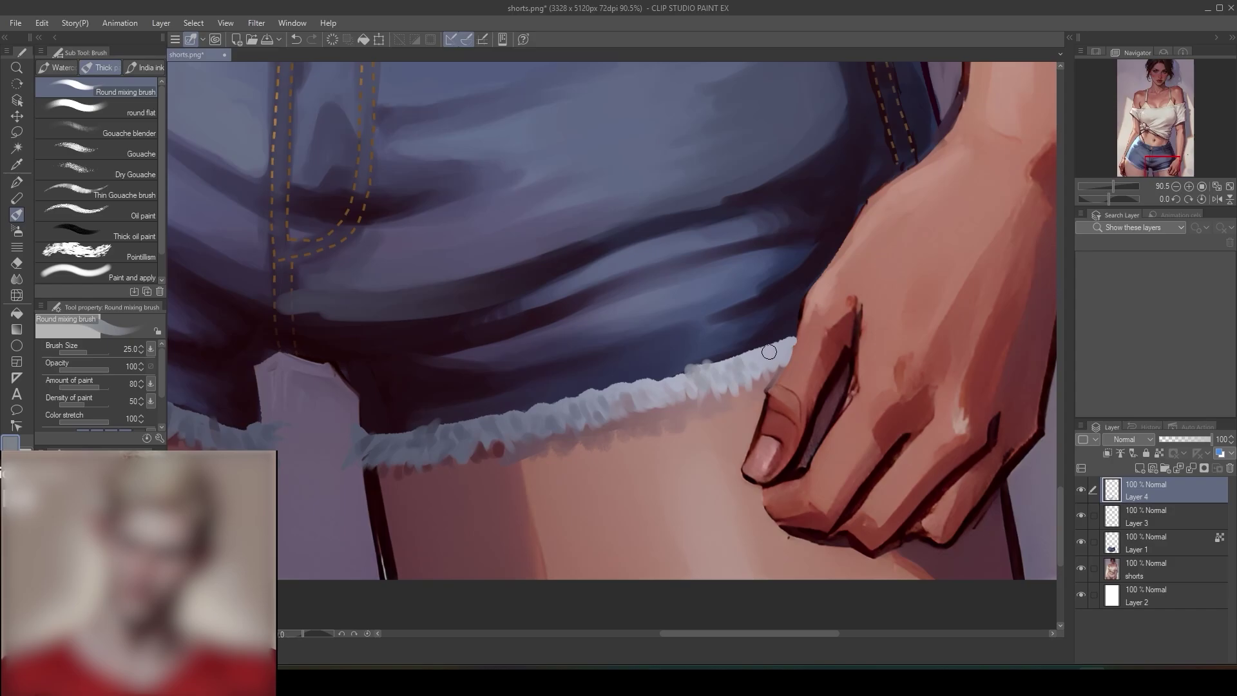
{"action": "mouse_move", "coordinate": [770, 352]}
{"action": "left_mouse_down"}
{"action": "mouse_move", "coordinate": [720, 395]}
{"action": "mouse_move", "coordinate": [782, 340]}
{"action": "left_mouse_up"}
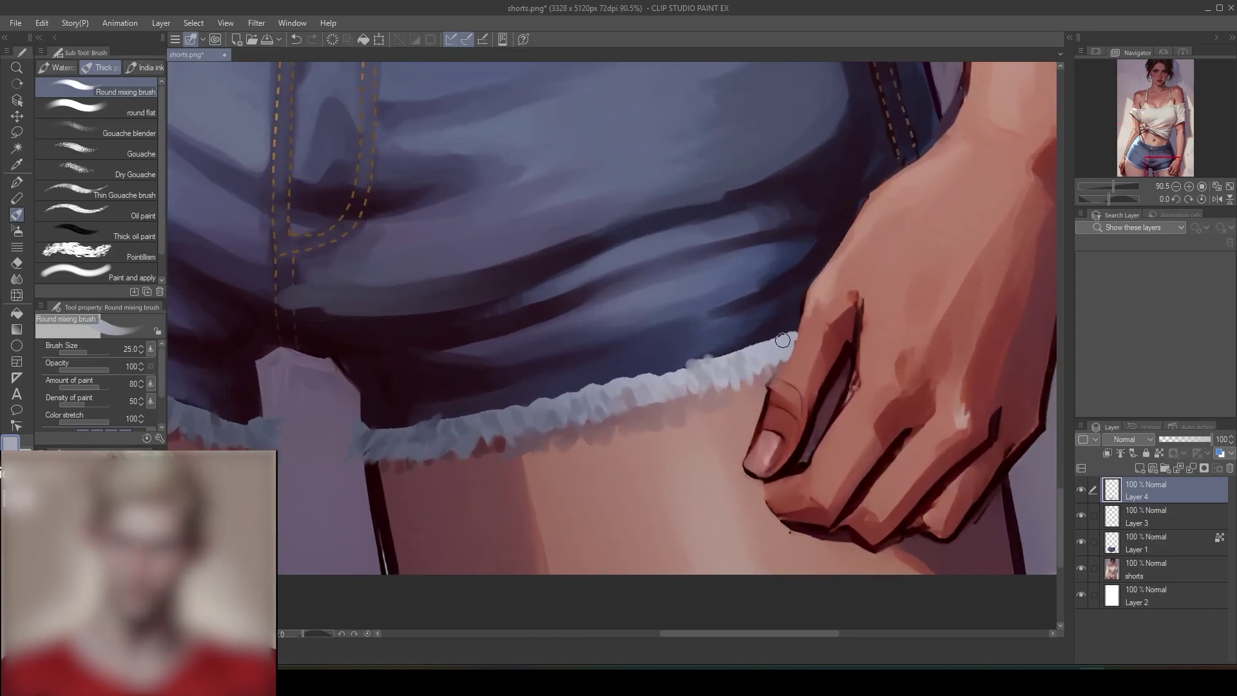
- Soften the upper edge of the hand-side hem from the resting hand to the crotch with the Wet bleed blender at size 25
{"action": "left_click", "coordinate": [16, 278]}
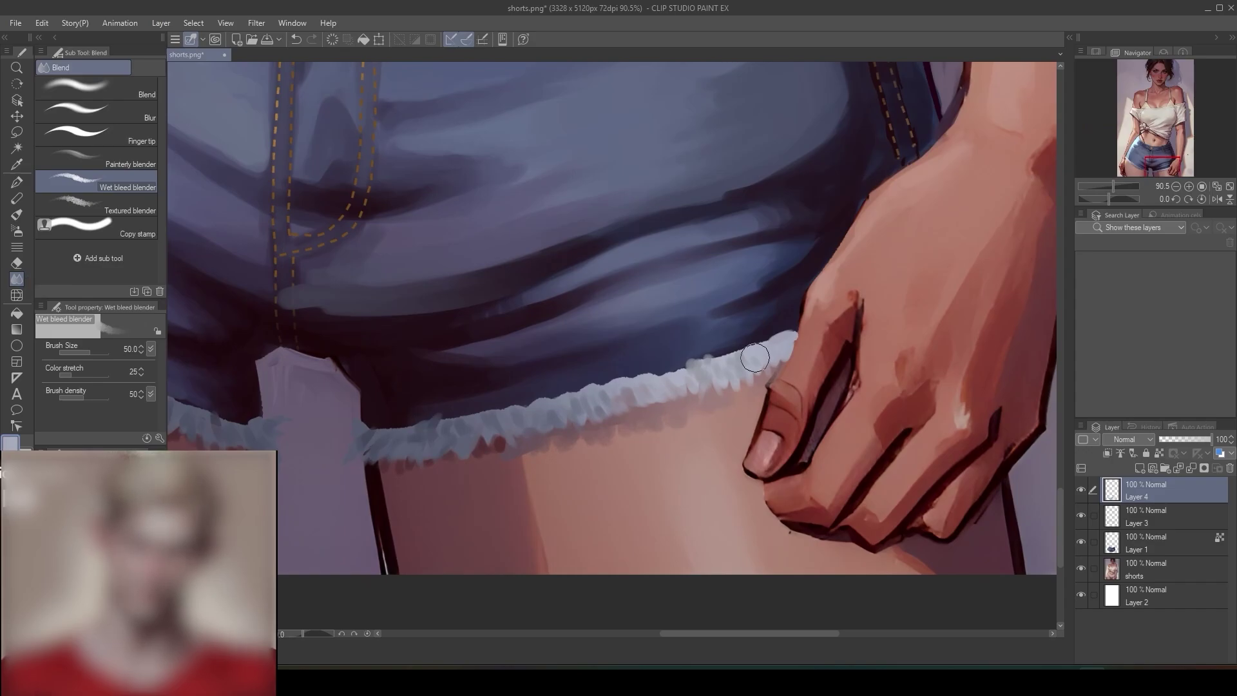
{"action": "key", "text": "bracketleft"}
{"action": "key", "text": "bracketleft"}
{"action": "key", "text": "bracketleft"}
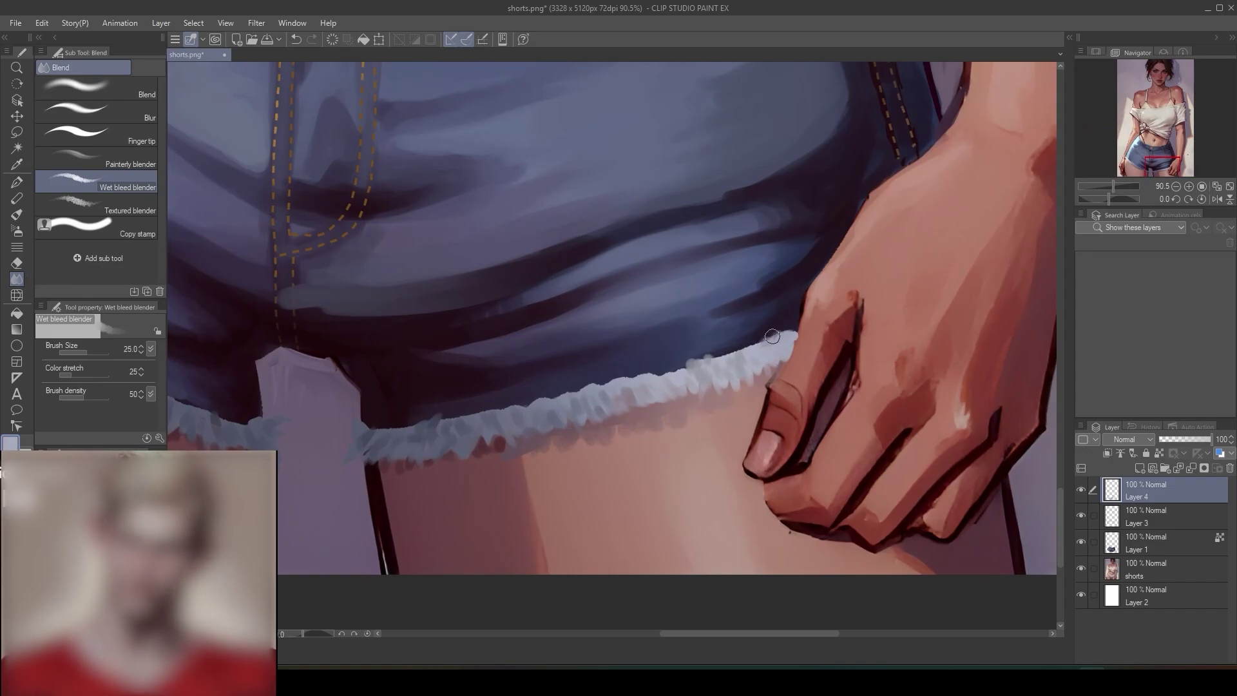
{"action": "mouse_move", "coordinate": [771, 338]}
{"action": "left_mouse_down"}
{"action": "mouse_move", "coordinate": [725, 364]}
{"action": "mouse_move", "coordinate": [683, 360]}
{"action": "mouse_move", "coordinate": [659, 380]}
{"action": "mouse_move", "coordinate": [580, 394]}
{"action": "mouse_move", "coordinate": [593, 381]}
{"action": "mouse_move", "coordinate": [559, 403]}
{"action": "mouse_move", "coordinate": [543, 386]}
{"action": "mouse_move", "coordinate": [529, 411]}
{"action": "mouse_move", "coordinate": [441, 415]}
{"action": "mouse_move", "coordinate": [434, 387]}
{"action": "left_mouse_up"}
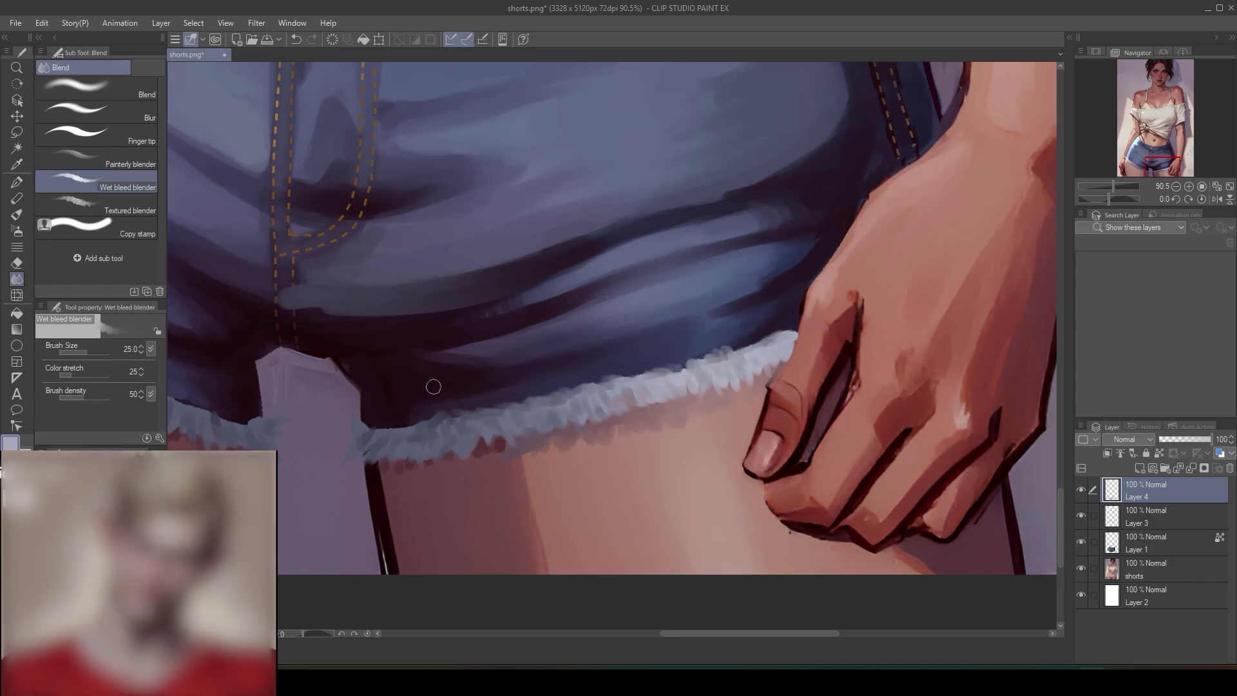
{"action": "left_click_drag", "start_coordinate": [414, 430], "coordinate": [367, 426]}
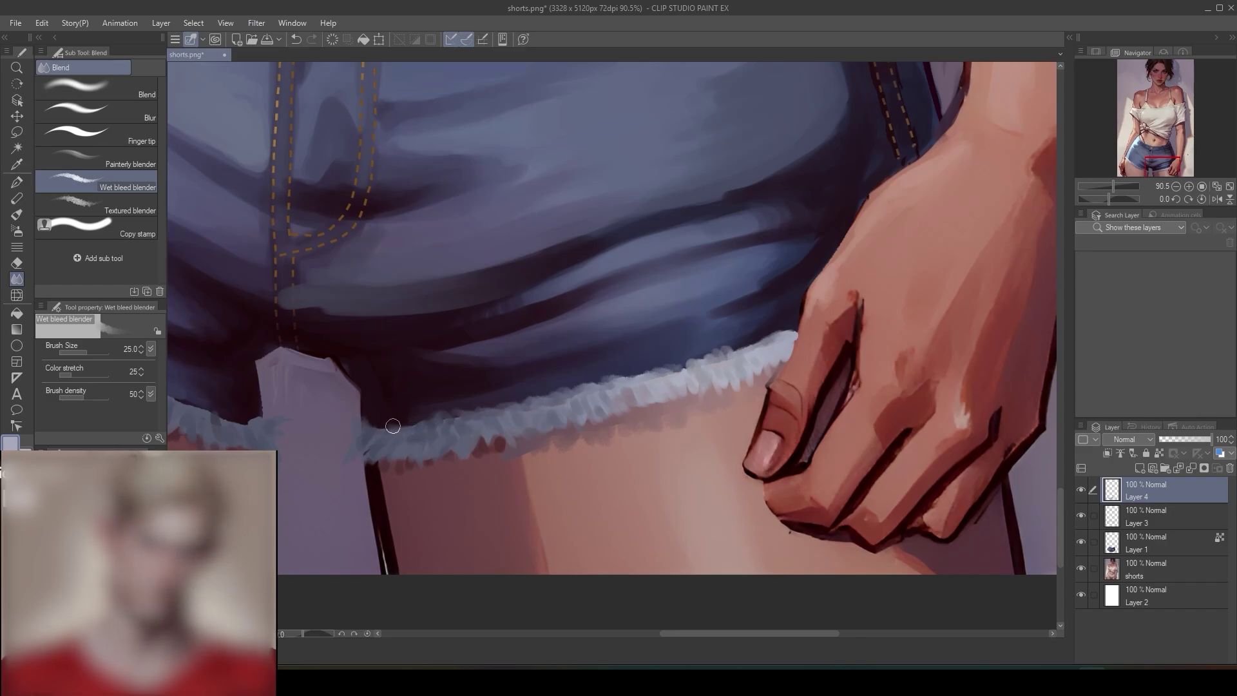
- Blend the upper edge of the opposite thigh's frayed hem into the denim, working toward the hip
{"action": "left_click_drag", "start_coordinate": [328, 418], "coordinate": [641, 408]}
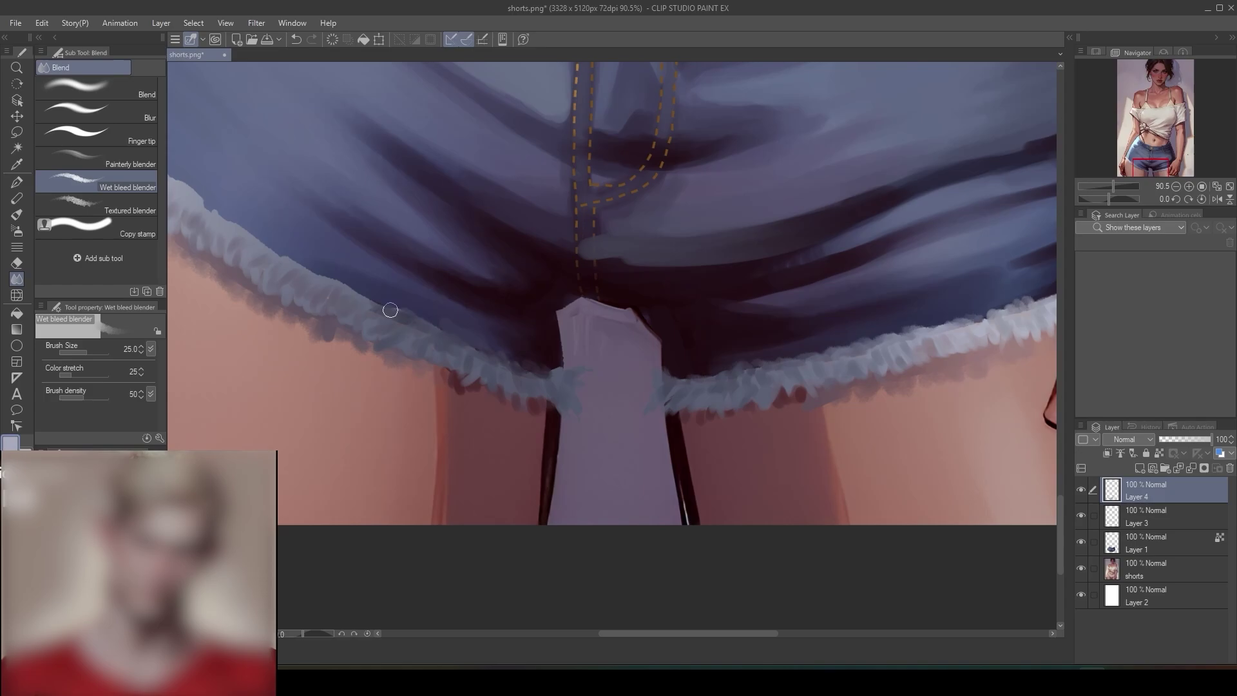
{"action": "left_click_drag", "start_coordinate": [406, 287], "coordinate": [505, 310]}
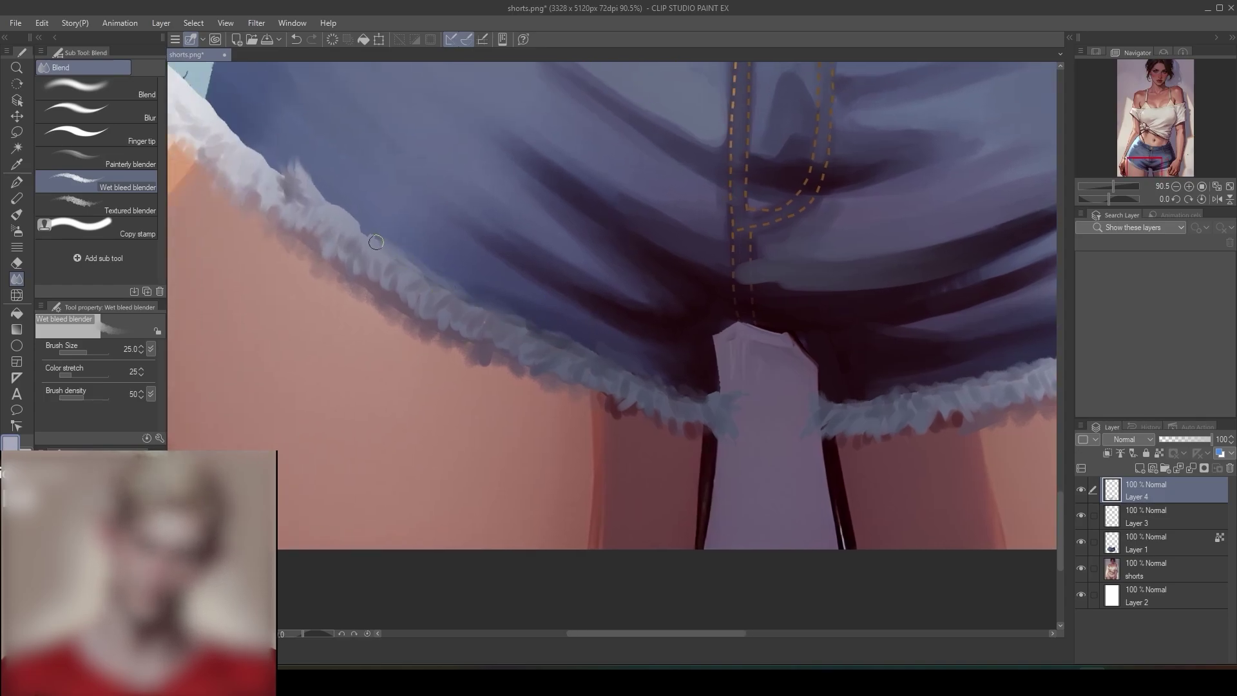
{"action": "mouse_move", "coordinate": [293, 170]}
{"action": "left_mouse_down"}
{"action": "mouse_move", "coordinate": [405, 267]}
{"action": "mouse_move", "coordinate": [354, 228]}
{"action": "left_mouse_up"}
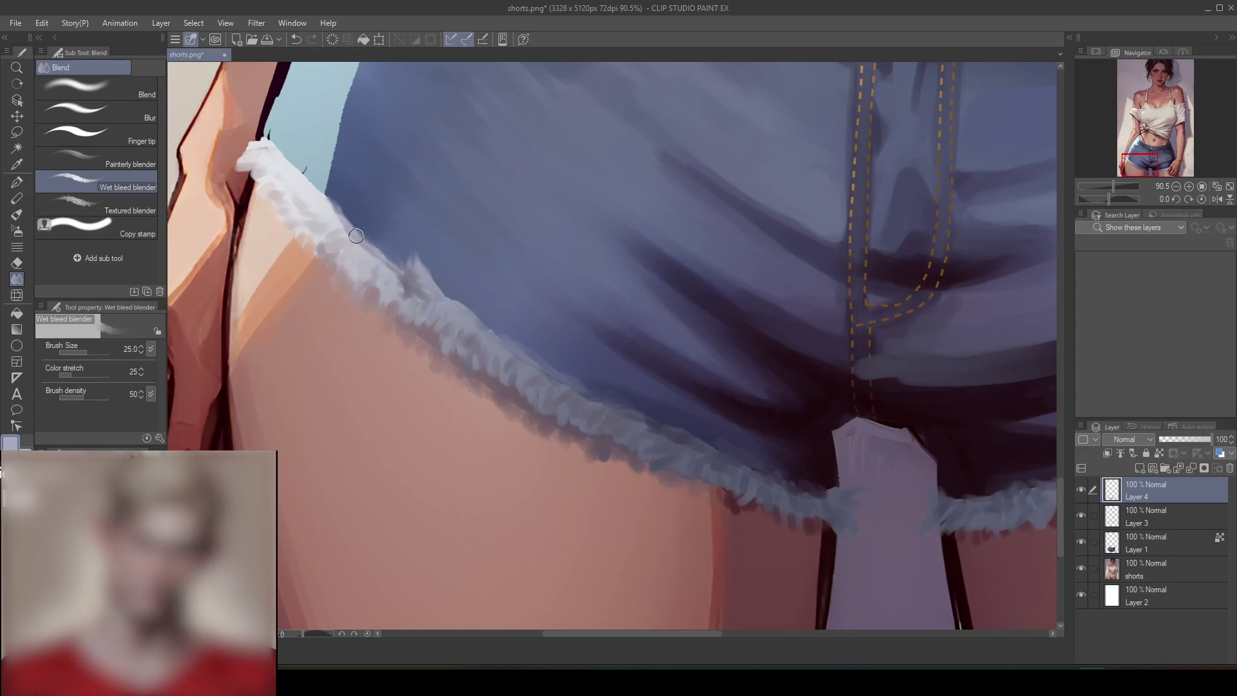
- Draw small dark strands at the hip end of the frayed hem with the Real G-Pen, using a color sampled from the crotch shadow
{"action": "scroll", "coordinate": [294, 160], "scroll_direction": "down", "scroll_amount": 2}
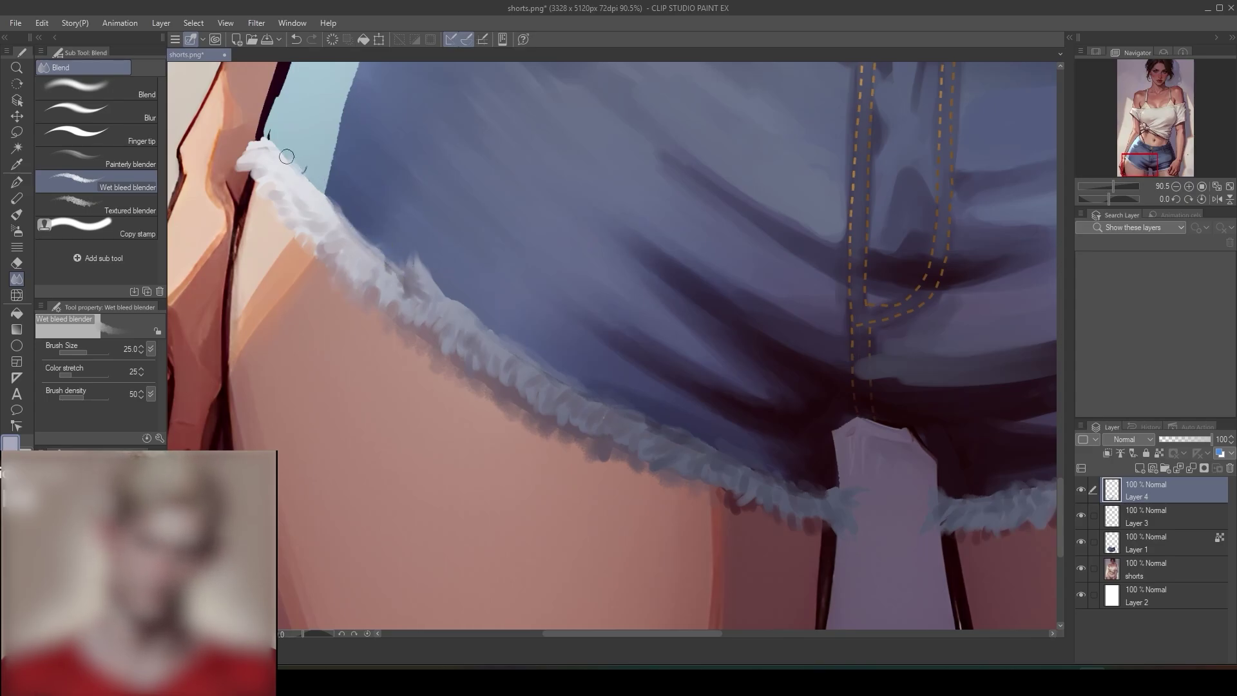
{"action": "scroll", "coordinate": [729, 378], "scroll_direction": "down", "scroll_amount": 2}
{"action": "scroll", "coordinate": [729, 378], "scroll_direction": "down", "scroll_amount": 1}
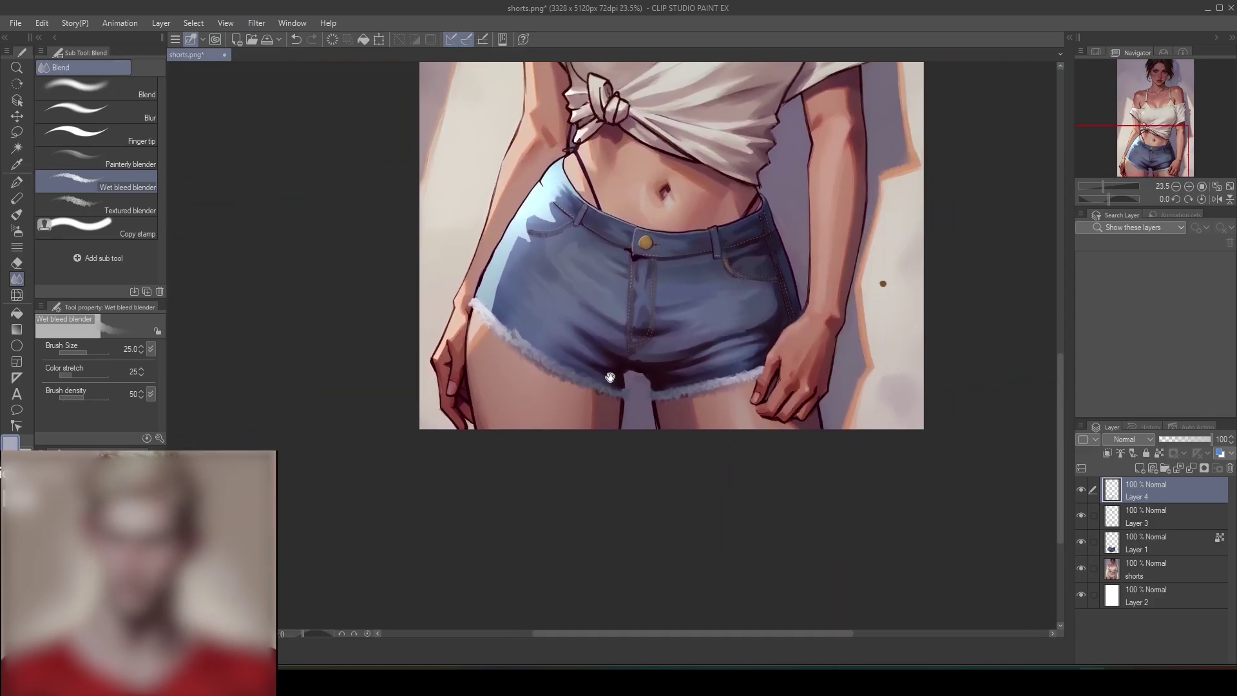
{"action": "left_click_drag", "start_coordinate": [751, 290], "coordinate": [724, 334]}
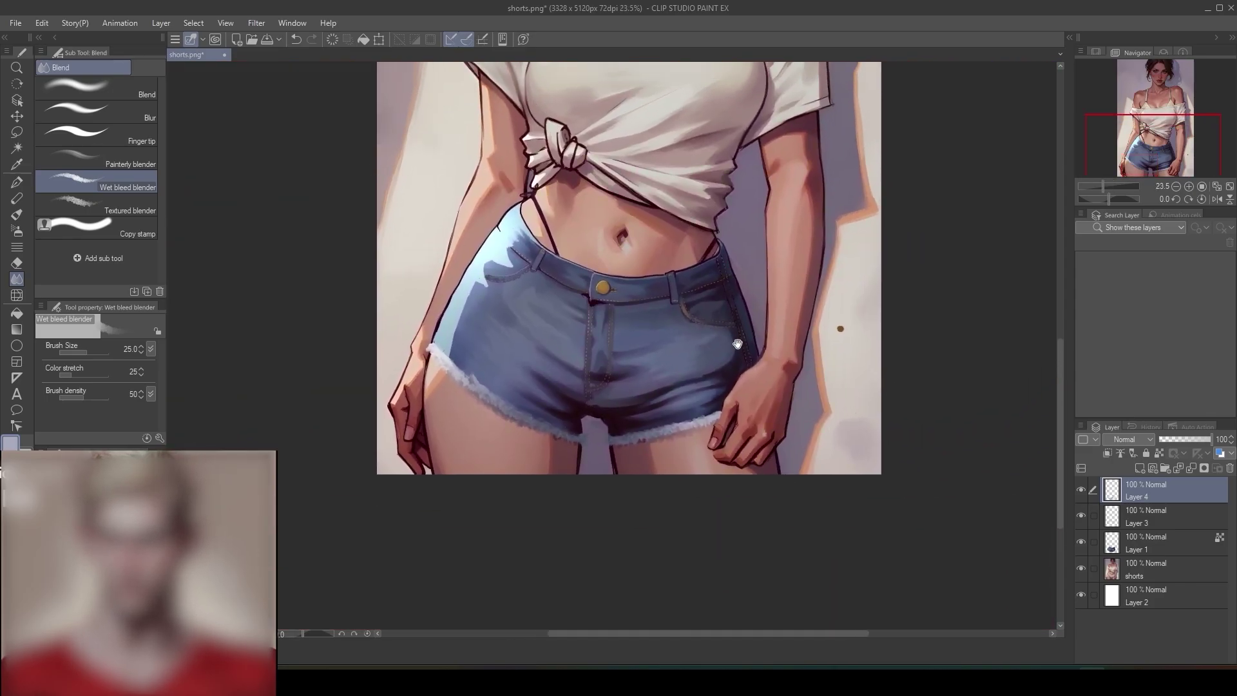
{"action": "scroll", "coordinate": [582, 388], "scroll_direction": "up", "scroll_amount": 2}
{"action": "scroll", "coordinate": [599, 350], "scroll_direction": "up", "scroll_amount": 2}
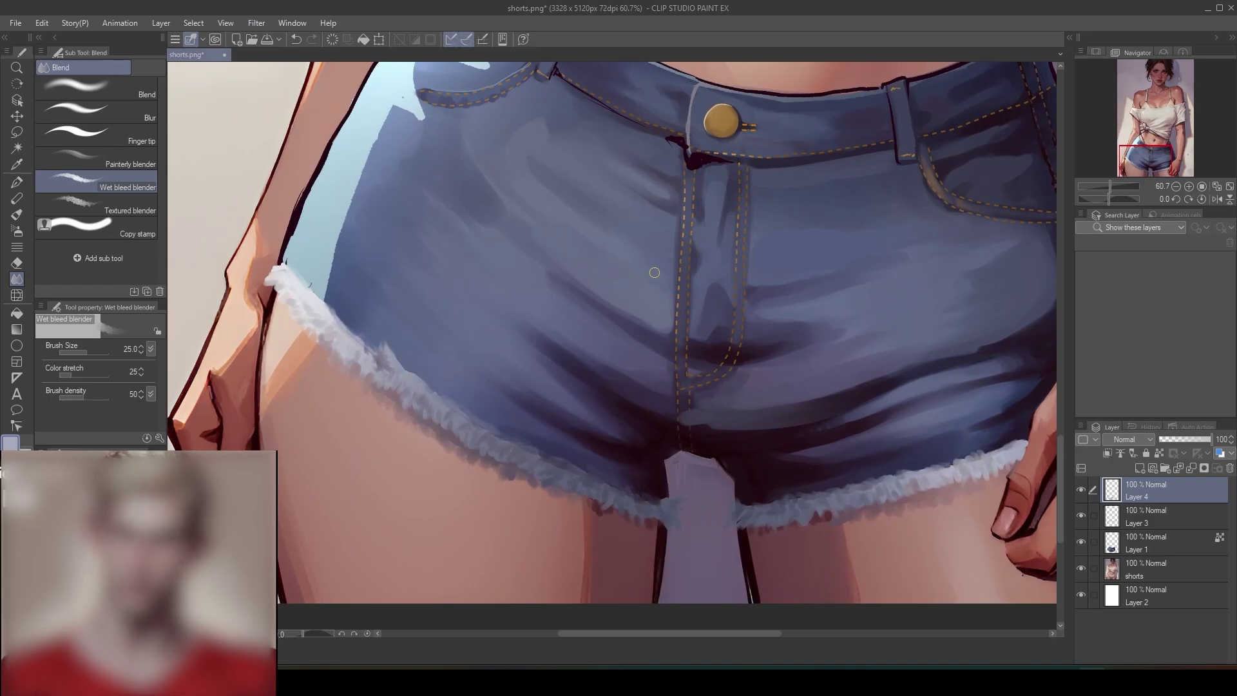
{"action": "left_click", "coordinate": [19, 181]}
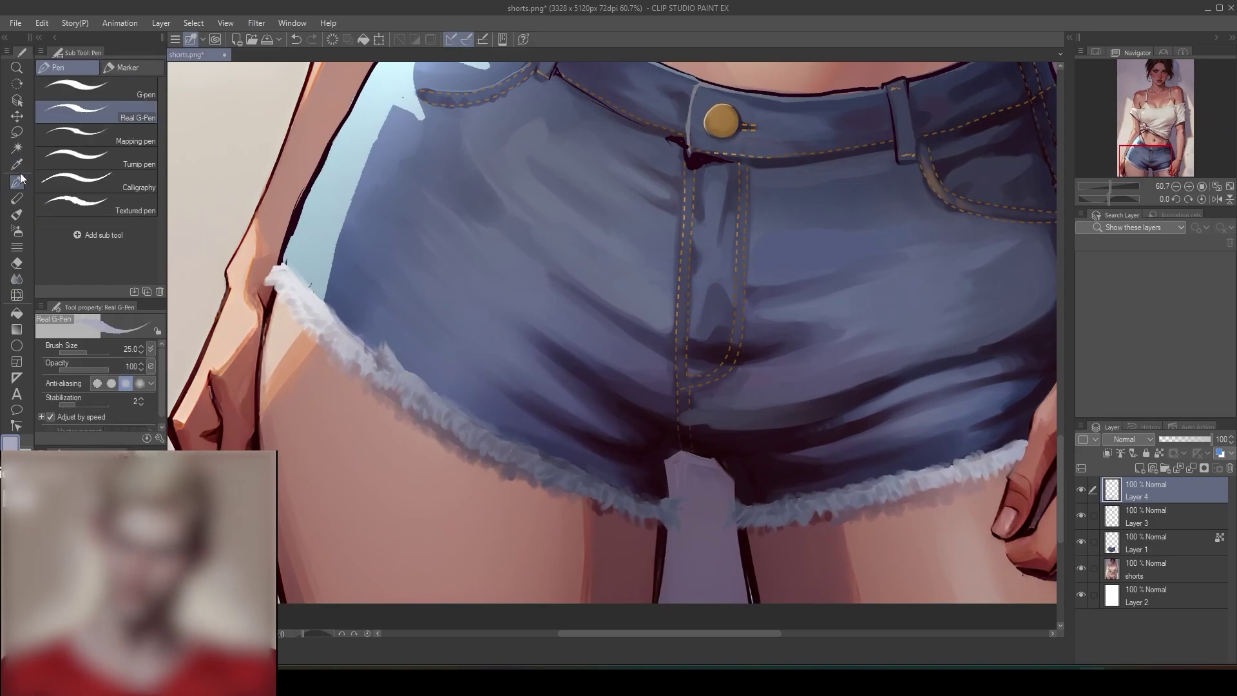
{"action": "left_click", "coordinate": [652, 471], "text": "alt"}
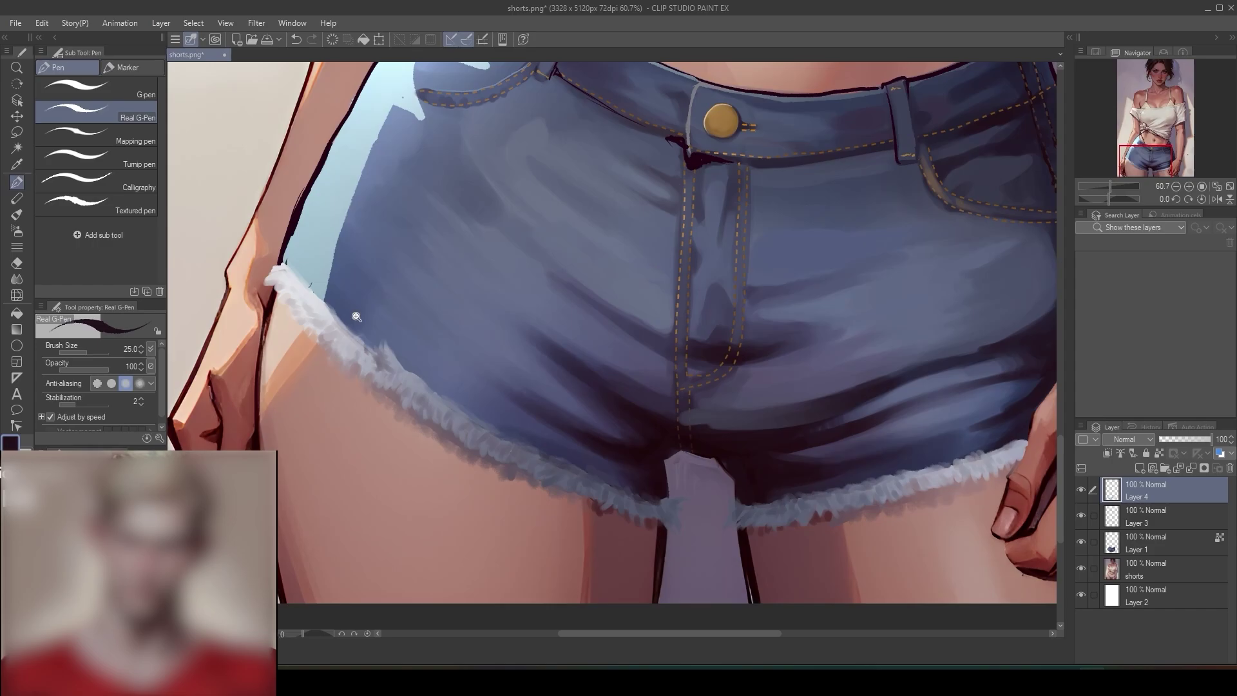
{"action": "scroll", "coordinate": [314, 299], "scroll_direction": "up", "scroll_amount": 1}
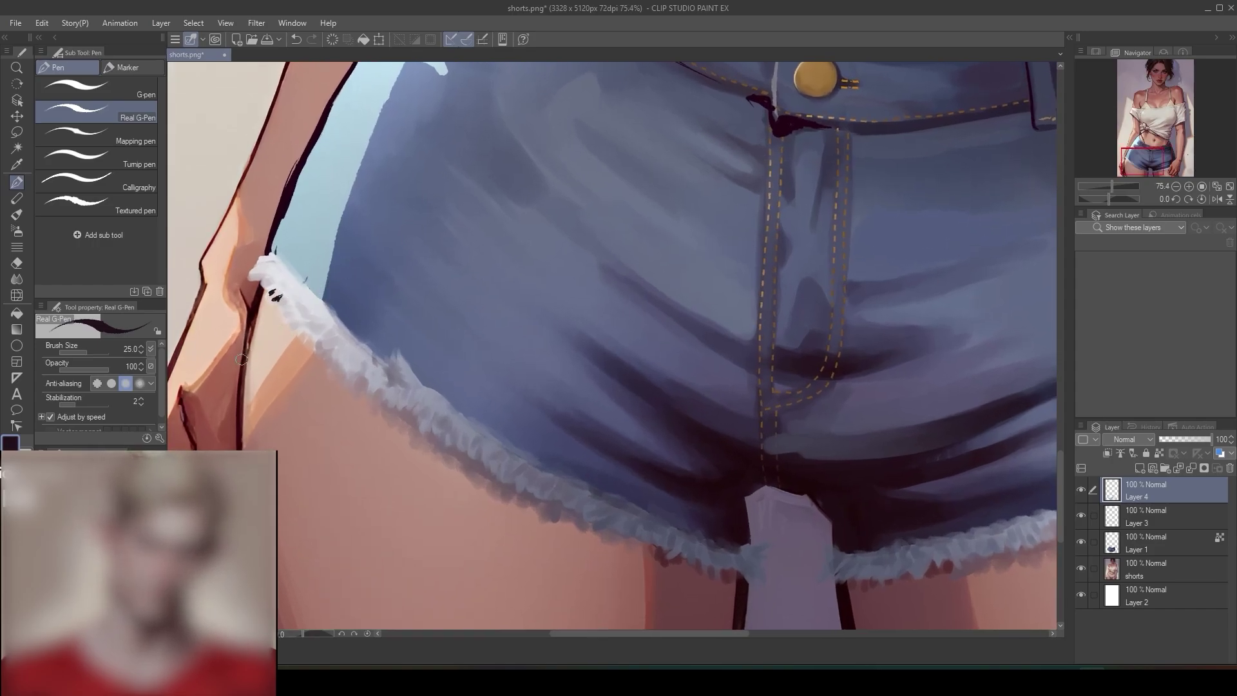
- Add a red dab and dark purple strands to the fringe's lower edge near mid-thigh, using sampled colors
{"action": "left_click", "coordinate": [197, 411], "text": "alt"}
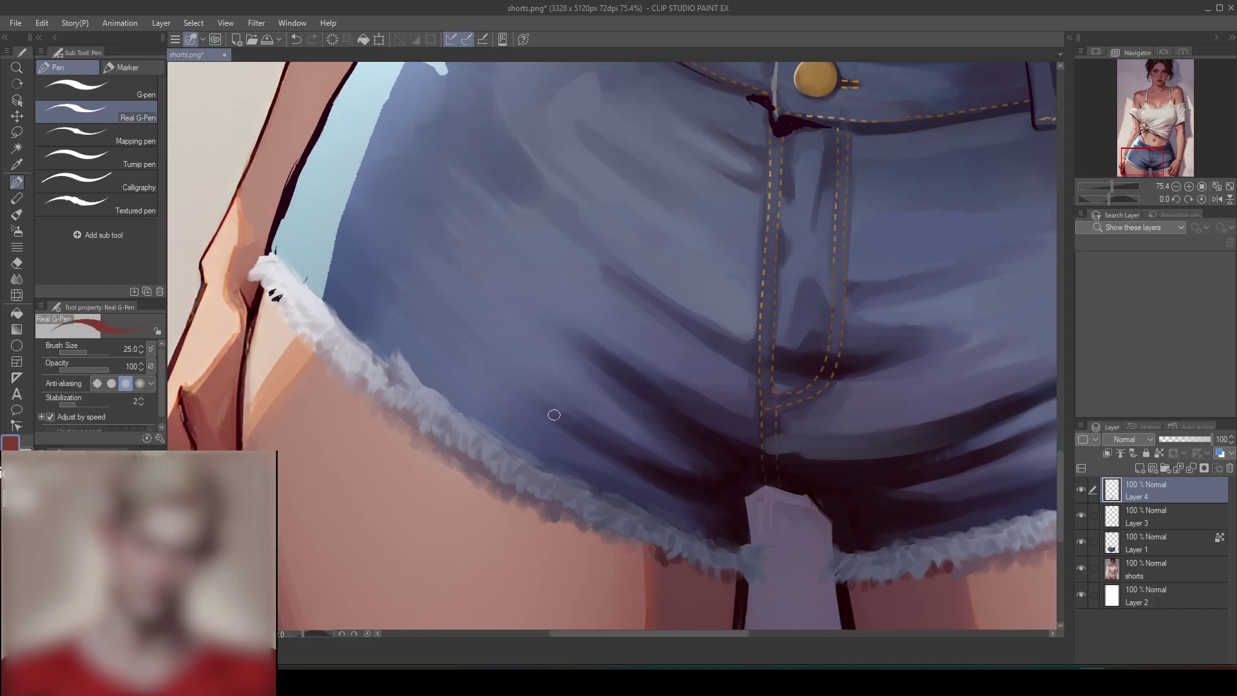
{"action": "left_click", "coordinate": [456, 451]}
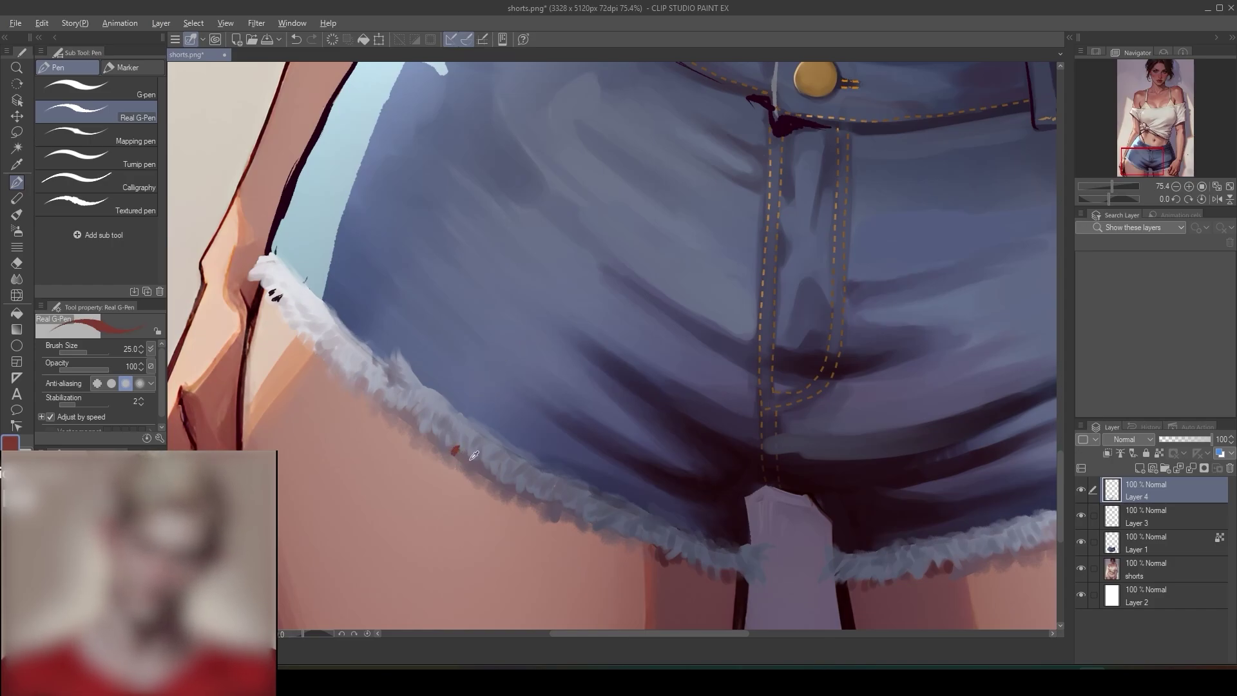
{"action": "left_click", "coordinate": [293, 547], "text": "alt"}
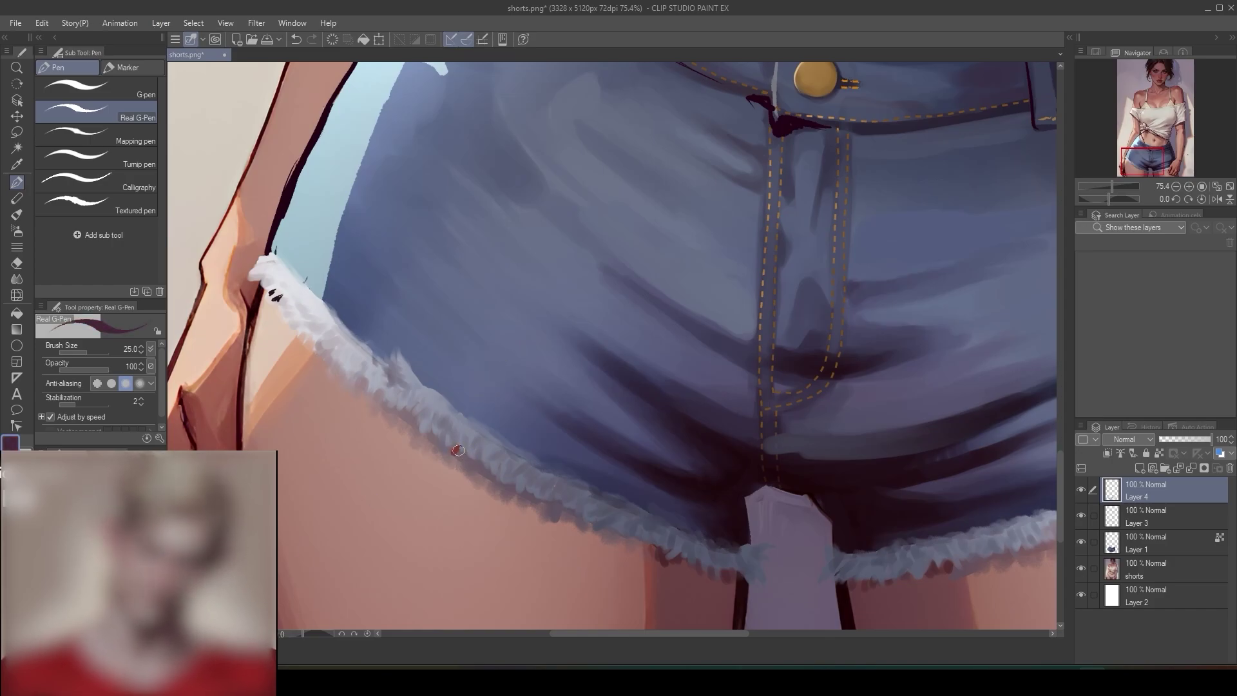
{"action": "left_click_drag", "start_coordinate": [454, 453], "coordinate": [466, 452]}
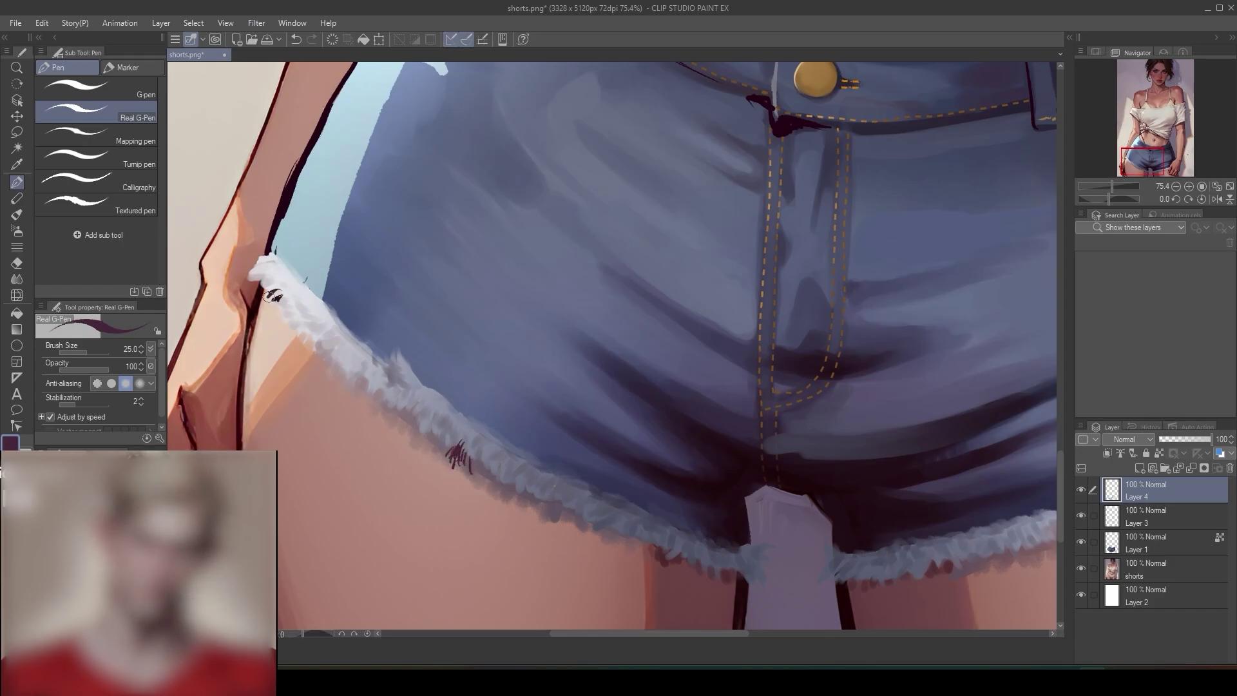
- Define the hip end of the fringe with dark purple strands and add sampled white strands along its upper edge
{"action": "mouse_move", "coordinate": [253, 281]}
{"action": "left_mouse_down"}
{"action": "mouse_move", "coordinate": [276, 277]}
{"action": "mouse_move", "coordinate": [274, 264]}
{"action": "mouse_move", "coordinate": [257, 279]}
{"action": "left_mouse_up"}
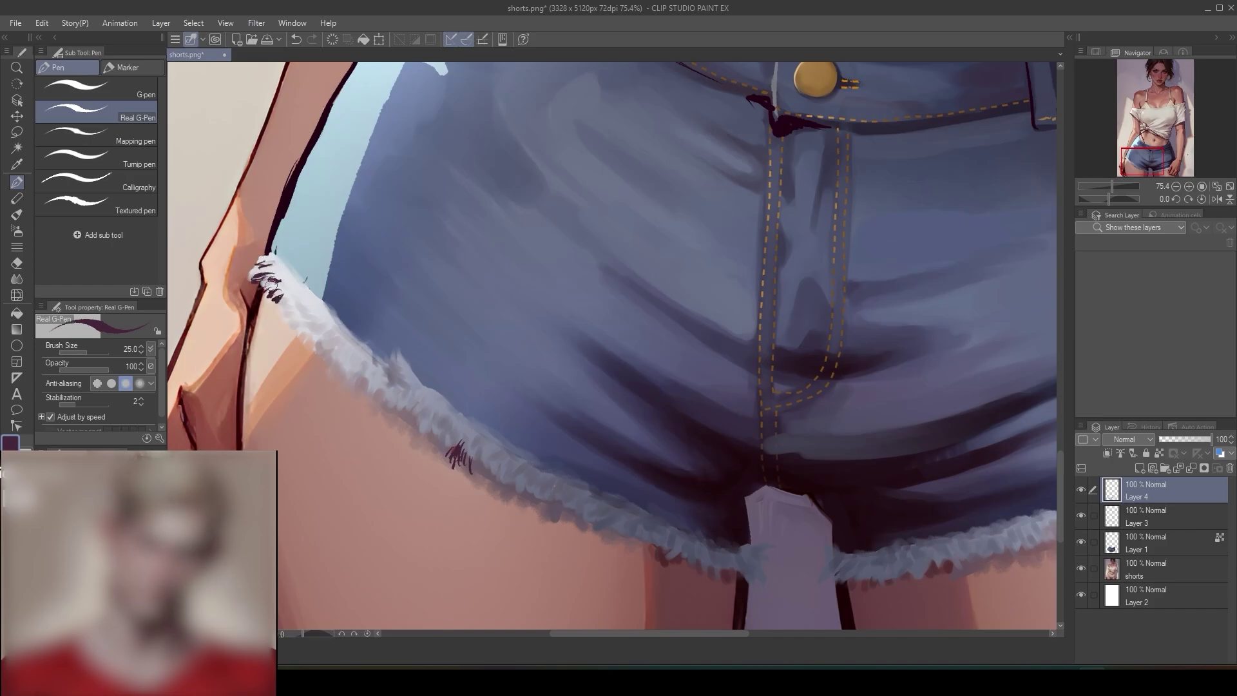
{"action": "left_click", "coordinate": [301, 284], "text": "alt"}
{"action": "left_click_drag", "start_coordinate": [308, 282], "coordinate": [337, 319]}
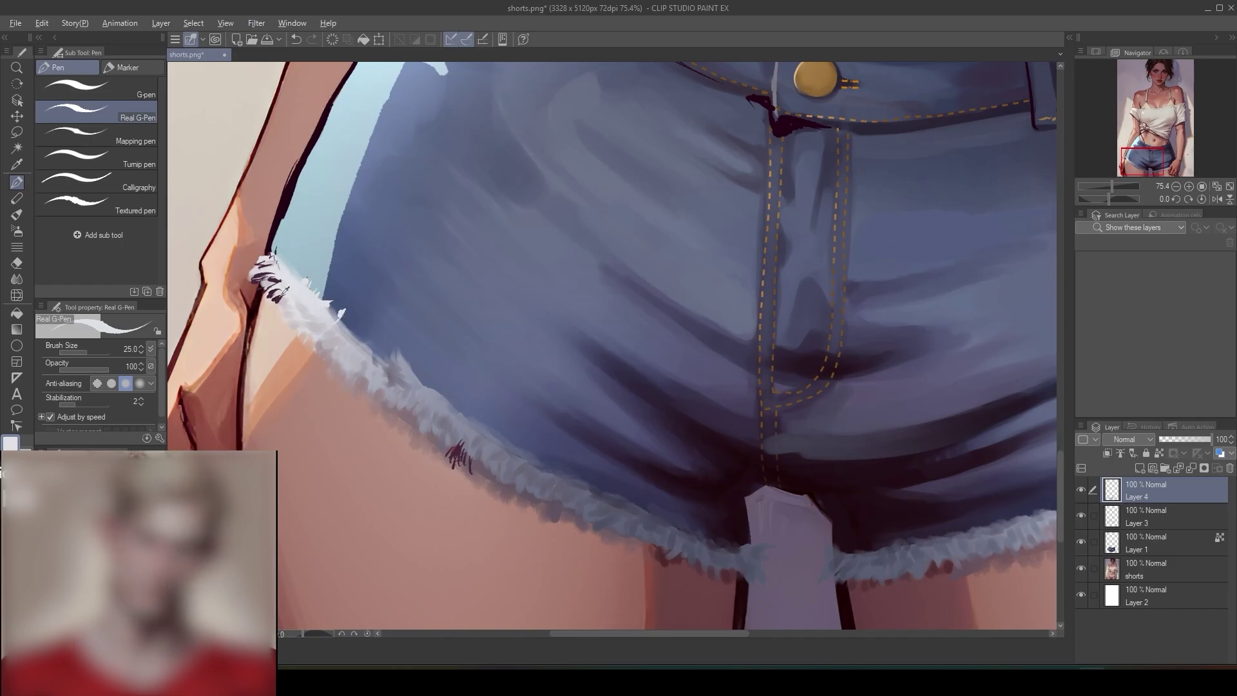
- Draw dark strands along the hem's lower edge from the hip past mid-thigh, including the raised tuft on its upper edge
{"action": "left_click", "coordinate": [282, 294], "text": "alt"}
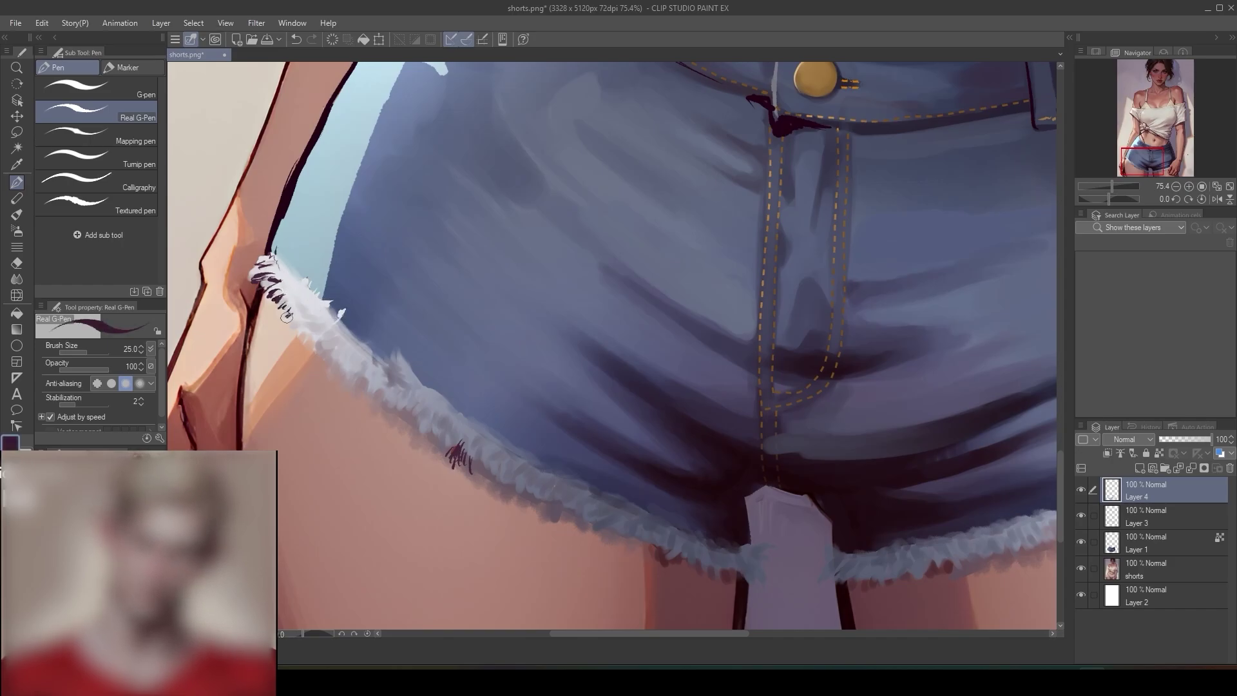
{"action": "mouse_move", "coordinate": [288, 312]}
{"action": "left_mouse_down"}
{"action": "mouse_move", "coordinate": [308, 346]}
{"action": "mouse_move", "coordinate": [326, 333]}
{"action": "mouse_move", "coordinate": [311, 349]}
{"action": "mouse_move", "coordinate": [324, 339]}
{"action": "mouse_move", "coordinate": [320, 355]}
{"action": "mouse_move", "coordinate": [341, 373]}
{"action": "mouse_move", "coordinate": [348, 358]}
{"action": "mouse_move", "coordinate": [361, 372]}
{"action": "mouse_move", "coordinate": [366, 358]}
{"action": "mouse_move", "coordinate": [391, 370]}
{"action": "left_mouse_up"}
{"action": "mouse_move", "coordinate": [399, 351]}
{"action": "left_mouse_down"}
{"action": "mouse_move", "coordinate": [396, 369]}
{"action": "mouse_move", "coordinate": [416, 379]}
{"action": "left_mouse_up"}
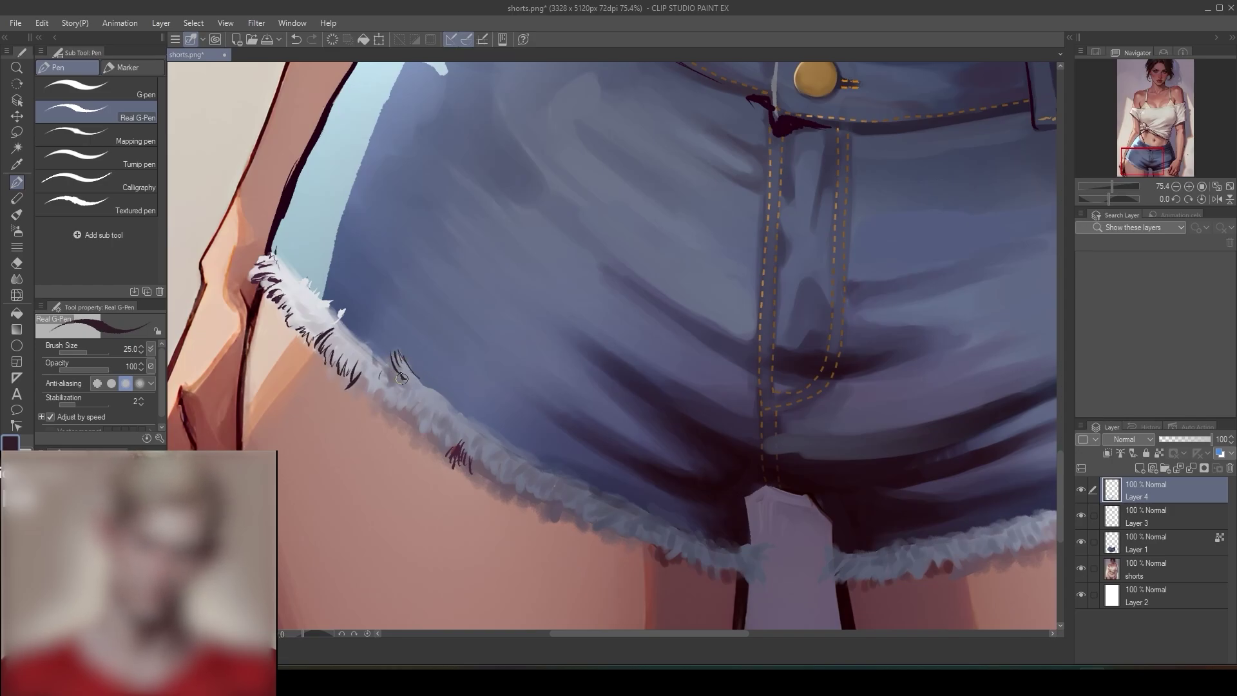
{"action": "left_click_drag", "start_coordinate": [404, 377], "coordinate": [382, 390]}
{"action": "mouse_move", "coordinate": [394, 396]}
{"action": "left_mouse_down"}
{"action": "mouse_move", "coordinate": [415, 383]}
{"action": "mouse_move", "coordinate": [402, 411]}
{"action": "mouse_move", "coordinate": [415, 402]}
{"action": "mouse_move", "coordinate": [422, 436]}
{"action": "mouse_move", "coordinate": [437, 424]}
{"action": "mouse_move", "coordinate": [434, 402]}
{"action": "mouse_move", "coordinate": [456, 419]}
{"action": "left_mouse_up"}
{"action": "mouse_move", "coordinate": [463, 405]}
{"action": "left_mouse_down"}
{"action": "mouse_move", "coordinate": [465, 422]}
{"action": "mouse_move", "coordinate": [504, 440]}
{"action": "left_mouse_up"}
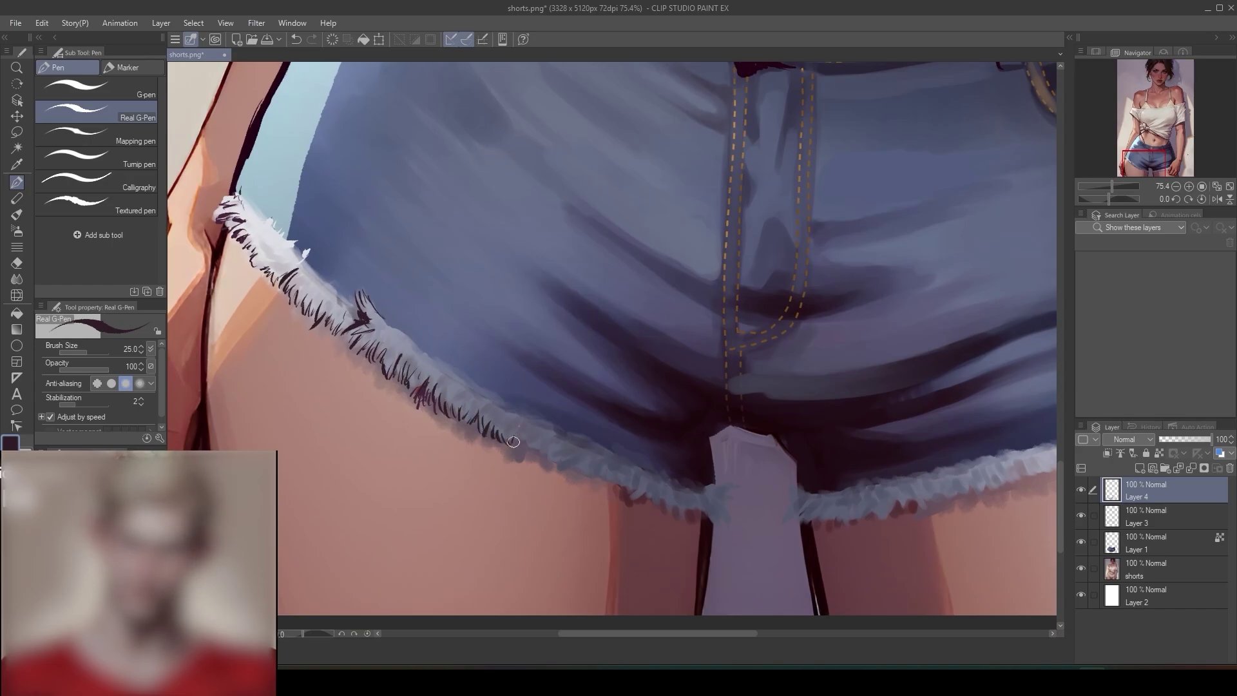
- Draw dark strands along the same hem from the crotch gap back to the strands at mid-thigh
{"action": "scroll", "coordinate": [566, 395], "scroll_direction": "down", "scroll_amount": 5}
{"action": "scroll", "coordinate": [873, 359], "scroll_direction": "up", "scroll_amount": 5}
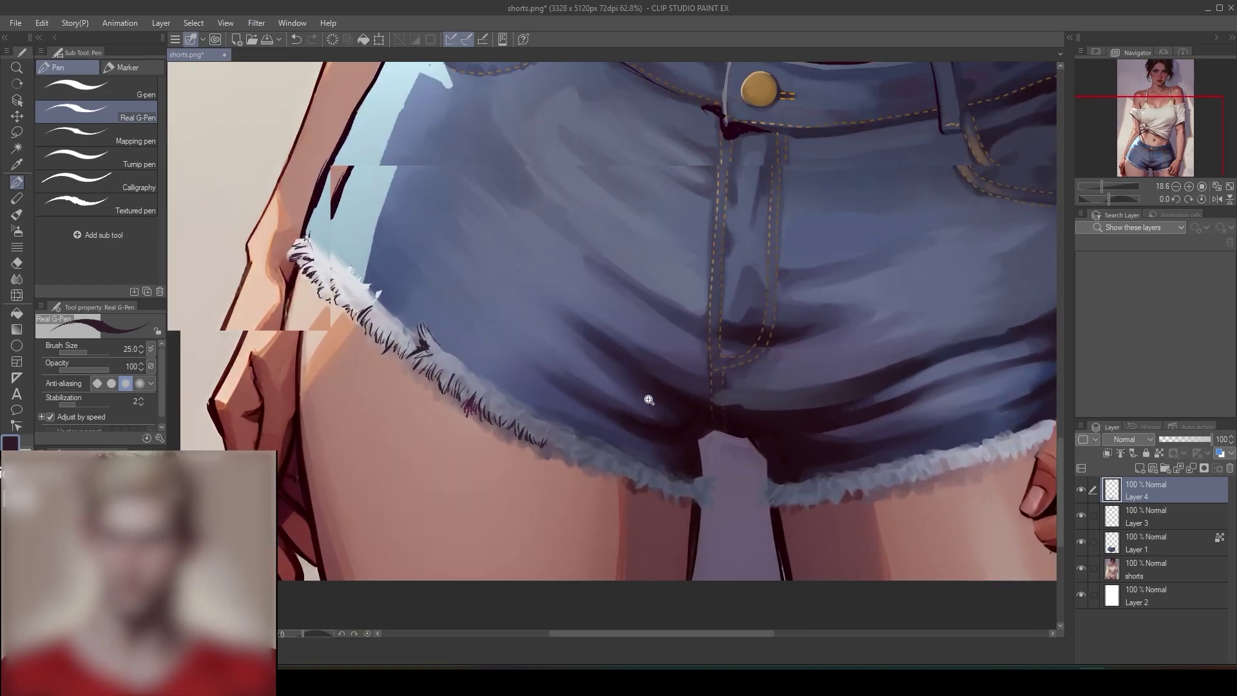
{"action": "scroll", "coordinate": [649, 399], "scroll_direction": "up", "scroll_amount": 1}
{"action": "mouse_move", "coordinate": [730, 482]}
{"action": "left_mouse_down"}
{"action": "mouse_move", "coordinate": [723, 518]}
{"action": "mouse_move", "coordinate": [700, 492]}
{"action": "mouse_move", "coordinate": [708, 516]}
{"action": "left_mouse_up"}
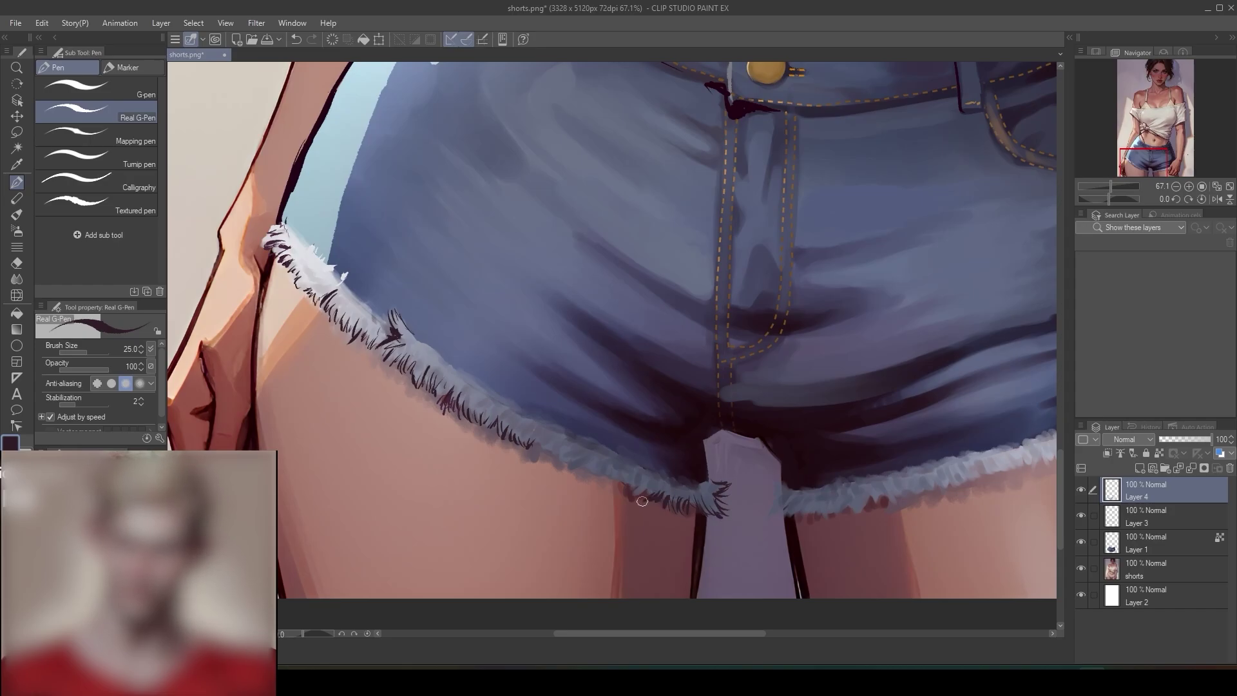
{"action": "left_click_drag", "start_coordinate": [639, 480], "coordinate": [631, 495]}
{"action": "mouse_move", "coordinate": [544, 438]}
{"action": "left_mouse_down"}
{"action": "mouse_move", "coordinate": [540, 457]}
{"action": "mouse_move", "coordinate": [622, 489]}
{"action": "left_mouse_up"}
- Add short dark strands within the fringe between mid-thigh and the crotch
{"action": "left_click_drag", "start_coordinate": [785, 468], "coordinate": [683, 465]}
{"action": "left_click_drag", "start_coordinate": [975, 389], "coordinate": [903, 354]}
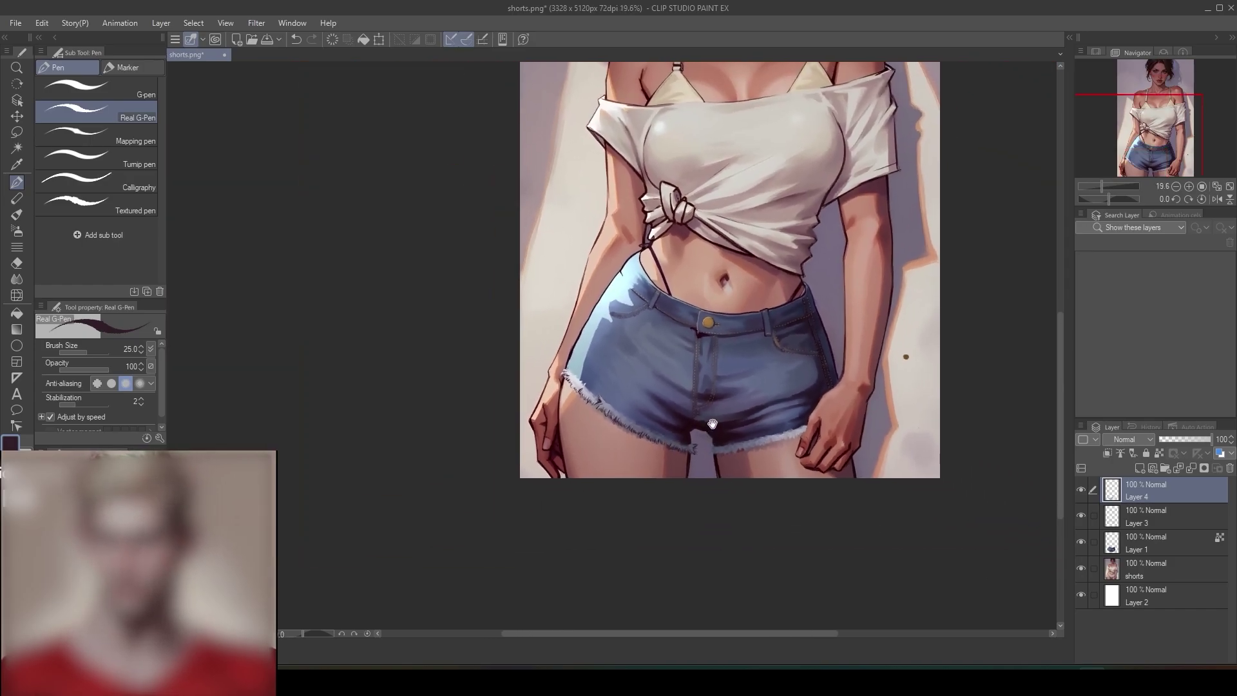
{"action": "left_click_drag", "start_coordinate": [714, 420], "coordinate": [799, 412]}
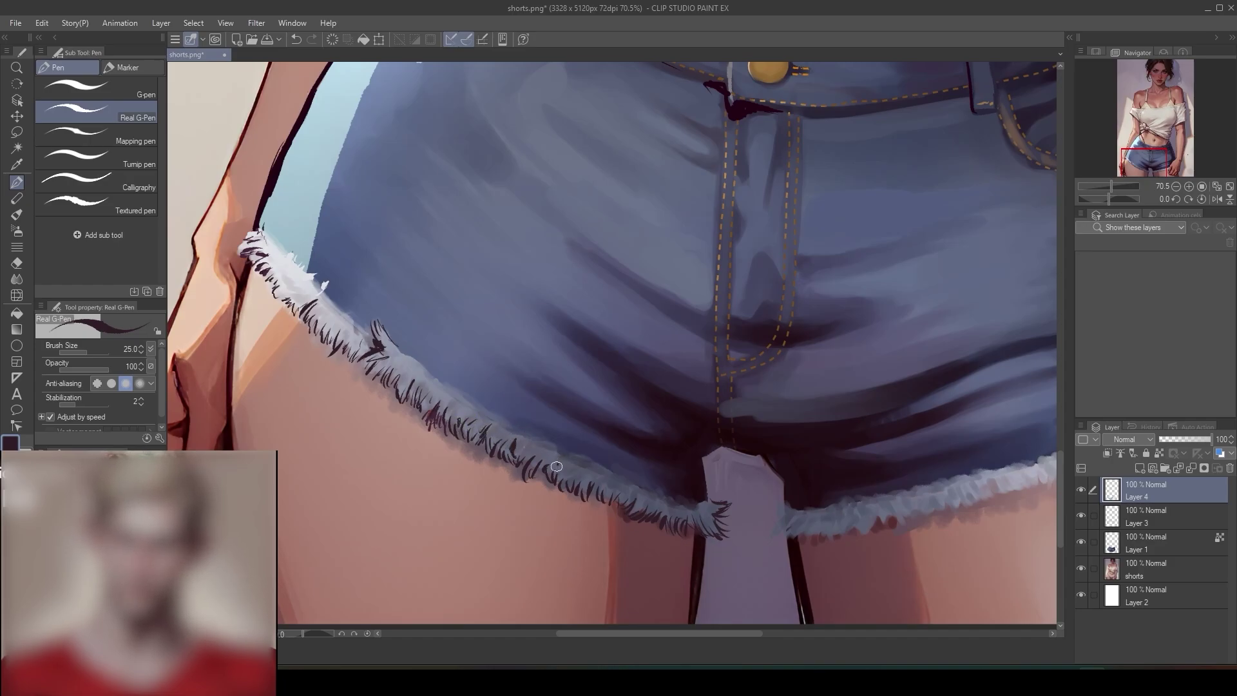
{"action": "left_click_drag", "start_coordinate": [606, 473], "coordinate": [624, 488]}
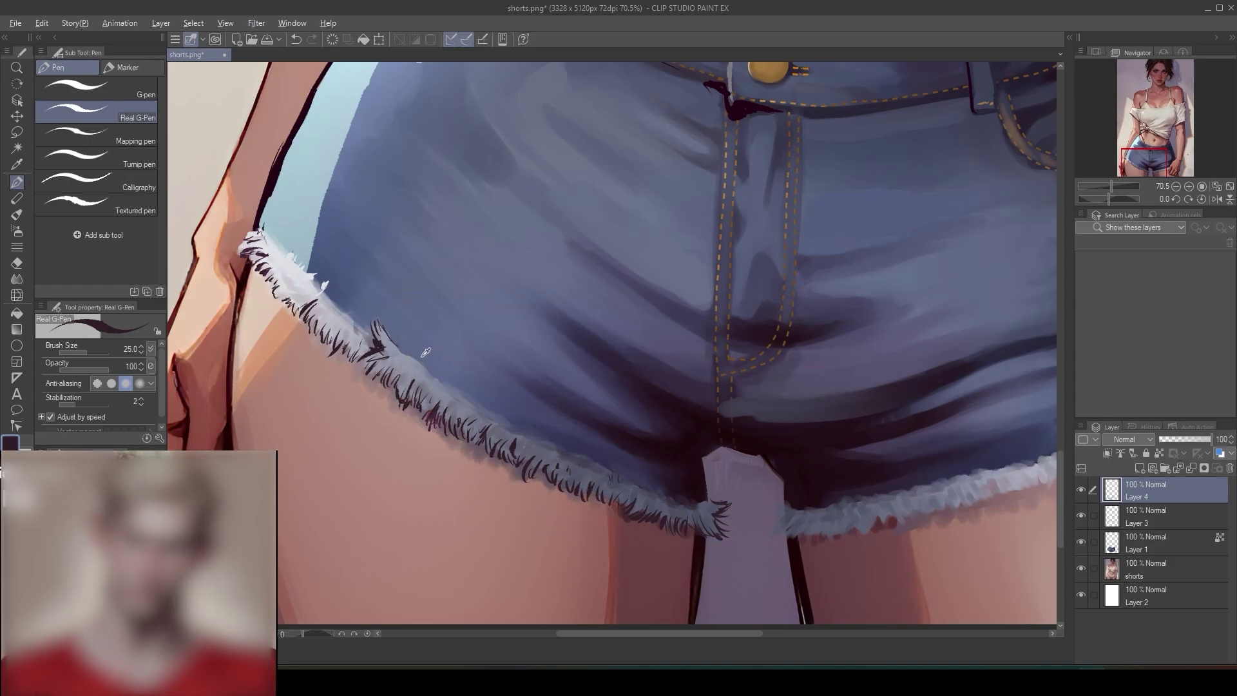
- Draw loose, curling threads hanging below the fringe beneath the raised tuft in sampled denim blue tones
{"action": "left_click", "coordinate": [388, 280], "text": "alt"}
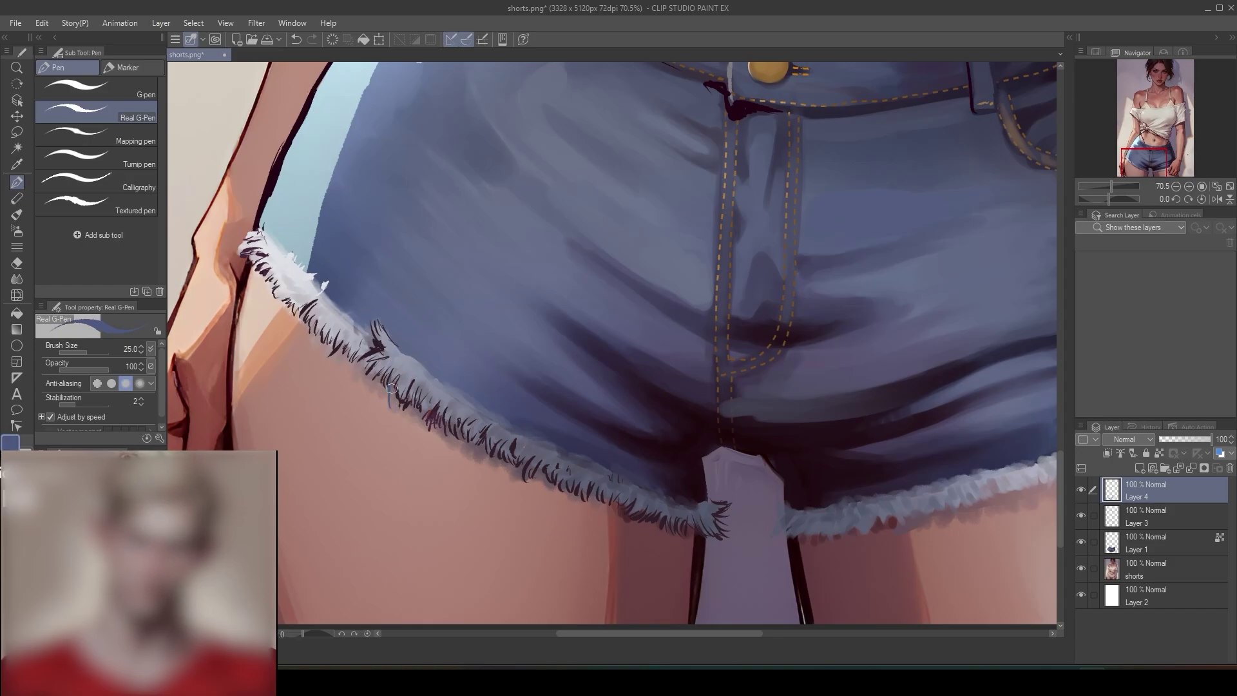
{"action": "left_click_drag", "start_coordinate": [389, 387], "coordinate": [400, 427]}
{"action": "left_click", "coordinate": [540, 428], "text": "alt"}
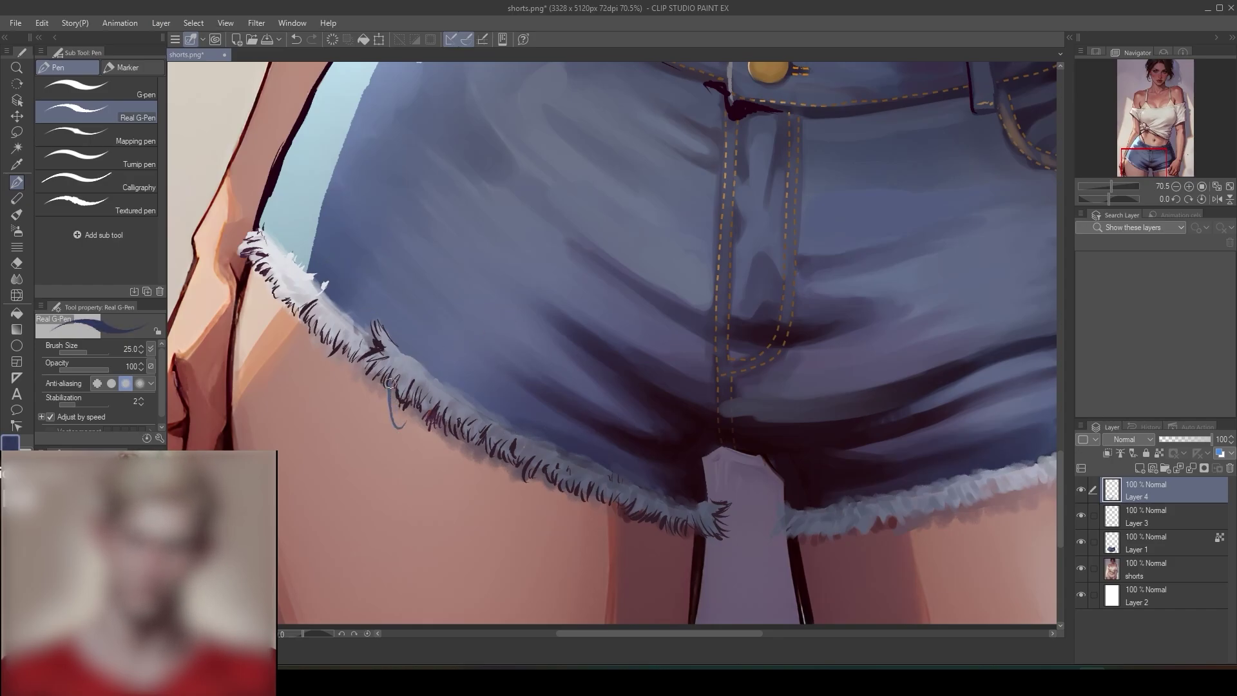
{"action": "mouse_move", "coordinate": [390, 383]}
{"action": "left_mouse_down"}
{"action": "mouse_move", "coordinate": [407, 433]}
{"action": "mouse_move", "coordinate": [422, 410]}
{"action": "mouse_move", "coordinate": [399, 424]}
{"action": "mouse_move", "coordinate": [413, 410]}
{"action": "mouse_move", "coordinate": [443, 441]}
{"action": "left_mouse_up"}
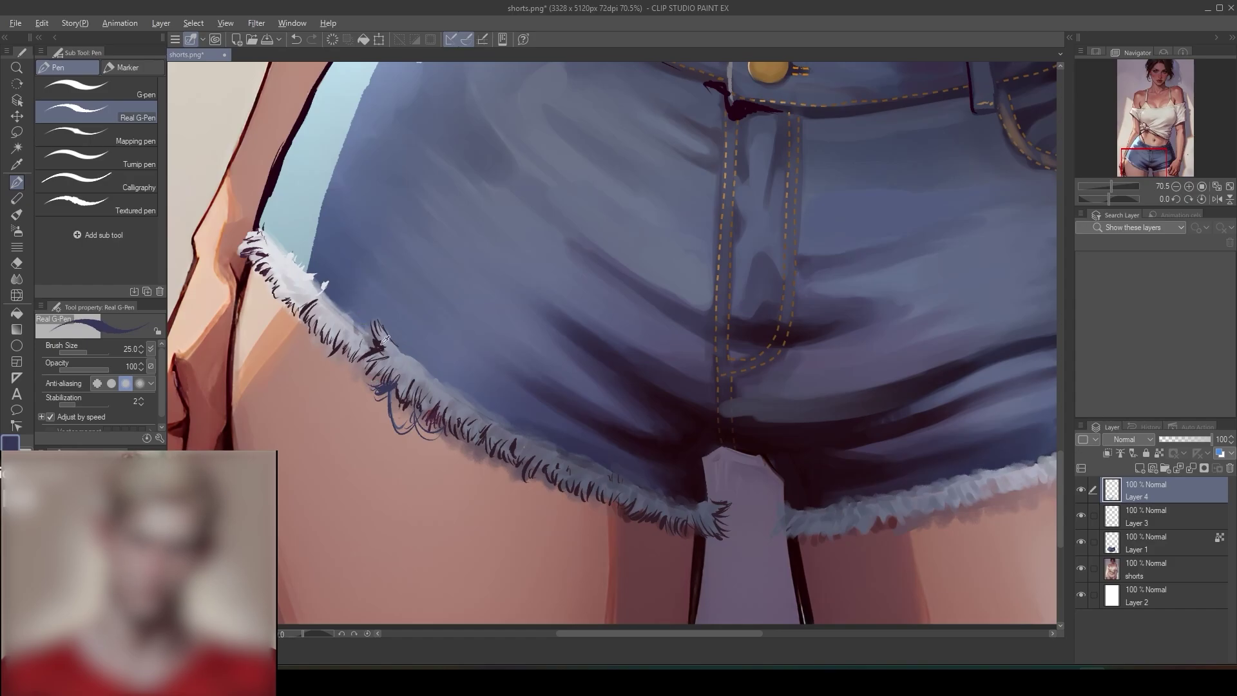
{"action": "left_click_drag", "start_coordinate": [385, 394], "coordinate": [396, 425]}
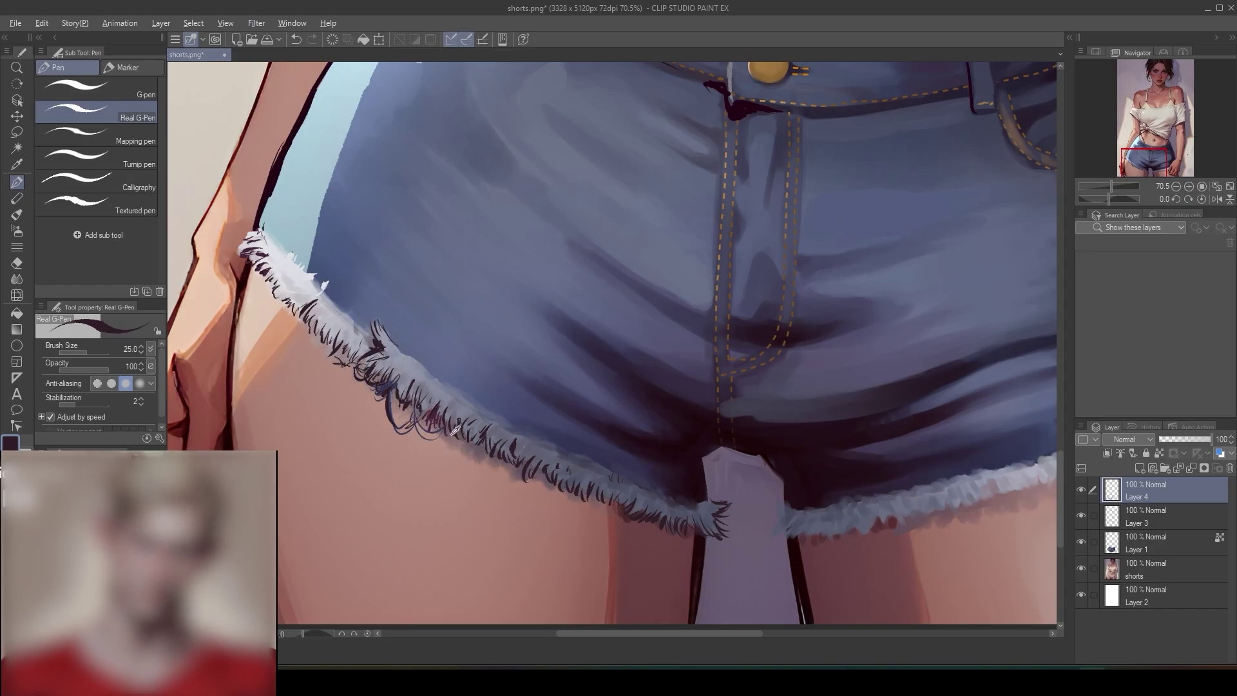
- Paint shadow strokes on the skin beneath the frayed hem of the hip-side leg, using sampled reddish-brown skin tones
{"action": "left_click", "coordinate": [618, 512], "text": "alt"}
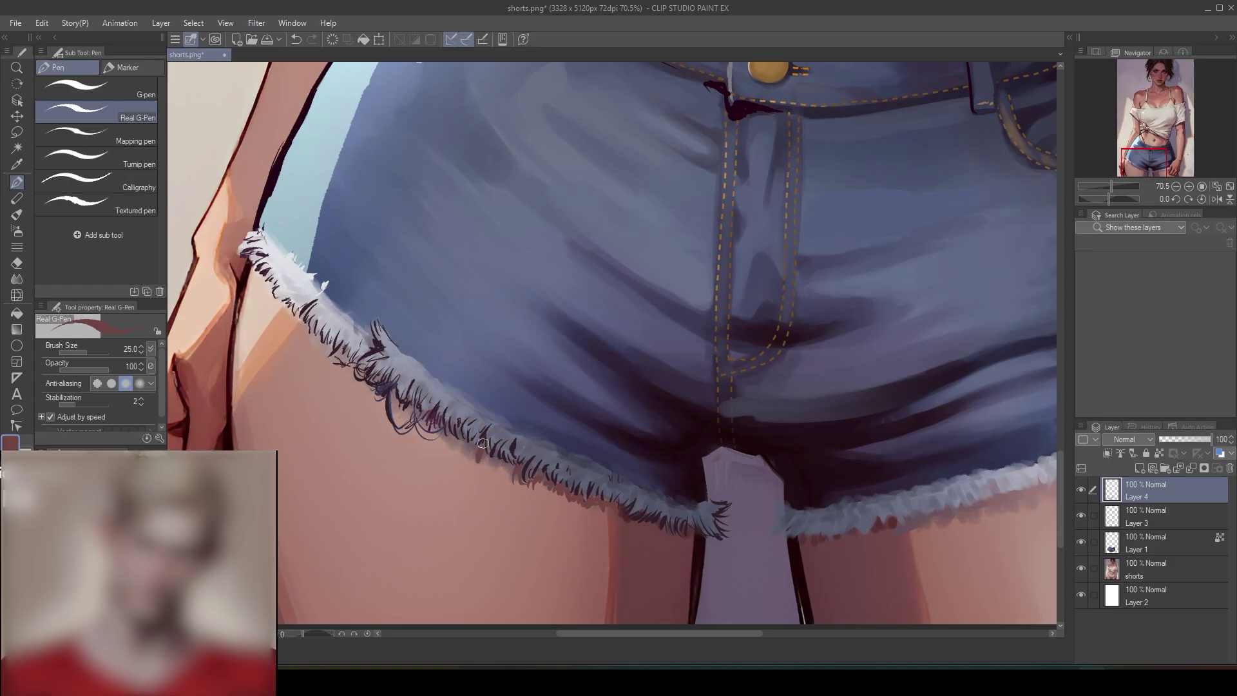
{"action": "scroll", "coordinate": [617, 475], "scroll_direction": "down", "scroll_amount": 5}
{"action": "scroll", "coordinate": [608, 442], "scroll_direction": "up", "scroll_amount": 5}
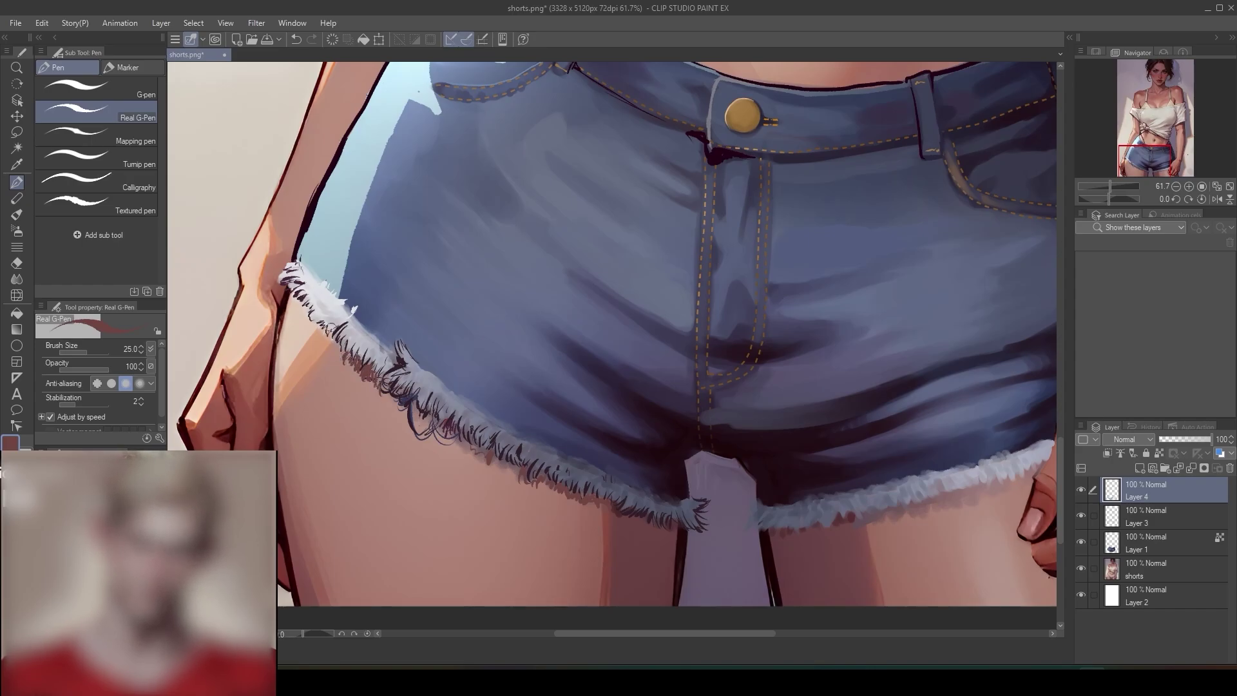
{"action": "left_click", "coordinate": [310, 323], "text": "alt"}
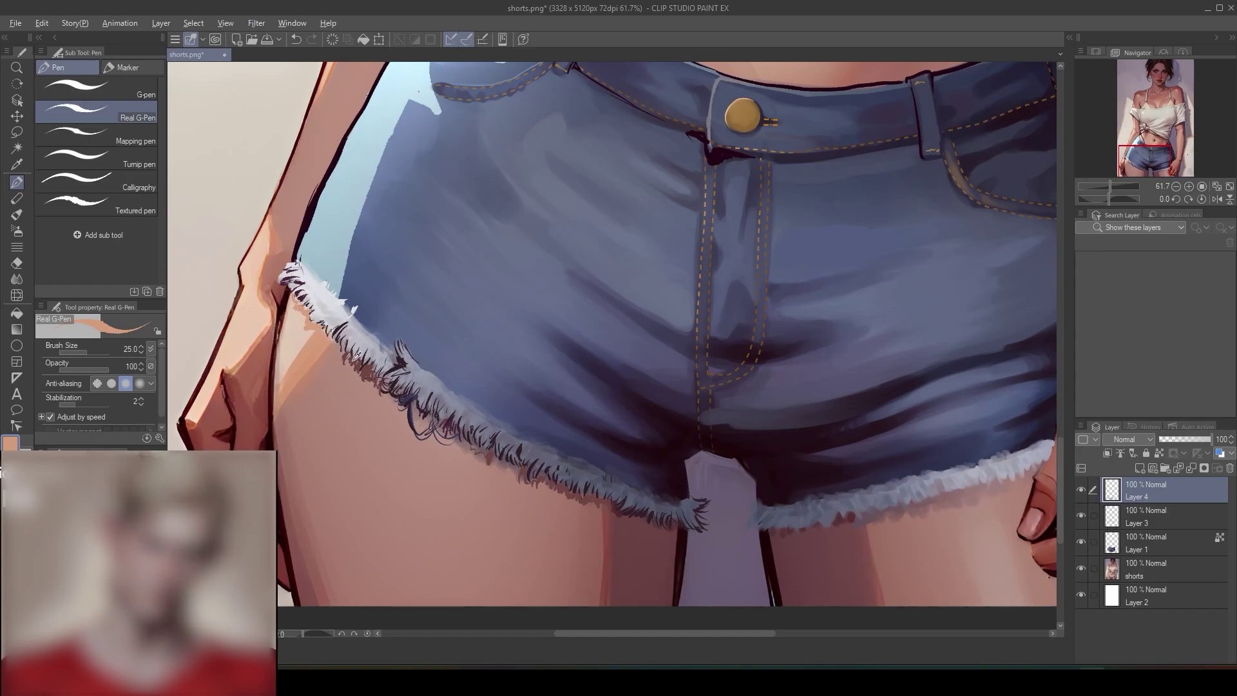
{"action": "left_click", "coordinate": [354, 360], "text": "alt"}
{"action": "left_click_drag", "start_coordinate": [353, 361], "coordinate": [336, 344]}
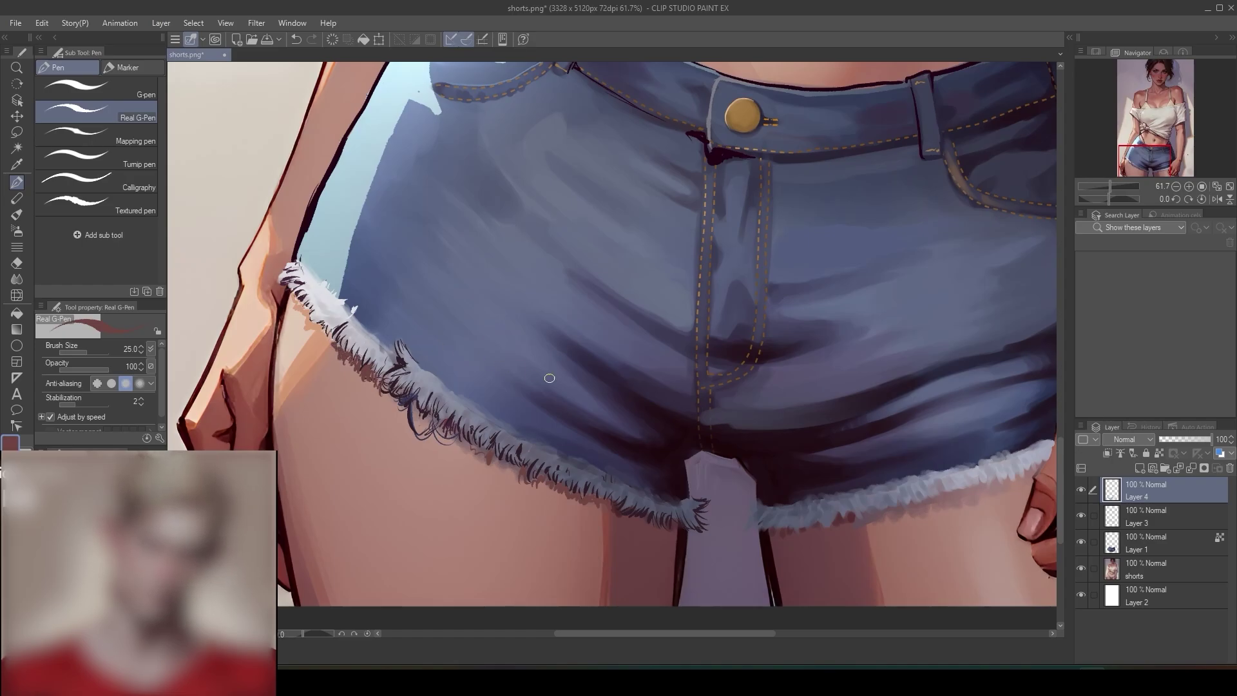
- Paint reddish-brown shadow strokes on the skin under the other leg's frayed hem, from the crotch gap toward the hand
{"action": "left_click_drag", "start_coordinate": [738, 431], "coordinate": [726, 419]}
{"action": "left_click_drag", "start_coordinate": [851, 439], "coordinate": [739, 349]}
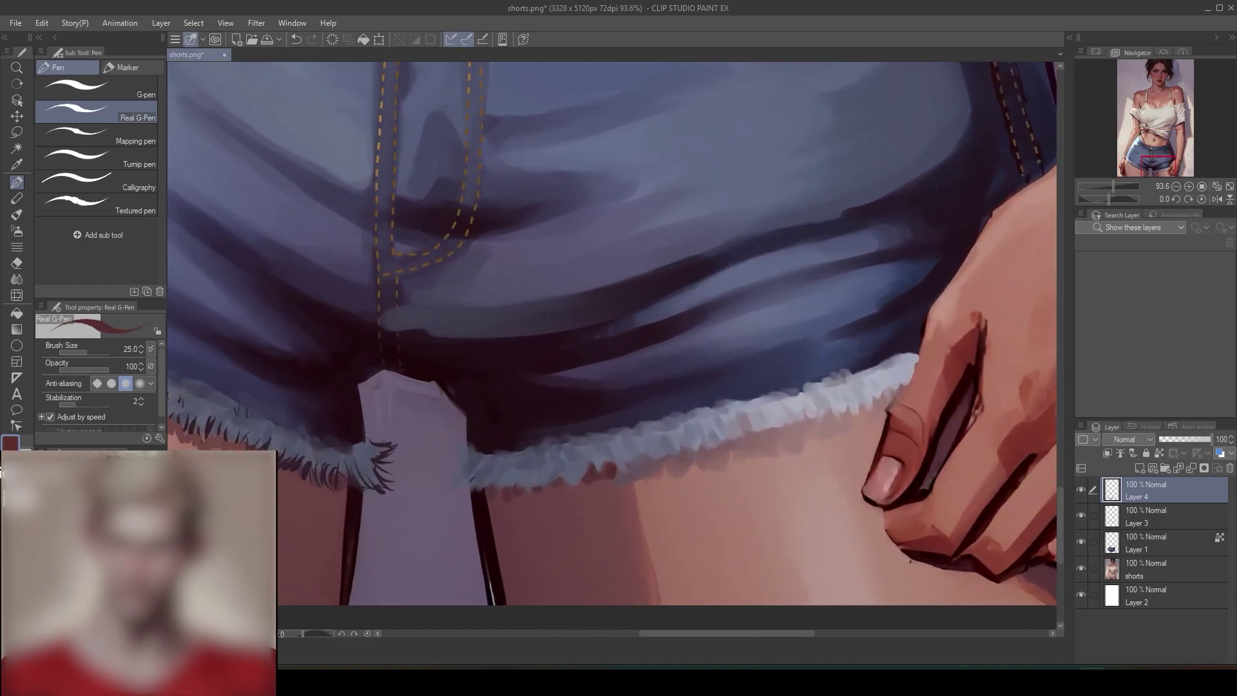
{"action": "mouse_move", "coordinate": [615, 475]}
{"action": "left_mouse_down"}
{"action": "mouse_move", "coordinate": [584, 493]}
{"action": "mouse_move", "coordinate": [597, 478]}
{"action": "mouse_move", "coordinate": [584, 503]}
{"action": "mouse_move", "coordinate": [551, 488]}
{"action": "mouse_move", "coordinate": [552, 507]}
{"action": "mouse_move", "coordinate": [491, 506]}
{"action": "left_mouse_up"}
{"action": "mouse_move", "coordinate": [672, 497]}
{"action": "left_mouse_down"}
{"action": "mouse_move", "coordinate": [612, 555]}
{"action": "mouse_move", "coordinate": [668, 506]}
{"action": "left_mouse_up"}
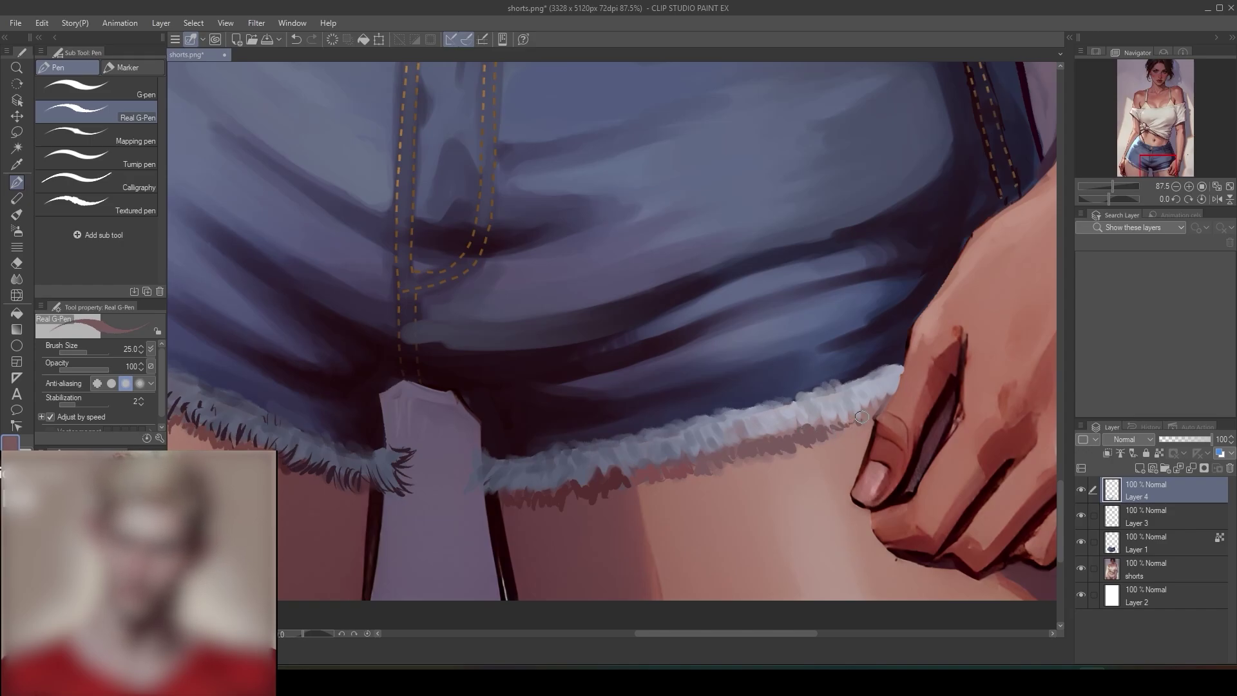
{"action": "scroll", "coordinate": [864, 414], "scroll_direction": "down", "scroll_amount": 8}
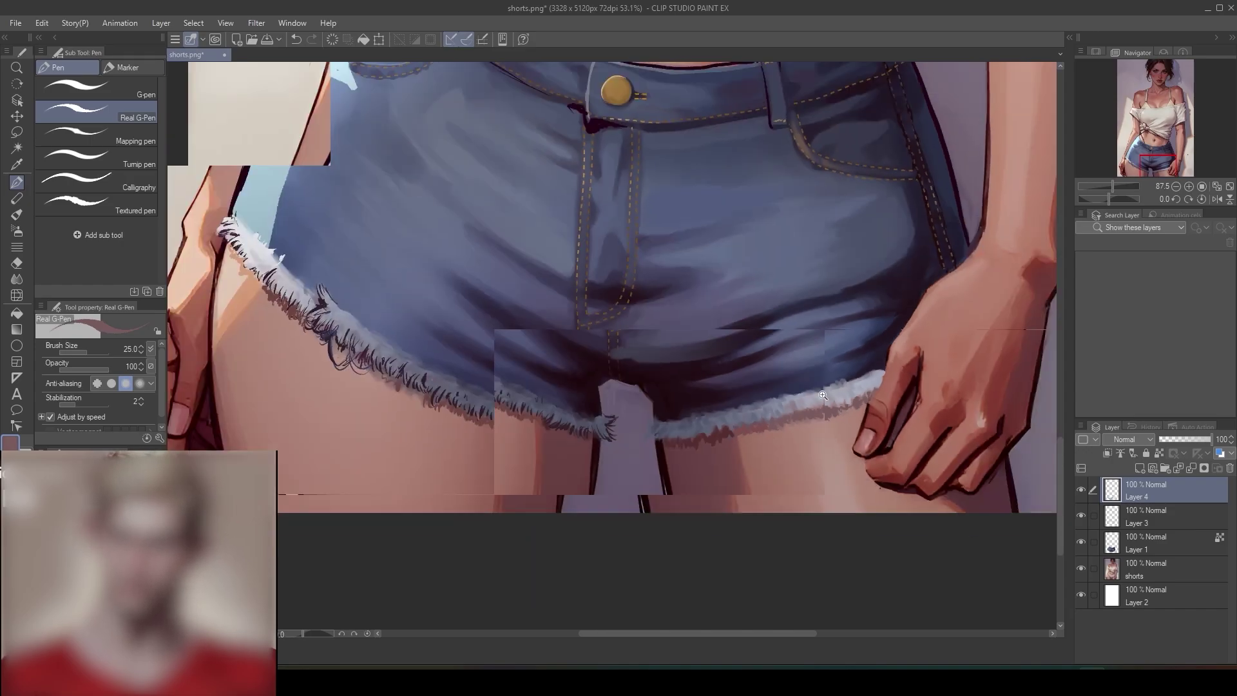
- Paint light strands on the raised tuft and pale loose threads hanging below the fringe toward mid-thigh in sampled colours
{"action": "scroll", "coordinate": [818, 373], "scroll_direction": "up", "scroll_amount": 7}
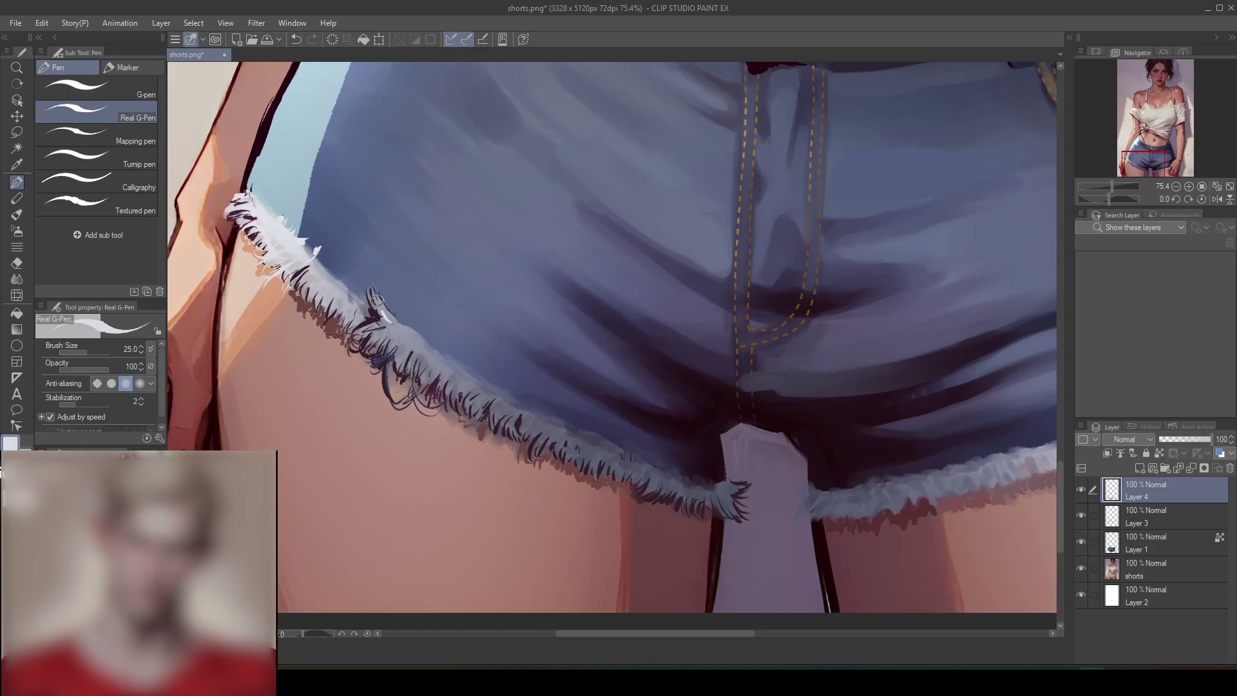
{"action": "mouse_move", "coordinate": [377, 293]}
{"action": "left_mouse_down"}
{"action": "mouse_move", "coordinate": [393, 318]}
{"action": "mouse_move", "coordinate": [391, 379]}
{"action": "left_mouse_up"}
{"action": "left_click", "coordinate": [407, 333], "text": "alt"}
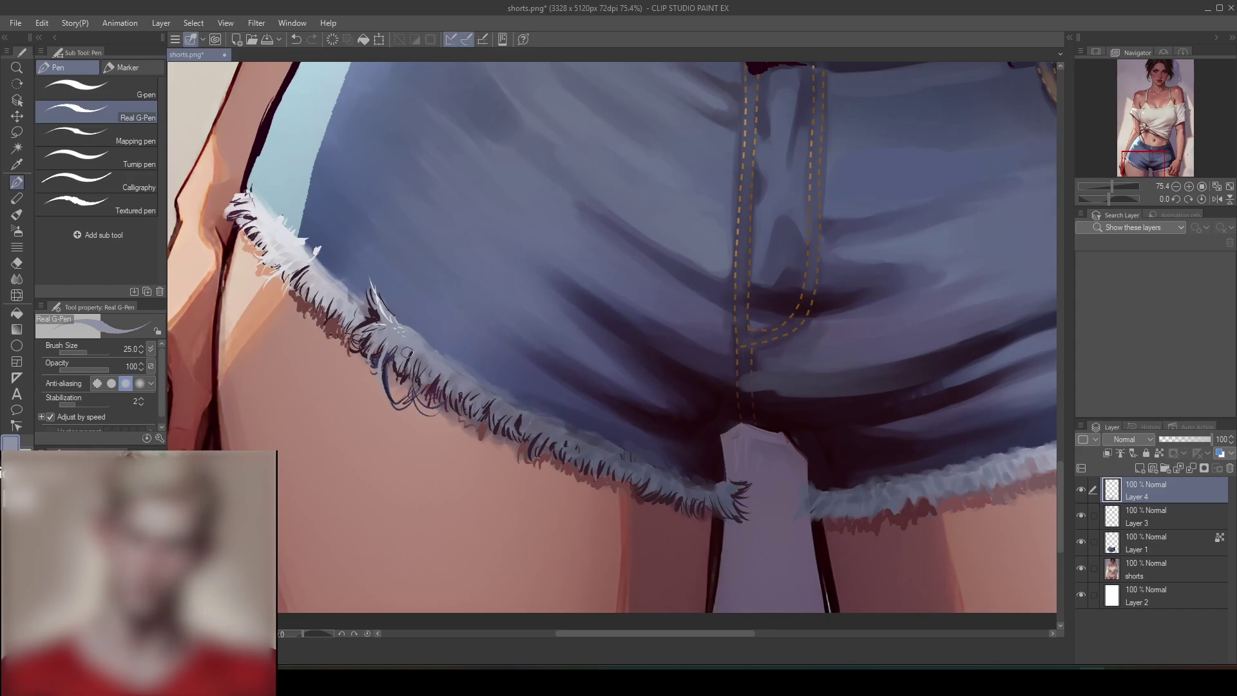
{"action": "left_click_drag", "start_coordinate": [458, 403], "coordinate": [465, 442]}
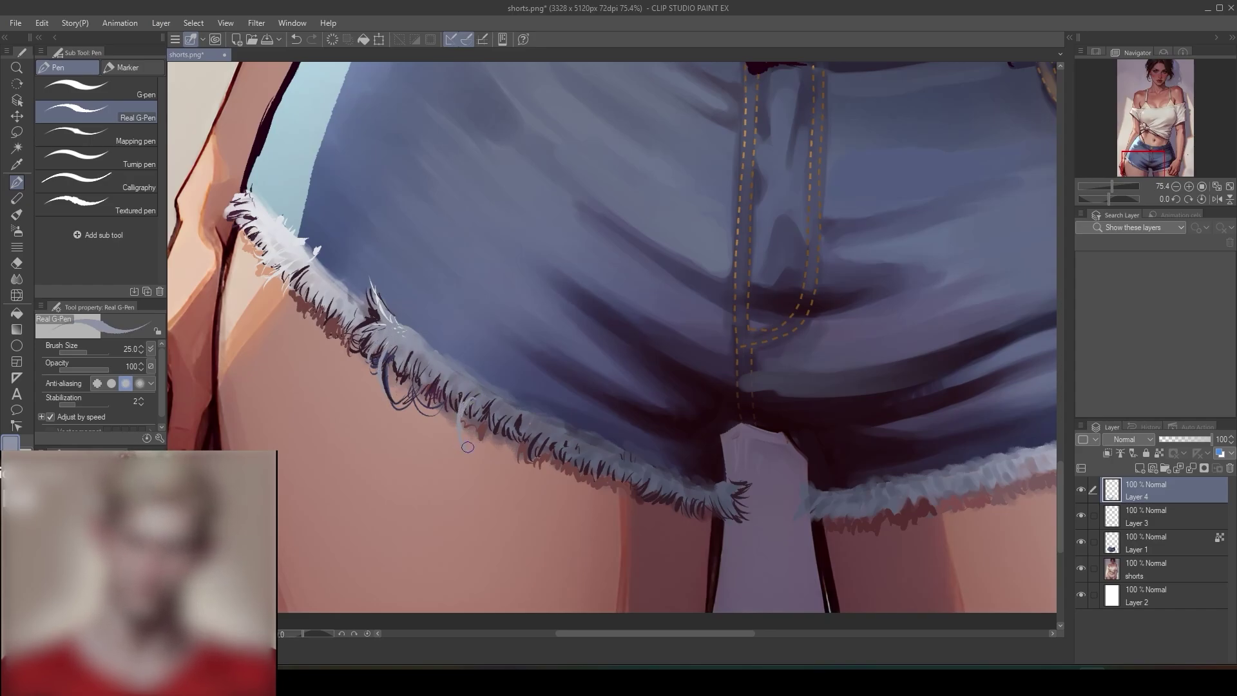
{"action": "left_click", "coordinate": [530, 445], "text": "alt"}
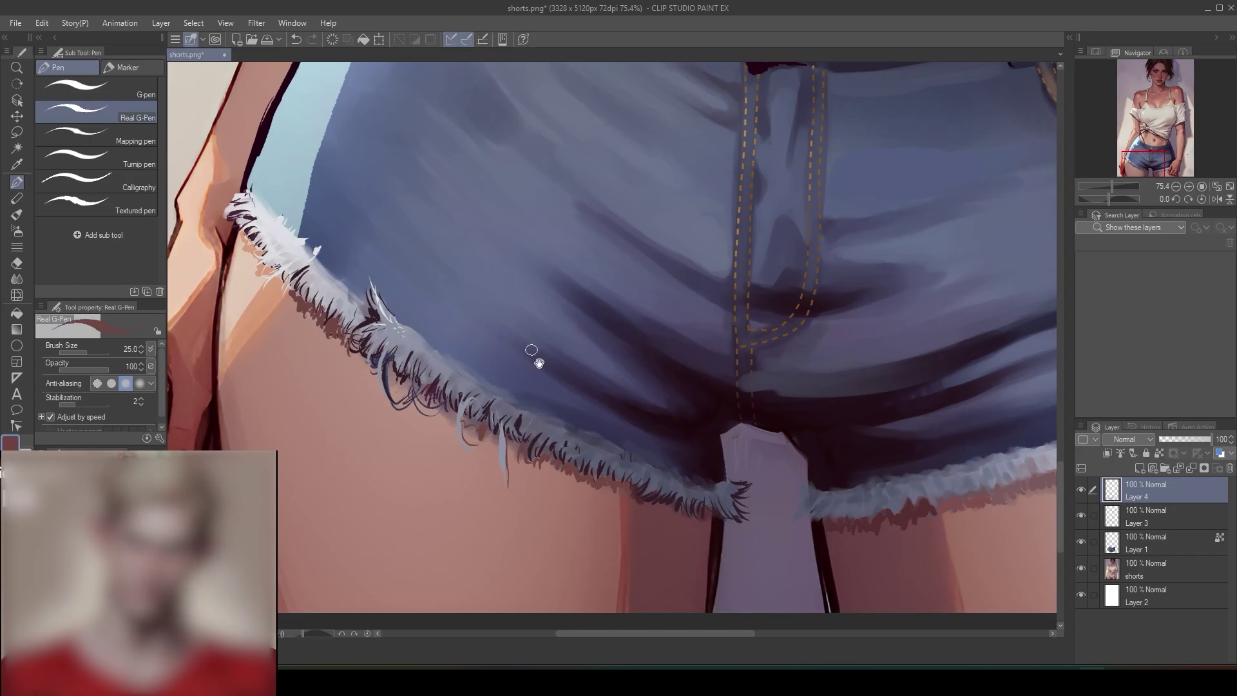
{"action": "scroll", "coordinate": [539, 363], "scroll_direction": "down", "scroll_amount": 5}
{"action": "left_click_drag", "start_coordinate": [668, 508], "coordinate": [586, 488]}
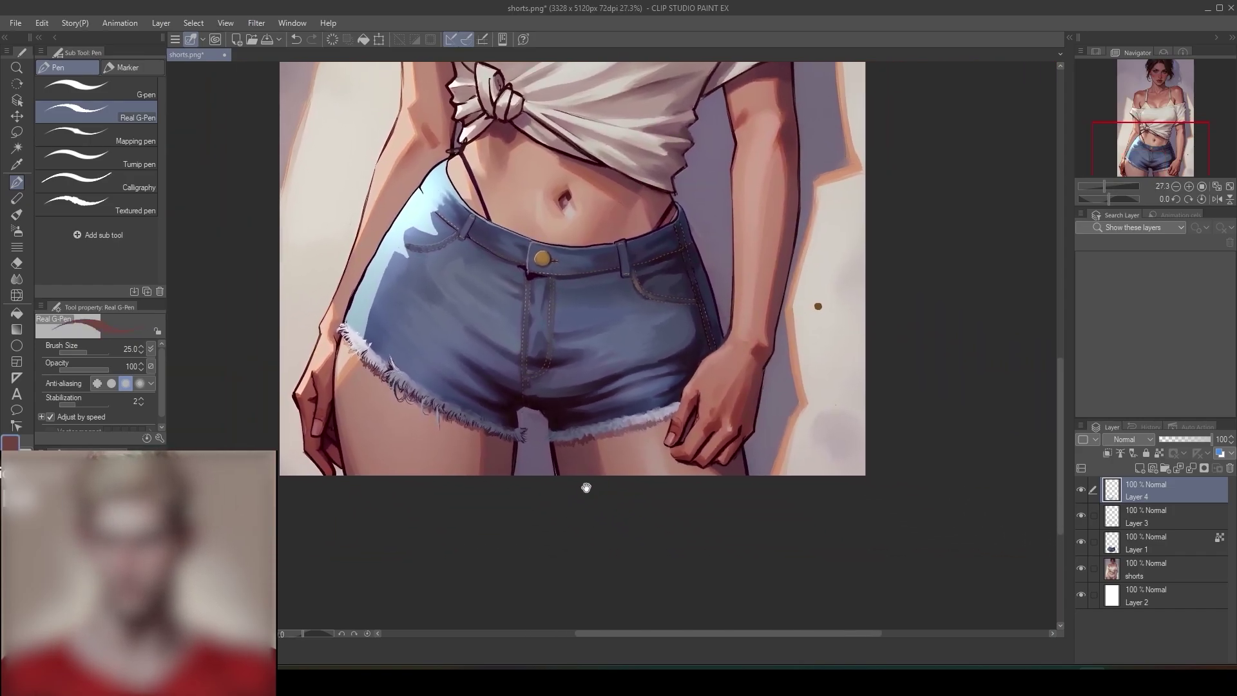
- Draw dark strands along the other leg's hem from the crotch gap to the hand, with thin loose threads hanging below it
{"action": "scroll", "coordinate": [586, 488], "scroll_direction": "up", "scroll_amount": 4}
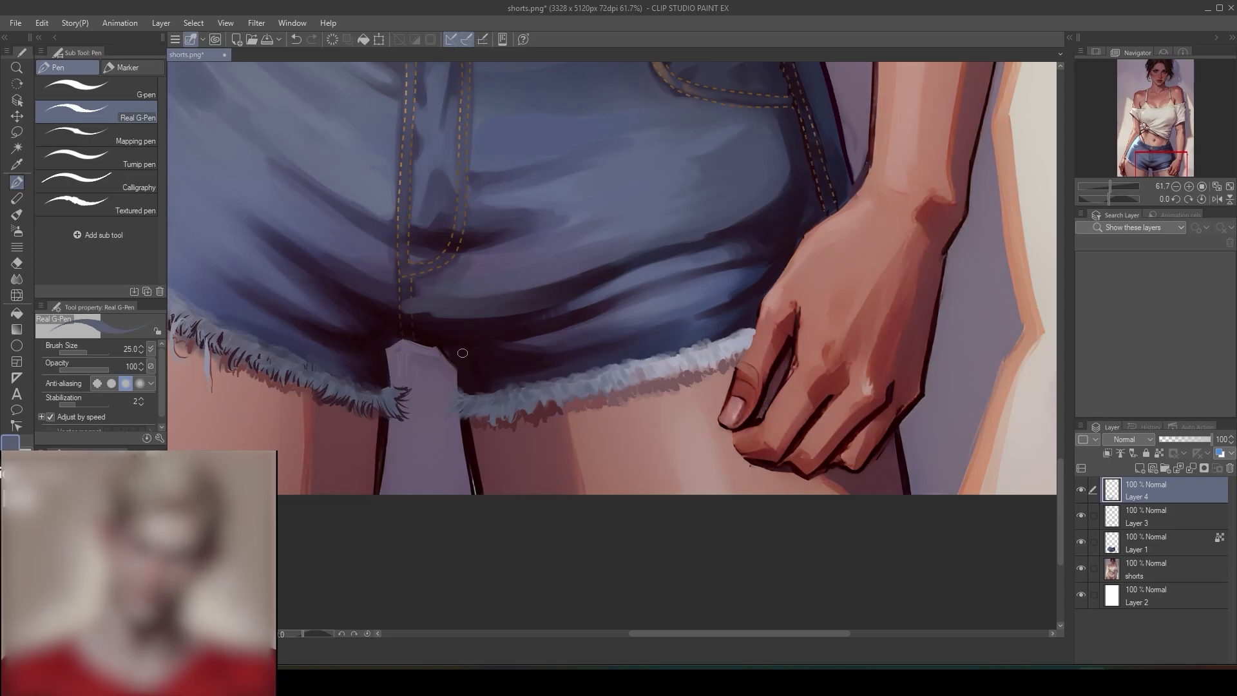
{"action": "left_click", "coordinate": [459, 390], "text": "alt"}
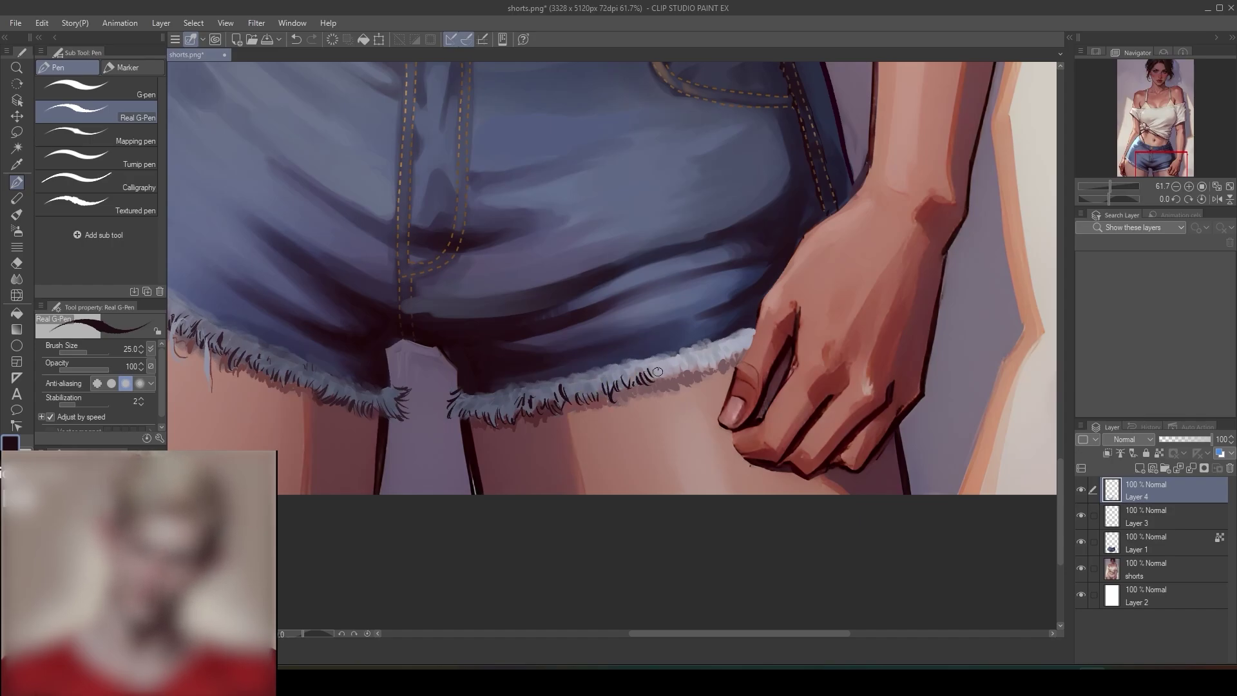
{"action": "left_click_drag", "start_coordinate": [658, 380], "coordinate": [663, 369]}
{"action": "left_click_drag", "start_coordinate": [592, 400], "coordinate": [587, 432]}
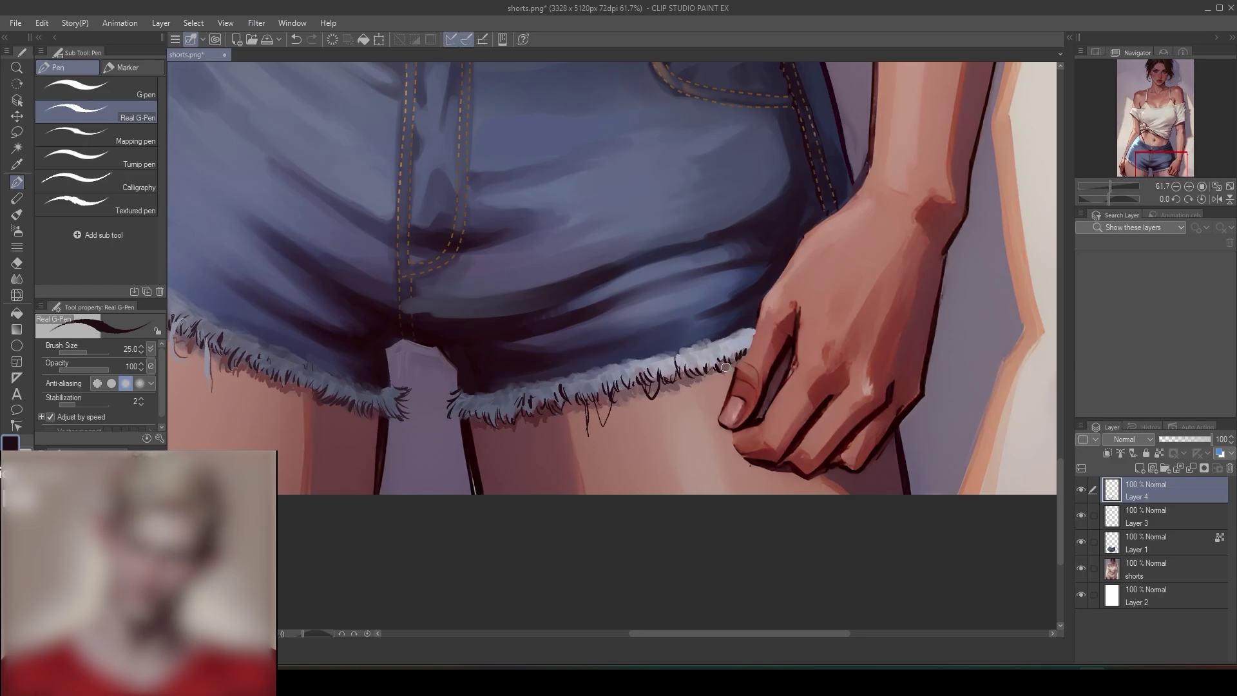
- Paint a pale loose thread with a sampled shadow tone below the hem beside the hand, and switch to the Wet bleed blender
{"action": "key", "text": "x"}
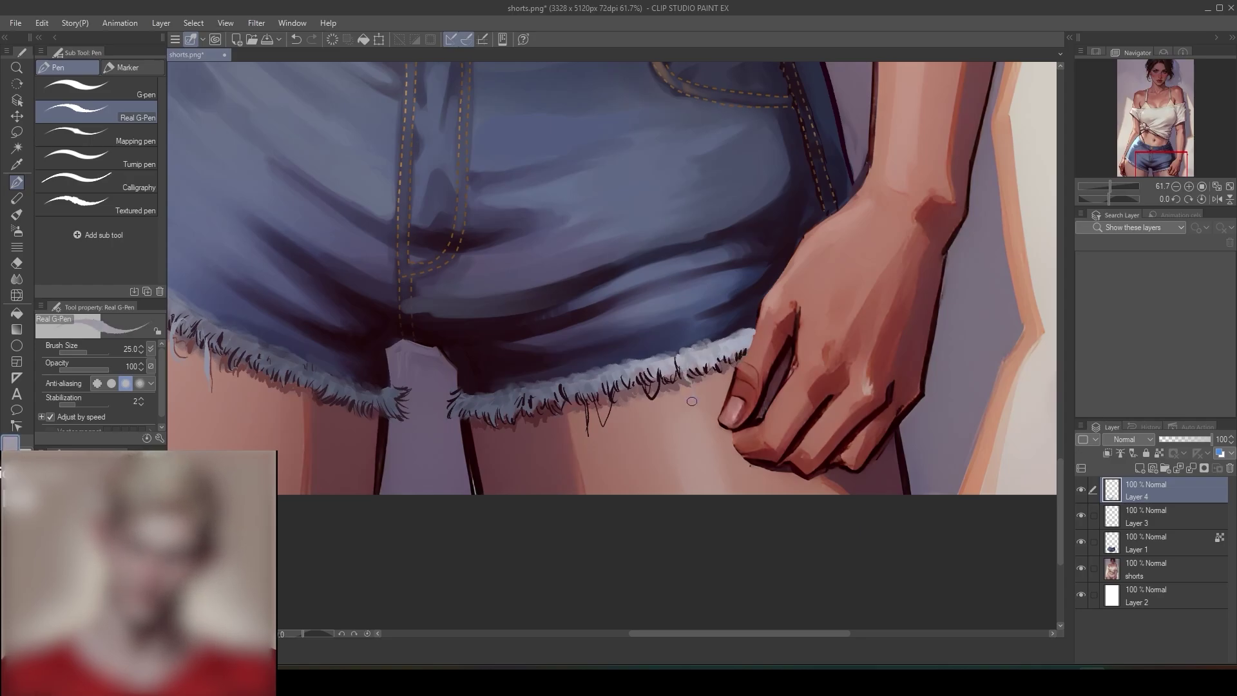
{"action": "left_click", "coordinate": [689, 385], "text": "alt"}
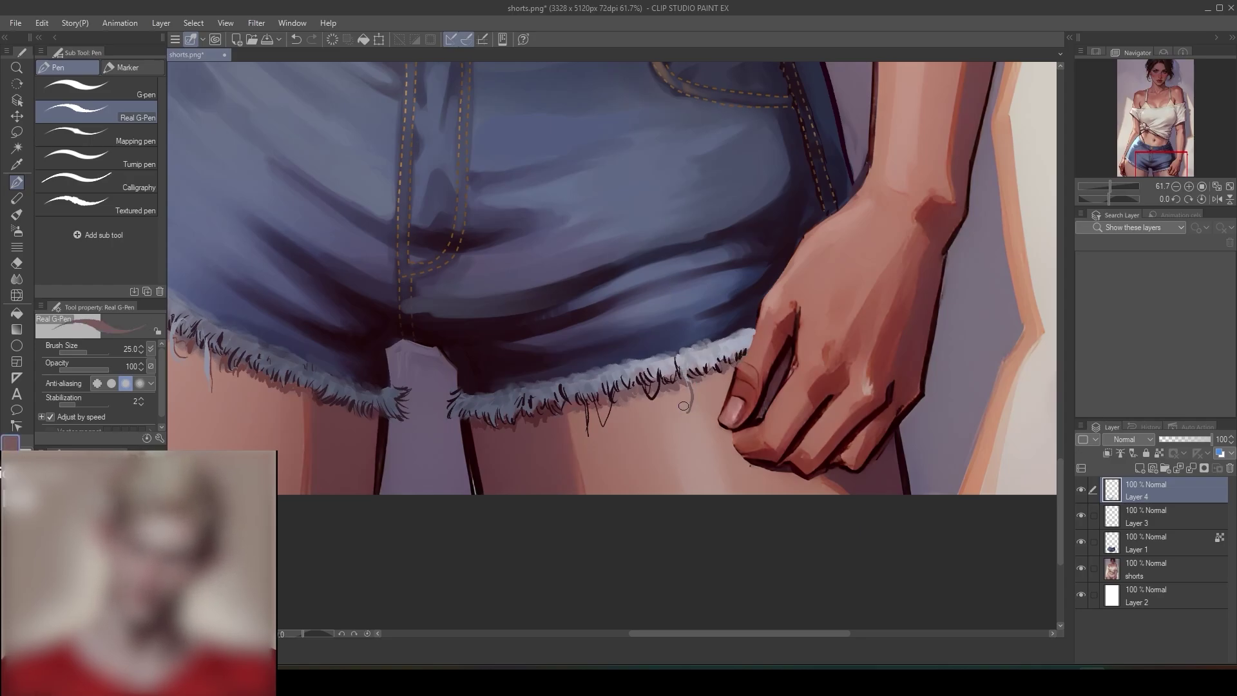
{"action": "left_click", "coordinate": [689, 374], "text": "alt"}
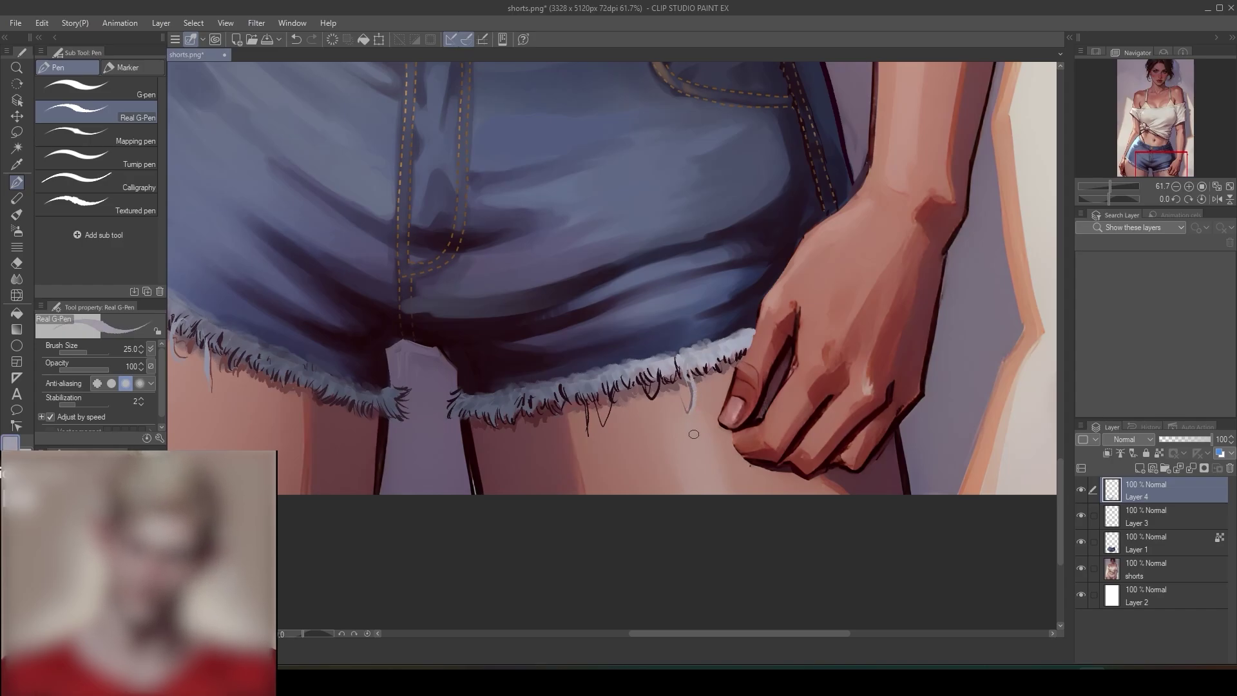
{"action": "left_click", "coordinate": [684, 415], "text": "alt"}
{"action": "left_click", "coordinate": [687, 395], "text": "alt"}
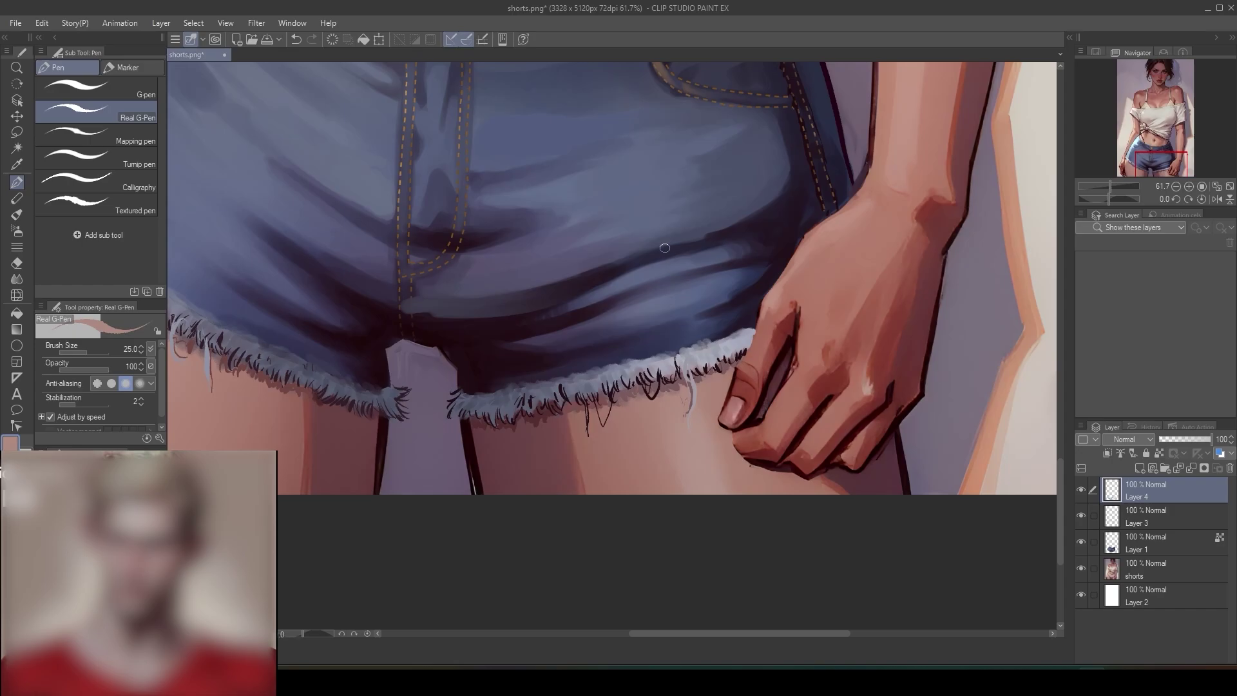
{"action": "key", "text": "j"}
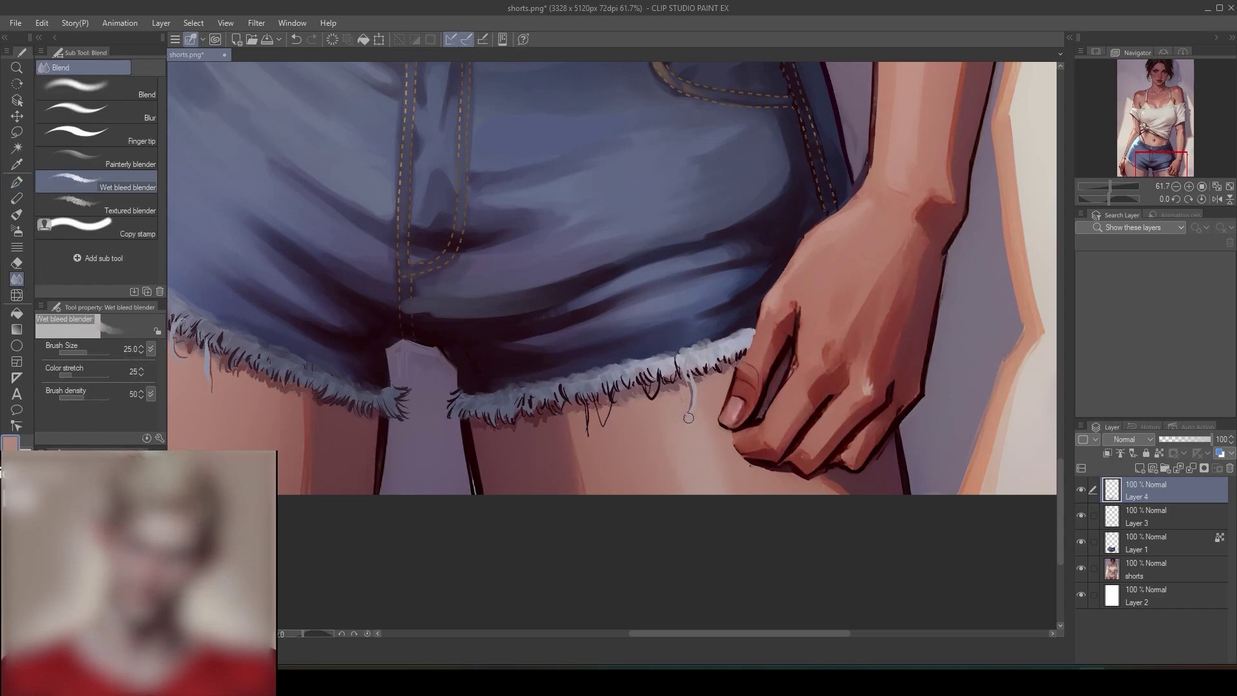
- Review the whole figure and merge all visible layers into one
{"action": "scroll", "coordinate": [684, 438], "scroll_direction": "down", "scroll_amount": 5}
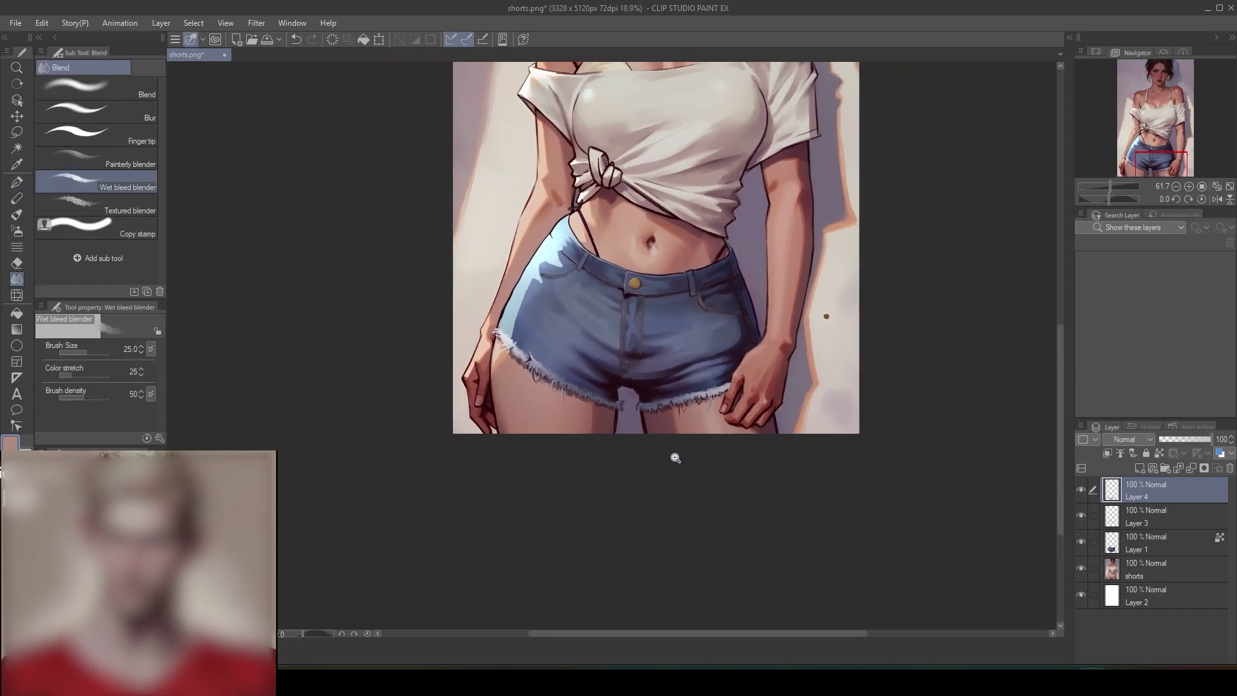
{"action": "scroll", "coordinate": [676, 458], "scroll_direction": "up", "scroll_amount": 2}
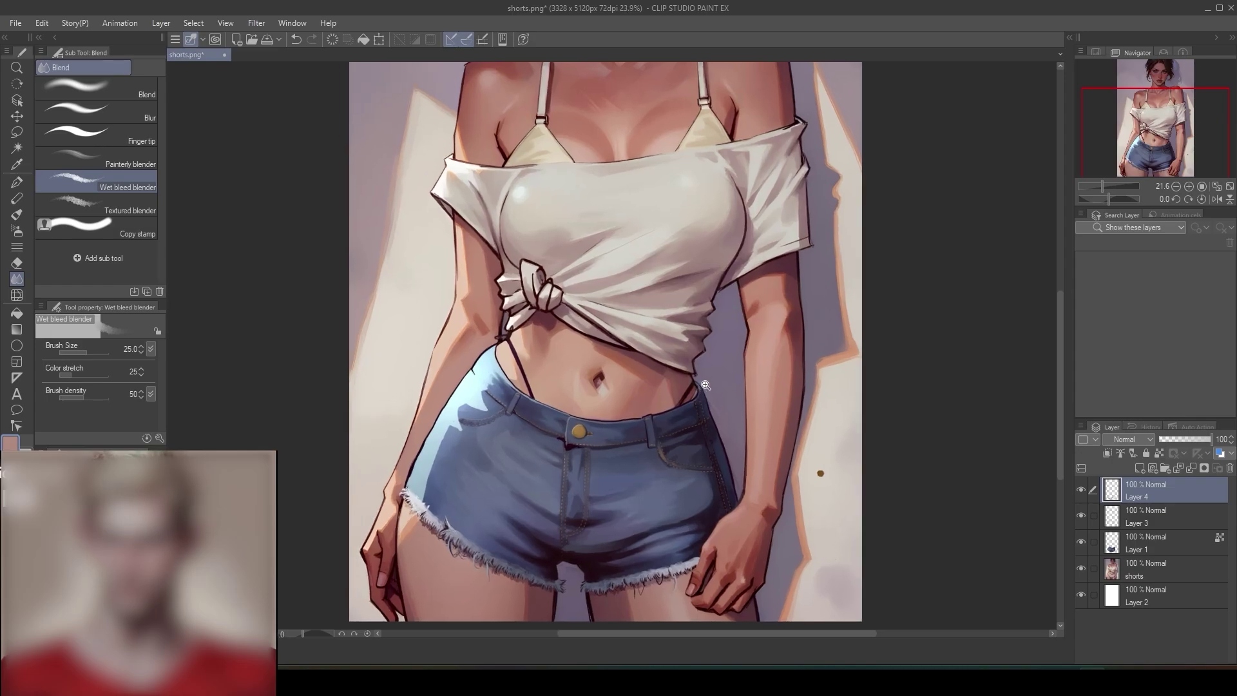
{"action": "left_click_drag", "start_coordinate": [700, 404], "coordinate": [696, 372]}
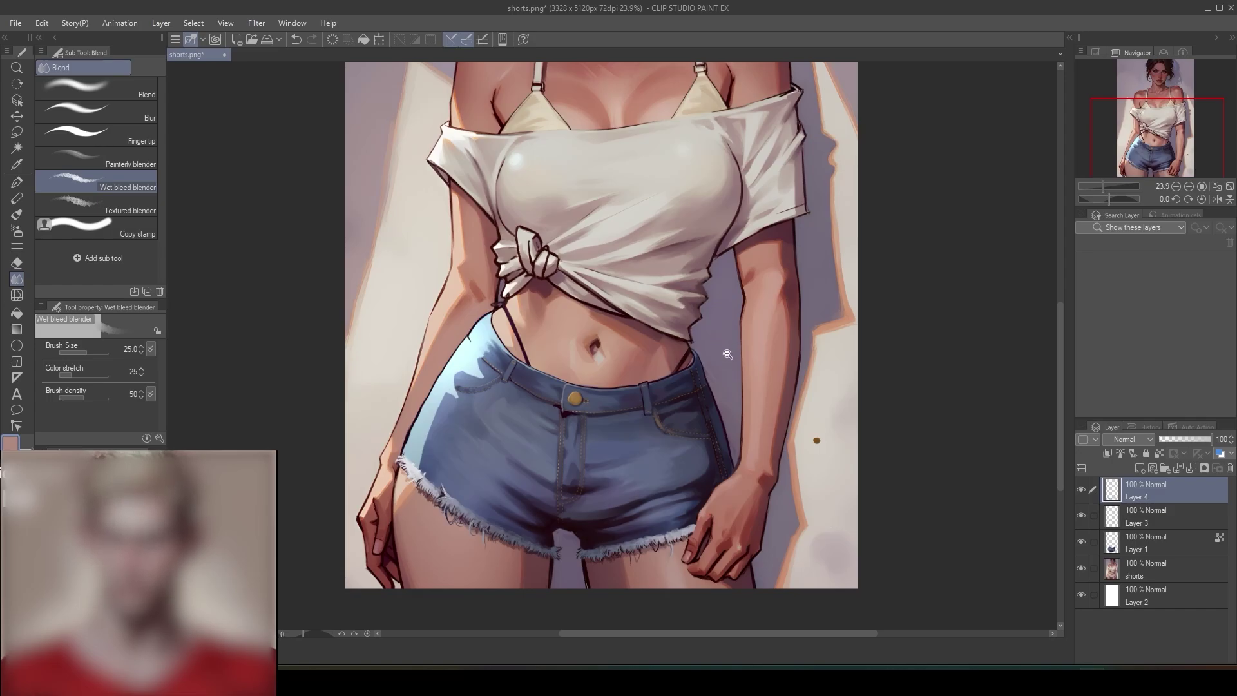
{"action": "scroll", "coordinate": [712, 354], "scroll_direction": "down", "scroll_amount": 3}
{"action": "scroll", "coordinate": [704, 373], "scroll_direction": "up", "scroll_amount": 2}
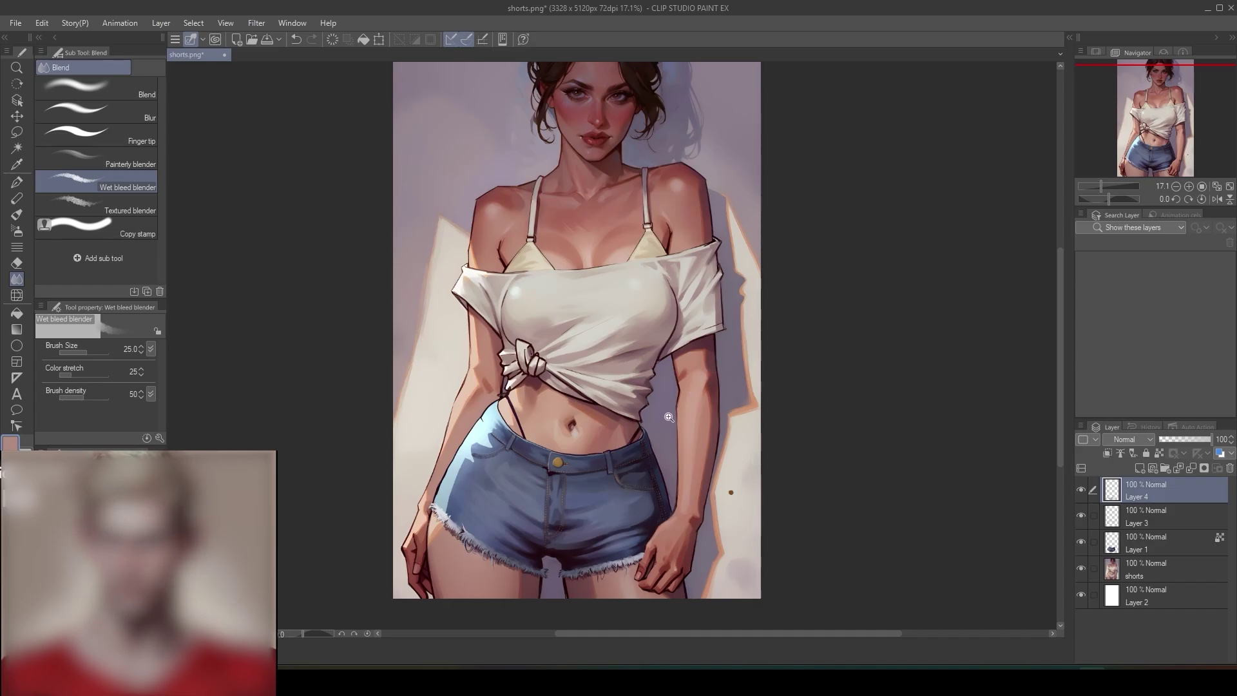
{"action": "left_click_drag", "start_coordinate": [614, 535], "coordinate": [647, 405]}
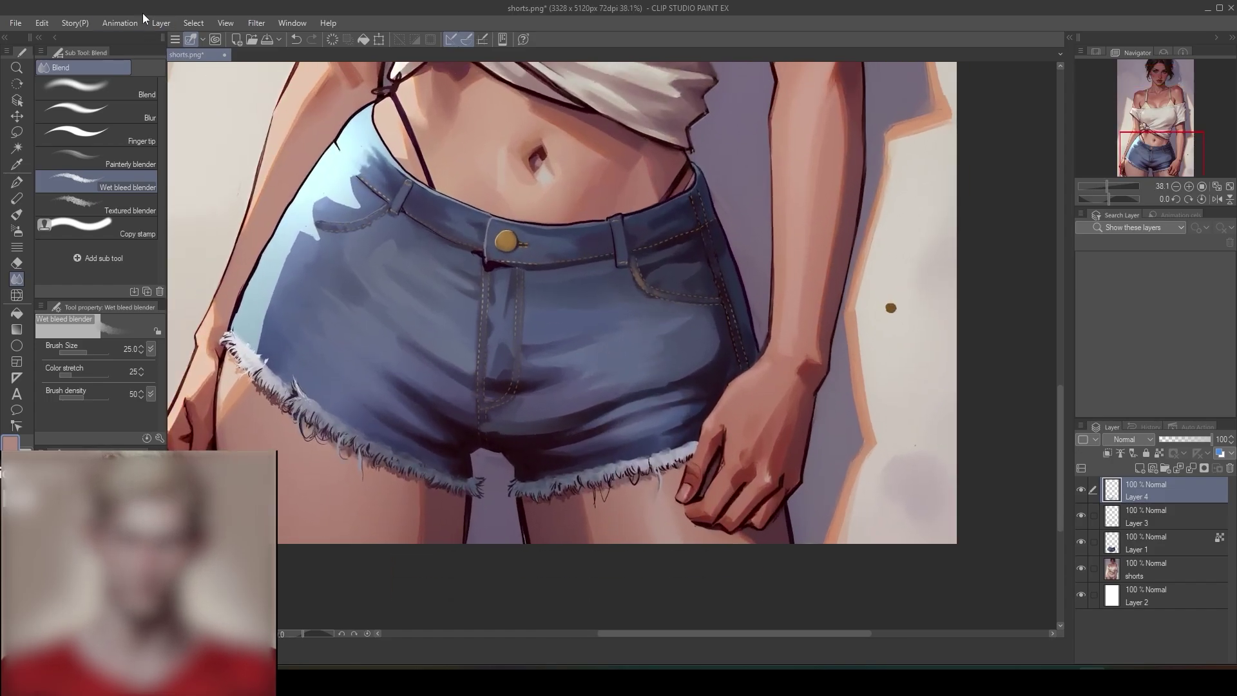
{"action": "left_click", "coordinate": [160, 22]}
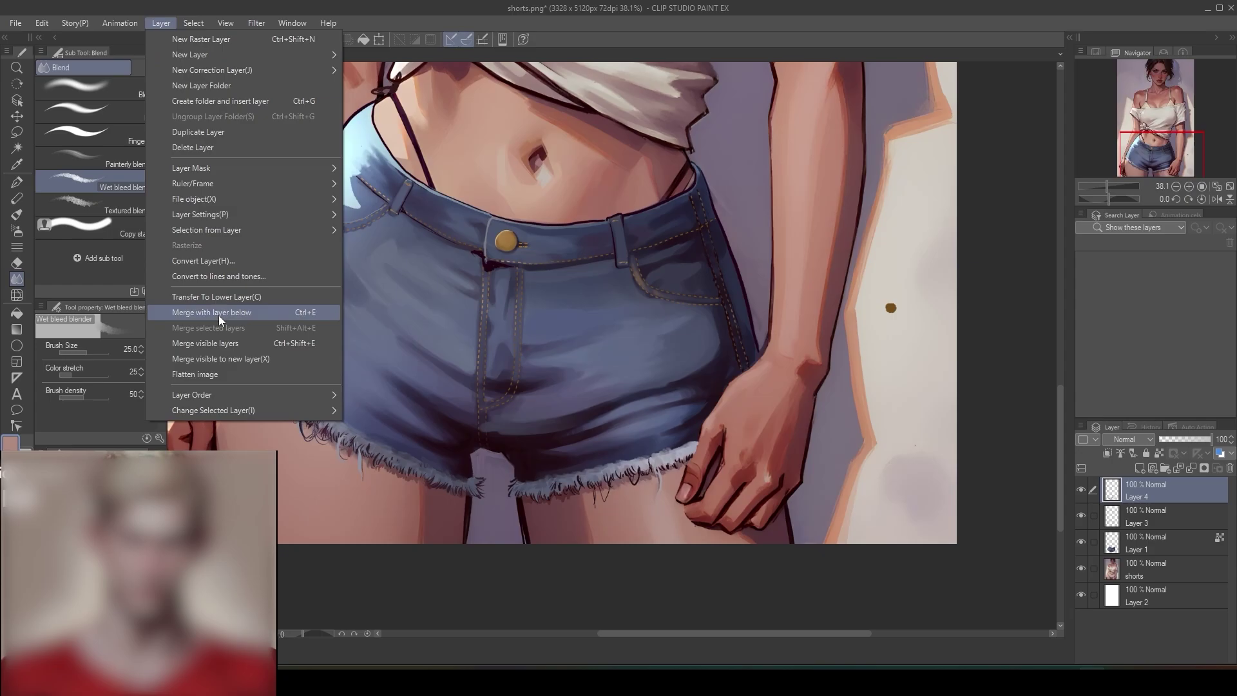
{"action": "left_click", "coordinate": [239, 345]}
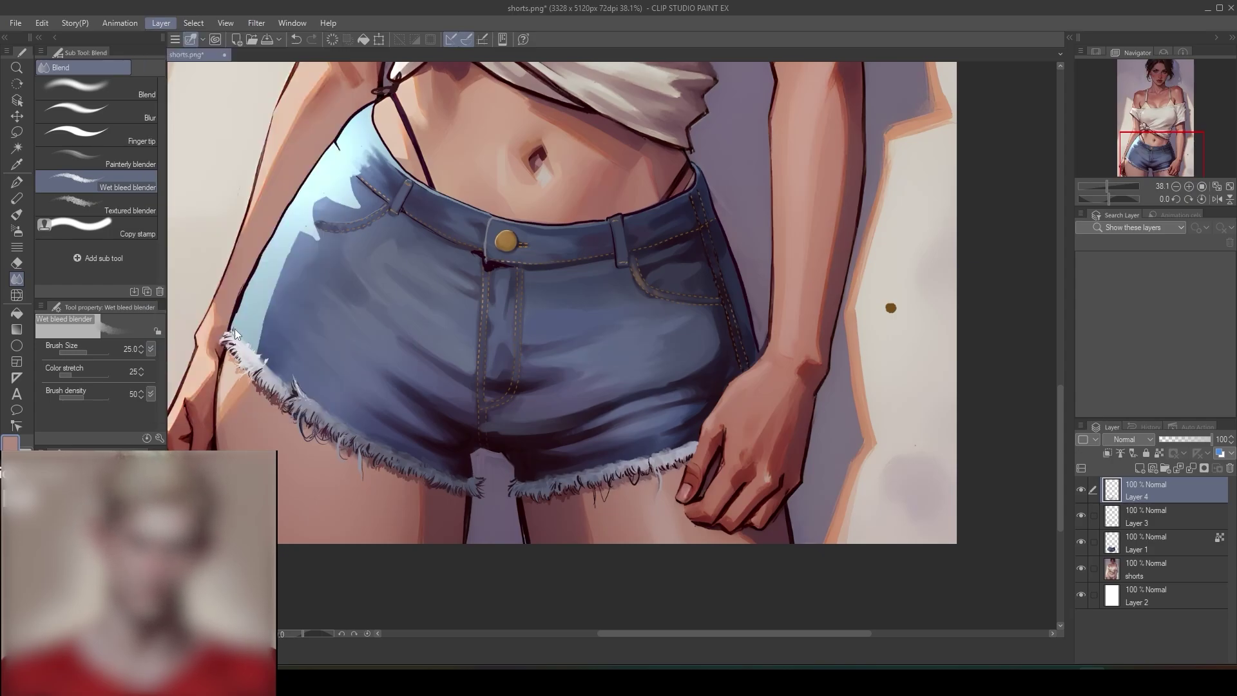
- Try reshaping the folds beside the crotch with Liquify at brush size 300, and undo the last two strokes
{"action": "left_click", "coordinate": [17, 294]}
{"action": "key", "text": "bracketright"}
{"action": "key", "text": "bracketright"}
{"action": "key", "text": "bracketright"}
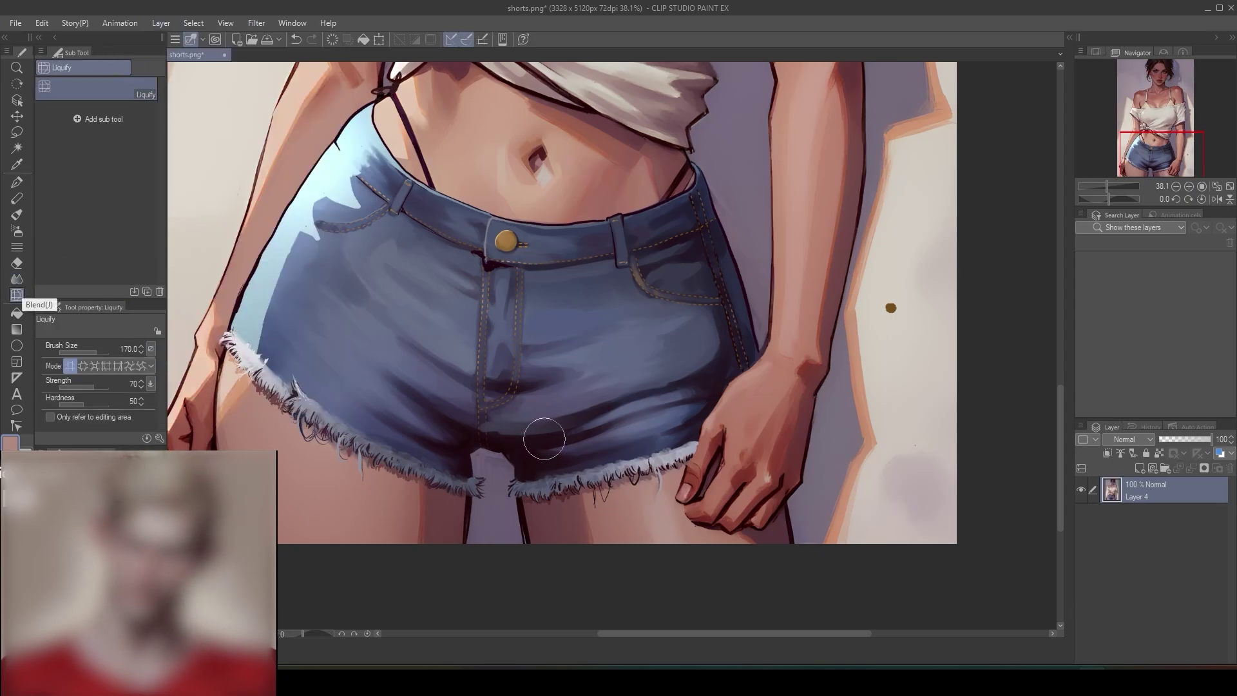
{"action": "mouse_move", "coordinate": [514, 432]}
{"action": "left_mouse_down"}
{"action": "mouse_move", "coordinate": [469, 436]}
{"action": "mouse_move", "coordinate": [486, 459]}
{"action": "mouse_move", "coordinate": [513, 460]}
{"action": "mouse_move", "coordinate": [561, 412]}
{"action": "mouse_move", "coordinate": [573, 429]}
{"action": "mouse_move", "coordinate": [550, 413]}
{"action": "mouse_move", "coordinate": [532, 419]}
{"action": "mouse_move", "coordinate": [588, 411]}
{"action": "mouse_move", "coordinate": [588, 422]}
{"action": "mouse_move", "coordinate": [602, 408]}
{"action": "mouse_move", "coordinate": [537, 412]}
{"action": "left_mouse_up"}
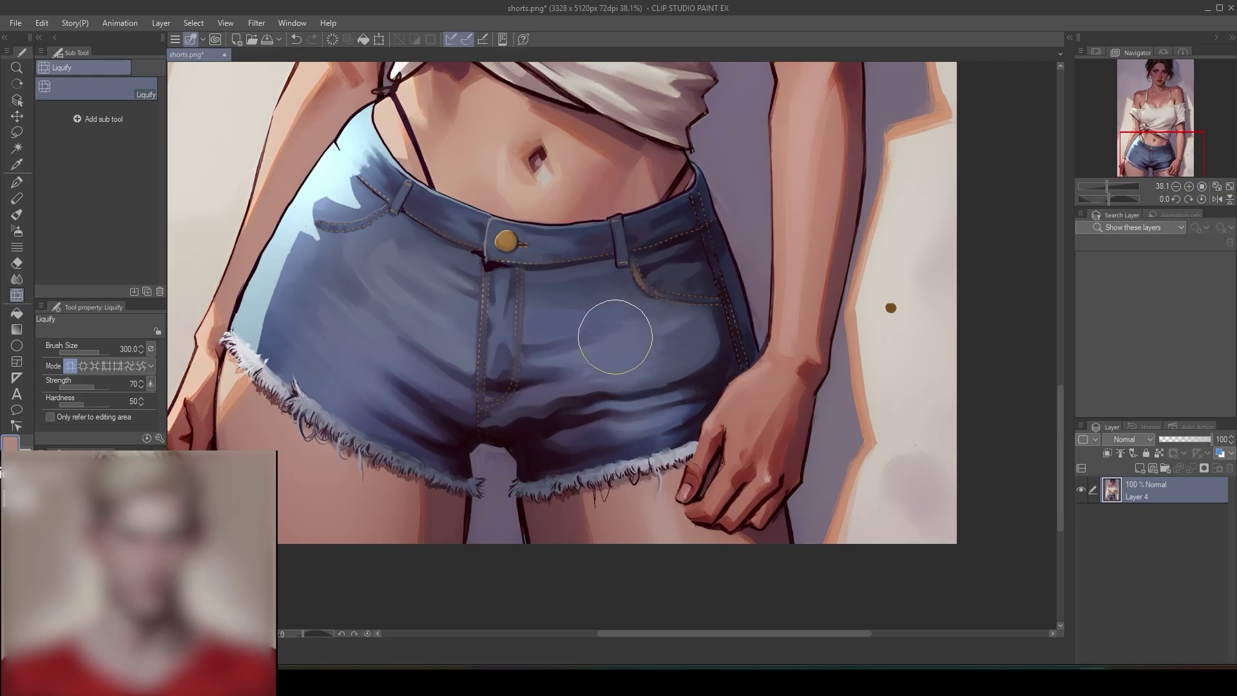
{"action": "mouse_move", "coordinate": [597, 368]}
{"action": "left_mouse_down"}
{"action": "mouse_move", "coordinate": [556, 439]}
{"action": "mouse_move", "coordinate": [554, 403]}
{"action": "mouse_move", "coordinate": [597, 423]}
{"action": "mouse_move", "coordinate": [600, 400]}
{"action": "mouse_move", "coordinate": [544, 436]}
{"action": "mouse_move", "coordinate": [509, 422]}
{"action": "left_mouse_up"}
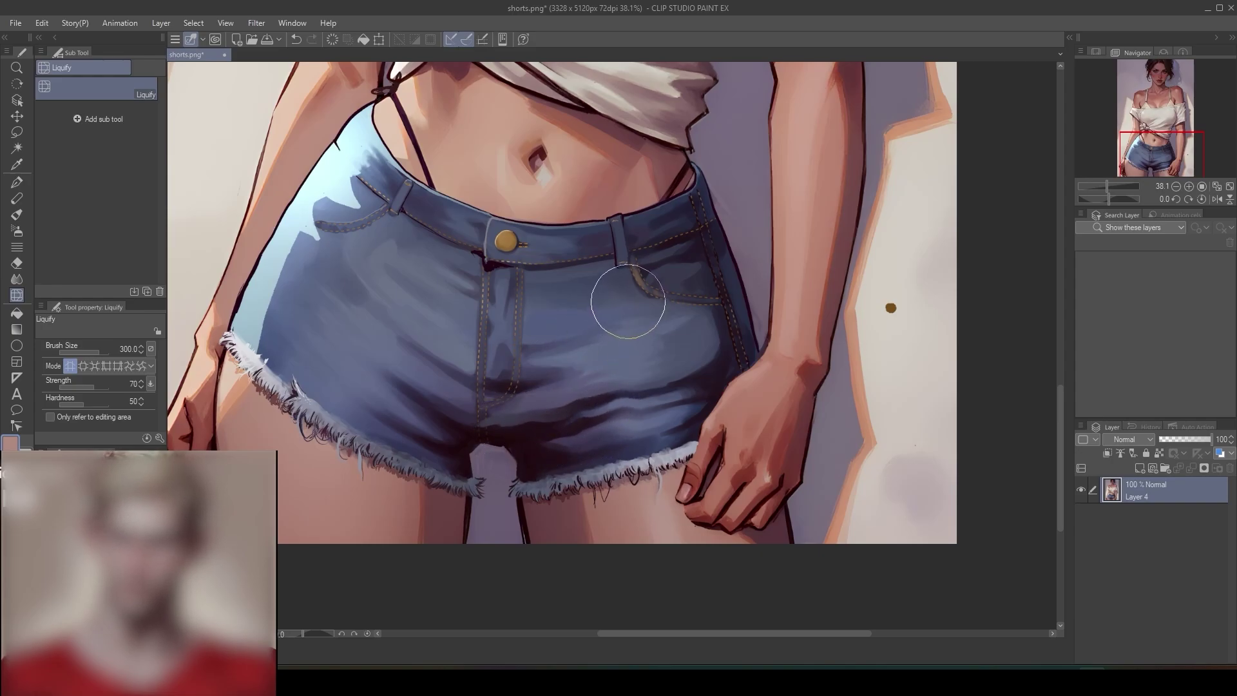
{"action": "key", "text": "ctrl+z"}
{"action": "key", "text": "ctrl+z"}
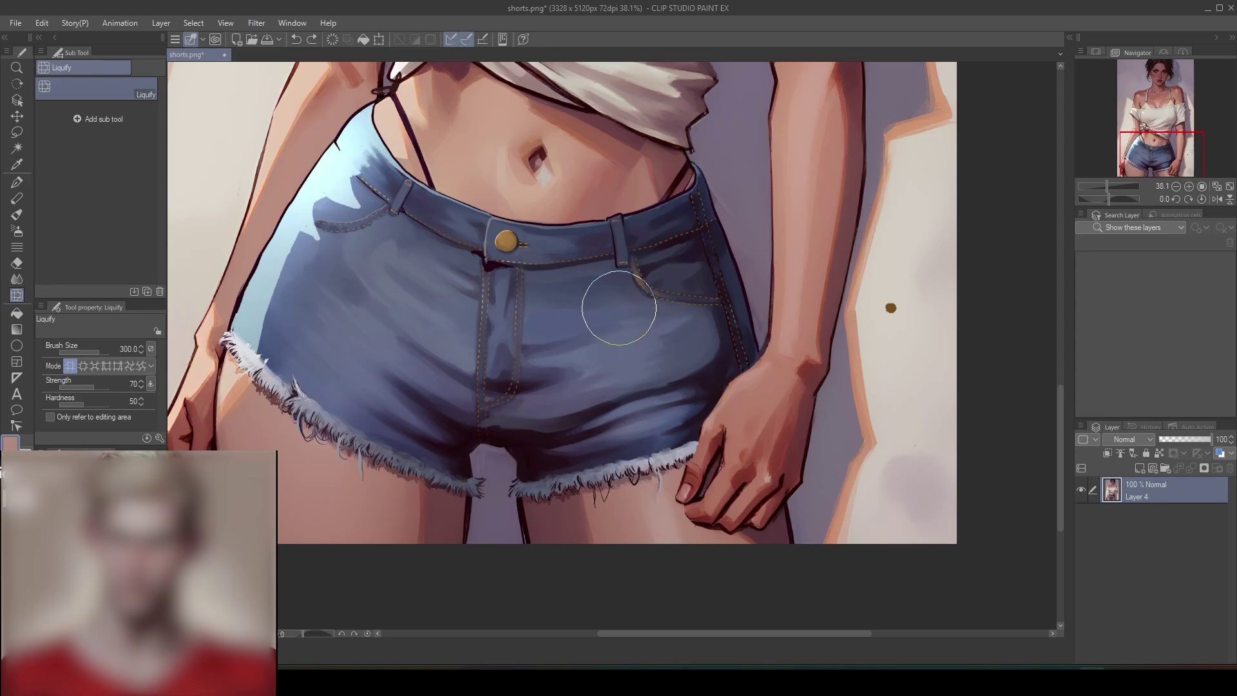
- Try pushing the folds beside the fly up toward the pocket with Liquify at brush size 600, and undo the three strokes
{"action": "key", "text": "bracketright"}
{"action": "key", "text": "bracketright"}
{"action": "key", "text": "bracketright"}
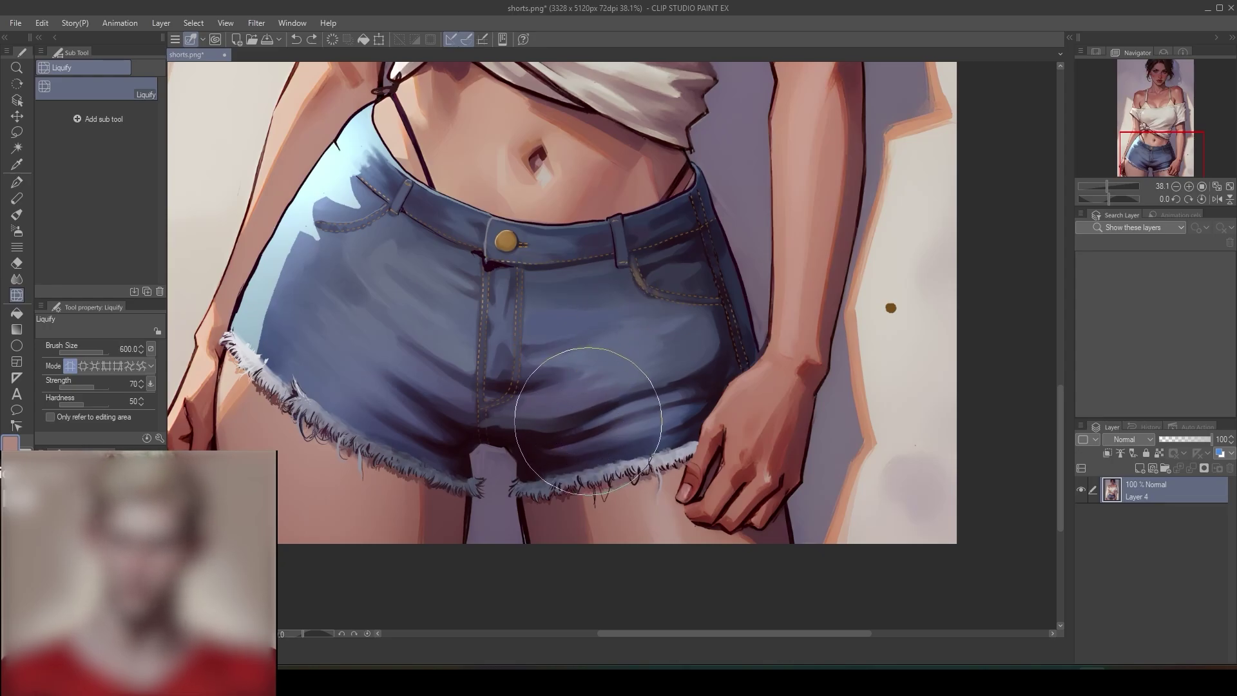
{"action": "left_click_drag", "start_coordinate": [583, 405], "coordinate": [585, 377]}
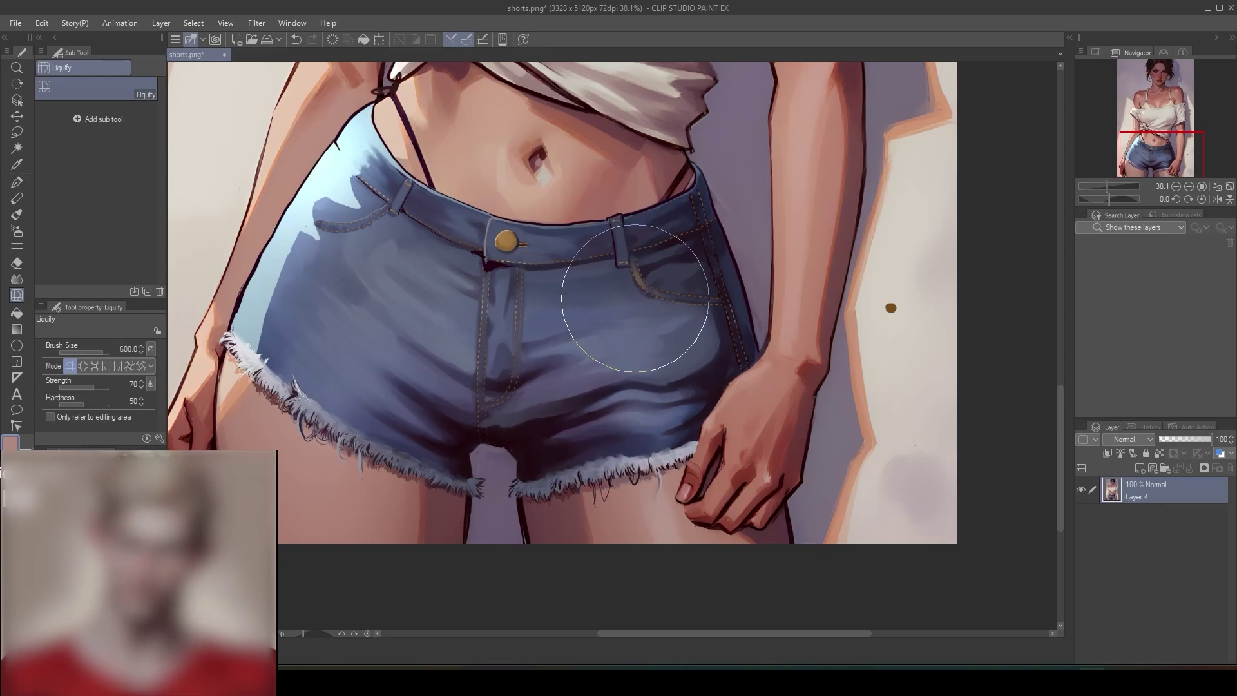
{"action": "left_click_drag", "start_coordinate": [663, 402], "coordinate": [663, 345]}
{"action": "left_click_drag", "start_coordinate": [618, 386], "coordinate": [633, 340]}
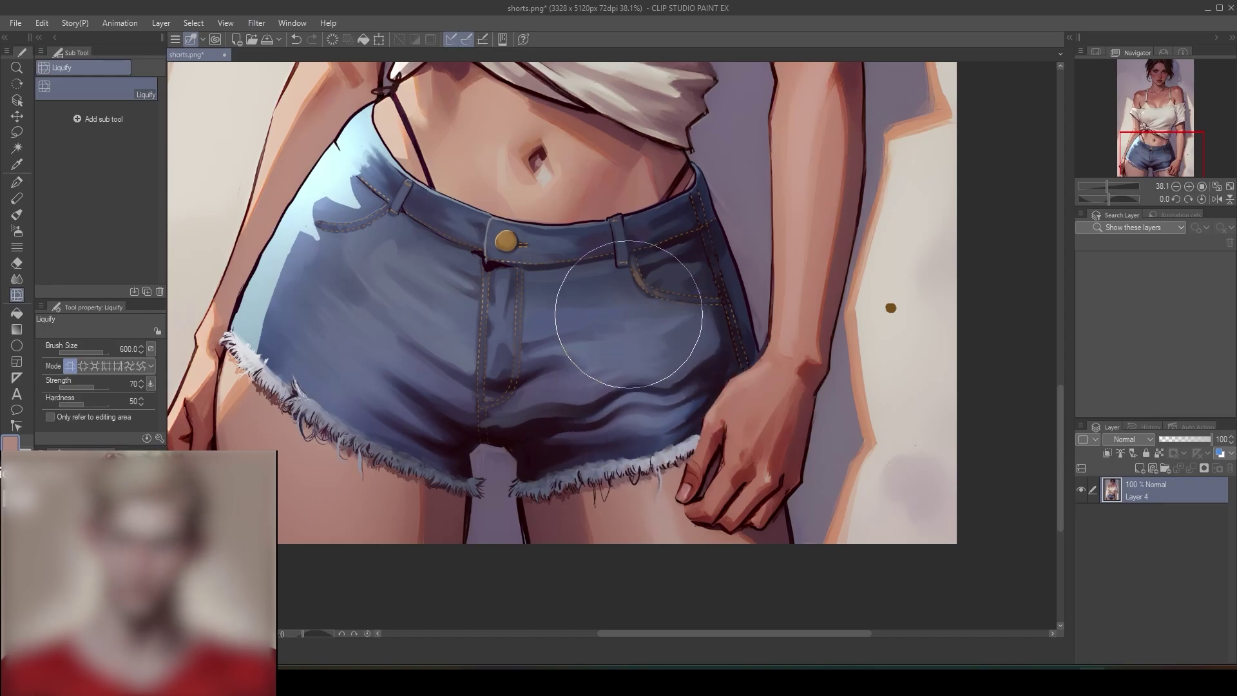
{"action": "key", "text": "ctrl+z"}
{"action": "key", "text": "ctrl+z"}
{"action": "key", "text": "ctrl+z"}
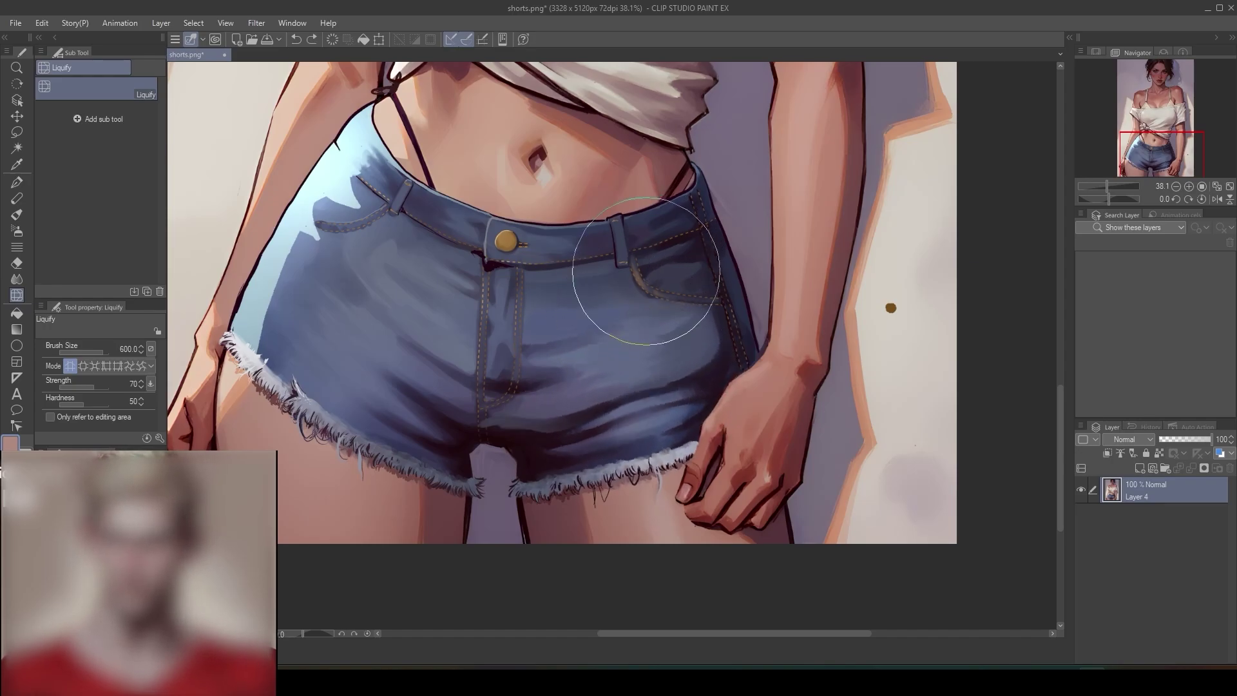
- Paint a dark fold shadow from under the fly toward the right hand with a sampled tone, using the Round mixing brush at size 80
{"action": "scroll", "coordinate": [571, 464], "scroll_direction": "down", "scroll_amount": 5}
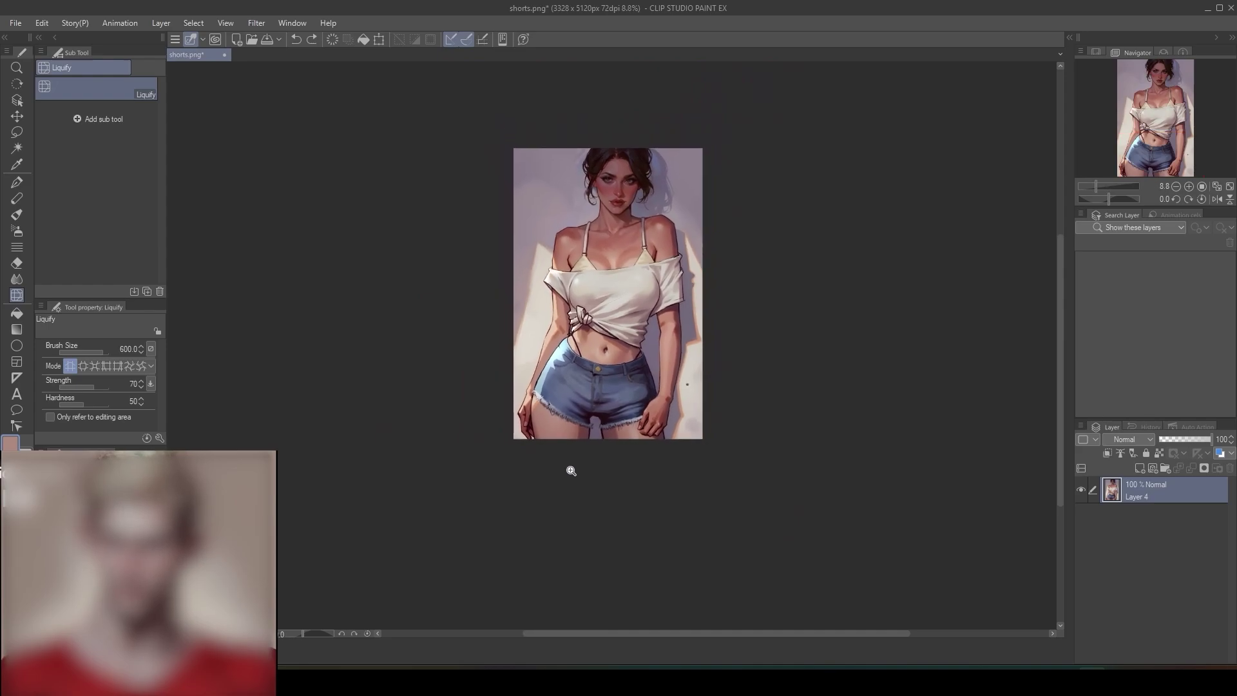
{"action": "scroll", "coordinate": [627, 408], "scroll_direction": "up", "scroll_amount": 5}
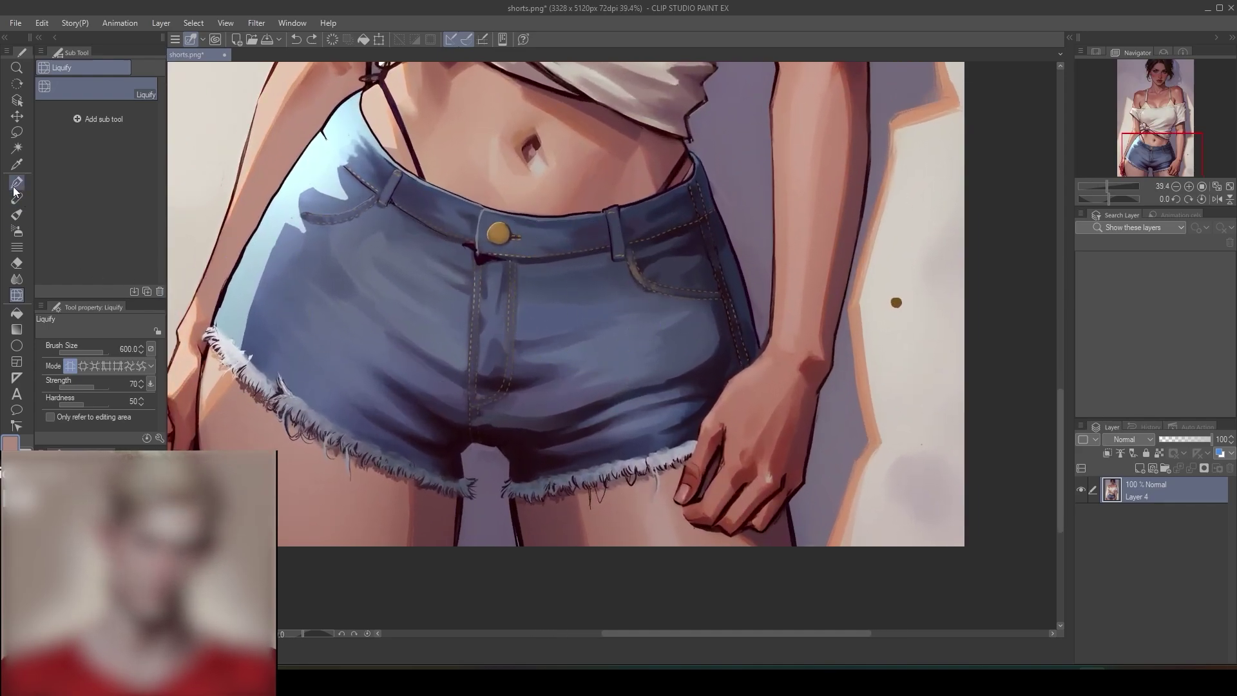
{"action": "left_click", "coordinate": [17, 184]}
{"action": "scroll", "coordinate": [554, 431], "scroll_direction": "up", "scroll_amount": 2}
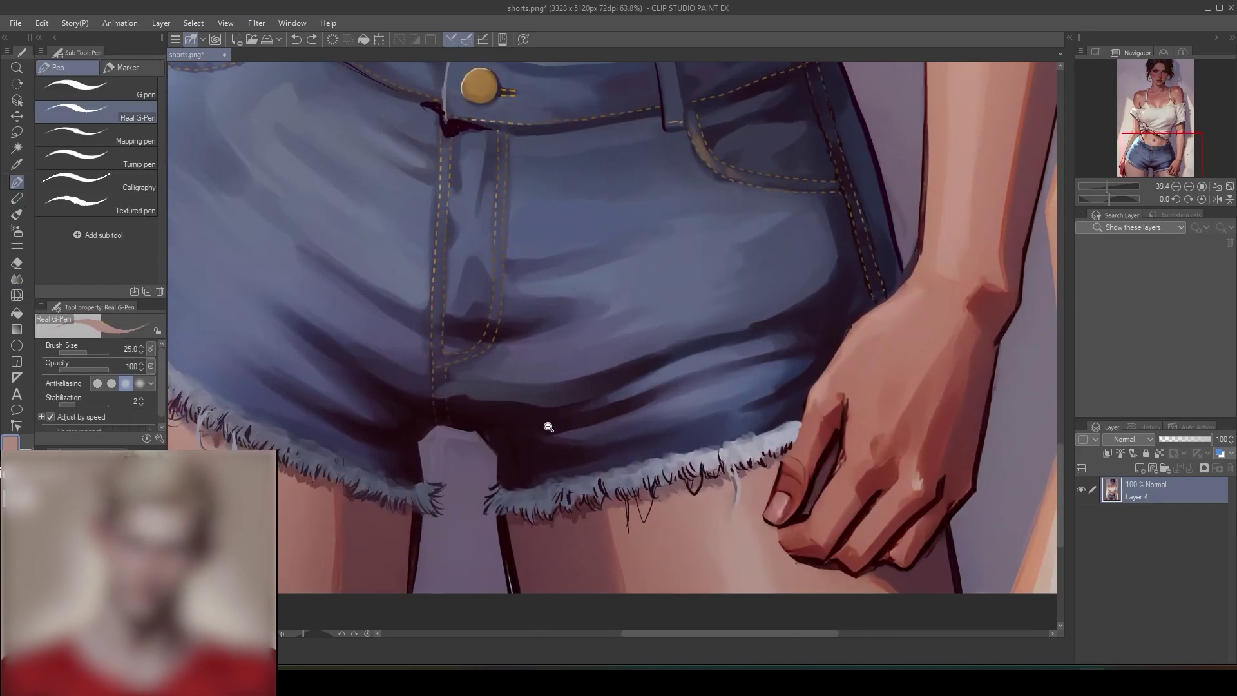
{"action": "left_click", "coordinate": [480, 410], "text": "alt"}
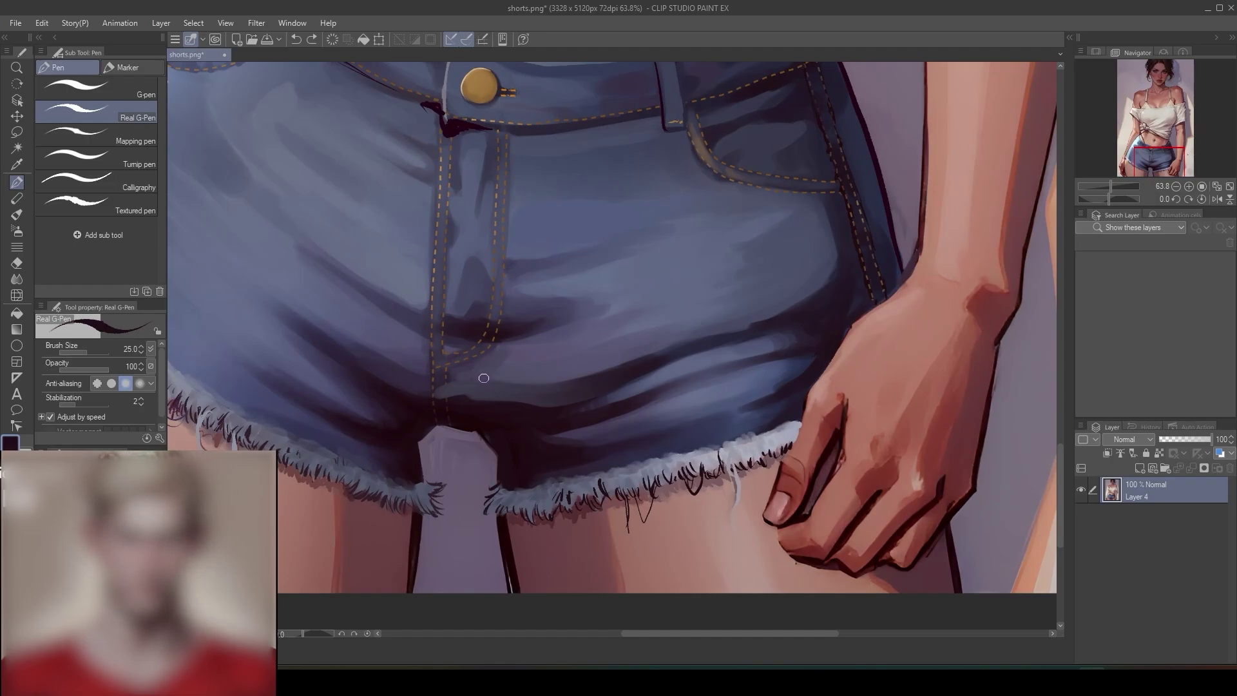
{"action": "key", "text": "bracketright"}
{"action": "key", "text": "bracketright"}
{"action": "key", "text": "b"}
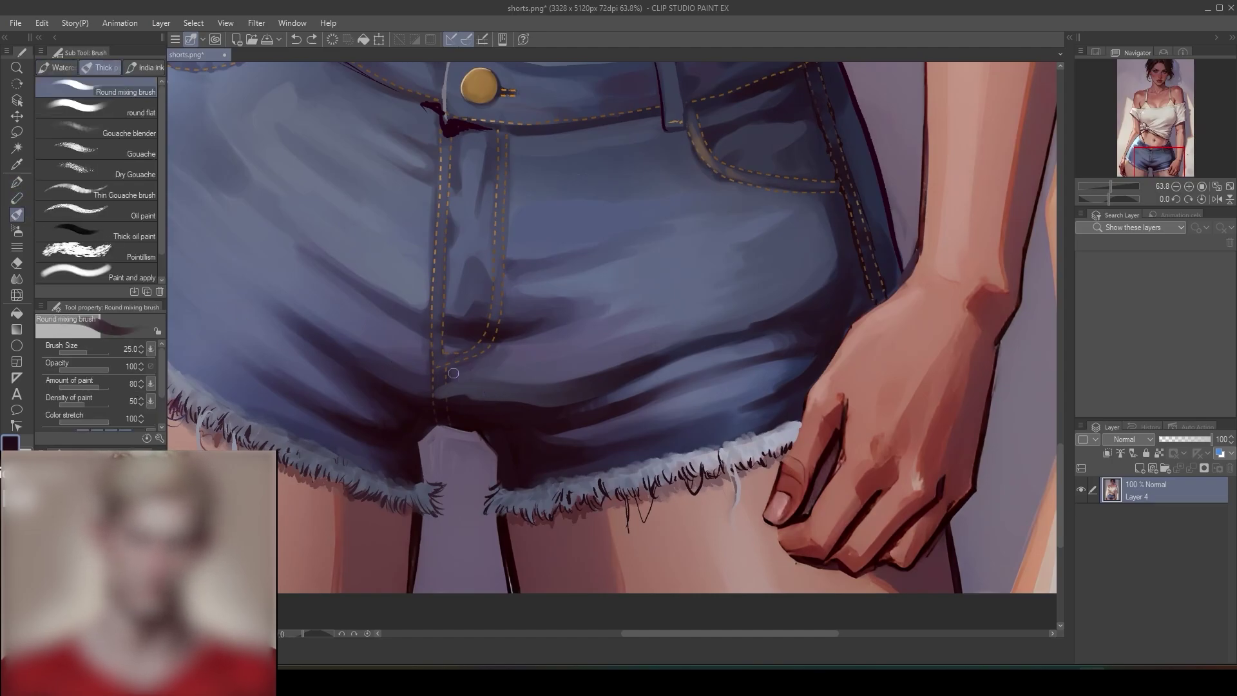
{"action": "key", "text": "bracketright"}
{"action": "key", "text": "bracketright"}
{"action": "key", "text": "bracketright"}
{"action": "key", "text": "bracketright"}
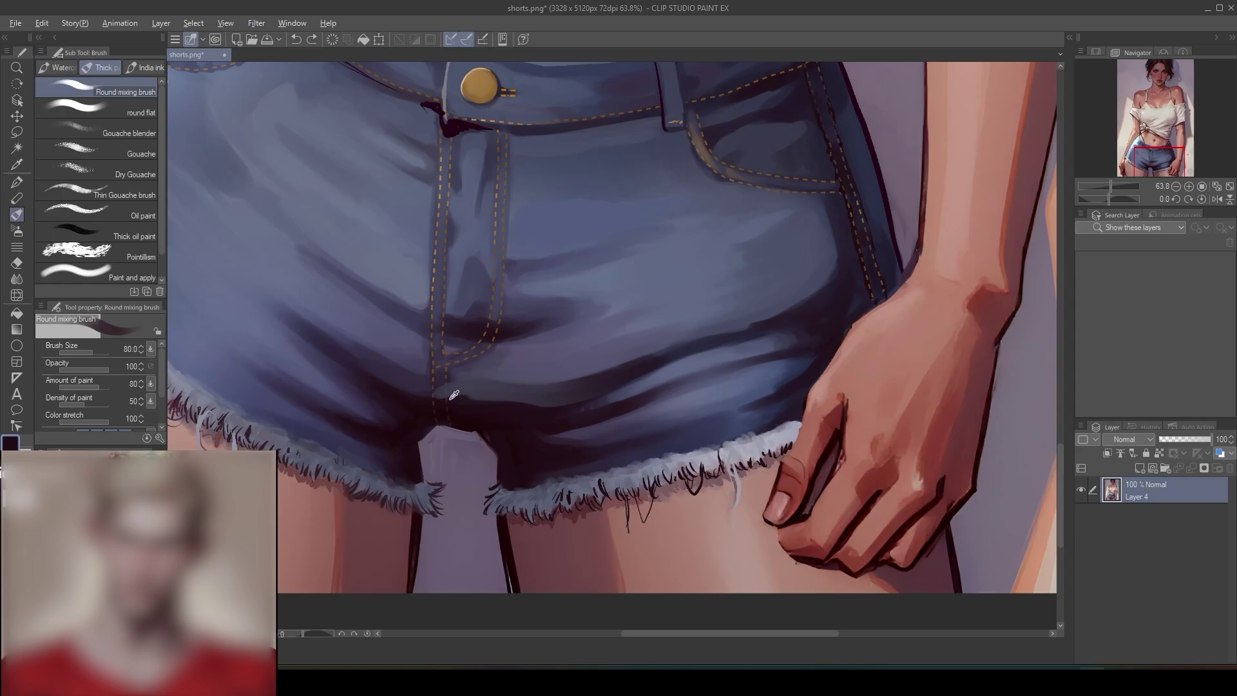
{"action": "mouse_move", "coordinate": [468, 397]}
{"action": "left_mouse_down"}
{"action": "mouse_move", "coordinate": [422, 386]}
{"action": "mouse_move", "coordinate": [527, 407]}
{"action": "mouse_move", "coordinate": [536, 406]}
{"action": "mouse_move", "coordinate": [443, 392]}
{"action": "mouse_move", "coordinate": [552, 386]}
{"action": "left_mouse_up"}
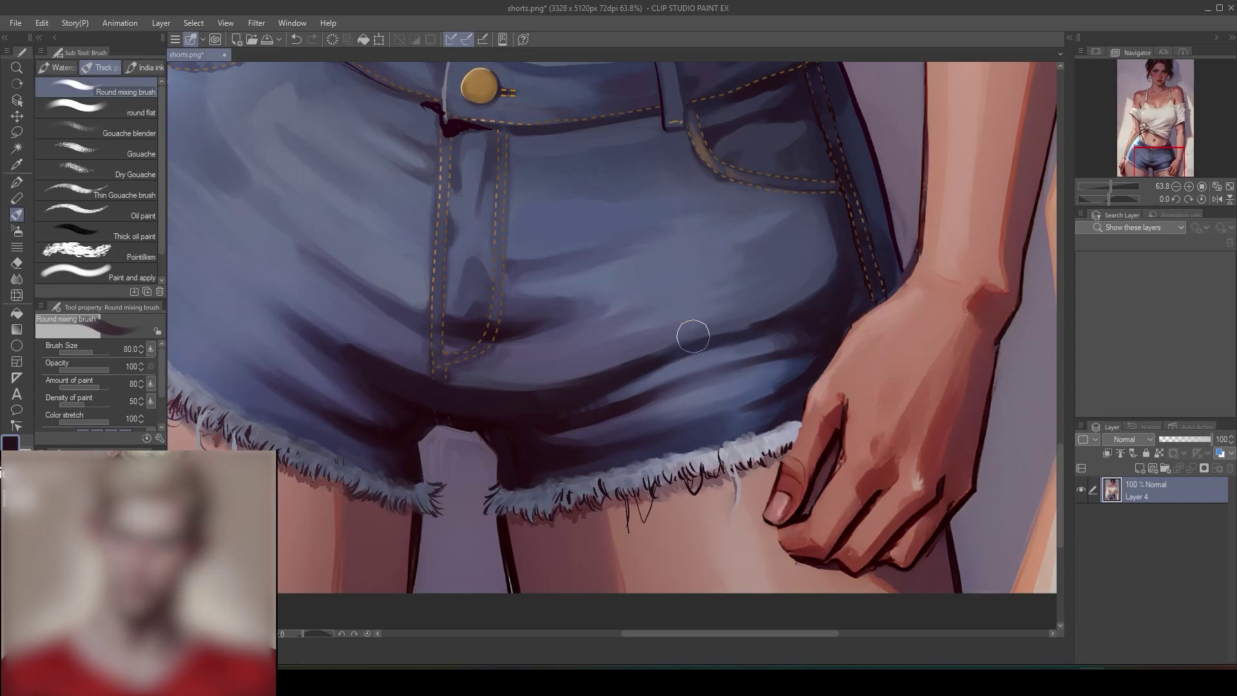
{"action": "mouse_move", "coordinate": [651, 354]}
{"action": "left_mouse_down"}
{"action": "mouse_move", "coordinate": [560, 381]}
{"action": "mouse_move", "coordinate": [442, 376]}
{"action": "left_mouse_up"}
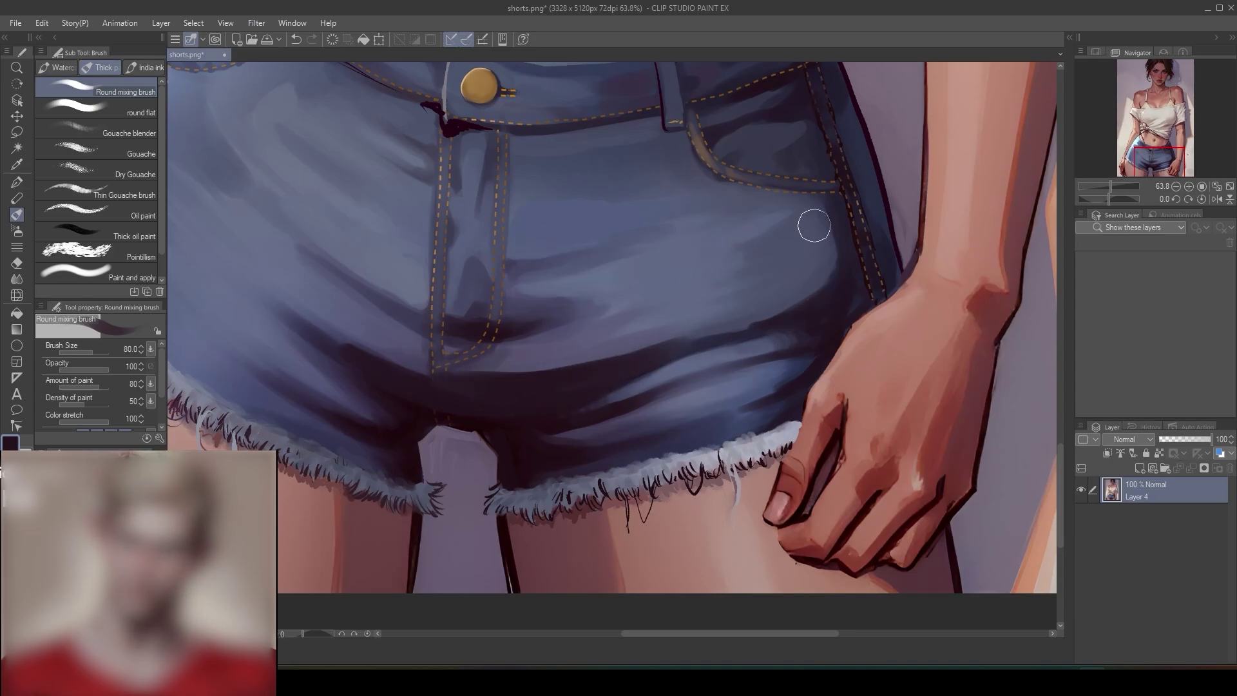
- Paint dark curved folds left of the fly's base, running toward the crotch, and sample the surrounding denim tones
{"action": "scroll", "coordinate": [722, 348], "scroll_direction": "down", "scroll_amount": 3}
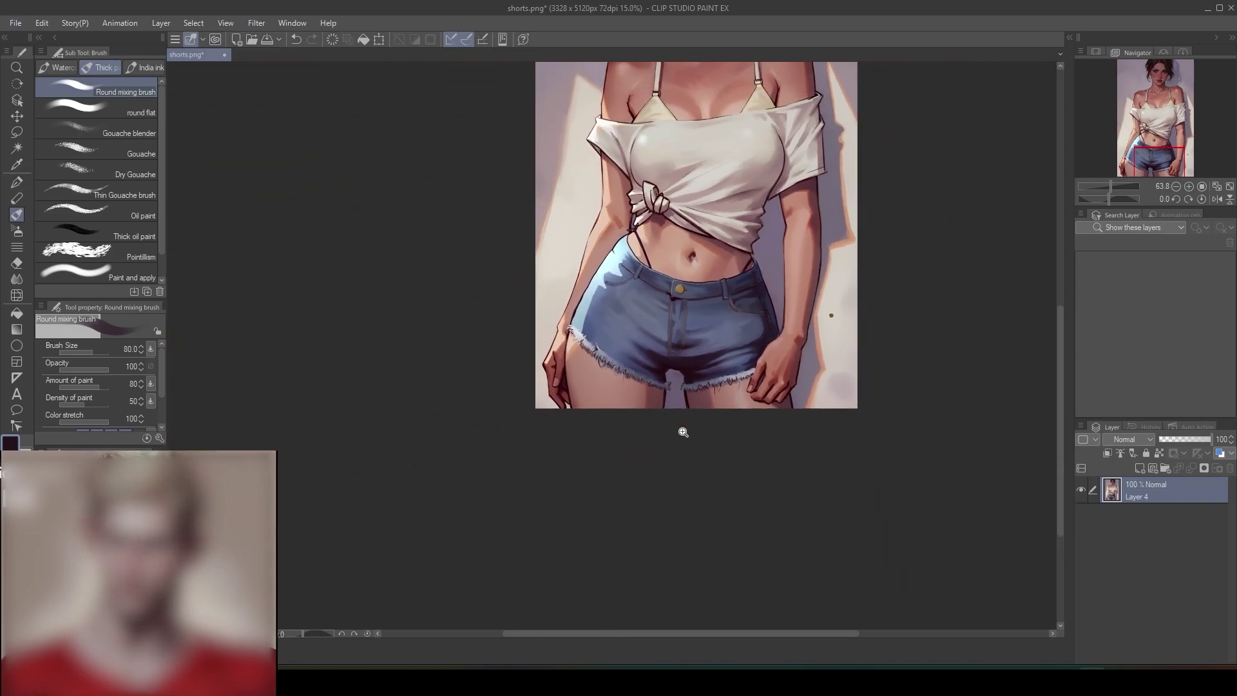
{"action": "scroll", "coordinate": [680, 432], "scroll_direction": "up", "scroll_amount": 2}
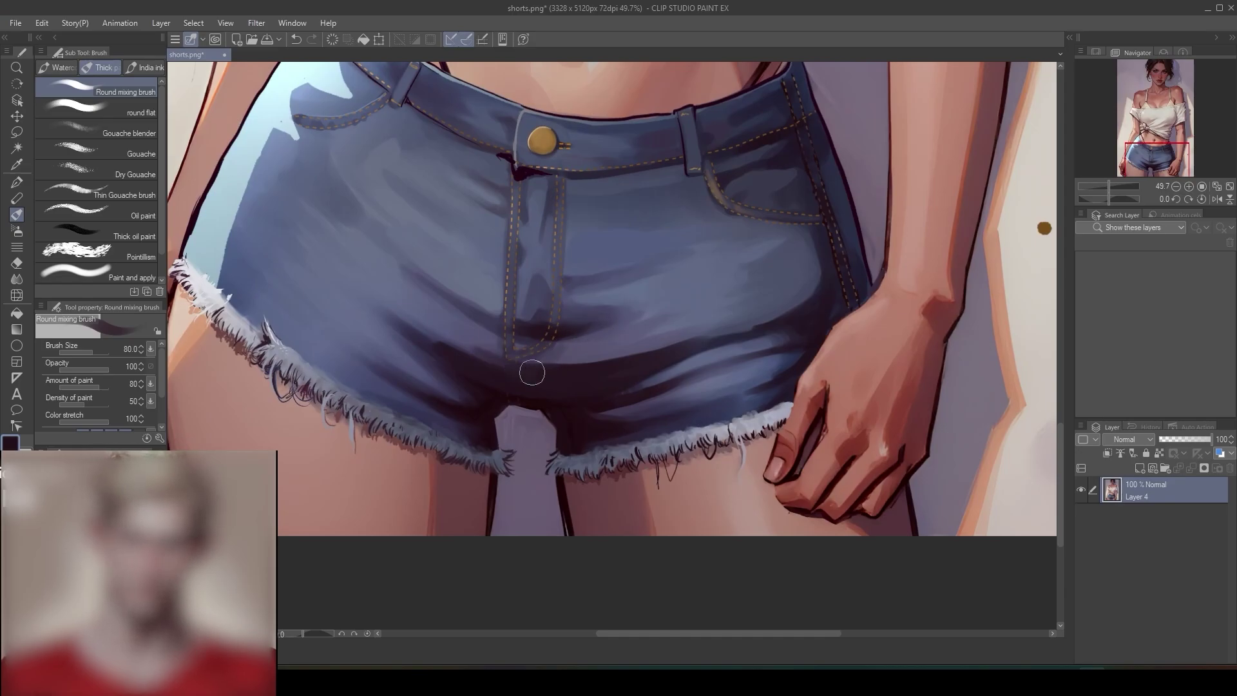
{"action": "mouse_move", "coordinate": [480, 322]}
{"action": "left_mouse_down"}
{"action": "mouse_move", "coordinate": [516, 331]}
{"action": "mouse_move", "coordinate": [506, 309]}
{"action": "mouse_move", "coordinate": [451, 298]}
{"action": "left_mouse_up"}
{"action": "mouse_move", "coordinate": [502, 354]}
{"action": "left_mouse_down"}
{"action": "mouse_move", "coordinate": [413, 295]}
{"action": "mouse_move", "coordinate": [472, 359]}
{"action": "mouse_move", "coordinate": [367, 290]}
{"action": "mouse_move", "coordinate": [406, 331]}
{"action": "mouse_move", "coordinate": [433, 338]}
{"action": "left_mouse_up"}
{"action": "left_click", "coordinate": [390, 303], "text": "alt"}
{"action": "left_click", "coordinate": [467, 362], "text": "alt"}
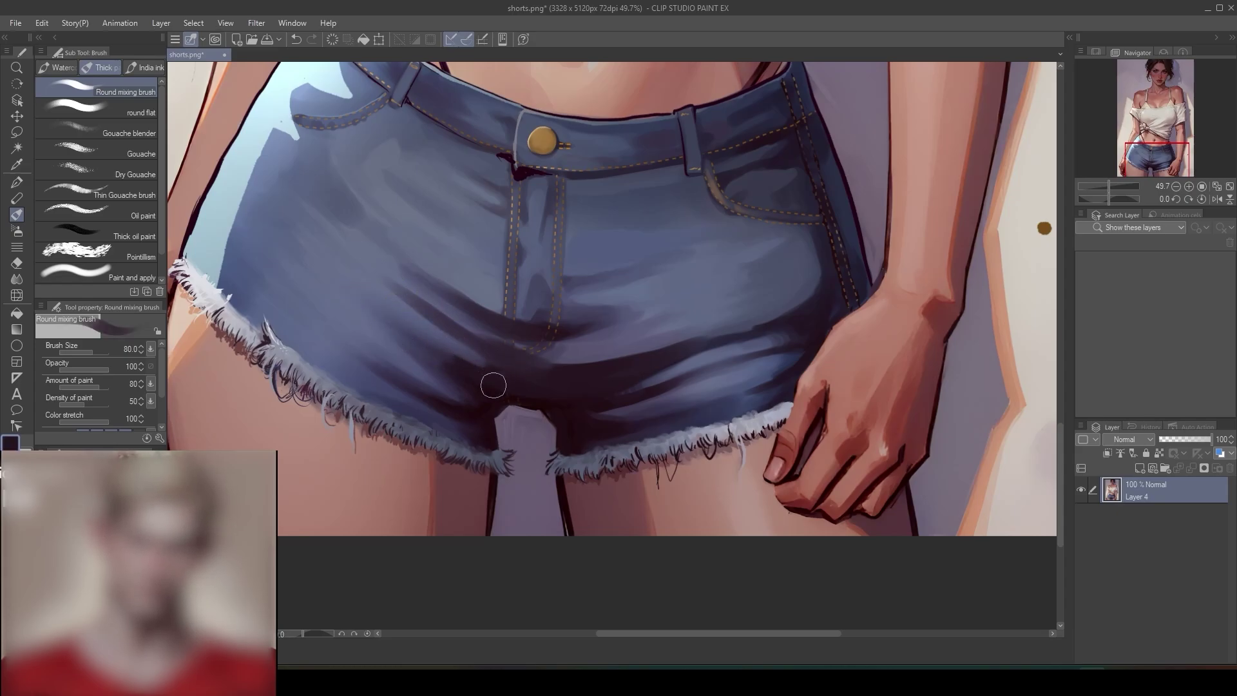
- Deepen the crotch shadow around both inner leg edges and refine the folds toward the right hand with sampled blue and dark tones
{"action": "left_click_drag", "start_coordinate": [492, 384], "coordinate": [557, 394]}
{"action": "mouse_move", "coordinate": [744, 373]}
{"action": "left_mouse_down"}
{"action": "mouse_move", "coordinate": [687, 436]}
{"action": "mouse_move", "coordinate": [548, 341]}
{"action": "left_mouse_up"}
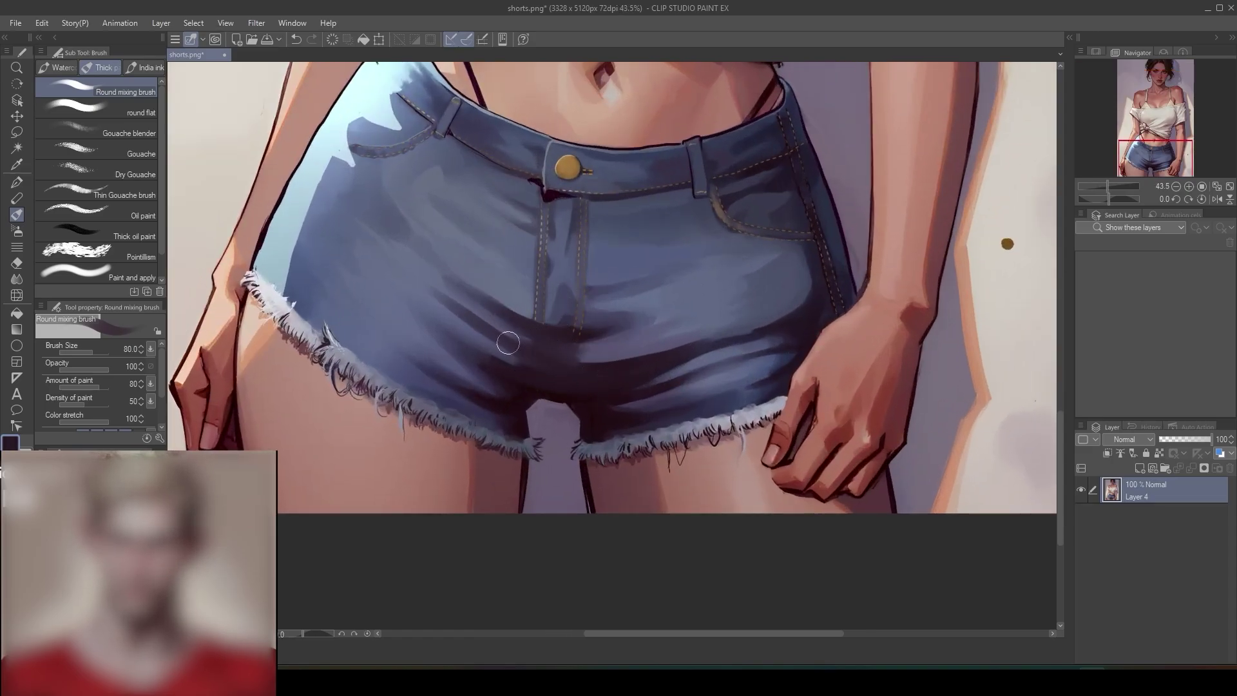
{"action": "mouse_move", "coordinate": [574, 402]}
{"action": "left_mouse_down"}
{"action": "mouse_move", "coordinate": [526, 372]}
{"action": "mouse_move", "coordinate": [521, 412]}
{"action": "left_mouse_up"}
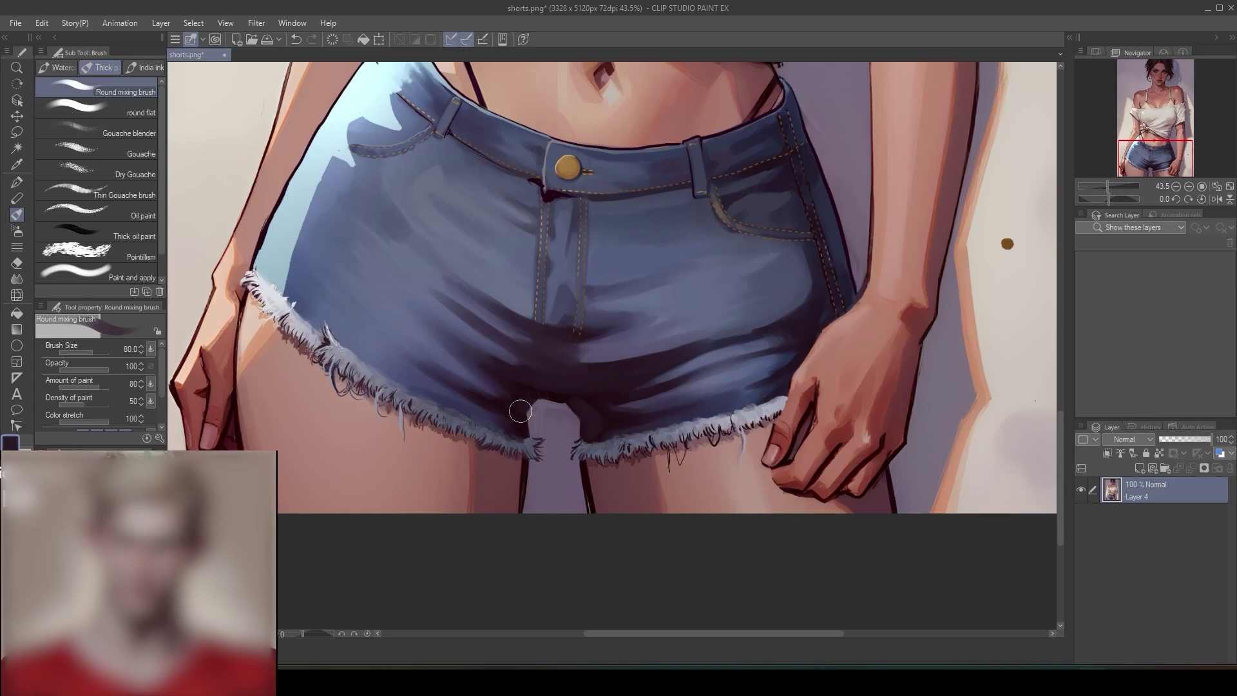
{"action": "mouse_move", "coordinate": [516, 365]}
{"action": "left_mouse_down"}
{"action": "mouse_move", "coordinate": [664, 471]}
{"action": "mouse_move", "coordinate": [644, 492]}
{"action": "mouse_move", "coordinate": [856, 331]}
{"action": "mouse_move", "coordinate": [726, 351]}
{"action": "left_mouse_up"}
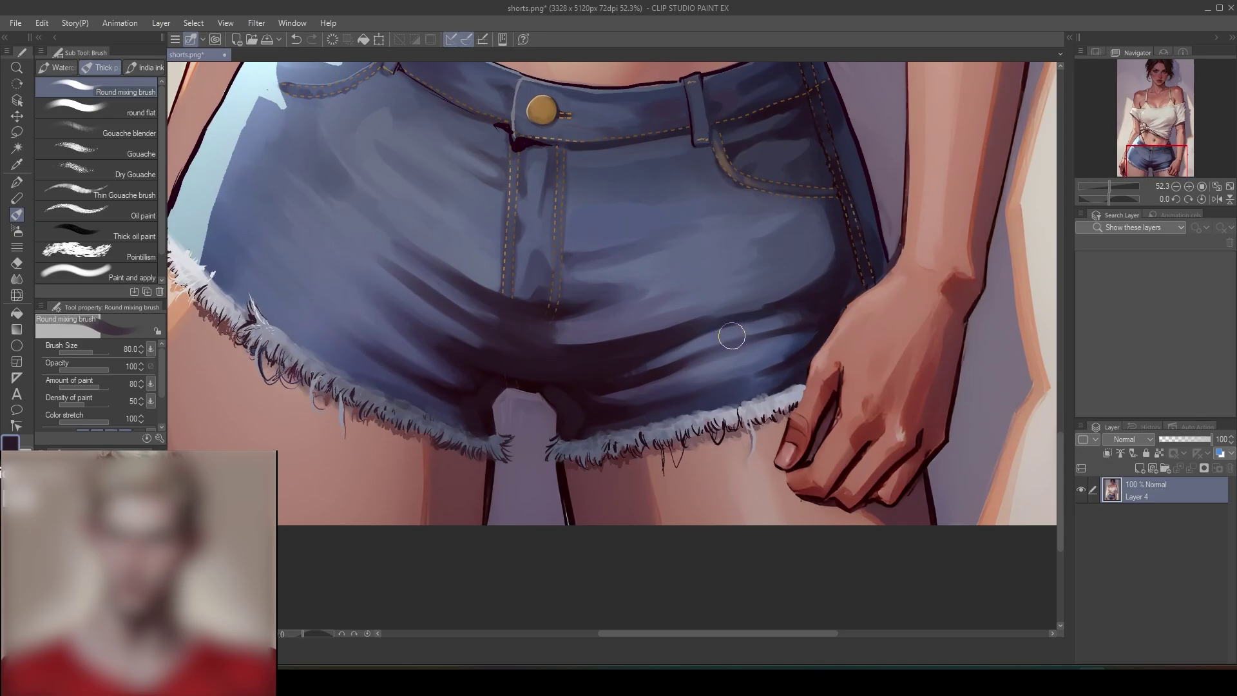
{"action": "left_click", "coordinate": [790, 261], "text": "alt"}
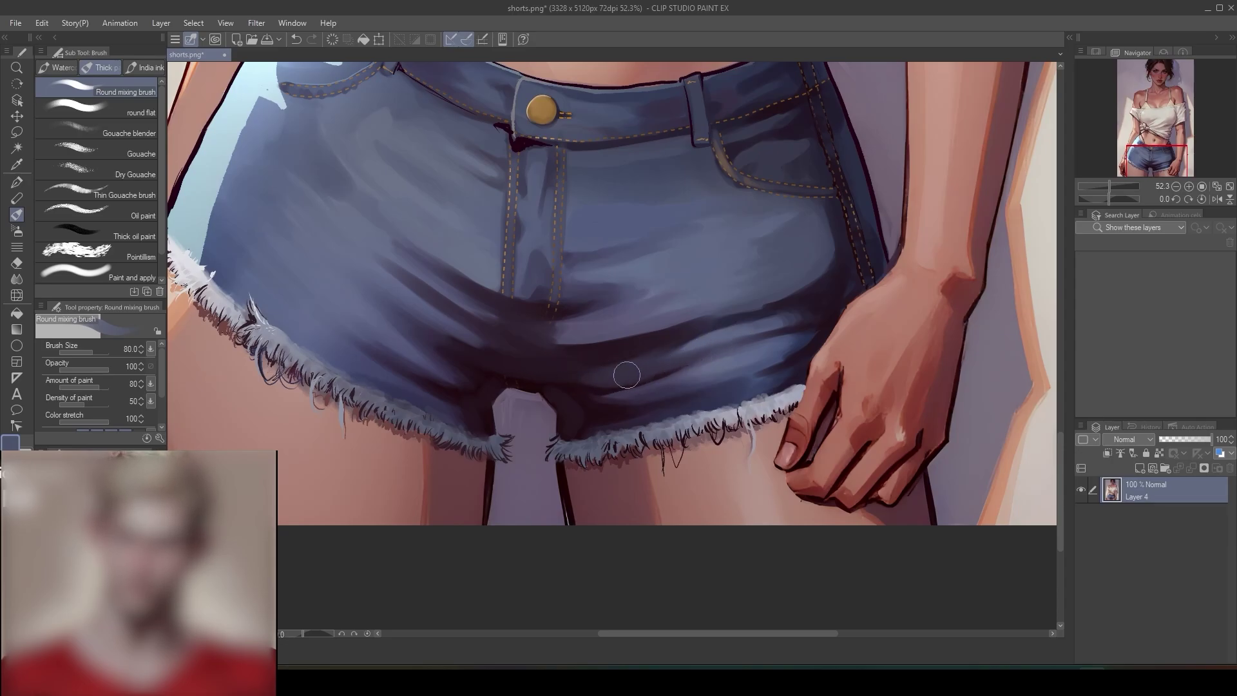
{"action": "left_click", "coordinate": [615, 351], "text": "alt"}
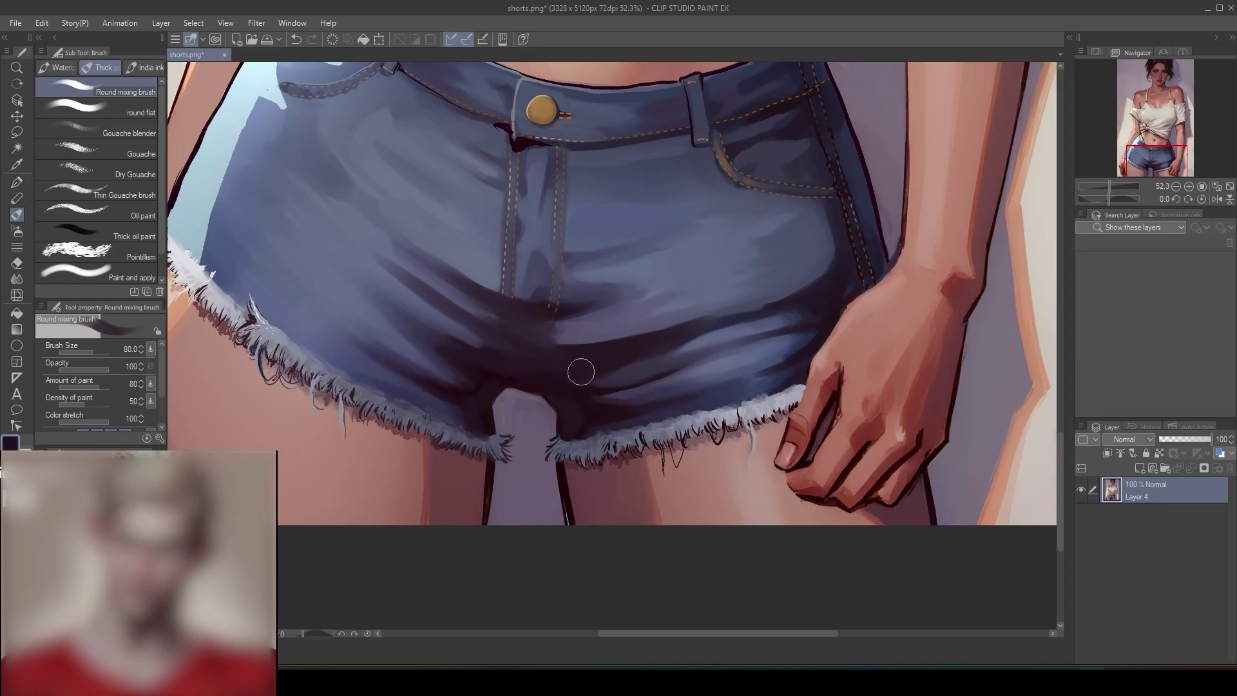
- Reshape the top of the gap between the thighs with the sampled purple background tone
{"action": "scroll", "coordinate": [735, 361], "scroll_direction": "down", "scroll_amount": 5}
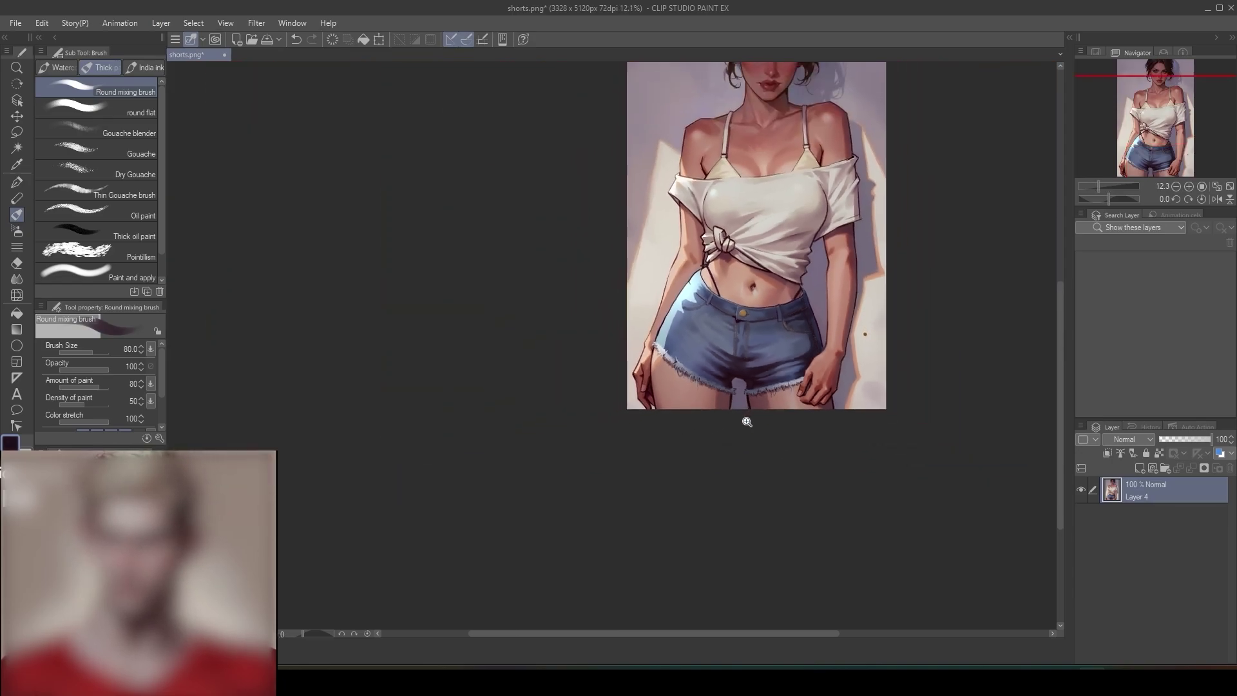
{"action": "scroll", "coordinate": [747, 422], "scroll_direction": "up", "scroll_amount": 5}
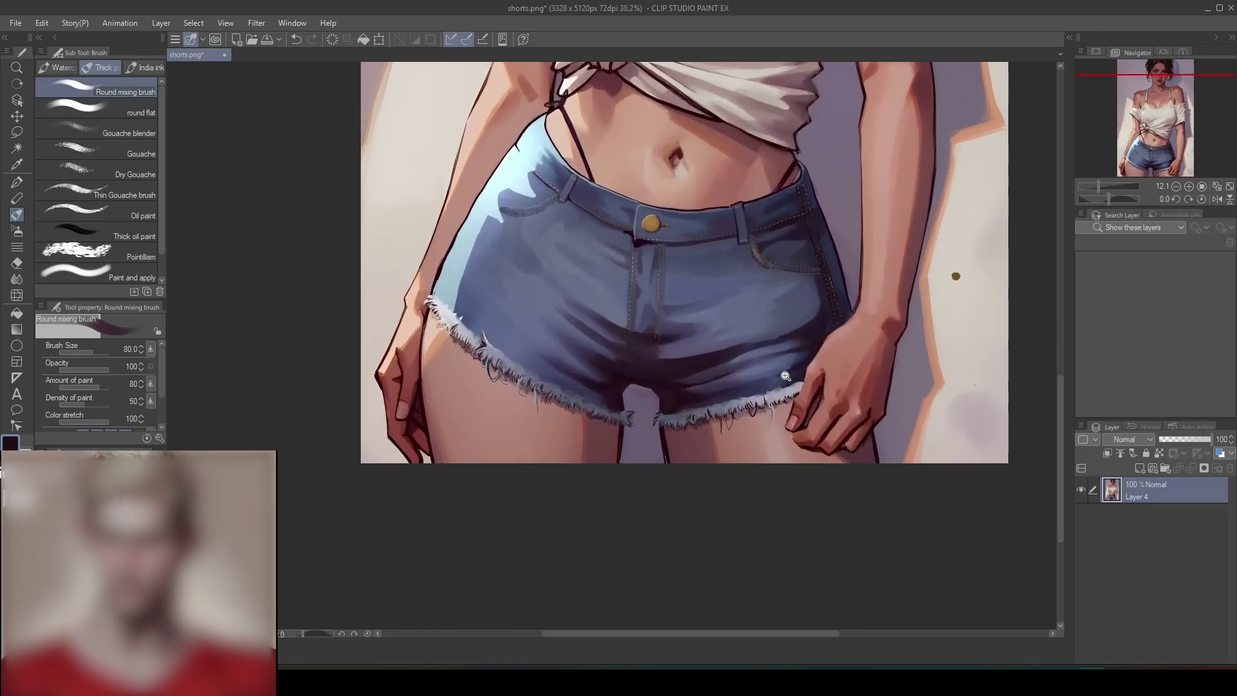
{"action": "scroll", "coordinate": [795, 365], "scroll_direction": "down", "scroll_amount": 3}
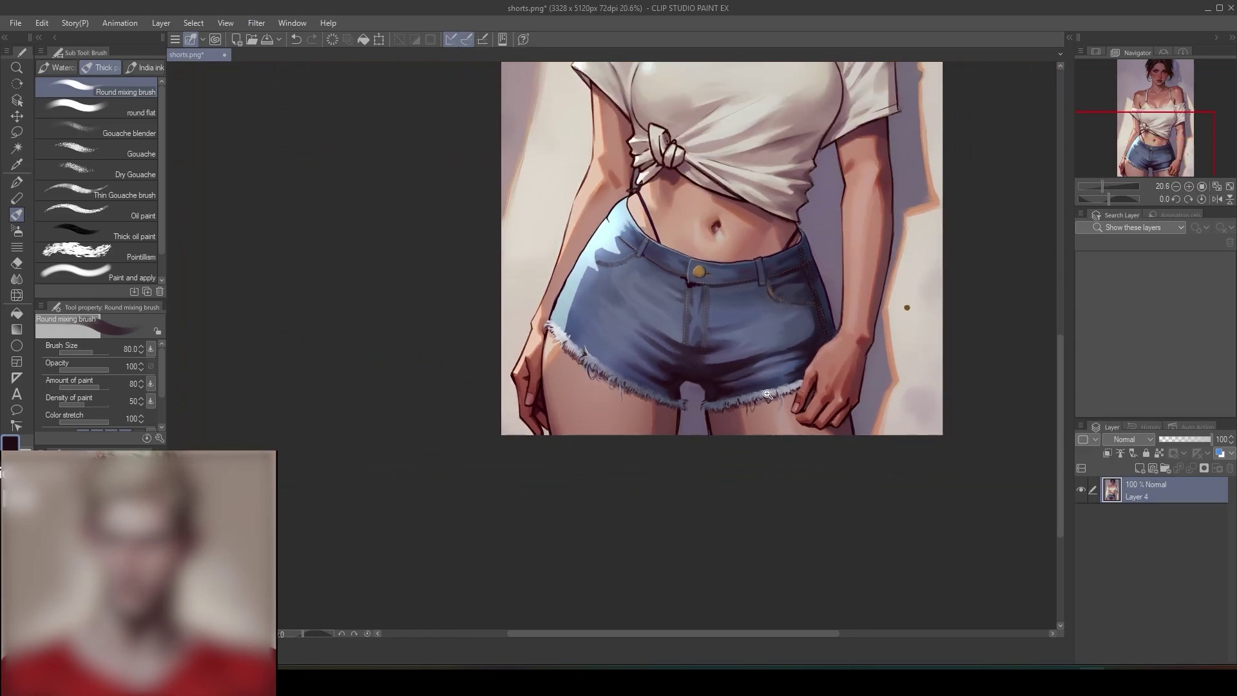
{"action": "scroll", "coordinate": [767, 394], "scroll_direction": "up", "scroll_amount": 4}
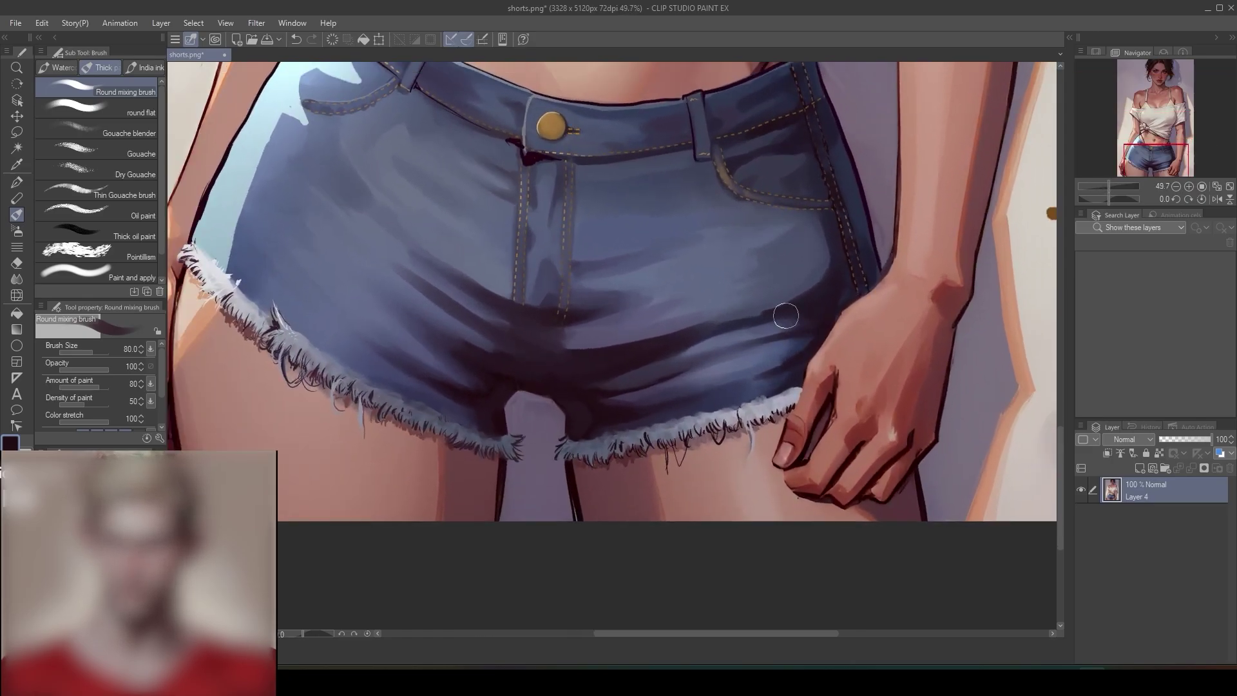
{"action": "mouse_move", "coordinate": [550, 421]}
{"action": "left_mouse_down"}
{"action": "mouse_move", "coordinate": [537, 390]}
{"action": "mouse_move", "coordinate": [550, 397]}
{"action": "mouse_move", "coordinate": [527, 395]}
{"action": "mouse_move", "coordinate": [516, 425]}
{"action": "mouse_move", "coordinate": [541, 397]}
{"action": "left_mouse_up"}
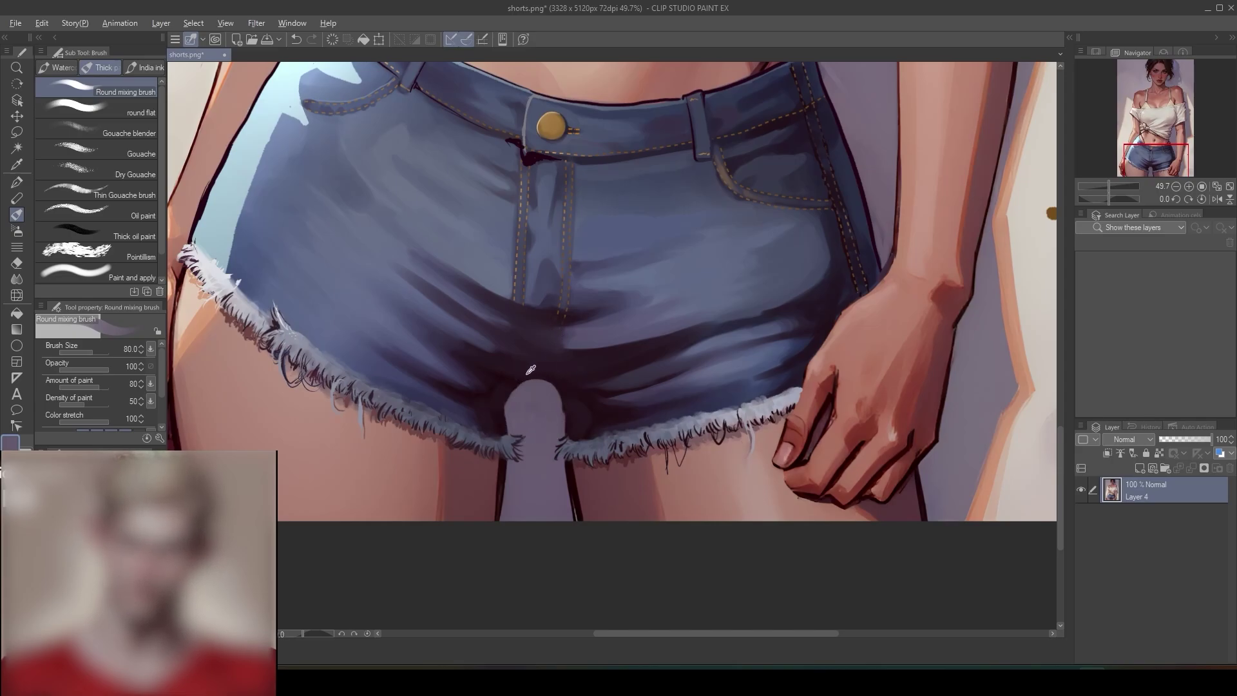
{"action": "left_click", "coordinate": [528, 373], "text": "alt"}
{"action": "left_click", "coordinate": [548, 400], "text": "alt"}
{"action": "mouse_move", "coordinate": [537, 400]}
{"action": "left_mouse_down"}
{"action": "mouse_move", "coordinate": [517, 403]}
{"action": "mouse_move", "coordinate": [529, 413]}
{"action": "left_mouse_up"}
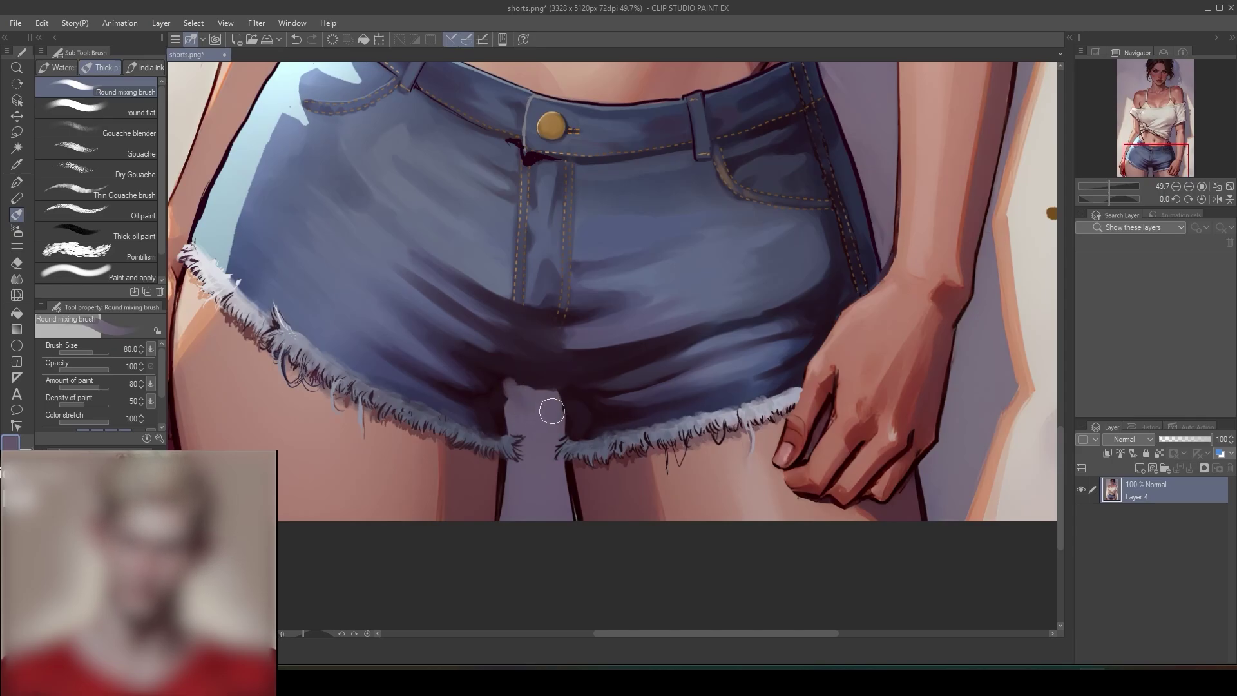
- Ink the crotch edge and both inner leg edges with dark lines, using the Real G-Pen at size 40
{"action": "key", "text": "p"}
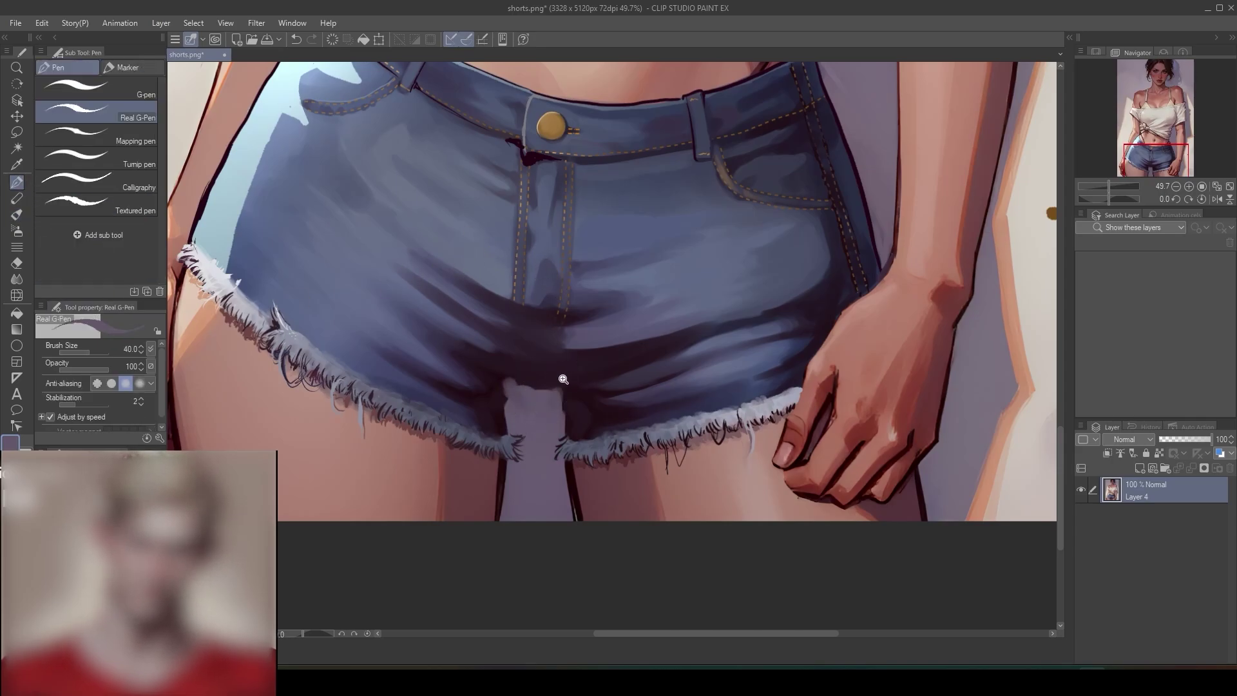
{"action": "scroll", "coordinate": [560, 372], "scroll_direction": "up", "scroll_amount": 3}
{"action": "left_click", "coordinate": [489, 363], "text": "alt"}
{"action": "mouse_move", "coordinate": [523, 391]}
{"action": "left_mouse_down"}
{"action": "mouse_move", "coordinate": [450, 374]}
{"action": "mouse_move", "coordinate": [456, 415]}
{"action": "left_mouse_up"}
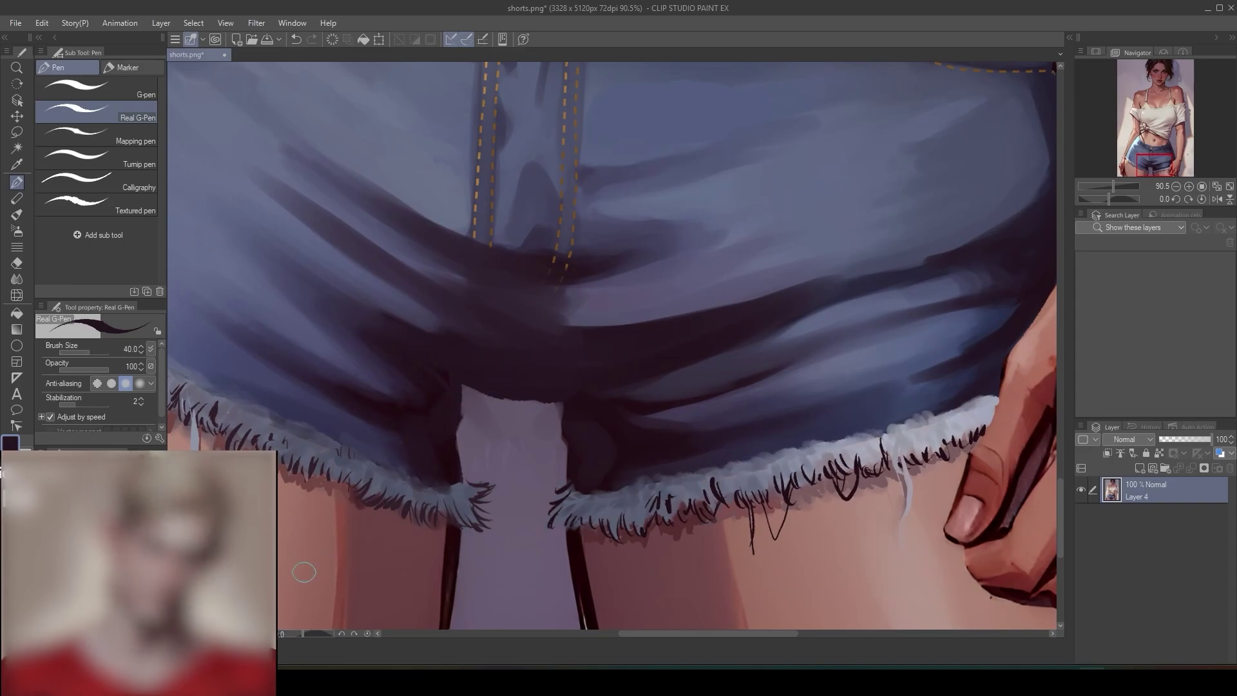
{"action": "mouse_move", "coordinate": [404, 344]}
{"action": "left_mouse_down"}
{"action": "mouse_move", "coordinate": [446, 374]}
{"action": "mouse_move", "coordinate": [561, 402]}
{"action": "left_mouse_up"}
{"action": "mouse_move", "coordinate": [459, 383]}
{"action": "left_mouse_down"}
{"action": "mouse_move", "coordinate": [460, 484]}
{"action": "mouse_move", "coordinate": [490, 485]}
{"action": "left_mouse_up"}
{"action": "mouse_move", "coordinate": [560, 404]}
{"action": "left_mouse_down"}
{"action": "mouse_move", "coordinate": [604, 390]}
{"action": "mouse_move", "coordinate": [562, 426]}
{"action": "mouse_move", "coordinate": [568, 452]}
{"action": "left_mouse_up"}
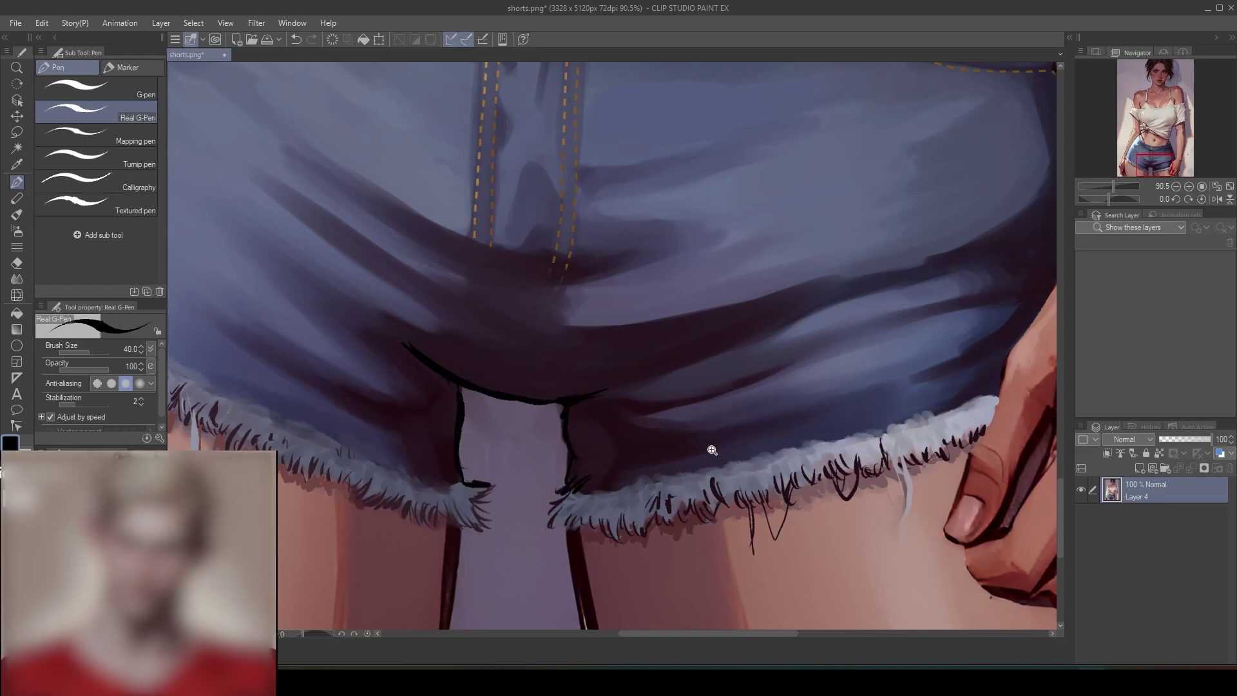
- Draw the centre seam line below the fly and shade along it and the crotch edge with the Round mixing brush
{"action": "mouse_move", "coordinate": [710, 447]}
{"action": "left_mouse_down"}
{"action": "mouse_move", "coordinate": [640, 510]}
{"action": "mouse_move", "coordinate": [691, 409]}
{"action": "mouse_move", "coordinate": [715, 387]}
{"action": "left_mouse_up"}
{"action": "left_click_drag", "start_coordinate": [509, 288], "coordinate": [511, 306]}
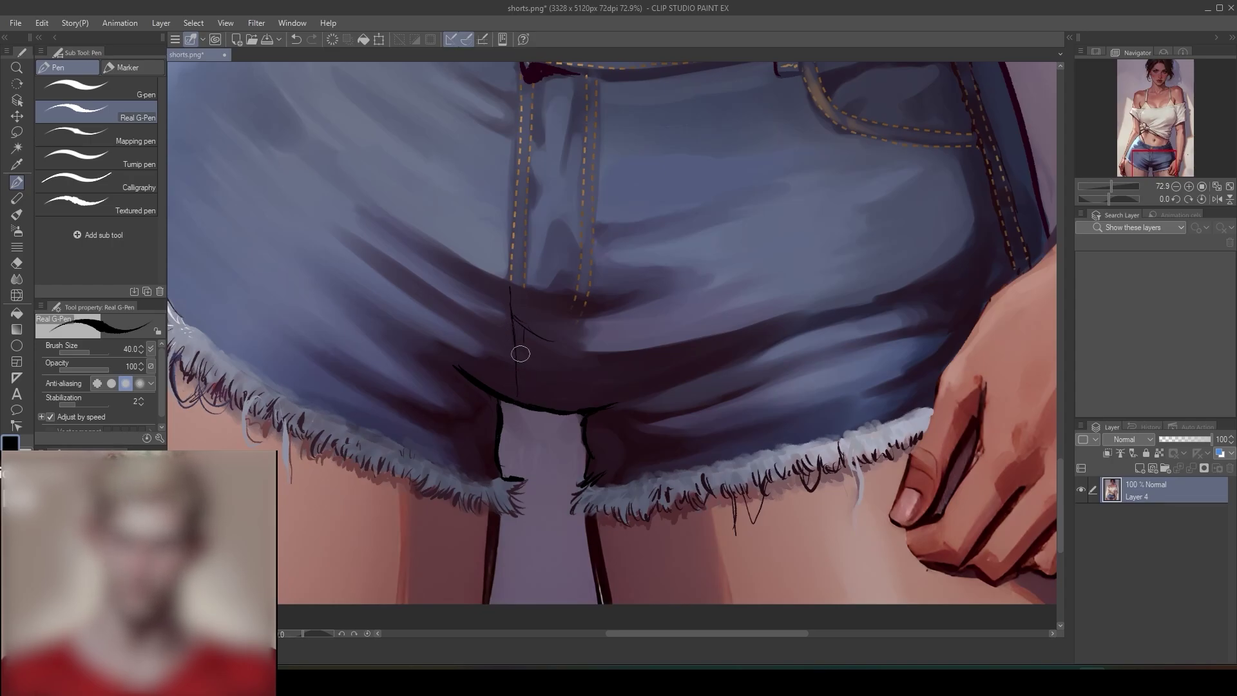
{"action": "left_click", "coordinate": [17, 213]}
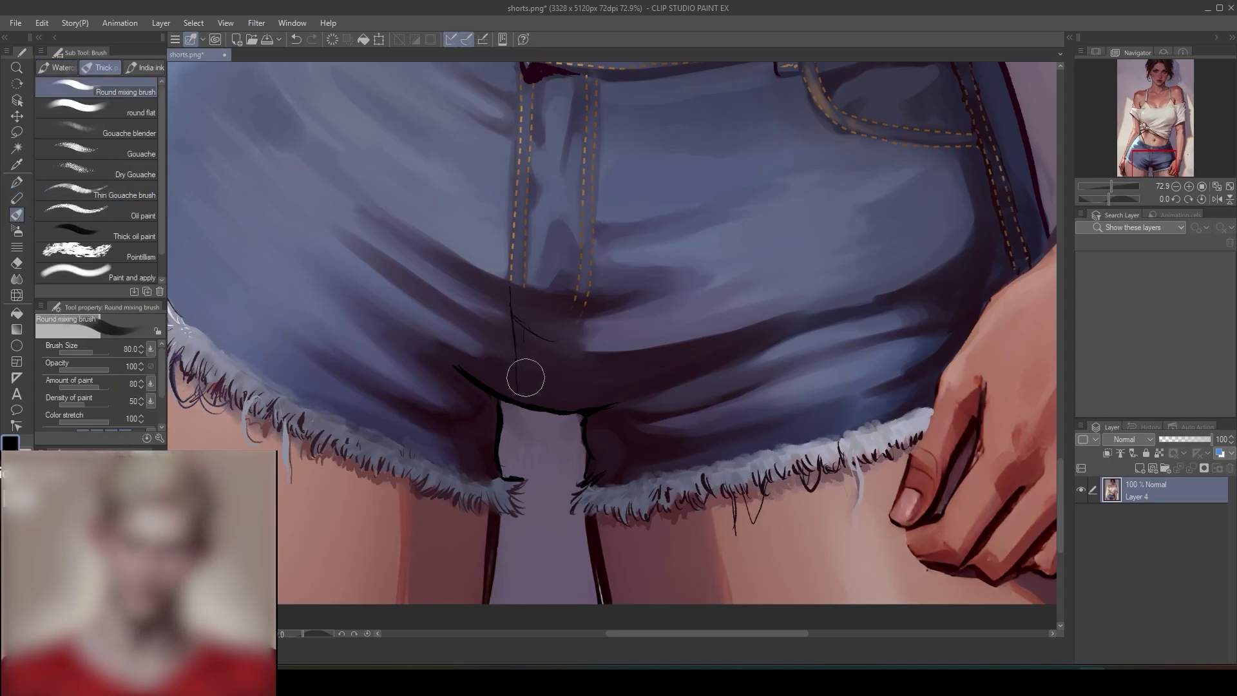
{"action": "mouse_move", "coordinate": [526, 378]}
{"action": "left_mouse_down"}
{"action": "mouse_move", "coordinate": [518, 330]}
{"action": "mouse_move", "coordinate": [524, 399]}
{"action": "mouse_move", "coordinate": [515, 240]}
{"action": "mouse_move", "coordinate": [527, 346]}
{"action": "mouse_move", "coordinate": [534, 329]}
{"action": "mouse_move", "coordinate": [567, 332]}
{"action": "mouse_move", "coordinate": [585, 273]}
{"action": "mouse_move", "coordinate": [539, 379]}
{"action": "mouse_move", "coordinate": [555, 403]}
{"action": "mouse_move", "coordinate": [503, 382]}
{"action": "mouse_move", "coordinate": [545, 401]}
{"action": "mouse_move", "coordinate": [641, 390]}
{"action": "mouse_move", "coordinate": [492, 434]}
{"action": "left_mouse_up"}
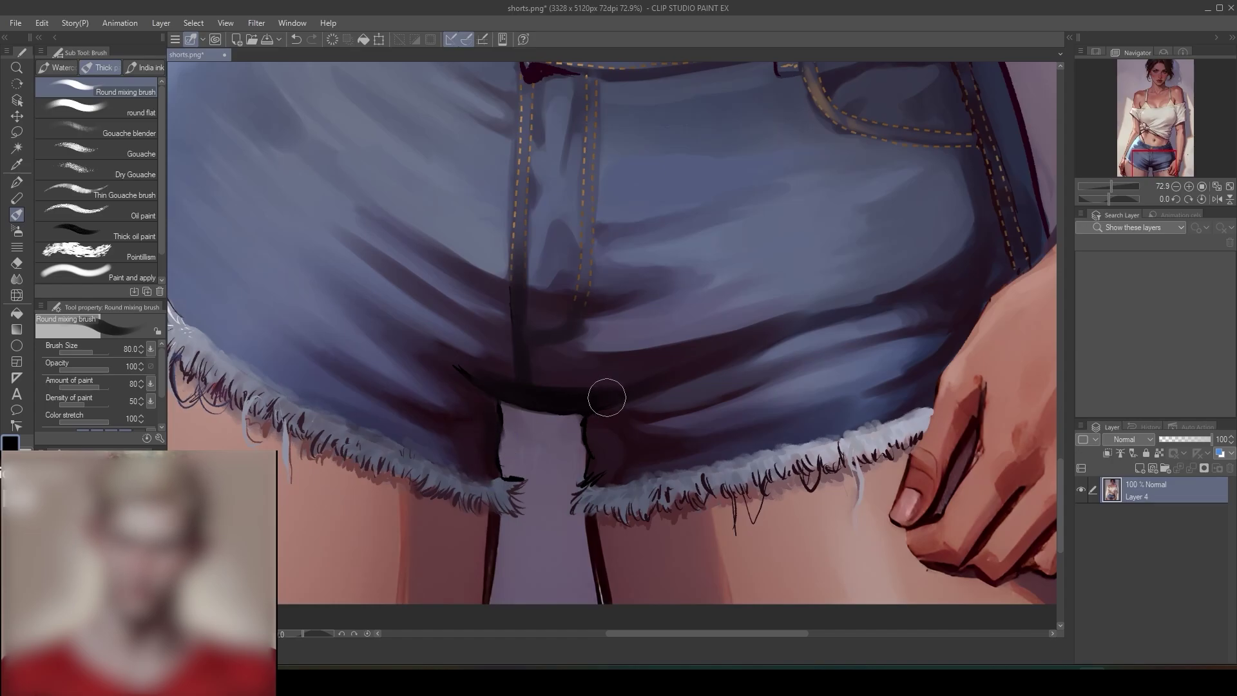
{"action": "left_click_drag", "start_coordinate": [606, 398], "coordinate": [638, 412]}
- Redraw the brown stitching down the centre seam and around the fly's curved base with the Dashed line tool at size 7
{"action": "scroll", "coordinate": [644, 451], "scroll_direction": "down", "scroll_amount": 6}
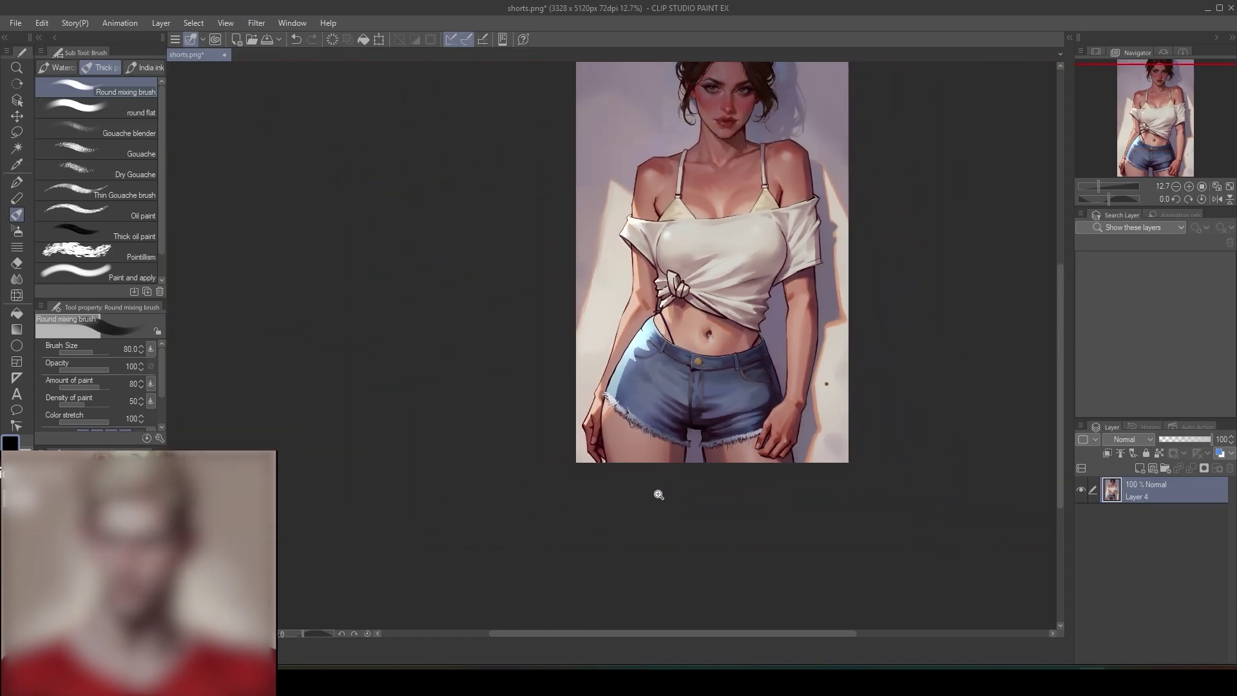
{"action": "scroll", "coordinate": [659, 494], "scroll_direction": "down", "scroll_amount": 1}
{"action": "scroll", "coordinate": [658, 497], "scroll_direction": "up", "scroll_amount": 10}
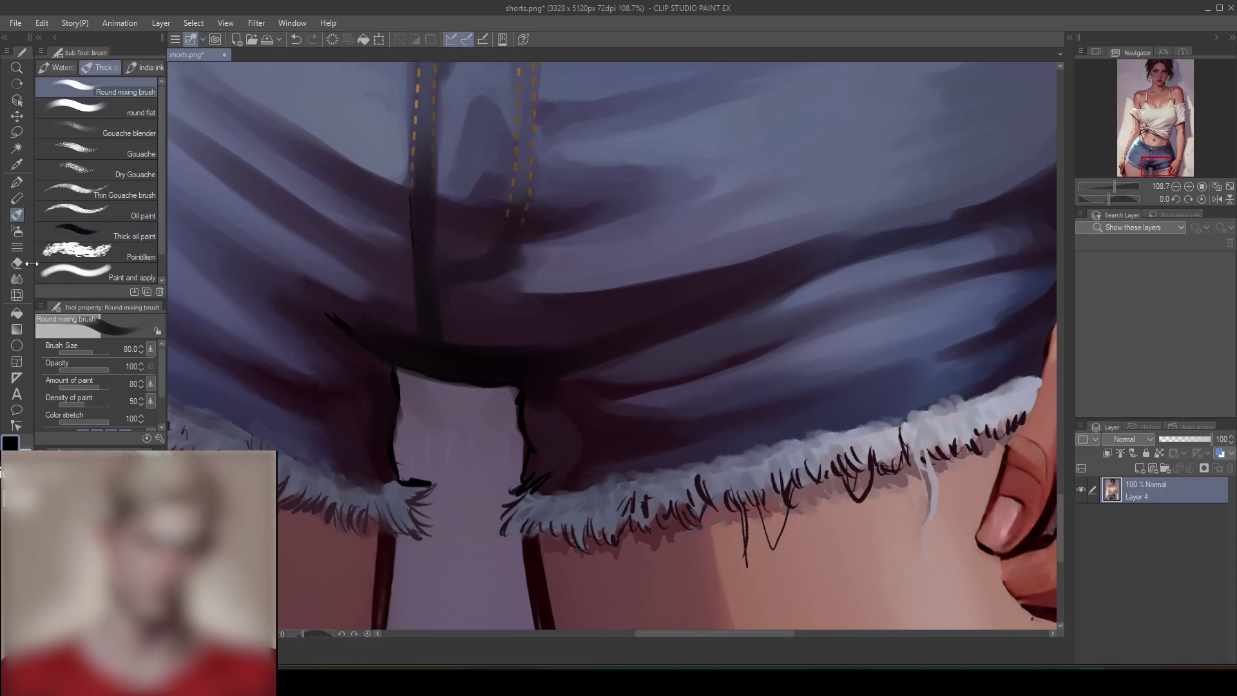
{"action": "left_click", "coordinate": [17, 247]}
{"action": "left_click_drag", "start_coordinate": [411, 187], "coordinate": [424, 297]}
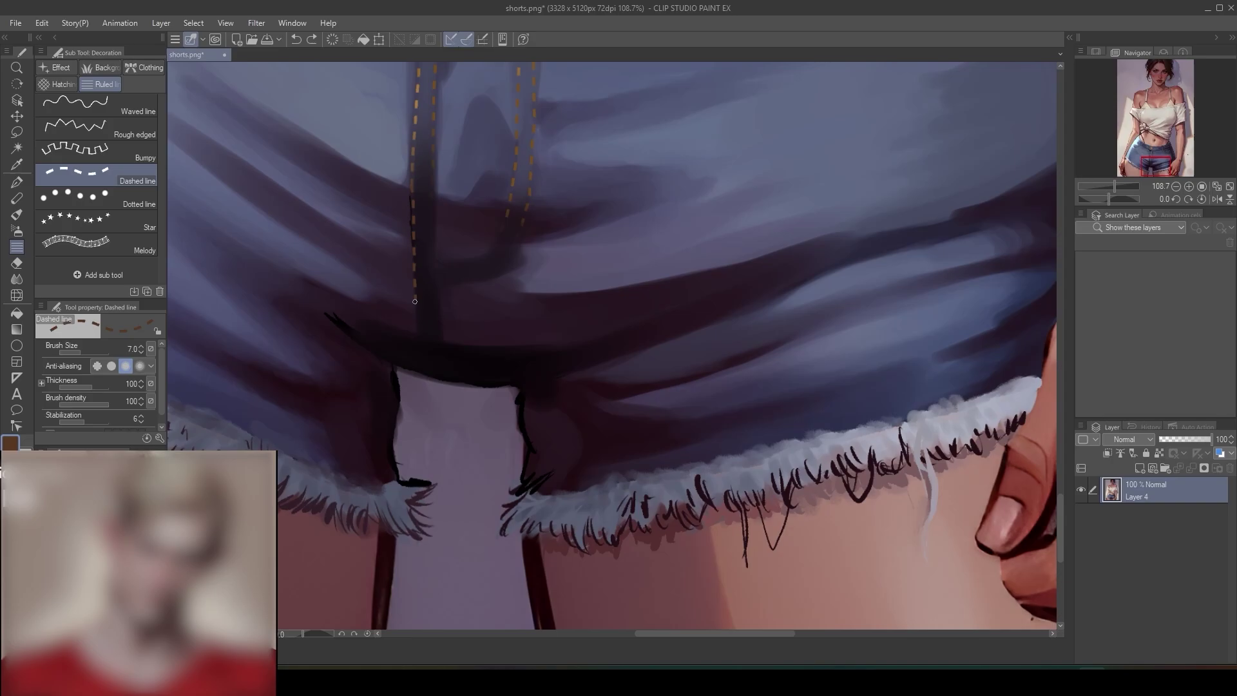
{"action": "left_click_drag", "start_coordinate": [415, 301], "coordinate": [418, 367]}
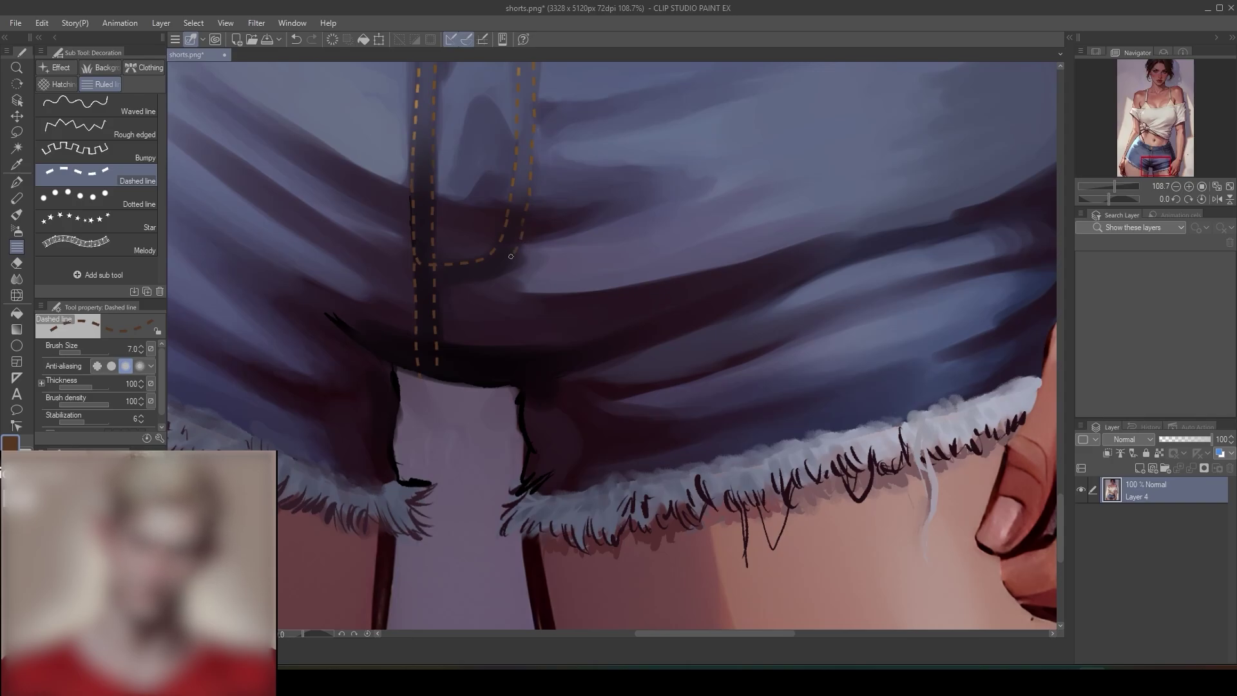
{"action": "mouse_move", "coordinate": [511, 257]}
{"action": "left_mouse_down"}
{"action": "mouse_move", "coordinate": [459, 280]}
{"action": "mouse_move", "coordinate": [416, 281]}
{"action": "left_mouse_up"}
{"action": "scroll", "coordinate": [465, 259], "scroll_direction": "down", "scroll_amount": 8}
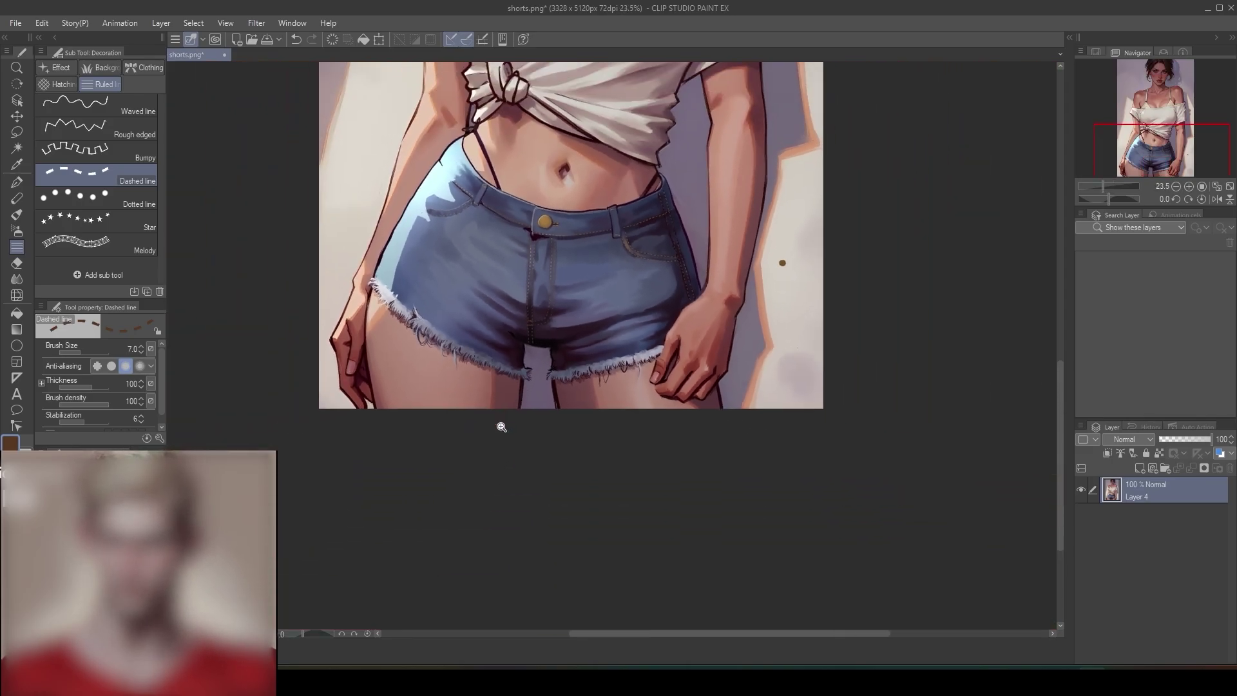
{"action": "scroll", "coordinate": [566, 290], "scroll_direction": "up", "scroll_amount": 2}
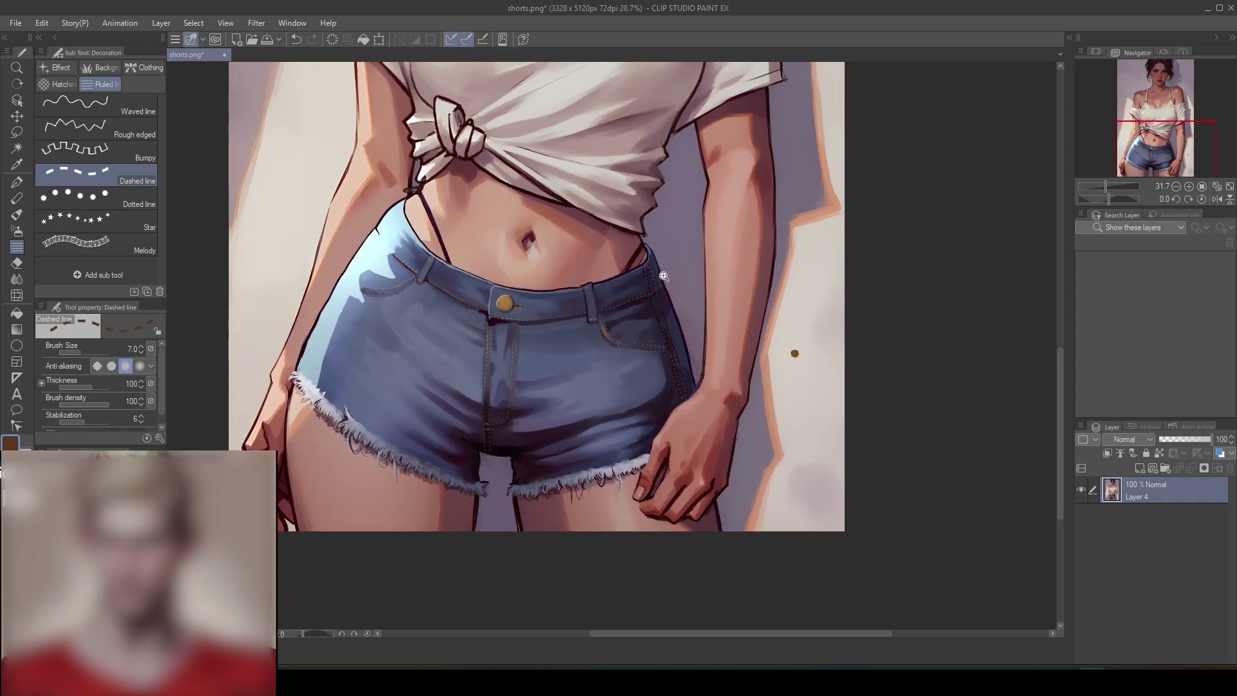
{"action": "scroll", "coordinate": [664, 276], "scroll_direction": "down", "scroll_amount": 4}
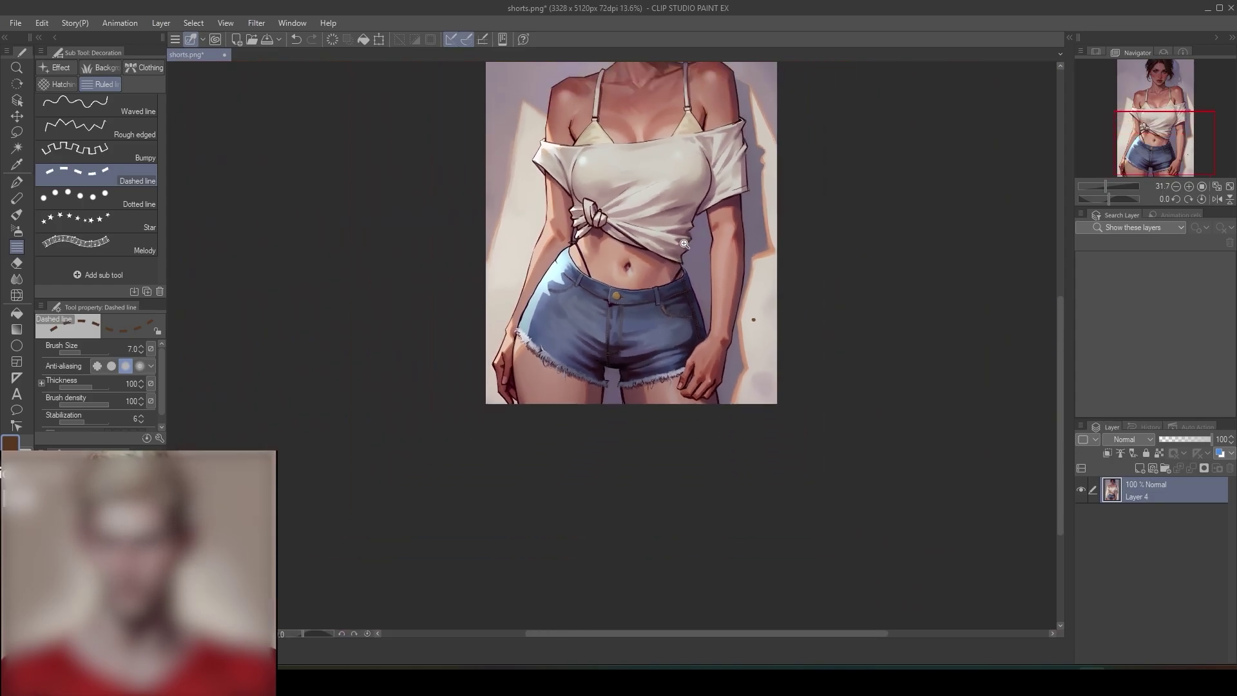
- Paint over the stray brown dot on the light wall patch with the off-white wall tone, using the Real G-Pen at size 40
{"action": "left_click_drag", "start_coordinate": [685, 244], "coordinate": [661, 285]}
{"action": "scroll", "coordinate": [647, 327], "scroll_direction": "up", "scroll_amount": 1}
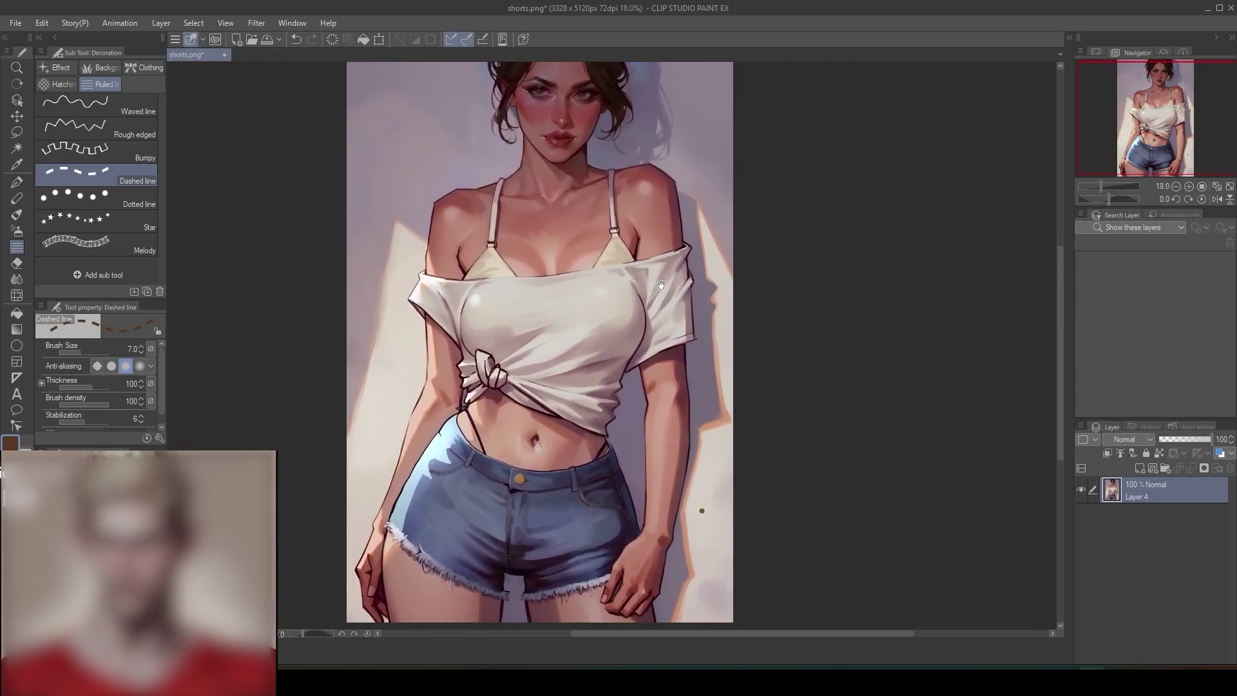
{"action": "key", "text": "p"}
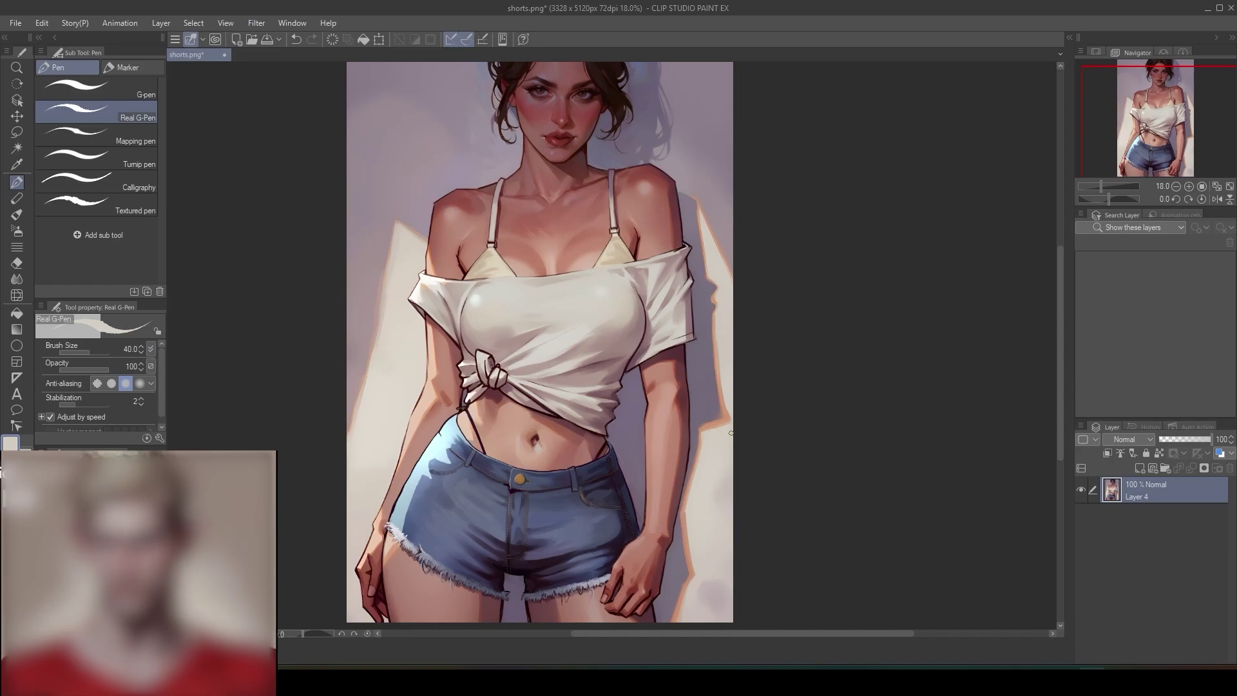
{"action": "left_click_drag", "start_coordinate": [699, 483], "coordinate": [665, 388]}
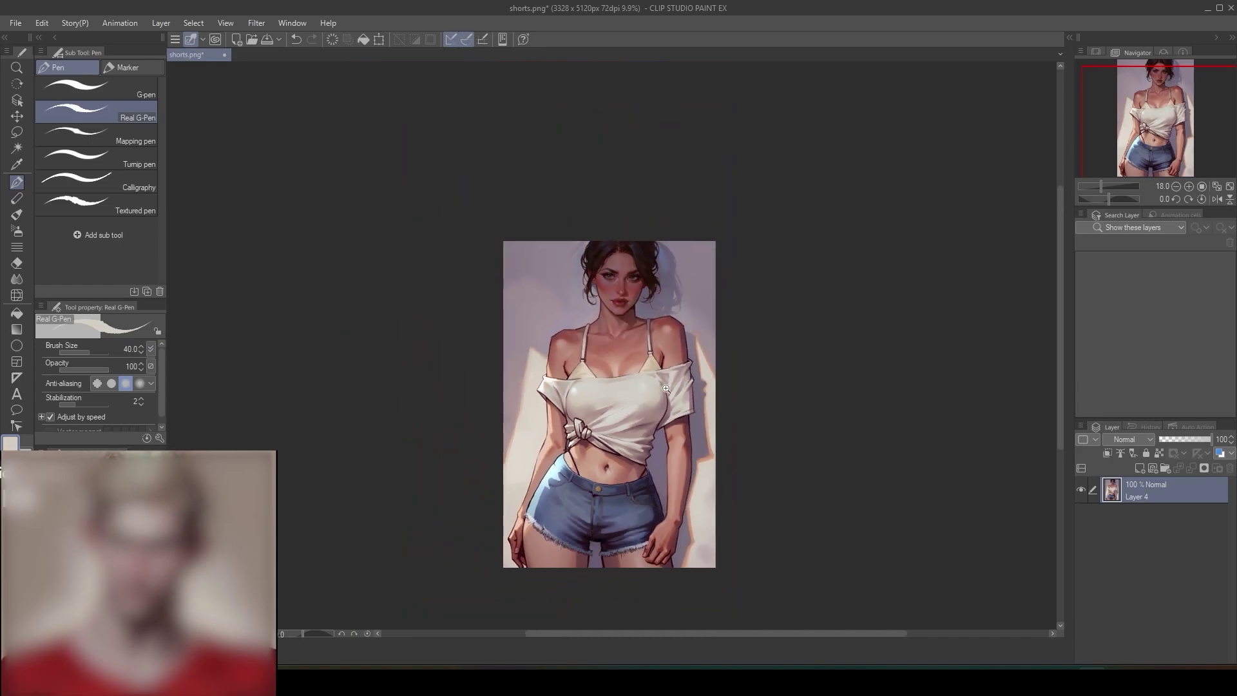
{"action": "left_click_drag", "start_coordinate": [689, 470], "coordinate": [706, 316]}
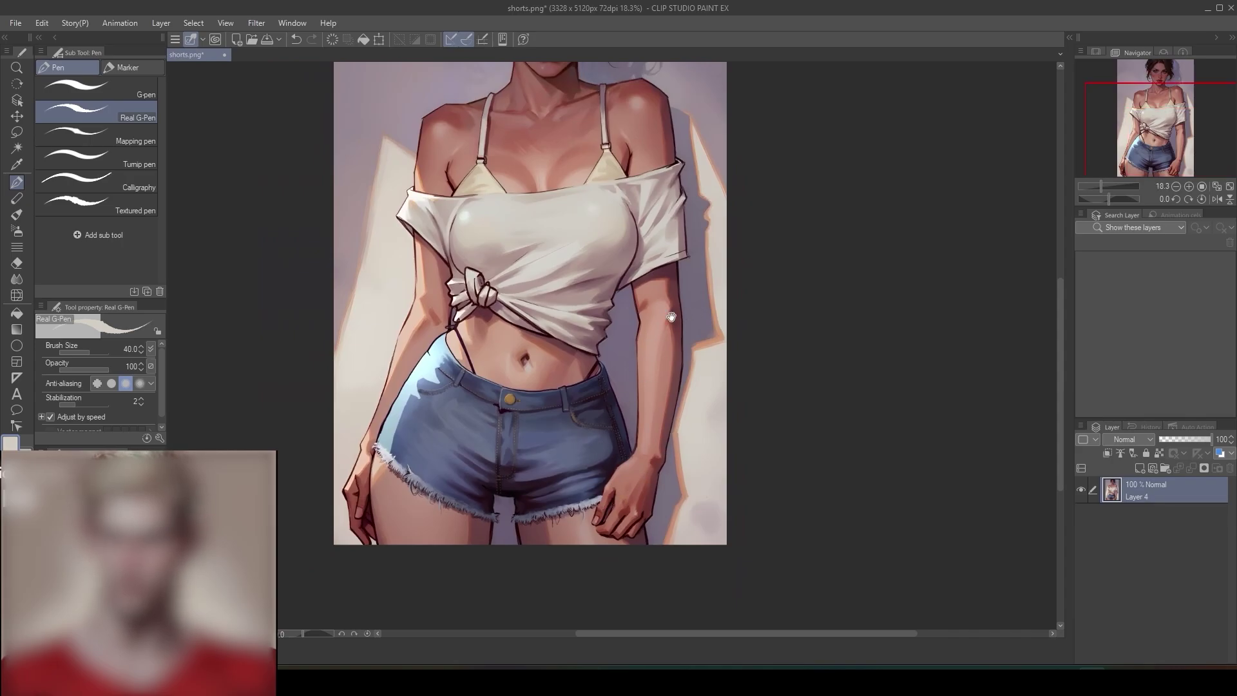
- Sample the purple background shadow and letter the first name of the artist's signature on the light wall patch beside the hand
{"action": "mouse_move", "coordinate": [682, 442]}
{"action": "left_mouse_down"}
{"action": "mouse_move", "coordinate": [734, 442]}
{"action": "mouse_move", "coordinate": [685, 446]}
{"action": "mouse_move", "coordinate": [723, 452]}
{"action": "left_mouse_up"}
{"action": "left_click", "coordinate": [668, 456], "text": "alt"}
{"action": "mouse_move", "coordinate": [699, 486]}
{"action": "left_mouse_down"}
{"action": "mouse_move", "coordinate": [630, 299]}
{"action": "mouse_move", "coordinate": [650, 416]}
{"action": "left_mouse_up"}
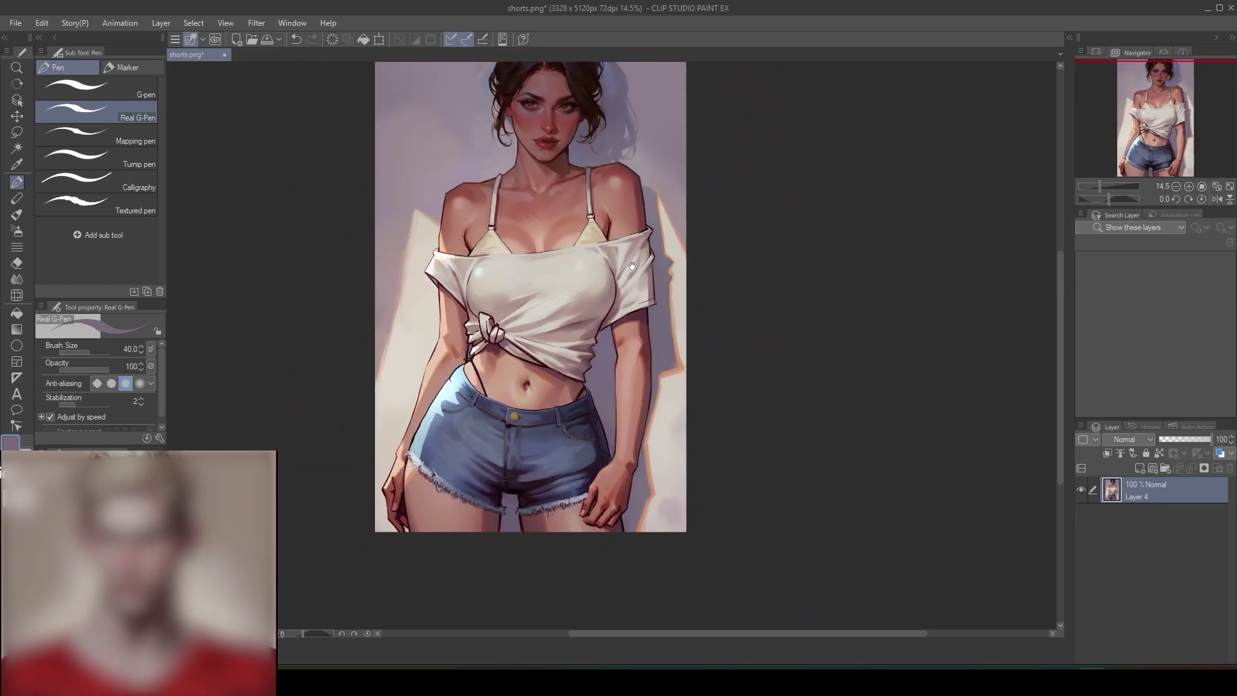
{"action": "scroll", "coordinate": [656, 426], "scroll_direction": "up", "scroll_amount": 4}
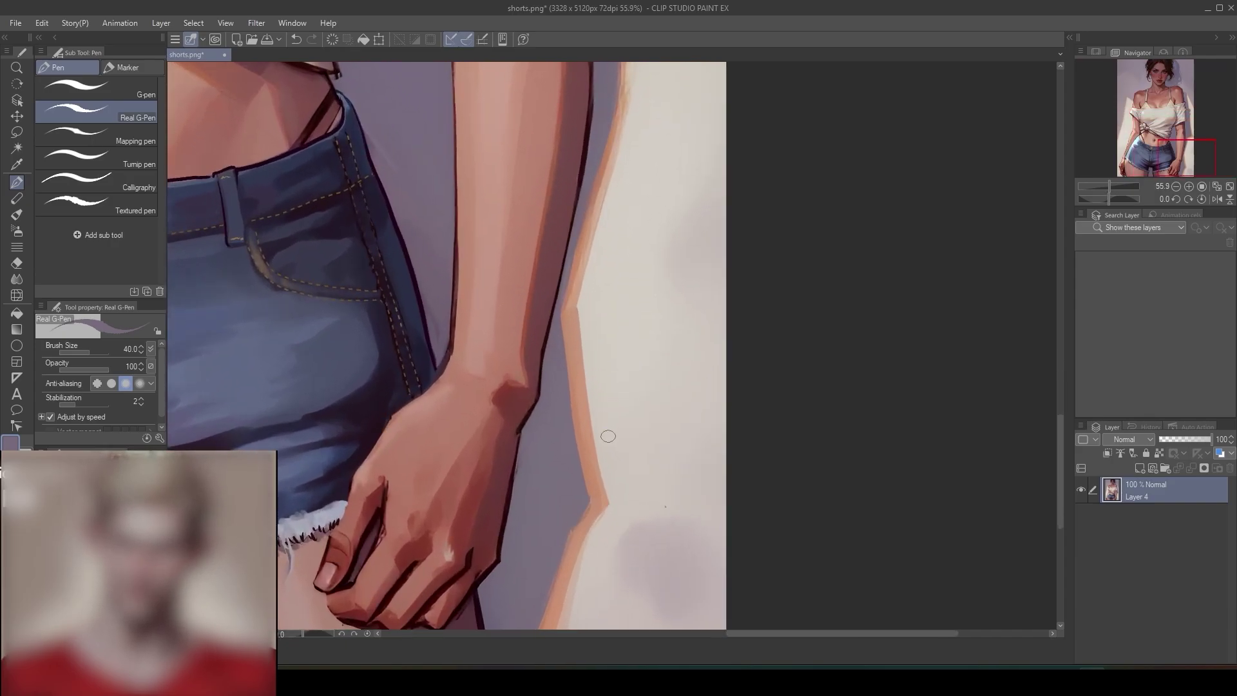
{"action": "left_click_drag", "start_coordinate": [610, 438], "coordinate": [599, 302]}
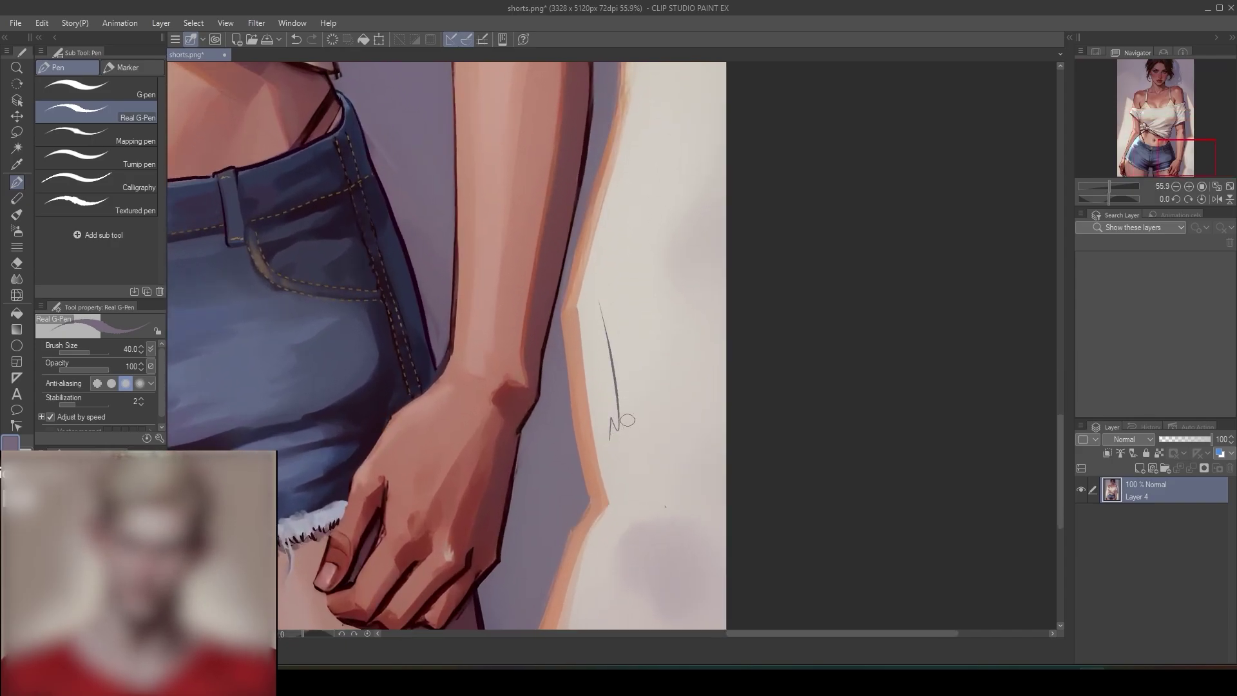
{"action": "key", "text": "ctrl+z"}
{"action": "mouse_move", "coordinate": [613, 437]}
{"action": "left_mouse_down"}
{"action": "mouse_move", "coordinate": [597, 330]}
{"action": "mouse_move", "coordinate": [653, 464]}
{"action": "left_mouse_up"}
{"action": "key", "text": "ctrl+z"}
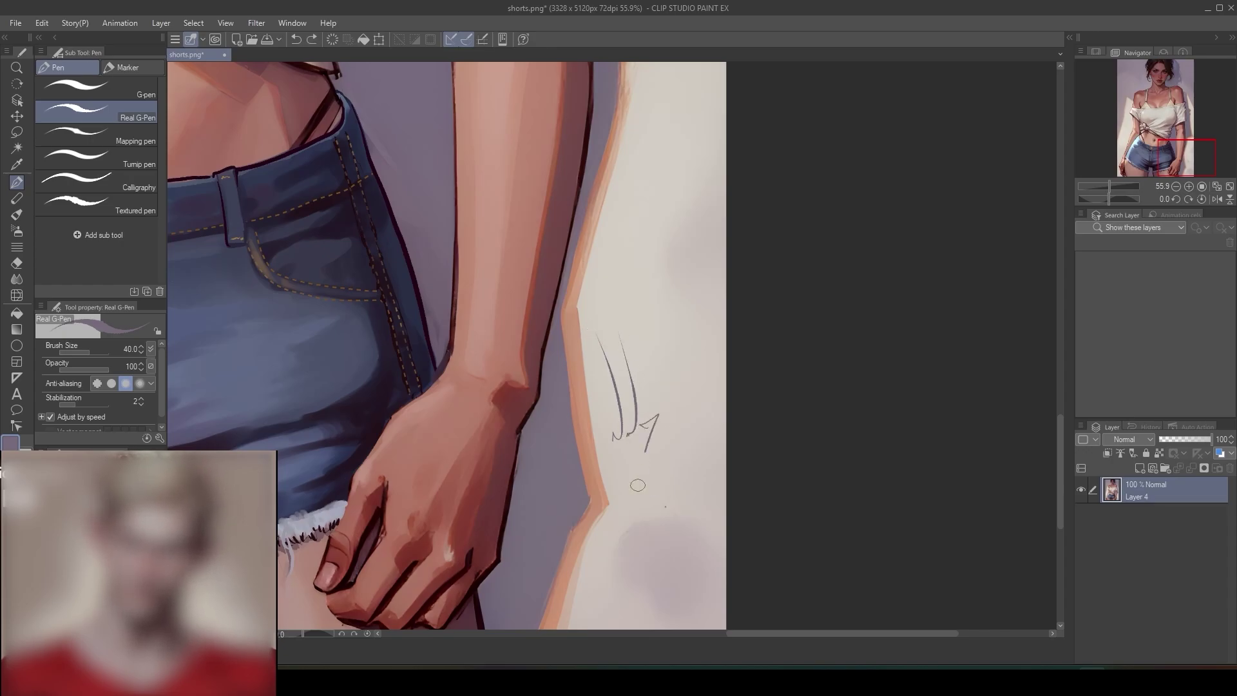
- Letter the surname of the signature beside the first name in the same purple, redrawing its strokes and finishing with a flourish
{"action": "mouse_move", "coordinate": [654, 332]}
{"action": "left_mouse_down"}
{"action": "mouse_move", "coordinate": [664, 418]}
{"action": "mouse_move", "coordinate": [709, 292]}
{"action": "left_mouse_up"}
{"action": "key", "text": "ctrl+z"}
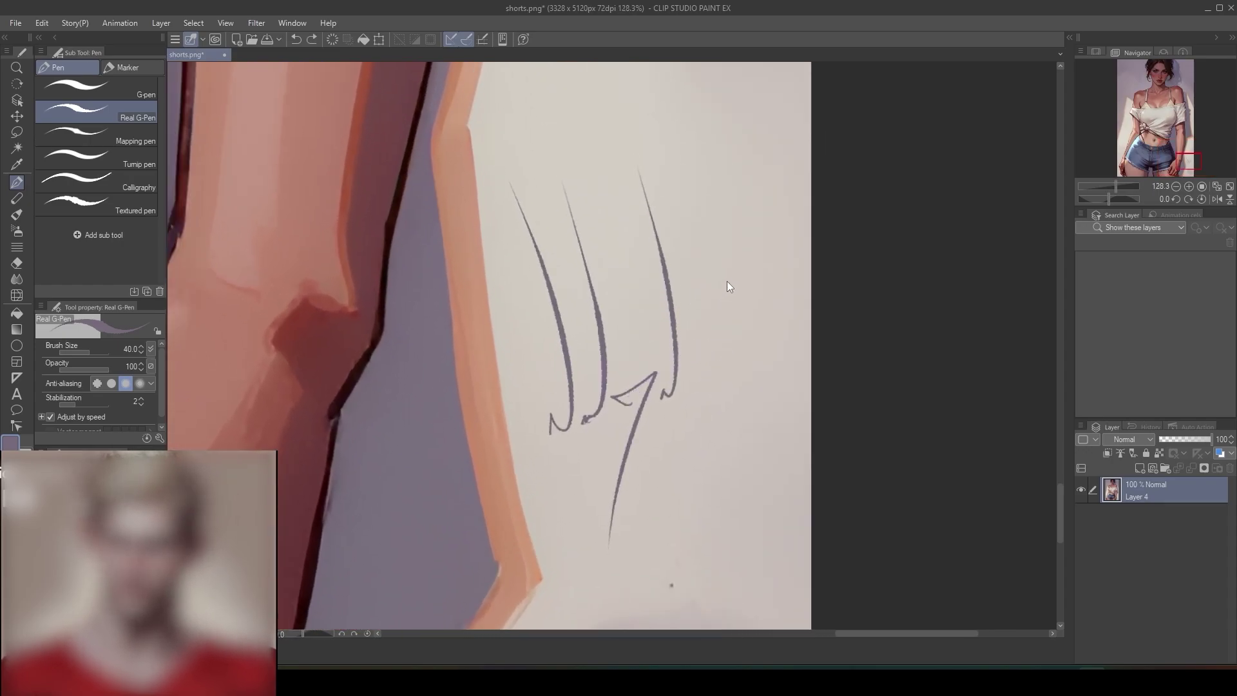
{"action": "key", "text": "ctrl+z"}
{"action": "left_click_drag", "start_coordinate": [619, 387], "coordinate": [619, 482]}
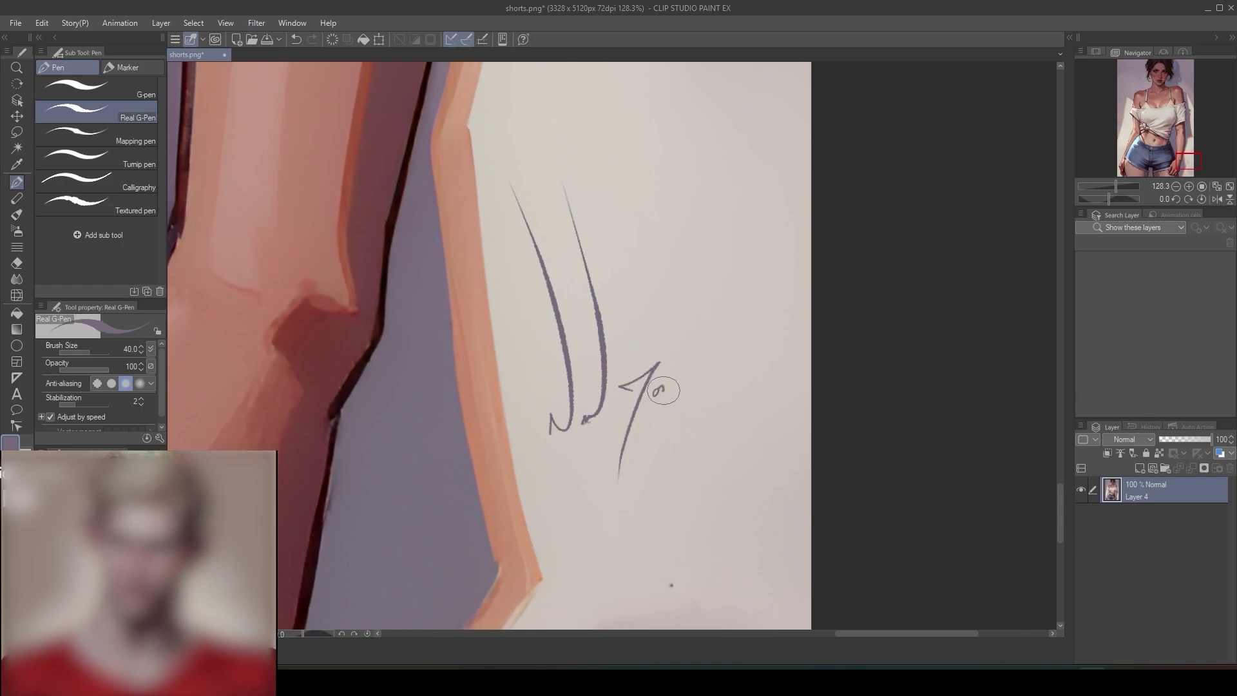
{"action": "left_click_drag", "start_coordinate": [664, 390], "coordinate": [678, 389]}
{"action": "left_click_drag", "start_coordinate": [663, 265], "coordinate": [688, 385]}
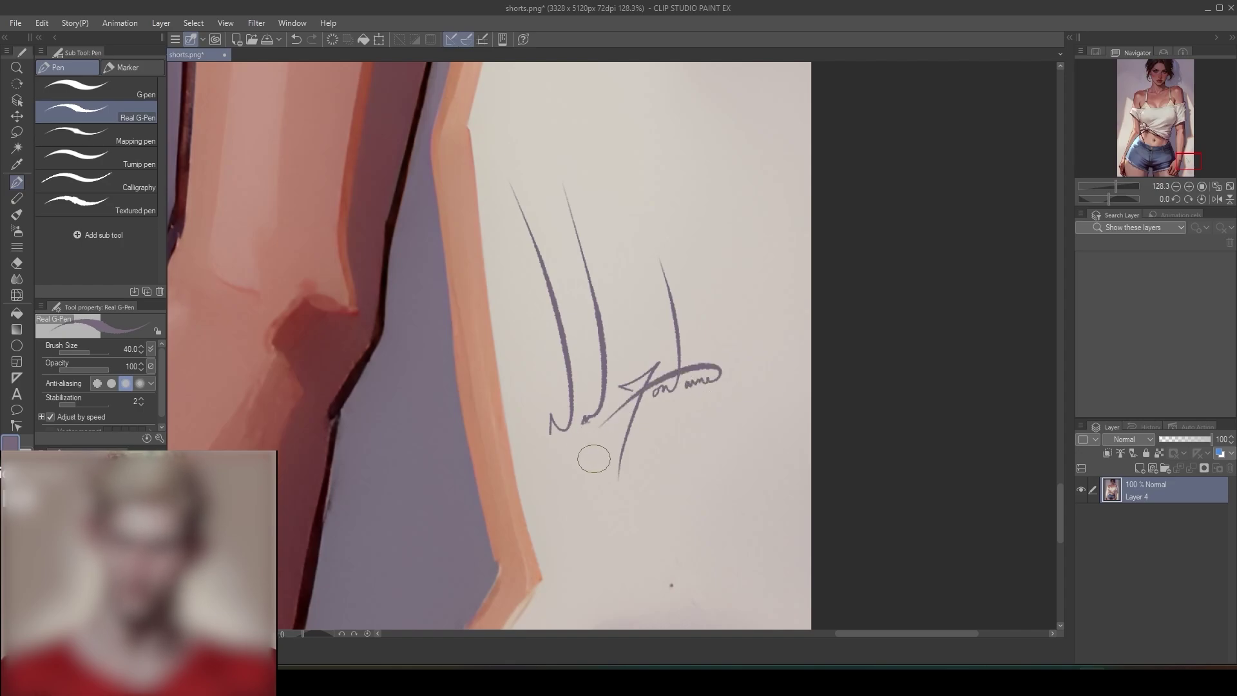
{"action": "key", "text": "ctrl+z"}
{"action": "left_click_drag", "start_coordinate": [688, 380], "coordinate": [685, 383]}
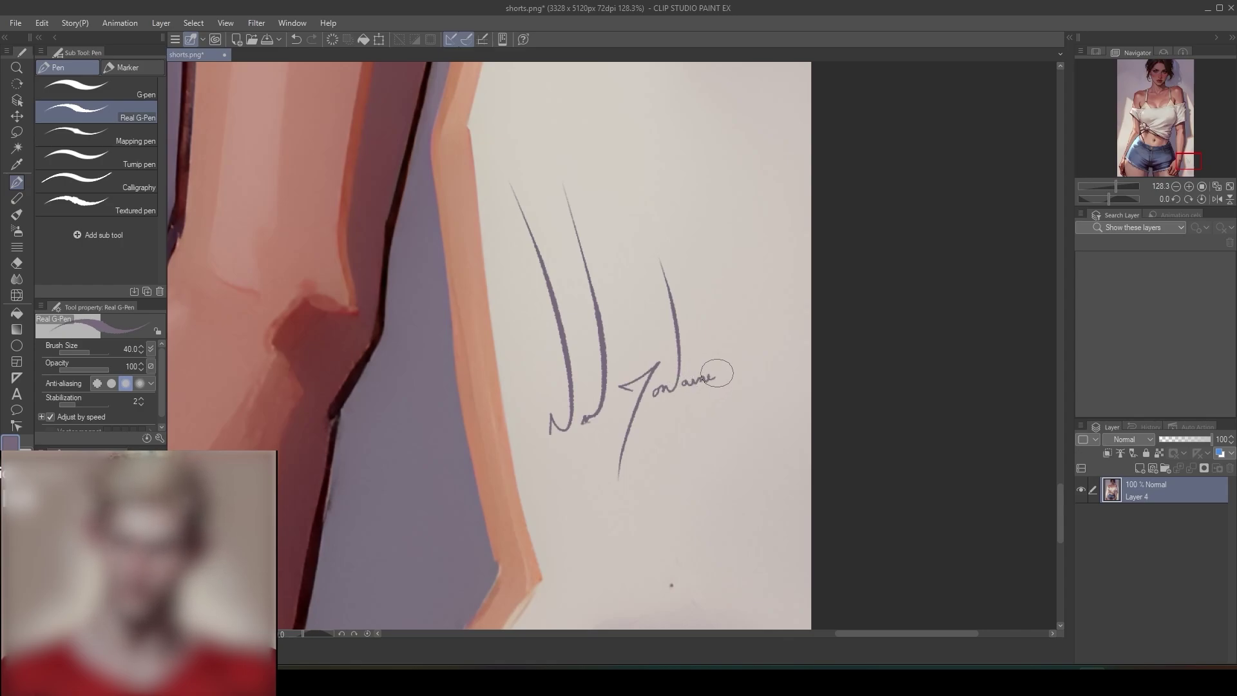
{"action": "left_click_drag", "start_coordinate": [716, 373], "coordinate": [609, 419]}
- Darken the gap between the lips with the near-black sampled from the mouth, and soften its edges with the Wet bleed blender at size 25
{"action": "scroll", "coordinate": [644, 386], "scroll_direction": "down", "scroll_amount": 6}
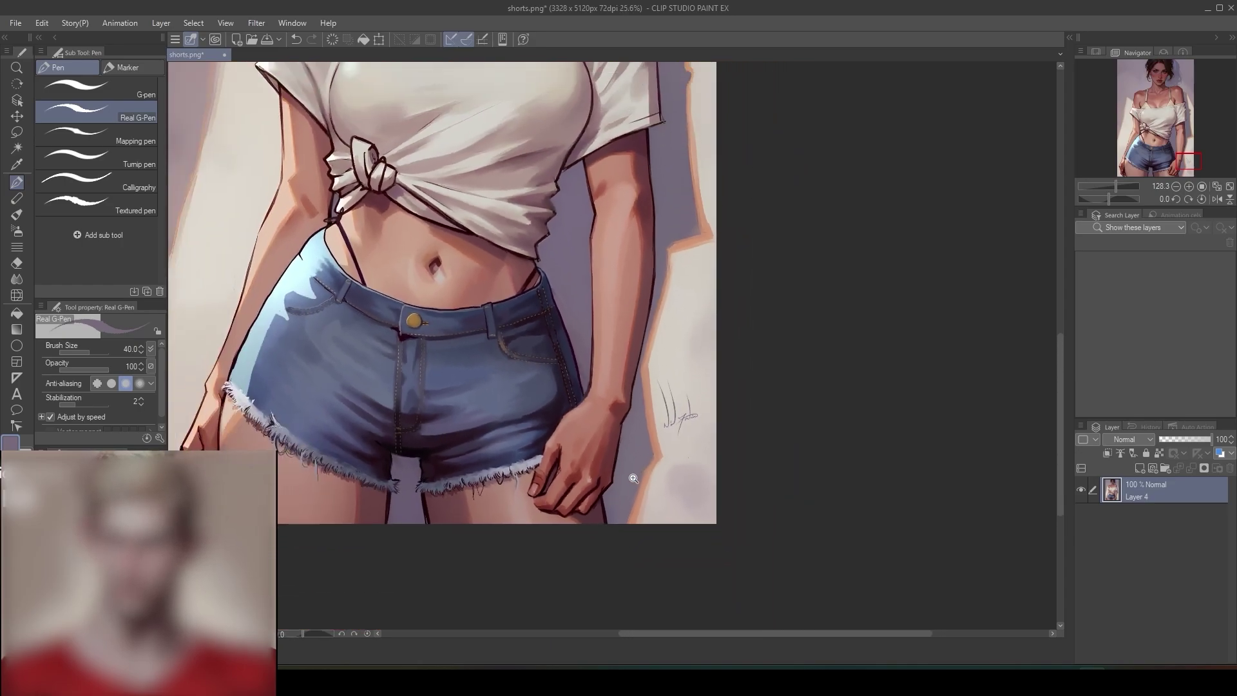
{"action": "left_click_drag", "start_coordinate": [680, 353], "coordinate": [677, 442]}
{"action": "scroll", "coordinate": [684, 363], "scroll_direction": "down", "scroll_amount": 2}
{"action": "left_click_drag", "start_coordinate": [730, 256], "coordinate": [700, 329]}
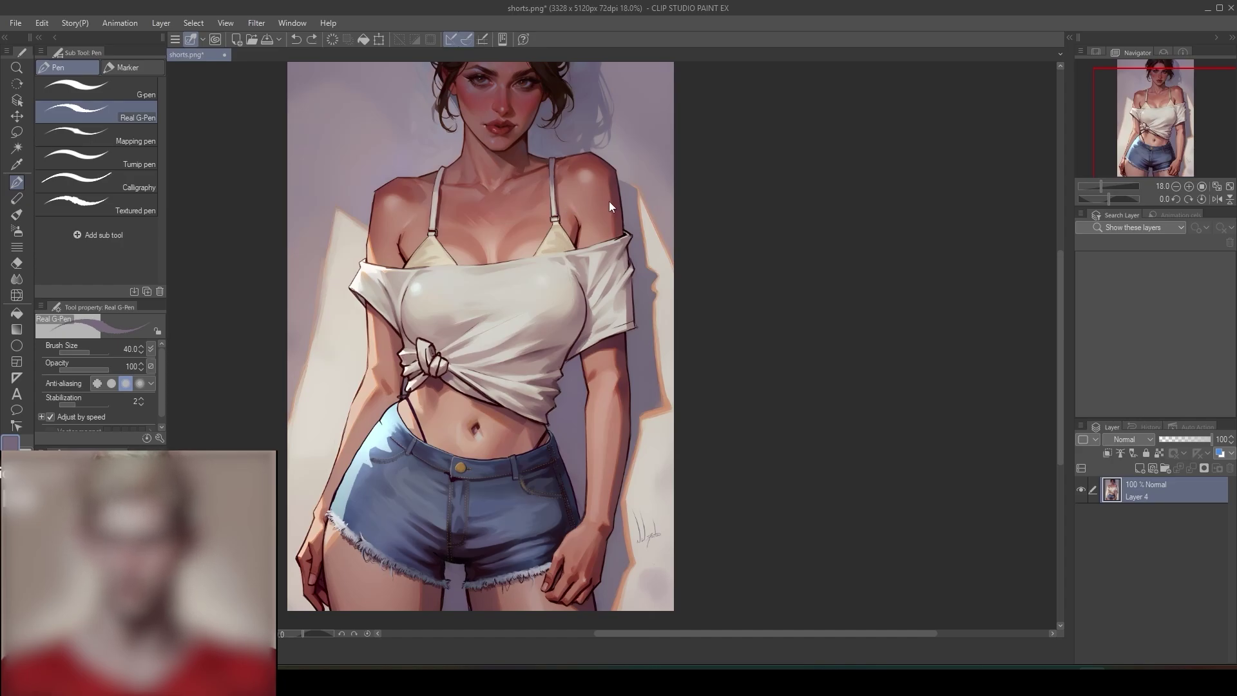
{"action": "left_click_drag", "start_coordinate": [539, 145], "coordinate": [574, 290]}
{"action": "left_click_drag", "start_coordinate": [564, 284], "coordinate": [612, 312]}
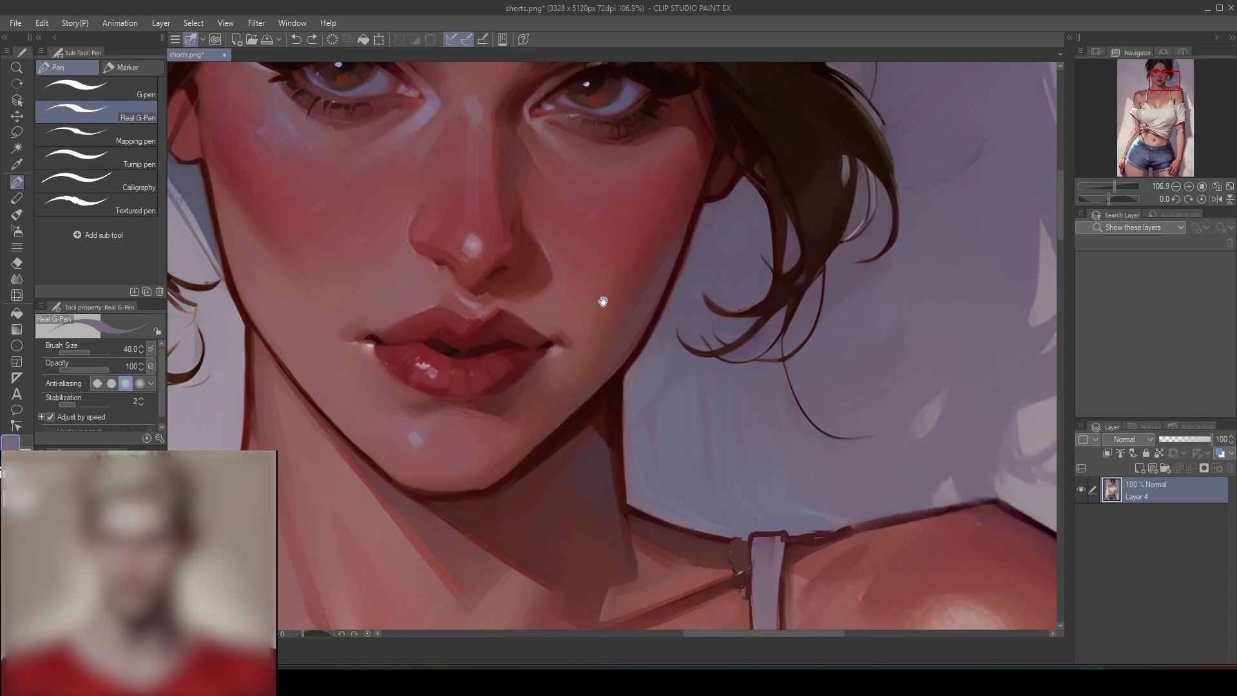
{"action": "left_click", "coordinate": [466, 348], "text": "alt"}
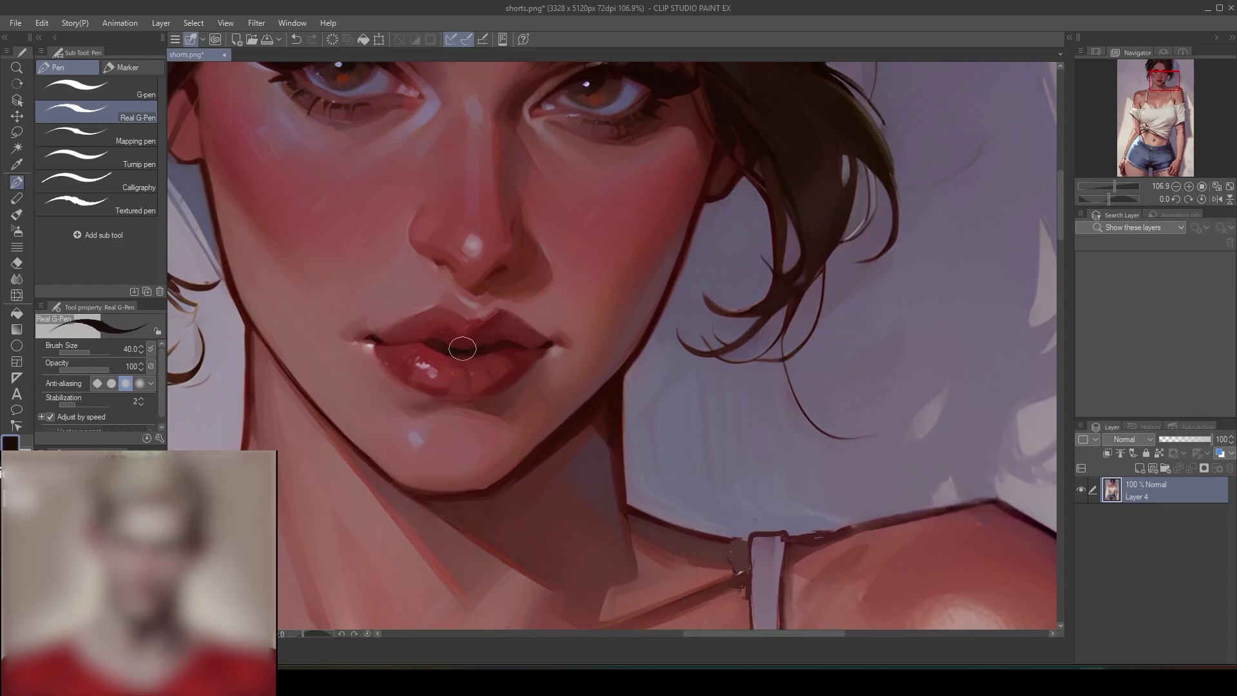
{"action": "left_click_drag", "start_coordinate": [450, 349], "coordinate": [432, 345]}
{"action": "mouse_move", "coordinate": [543, 390]}
{"action": "left_mouse_down"}
{"action": "mouse_move", "coordinate": [480, 436]}
{"action": "mouse_move", "coordinate": [535, 382]}
{"action": "mouse_move", "coordinate": [568, 380]}
{"action": "left_mouse_up"}
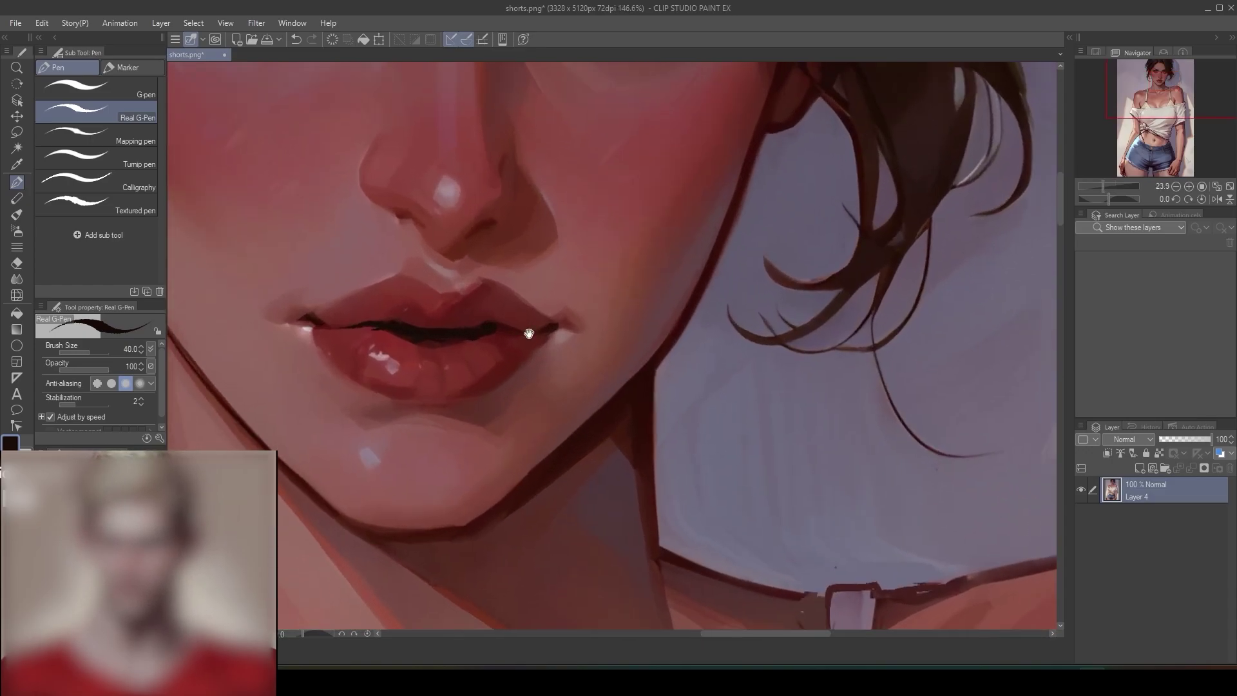
{"action": "key", "text": "j"}
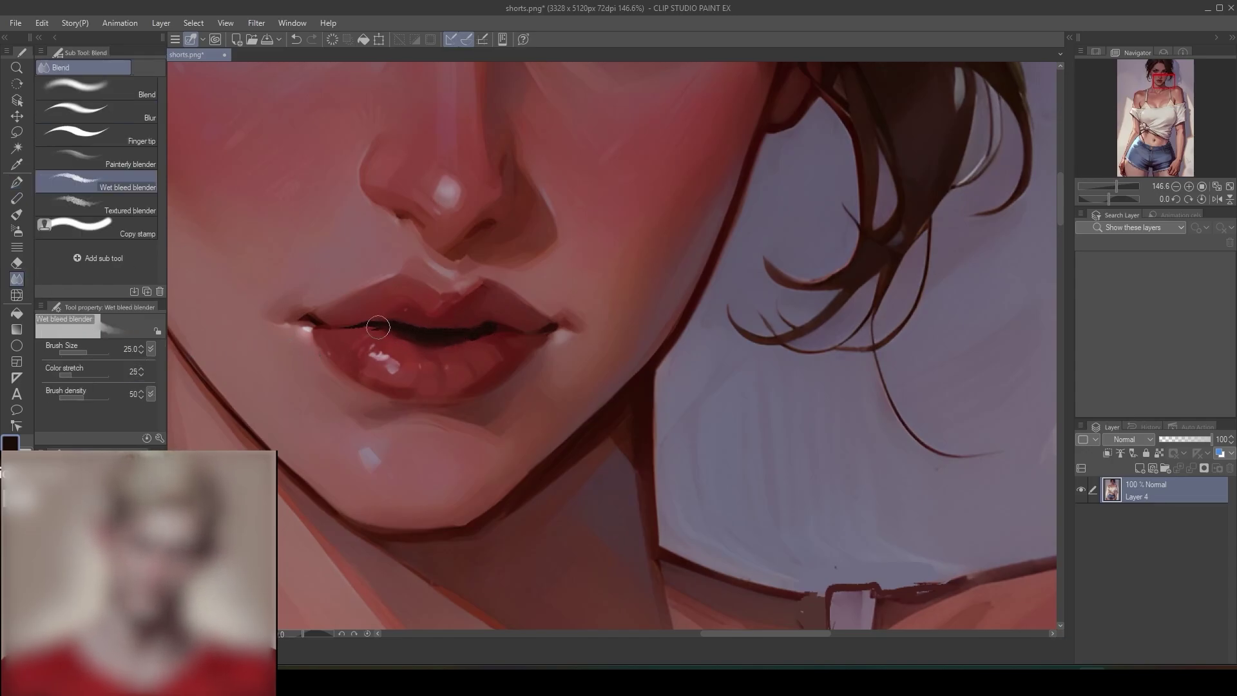
{"action": "left_click_drag", "start_coordinate": [487, 327], "coordinate": [518, 331]}
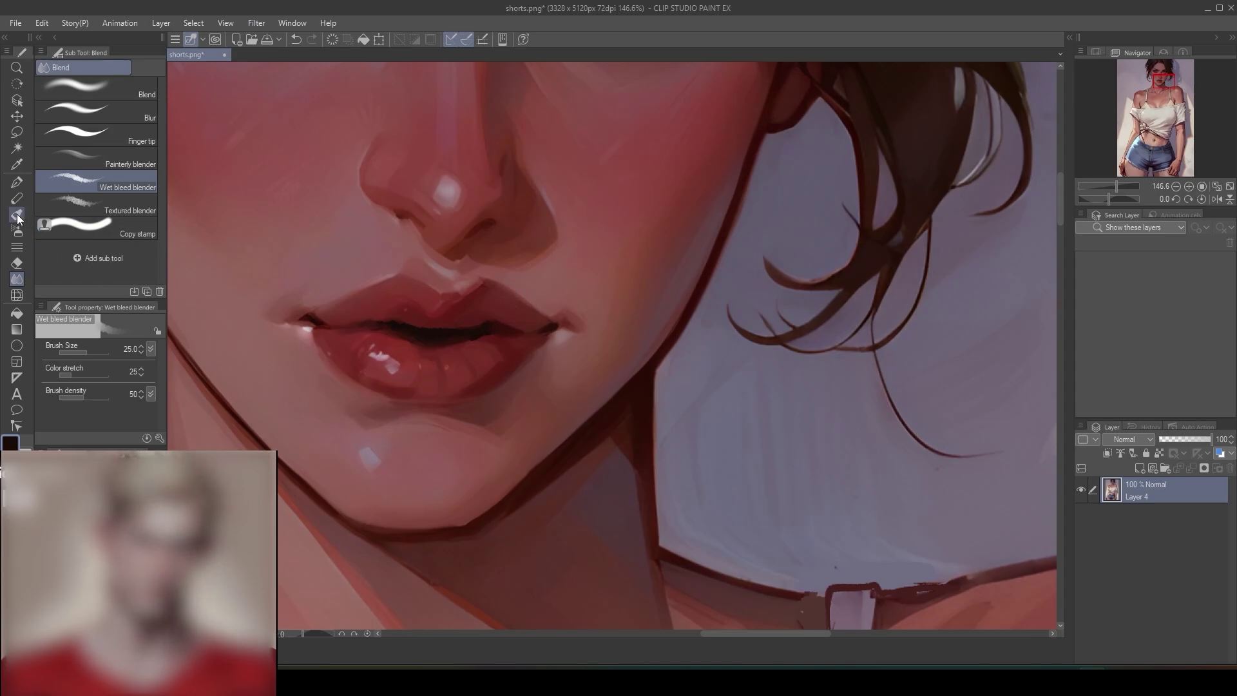
- Refine the upper lip's shading and the mouth line with sampled dark reds, using the Round mixing brush at size 30
{"action": "key", "text": "b"}
{"action": "left_click", "coordinate": [430, 308], "text": "alt"}
{"action": "key", "text": "bracketleft"}
{"action": "key", "text": "bracketleft"}
{"action": "key", "text": "bracketleft"}
{"action": "key", "text": "bracketleft"}
{"action": "key", "text": "bracketleft"}
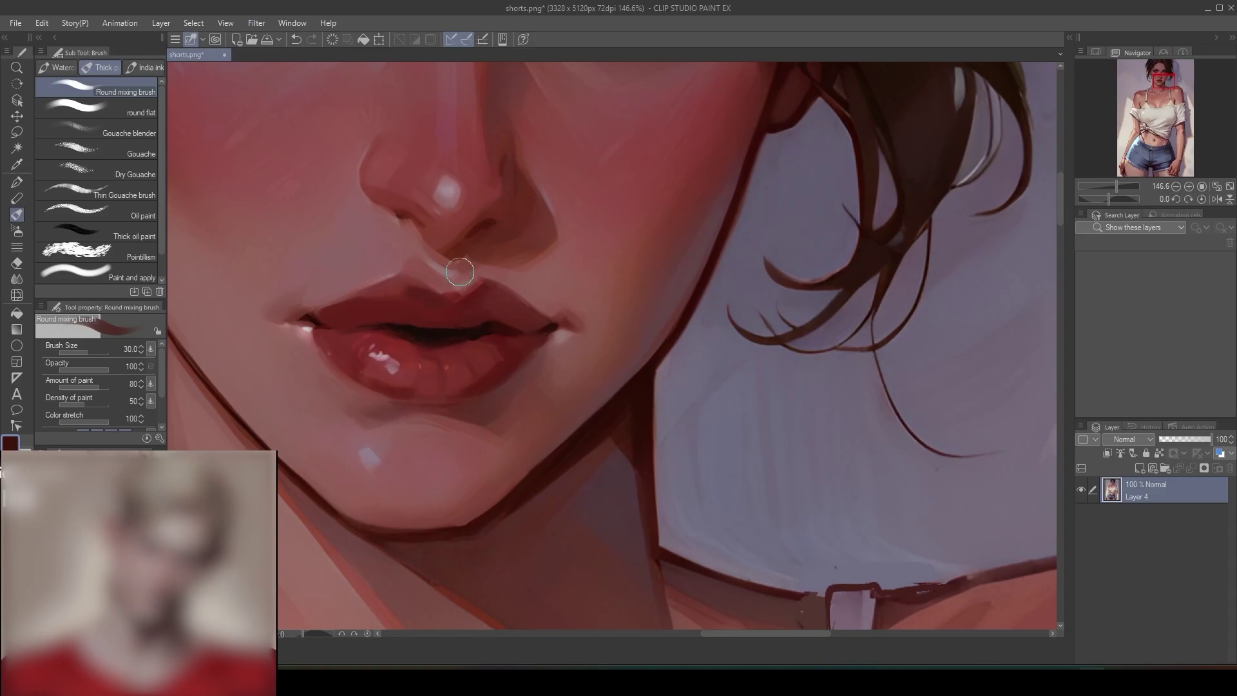
{"action": "left_click", "coordinate": [405, 344], "text": "alt"}
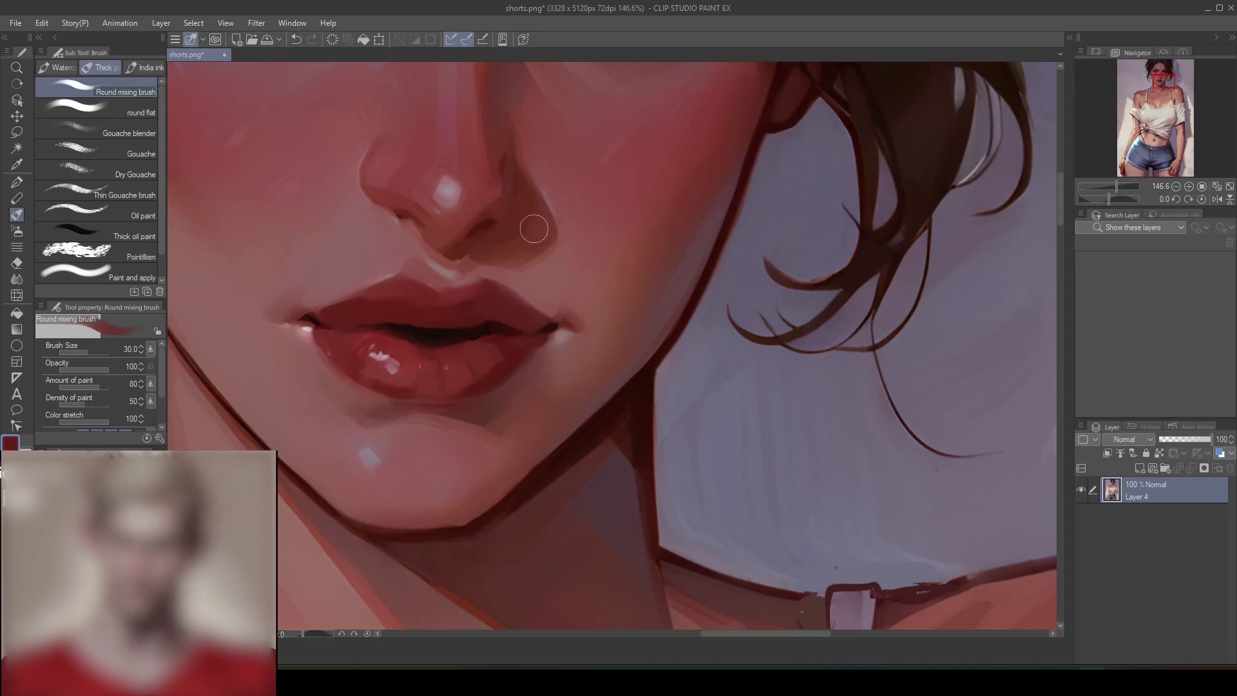
{"action": "left_click", "coordinate": [511, 323], "text": "alt"}
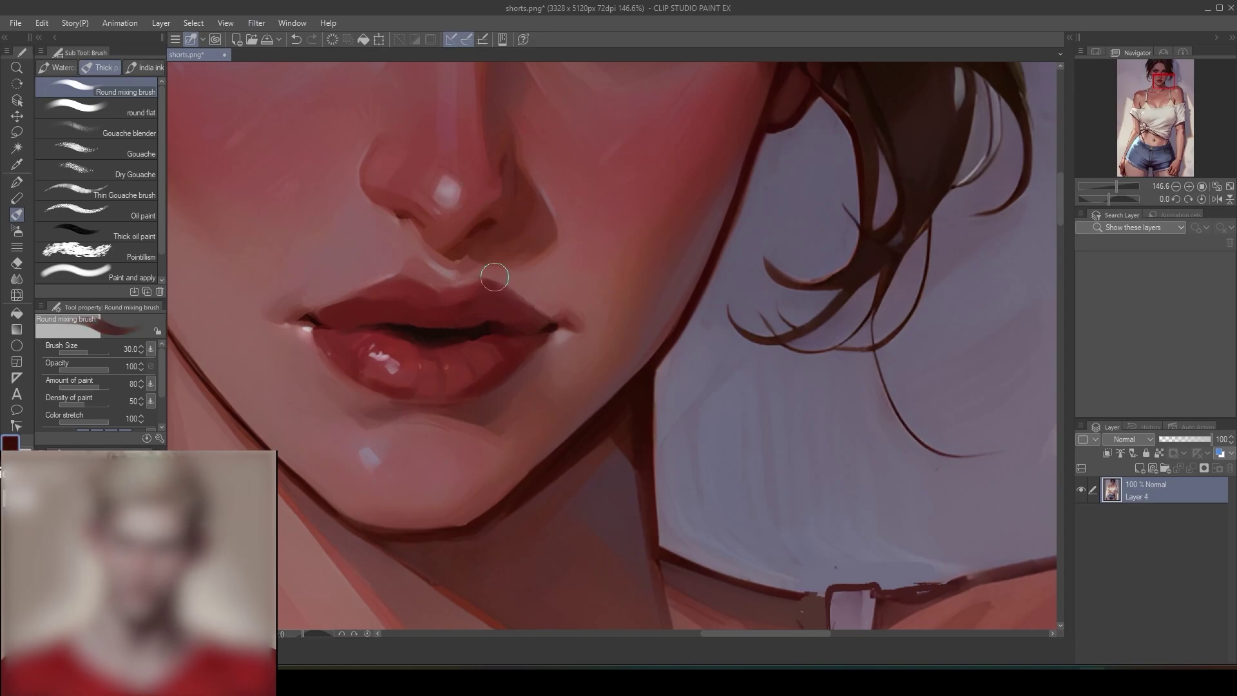
{"action": "left_click_drag", "start_coordinate": [543, 328], "coordinate": [514, 324]}
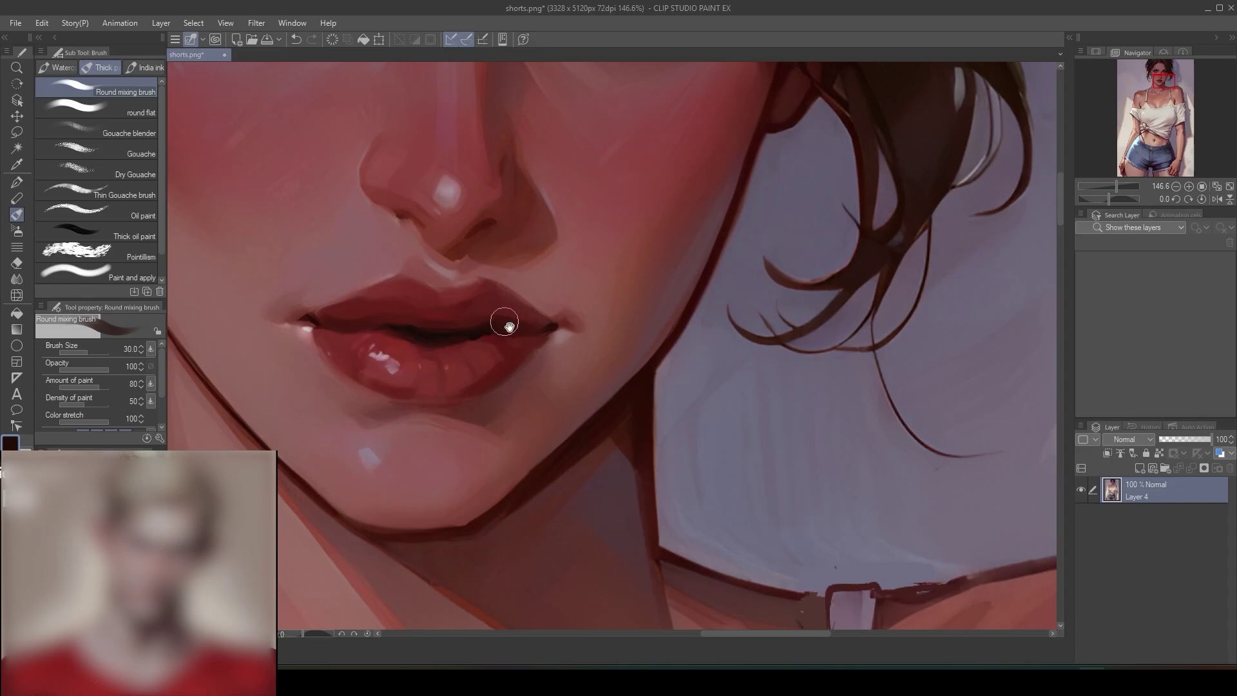
- Smooth the skin between the nose and upper lip with the sampled skin tone, using the Round mixing brush at size 30
{"action": "left_click_drag", "start_coordinate": [506, 322], "coordinate": [422, 243]}
{"action": "left_click", "coordinate": [422, 243], "text": "alt"}
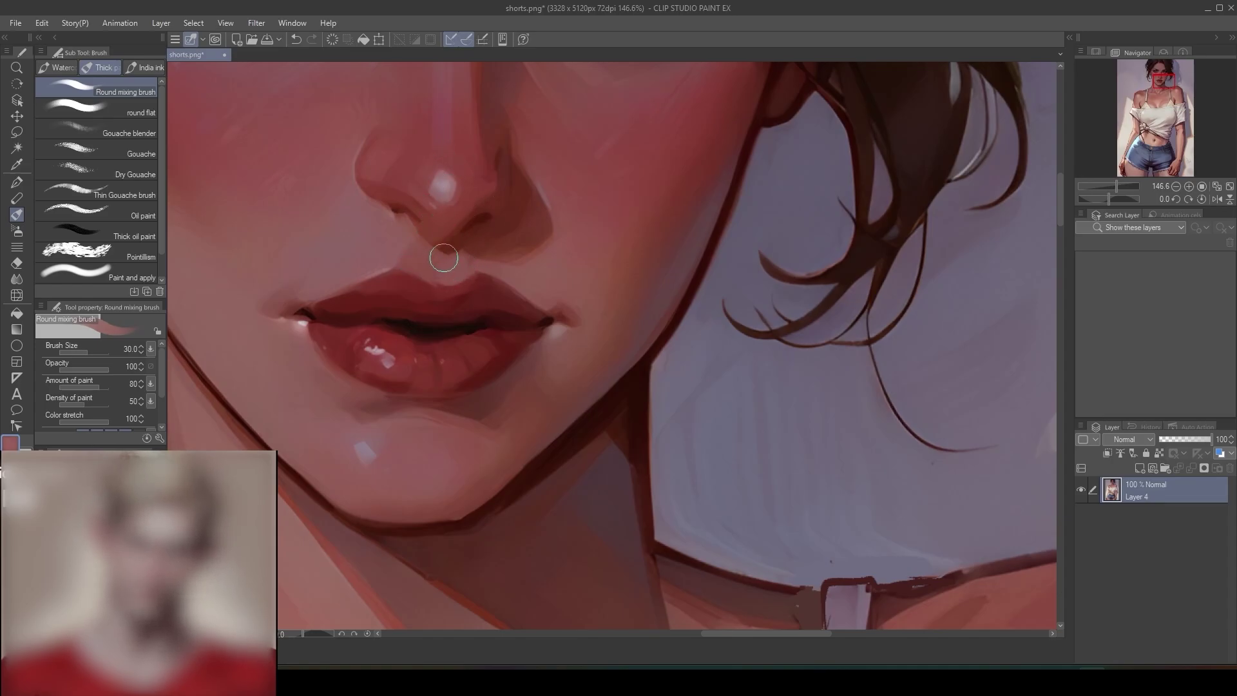
{"action": "scroll", "coordinate": [462, 266], "scroll_direction": "down", "scroll_amount": 8}
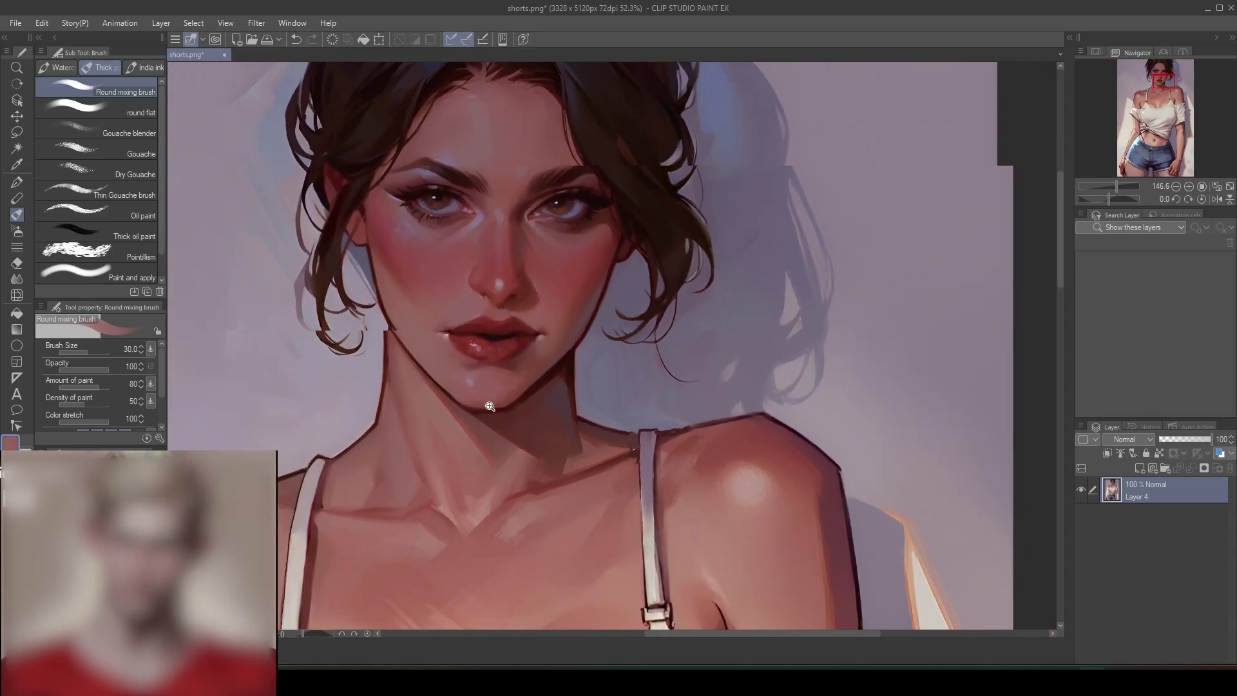
{"action": "scroll", "coordinate": [539, 354], "scroll_direction": "up", "scroll_amount": 9}
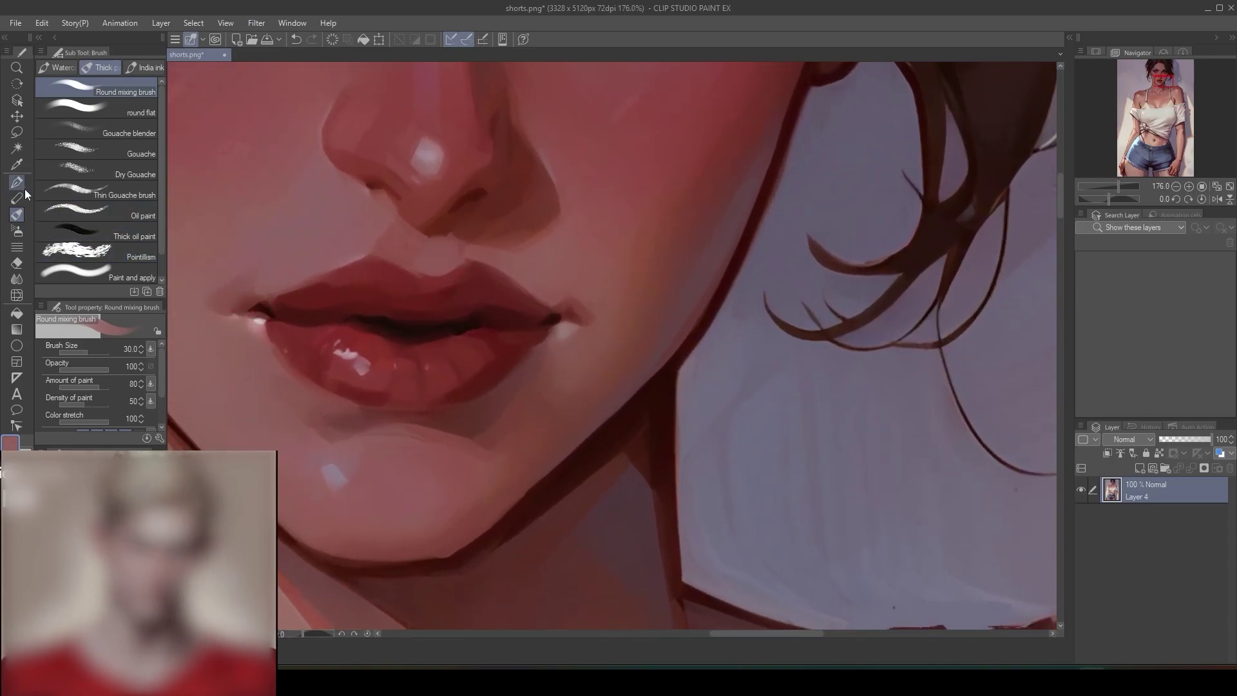
- Paint a small highlight above the centre of the upper lip and refine the lip edge with the Real G-Pen at size 40
{"action": "left_click", "coordinate": [18, 183]}
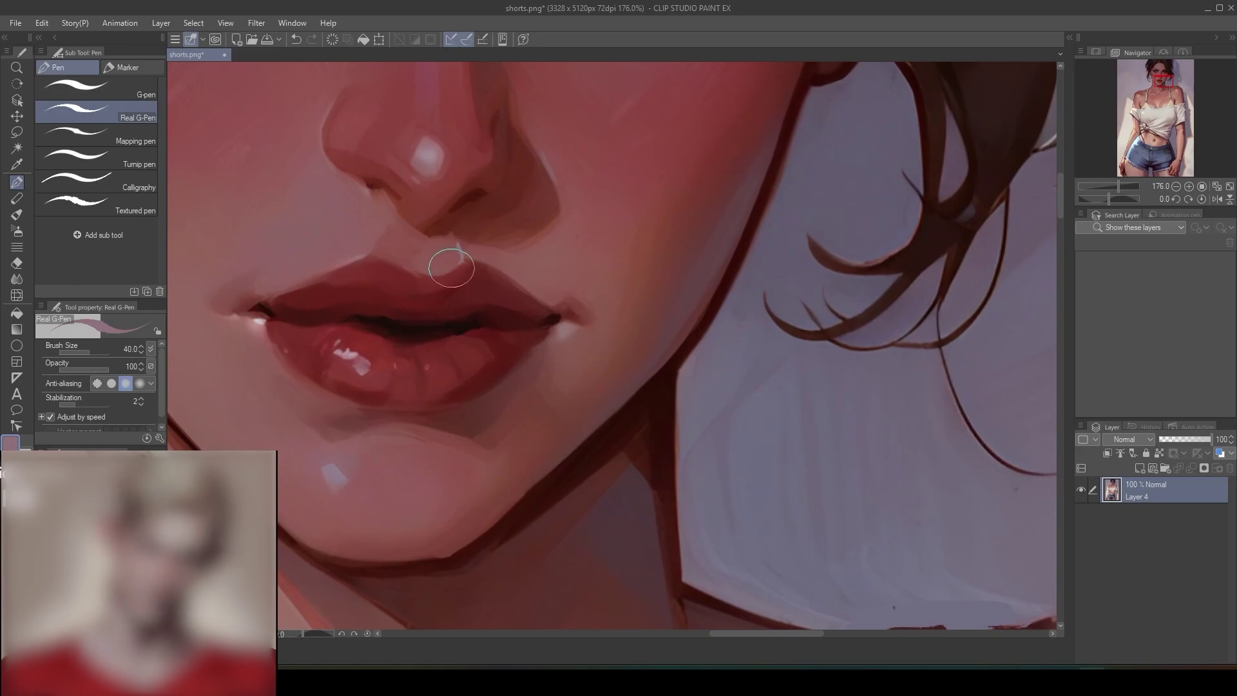
{"action": "scroll", "coordinate": [455, 248], "scroll_direction": "down", "scroll_amount": 8}
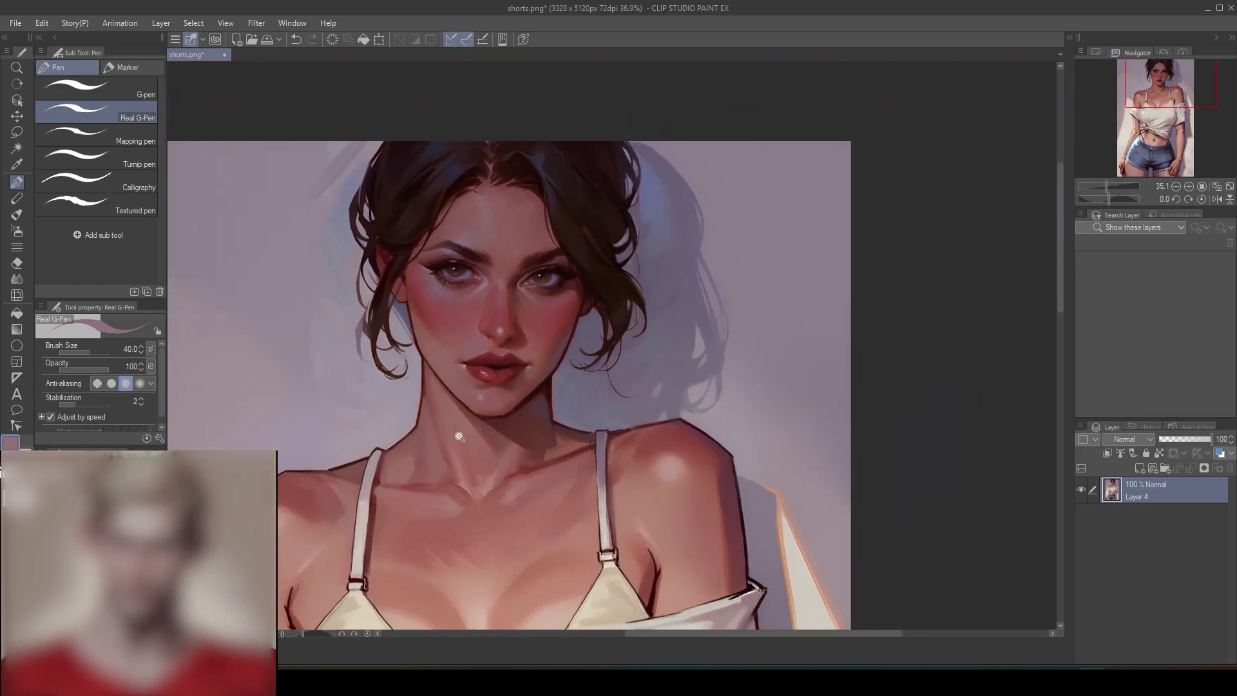
{"action": "scroll", "coordinate": [483, 403], "scroll_direction": "up", "scroll_amount": 3}
{"action": "scroll", "coordinate": [483, 402], "scroll_direction": "up", "scroll_amount": 4}
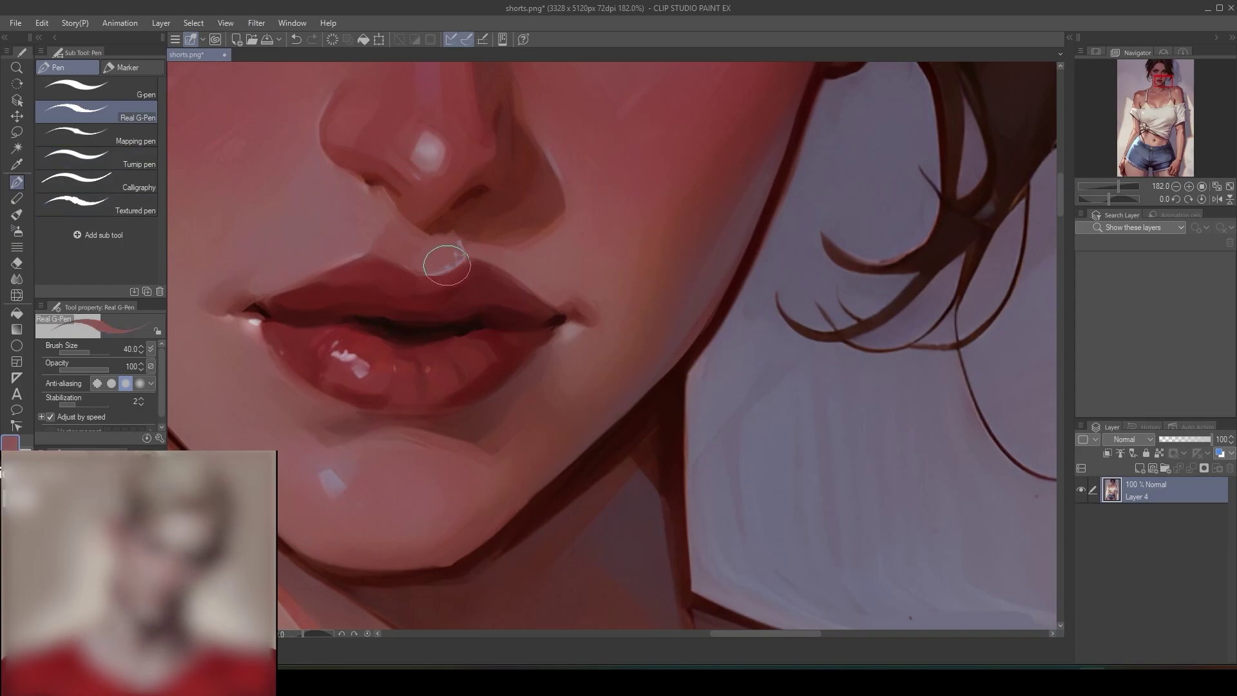
{"action": "scroll", "coordinate": [461, 393], "scroll_direction": "down", "scroll_amount": 10}
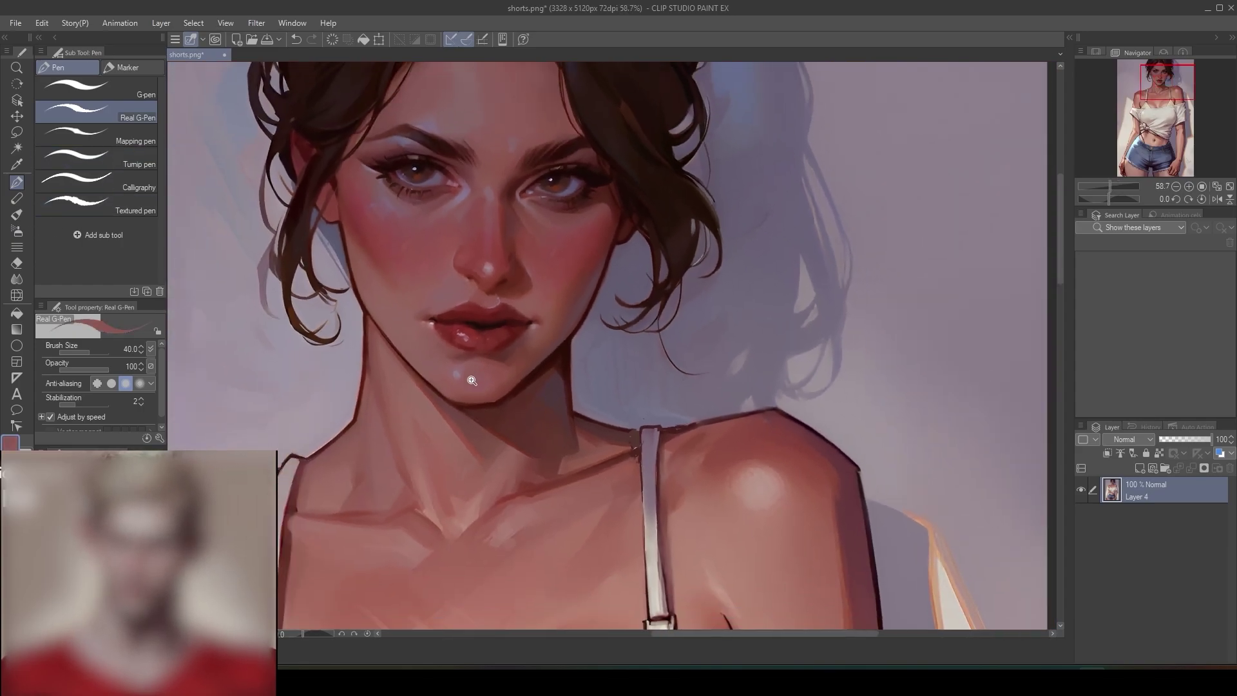
{"action": "scroll", "coordinate": [460, 392], "scroll_direction": "up", "scroll_amount": 2}
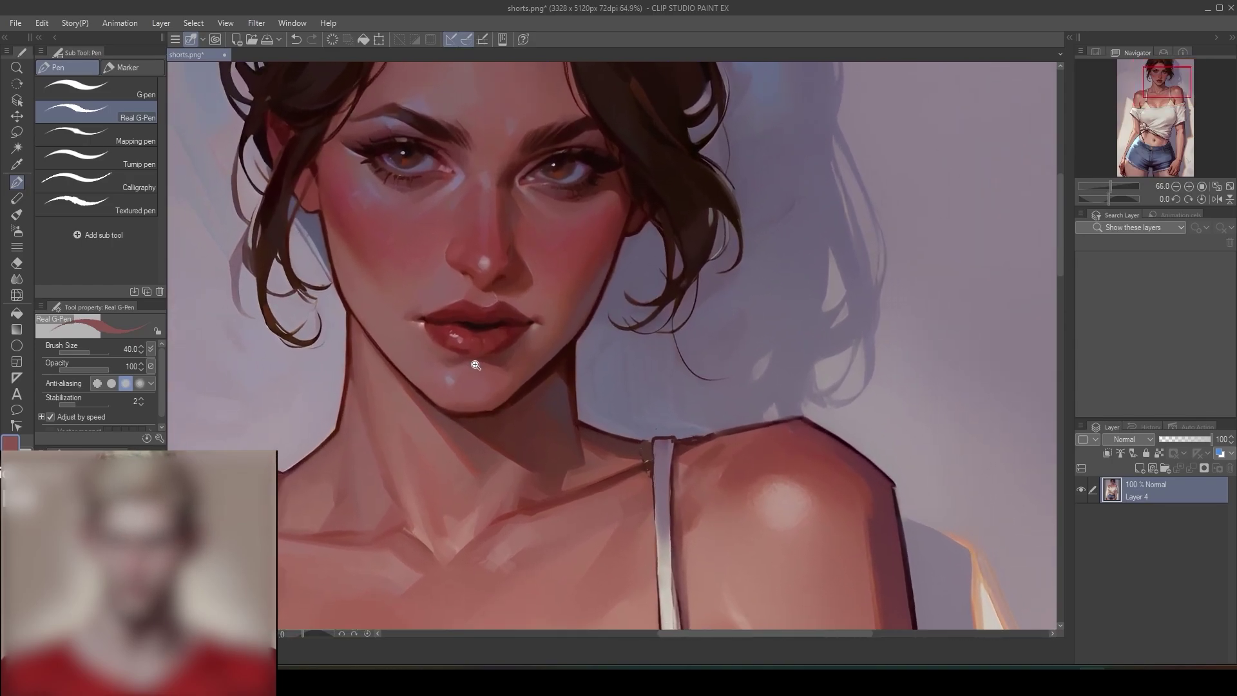
{"action": "scroll", "coordinate": [458, 411], "scroll_direction": "down", "scroll_amount": 3}
{"action": "scroll", "coordinate": [458, 411], "scroll_direction": "up", "scroll_amount": 3}
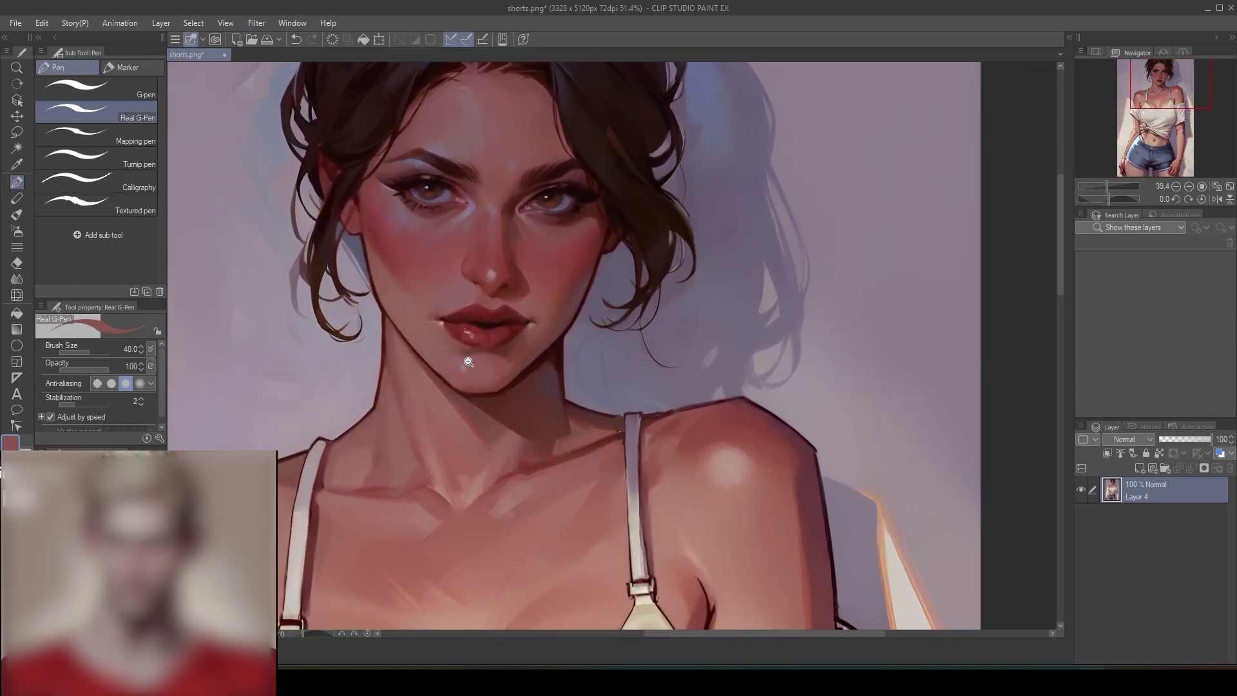
- Repaint the blush on the cheeks with the reddish skin tone, using the Round mixing brush at size 120
{"action": "key", "text": "b"}
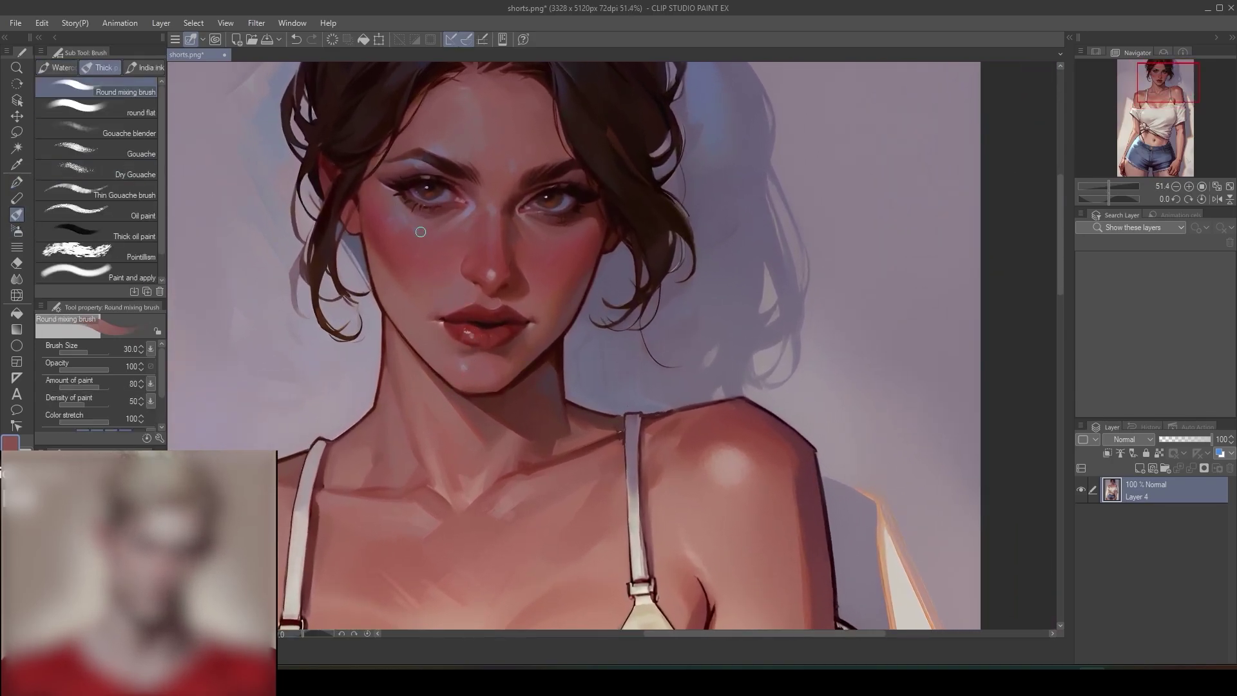
{"action": "key", "text": "bracketright"}
{"action": "key", "text": "bracketright"}
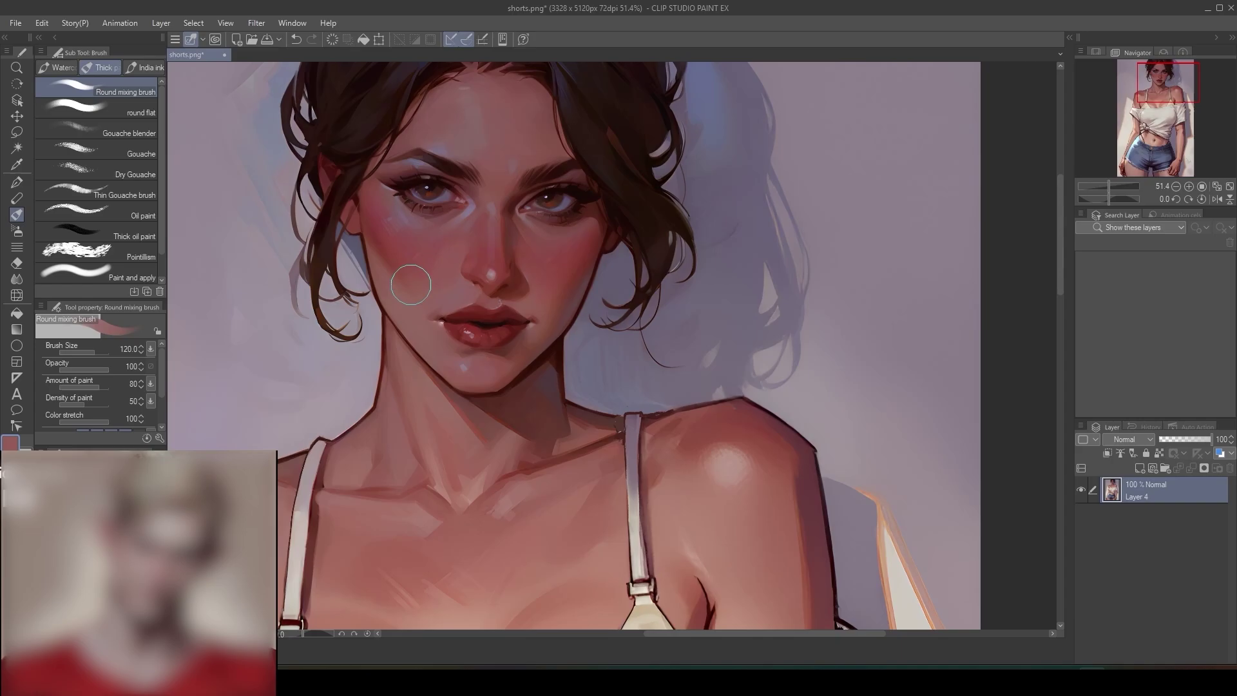
{"action": "mouse_move", "coordinate": [376, 241]}
{"action": "left_mouse_down"}
{"action": "mouse_move", "coordinate": [428, 268]}
{"action": "mouse_move", "coordinate": [388, 232]}
{"action": "mouse_move", "coordinate": [419, 266]}
{"action": "left_mouse_up"}
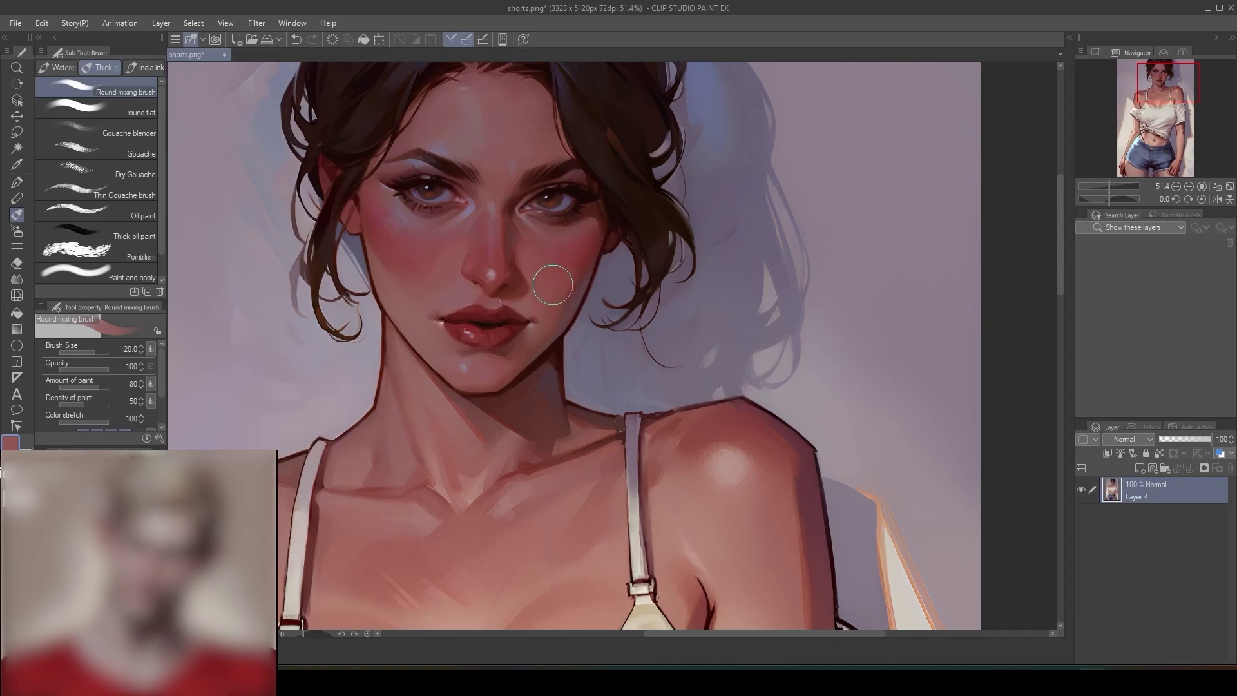
- Blend the cheek blush and the shaded side of the nose with sampled skin tones, using the Round mixing brush at size 120
{"action": "left_click", "coordinate": [589, 248], "text": "alt"}
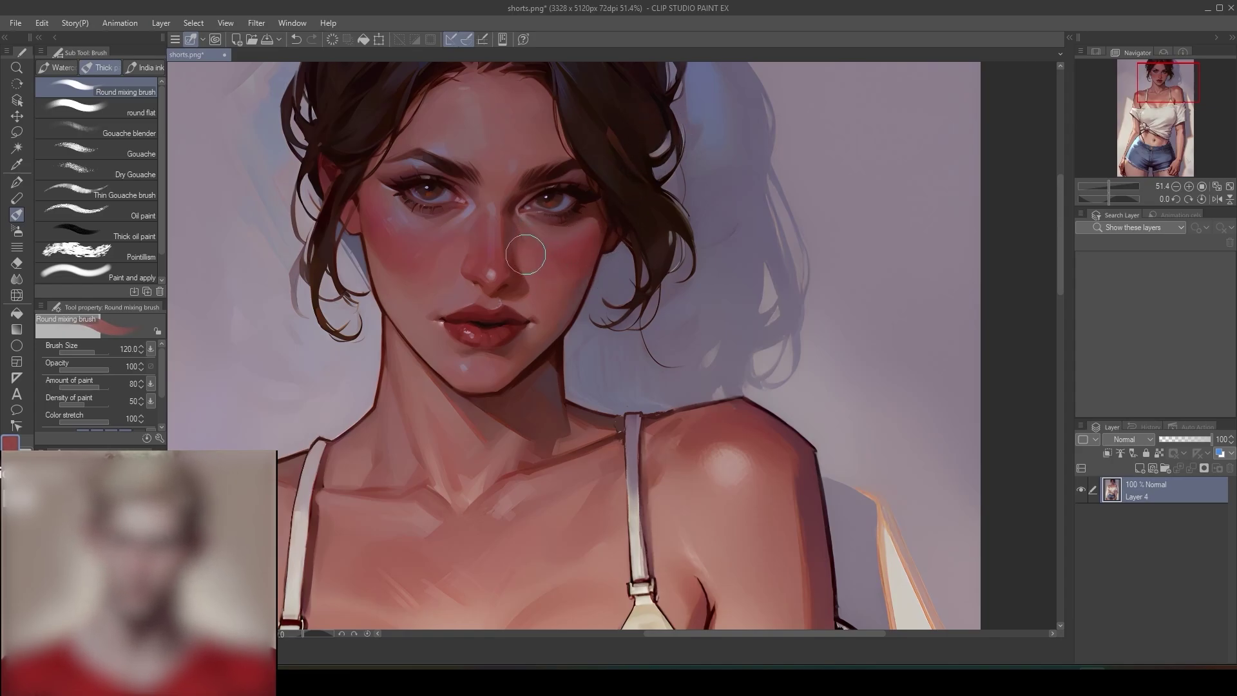
{"action": "left_click", "coordinate": [519, 231], "text": "alt"}
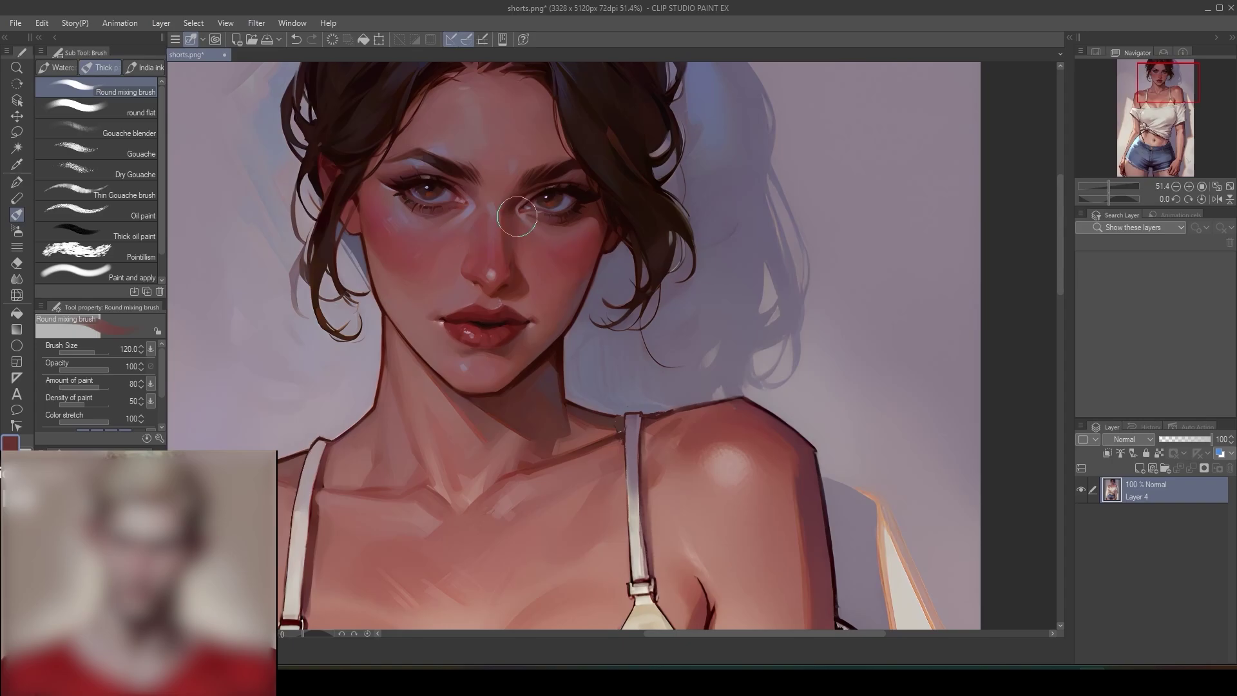
{"action": "left_click", "coordinate": [455, 245], "text": "alt"}
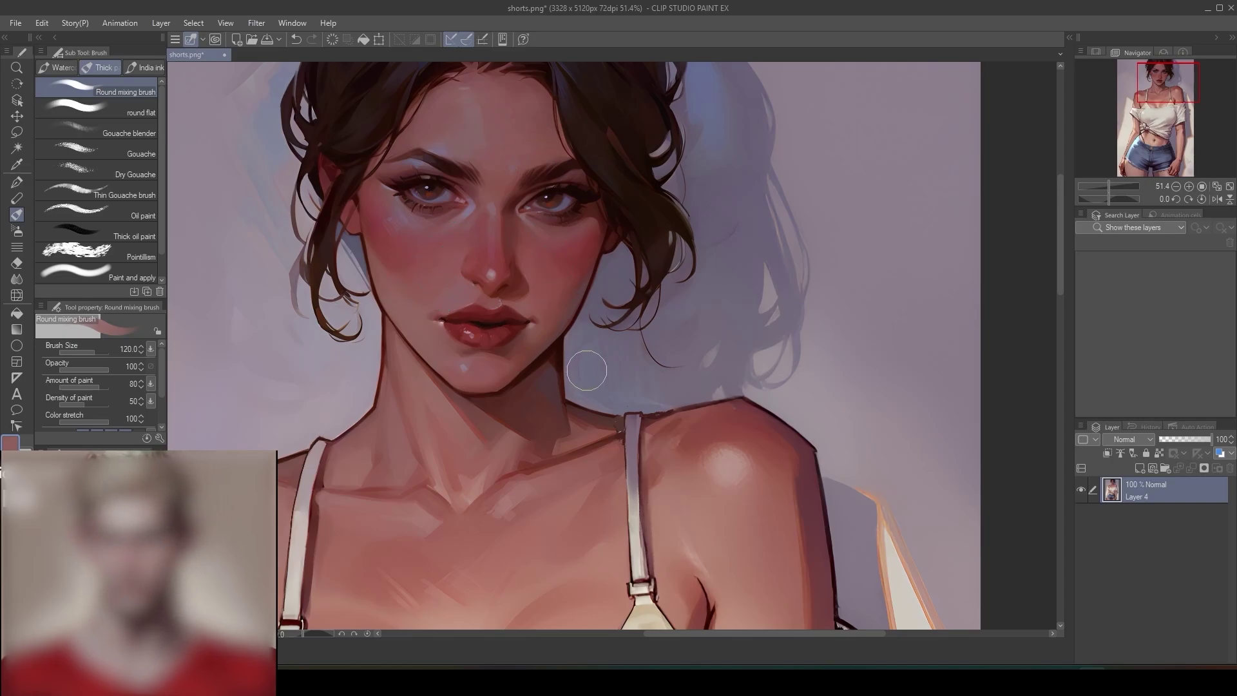
- Soften the shading below the lower lip and broaden the pale chin highlight, reducing the Round mixing brush to size 50
{"action": "mouse_move", "coordinate": [592, 365]}
{"action": "left_mouse_down"}
{"action": "mouse_move", "coordinate": [553, 397]}
{"action": "mouse_move", "coordinate": [587, 381]}
{"action": "left_mouse_up"}
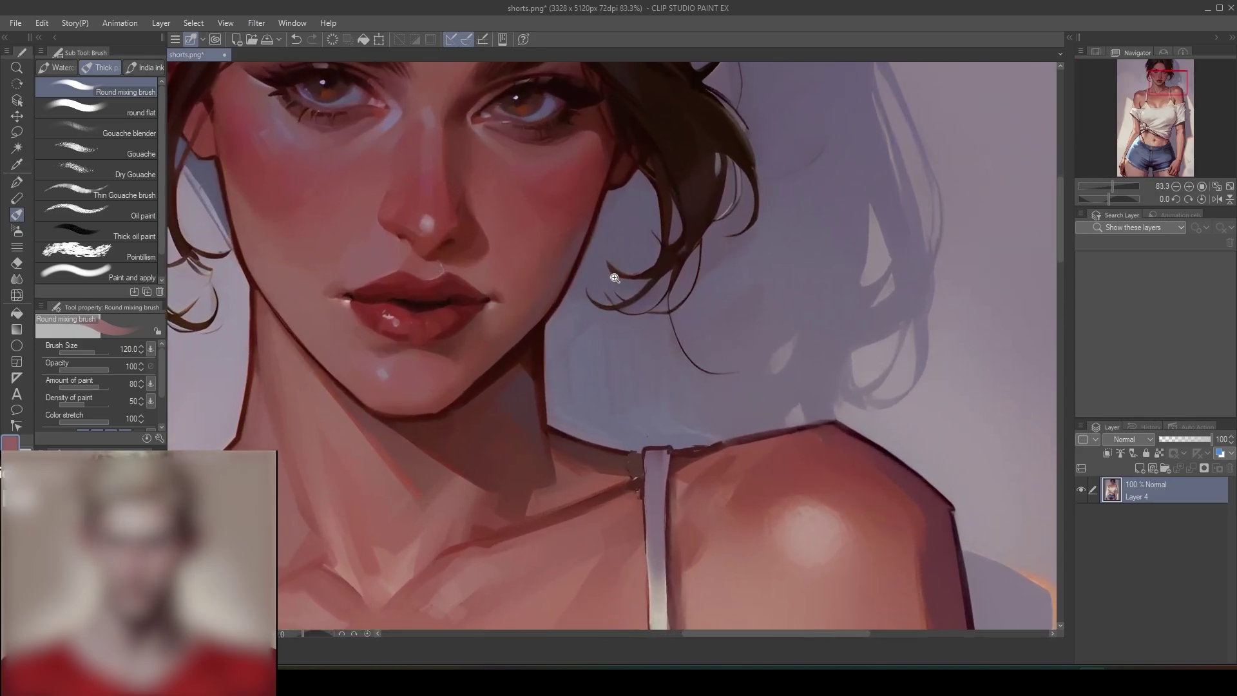
{"action": "left_click_drag", "start_coordinate": [540, 254], "coordinate": [576, 327]}
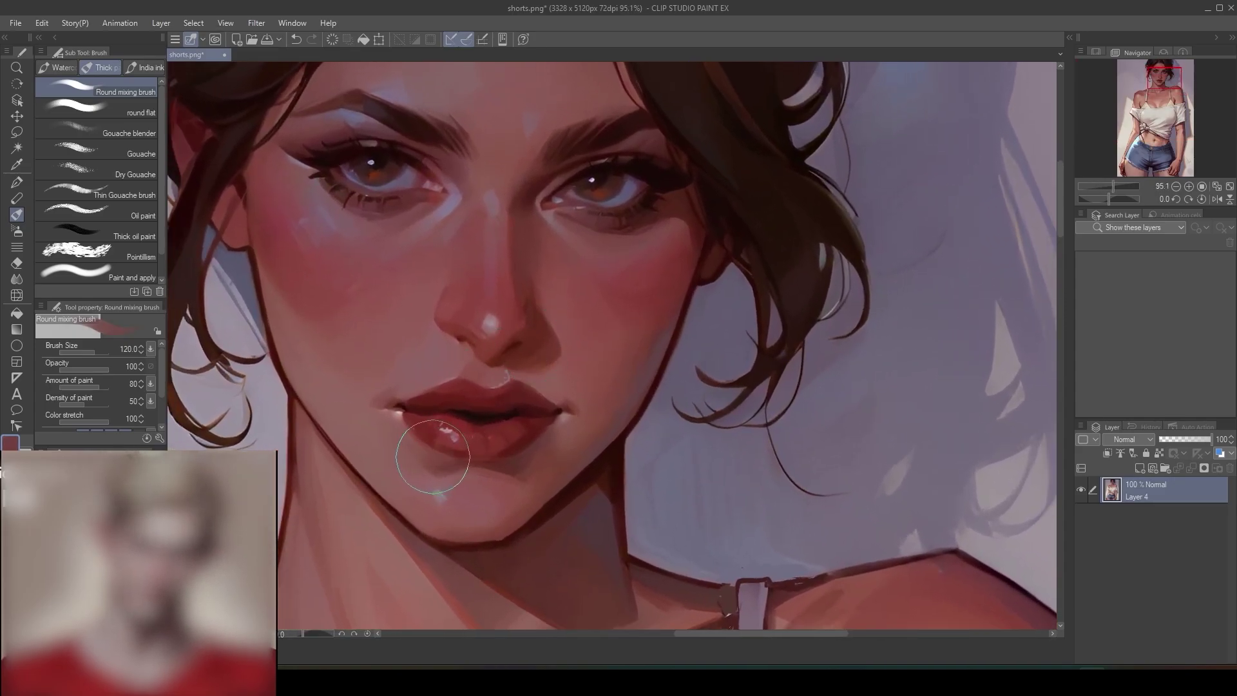
{"action": "mouse_move", "coordinate": [520, 444]}
{"action": "left_mouse_down"}
{"action": "mouse_move", "coordinate": [499, 490]}
{"action": "mouse_move", "coordinate": [458, 452]}
{"action": "left_mouse_up"}
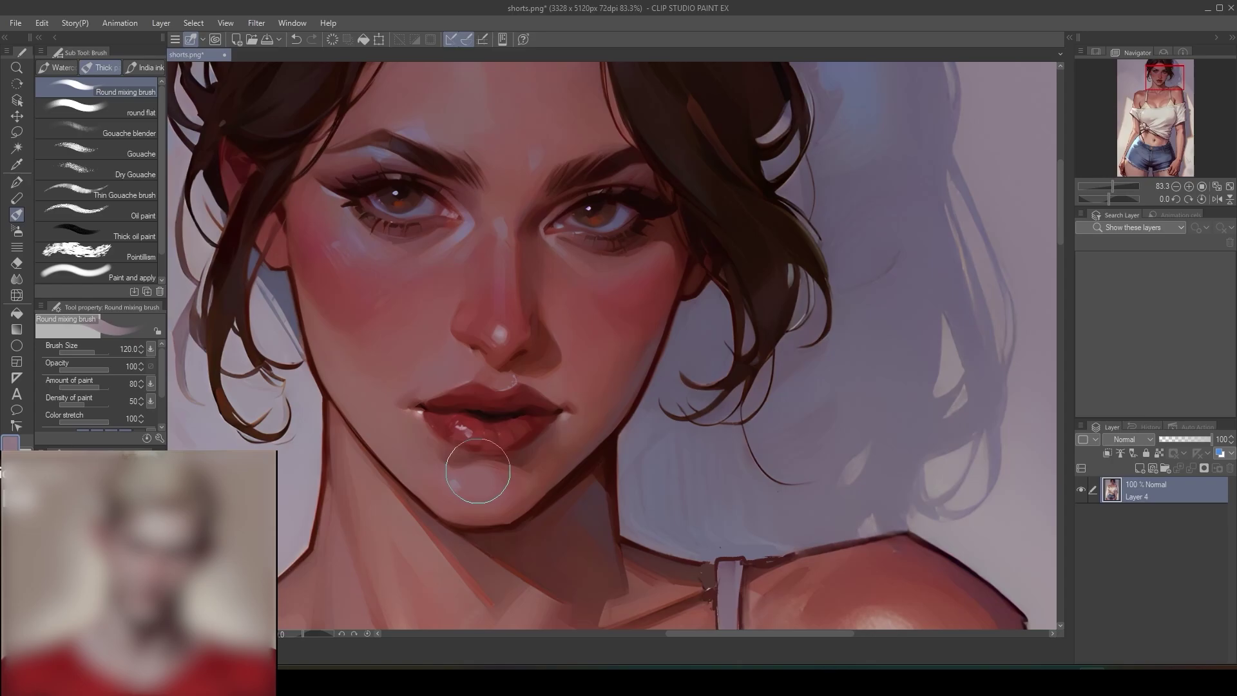
{"action": "key", "text": "bracketleft"}
{"action": "key", "text": "bracketleft"}
{"action": "key", "text": "bracketleft"}
{"action": "key", "text": "bracketleft"}
{"action": "key", "text": "bracketleft"}
{"action": "scroll", "coordinate": [535, 348], "scroll_direction": "down", "scroll_amount": 4}
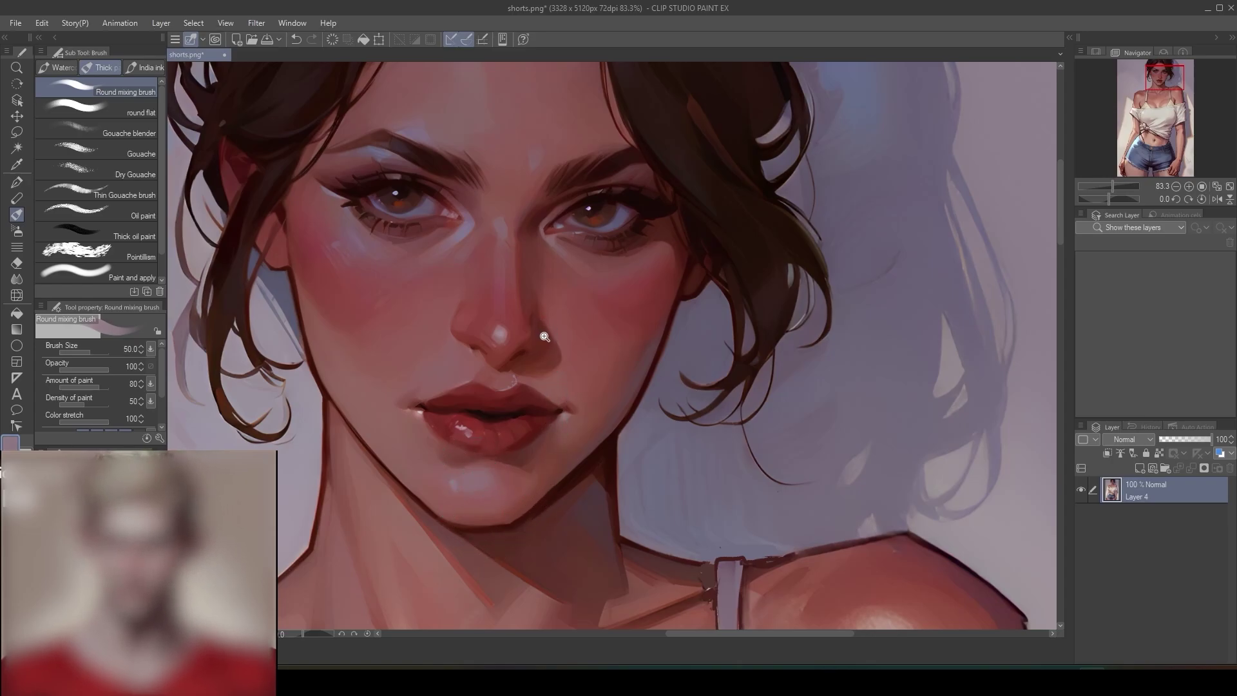
- Examine the face up close and at a distance to judge the blush, lips and chin highlight
{"action": "scroll", "coordinate": [519, 383], "scroll_direction": "up", "scroll_amount": 4}
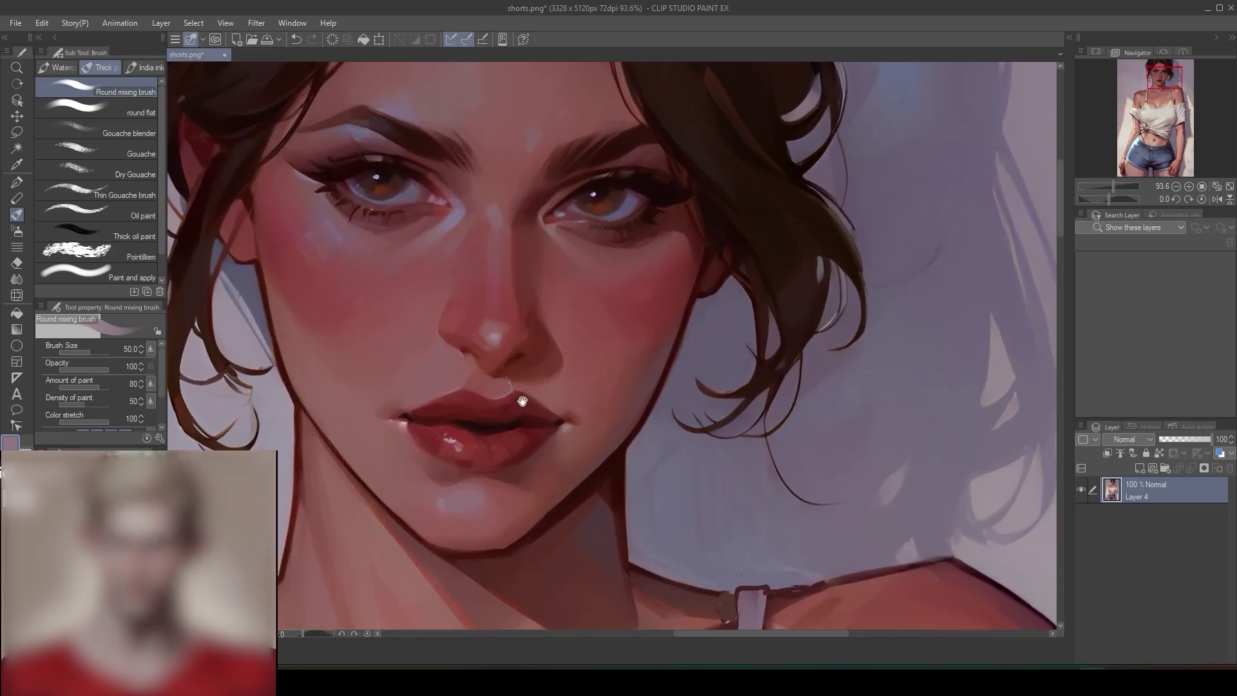
{"action": "scroll", "coordinate": [523, 401], "scroll_direction": "down", "scroll_amount": 4}
{"action": "scroll", "coordinate": [465, 319], "scroll_direction": "up", "scroll_amount": 4}
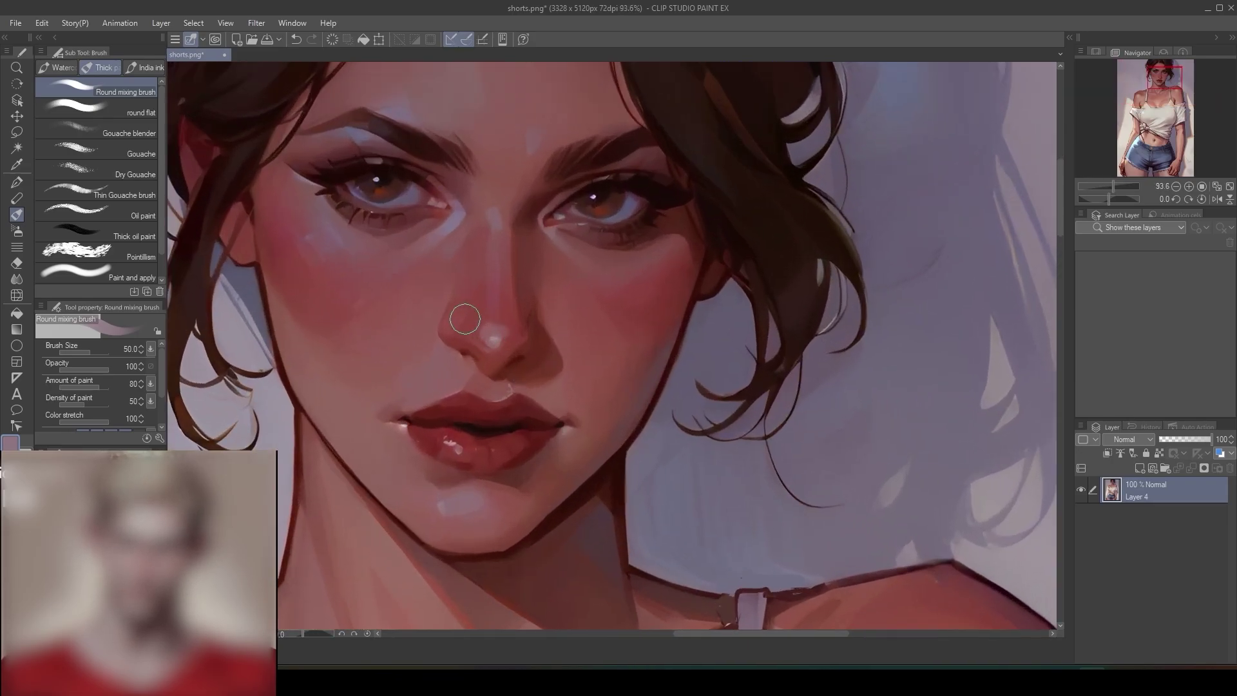
{"action": "scroll", "coordinate": [516, 443], "scroll_direction": "down", "scroll_amount": 4}
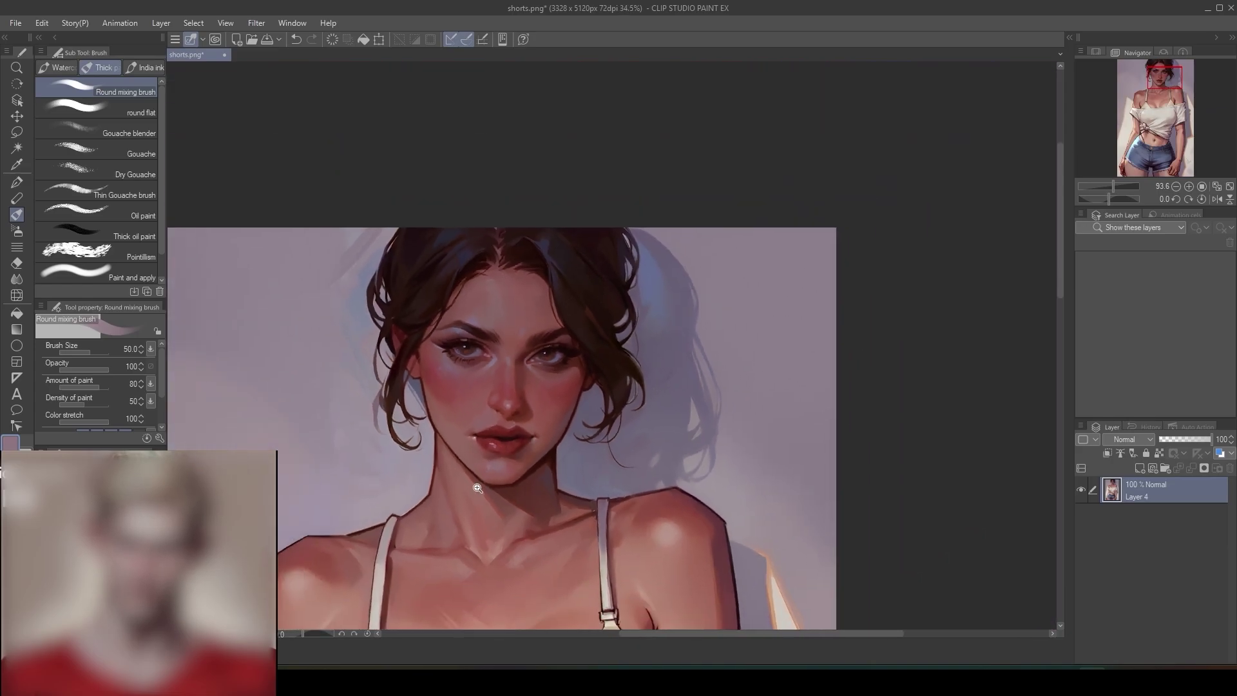
{"action": "scroll", "coordinate": [509, 389], "scroll_direction": "up", "scroll_amount": 4}
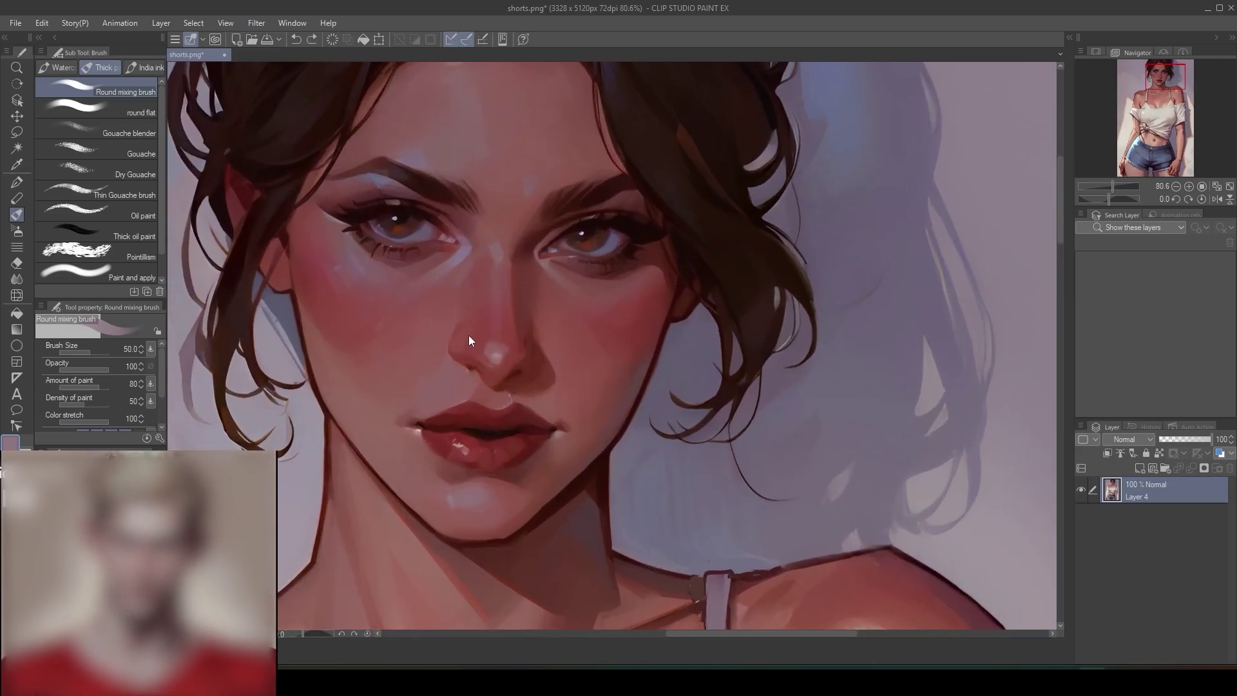
{"action": "scroll", "coordinate": [464, 336], "scroll_direction": "down", "scroll_amount": 4}
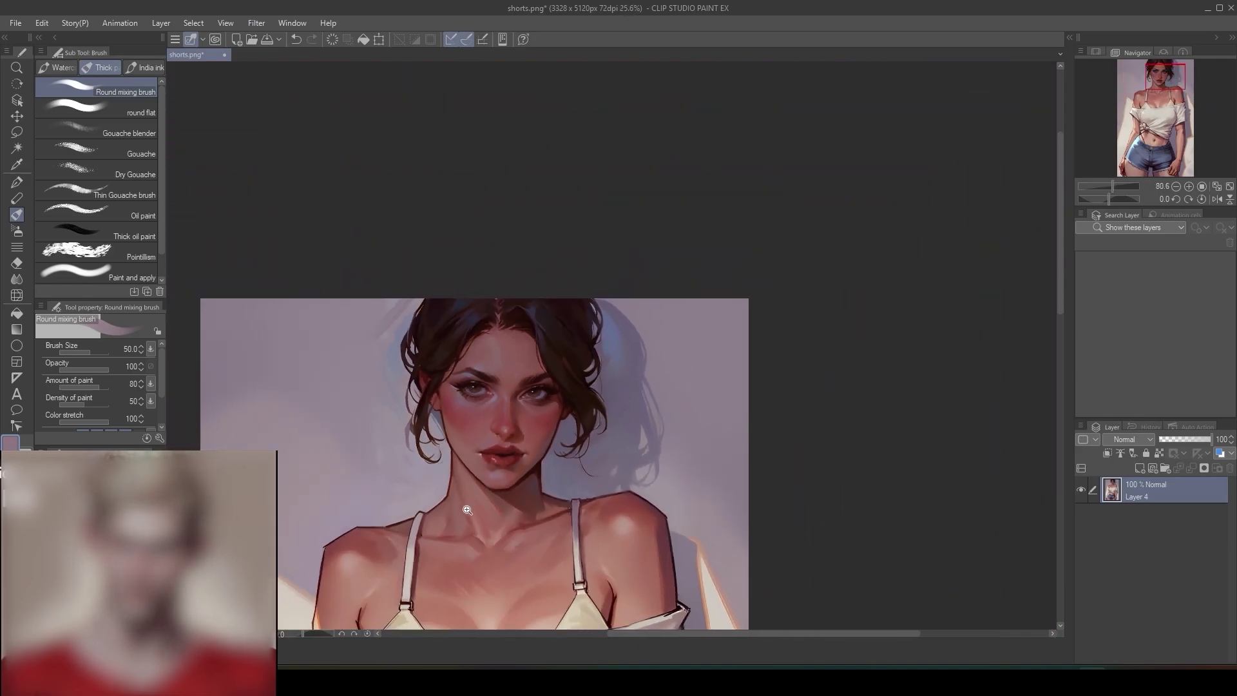
{"action": "scroll", "coordinate": [480, 362], "scroll_direction": "up", "scroll_amount": 3}
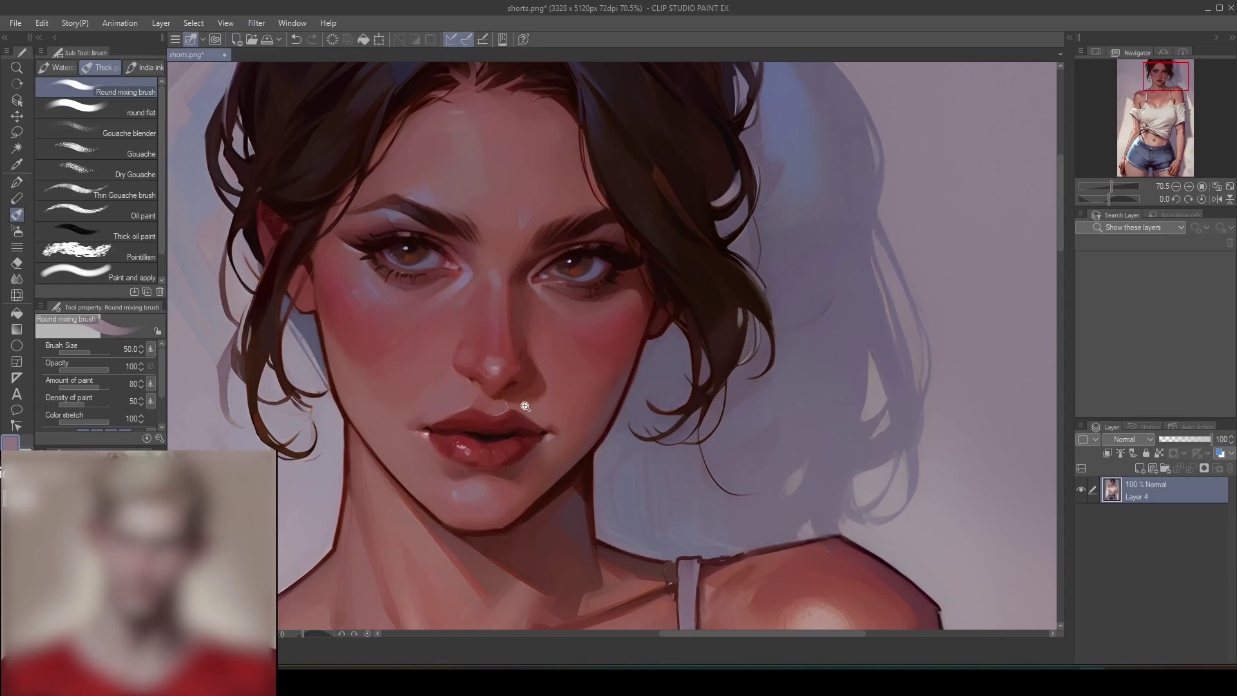
{"action": "scroll", "coordinate": [525, 406], "scroll_direction": "down", "scroll_amount": 4}
{"action": "scroll", "coordinate": [535, 381], "scroll_direction": "up", "scroll_amount": 6}
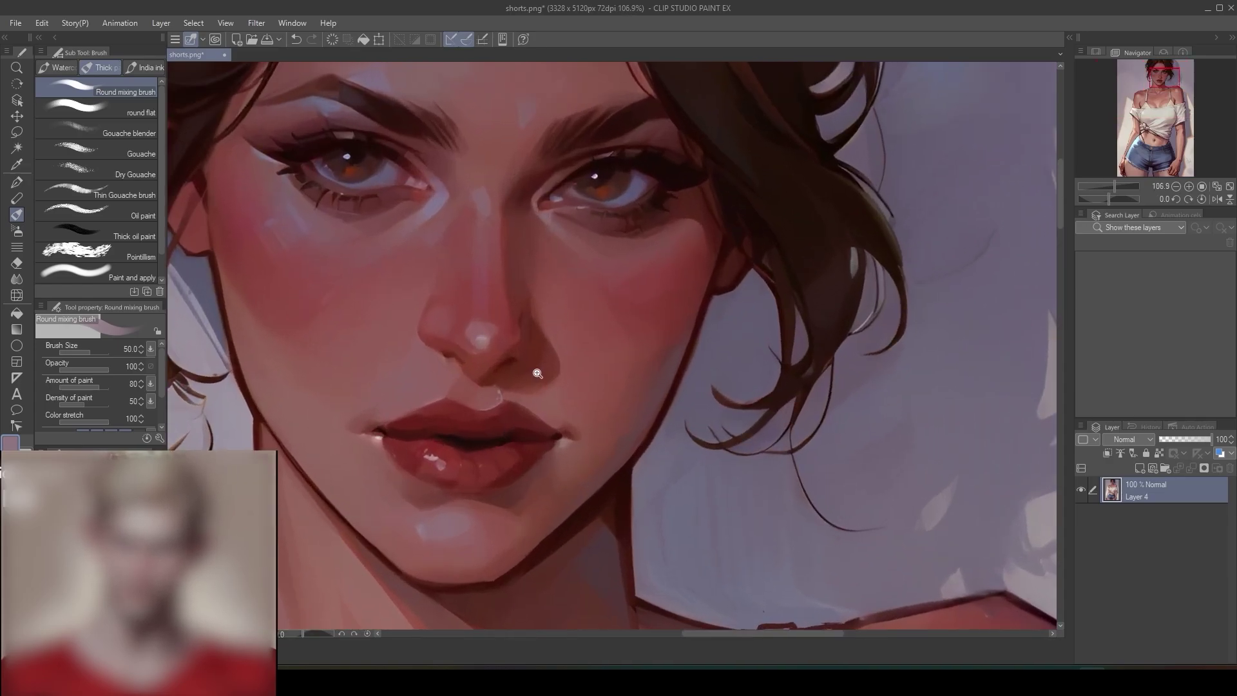
- Repaint the iris of the figure's left eye with sampled orange-brown and dark brown, using the Round mixing brush at size 20
{"action": "mouse_move", "coordinate": [538, 373]}
{"action": "left_mouse_down"}
{"action": "mouse_move", "coordinate": [548, 393]}
{"action": "mouse_move", "coordinate": [622, 213]}
{"action": "left_mouse_up"}
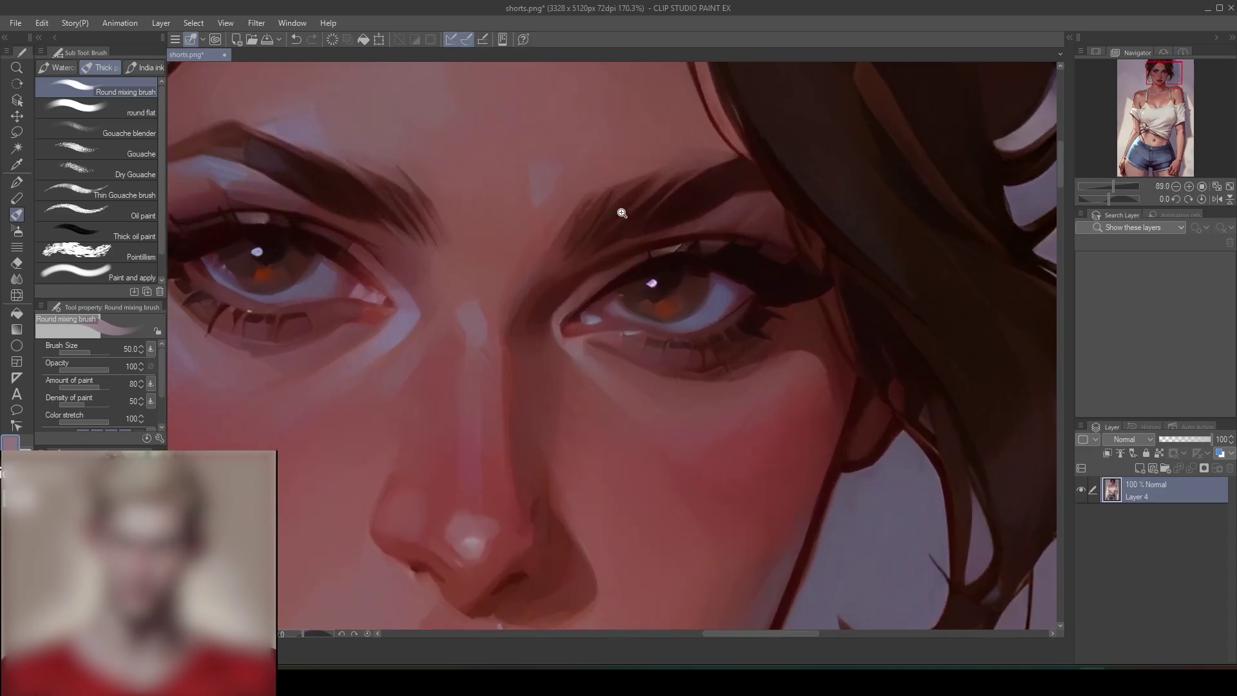
{"action": "left_click", "coordinate": [668, 307], "text": "alt"}
{"action": "left_click_drag", "start_coordinate": [670, 308], "coordinate": [676, 299]}
{"action": "key", "text": "bracketleft"}
{"action": "key", "text": "bracketleft"}
{"action": "key", "text": "bracketleft"}
{"action": "key", "text": "bracketleft"}
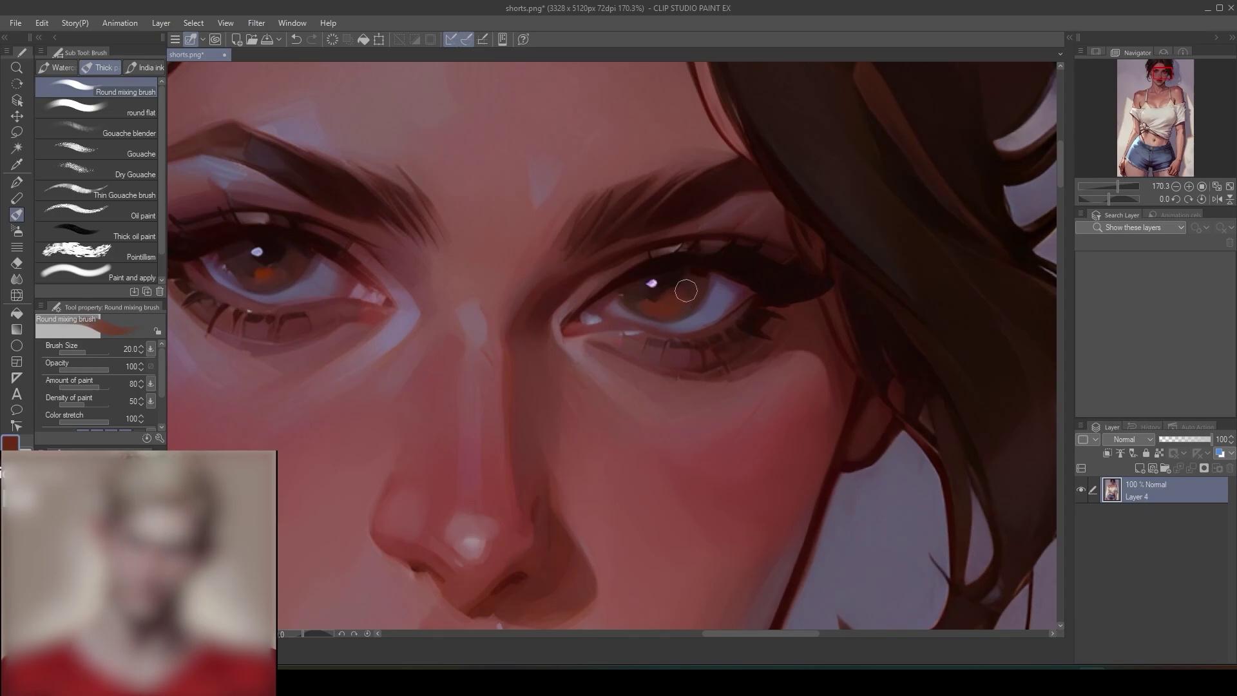
{"action": "left_click", "coordinate": [676, 274], "text": "alt"}
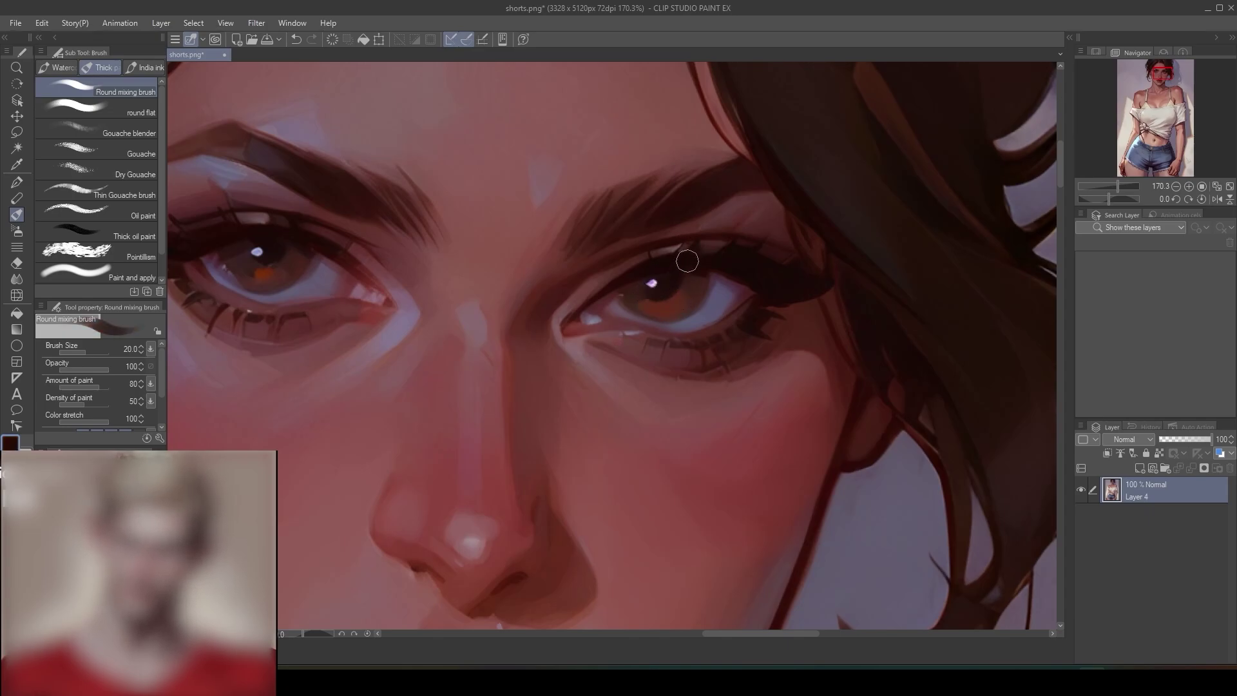
{"action": "left_click", "coordinate": [668, 304], "text": "alt"}
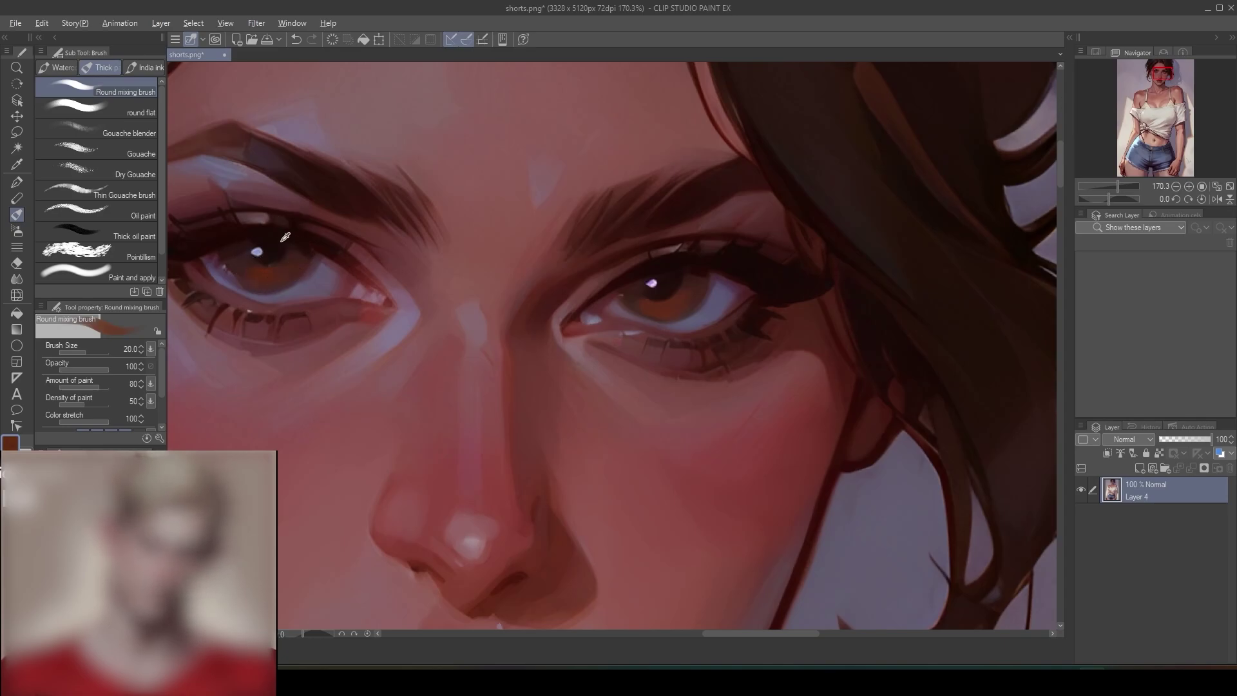
- Repaint the iris of the figure's right eye with sampled browns at brush size 20 and touch up the left iris
{"action": "left_click", "coordinate": [283, 240], "text": "alt"}
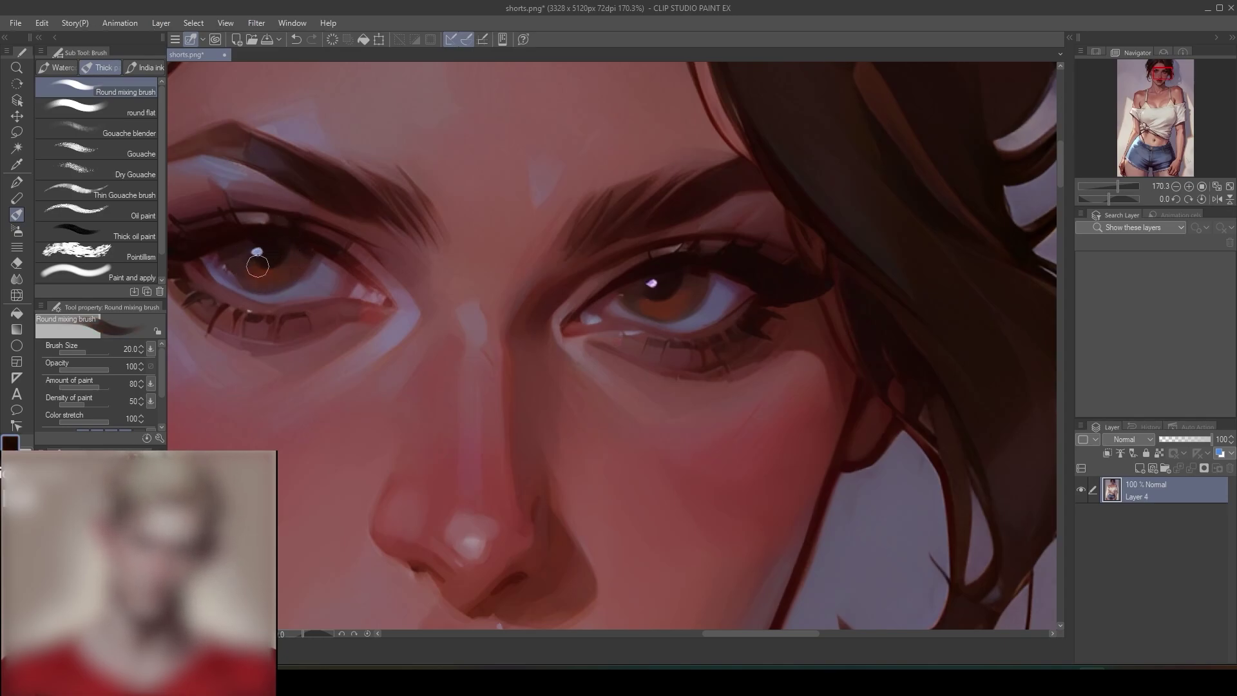
{"action": "left_click", "coordinate": [290, 252], "text": "alt"}
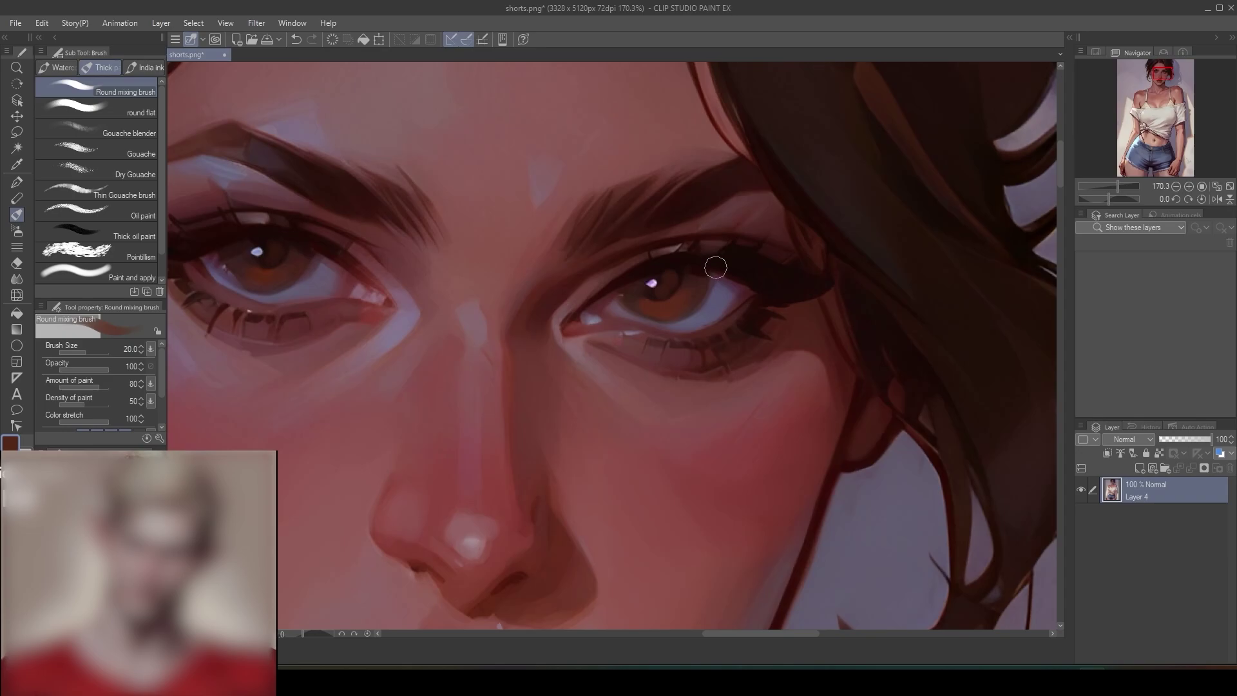
{"action": "key", "text": "ctrl+a"}
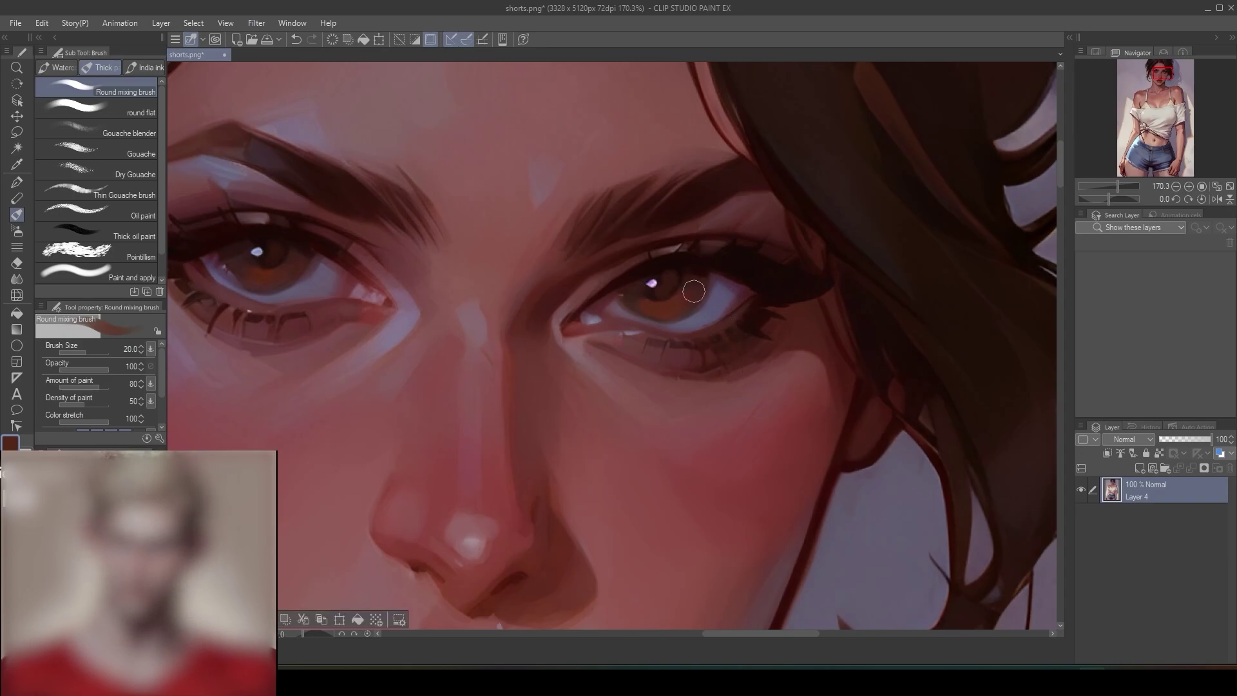
{"action": "key", "text": "ctrl+z"}
{"action": "key", "text": "ctrl+d"}
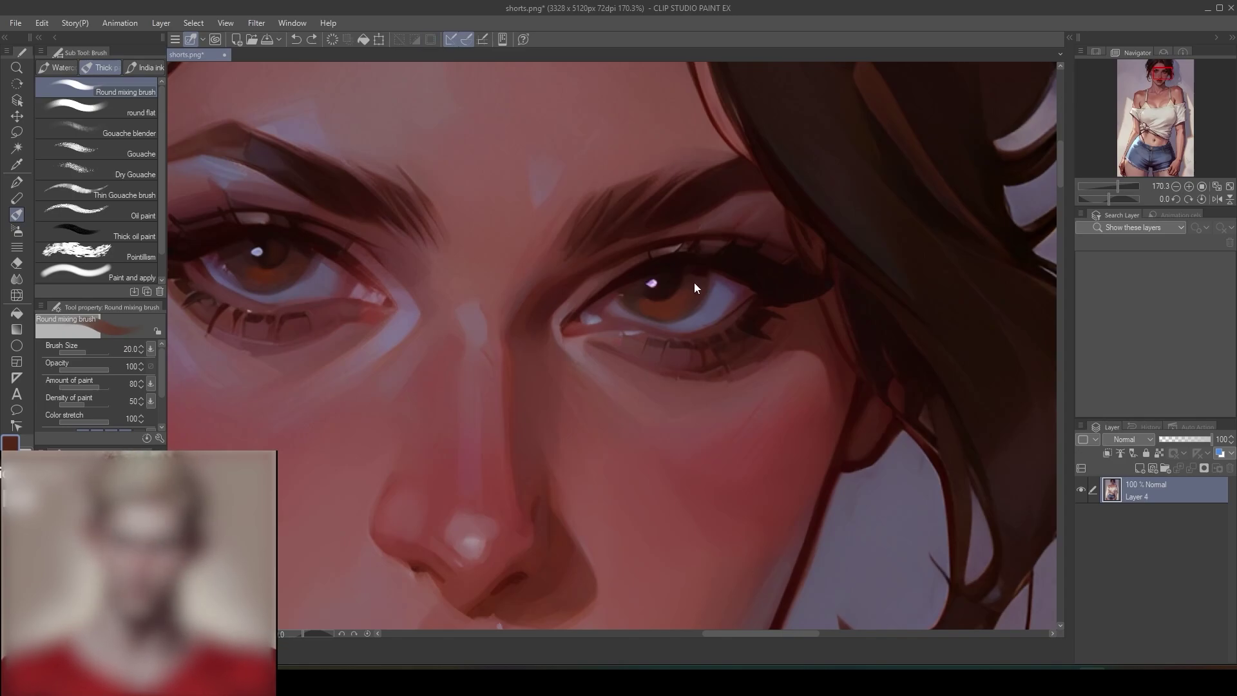
{"action": "left_click_drag", "start_coordinate": [666, 279], "coordinate": [679, 290]}
{"action": "scroll", "coordinate": [649, 389], "scroll_direction": "down", "scroll_amount": 5}
{"action": "scroll", "coordinate": [649, 408], "scroll_direction": "up", "scroll_amount": 4}
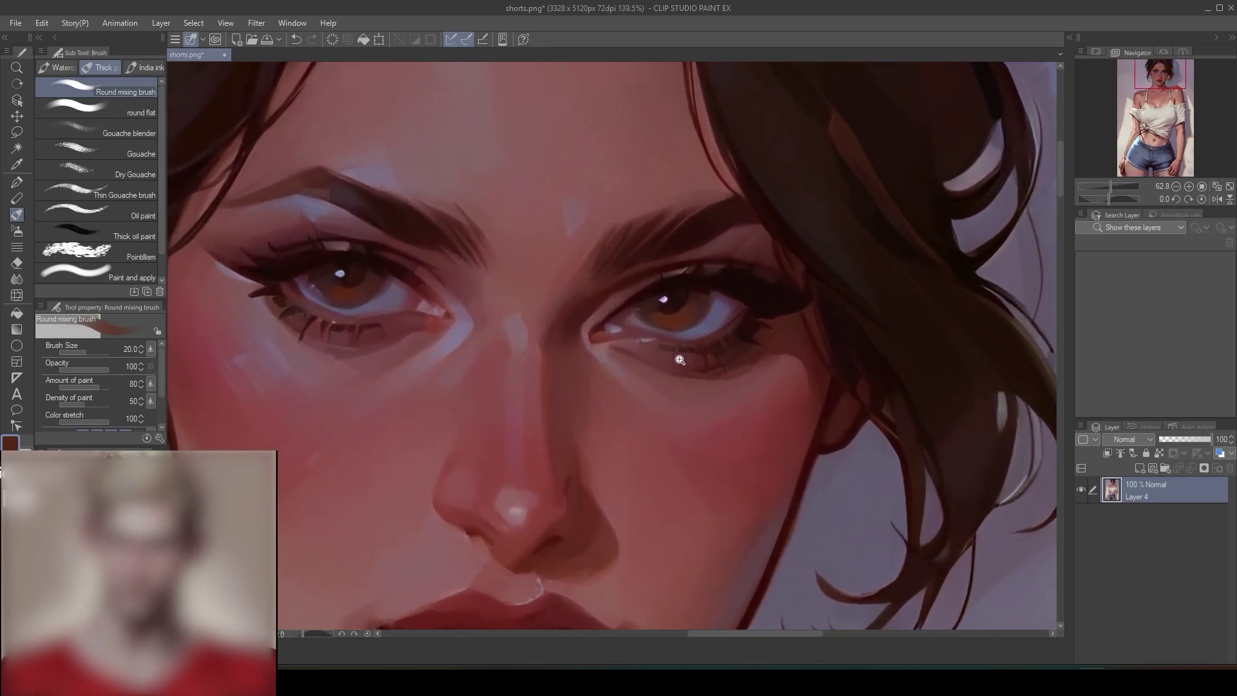
{"action": "scroll", "coordinate": [581, 368], "scroll_direction": "up", "scroll_amount": 1}
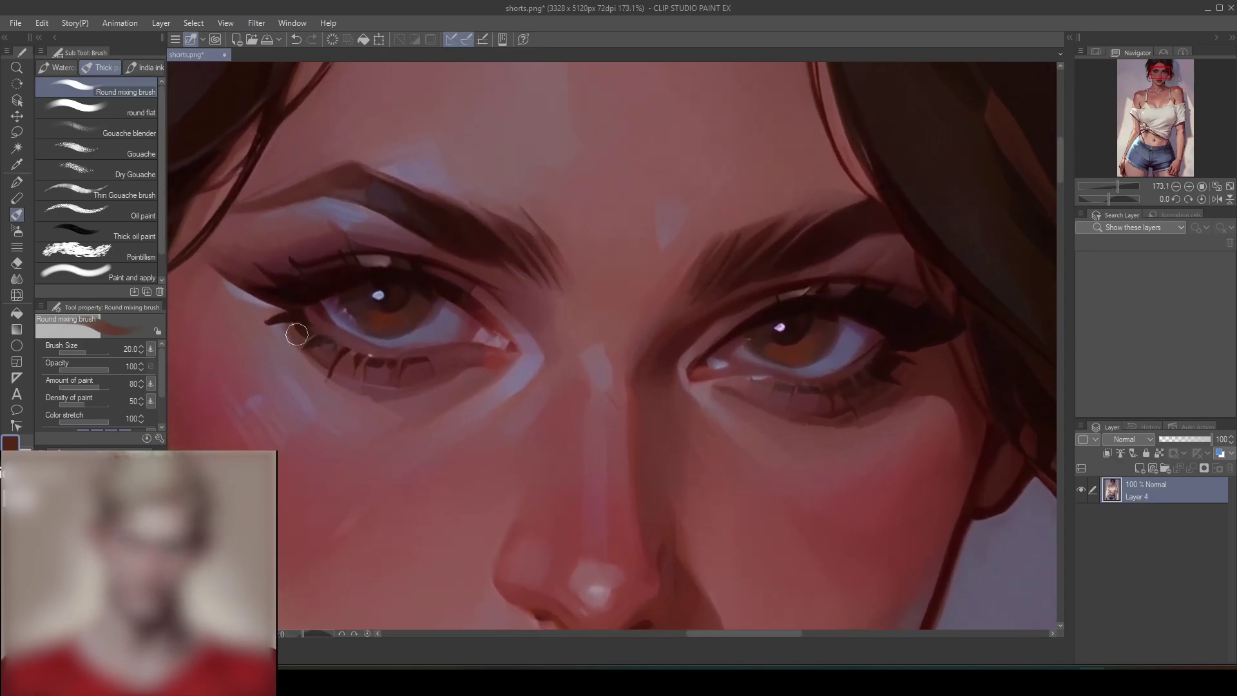
- Darken the iris details and paint small orange flecks in the lower irises, using the Round mixing brush at size 12
{"action": "key", "text": "p"}
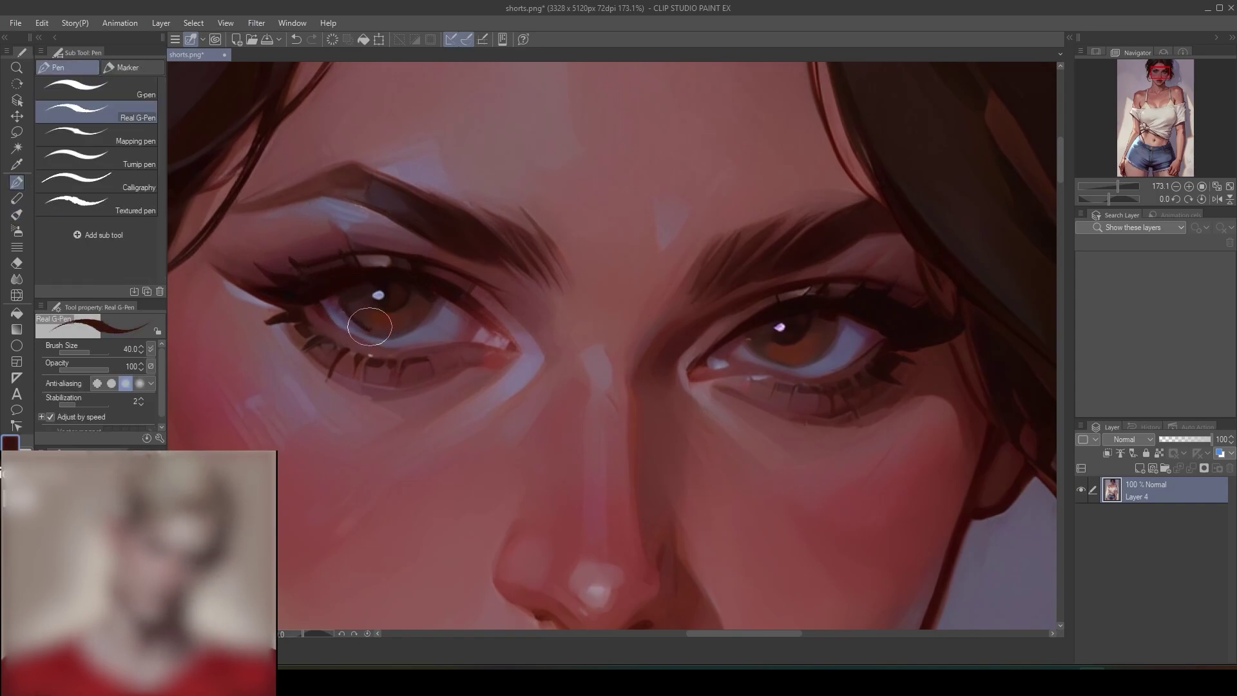
{"action": "key", "text": "b"}
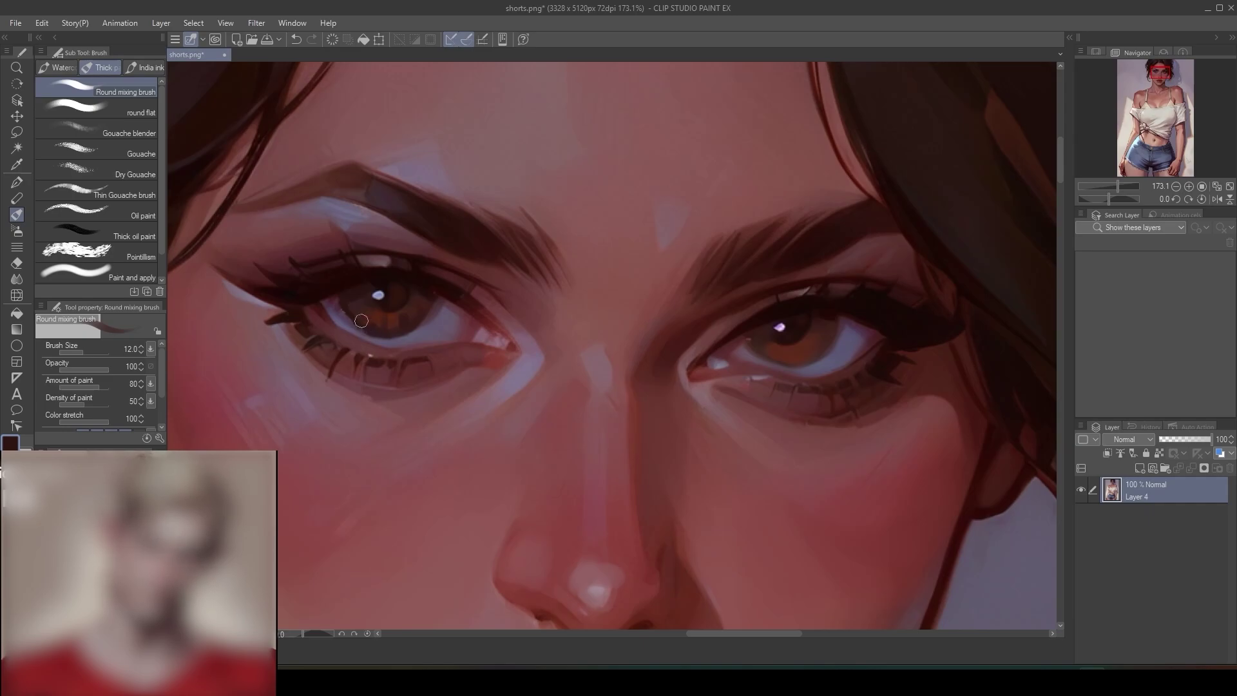
{"action": "left_click", "coordinate": [407, 309], "text": "alt"}
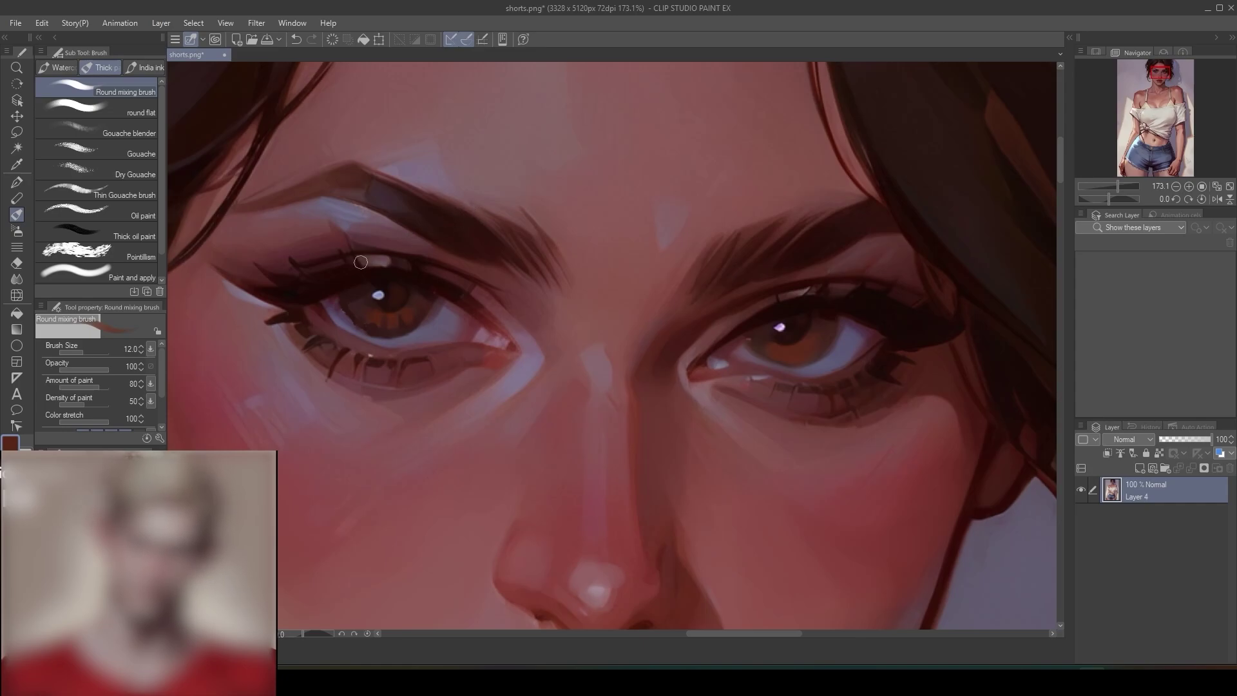
{"action": "left_click", "coordinate": [385, 320], "text": "alt"}
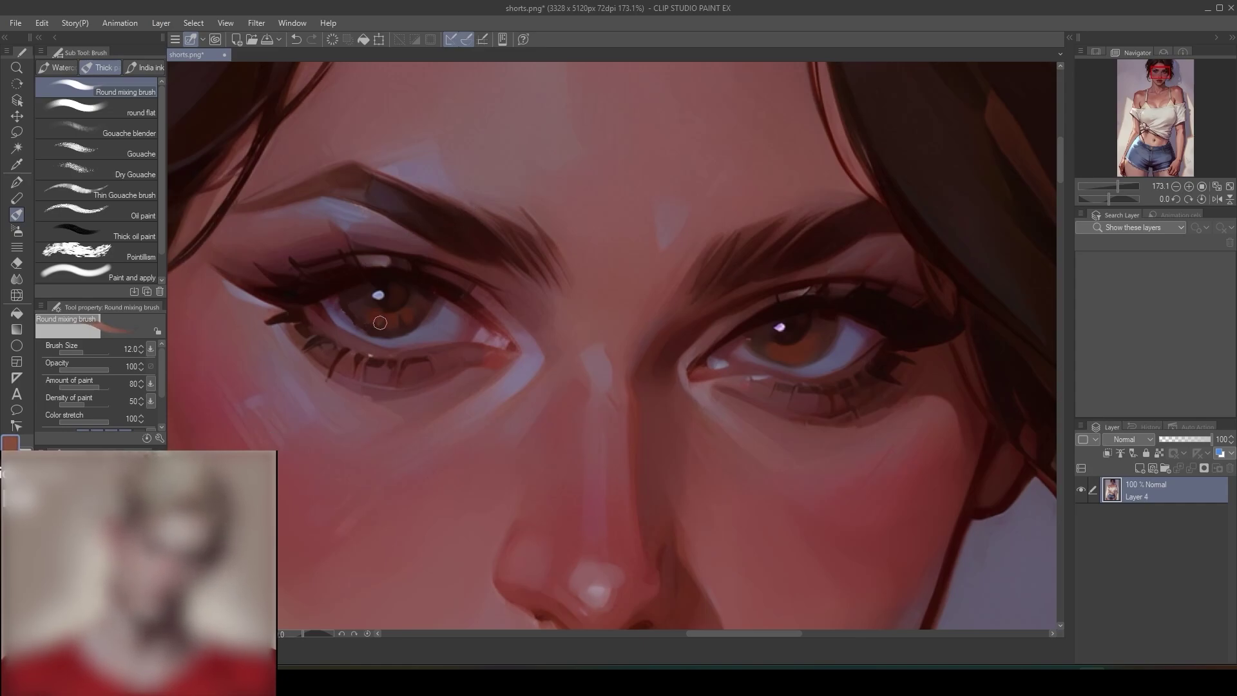
{"action": "left_click_drag", "start_coordinate": [380, 323], "coordinate": [379, 317]}
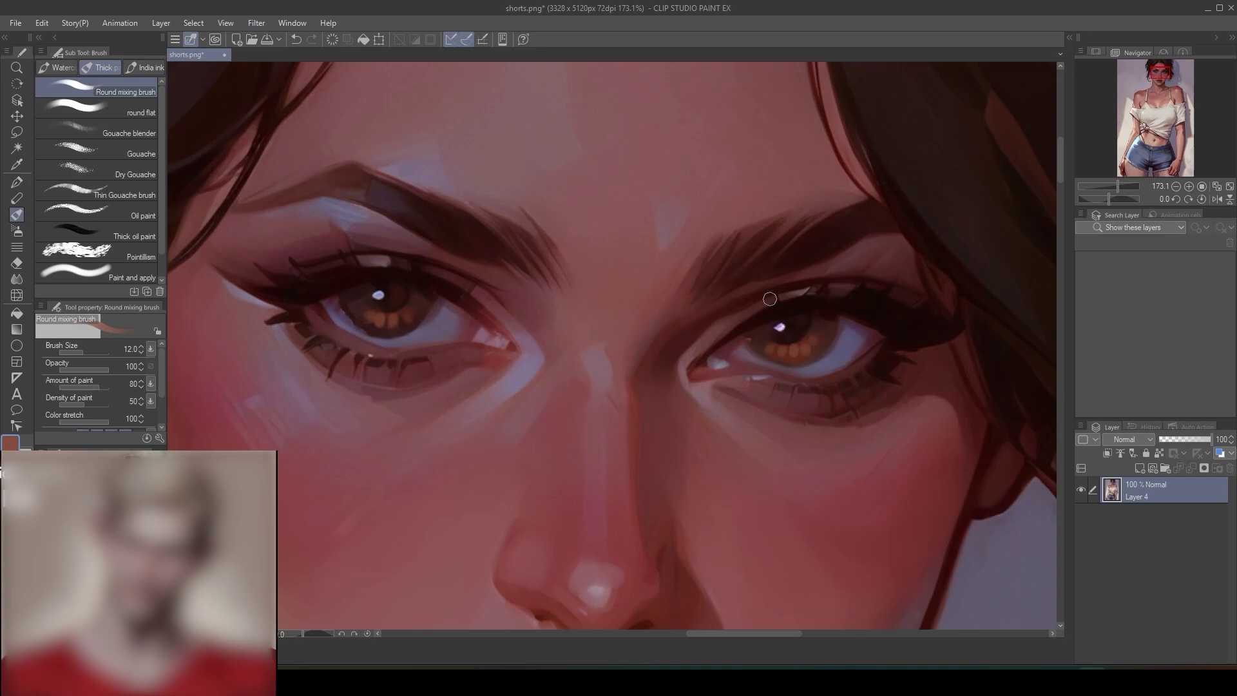
- Define the left iris with sampled dark brown and repaint the whites of the eyes in sampled muted purple at brush size 12
{"action": "left_click", "coordinate": [779, 334], "text": "alt"}
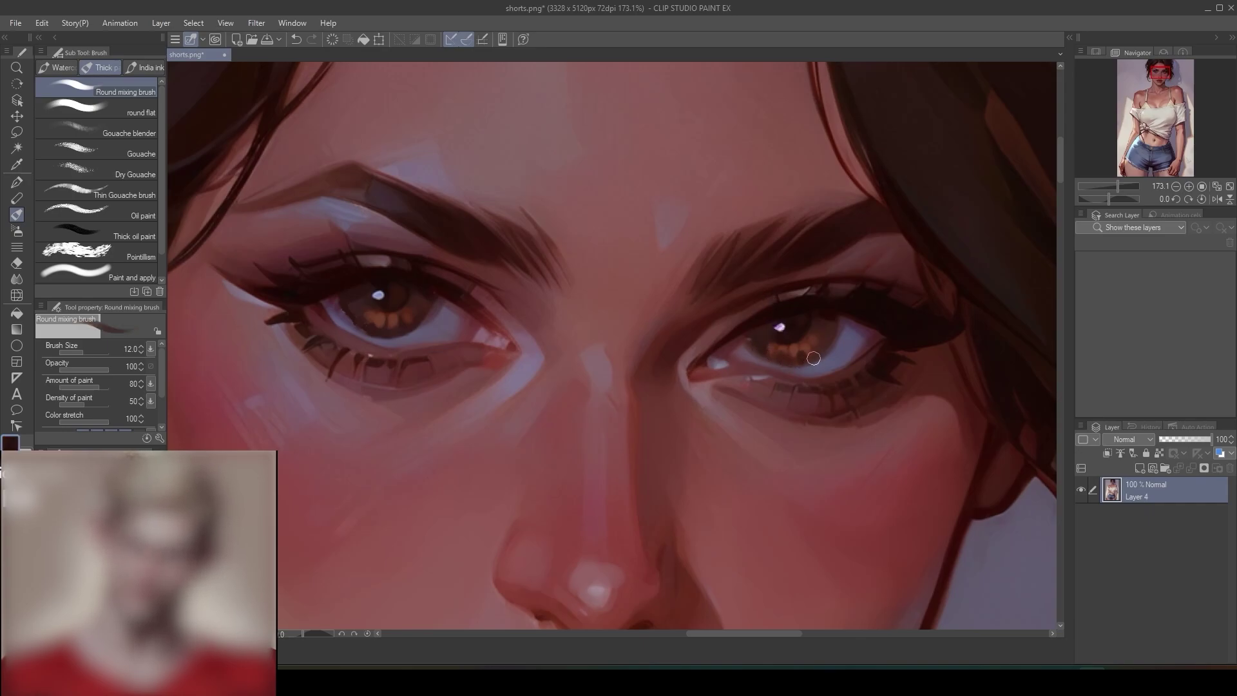
{"action": "left_click", "coordinate": [844, 327], "text": "alt"}
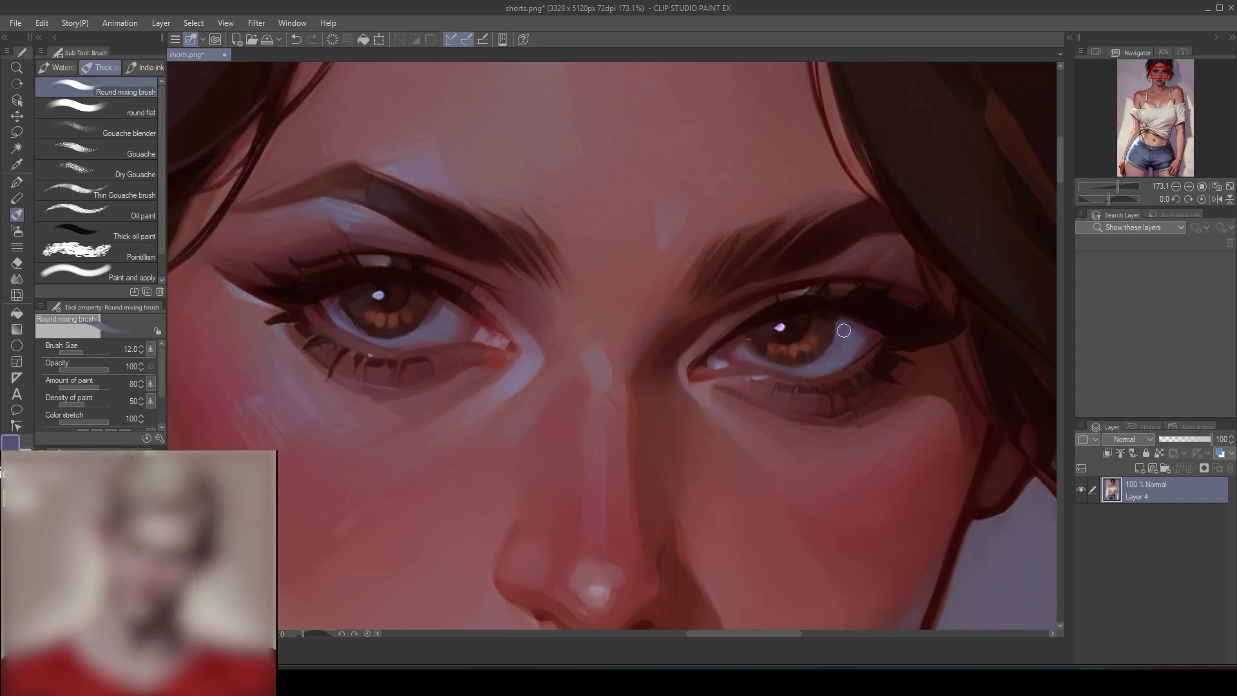
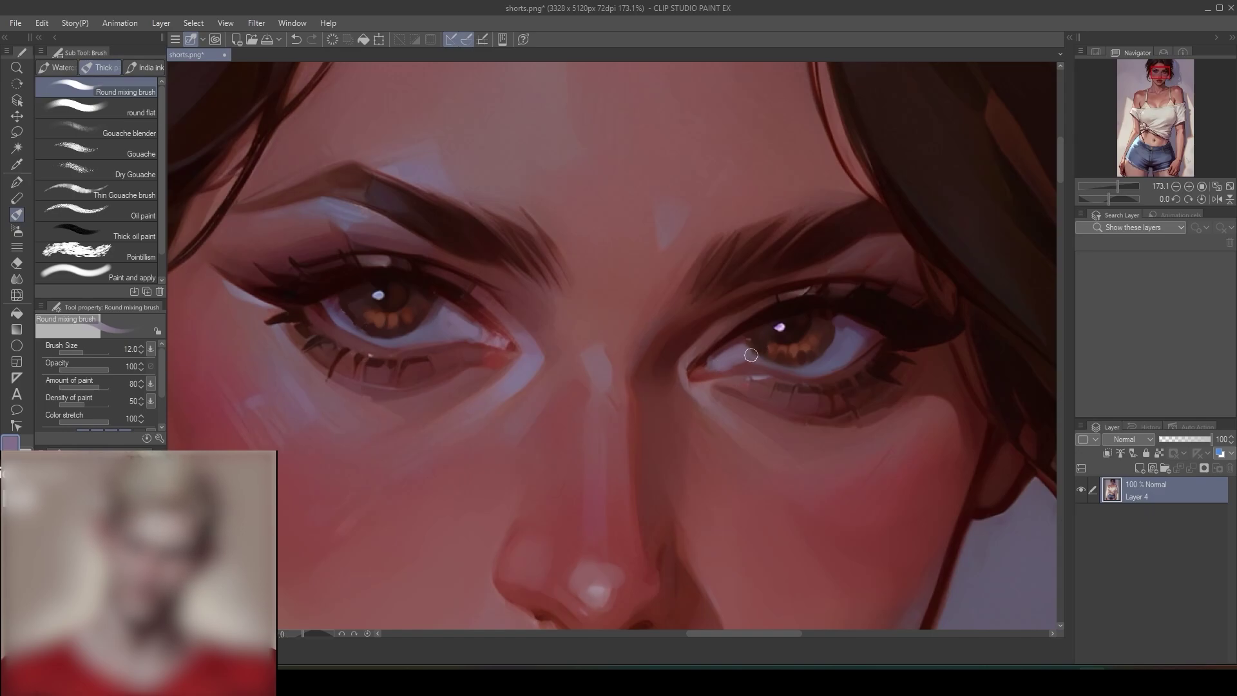
- Dot small pale pinkish-purple highlights into the inner corners of both eyes with the Real G-Pen at size 40, using a color sampled from the eye
{"action": "scroll", "coordinate": [812, 333], "scroll_direction": "down", "scroll_amount": 6}
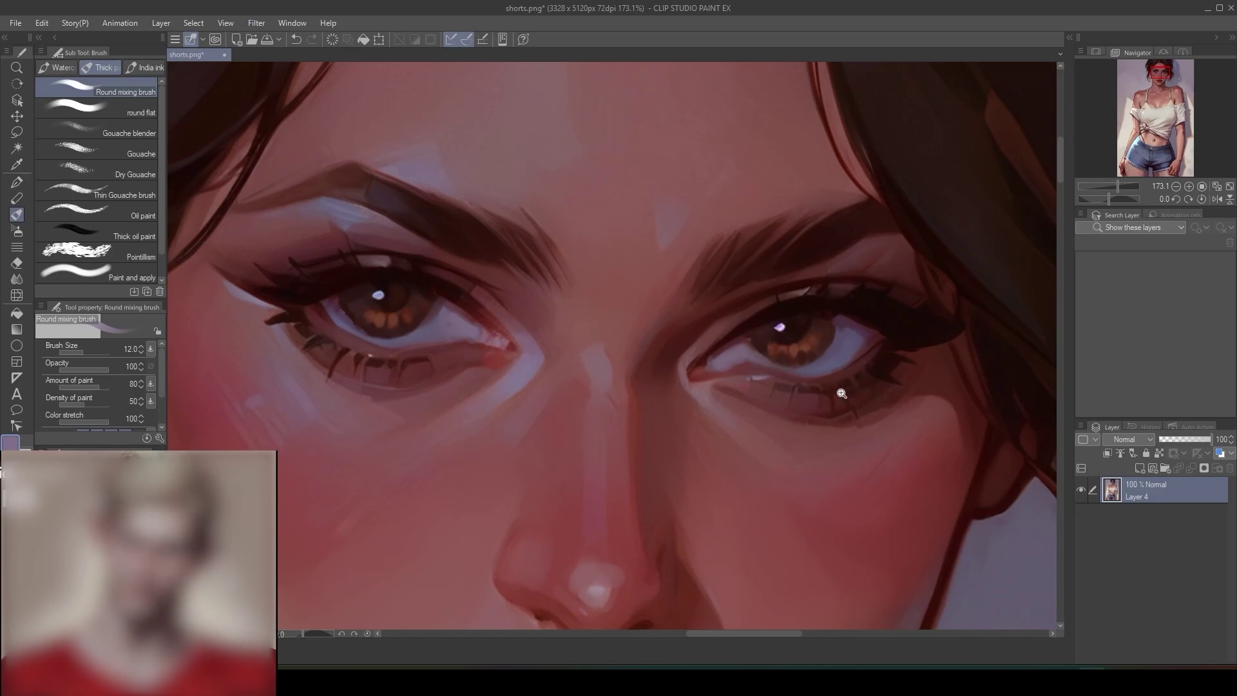
{"action": "scroll", "coordinate": [801, 390], "scroll_direction": "up", "scroll_amount": 3}
{"action": "scroll", "coordinate": [802, 390], "scroll_direction": "up", "scroll_amount": 4}
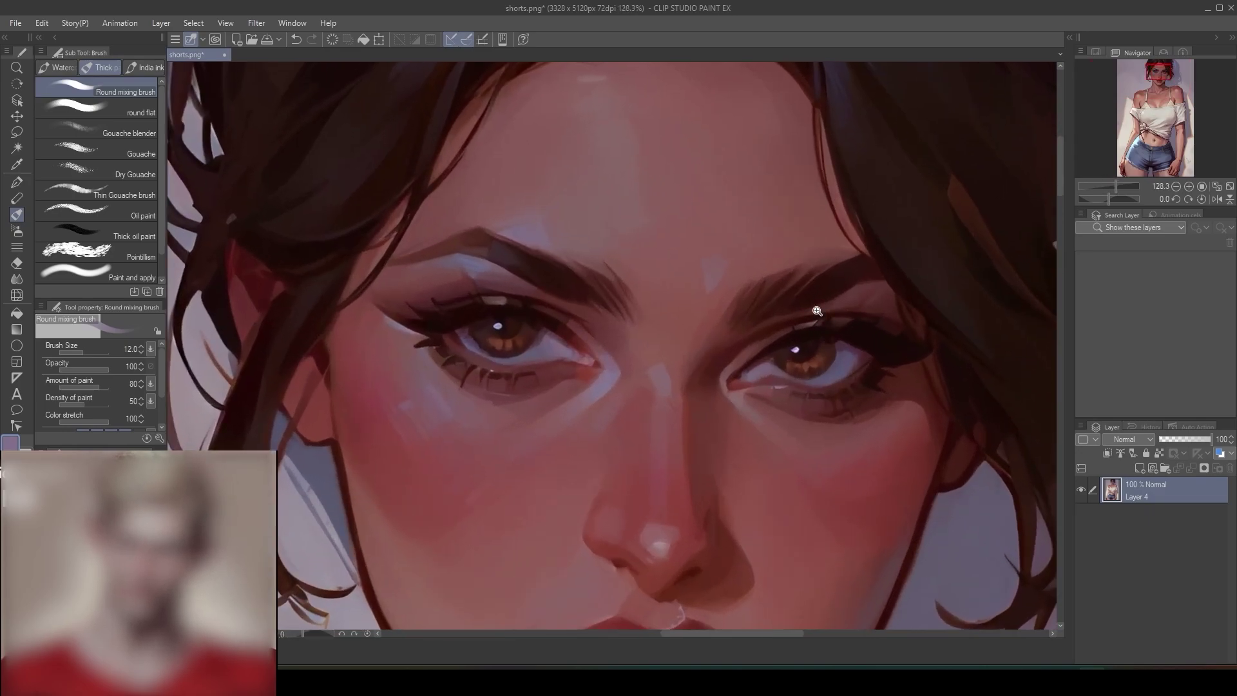
{"action": "left_click", "coordinate": [18, 182]}
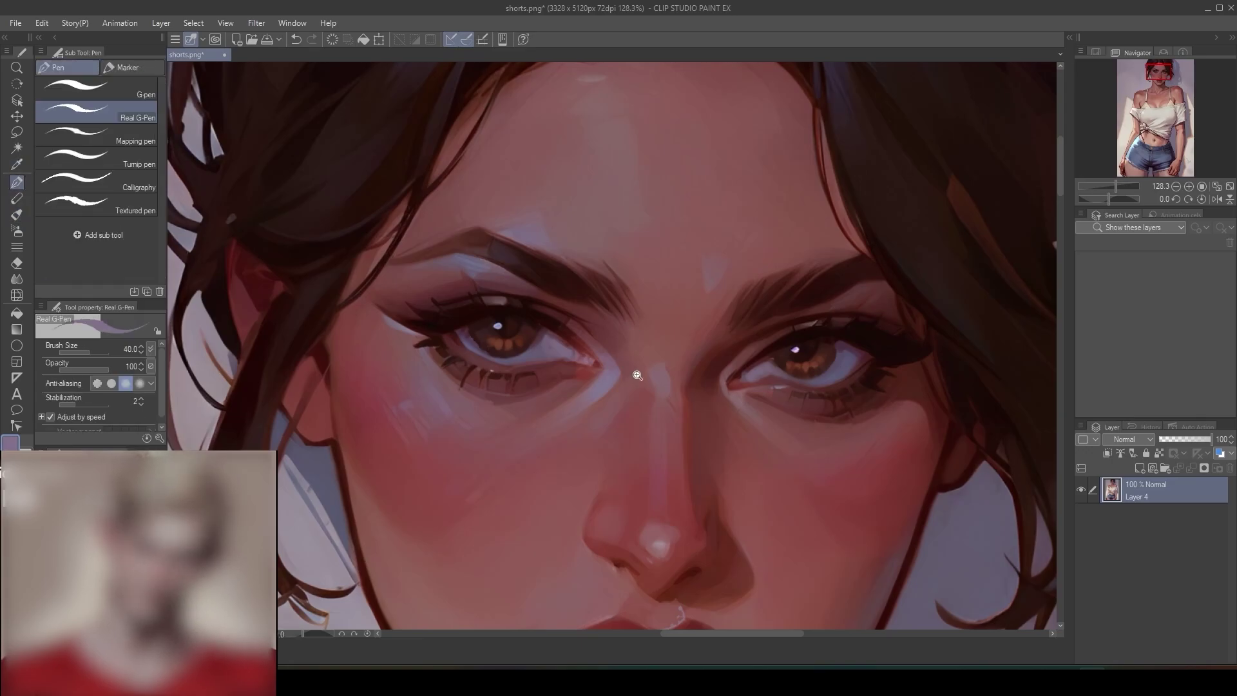
{"action": "scroll", "coordinate": [636, 359], "scroll_direction": "up", "scroll_amount": 3}
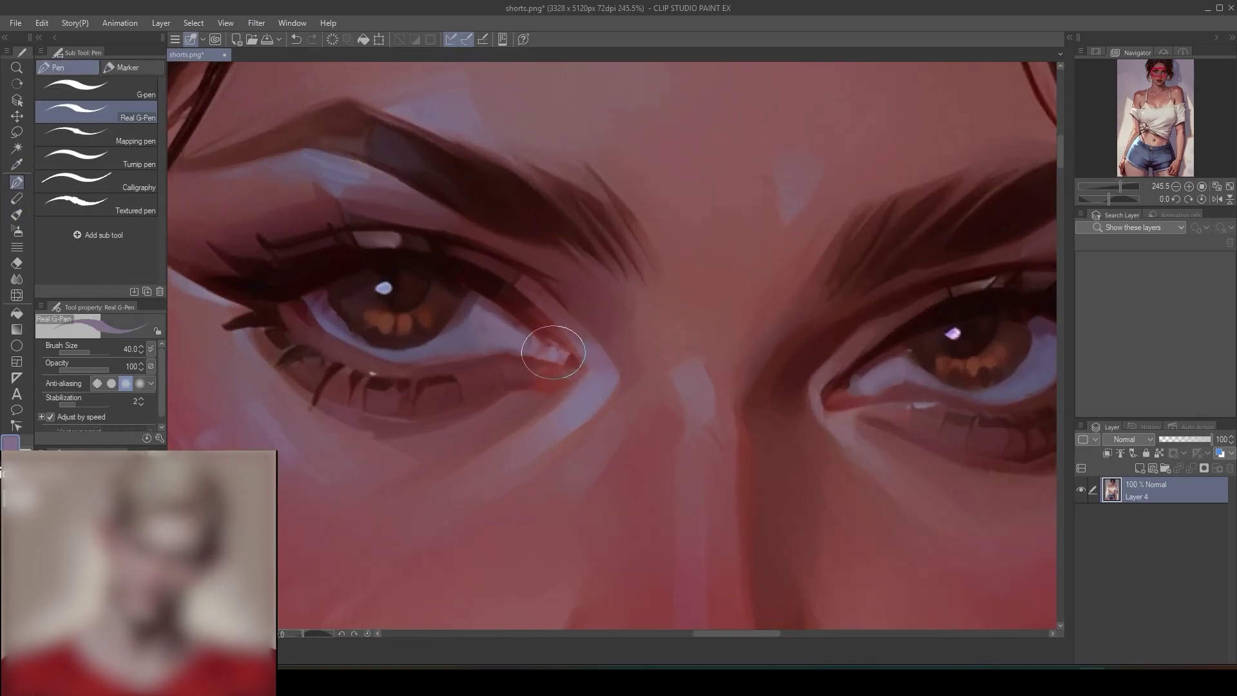
{"action": "left_click", "coordinate": [516, 341], "text": "alt"}
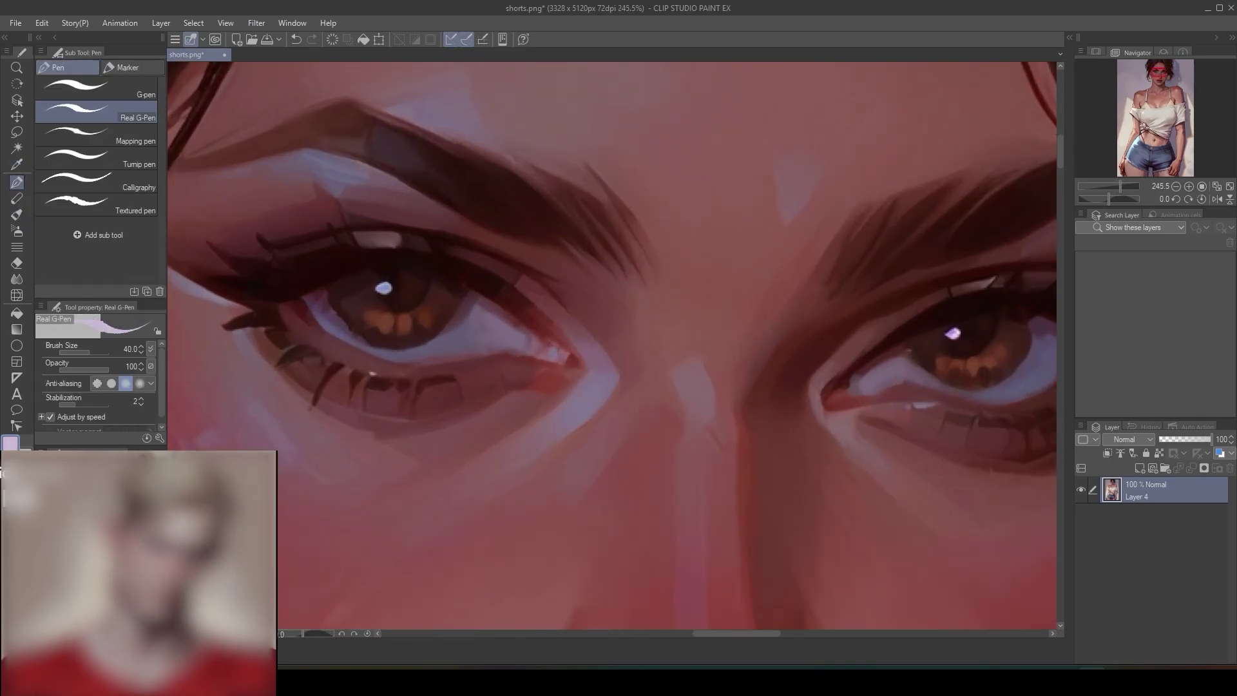
{"action": "left_click", "coordinate": [544, 350]}
{"action": "left_click", "coordinate": [551, 353]}
{"action": "left_click", "coordinate": [535, 339]}
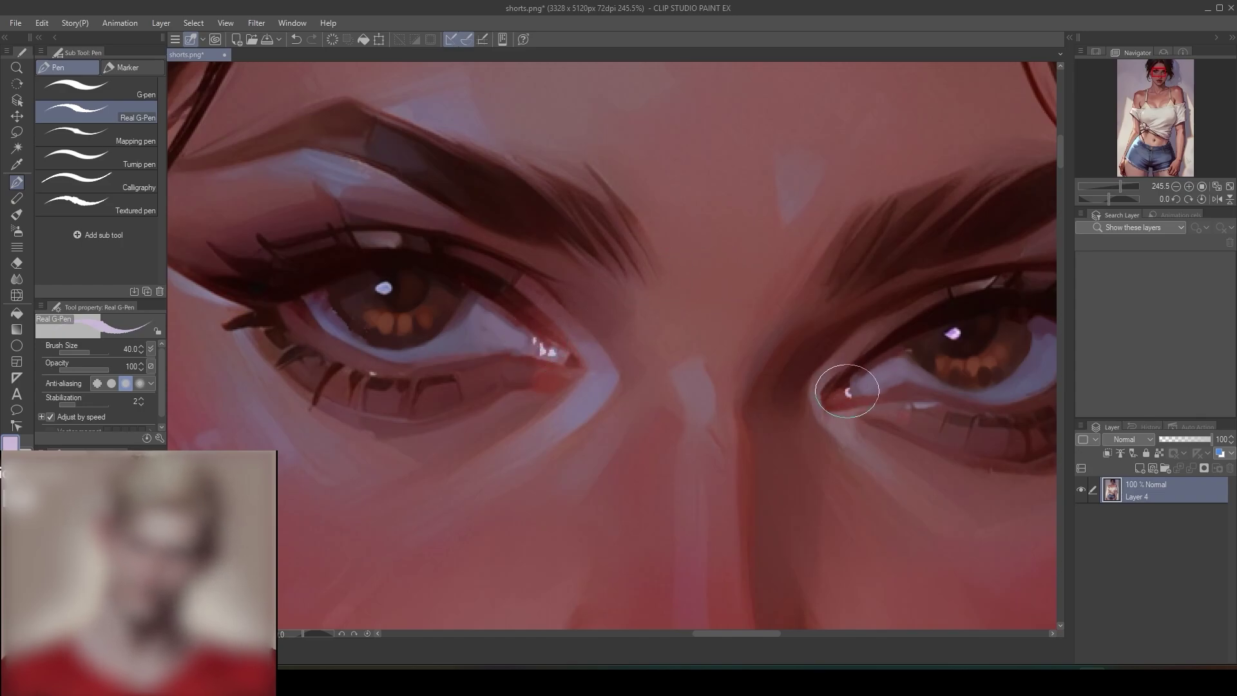
{"action": "left_click_drag", "start_coordinate": [846, 459], "coordinate": [757, 285]}
- Brighten the inner eye corners in pale pink with the Round mixing brush at size 12, and soften the left-hand eye's white with the Wet bleed blender
{"action": "left_click", "coordinate": [17, 214]}
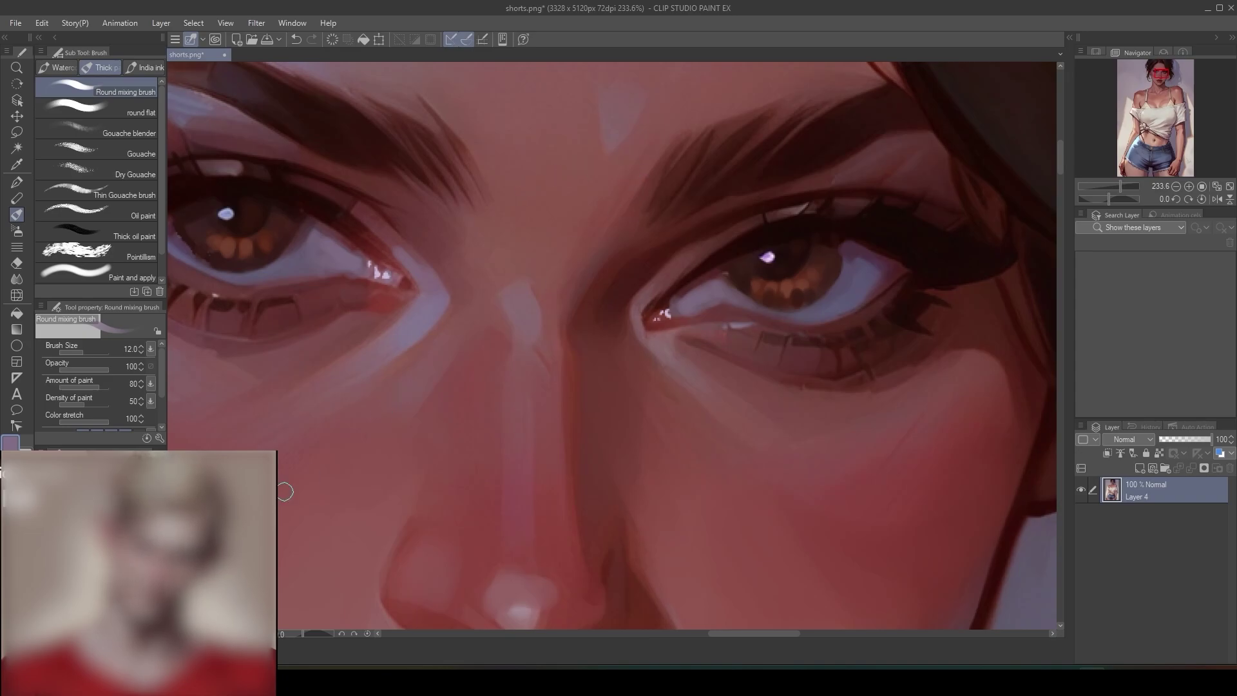
{"action": "left_click", "coordinate": [90, 519]}
{"action": "left_click_drag", "start_coordinate": [414, 269], "coordinate": [426, 304]}
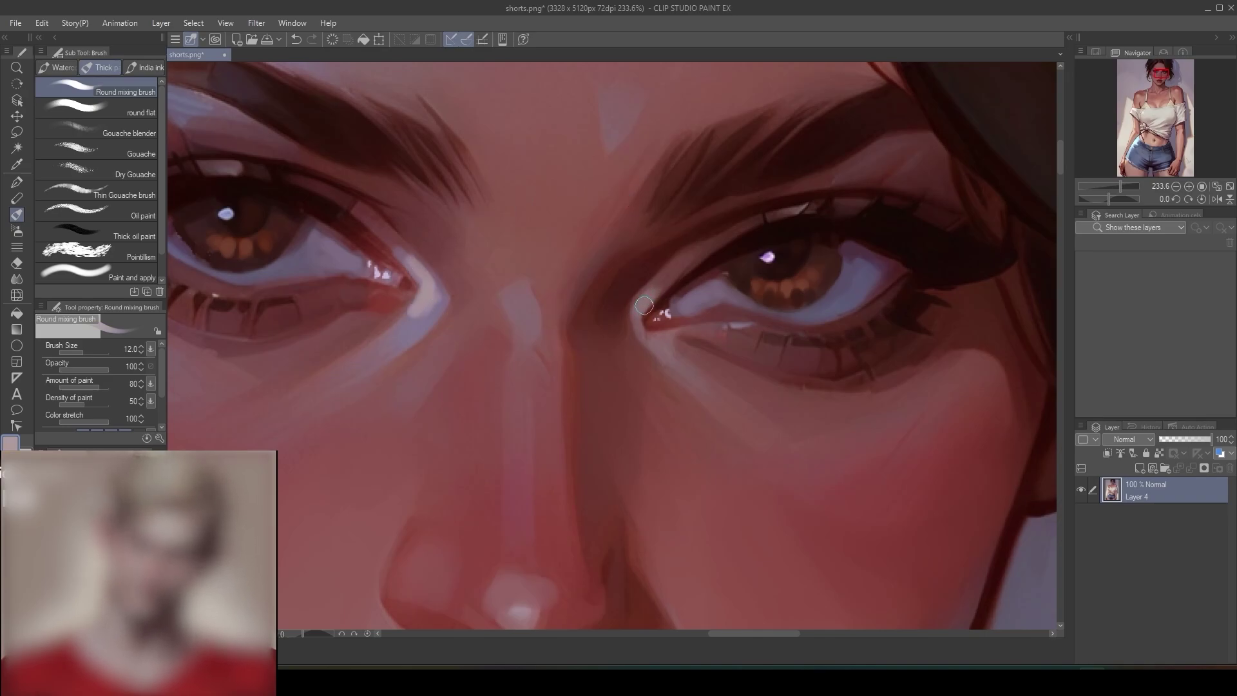
{"action": "scroll", "coordinate": [712, 399], "scroll_direction": "down", "scroll_amount": 10}
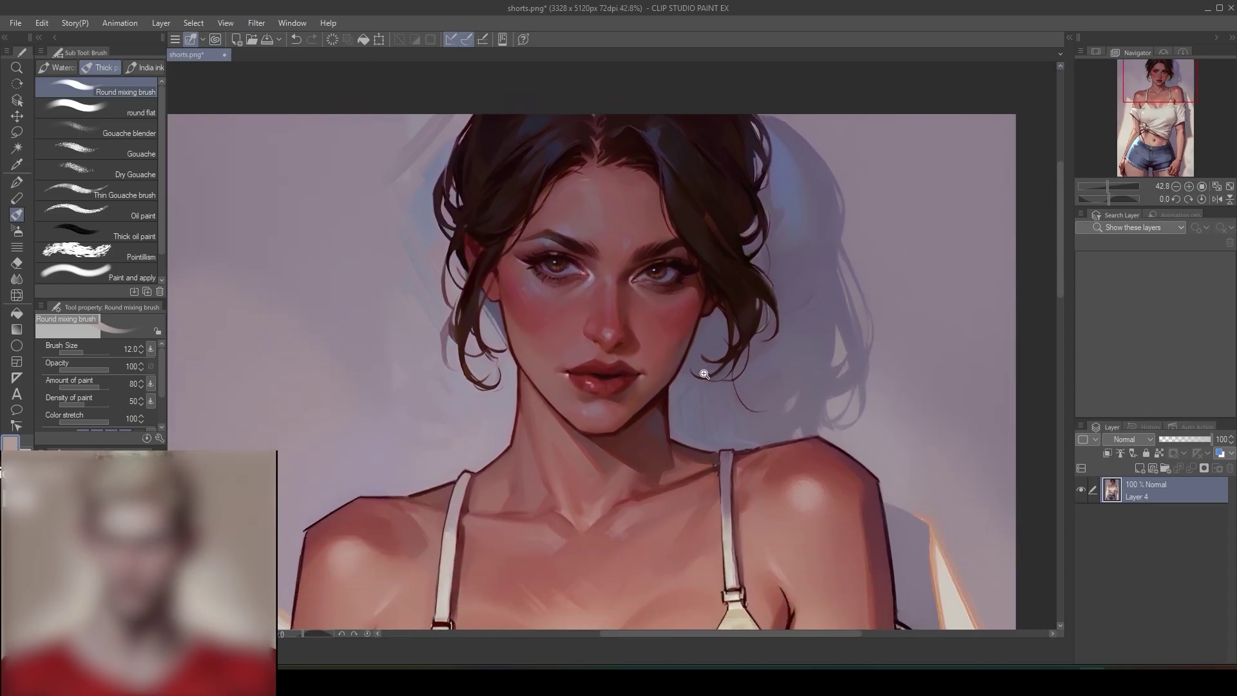
{"action": "scroll", "coordinate": [705, 374], "scroll_direction": "up", "scroll_amount": 8}
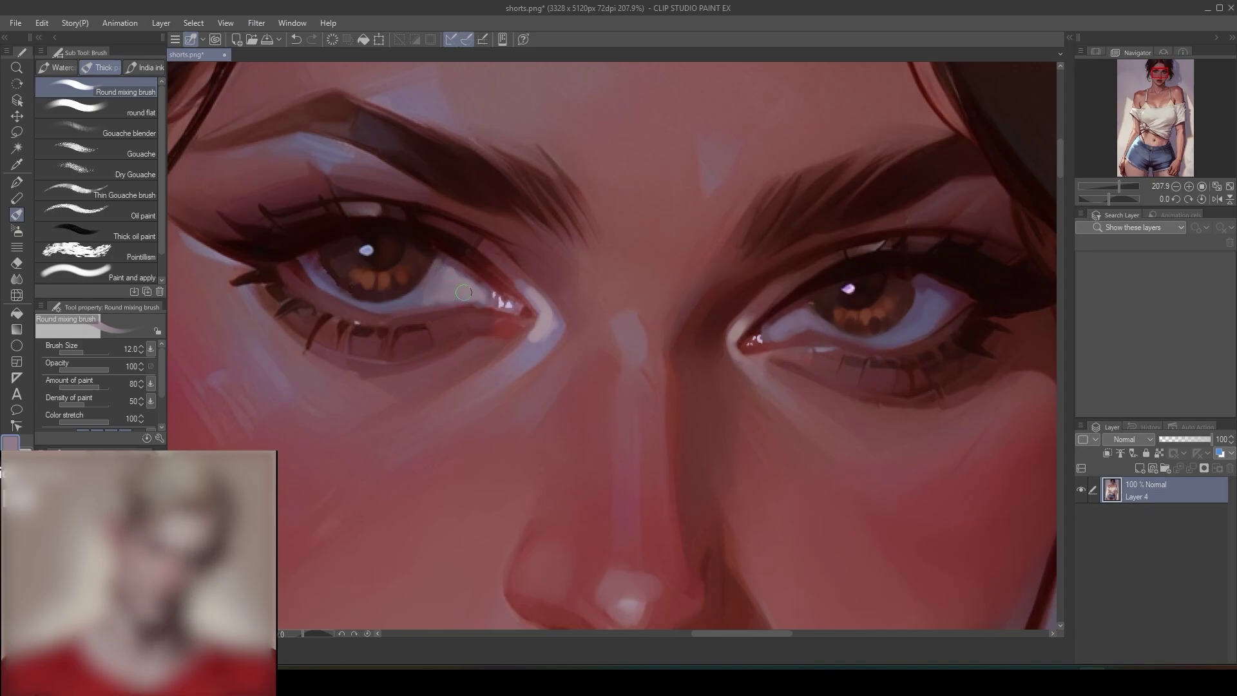
{"action": "left_click", "coordinate": [17, 278]}
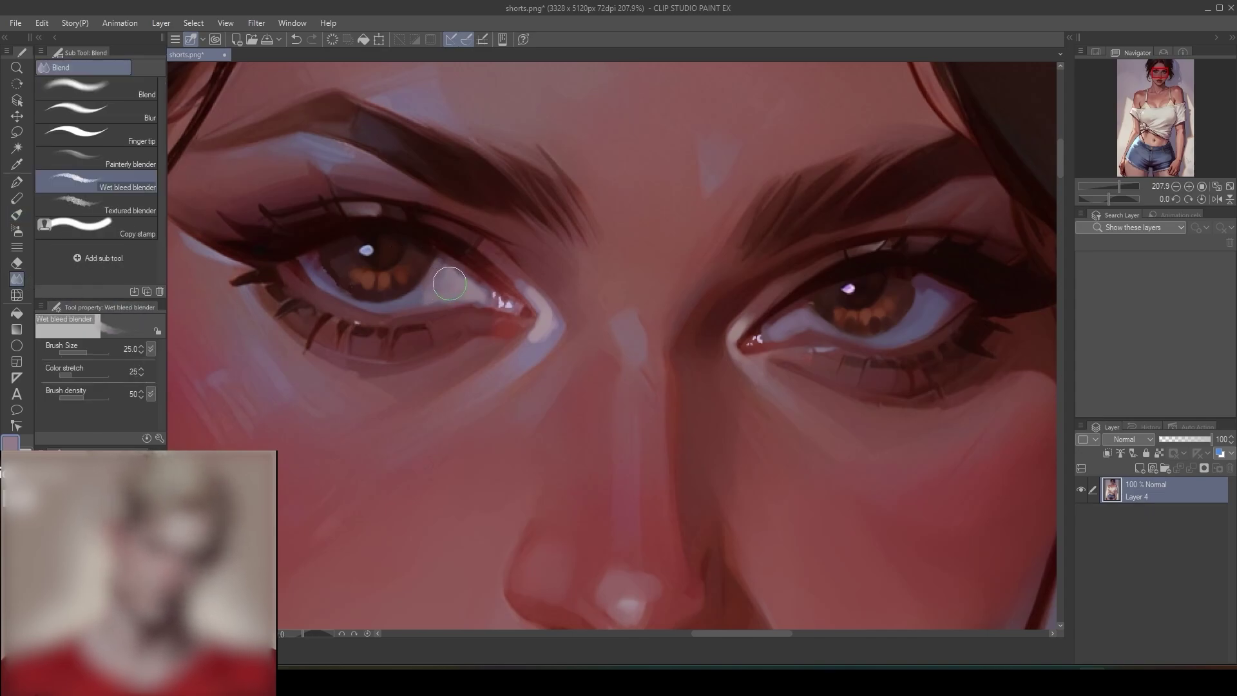
- Paint pink waterlines along the lower lids of both eyes with sampled reddish tones, using the Round mixing brush at size 12
{"action": "left_click", "coordinate": [17, 214]}
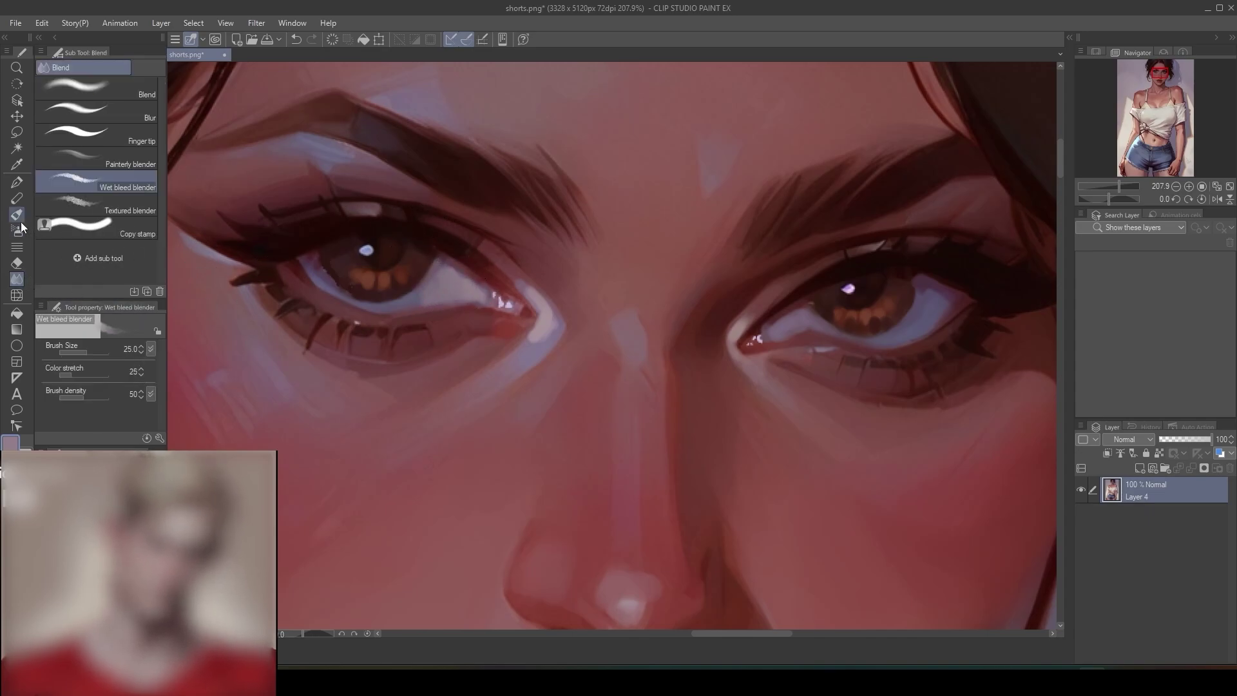
{"action": "left_click", "coordinate": [298, 266], "text": "alt"}
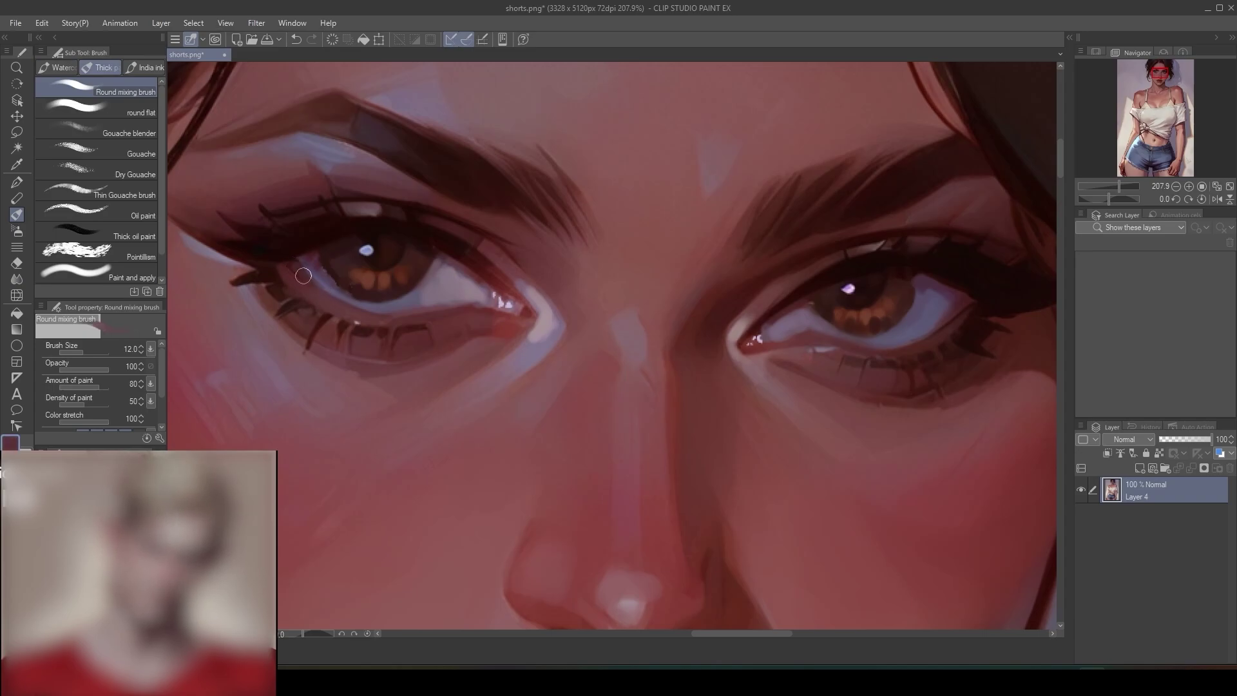
{"action": "left_click", "coordinate": [511, 323], "text": "alt"}
{"action": "left_click", "coordinate": [408, 295], "text": "alt"}
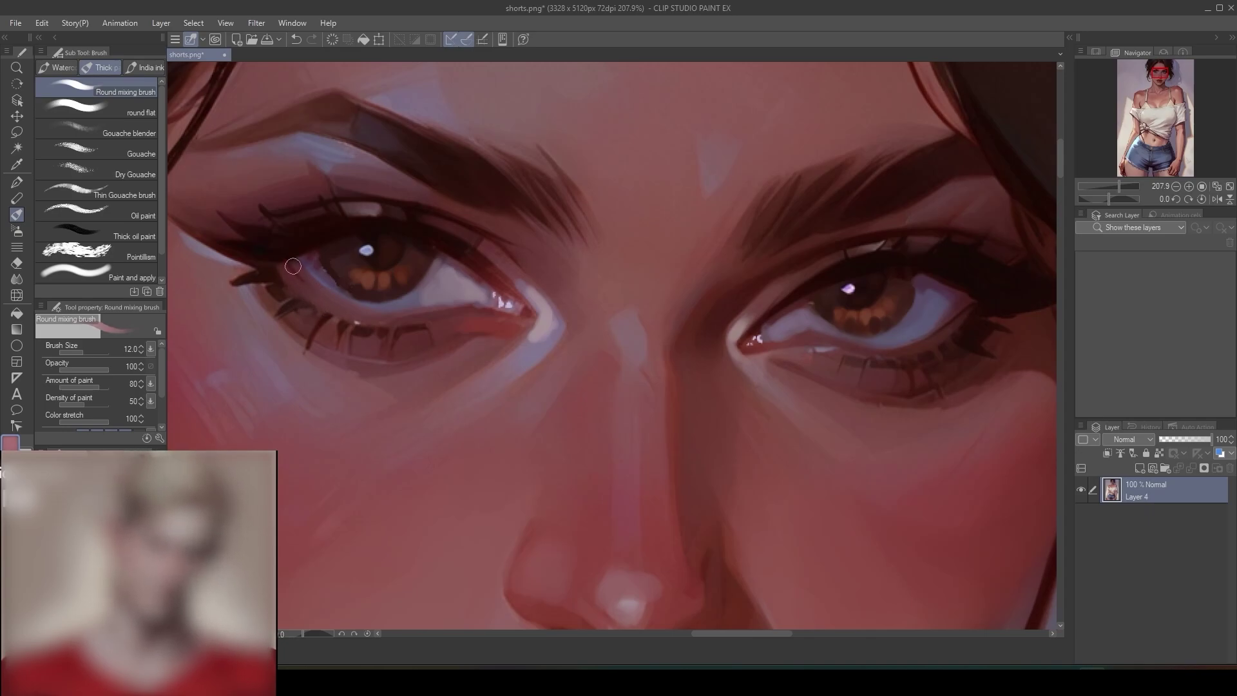
{"action": "left_click_drag", "start_coordinate": [288, 261], "coordinate": [357, 307]}
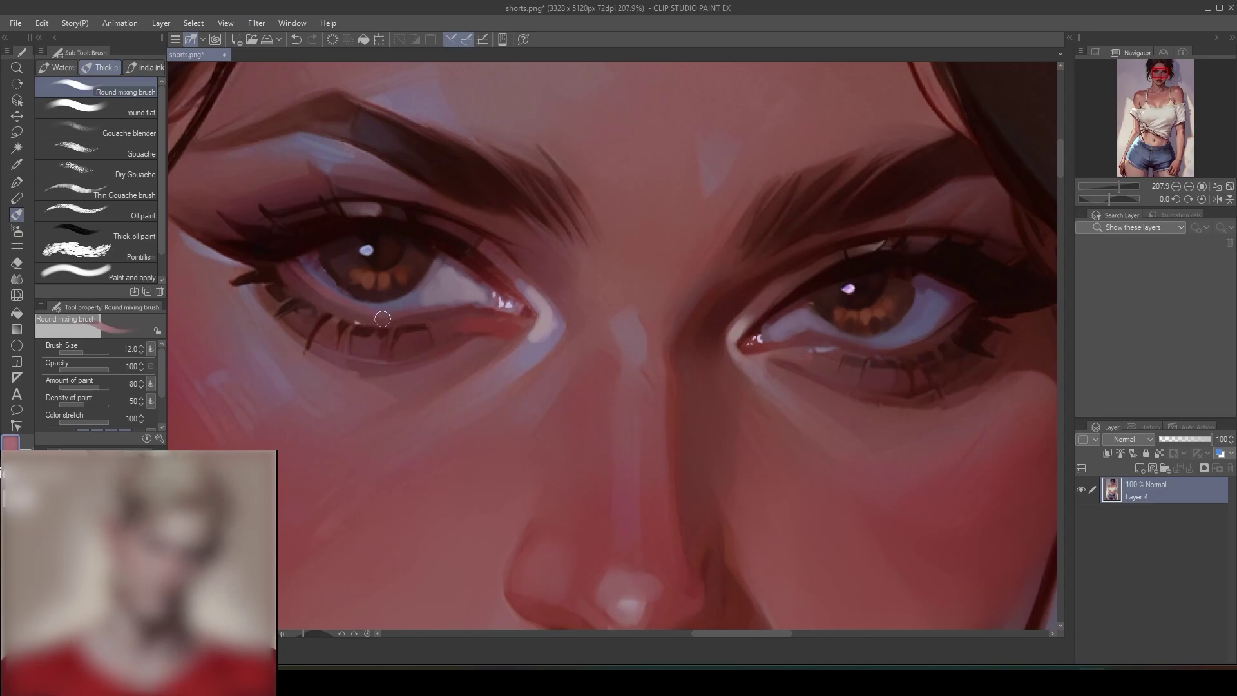
{"action": "left_click_drag", "start_coordinate": [487, 312], "coordinate": [357, 312]}
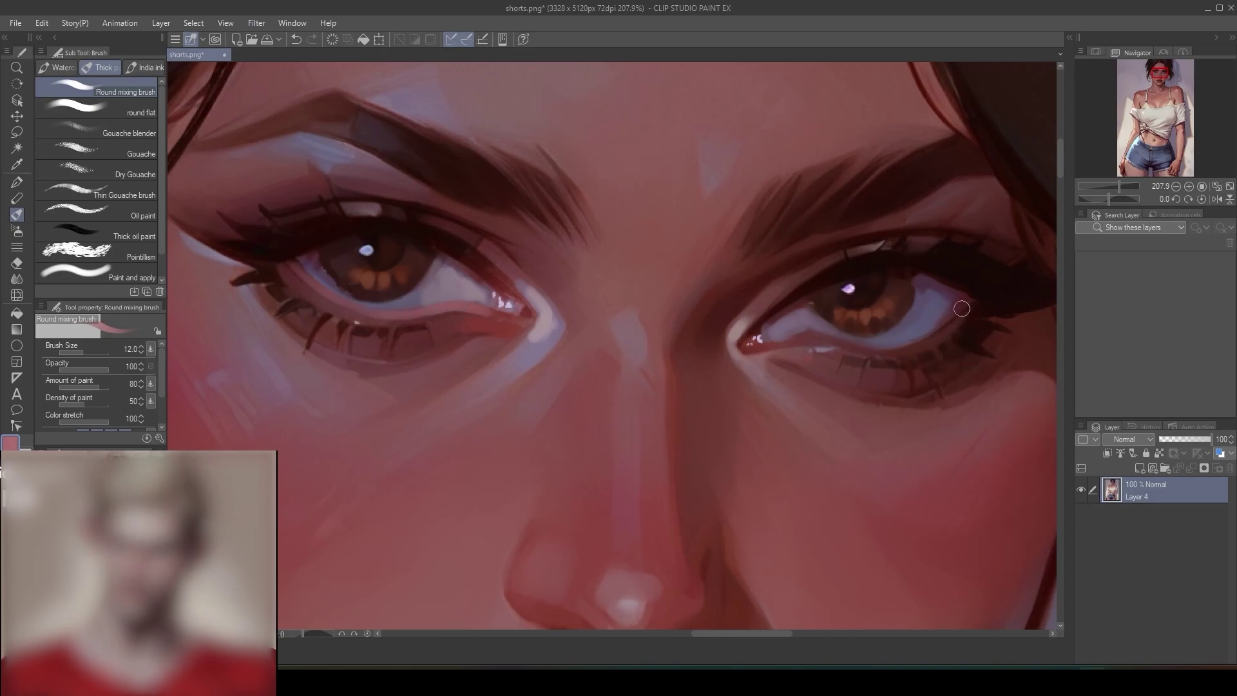
{"action": "mouse_move", "coordinate": [947, 332]}
{"action": "left_mouse_down"}
{"action": "mouse_move", "coordinate": [897, 351]}
{"action": "mouse_move", "coordinate": [828, 339]}
{"action": "left_mouse_up"}
{"action": "scroll", "coordinate": [906, 401], "scroll_direction": "down", "scroll_amount": 6}
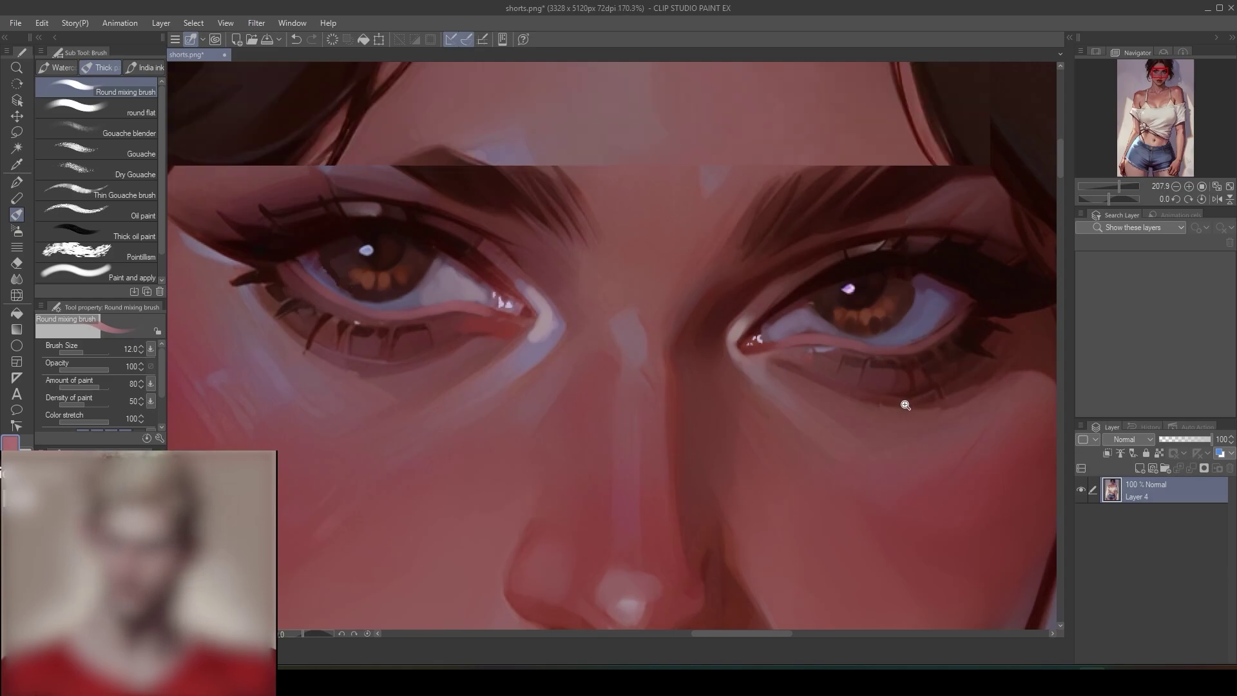
- Paint longer, near-black upper lashes on both eyes with the Round mixing brush at size 12
{"action": "left_click_drag", "start_coordinate": [861, 438], "coordinate": [741, 390]}
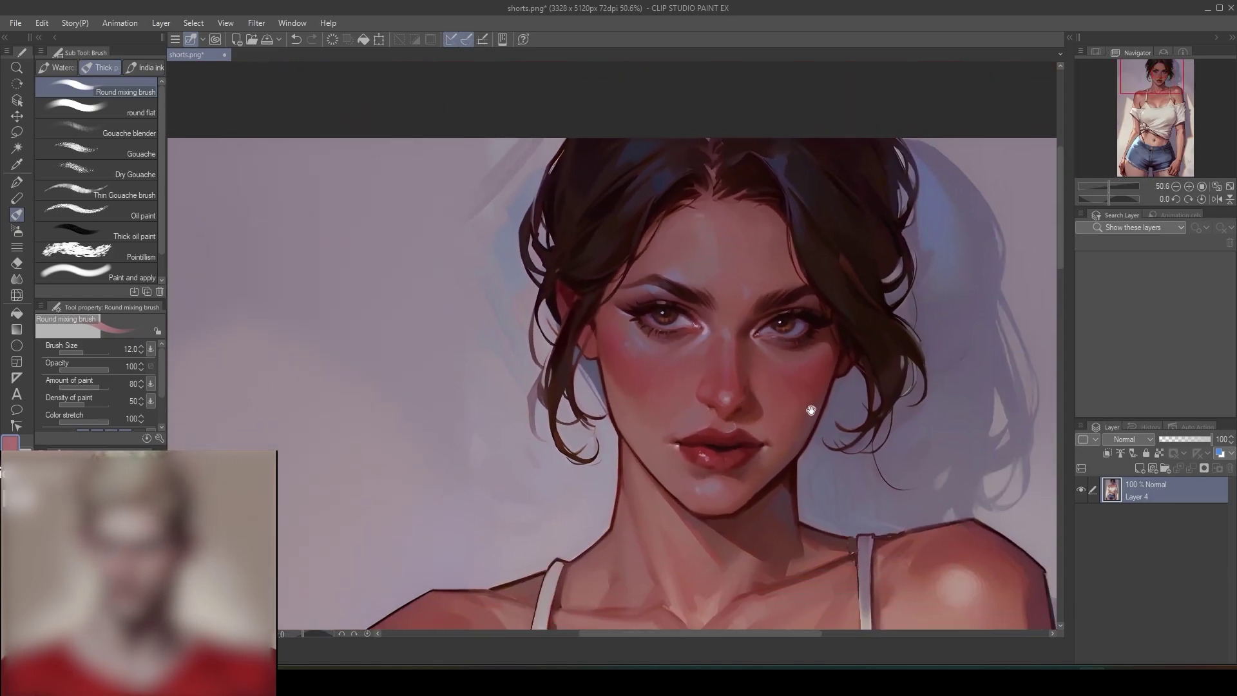
{"action": "scroll", "coordinate": [790, 363], "scroll_direction": "up", "scroll_amount": 4}
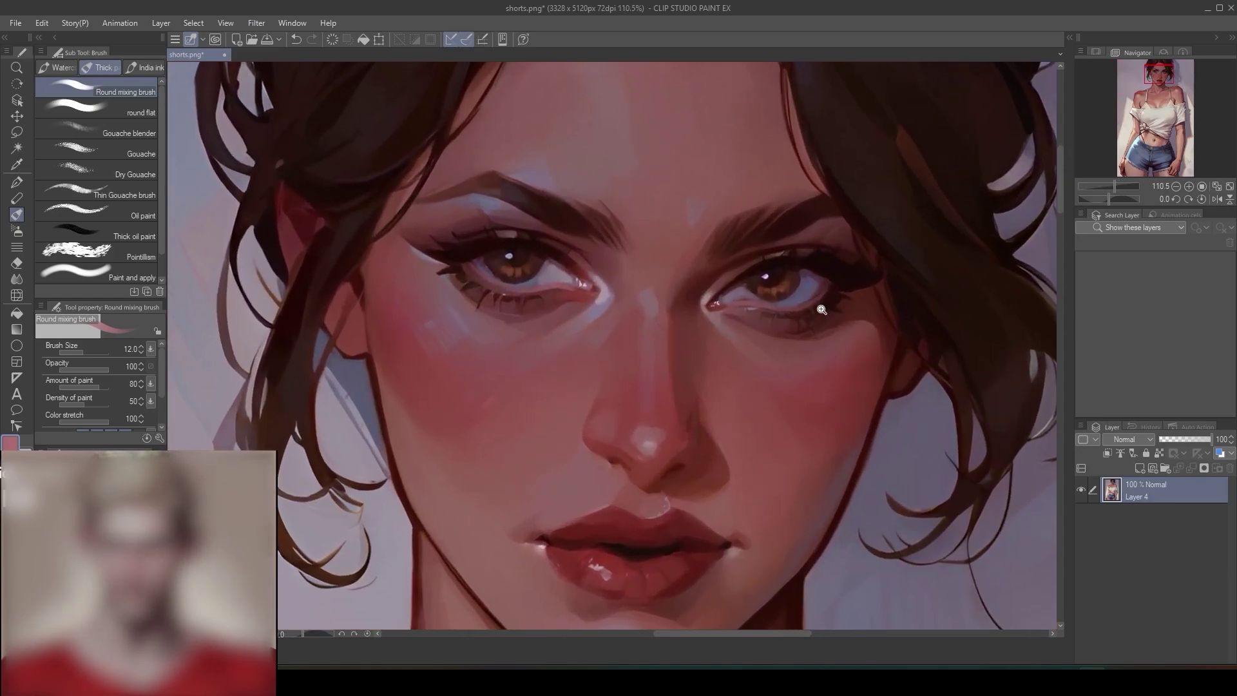
{"action": "scroll", "coordinate": [824, 308], "scroll_direction": "down", "scroll_amount": 1}
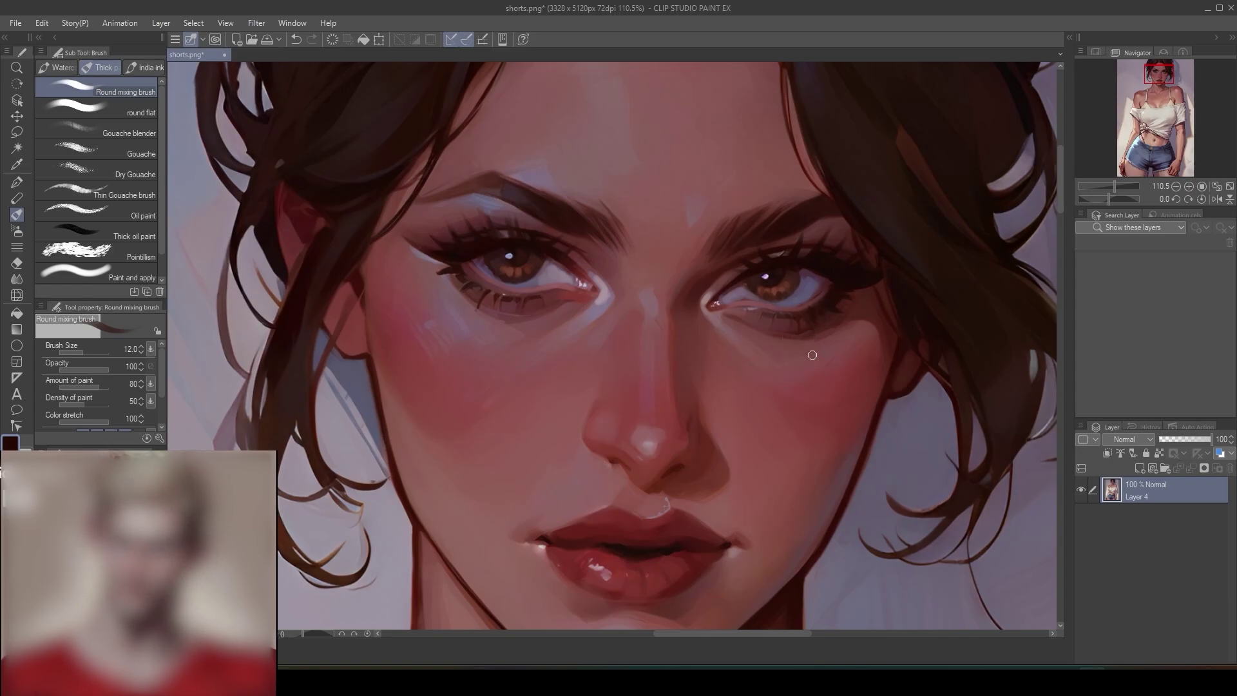
- Touch up the white of the right-hand eye with sampled muted purple and a bluish tone at brush size 12
{"action": "scroll", "coordinate": [814, 288], "scroll_direction": "down", "scroll_amount": 4}
{"action": "scroll", "coordinate": [814, 287], "scroll_direction": "up", "scroll_amount": 5}
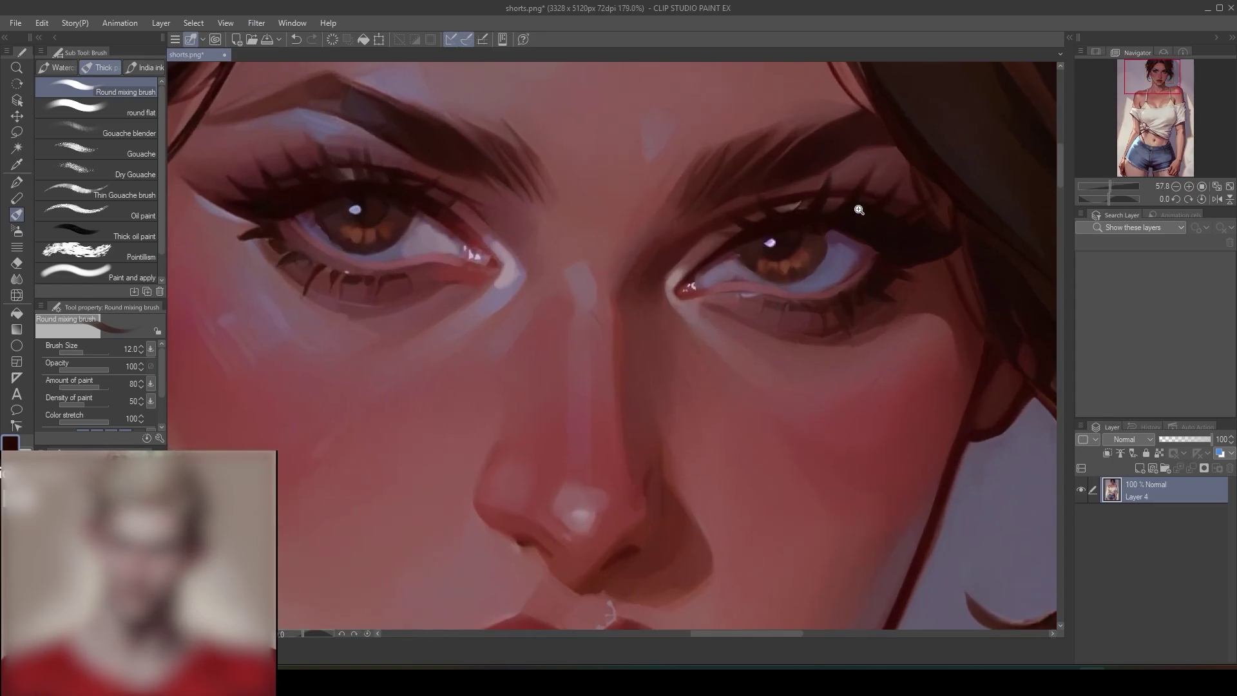
{"action": "left_click", "coordinate": [781, 288], "text": "alt"}
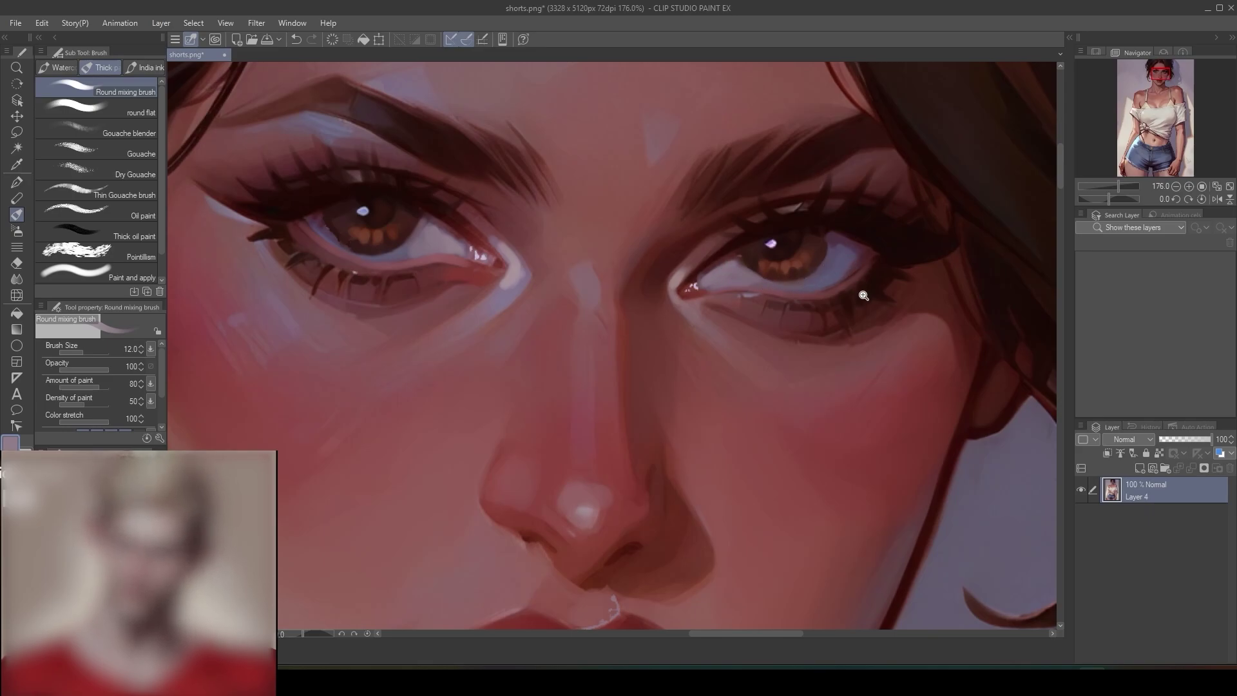
{"action": "scroll", "coordinate": [803, 343], "scroll_direction": "down", "scroll_amount": 6}
{"action": "scroll", "coordinate": [803, 343], "scroll_direction": "up", "scroll_amount": 7}
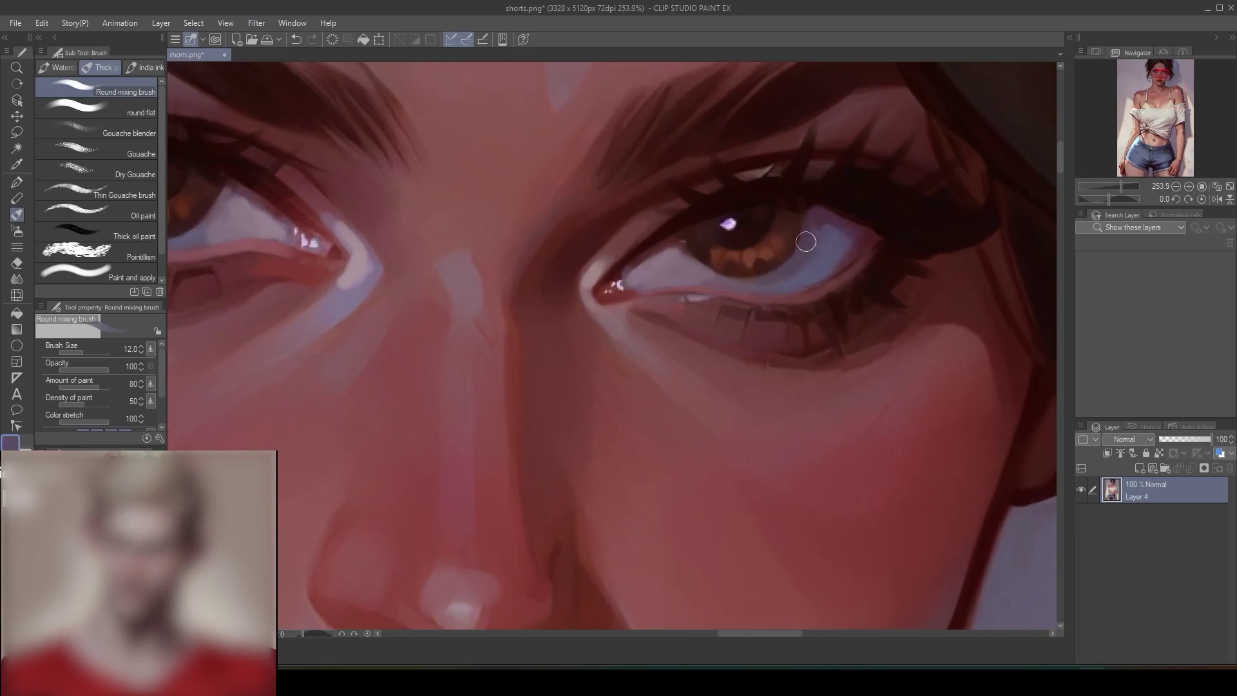
- Redefine the outer edge of the right-hand iris with sampled dark browns and refine the adjoining eye white at brush size 12
{"action": "left_click", "coordinate": [777, 257], "text": "alt"}
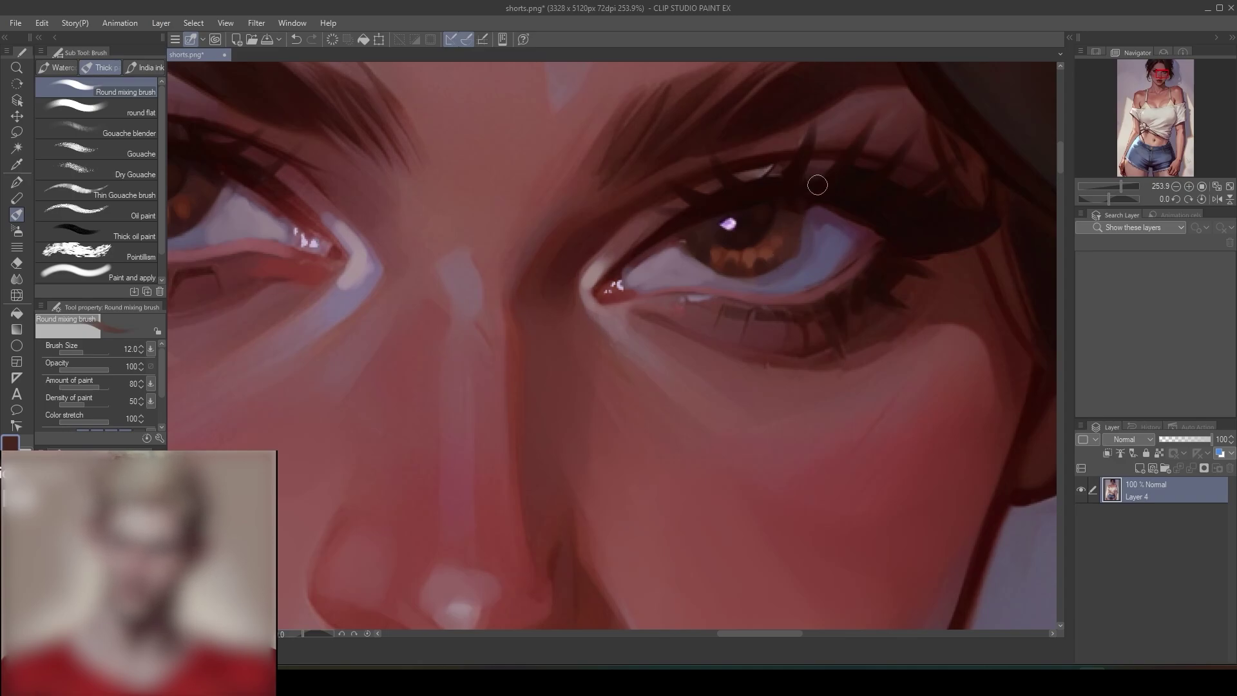
{"action": "left_click", "coordinate": [800, 260], "text": "alt"}
{"action": "left_click", "coordinate": [816, 191], "text": "alt"}
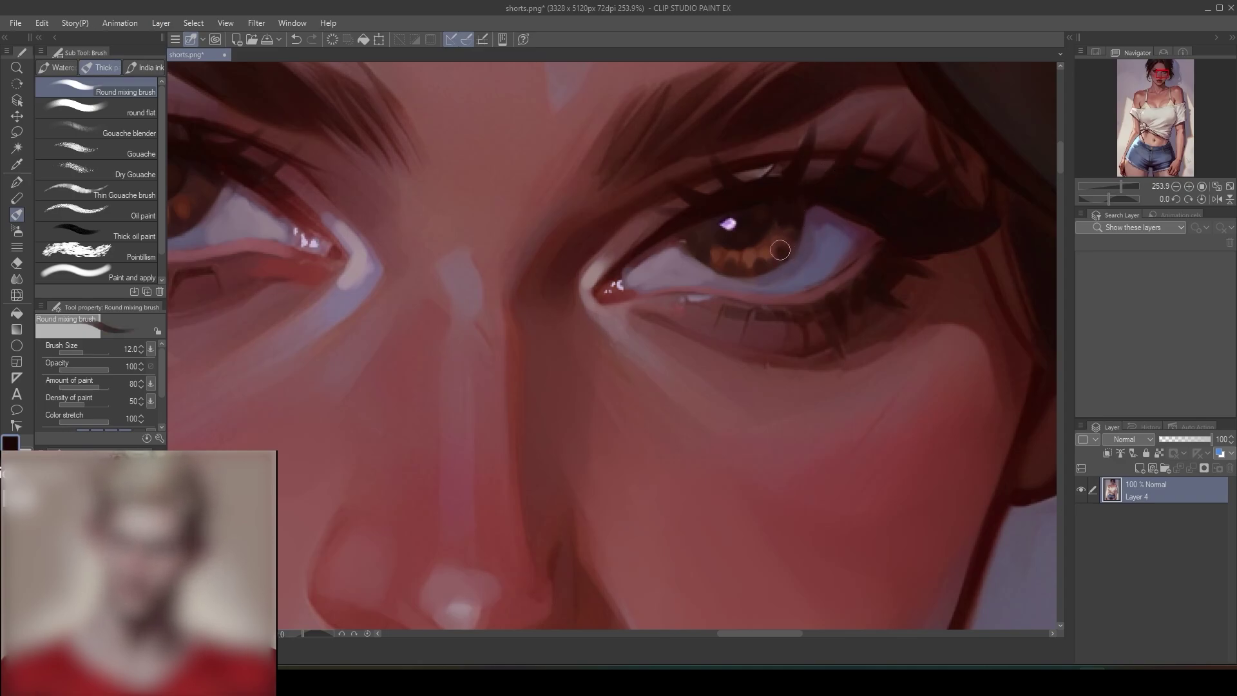
{"action": "mouse_move", "coordinate": [780, 251]}
{"action": "left_mouse_down"}
{"action": "mouse_move", "coordinate": [754, 340]}
{"action": "mouse_move", "coordinate": [831, 238]}
{"action": "left_mouse_up"}
{"action": "left_click", "coordinate": [773, 225], "text": "alt"}
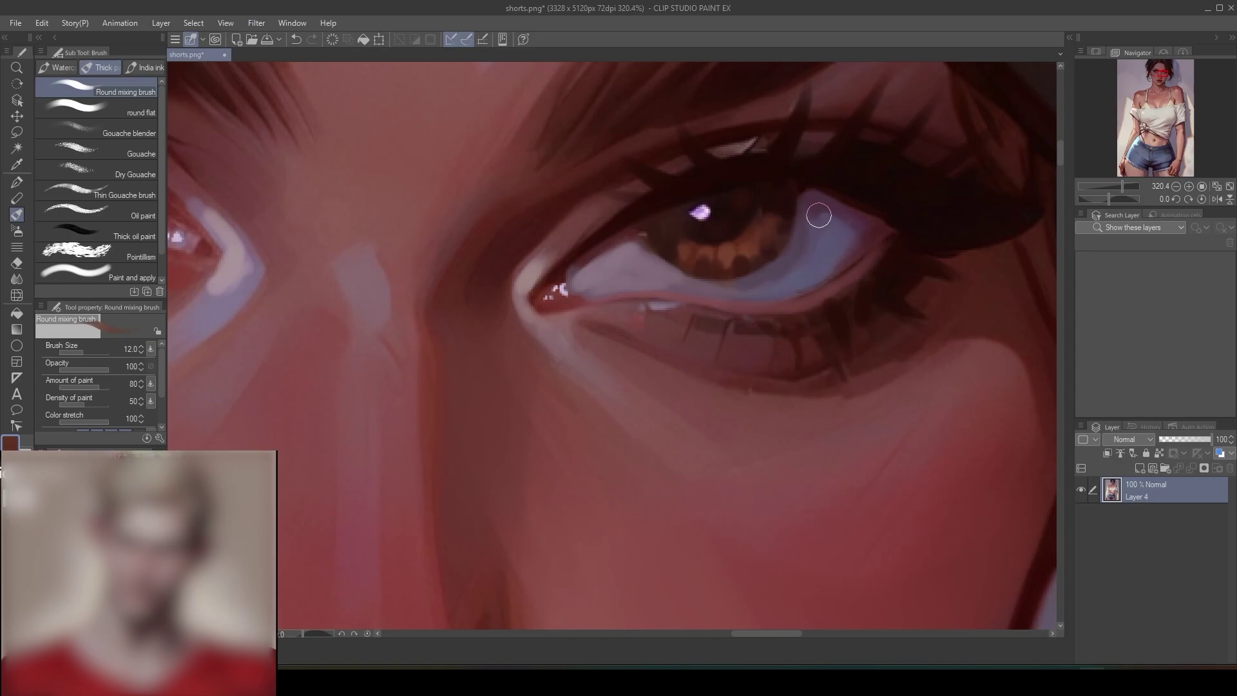
{"action": "mouse_move", "coordinate": [819, 212]}
{"action": "left_mouse_down"}
{"action": "mouse_move", "coordinate": [733, 332]}
{"action": "mouse_move", "coordinate": [785, 254]}
{"action": "mouse_move", "coordinate": [762, 281]}
{"action": "left_mouse_up"}
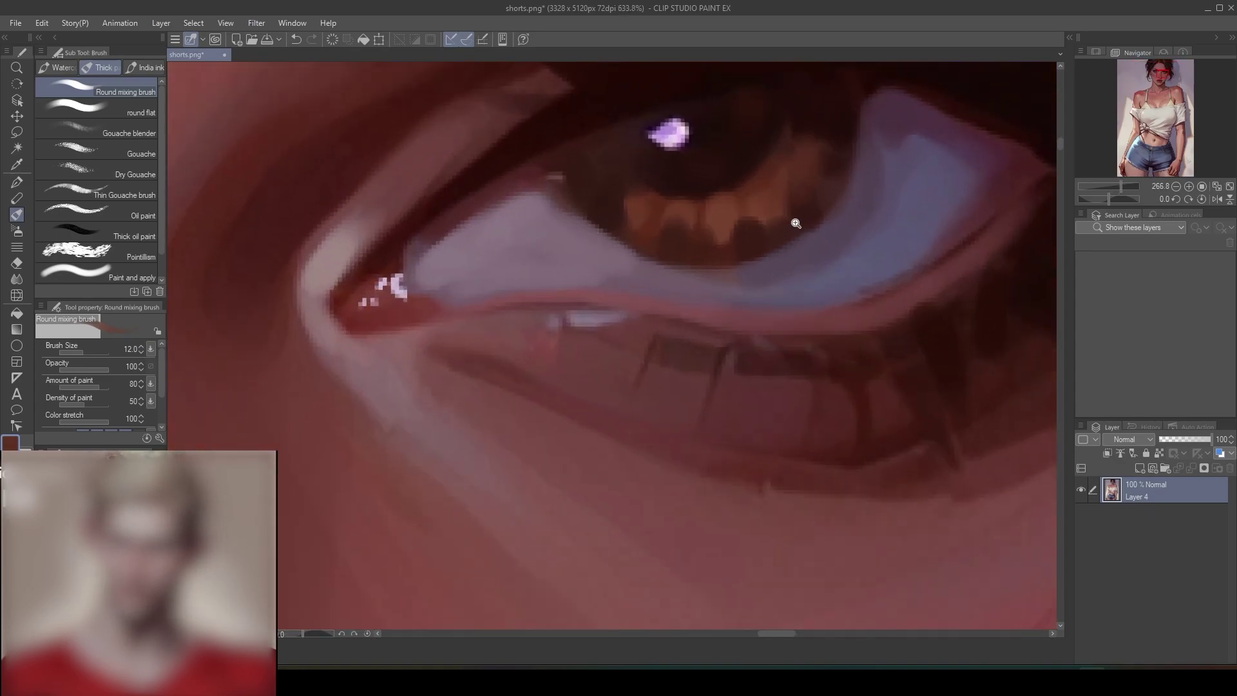
- Separate the orange iris flecks in the right-hand eye and add golden-yellow flecks around the lower pupil, using the Round mixing brush at size 7
{"action": "key", "text": "bracketleft"}
{"action": "key", "text": "bracketleft"}
{"action": "key", "text": "bracketleft"}
{"action": "left_click", "coordinate": [733, 238], "text": "alt"}
{"action": "left_click_drag", "start_coordinate": [705, 207], "coordinate": [702, 257]}
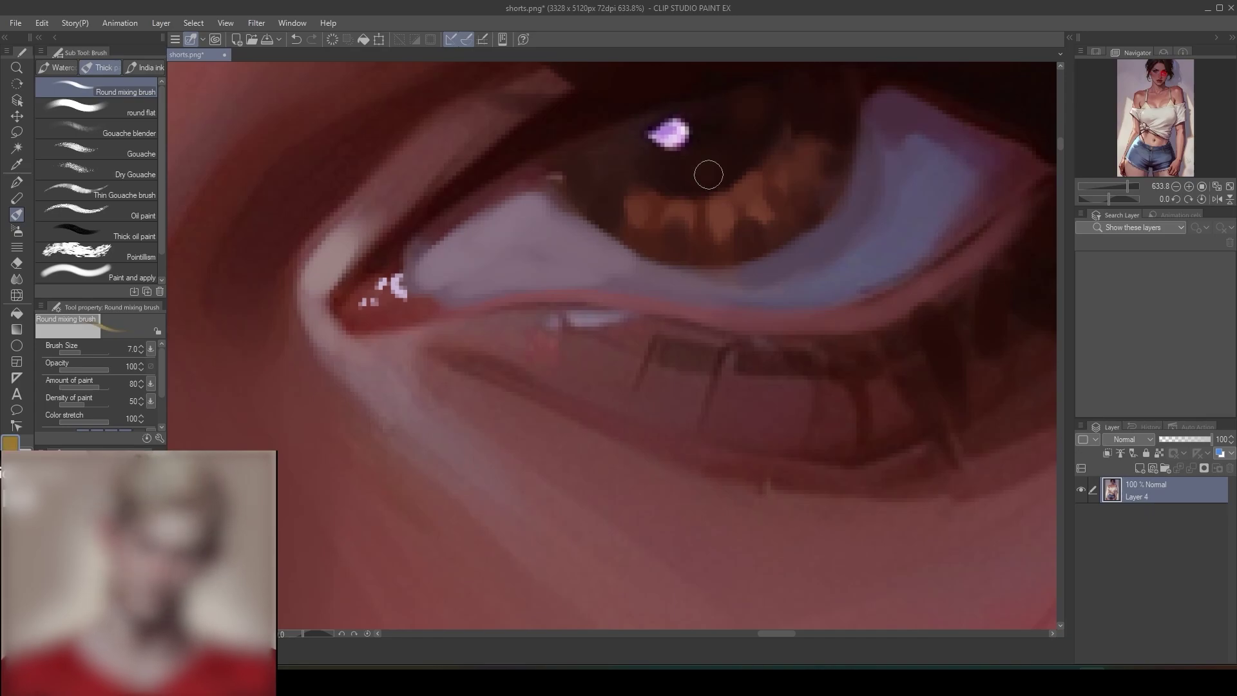
{"action": "mouse_move", "coordinate": [701, 209]}
{"action": "left_mouse_down"}
{"action": "mouse_move", "coordinate": [674, 220]}
{"action": "mouse_move", "coordinate": [679, 202]}
{"action": "mouse_move", "coordinate": [638, 200]}
{"action": "left_mouse_up"}
{"action": "left_click_drag", "start_coordinate": [721, 198], "coordinate": [790, 138]}
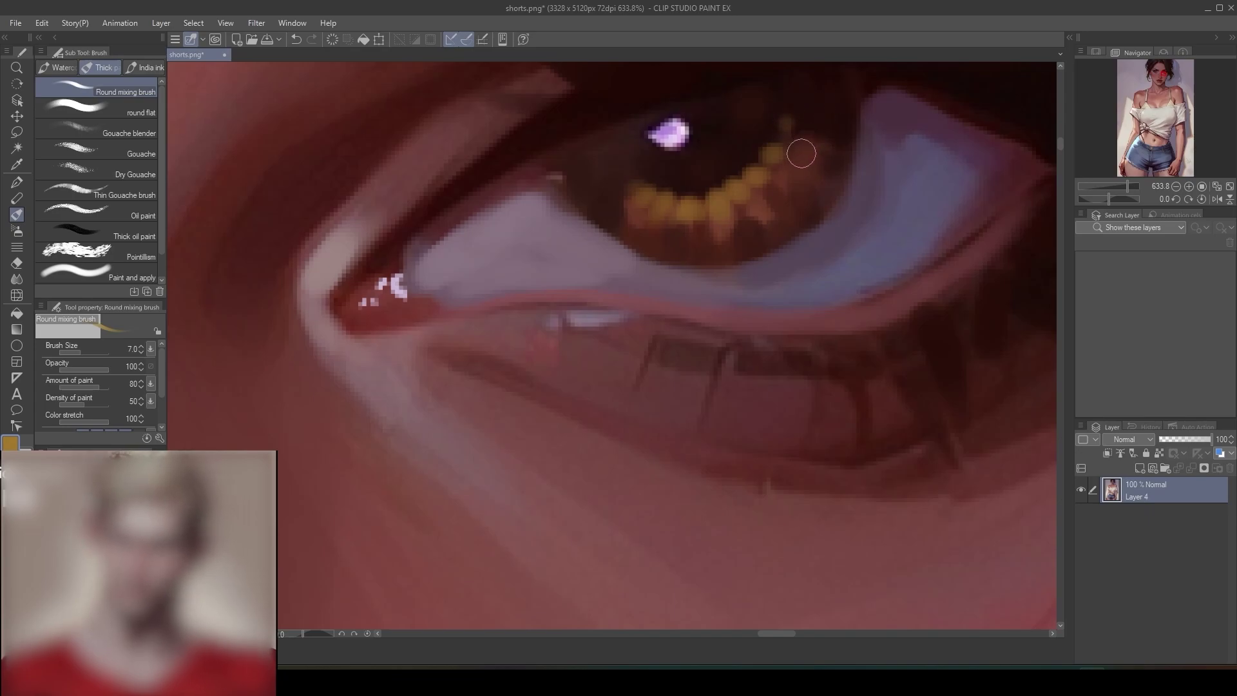
- Dab matching golden-yellow flecks along the lower edge of the left-hand pupil at brush size 7
{"action": "mouse_move", "coordinate": [768, 294]}
{"action": "left_mouse_down"}
{"action": "mouse_move", "coordinate": [676, 404]}
{"action": "mouse_move", "coordinate": [775, 396]}
{"action": "mouse_move", "coordinate": [561, 361]}
{"action": "left_mouse_up"}
{"action": "left_click", "coordinate": [549, 348]}
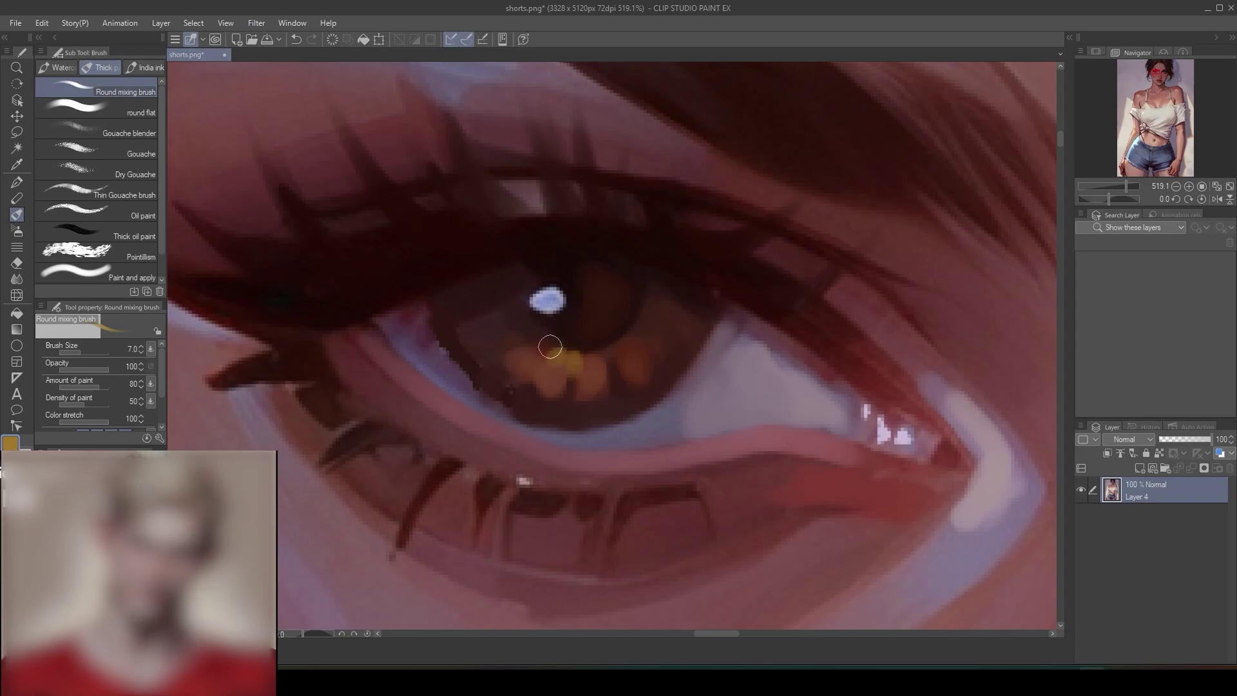
{"action": "left_click", "coordinate": [590, 360]}
{"action": "left_click", "coordinate": [614, 351]}
{"action": "left_click", "coordinate": [636, 343]}
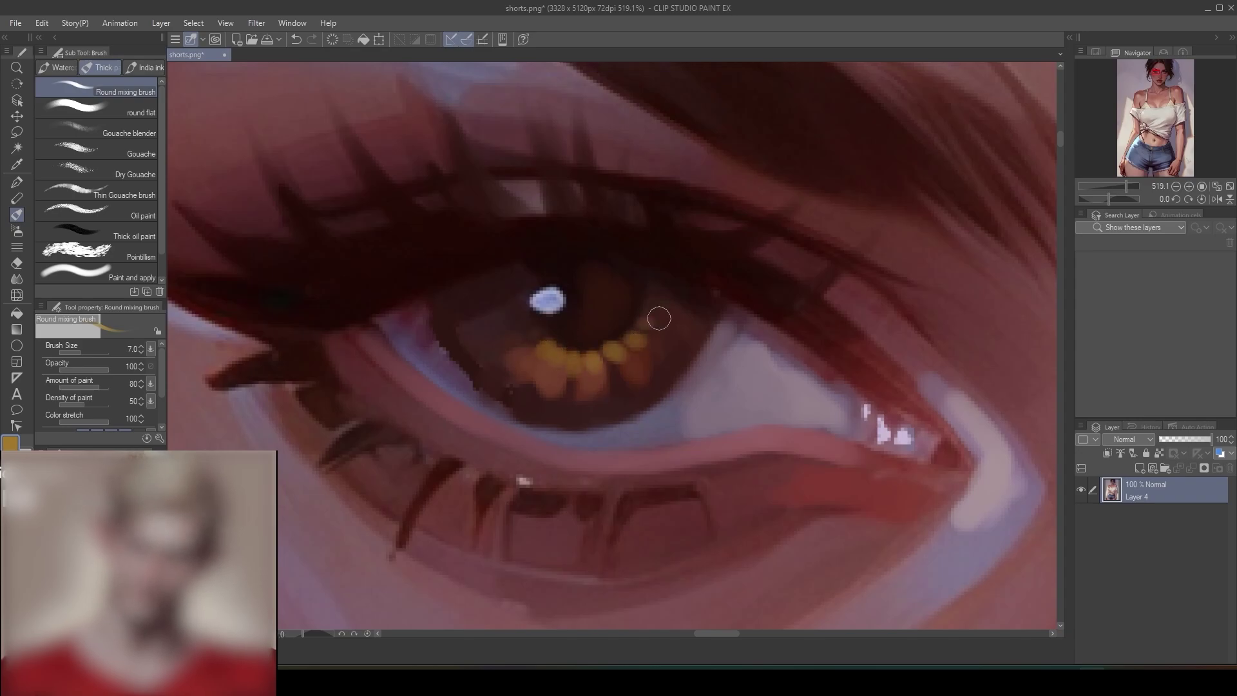
{"action": "left_click", "coordinate": [538, 336]}
- Check the whole painting and save shorts.png
{"action": "mouse_move", "coordinate": [680, 363]}
{"action": "left_mouse_down"}
{"action": "mouse_move", "coordinate": [629, 433]}
{"action": "mouse_move", "coordinate": [671, 434]}
{"action": "mouse_move", "coordinate": [704, 302]}
{"action": "mouse_move", "coordinate": [703, 322]}
{"action": "mouse_move", "coordinate": [652, 359]}
{"action": "mouse_move", "coordinate": [719, 249]}
{"action": "left_mouse_up"}
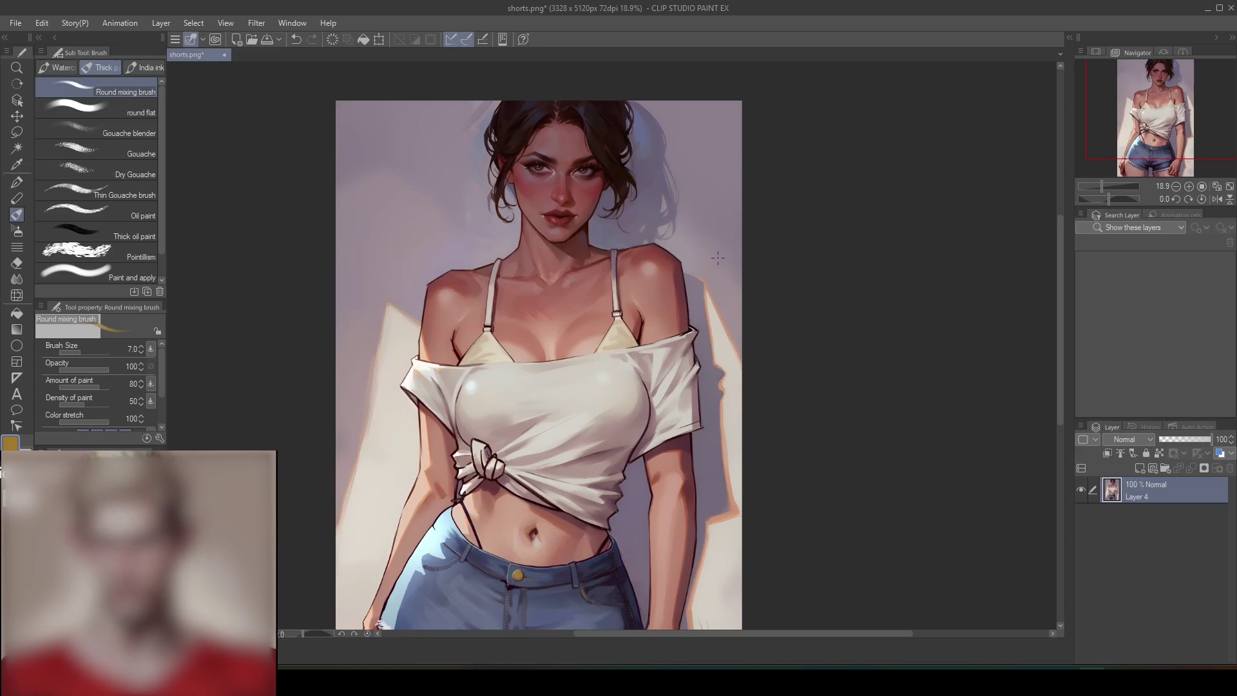
{"action": "mouse_move", "coordinate": [699, 320]}
{"action": "left_mouse_down"}
{"action": "mouse_move", "coordinate": [660, 288]}
{"action": "mouse_move", "coordinate": [684, 335]}
{"action": "left_mouse_up"}
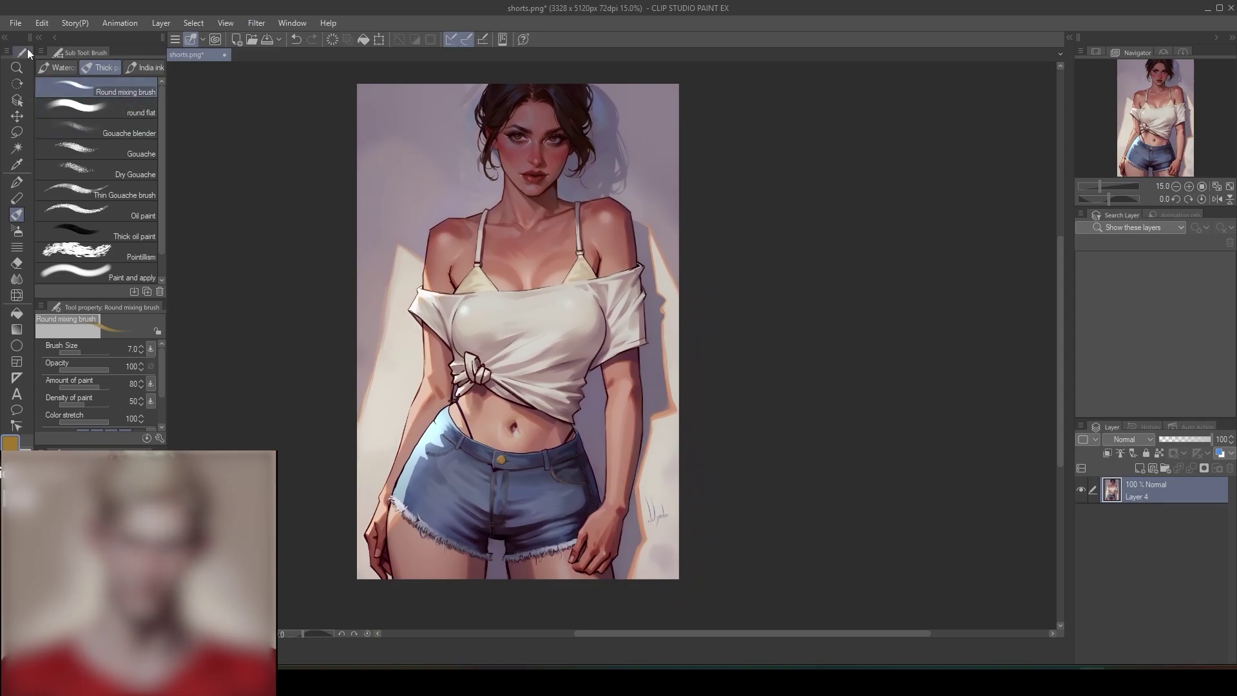
{"action": "left_click", "coordinate": [16, 23]}
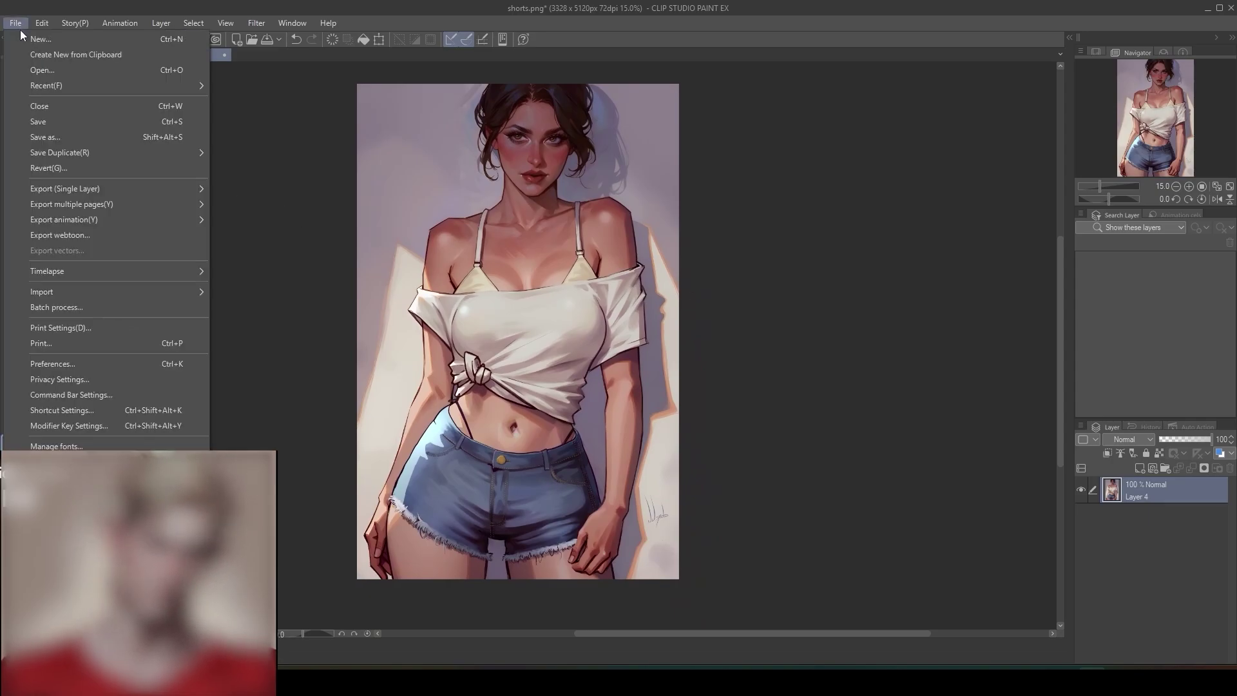
{"action": "left_click", "coordinate": [49, 123]}
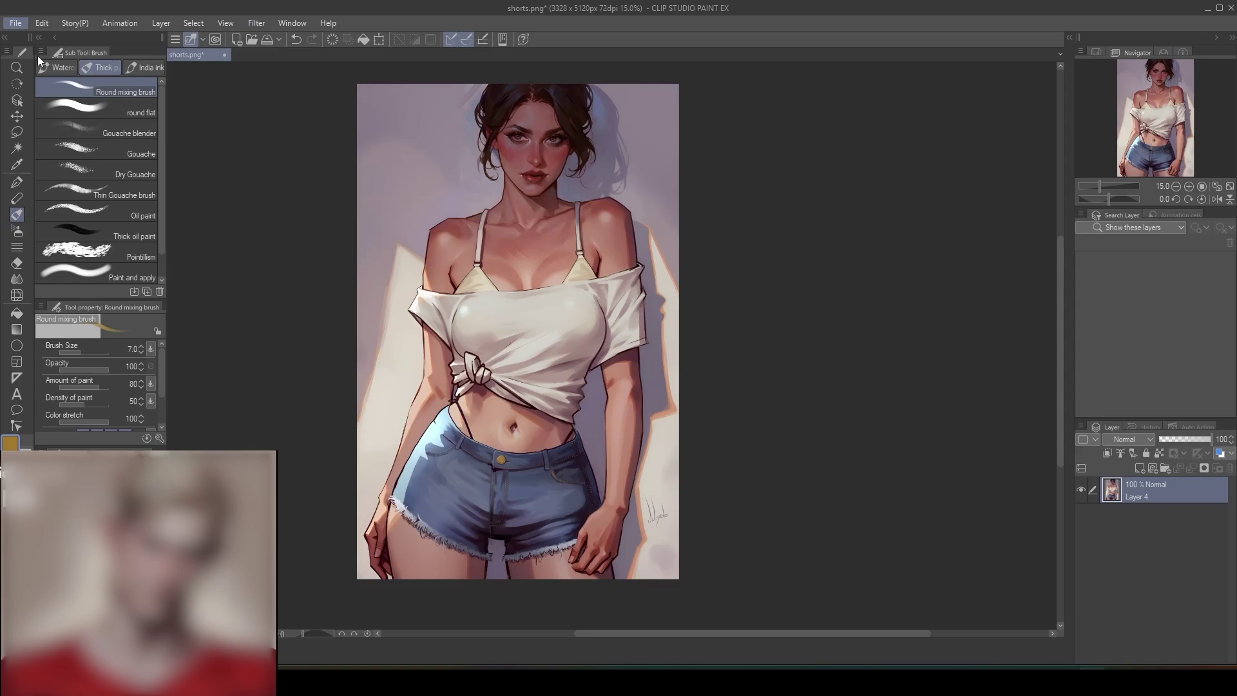